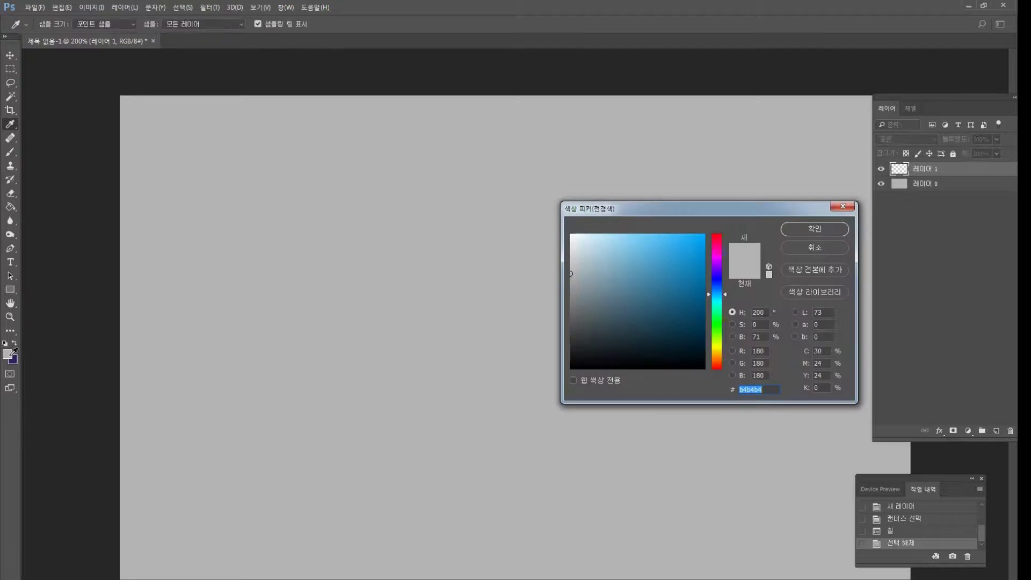
Set the foreground colour to a medium brown skin tone with a hue of 24°.
left_click_drag(719, 352, 718, 362)
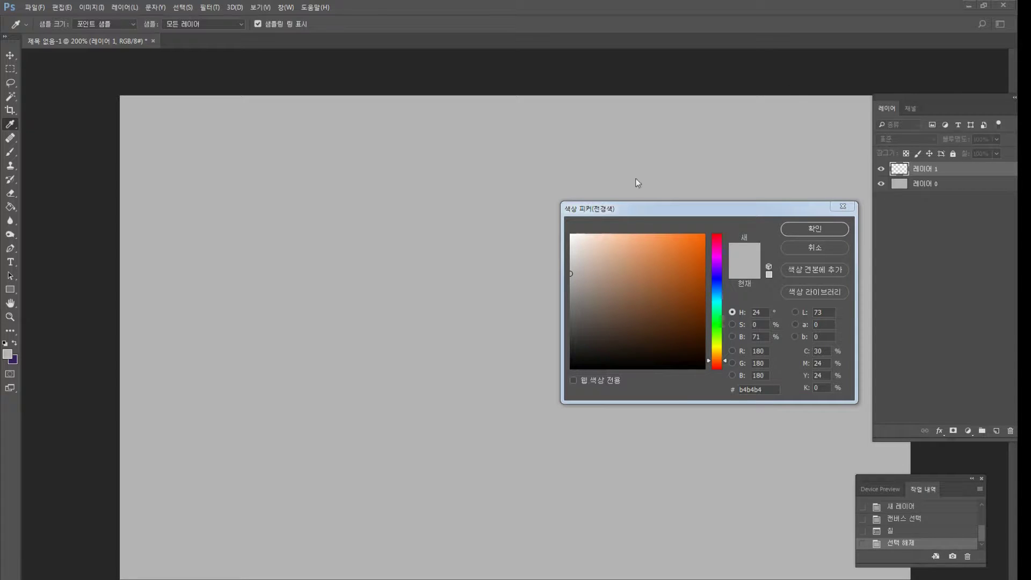
left_click_drag(679, 314, 642, 288)
left_click(810, 229)
Paint a small soft brown oval with the Brush tool near the canvas centre as the start of the head.
key("h")
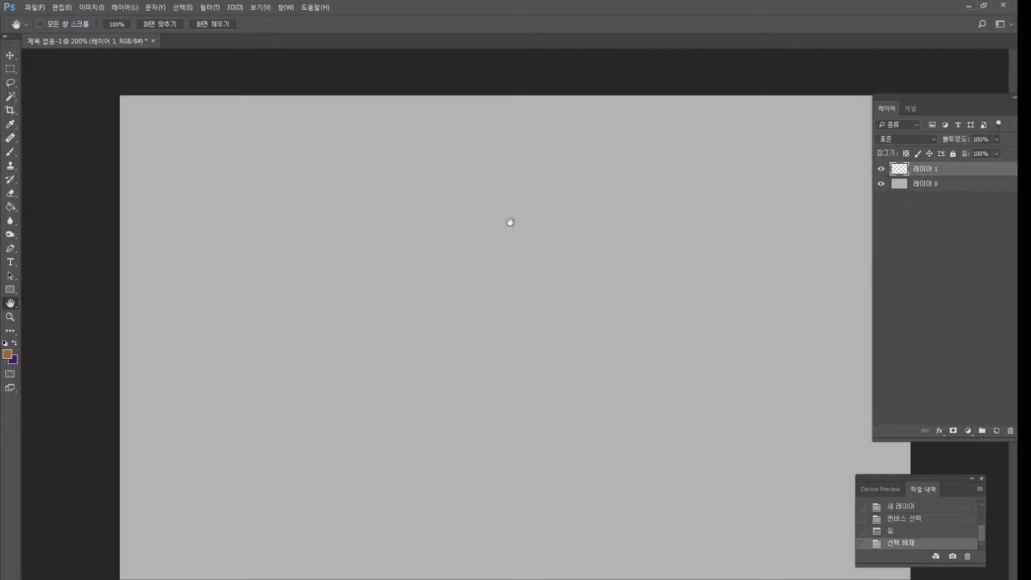
left_click(10, 153)
mouse_move(548, 272)
left_mouse_down()
mouse_move(533, 297)
mouse_move(545, 244)
mouse_move(566, 259)
mouse_move(565, 292)
mouse_move(525, 322)
left_mouse_up()
key("bracketright")
left_click_drag(529, 322, 529, 290)
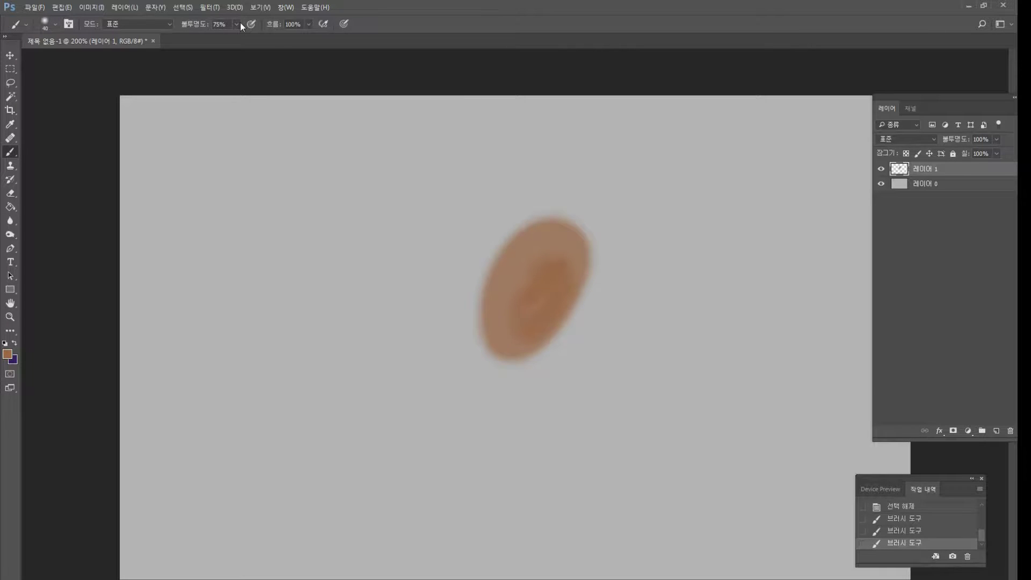
Raise the brush opacity to 100%, build up the head with a larger brush, and add a small hand patch beside the chin.
mouse_move(237, 25)
left_mouse_down()
mouse_move(237, 36)
mouse_move(251, 37)
left_mouse_up()
key("bracketright")
mouse_move(513, 325)
left_mouse_down()
mouse_move(560, 253)
mouse_move(534, 320)
mouse_move(562, 265)
mouse_move(543, 341)
mouse_move(510, 376)
mouse_move(609, 248)
mouse_move(582, 195)
mouse_move(543, 188)
mouse_move(481, 251)
mouse_move(533, 295)
mouse_move(509, 329)
mouse_move(473, 347)
mouse_move(534, 387)
mouse_move(524, 385)
mouse_move(548, 361)
mouse_move(532, 392)
left_mouse_up()
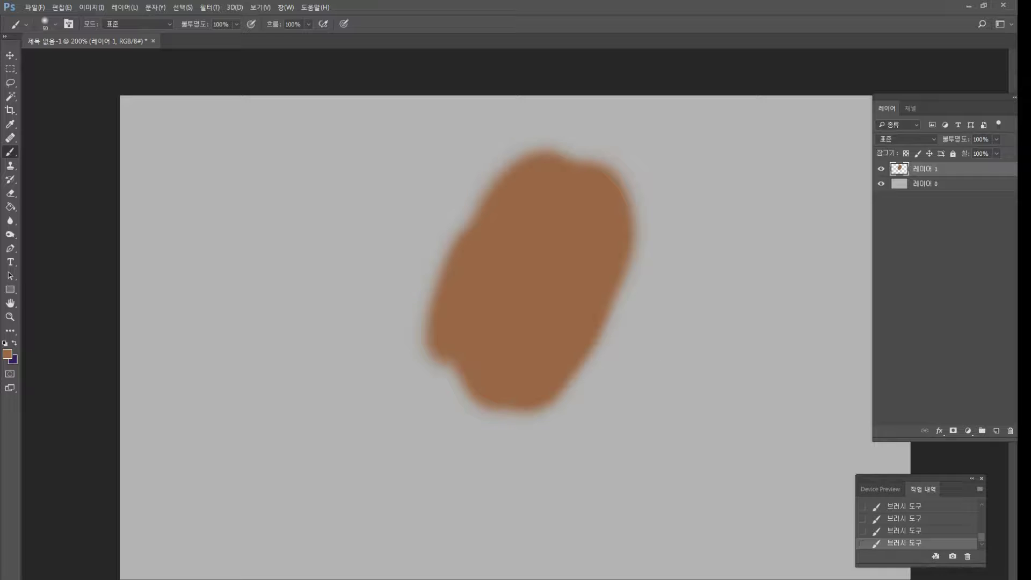
left_click_drag(636, 391, 653, 423)
mouse_move(478, 430)
left_mouse_down()
mouse_move(490, 396)
mouse_move(461, 438)
mouse_move(463, 375)
mouse_move(380, 356)
mouse_move(428, 325)
mouse_move(425, 337)
mouse_move(444, 285)
mouse_move(424, 280)
mouse_move(378, 363)
mouse_move(392, 372)
mouse_move(456, 269)
mouse_move(465, 223)
mouse_move(548, 168)
mouse_move(591, 190)
left_mouse_up()
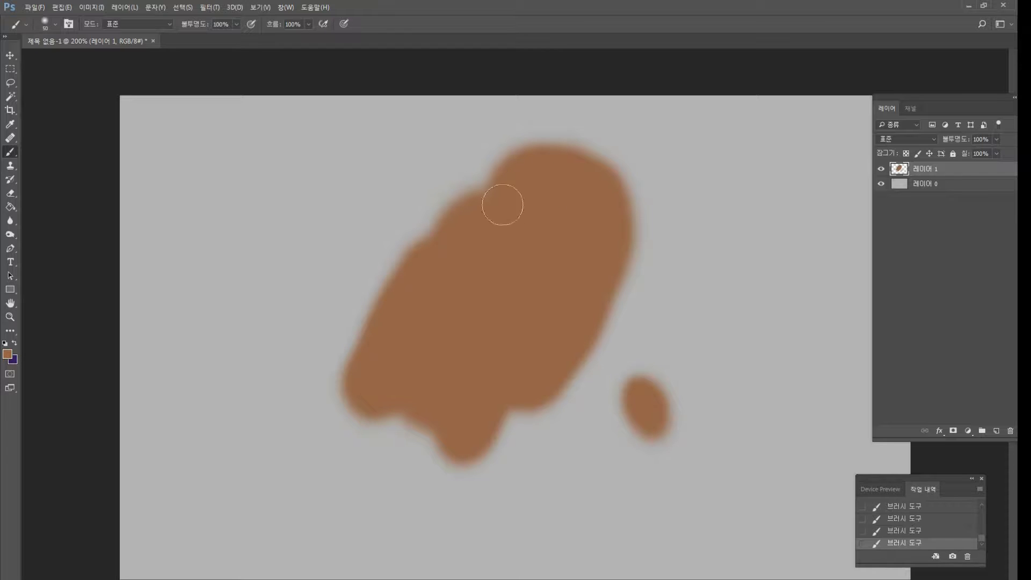
Paint the neck and shoulders in brown, enlarge the hand patch, fill out the jaw, and add an ear bump.
mouse_move(396, 376)
left_mouse_down()
mouse_move(392, 424)
mouse_move(305, 526)
mouse_move(316, 475)
mouse_move(346, 442)
mouse_move(337, 492)
mouse_move(282, 555)
left_mouse_up()
mouse_move(400, 451)
left_mouse_down()
mouse_move(441, 534)
mouse_move(347, 575)
mouse_move(417, 515)
mouse_move(447, 546)
mouse_move(439, 482)
mouse_move(460, 501)
mouse_move(446, 451)
left_mouse_up()
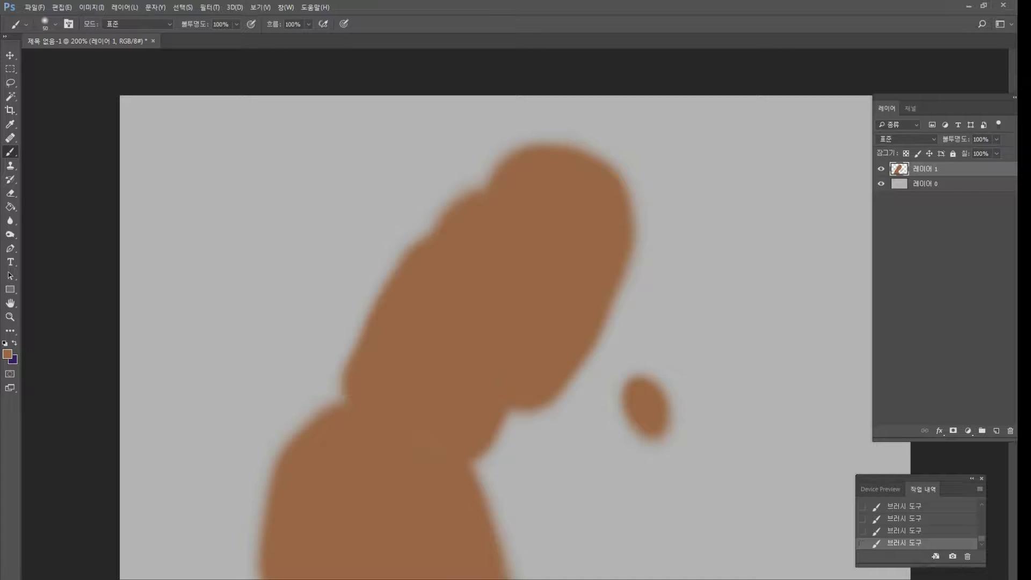
left_click_drag(614, 424, 626, 414)
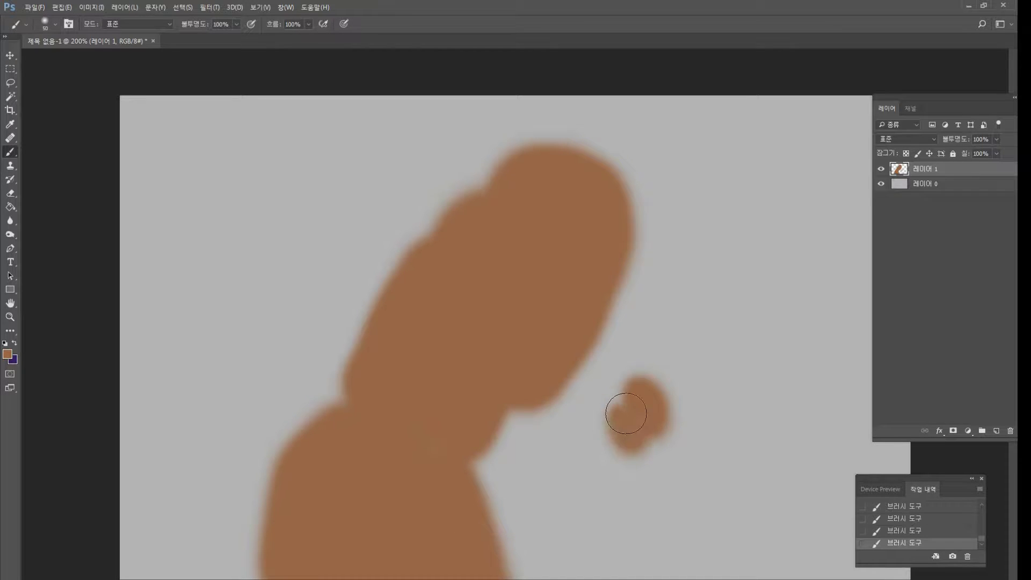
mouse_move(510, 385)
left_mouse_down()
mouse_move(534, 405)
mouse_move(570, 341)
left_mouse_up()
left_click_drag(450, 442, 465, 521)
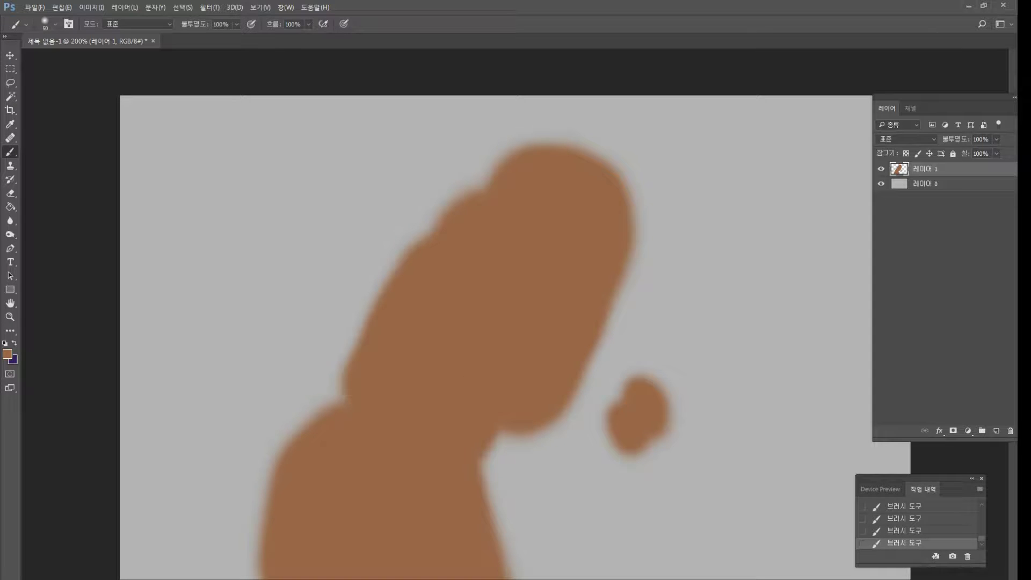
left_click_drag(416, 239, 432, 221)
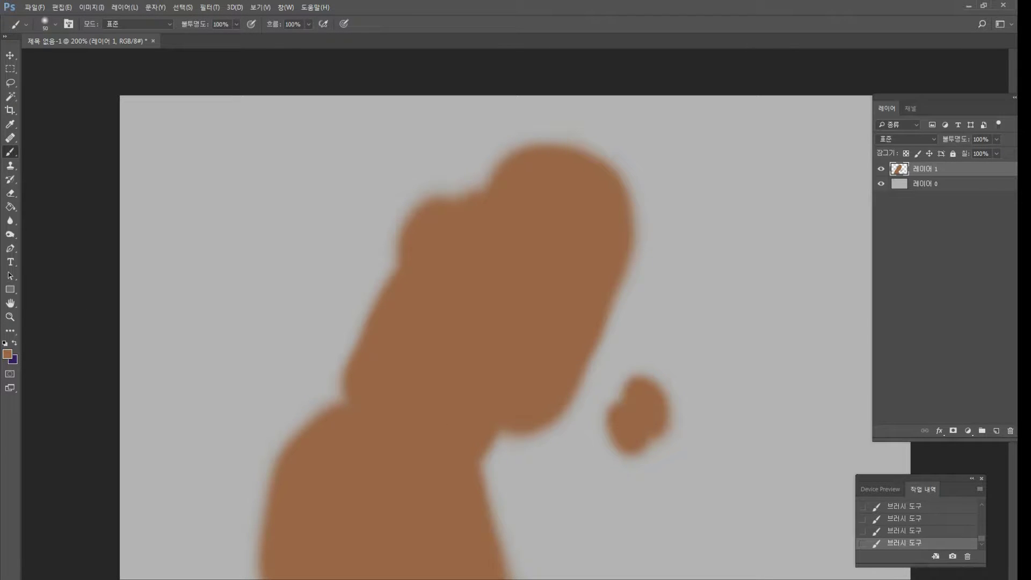
Set the foreground colour to dark brown 27170c and paint the hair from the nape around the ear to the forehead.
left_click(8, 353)
left_click(666, 344)
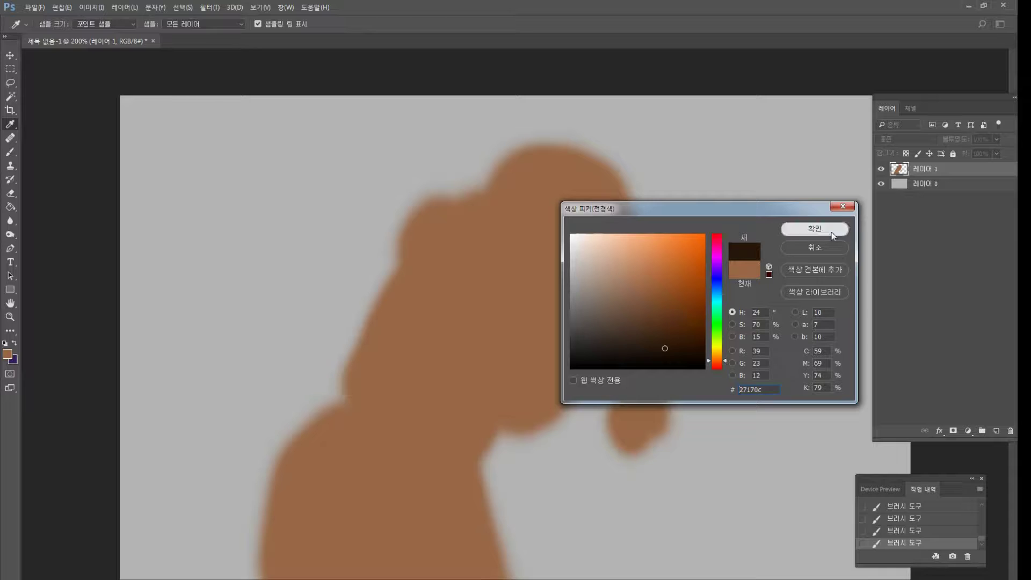
left_click(814, 228)
mouse_move(463, 180)
left_mouse_down()
mouse_move(477, 168)
mouse_move(460, 179)
left_mouse_up()
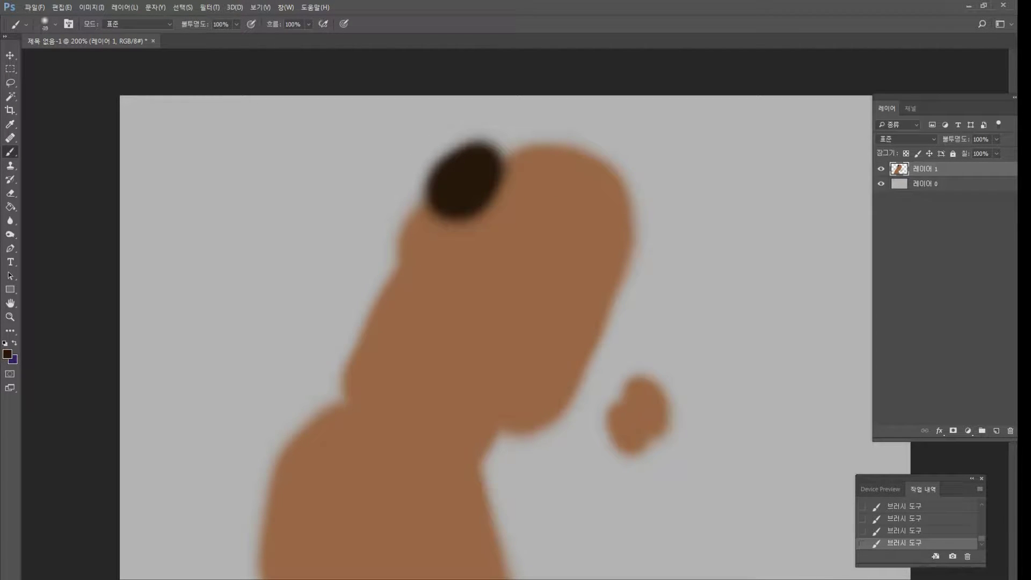
mouse_move(423, 198)
left_mouse_down()
mouse_move(397, 225)
mouse_move(430, 196)
left_mouse_up()
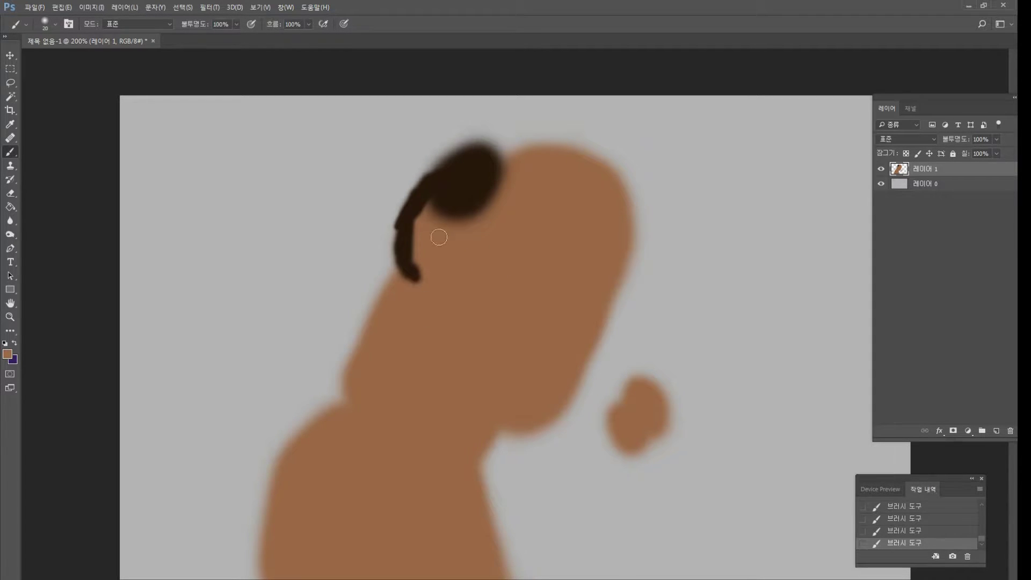
mouse_move(439, 237)
left_mouse_down()
mouse_move(428, 234)
mouse_move(396, 272)
mouse_move(396, 299)
mouse_move(386, 291)
mouse_move(378, 310)
left_mouse_up()
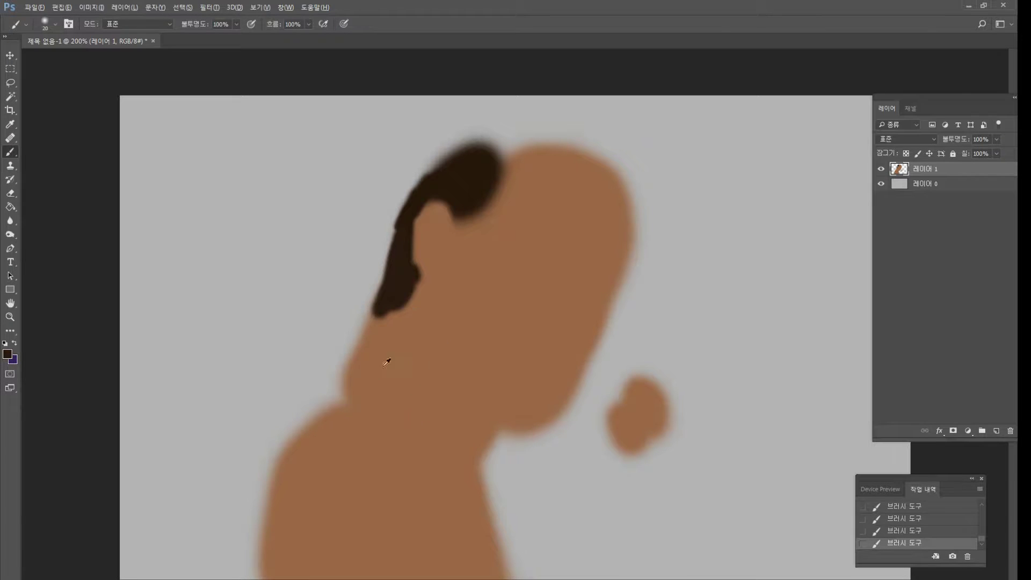
left_click(459, 160, "alt")
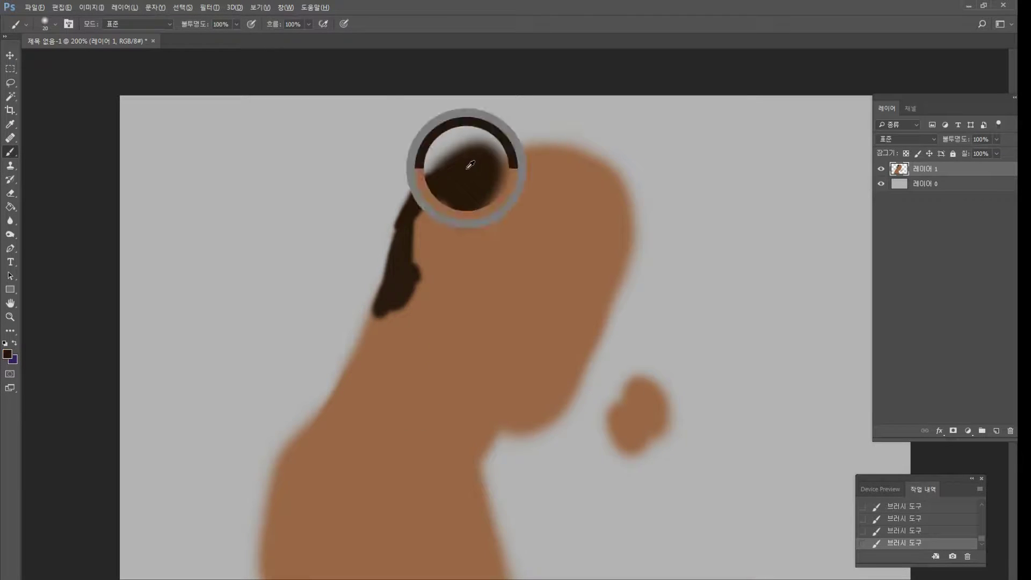
mouse_move(454, 161)
left_mouse_down()
mouse_move(482, 135)
mouse_move(442, 168)
mouse_move(472, 140)
mouse_move(522, 136)
mouse_move(477, 169)
mouse_move(489, 165)
mouse_move(510, 140)
mouse_move(539, 138)
mouse_move(515, 136)
mouse_move(526, 127)
mouse_move(508, 125)
mouse_move(594, 154)
mouse_move(571, 153)
mouse_move(622, 184)
left_mouse_up()
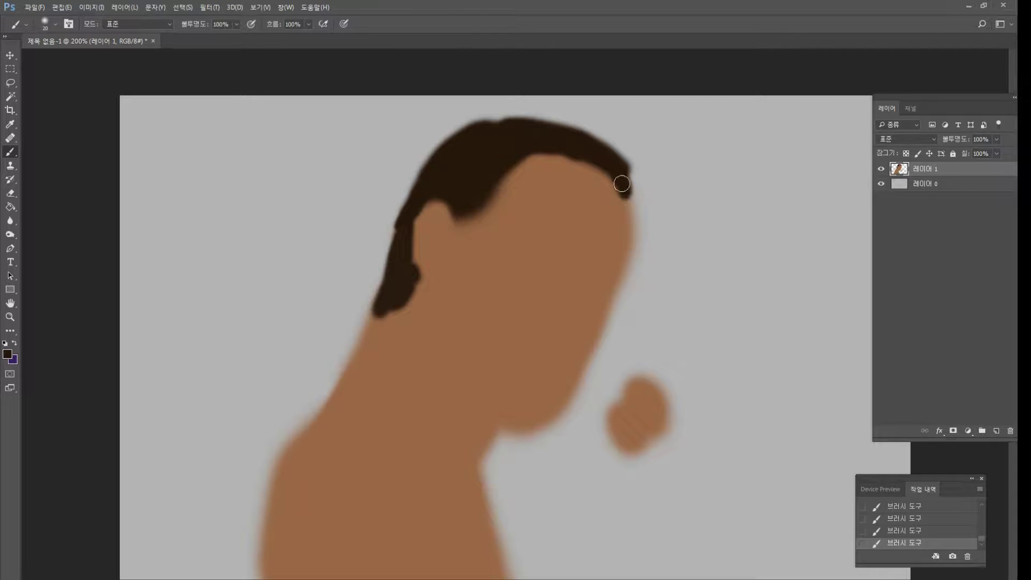
Extend the hand patch with the sampled skin tone, and paint a round mid-grey microphone head in front of the mouth.
left_click(611, 189, "alt")
left_click_drag(613, 411, 622, 390)
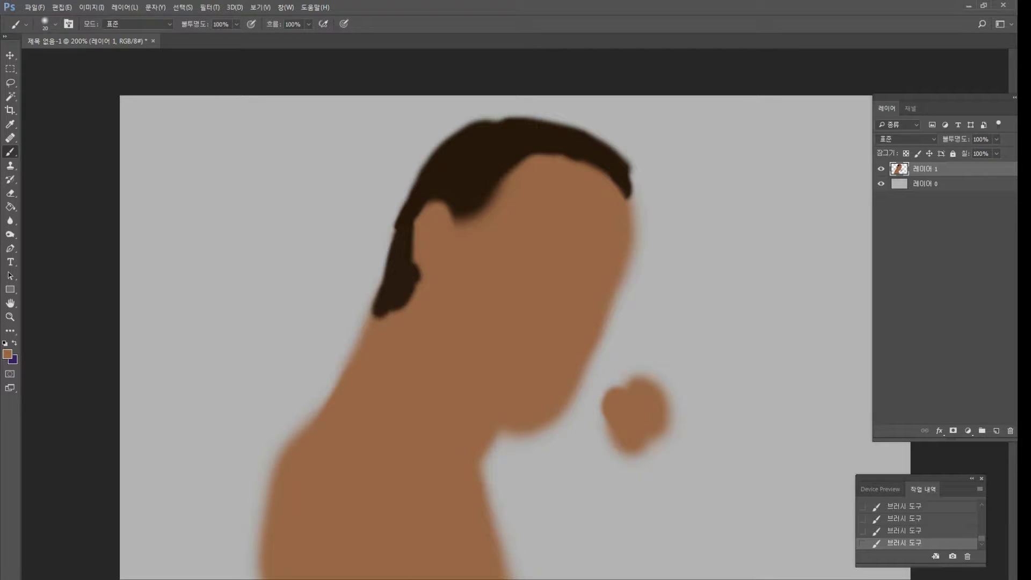
left_click(632, 363, "alt")
left_click(8, 354)
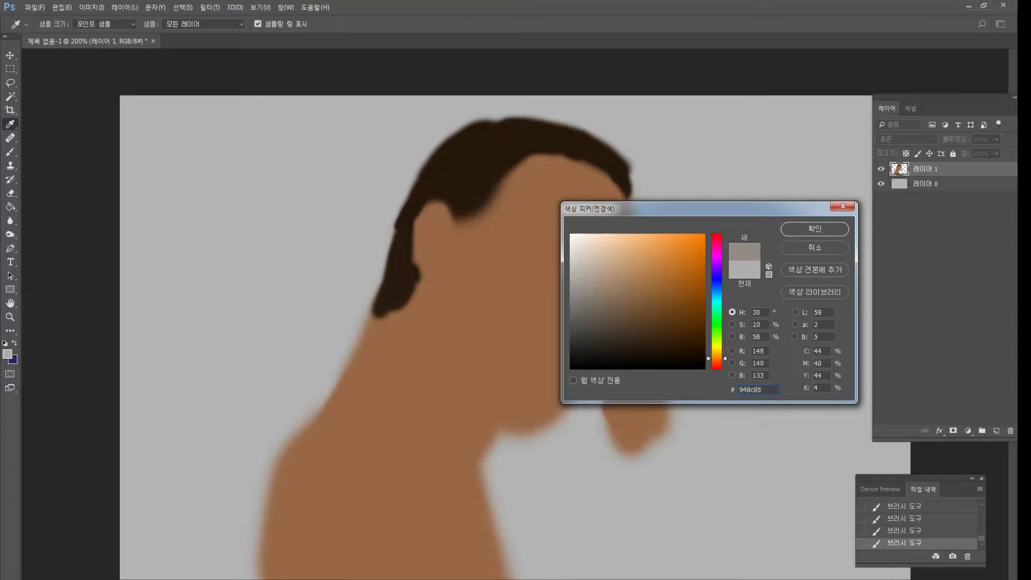
left_click(815, 229)
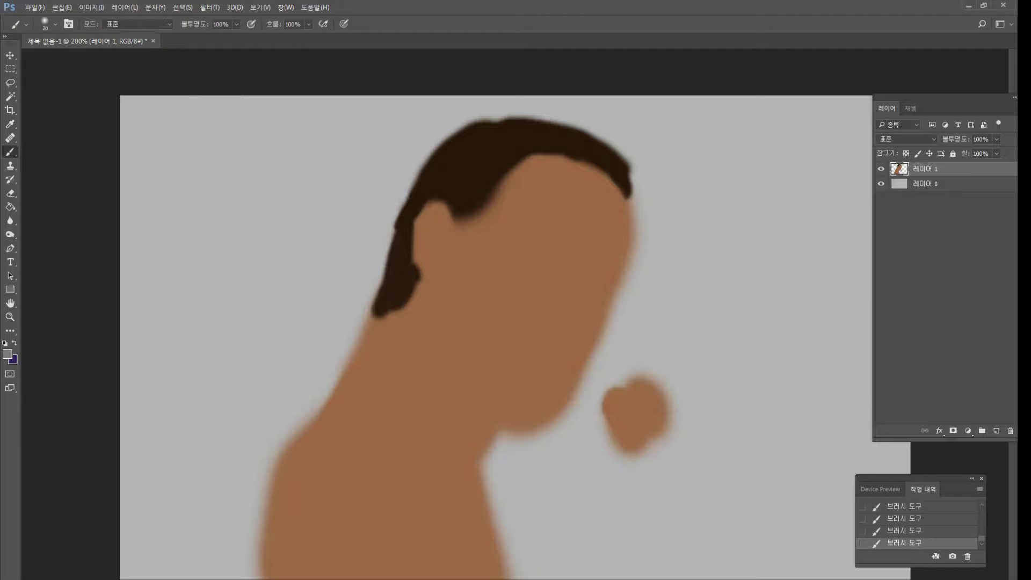
mouse_move(588, 372)
left_mouse_down()
mouse_move(617, 378)
mouse_move(610, 394)
mouse_move(595, 398)
mouse_move(606, 394)
mouse_move(580, 364)
mouse_move(580, 404)
mouse_move(605, 408)
mouse_move(619, 380)
left_mouse_up()
key("ctrl+alt+z")
key("ctrl+alt+z")
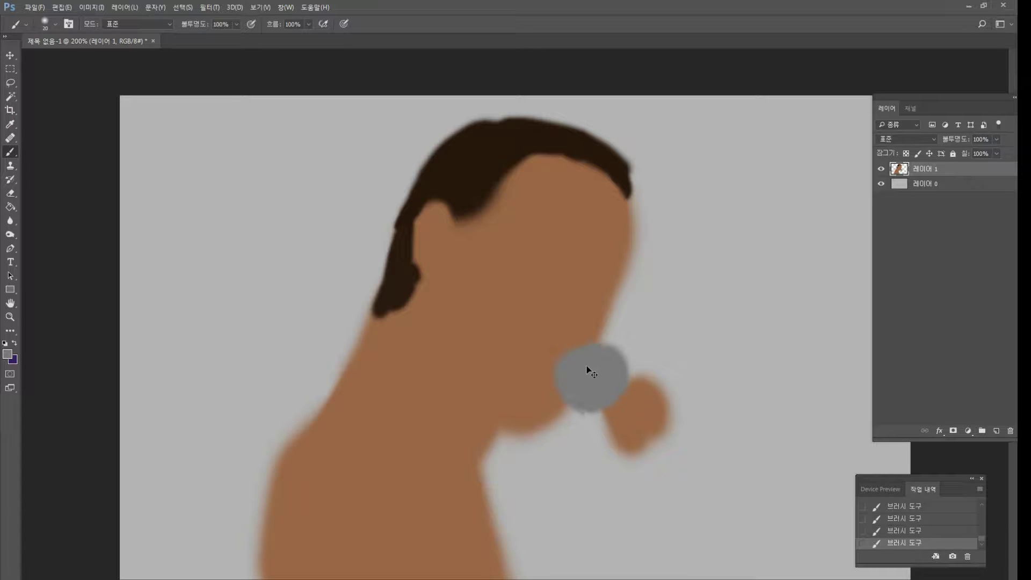
mouse_move(579, 354)
left_mouse_down()
mouse_move(607, 361)
mouse_move(583, 368)
left_mouse_up()
Paint a dark brown collar and a grey section behind the microphone head using colours sampled from the canvas.
left_click(625, 160, "alt")
mouse_move(624, 416)
left_mouse_down()
mouse_move(637, 381)
mouse_move(621, 407)
mouse_move(650, 410)
mouse_move(643, 421)
mouse_move(669, 418)
mouse_move(641, 413)
mouse_move(657, 403)
mouse_move(672, 406)
mouse_move(625, 415)
mouse_move(637, 415)
mouse_move(636, 390)
left_mouse_up()
left_click(622, 412, "alt")
left_click(636, 414, "alt")
left_click(625, 396, "alt")
left_click(652, 405, "alt")
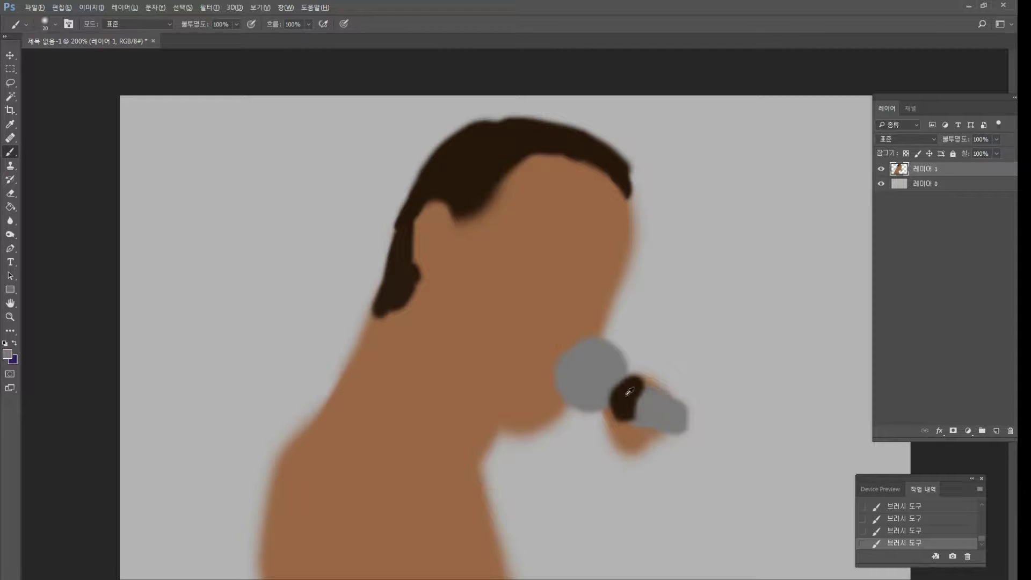
Paint the dark brown microphone handle with a grey band and a thin grey cable hanging from its end.
mouse_move(695, 419)
left_mouse_down()
mouse_move(726, 433)
mouse_move(701, 432)
mouse_move(771, 462)
mouse_move(720, 428)
mouse_move(692, 436)
mouse_move(683, 431)
mouse_move(779, 463)
mouse_move(669, 407)
mouse_move(810, 471)
left_mouse_up()
left_click(670, 398, "alt")
left_click(764, 445, "alt")
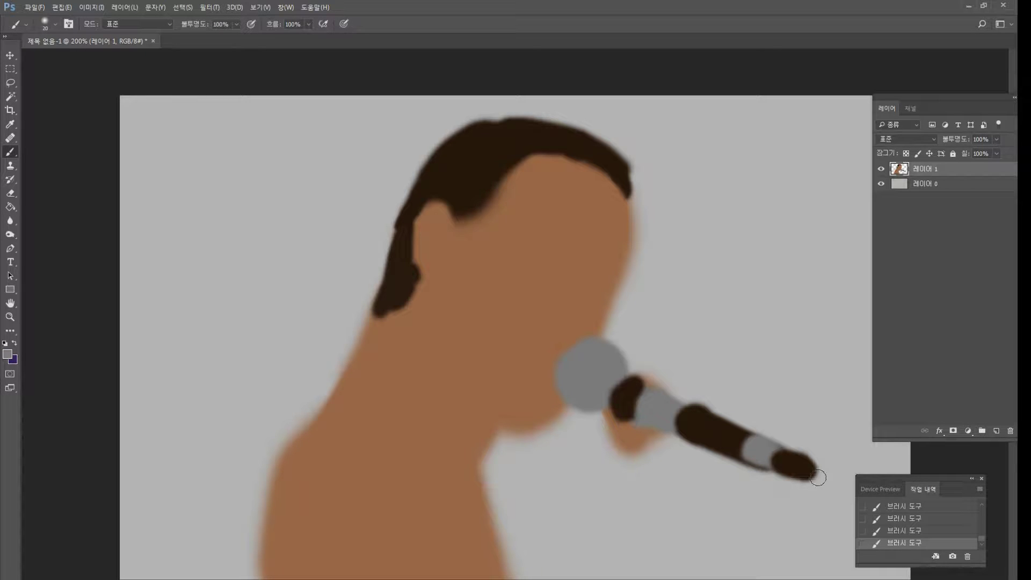
left_click_drag(812, 476, 830, 578)
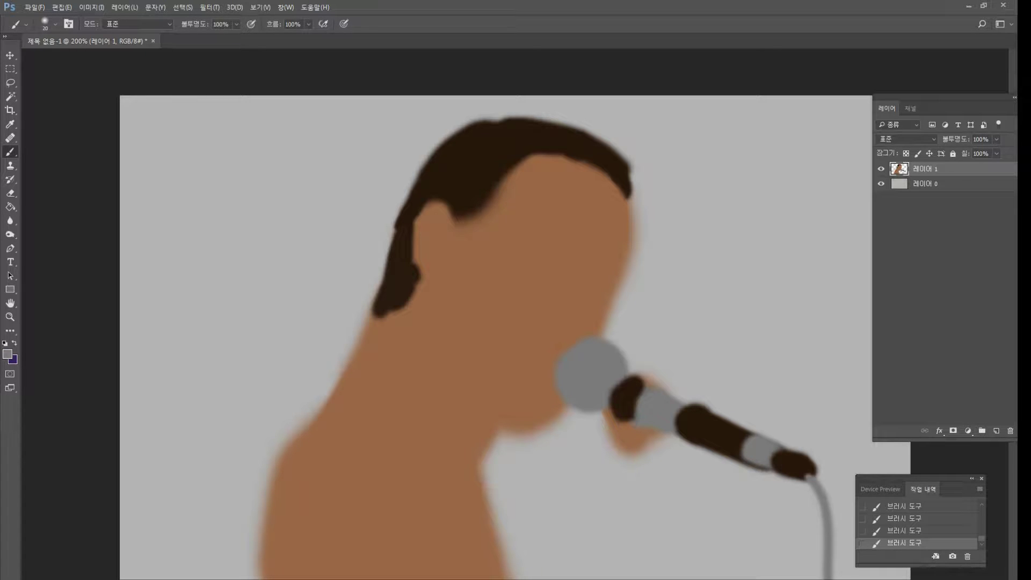
Paint the forearm, palm and a finger crossing the microphone handle in the sampled skin tone.
left_click(648, 441, "alt")
mouse_move(610, 405)
left_mouse_down()
mouse_move(630, 433)
mouse_move(642, 475)
mouse_move(633, 473)
mouse_move(658, 505)
mouse_move(653, 491)
mouse_move(690, 518)
mouse_move(652, 491)
mouse_move(665, 535)
mouse_move(660, 569)
mouse_move(656, 546)
left_mouse_up()
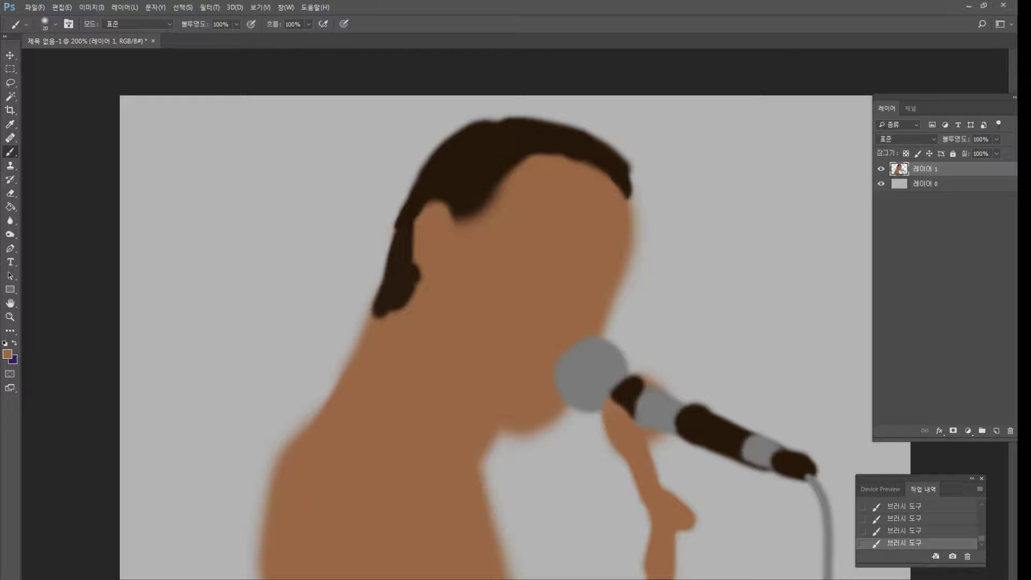
mouse_move(684, 488)
left_mouse_down()
mouse_move(677, 467)
mouse_move(655, 464)
left_mouse_up()
left_click_drag(694, 424, 721, 396)
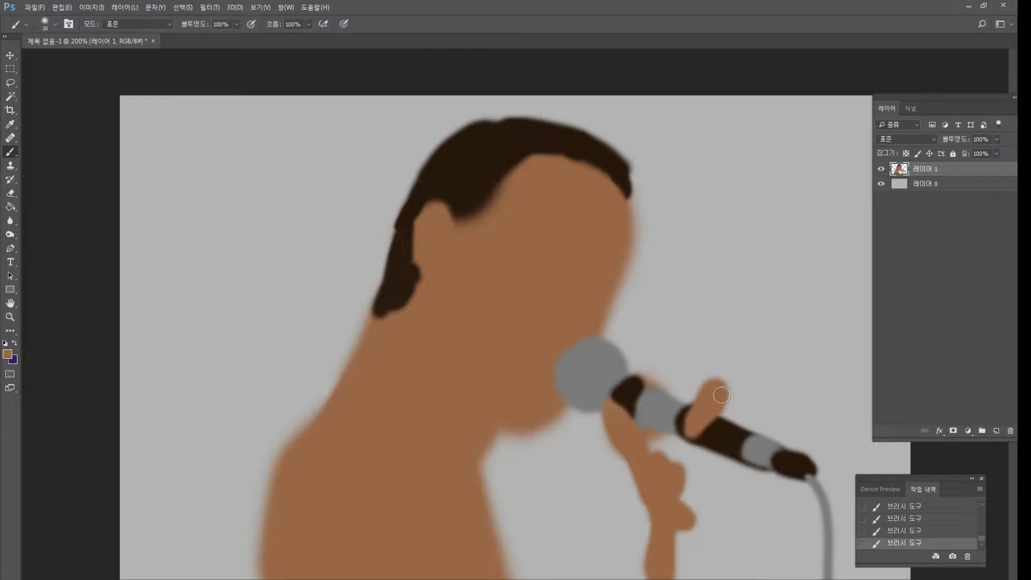
mouse_move(649, 454)
left_mouse_down()
mouse_move(663, 462)
mouse_move(652, 446)
mouse_move(674, 446)
mouse_move(707, 474)
mouse_move(695, 497)
mouse_move(725, 473)
mouse_move(693, 483)
mouse_move(684, 513)
left_mouse_up()
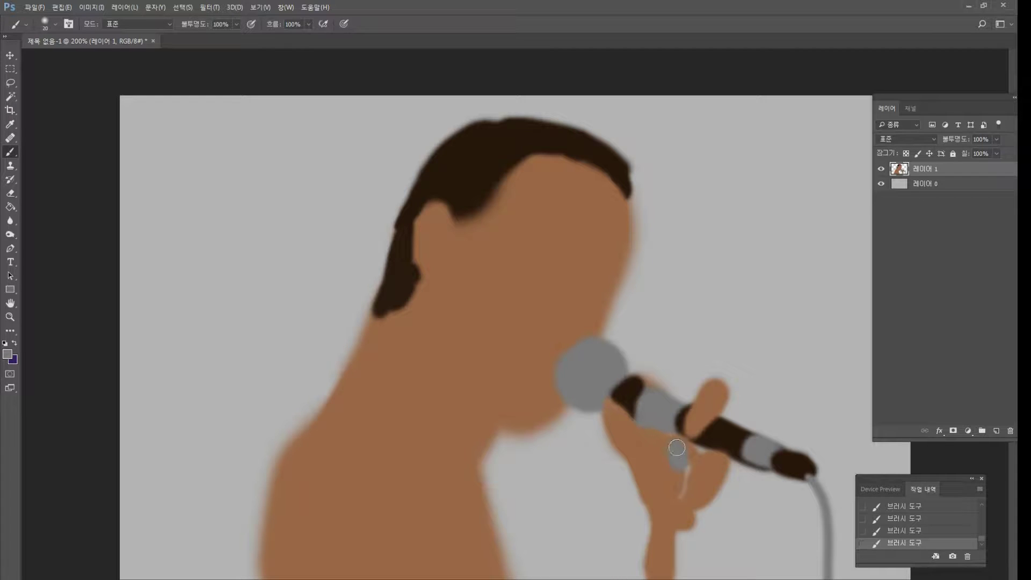
Add a grey strip beside the wrist, widen the palm under the handle, and extend a finger over the microphone head.
mouse_move(708, 517)
left_mouse_down()
mouse_move(724, 573)
mouse_move(705, 513)
mouse_move(690, 577)
mouse_move(700, 520)
mouse_move(713, 576)
left_mouse_up()
mouse_move(711, 507)
left_mouse_down()
mouse_move(731, 481)
mouse_move(724, 524)
mouse_move(755, 483)
mouse_move(741, 496)
mouse_move(768, 497)
mouse_move(729, 542)
left_mouse_up()
mouse_move(766, 498)
left_mouse_down()
mouse_move(767, 480)
mouse_move(723, 469)
left_mouse_up()
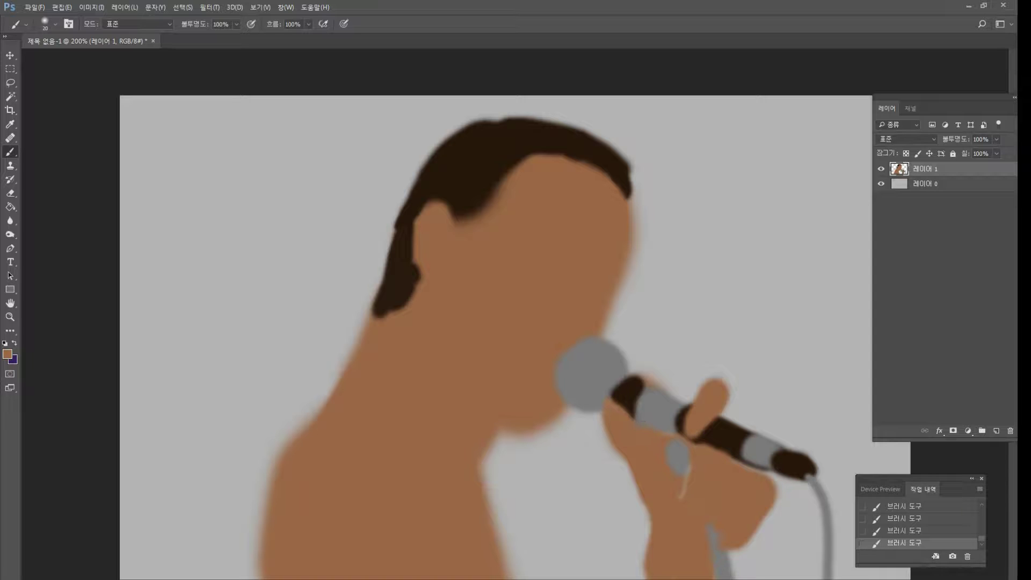
mouse_move(612, 405)
left_mouse_down()
mouse_move(602, 392)
mouse_move(621, 420)
left_mouse_up()
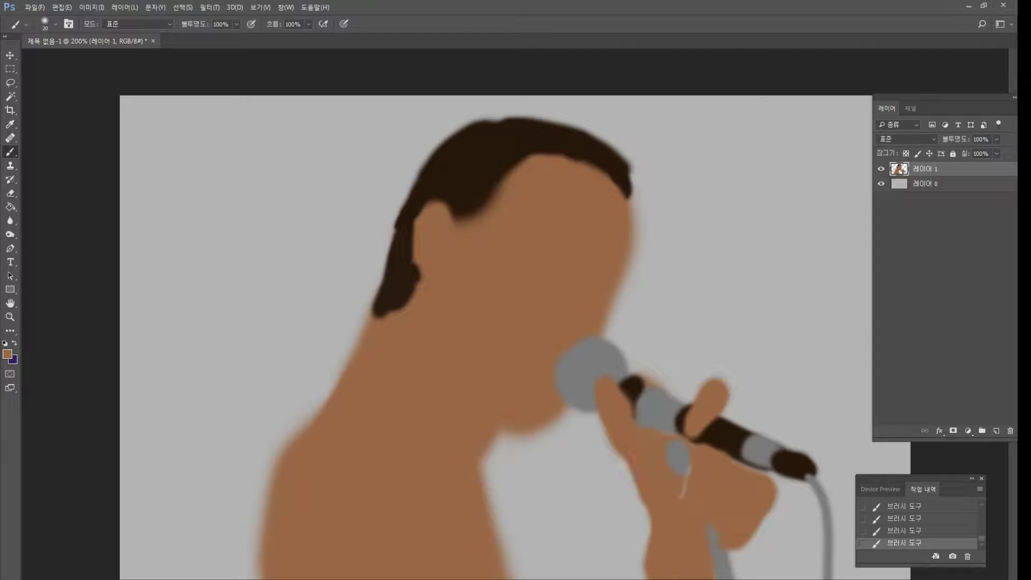
Refine the outlines of the chin, wrist, chest and back with skin-tone strokes.
left_click_drag(525, 425, 541, 422)
left_click(721, 560, "alt")
left_click(690, 561, "alt")
mouse_move(454, 520)
left_mouse_down()
mouse_move(515, 564)
mouse_move(502, 564)
left_mouse_up()
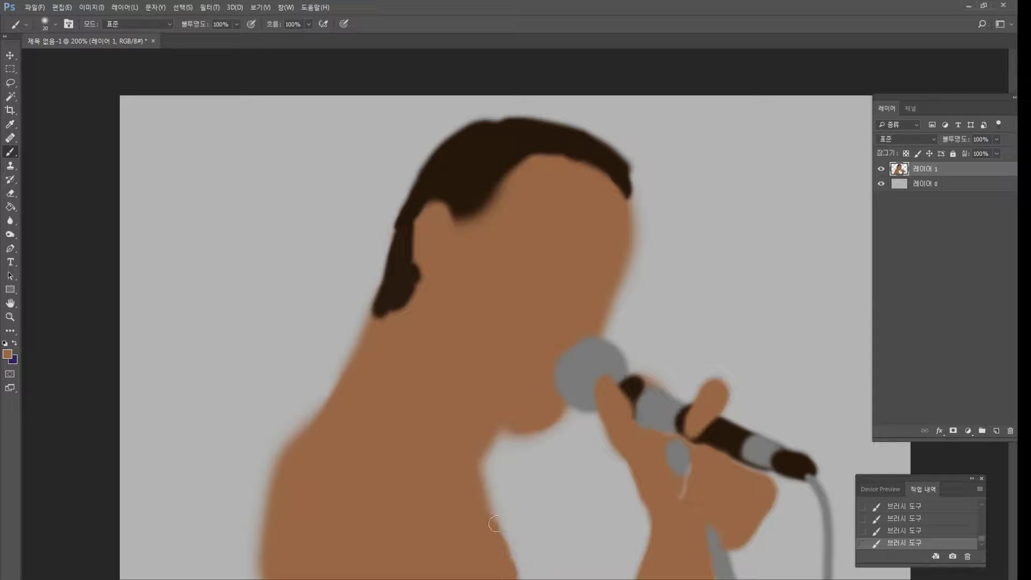
left_click_drag(276, 511, 260, 573)
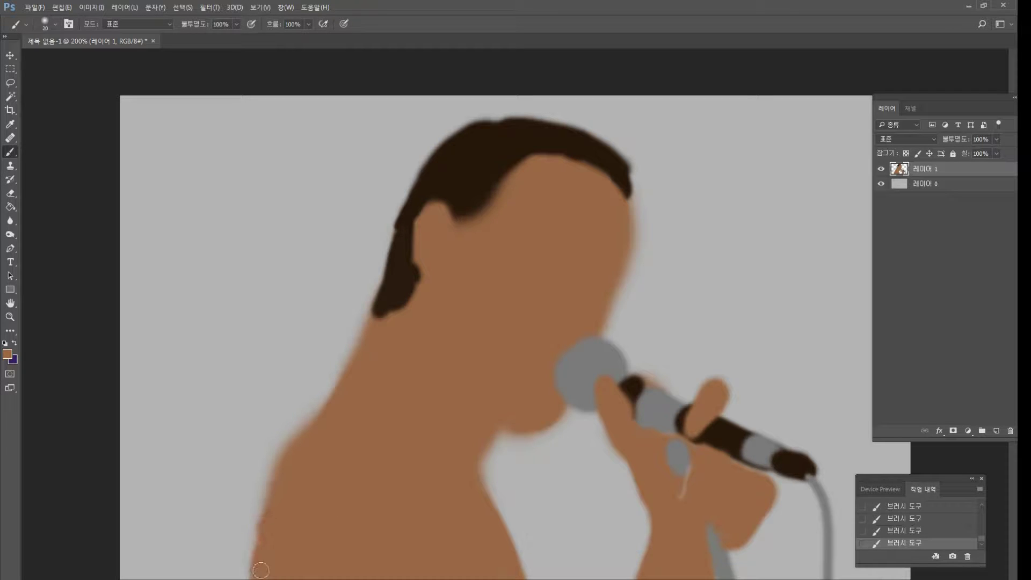
left_click_drag(282, 458, 252, 577)
left_click_drag(260, 524, 247, 573)
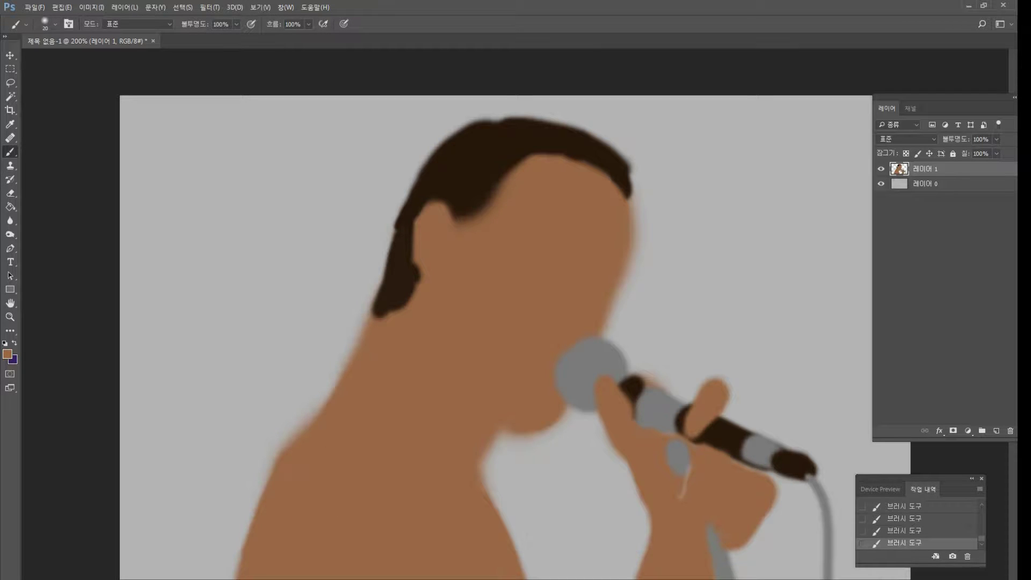
Widen the hair along the back of the head down to the nape with the sampled dark brown.
left_click(458, 250, "alt")
left_click(523, 186, "alt")
mouse_move(457, 156)
left_mouse_down()
mouse_move(400, 213)
mouse_move(374, 318)
left_mouse_up()
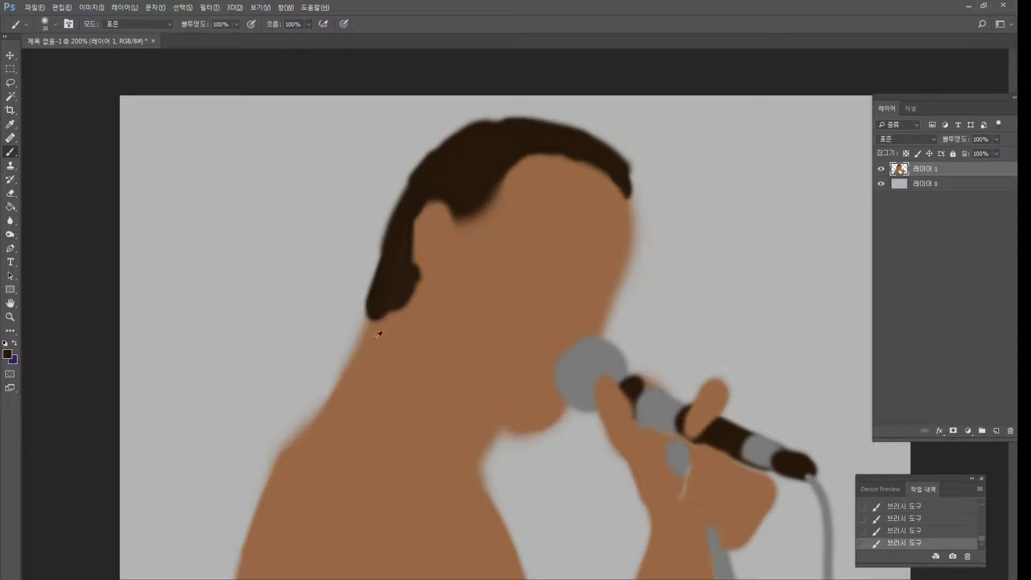
Reshape the ear and the hair edge behind it with the sampled skin tone.
left_click(397, 336, "alt")
left_click(430, 295, "alt")
left_click_drag(422, 274, 404, 296)
left_click(421, 262, "alt")
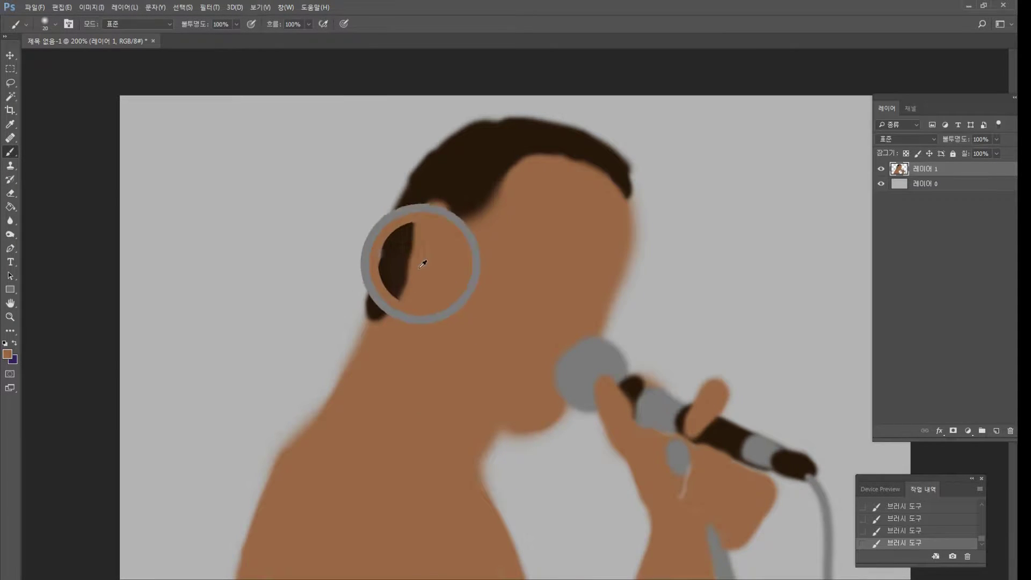
mouse_move(416, 257)
left_mouse_down()
mouse_move(435, 201)
mouse_move(426, 210)
mouse_move(467, 221)
mouse_move(464, 204)
mouse_move(456, 239)
mouse_move(463, 223)
mouse_move(468, 244)
mouse_move(481, 222)
mouse_move(468, 216)
left_mouse_up()
Paint a dark sideburn in front of the ear and smooth the hair's outer edge at the back of the crown.
left_click(460, 207, "alt")
left_click(476, 240, "alt")
left_click(487, 209, "alt")
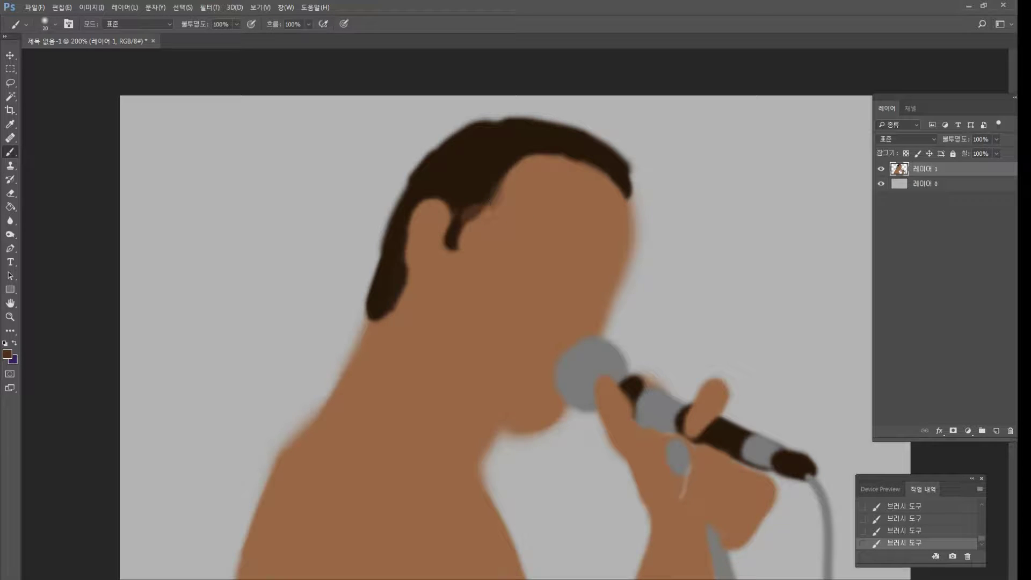
left_click(454, 165, "alt")
mouse_move(421, 164)
left_mouse_down()
mouse_move(445, 142)
mouse_move(424, 155)
left_mouse_up()
Paint the nearer eyebrow in sampled dark brown and trim its shape with the skin tone.
left_click(569, 218, "alt")
left_click(494, 150, "alt")
mouse_move(556, 218)
left_mouse_down()
mouse_move(581, 233)
mouse_move(518, 224)
mouse_move(548, 215)
mouse_move(520, 239)
mouse_move(532, 229)
mouse_move(523, 228)
mouse_move(540, 227)
mouse_move(563, 243)
mouse_move(513, 227)
left_mouse_up()
left_click(523, 241, "alt")
left_click(578, 231, "alt")
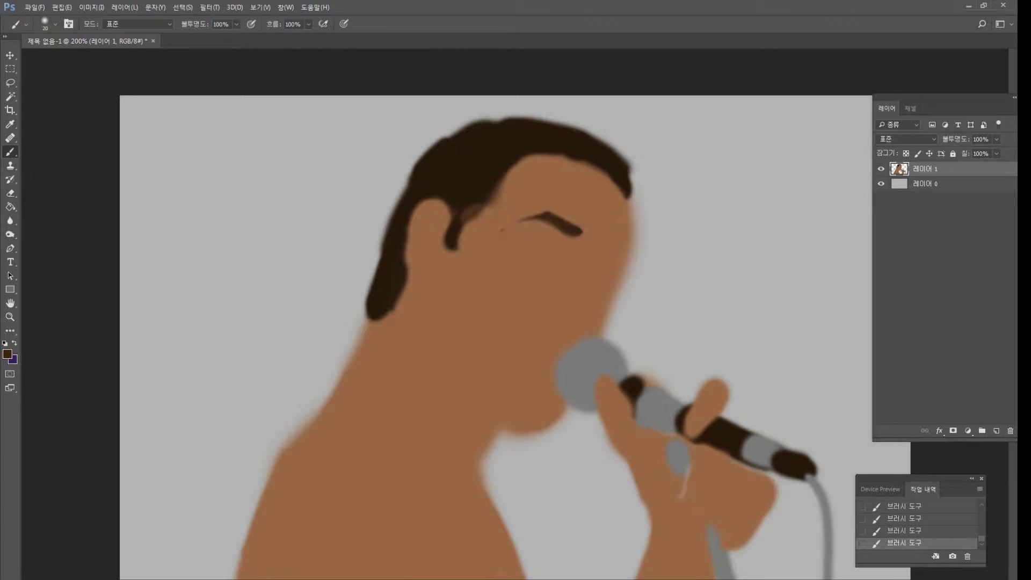
Paint the short far eyebrow near the face's edge, refine it with sampled colours, and undo the last stroke.
mouse_move(609, 252)
left_mouse_down()
mouse_move(621, 259)
mouse_move(612, 262)
mouse_move(607, 248)
mouse_move(614, 257)
mouse_move(599, 266)
left_mouse_up()
left_click(600, 248, "alt")
left_click(620, 254, "alt")
left_click(591, 250, "alt")
left_click(607, 249, "alt")
key("ctrl+z")
Shade the forehead and cheek with a large soft Burn brush, and lighten the cheek area with Dodge.
key("o")
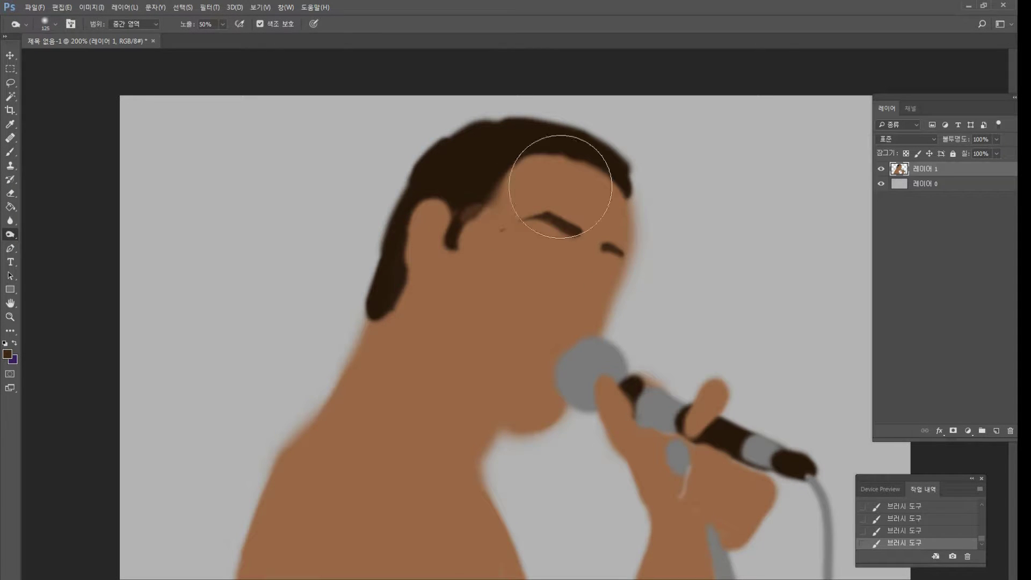
mouse_move(553, 204)
left_mouse_down()
mouse_move(563, 280)
mouse_move(529, 371)
left_mouse_up()
key("ctrl+z")
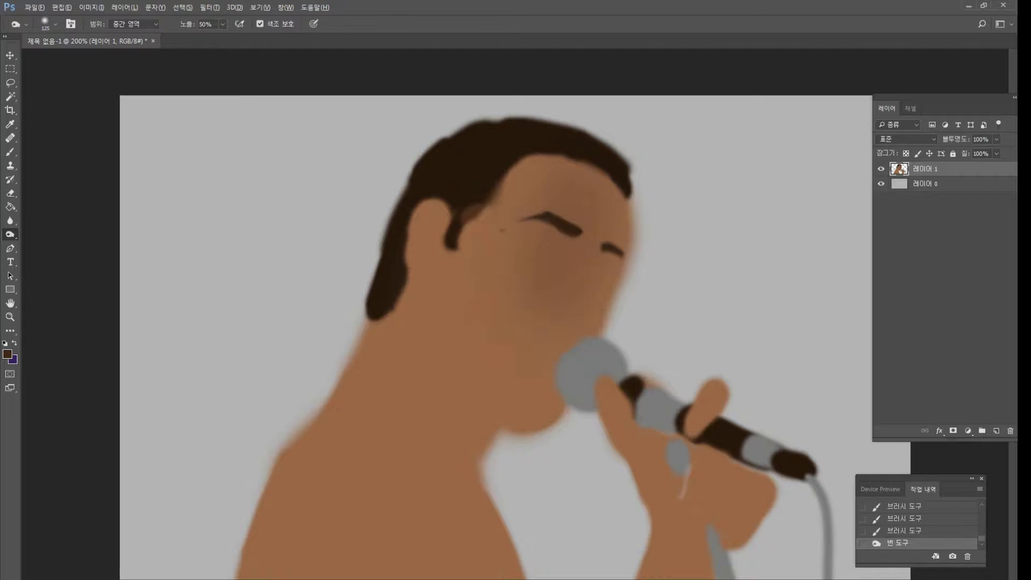
left_click_drag(543, 293, 572, 273, "alt")
key("ctrl+z")
left_click(574, 273, "alt")
key("bracketleft")
key("bracketleft")
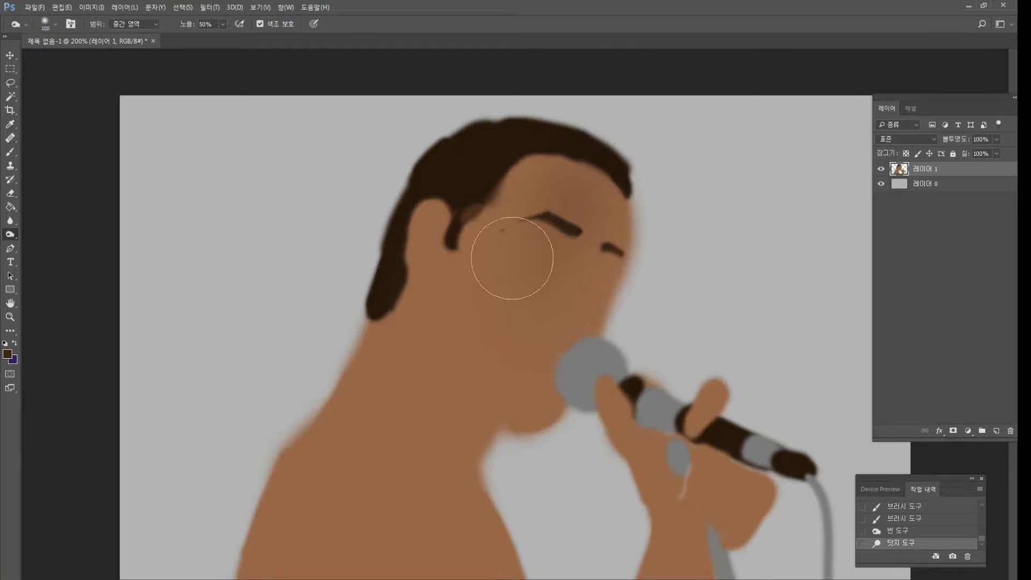
Paint a light grey (c8c8c8) tank-top strap from the back of the shoulder over it and down the chest.
key("b")
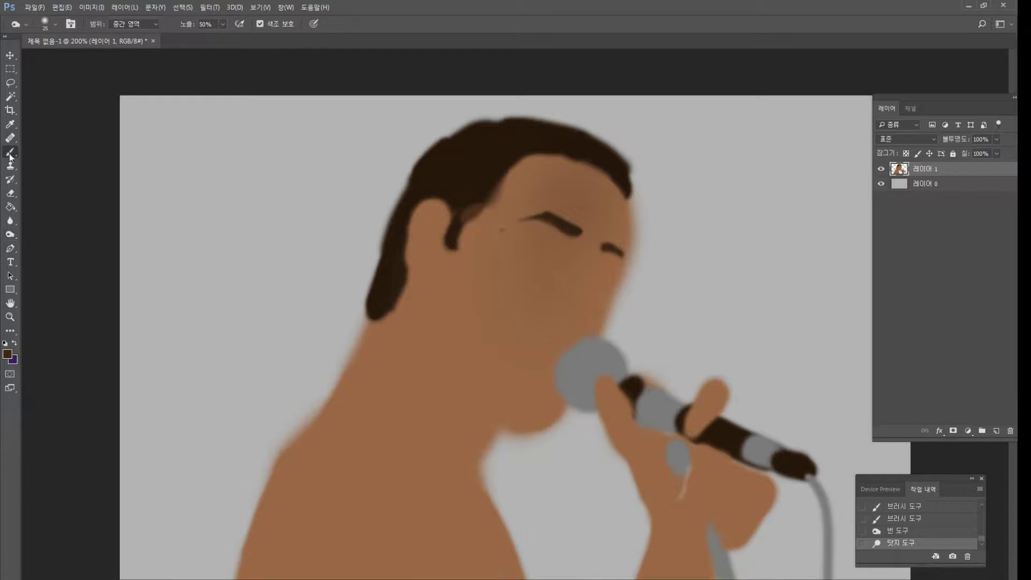
left_click(573, 232, "alt")
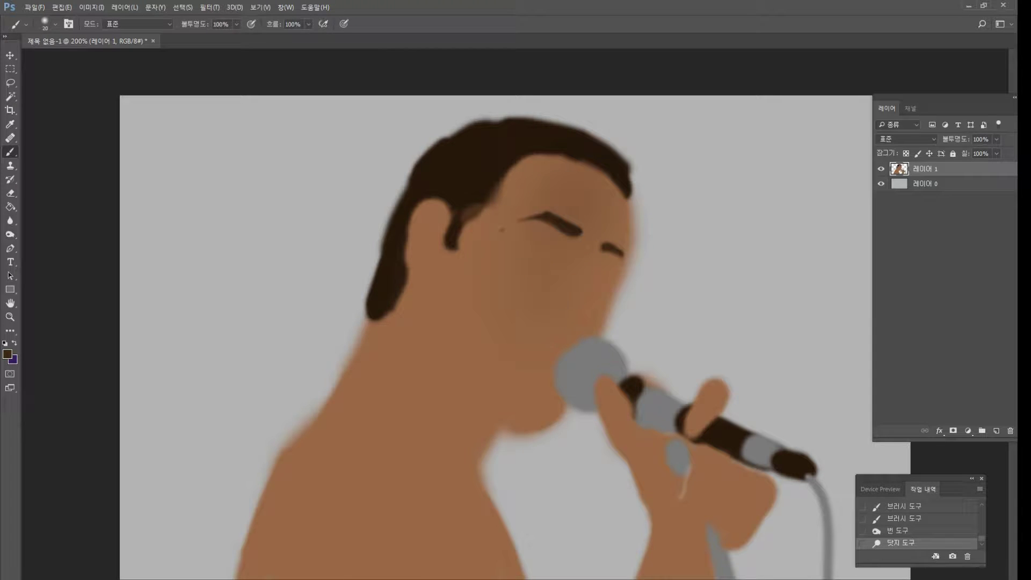
left_click(551, 472, "alt")
left_click(7, 355)
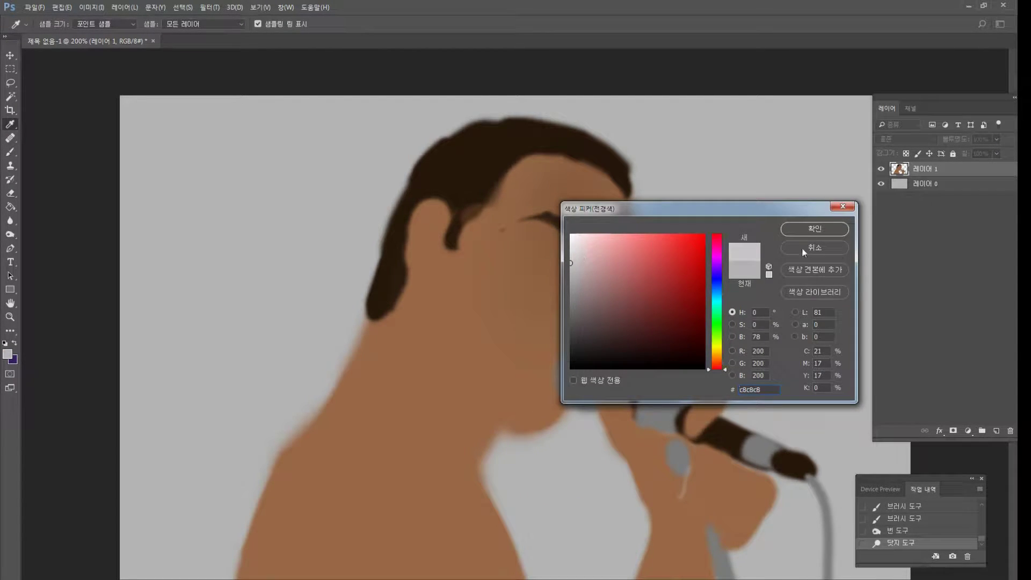
left_click(802, 249)
left_click_drag(307, 447, 246, 545)
mouse_move(285, 465)
left_mouse_down()
mouse_move(349, 451)
mouse_move(326, 446)
mouse_move(352, 452)
mouse_move(325, 444)
mouse_move(351, 448)
mouse_move(429, 497)
left_mouse_up()
mouse_move(393, 466)
left_mouse_down()
mouse_move(466, 526)
mouse_move(495, 578)
left_mouse_up()
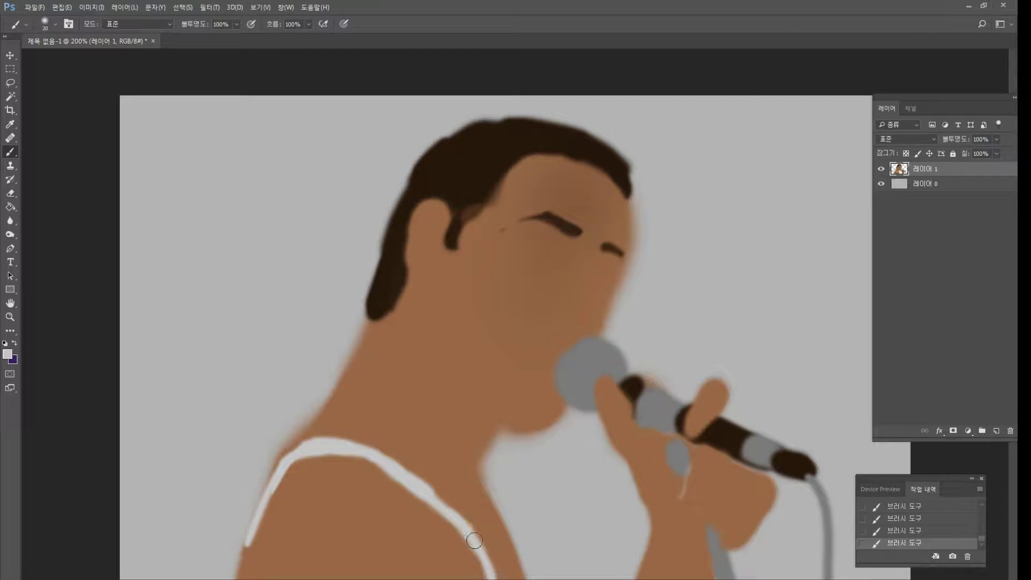
left_click_drag(474, 540, 500, 578)
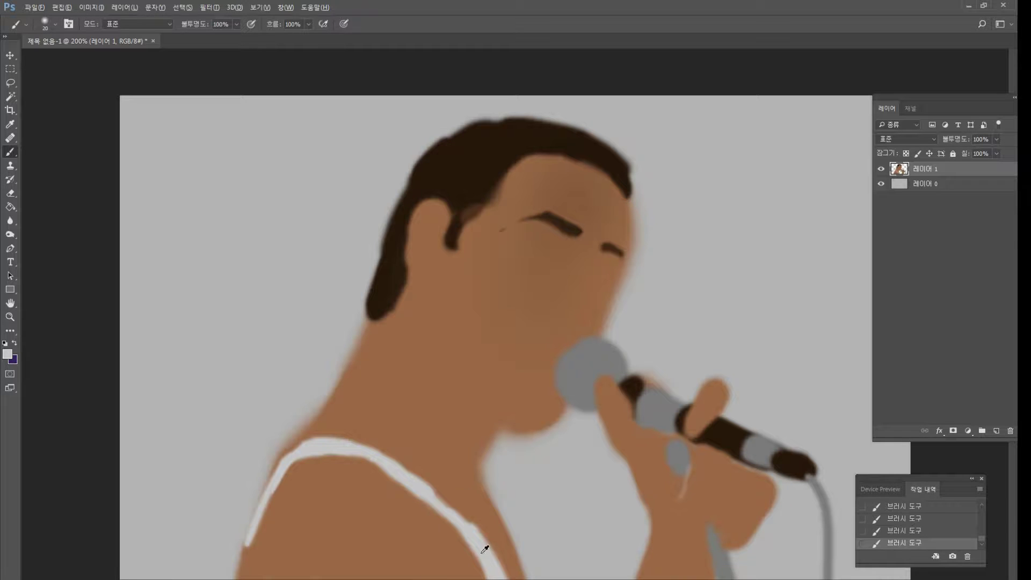
Clean up the strap's lower end and the adjoining chest edge with sampled colours.
left_click(457, 542, "alt")
mouse_move(475, 529)
left_mouse_down()
mouse_move(506, 579)
mouse_move(486, 577)
mouse_move(522, 577)
left_mouse_up()
left_click(501, 561, "alt")
left_click(510, 524, "alt")
key("ctrl+z")
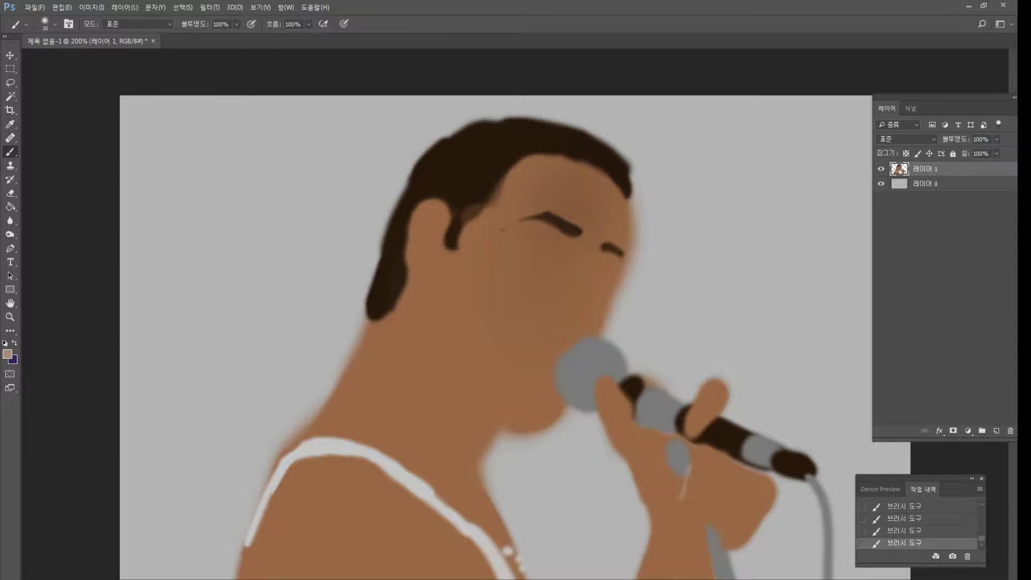
left_click_drag(524, 545, 508, 572)
Extend the underside of the jaw and chin with the sampled skin tone to make it more angular.
left_click(479, 435, "alt")
left_click(508, 397, "alt")
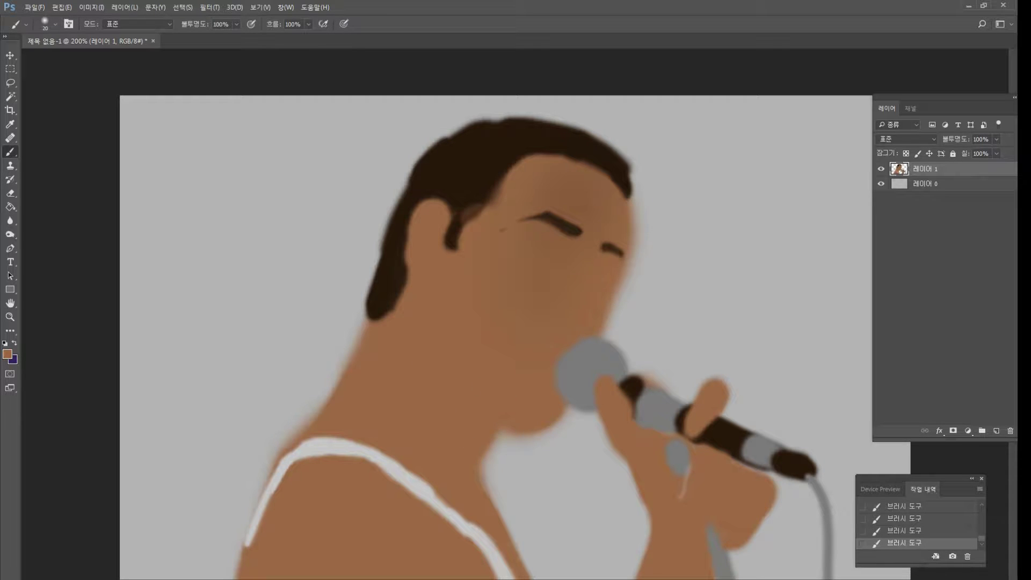
mouse_move(490, 421)
left_mouse_down()
mouse_move(483, 428)
mouse_move(495, 438)
mouse_move(555, 427)
mouse_move(539, 439)
mouse_move(564, 413)
mouse_move(546, 441)
mouse_move(549, 424)
left_mouse_up()
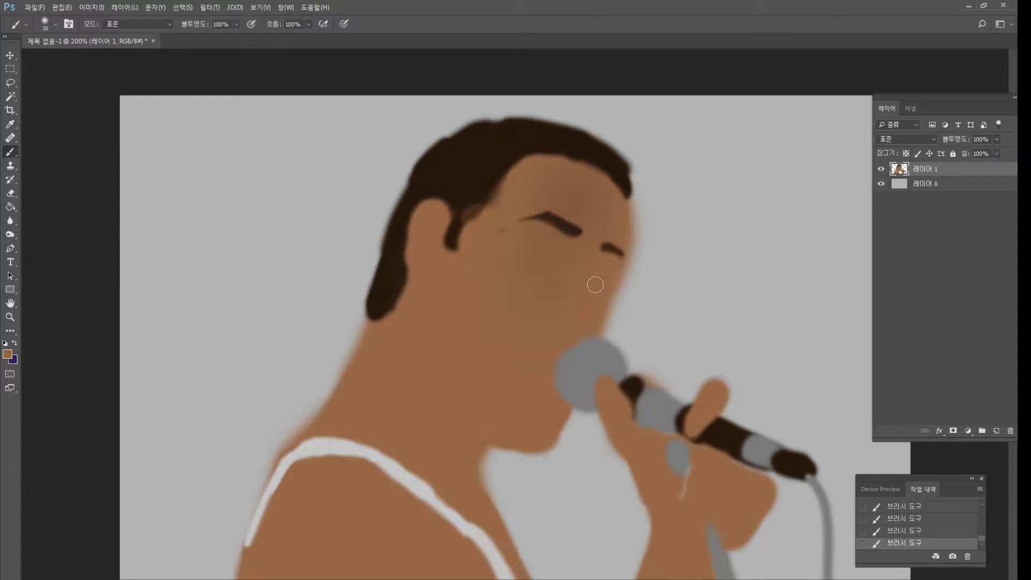
Draw the outline, lid crease and iris of the nearer eye below the brow with a very small Burn brush.
left_click(10, 316)
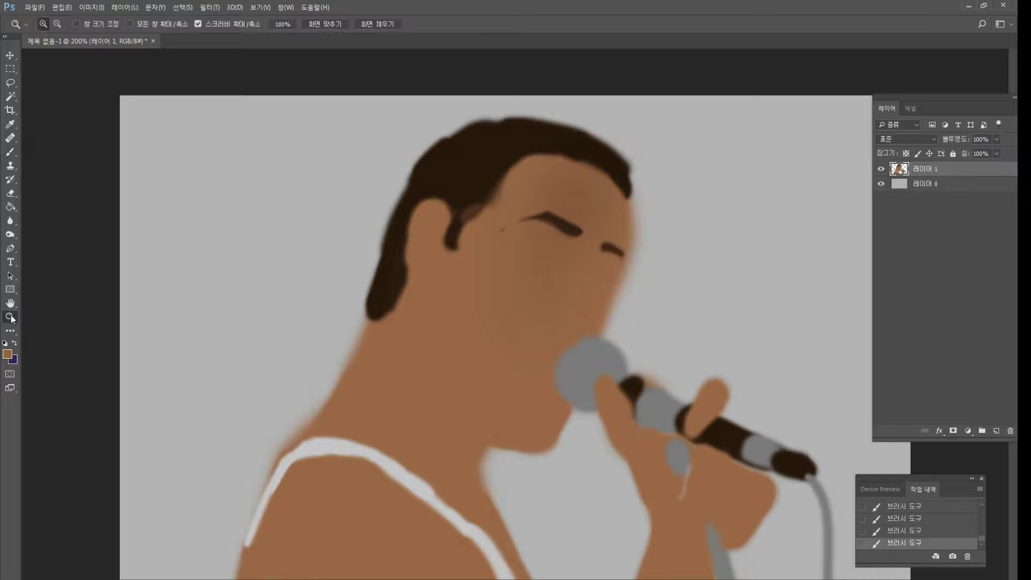
left_click(627, 285, "alt")
left_click(567, 278)
left_click(597, 272)
left_click(10, 152)
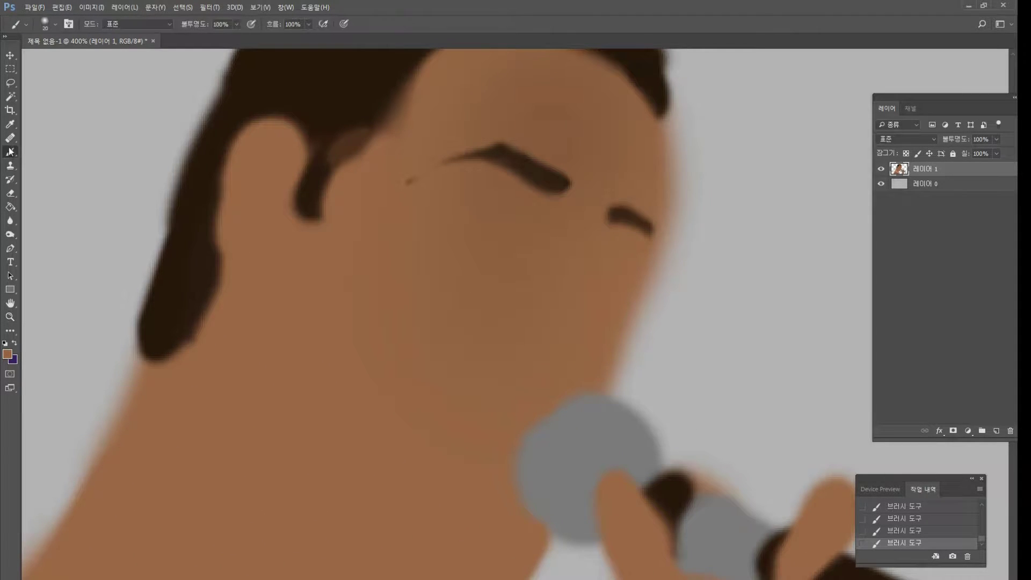
left_click(10, 234)
left_click(42, 244)
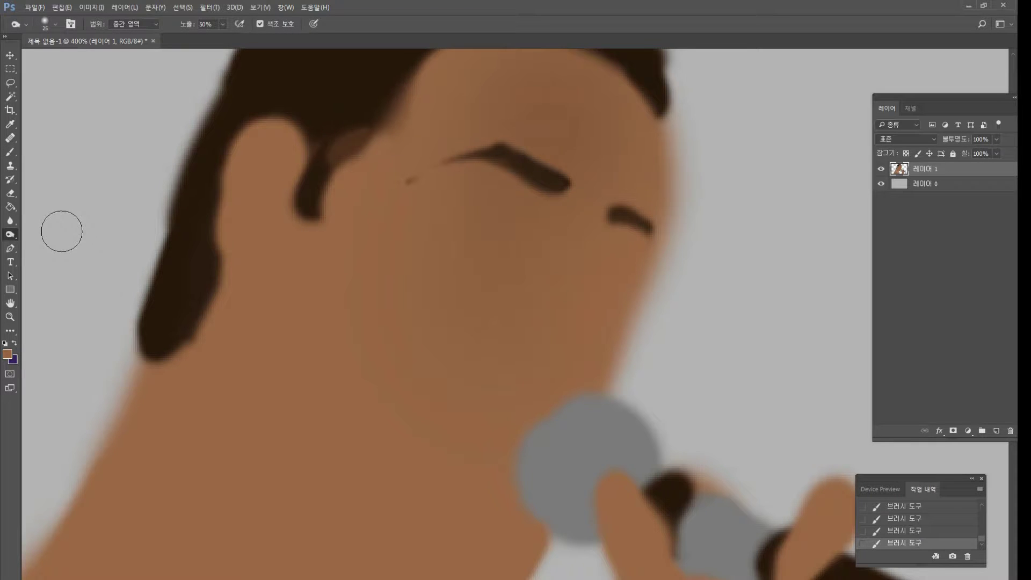
key("bracketleft")
key("bracketleft")
key("bracketleft")
left_click_drag(514, 200, 524, 227)
mouse_move(519, 201)
left_mouse_down()
mouse_move(522, 214)
mouse_move(440, 200)
mouse_move(481, 193)
mouse_move(427, 196)
mouse_move(500, 199)
left_mouse_up()
mouse_move(429, 204)
left_mouse_down()
mouse_move(457, 232)
mouse_move(439, 219)
mouse_move(494, 236)
mouse_move(513, 208)
mouse_move(513, 241)
left_mouse_up()
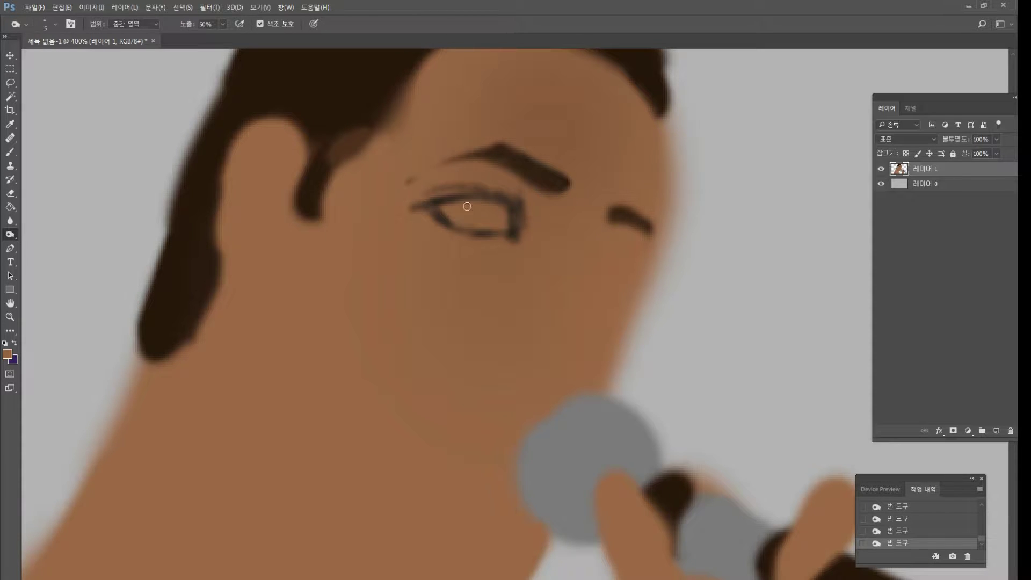
mouse_move(444, 211)
left_mouse_down()
mouse_move(481, 224)
mouse_move(461, 218)
mouse_move(482, 201)
mouse_move(478, 214)
mouse_move(475, 199)
mouse_move(453, 201)
mouse_move(474, 208)
mouse_move(464, 216)
mouse_move(476, 202)
mouse_move(452, 209)
mouse_move(476, 215)
mouse_move(458, 205)
mouse_move(502, 212)
left_mouse_up()
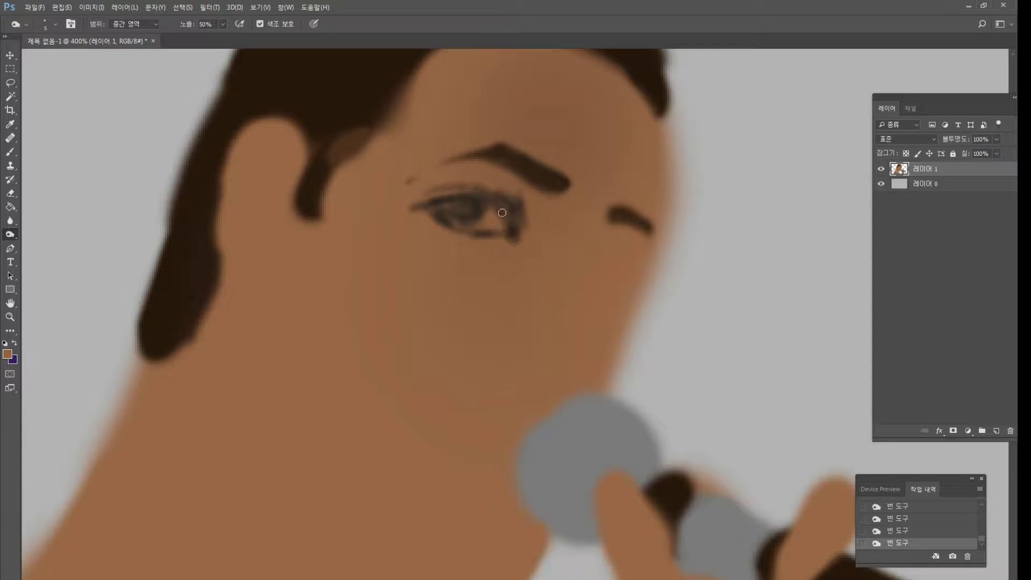
Paint the white of the nearer eye beside the iris with a tiny brush in sampled light grey.
left_click(10, 152)
left_click(138, 186, "alt")
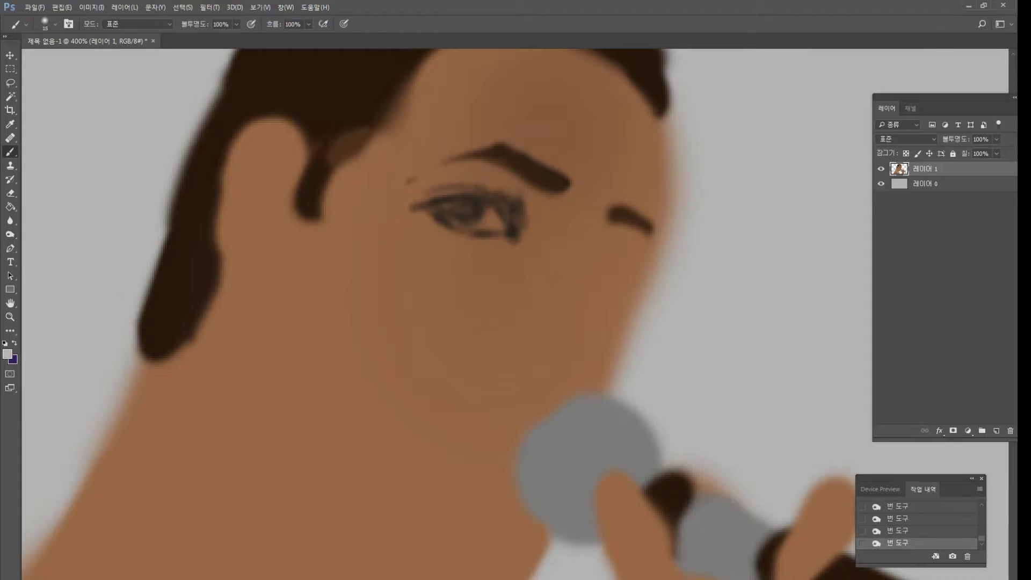
key("bracketleft")
key("bracketleft")
left_click(488, 220)
left_click(495, 219, "alt")
left_click(489, 221)
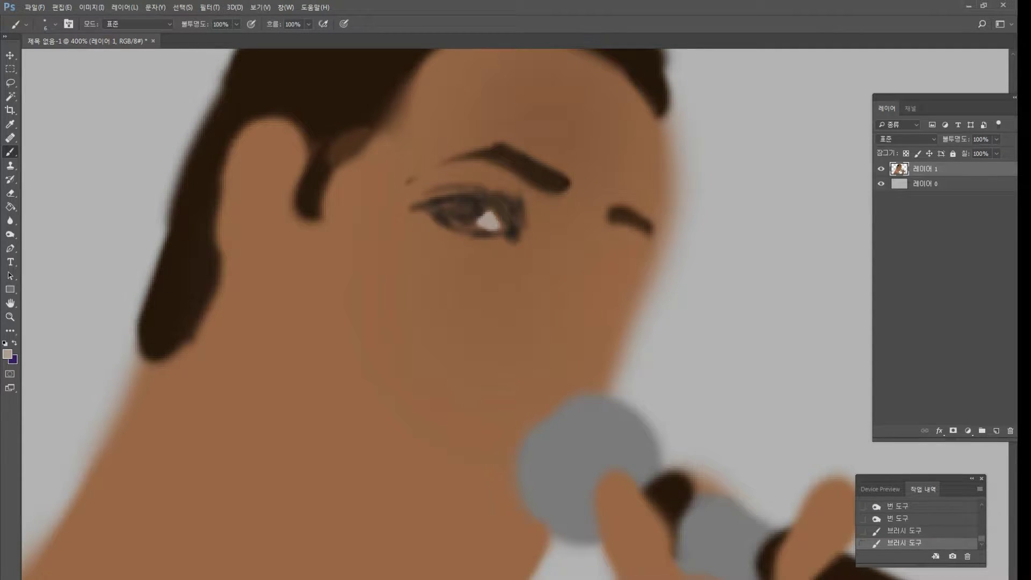
left_click(484, 220)
left_click(482, 221)
Soften the dark inner corner of the nearer eye with sampled skin and shadow tones.
left_click(529, 252, "alt")
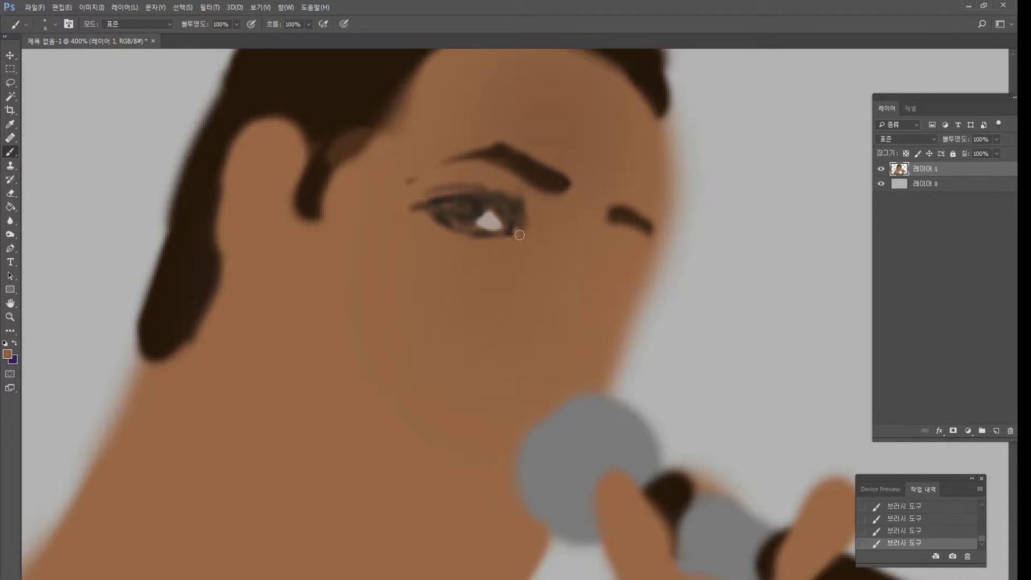
left_click_drag(505, 211, 518, 228)
left_click(509, 198, "alt")
Extend the far eyebrow down towards the nose bridge with sampled dark brown strokes.
mouse_move(600, 220)
left_mouse_down()
mouse_move(583, 260)
mouse_move(592, 227)
mouse_move(610, 223)
left_mouse_up()
left_click(605, 222, "alt")
left_click(543, 173, "alt")
left_click(599, 210, "alt")
left_click(614, 216, "alt")
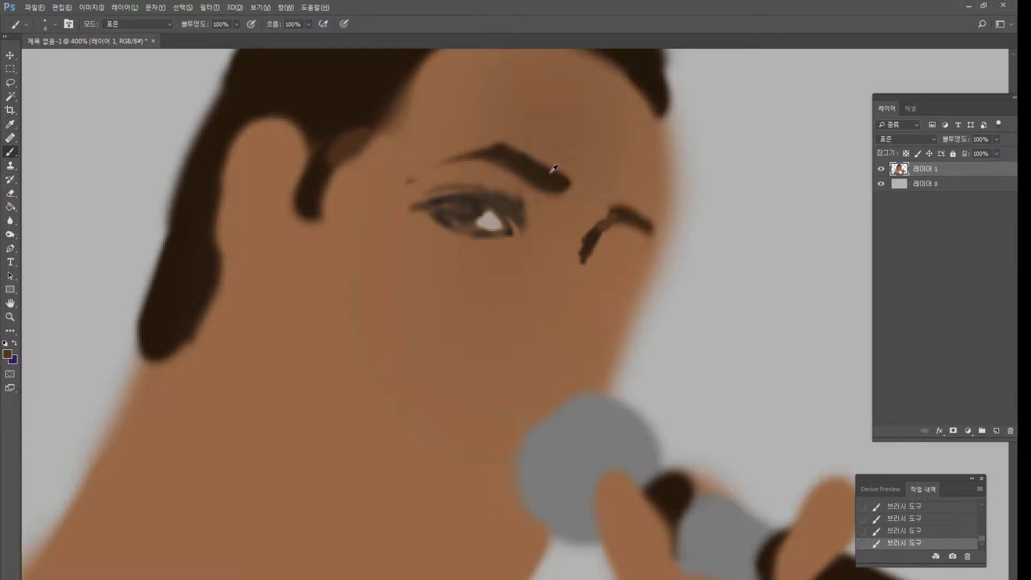
Repaint the nearer eyebrow with sampled browns, extending its tail towards the temple in a tapered arch.
left_click(553, 189, "alt")
mouse_move(535, 187)
left_mouse_down()
mouse_move(451, 157)
mouse_move(411, 173)
mouse_move(457, 144)
mouse_move(489, 142)
left_mouse_up()
left_click(531, 174, "alt")
left_click(427, 162, "alt")
left_click(408, 171, "alt")
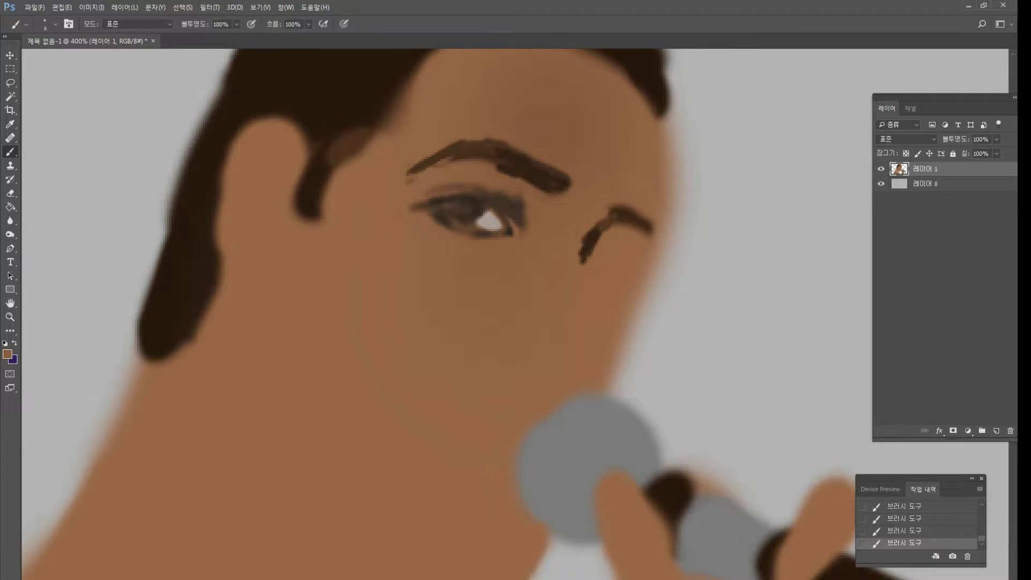
left_click_drag(411, 168, 446, 145)
Reshape the sideburn with sampled browns and trim its lower end shorter with the skin tone.
left_click(366, 157, "alt")
mouse_move(366, 152)
left_mouse_down()
mouse_move(371, 142)
mouse_move(341, 164)
mouse_move(355, 153)
mouse_move(324, 199)
mouse_move(322, 188)
left_mouse_up()
left_click(328, 159, "alt")
left_click(302, 224, "alt")
mouse_move(302, 225)
left_mouse_down()
mouse_move(333, 213)
mouse_move(296, 203)
mouse_move(322, 196)
left_mouse_up()
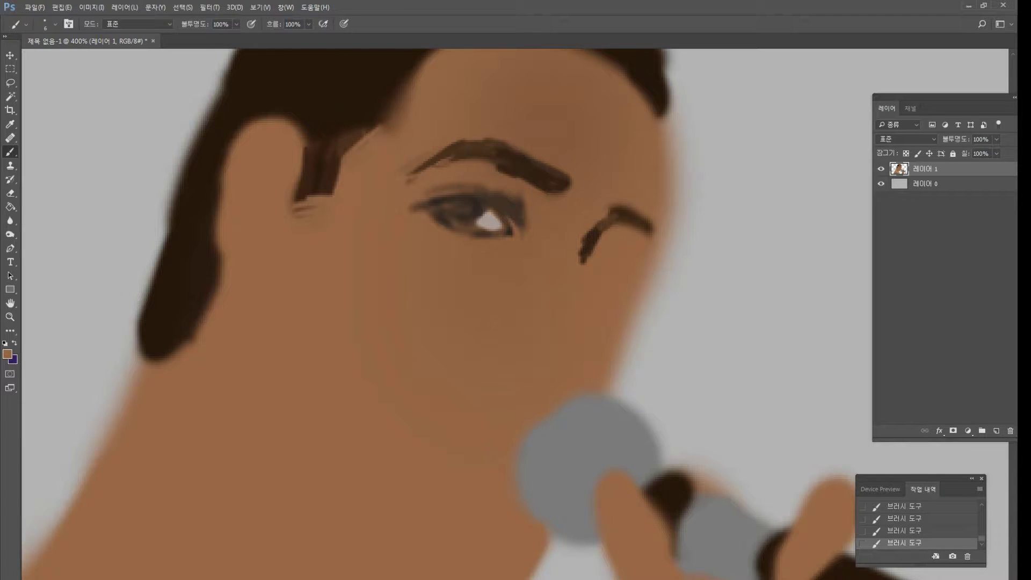
Paint fine hair strands at the temple with sampled browns to blend the hairline into the sideburn.
left_click(356, 134, "alt")
mouse_move(378, 128)
left_mouse_down()
mouse_move(387, 125)
mouse_move(382, 92)
mouse_move(366, 99)
left_mouse_up()
left_click(356, 126, "alt")
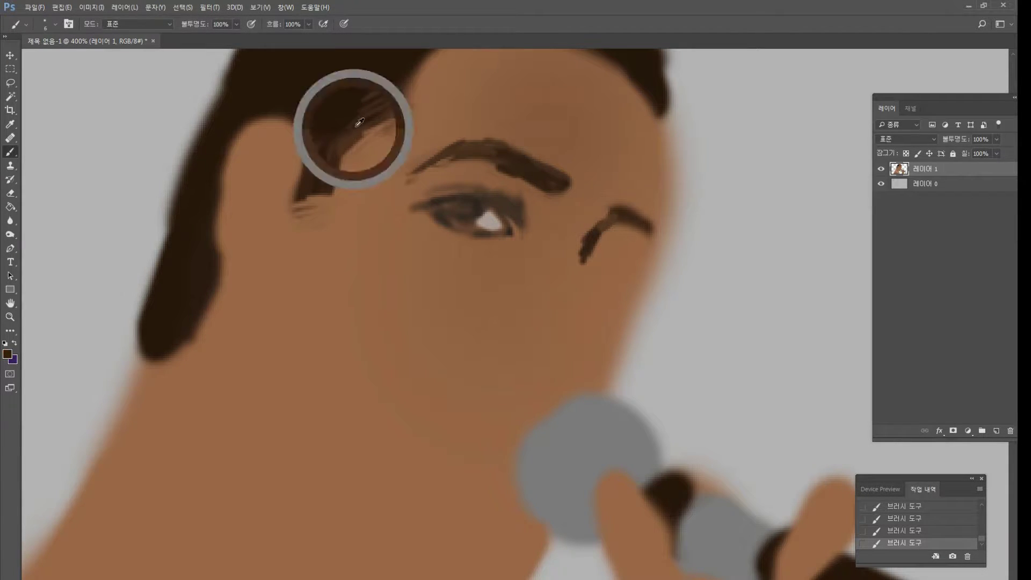
left_click(345, 138, "alt")
mouse_move(327, 132)
left_mouse_down()
mouse_move(357, 123)
mouse_move(329, 109)
mouse_move(398, 86)
left_mouse_up()
Outline the nose in sampled dark brown: bridge line, nostrils, nearer nostril wing and a short stroke beside the bridge.
left_click(321, 109, "alt")
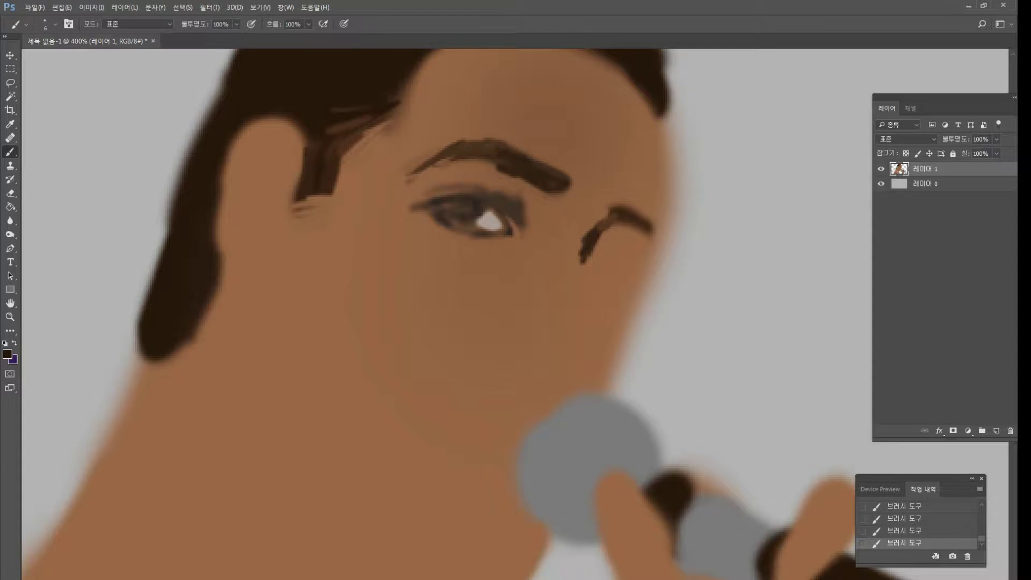
mouse_move(587, 246)
left_mouse_down()
mouse_move(572, 279)
mouse_move(585, 310)
left_mouse_up()
mouse_move(576, 271)
left_mouse_down()
mouse_move(579, 359)
mouse_move(565, 374)
mouse_move(558, 362)
mouse_move(563, 371)
mouse_move(569, 353)
mouse_move(514, 344)
mouse_move(523, 342)
left_mouse_up()
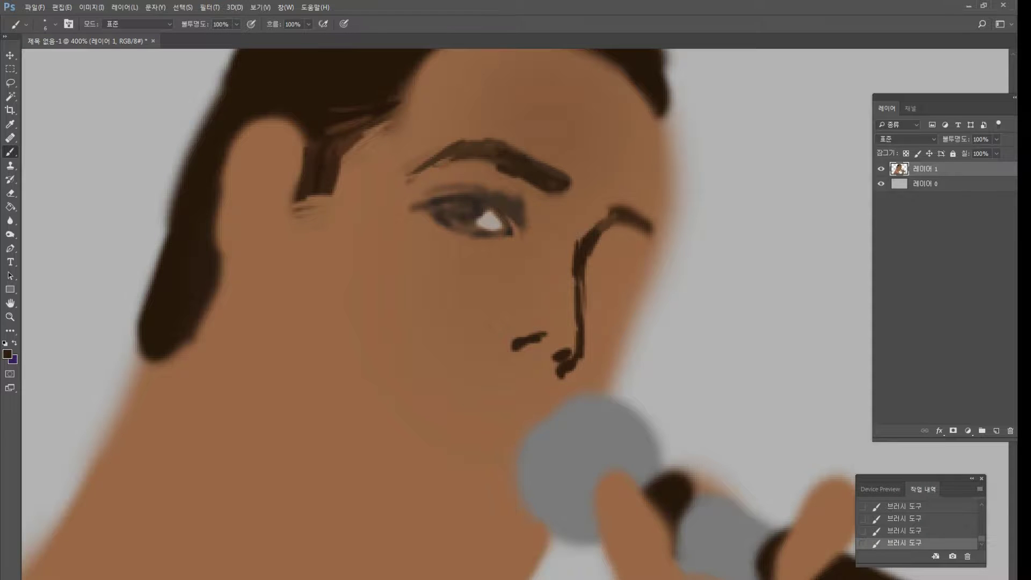
mouse_move(530, 339)
left_mouse_down()
mouse_move(551, 344)
mouse_move(520, 354)
mouse_move(510, 345)
mouse_move(527, 345)
mouse_move(490, 348)
mouse_move(488, 329)
mouse_move(493, 335)
mouse_move(505, 309)
mouse_move(535, 306)
left_mouse_up()
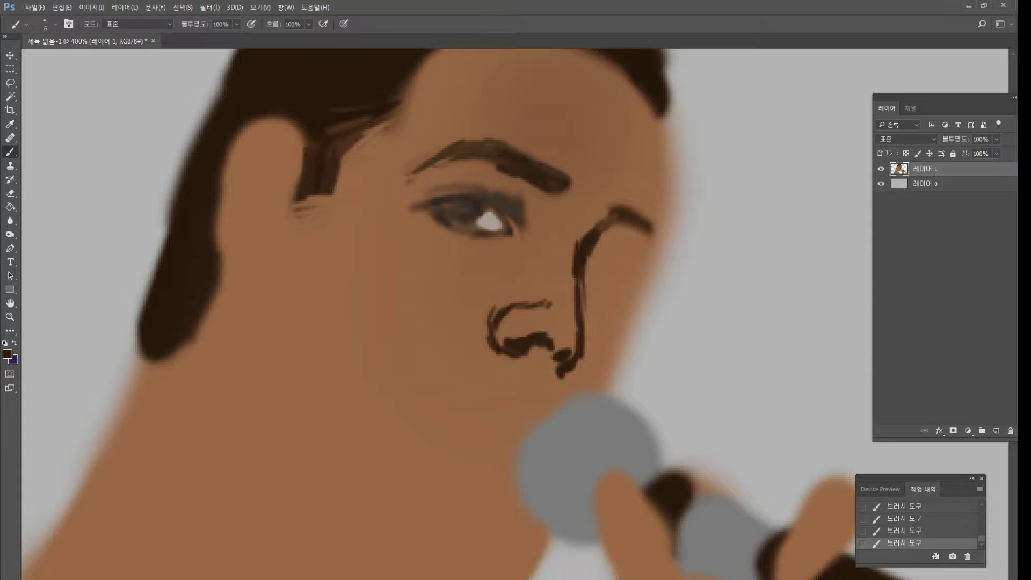
left_click_drag(559, 246, 559, 273)
Fill the shadow between the nearer eye's inner corner and the eyebrow with a sampled grey-brown.
left_click(517, 204, "alt")
left_click_drag(549, 210, 517, 192)
left_click(510, 184, "alt")
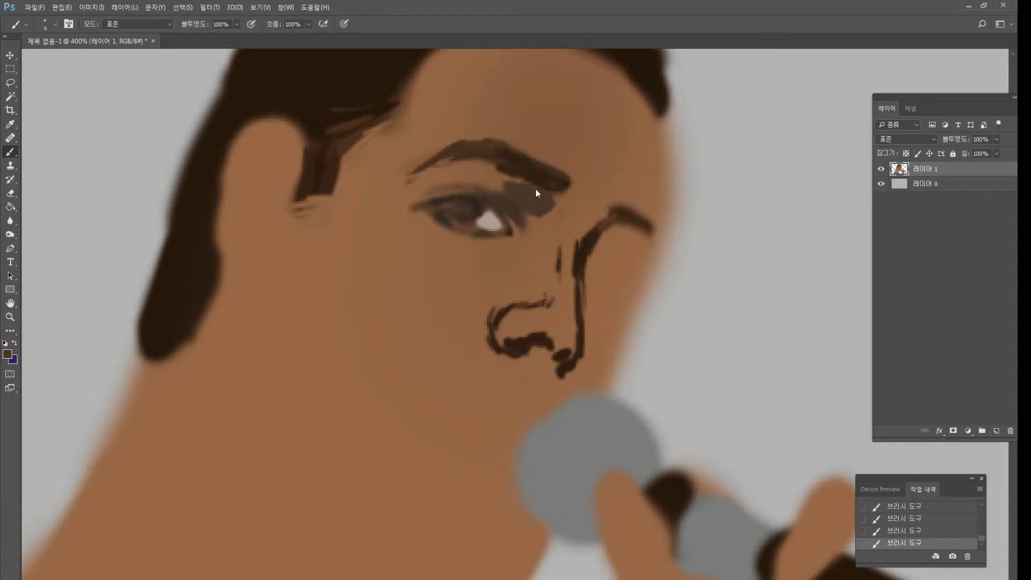
Draw the far eye's lid and lash lines in dark brown and outline the face edge from hairline to cheek.
left_click(589, 252, "alt")
left_click_drag(596, 242, 629, 267)
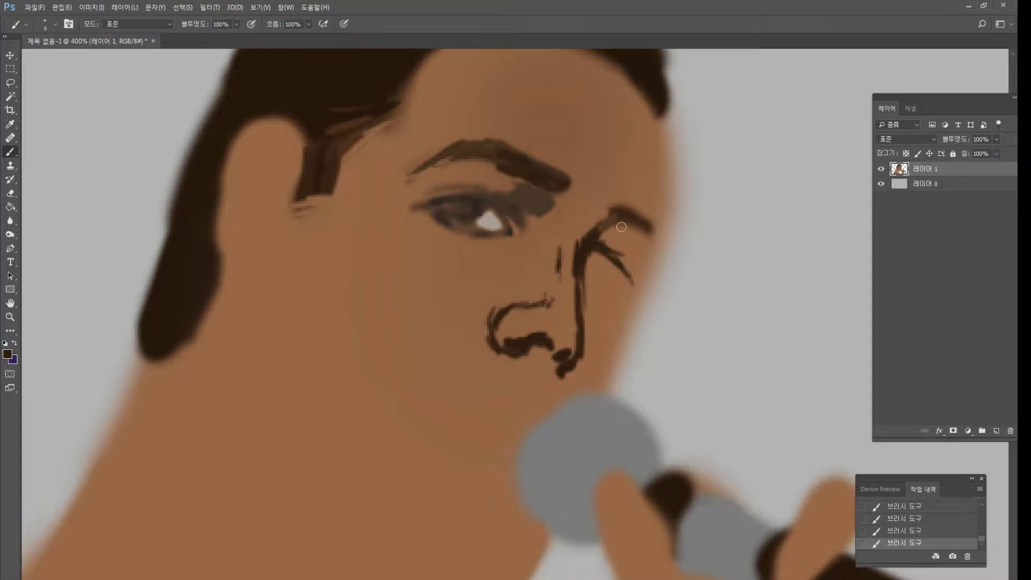
mouse_move(621, 227)
left_mouse_down()
mouse_move(649, 234)
mouse_move(654, 252)
left_mouse_up()
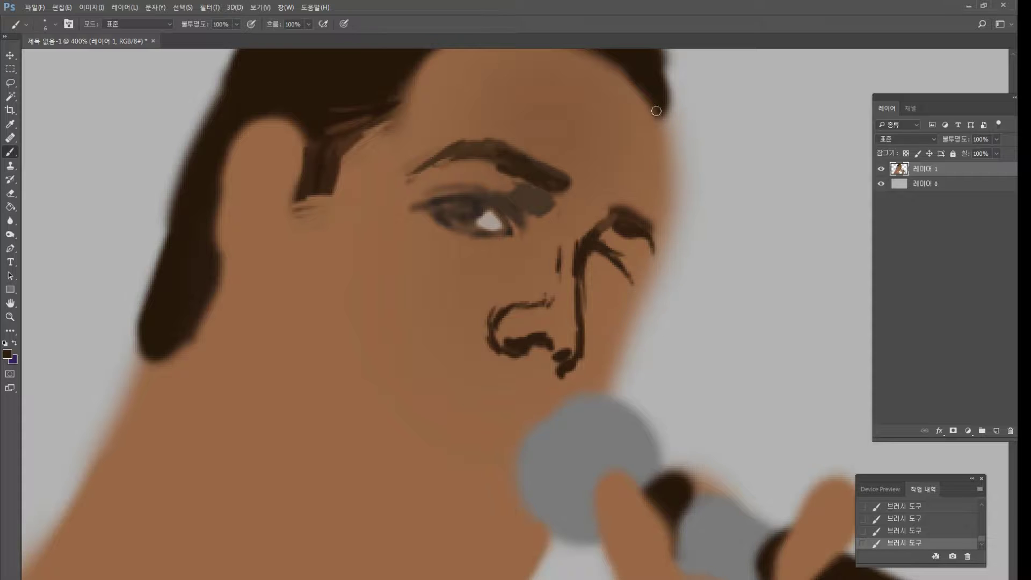
mouse_move(656, 111)
left_mouse_down()
mouse_move(663, 219)
mouse_move(636, 299)
left_mouse_up()
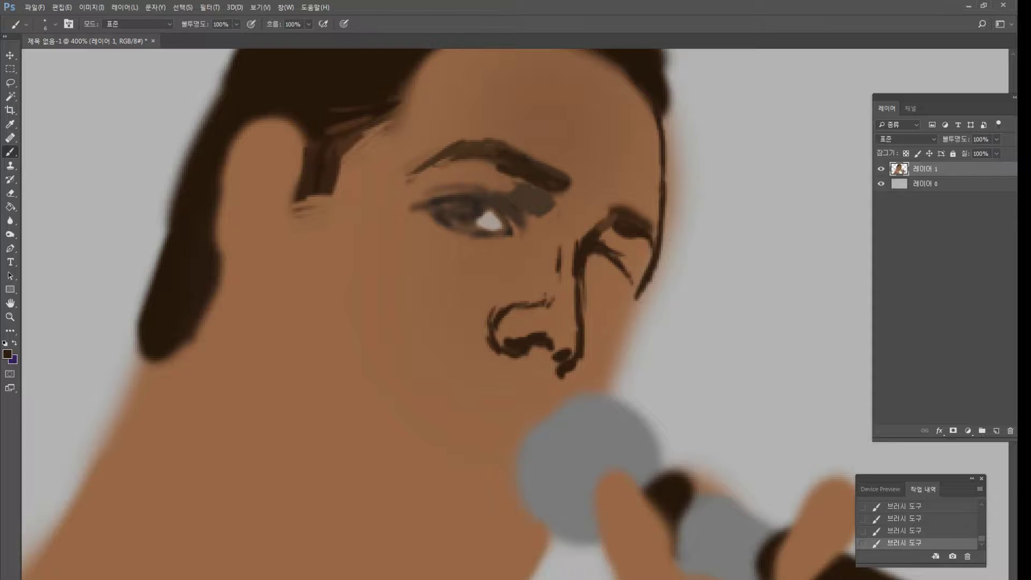
left_click_drag(598, 264, 634, 284)
mouse_move(608, 247)
left_mouse_down()
mouse_move(623, 234)
mouse_move(618, 252)
mouse_move(596, 238)
left_mouse_up()
Blend the shadow above the nearer eye's inner corner with sampled brown tones.
left_click(548, 203, "alt")
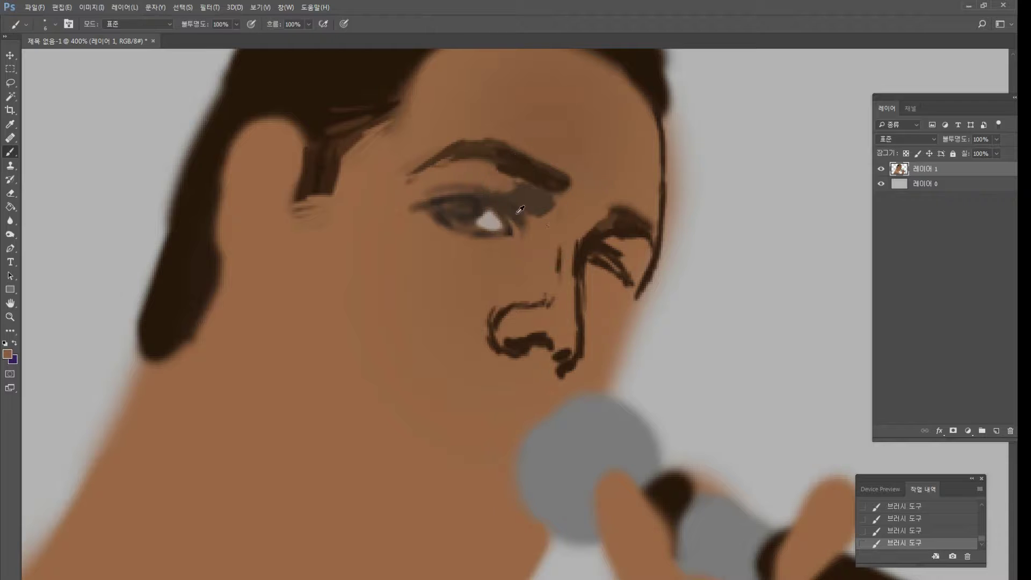
left_click(481, 189, "alt")
left_click_drag(517, 186, 532, 204)
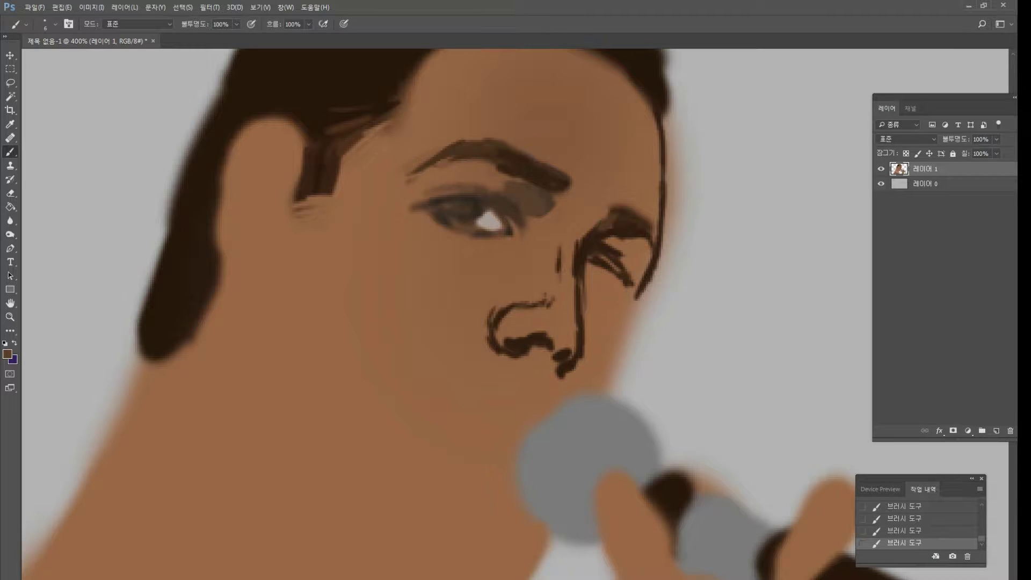
Lighten the cheek in front of the ear and the far side of the forehead with a size 100 Dodge brush.
left_click_drag(10, 220, 31, 231)
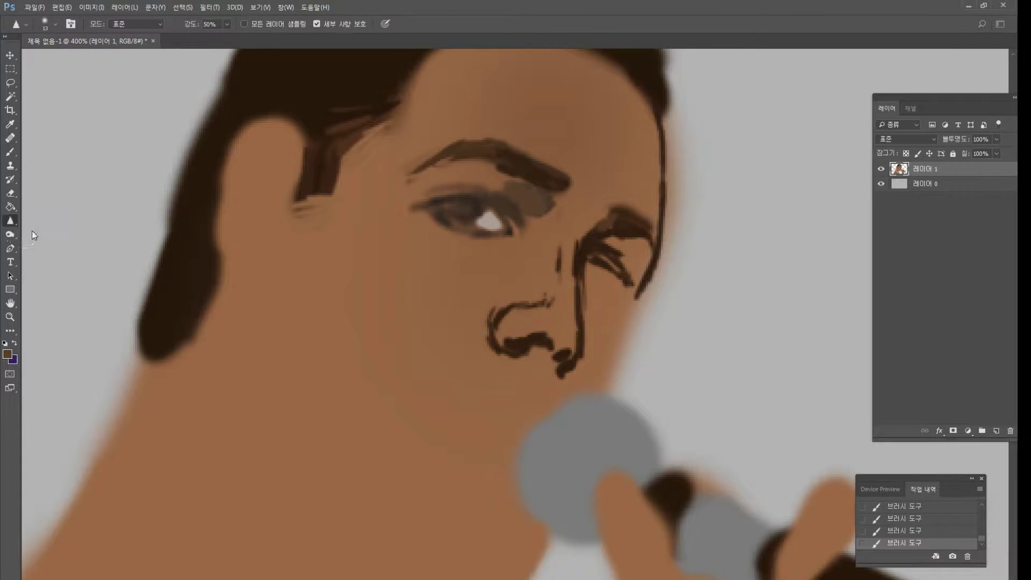
left_click(41, 234)
mouse_move(344, 235)
left_mouse_down()
mouse_move(299, 313)
mouse_move(328, 268)
left_mouse_up()
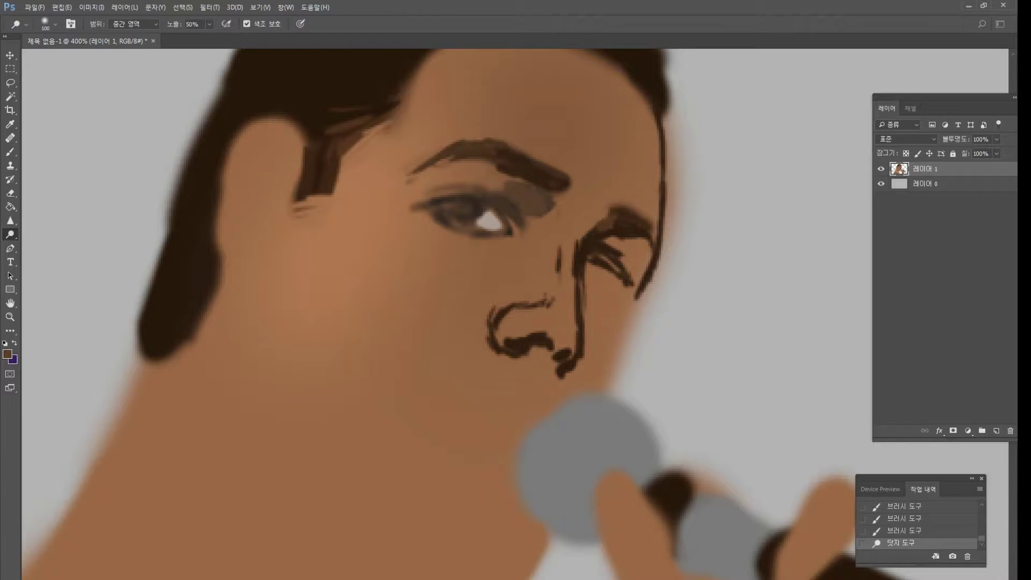
left_click(341, 207)
left_click_drag(609, 139, 611, 166)
left_click(606, 132)
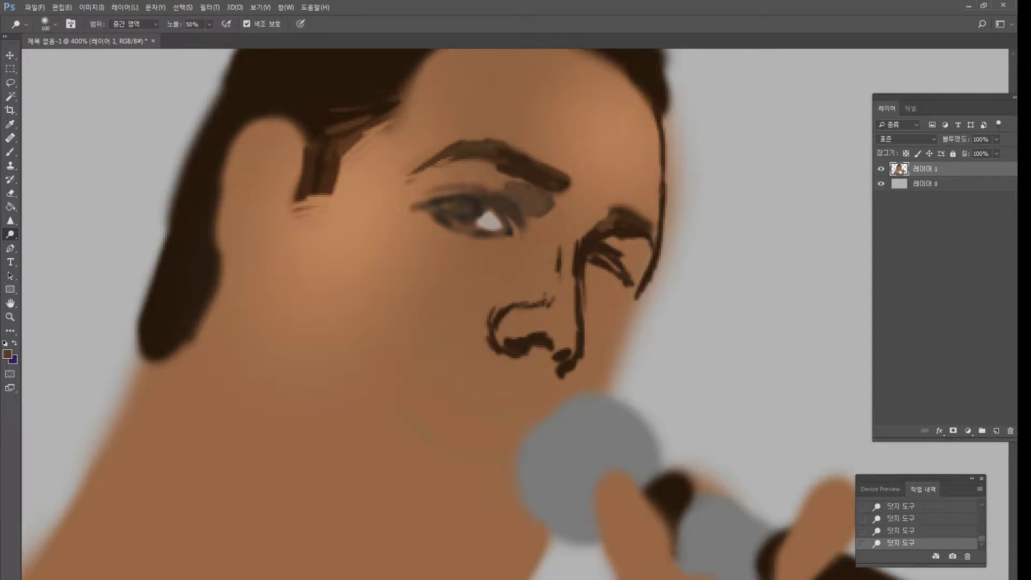
Paint brown shadow bands from between the eyebrows up across the far side of the forehead using sampled skin tones.
left_click(15, 151)
left_click(574, 188, "alt")
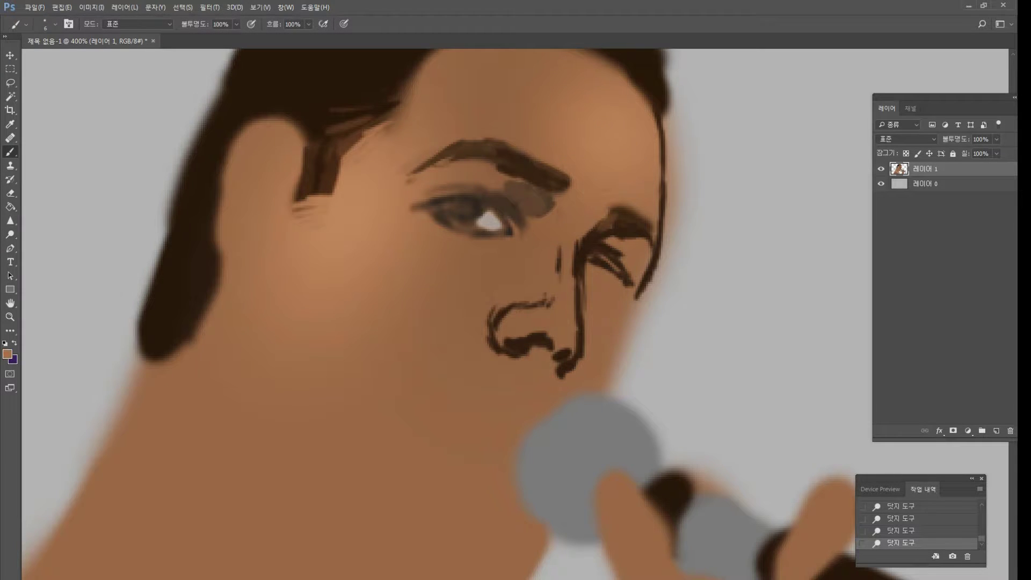
left_click(610, 210, "alt")
left_click_drag(582, 153, 611, 194)
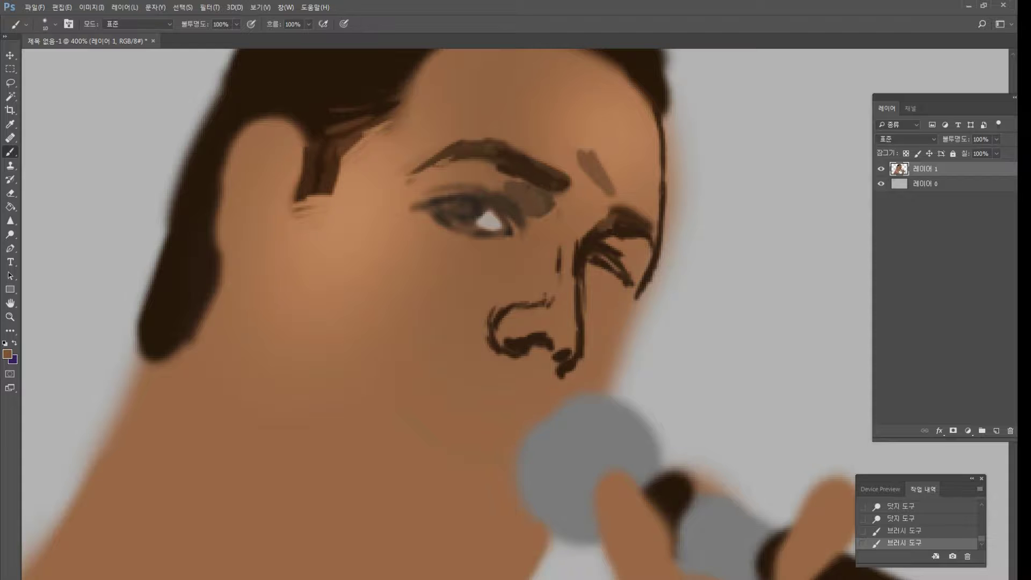
left_click(612, 197, "alt")
left_click(611, 196, "alt")
mouse_move(610, 198)
left_mouse_down()
mouse_move(596, 178)
mouse_move(580, 202)
mouse_move(581, 169)
mouse_move(576, 199)
mouse_move(564, 162)
mouse_move(580, 166)
mouse_move(578, 144)
mouse_move(553, 152)
mouse_move(559, 135)
mouse_move(540, 140)
mouse_move(530, 86)
mouse_move(590, 99)
mouse_move(643, 145)
mouse_move(636, 117)
mouse_move(606, 115)
mouse_move(594, 92)
mouse_move(549, 82)
mouse_move(551, 69)
mouse_move(515, 96)
left_mouse_up()
Soften the forehead shadow near the far hairline with a size 30 brush in a sampled skin tone.
left_click(628, 124, "alt")
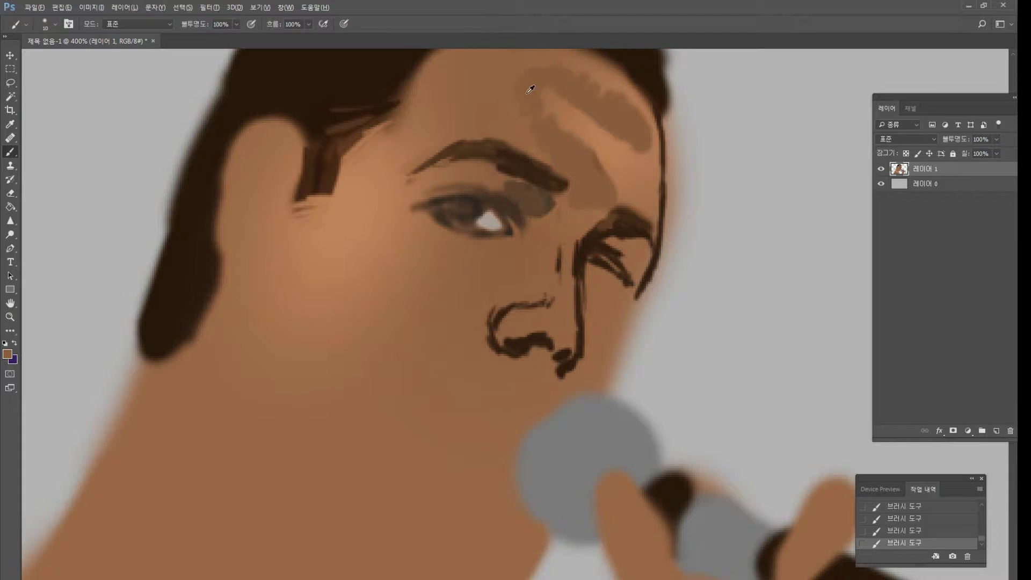
left_click(520, 101, "alt")
left_click(593, 68, "alt")
left_click_drag(601, 82, 626, 114)
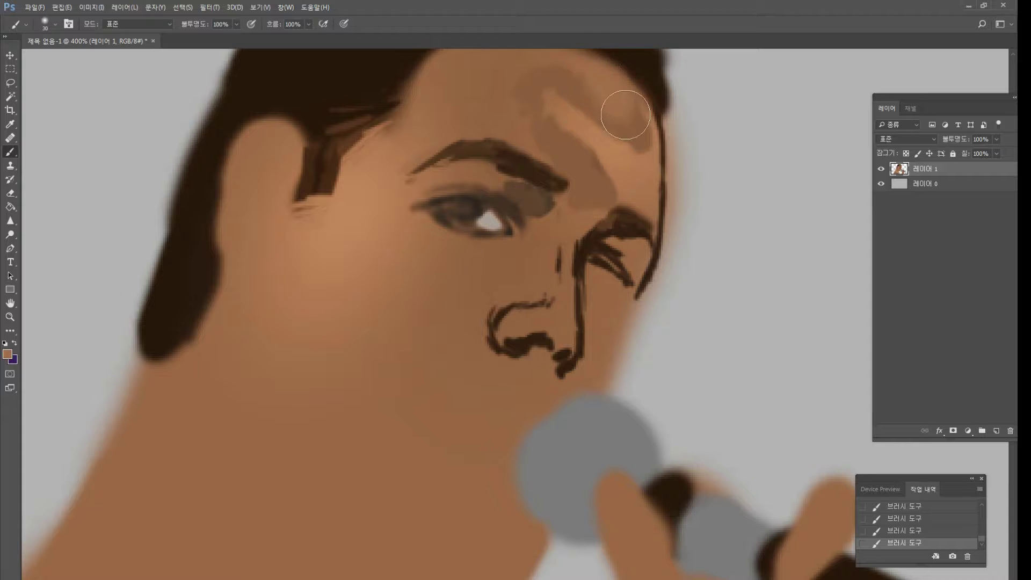
Paint the far eye's iris in sampled dark brown and undo the stray stroke on the background.
left_click(592, 241, "alt")
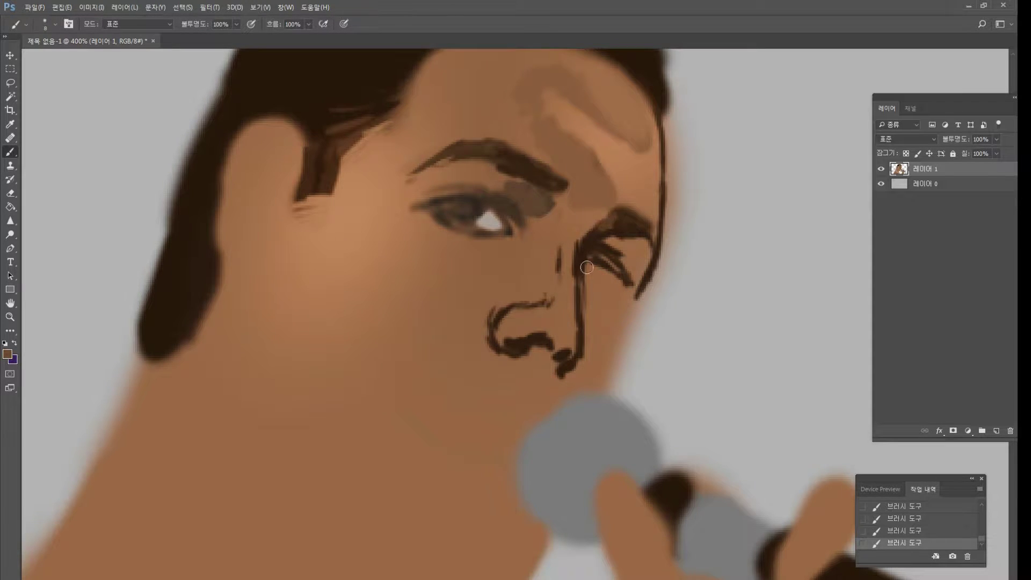
left_click(583, 258, "alt")
mouse_move(580, 269)
left_mouse_down()
mouse_move(601, 272)
mouse_move(585, 269)
mouse_move(595, 282)
mouse_move(588, 291)
left_mouse_up()
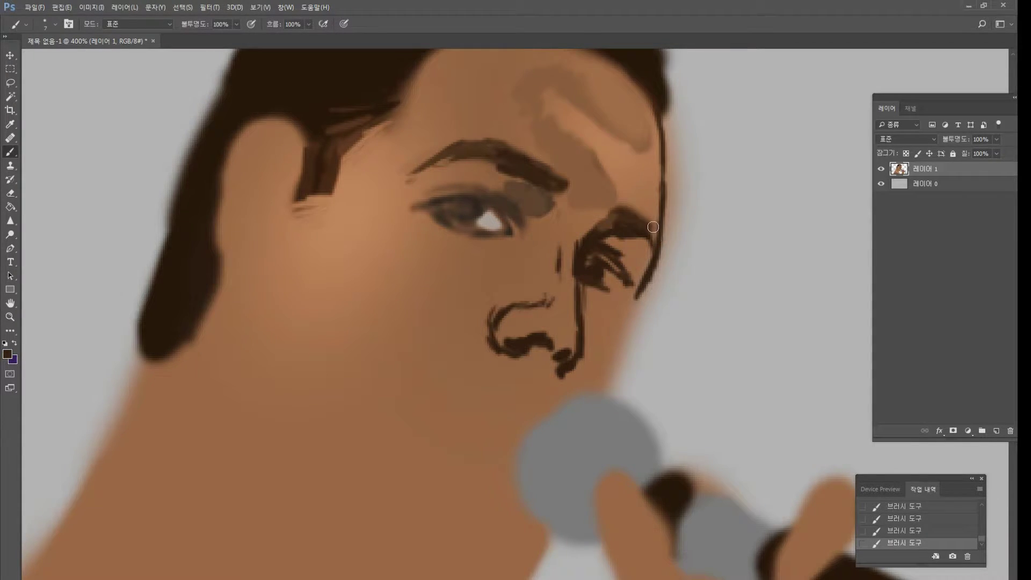
left_click_drag(809, 274, 740, 332)
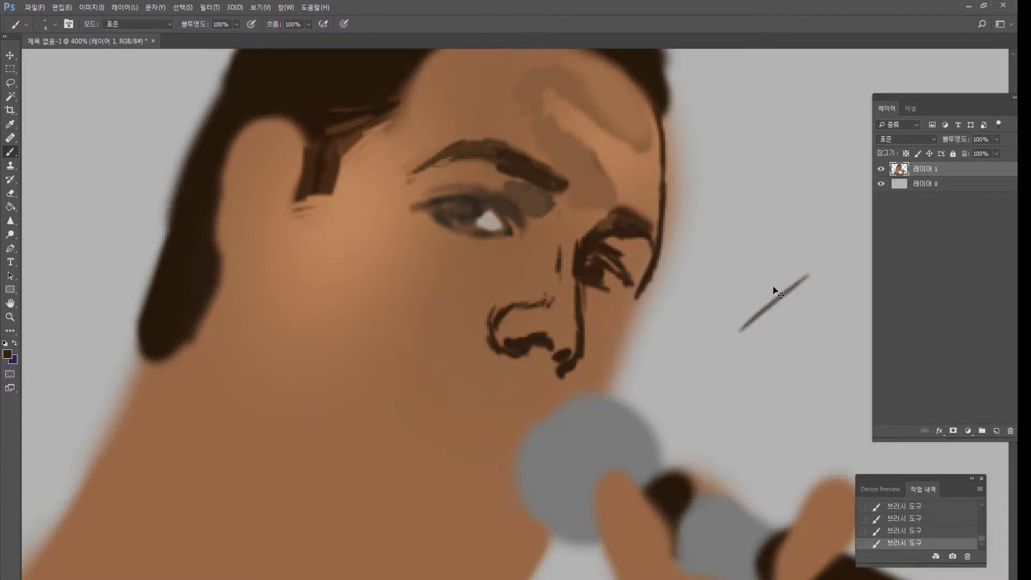
key("ctrl+z")
Add the light white of the far eye, darken its outer corner and clean the nose bridge edge with skin colour.
left_click(493, 211, "alt")
mouse_move(602, 273)
left_mouse_down()
mouse_move(617, 287)
mouse_move(612, 279)
left_mouse_up()
left_click(591, 278, "alt")
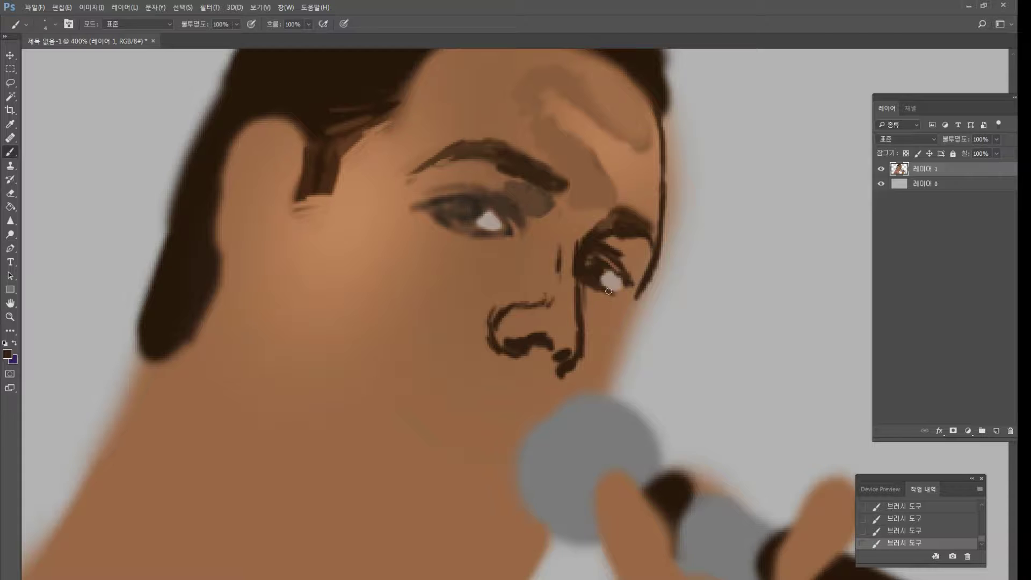
left_click_drag(617, 280, 624, 298)
left_click(566, 237, "alt")
mouse_move(576, 250)
left_mouse_down()
mouse_move(575, 274)
mouse_move(574, 247)
left_mouse_up()
Paint a light peach highlight down the ridge of the nose with a newly picked colour.
left_click(621, 157, "alt")
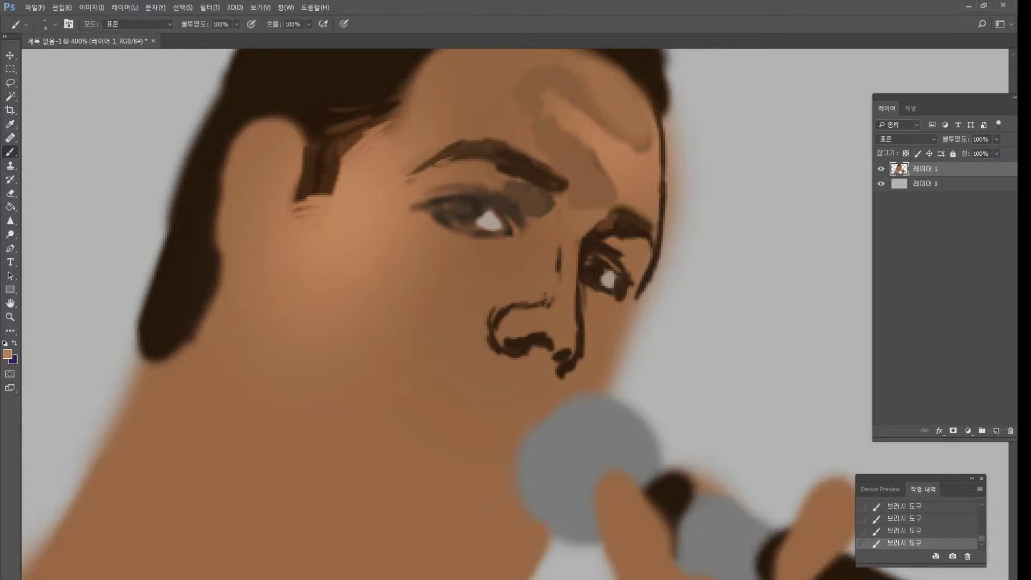
left_click(8, 355)
left_click(538, 277)
left_click(840, 235)
mouse_move(574, 254)
left_mouse_down()
mouse_move(580, 346)
mouse_move(561, 356)
mouse_move(571, 348)
left_mouse_up()
Draw the far cheek's outline in dark brown from below the eye down to the microphone.
left_click(576, 354, "alt")
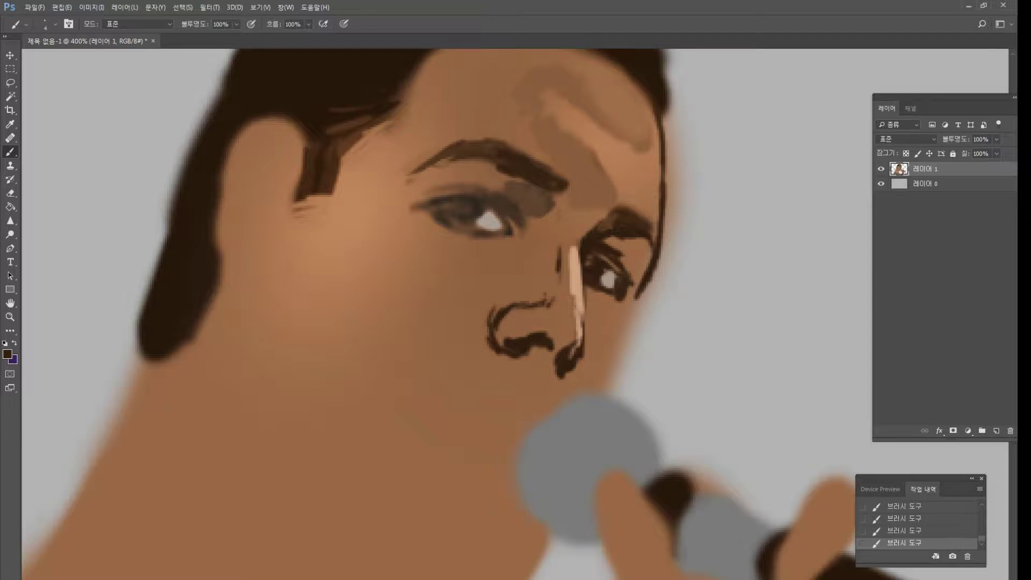
mouse_move(648, 262)
left_mouse_down()
mouse_move(622, 312)
mouse_move(627, 297)
mouse_move(629, 344)
left_mouse_up()
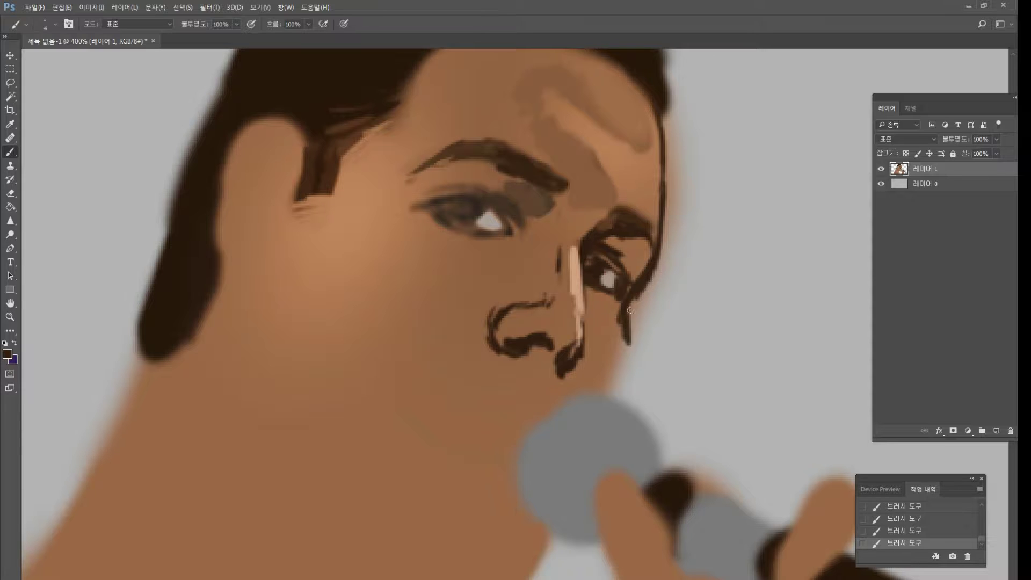
mouse_move(631, 305)
left_mouse_down()
mouse_move(631, 351)
mouse_move(615, 392)
left_mouse_up()
mouse_move(630, 353)
left_mouse_down()
mouse_move(609, 362)
mouse_move(602, 385)
mouse_move(628, 329)
mouse_move(604, 396)
left_mouse_up()
Shade beneath the far eye in dark brown and thicken the face outline up to the far temple.
left_click(612, 358, "alt")
left_click(631, 299, "alt")
mouse_move(601, 301)
left_mouse_down()
mouse_move(593, 307)
mouse_move(605, 296)
mouse_move(605, 327)
left_mouse_up()
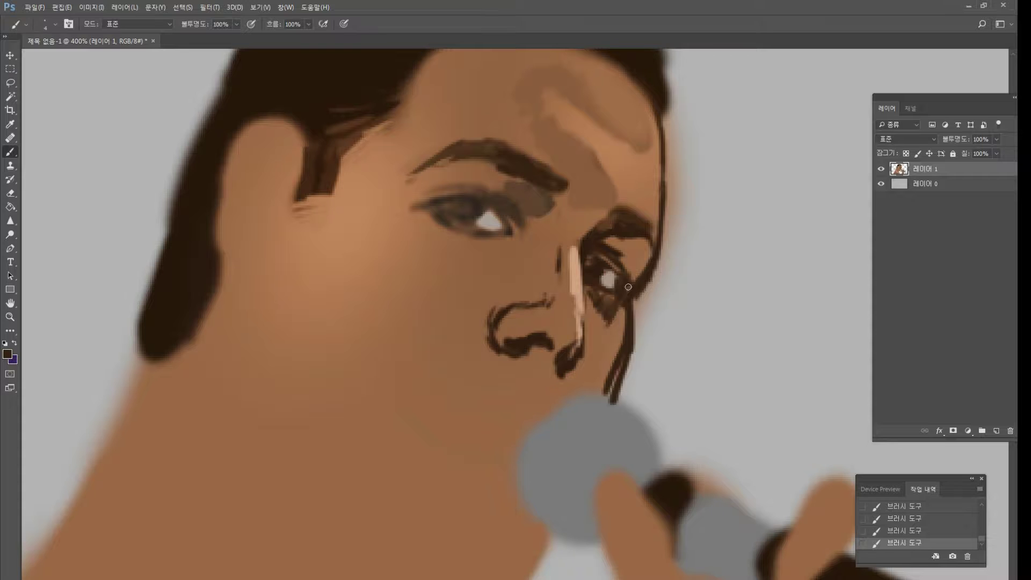
mouse_move(628, 286)
left_mouse_down()
mouse_move(659, 195)
mouse_move(657, 126)
left_mouse_up()
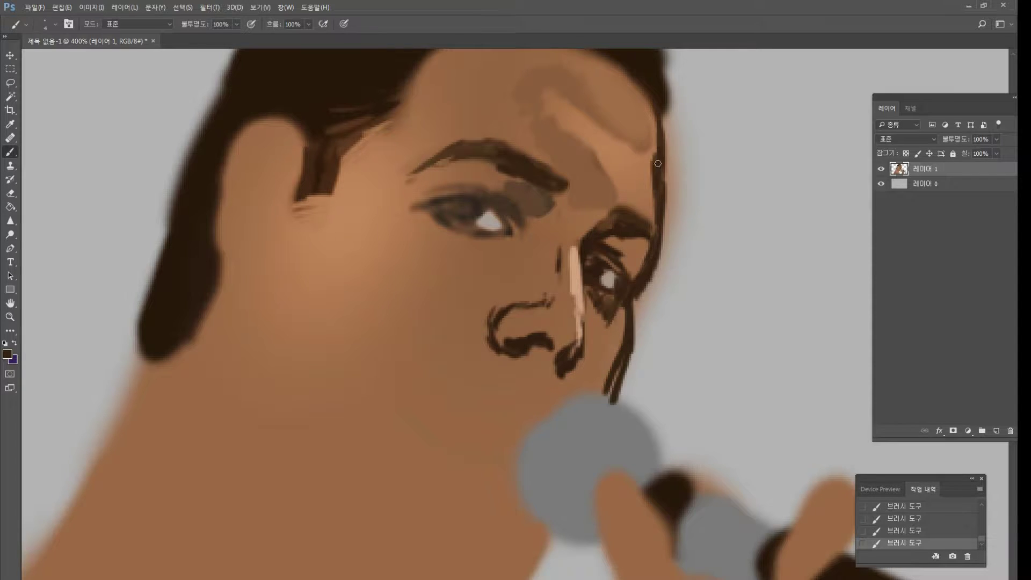
Paint brown hair strands at the far temple and fill in the lower cheek outline beside the microphone.
left_click(666, 109, "alt")
left_click_drag(642, 81, 678, 70)
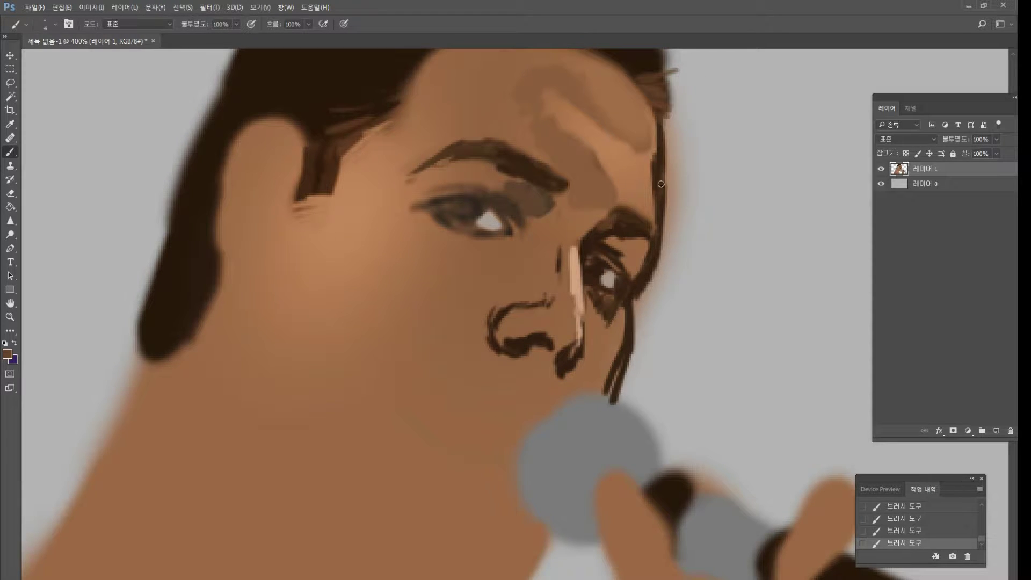
mouse_move(618, 363)
left_mouse_down()
mouse_move(609, 397)
mouse_move(617, 370)
left_mouse_up()
left_click(624, 355, "alt")
Erase the colour spilling outside the far cheek outline and around the microphone head with a reduced eraser size.
key("e")
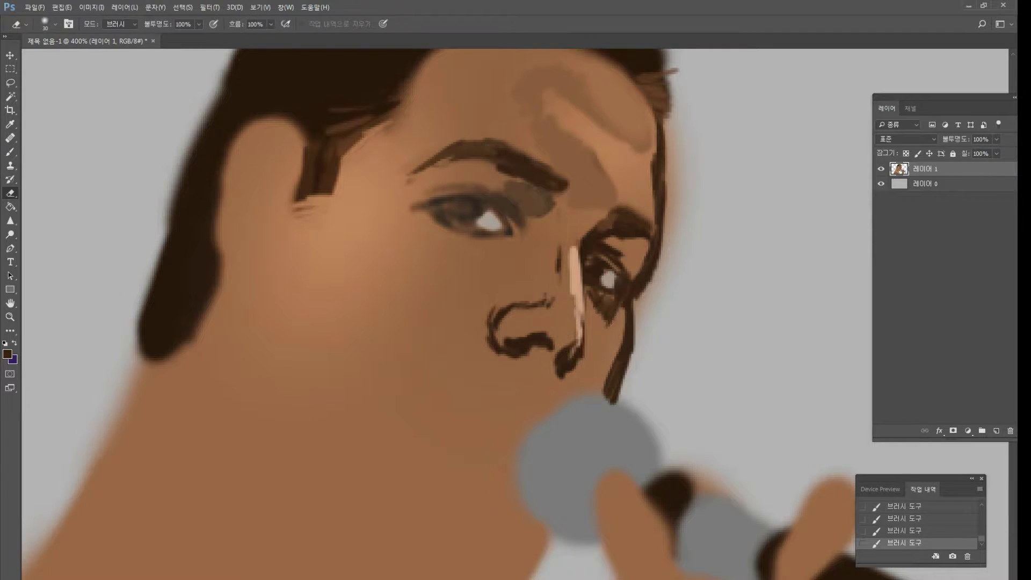
left_click_drag(627, 336, 613, 397)
left_click_drag(625, 338, 612, 408)
key("ctrl+z")
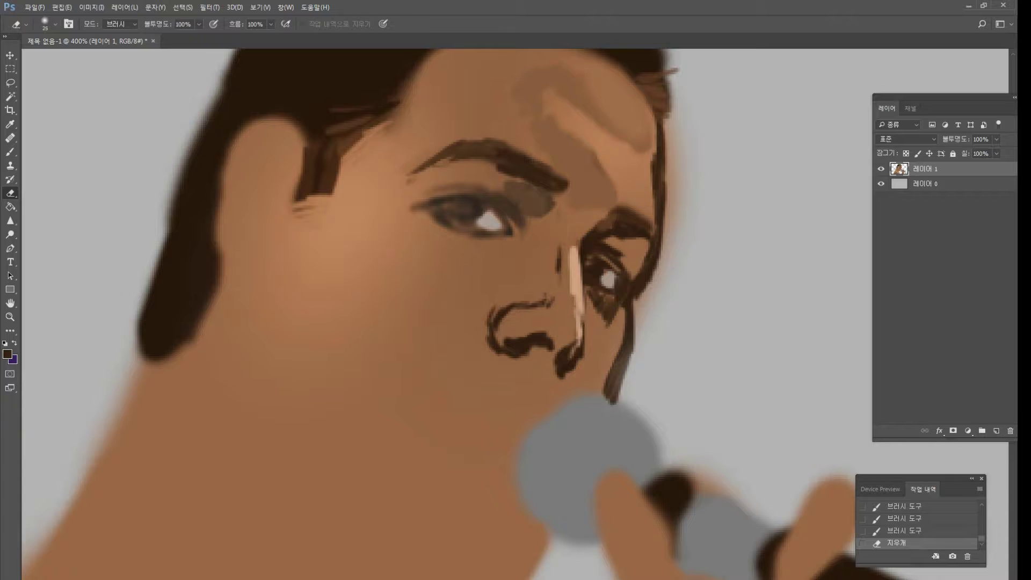
key("bracketleft")
key("bracketleft")
key("bracketleft")
key("bracketleft")
key("bracketleft")
key("bracketleft")
left_click_drag(641, 337, 619, 382)
left_click_drag(626, 376, 618, 393)
mouse_move(640, 333)
left_mouse_down()
mouse_move(671, 237)
mouse_move(664, 261)
left_mouse_up()
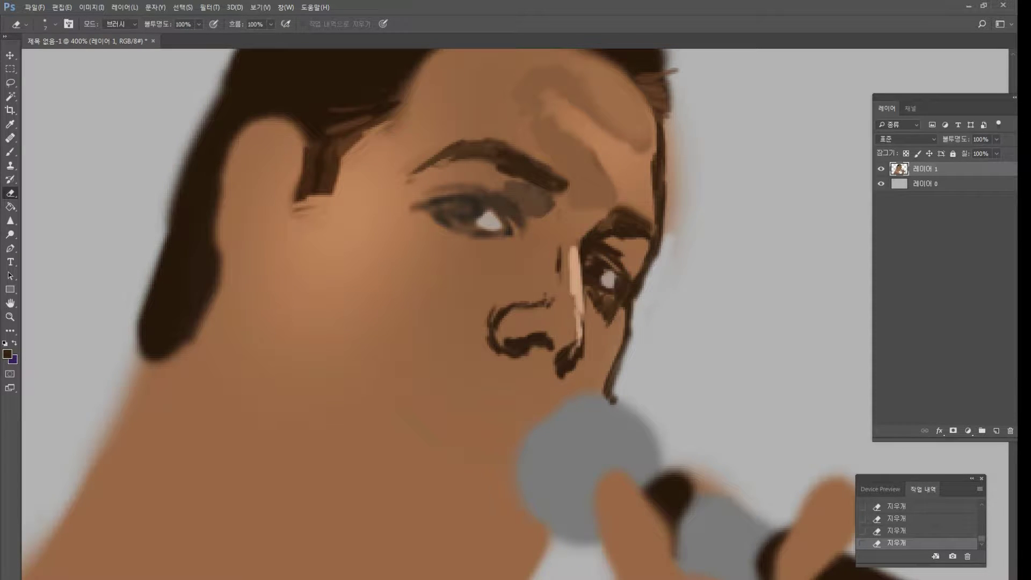
mouse_move(618, 398)
left_mouse_down()
mouse_move(659, 442)
mouse_move(668, 424)
mouse_move(657, 426)
mouse_move(666, 457)
left_mouse_up()
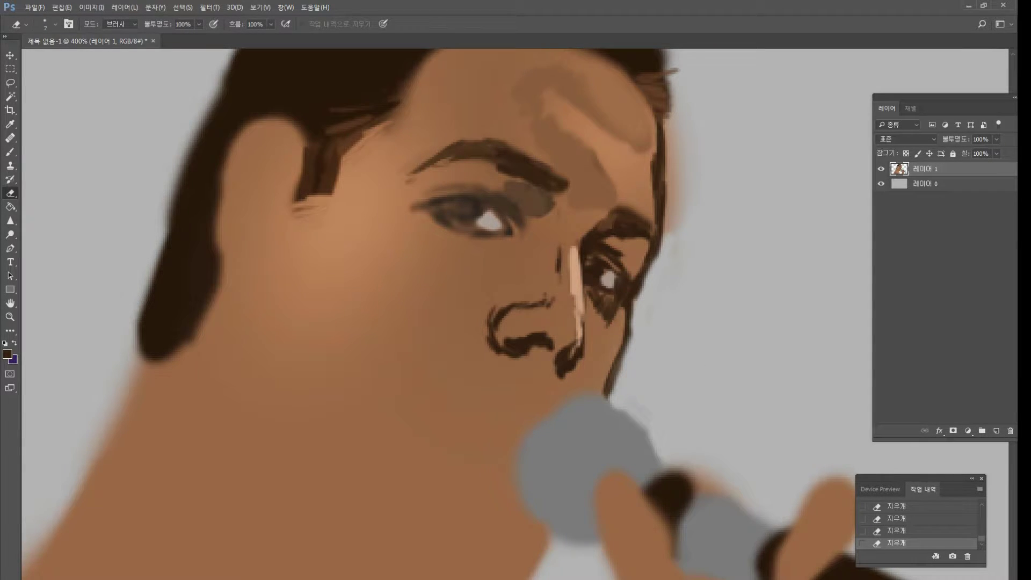
Paint the near side of the moustache in sampled dark brown, sweeping from below the nostril to the mouth corner.
double_click(12, 316)
left_click(502, 295)
left_click(502, 296)
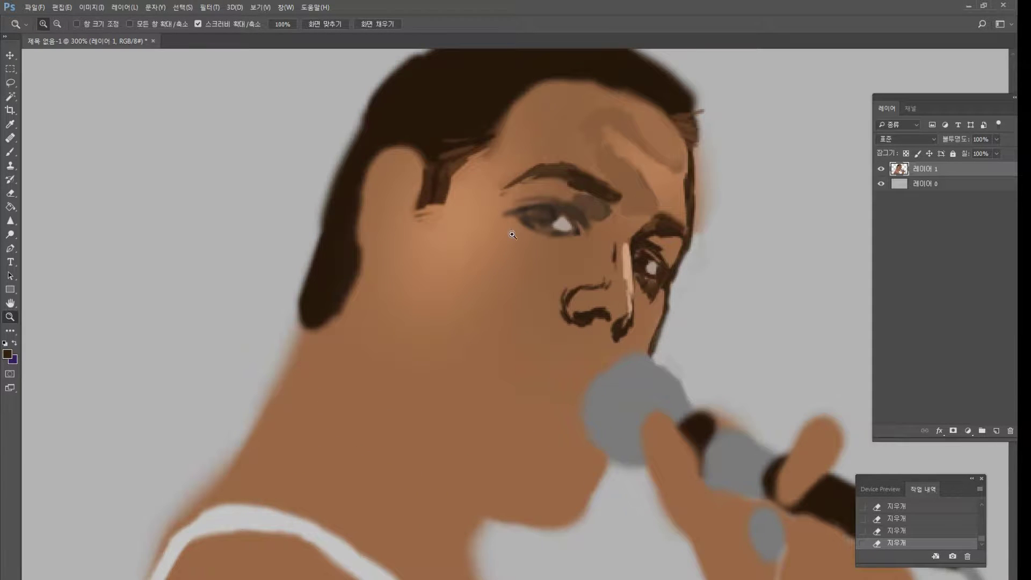
left_click(11, 152)
left_click(583, 323, "alt")
left_click(579, 319)
left_click(579, 319)
left_click(578, 319)
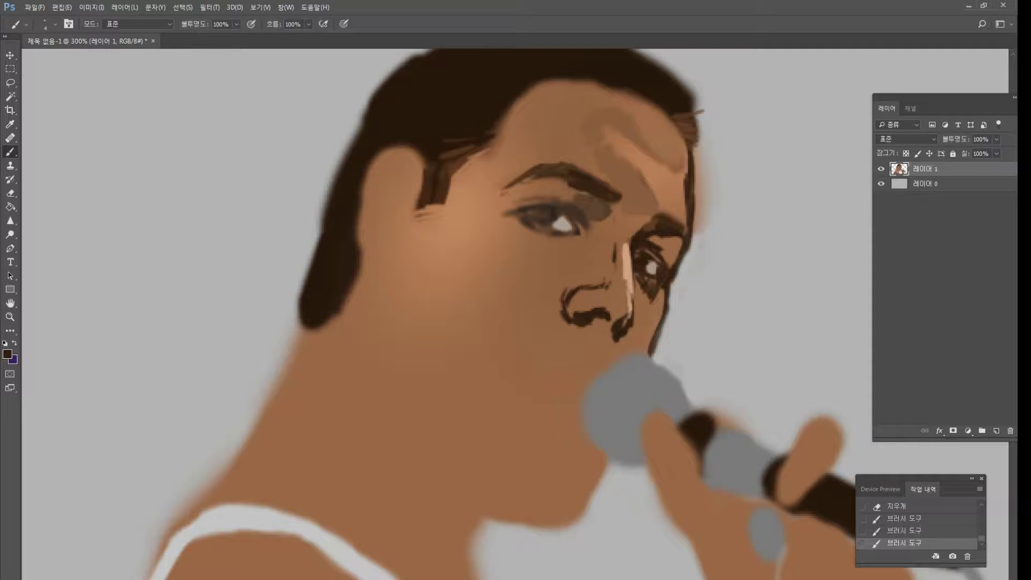
mouse_move(539, 327)
left_mouse_down()
mouse_move(510, 341)
mouse_move(529, 327)
mouse_move(475, 388)
left_mouse_up()
left_click_drag(502, 349, 476, 388)
Fill the moustache beneath the nose as far as the microphone and thicken its near tip.
mouse_move(545, 325)
left_mouse_down()
mouse_move(497, 366)
mouse_move(556, 324)
mouse_move(545, 344)
mouse_move(571, 349)
left_mouse_up()
mouse_move(557, 349)
left_mouse_down()
mouse_move(604, 357)
mouse_move(577, 338)
mouse_move(595, 360)
mouse_move(612, 348)
mouse_move(588, 349)
mouse_move(604, 351)
left_mouse_up()
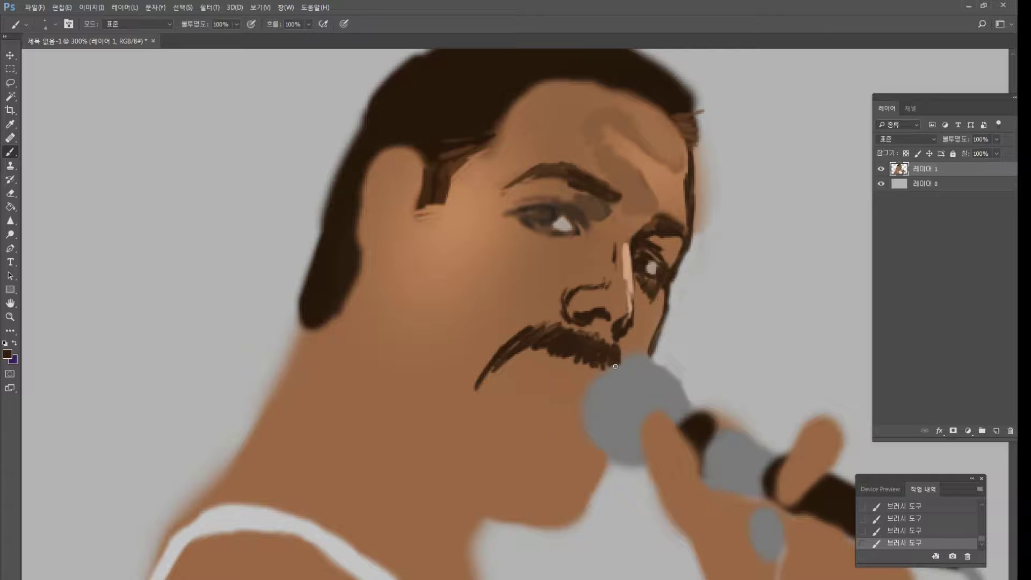
mouse_move(533, 360)
left_mouse_down()
mouse_move(542, 336)
mouse_move(537, 358)
mouse_move(518, 356)
mouse_move(497, 376)
mouse_move(502, 364)
mouse_move(478, 389)
left_mouse_up()
left_click_drag(596, 366, 624, 367)
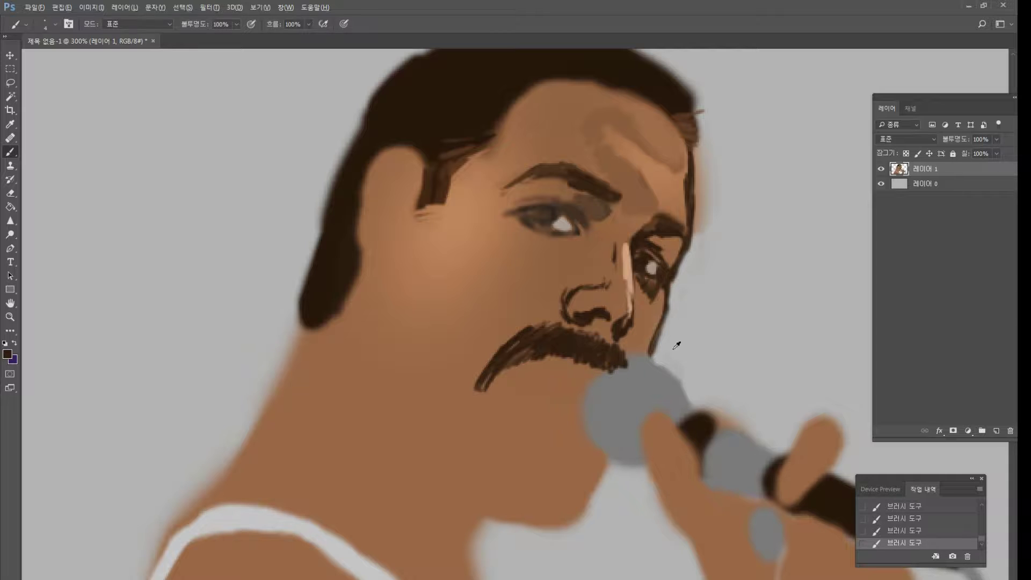
Paint the upper teeth in light beige below the moustache and fill the open mouth with dark brown.
left_click(655, 270, "alt")
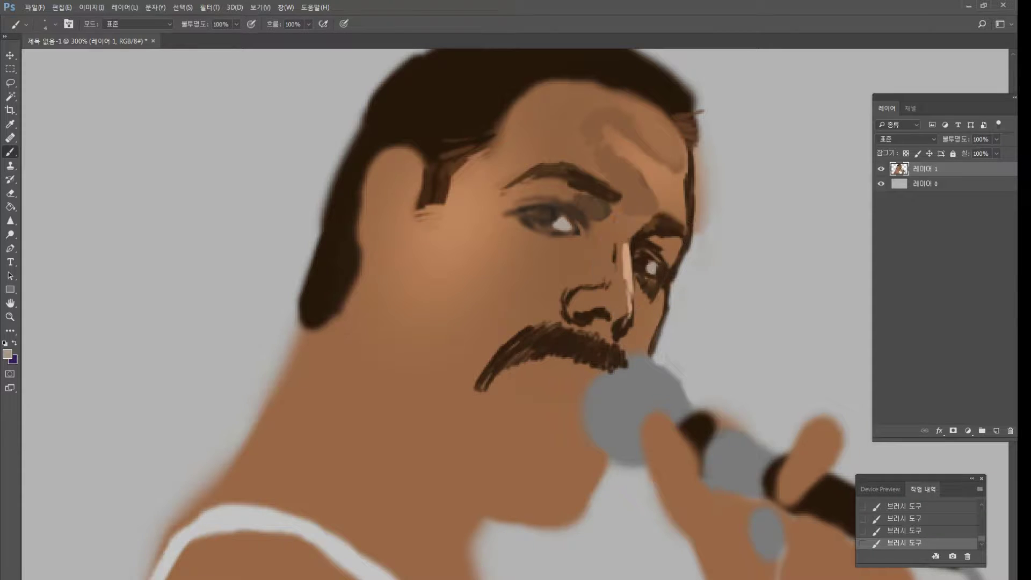
left_click(576, 362, "alt")
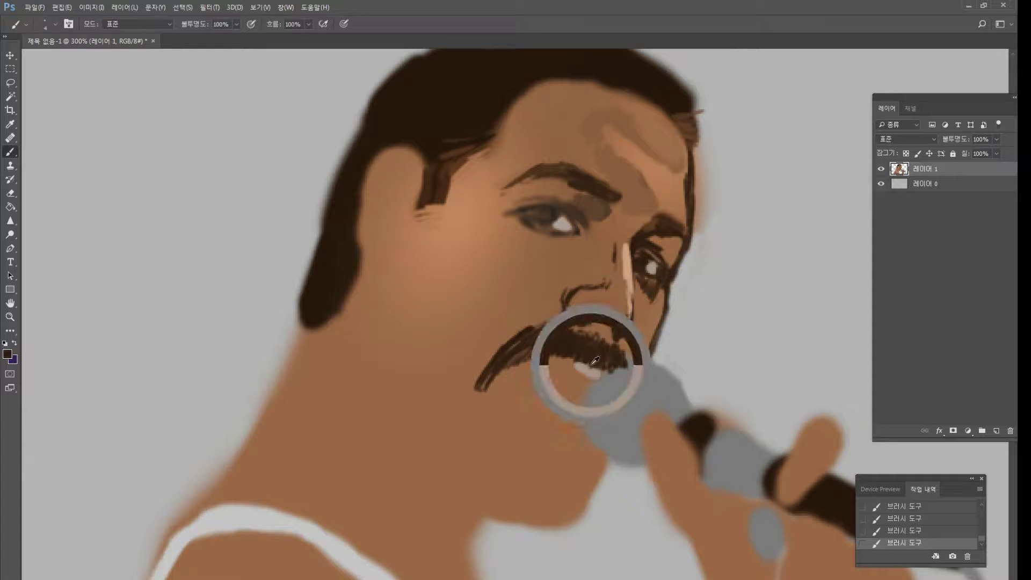
mouse_move(588, 369)
left_mouse_down()
mouse_move(584, 378)
mouse_move(574, 371)
mouse_move(596, 380)
mouse_move(560, 361)
mouse_move(508, 376)
mouse_move(531, 390)
mouse_move(514, 378)
mouse_move(531, 374)
mouse_move(580, 404)
mouse_move(582, 392)
left_mouse_up()
key("ctrl+z")
left_click(580, 367, "alt")
left_click(570, 371, "alt")
Trim the mouth's lower edge with sampled skin colour and outline the open mouth and lower lip in dark brown.
left_click(504, 408, "alt")
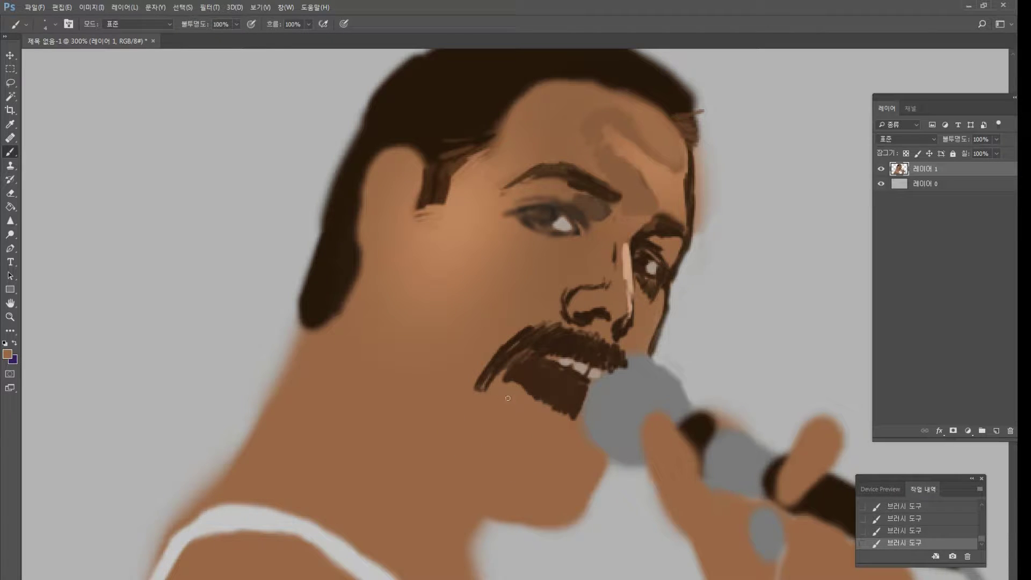
mouse_move(511, 392)
left_mouse_down()
mouse_move(532, 387)
mouse_move(543, 411)
left_mouse_up()
left_click(524, 361, "alt")
mouse_move(507, 378)
left_mouse_down()
mouse_move(505, 405)
mouse_move(503, 373)
mouse_move(510, 417)
mouse_move(530, 435)
mouse_move(515, 416)
left_mouse_up()
mouse_move(538, 431)
left_mouse_down()
mouse_move(565, 446)
mouse_move(552, 441)
mouse_move(589, 440)
mouse_move(569, 444)
mouse_move(579, 441)
mouse_move(584, 369)
mouse_move(553, 424)
mouse_move(577, 432)
mouse_move(545, 408)
mouse_move(534, 418)
mouse_move(515, 401)
left_mouse_up()
Paint the lower teeth in light beige and add a brown tongue inside the mouth.
left_click(564, 423, "alt")
left_click(579, 369, "alt")
left_click(530, 387, "alt")
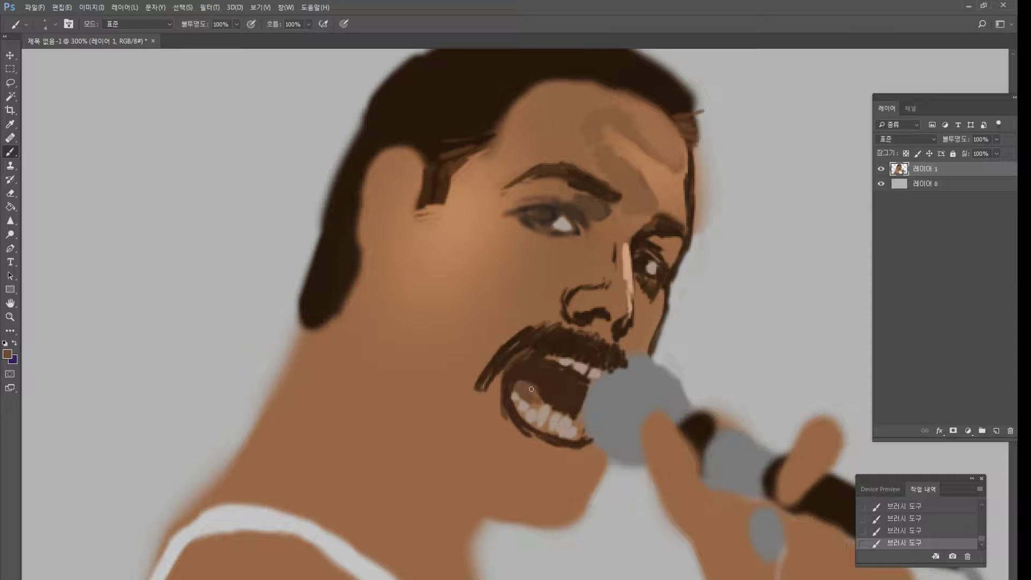
Darken the near side of the moustache down to its tip beside the mouth corner.
left_click(495, 410, "alt")
left_click_drag(532, 332, 476, 388)
left_click(512, 423, "alt")
Rework the nearer eye with sampled tones and draw a dark brown crease beneath its lower lid.
left_click(563, 230, "alt")
left_click(555, 215, "alt")
left_click(555, 205, "alt")
mouse_move(522, 233)
left_mouse_down()
mouse_move(551, 247)
mouse_move(575, 243)
left_mouse_up()
left_click(555, 246, "alt")
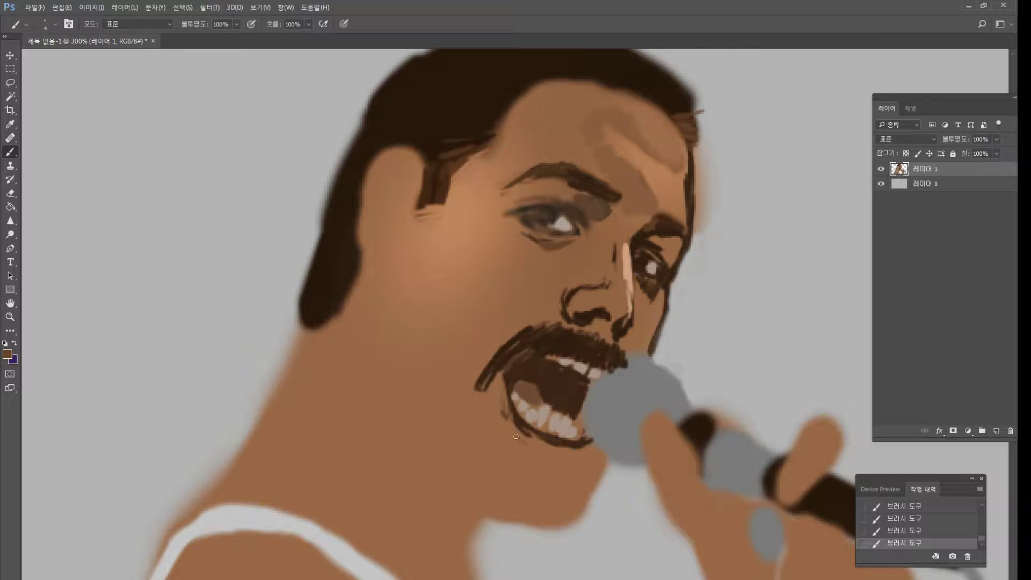
Shade beneath the lower lip in brown, refine the lower teeth and draw crease lines below the moustache tip.
mouse_move(516, 436)
left_mouse_down()
mouse_move(507, 416)
mouse_move(527, 446)
mouse_move(582, 454)
left_mouse_up()
left_click(560, 410, "alt")
mouse_move(563, 415)
left_mouse_down()
mouse_move(556, 432)
mouse_move(518, 374)
mouse_move(502, 389)
mouse_move(486, 381)
mouse_move(483, 446)
left_mouse_up()
left_click(536, 391, "alt")
left_click(505, 380, "alt")
left_click(503, 376, "alt")
left_click(483, 393, "alt")
left_click(493, 370, "alt")
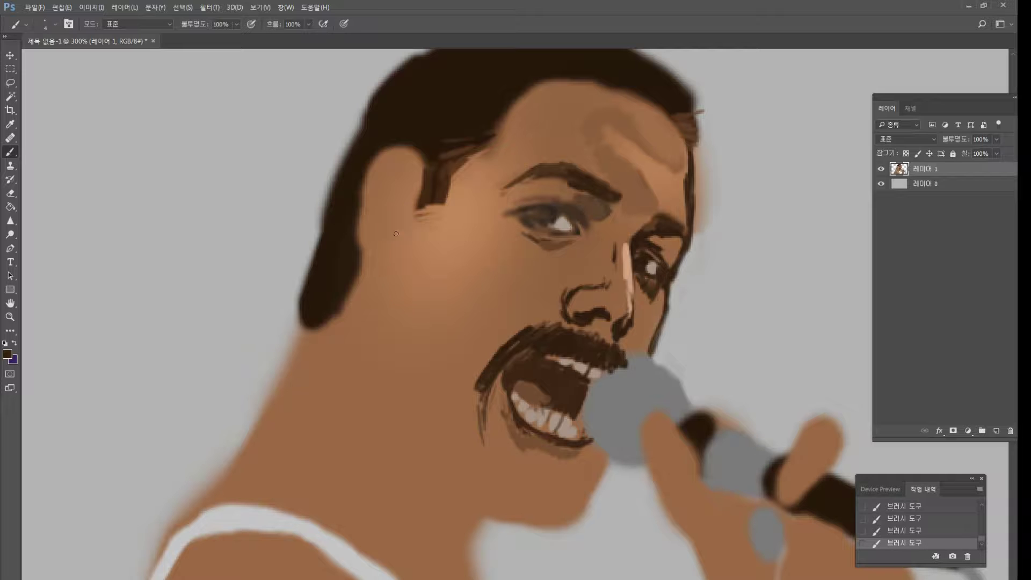
Draw the earlobe contour and the line below it in dark brown, and extend the ear's back edge with skin colour.
left_click_drag(404, 224, 390, 298)
left_click_drag(392, 257, 384, 276)
mouse_move(396, 238)
left_mouse_down()
mouse_move(383, 277)
mouse_move(387, 266)
mouse_move(381, 274)
mouse_move(366, 260)
mouse_move(380, 266)
mouse_move(363, 242)
mouse_move(383, 269)
mouse_move(392, 237)
left_mouse_up()
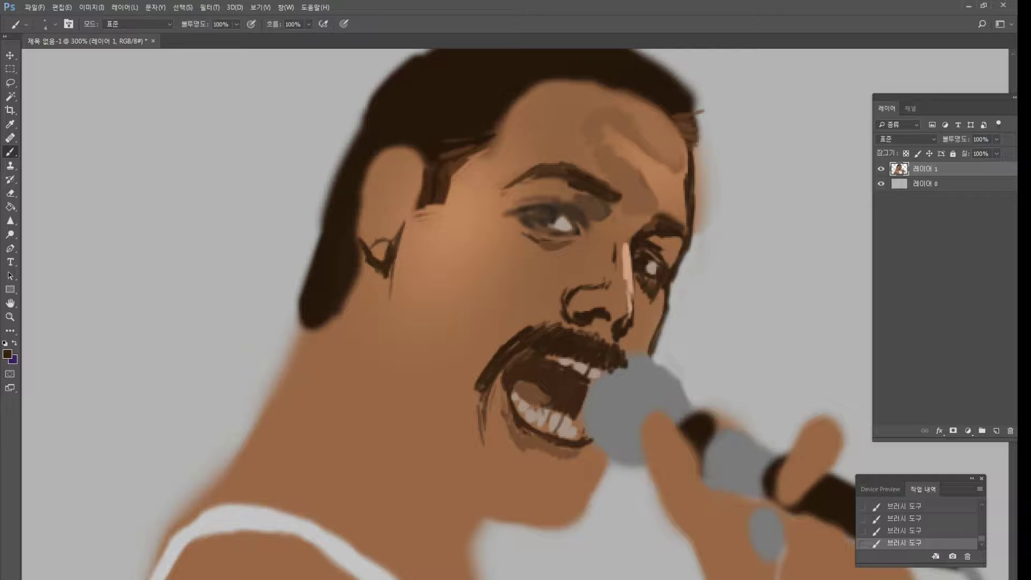
left_click(387, 162, "alt")
mouse_move(379, 155)
left_mouse_down()
mouse_move(365, 168)
mouse_move(360, 213)
mouse_move(359, 191)
left_mouse_up()
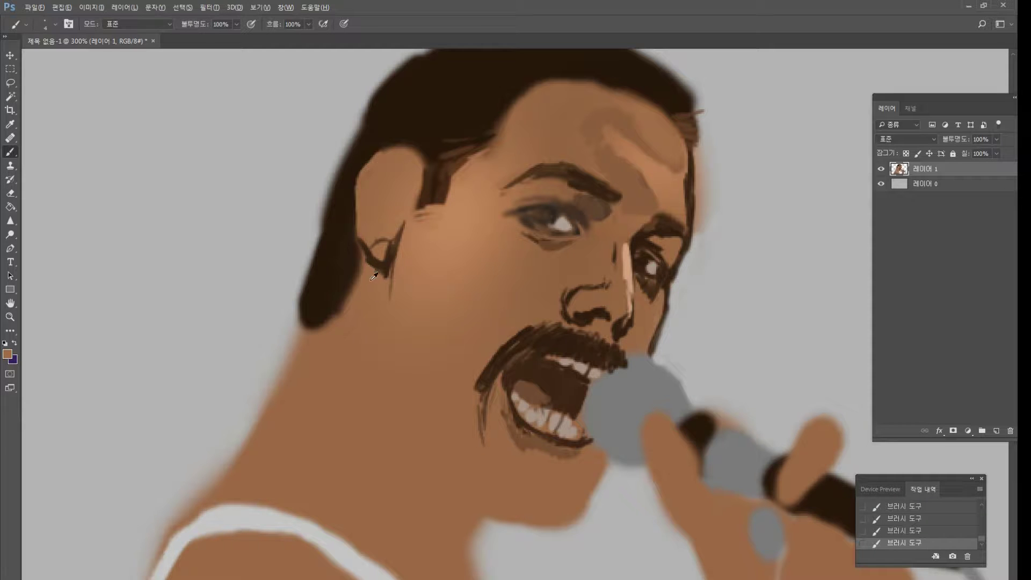
Paint hair strands behind and below the ear by alternating sampled dark brown and lighter brown.
left_click(356, 264, "alt")
mouse_move(358, 268)
left_mouse_down()
mouse_move(361, 256)
mouse_move(348, 298)
mouse_move(343, 288)
left_mouse_up()
left_click(348, 306, "alt")
mouse_move(330, 322)
left_mouse_down()
mouse_move(337, 290)
mouse_move(326, 302)
mouse_move(320, 274)
mouse_move(340, 249)
left_mouse_up()
left_click(326, 303, "alt")
left_click(322, 311, "alt")
left_click(327, 275, "alt")
left_click_drag(324, 267, 336, 251)
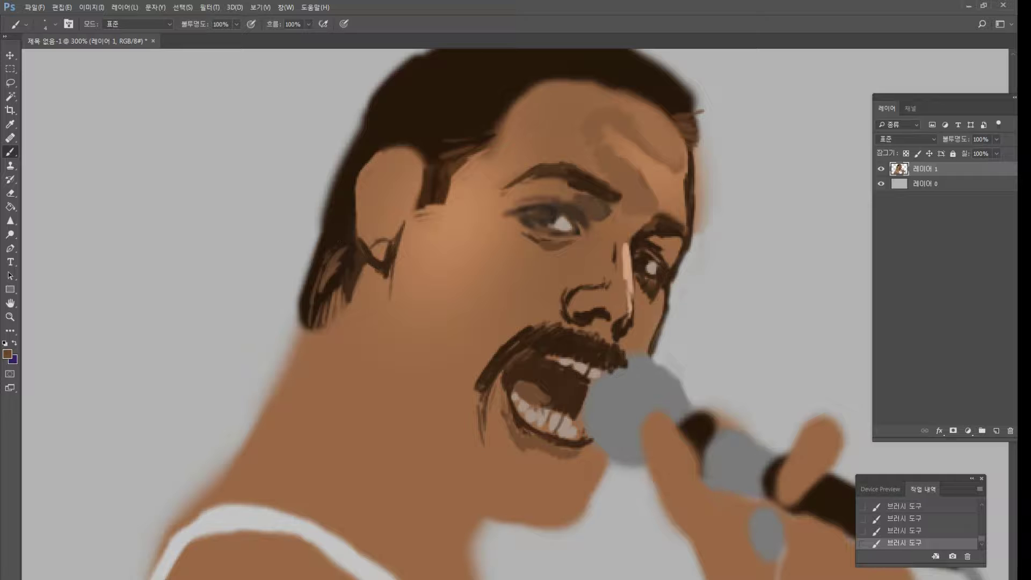
Outline the ear's upper rim and front edge in dark brown and add lighter strands to the hair behind it.
left_click(375, 257, "alt")
left_click(385, 161, "alt")
mouse_move(369, 161)
left_mouse_down()
mouse_move(397, 146)
mouse_move(408, 153)
left_mouse_up()
left_click(424, 134, "alt")
left_click(332, 264, "alt")
mouse_move(339, 245)
left_mouse_down()
mouse_move(345, 228)
mouse_move(333, 227)
left_mouse_up()
mouse_move(368, 172)
left_mouse_down()
mouse_move(383, 155)
mouse_move(393, 151)
mouse_move(382, 166)
mouse_move(391, 154)
mouse_move(399, 161)
mouse_move(394, 151)
mouse_move(405, 164)
mouse_move(396, 233)
mouse_move(409, 173)
left_mouse_up()
left_click(440, 185, "alt")
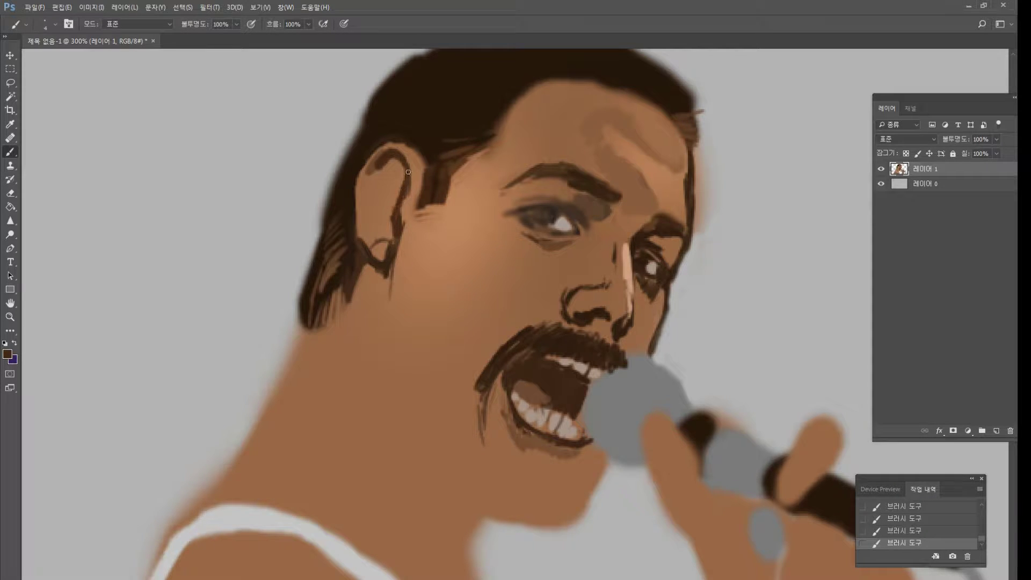
Paint the ear's inner folds and hollow in dark brown and touch up its front edge with sampled skin tones.
left_click(409, 209, "alt")
mouse_move(400, 217)
left_mouse_down()
mouse_move(418, 178)
mouse_move(396, 208)
left_mouse_up()
left_click(409, 180, "alt")
left_click(420, 150, "alt")
left_click(395, 150, "alt")
left_click_drag(404, 166, 400, 208)
left_click_drag(380, 173, 364, 221)
mouse_move(375, 174)
left_mouse_down()
mouse_move(362, 202)
mouse_move(373, 233)
mouse_move(362, 191)
left_mouse_up()
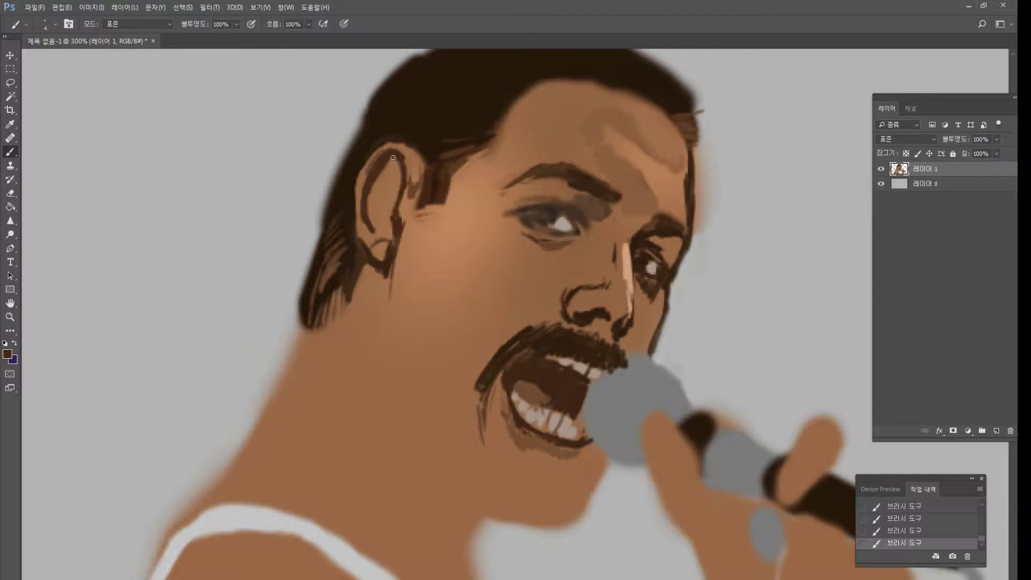
mouse_move(393, 158)
left_mouse_down()
mouse_move(398, 181)
mouse_move(373, 203)
mouse_move(388, 187)
mouse_move(380, 219)
mouse_move(401, 189)
mouse_move(379, 215)
mouse_move(384, 224)
mouse_move(394, 210)
mouse_move(389, 239)
left_mouse_up()
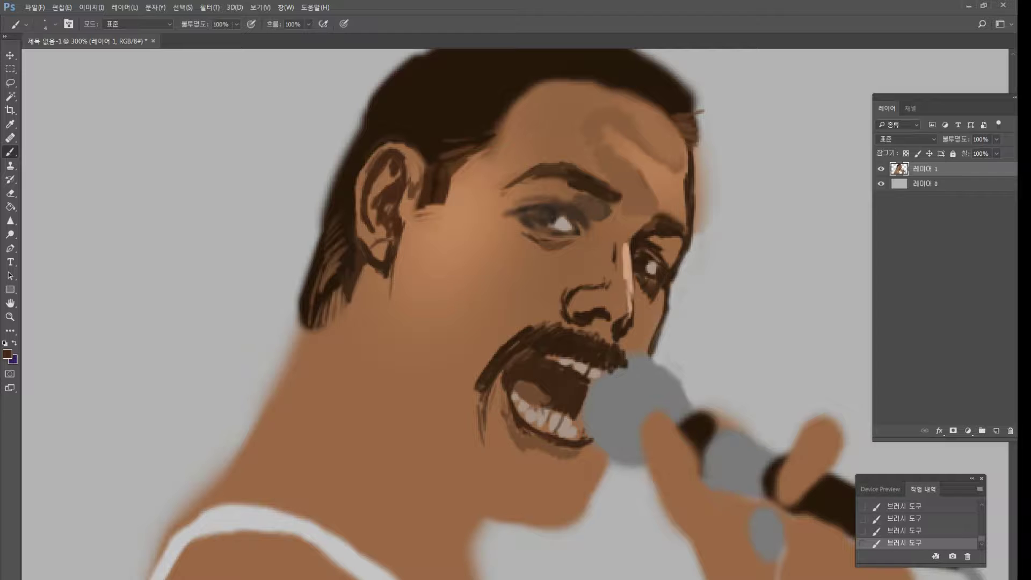
Draw the jaw and neck line in dark brown from the earlobe down the side of the neck.
mouse_move(386, 278)
left_mouse_down()
mouse_move(381, 286)
mouse_move(378, 269)
mouse_move(376, 350)
mouse_move(402, 421)
left_mouse_up()
left_click_drag(375, 364, 407, 444)
left_click_drag(378, 387, 416, 452)
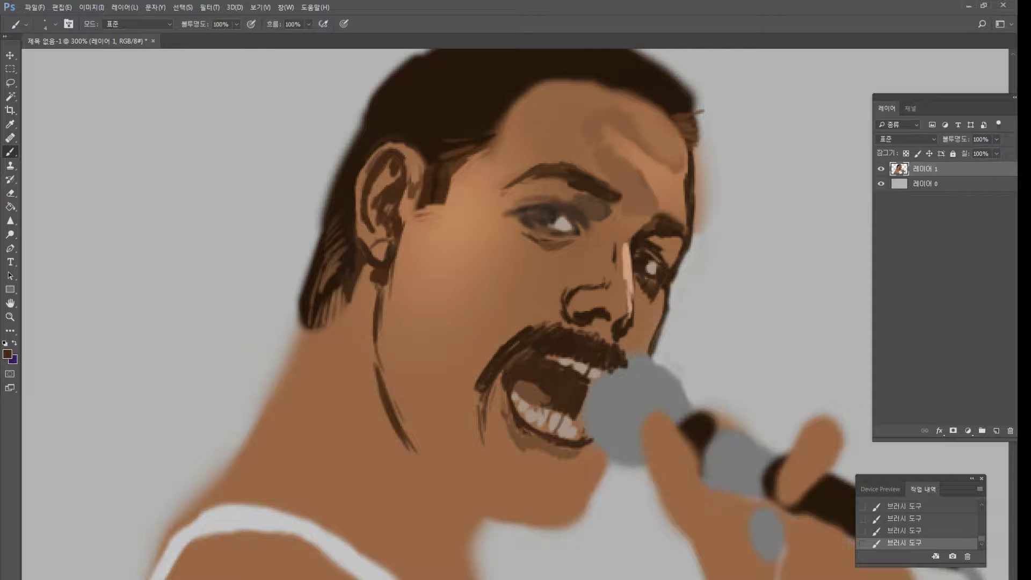
Extend the dark brown jaw line with overlapping strokes from below the cheek down across the neck.
left_click_drag(389, 384, 423, 449)
left_click_drag(398, 410, 434, 458)
left_click_drag(404, 426, 442, 477)
left_click_drag(420, 451, 448, 484)
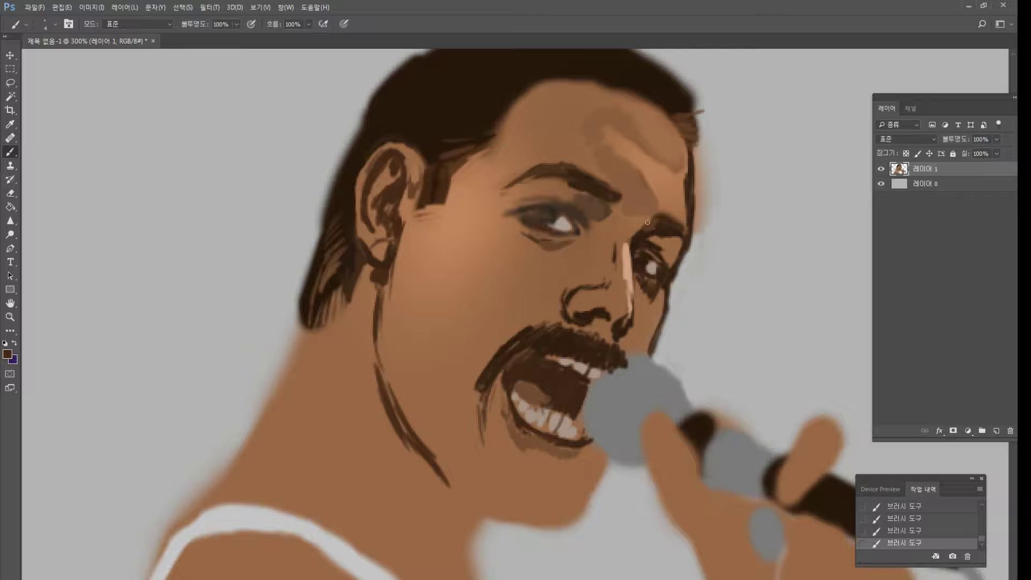
Shade the nostril wing and the area under the inner corner of the near eye with sampled browns.
left_click(728, 246, "alt")
left_click(577, 309, "alt")
left_click(573, 309, "alt")
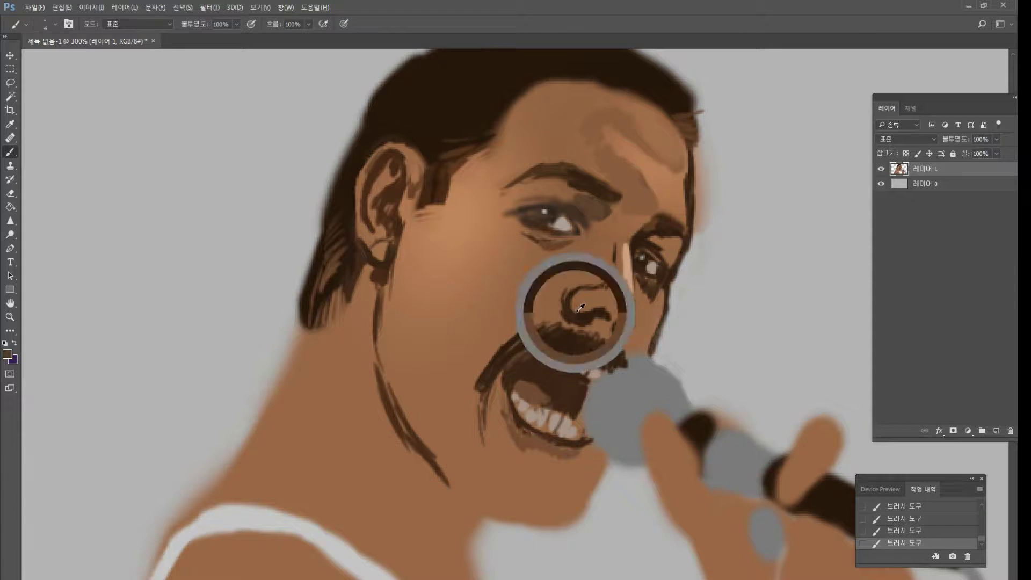
left_click_drag(576, 308, 577, 290)
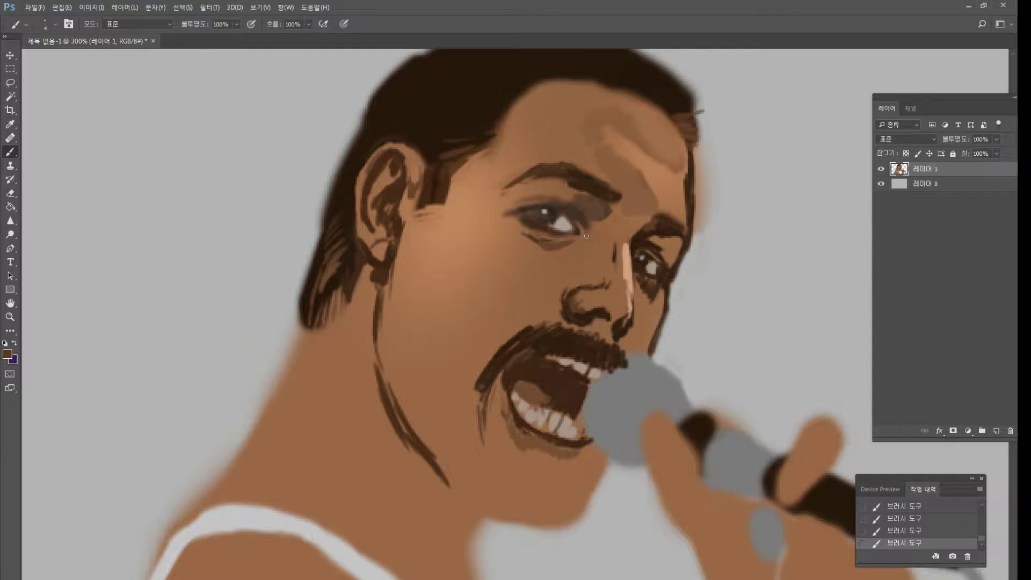
mouse_move(587, 236)
left_mouse_down()
mouse_move(588, 250)
mouse_move(583, 236)
mouse_move(574, 242)
left_mouse_up()
Add fine strands to the moustache and hatch the cheek fold above it with sampled browns.
left_click(533, 338, "alt")
left_click_drag(524, 348, 556, 338)
left_click(560, 312, "alt")
left_click(537, 337, "alt")
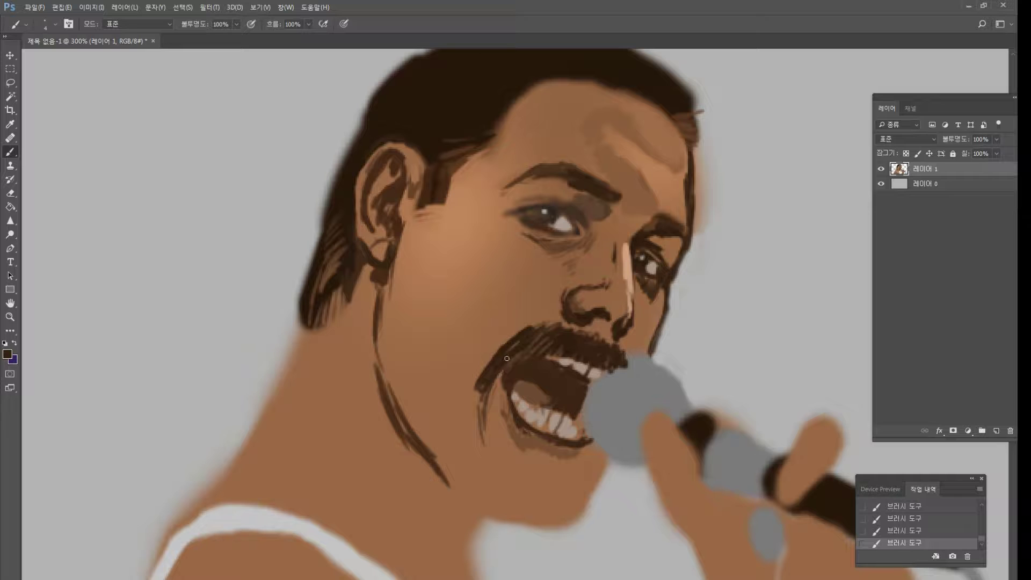
left_click(532, 324, "alt")
left_click(528, 336, "alt")
left_click_drag(516, 337, 548, 298)
left_click(520, 307, "alt")
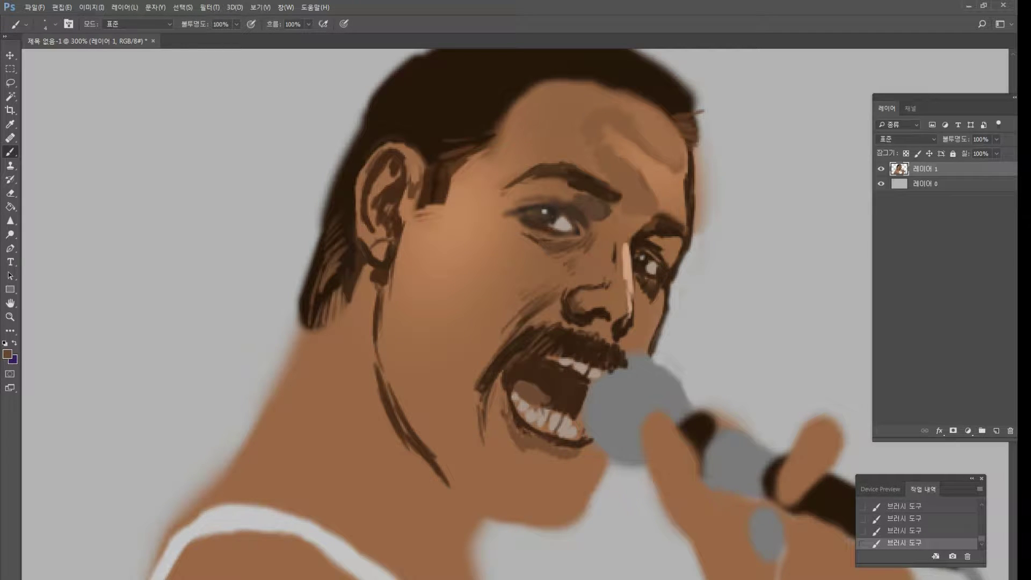
Enlarge the brush to 25 and paint a soft brown shadow across the cheek below the cheekbone.
left_click(550, 295, "alt")
key("bracketright")
key("bracketright")
key("bracketright")
key("bracketright")
key("bracketright")
mouse_move(437, 264)
left_mouse_down()
mouse_move(408, 293)
mouse_move(415, 326)
left_mouse_up()
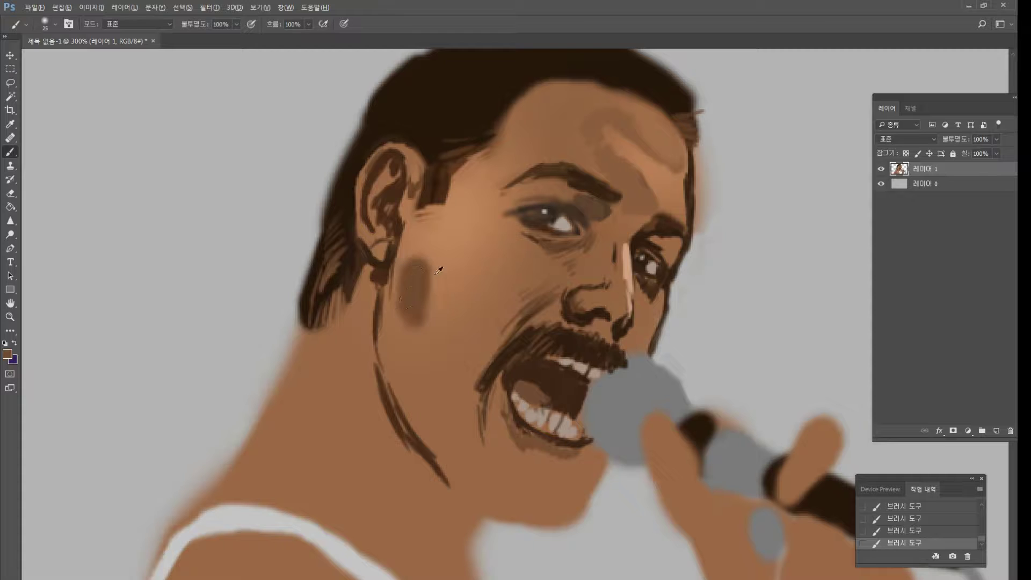
left_click(421, 269, "alt")
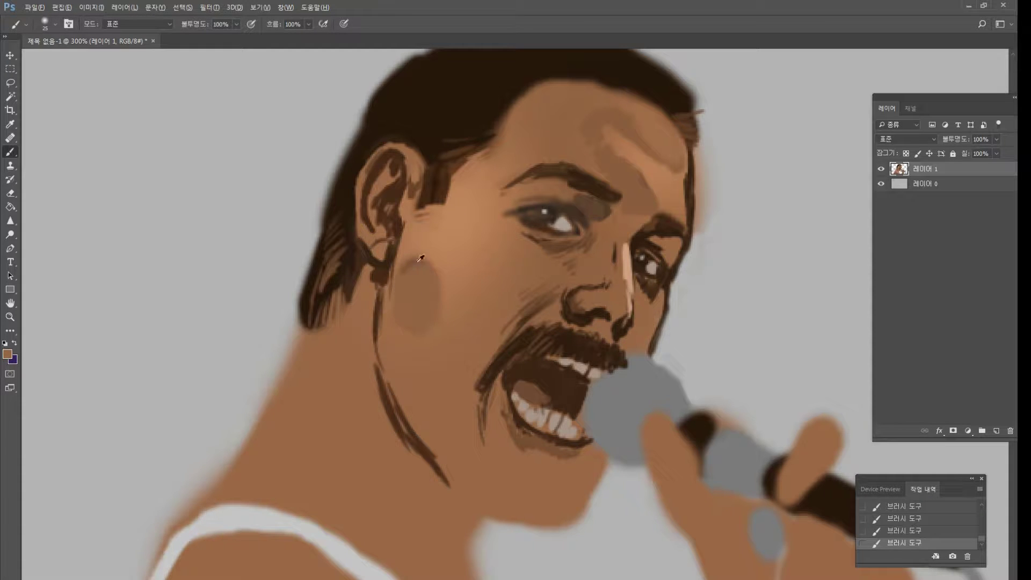
left_click(419, 260, "alt")
mouse_move(418, 273)
left_mouse_down()
mouse_move(435, 331)
mouse_move(460, 284)
mouse_move(478, 322)
mouse_move(498, 263)
mouse_move(449, 262)
mouse_move(491, 284)
mouse_move(484, 302)
left_mouse_up()
left_click(494, 262, "alt")
left_click(490, 273, "alt")
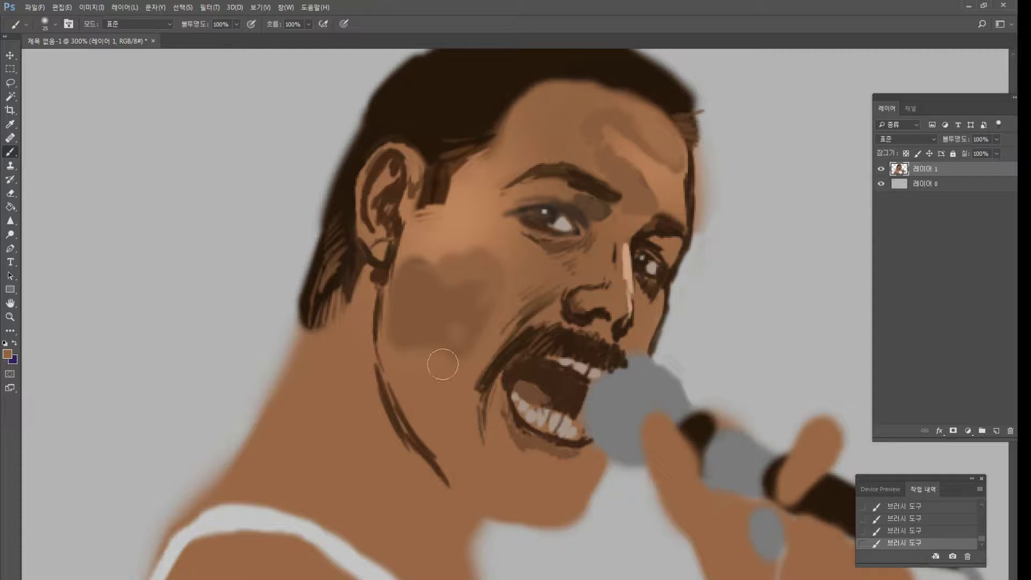
Extend the brown cheek shadow downward along the jaw to the end of the jaw line.
left_click_drag(442, 353, 441, 414)
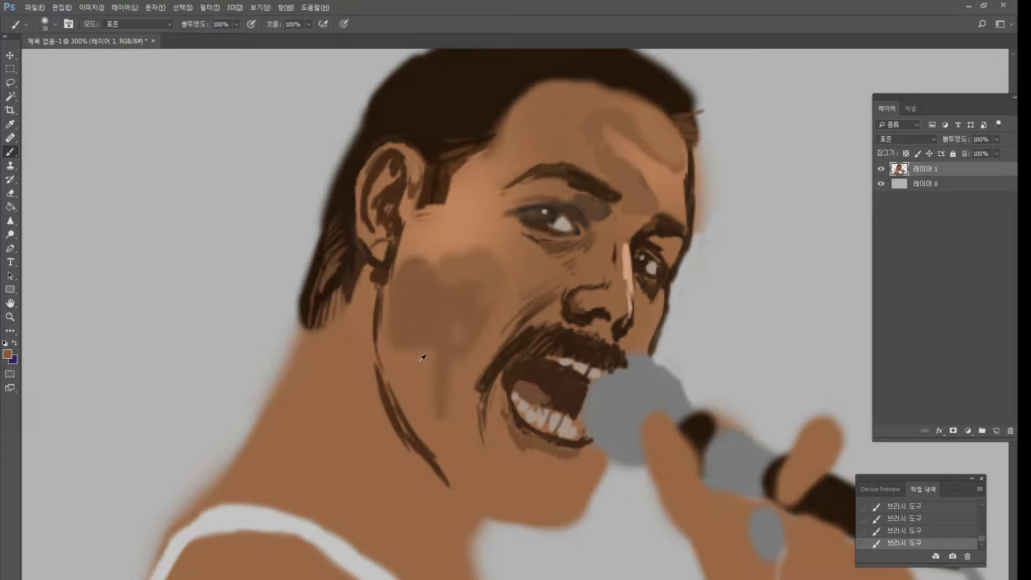
left_click(402, 341, "alt")
mouse_move(451, 454)
left_mouse_down()
mouse_move(412, 418)
mouse_move(466, 484)
left_mouse_up()
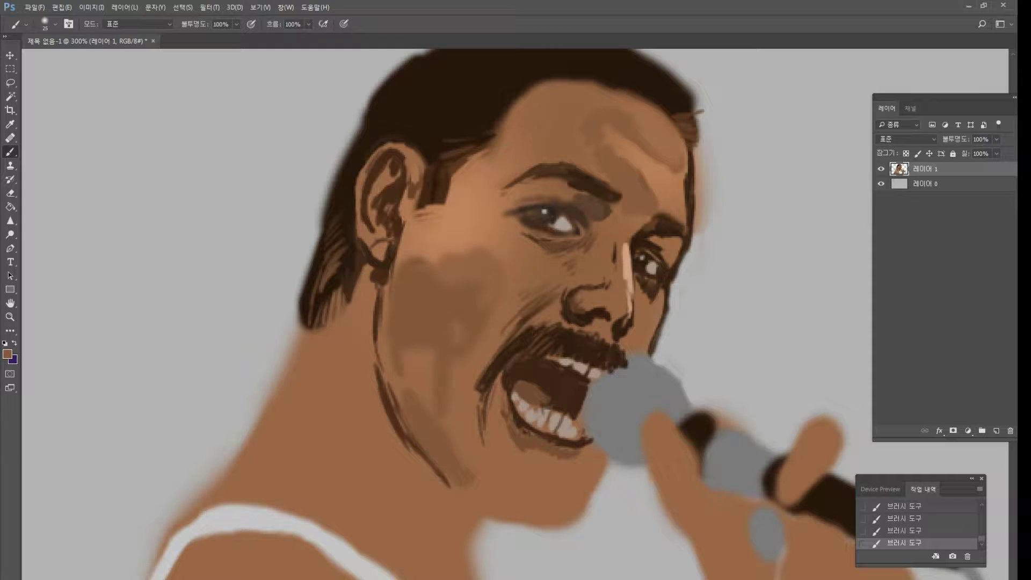
Refine the cheek shadow's upper edge and paint lighter sampled skin tones on the temple and forehead above the eyebrow.
left_click_drag(411, 250, 414, 255)
left_click(494, 158, "alt")
mouse_move(493, 148)
left_mouse_down()
mouse_move(470, 163)
mouse_move(493, 155)
mouse_move(508, 175)
mouse_move(538, 145)
mouse_move(529, 164)
left_mouse_up()
left_click(509, 136, "alt")
left_click(475, 197, "alt")
left_click(558, 131, "alt")
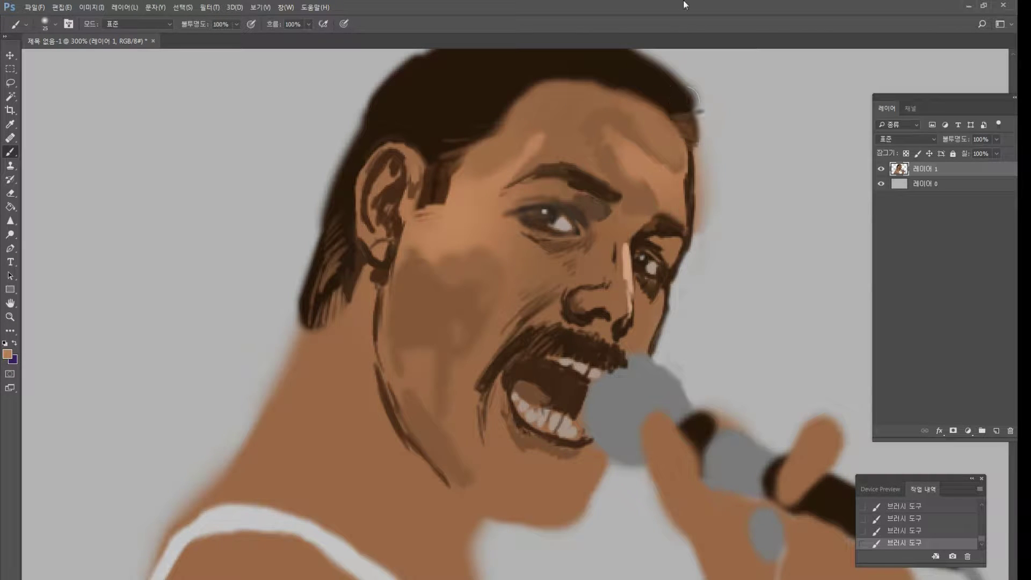
Erase the blurry outer edge of the hair behind the ear and down the back of the neck at 400% zoom.
double_click(11, 319)
left_click(446, 206)
left_click(546, 118)
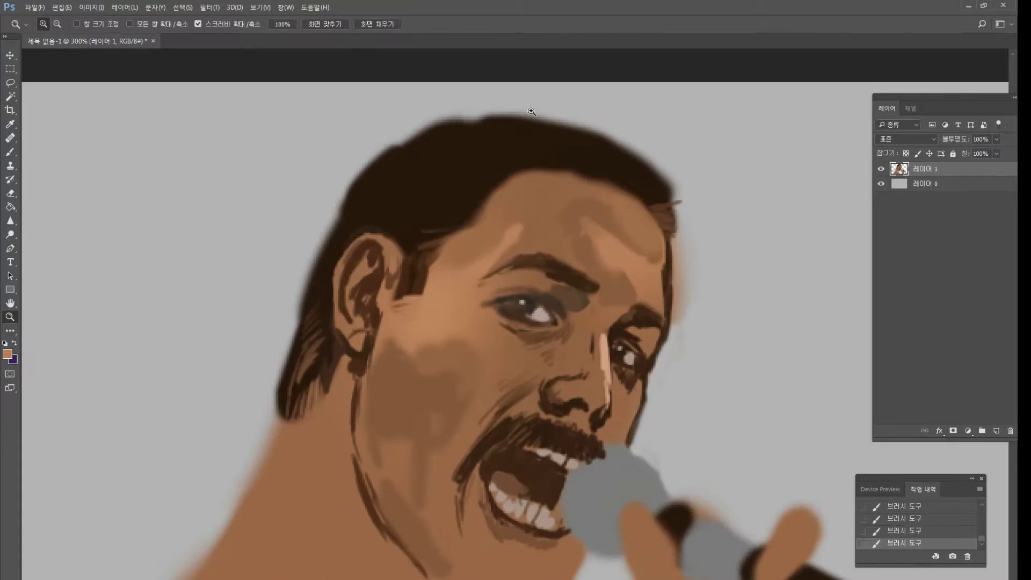
left_click(520, 134)
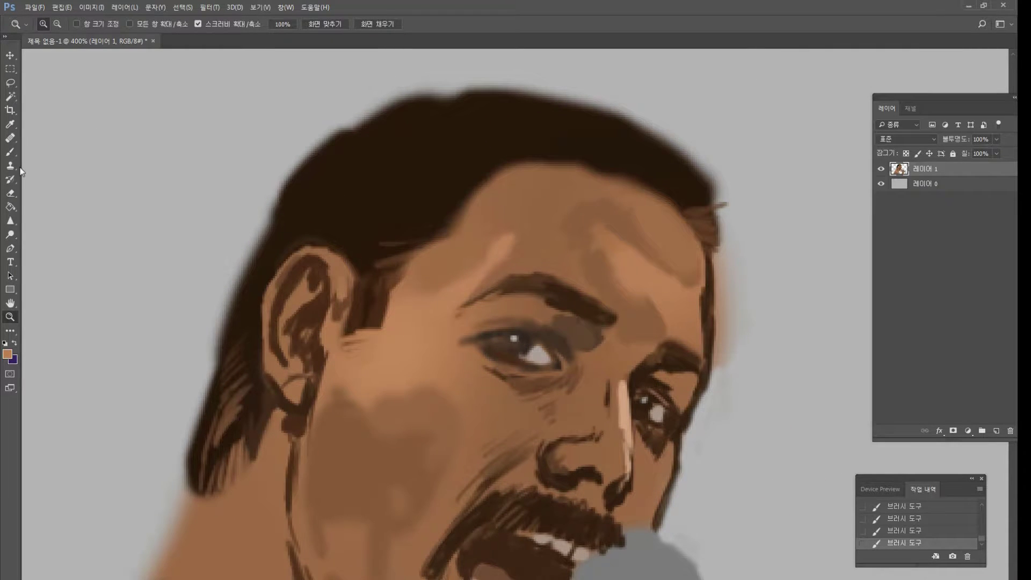
left_click(10, 192)
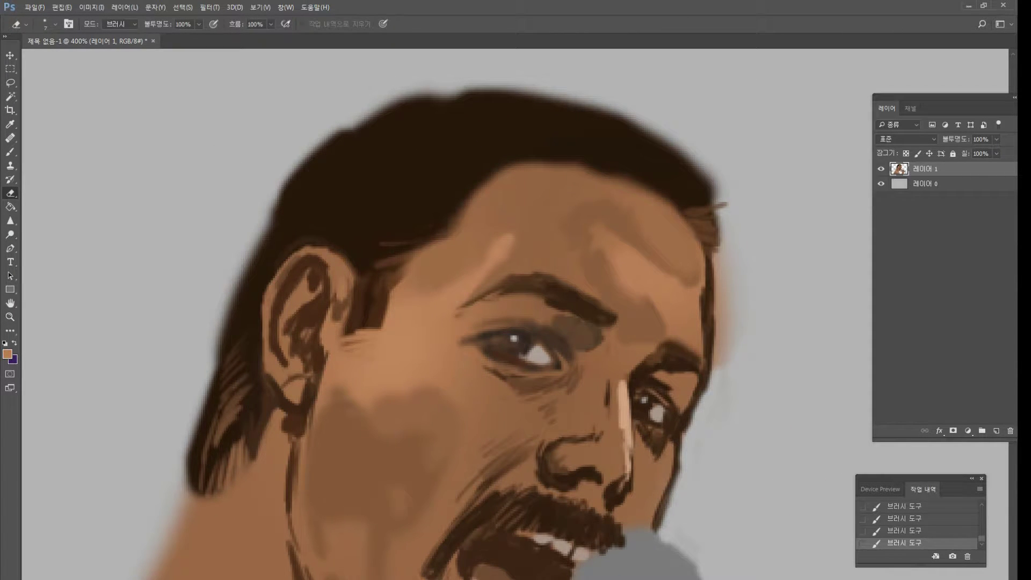
left_click_drag(247, 252, 202, 416)
left_click_drag(215, 366, 189, 459)
left_click_drag(194, 419, 167, 539)
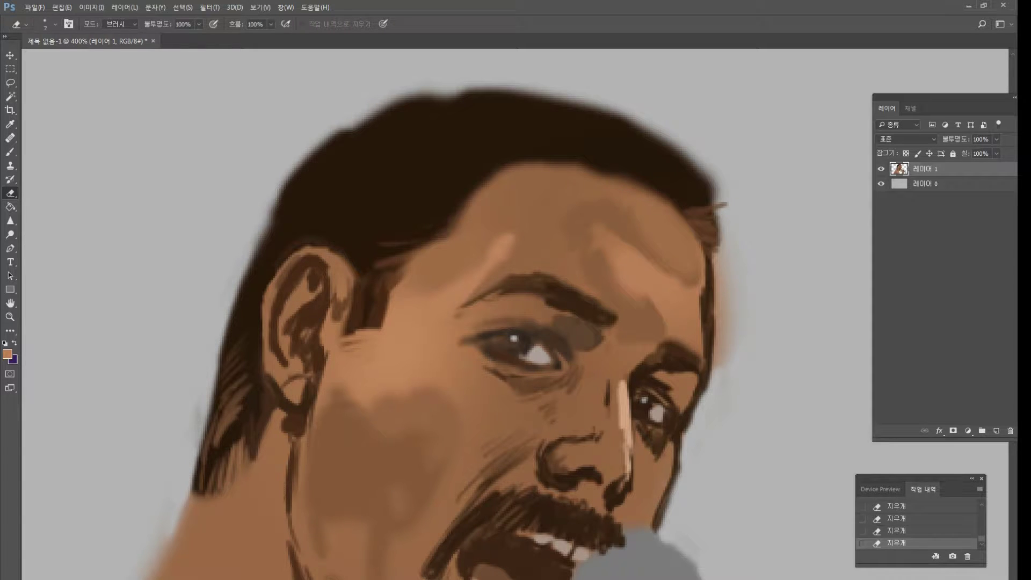
Refine the hair edge around the top of the ear with the Brush tool and sampled dark hair tones.
key("b")
left_click(366, 170, "alt")
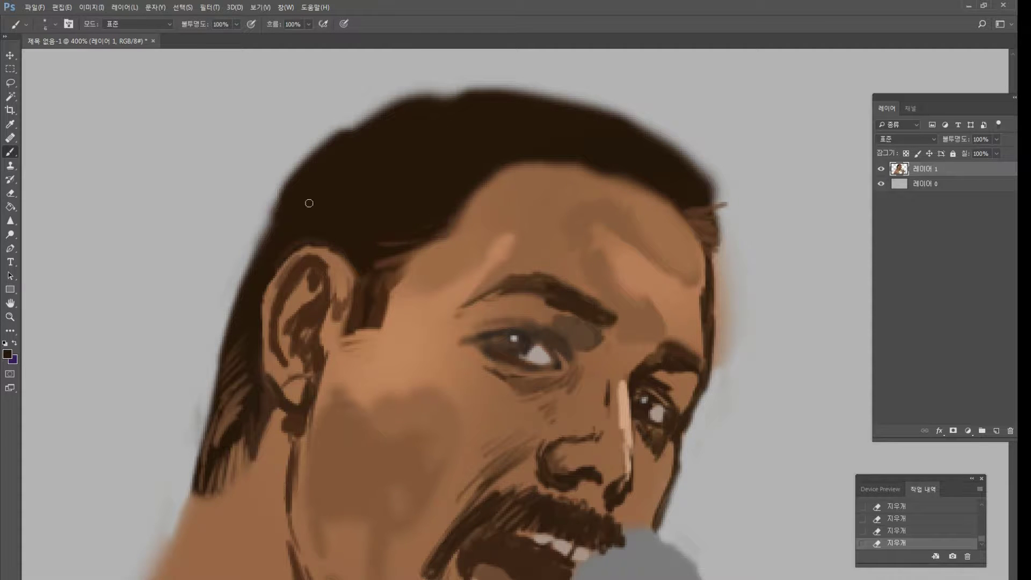
left_click(277, 251, "alt")
mouse_move(313, 241)
left_mouse_down()
mouse_move(339, 246)
mouse_move(291, 257)
mouse_move(270, 294)
left_mouse_up()
left_click(337, 253, "alt")
left_click(287, 223, "alt")
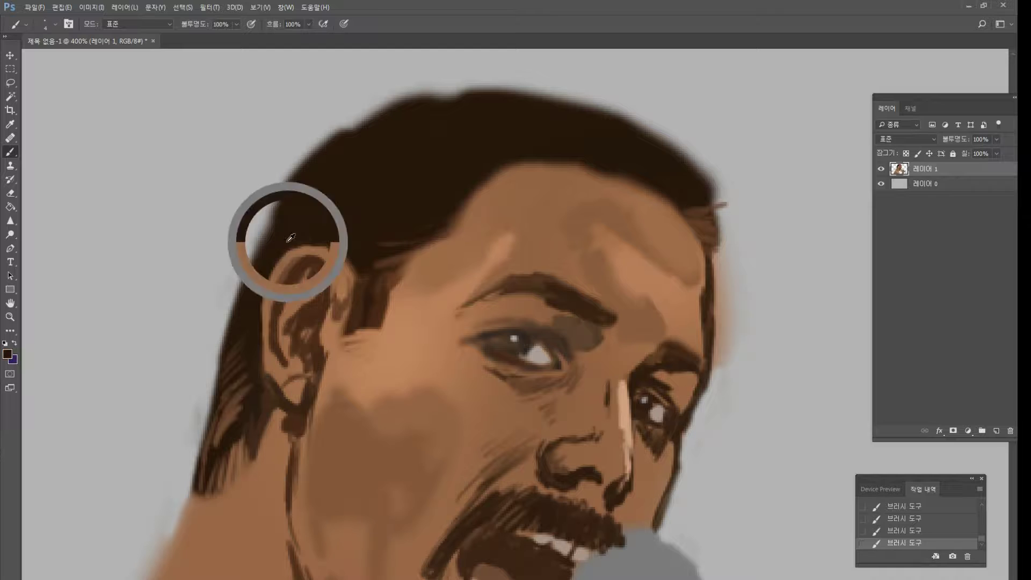
Paint light brown hair strands above the sideburn and over the top of the ear using a sampled skin tone.
left_click(432, 252, "alt")
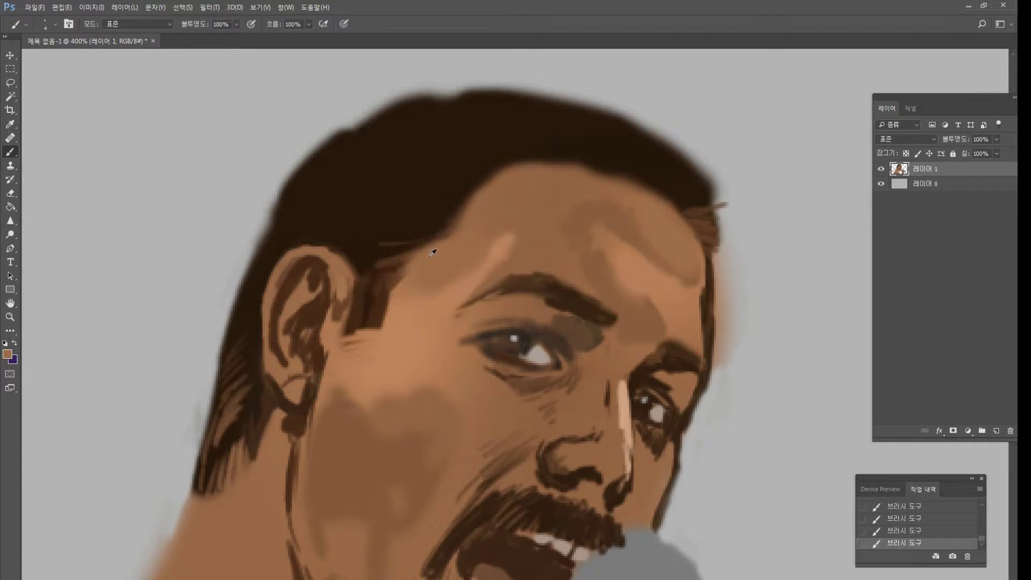
mouse_move(365, 252)
left_mouse_down()
mouse_move(388, 231)
mouse_move(394, 200)
left_mouse_up()
left_click_drag(368, 210, 396, 184)
left_click_drag(376, 194, 415, 169)
left_click_drag(388, 179, 419, 161)
mouse_move(300, 245)
left_mouse_down()
mouse_move(334, 215)
mouse_move(341, 234)
left_mouse_up()
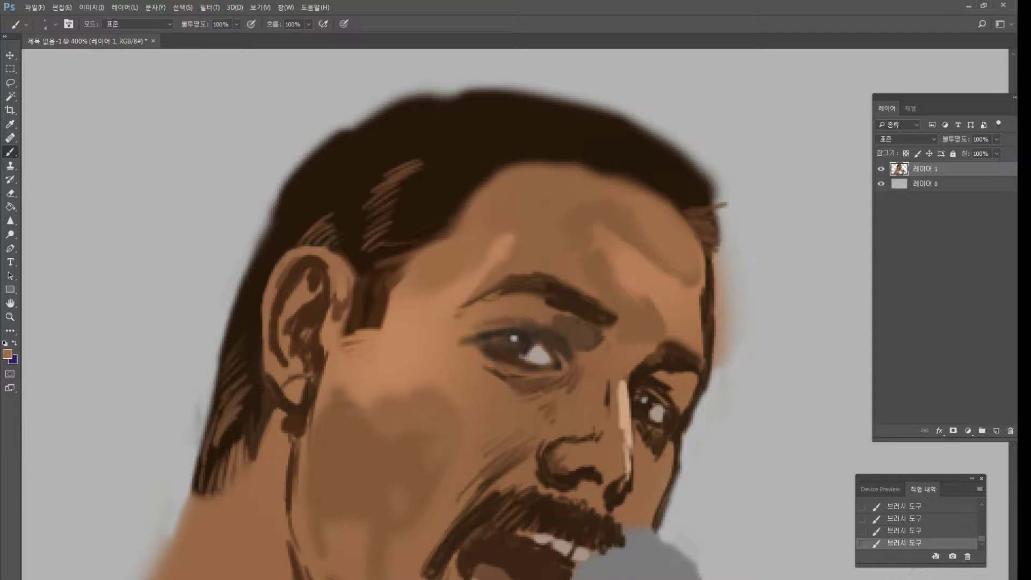
Add light brown strands along the back of the head from behind the ear up toward the crown.
left_click_drag(254, 289, 290, 221)
left_click_drag(261, 258, 324, 165)
left_click_drag(295, 186, 358, 132)
left_click_drag(331, 145, 384, 114)
Fill the side and crown of the hair with sampled brown strands sweeping toward the top of the head.
left_click(322, 174, "alt")
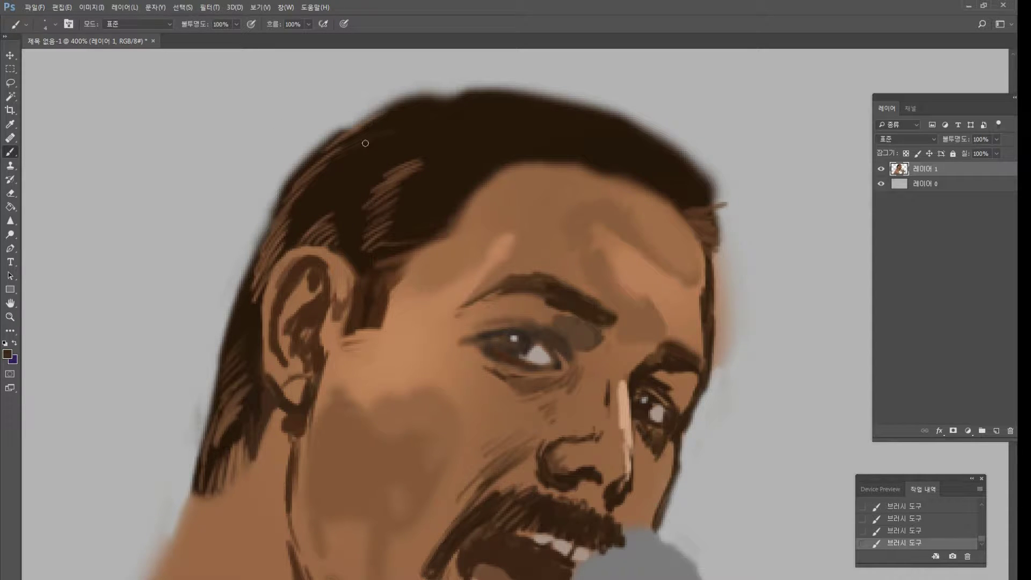
key("alt")
left_click(305, 188, "alt")
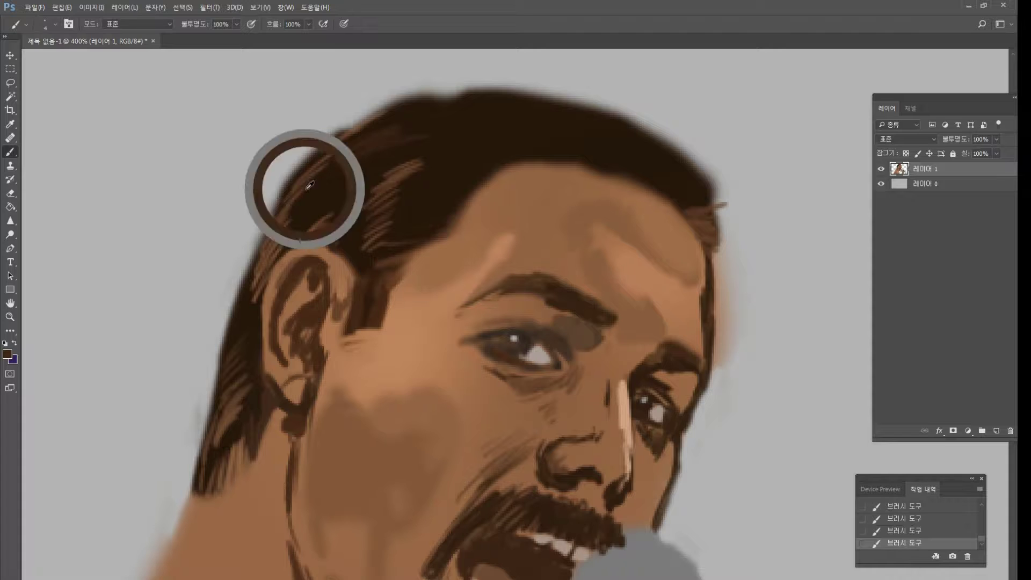
left_click_drag(396, 150, 446, 146)
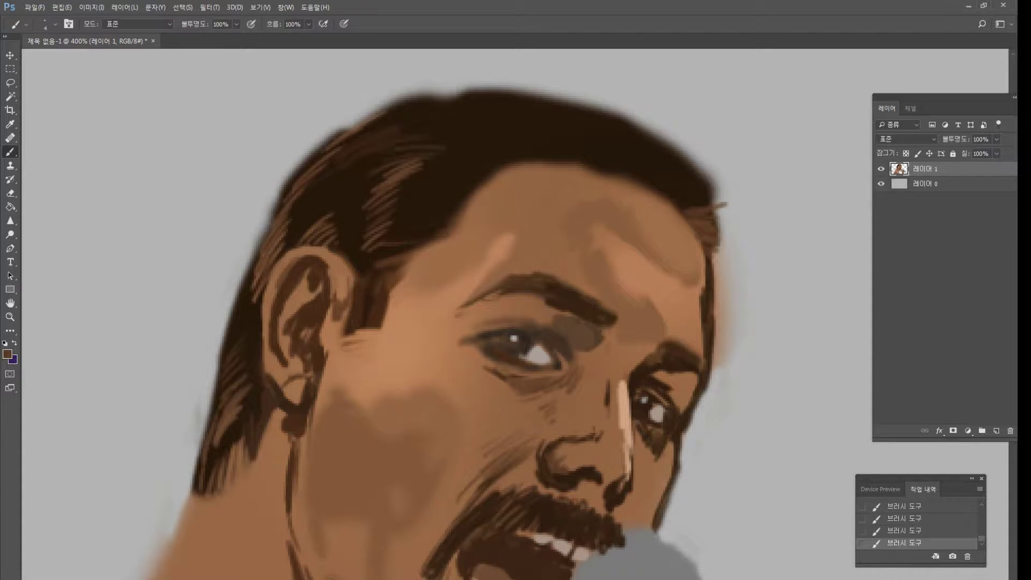
left_click_drag(371, 144, 423, 123)
left_click_drag(369, 132, 436, 112)
mouse_move(381, 118)
left_mouse_down()
mouse_move(509, 95)
mouse_move(555, 111)
left_mouse_up()
Break up the front hairline above the forehead with strands in sampled skin tone and brown.
left_click(507, 184, "alt")
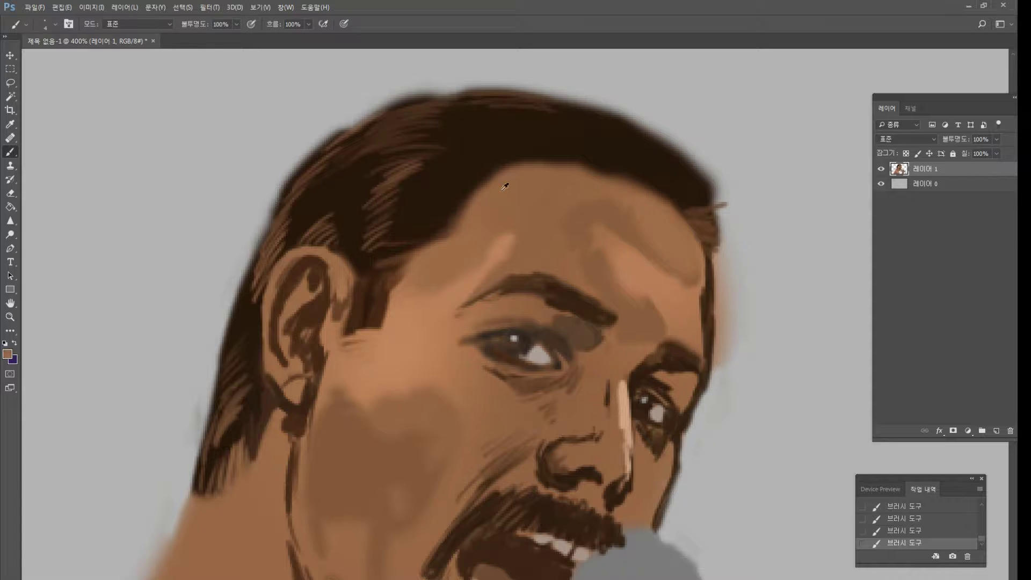
left_click_drag(492, 177, 539, 159)
left_click_drag(501, 159, 555, 150)
mouse_move(512, 148)
left_mouse_down()
mouse_move(562, 150)
mouse_move(532, 158)
mouse_move(591, 176)
left_mouse_up()
left_click(553, 156, "alt")
left_click_drag(586, 161, 625, 169)
left_click_drag(579, 153, 630, 174)
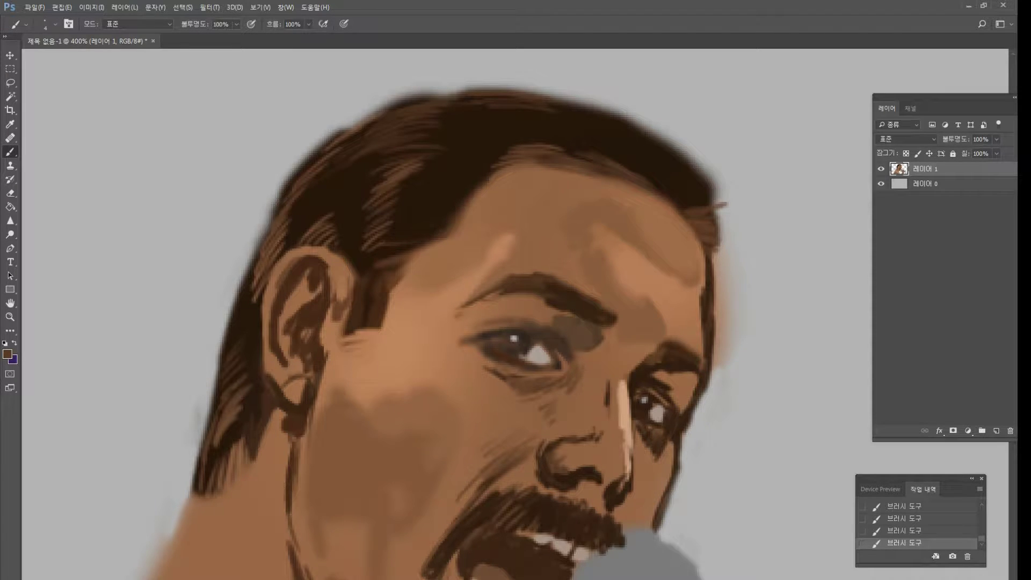
Reshape the receding hairline at the temple with skin-tone strokes and brush brown strands back into the side hair.
left_click(505, 178, "alt")
mouse_move(508, 159)
left_mouse_down()
mouse_move(465, 186)
mouse_move(506, 162)
mouse_move(478, 154)
mouse_move(509, 145)
mouse_move(507, 180)
mouse_move(510, 164)
mouse_move(465, 167)
left_mouse_up()
mouse_move(497, 156)
left_mouse_down()
mouse_move(470, 205)
mouse_move(486, 205)
mouse_move(457, 210)
left_mouse_up()
mouse_move(471, 202)
left_mouse_down()
mouse_move(456, 221)
mouse_move(403, 237)
mouse_move(417, 206)
left_mouse_up()
left_click(446, 233, "alt")
mouse_move(463, 183)
left_mouse_down()
mouse_move(414, 194)
mouse_move(414, 175)
left_mouse_up()
left_click_drag(463, 154, 429, 161)
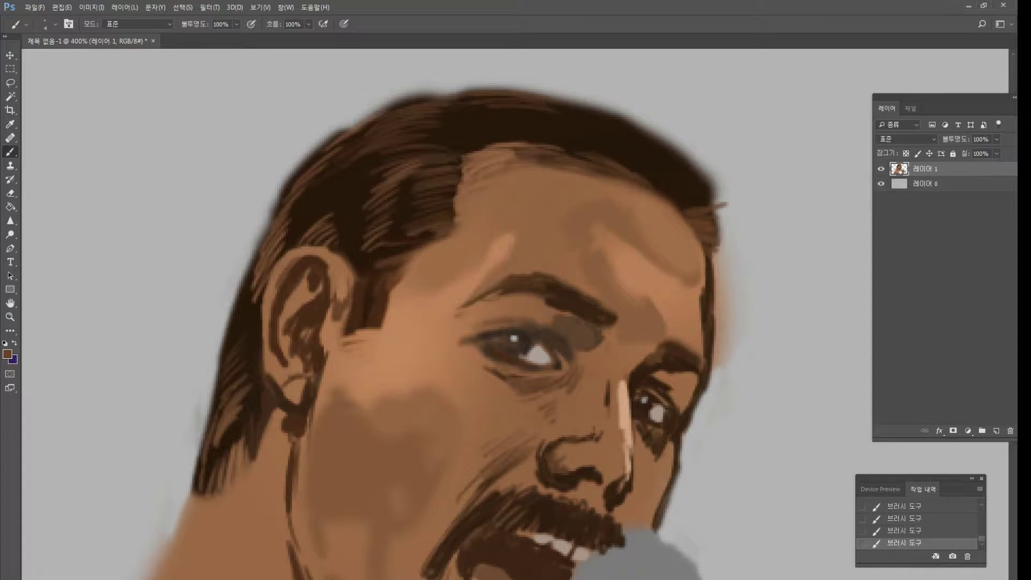
mouse_move(482, 135)
left_mouse_down()
mouse_move(447, 144)
mouse_move(445, 129)
left_mouse_up()
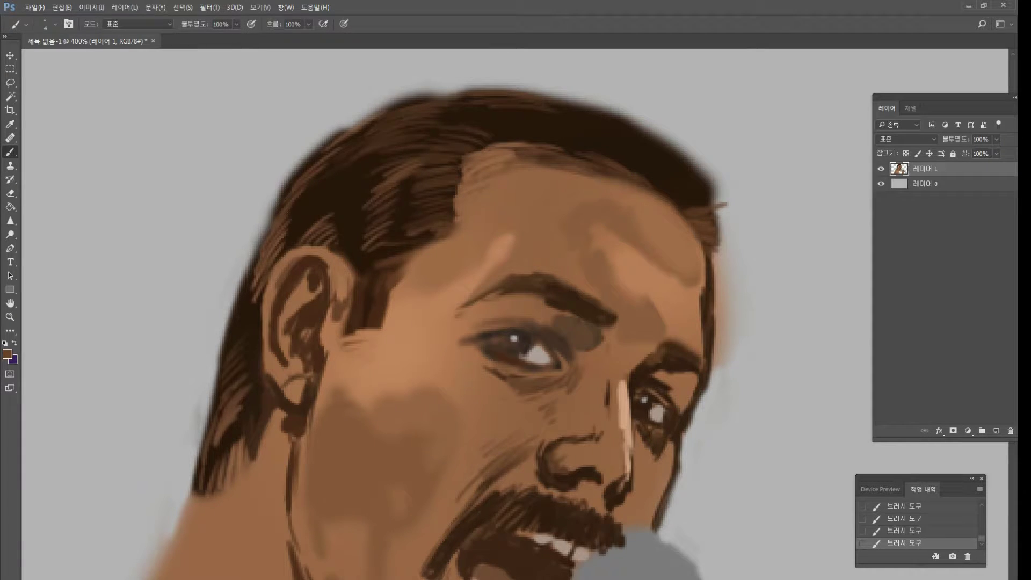
Paint brown strands across the top and front of the hair, from the crown to the far side of the forehead.
left_click(385, 205, "alt")
left_click_drag(474, 107, 507, 122)
left_click_drag(510, 110, 530, 137)
mouse_move(531, 112)
left_mouse_down()
mouse_move(539, 128)
mouse_move(579, 140)
left_mouse_up()
left_click_drag(560, 95, 600, 149)
mouse_move(602, 123)
left_mouse_down()
mouse_move(641, 151)
mouse_move(646, 135)
mouse_move(672, 182)
left_mouse_up()
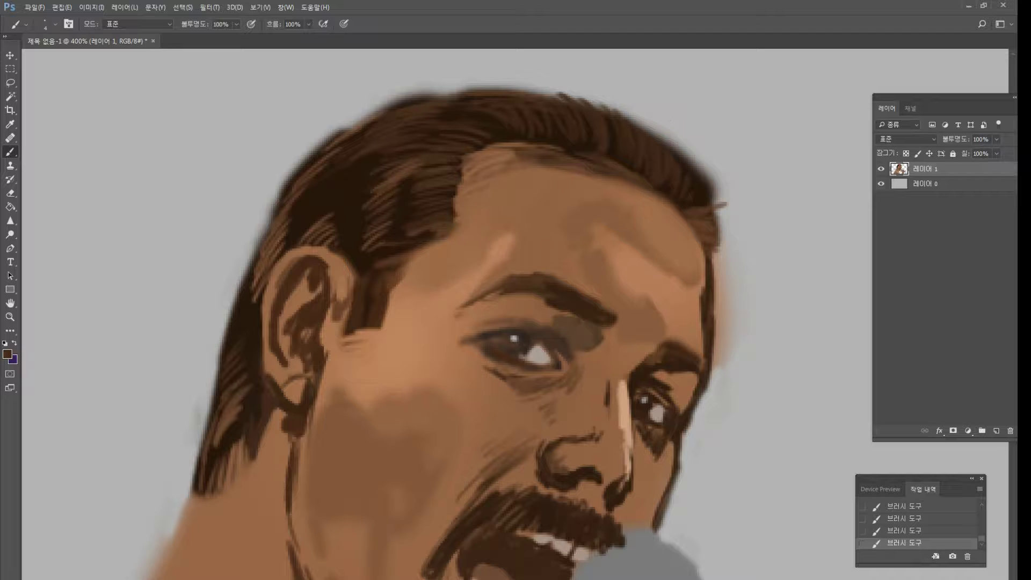
Choose an ochre yellow foreground colour and paint highlights on the forehead and the front edge of the hair.
left_click(664, 292, "alt")
left_click(8, 356)
left_click_drag(722, 347, 721, 355)
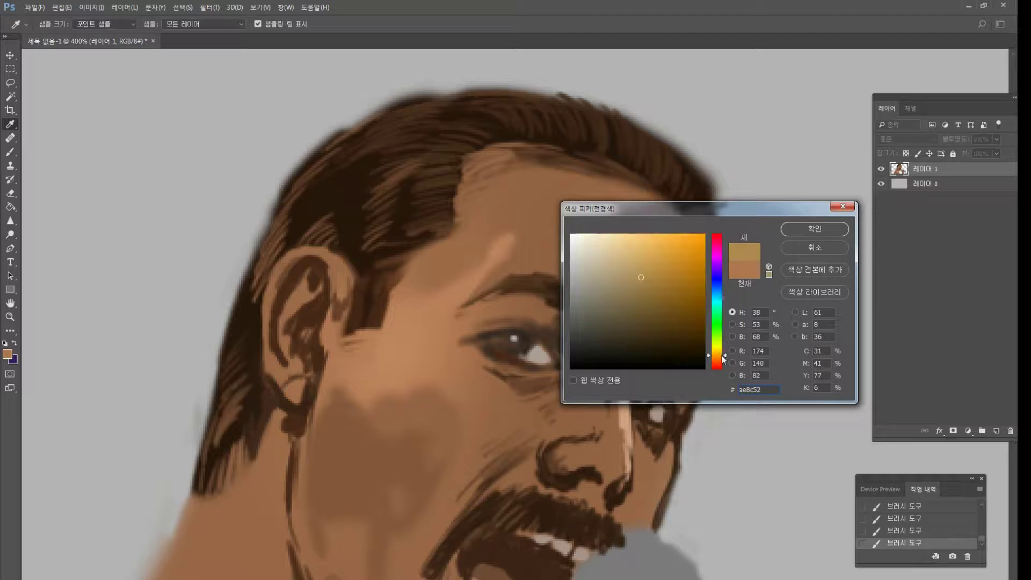
left_click(814, 229)
key("b")
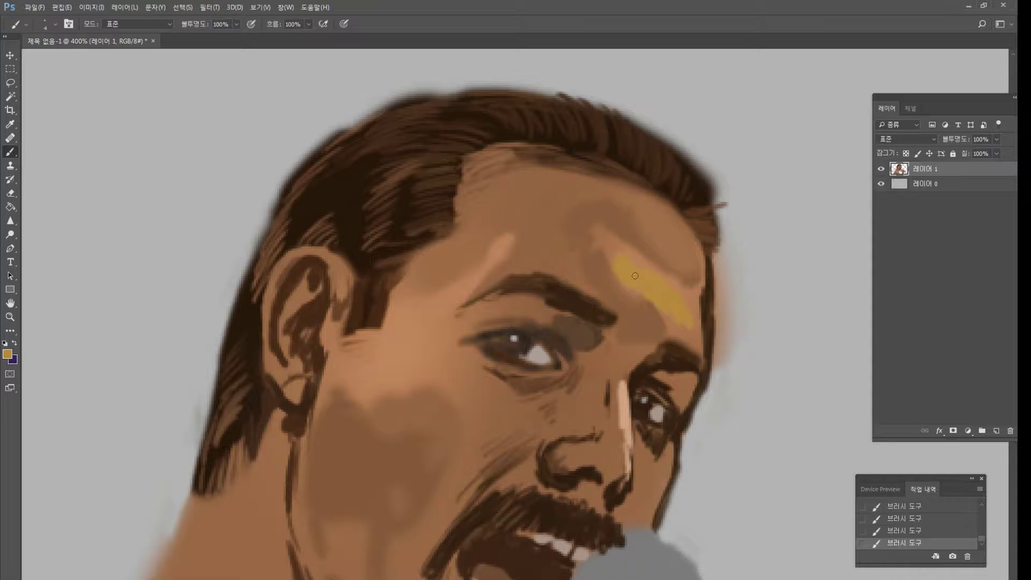
left_click_drag(635, 275, 607, 254)
mouse_move(630, 133)
left_mouse_down()
mouse_move(639, 169)
mouse_move(651, 155)
mouse_move(656, 175)
mouse_move(676, 160)
mouse_move(687, 200)
mouse_move(694, 184)
mouse_move(702, 207)
left_mouse_up()
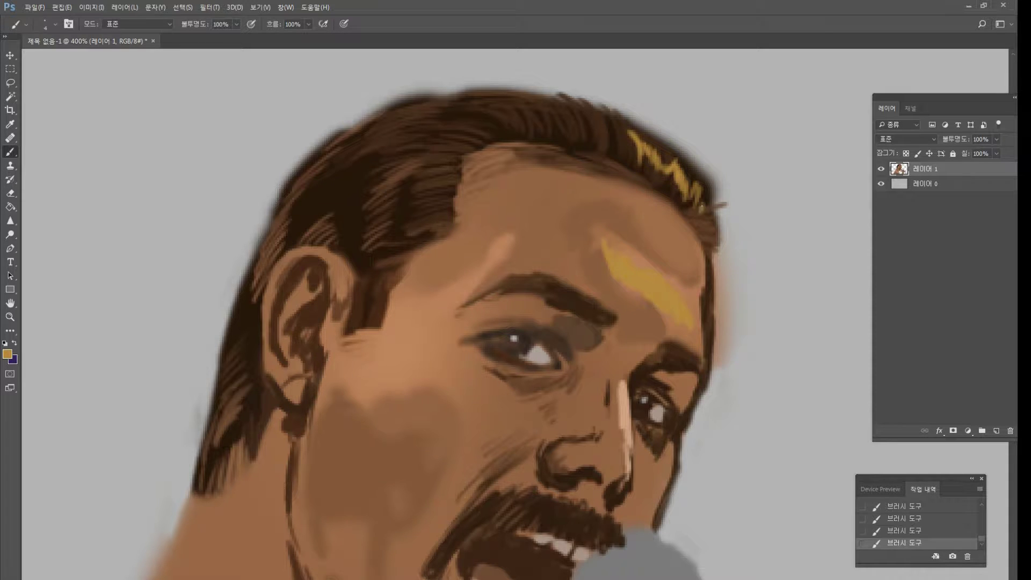
left_click_drag(609, 198, 656, 253)
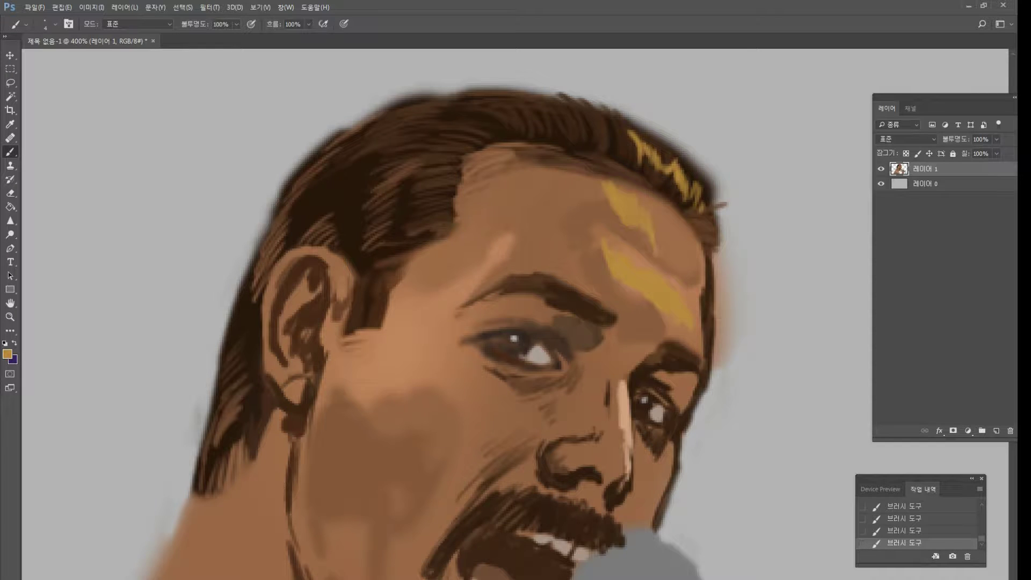
Touch up the hairline above the ochre forehead highlight with sampled dark brown.
left_click(611, 170, "alt")
mouse_move(610, 162)
left_mouse_down()
mouse_move(624, 191)
mouse_move(623, 170)
left_mouse_up()
left_click(648, 184, "alt")
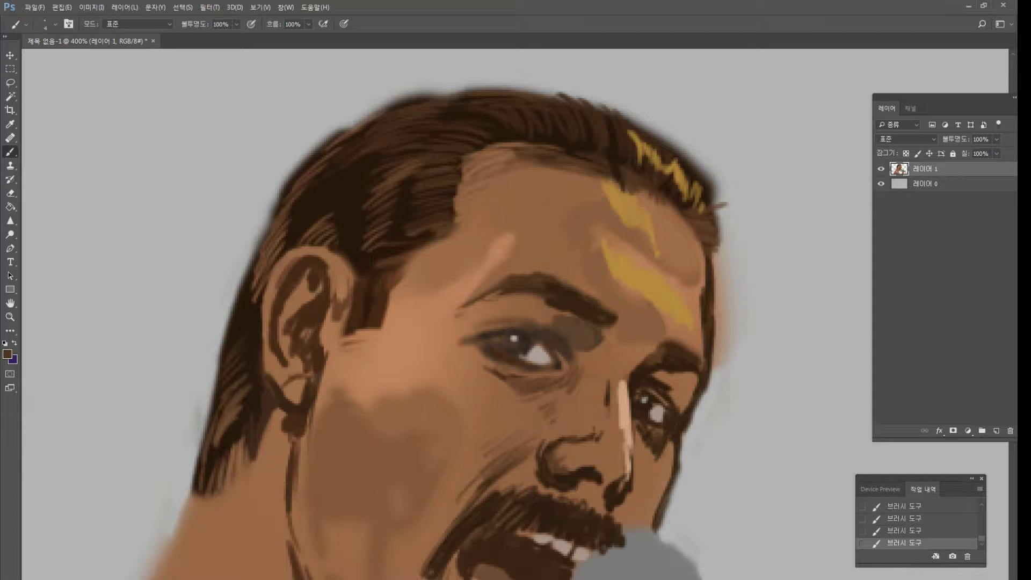
Paint a sampled dark brown shadow below the lower lip and outline the chin on the microphone side.
double_click(12, 317)
left_click(524, 357)
left_click(524, 358)
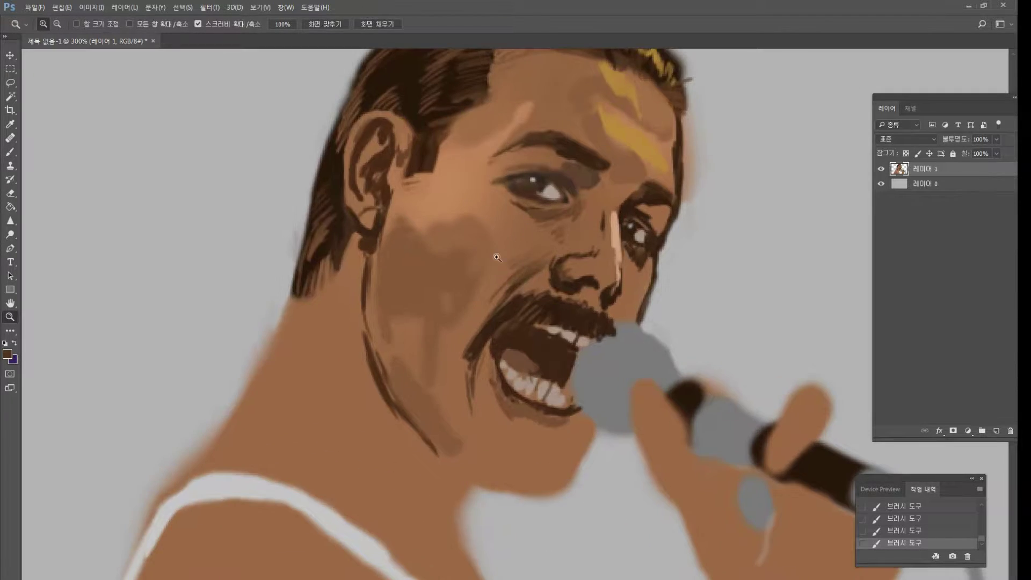
left_click(529, 317)
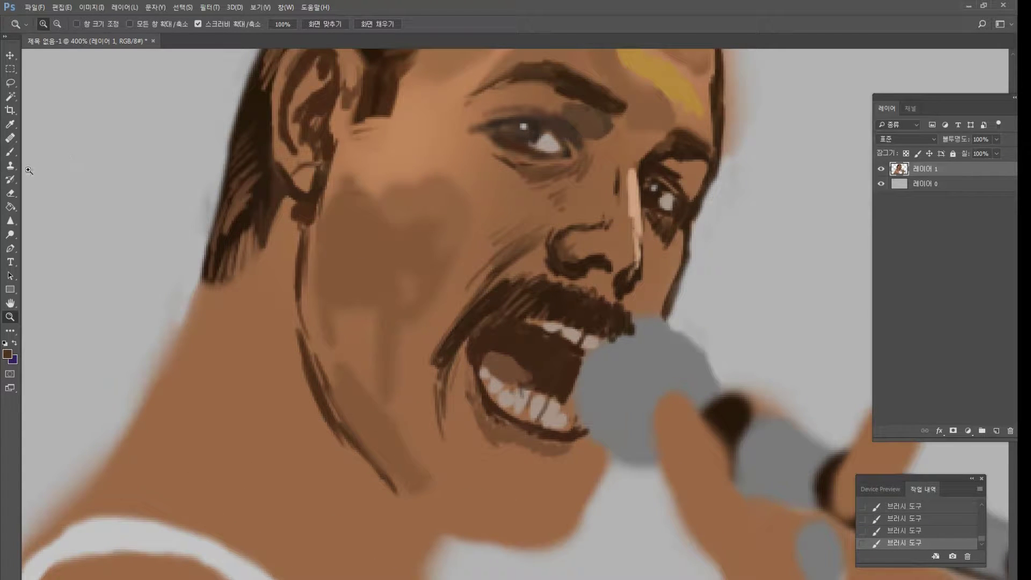
left_click(11, 152)
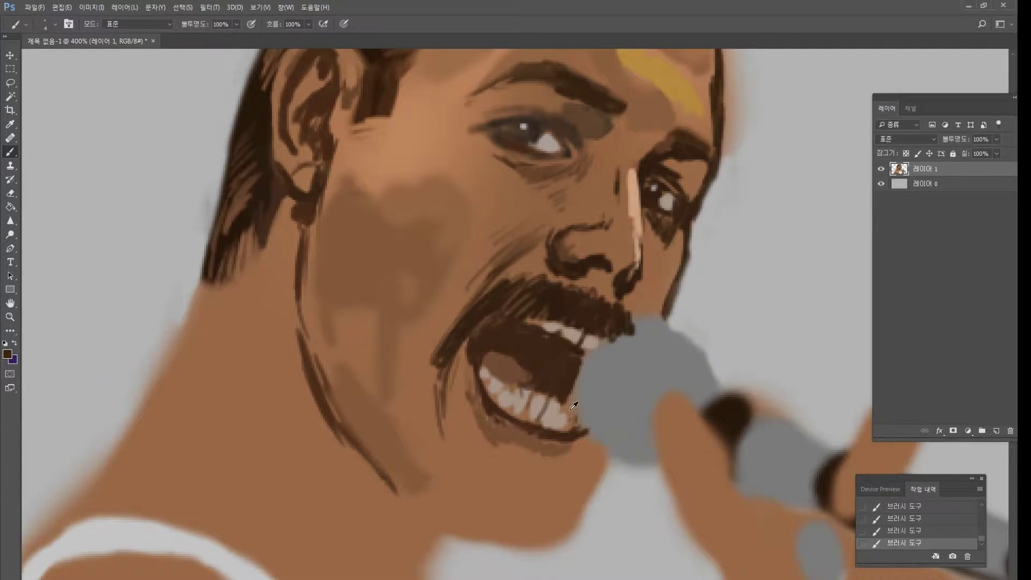
left_click(525, 434, "alt")
left_click(516, 423, "alt")
left_click(520, 421, "alt")
mouse_move(523, 418)
left_mouse_down()
mouse_move(488, 393)
mouse_move(553, 428)
mouse_move(534, 449)
mouse_move(507, 454)
mouse_move(515, 440)
mouse_move(558, 454)
mouse_move(537, 459)
mouse_move(569, 451)
mouse_move(580, 428)
mouse_move(589, 486)
mouse_move(573, 516)
mouse_move(521, 548)
left_mouse_up()
left_click(486, 394, "alt")
left_click(496, 411, "alt")
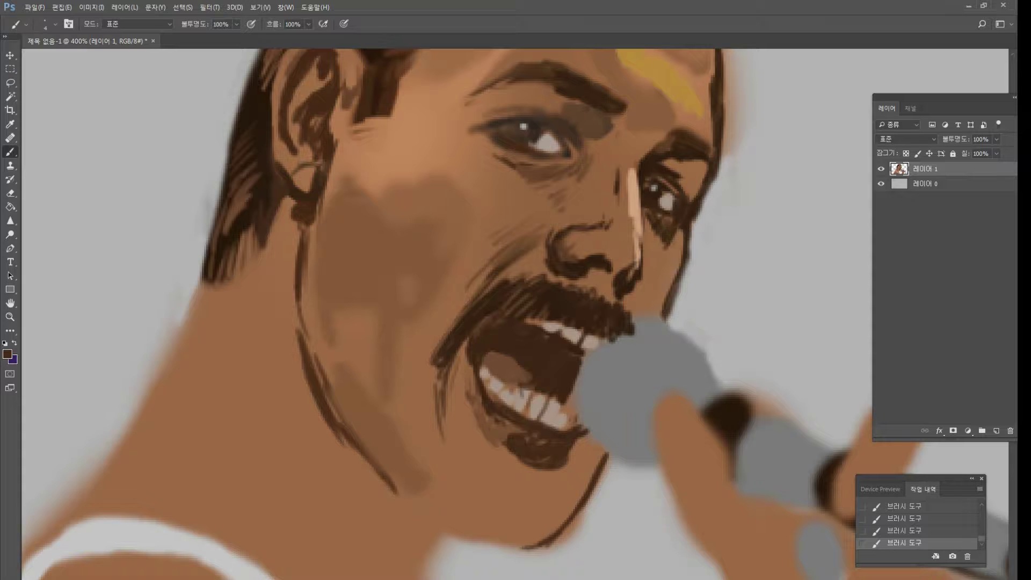
Fill the neck shadow under the jaw with dark brown and shade the jaw edge and chin in mid brown.
mouse_move(441, 536)
left_mouse_down()
mouse_move(383, 478)
mouse_move(394, 477)
mouse_move(414, 537)
mouse_move(384, 483)
mouse_move(400, 545)
mouse_move(417, 550)
mouse_move(429, 579)
mouse_move(445, 538)
mouse_move(433, 578)
mouse_move(469, 531)
mouse_move(422, 510)
mouse_move(467, 539)
mouse_move(522, 550)
mouse_move(546, 543)
mouse_move(437, 530)
left_mouse_up()
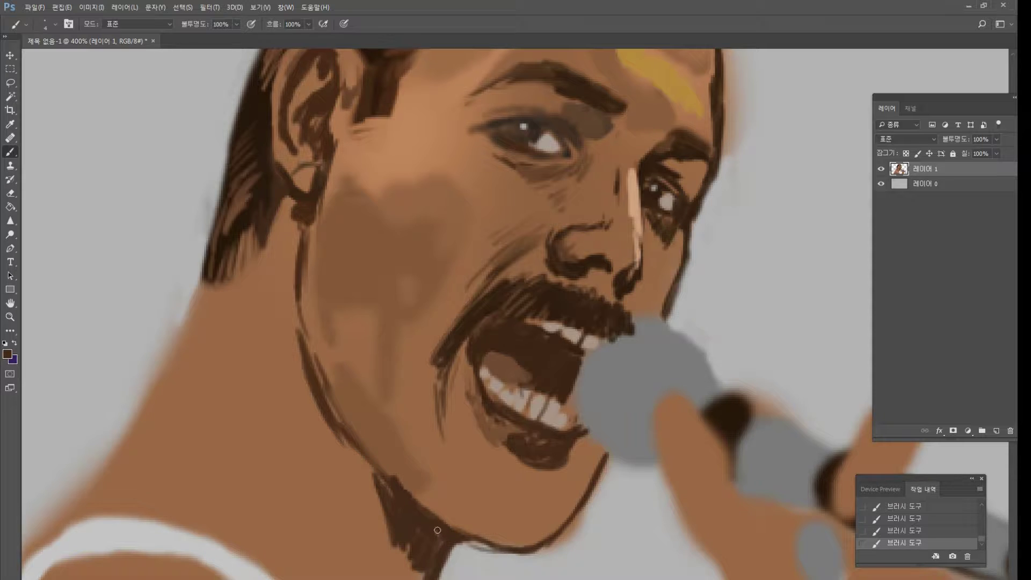
left_click(419, 479, "alt")
left_click_drag(422, 495, 486, 540)
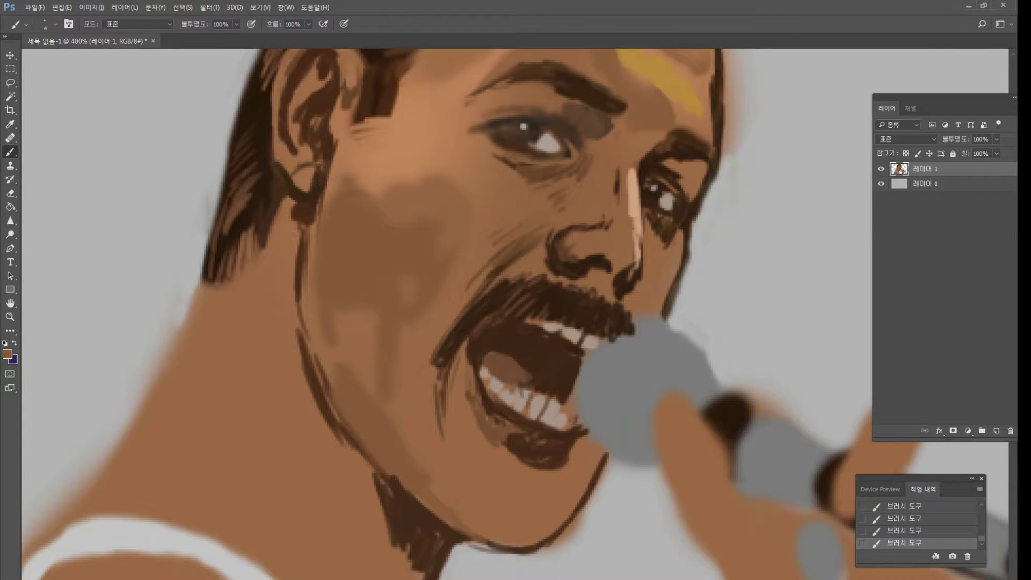
left_click(499, 436, "alt")
mouse_move(497, 439)
left_mouse_down()
mouse_move(516, 497)
mouse_move(525, 479)
mouse_move(551, 491)
mouse_move(537, 511)
mouse_move(564, 489)
left_mouse_up()
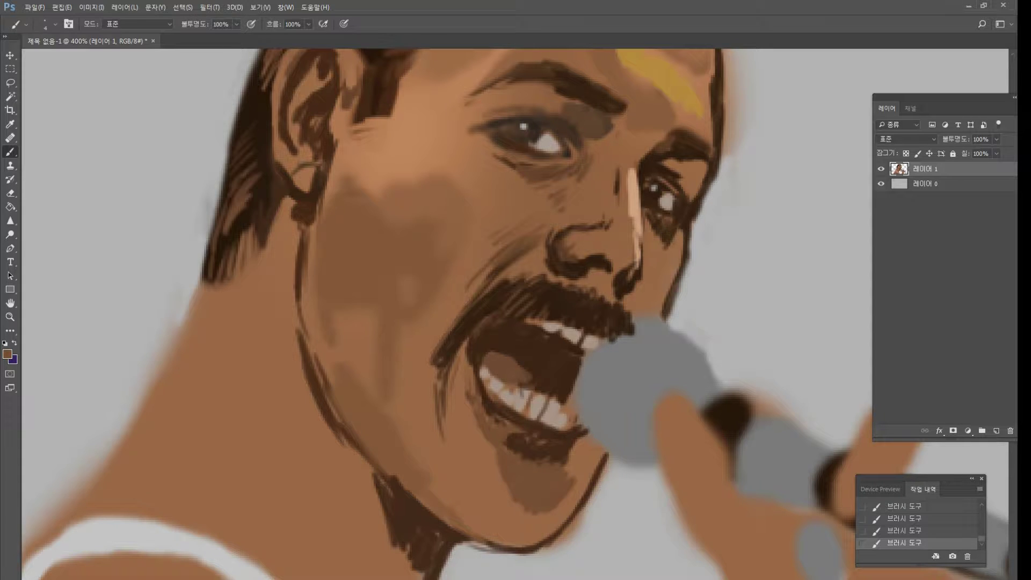
Extend the drooping moustache end with dark strands and hatch sampled brown shading onto the lower cheek.
left_click(446, 354, "alt")
left_click_drag(434, 363, 429, 418)
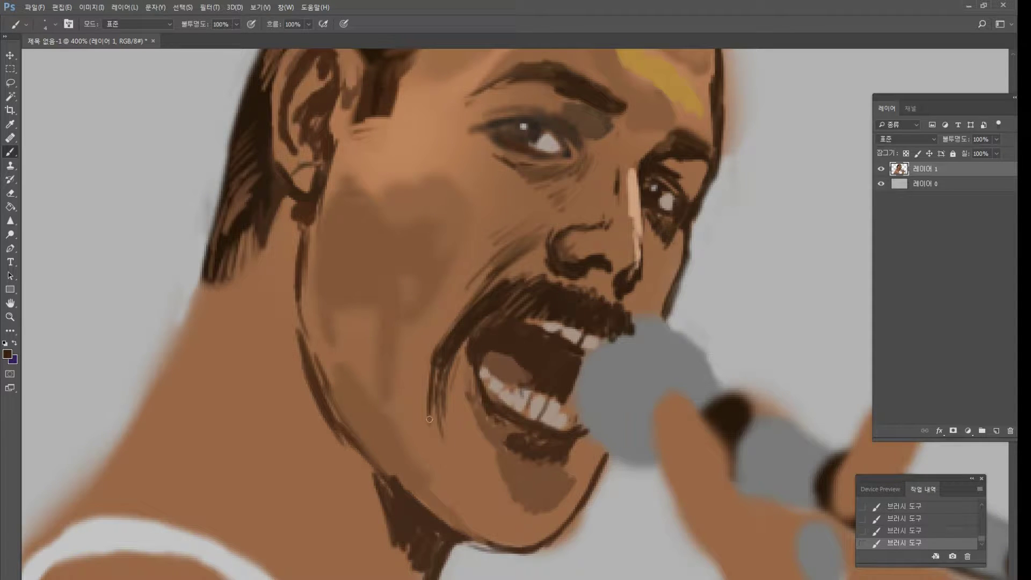
left_click(392, 360, "alt")
left_click_drag(354, 385, 325, 313)
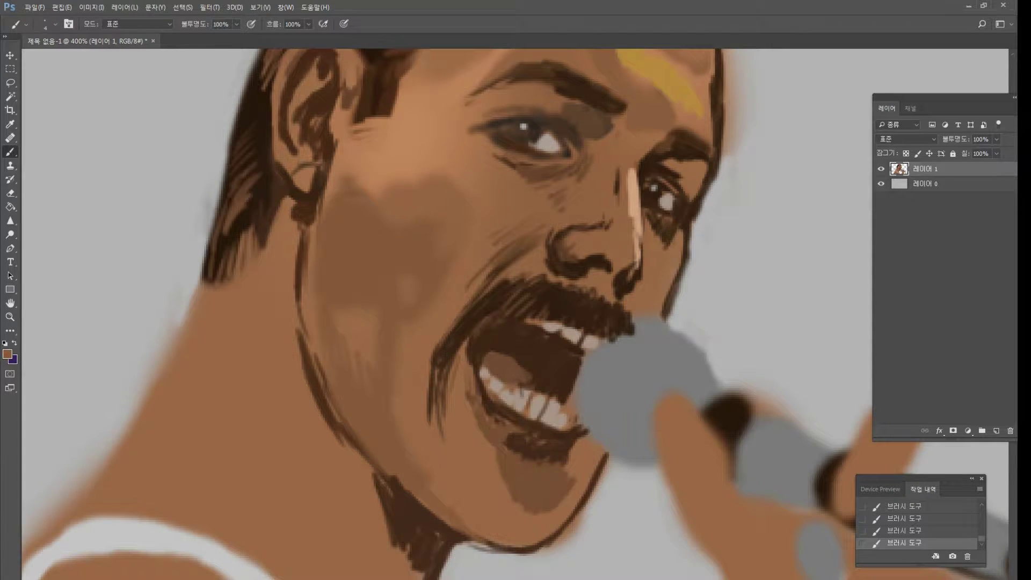
Clean up the cheek edge below the ear with skin tone and add dark brown contour strokes beside it.
left_click(338, 171, "alt")
left_click_drag(322, 211, 315, 235)
left_click_drag(332, 152, 322, 199)
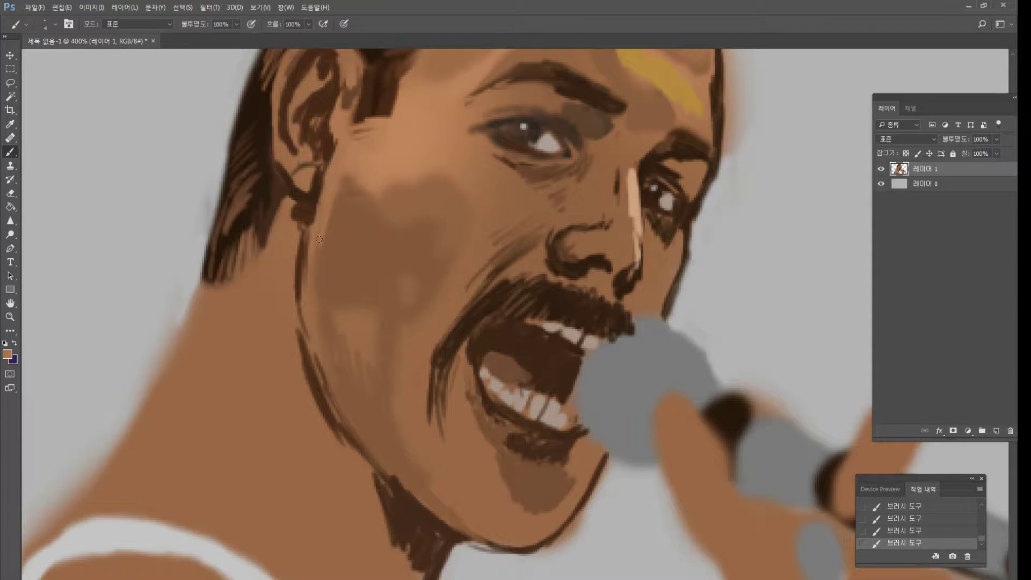
left_click_drag(320, 238, 314, 276)
left_click(295, 240, "alt")
mouse_move(304, 213)
left_mouse_down()
mouse_move(297, 273)
mouse_move(291, 203)
mouse_move(295, 286)
left_mouse_up()
left_click(305, 205, "alt")
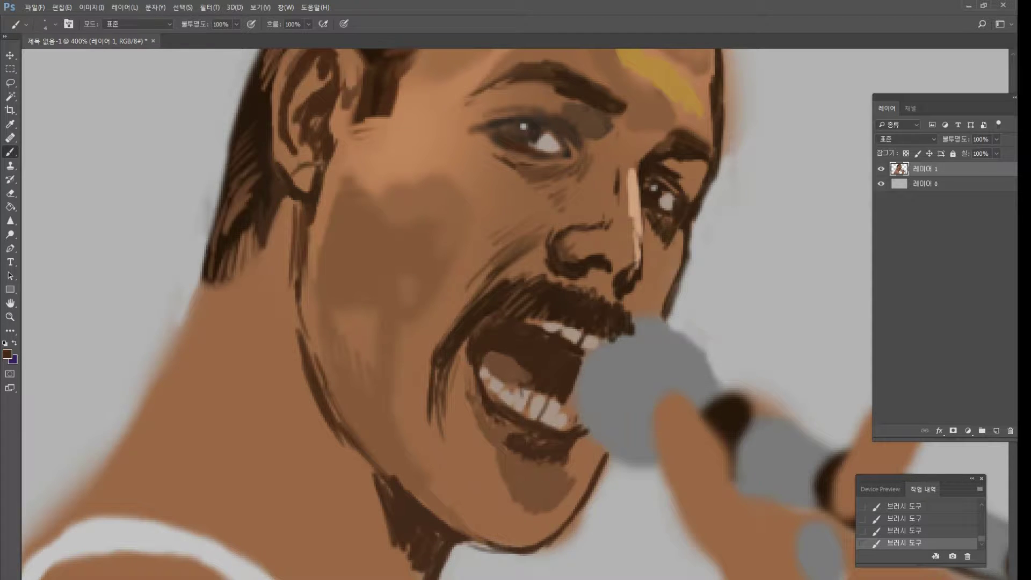
Outline the back of the neck in sampled dark brown, from the hair down to the shoulder.
left_click(208, 266, "alt")
left_click_drag(205, 281, 166, 383)
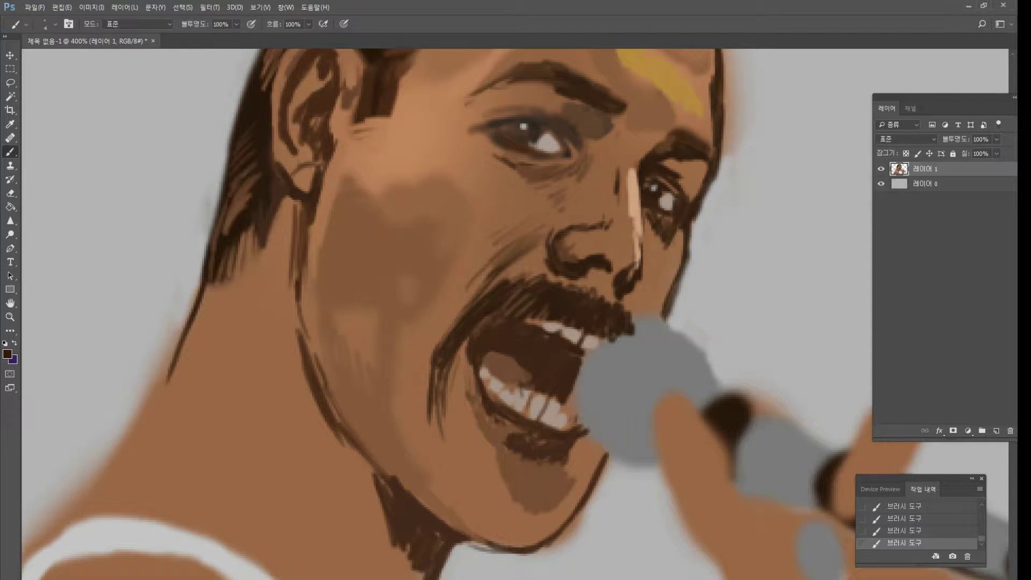
left_click_drag(201, 272, 161, 393)
mouse_move(171, 356)
left_mouse_down()
mouse_move(129, 449)
mouse_move(101, 473)
left_mouse_up()
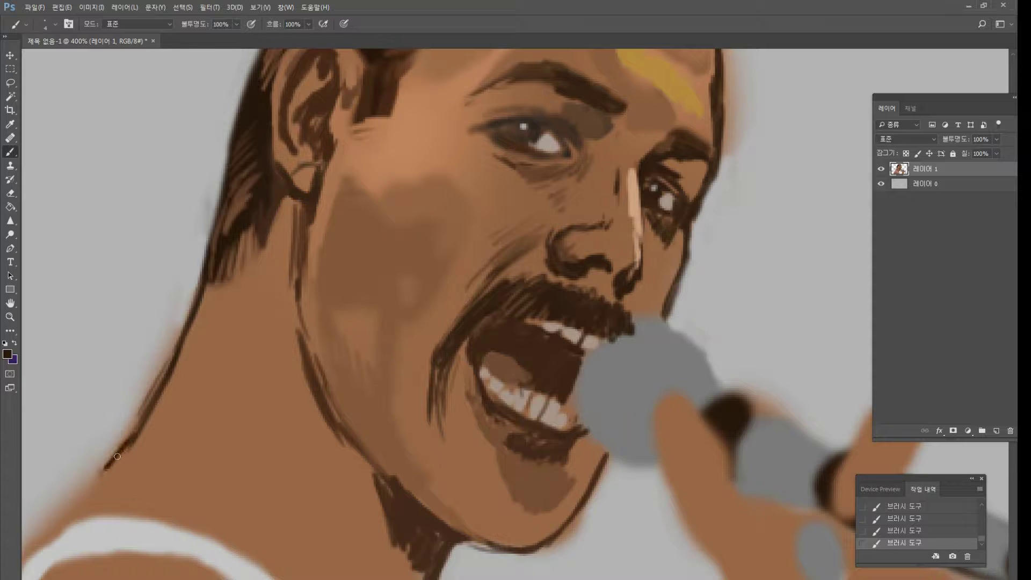
left_click_drag(138, 432, 84, 492)
Smudge the tank-top straps, the shoulder edge and the neck shadow with a 125-size brush at 50% strength.
double_click(9, 317)
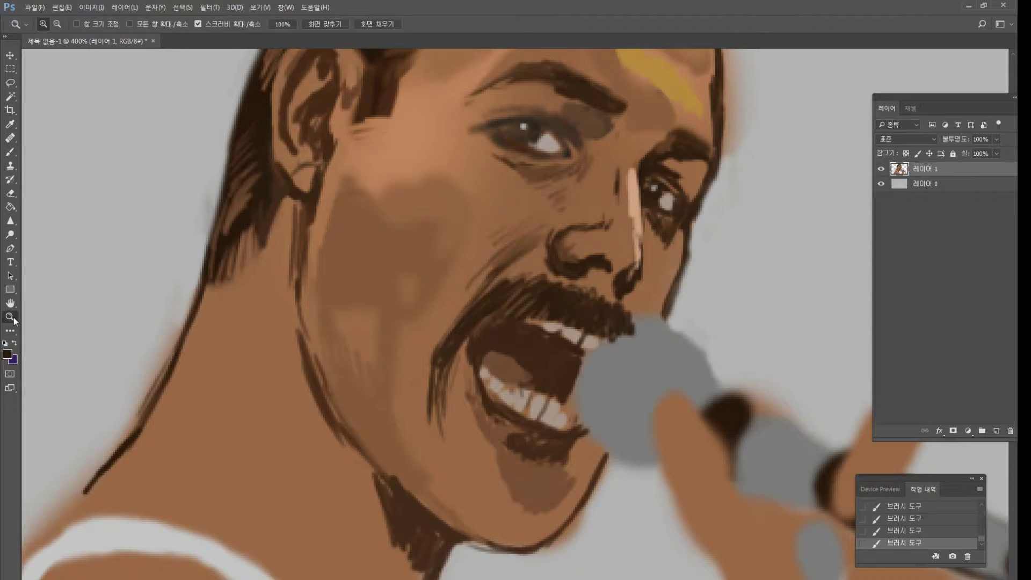
left_click(433, 419)
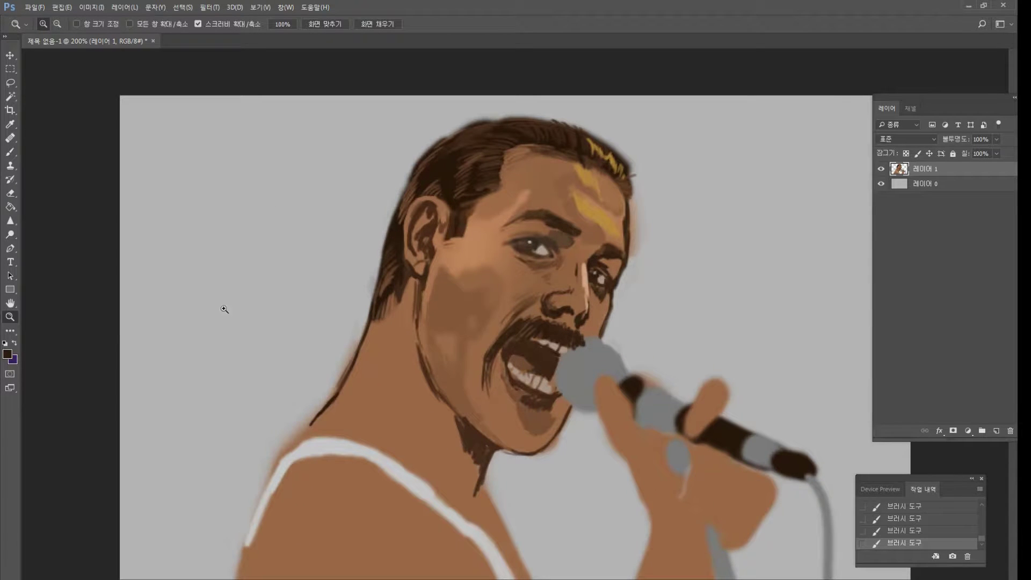
left_click(11, 228)
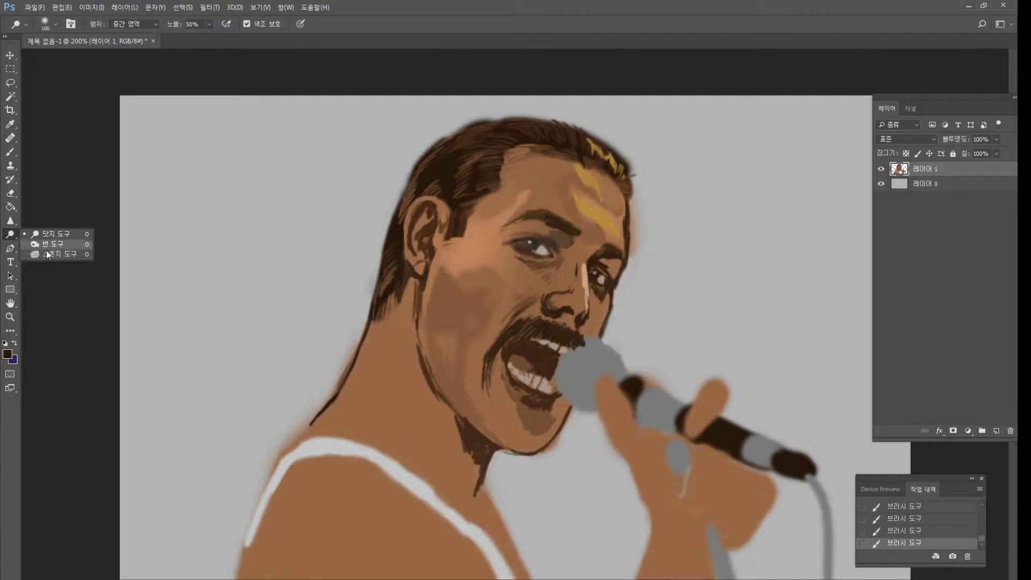
left_click(59, 240)
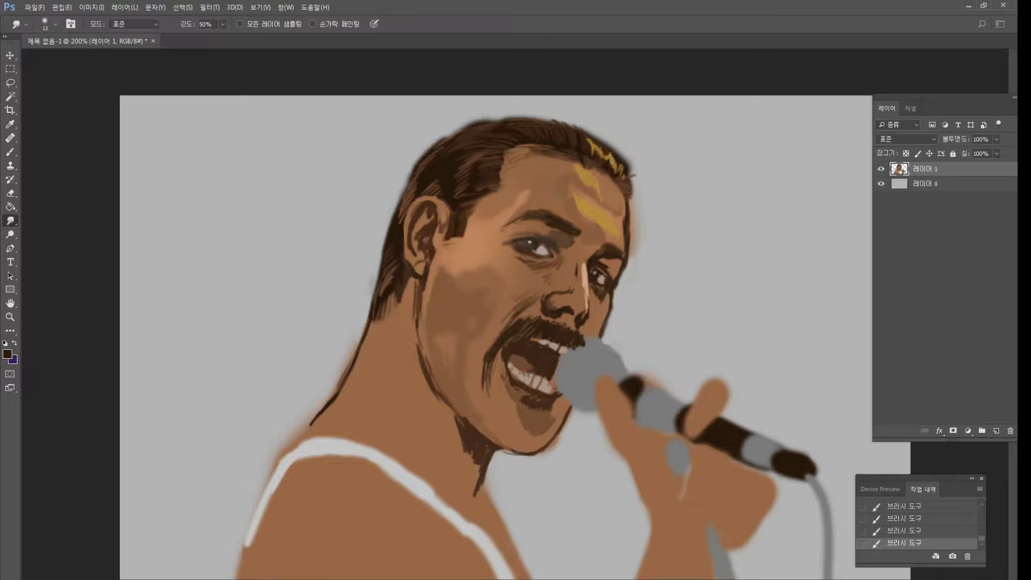
key("bracketright")
key("bracketright")
key("bracketright")
key("bracketright")
key("bracketright")
key("bracketright")
key("bracketright")
mouse_move(362, 451)
left_mouse_down()
mouse_move(359, 430)
mouse_move(333, 441)
left_mouse_up()
left_click_drag(336, 451, 352, 435)
left_click_drag(411, 490, 454, 472)
mouse_move(460, 545)
left_mouse_down()
mouse_move(470, 540)
mouse_move(553, 579)
left_mouse_up()
left_click_drag(553, 564, 532, 567)
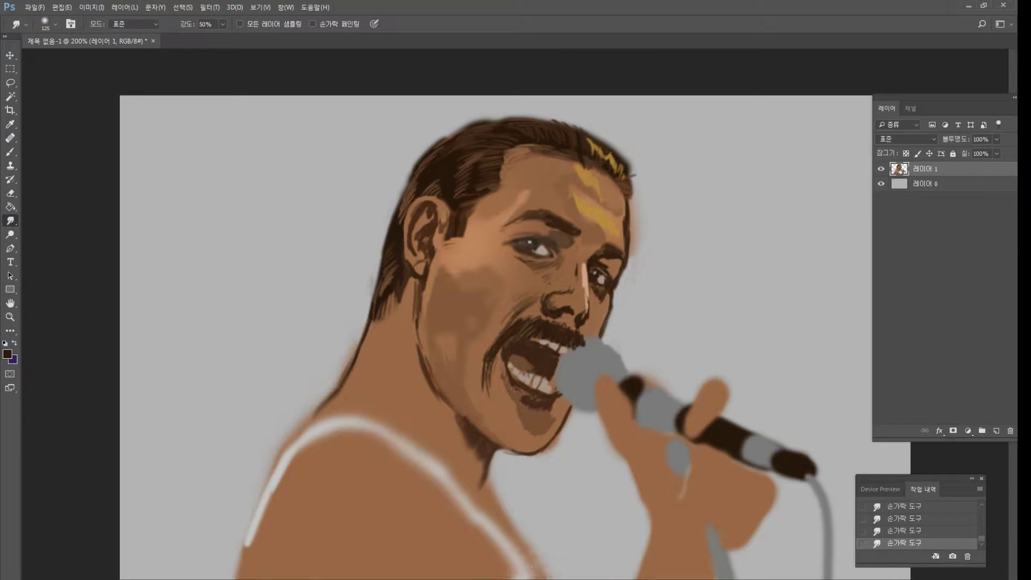
mouse_move(284, 523)
left_mouse_down()
mouse_move(252, 539)
mouse_move(256, 568)
mouse_move(276, 522)
mouse_move(268, 505)
mouse_move(238, 578)
left_mouse_up()
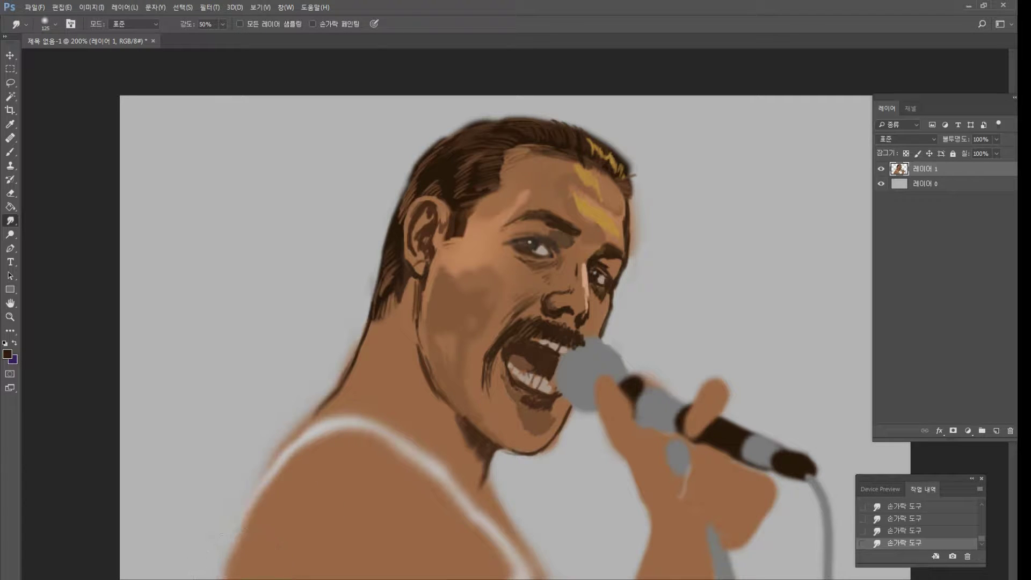
Open Liquify on the portrait layer and warp the eyes, nose and forehead toward the far side of the face.
left_click(10, 317)
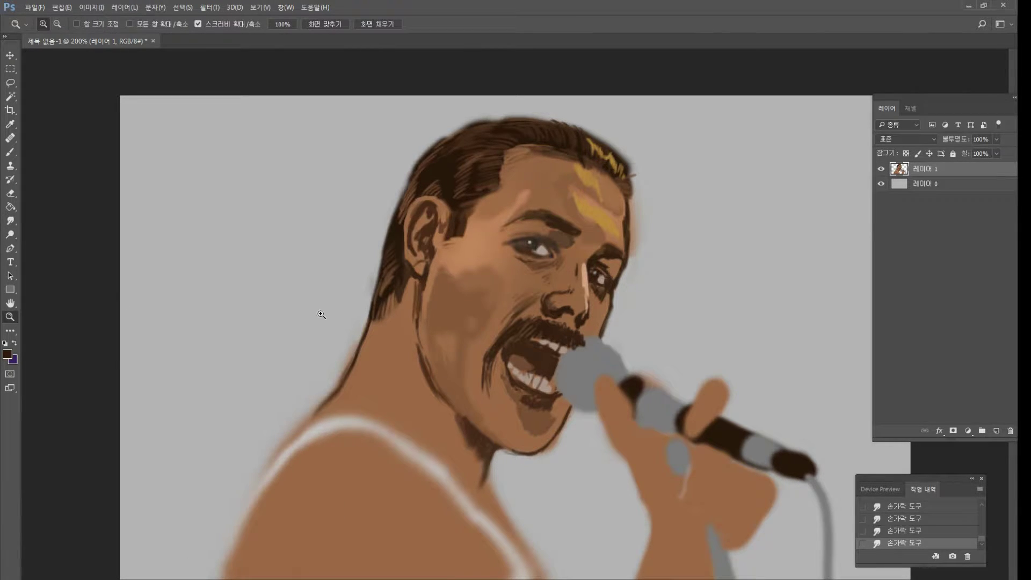
left_click(457, 382)
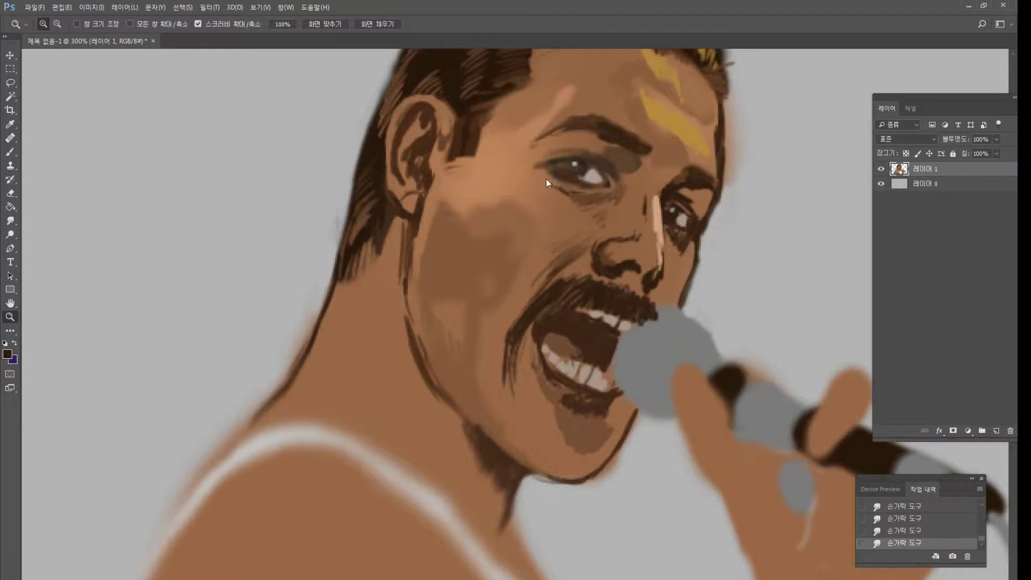
key("shift+ctrl+x")
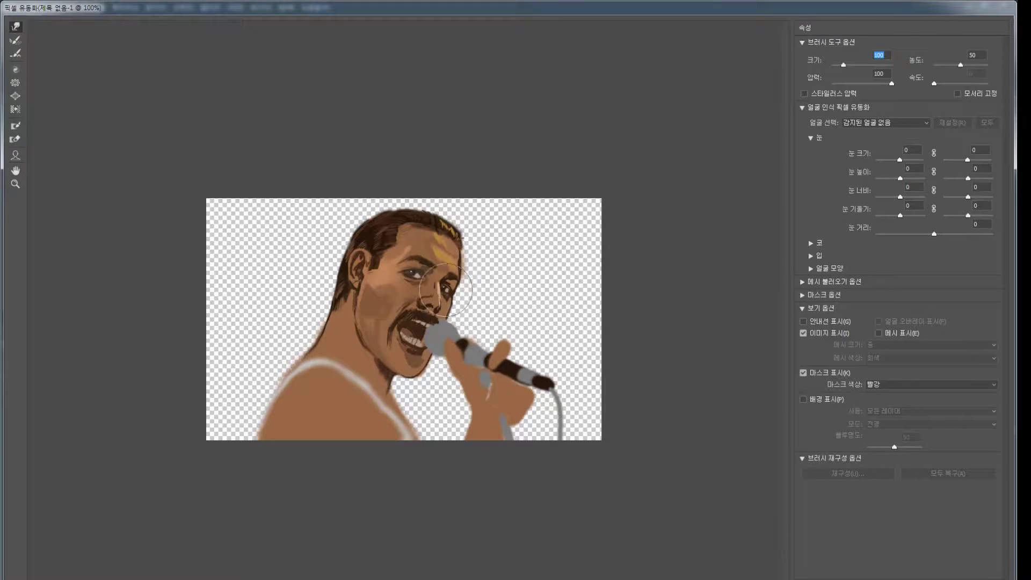
key("bracketright")
key("bracketright")
mouse_move(447, 291)
left_mouse_down()
mouse_move(467, 286)
mouse_move(429, 301)
mouse_move(411, 277)
mouse_move(434, 259)
mouse_move(452, 274)
mouse_move(466, 222)
mouse_move(454, 212)
mouse_move(463, 237)
left_mouse_up()
key("bracketleft")
key("bracketleft")
key("bracketleft")
key("bracketleft")
key("bracketleft")
key("bracketleft")
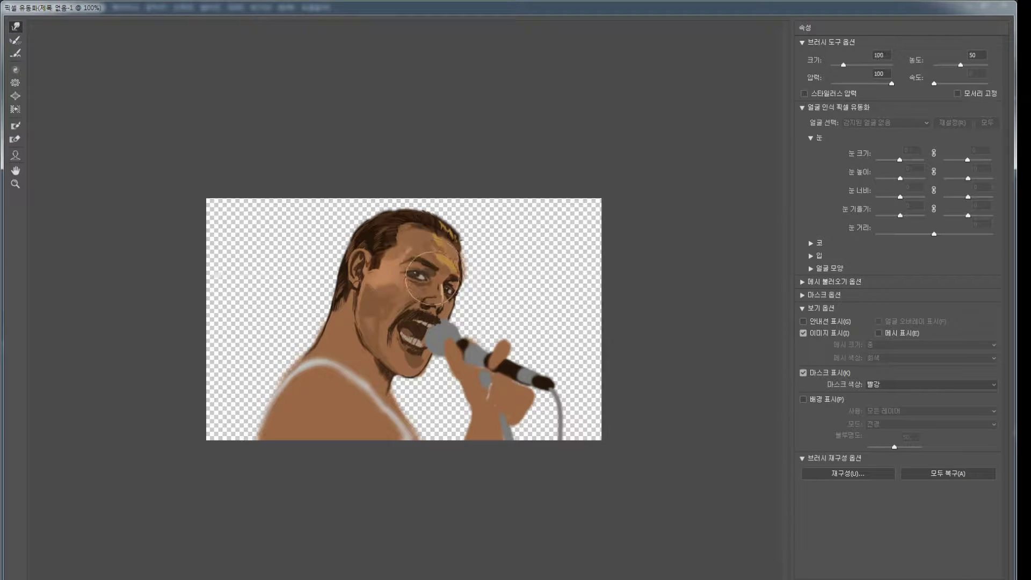
Warp the chin, jaw and mouth area slightly upward and apply the Liquify filter.
key("bracketleft")
key("bracketleft")
mouse_move(407, 376)
left_mouse_down()
mouse_move(398, 339)
mouse_move(417, 361)
mouse_move(417, 382)
mouse_move(387, 376)
mouse_move(413, 374)
mouse_move(380, 361)
mouse_move(448, 297)
mouse_move(378, 345)
mouse_move(428, 361)
mouse_move(421, 380)
mouse_move(385, 363)
left_mouse_up()
key("bracketright")
key("bracketright")
key("bracketright")
key("bracketleft")
key("bracketleft")
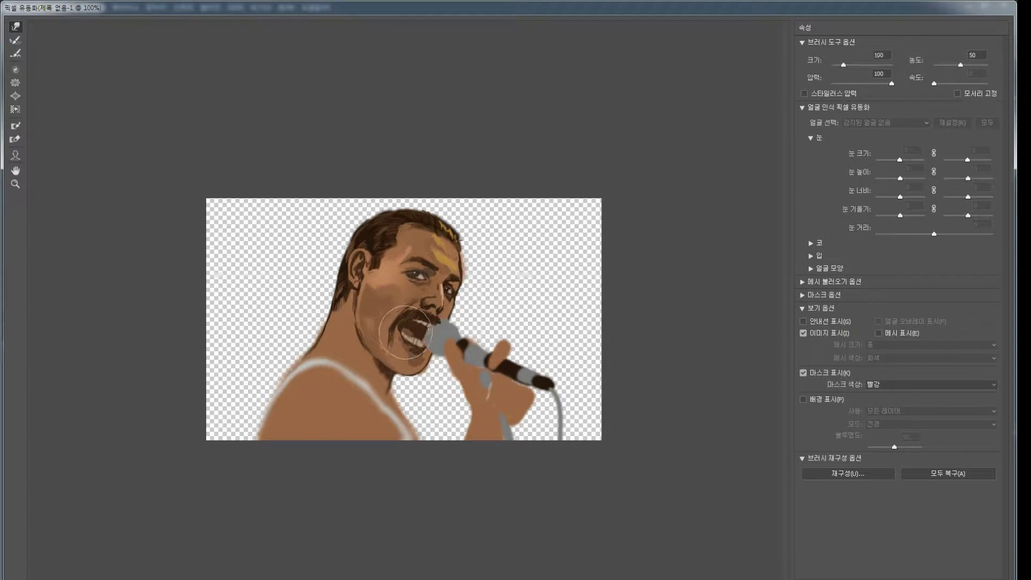
key("bracketright")
key("bracketright")
key("Return")
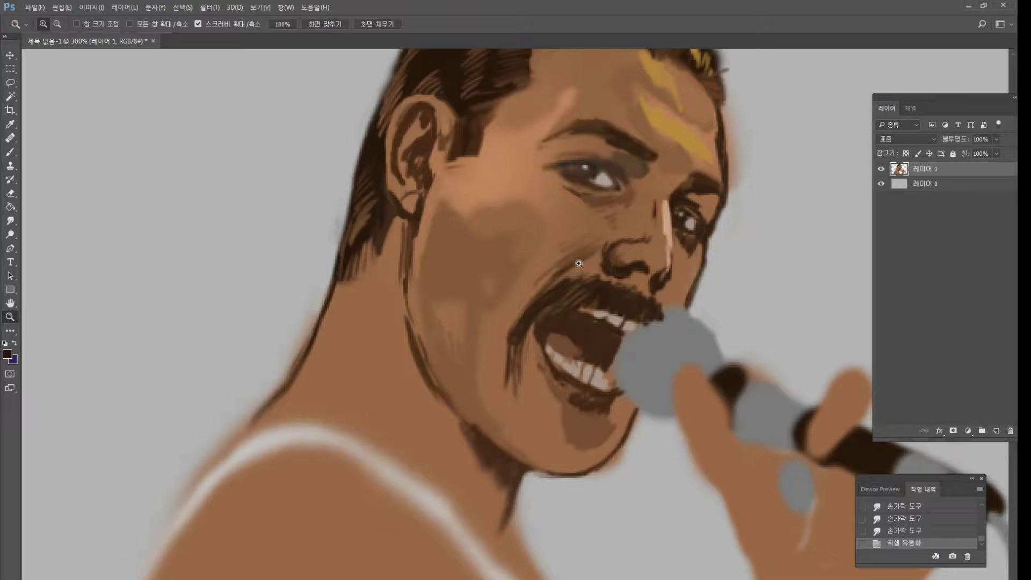
Redraw the far cheek's contour in sampled dark brown, from below the eye down to the microphone.
left_click(681, 259, "alt")
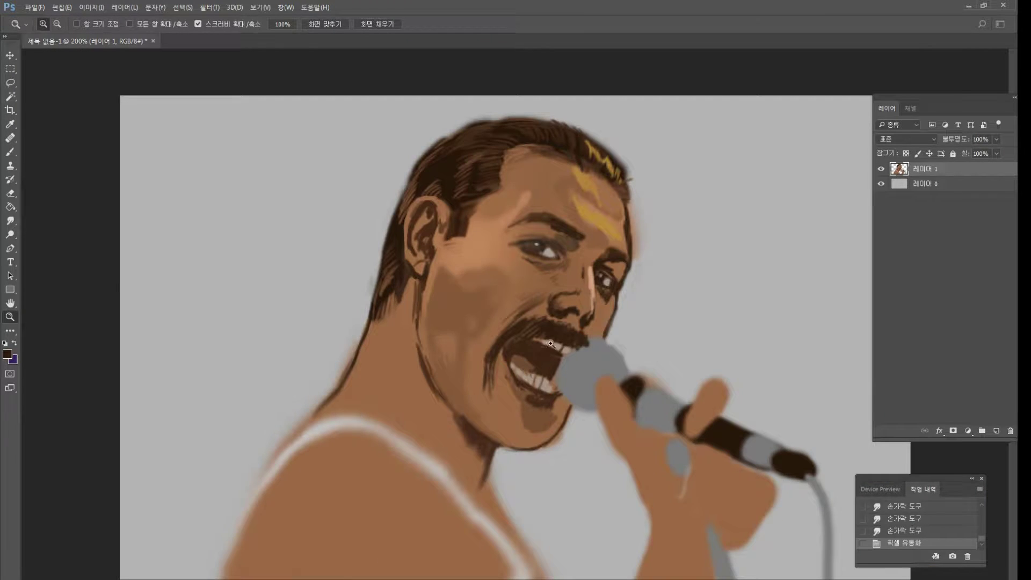
left_click(614, 256)
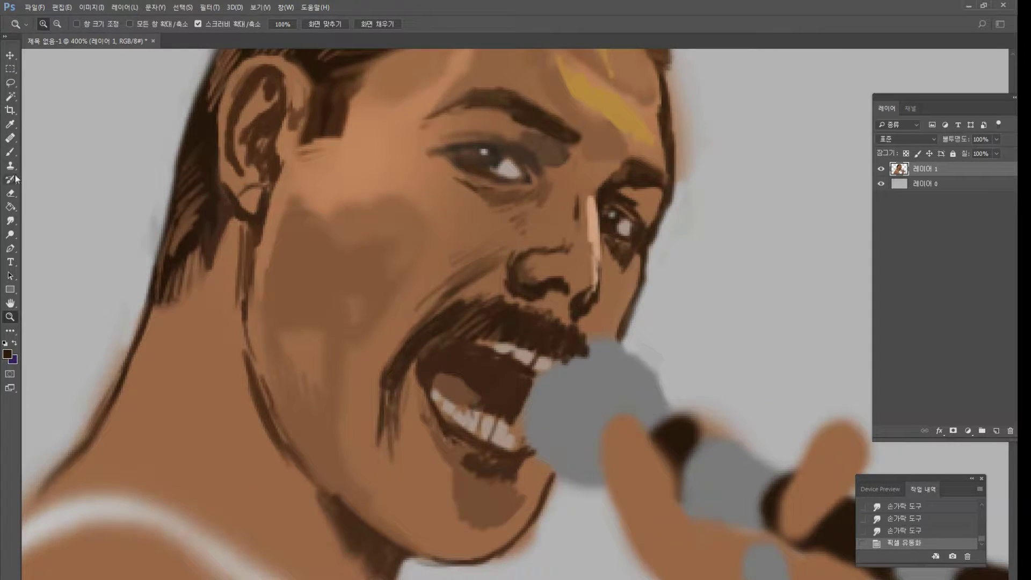
key("b")
left_click(626, 265, "alt")
mouse_move(628, 268)
left_mouse_down()
mouse_move(638, 276)
mouse_move(637, 326)
mouse_move(616, 352)
left_mouse_up()
left_click(640, 249, "alt")
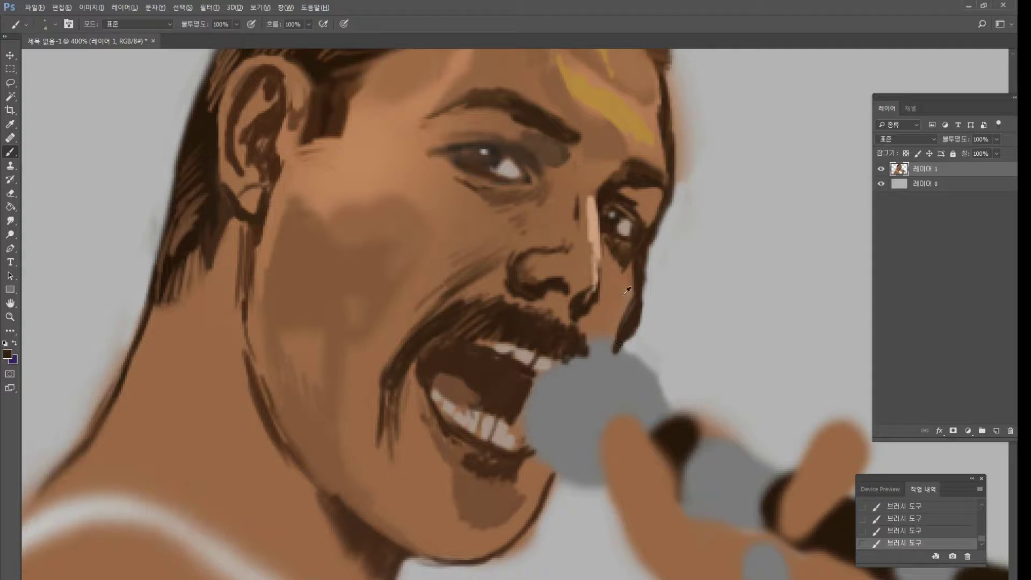
Trim the far cheek's contour with skin tone and paint a pale peach highlight on that cheek.
left_click(627, 289, "alt")
mouse_move(631, 298)
left_mouse_down()
mouse_move(624, 321)
mouse_move(627, 307)
left_mouse_up()
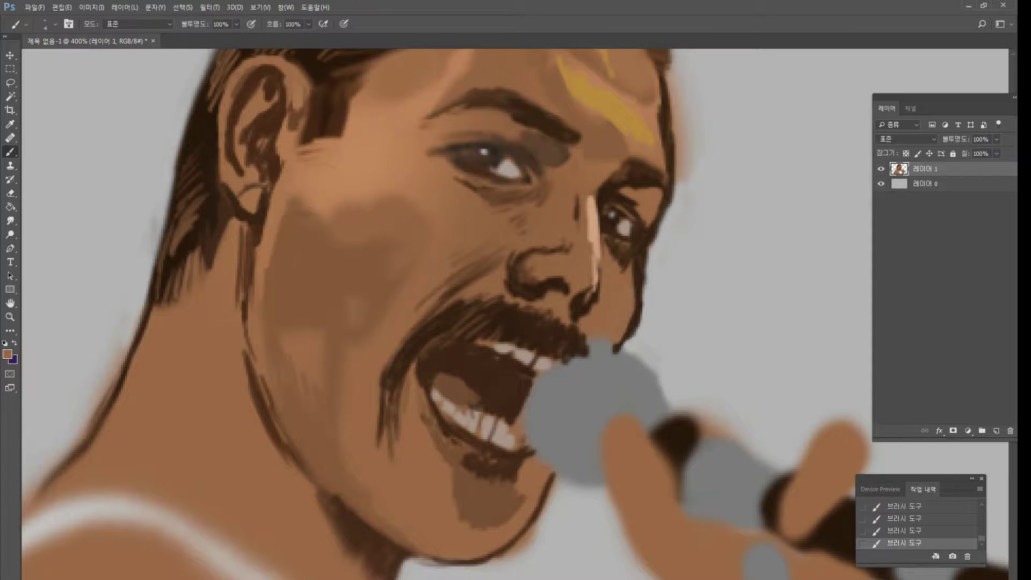
left_click(595, 226, "alt")
mouse_move(618, 278)
left_mouse_down()
mouse_move(635, 320)
mouse_move(611, 323)
left_mouse_up()
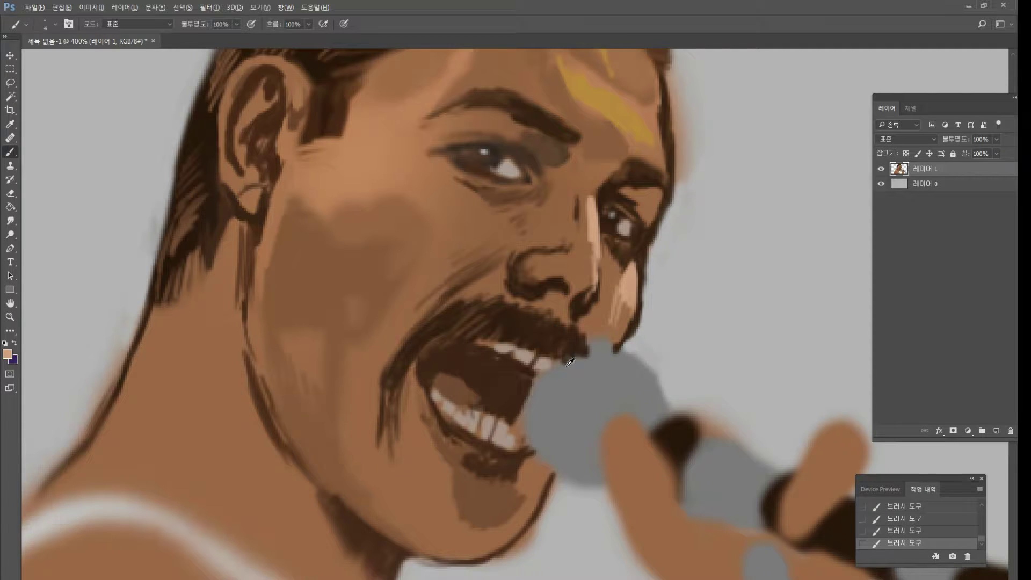
Outline the upper edge of the microphone head in near-black and cover the grey overlapping the cheek with skin tone.
left_click(682, 424, "alt")
mouse_move(533, 379)
left_mouse_down()
mouse_move(553, 361)
mouse_move(627, 366)
mouse_move(659, 429)
left_mouse_up()
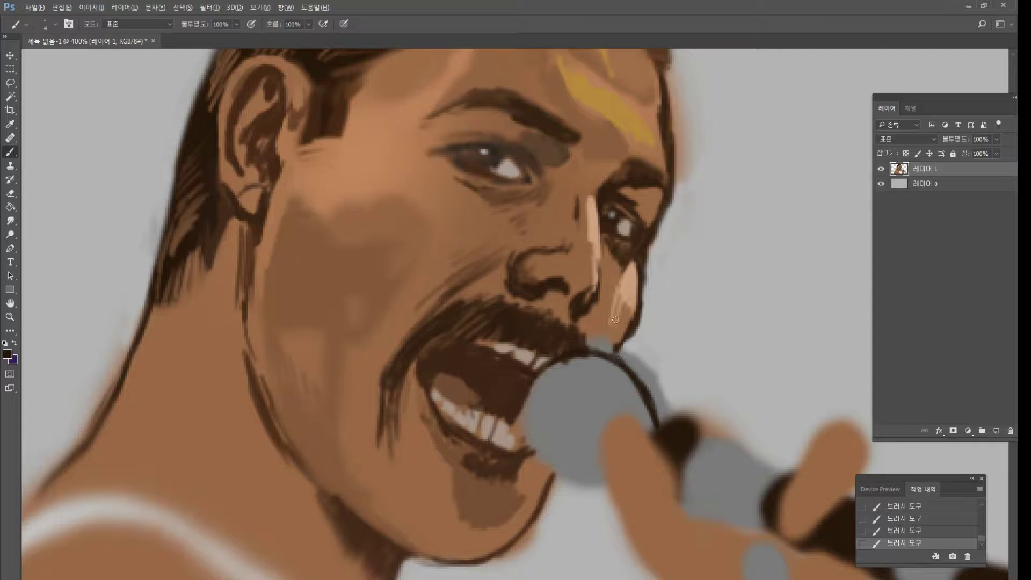
left_click(596, 333, "alt")
mouse_move(598, 344)
left_mouse_down()
mouse_move(630, 329)
mouse_move(615, 356)
mouse_move(632, 328)
mouse_move(621, 353)
left_mouse_up()
Outline the finger against the microphone head in dark brown and darken the microphone's collar beside it.
left_click(628, 328, "alt")
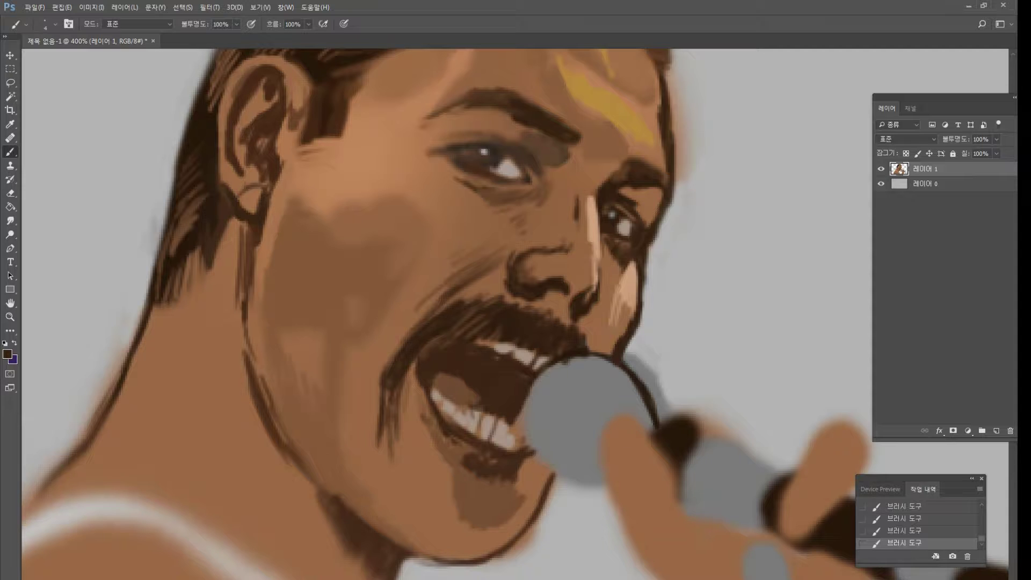
mouse_move(600, 451)
left_mouse_down()
mouse_move(642, 562)
mouse_move(607, 429)
mouse_move(634, 427)
mouse_move(682, 532)
left_mouse_up()
mouse_move(668, 436)
left_mouse_down()
mouse_move(666, 472)
mouse_move(652, 442)
mouse_move(664, 422)
mouse_move(650, 427)
mouse_move(664, 420)
left_mouse_up()
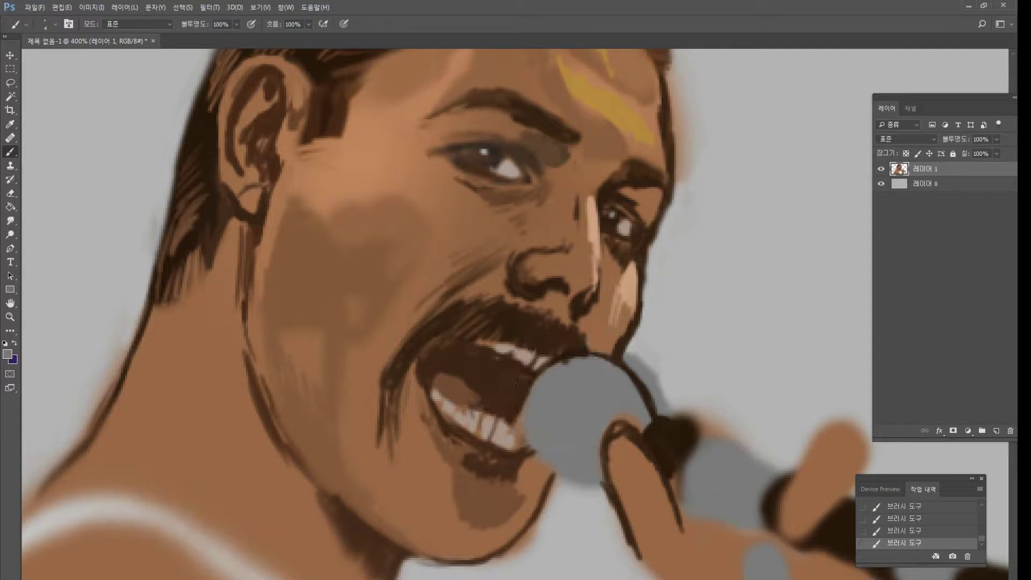
Round out the microphone head's mouth-side and lower edges with grey strokes.
mouse_move(542, 378)
left_mouse_down()
mouse_move(523, 421)
mouse_move(539, 379)
mouse_move(526, 450)
left_mouse_up()
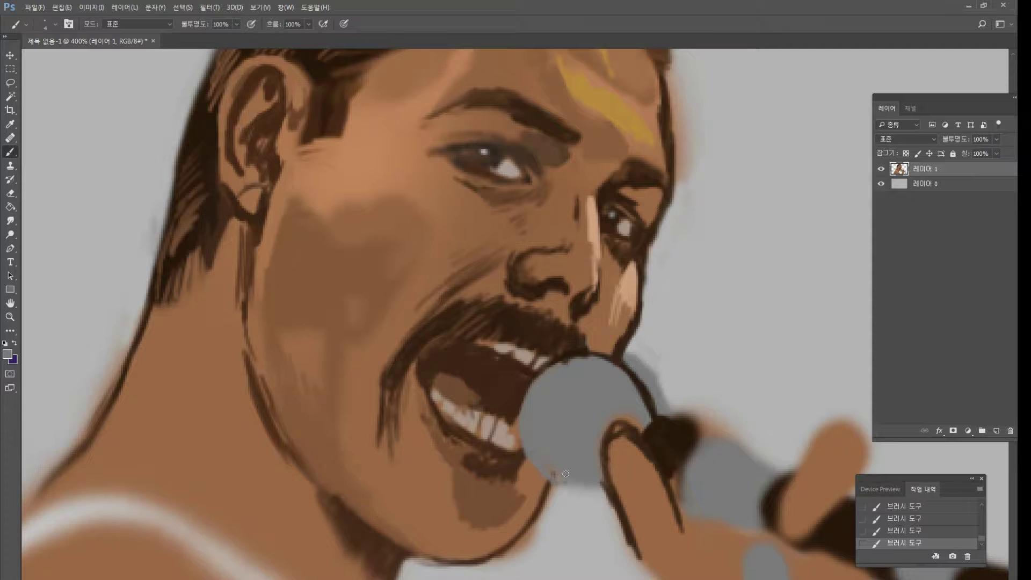
mouse_move(566, 474)
left_mouse_down()
mouse_move(605, 487)
mouse_move(553, 487)
left_mouse_up()
mouse_move(516, 400)
left_mouse_down()
mouse_move(530, 465)
mouse_move(533, 384)
mouse_move(524, 412)
mouse_move(533, 456)
mouse_move(549, 482)
mouse_move(595, 491)
left_mouse_up()
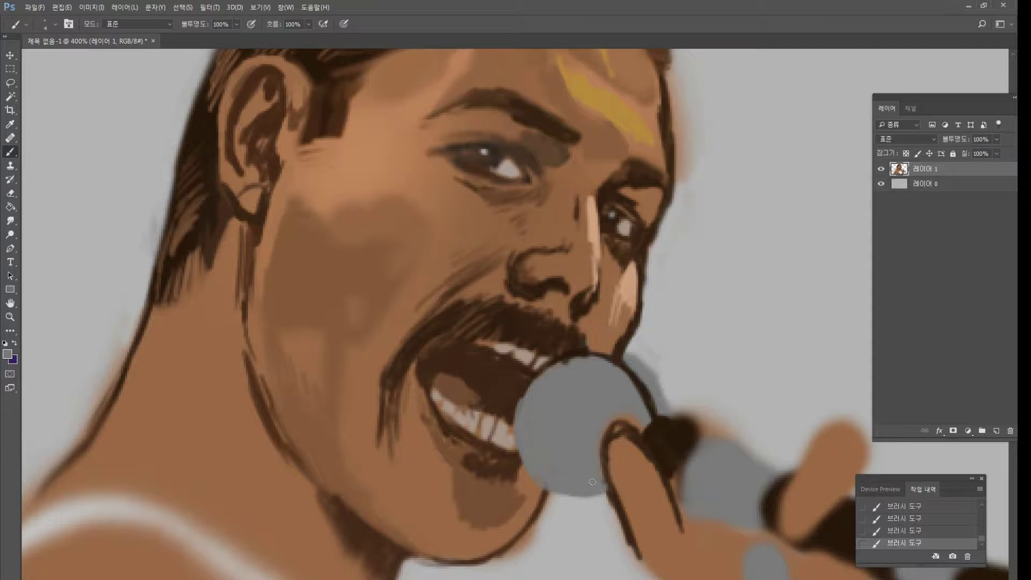
Outline the microphone head's mouth-side and lower edges in near-black and draw a curved dark seam across it.
left_click(680, 447, "alt")
mouse_move(604, 363)
left_mouse_down()
mouse_move(573, 377)
mouse_move(553, 413)
mouse_move(553, 486)
mouse_move(565, 495)
mouse_move(547, 463)
left_mouse_up()
mouse_move(560, 395)
left_mouse_down()
mouse_move(619, 364)
mouse_move(562, 396)
mouse_move(515, 443)
mouse_move(524, 471)
mouse_move(553, 495)
mouse_move(609, 490)
left_mouse_up()
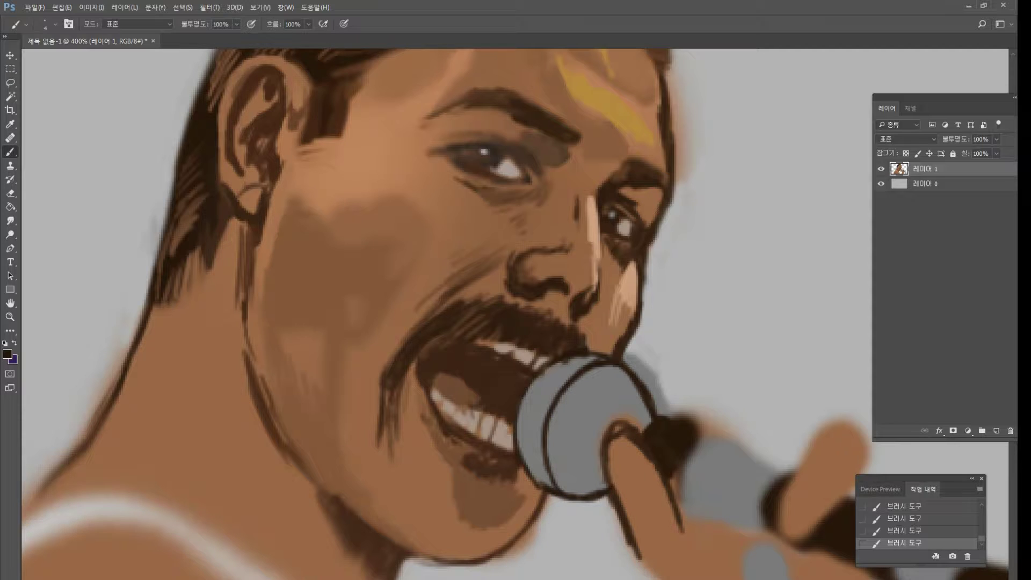
Paint light grey highlights on the upper part of the microphone head, on both sides of the seam.
left_click(566, 399, "alt")
mouse_move(551, 389)
left_mouse_down()
mouse_move(584, 361)
mouse_move(533, 399)
mouse_move(572, 372)
left_mouse_up()
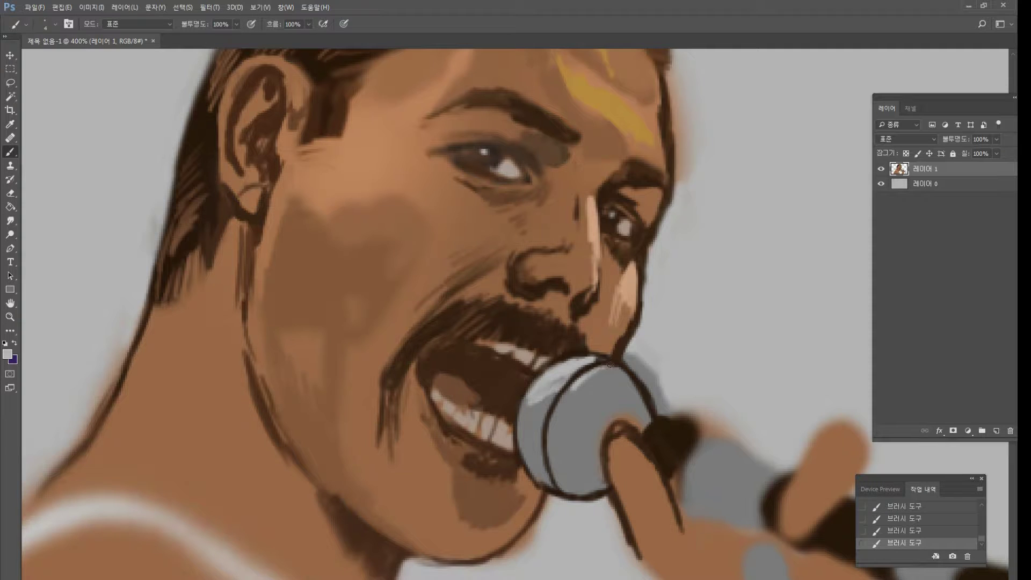
left_click(577, 379, "alt")
mouse_move(591, 360)
left_mouse_down()
mouse_move(583, 384)
mouse_move(610, 373)
mouse_move(607, 387)
mouse_move(592, 380)
mouse_move(625, 375)
mouse_move(590, 390)
mouse_move(591, 399)
mouse_move(622, 396)
mouse_move(615, 390)
mouse_move(647, 418)
left_mouse_up()
left_click(572, 370, "alt")
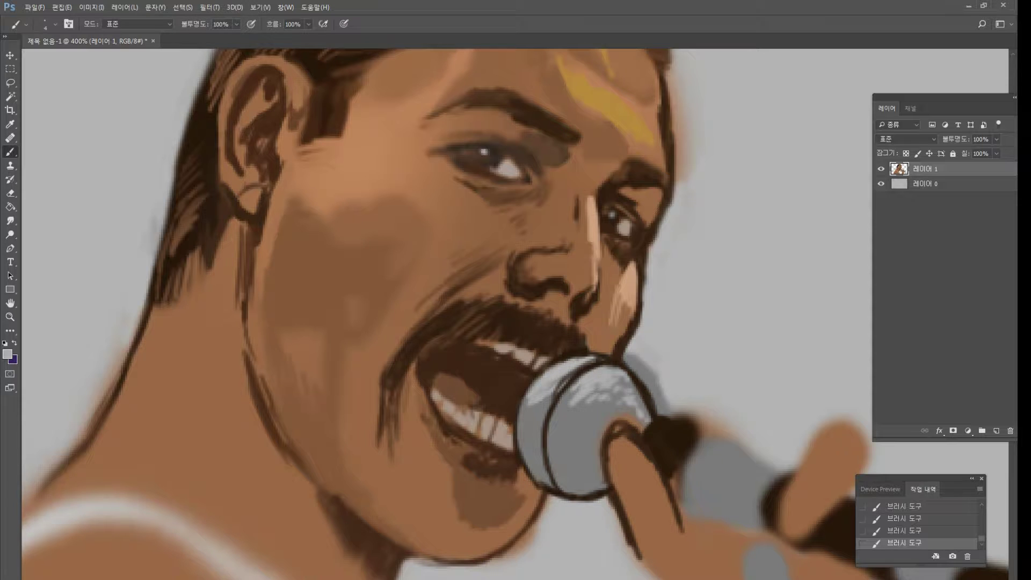
Darken the lower part of the microphone head with the Burn tool to shade it.
right_click(11, 235)
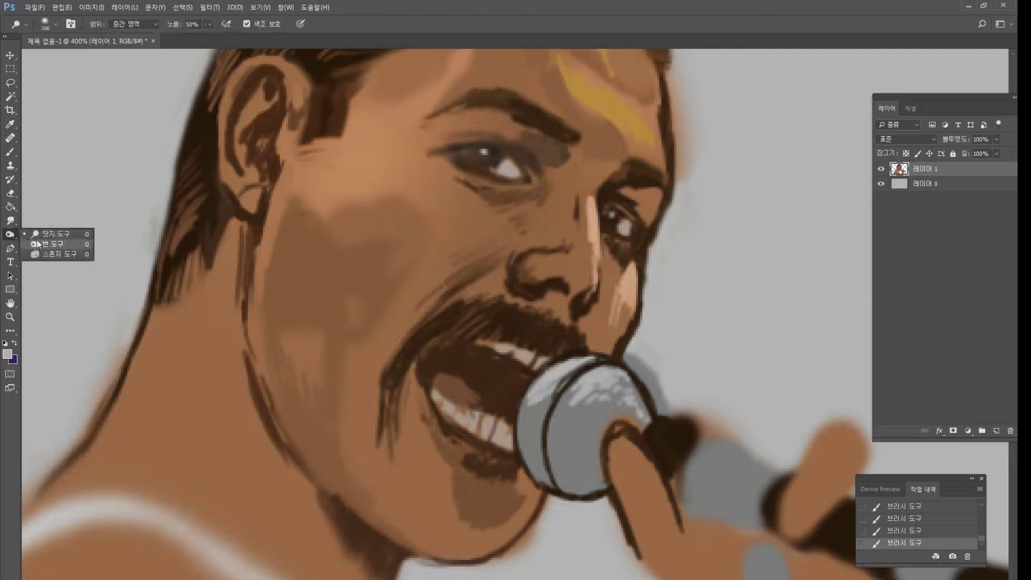
left_click(38, 242)
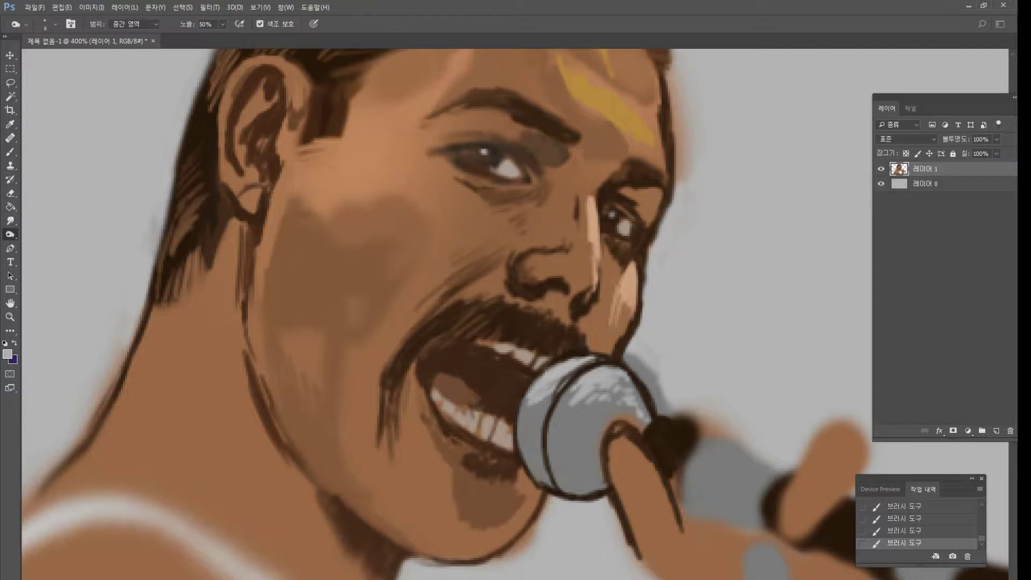
left_click_drag(537, 413, 532, 472)
left_click_drag(591, 430, 564, 494)
left_click_drag(526, 430, 590, 494)
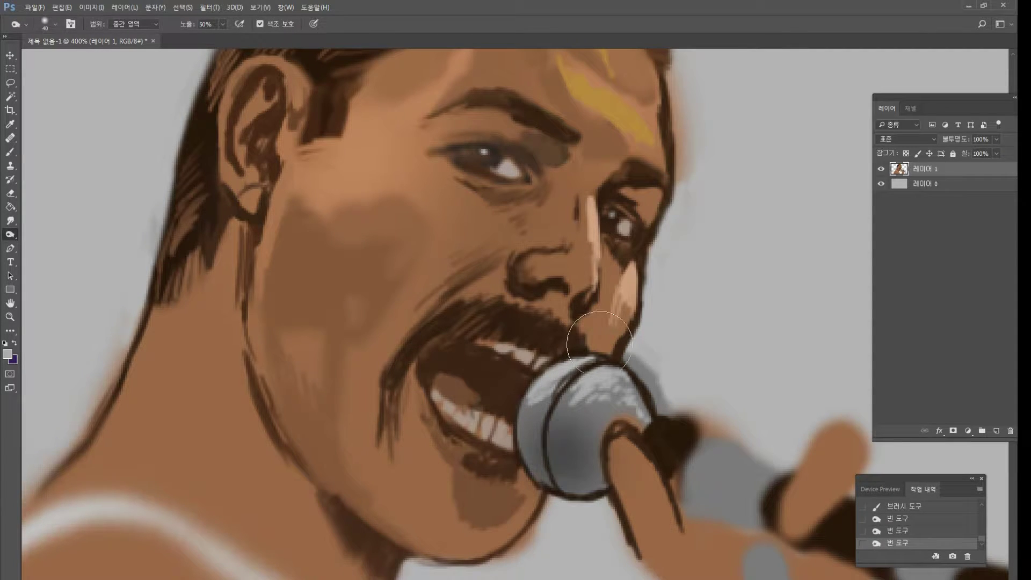
left_click(596, 339)
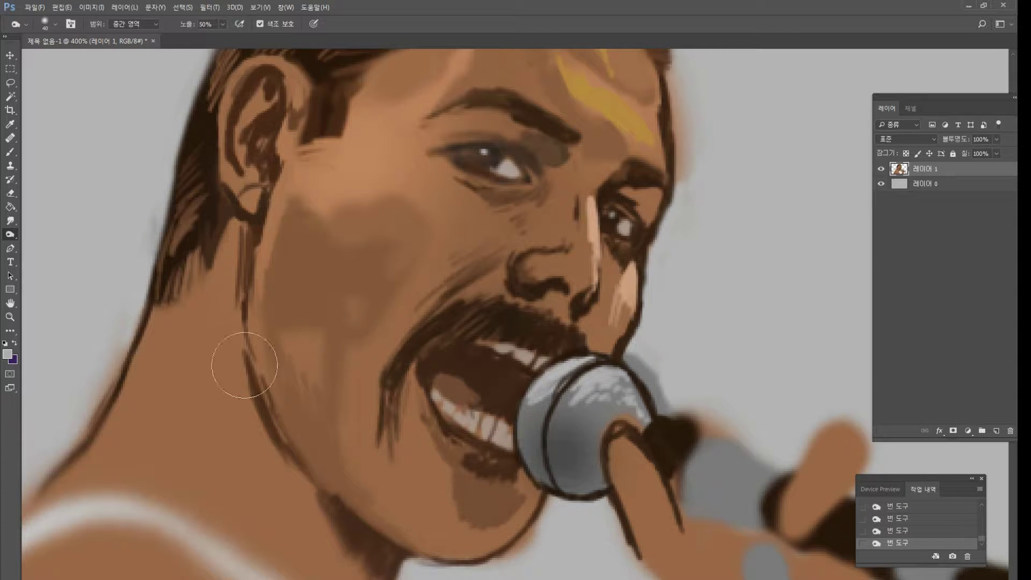
Refine the near eye's upper eyelid with brush strokes in skin tone and a thin dark brown crease.
double_click(10, 317)
left_click(662, 423)
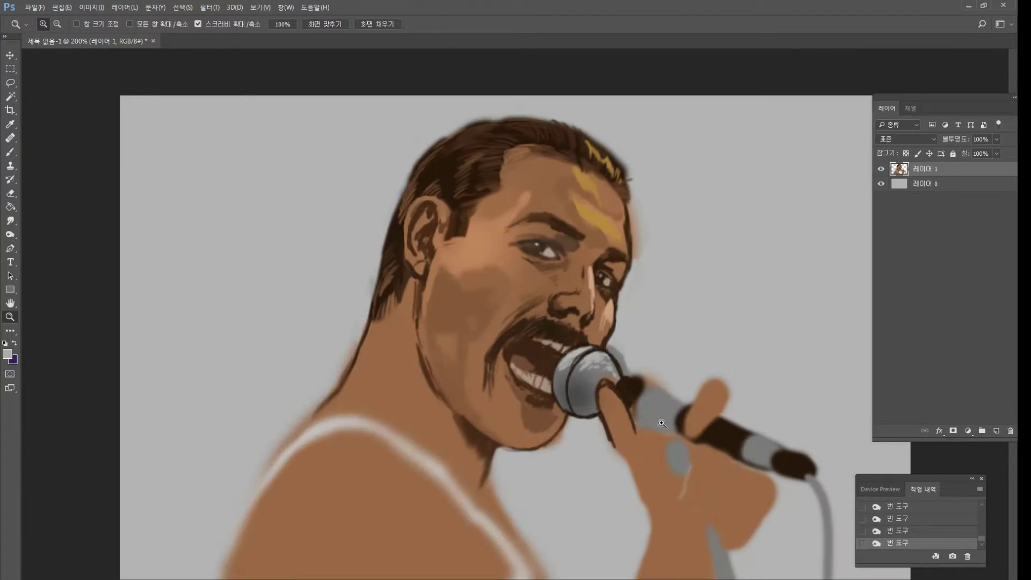
left_click(662, 423)
left_click(568, 148)
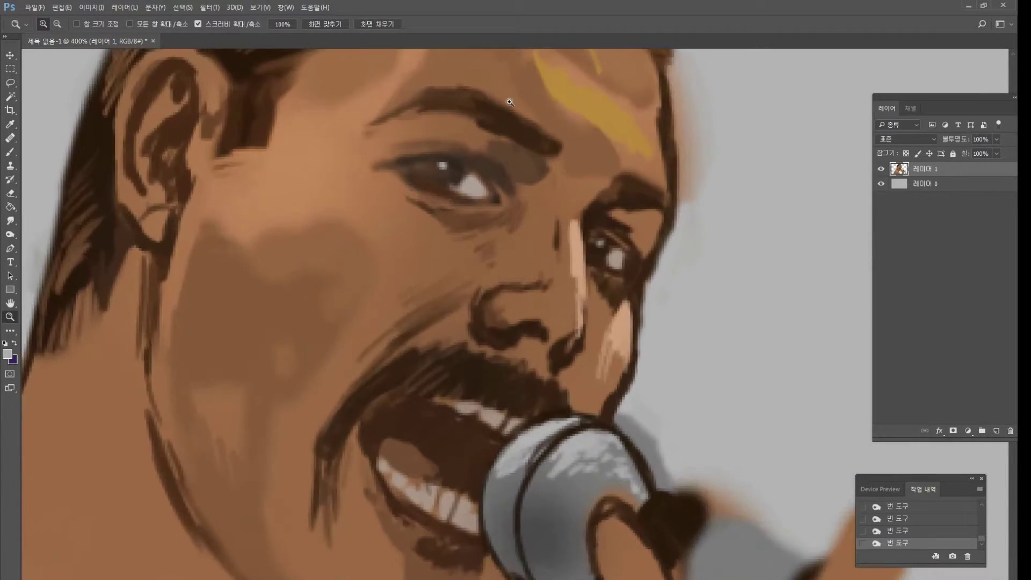
left_click(397, 71)
left_click(10, 152)
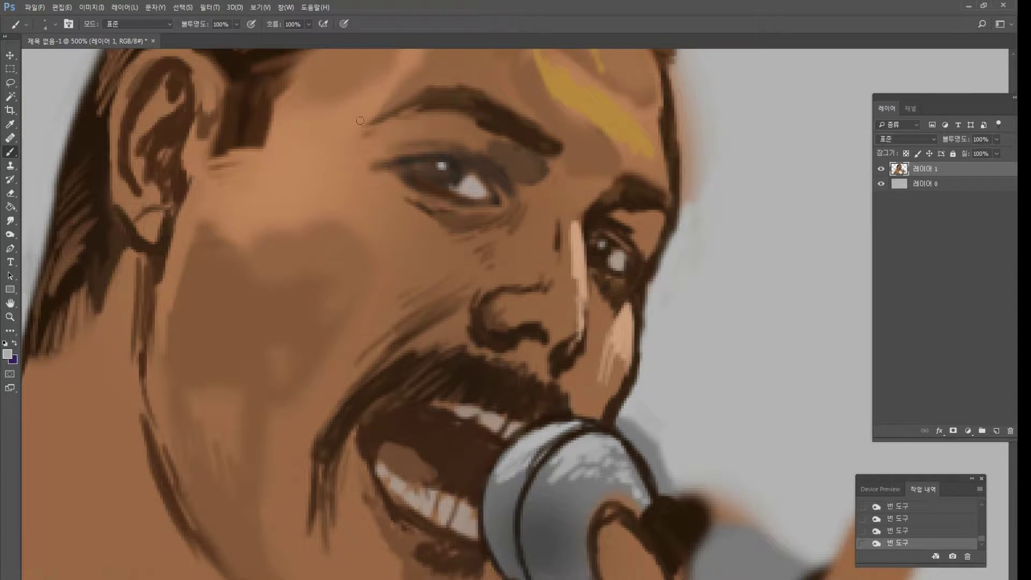
left_click(433, 153, "alt")
left_click_drag(456, 179, 442, 178)
left_click_drag(432, 171, 393, 167)
left_click(425, 143, "alt")
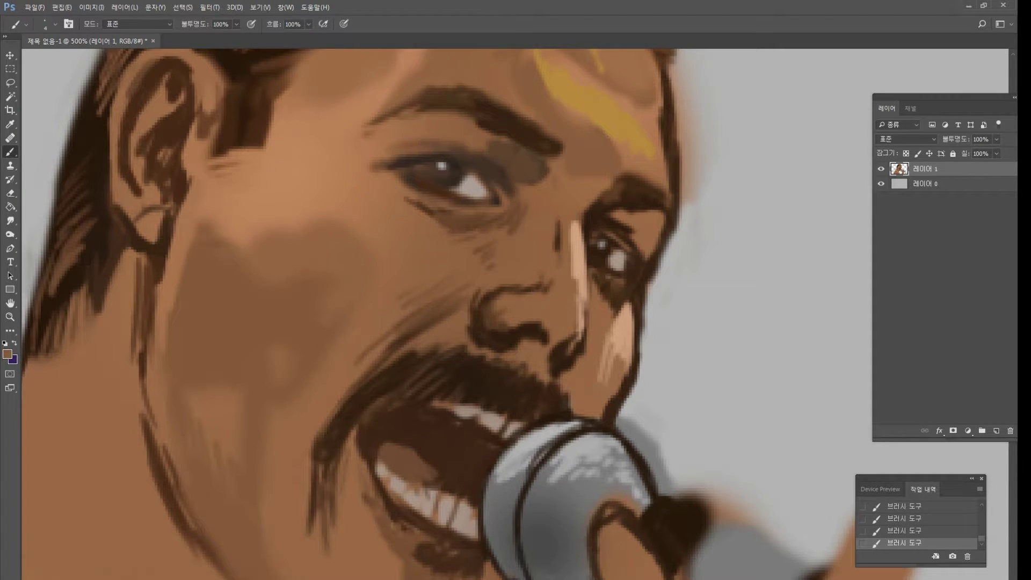
left_click_drag(382, 159, 454, 150)
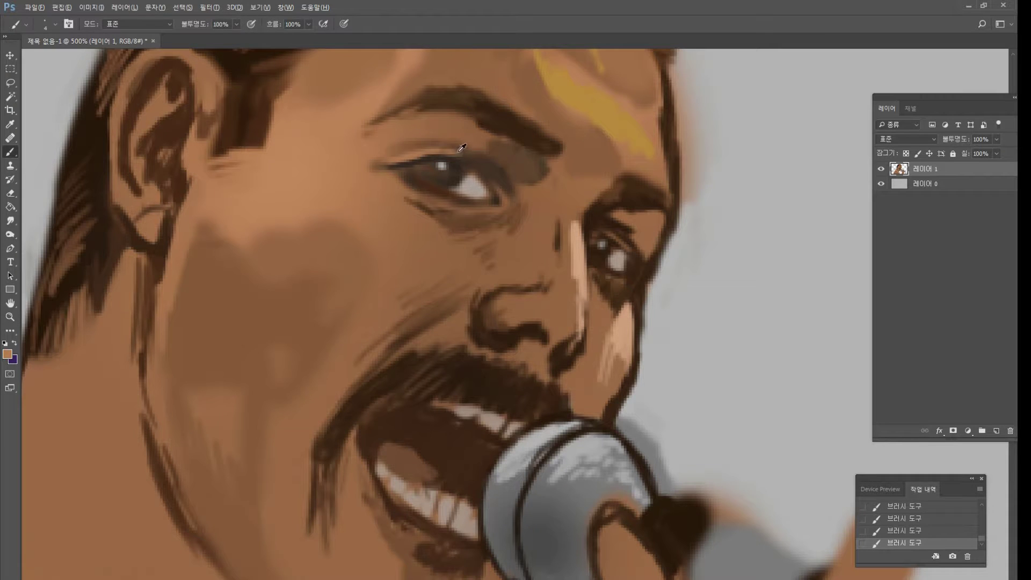
left_click(437, 164, "alt")
left_click_drag(379, 162, 444, 149)
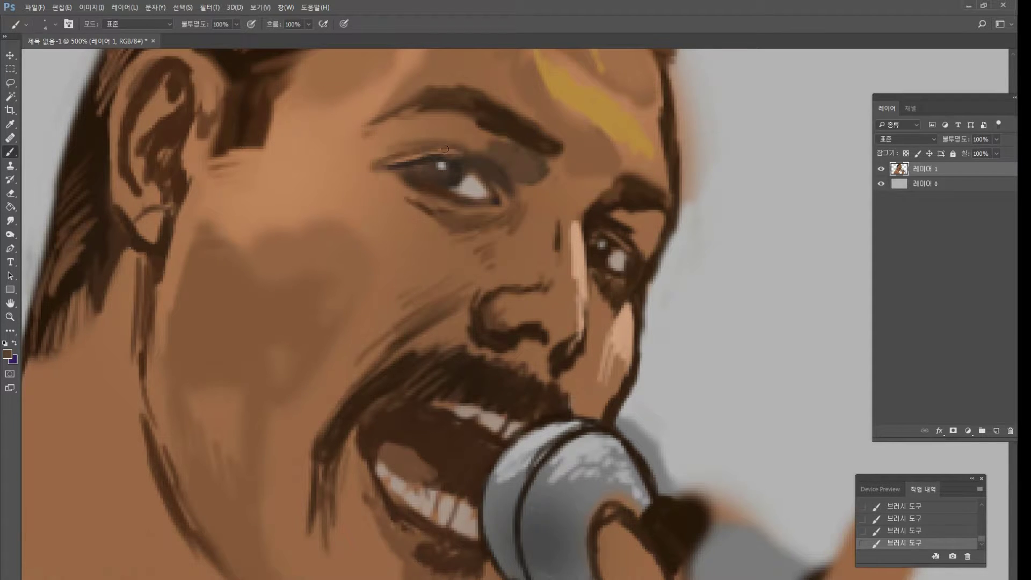
Add fine brown hair strokes along the outer end and arch of the near eyebrow.
left_click(446, 110, "alt")
left_click_drag(430, 103, 381, 120)
left_click(476, 97, "alt")
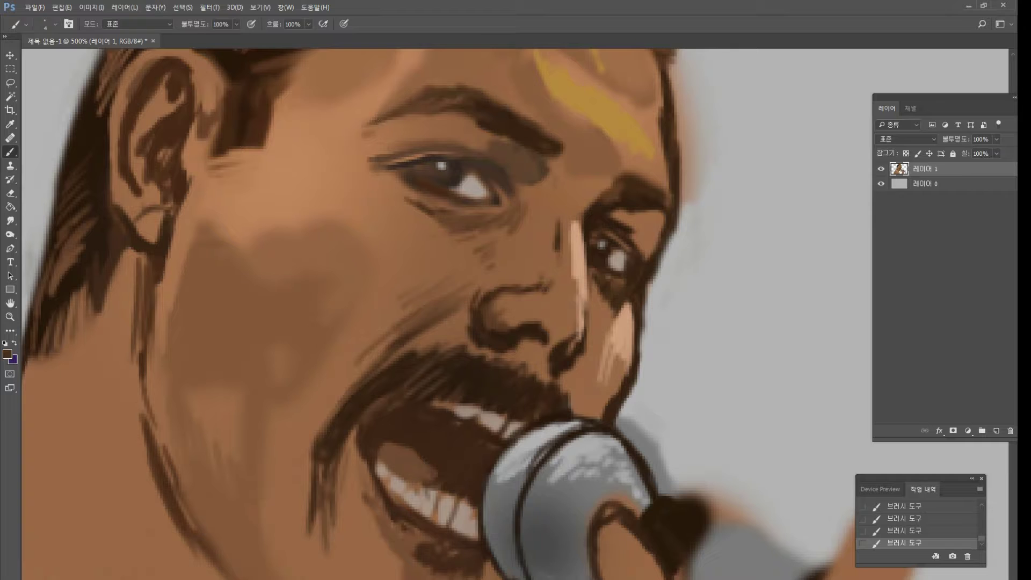
left_click_drag(456, 86, 499, 107)
Darken the far eye's upper lid and touch up the near eye's upper eyelid with skin tone.
left_click_drag(608, 234, 617, 244)
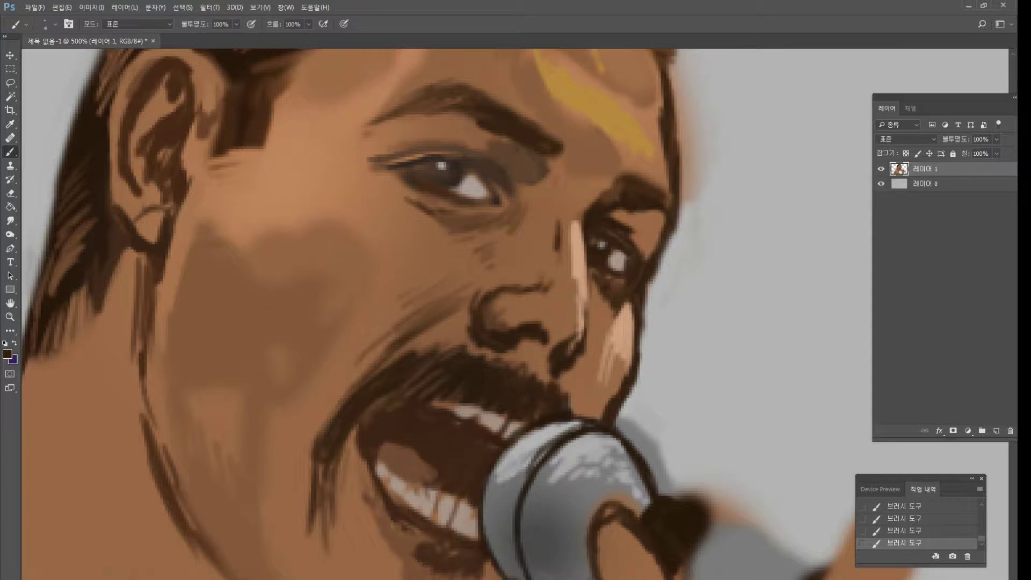
left_click(639, 235, "alt")
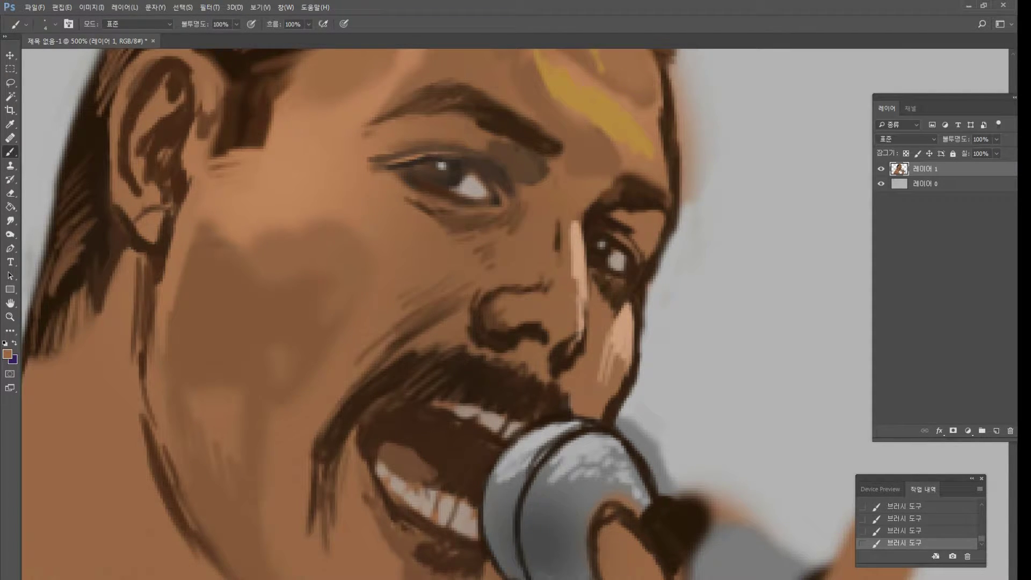
left_click_drag(422, 154, 479, 164)
left_click(459, 168, "alt")
Reshape the near eyebrow's arch with skin and brown tones and extend its inner end toward the nose bridge in dark brown.
left_click(480, 123, "alt")
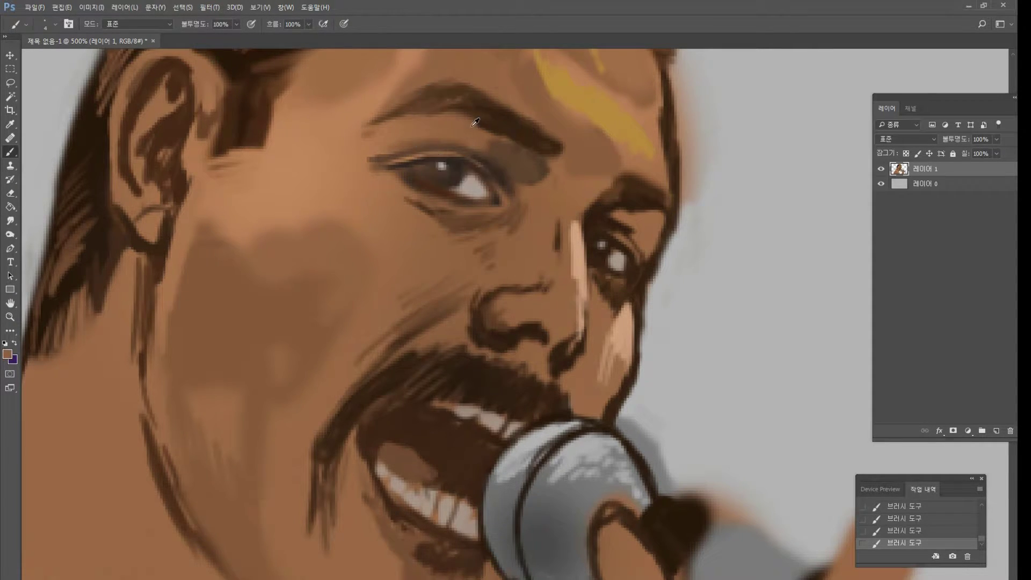
mouse_move(442, 88)
left_mouse_down()
mouse_move(486, 98)
mouse_move(421, 109)
left_mouse_up()
left_click(514, 105, "alt")
left_click(494, 111, "alt")
left_click_drag(467, 112, 446, 100)
left_click(472, 75, "alt")
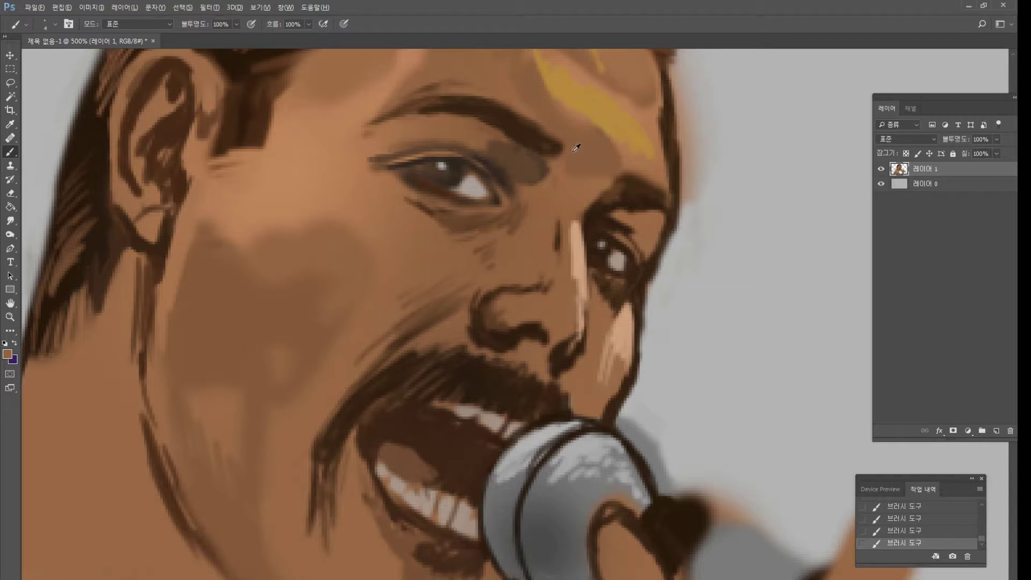
left_click(555, 148, "alt")
left_click_drag(543, 150, 572, 159)
left_click_drag(545, 152, 581, 157)
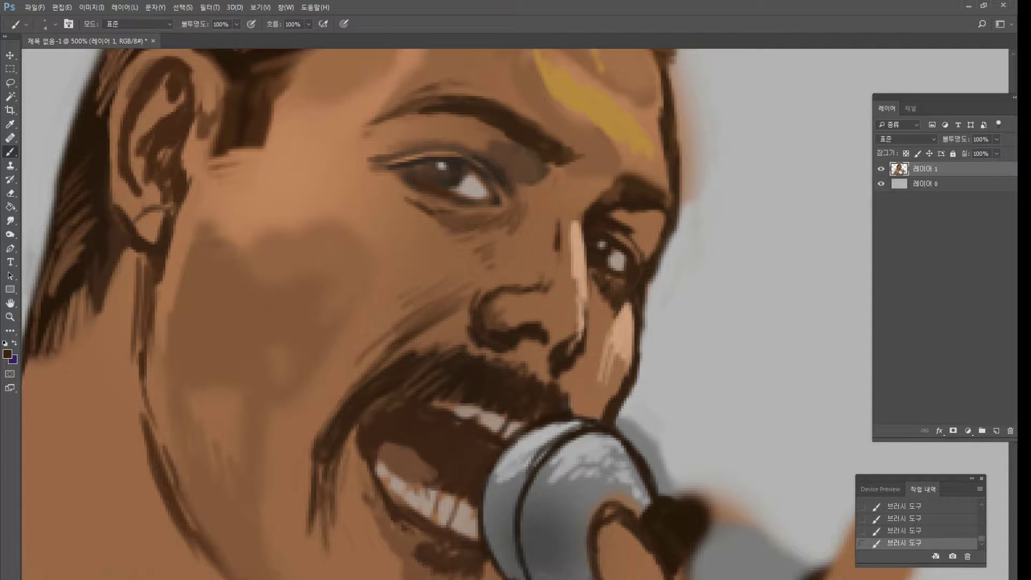
Deepen the inner corner of the near eye with near-black strokes.
double_click(10, 317)
left_click(525, 377)
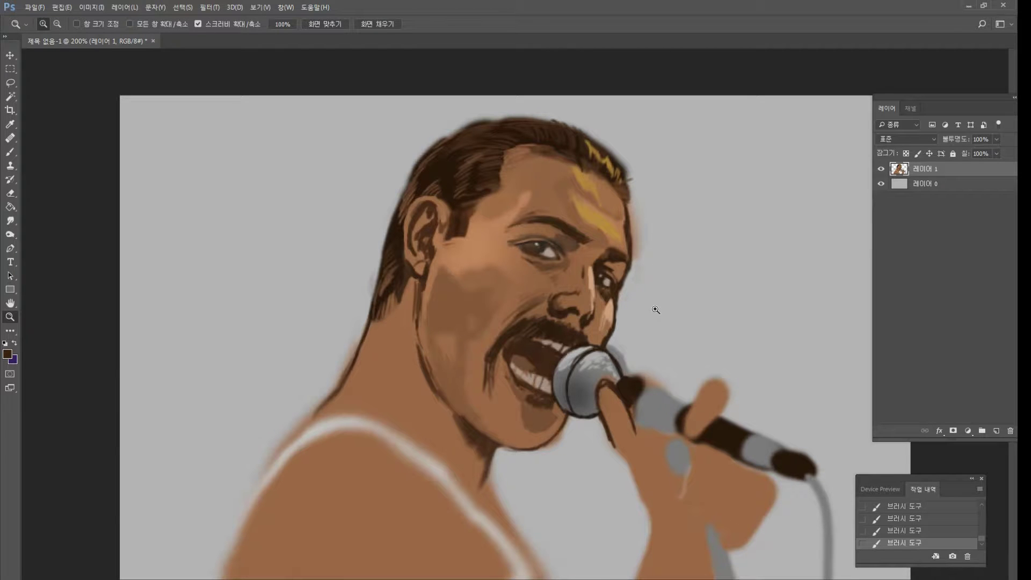
left_click(612, 327)
left_click(596, 228)
left_click(551, 234)
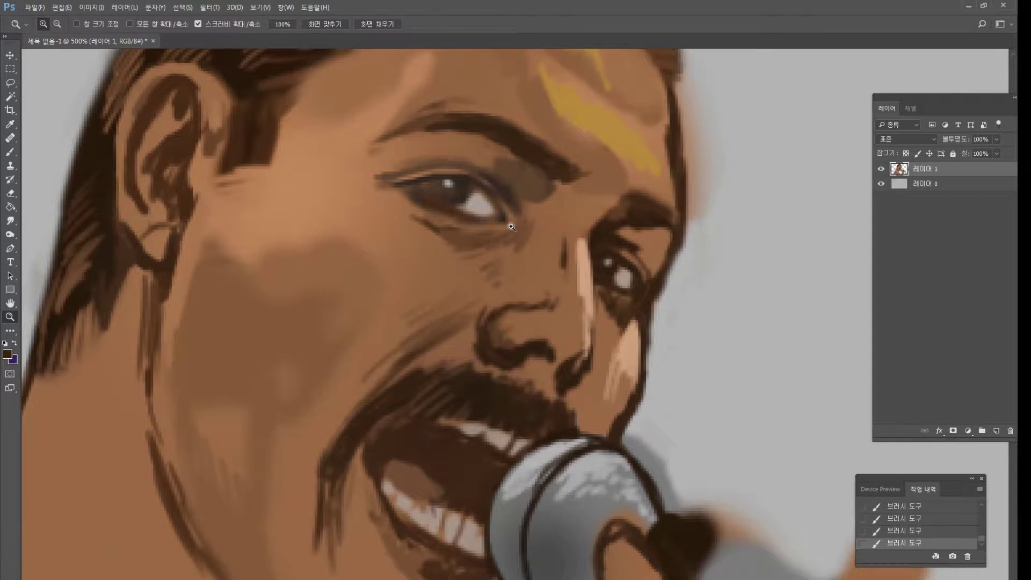
left_click(106, 185, "alt")
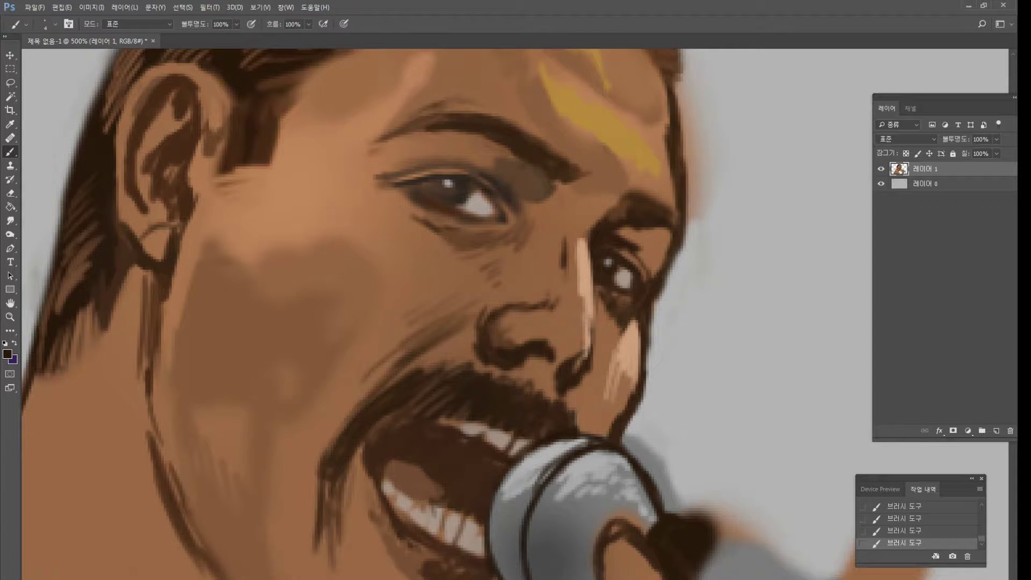
mouse_move(491, 197)
left_mouse_down()
mouse_move(503, 227)
mouse_move(474, 185)
left_mouse_up()
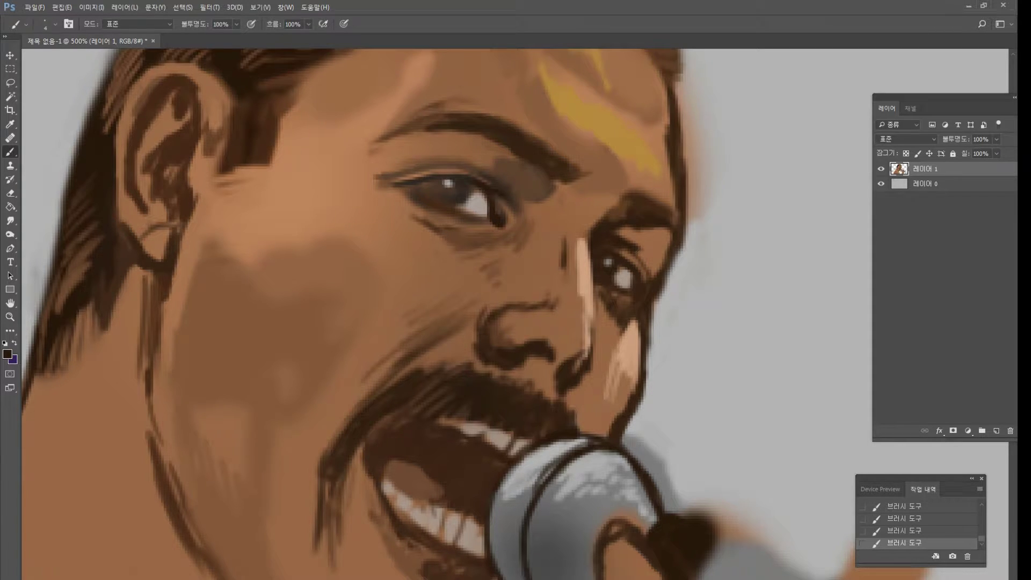
Extend the near eye's lid crease and outer corner with brown strokes and blend the skin below the eyebrow.
left_click(457, 170, "alt")
left_click(463, 179, "alt")
mouse_move(453, 166)
left_mouse_down()
mouse_move(376, 177)
mouse_move(369, 196)
mouse_move(420, 214)
mouse_move(356, 182)
mouse_move(356, 169)
left_mouse_up()
left_click(402, 184, "alt")
left_click(386, 191, "alt")
left_click(391, 187, "alt")
left_click(401, 197, "alt")
left_click(369, 163, "alt")
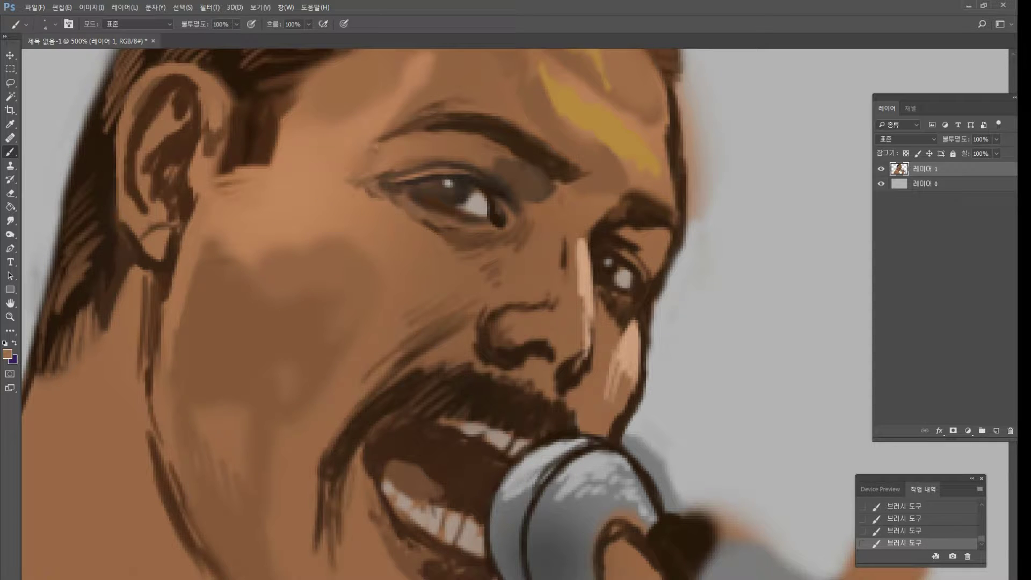
left_click_drag(395, 133, 418, 140)
Refine the ear's inner folds in dark brown and clean up its rear rim with skin tone.
left_click(195, 157, "alt")
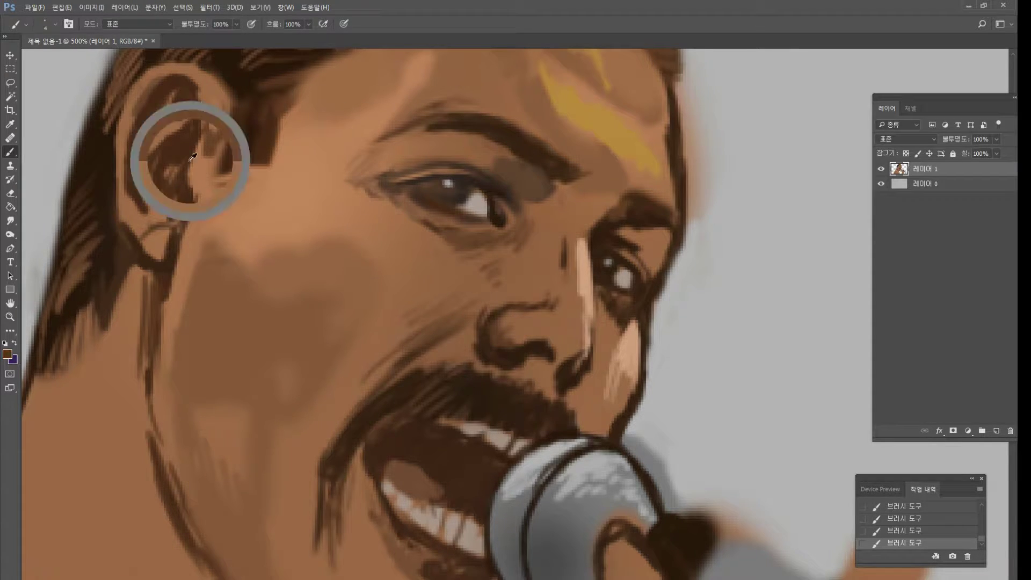
left_click_drag(189, 164, 191, 186)
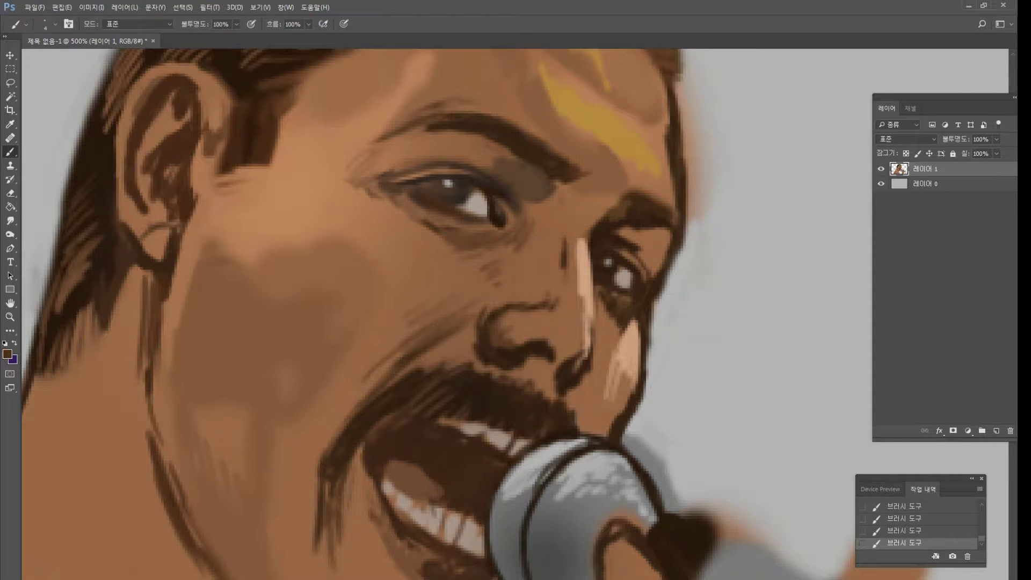
left_click(170, 208, "alt")
left_click_drag(140, 200, 129, 204)
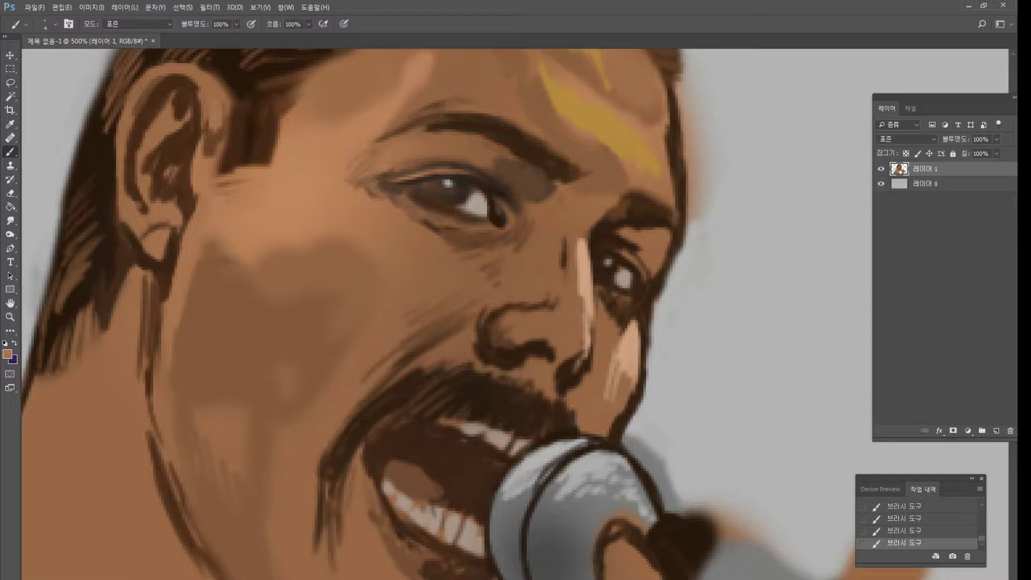
left_click_drag(120, 132, 116, 221)
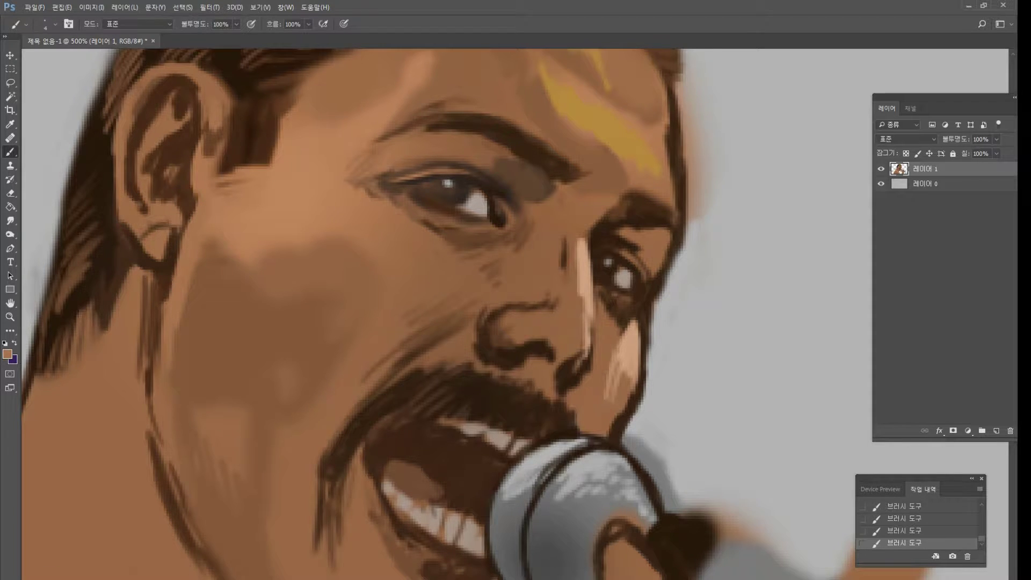
Paint a pale peach highlight from the near cheekbone beside the ear up across the temple to the forehead.
left_click(626, 342, "alt")
mouse_move(218, 195)
left_mouse_down()
mouse_move(200, 233)
mouse_move(241, 191)
mouse_move(212, 223)
mouse_move(221, 197)
mouse_move(212, 221)
mouse_move(257, 185)
mouse_move(224, 160)
mouse_move(230, 197)
mouse_move(282, 166)
mouse_move(248, 210)
mouse_move(257, 213)
mouse_move(305, 167)
mouse_move(319, 178)
mouse_move(361, 119)
mouse_move(352, 131)
mouse_move(344, 124)
mouse_move(383, 89)
mouse_move(420, 78)
left_mouse_up()
left_click(225, 160, "alt")
left_click(240, 188, "alt")
left_click_drag(314, 163, 357, 102)
left_click_drag(322, 134, 343, 106)
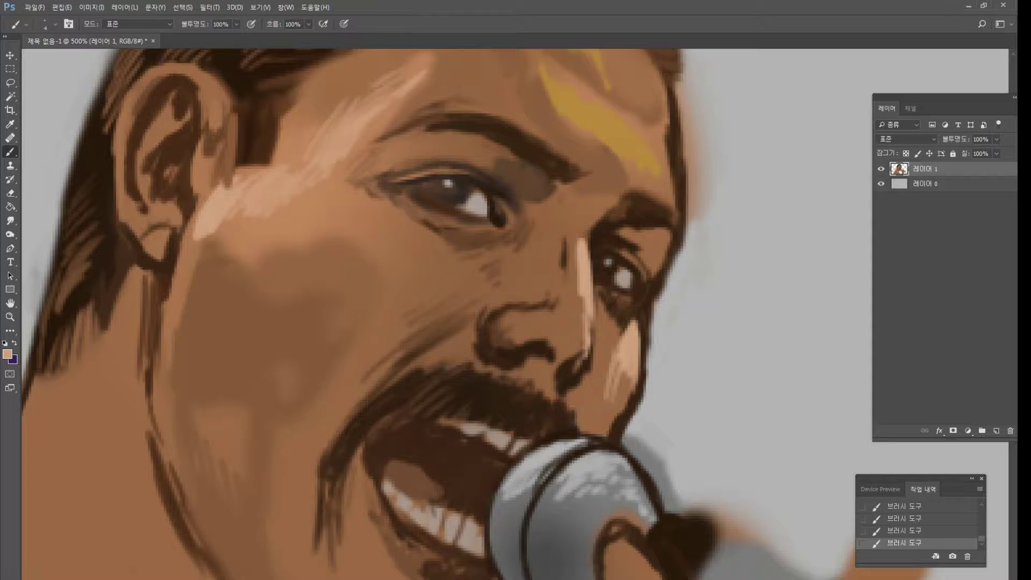
Edge the jaw beside the earlobe with a peach highlight and darken the gap behind it in brown.
mouse_move(190, 270)
left_mouse_down()
mouse_move(198, 241)
mouse_move(180, 287)
left_mouse_up()
mouse_move(188, 239)
left_mouse_down()
mouse_move(177, 299)
mouse_move(178, 276)
left_mouse_up()
left_click(179, 238, "alt")
left_click_drag(183, 232, 176, 274)
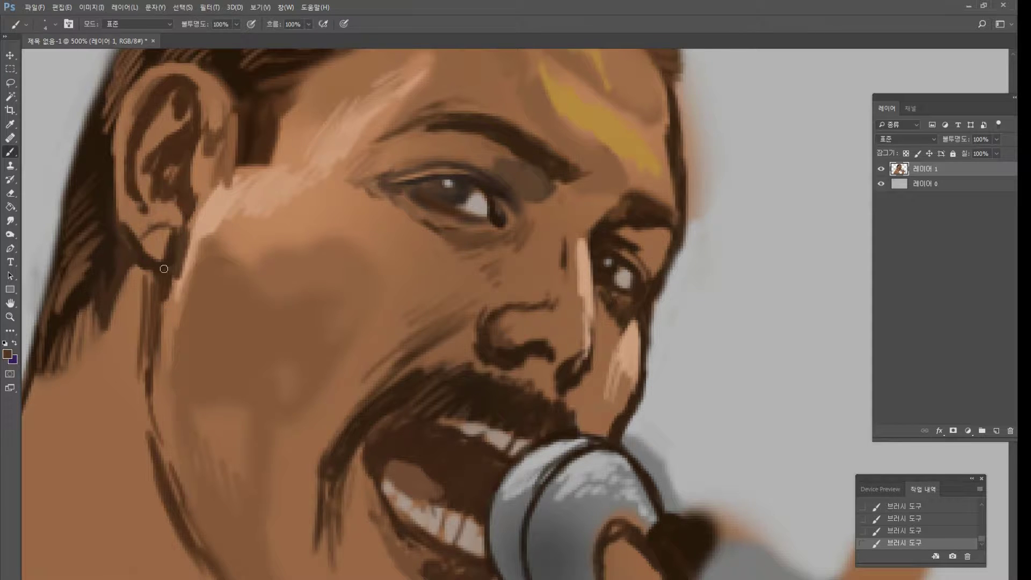
left_click(163, 235, "alt")
mouse_move(172, 231)
left_mouse_down()
mouse_move(161, 264)
mouse_move(178, 231)
mouse_move(171, 326)
left_mouse_up()
Continue the peach highlight down the rear edge of the jaw below the ear.
left_click(216, 215, "alt")
left_click(193, 251, "alt")
left_click_drag(185, 264, 181, 280)
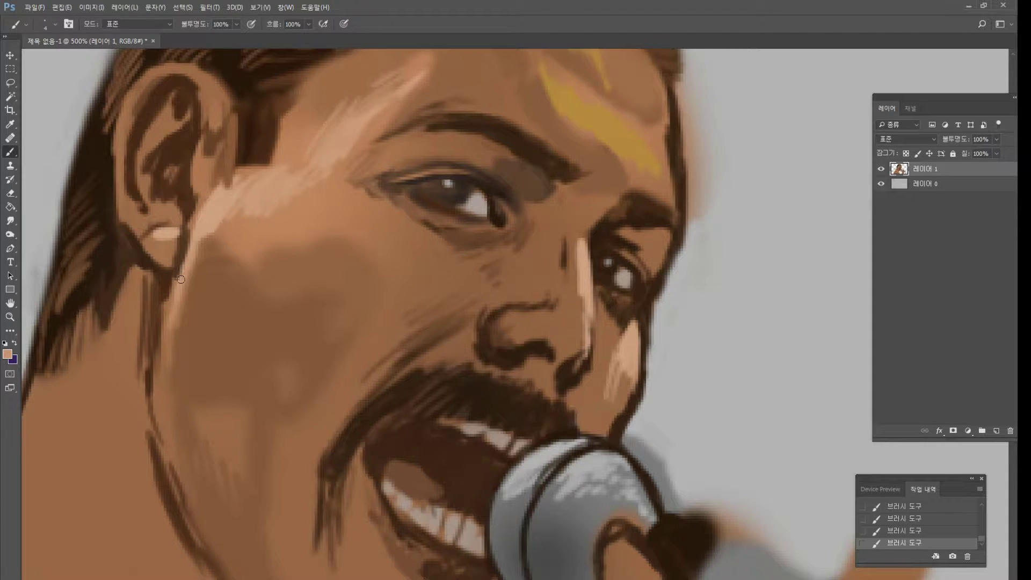
left_click_drag(169, 329, 153, 378)
left_click_drag(169, 305, 153, 392)
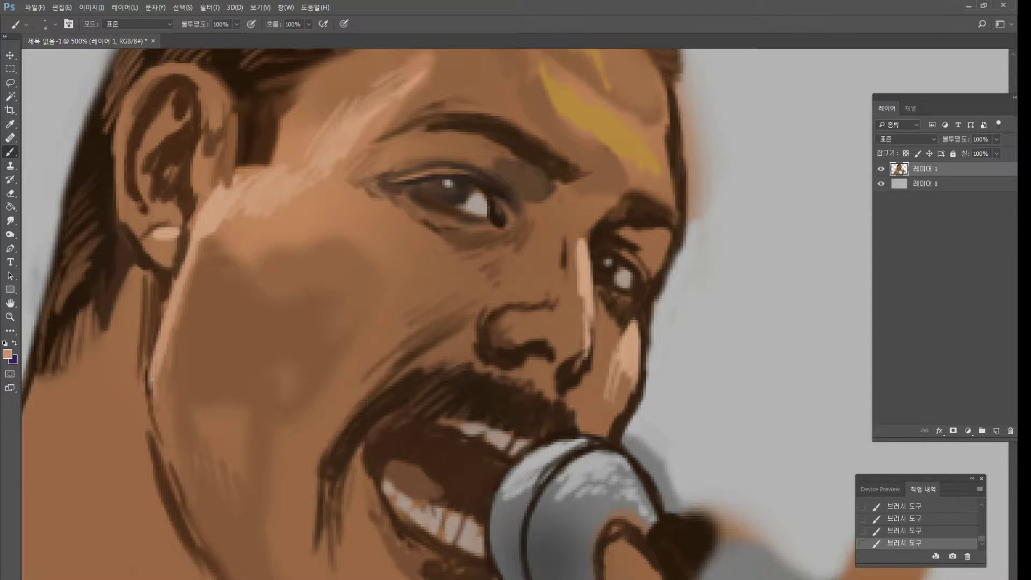
Redraw the lower jawline in dark brown and thin its neck side with skin tone.
left_click(142, 396, "alt")
left_click(179, 510, "alt")
left_click_drag(144, 404, 194, 525)
left_click_drag(175, 482, 210, 556)
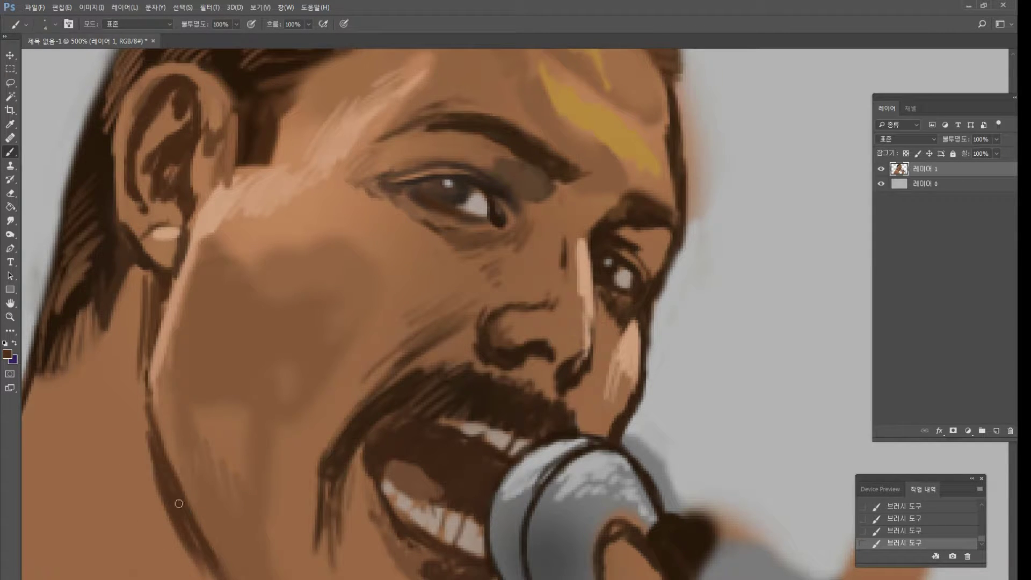
left_click_drag(179, 503, 225, 578)
left_click(112, 385, "alt")
left_click_drag(158, 484, 185, 545)
left_click_drag(148, 421, 194, 553)
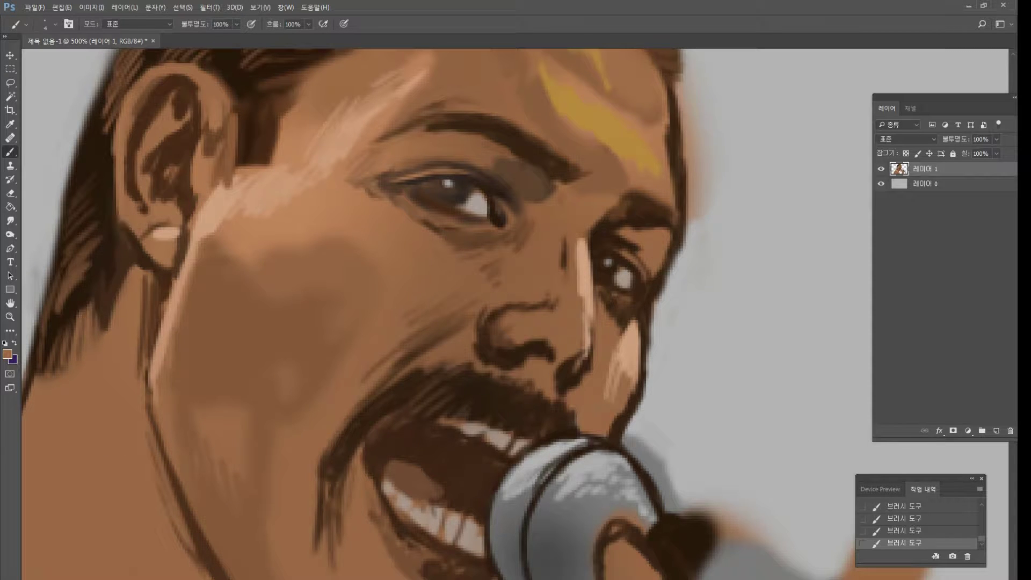
Paint streaky peach highlights down the neck below the ear and hairline.
left_click(160, 337, "alt")
left_click_drag(137, 260, 112, 336)
left_click_drag(117, 290, 91, 430)
left_click_drag(99, 341, 85, 413)
left_click_drag(89, 360, 69, 429)
left_click_drag(85, 347, 58, 451)
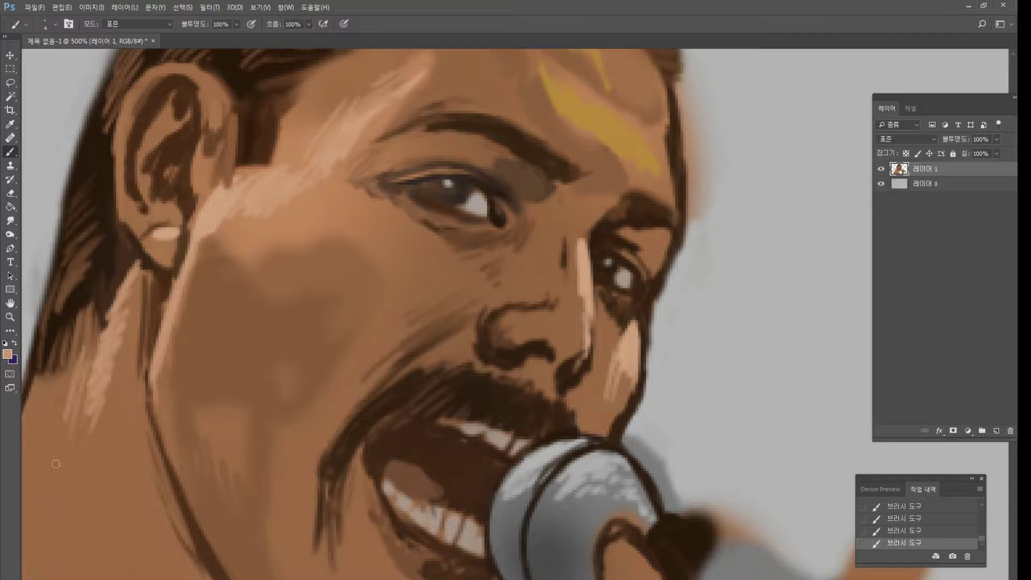
Retouch the inner corner of the larger eye and the skin below it with sampled skin and brown tones.
double_click(10, 317)
left_click(394, 421)
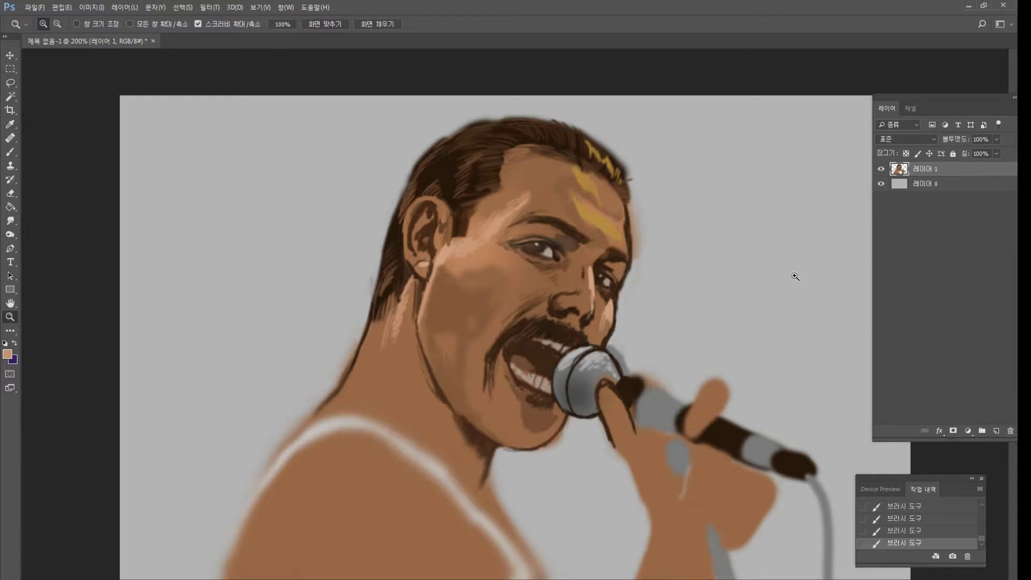
left_click(650, 230)
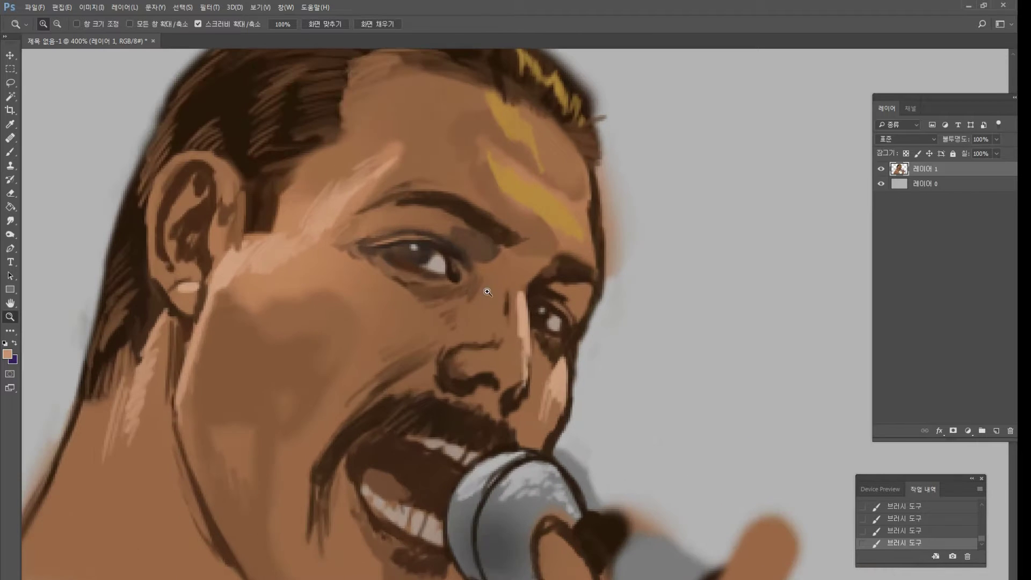
left_click(10, 152)
left_click(465, 285, "alt")
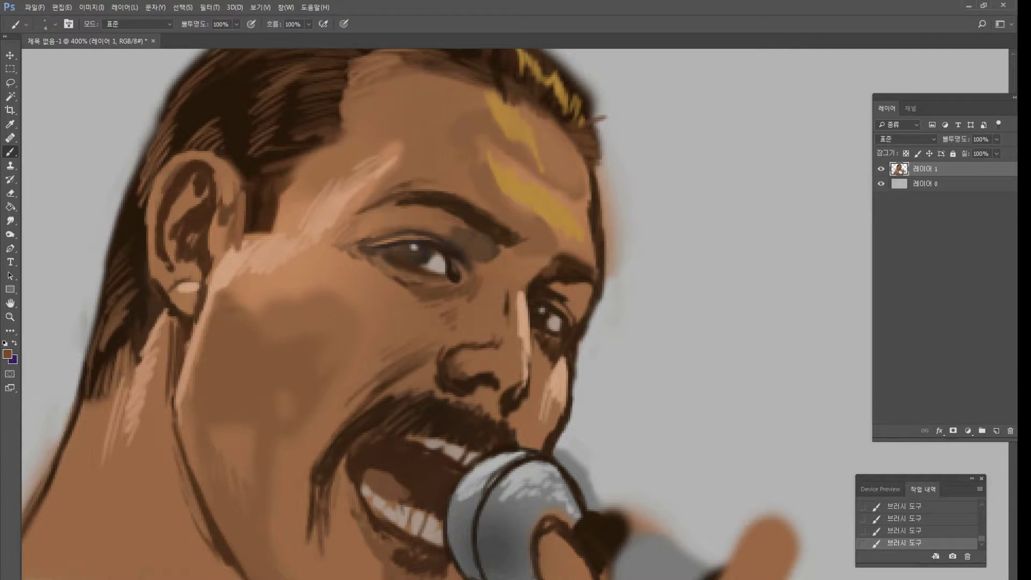
left_click(447, 289, "alt")
left_click_drag(464, 278, 460, 270)
left_click(466, 265, "alt")
Deepen the shadow between the larger eye and its eyebrow and refine the brow's lower edge in dark brown.
left_click(445, 245, "alt")
left_click(433, 233, "alt")
left_click(458, 222, "alt")
left_click(471, 214, "alt")
left_click_drag(457, 219, 476, 232)
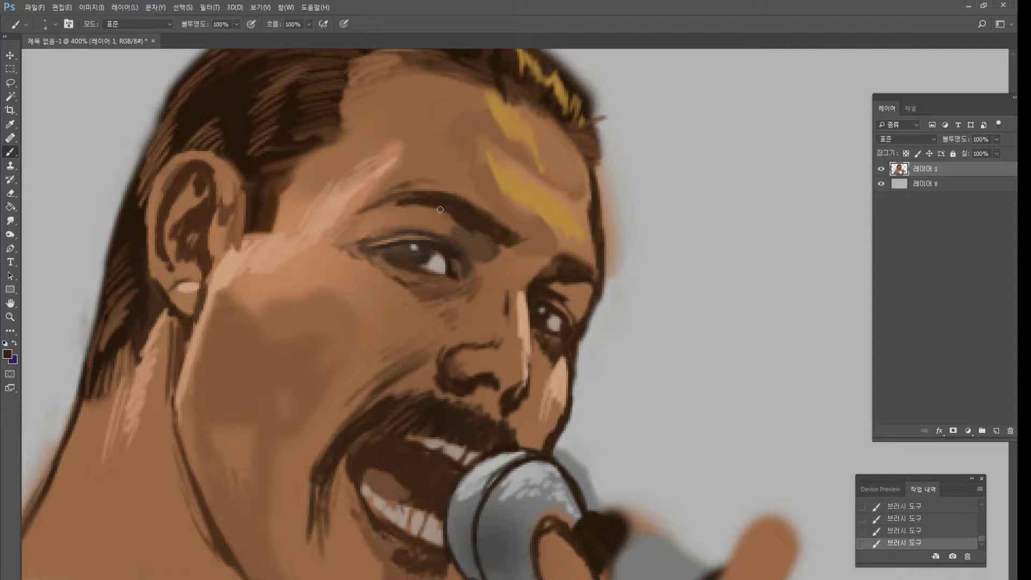
left_click_drag(440, 209, 450, 218)
Lasso both eyebrows with a 6 px feather, shift them slightly, and clear the selection.
key("l")
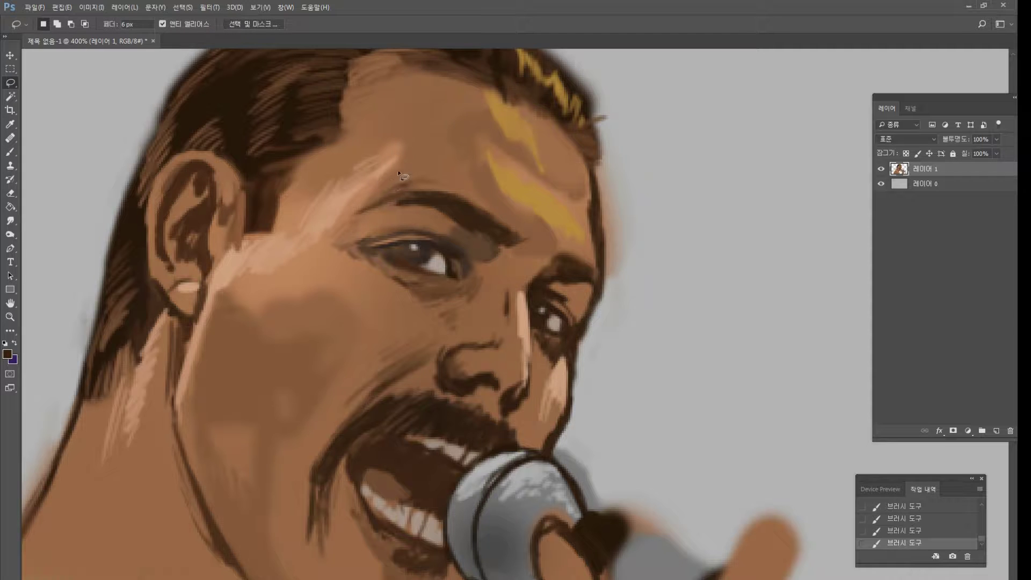
mouse_move(400, 175)
left_mouse_down()
mouse_move(467, 232)
mouse_move(628, 223)
mouse_move(395, 157)
left_mouse_up()
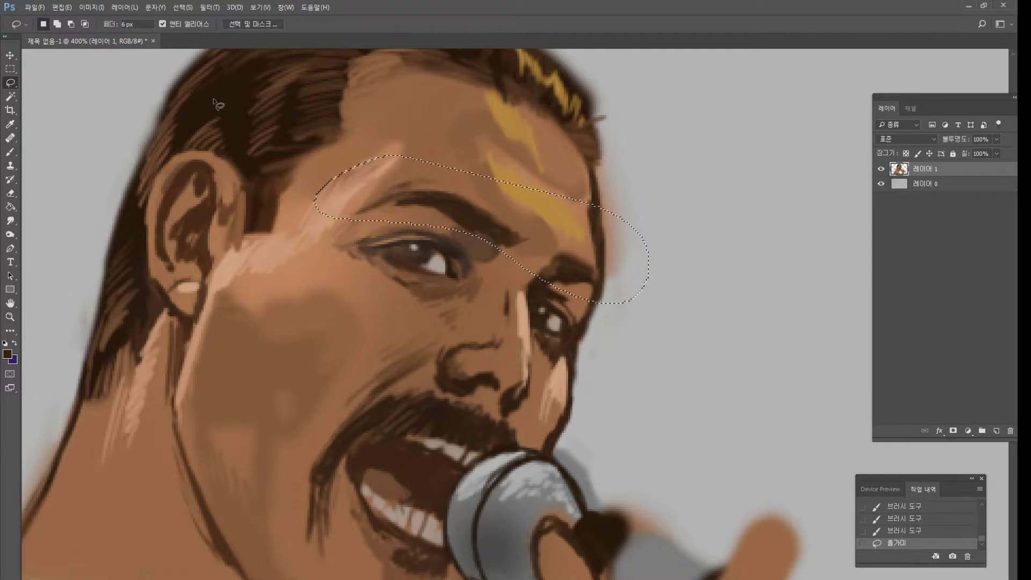
left_click(10, 56)
left_click_drag(563, 277, 560, 267)
key("ctrl+d")
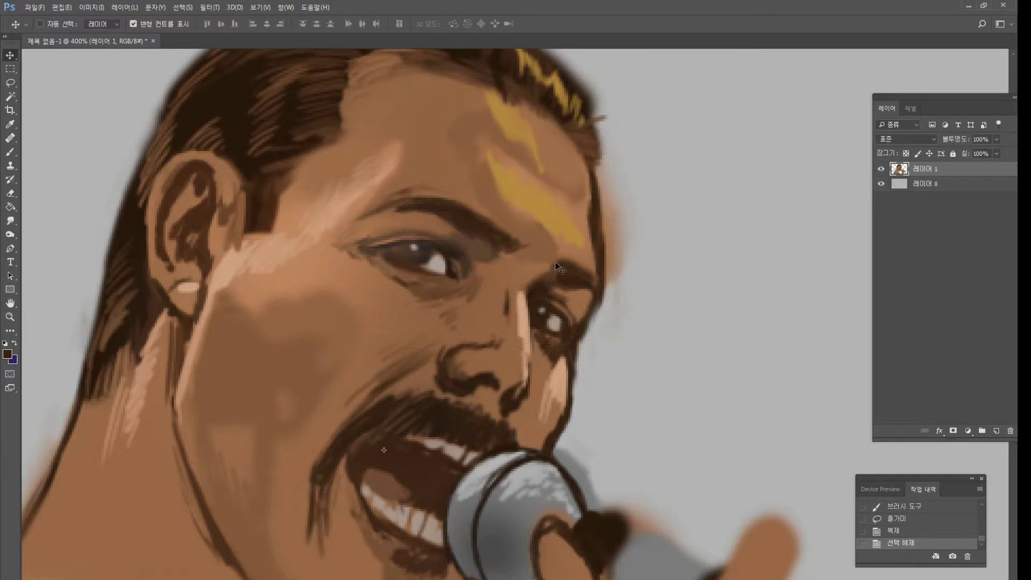
key("ctrl")
Paint a dark brown shadow along the microphone's underside beside the finger touching the mic head.
double_click(10, 317)
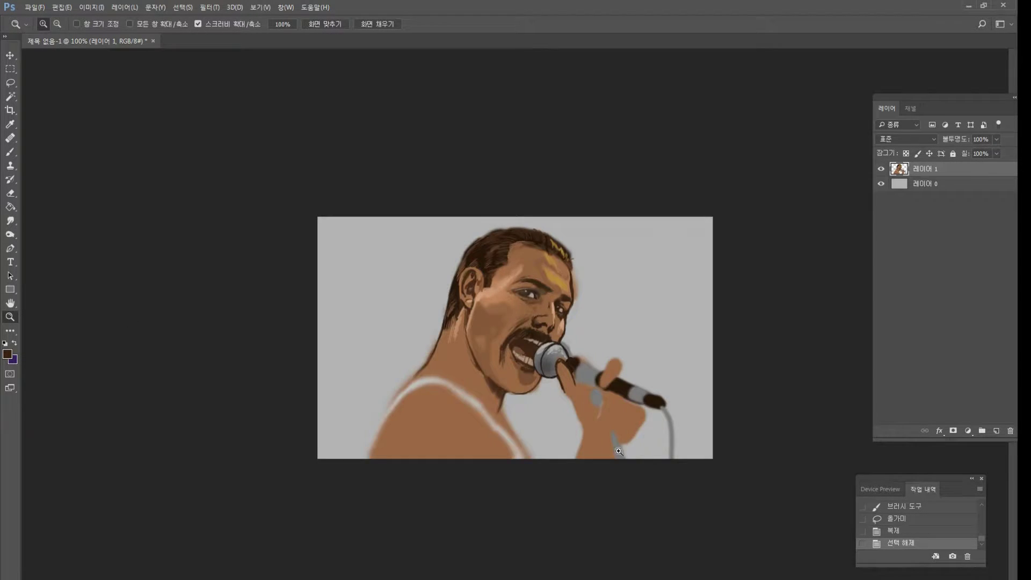
left_click_drag(618, 451, 788, 481)
left_click(812, 519)
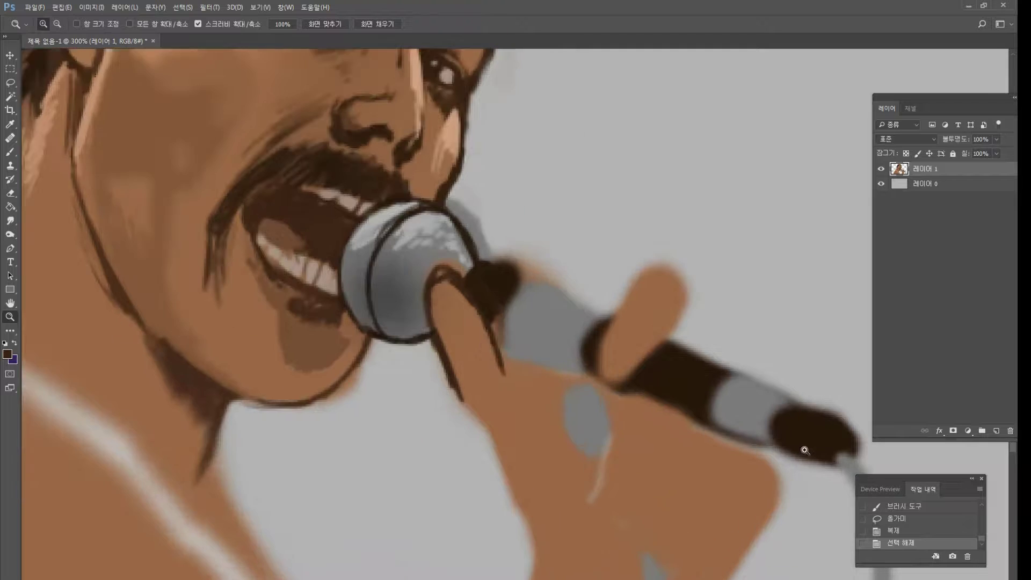
left_click(10, 180)
left_click(10, 152)
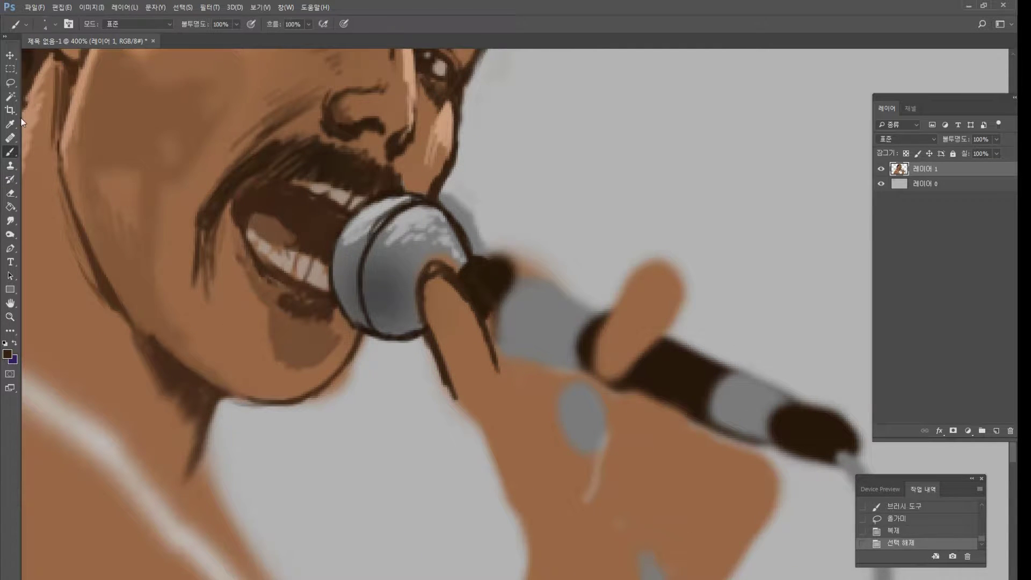
left_click(484, 318, "alt")
mouse_move(487, 321)
left_mouse_down()
mouse_move(534, 379)
mouse_move(513, 369)
mouse_move(534, 381)
left_mouse_up()
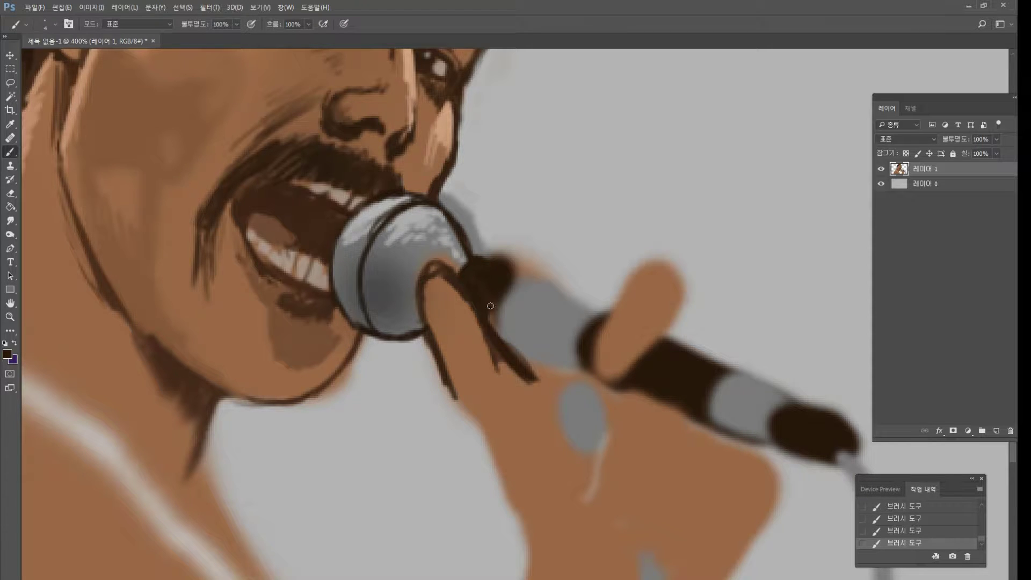
Extend the microphone's grey collar toward the head with sampled grey strokes beside the front finger.
left_click(515, 299, "alt")
left_click_drag(506, 288, 486, 333)
mouse_move(499, 289)
left_mouse_down()
mouse_move(523, 277)
mouse_move(502, 283)
mouse_move(486, 308)
mouse_move(492, 290)
mouse_move(457, 285)
mouse_move(483, 349)
left_mouse_up()
Add a peach highlight from the front finger's tip down its microphone-side edge.
left_click(444, 140, "alt")
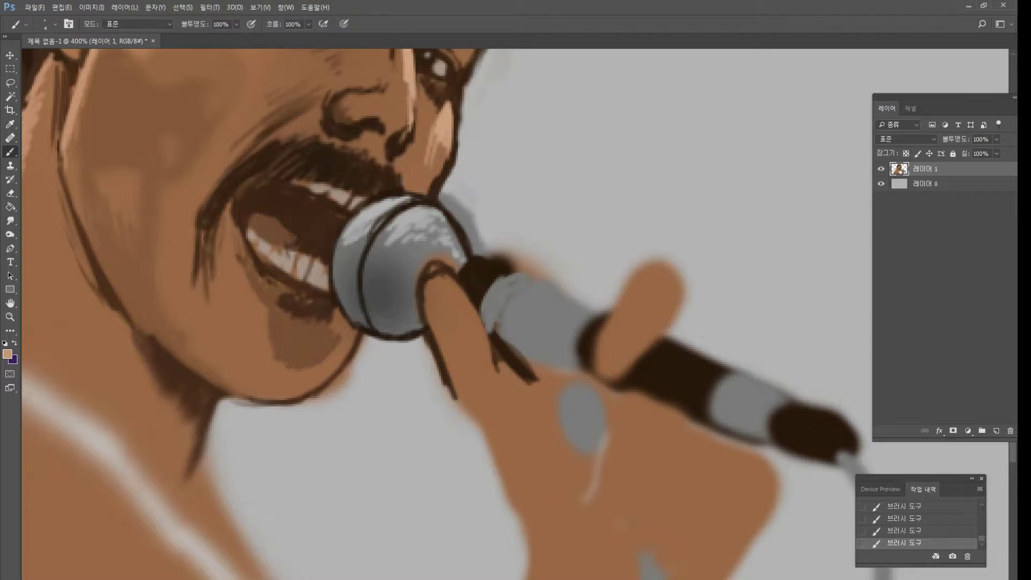
mouse_move(439, 270)
left_mouse_down()
mouse_move(487, 311)
mouse_move(456, 295)
mouse_move(489, 363)
left_mouse_up()
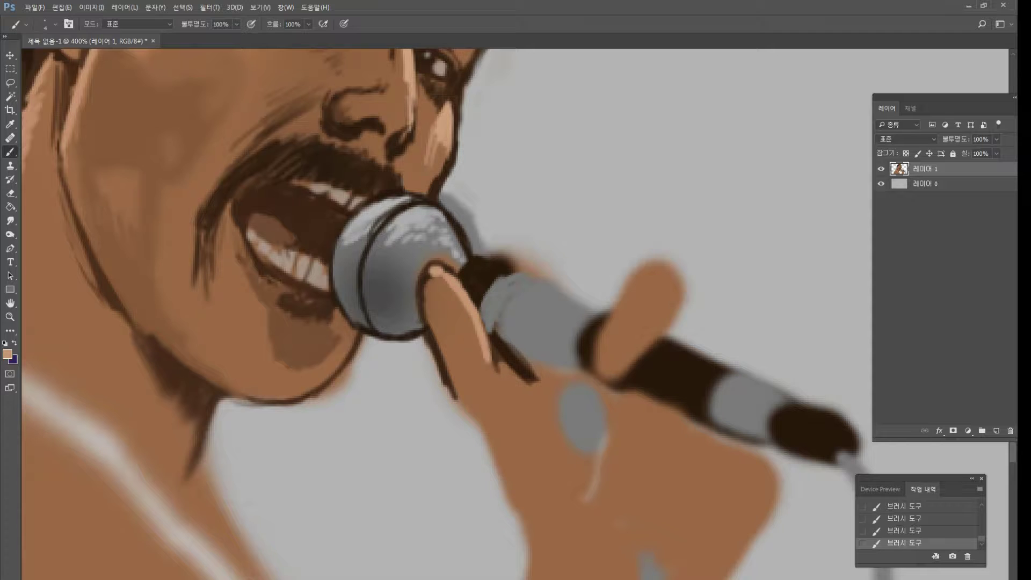
left_click_drag(463, 290, 492, 361)
Outline the grey microphone collar's upper and lower edges and draw its curved seams in dark brown.
left_click(506, 273, "alt")
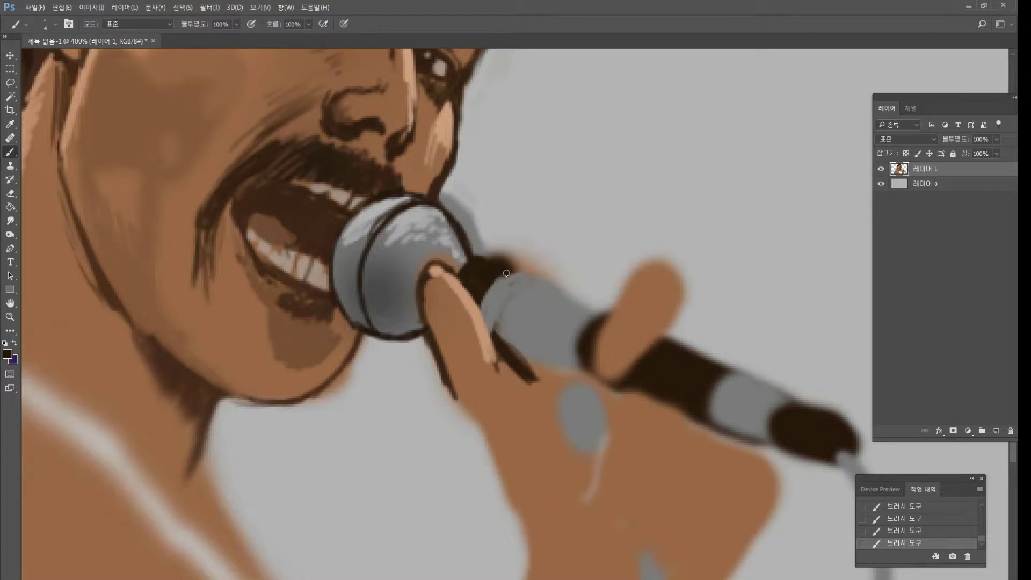
mouse_move(503, 274)
left_mouse_down()
mouse_move(547, 289)
mouse_move(520, 338)
mouse_move(527, 352)
mouse_move(521, 344)
left_mouse_up()
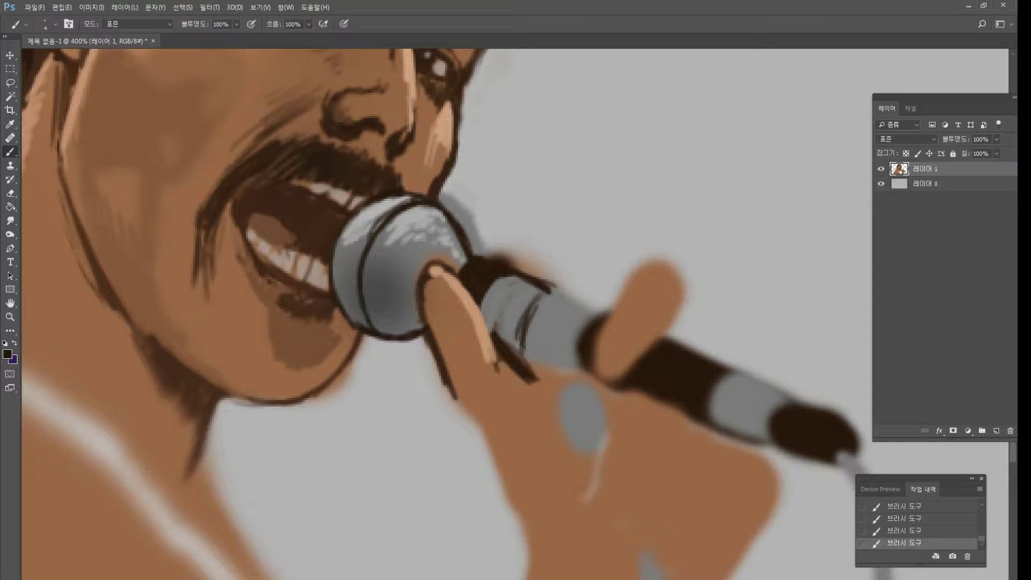
mouse_move(569, 297)
left_mouse_down()
mouse_move(561, 299)
mouse_move(589, 308)
mouse_move(569, 368)
mouse_move(585, 320)
mouse_move(571, 366)
mouse_move(586, 375)
left_mouse_up()
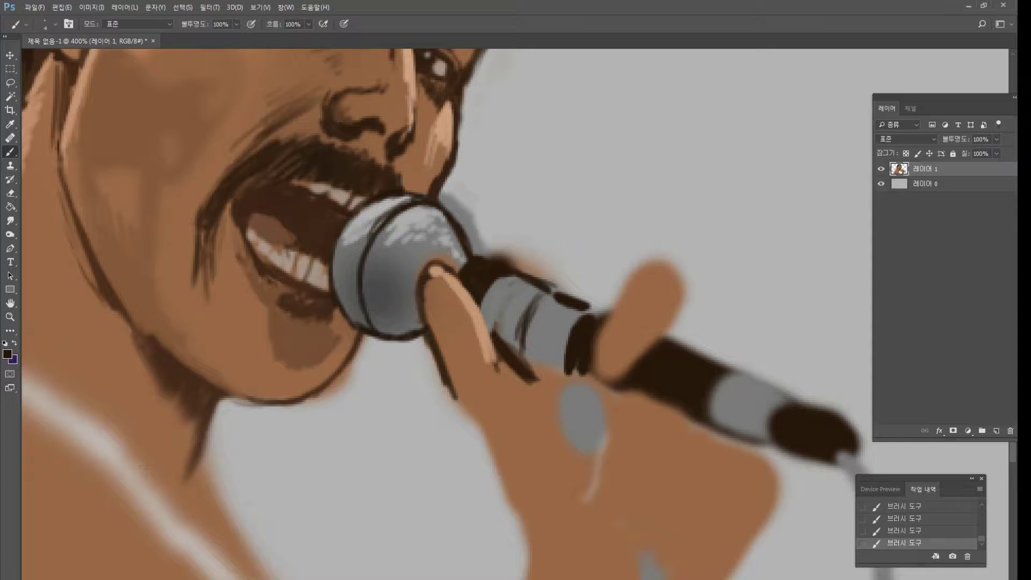
mouse_move(524, 352)
left_mouse_down()
mouse_move(559, 398)
mouse_move(549, 393)
mouse_move(561, 377)
mouse_move(561, 391)
left_mouse_up()
Fill the dark band beside the raised finger and add thin dark details along the collar's upper edge.
left_click(555, 356, "alt")
left_click(596, 329, "alt")
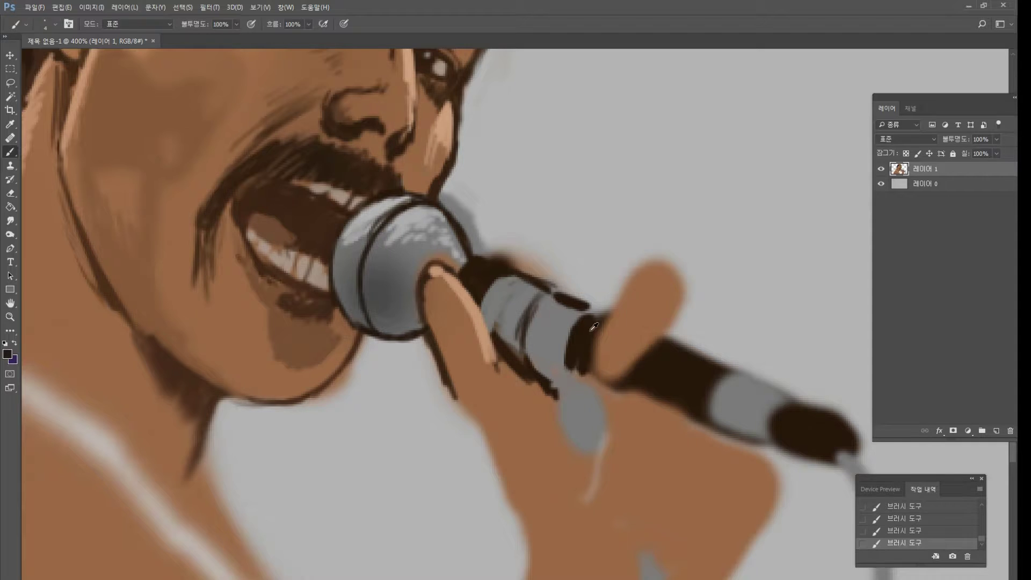
left_click_drag(598, 332, 591, 375)
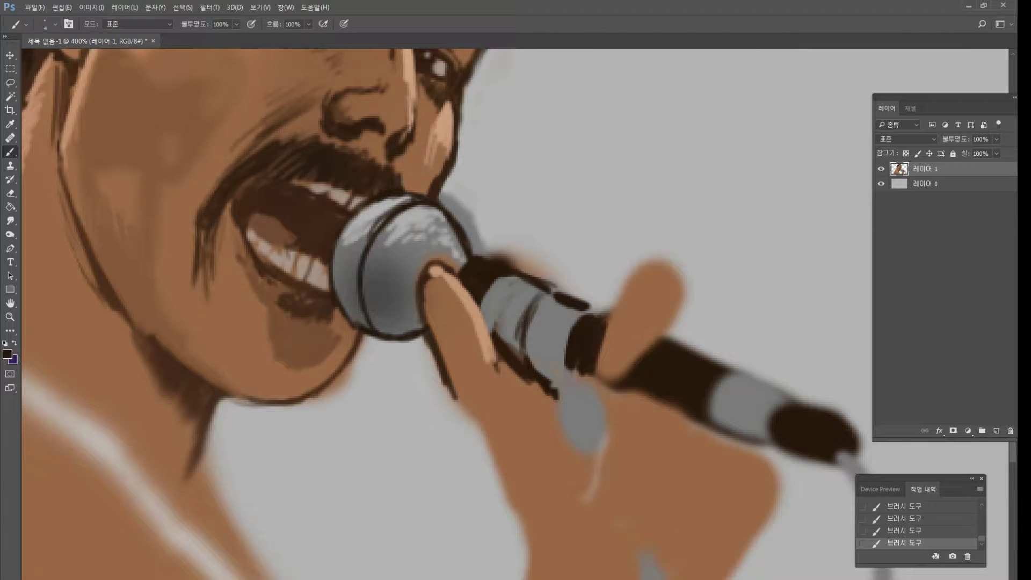
left_click_drag(585, 306, 600, 314)
mouse_move(554, 288)
left_mouse_down()
mouse_move(578, 300)
mouse_move(578, 312)
mouse_move(550, 315)
mouse_move(573, 301)
left_mouse_up()
Paint light grey metallic highlights along both collar sections and up to the raised finger.
left_click(547, 319, "alt")
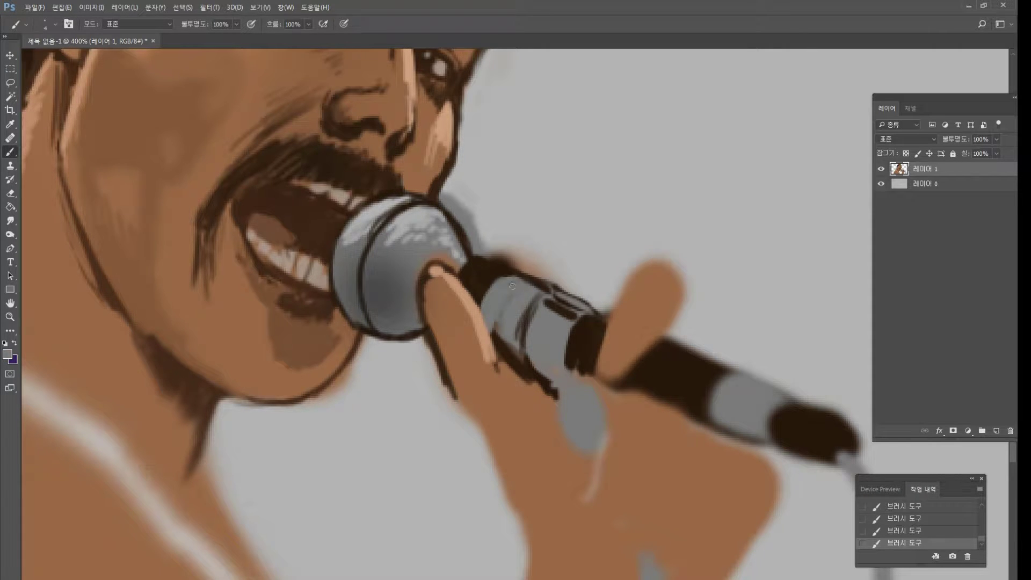
left_click(527, 293, "alt")
mouse_move(515, 280)
left_mouse_down()
mouse_move(508, 275)
mouse_move(534, 285)
left_mouse_up()
left_click(413, 217, "alt")
mouse_move(502, 300)
left_mouse_down()
mouse_move(564, 328)
mouse_move(552, 321)
left_mouse_up()
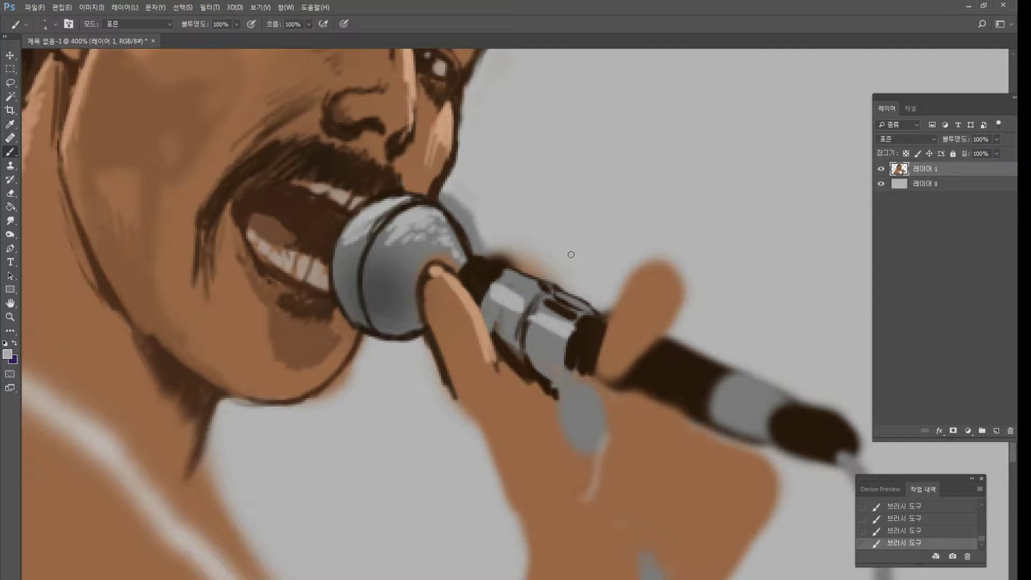
mouse_move(510, 272)
left_mouse_down()
mouse_move(531, 284)
mouse_move(524, 282)
left_mouse_up()
mouse_move(571, 309)
left_mouse_down()
mouse_move(559, 295)
mouse_move(607, 324)
left_mouse_up()
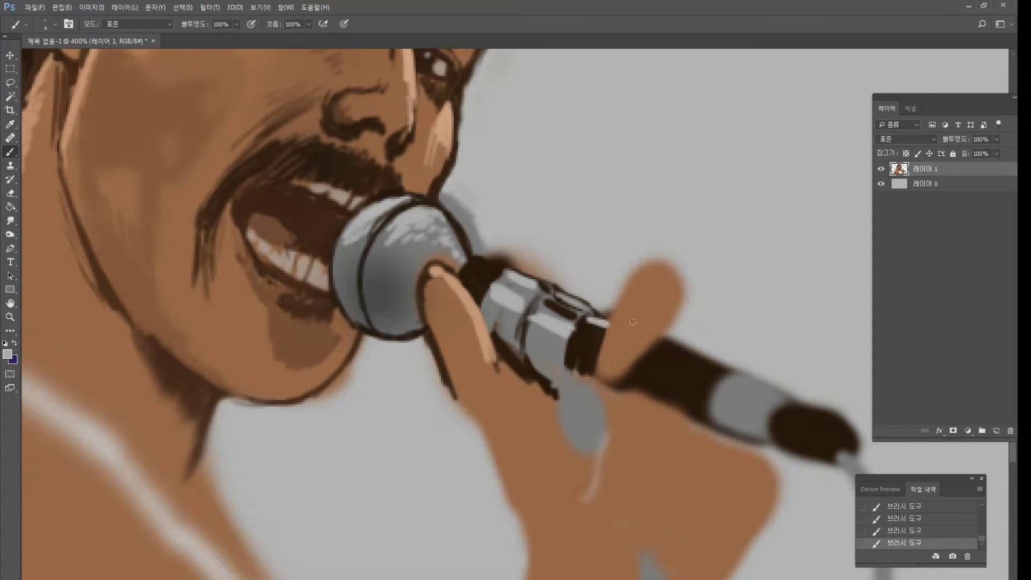
Outline the raised finger in dark brown and clean its edges with sampled skin tone.
left_click(602, 336, "alt")
mouse_move(632, 281)
left_mouse_down()
mouse_move(600, 350)
mouse_move(609, 322)
left_mouse_up()
mouse_move(603, 368)
left_mouse_down()
mouse_move(593, 383)
mouse_move(618, 388)
mouse_move(661, 327)
mouse_move(648, 360)
left_mouse_up()
left_click(629, 351, "alt")
left_click(622, 288, "alt")
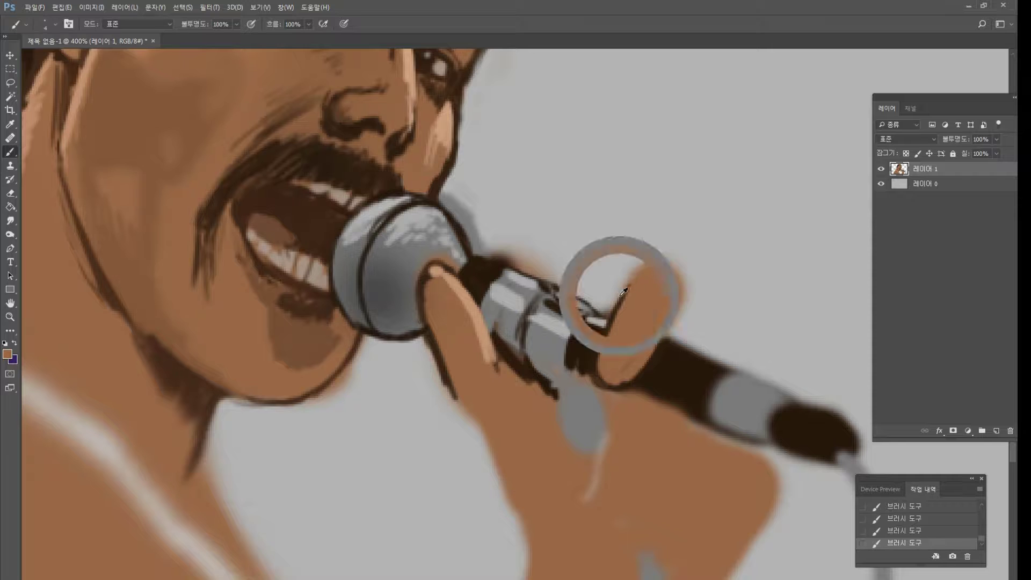
mouse_move(617, 301)
left_mouse_down()
mouse_move(656, 265)
mouse_move(669, 267)
mouse_move(687, 291)
mouse_move(667, 341)
mouse_move(671, 329)
left_mouse_up()
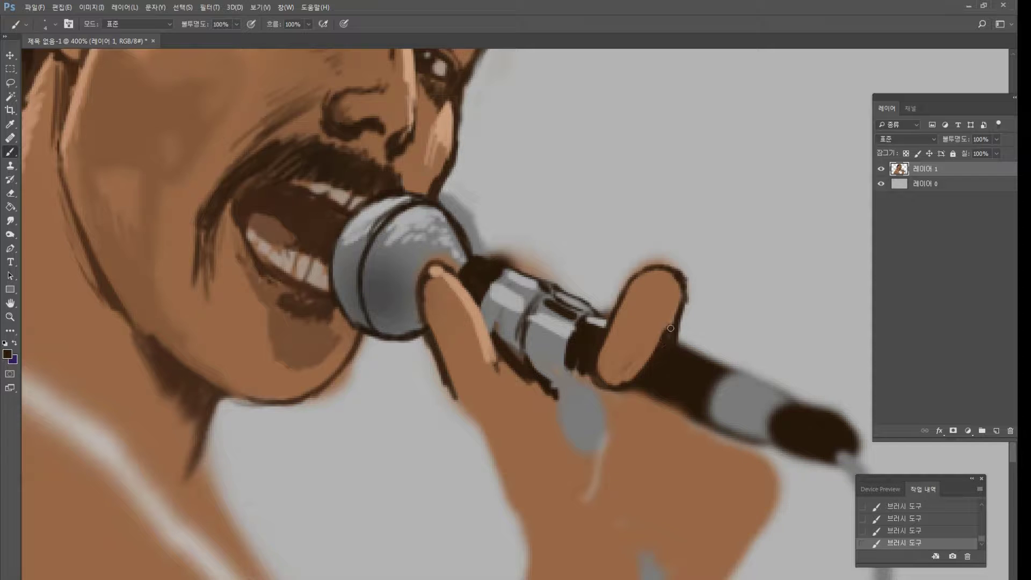
left_click(668, 336, "alt")
Shape the raised finger's rounded tip against the microphone with a brown contour and lighter skin tone.
left_click_drag(607, 372, 616, 384)
left_click(489, 340, "alt")
mouse_move(607, 367)
left_mouse_down()
mouse_move(638, 369)
mouse_move(628, 351)
mouse_move(629, 372)
mouse_move(622, 341)
mouse_move(638, 360)
mouse_move(625, 379)
mouse_move(615, 359)
mouse_move(607, 370)
mouse_move(632, 370)
left_mouse_up()
left_click(622, 346, "alt")
left_click(616, 359, "alt")
left_click(624, 350, "alt")
left_click(630, 366, "alt")
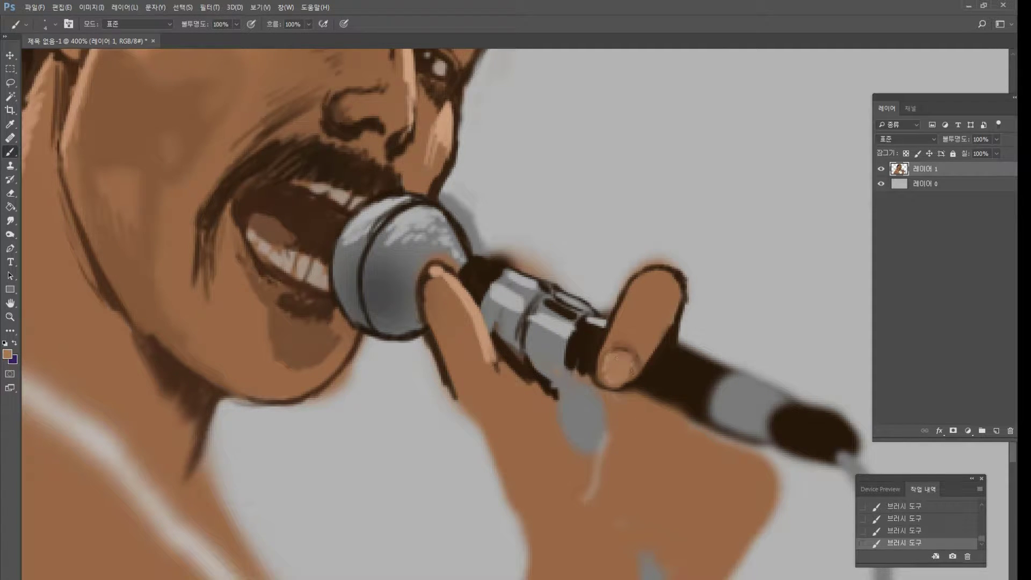
Add a peach highlight along the raised finger's front edge and around its upper end.
left_click(452, 128, "alt")
mouse_move(599, 366)
left_mouse_down()
mouse_move(655, 277)
mouse_move(634, 286)
mouse_move(640, 276)
mouse_move(665, 269)
mouse_move(676, 283)
mouse_move(655, 265)
mouse_move(679, 277)
mouse_move(655, 270)
mouse_move(660, 286)
mouse_move(682, 280)
mouse_move(671, 340)
left_mouse_up()
left_click(658, 289, "alt")
left_click(680, 282, "alt")
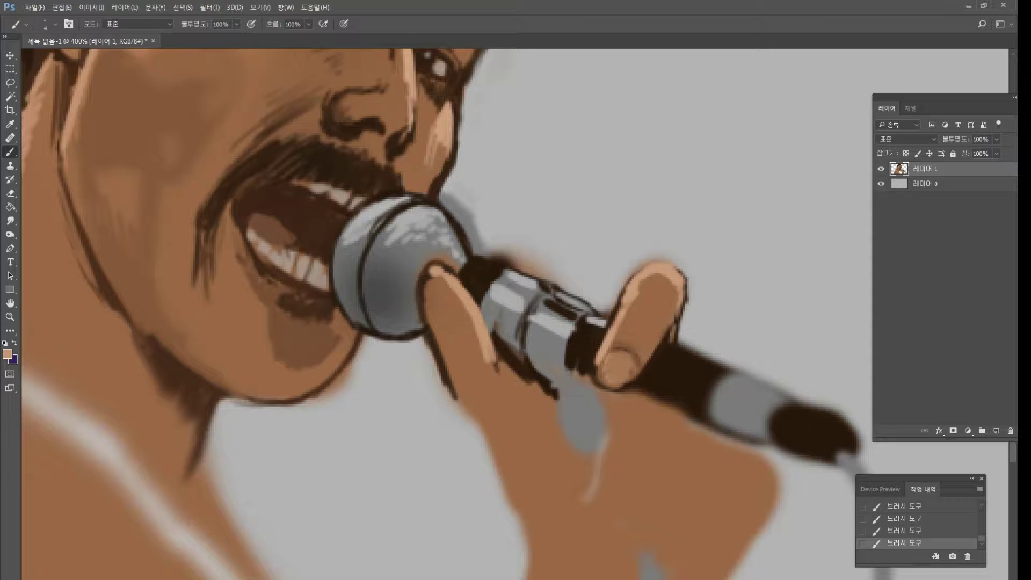
Sharpen the lower and upper edges of the microphone's dark handle and the collar's upper edge in dark brown.
left_click(644, 385, "alt")
left_click_drag(645, 392, 684, 416)
key("ctrl+z")
left_click(683, 377, "alt")
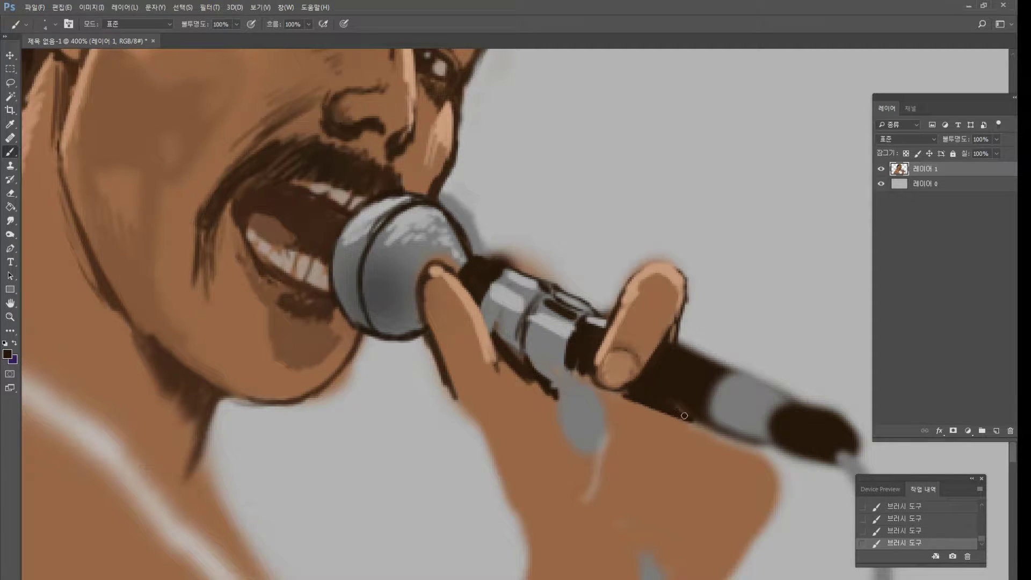
mouse_move(544, 292)
left_mouse_down()
mouse_move(528, 318)
mouse_move(589, 305)
mouse_move(604, 313)
left_mouse_up()
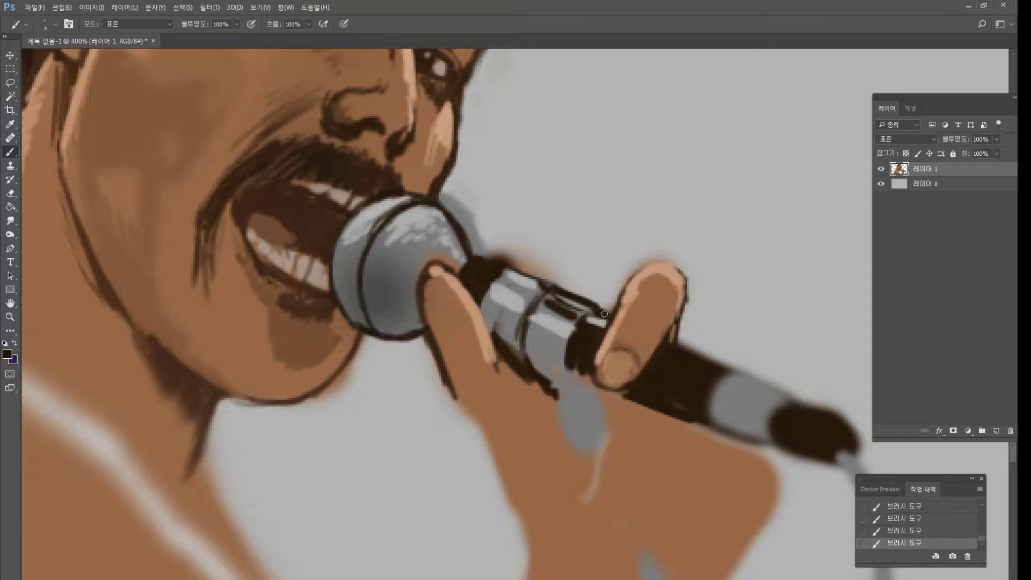
left_click_drag(679, 346, 743, 373)
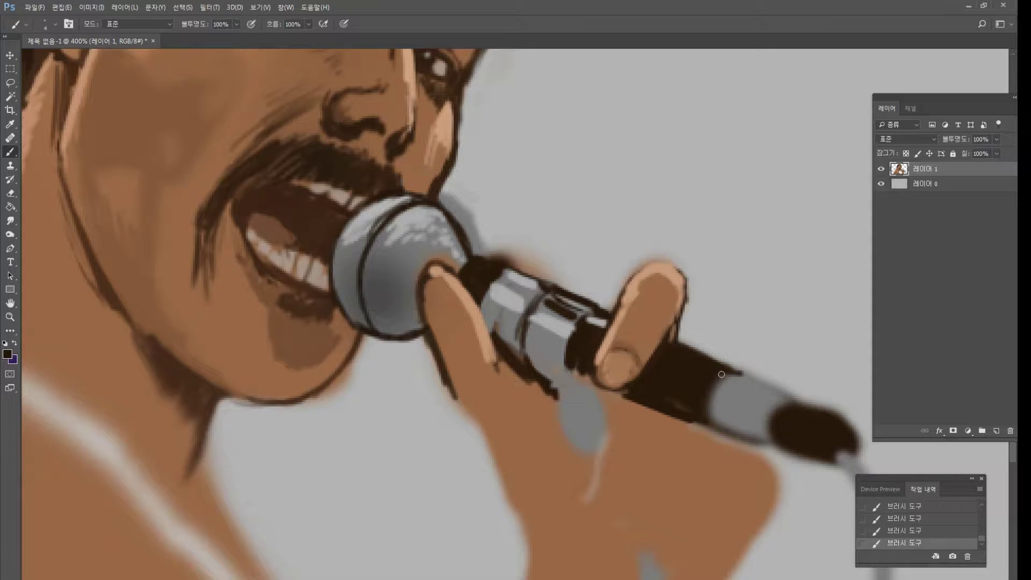
Define the rear grey band's boundary with the handle in dark brown and add light grey metallic highlights.
left_click_drag(728, 379, 706, 419)
mouse_move(731, 375)
left_mouse_down()
mouse_move(710, 433)
mouse_move(718, 417)
mouse_move(766, 427)
mouse_move(731, 400)
mouse_move(779, 416)
left_mouse_up()
left_click(558, 310, "alt")
left_click(554, 320, "alt")
left_click(735, 370, "alt")
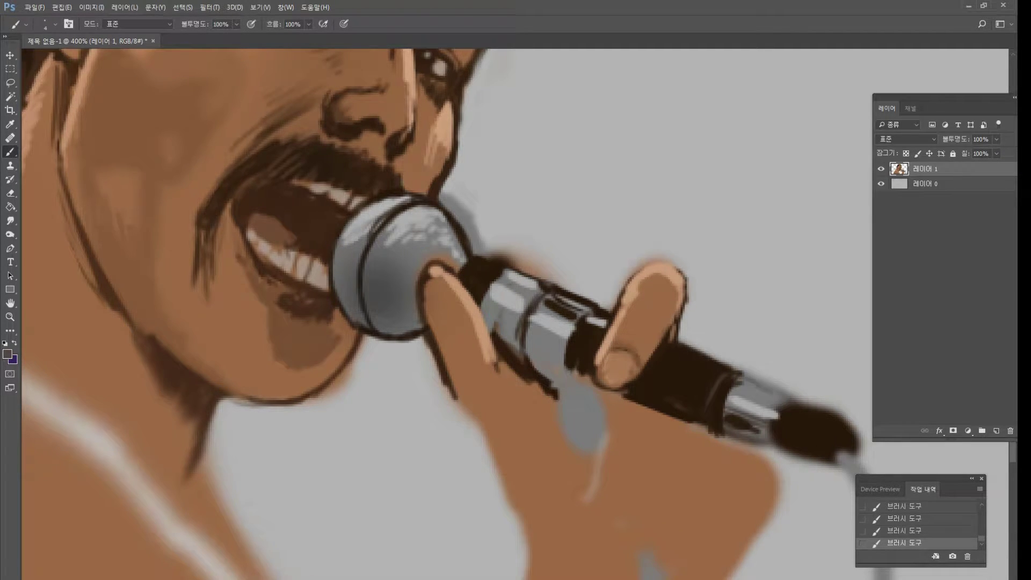
Darken the rear grey band's upper edge and extend the hand's outer edge below it with skin tone.
left_click_drag(741, 379, 803, 404)
left_click(741, 391, "alt")
left_click(704, 473, "alt")
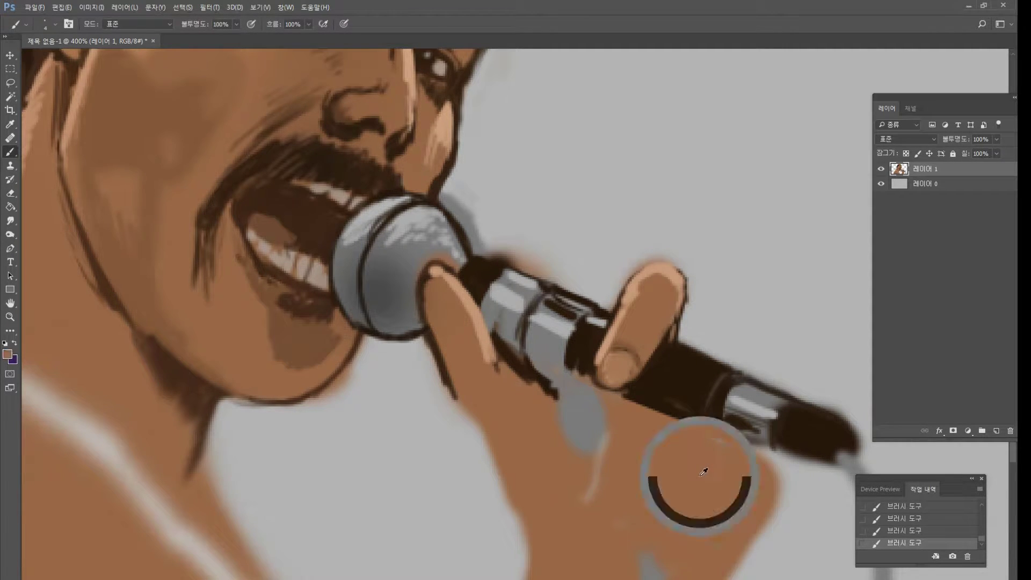
mouse_move(756, 458)
left_mouse_down()
mouse_move(785, 457)
mouse_move(782, 471)
left_mouse_up()
Paint a dark brown diagonal line down from the handle below the raised finger, marking the curled fingers' edge facing the thumb.
double_click(10, 317)
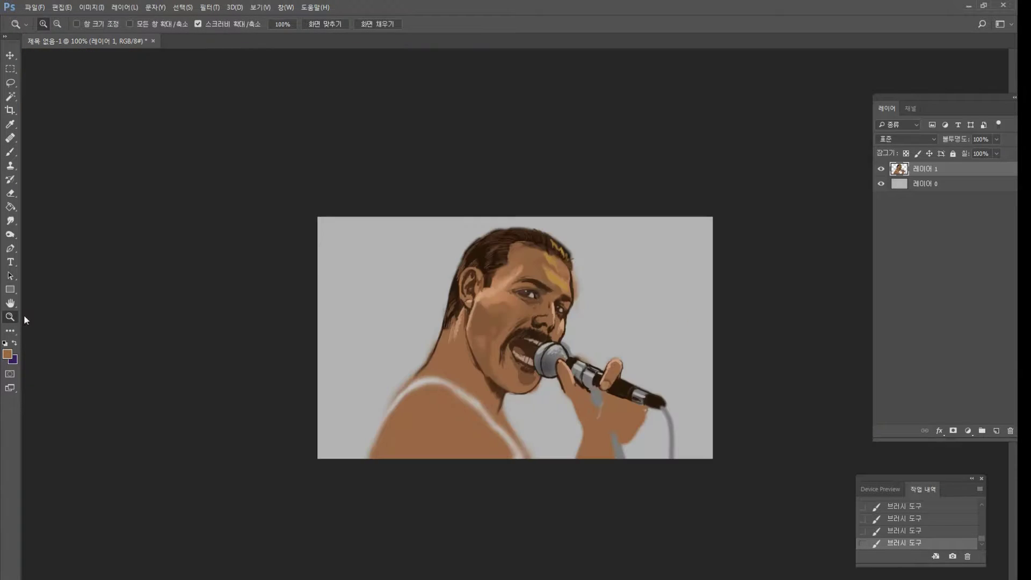
left_click(646, 422)
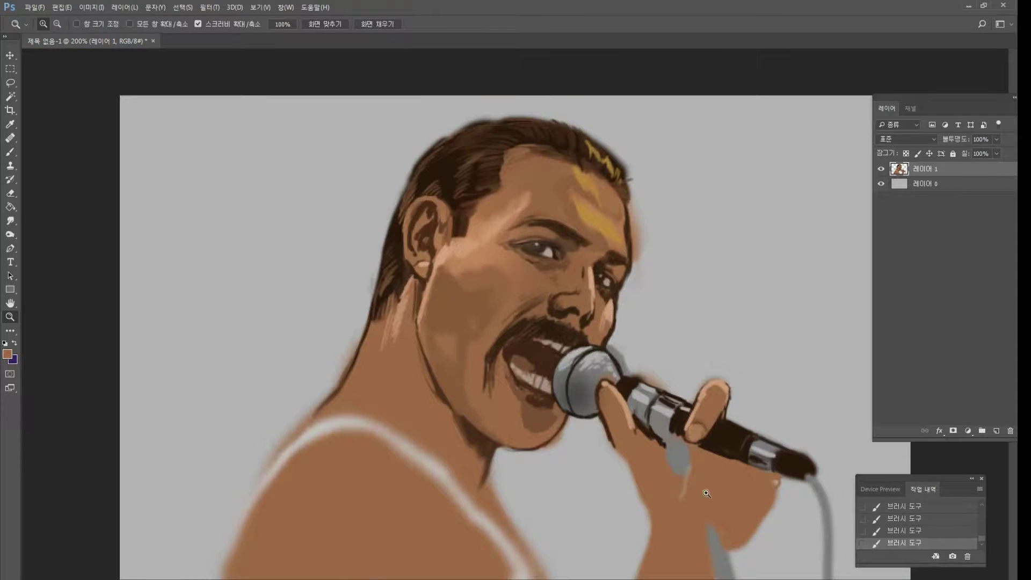
left_click(800, 519)
left_click(741, 430)
left_click(607, 297)
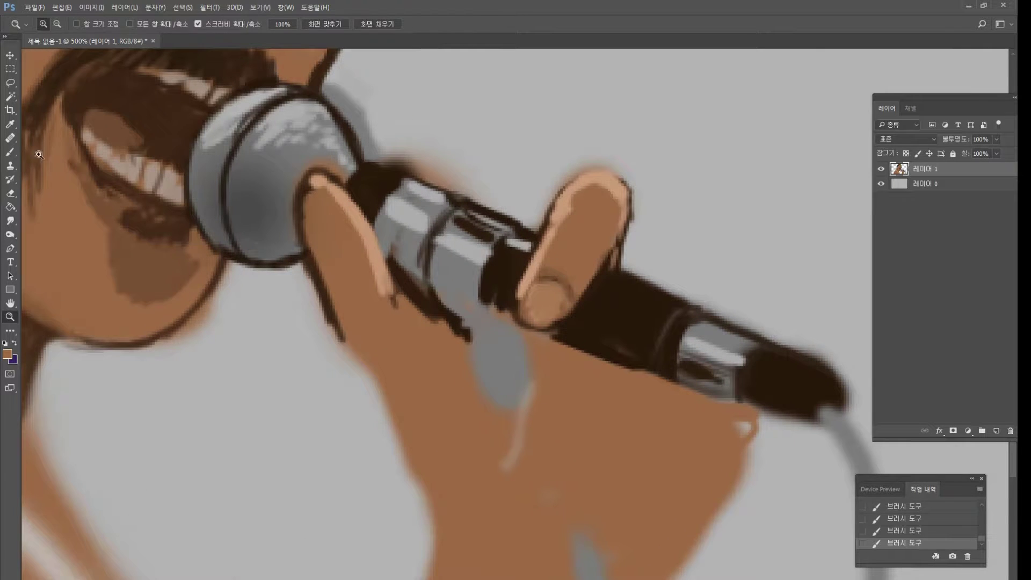
key("b")
left_click(613, 360, "alt")
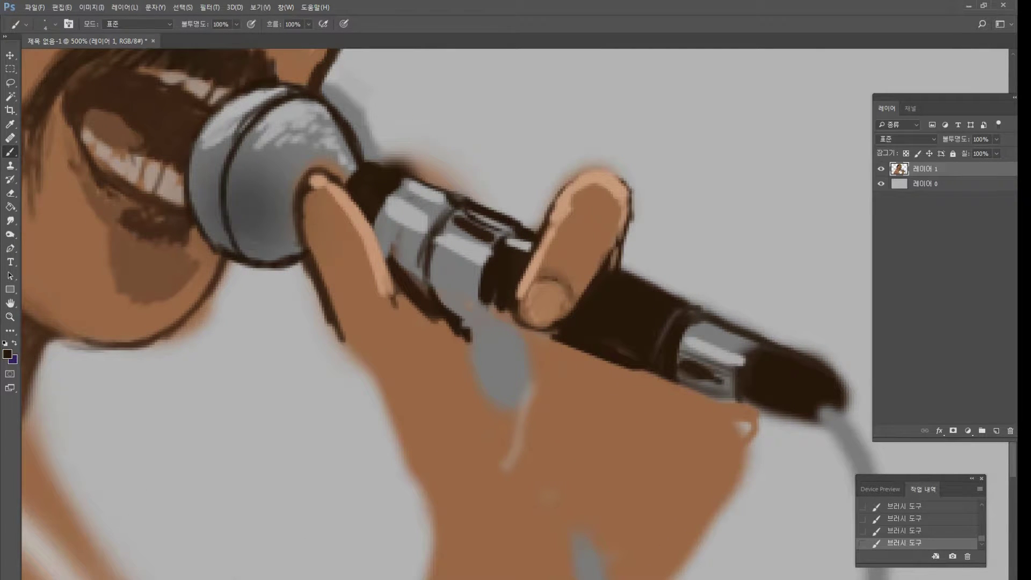
left_click_drag(569, 351, 540, 380)
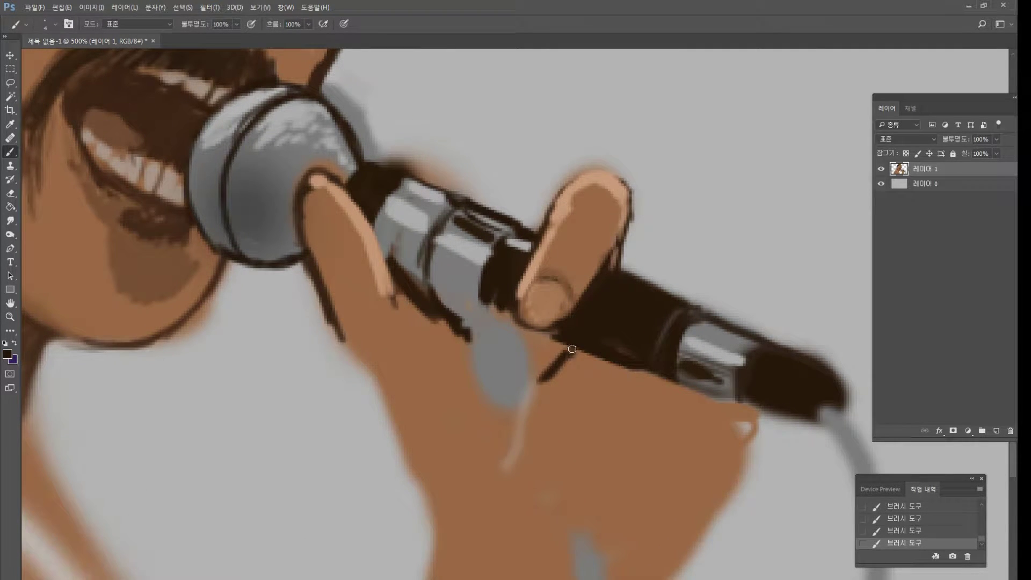
mouse_move(572, 349)
left_mouse_down()
mouse_move(502, 420)
mouse_move(483, 458)
left_mouse_up()
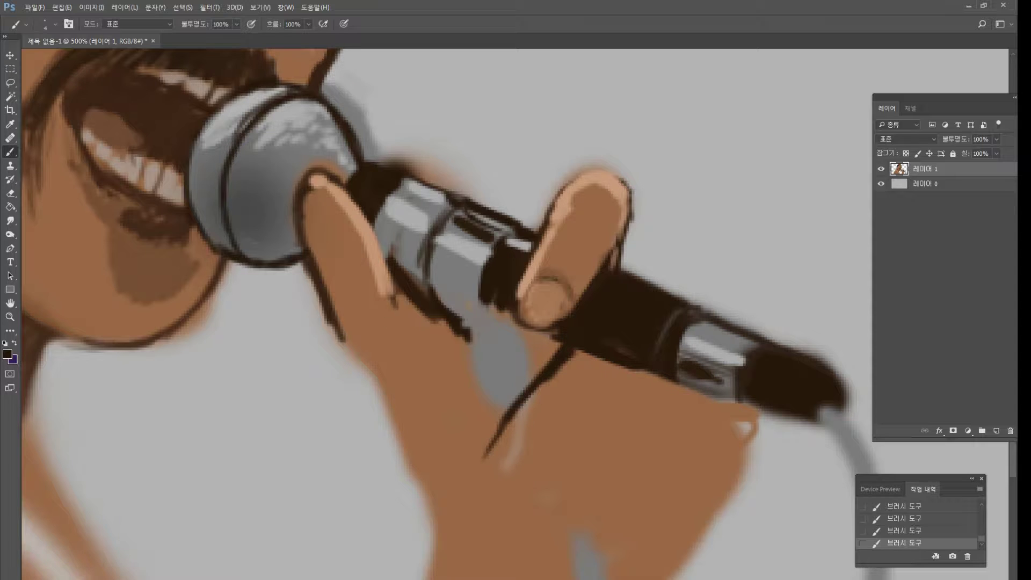
Outline the thumb's outer edge down to the wrist in dark brown and trim the line thinner with skin tone.
mouse_move(340, 317)
left_mouse_down()
mouse_move(395, 461)
mouse_move(428, 511)
mouse_move(423, 579)
left_mouse_up()
left_click(449, 518, "alt")
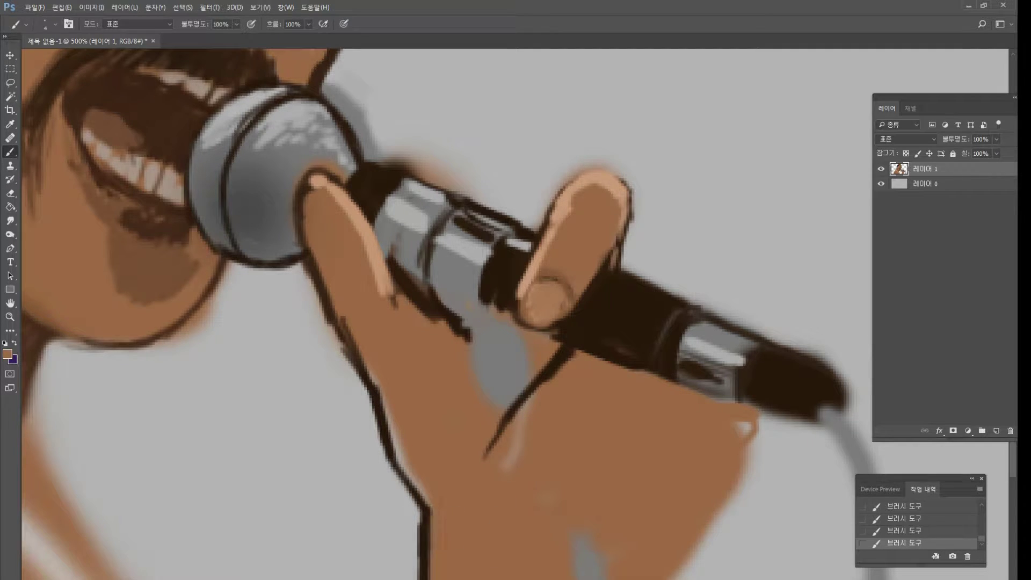
left_click_drag(432, 509, 432, 558)
left_click_drag(432, 559, 404, 451)
mouse_move(383, 387)
left_mouse_down()
mouse_move(413, 492)
mouse_move(383, 402)
left_mouse_up()
left_click_drag(371, 361, 396, 447)
left_click(393, 446, "alt")
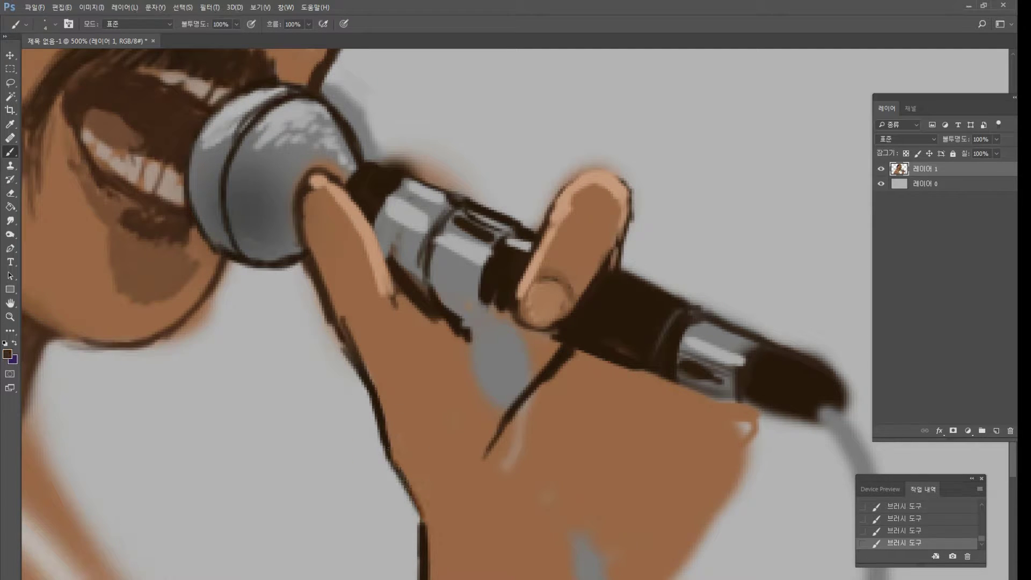
left_click_drag(403, 483, 412, 541)
Outline the inner edge of the thumb's base in dark brown and add brown skin creases across it.
mouse_move(479, 329)
left_mouse_down()
mouse_move(472, 367)
mouse_move(479, 386)
mouse_move(475, 357)
mouse_move(484, 424)
mouse_move(491, 413)
mouse_move(488, 451)
mouse_move(482, 366)
mouse_move(455, 327)
mouse_move(483, 373)
left_mouse_up()
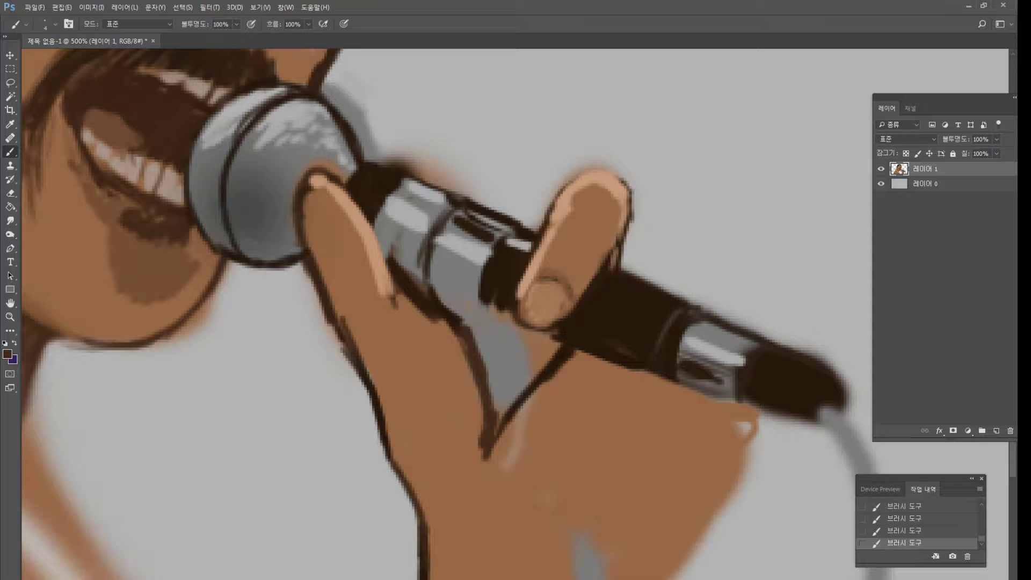
mouse_move(412, 312)
left_mouse_down()
mouse_move(437, 364)
mouse_move(423, 417)
left_mouse_up()
left_click_drag(444, 326, 430, 421)
left_click_drag(441, 387, 419, 436)
left_click_drag(455, 365, 464, 437)
mouse_move(402, 293)
left_mouse_down()
mouse_move(387, 339)
mouse_move(378, 334)
left_mouse_up()
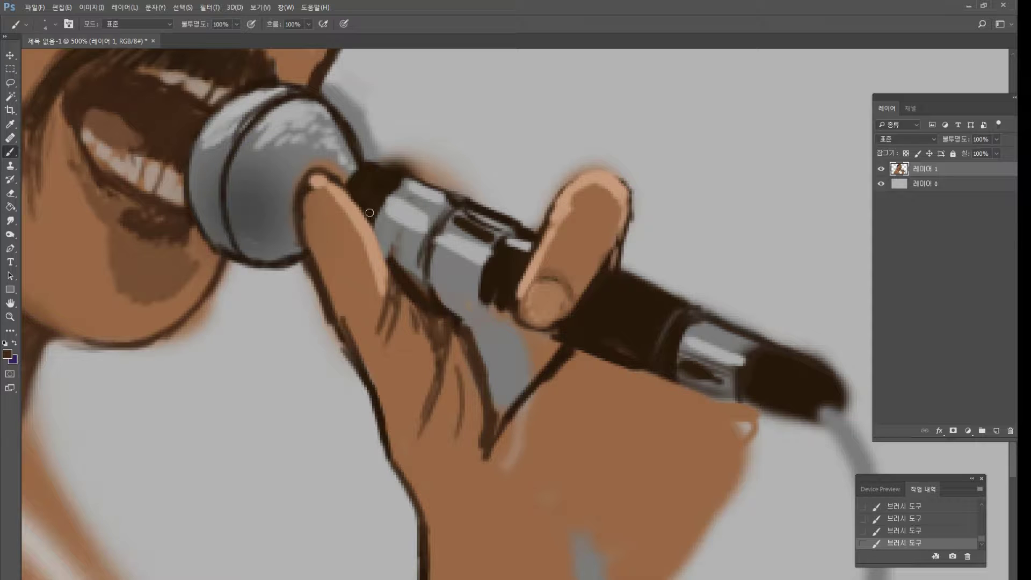
Draw a dark crease beside the thumb's highlight and sharpen the edge where the thumb's base meets the microphone collar.
mouse_move(369, 212)
left_mouse_down()
mouse_move(381, 331)
mouse_move(394, 299)
left_mouse_up()
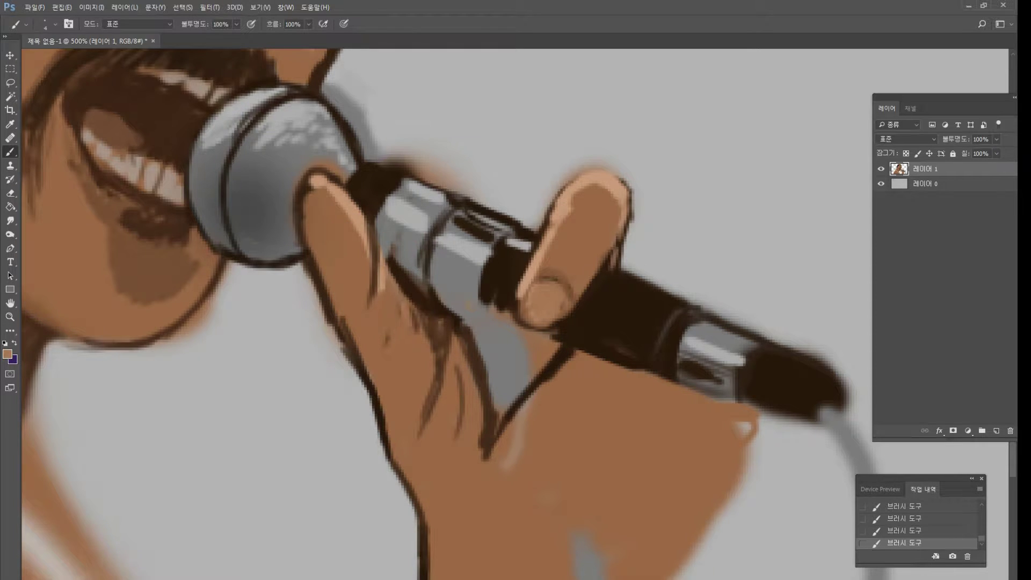
left_click(395, 267, "alt")
left_click_drag(399, 274, 379, 243)
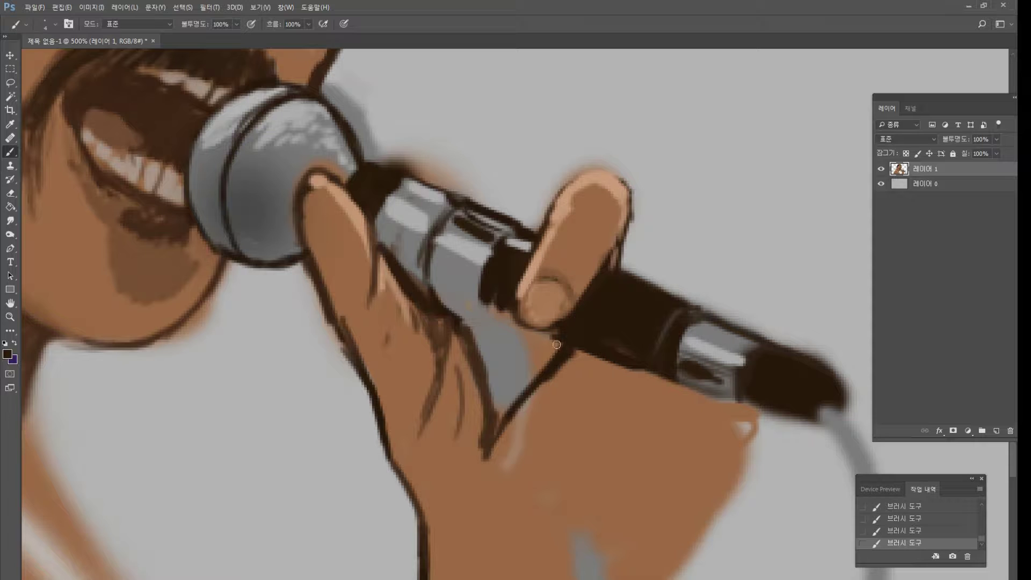
Darken the gap between the raised finger and the curled fingers and shade the underside of the grey collar dark brown.
mouse_move(554, 340)
left_mouse_down()
mouse_move(524, 392)
mouse_move(558, 388)
mouse_move(544, 397)
mouse_move(548, 372)
mouse_move(569, 351)
left_mouse_up()
left_click(562, 387, "alt")
left_click(543, 368, "alt")
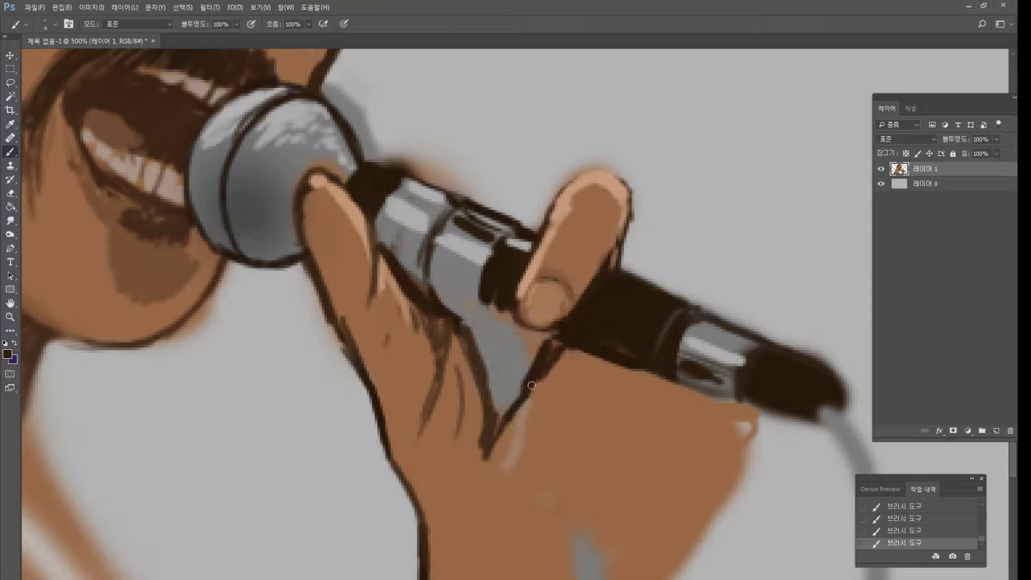
mouse_move(545, 349)
left_mouse_down()
mouse_move(533, 334)
mouse_move(535, 363)
mouse_move(514, 342)
mouse_move(524, 357)
mouse_move(510, 358)
left_mouse_up()
left_click(498, 347, "alt")
mouse_move(468, 314)
left_mouse_down()
mouse_move(499, 340)
mouse_move(503, 330)
mouse_move(516, 339)
mouse_move(476, 316)
mouse_move(493, 320)
mouse_move(474, 304)
mouse_move(505, 300)
mouse_move(518, 367)
left_mouse_up()
left_click(492, 324, "alt")
left_click(501, 299, "alt")
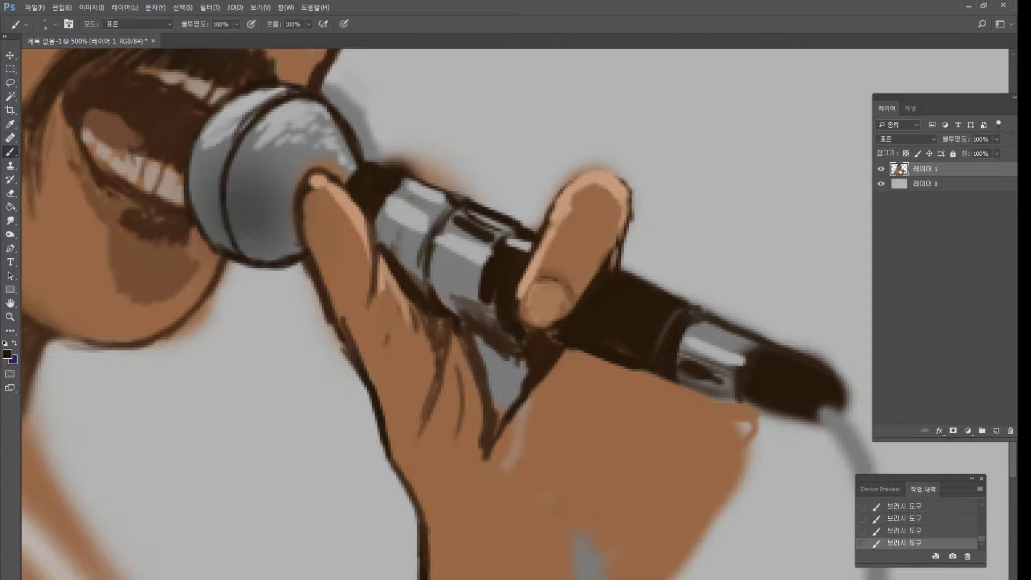
Outline the first curled finger in dark brown, draw its fingernail and cover the stray light streak with skin tone.
mouse_move(572, 348)
left_mouse_down()
mouse_move(547, 351)
mouse_move(481, 482)
left_mouse_up()
mouse_move(486, 436)
left_mouse_down()
mouse_move(472, 500)
mouse_move(499, 515)
mouse_move(550, 463)
left_mouse_up()
left_click_drag(517, 500, 607, 393)
mouse_move(579, 426)
left_mouse_down()
mouse_move(607, 376)
mouse_move(542, 463)
left_mouse_up()
mouse_move(482, 473)
left_mouse_down()
mouse_move(504, 471)
mouse_move(506, 503)
mouse_move(491, 508)
mouse_move(502, 492)
left_mouse_up()
left_click(520, 455, "alt")
left_click(536, 448, "alt")
mouse_move(524, 448)
left_mouse_down()
mouse_move(508, 462)
mouse_move(539, 400)
mouse_move(511, 433)
mouse_move(529, 392)
left_mouse_up()
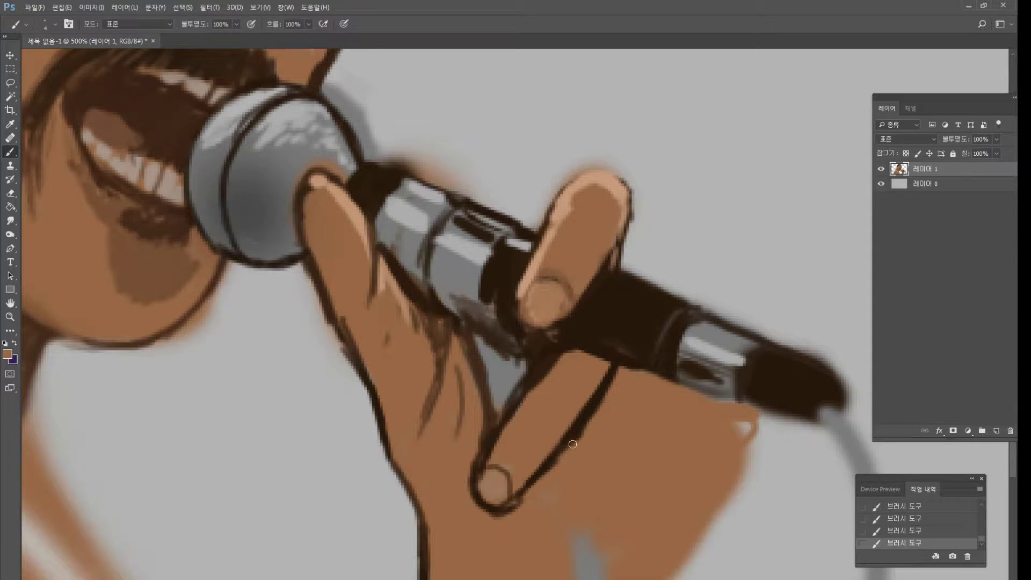
Outline the remaining two curled fingers in dark brown, including their rounded tips and the knuckle creases below the rear band.
left_click(549, 469, "alt")
mouse_move(510, 499)
left_mouse_down()
mouse_move(531, 534)
mouse_move(556, 537)
mouse_move(619, 468)
left_mouse_up()
left_click_drag(591, 502, 674, 393)
mouse_move(641, 446)
left_mouse_down()
mouse_move(659, 421)
mouse_move(612, 468)
left_mouse_up()
mouse_move(565, 545)
left_mouse_down()
mouse_move(570, 564)
mouse_move(611, 553)
mouse_move(708, 456)
mouse_move(717, 465)
mouse_move(728, 456)
left_mouse_up()
left_click_drag(736, 397, 743, 429)
mouse_move(705, 395)
left_mouse_down()
mouse_move(741, 440)
mouse_move(731, 475)
left_mouse_up()
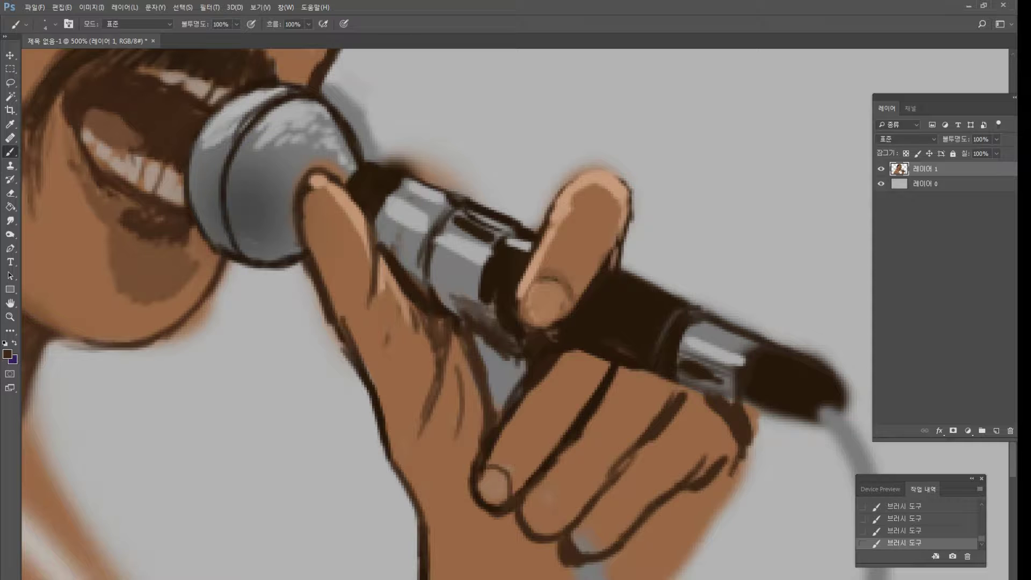
Outline the hand's outer edge from the knuckle down to the wrist and add a crease below the smallest finger.
left_click_drag(749, 441, 720, 512)
left_click_drag(744, 462, 688, 552)
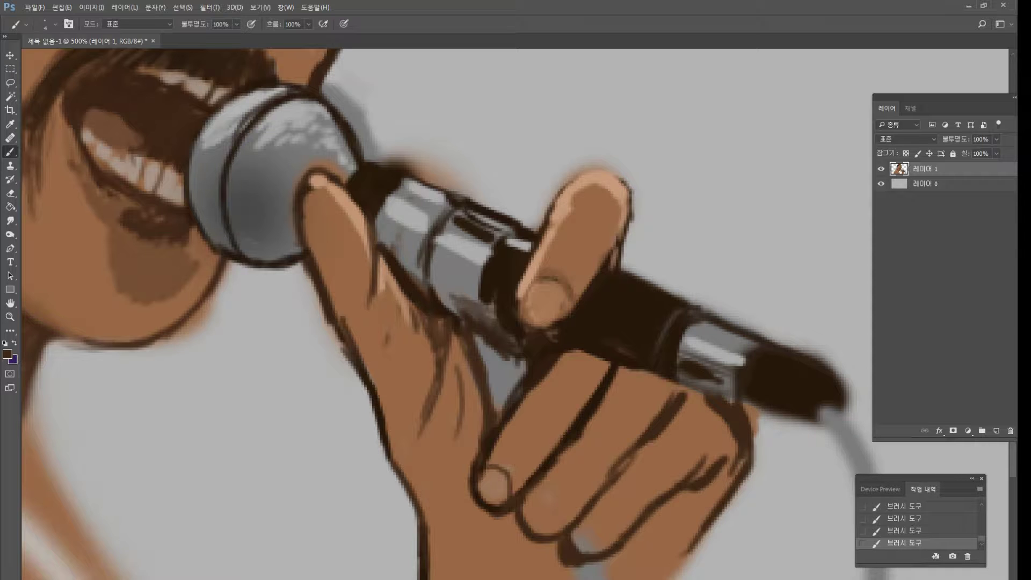
left_click_drag(709, 518, 665, 579)
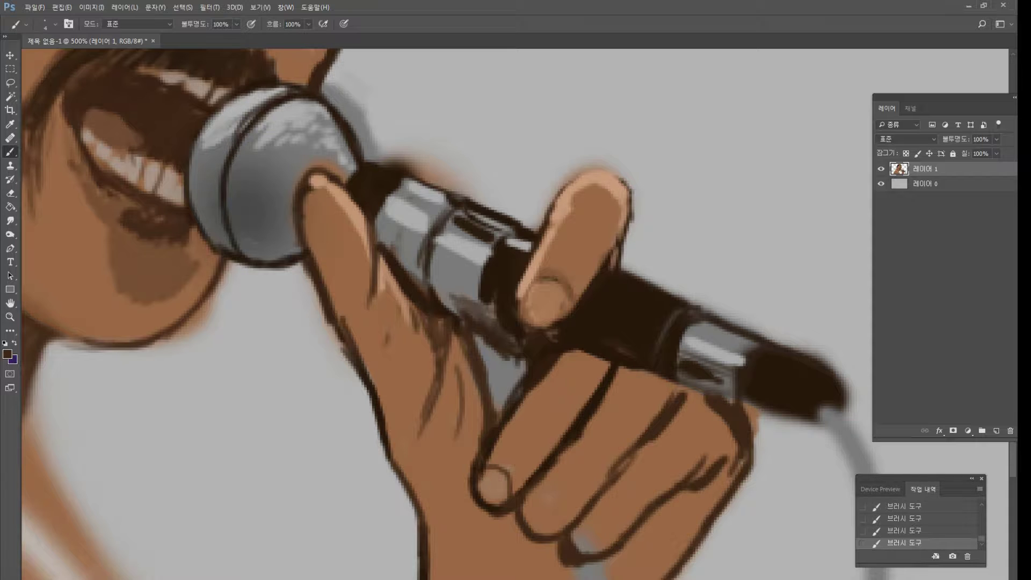
mouse_move(607, 562)
left_mouse_down()
mouse_move(612, 579)
mouse_move(612, 571)
left_mouse_up()
left_click_drag(631, 534, 616, 557)
Add dark lines to the grey rod below the smallest fingertip and repaint the fingertip's grey patch in skin tone.
left_click(704, 369, "alt")
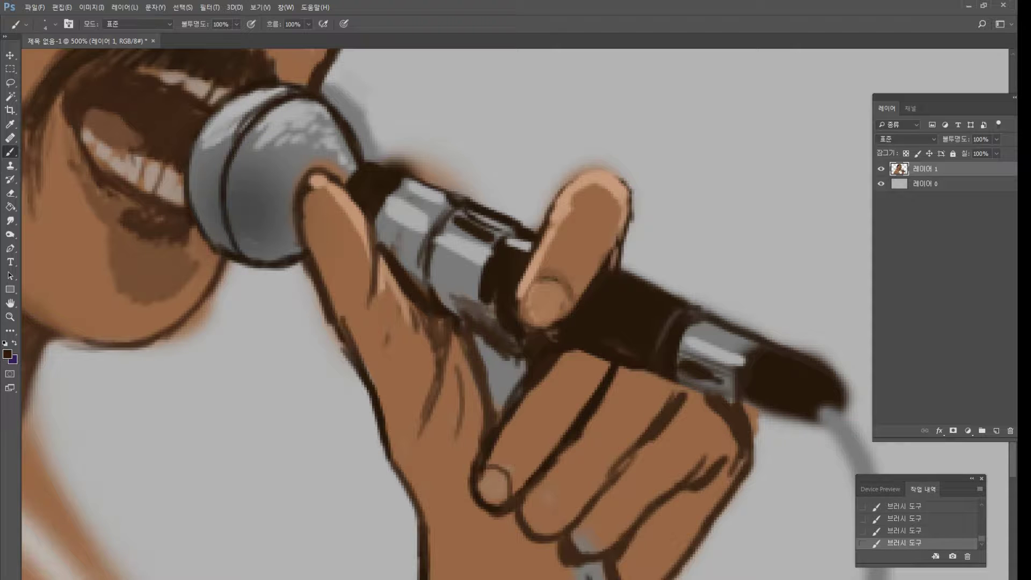
left_click_drag(595, 562, 574, 579)
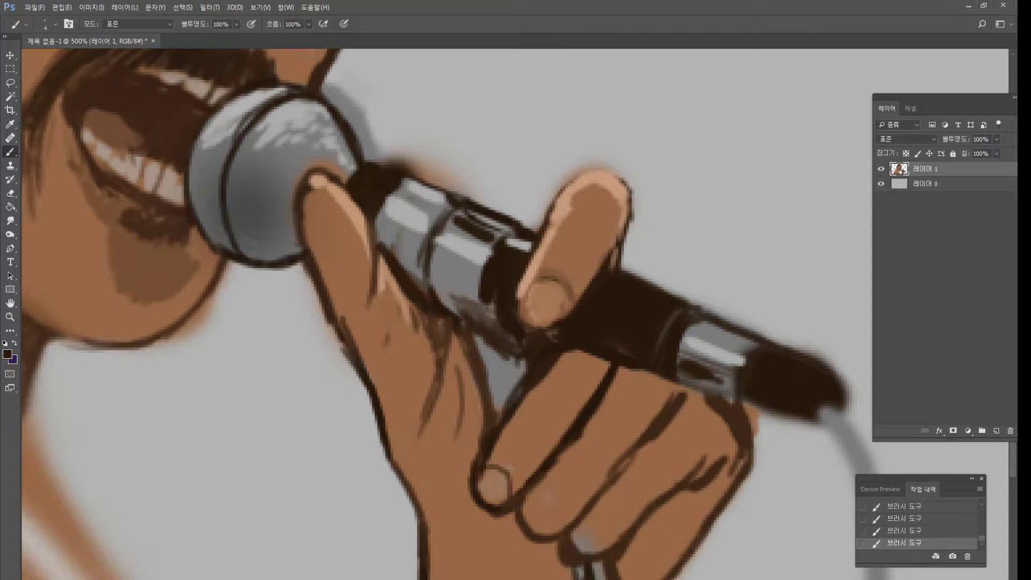
left_click(730, 358, "alt")
left_click(612, 515, "alt")
mouse_move(608, 546)
left_mouse_down()
mouse_move(583, 540)
mouse_move(563, 555)
mouse_move(570, 577)
left_mouse_up()
left_click(586, 569, "alt")
mouse_move(555, 540)
left_mouse_down()
mouse_move(566, 551)
mouse_move(633, 537)
mouse_move(660, 507)
left_mouse_up()
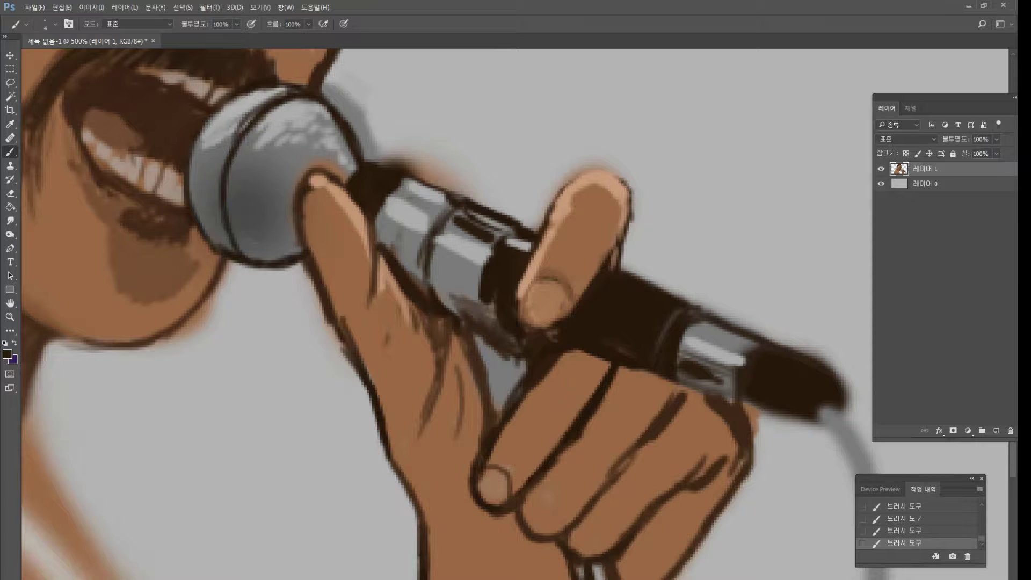
left_click_drag(661, 578, 684, 552)
Draw fingernails on the tips of the second and third curled fingers.
left_click(494, 484, "alt")
left_click(525, 504, "alt")
mouse_move(521, 510)
left_mouse_down()
mouse_move(544, 490)
mouse_move(588, 550)
mouse_move(604, 502)
left_mouse_up()
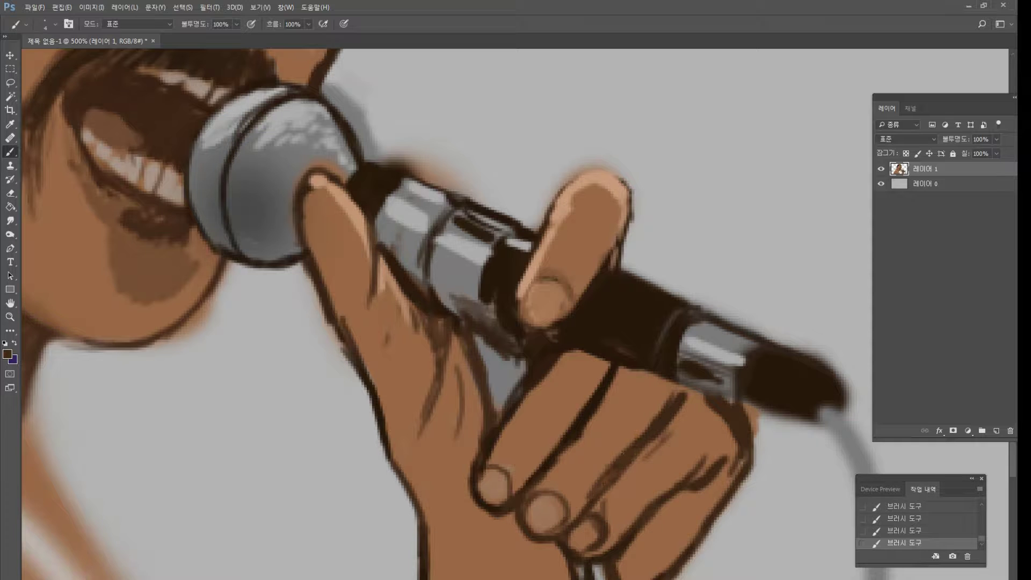
Paint dark brown shadows across the upper ends of the curled fingers, just beneath the microphone handle.
left_click(576, 191, "alt")
left_click(600, 327, "alt")
mouse_move(564, 361)
left_mouse_down()
mouse_move(632, 396)
mouse_move(648, 423)
left_mouse_up()
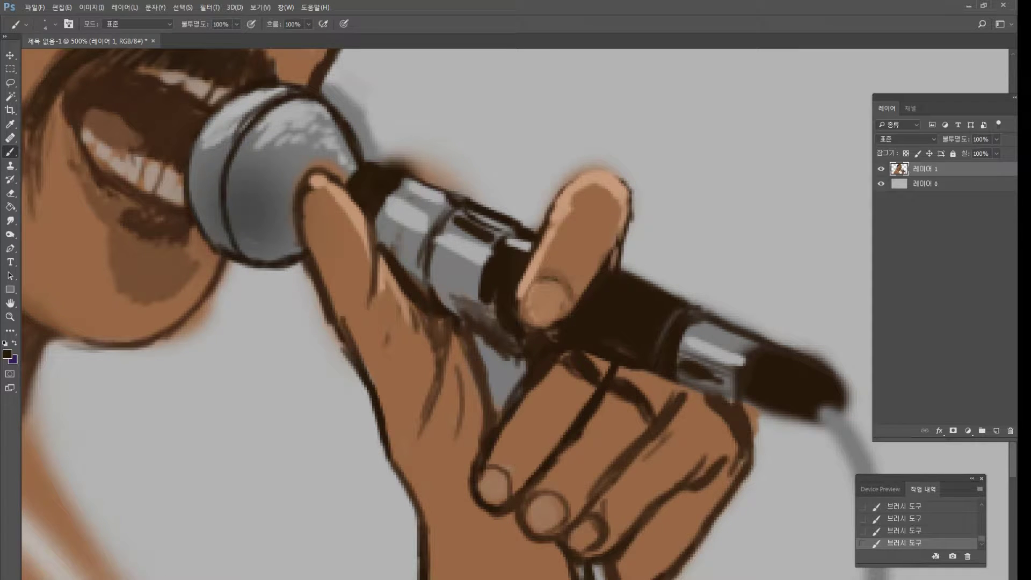
left_click_drag(617, 370, 652, 378)
mouse_move(592, 357)
left_mouse_down()
mouse_move(608, 364)
mouse_move(578, 360)
left_mouse_up()
Add peach highlights to the first curled finger, the knuckles and the hand's outer edge, with brown creases between them.
left_click(553, 270, "alt")
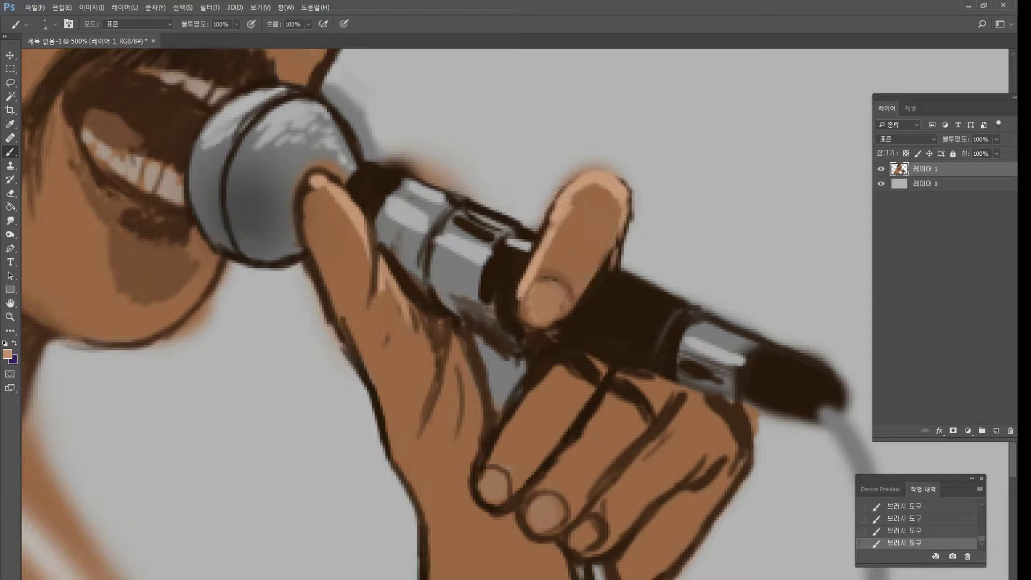
left_click_drag(538, 384, 500, 418)
left_click(533, 376, "alt")
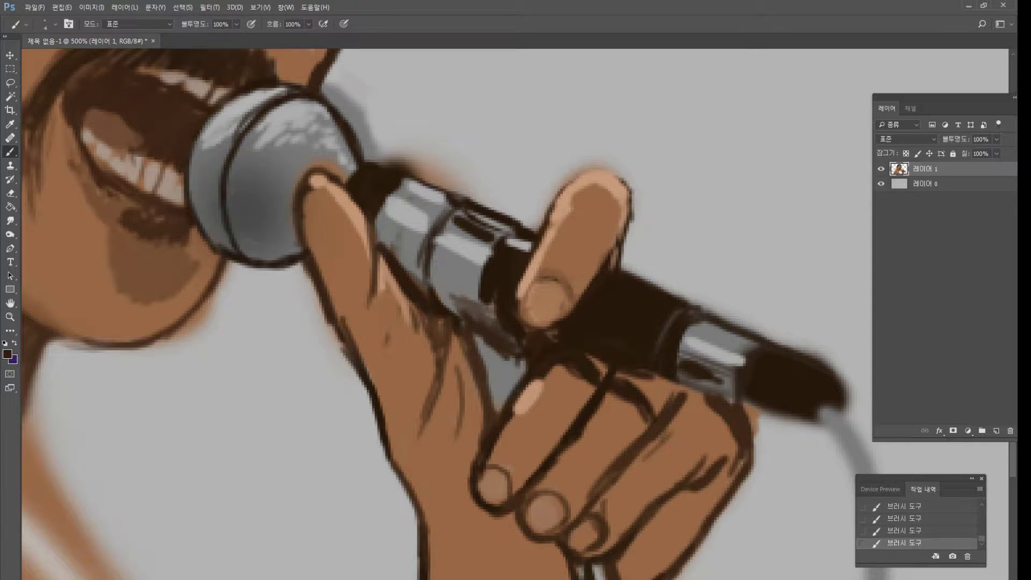
left_click(541, 391, "alt")
mouse_move(634, 405)
left_mouse_down()
mouse_move(644, 379)
mouse_move(670, 400)
mouse_move(688, 396)
mouse_move(679, 422)
mouse_move(694, 413)
mouse_move(707, 443)
mouse_move(676, 469)
left_mouse_up()
left_click(657, 423, "alt")
left_click(677, 422, "alt")
mouse_move(694, 395)
left_mouse_down()
mouse_move(729, 425)
mouse_move(728, 437)
mouse_move(712, 427)
mouse_move(689, 460)
mouse_move(730, 439)
mouse_move(734, 449)
mouse_move(698, 532)
left_mouse_up()
left_click(690, 490, "alt")
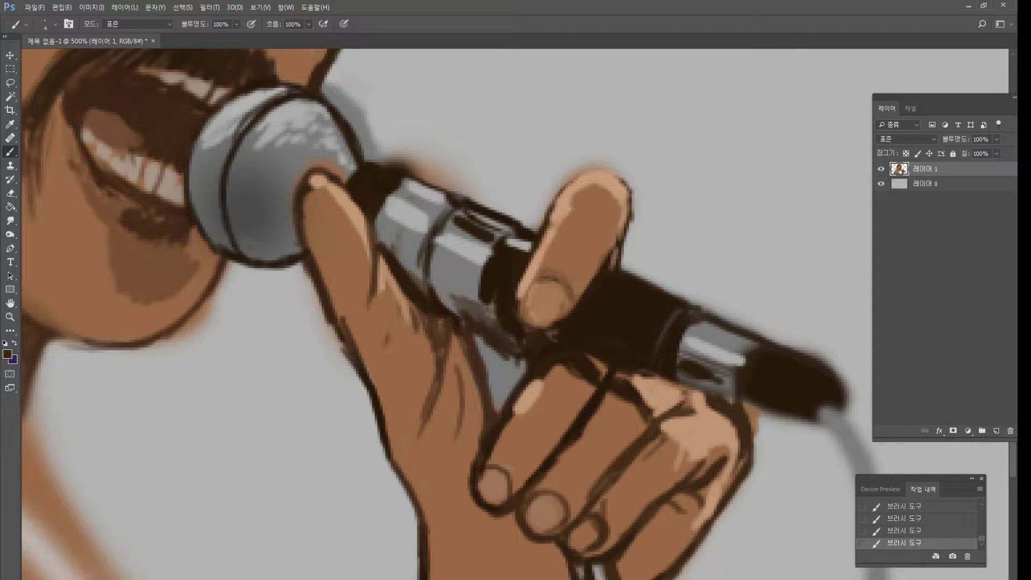
Shade the wrist's edge below the thumb in brown and darken the grey gap beneath the microphone collar.
mouse_move(419, 505)
left_mouse_down()
mouse_move(449, 544)
mouse_move(433, 579)
left_mouse_up()
left_click(432, 533, "alt")
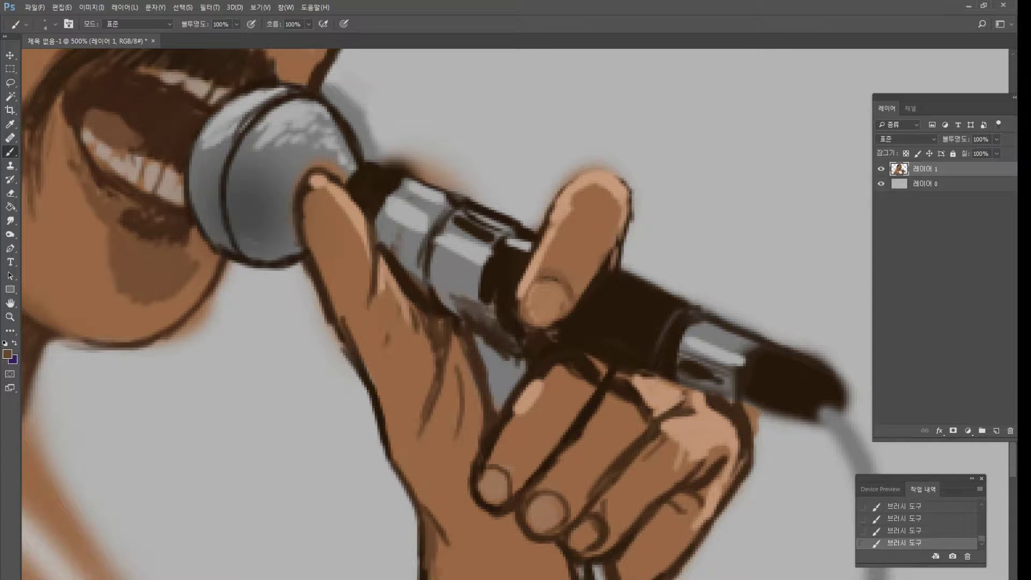
mouse_move(428, 518)
left_mouse_down()
mouse_move(425, 537)
mouse_move(410, 486)
left_mouse_up()
left_click(427, 568, "alt")
left_click_drag(426, 546, 420, 503)
left_click(480, 313, "alt")
mouse_move(460, 305)
left_mouse_down()
mouse_move(491, 366)
mouse_move(507, 377)
mouse_move(530, 365)
left_mouse_up()
Erase the excess colour outside the hand's outer edge, from the rear band down to the wrist.
key("e")
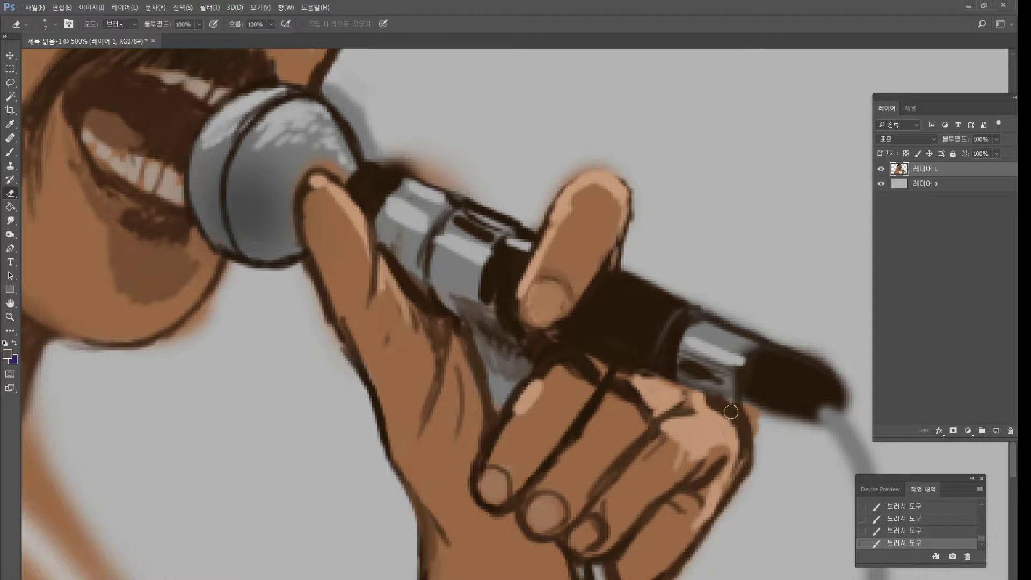
mouse_move(731, 412)
left_mouse_down()
mouse_move(749, 451)
mouse_move(753, 442)
mouse_move(743, 491)
left_mouse_up()
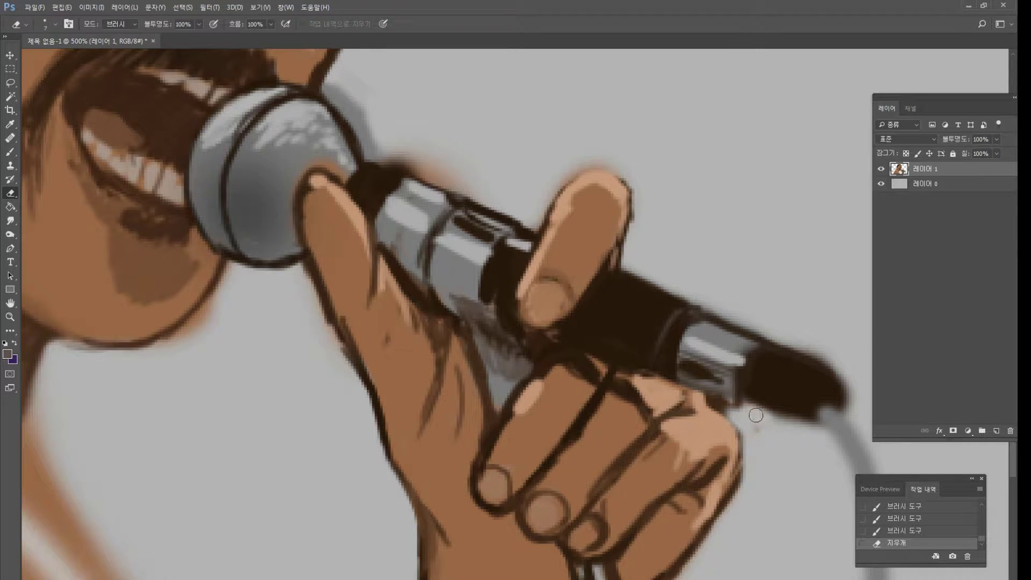
left_click_drag(756, 415, 773, 473)
left_click_drag(740, 484, 681, 571)
left_click_drag(677, 571, 667, 578)
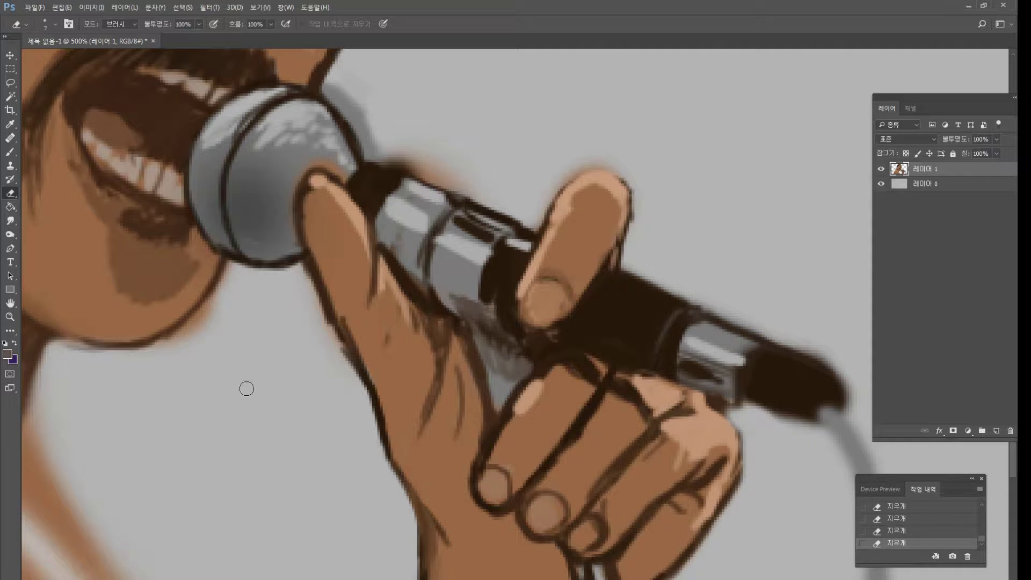
Erase the grey and peach smudges above the microphone head and its collar.
double_click(10, 317)
left_click(695, 421)
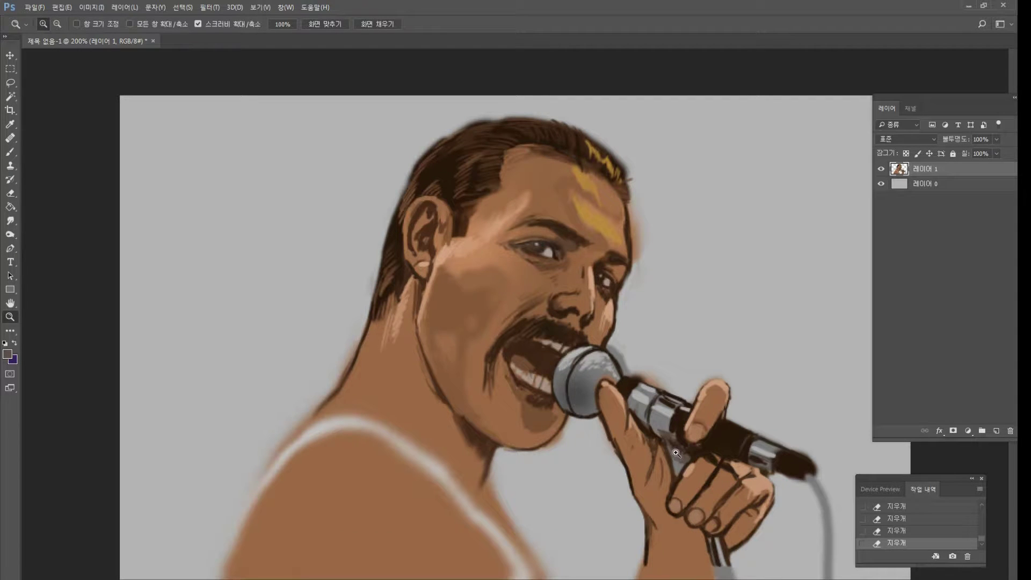
left_click(797, 466)
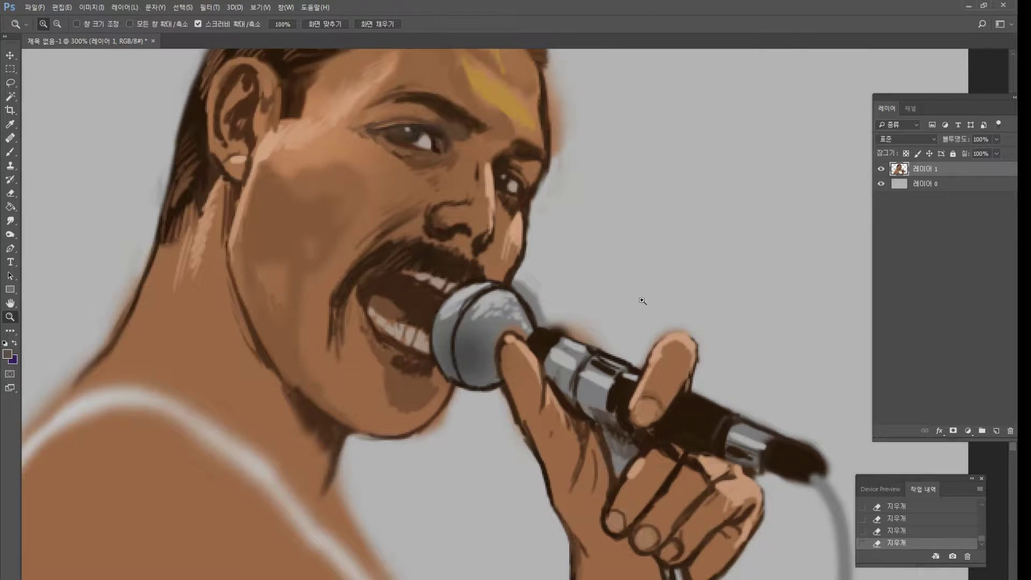
left_click(11, 302)
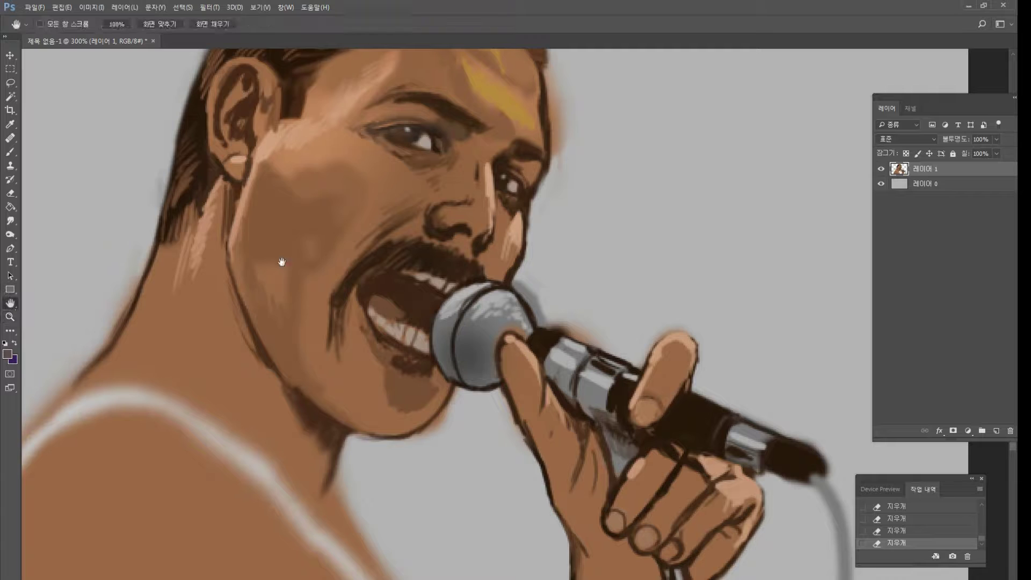
left_click_drag(282, 262, 174, 197)
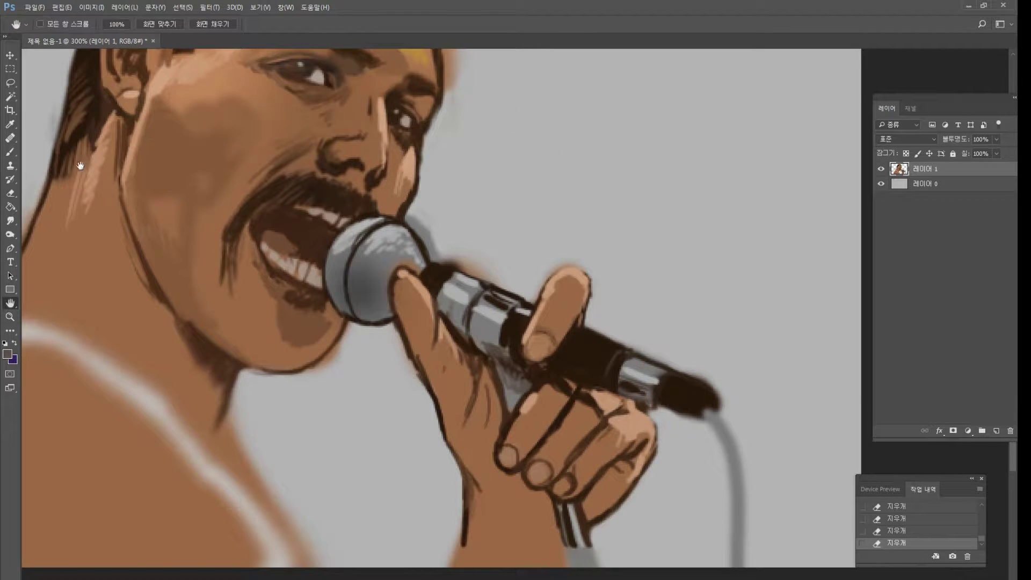
left_click(10, 193)
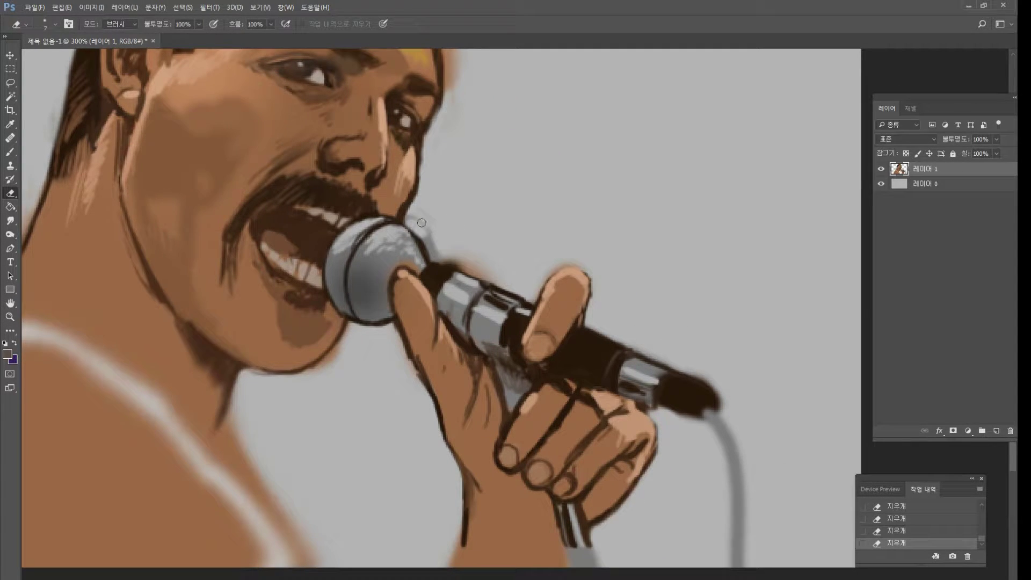
mouse_move(421, 222)
left_mouse_down()
mouse_move(437, 256)
mouse_move(486, 269)
left_mouse_up()
Draw a near-black line along the inner edge of the microphone cable, starting at the handle's rear end.
key("b")
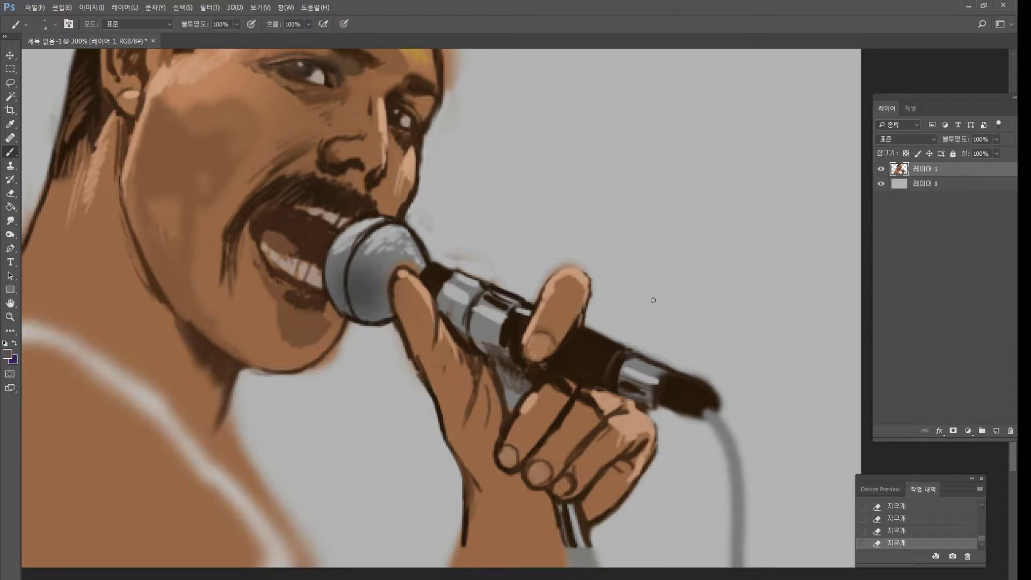
left_click(706, 404, "alt")
left_click_drag(708, 418, 726, 492)
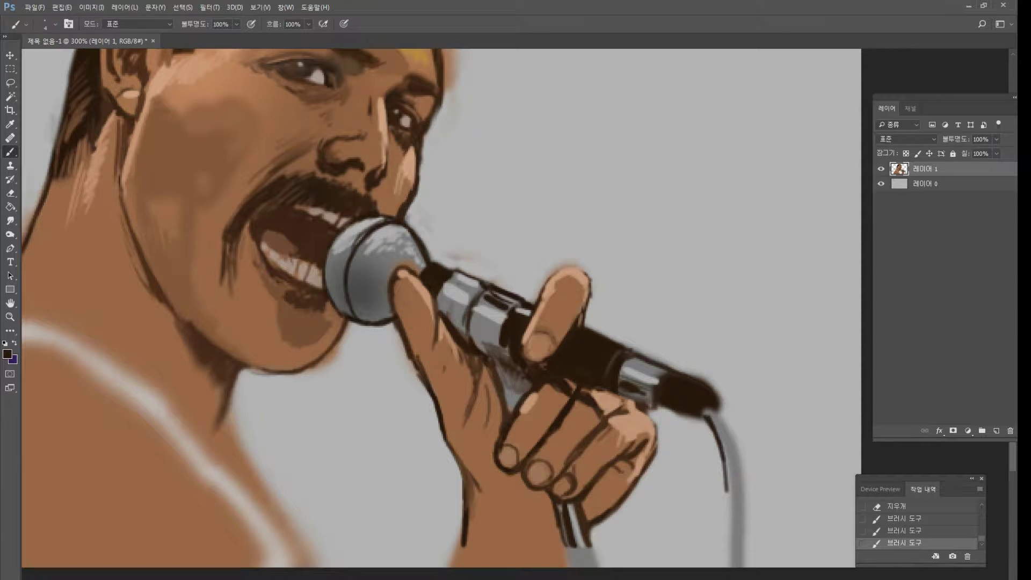
Extend the dark outlines of the cable section beneath the hand down to the canvas edge.
left_click(570, 533, "alt")
left_click_drag(574, 547, 573, 571)
left_click(562, 520, "alt")
left_click(583, 536, "alt")
left_click_drag(580, 533, 598, 568)
left_click(575, 516, "alt")
left_click(574, 515, "alt")
left_click(586, 517, "alt")
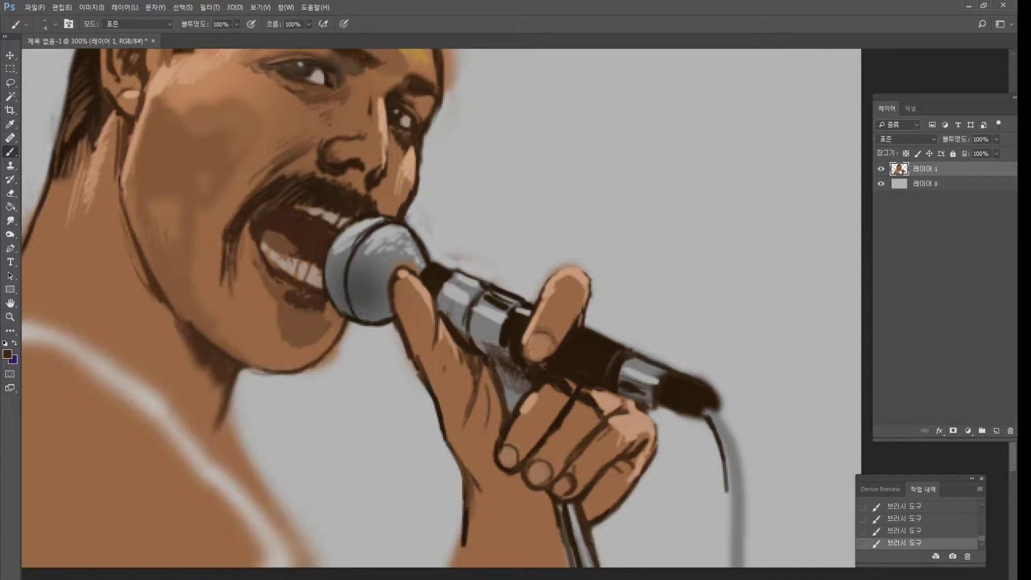
Outline both edges of the hanging microphone cable in dark brown down to the canvas edge.
left_click(698, 418, "alt")
left_click_drag(718, 442, 729, 567)
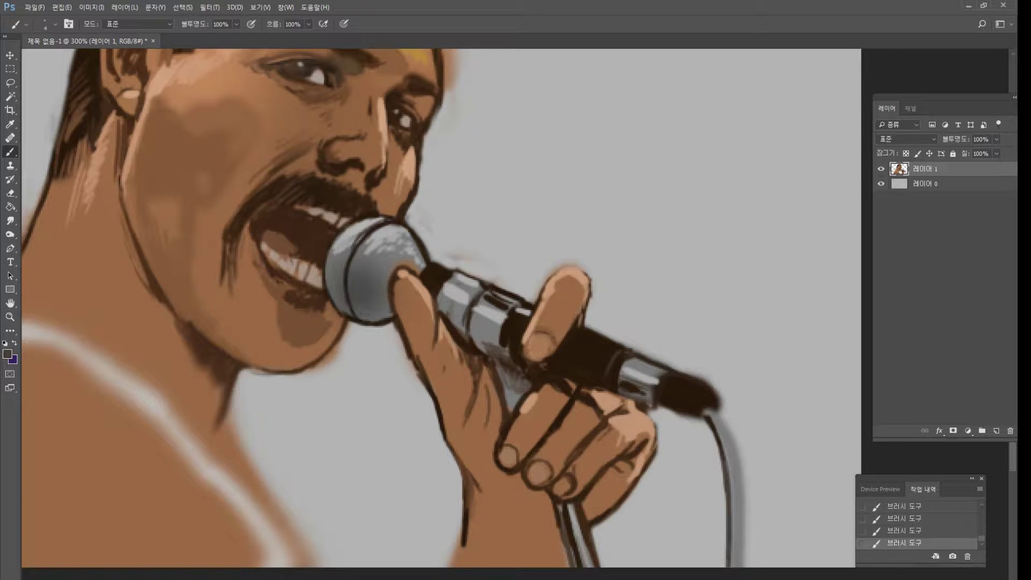
left_click(710, 397, "alt")
mouse_move(705, 413)
left_mouse_down()
mouse_move(743, 453)
mouse_move(734, 445)
mouse_move(741, 516)
left_mouse_up()
left_click(718, 413, "alt")
left_click(721, 395, "alt")
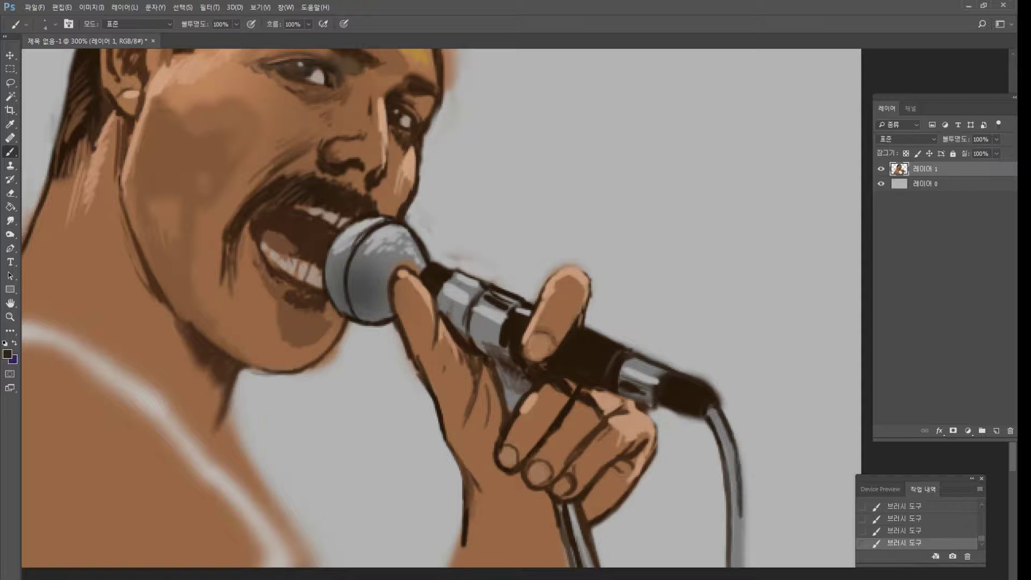
left_click_drag(734, 446, 741, 564)
left_click_drag(741, 506, 742, 567)
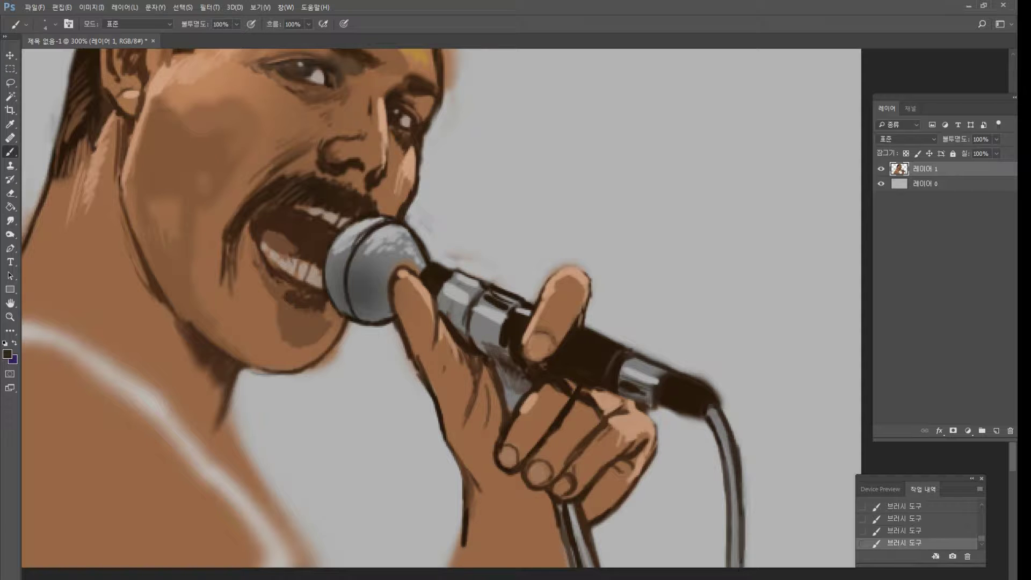
Shade the hanging cable with dark and mid-grey strokes and add a light grey highlight near its top.
left_click_drag(740, 525, 740, 566)
left_click_drag(740, 489, 737, 566)
key("ctrl+z")
left_click(733, 460, "alt")
left_click_drag(733, 466, 738, 557)
left_click(720, 437, "alt")
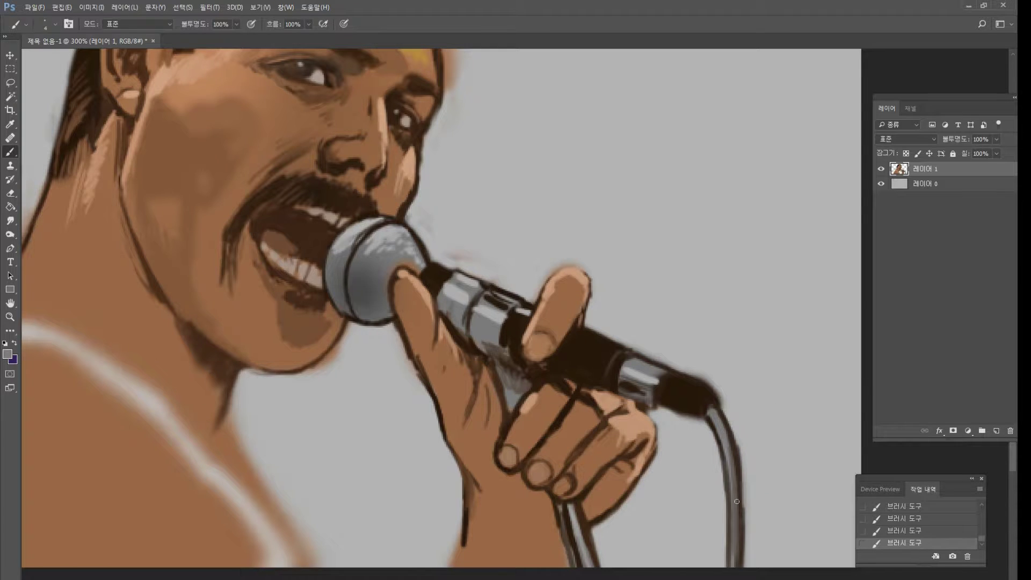
left_click_drag(731, 449, 737, 545)
left_click_drag(736, 504, 736, 566)
left_click(744, 460, "alt")
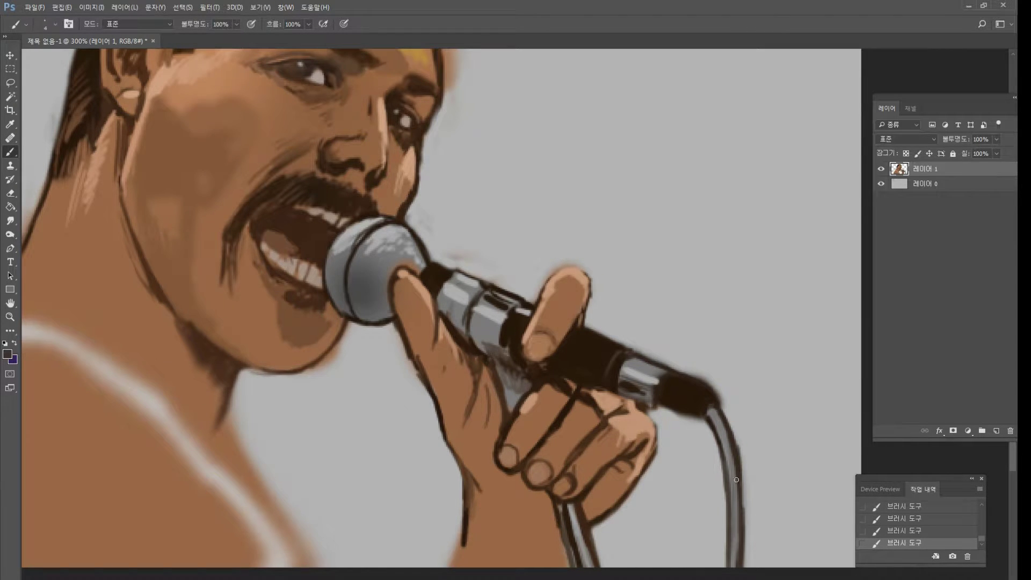
left_click(757, 439, "alt")
left_click_drag(718, 414, 730, 472)
Erase the excess colour around the raised fingertip and along the outer edge of the hanging cable.
left_click(10, 193)
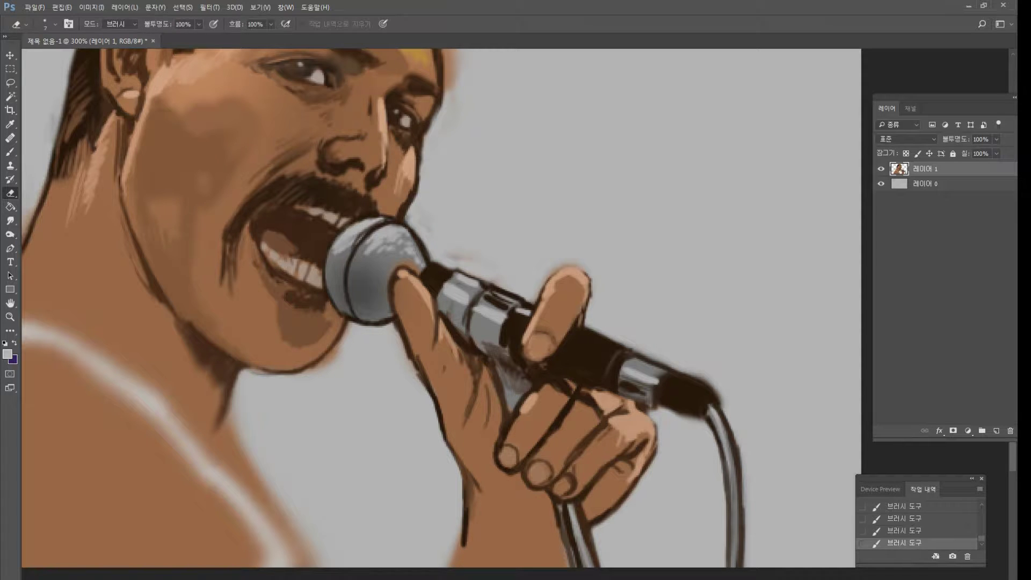
left_click_drag(585, 269, 587, 275)
left_click_drag(588, 277, 590, 284)
left_click_drag(726, 393, 739, 455)
left_click_drag(739, 451, 742, 486)
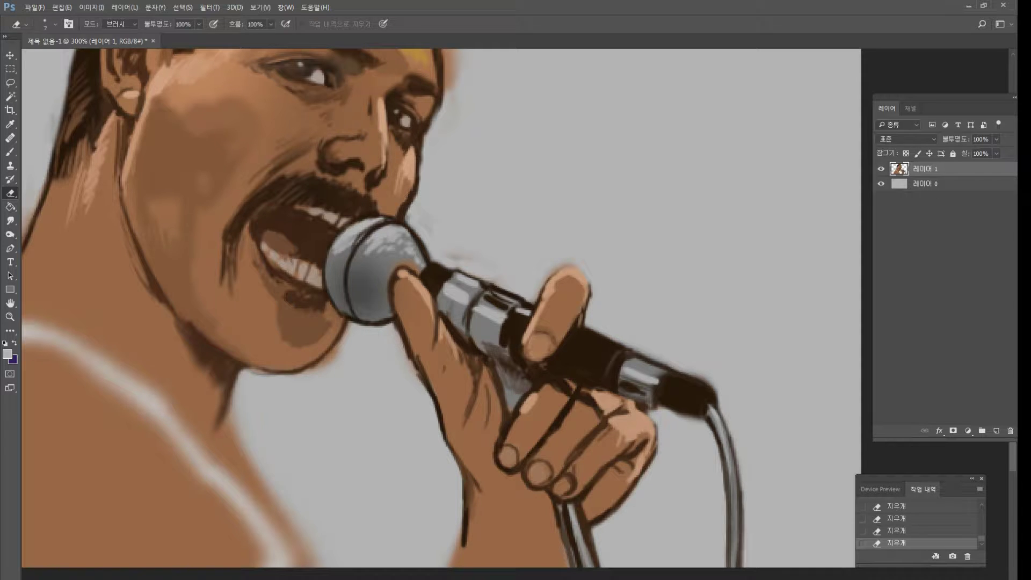
Outline the front of the neck in near-black from beneath the chin down along the tank top strap's outer edge.
key("b")
left_click(442, 272, "alt")
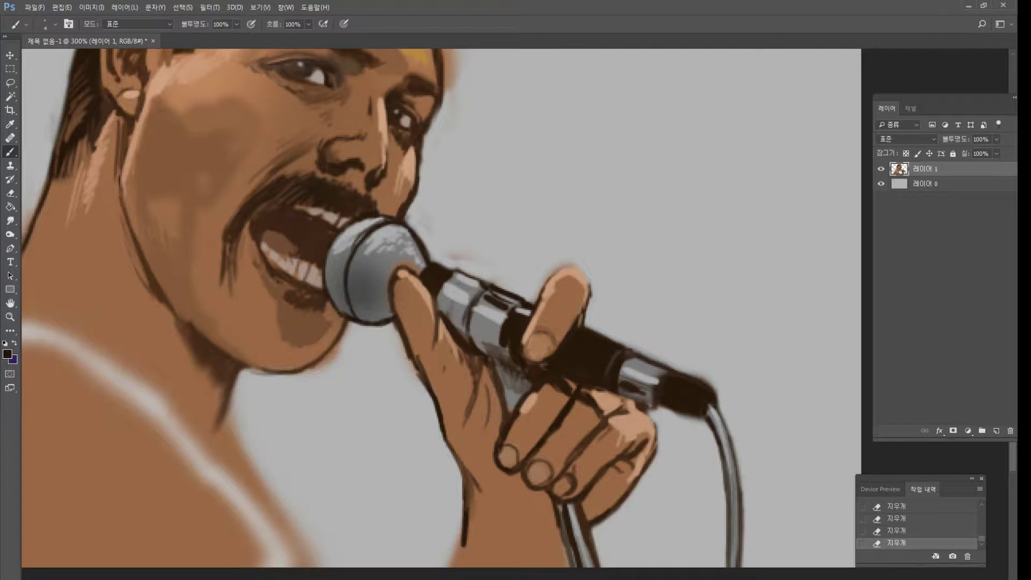
mouse_move(237, 378)
left_mouse_down()
mouse_move(229, 399)
mouse_move(249, 369)
mouse_move(219, 432)
left_mouse_up()
mouse_move(222, 420)
left_mouse_down()
mouse_move(217, 460)
mouse_move(175, 428)
mouse_move(205, 462)
mouse_move(192, 442)
mouse_move(219, 463)
mouse_move(242, 500)
left_mouse_up()
left_click(173, 427, "alt")
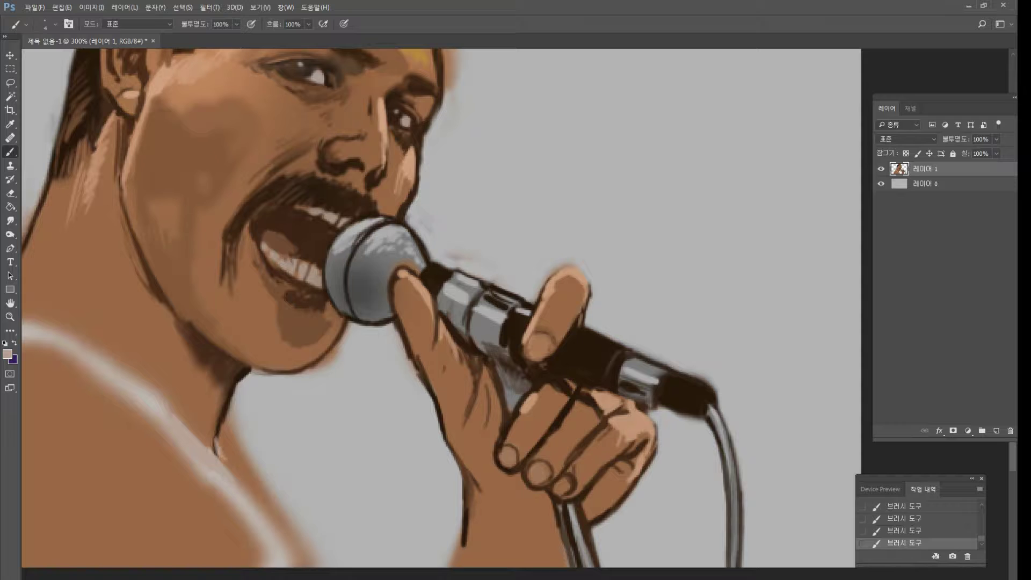
left_click(216, 441, "alt")
mouse_move(217, 436)
left_mouse_down()
mouse_move(219, 458)
mouse_move(271, 520)
left_mouse_up()
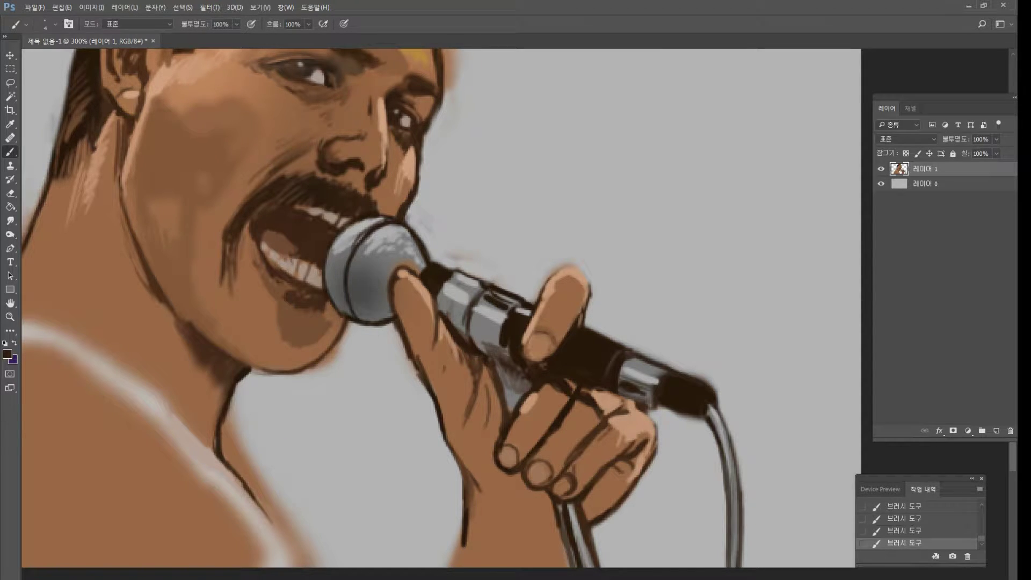
Outline both edges of the tank top's front strap in dark brown, fill it pale grey and clean its border with skin tone.
left_click_drag(238, 475, 283, 566)
left_click_drag(189, 459, 251, 561)
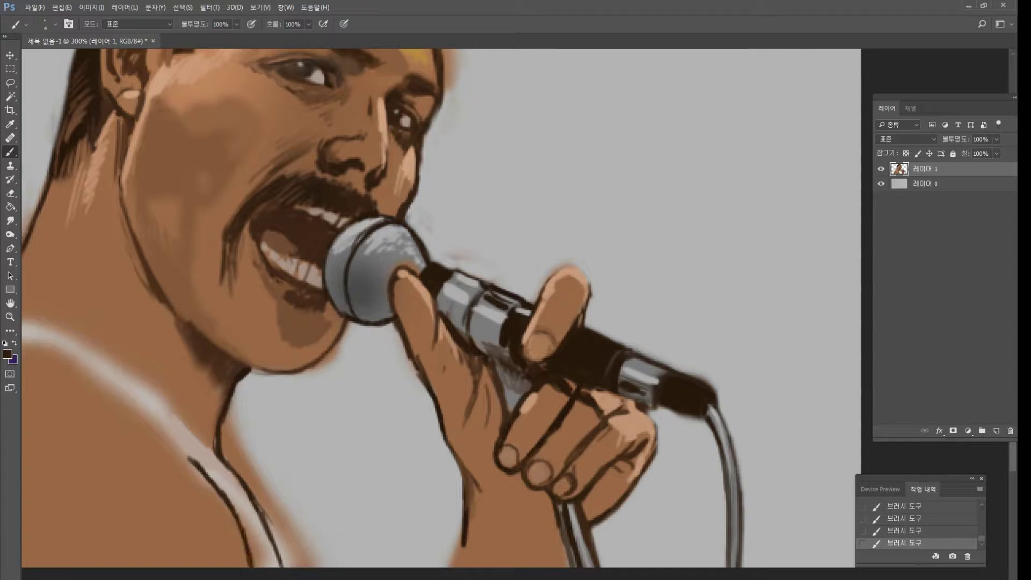
left_click(242, 497, "alt")
mouse_move(239, 512)
left_mouse_down()
mouse_move(257, 564)
mouse_move(256, 528)
mouse_move(271, 554)
left_mouse_up()
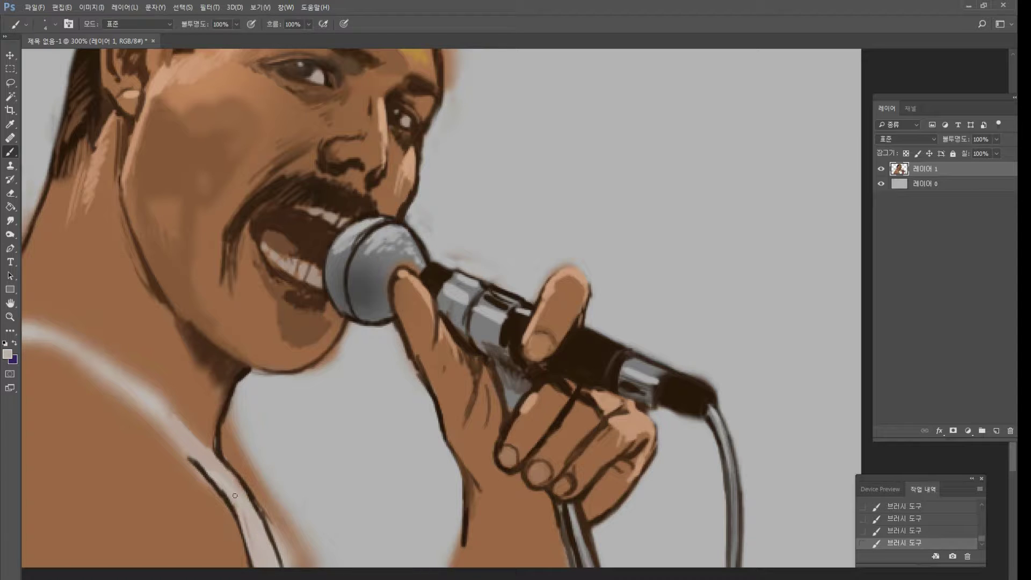
left_click_drag(225, 486, 244, 519)
left_click(202, 492, "alt")
left_click_drag(194, 467, 213, 495)
left_click(219, 436, "alt")
mouse_move(176, 445)
left_mouse_down()
mouse_move(216, 491)
mouse_move(248, 558)
left_mouse_up()
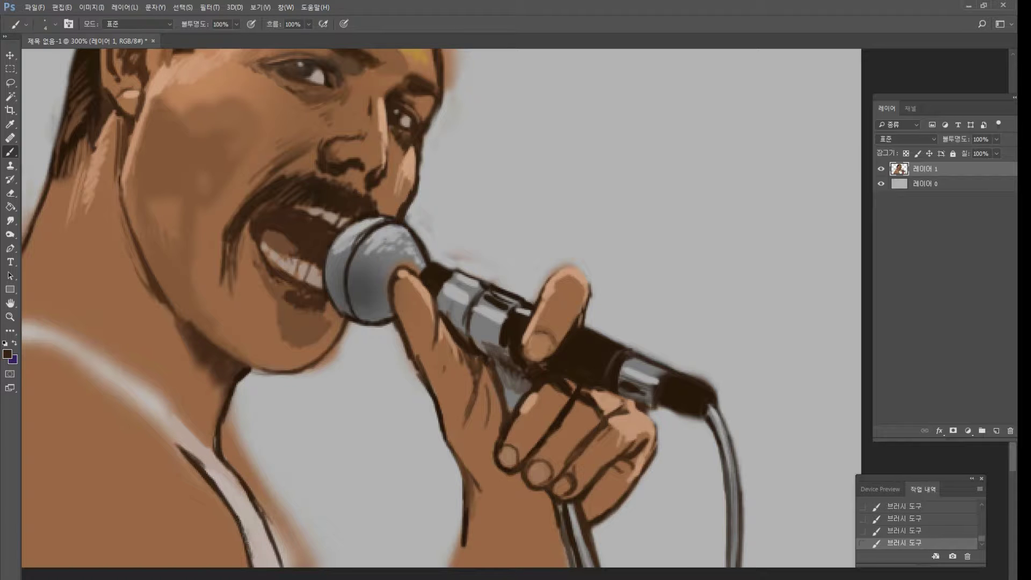
left_click(257, 511, "alt")
left_click(223, 415, "alt")
Erase the stray skin colour outside the front of the neck, the chest and beneath the jaw.
left_click(11, 194)
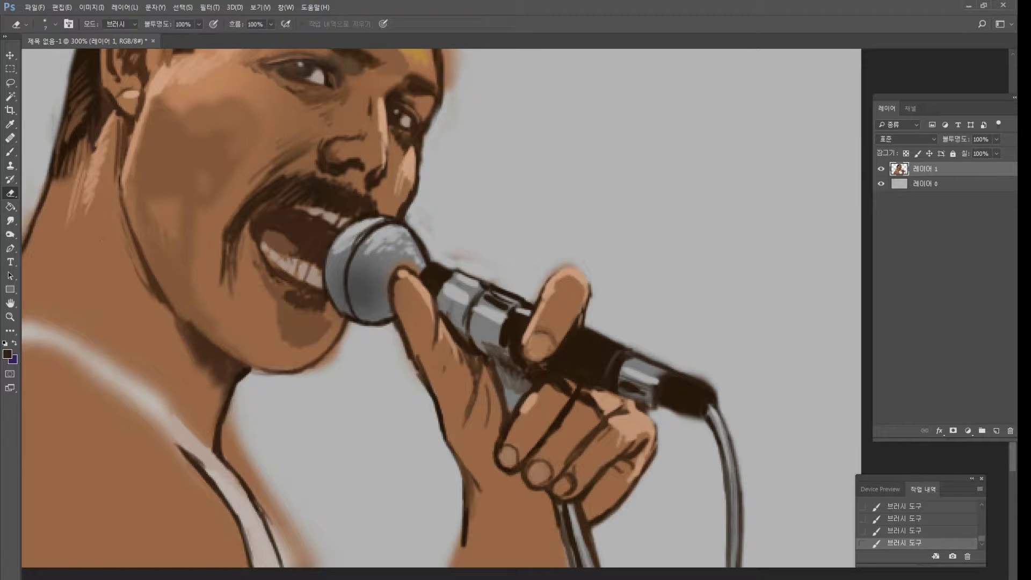
mouse_move(233, 419)
left_mouse_down()
mouse_move(232, 461)
mouse_move(271, 512)
mouse_move(232, 416)
mouse_move(230, 429)
left_mouse_up()
left_click_drag(298, 380, 350, 334)
left_click(391, 298)
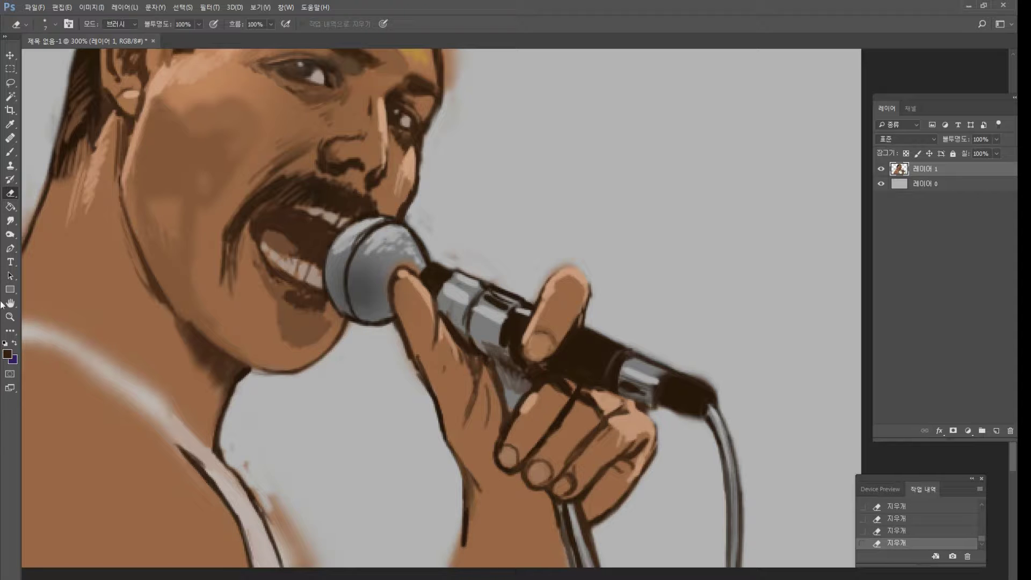
Paint short dark brown hair strands at the nape behind the ear.
double_click(10, 317)
left_click(475, 342)
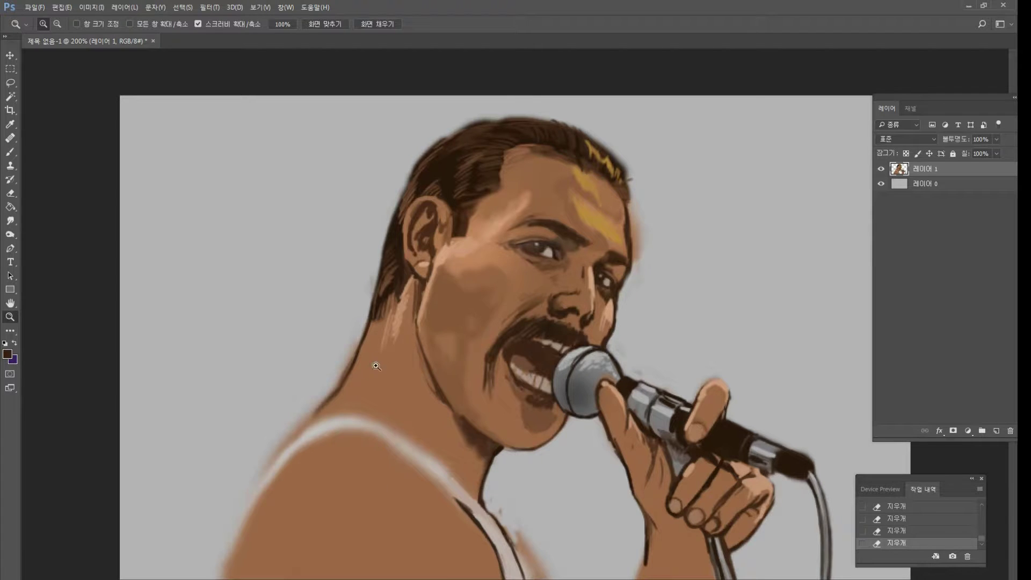
left_click(388, 447)
left_click(8, 154)
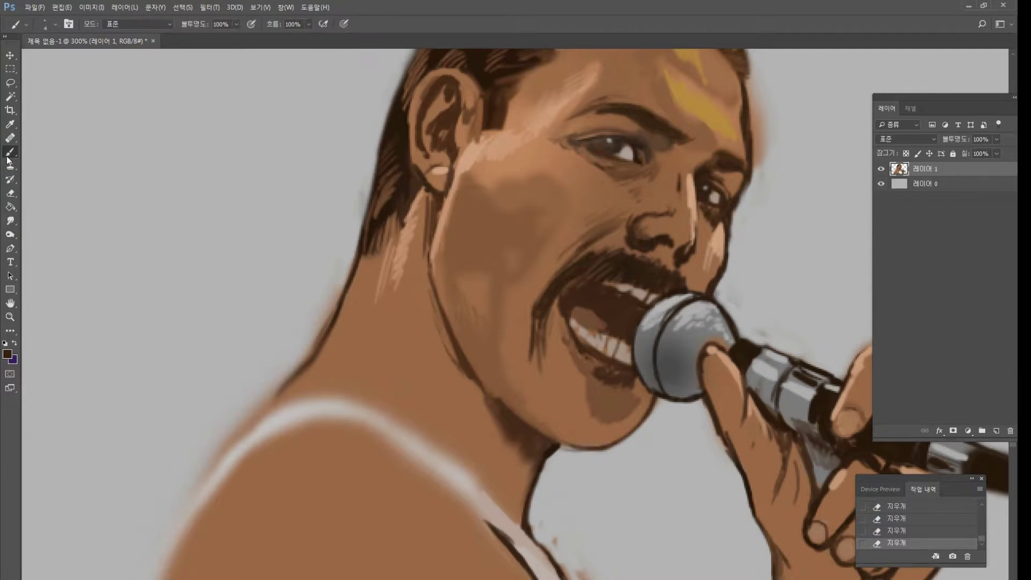
left_click(400, 193, "alt")
left_click_drag(400, 210, 389, 231)
left_click_drag(396, 213, 379, 246)
left_click_drag(389, 225, 376, 248)
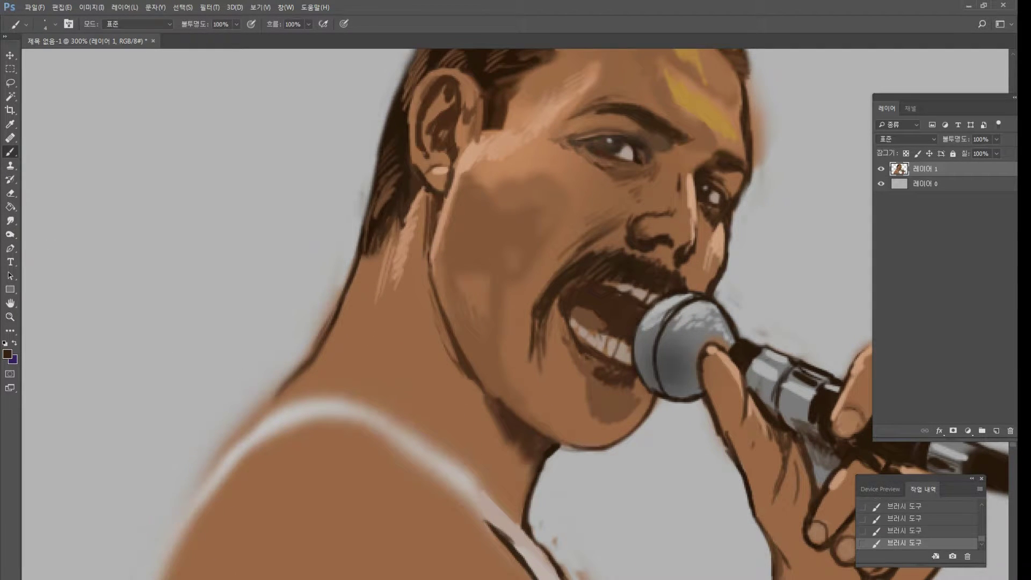
Outline the back of the shoulder and both edges of the strap over it in dark brown.
mouse_move(304, 371)
left_mouse_down()
mouse_move(270, 407)
mouse_move(339, 392)
mouse_move(395, 412)
mouse_move(298, 418)
mouse_move(255, 444)
mouse_move(213, 490)
left_mouse_up()
mouse_move(270, 410)
left_mouse_down()
mouse_move(217, 466)
mouse_move(188, 529)
left_mouse_up()
left_click_drag(225, 478, 181, 553)
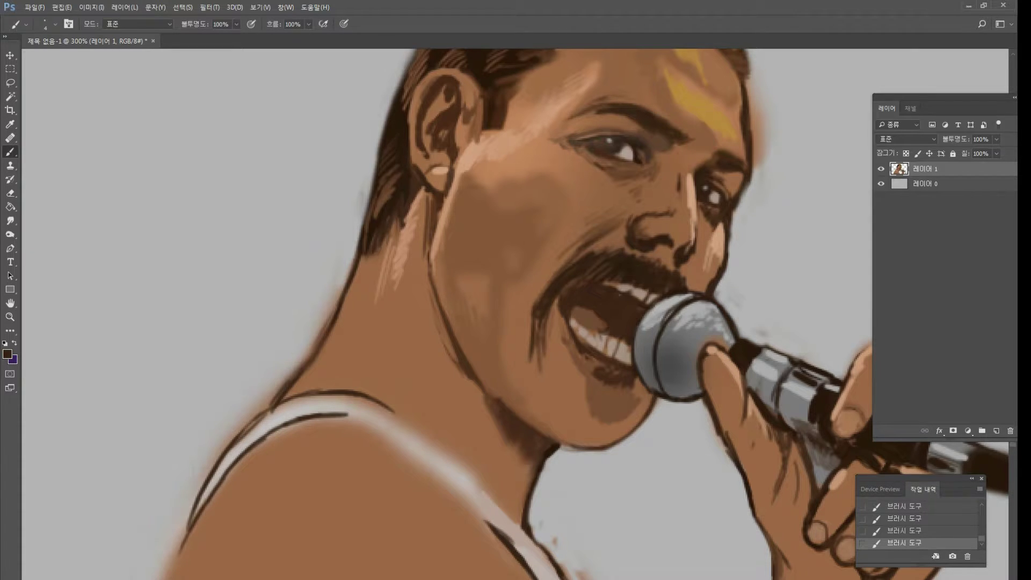
left_click_drag(198, 513, 169, 579)
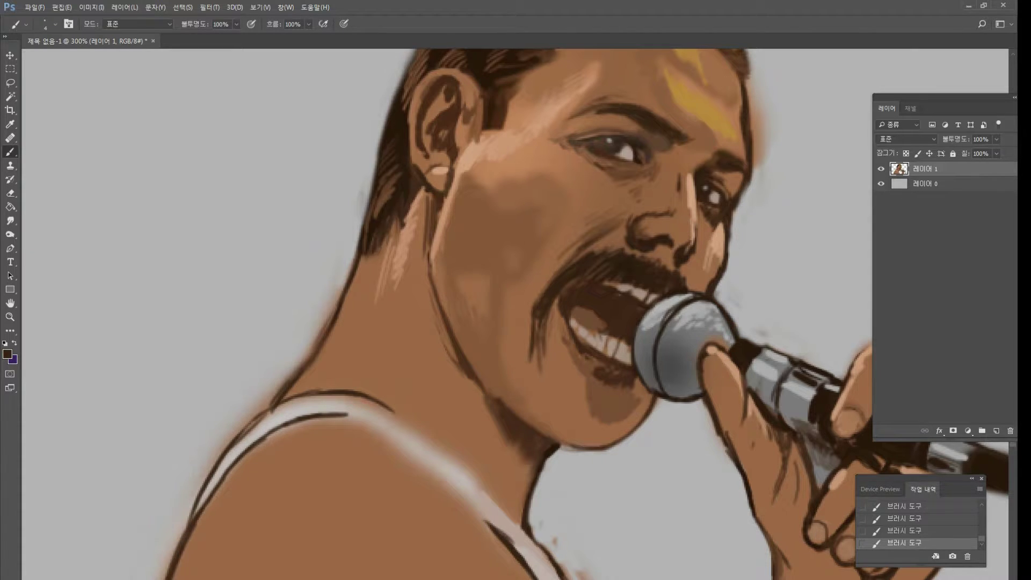
left_click_drag(188, 542, 171, 578)
mouse_move(198, 522)
left_mouse_down()
mouse_move(237, 466)
mouse_move(282, 429)
left_mouse_up()
mouse_move(239, 461)
left_mouse_down()
mouse_move(334, 415)
mouse_move(379, 425)
left_mouse_up()
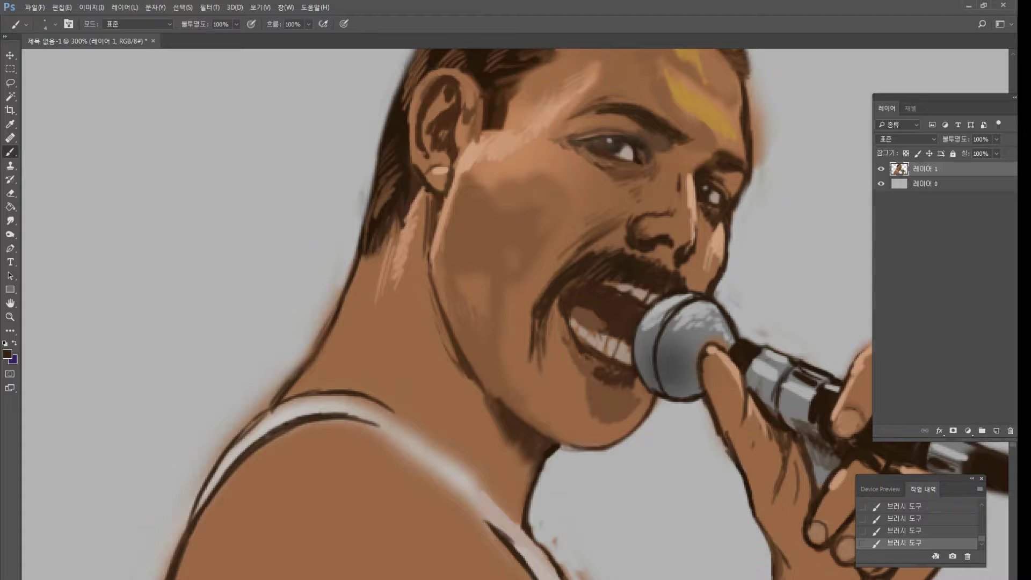
Draw the strap's lower edge in dark brown from shoulder to chest and trim the line with skin tone.
left_click_drag(378, 429, 410, 462)
key("ctrl+z")
left_click_drag(376, 428, 498, 529)
left_click_drag(459, 494, 488, 526)
left_click(438, 503, "alt")
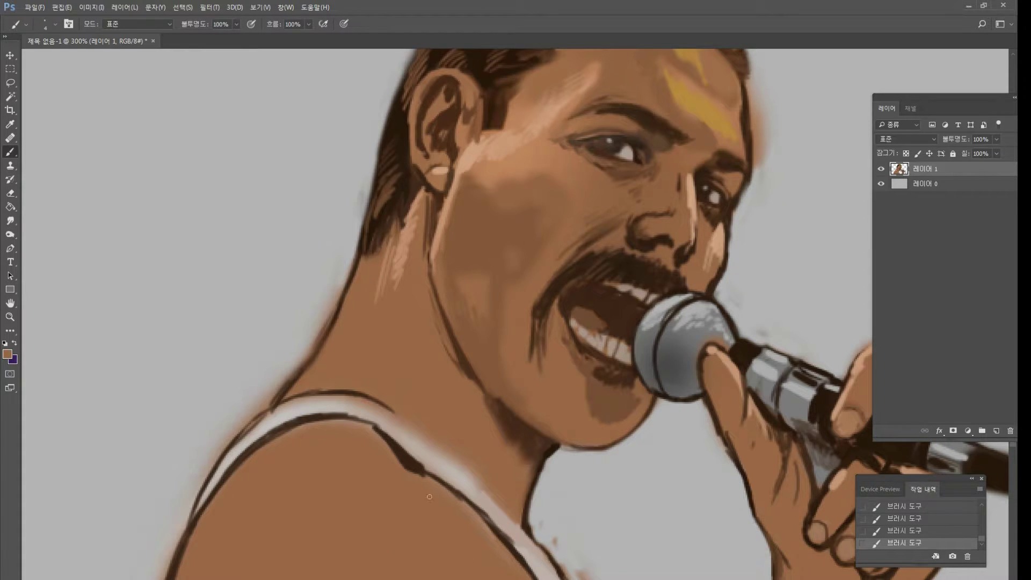
left_click_drag(405, 473, 459, 499)
left_click_drag(499, 535, 511, 551)
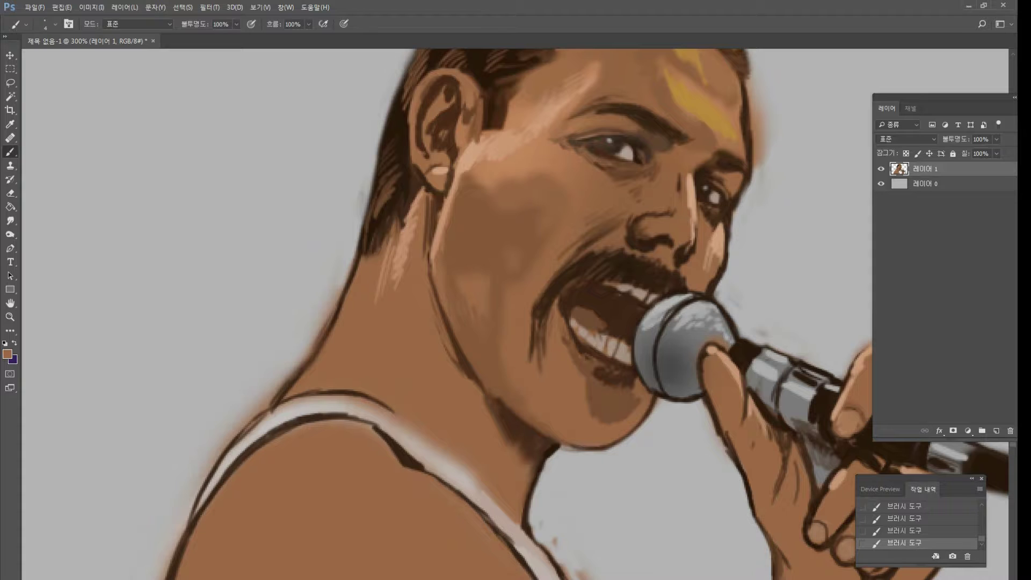
Outline the strap's upper edge from shoulder to chest in dark brown and tidy it with pale grey and skin tone.
left_click(352, 393, "alt")
mouse_move(350, 395)
left_mouse_down()
mouse_move(410, 422)
mouse_move(542, 546)
left_mouse_up()
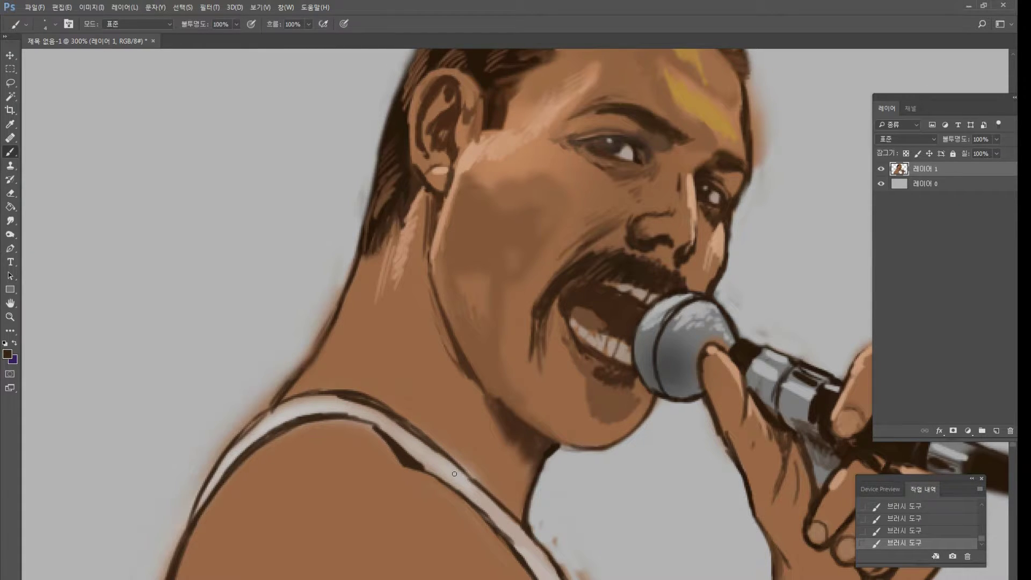
left_click(475, 488, "alt")
left_click_drag(464, 475, 534, 543)
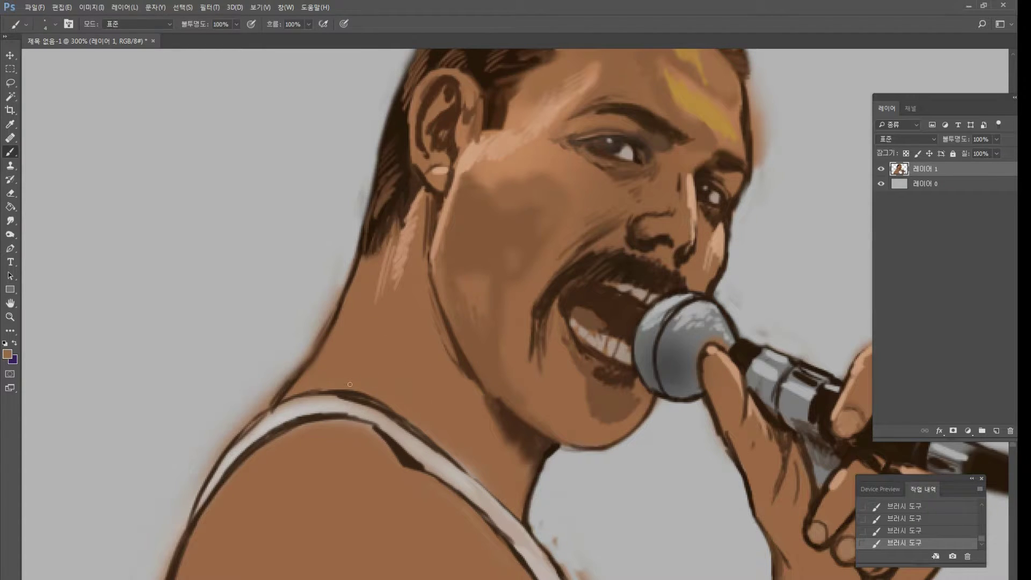
mouse_move(359, 395)
left_mouse_down()
mouse_move(320, 389)
mouse_move(373, 399)
mouse_move(472, 474)
left_mouse_up()
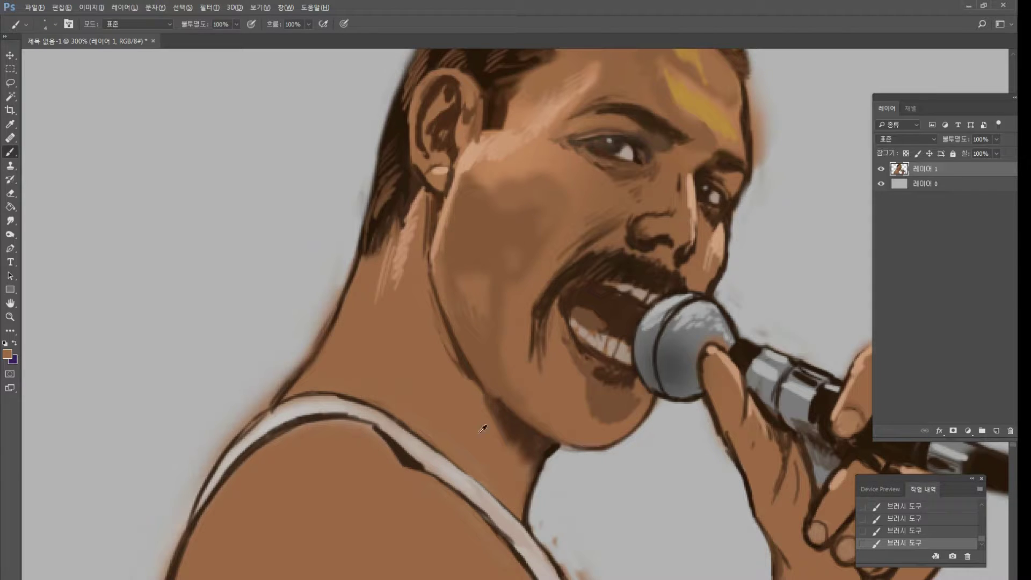
Shade the neck under the jaw in mid-brown, adding hatched strokes towards the tank-top strap.
left_click(515, 433, "alt")
mouse_move(516, 450)
left_mouse_down()
mouse_move(493, 464)
mouse_move(471, 472)
mouse_move(512, 446)
mouse_move(467, 466)
left_mouse_up()
left_click(520, 445, "alt")
left_click(514, 445, "alt")
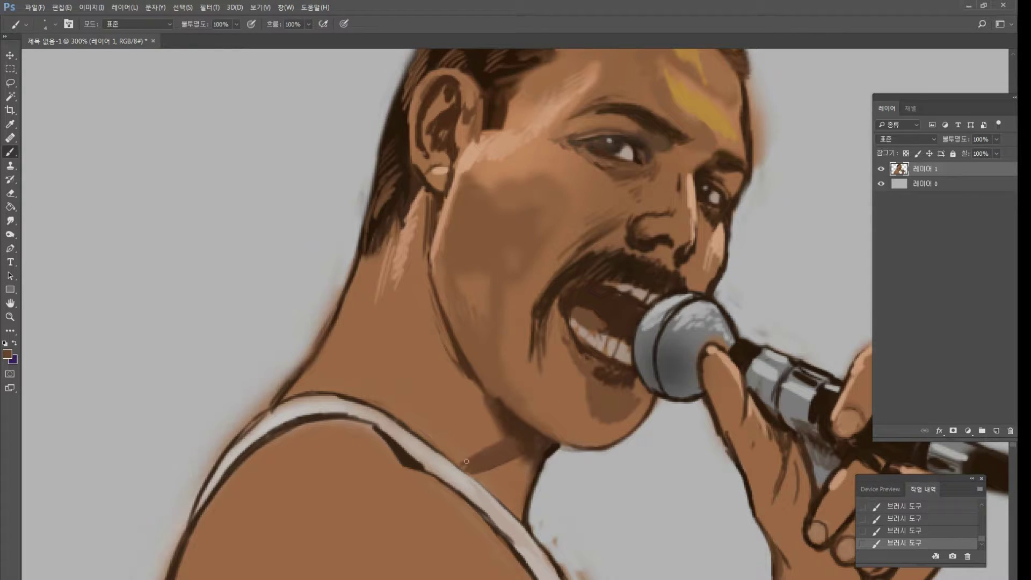
mouse_move(501, 430)
left_mouse_down()
mouse_move(457, 456)
mouse_move(449, 443)
left_mouse_up()
left_click_drag(486, 404, 431, 423)
left_click_drag(455, 404, 437, 414)
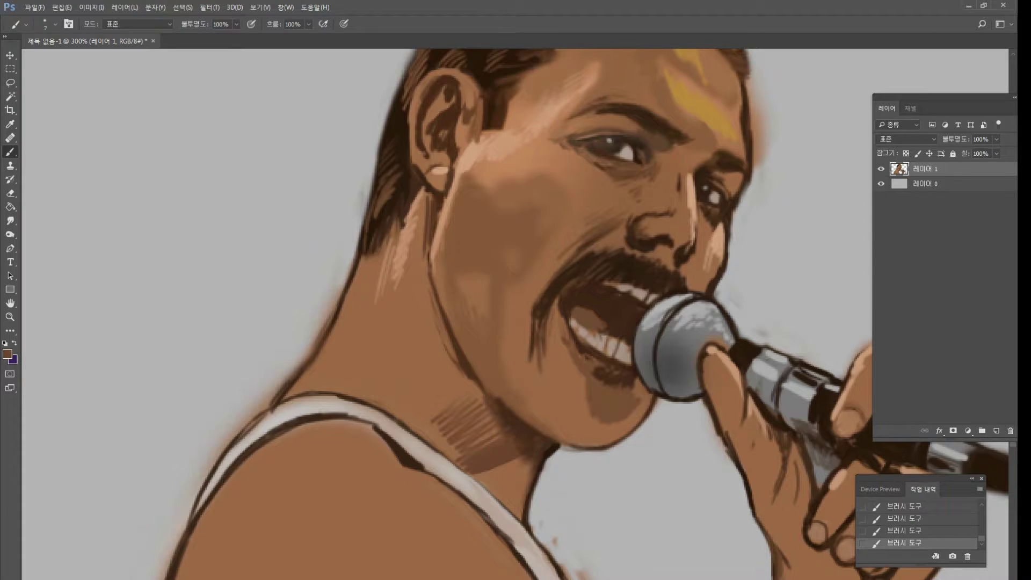
Paint a broad soft brown shadow down the side of the neck behind the jaw with a larger brush.
key("bracketright")
key("bracketright")
key("bracketright")
key("bracketright")
key("bracketright")
mouse_move(414, 338)
left_mouse_down()
mouse_move(416, 385)
mouse_move(459, 404)
mouse_move(455, 450)
left_mouse_up()
key("bracketleft")
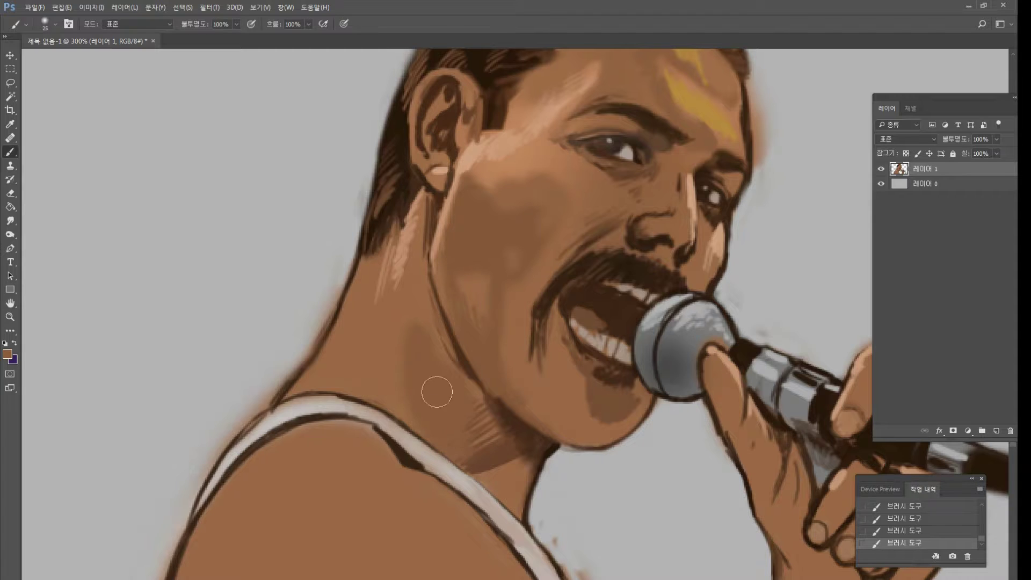
left_click_drag(437, 392, 461, 417)
Add soft brown shading to the shoulder just below the strap where it runs down the chest.
key("bracketright")
left_click_drag(460, 505, 499, 571)
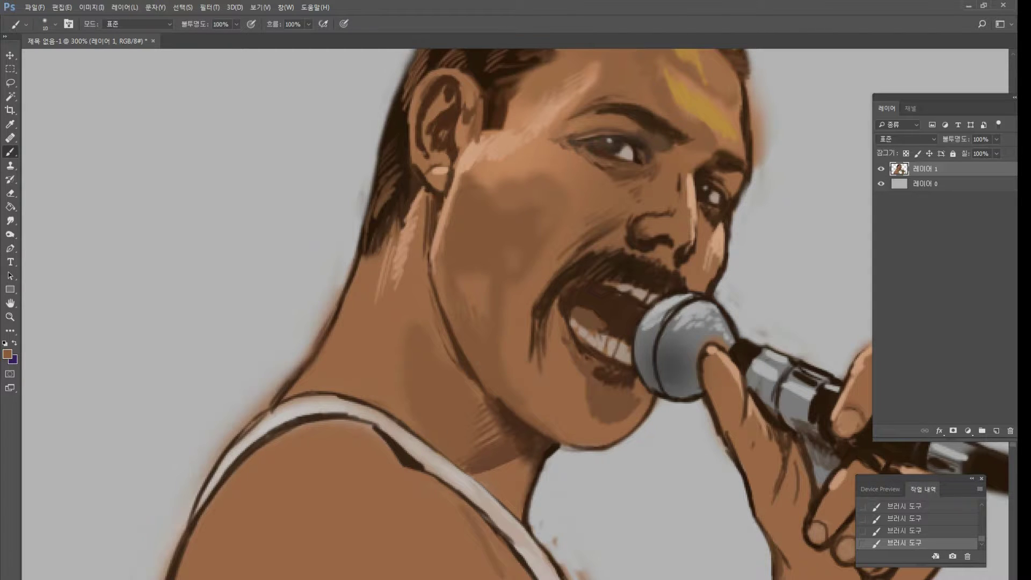
left_click_drag(486, 534, 517, 579)
left_click(569, 576, "alt")
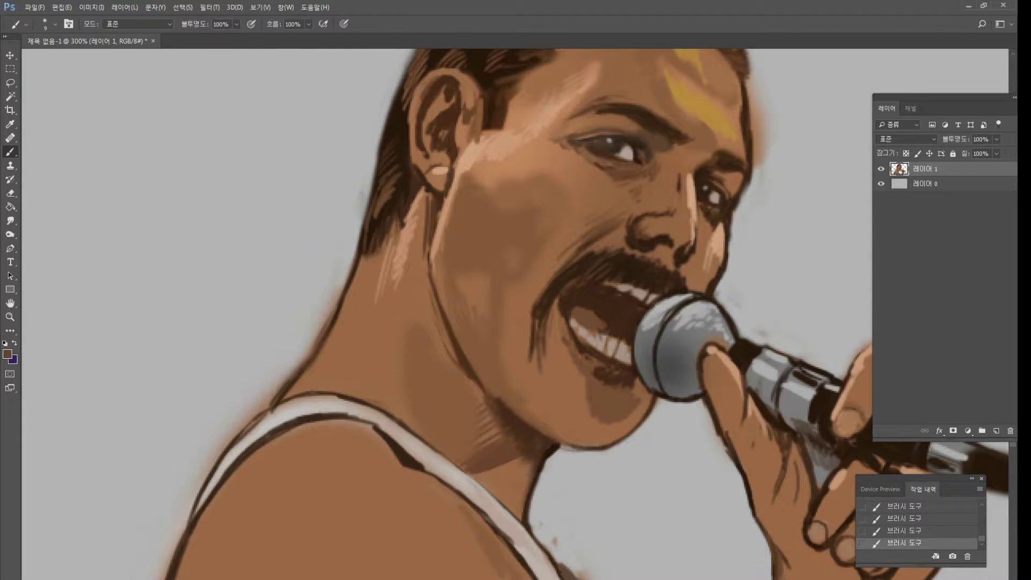
left_click(559, 563, "alt")
Extend the throat shadow with short brown strokes and draw a thin dark crease on the neck behind the jaw.
left_click(523, 453, "alt")
left_click(508, 468, "alt")
left_click_drag(504, 471, 519, 482)
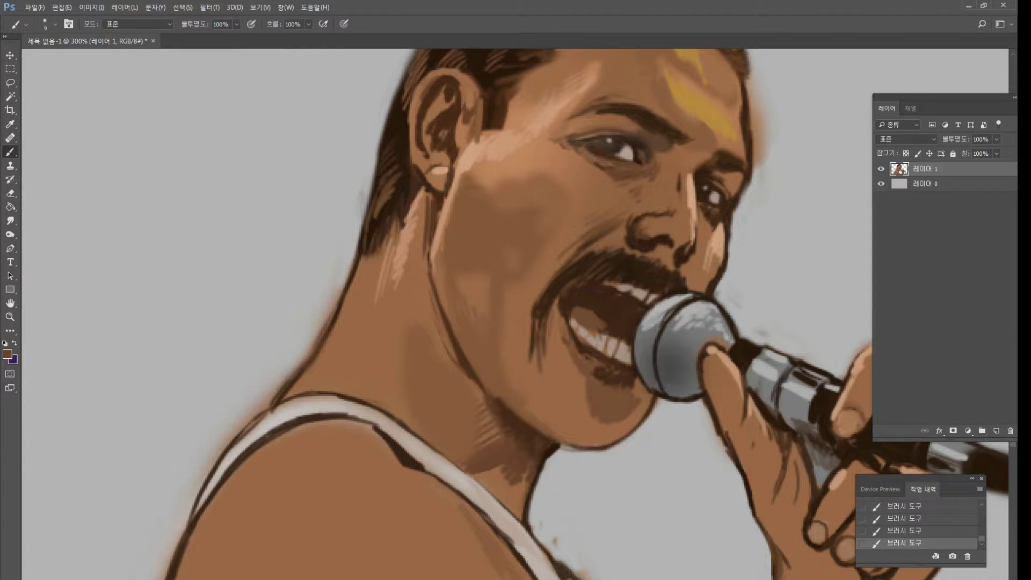
left_click(495, 403, "alt")
mouse_move(440, 359)
left_mouse_down()
mouse_move(480, 390)
mouse_move(454, 373)
mouse_move(420, 318)
left_mouse_up()
left_click(440, 365, "alt")
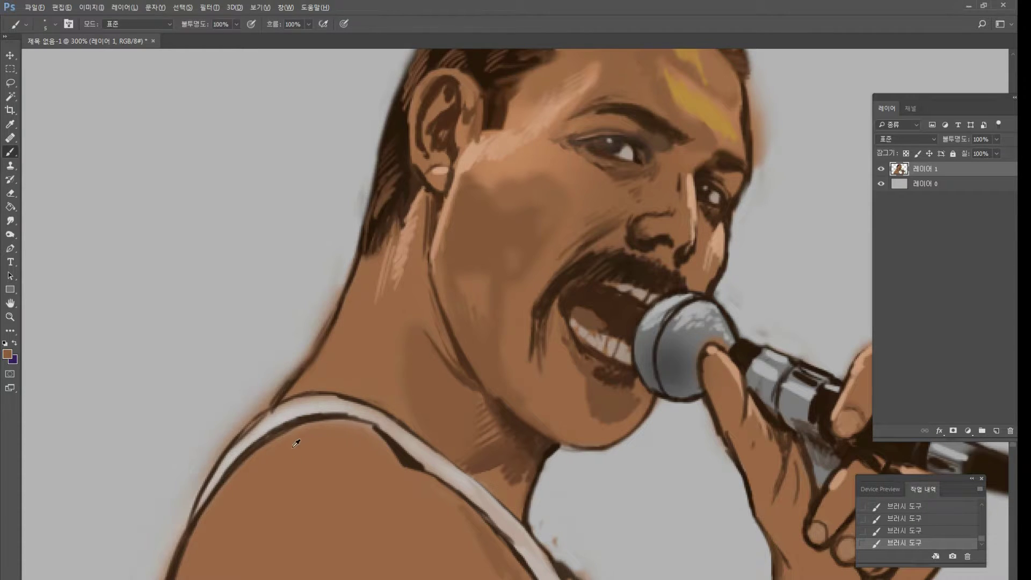
Thin the strap's lower outline with skin tone and repaint the strap over the shoulder in pale grey.
left_click_drag(252, 454, 304, 424)
left_click_drag(365, 430, 421, 483)
left_click(272, 417, "alt")
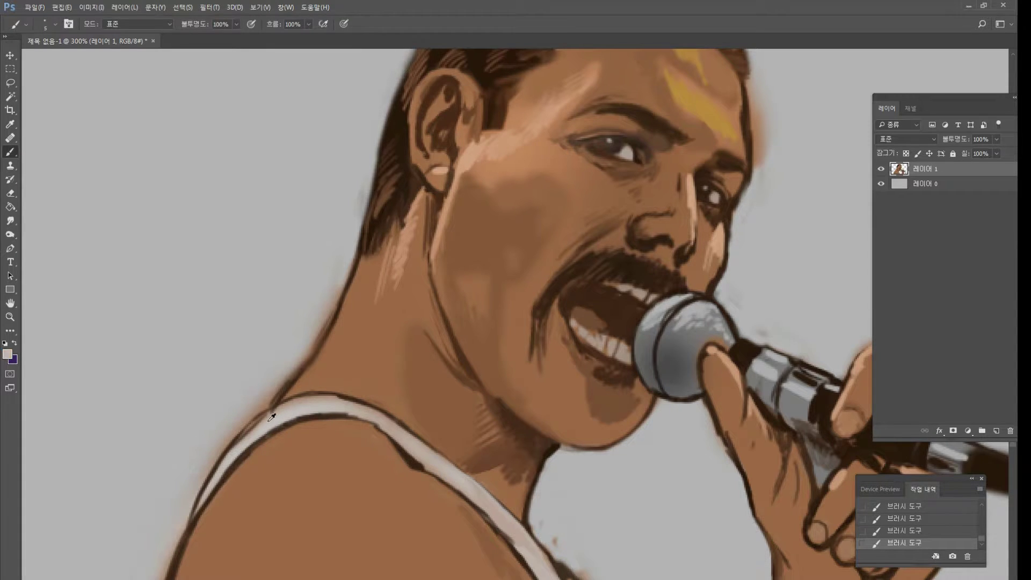
left_click_drag(243, 443, 292, 406)
left_click(226, 444, "alt")
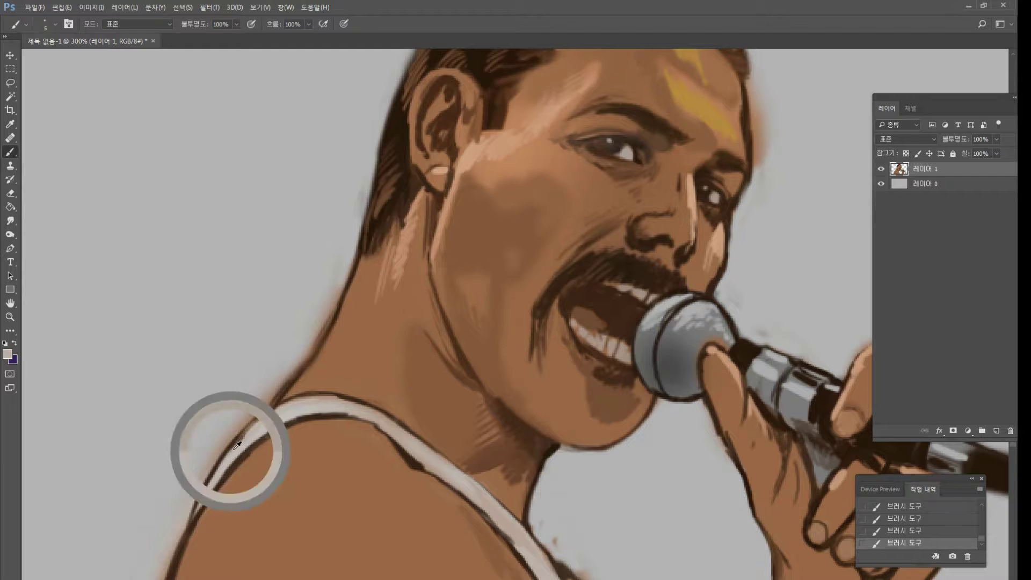
mouse_move(234, 443)
left_mouse_down()
mouse_move(287, 404)
mouse_move(316, 396)
left_mouse_up()
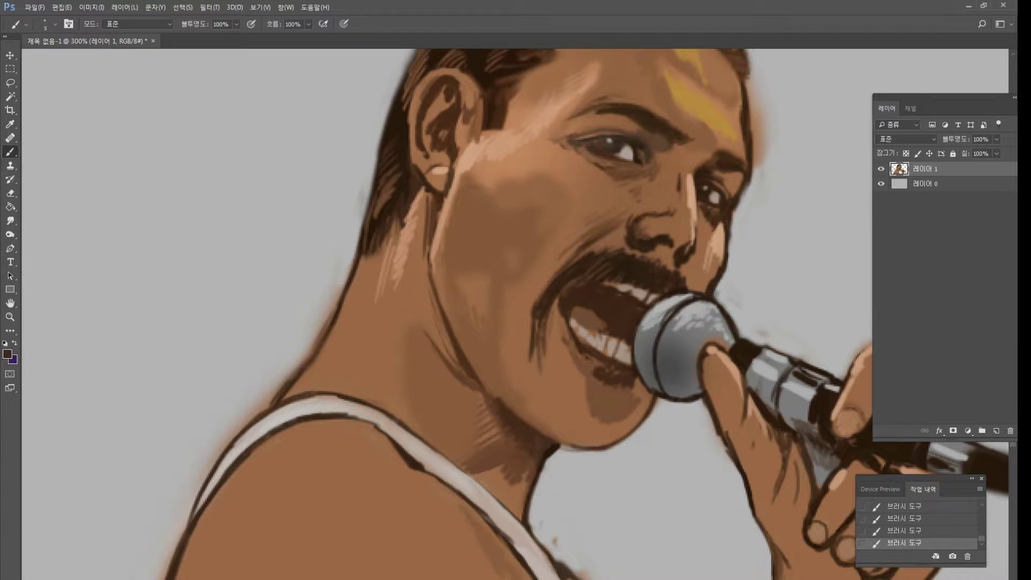
Outline the back of the neck down to the strap in dark brown and trim the line's inner side with skin tone.
left_click_drag(258, 417, 327, 324)
left_click_drag(298, 370, 326, 331)
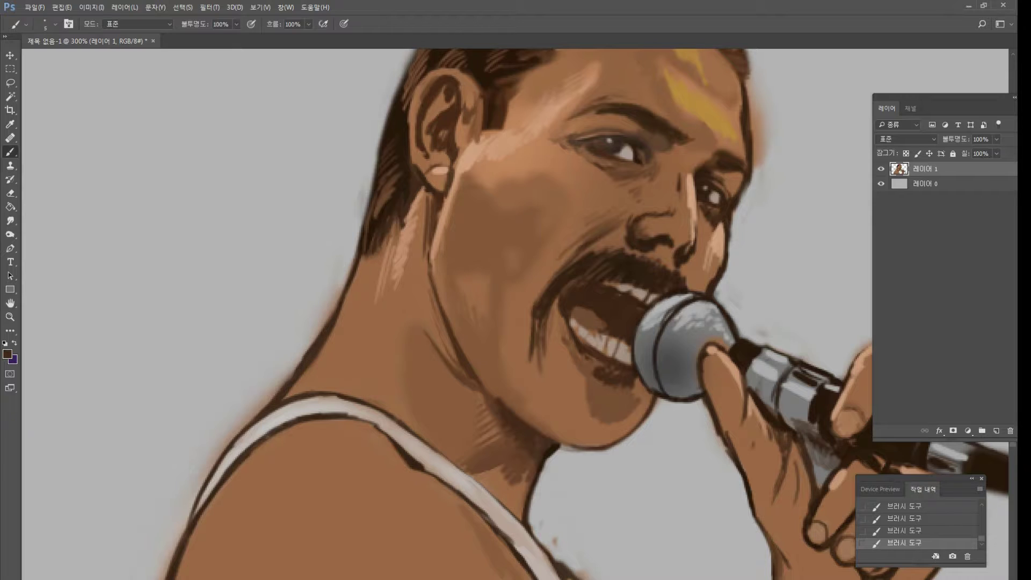
left_click(344, 322, "alt")
left_click_drag(321, 355, 341, 306)
left_click_drag(302, 376, 328, 337)
left_click_drag(275, 406, 294, 383)
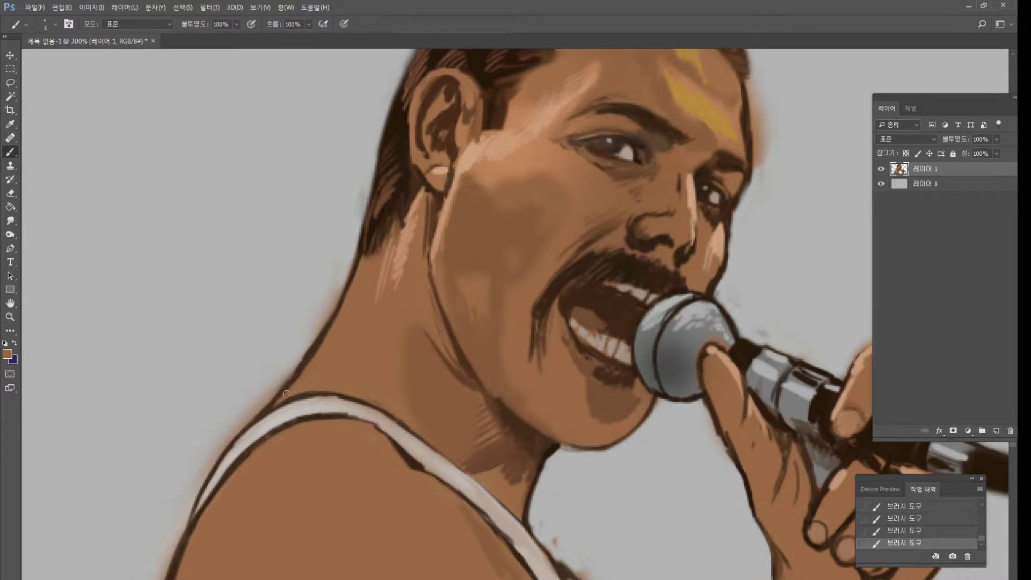
left_click(288, 388, "alt")
Erase the blurry colour spill outside the back of the neck, the strap and the shoulder.
left_click(11, 193)
left_click_drag(349, 265, 321, 325)
left_click_drag(340, 286, 304, 357)
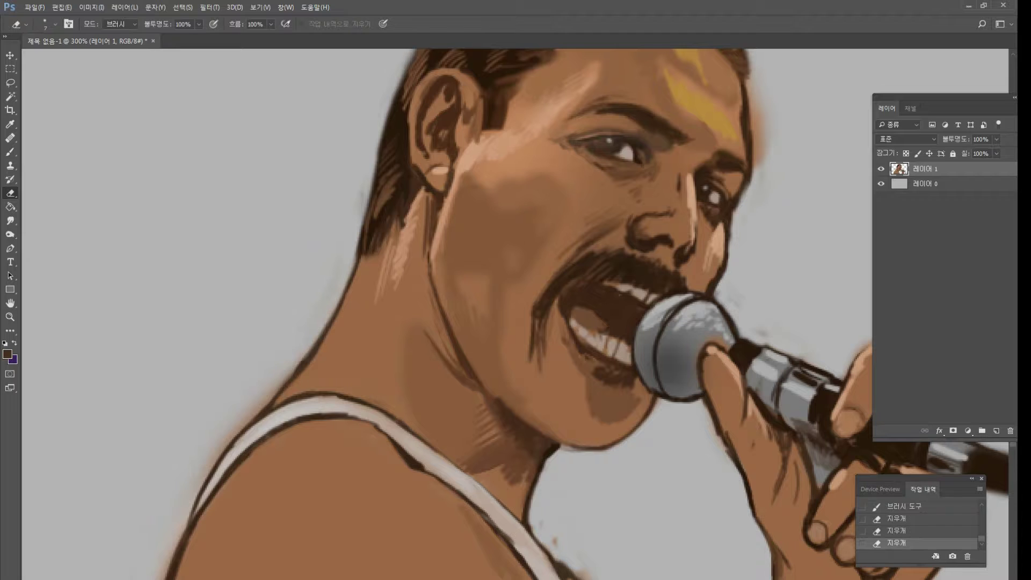
left_click_drag(331, 305, 287, 372)
left_click_drag(323, 338, 212, 468)
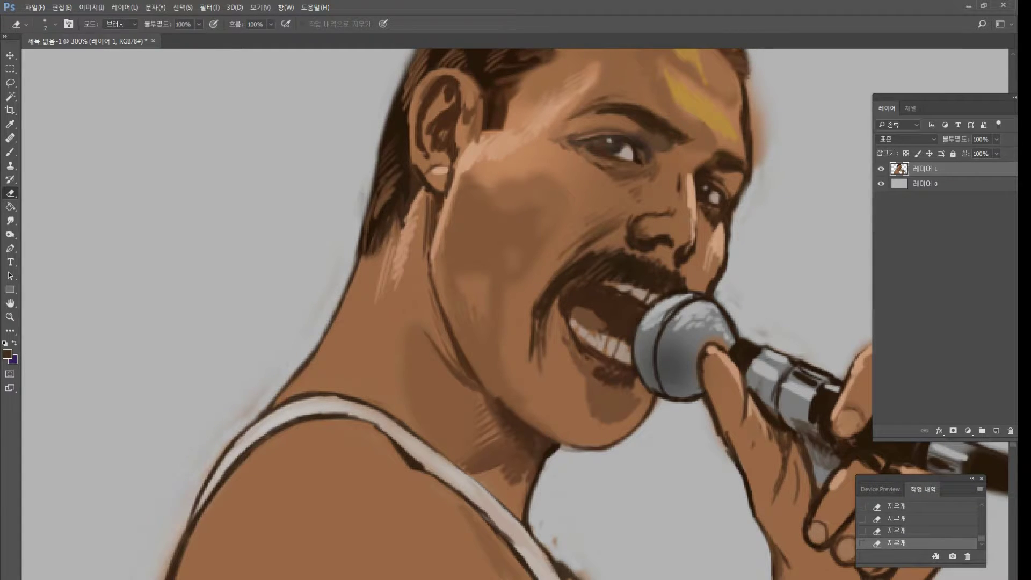
left_click_drag(179, 547, 166, 579)
left_click_drag(182, 529, 171, 578)
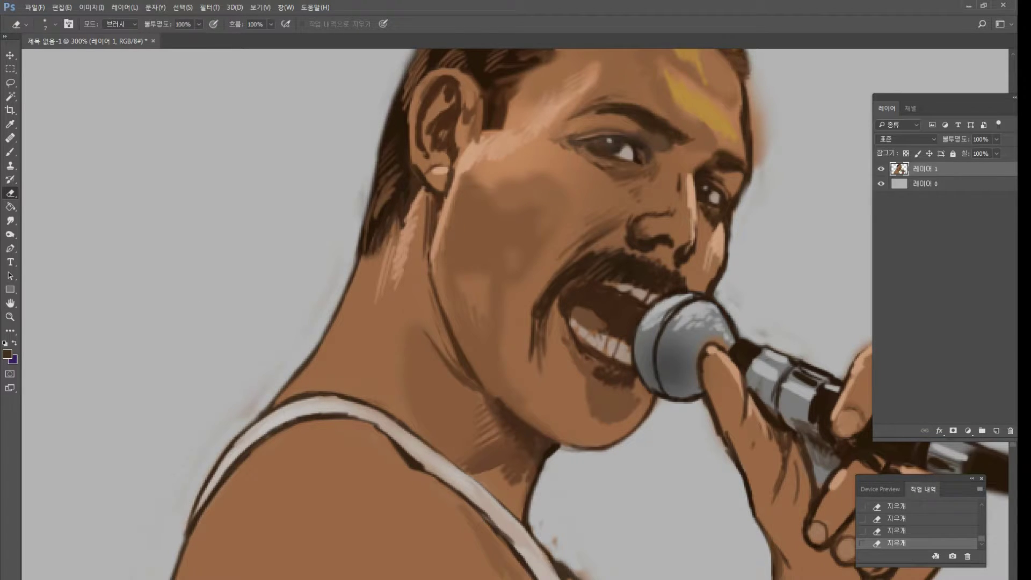
Redraw the outer shoulder outline below the strap in brown and refine where it meets the strap.
double_click(10, 315)
left_click(439, 357, "alt")
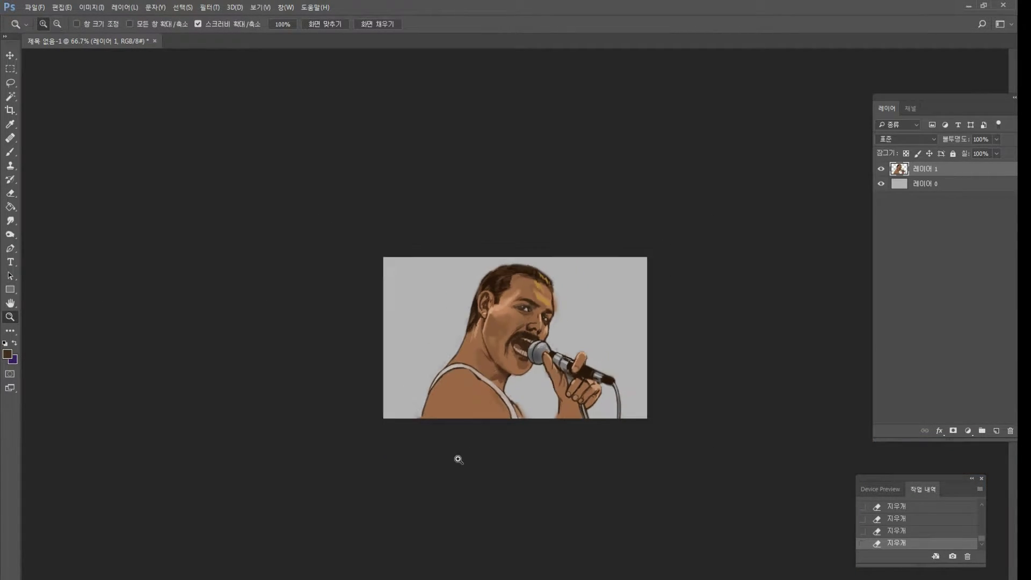
left_click(459, 460)
left_click(414, 486)
left_click(334, 534)
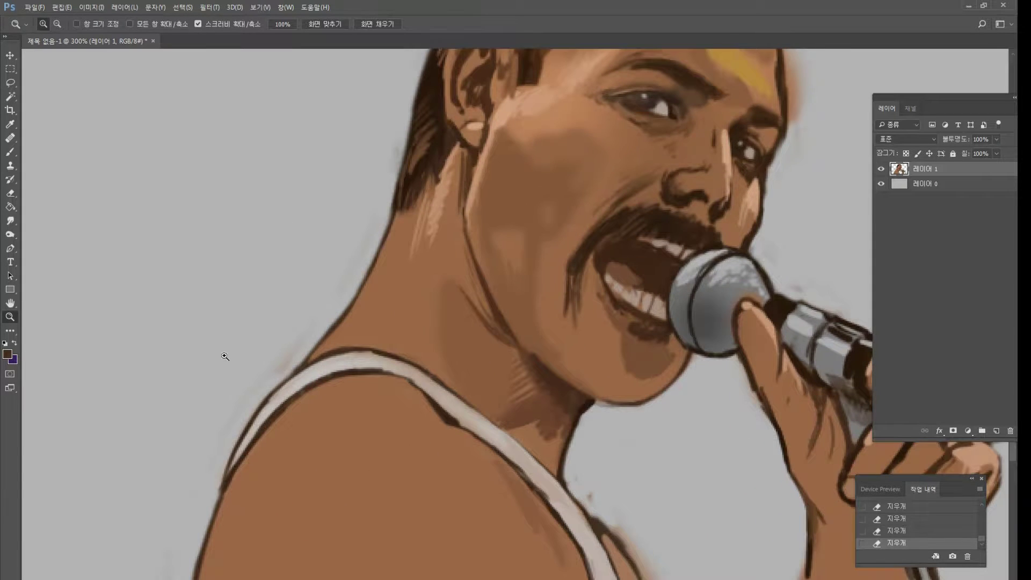
left_click(10, 152)
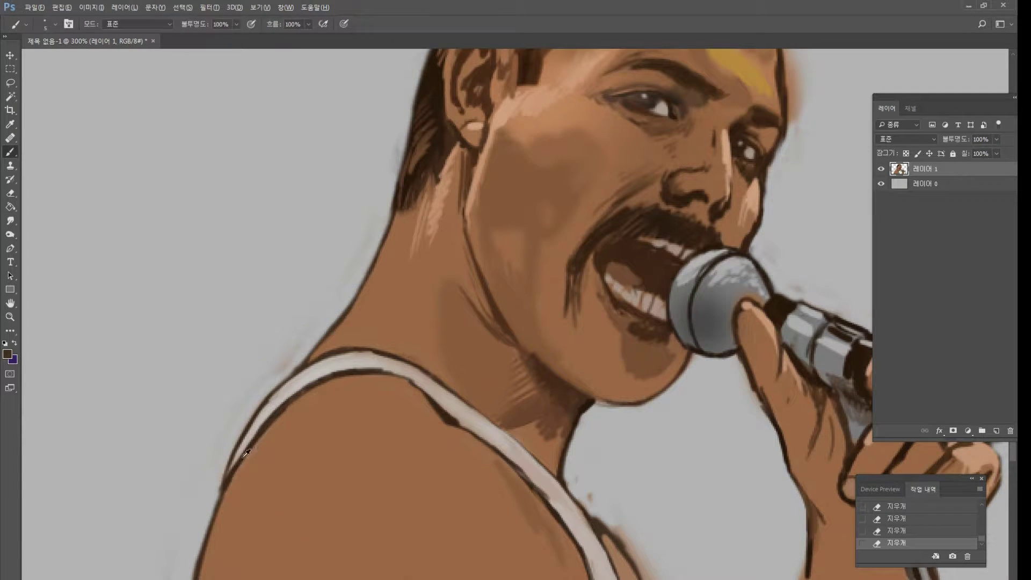
left_click_drag(217, 515, 210, 532)
left_click_drag(219, 494, 209, 529)
mouse_move(211, 524)
left_mouse_down()
mouse_move(195, 576)
mouse_move(194, 565)
left_mouse_up()
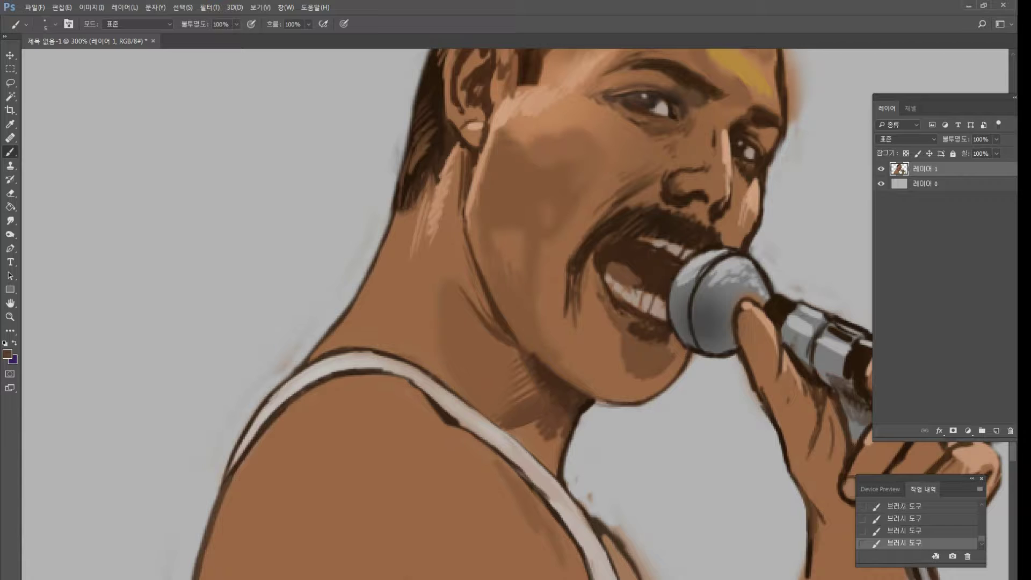
left_click(251, 449, "alt")
left_click_drag(236, 463, 203, 535)
Push the nose and moustache area slightly downwards with the Liquify filter and reduce its brush size to 80.
double_click(12, 303)
key("ctrl+minus")
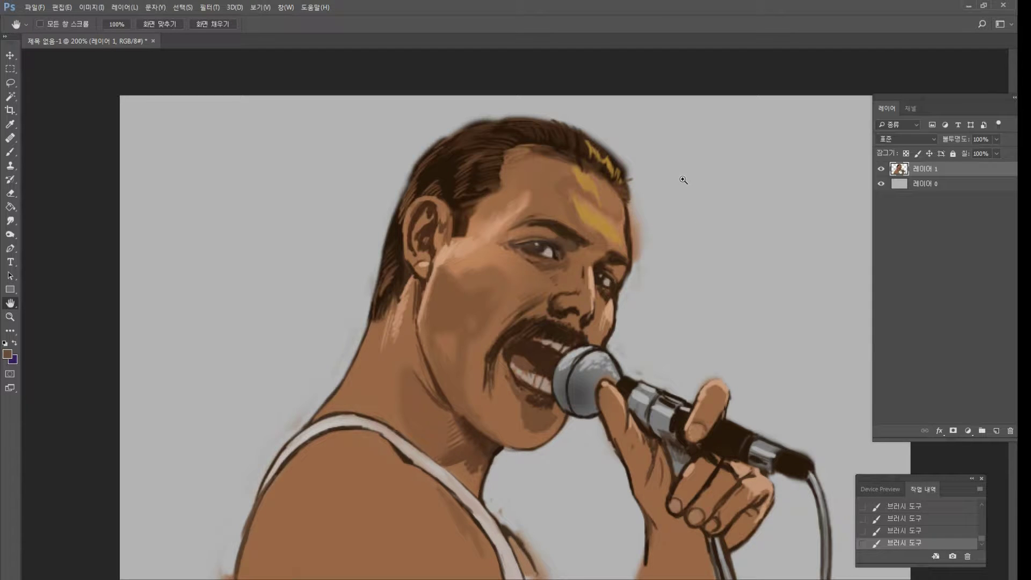
key("ctrl+shift+x")
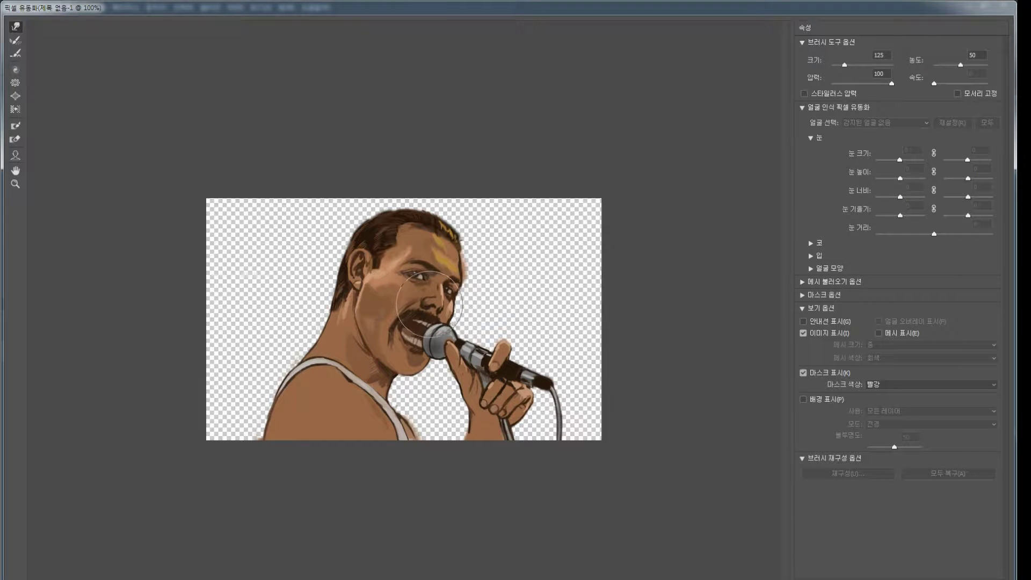
left_click_drag(427, 296, 429, 320)
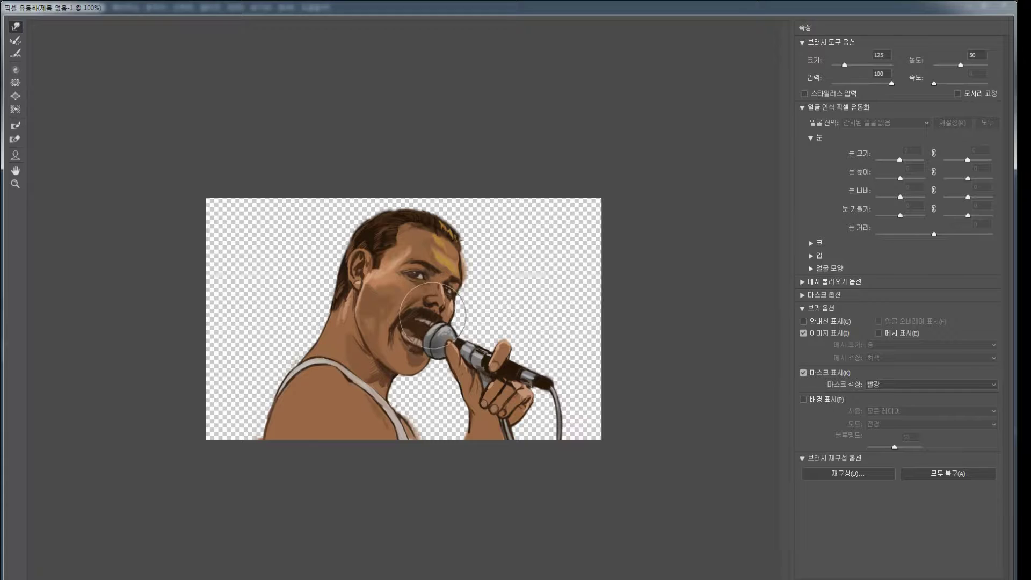
key("bracketleft")
key("bracketleft")
key("bracketleft")
key("bracketleft")
key("bracketleft")
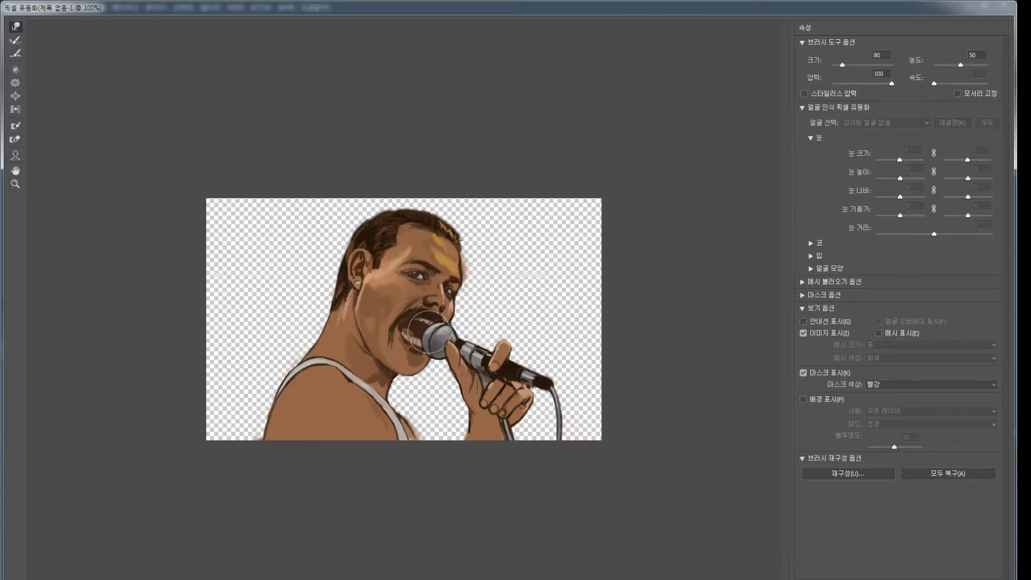
Set the Liquify brush size to 100 and apply the Liquify filter to the portrait.
key("bracketleft")
key("bracketleft")
key("bracketright")
key("bracketright")
key("bracketright")
key("bracketright")
key("bracketright")
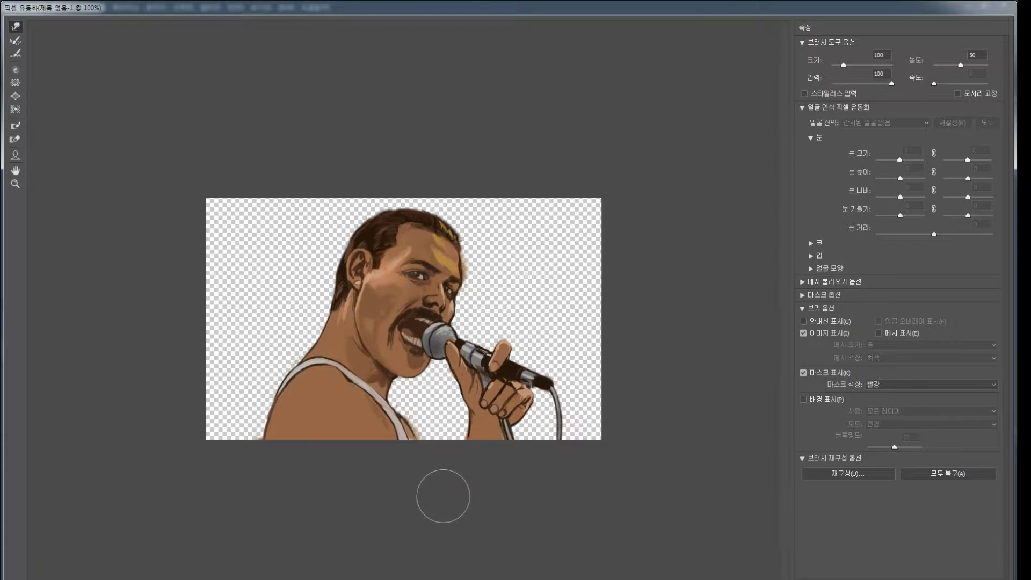
key("Return")
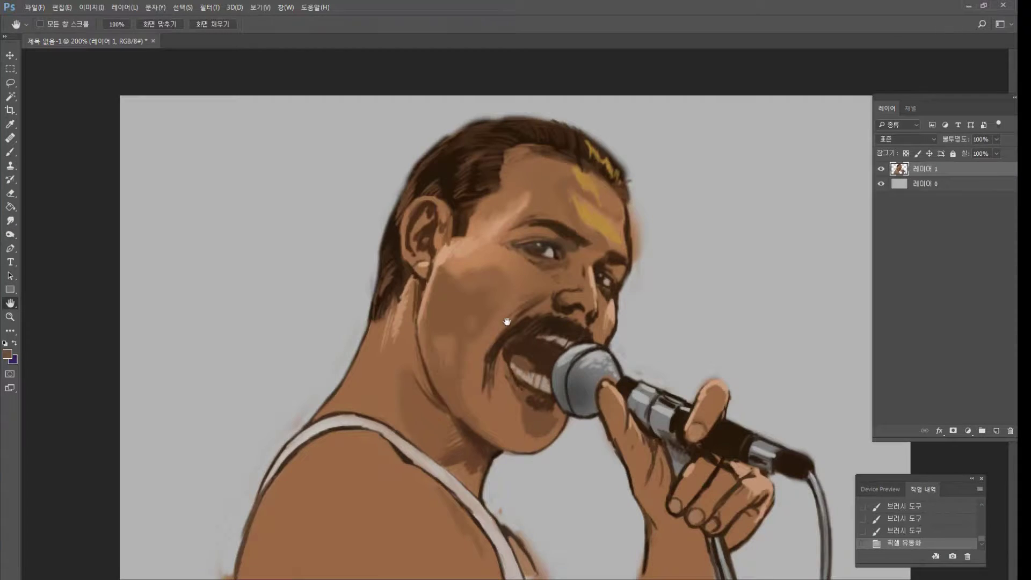
Paint a brown shadow across the wrist below the hand holding the microphone with a size 15 soft brush.
left_click(629, 326, "alt")
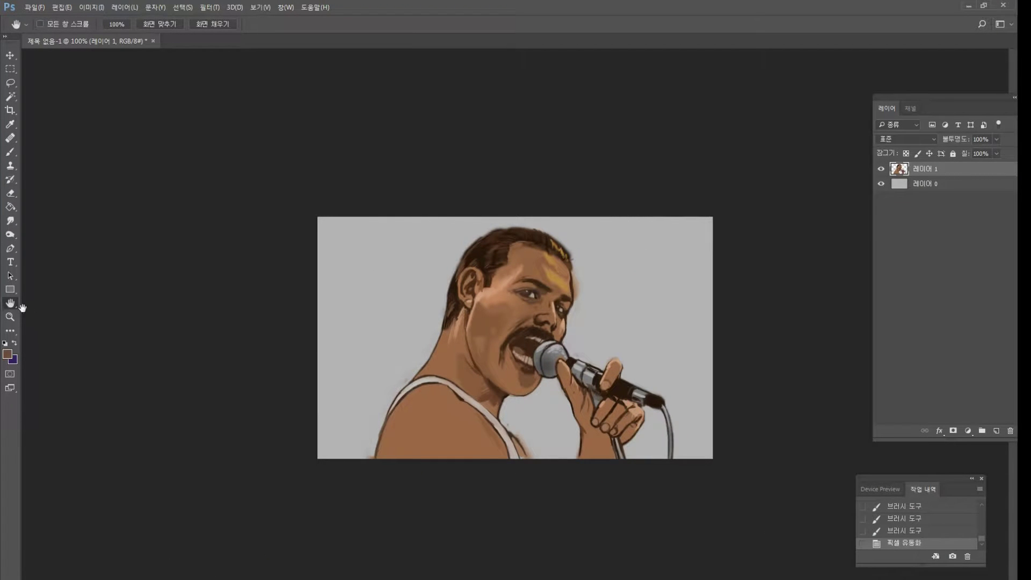
left_click(10, 317)
left_click(510, 344)
left_click(622, 433)
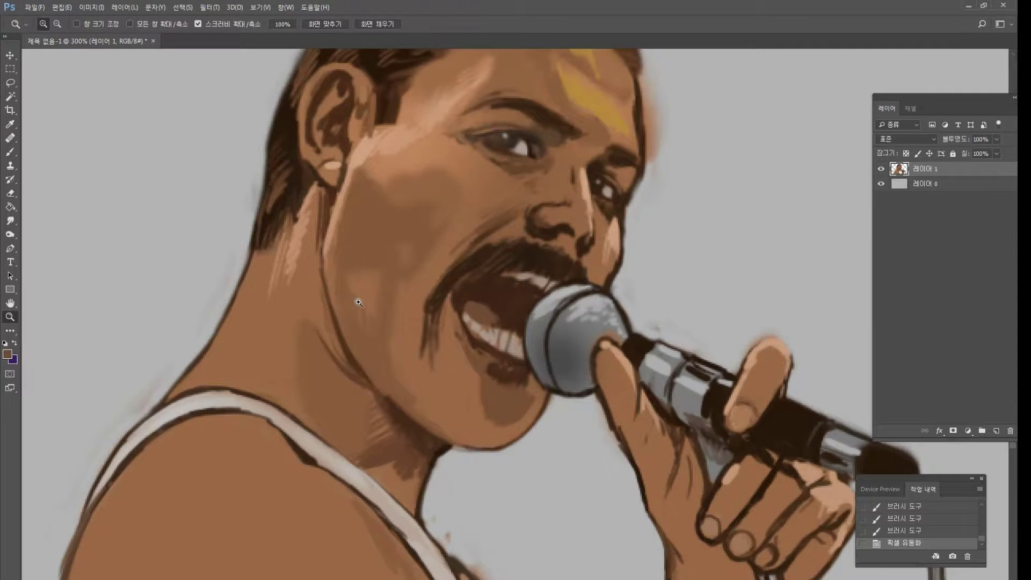
left_click(19, 302)
left_click_drag(529, 234, 410, 140)
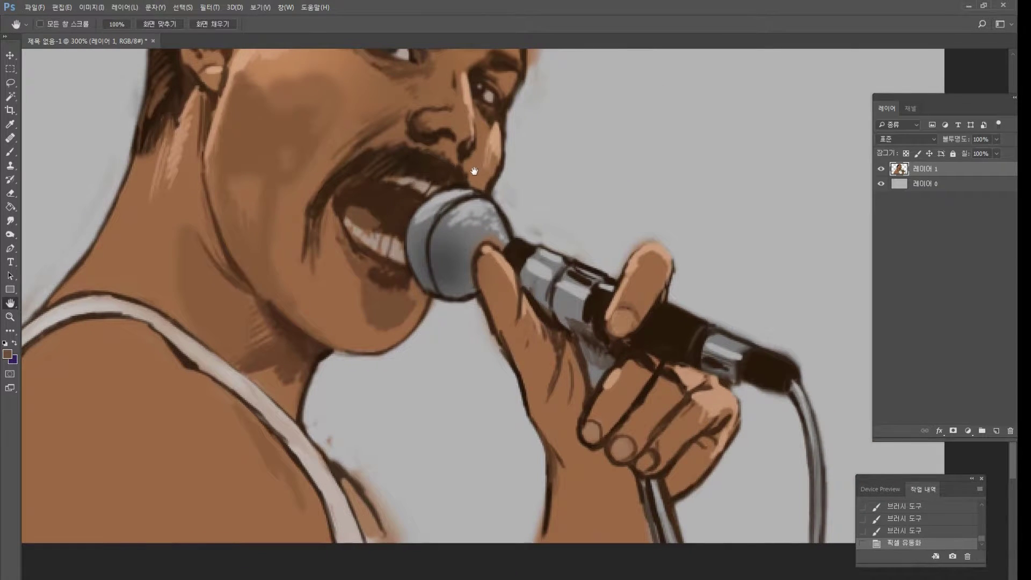
left_click(12, 232)
left_click(10, 152)
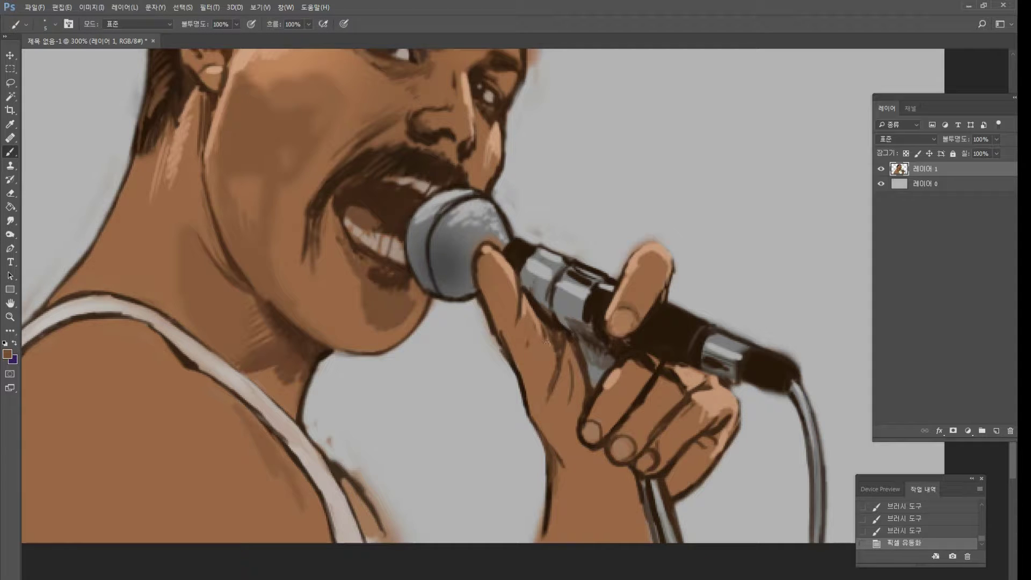
key("bracketright")
key("bracketright")
key("bracketright")
key("bracketright")
key("bracketright")
key("bracketright")
key("bracketright")
key("bracketright")
key("bracketright")
mouse_move(576, 478)
left_mouse_down()
mouse_move(607, 499)
mouse_move(625, 477)
mouse_move(637, 532)
left_mouse_up()
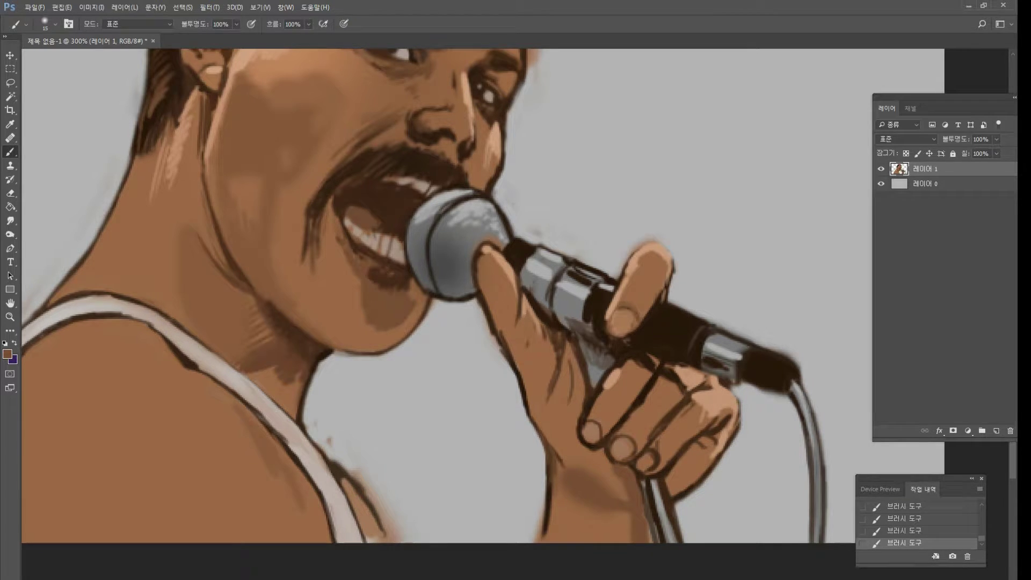
Enlarge the portrait layer with Free Transform to about 104% in width and height.
double_click(9, 317)
key("ctrl+t")
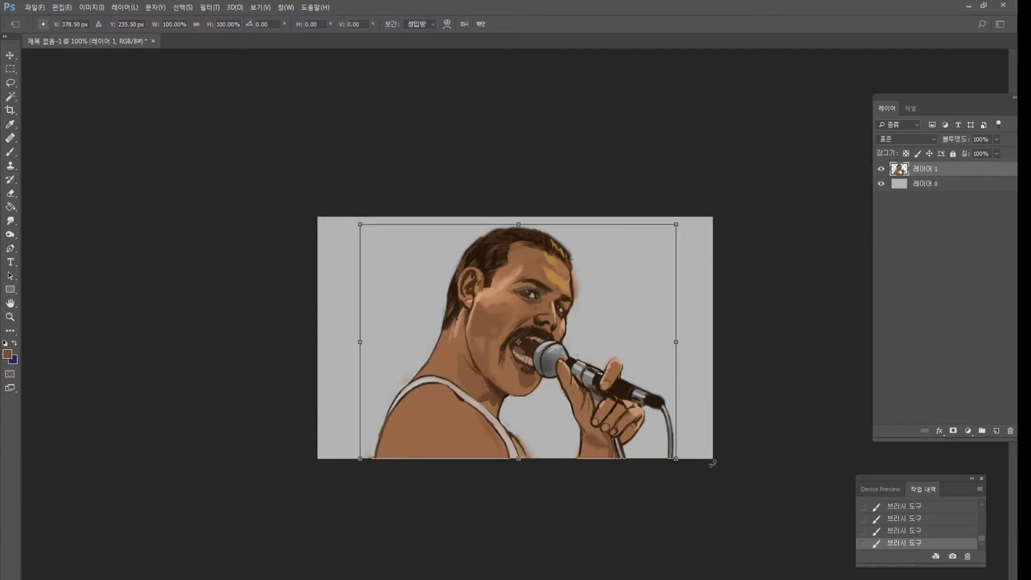
left_click_drag(676, 458, 683, 464)
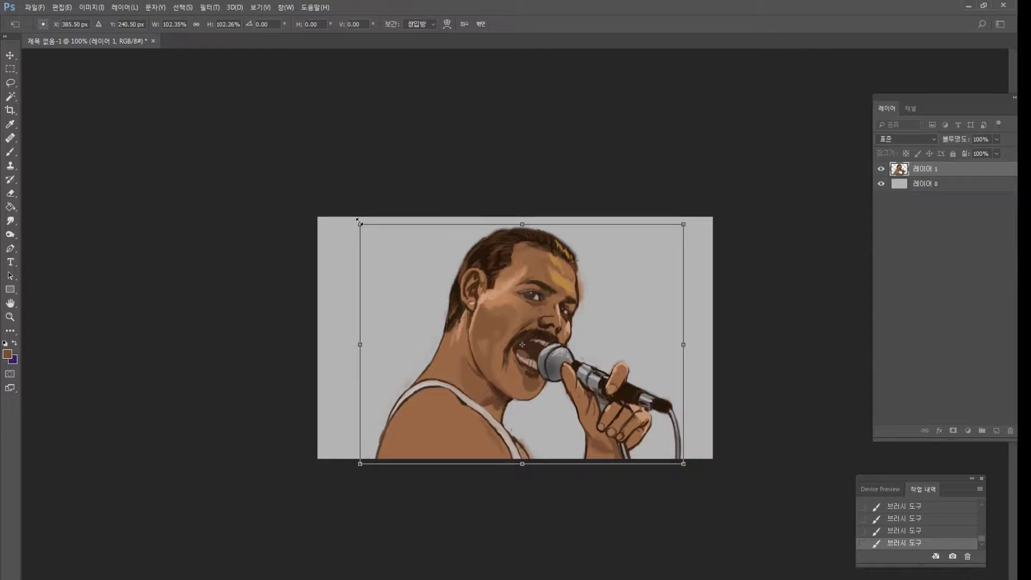
mouse_move(358, 221)
left_mouse_down()
mouse_move(346, 217)
mouse_move(354, 220)
left_mouse_up()
key("Return")
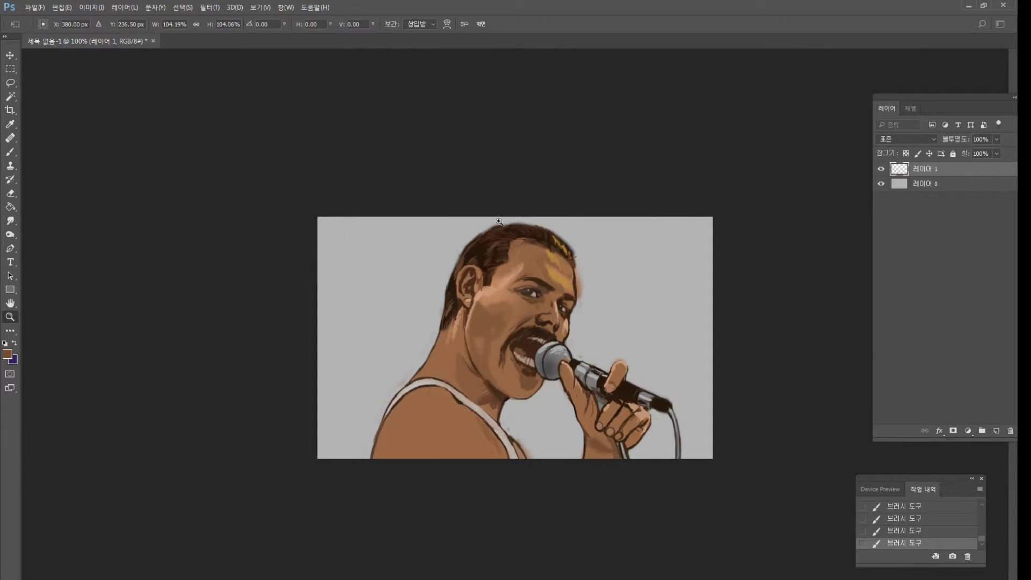
left_click(553, 261)
left_click(589, 249)
left_click(711, 126)
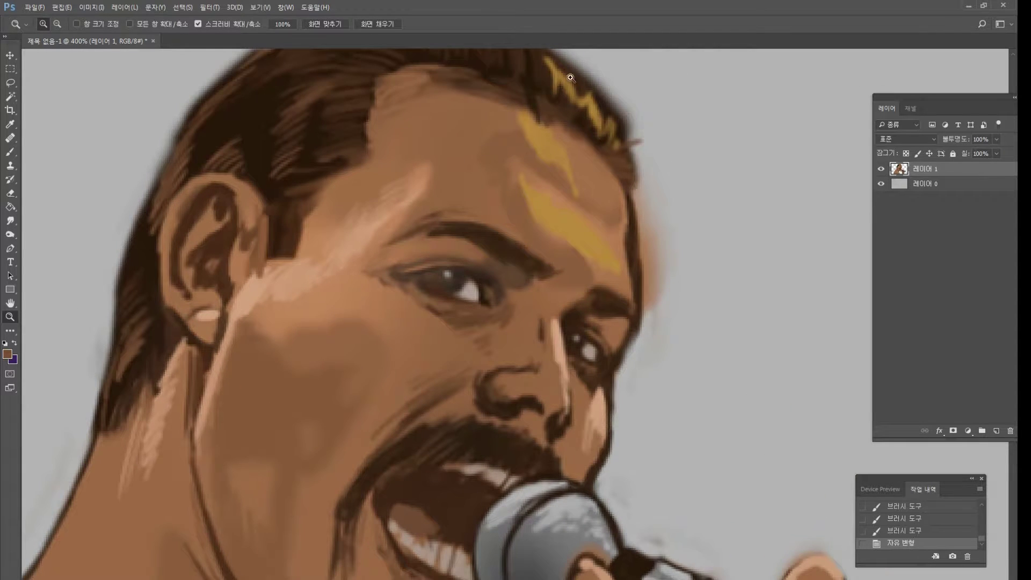
key("b")
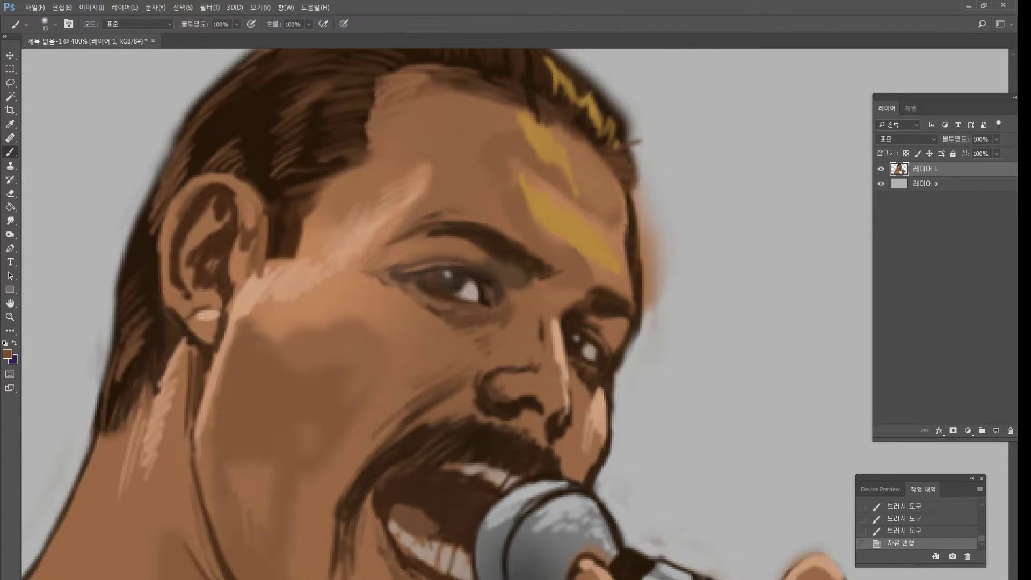
left_click(597, 243, "alt")
left_click_drag(553, 322, 558, 370)
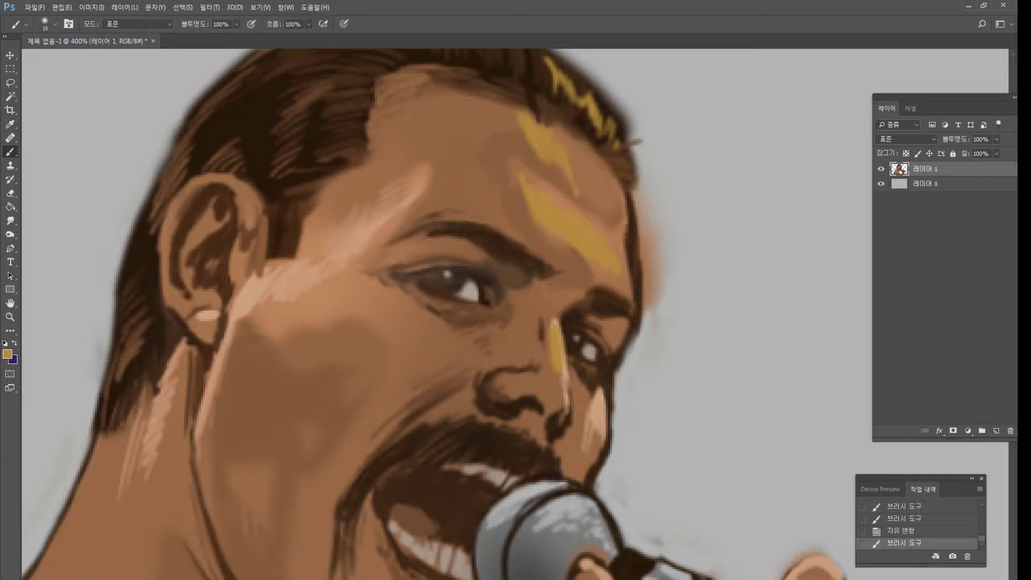
key("ctrl+z")
Paint highlights on the far cheek and nose bridge in a lighter variant of the forehead's golden yellow.
left_click(545, 207, "alt")
left_click(9, 357)
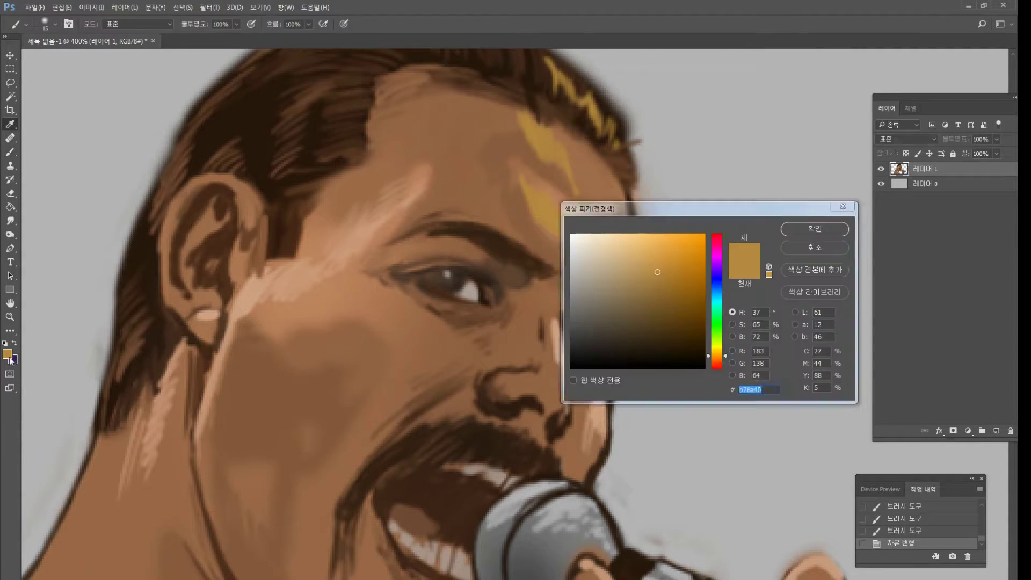
left_click(652, 260)
left_click(814, 228)
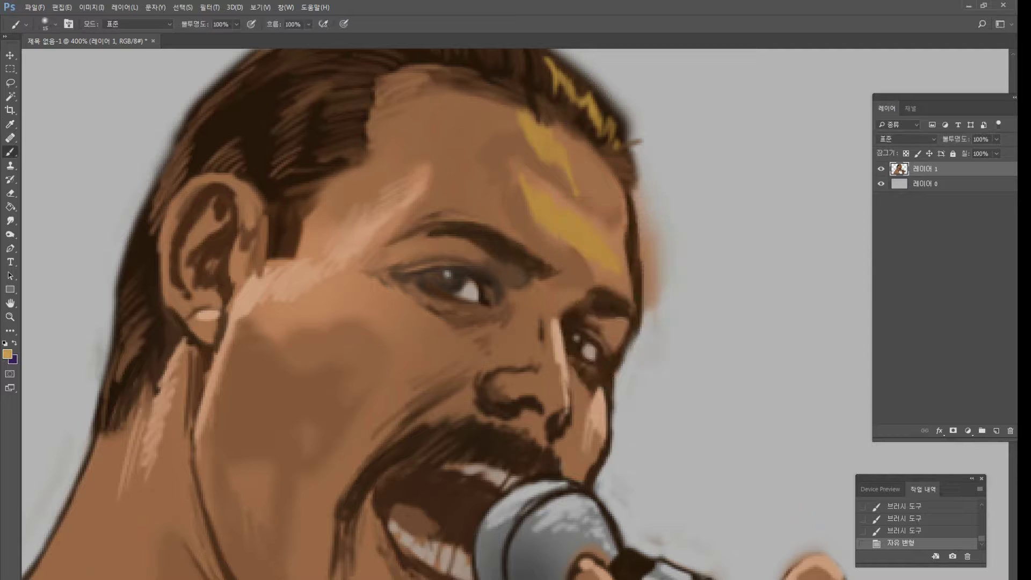
left_click_drag(601, 390, 597, 427)
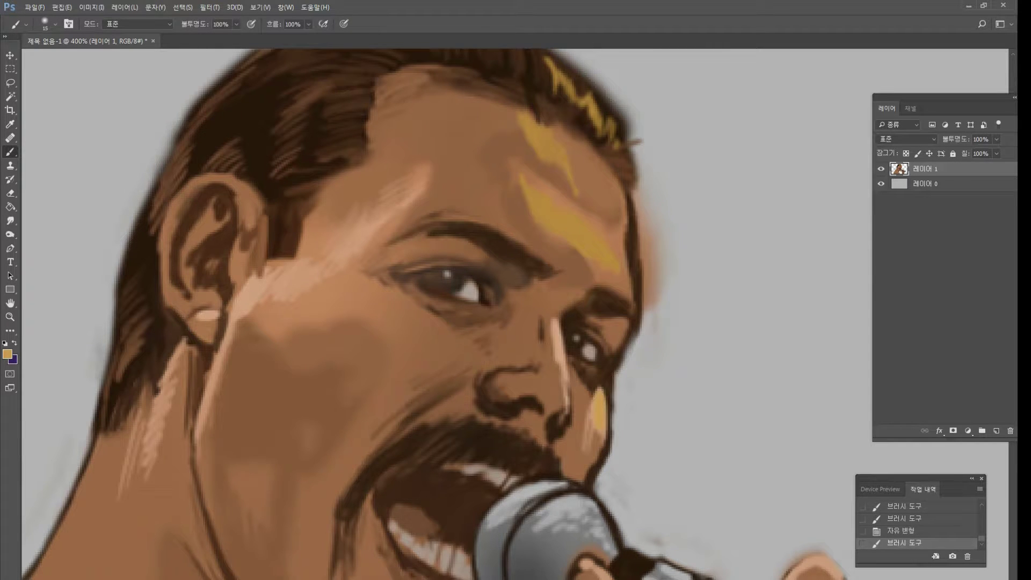
left_click_drag(552, 325, 565, 394)
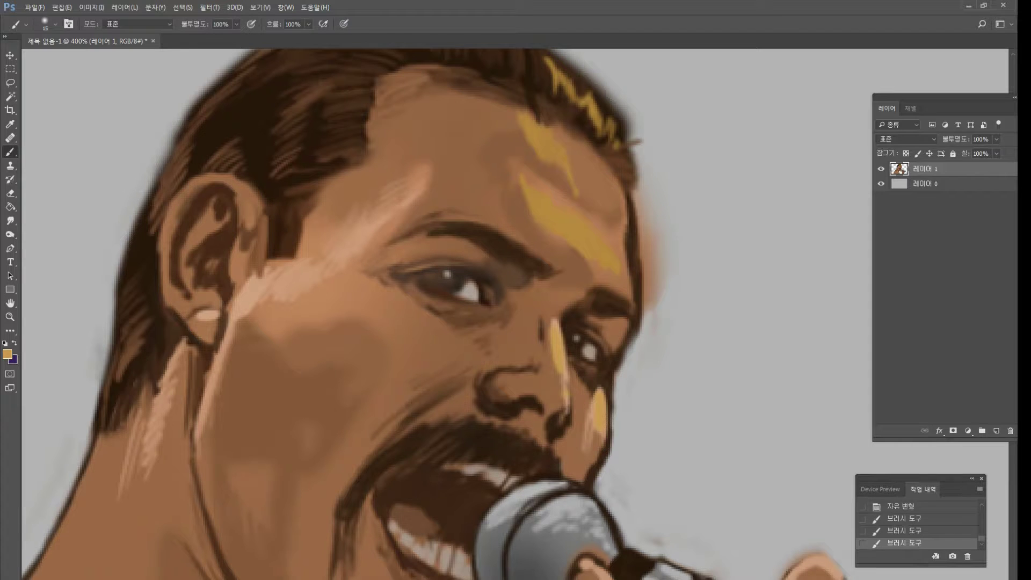
Erase the stray paint and soft smudges outside the forehead, brow and front hair outline.
key("e")
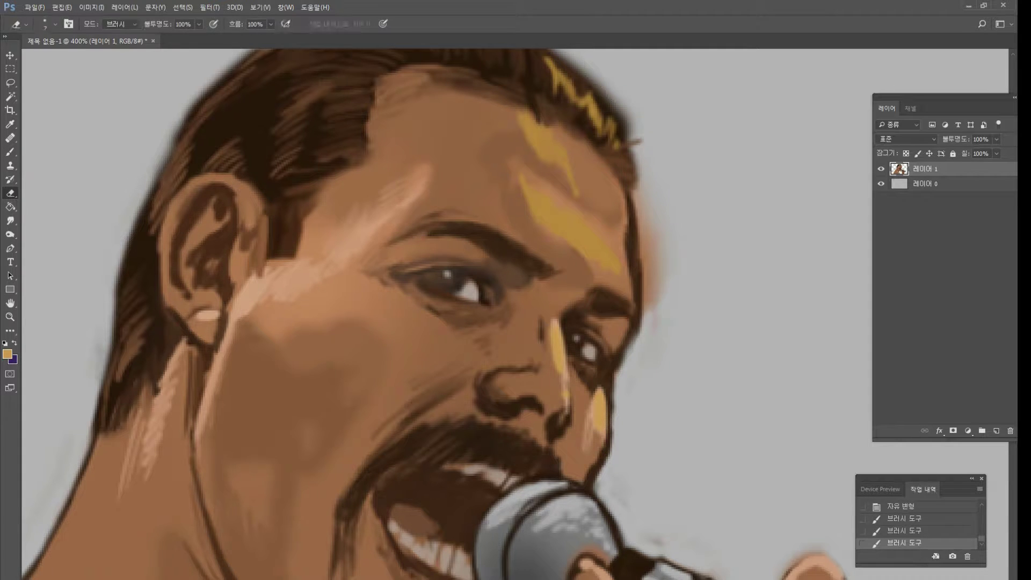
left_click_drag(638, 138, 640, 271)
left_click_drag(640, 260, 649, 317)
left_click_drag(650, 240, 659, 291)
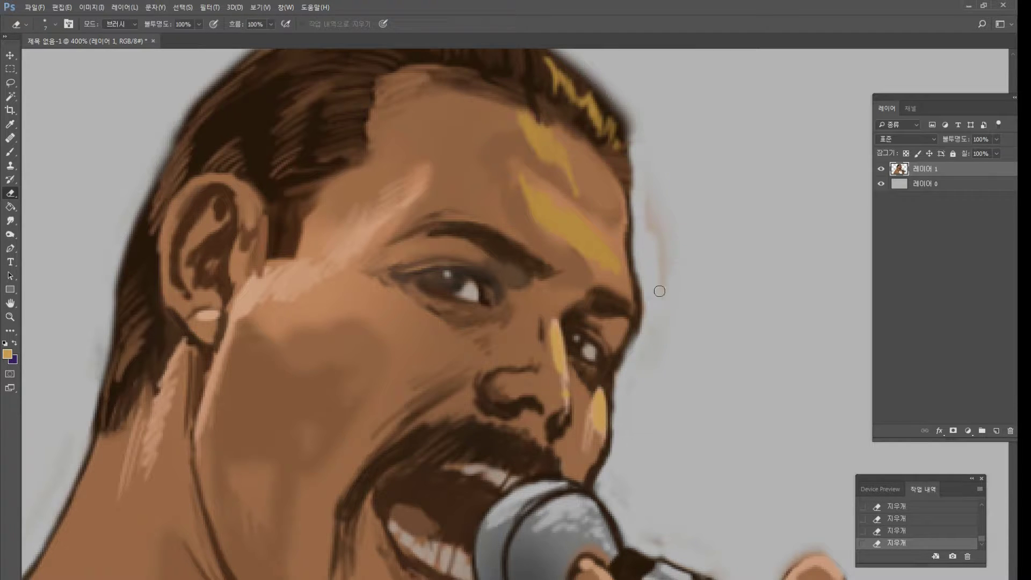
mouse_move(639, 254)
left_mouse_down()
mouse_move(638, 336)
mouse_move(640, 326)
left_mouse_up()
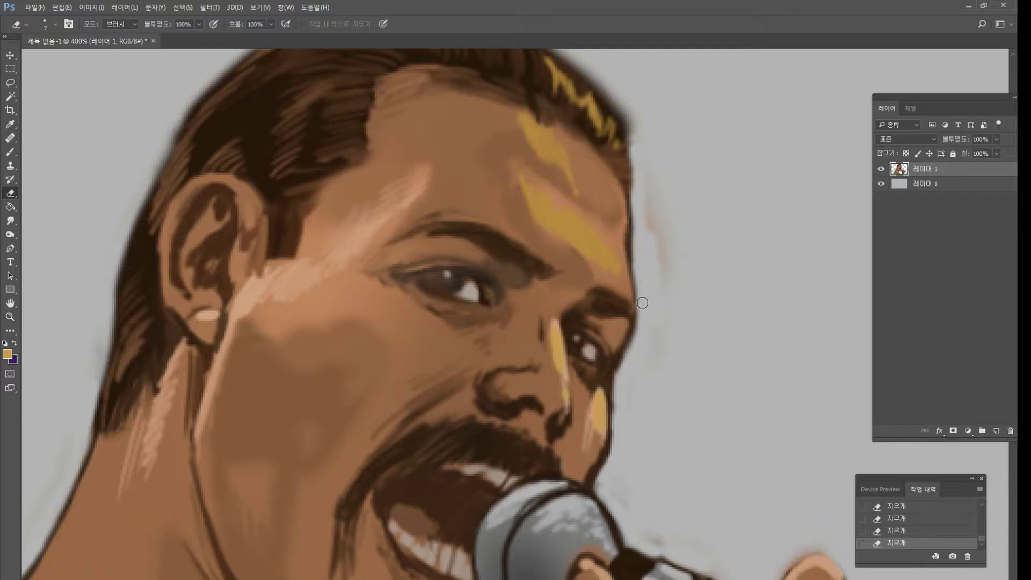
mouse_move(641, 302)
left_mouse_down()
mouse_move(638, 355)
mouse_move(638, 317)
left_mouse_up()
left_click_drag(636, 277, 638, 338)
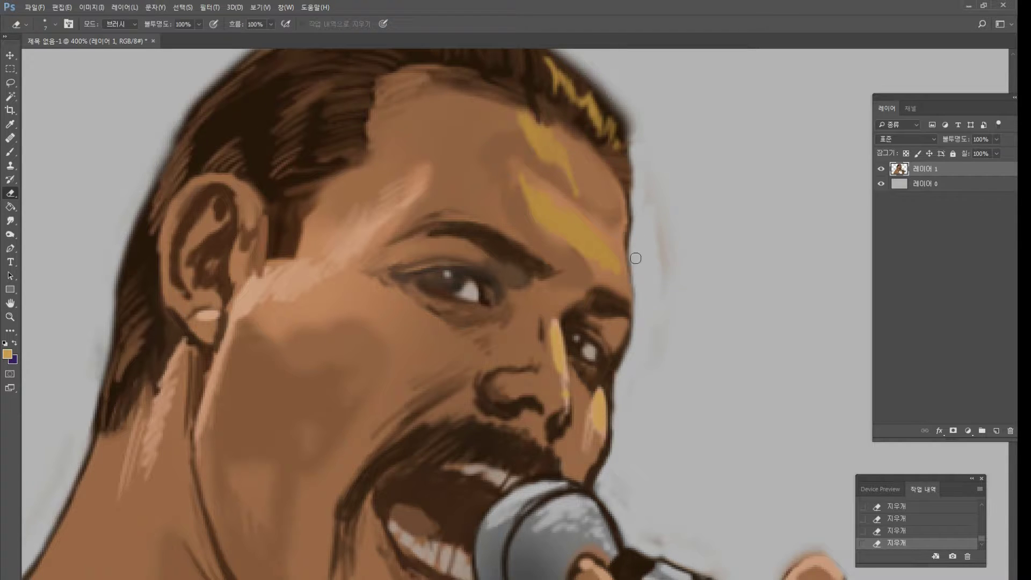
mouse_move(658, 225)
left_mouse_down()
mouse_move(669, 249)
mouse_move(668, 334)
left_mouse_up()
mouse_move(629, 101)
left_mouse_down()
mouse_move(629, 121)
mouse_move(579, 62)
left_mouse_up()
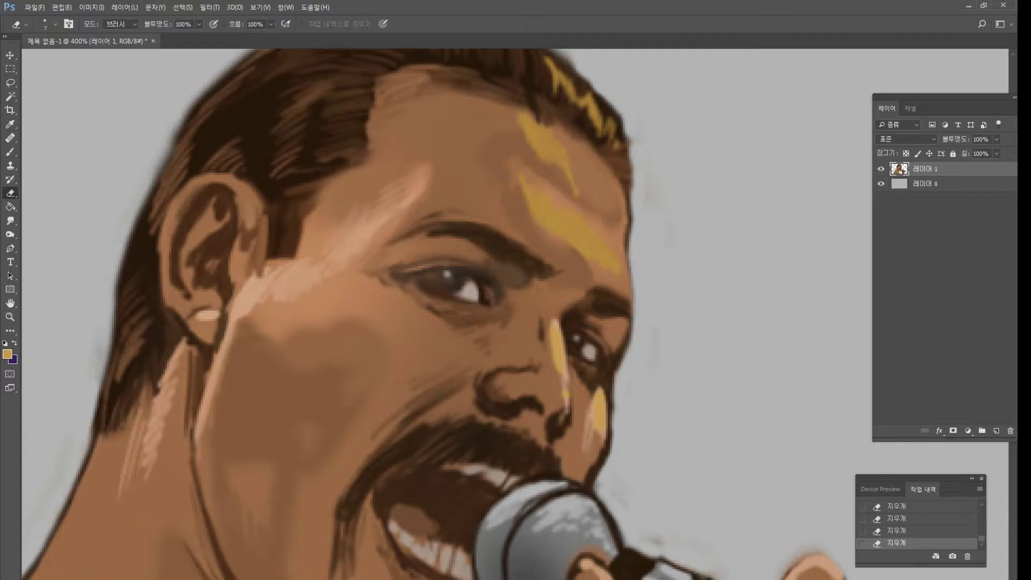
Paint thin skin-toned highlight strands along the top and back edge of the hair with a size 3 brush.
double_click(10, 317)
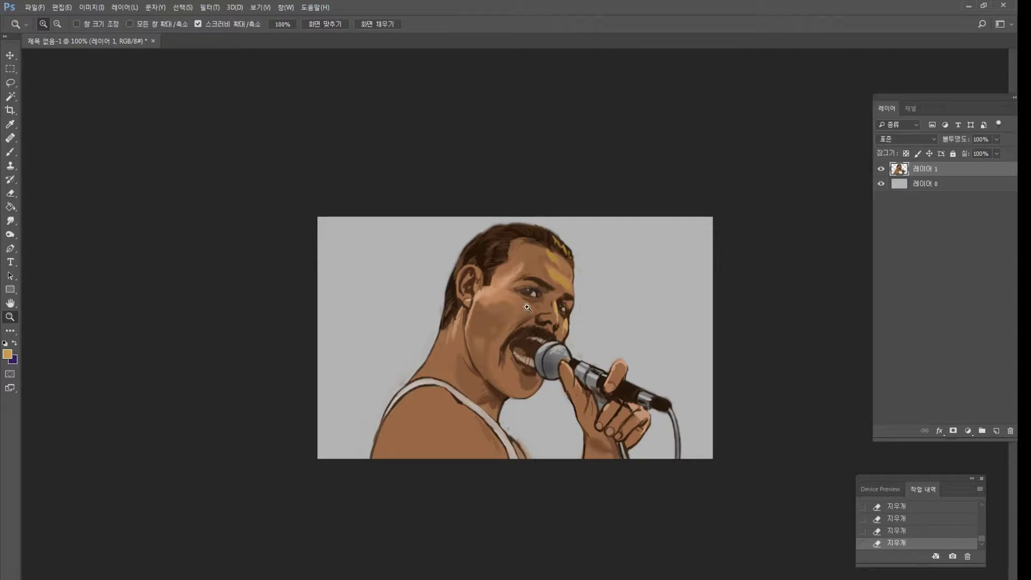
left_click(491, 428)
left_click(543, 337)
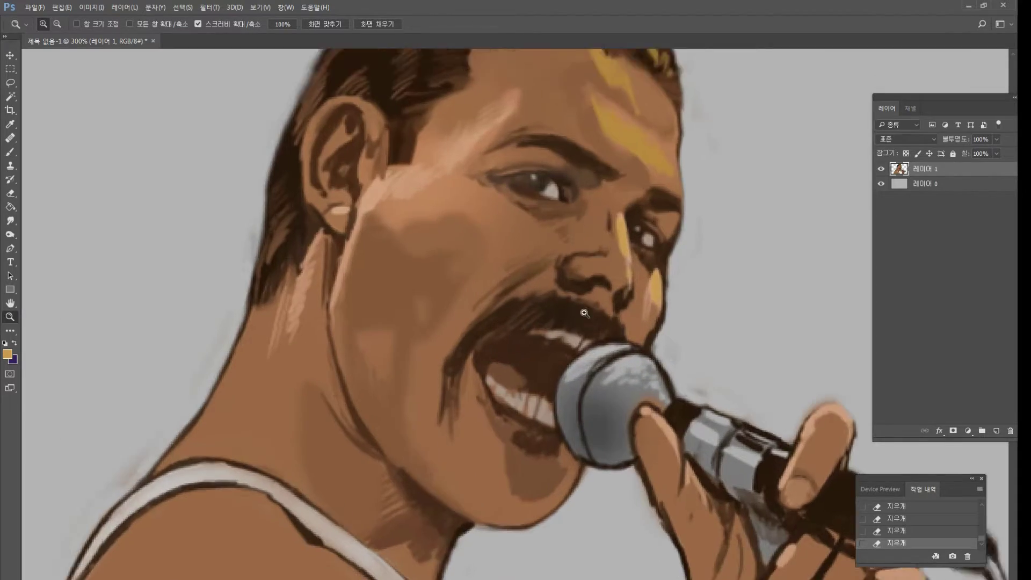
left_click(623, 252)
left_click(626, 217, "alt")
left_click(549, 89)
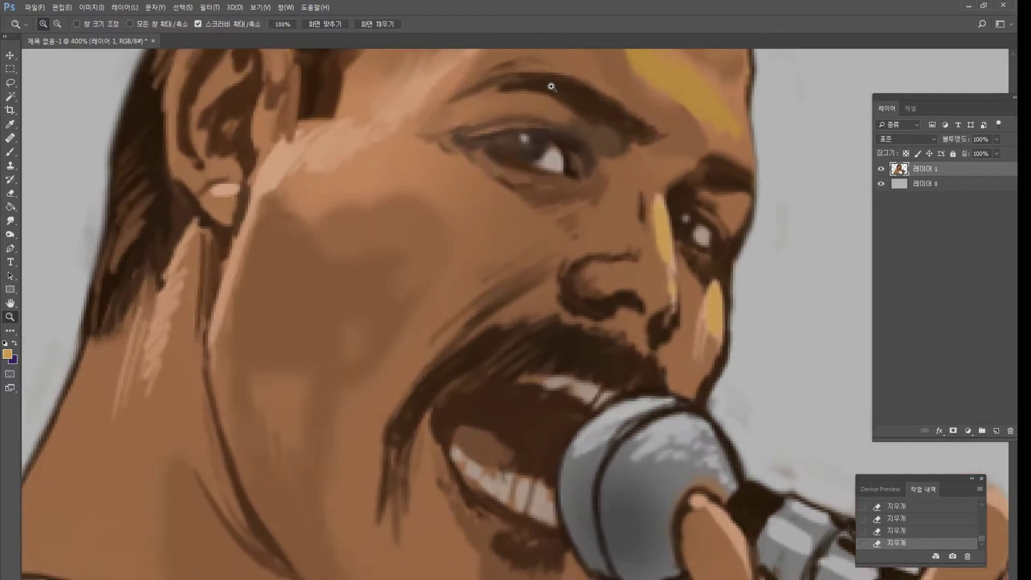
left_click(557, 85)
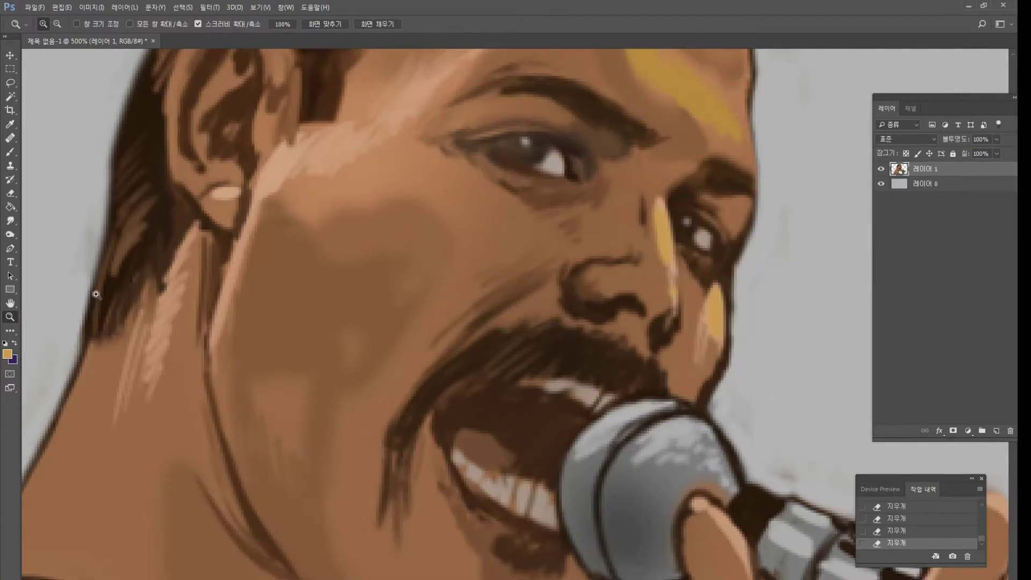
left_click(10, 303)
left_click_drag(441, 162, 498, 356)
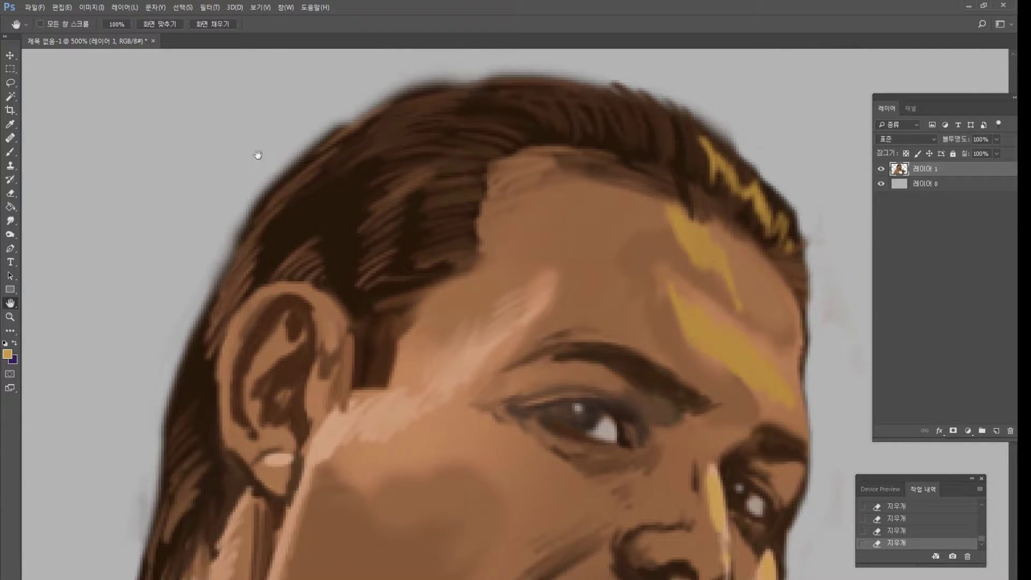
left_click(10, 151)
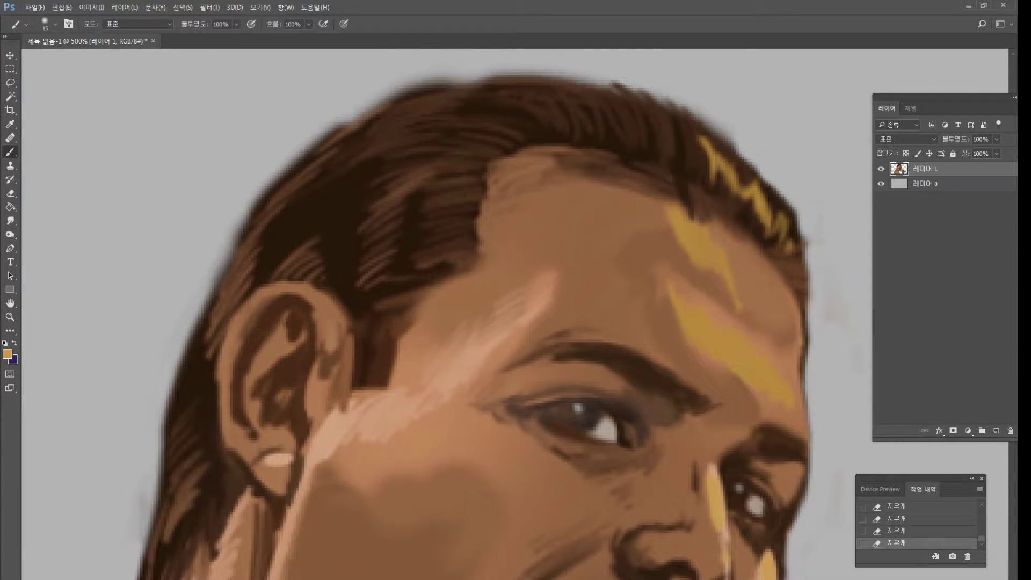
left_click(486, 344, "alt")
key("bracketleft")
key("bracketleft")
key("bracketleft")
key("bracketleft")
left_click_drag(268, 212, 374, 123)
left_click_drag(299, 172, 410, 94)
mouse_move(373, 110)
left_mouse_down()
mouse_move(450, 85)
mouse_move(428, 87)
mouse_move(524, 76)
left_mouse_up()
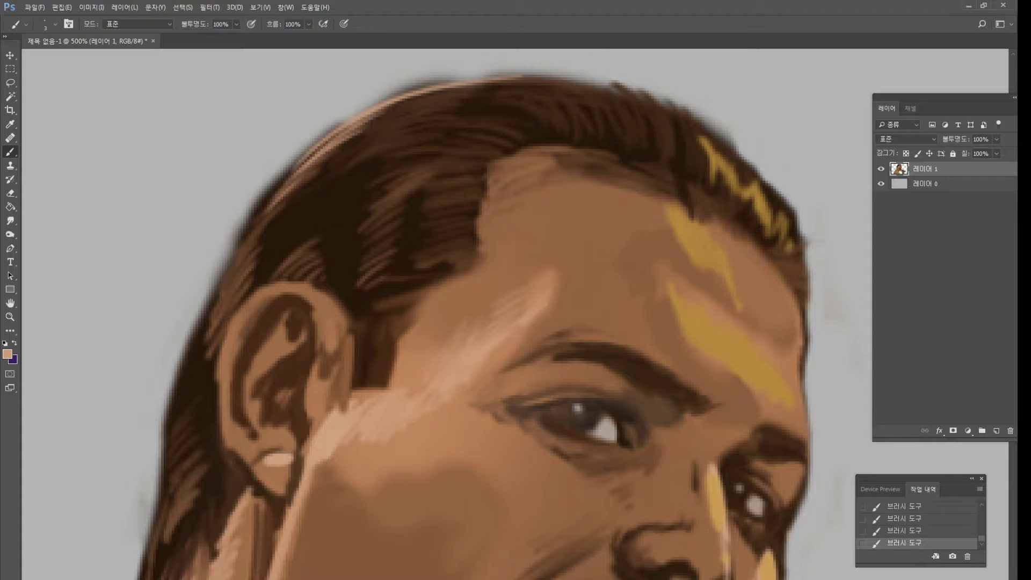
Redraw the outer contour over the top of the hair in dark brown sampled from the hair.
left_click(275, 188, "alt")
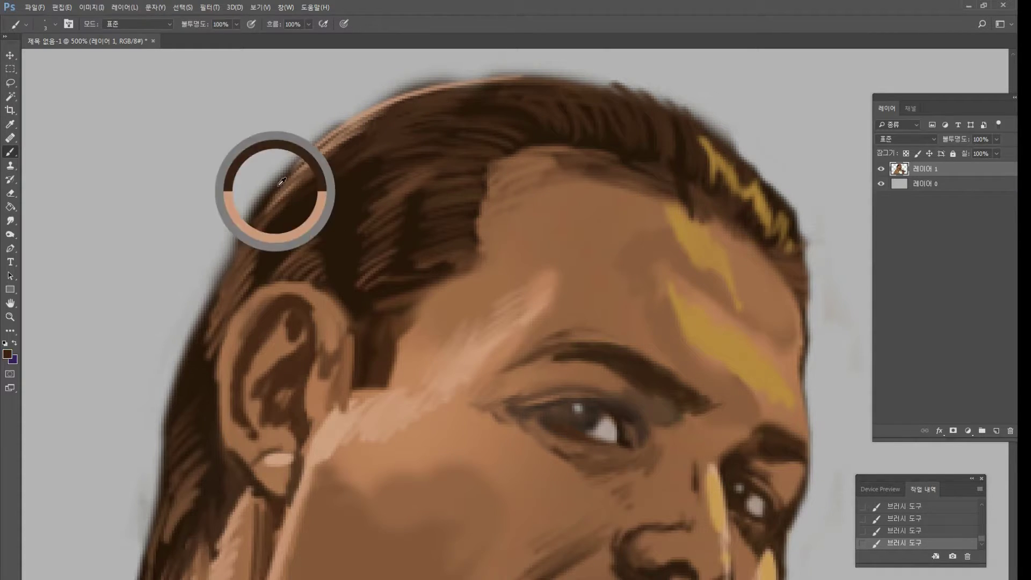
left_click_drag(276, 182, 349, 111)
left_click_drag(293, 161, 397, 95)
mouse_move(339, 124)
left_mouse_down()
mouse_move(427, 87)
mouse_move(534, 74)
left_mouse_up()
mouse_move(473, 84)
left_mouse_down()
mouse_move(566, 77)
mouse_move(664, 108)
left_mouse_up()
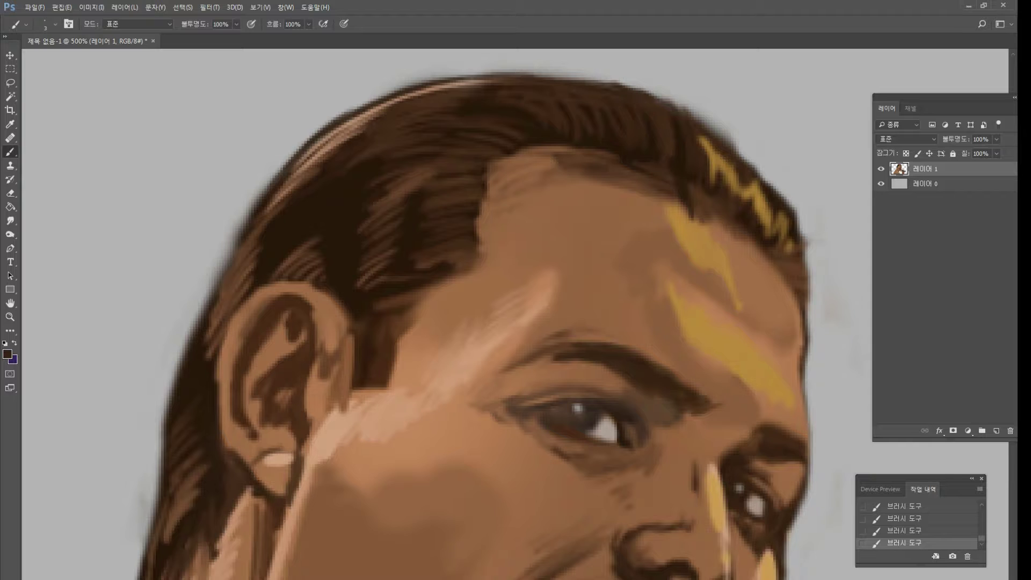
Paint light brown strands over the crown and front hair, using a tone sampled from the hair highlight.
left_click(338, 140, "alt")
mouse_move(333, 153)
left_mouse_down()
mouse_move(478, 89)
mouse_move(537, 81)
mouse_move(642, 105)
mouse_move(615, 89)
mouse_move(684, 115)
mouse_move(738, 172)
left_mouse_up()
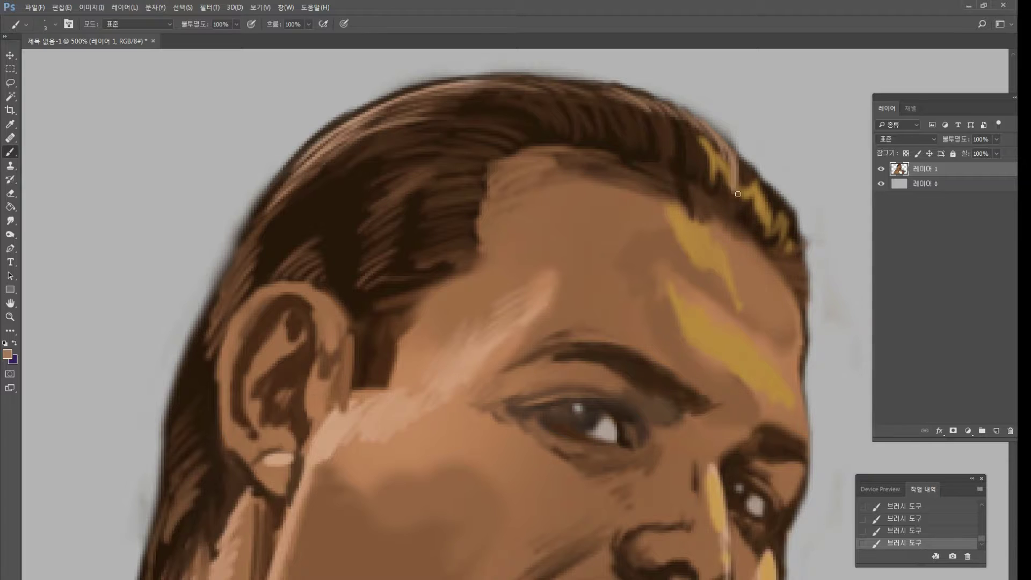
mouse_move(744, 192)
left_mouse_down()
mouse_move(788, 217)
mouse_move(786, 245)
left_mouse_up()
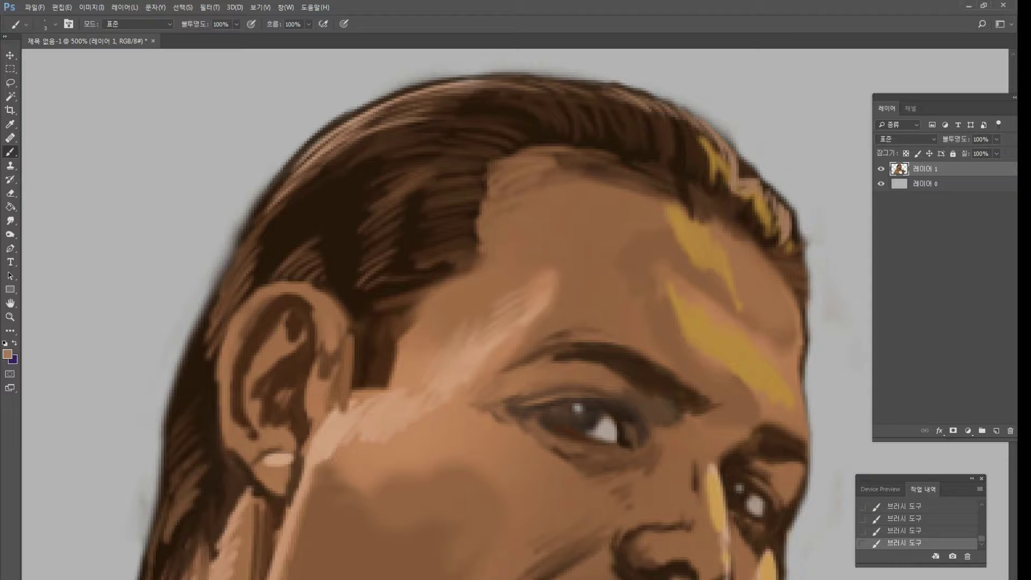
Paint pale yellow (d7d27e) highlight strokes on the front tip of the hair above the forehead.
left_click(731, 237, "alt")
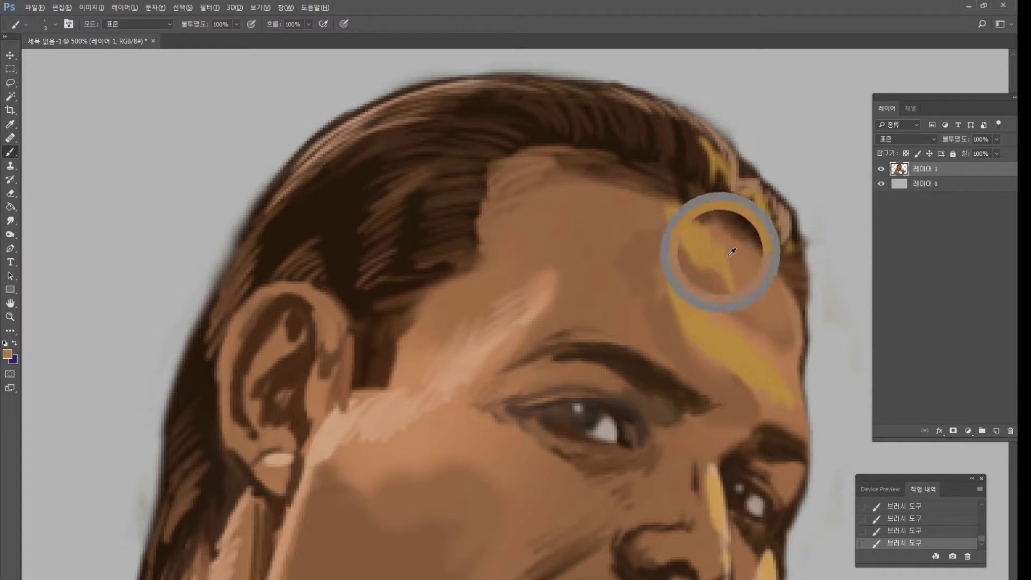
left_click(7, 354)
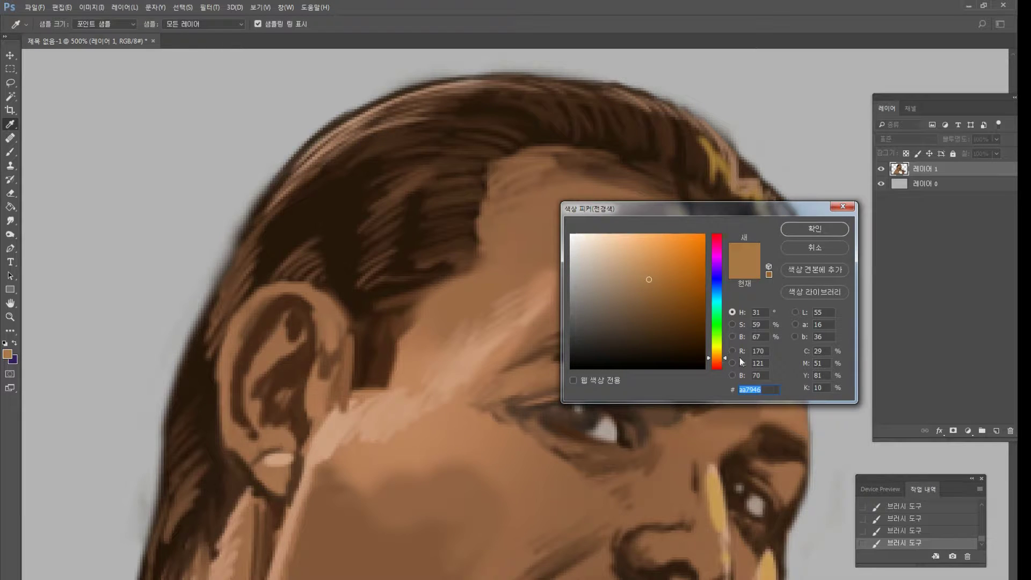
left_click_drag(723, 355, 722, 348)
left_click(627, 254)
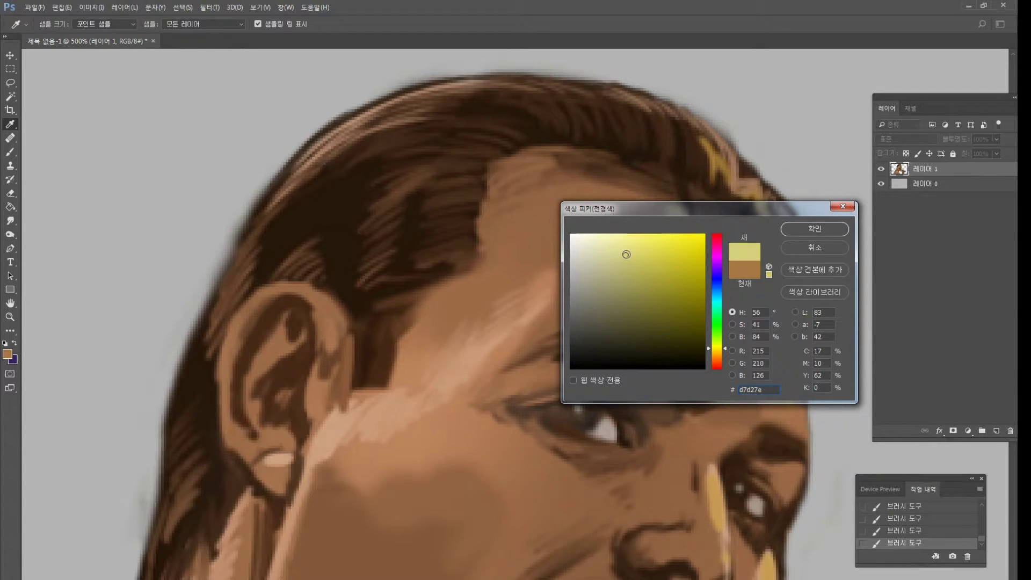
left_click(803, 234)
mouse_move(770, 203)
left_mouse_down()
mouse_move(761, 179)
mouse_move(782, 229)
left_mouse_up()
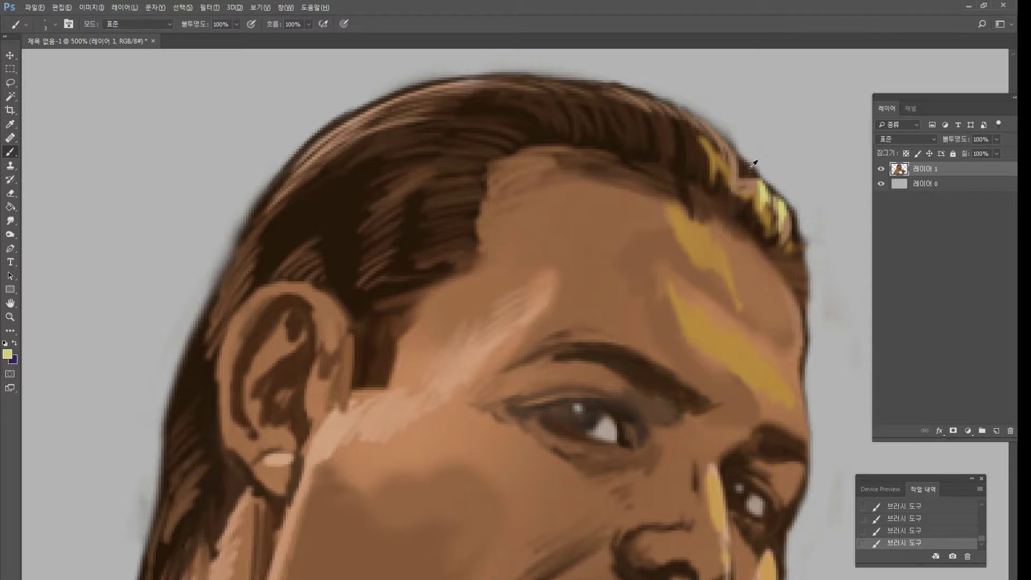
Draw a black contour down the back of the head and darken the hair behind the ear.
left_click(593, 405, "alt")
left_click(298, 319, "alt")
left_click(7, 354)
left_click_drag(592, 344, 528, 380)
left_click(821, 235)
left_click_drag(281, 175, 175, 357)
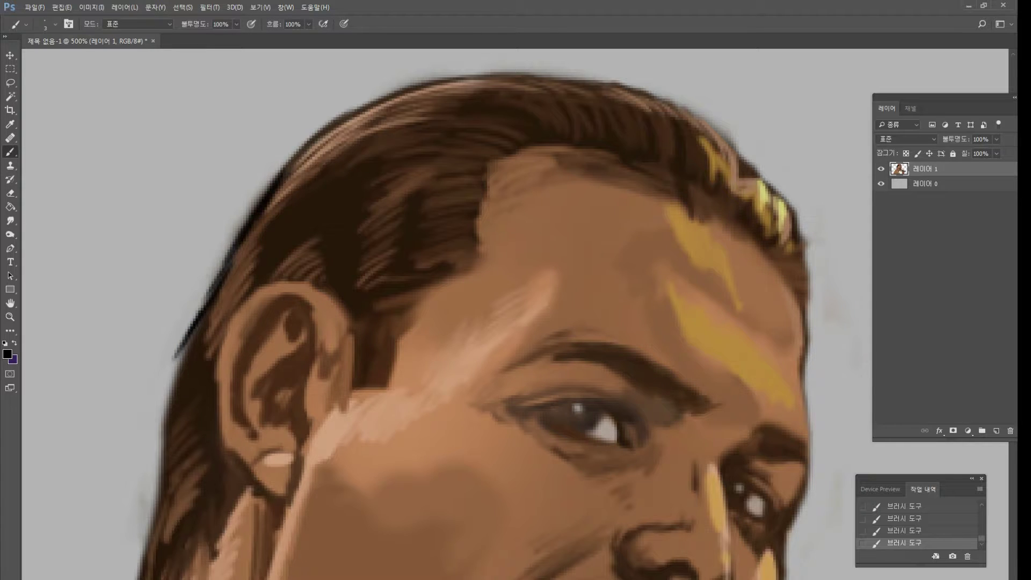
left_click_drag(201, 315, 160, 478)
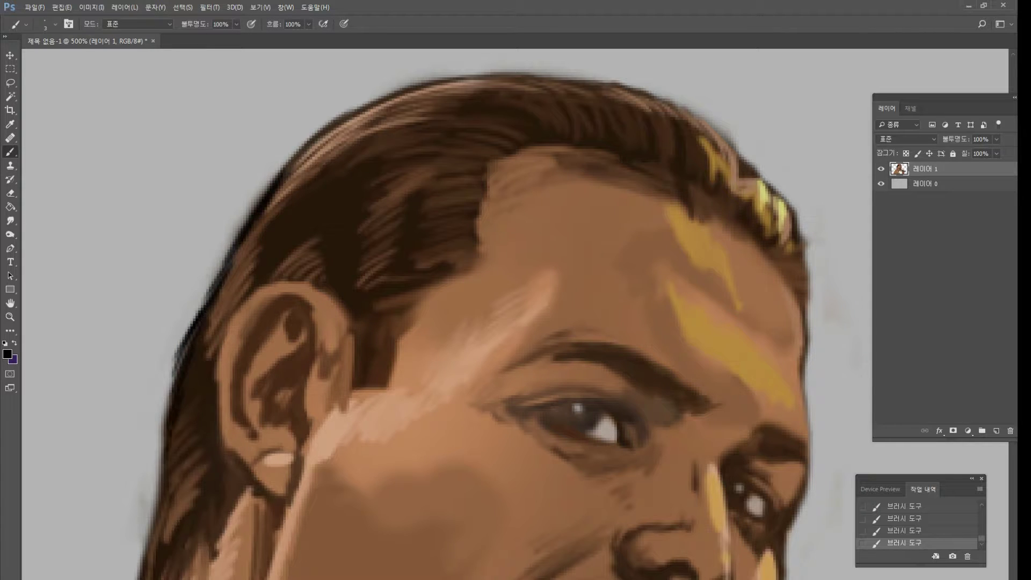
left_click(187, 355, "alt")
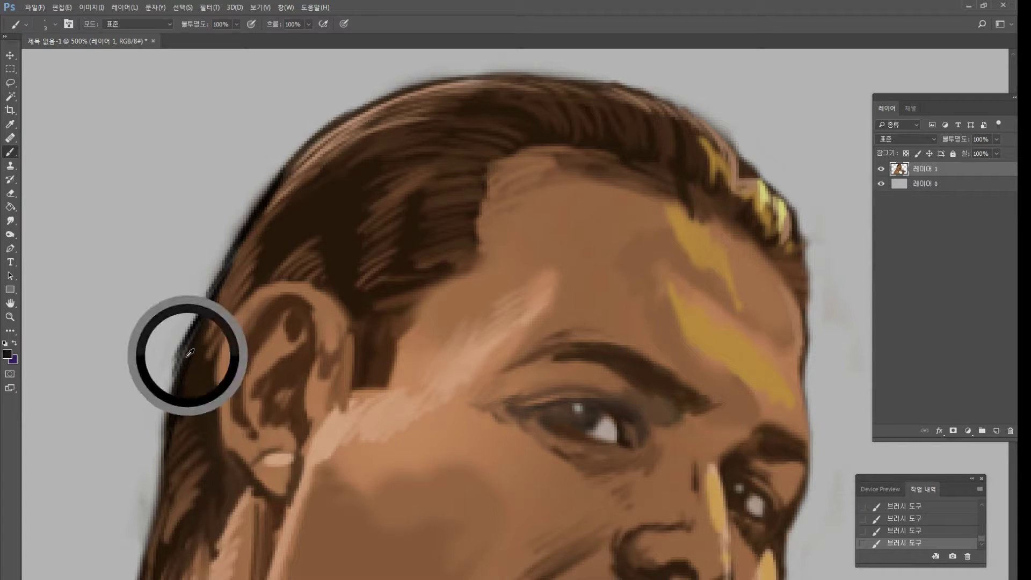
mouse_move(189, 410)
left_mouse_down()
mouse_move(171, 465)
mouse_move(185, 502)
mouse_move(199, 422)
left_mouse_up()
Erase the rough paint along the outer edge of the hair behind the ear, down towards the nape.
left_click(10, 193)
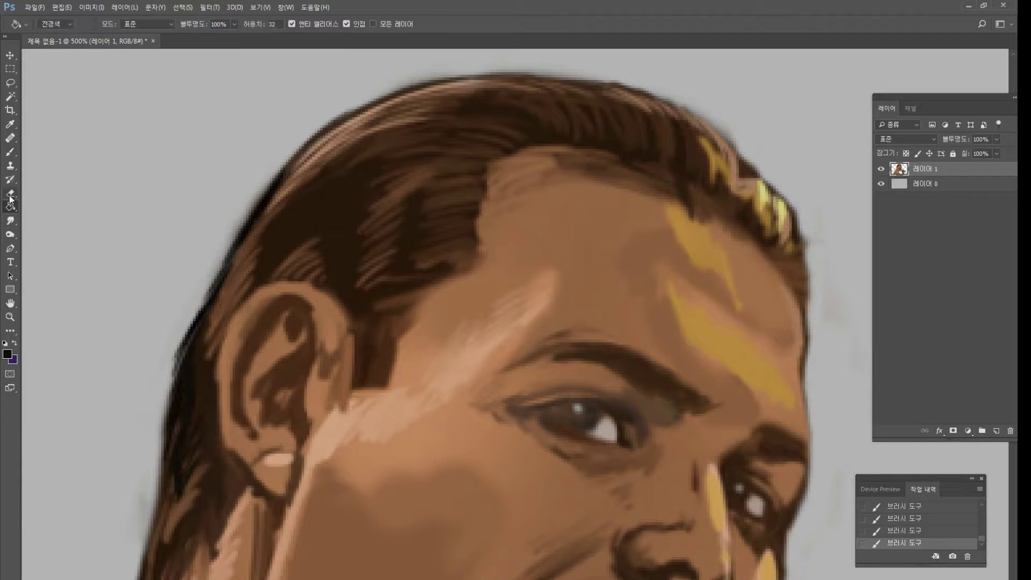
mouse_move(169, 382)
left_mouse_down()
mouse_move(177, 416)
mouse_move(161, 478)
left_mouse_up()
left_click_drag(166, 421, 161, 445)
mouse_move(149, 495)
left_mouse_down()
mouse_move(201, 285)
mouse_move(157, 487)
mouse_move(121, 467)
mouse_move(159, 464)
mouse_move(163, 478)
mouse_move(162, 520)
mouse_move(135, 579)
mouse_move(151, 479)
mouse_move(125, 508)
left_mouse_up()
Paint black contour strokes and small hair tips along the lower back edge of the hair at the nape.
double_click(10, 317)
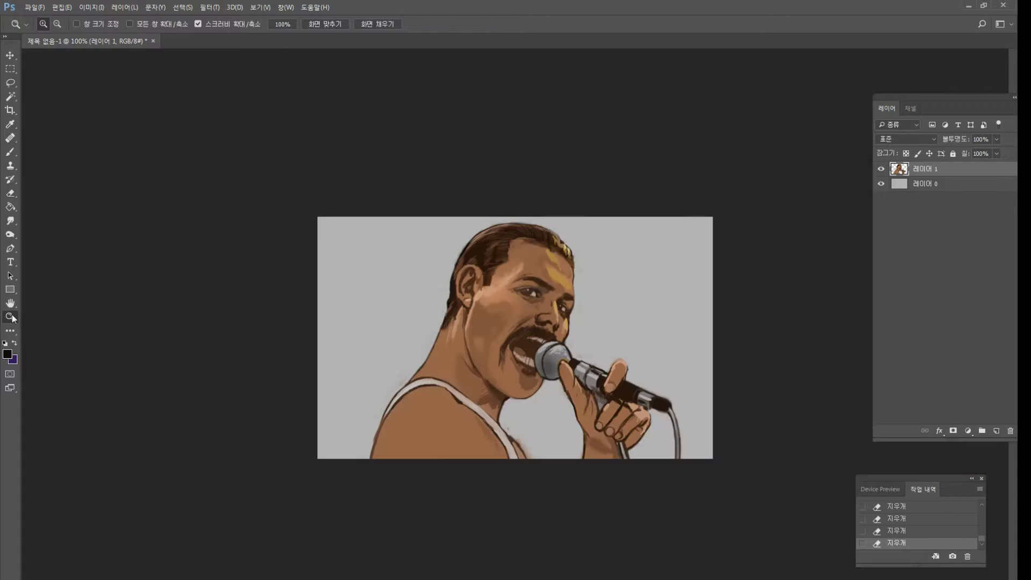
left_click(474, 266)
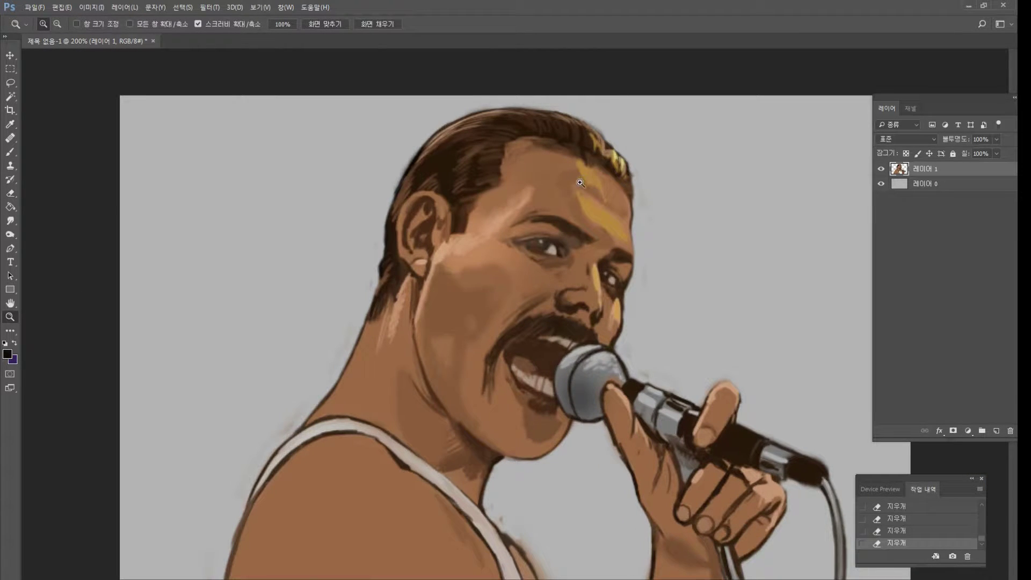
left_click(550, 217)
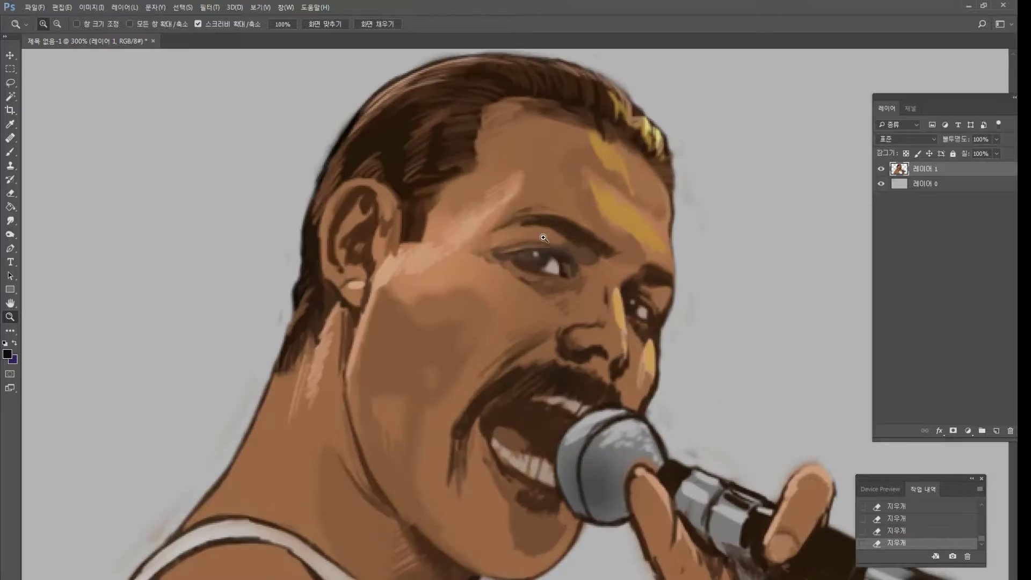
left_click(553, 217)
left_click(564, 215)
left_click(159, 380)
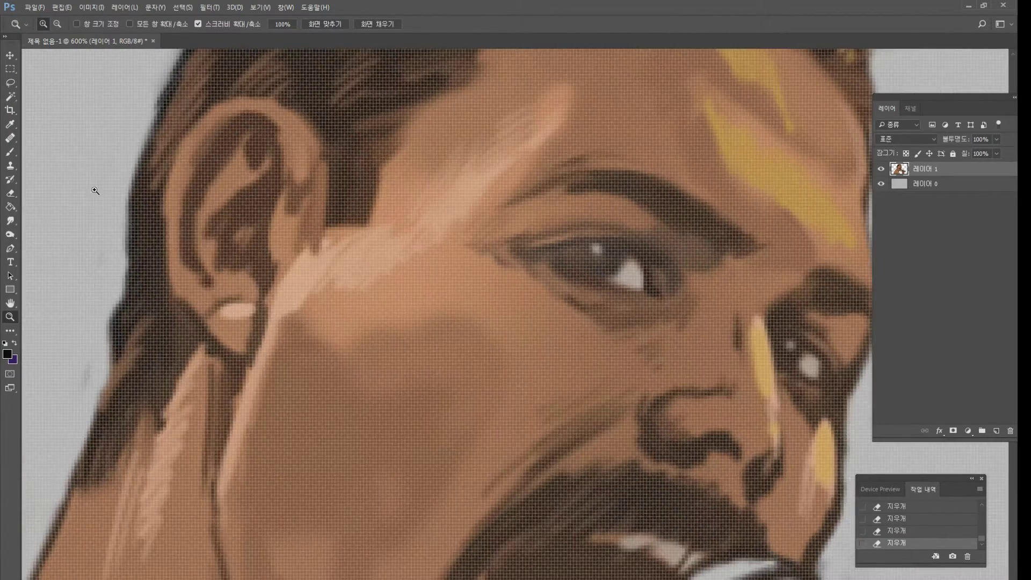
left_click(94, 189, "alt")
key("b")
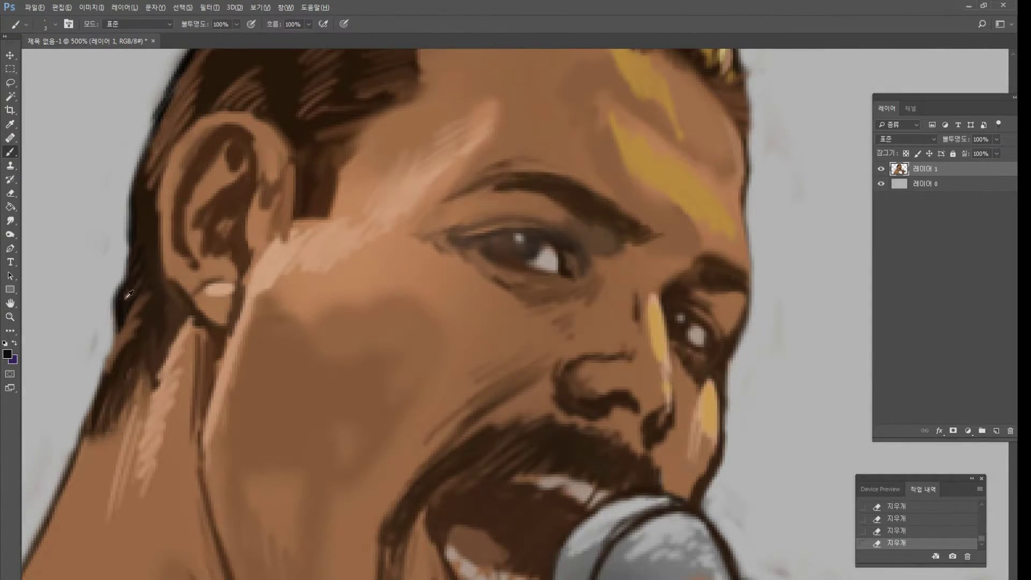
left_click_drag(118, 329, 112, 348)
mouse_move(115, 336)
left_mouse_down()
mouse_move(104, 356)
mouse_move(133, 323)
left_mouse_up()
mouse_move(121, 347)
left_mouse_down()
mouse_move(149, 298)
mouse_move(98, 364)
mouse_move(92, 391)
mouse_move(104, 399)
left_mouse_up()
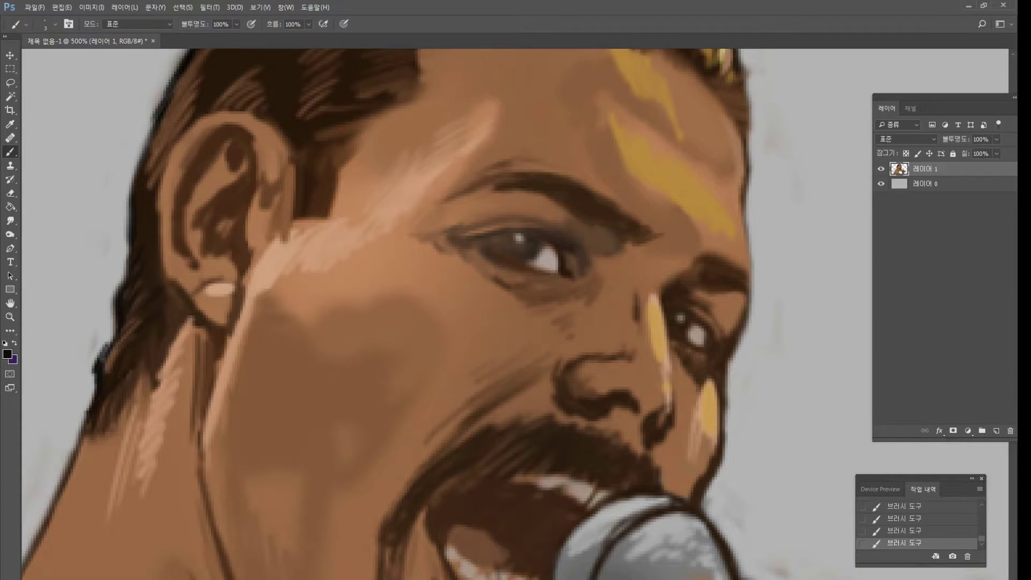
Paint a light skin-toned highlight along the outer rim of the ear, using a tone sampled from the cheek highlight.
left_click(315, 246, "alt")
left_click_drag(186, 150, 166, 179)
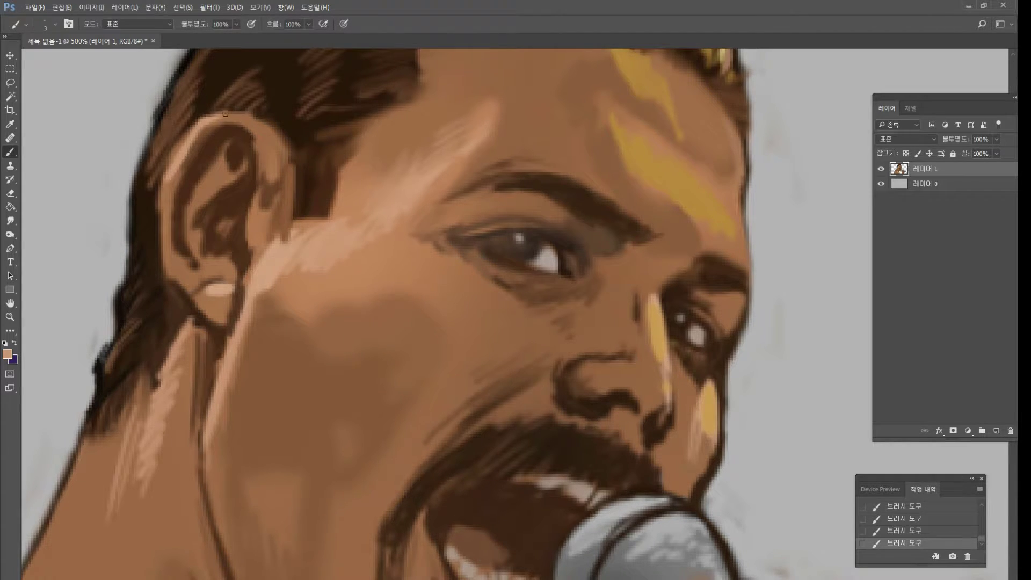
left_click_drag(225, 114, 251, 110)
mouse_move(172, 173)
left_mouse_down()
mouse_move(170, 291)
mouse_move(219, 331)
mouse_move(239, 279)
left_mouse_up()
Outline the back of the ear and the lobe in a dark tone and touch up the lobe with sampled skin tones.
left_click(152, 209, "alt")
left_click(131, 238, "alt")
left_click(181, 273, "alt")
left_click(216, 293, "alt")
left_click(195, 306, "alt")
Paint fine black (000000) strands through the side hair above the temple.
double_click(10, 317)
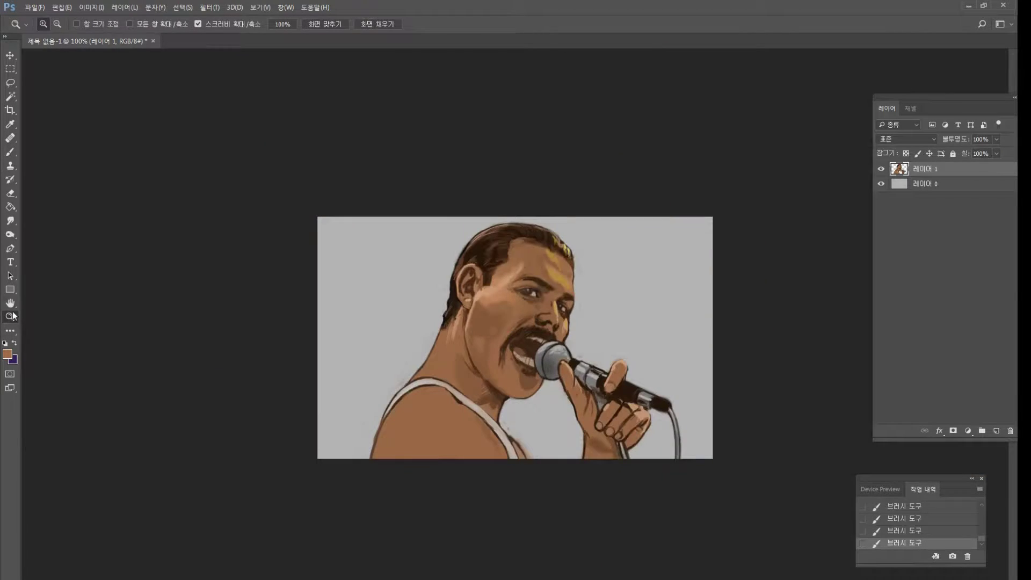
left_click(512, 273)
left_click(599, 155)
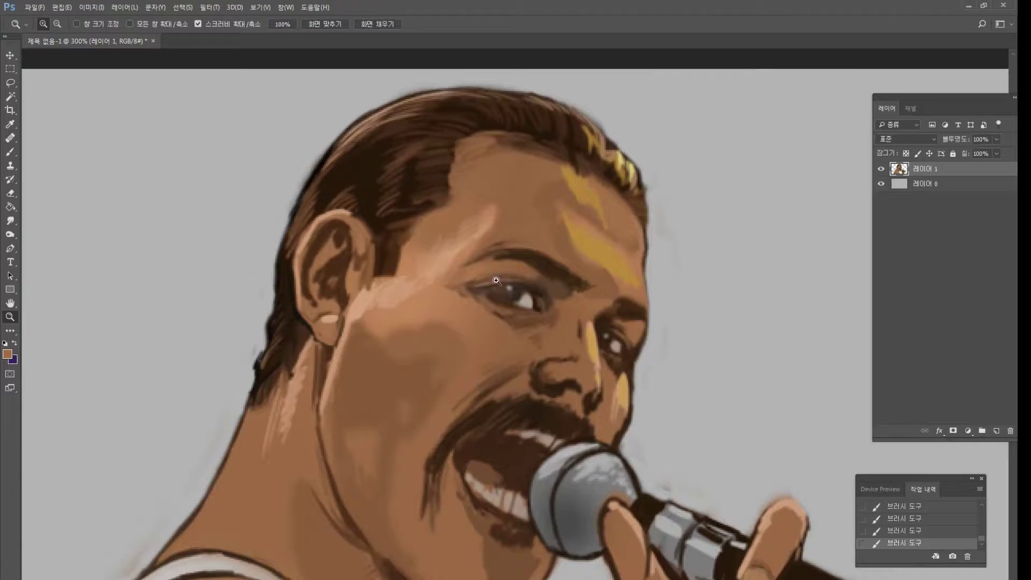
left_click(558, 161)
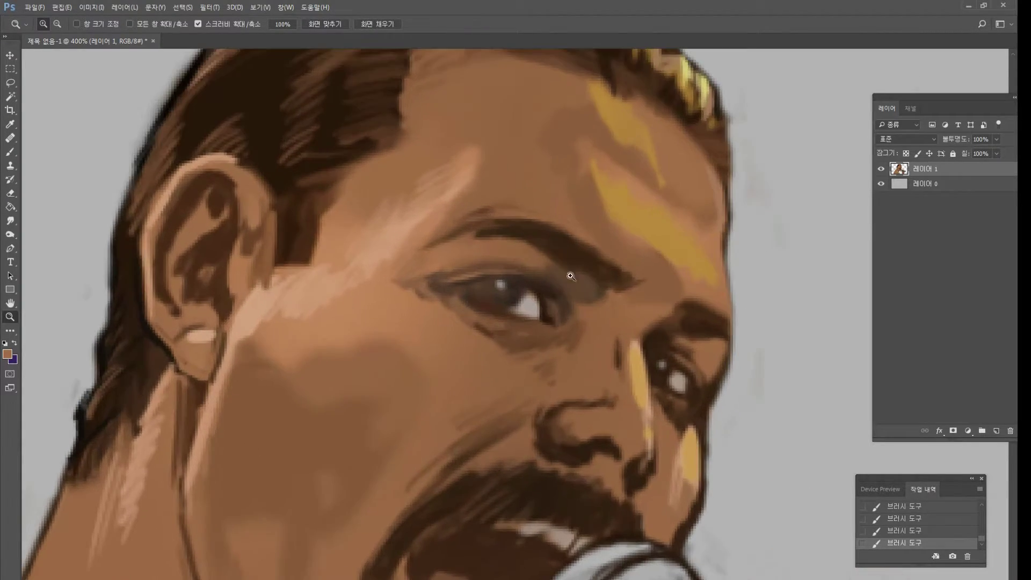
left_click(562, 313)
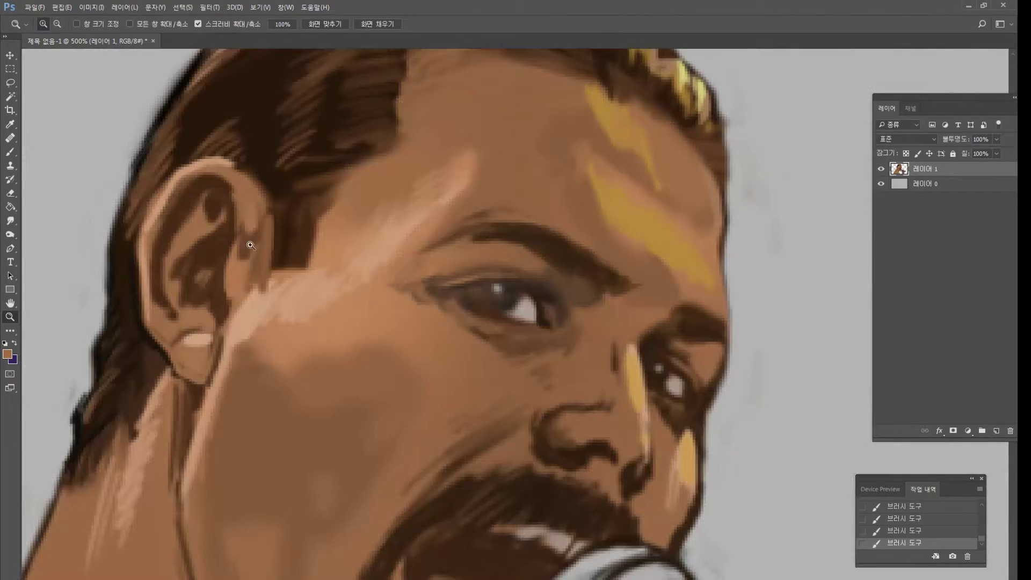
left_click(7, 353)
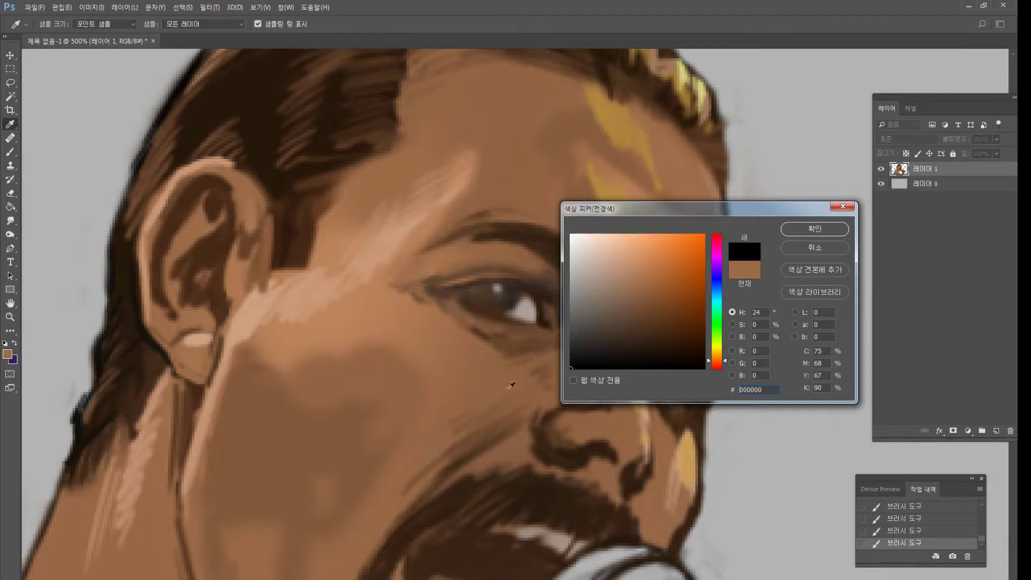
left_click(823, 231)
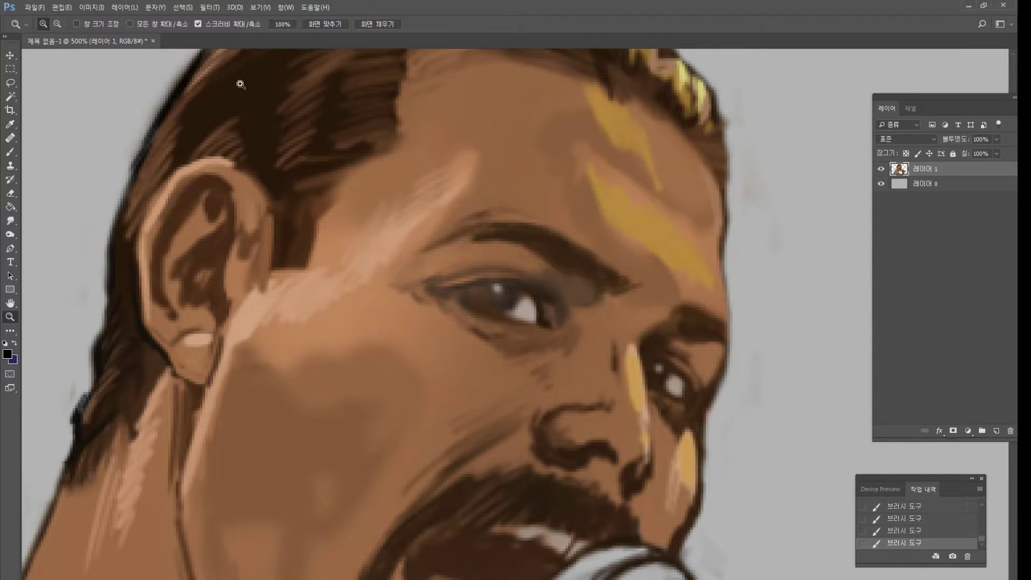
left_click(10, 304)
left_click_drag(286, 189, 354, 273)
key("b")
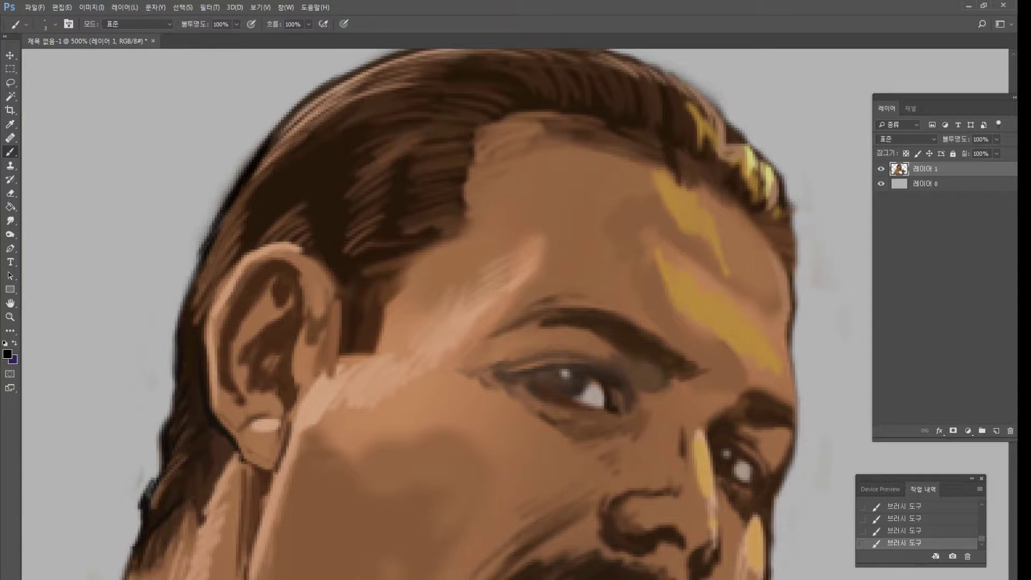
left_click_drag(332, 228, 447, 212)
left_click_drag(347, 198, 424, 181)
left_click_drag(350, 194, 425, 171)
left_click_drag(356, 178, 425, 155)
left_click_drag(372, 153, 421, 142)
left_click_drag(346, 169, 421, 137)
mouse_move(388, 140)
left_mouse_down()
mouse_move(424, 133)
mouse_move(411, 129)
left_mouse_up()
left_click_drag(354, 152, 449, 126)
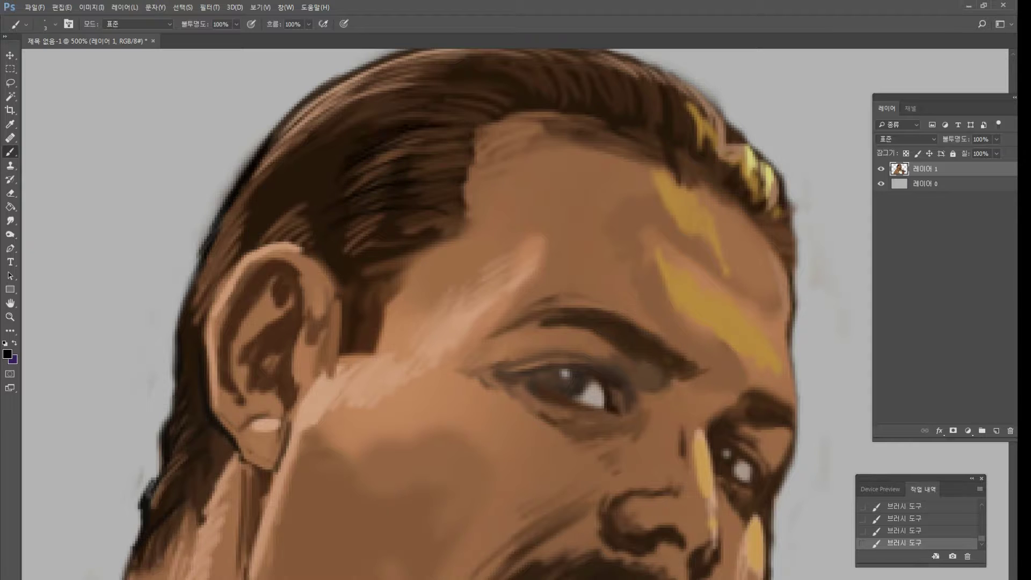
Add black strands over the upper hair towards the crown, above the ear and at the sideburn's edge.
mouse_move(372, 126)
left_mouse_down()
mouse_move(460, 116)
mouse_move(472, 99)
mouse_move(463, 89)
mouse_move(497, 81)
left_mouse_up()
mouse_move(449, 78)
left_mouse_down()
mouse_move(505, 83)
mouse_move(523, 63)
left_mouse_up()
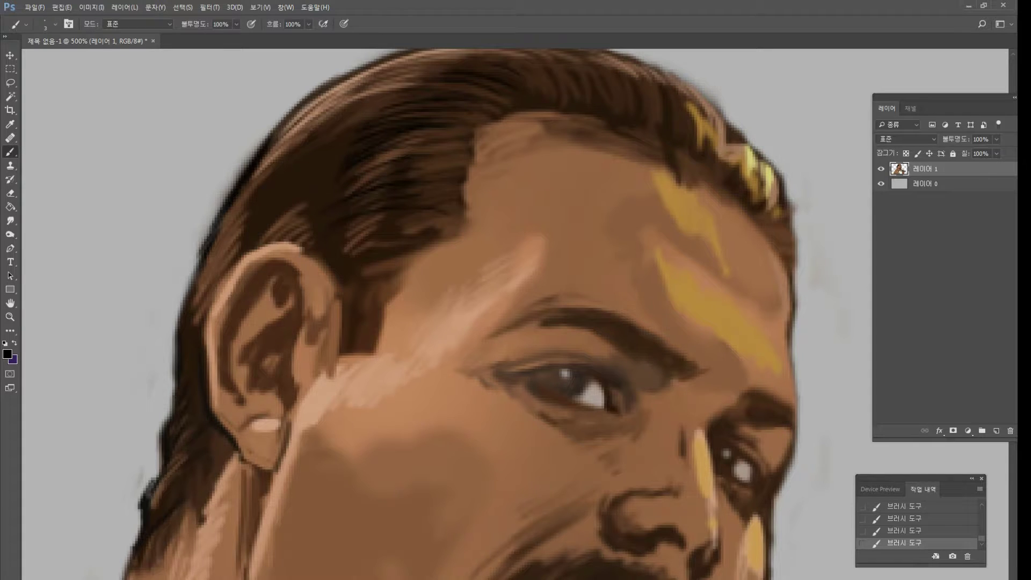
mouse_move(282, 242)
left_mouse_down()
mouse_move(338, 228)
mouse_move(309, 221)
mouse_move(317, 211)
left_mouse_up()
left_click_drag(277, 220, 308, 205)
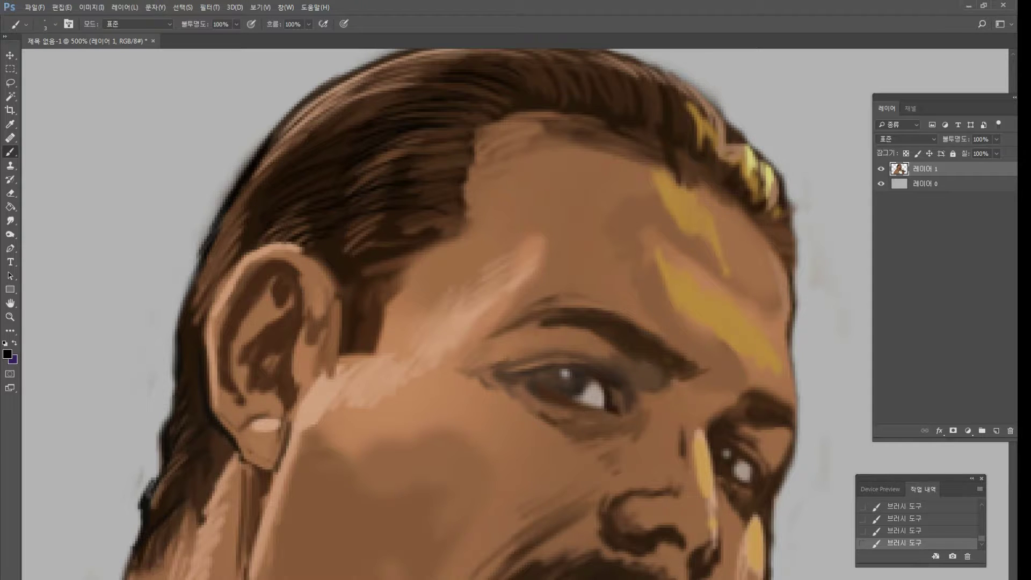
mouse_move(348, 336)
left_mouse_down()
mouse_move(381, 352)
mouse_move(376, 322)
left_mouse_up()
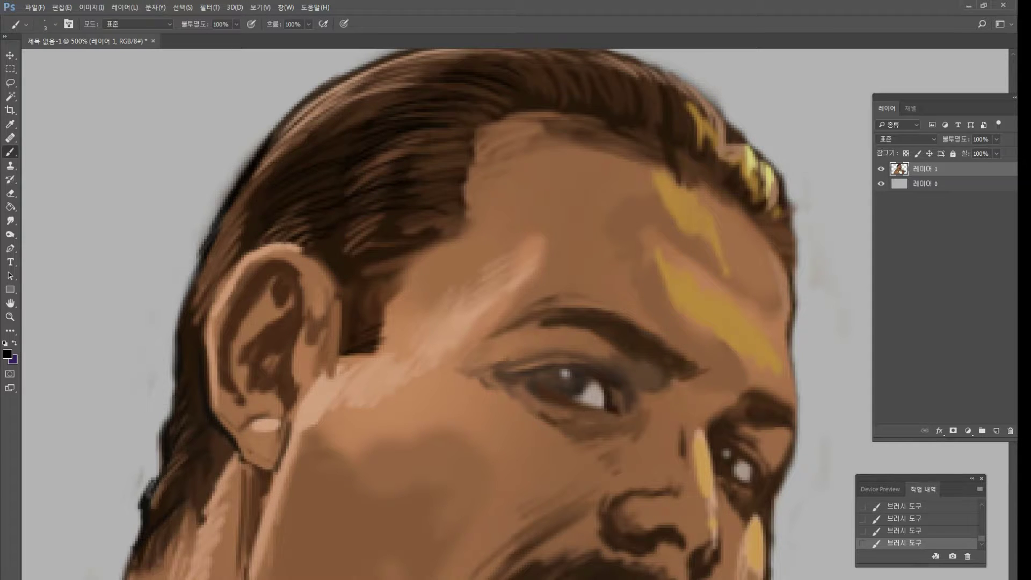
Outline the top and back of the ear in black and clean the rim with sampled skin tone.
mouse_move(304, 260)
left_mouse_down()
mouse_move(293, 245)
mouse_move(316, 268)
mouse_move(292, 246)
mouse_move(259, 243)
mouse_move(234, 256)
mouse_move(207, 330)
left_mouse_up()
left_click_drag(231, 270, 202, 338)
left_click(247, 258, "alt")
left_click_drag(230, 278, 205, 359)
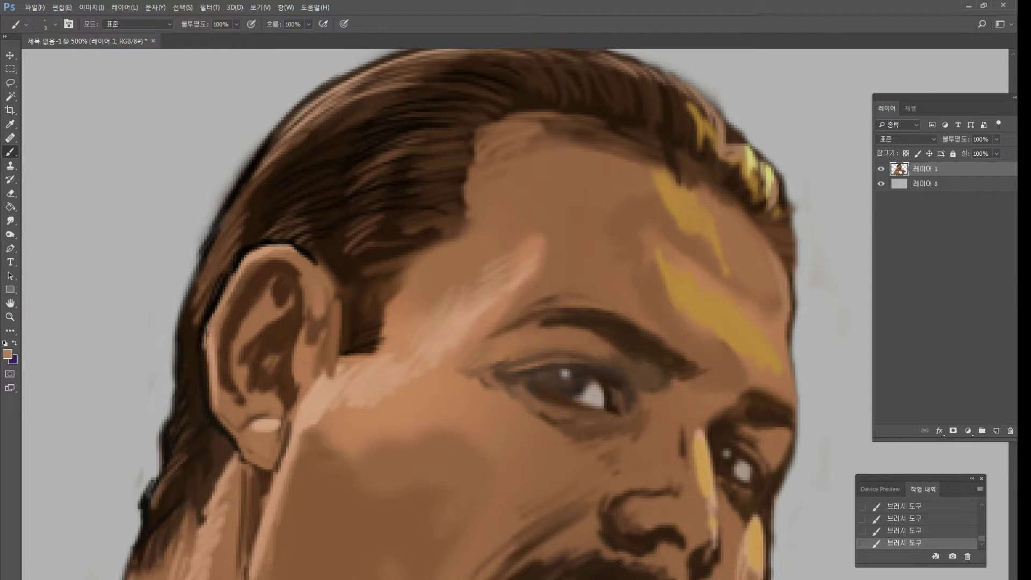
left_click(204, 320, "alt")
mouse_move(210, 316)
left_mouse_down()
mouse_move(206, 364)
mouse_move(205, 344)
left_mouse_up()
mouse_move(226, 269)
left_mouse_down()
mouse_move(234, 257)
mouse_move(218, 272)
left_mouse_up()
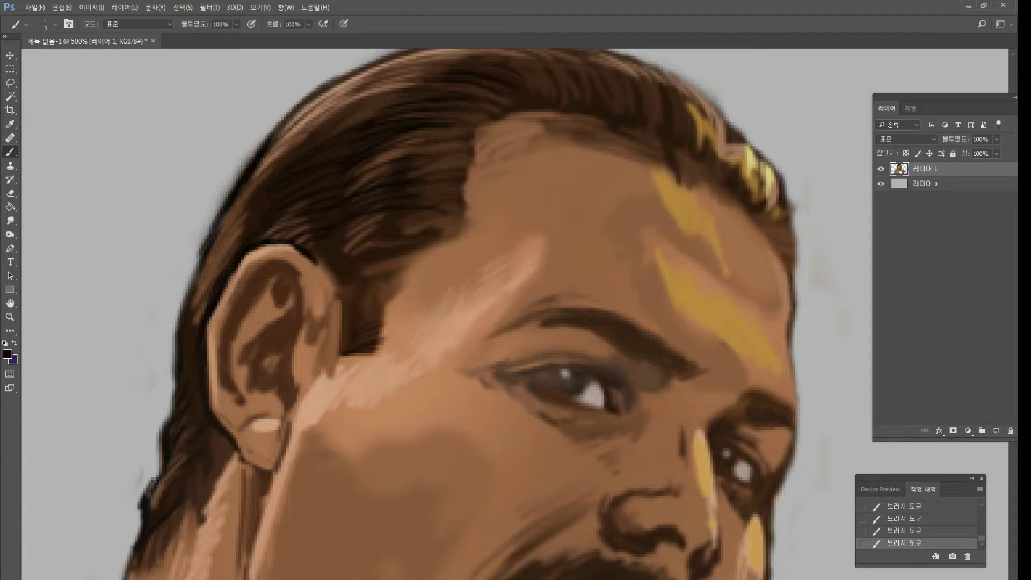
Blend the upper end of the temple highlight and soften the front hairline with sampled skin and brown tones.
left_click(472, 276, "alt")
left_click(526, 276, "alt")
left_click(468, 128, "alt")
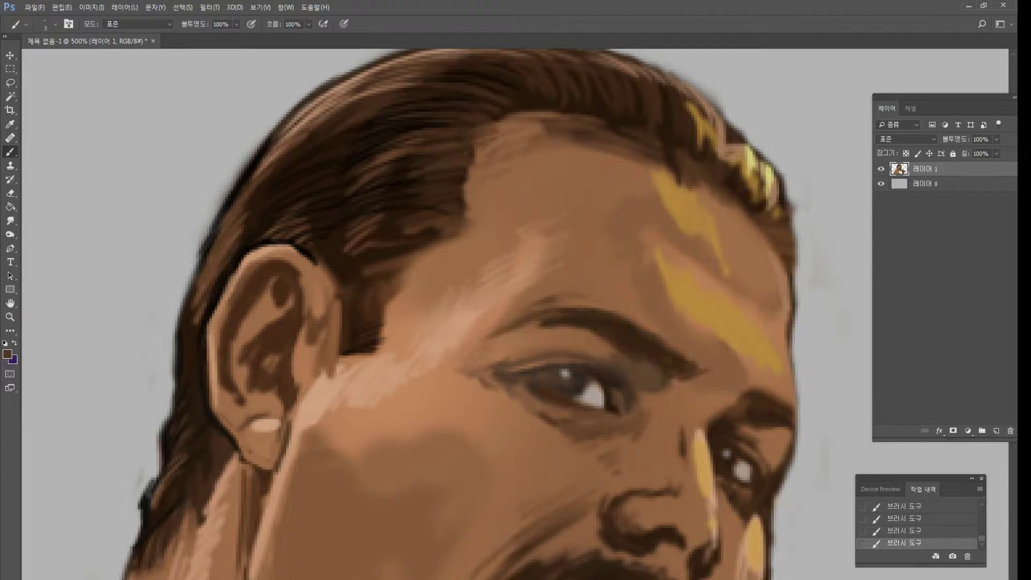
left_click(505, 119, "alt")
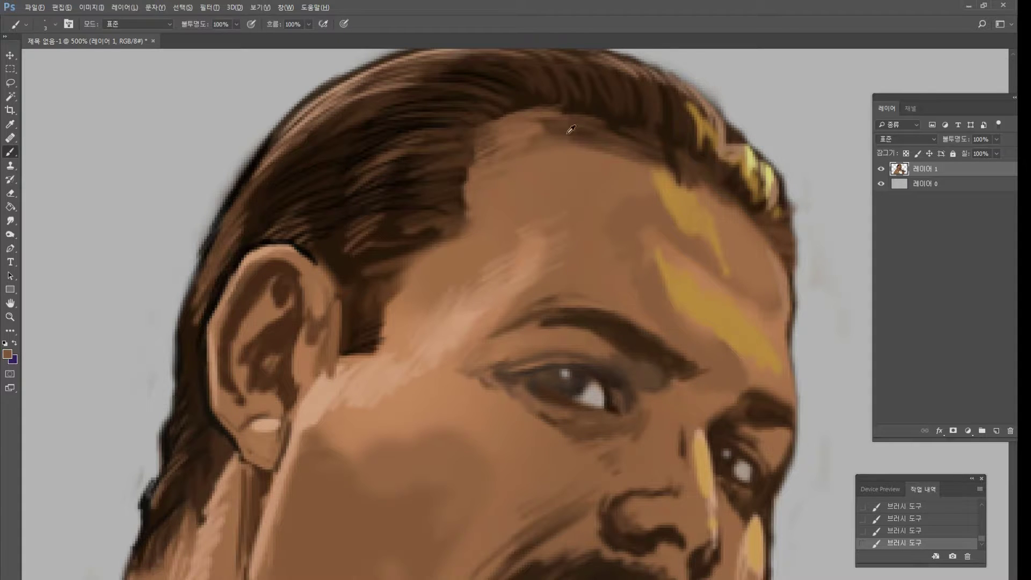
left_click(529, 137, "alt")
mouse_move(564, 131)
left_mouse_down()
mouse_move(532, 141)
mouse_move(493, 127)
mouse_move(609, 106)
left_mouse_up()
Paint short dark strands along the front hairline and down its corner to the temple, using a tone sampled from the hair.
left_click(589, 102, "alt")
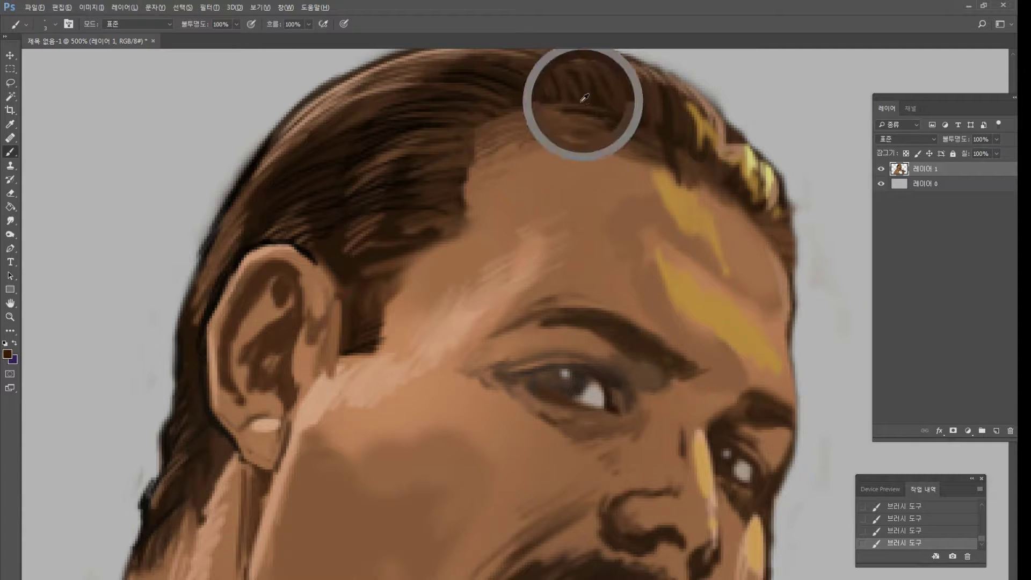
left_click(510, 81, "alt")
mouse_move(506, 86)
left_mouse_down()
mouse_move(586, 117)
mouse_move(660, 105)
left_mouse_up()
left_click_drag(540, 103, 522, 116)
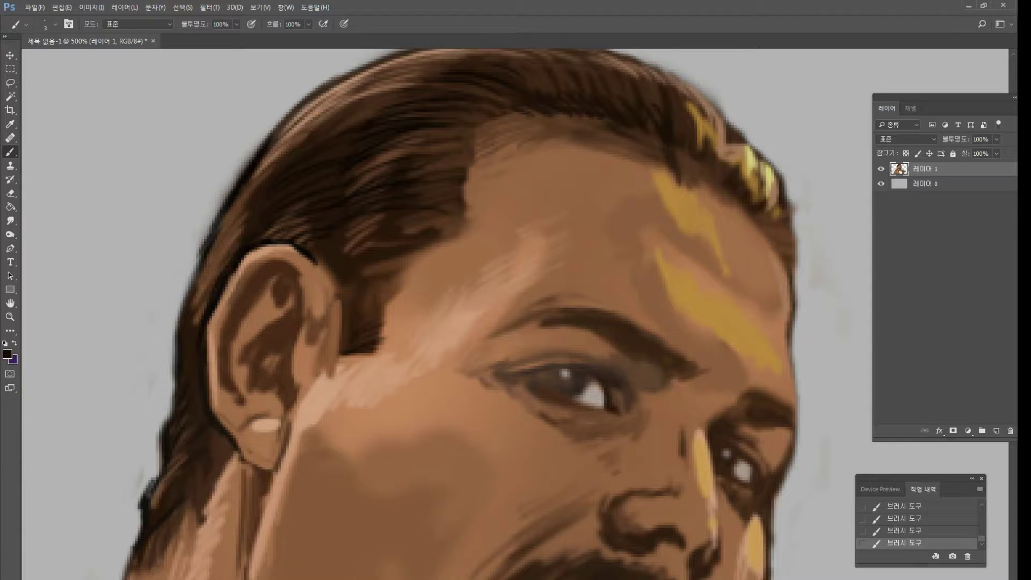
mouse_move(450, 127)
left_mouse_down()
mouse_move(480, 150)
mouse_move(455, 187)
mouse_move(479, 197)
left_mouse_up()
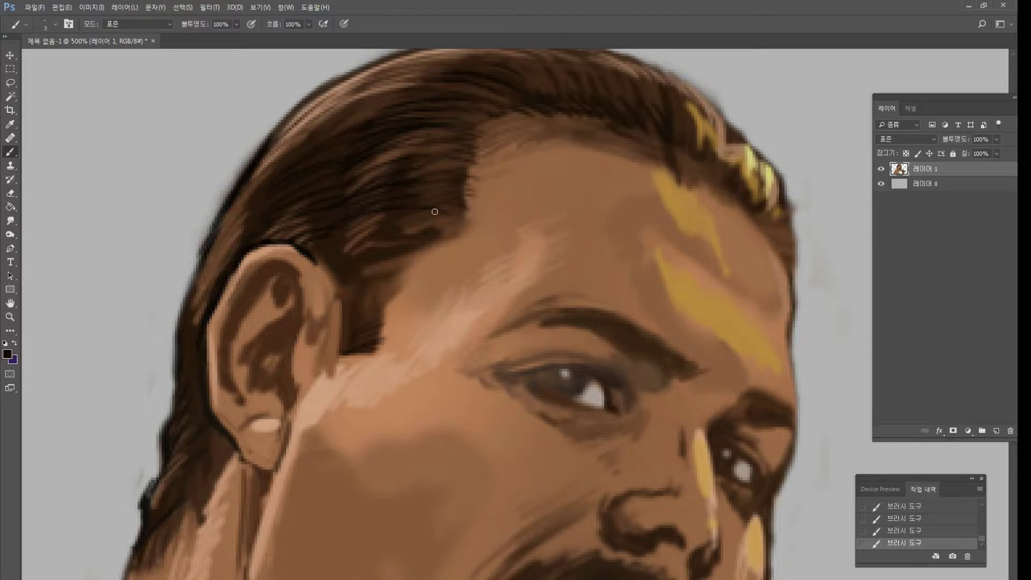
mouse_move(394, 255)
left_mouse_down()
mouse_move(446, 231)
mouse_move(389, 248)
mouse_move(394, 227)
mouse_move(346, 248)
mouse_move(346, 228)
mouse_move(379, 221)
left_mouse_up()
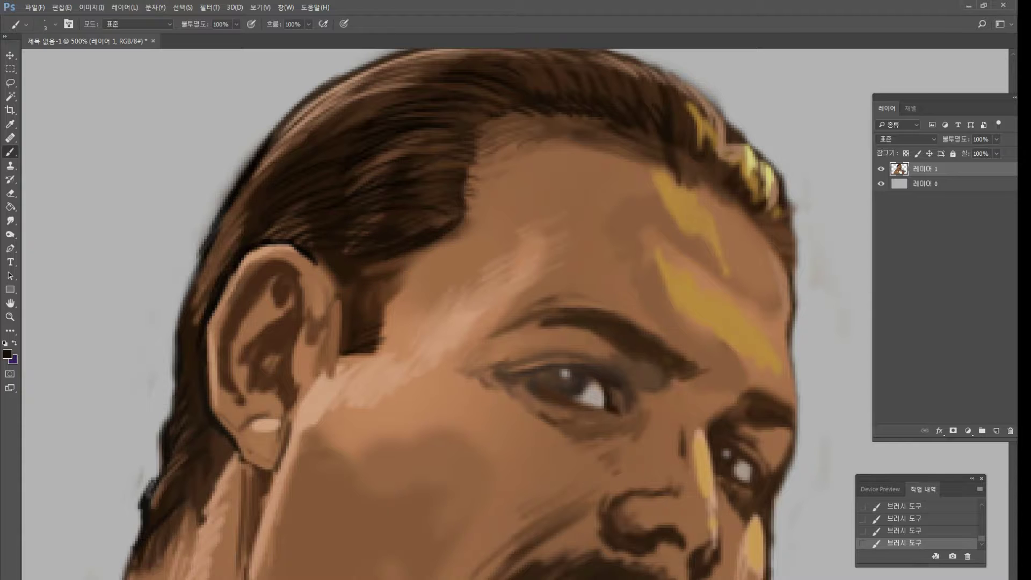
Paint long dark strands over the upper back of the hair towards the crown.
left_click_drag(338, 127, 380, 108)
left_click_drag(304, 131, 420, 83)
left_click_drag(361, 90, 437, 75)
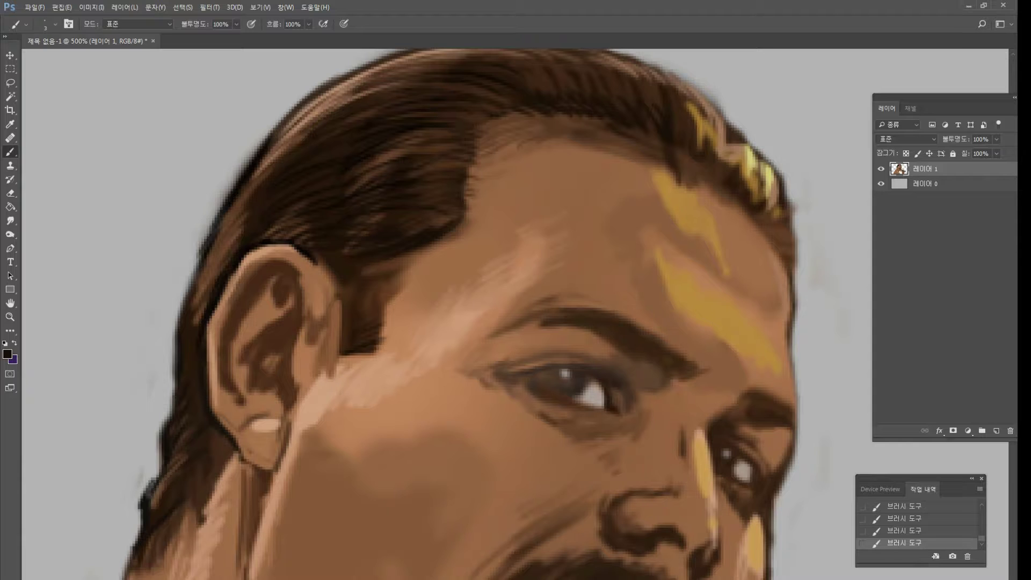
Darken the front hair strands beside the yellow highlights and paint black hairs along the near eyebrow.
mouse_move(670, 88)
left_mouse_down()
mouse_move(688, 134)
mouse_move(711, 146)
left_mouse_up()
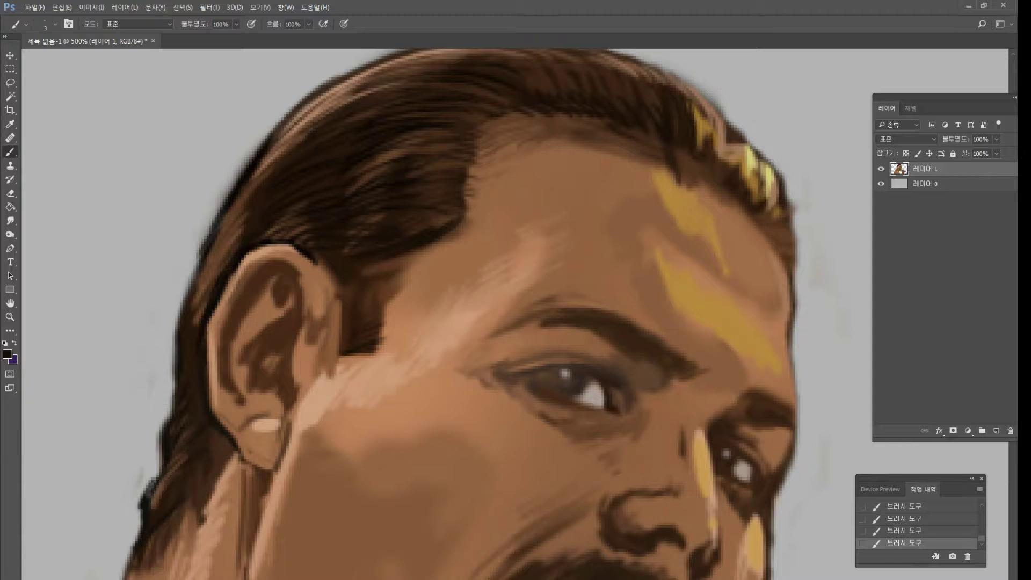
mouse_move(621, 342)
left_mouse_down()
mouse_move(654, 359)
mouse_move(609, 329)
mouse_move(534, 317)
mouse_move(493, 343)
mouse_move(523, 328)
left_mouse_up()
Paint brown shading from the sideburn along the temple hairline and blend it into the forehead with sampled skin tones.
left_click(488, 315, "alt")
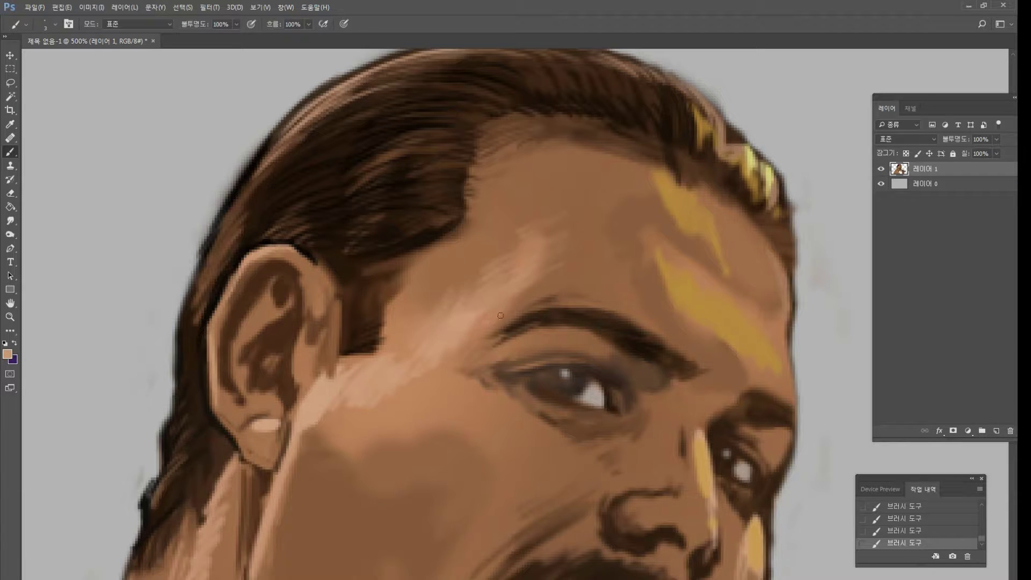
left_click_drag(527, 284, 536, 275)
left_click(562, 270, "alt")
left_click(390, 273, "alt")
mouse_move(394, 283)
left_mouse_down()
mouse_move(473, 263)
mouse_move(409, 283)
mouse_move(495, 241)
mouse_move(499, 232)
mouse_move(435, 235)
mouse_move(515, 192)
left_mouse_up()
left_click(440, 269, "alt")
left_click(492, 239, "alt")
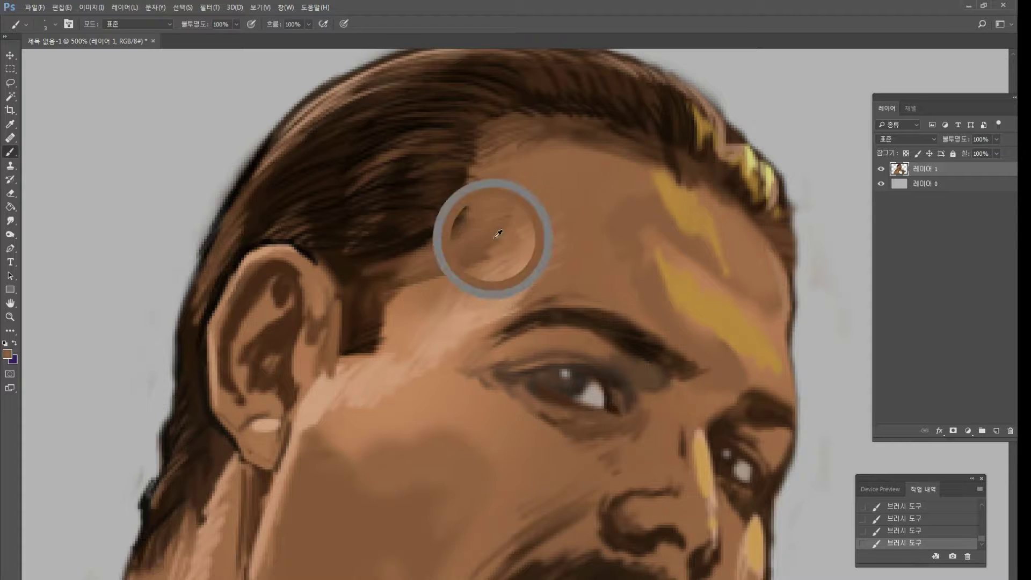
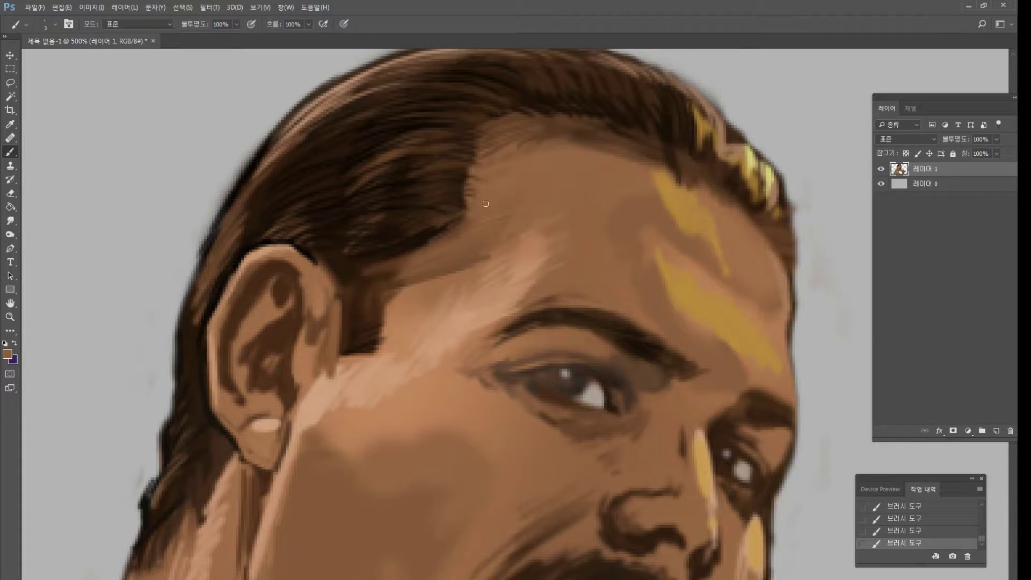
Sharpen the forehead-side edge of the temple highlight down to the eyebrow tail using sampled skin tones.
left_click(500, 299, "alt")
left_click(561, 266, "alt")
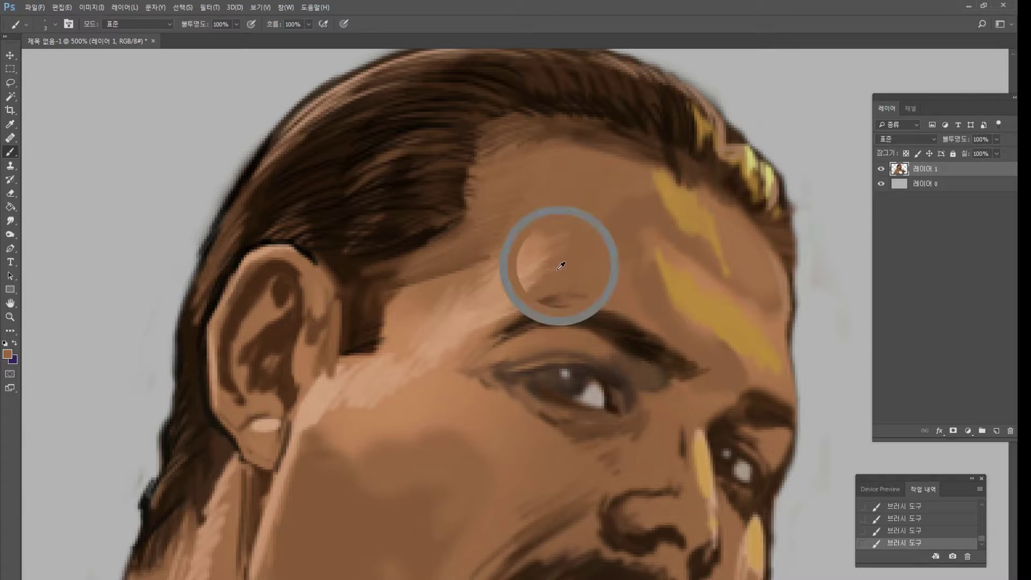
mouse_move(521, 306)
left_mouse_down()
mouse_move(505, 298)
mouse_move(522, 274)
left_mouse_up()
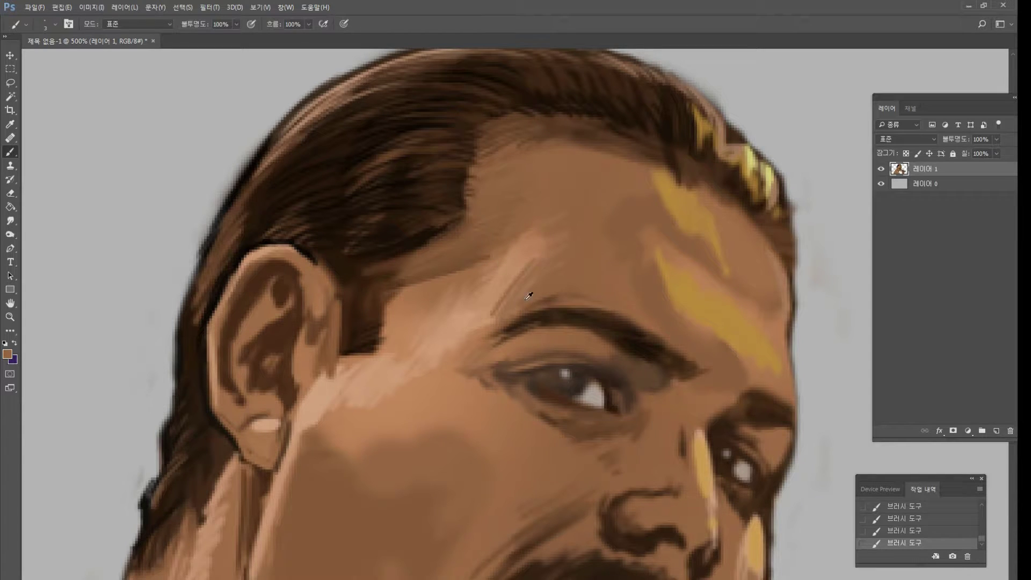
left_click_drag(499, 318, 462, 341)
left_click_drag(496, 300, 451, 344)
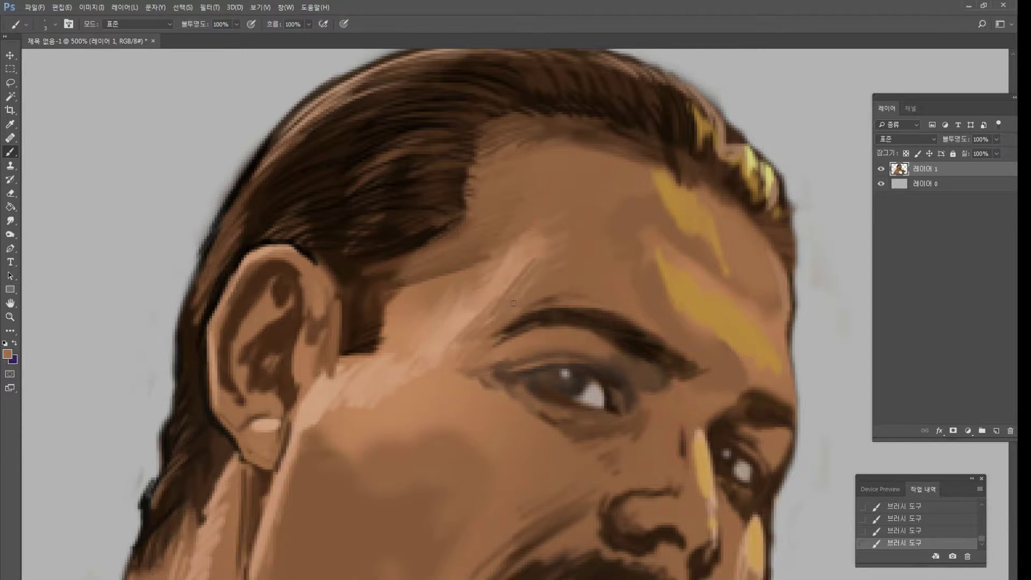
left_click(555, 252, "alt")
Extend both yellow forehead highlights towards the temple with ragged strokes in the sampled yellow.
left_click(681, 271, "alt")
mouse_move(641, 270)
left_mouse_down()
mouse_move(619, 271)
mouse_move(658, 275)
mouse_move(633, 246)
mouse_move(662, 257)
left_mouse_up()
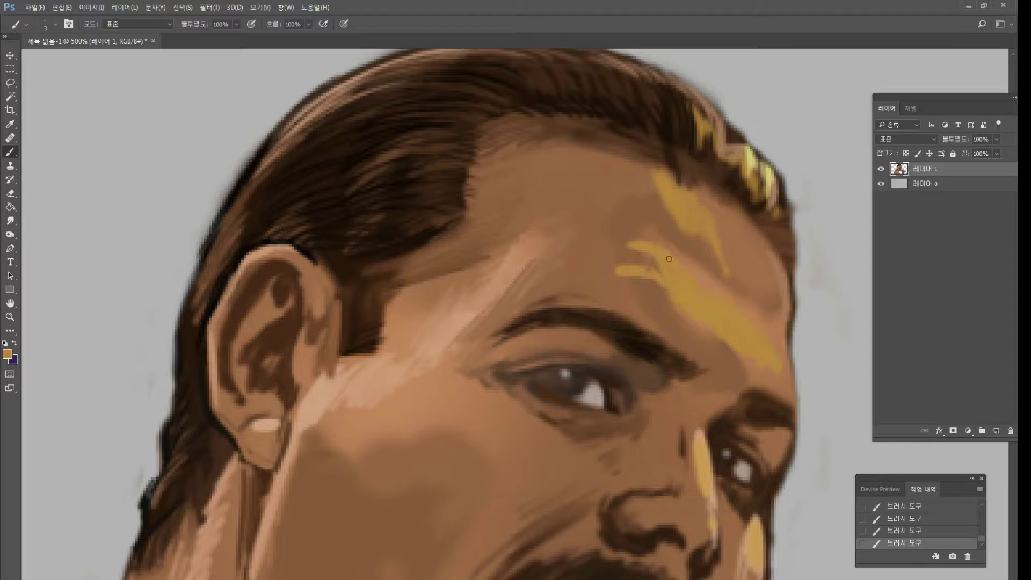
mouse_move(640, 168)
left_mouse_down()
mouse_move(627, 159)
mouse_move(660, 171)
mouse_move(644, 186)
mouse_move(674, 224)
left_mouse_up()
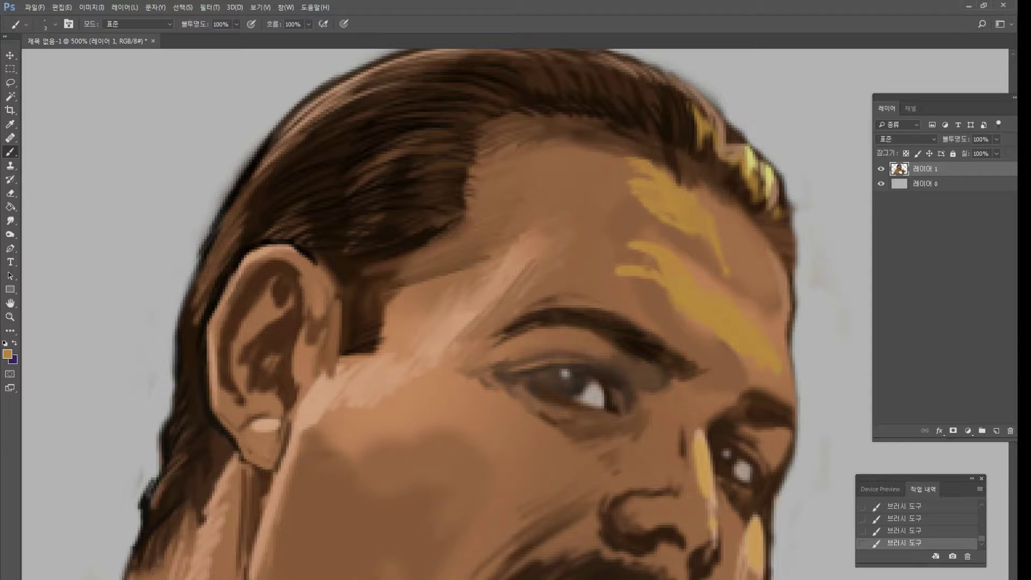
left_click(632, 188, "alt")
Paint a light skin-tone highlight along the inner rim of the ear, following the fold down towards the lobe.
double_click(10, 317)
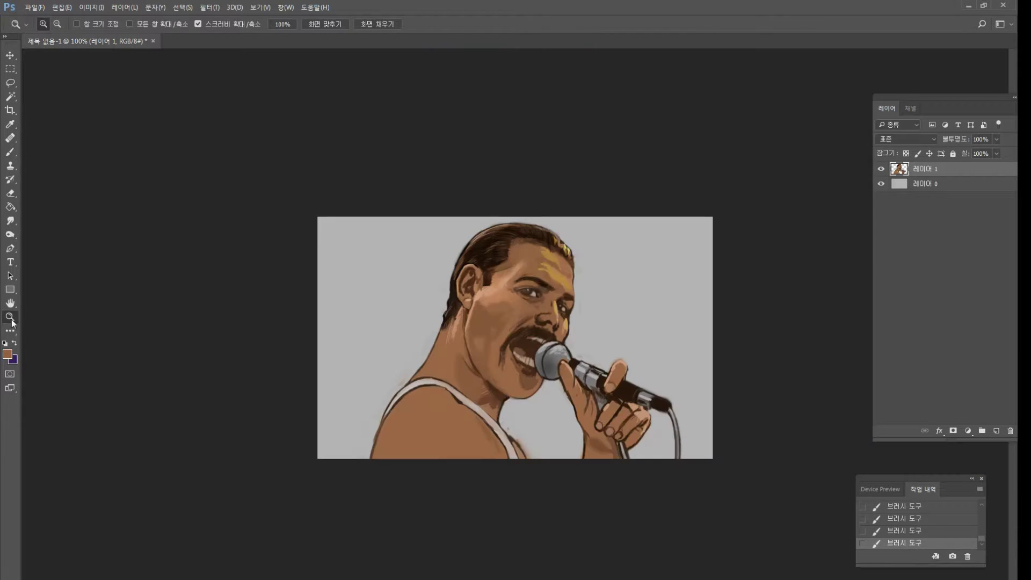
left_click(478, 341)
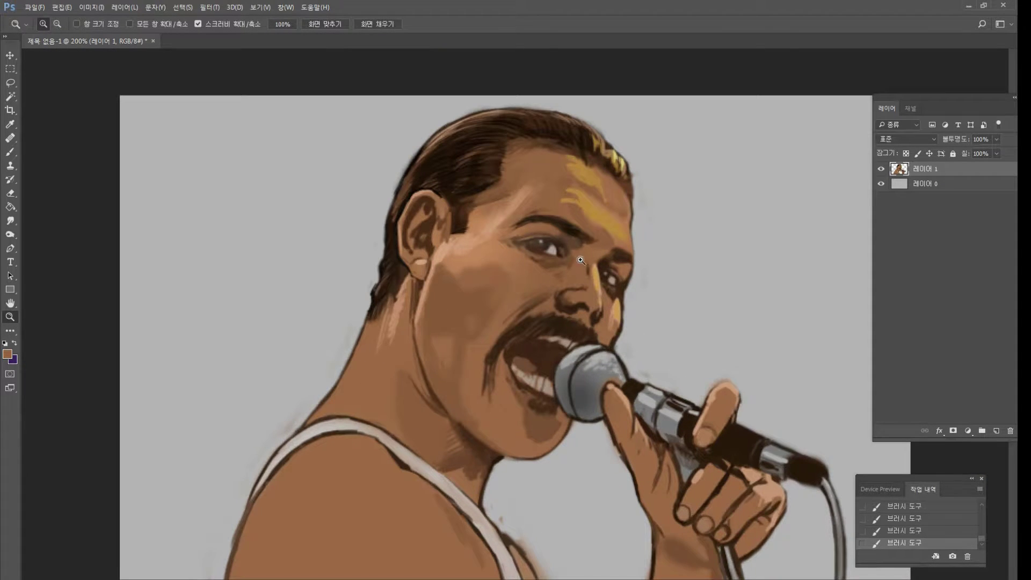
left_click(559, 279)
left_click(547, 187)
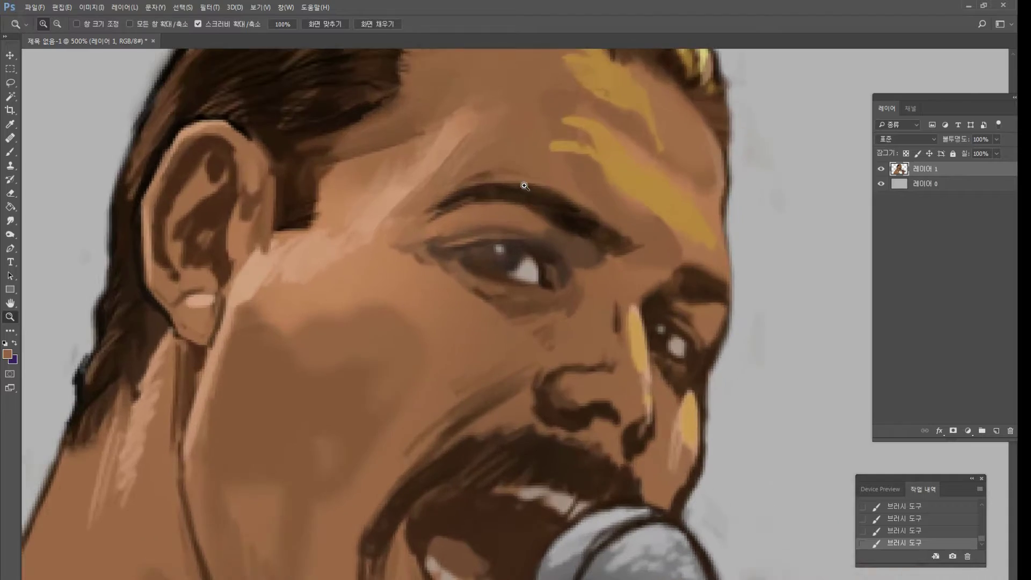
left_click(499, 198)
left_click(490, 259, "alt")
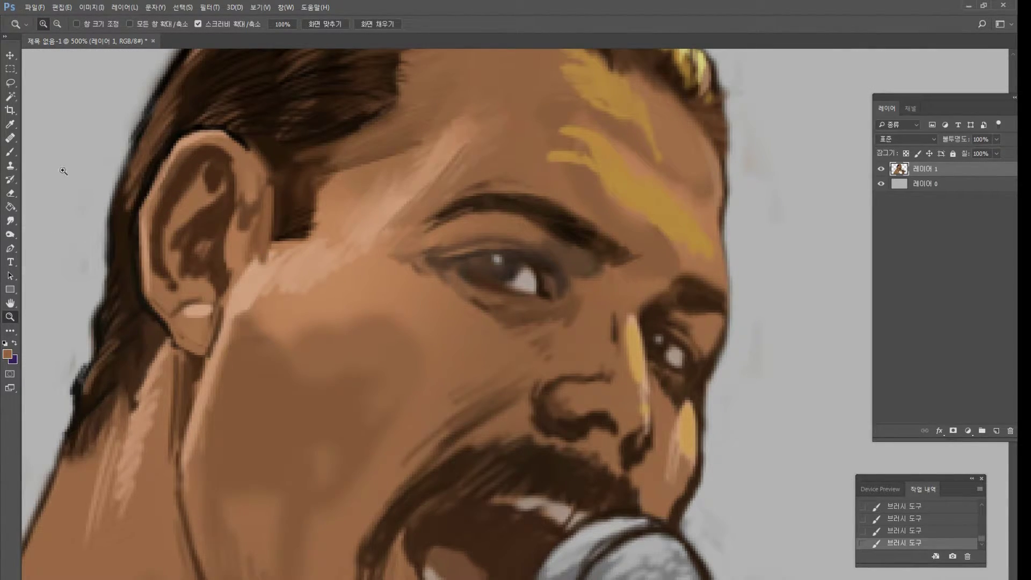
left_click(10, 152)
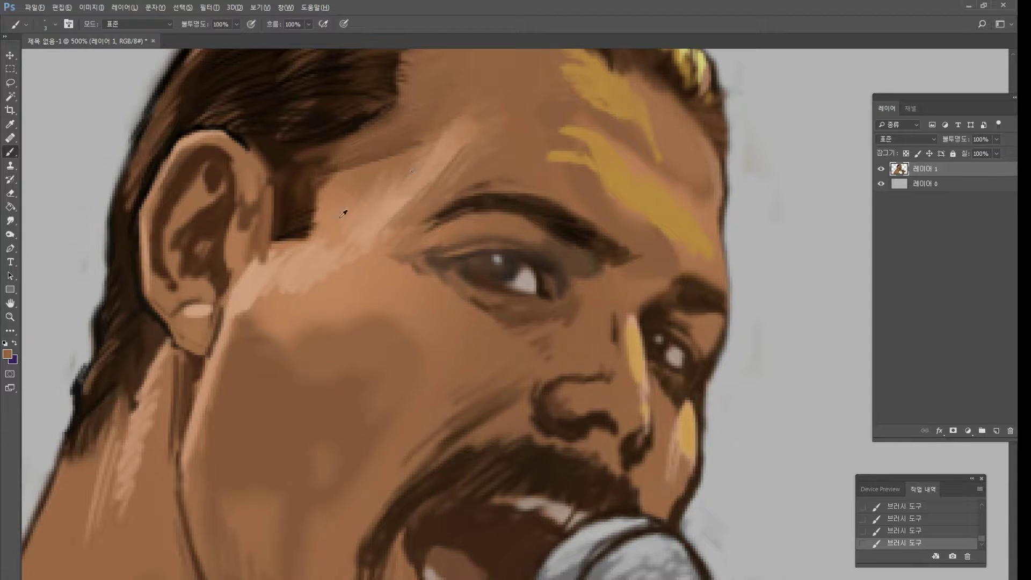
left_click(271, 273, "alt")
mouse_move(198, 137)
left_mouse_down()
mouse_move(217, 140)
mouse_move(203, 132)
mouse_move(180, 142)
mouse_move(237, 155)
mouse_move(186, 179)
mouse_move(163, 265)
left_mouse_up()
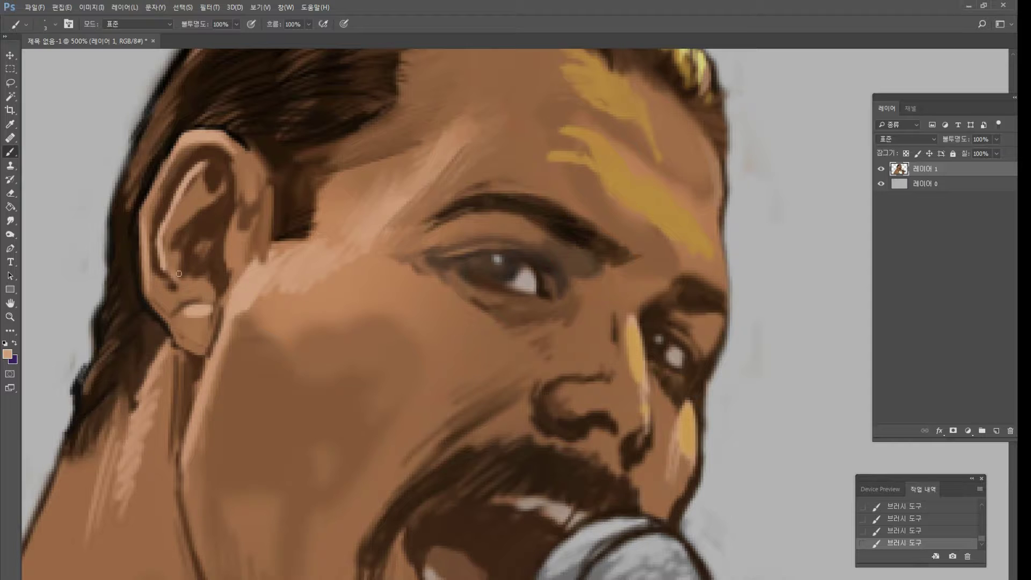
mouse_move(154, 274)
left_mouse_down()
mouse_move(164, 296)
mouse_move(196, 267)
left_mouse_up()
Highlight the lower edge of the ear's inner hollow and its front edge with sampled light and mid skin tones.
left_click(202, 264, "alt")
left_click(203, 290, "alt")
left_click_drag(209, 288, 230, 278)
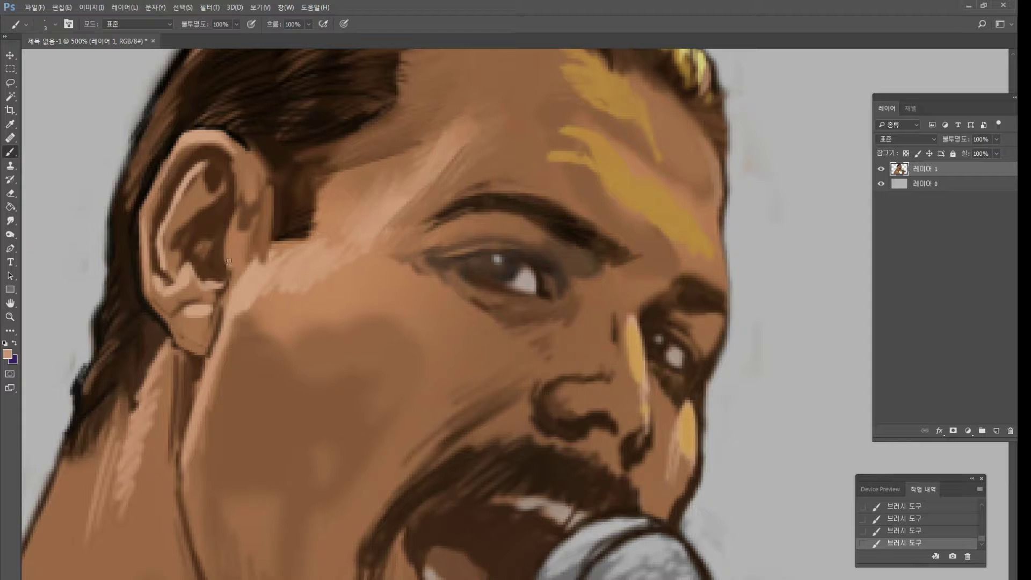
left_click(236, 256, "alt")
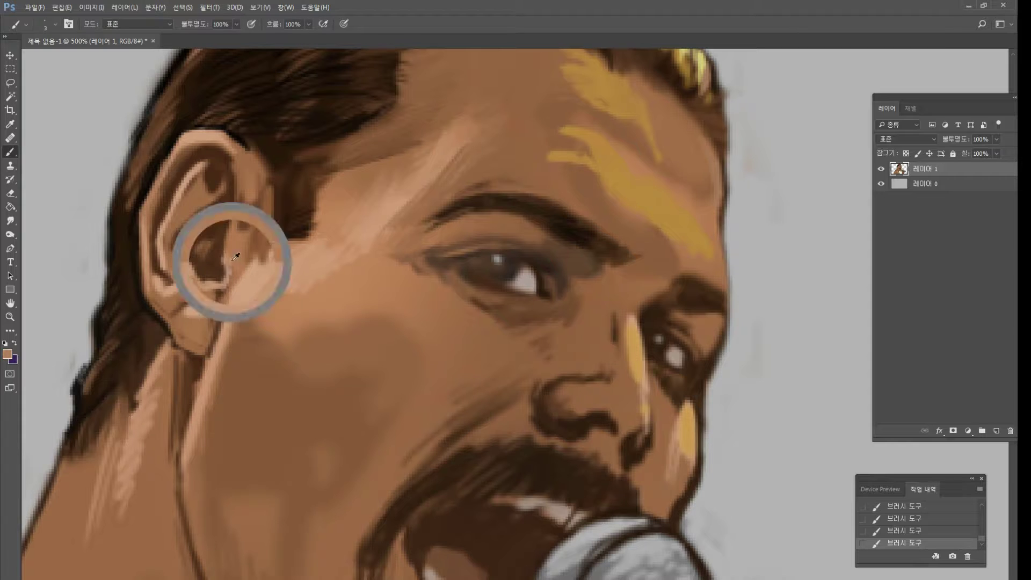
left_click_drag(230, 277, 230, 188)
left_click(224, 284, "alt")
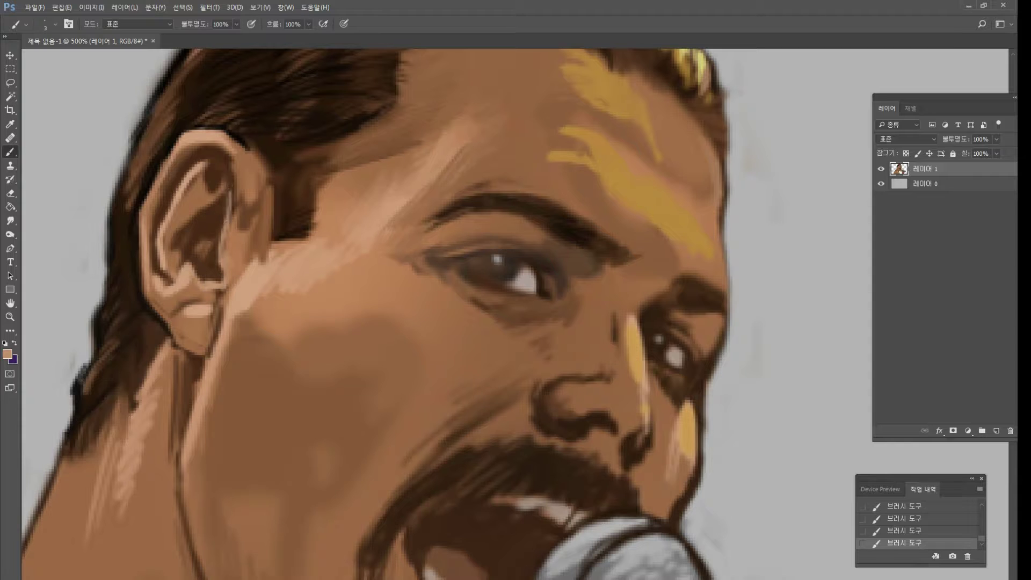
mouse_move(228, 233)
left_mouse_down()
mouse_move(226, 172)
mouse_move(222, 218)
left_mouse_up()
Soften the upper front folds and top rim of the ear with short strokes of sampled skin tone.
left_click(223, 183, "alt")
left_click(242, 160, "alt")
mouse_move(233, 183)
left_mouse_down()
mouse_move(229, 156)
mouse_move(233, 191)
left_mouse_up()
mouse_move(227, 153)
left_mouse_down()
mouse_move(232, 189)
mouse_move(225, 159)
left_mouse_up()
left_click_drag(213, 143, 218, 145)
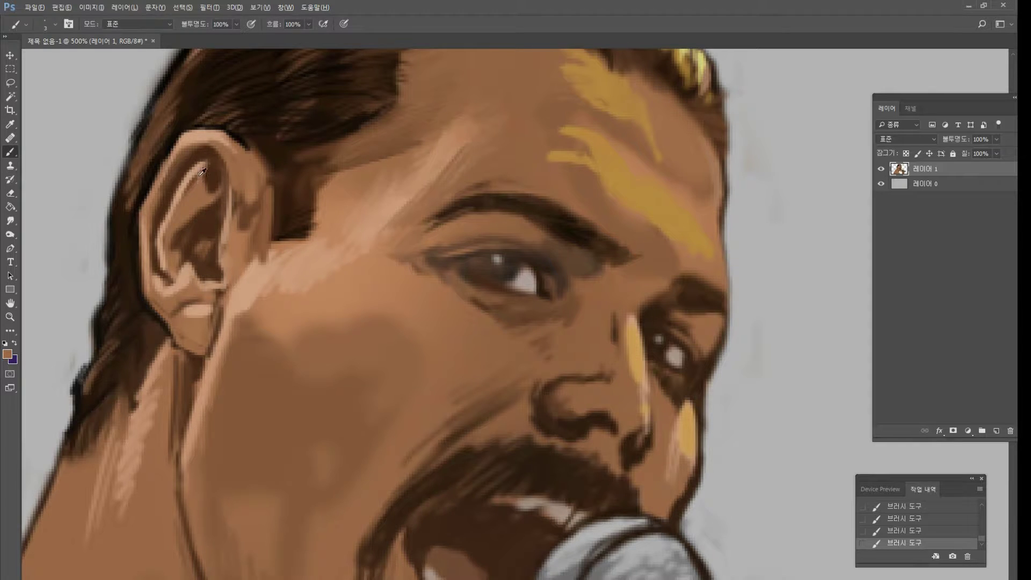
Add a light stroke across the ear's upper inner fold and shade the front of the ear with sampled brown.
left_click(198, 165, "alt")
mouse_move(199, 193)
left_mouse_down()
mouse_move(219, 185)
mouse_move(210, 193)
left_mouse_up()
left_click(212, 174, "alt")
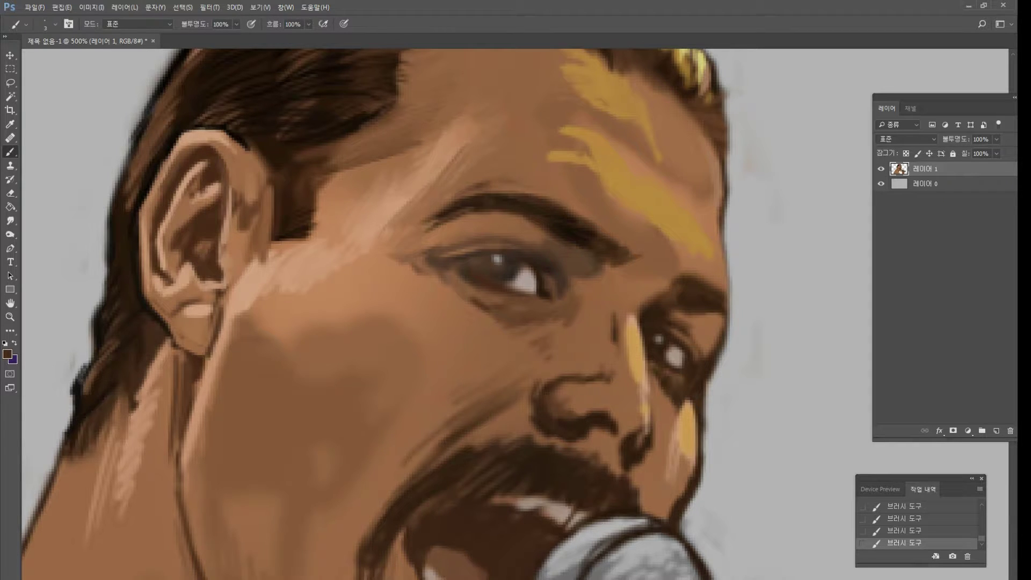
left_click(240, 202, "alt")
mouse_move(234, 166)
left_mouse_down()
mouse_move(239, 200)
mouse_move(256, 198)
left_mouse_up()
Paint black strands above the sideburn beside the ear and clean the sideburn's edge with sampled hair and skin tones.
left_click(248, 131, "alt")
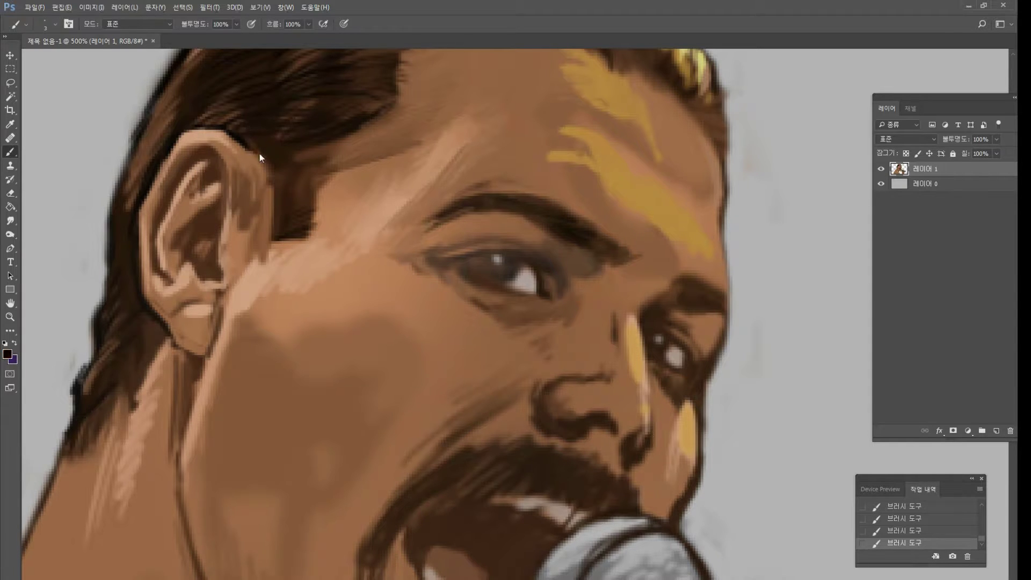
mouse_move(303, 157)
left_mouse_down()
mouse_move(292, 161)
mouse_move(342, 141)
mouse_move(336, 169)
left_mouse_up()
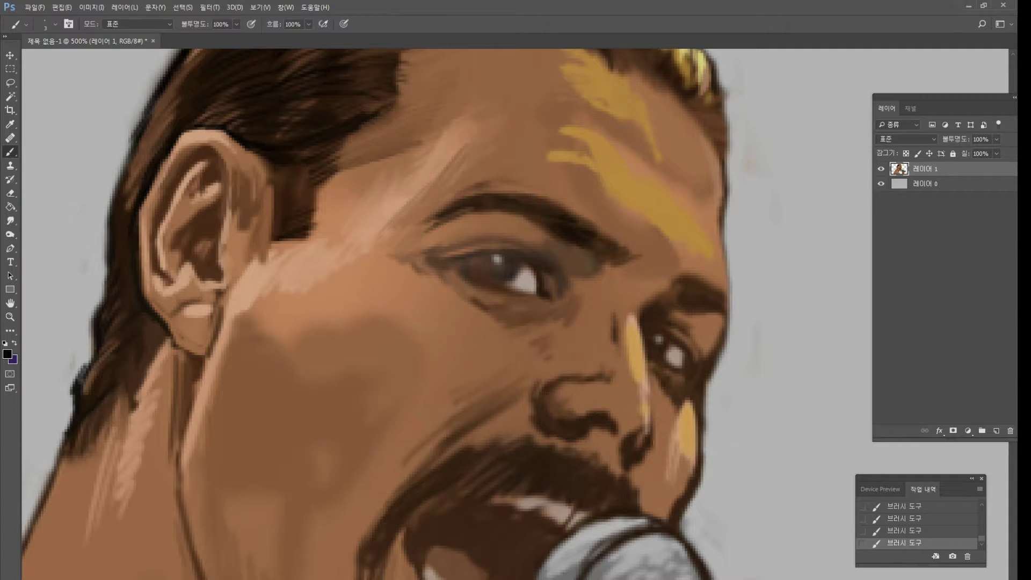
left_click(312, 217, "alt")
left_click(300, 156, "alt")
left_click(332, 198, "alt")
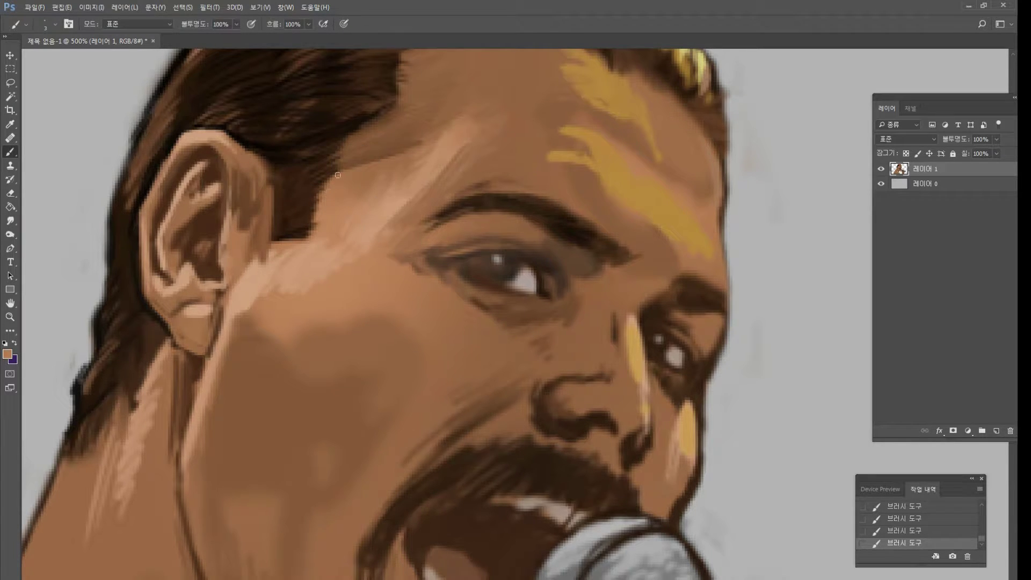
left_click(336, 147, "alt")
Break up the upper edge of the cheek shadow with light strokes of sampled skin tone below the sideburn.
left_click(311, 268, "alt")
mouse_move(318, 296)
left_mouse_down()
mouse_move(331, 304)
mouse_move(293, 324)
mouse_move(278, 307)
left_mouse_up()
left_click(299, 274, "alt")
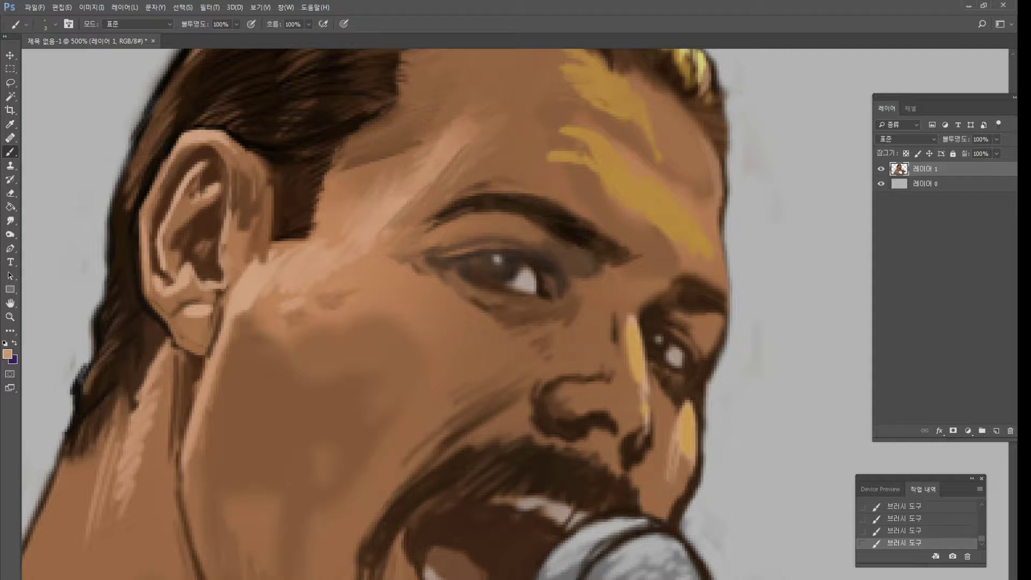
Repaint the shadow between the jaw and neck below the earlobe and touch up the neck highlight with sampled tones.
left_click(197, 363, "alt")
mouse_move(201, 359)
left_mouse_down()
mouse_move(203, 376)
mouse_move(181, 365)
mouse_move(179, 416)
left_mouse_up()
left_click(171, 358, "alt")
left_click_drag(177, 360, 179, 422)
left_click(166, 361, "alt")
left_click_drag(180, 355, 175, 360)
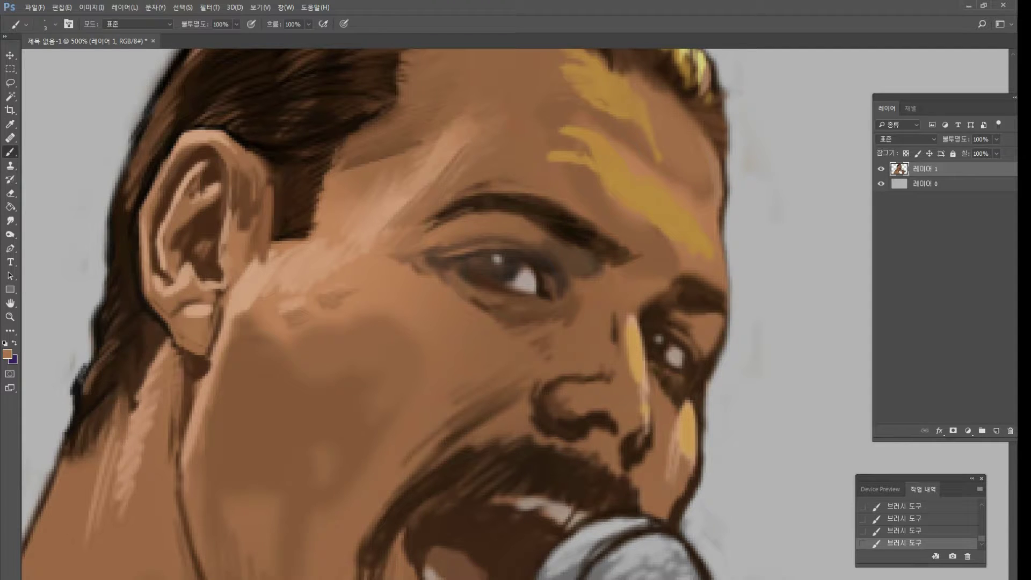
left_click_drag(151, 402, 145, 417)
Set the foreground colour to black (000000) and paint the pupils in both eyes.
double_click(11, 318)
left_click(478, 340)
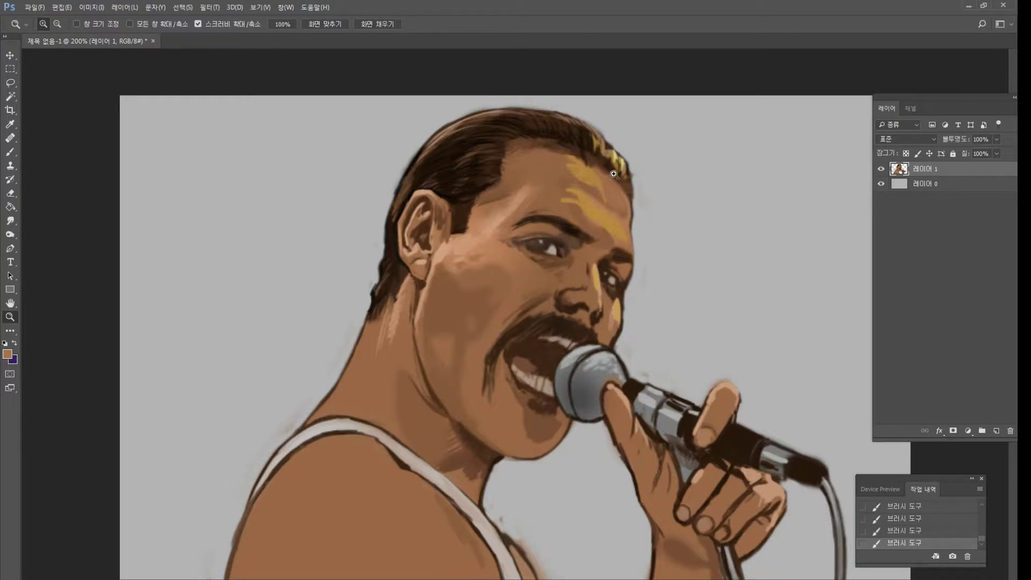
left_click(576, 223)
left_click(582, 285)
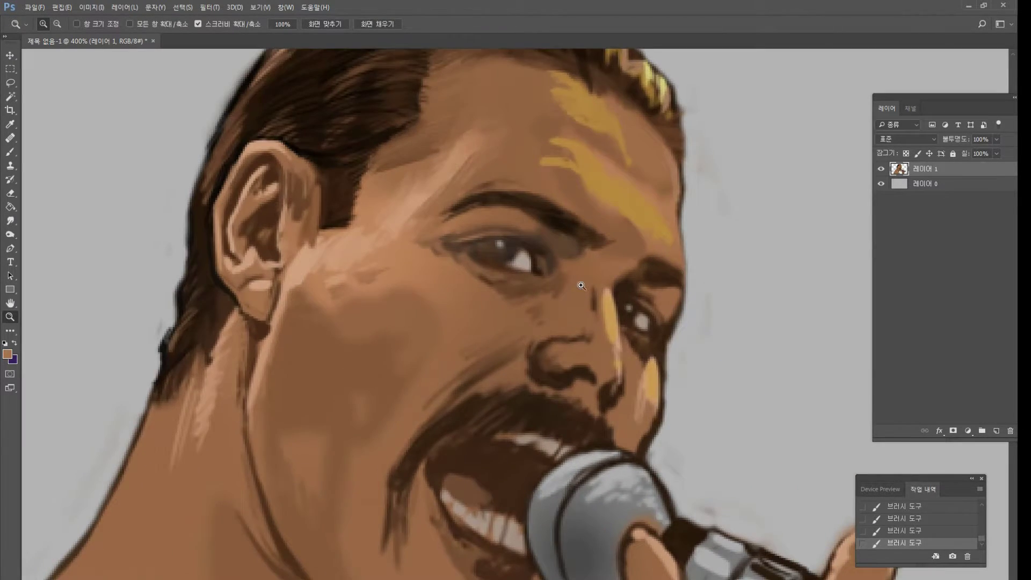
left_click(583, 294)
left_click(573, 218)
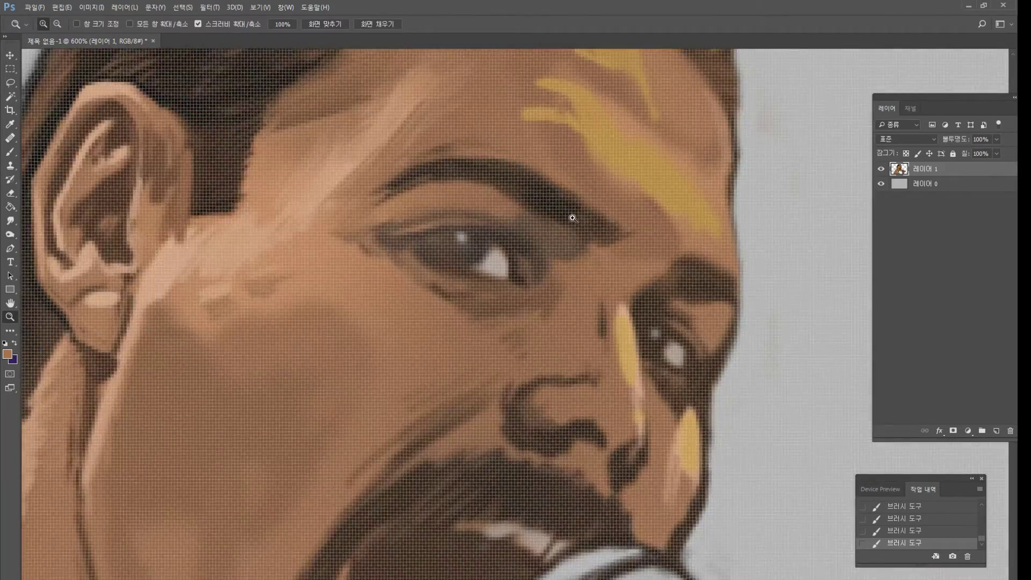
left_click(572, 218, "alt")
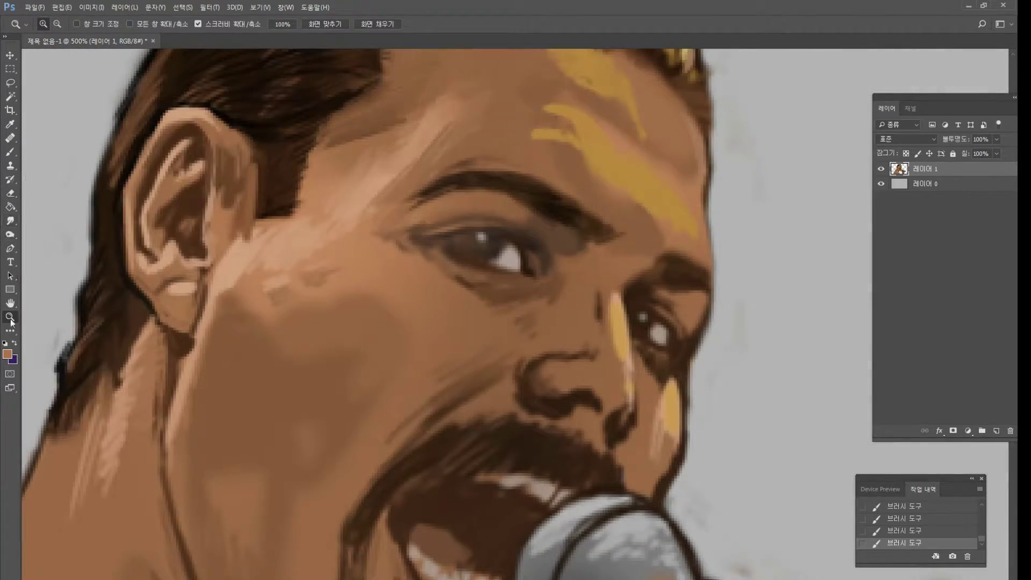
key("x")
left_click(8, 354)
left_click(574, 366)
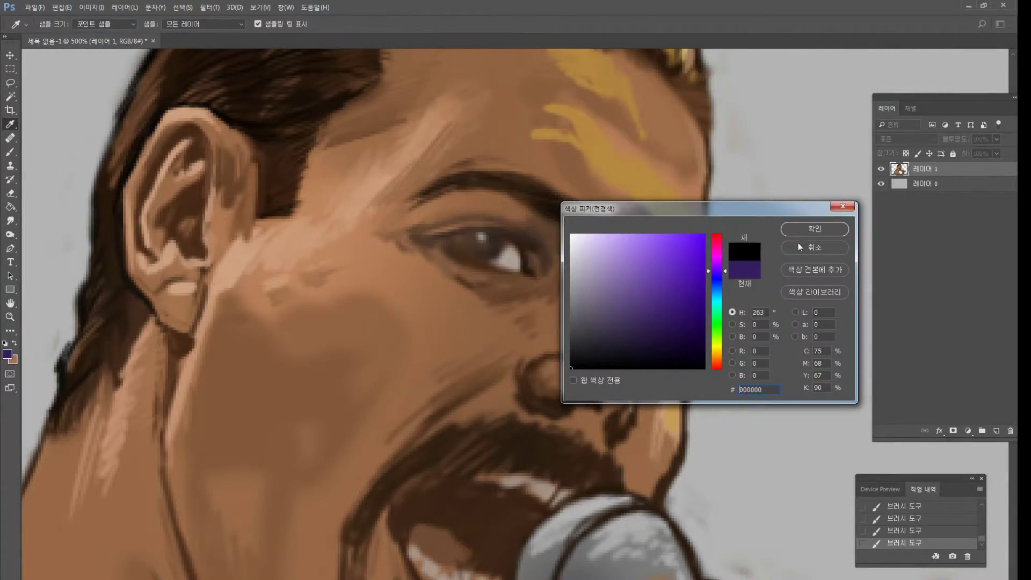
left_click(805, 228)
left_click(10, 152)
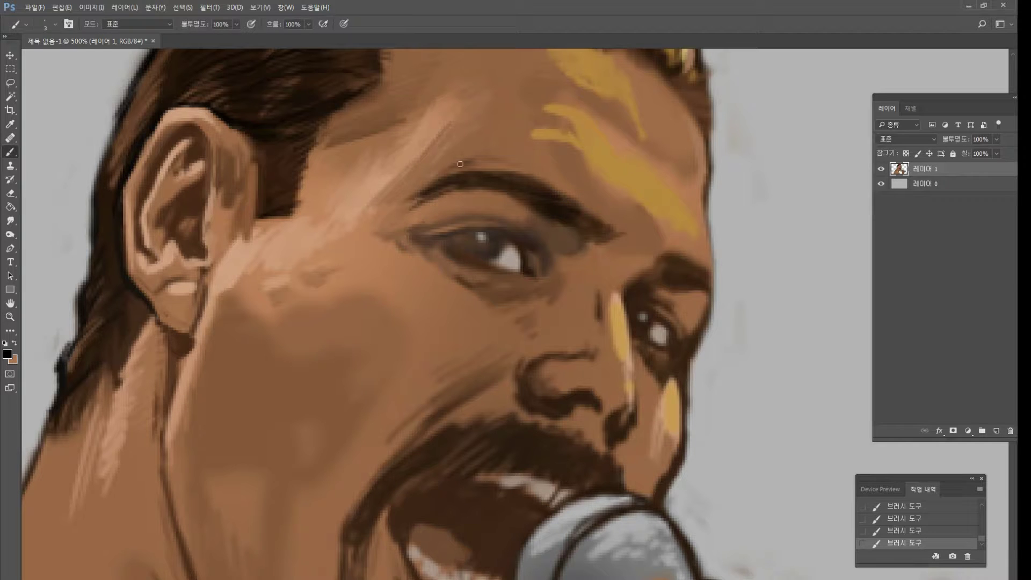
left_click_drag(481, 242, 481, 244)
left_click_drag(641, 320, 641, 320)
Refine the near eye's iris edge and lower rim with small strokes of sampled skin and brown tones.
left_click(453, 295, "alt")
left_click_drag(457, 248, 478, 261)
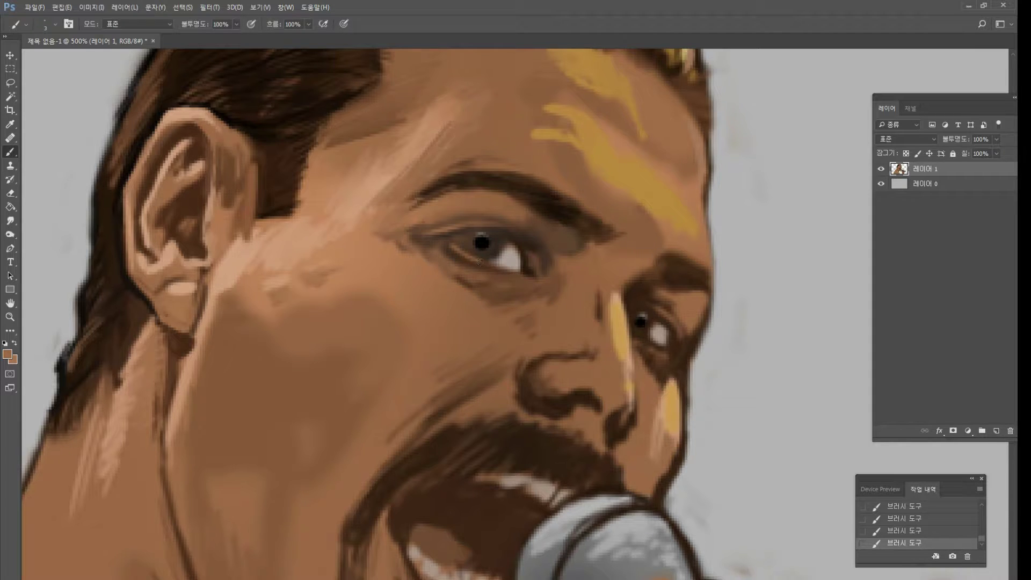
left_click(527, 271, "alt")
mouse_move(518, 269)
left_mouse_down()
mouse_move(495, 261)
mouse_move(514, 270)
left_mouse_up()
Line the near eye's upper lid and inner corner in black and deepen the outer corner with a sampled dark brown.
left_click(482, 243, "alt")
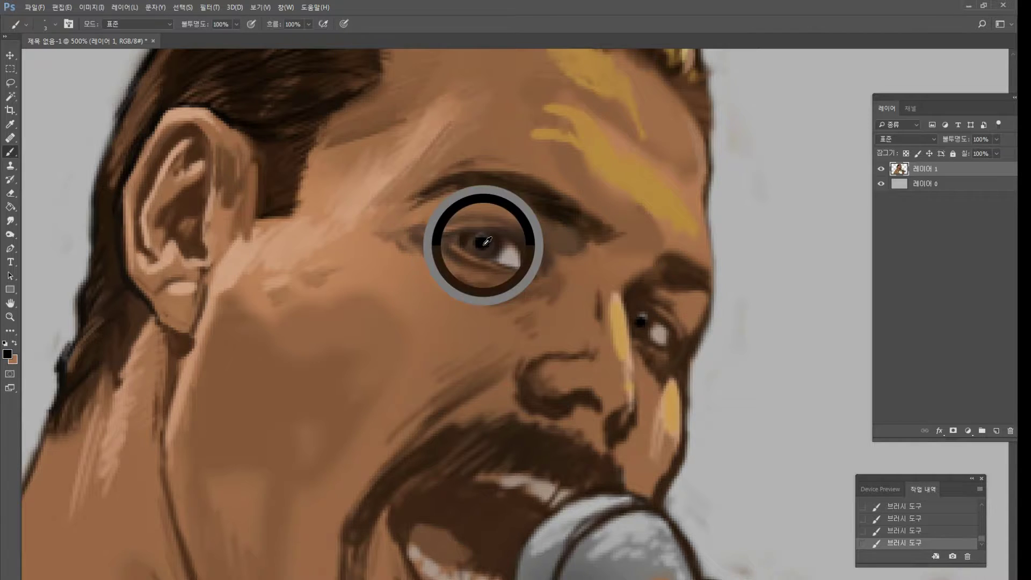
mouse_move(432, 235)
left_mouse_down()
mouse_move(511, 233)
mouse_move(524, 262)
left_mouse_up()
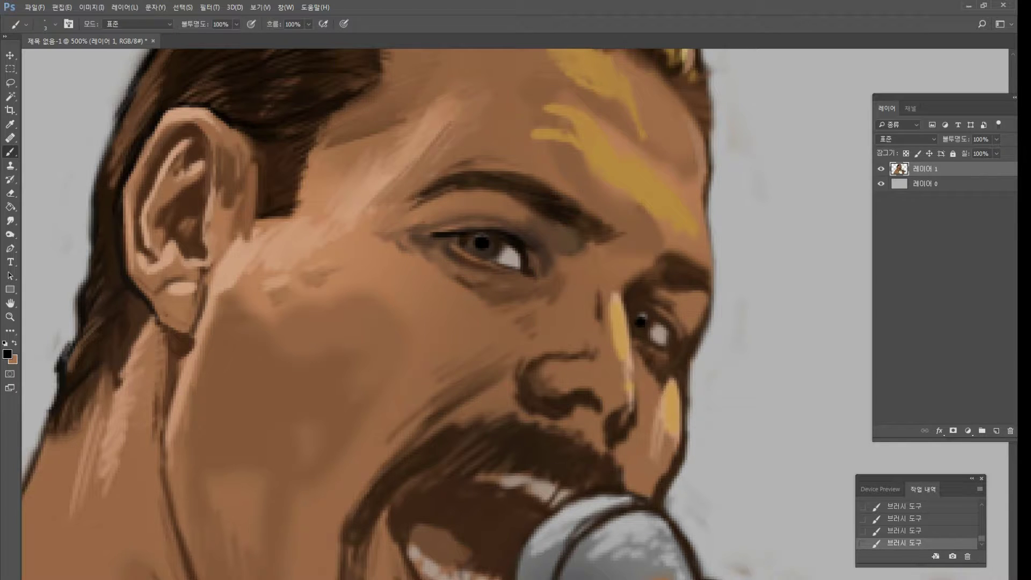
left_click(439, 243, "alt")
left_click_drag(434, 254, 445, 262)
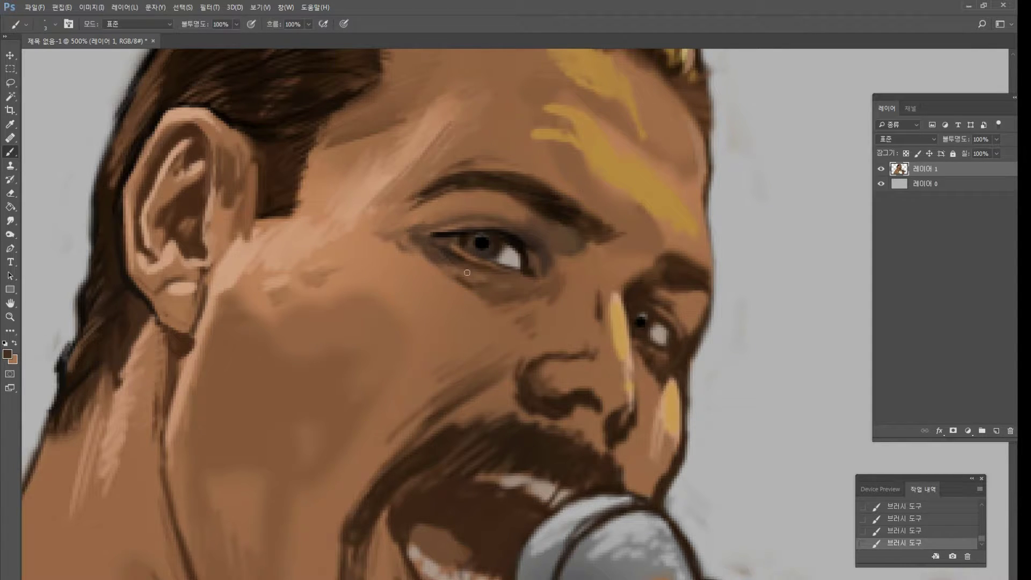
Smooth the shadow under the near eye with sampled brown and skin tones.
left_click(452, 260, "alt")
left_click_drag(520, 277, 523, 289)
left_click(460, 286, "alt")
left_click_drag(466, 287, 496, 299)
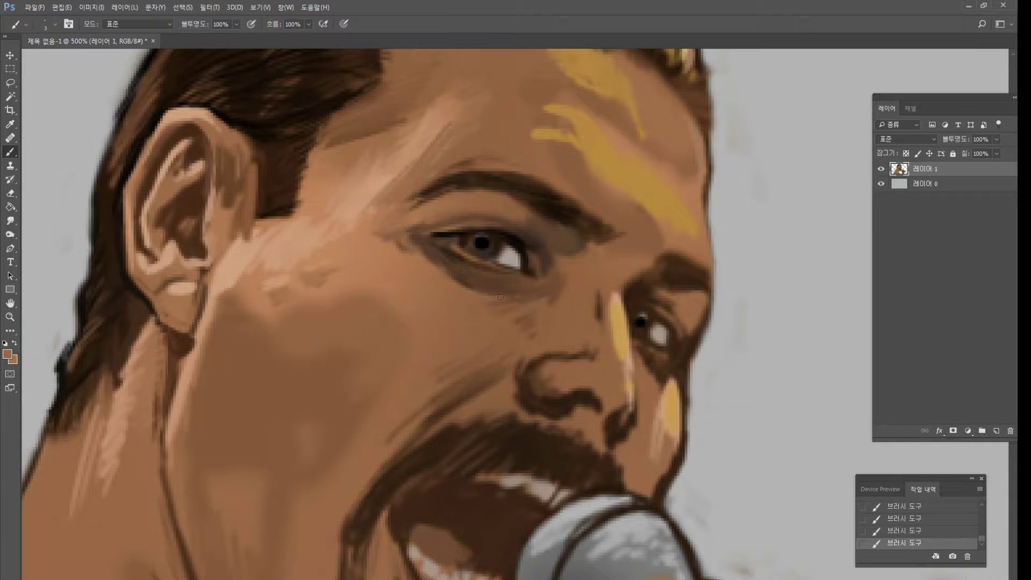
Refine the shading of the near nostril wing and its lower edge with sampled brown and skin tones.
left_click(539, 374, "alt")
left_click(559, 380, "alt")
mouse_move(555, 386)
left_mouse_down()
mouse_move(543, 379)
mouse_move(558, 385)
left_mouse_up()
left_click(542, 384, "alt")
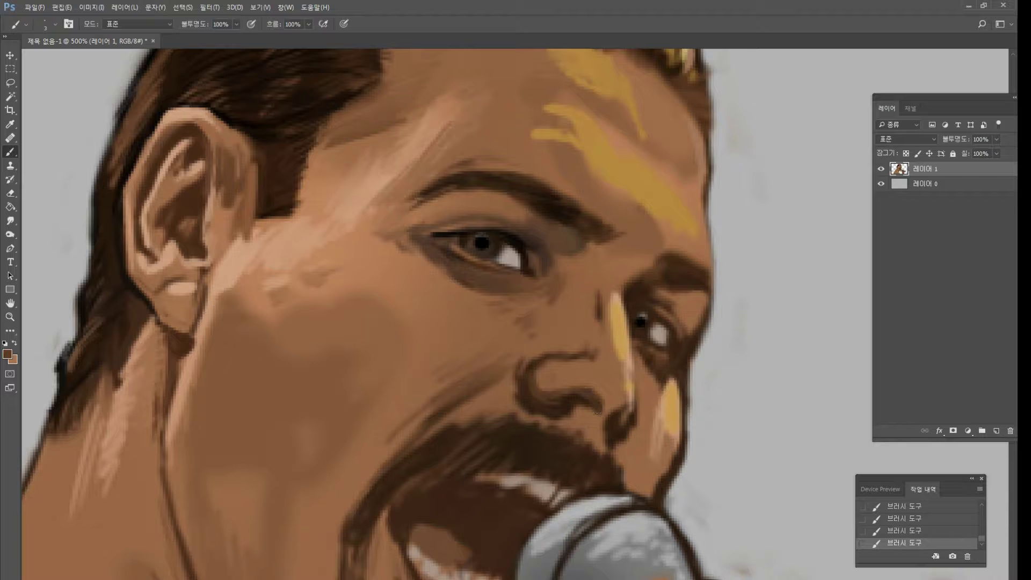
left_click(530, 396, "alt")
left_click_drag(545, 414, 562, 417)
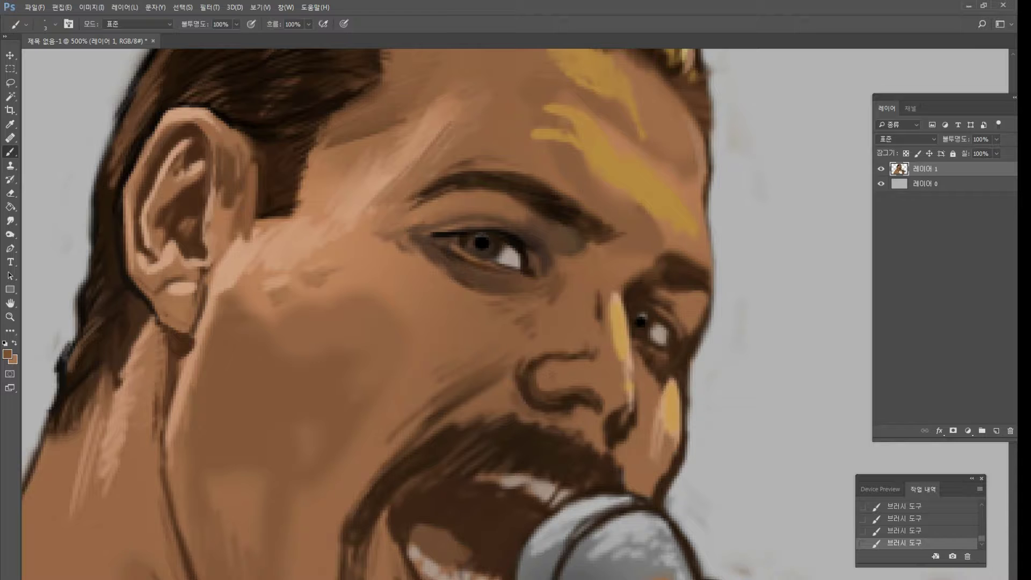
Blend the nose wing's outer edge into the cheek and the fold above the moustache with sampled skin tones.
left_click(563, 394, "alt")
left_click(558, 380, "alt")
left_click(561, 388, "alt")
left_click(511, 383, "alt")
left_click(518, 370, "alt")
left_click_drag(496, 370, 529, 346)
left_click(489, 370, "alt")
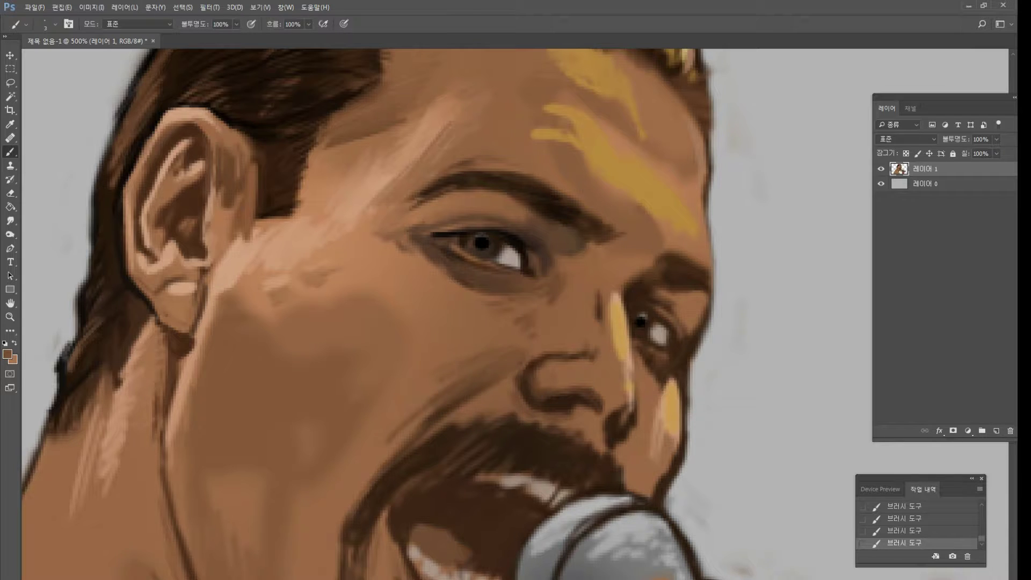
Strengthen both eyes' upper lid lines and the near eye's outer corner in black.
left_click(478, 204, "alt")
left_click(466, 229, "alt")
mouse_move(423, 236)
left_mouse_down()
mouse_move(478, 223)
mouse_move(423, 235)
mouse_move(457, 246)
left_mouse_up()
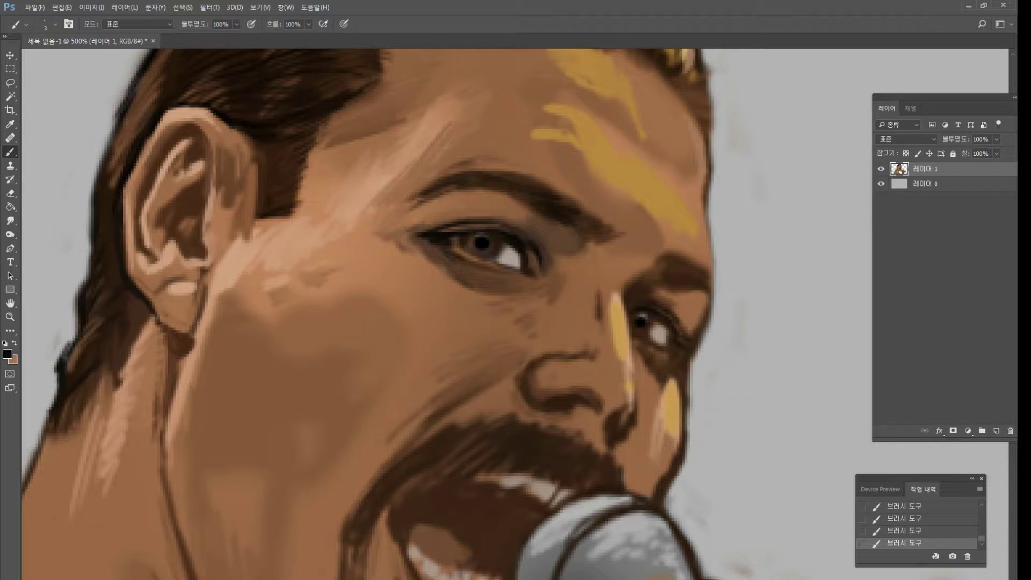
Reshape the far eyebrow with sampled dark brown strokes and clean its edges with skin tone.
left_click(577, 186, "alt")
left_click(572, 215, "alt")
mouse_move(659, 264)
left_mouse_down()
mouse_move(674, 279)
mouse_move(683, 251)
mouse_move(705, 272)
left_mouse_up()
left_click(680, 243, "alt")
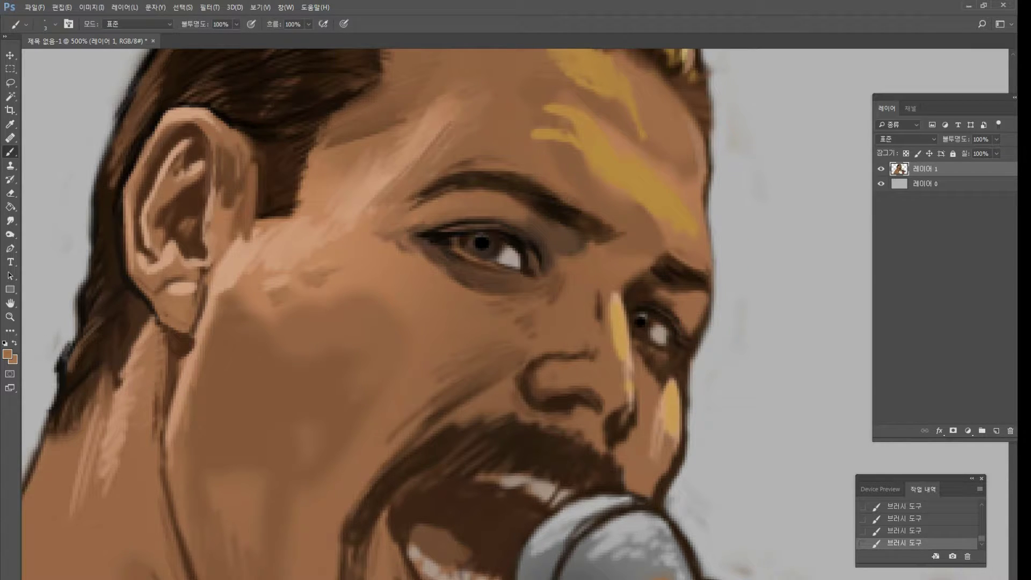
left_click(698, 263, "alt")
left_click(691, 275, "alt")
left_click(664, 276, "alt")
left_click(665, 275, "alt")
Redraw the dark outline along the far side of the face from the forehead down past the brow.
left_click_drag(700, 209, 713, 316)
left_click_drag(709, 264, 708, 327)
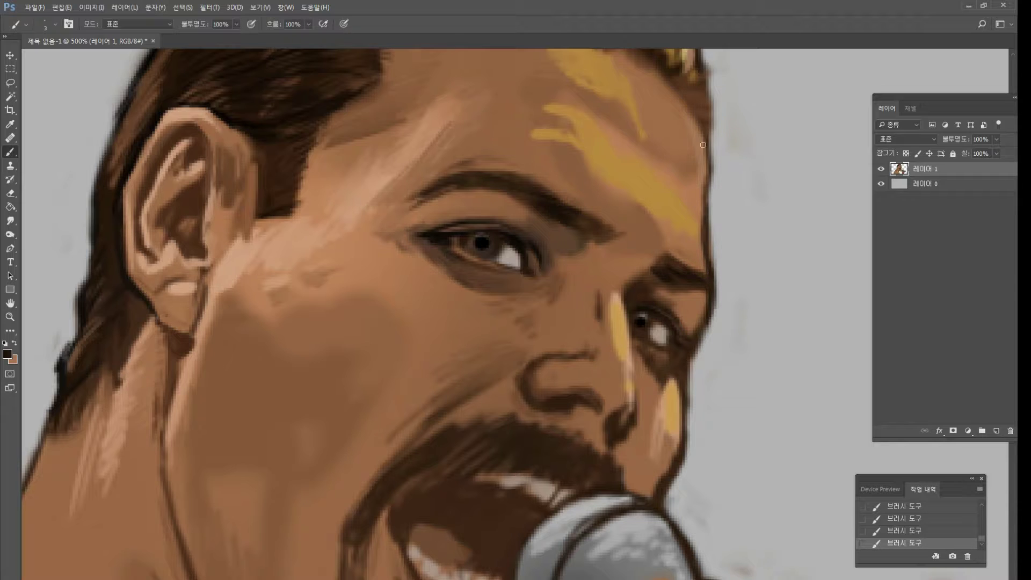
left_click_drag(701, 135, 707, 200)
left_click_drag(693, 108, 706, 164)
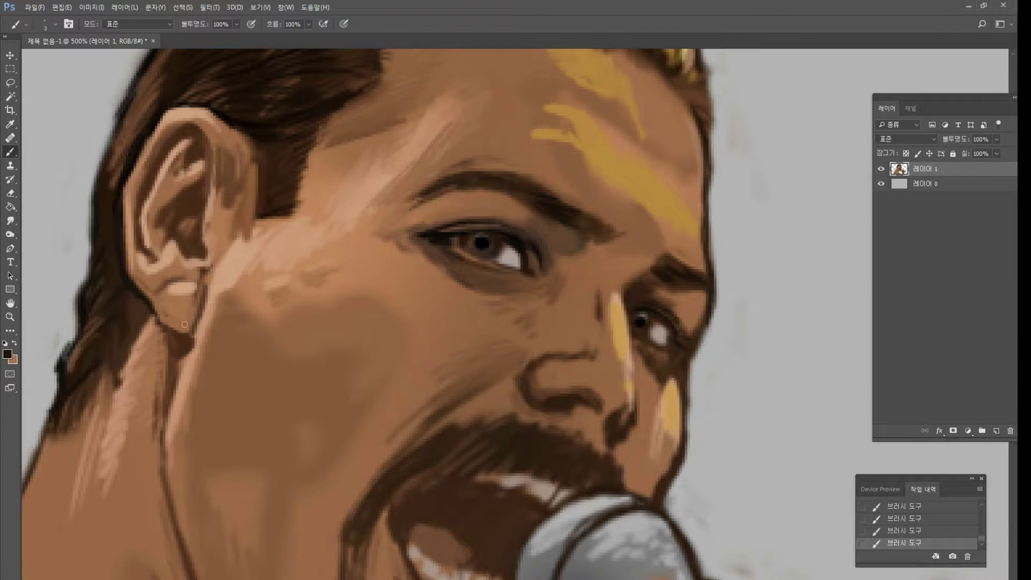
Set the foreground colour to white and dot small catchlights in both pupils.
double_click(10, 317)
left_click(537, 312)
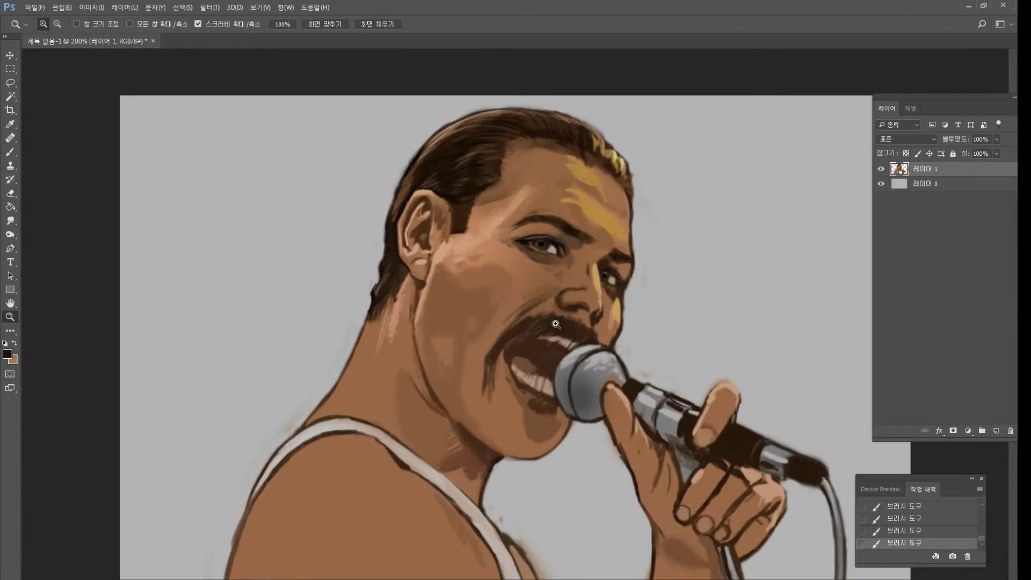
left_click(587, 307)
left_click(591, 277)
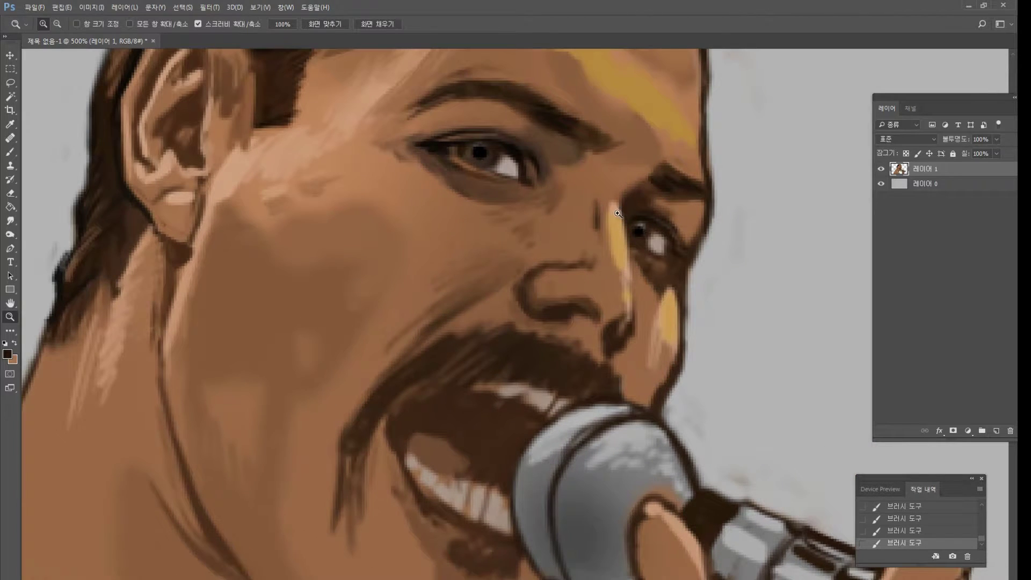
left_click(10, 152)
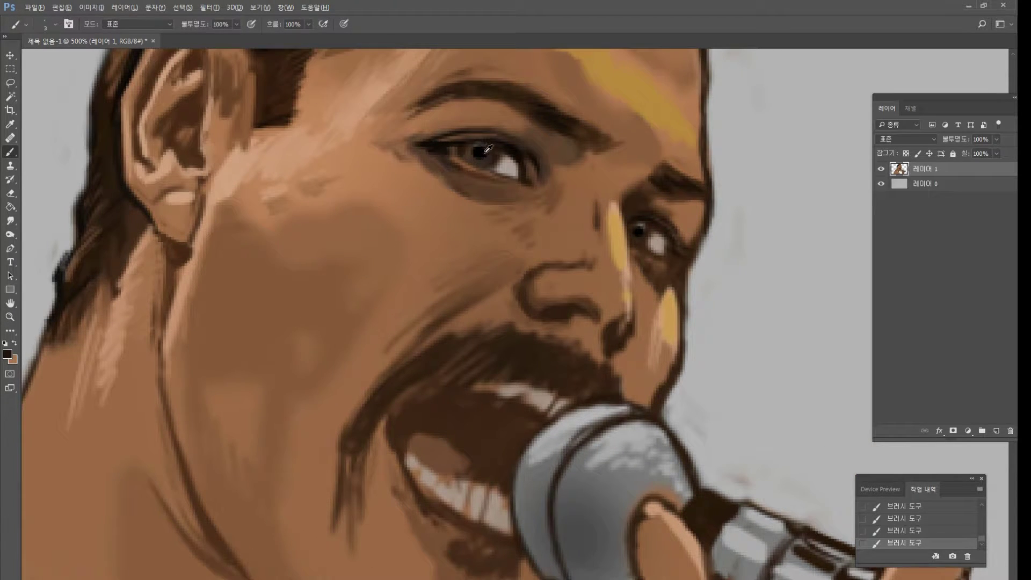
left_click(7, 354)
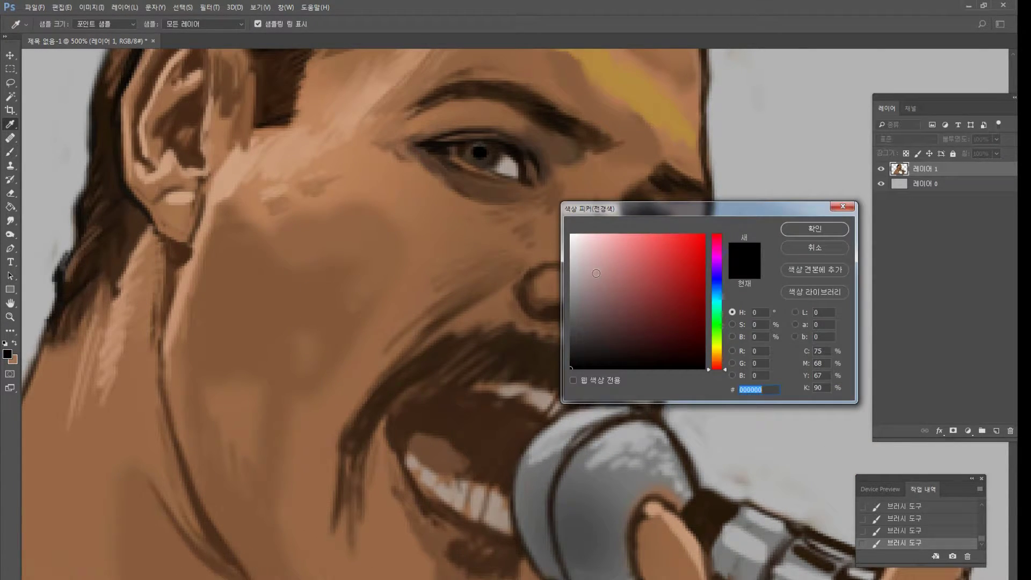
left_click_drag(596, 273, 562, 229)
left_click(811, 228)
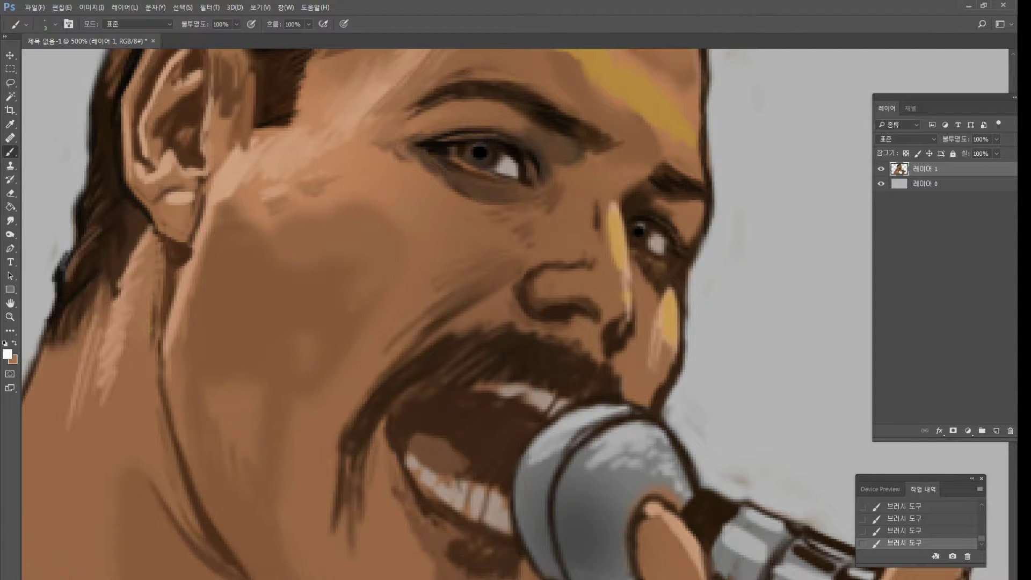
left_click(484, 147)
left_click(638, 229, "alt")
Paint lighter skin highlights across the tip and near wing of the nose.
left_click(559, 280, "alt")
left_click_drag(550, 282, 603, 280)
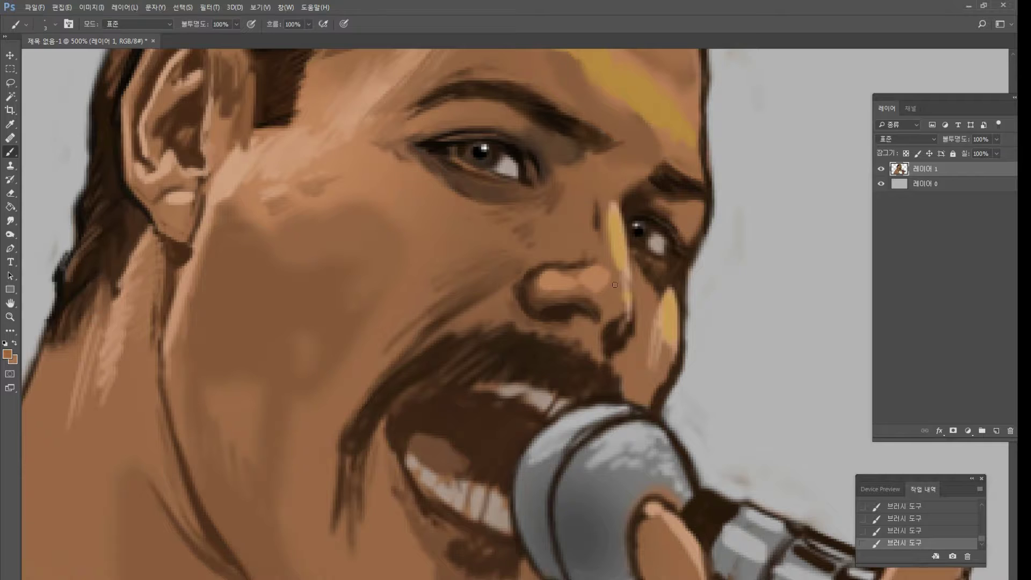
left_click(612, 270, "alt")
Extend the yellow nose highlight around the far nostril's rim and redefine the nostril's lower edge with sampled tones.
left_click(665, 112, "alt")
left_click_drag(622, 303, 602, 326)
left_click(607, 332, "alt")
left_click(600, 354, "alt")
mouse_move(604, 349)
left_mouse_down()
mouse_move(629, 326)
mouse_move(611, 356)
mouse_move(634, 335)
left_mouse_up()
left_click(593, 349, "alt")
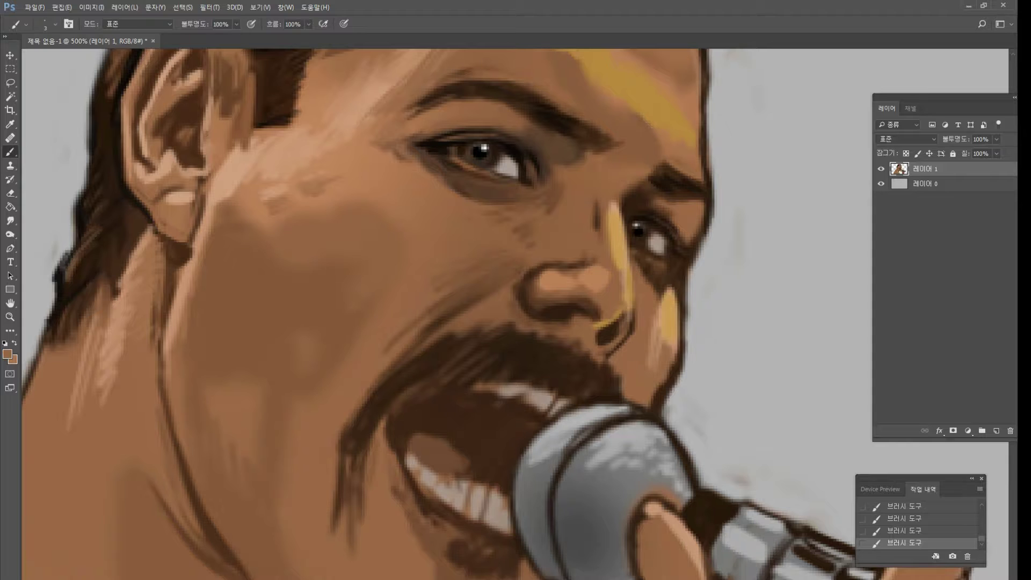
Shape the moustache's edge under the far nostril and along its near side with sampled dark brown.
left_click(601, 373, "alt")
left_click_drag(593, 361, 621, 391)
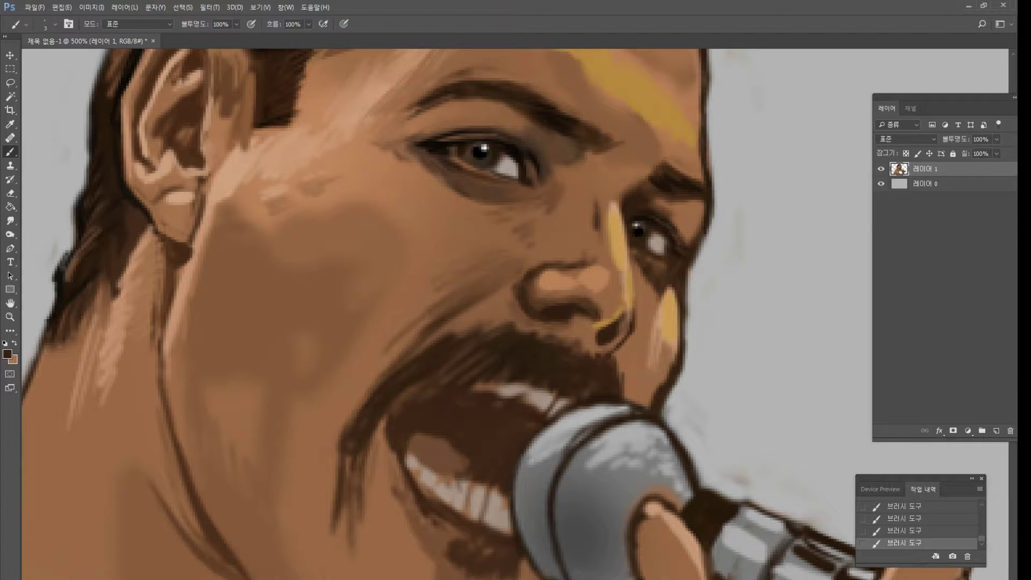
mouse_move(406, 359)
left_mouse_down()
mouse_move(427, 338)
mouse_move(351, 417)
left_mouse_up()
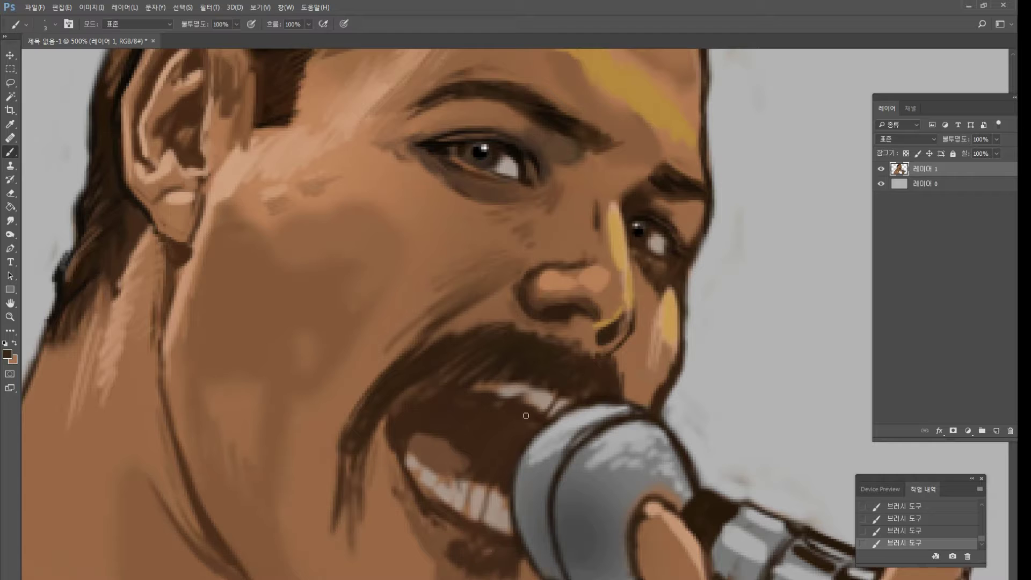
Define the upper teeth by painting dark gaps and trimming their edge with sampled tooth and mouth tones.
left_click_drag(525, 388, 521, 401)
left_click(535, 395, "alt")
left_click(556, 396, "alt")
left_click_drag(479, 390, 508, 400)
left_click(498, 404, "alt")
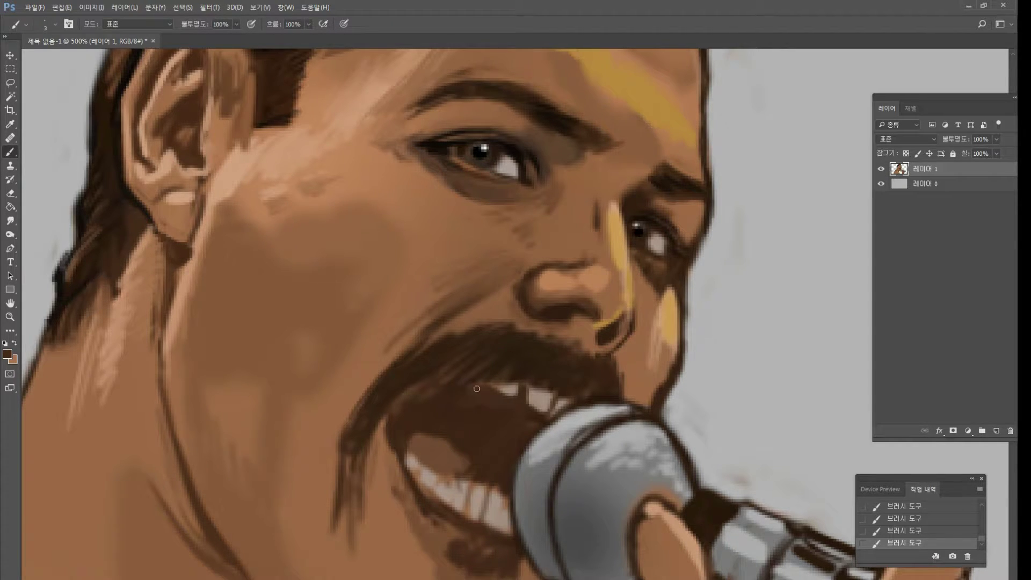
Paint the moustache's drooping end with dark brown strands and tidy its outer edge with sampled skin tone.
left_click(482, 352, "alt")
left_click_drag(413, 389, 369, 455)
left_click(372, 379, "alt")
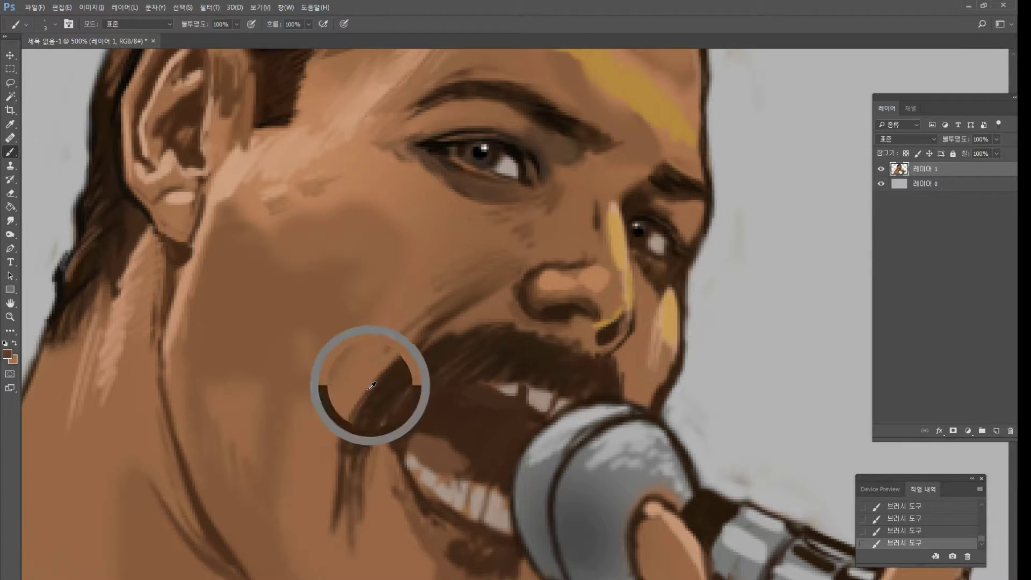
left_click_drag(366, 387, 346, 486)
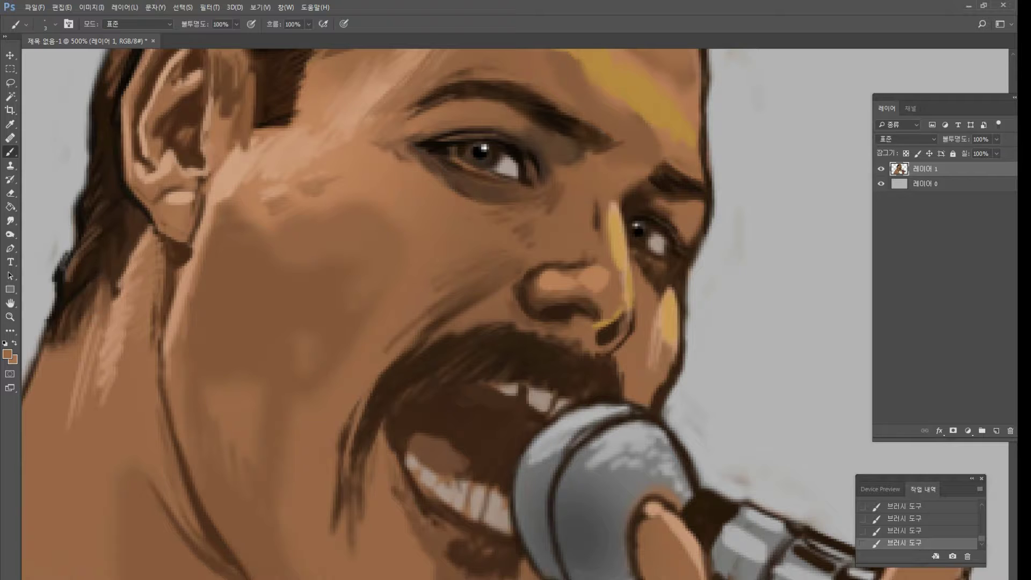
left_click_drag(357, 431, 346, 508)
left_click_drag(352, 412, 332, 526)
Paint a light skin streak beside the moustache's drooping end and dark brown crease strokes on the adjacent cheek.
left_click(334, 174, "alt")
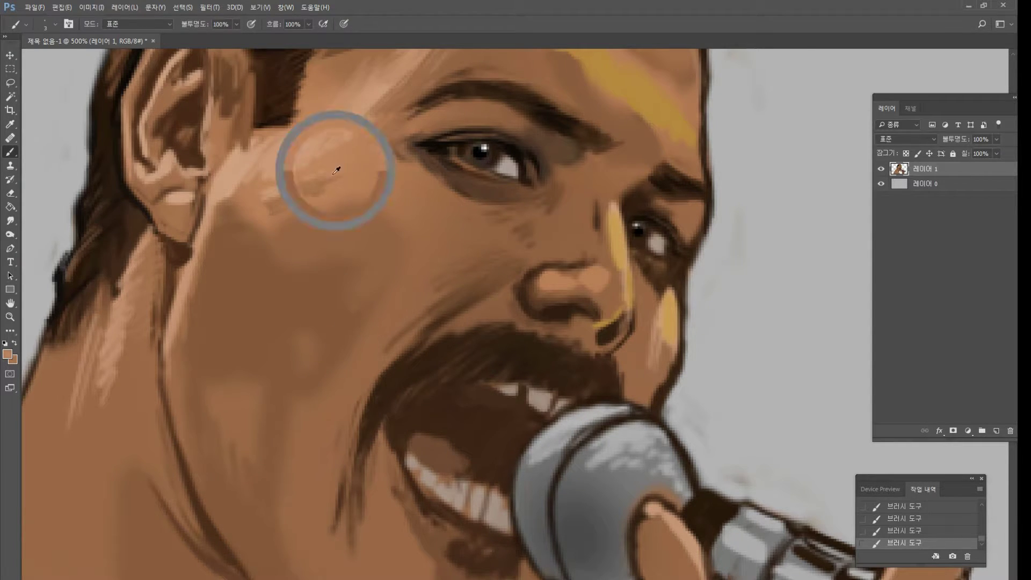
mouse_move(345, 375)
left_mouse_down()
mouse_move(334, 468)
mouse_move(325, 470)
left_mouse_up()
left_click(306, 355, "alt")
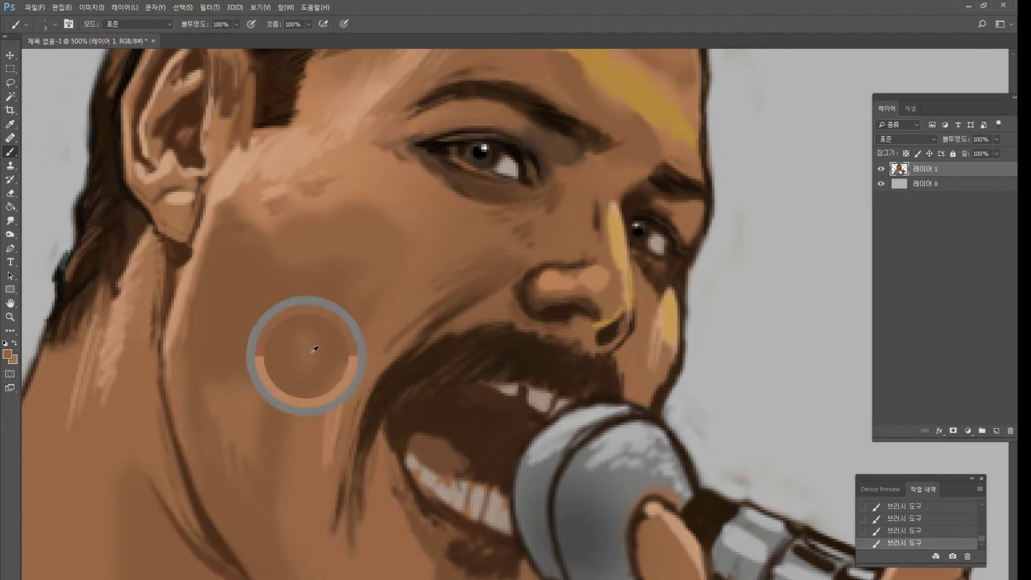
left_click(381, 396, "alt")
left_click_drag(317, 326, 298, 467)
left_click_drag(316, 348, 299, 477)
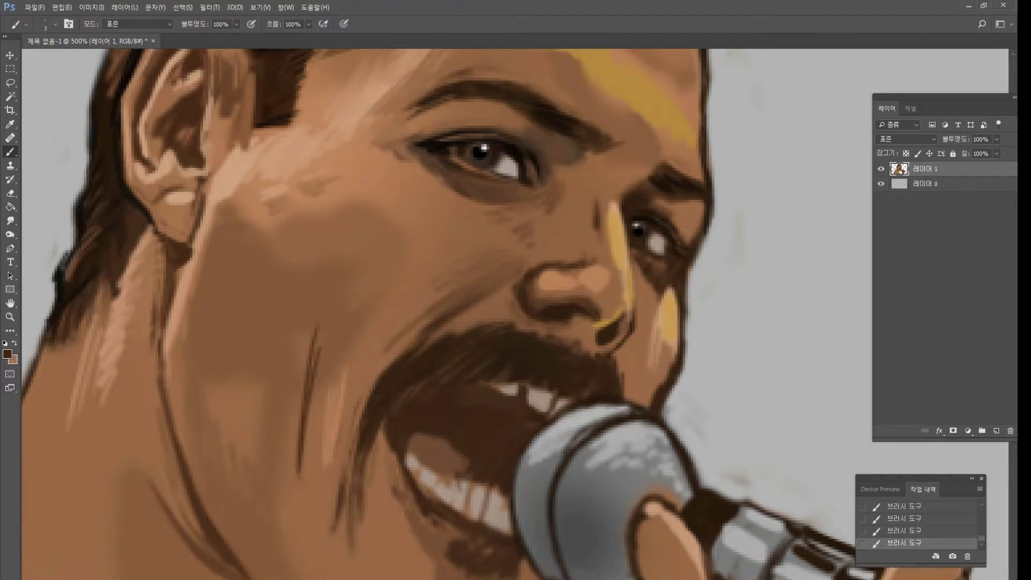
Add thinner brown strokes around the cheek crease and down the lower cheek.
left_click(321, 351, "alt")
left_click_drag(325, 335, 298, 458)
left_click_drag(294, 365, 283, 444)
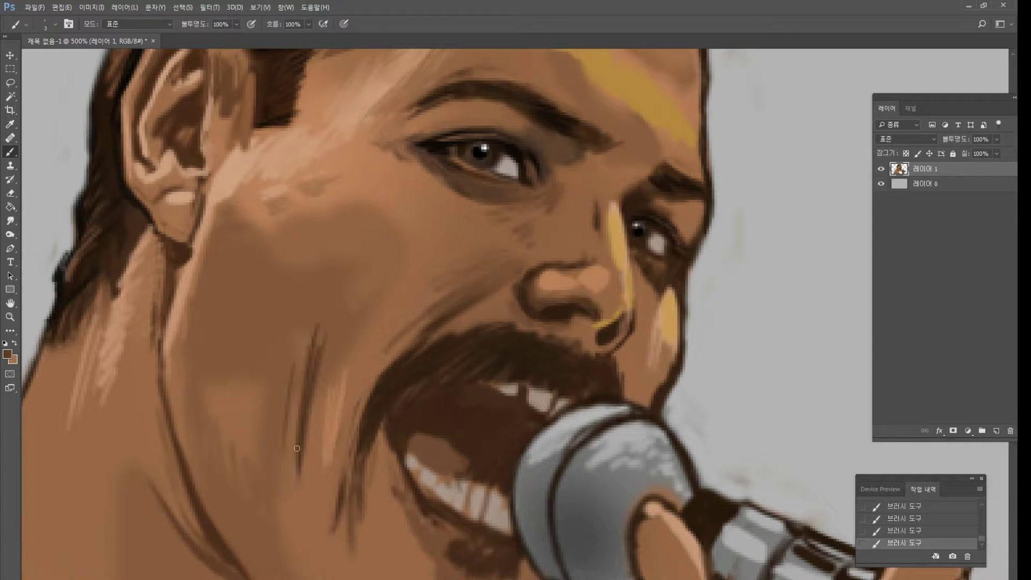
left_click_drag(334, 380, 323, 473)
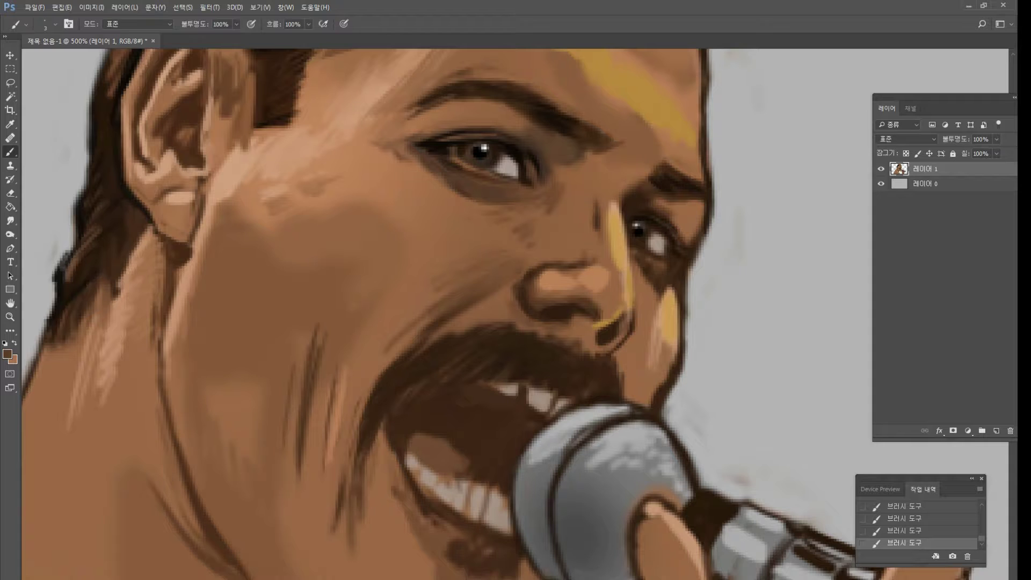
left_click_drag(233, 357, 227, 452)
left_click_drag(259, 361, 254, 429)
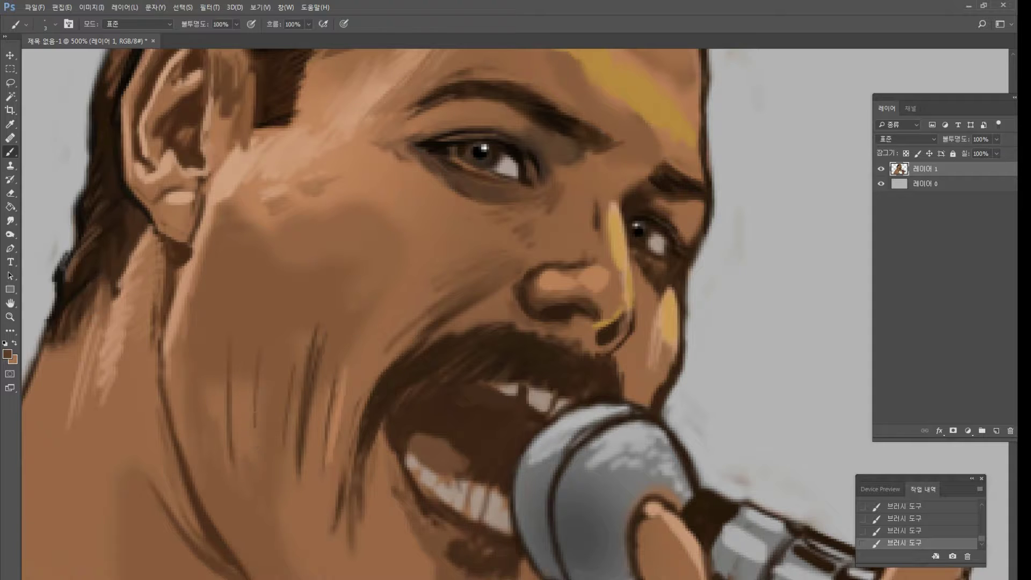
Soften the cheek crease strokes and the moustache's drooping tip with a reduced-size Smudge tool, undoing the first oversized smudge.
left_click(10, 220)
left_click_drag(299, 375, 306, 348)
key("ctrl+z")
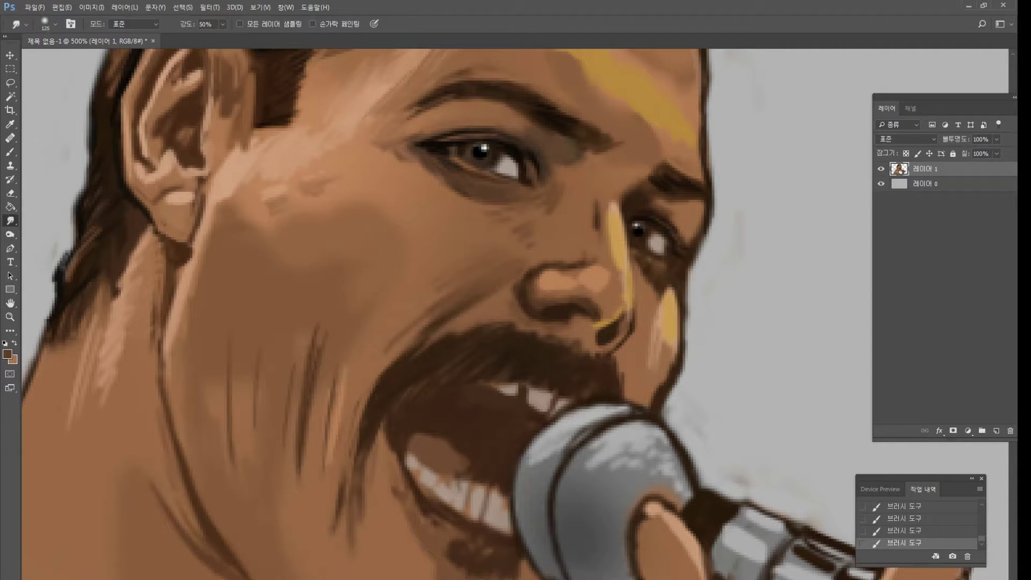
key("bracketleft")
key("bracketleft")
key("bracketleft")
key("bracketleft")
key("bracketleft")
key("bracketleft")
key("bracketleft")
key("bracketleft")
mouse_move(298, 354)
left_mouse_down()
mouse_move(322, 329)
mouse_move(317, 343)
left_mouse_up()
mouse_move(245, 332)
left_mouse_down()
mouse_move(245, 433)
mouse_move(272, 520)
mouse_move(303, 538)
mouse_move(308, 523)
mouse_move(328, 550)
mouse_move(339, 537)
mouse_move(349, 558)
left_mouse_up()
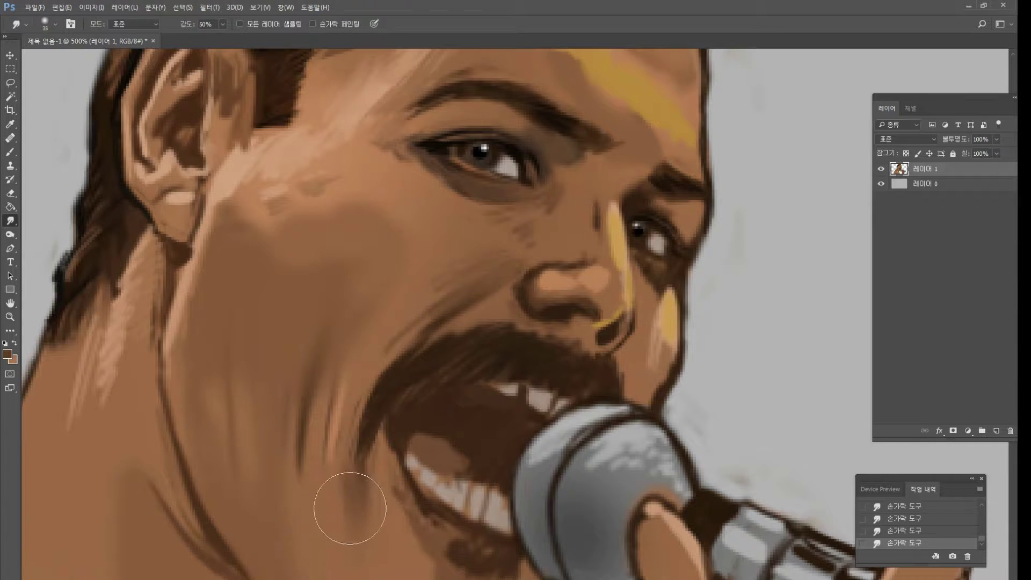
left_click_drag(353, 508, 370, 532)
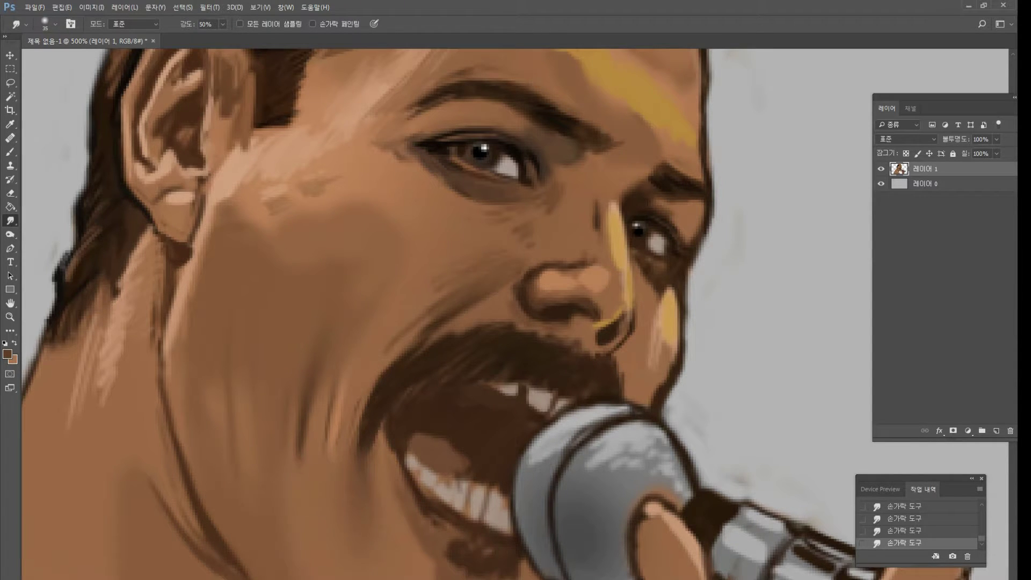
Brush light grey sampled from the background along the microphone head's upper rim beside the mouth.
double_click(12, 317)
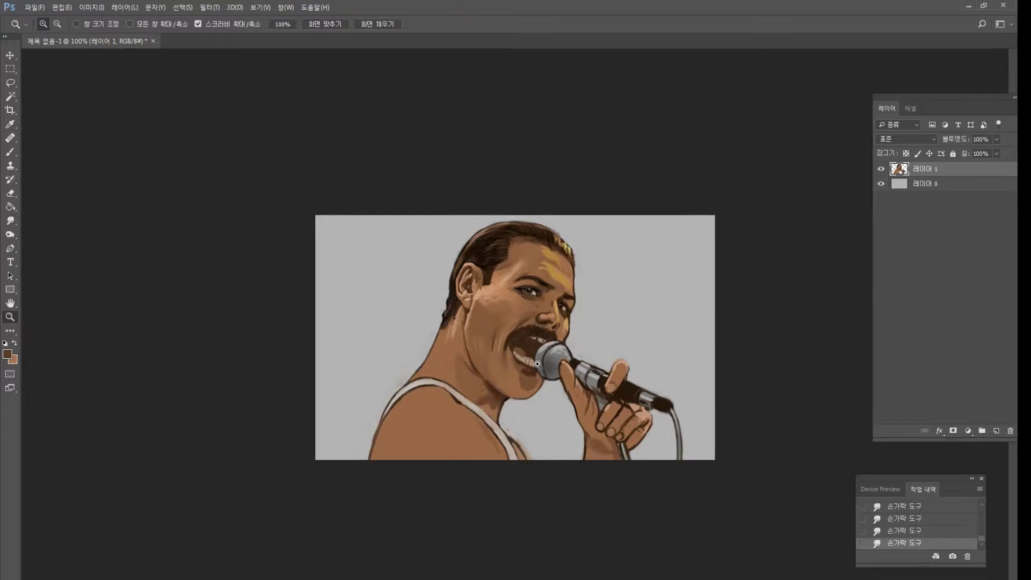
left_click(568, 379)
left_click(567, 379)
left_click(568, 380)
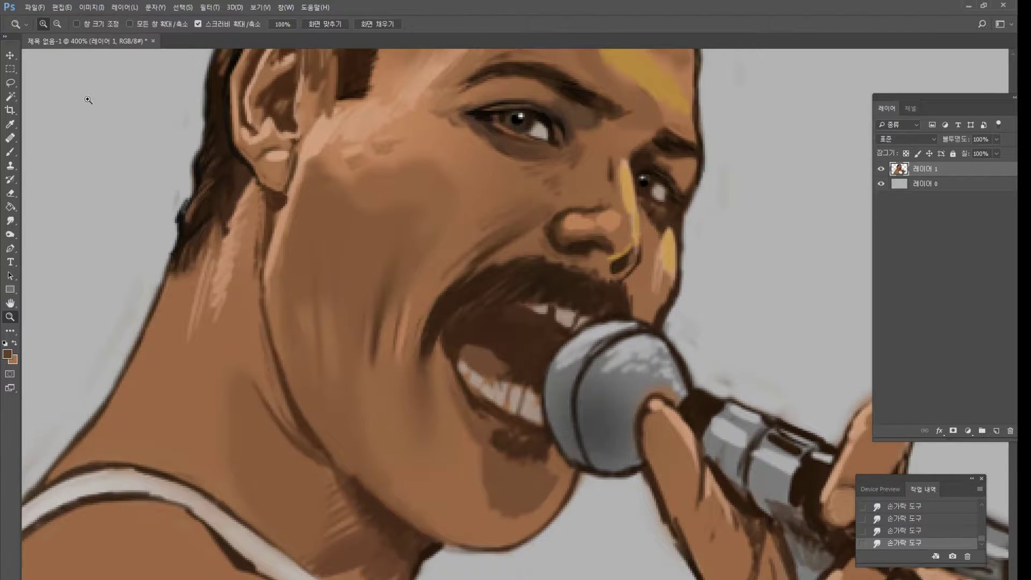
left_click(11, 152)
left_click(728, 301, "alt")
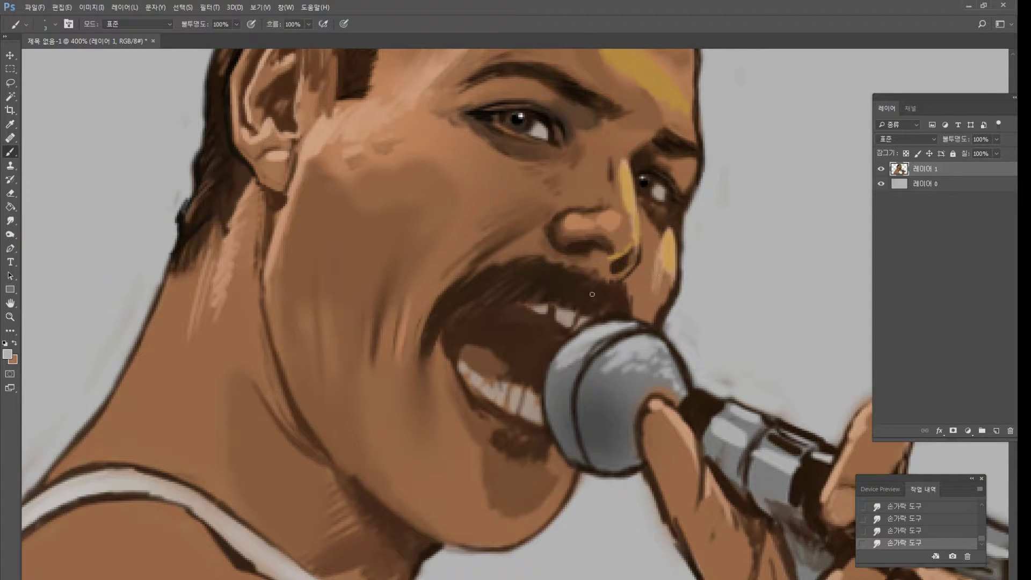
left_click_drag(583, 332, 595, 324)
left_click_drag(561, 351, 579, 331)
Refine the upper teeth beside the microphone with sampled tooth and dark brown tones.
left_click(565, 328, "alt")
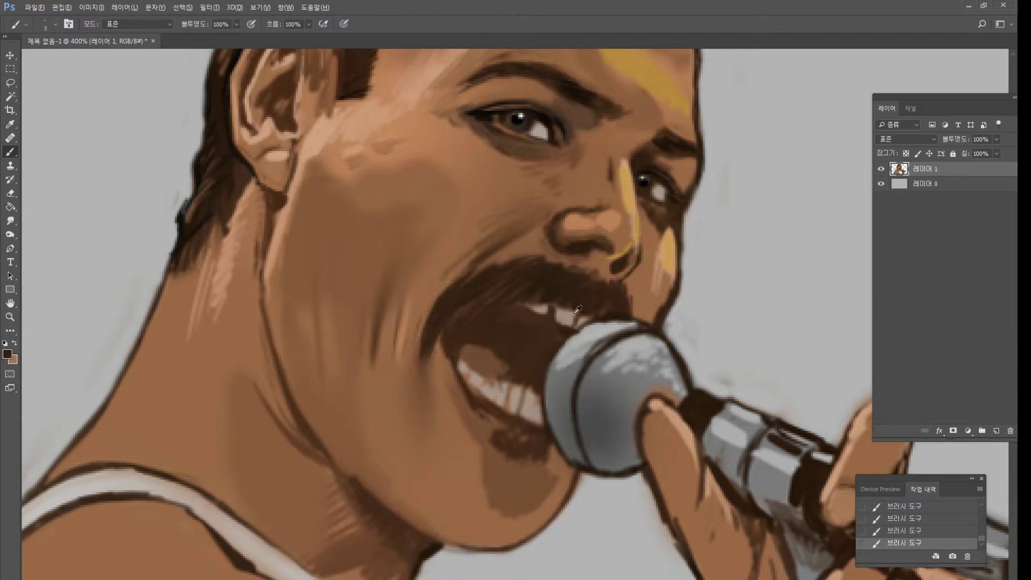
left_click(578, 310, "alt")
left_click(585, 312, "alt")
left_click(583, 322, "alt")
left_click(586, 310, "alt")
left_click(568, 332, "alt")
left_click(540, 293, "alt")
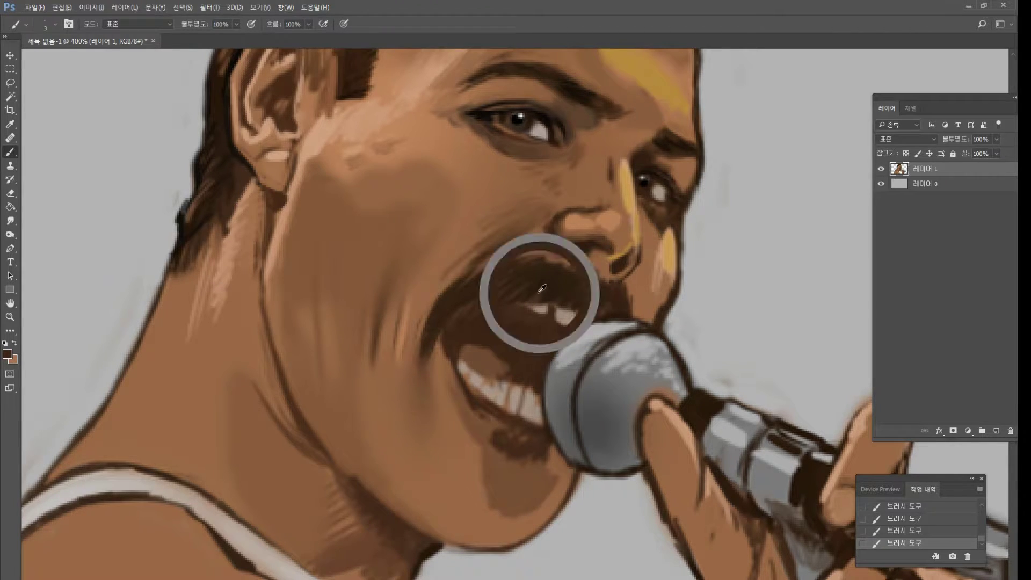
left_click(648, 182, "alt")
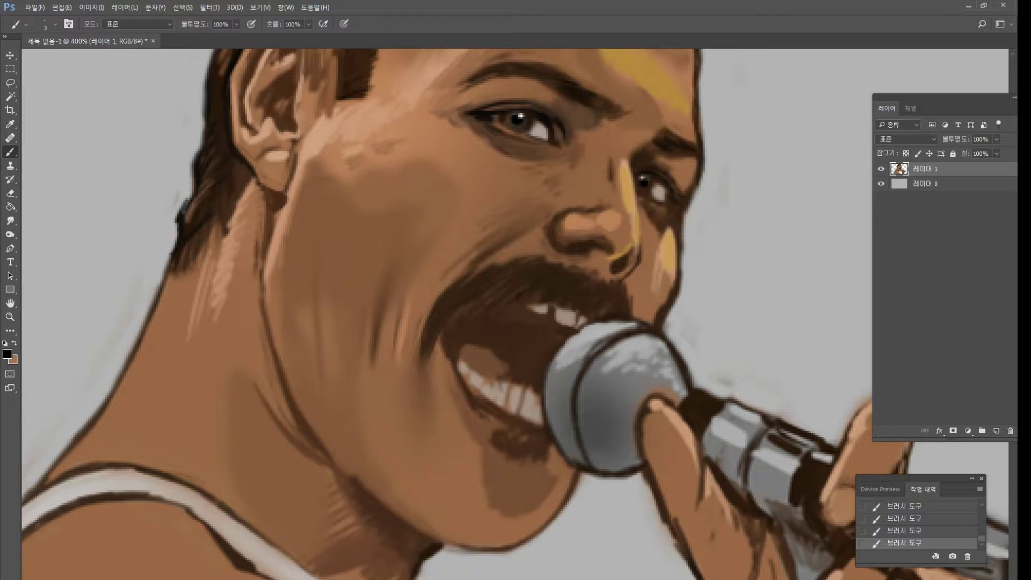
Brush short brown hair strokes through the middle of the moustache with colours sampled from the face.
left_click(522, 220, "alt")
left_click_drag(490, 305, 533, 290)
mouse_move(551, 282)
left_mouse_down()
mouse_move(536, 300)
mouse_move(547, 296)
left_mouse_up()
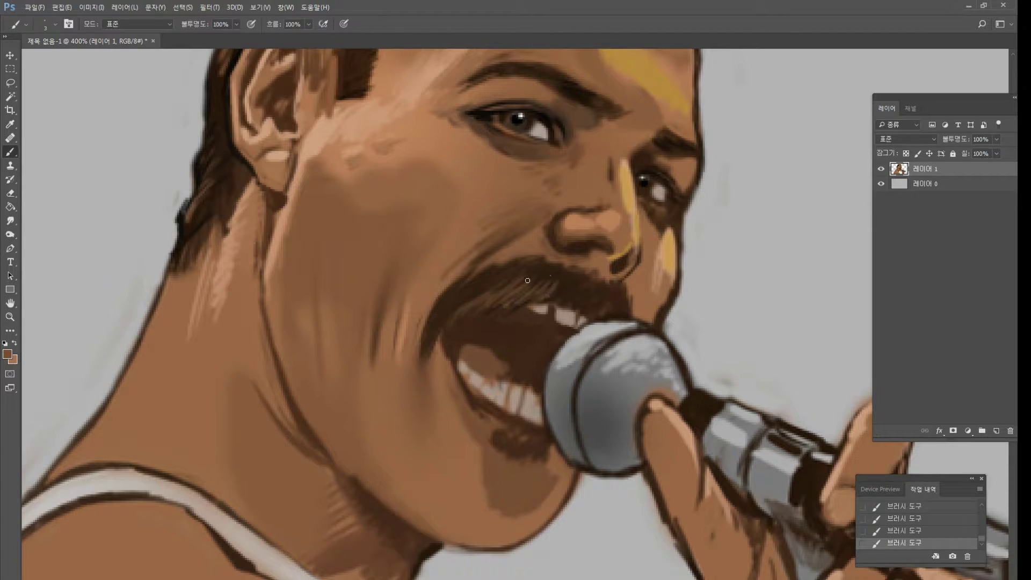
left_click(518, 314, "alt")
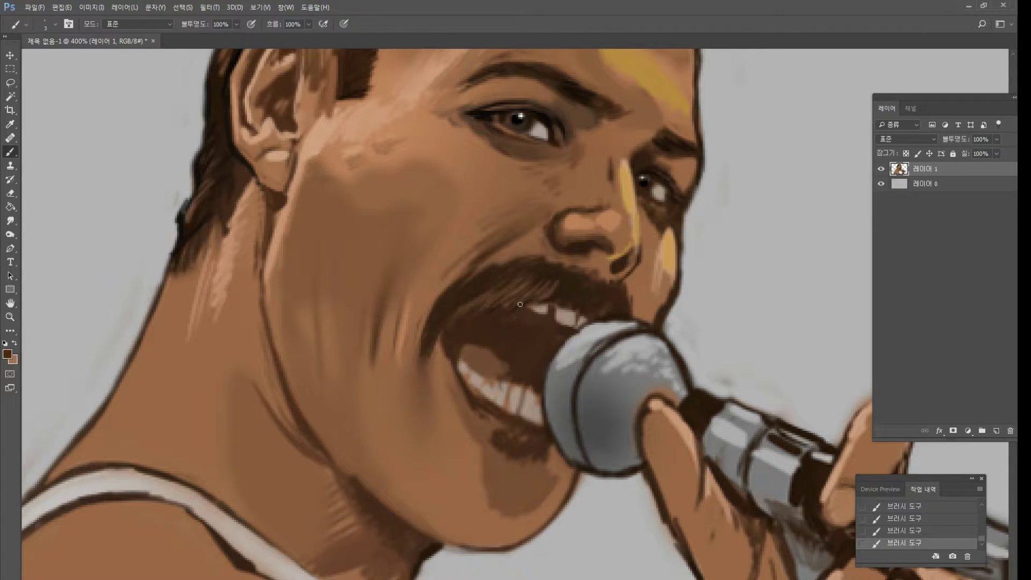
Touch up the lower lip's outer edge towards the mouth corner with a brown tone sampled below the lower teeth.
left_click(488, 350, "alt")
left_click(465, 347, "alt")
left_click(651, 178, "alt")
left_click(511, 409, "alt")
left_click_drag(509, 411, 466, 392)
Pick the muted red #a74343 as the foreground colour for the Brush tool.
double_click(10, 317)
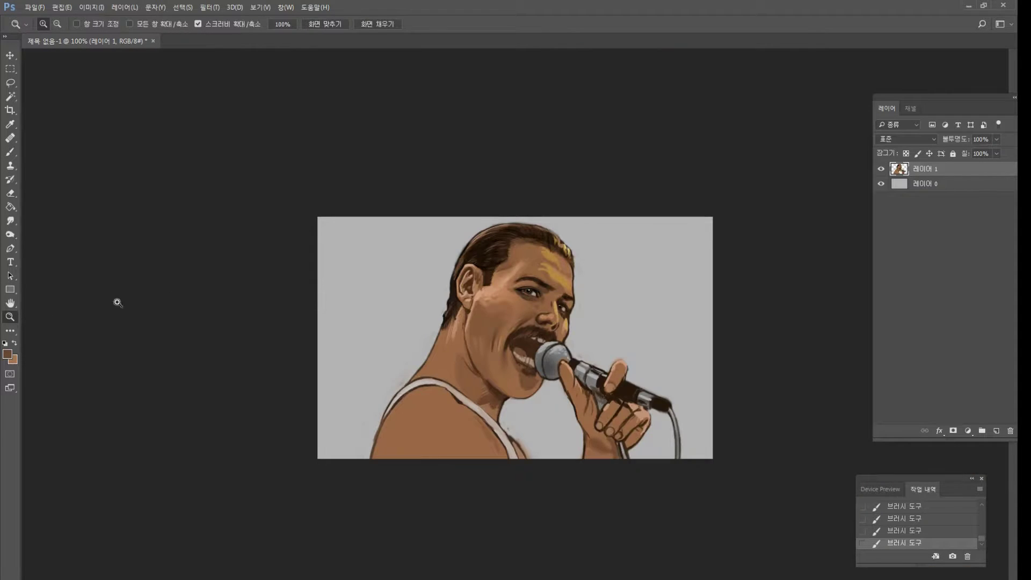
left_click(488, 318)
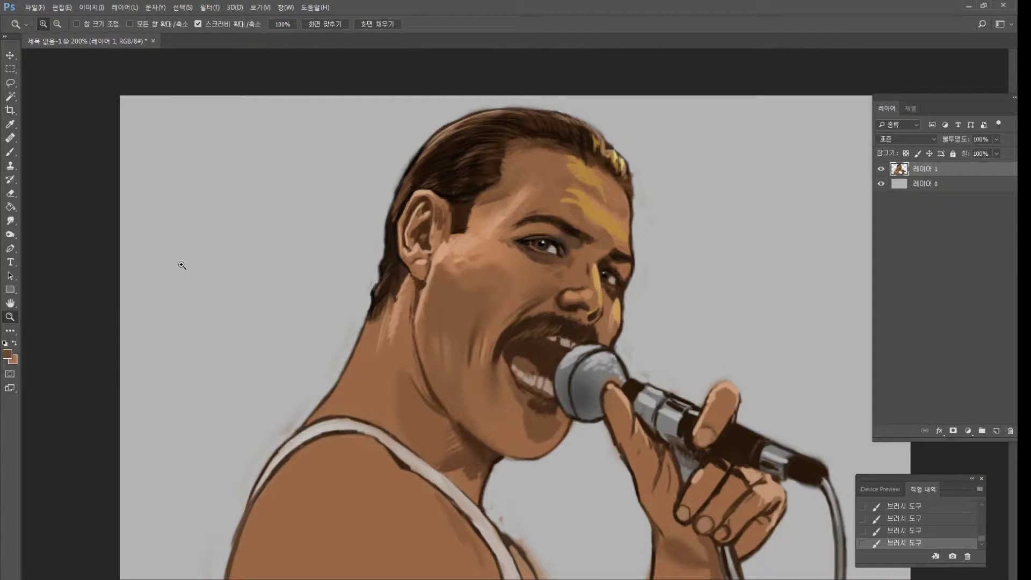
left_click(8, 354)
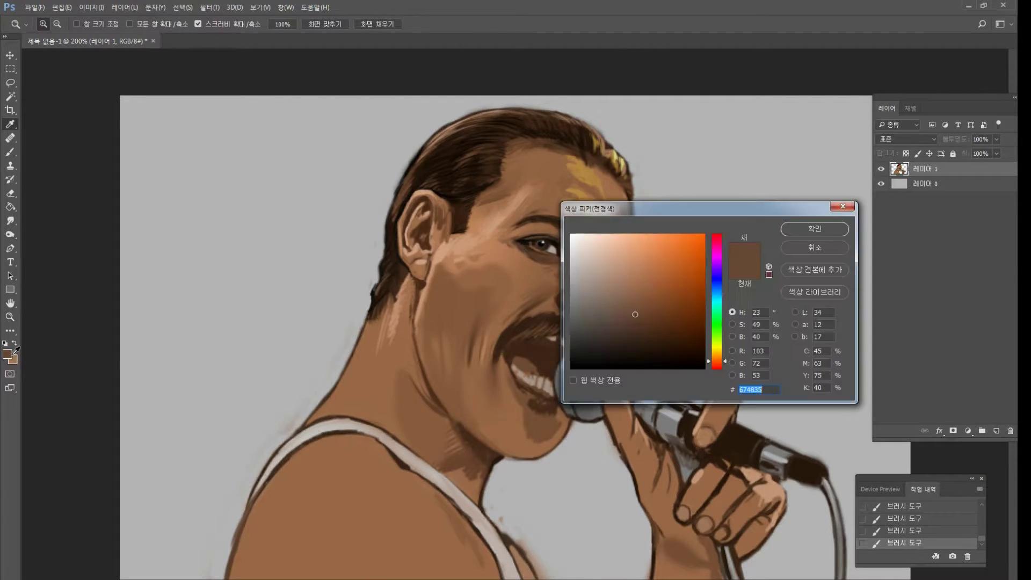
left_click(704, 250)
left_click(721, 235)
left_click_drag(698, 244, 659, 267)
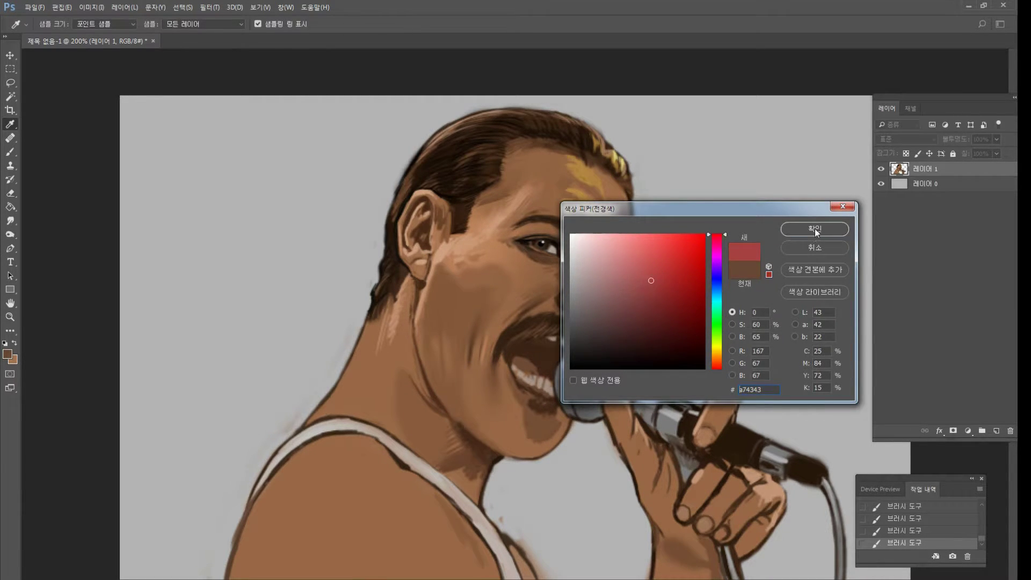
left_click(814, 228)
key("z")
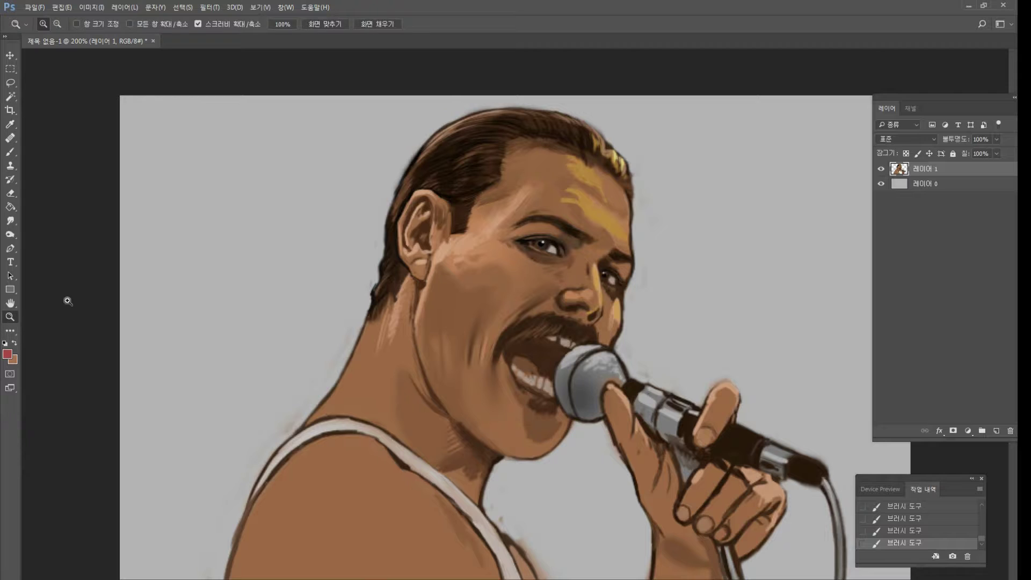
left_click(514, 333)
left_click(11, 152)
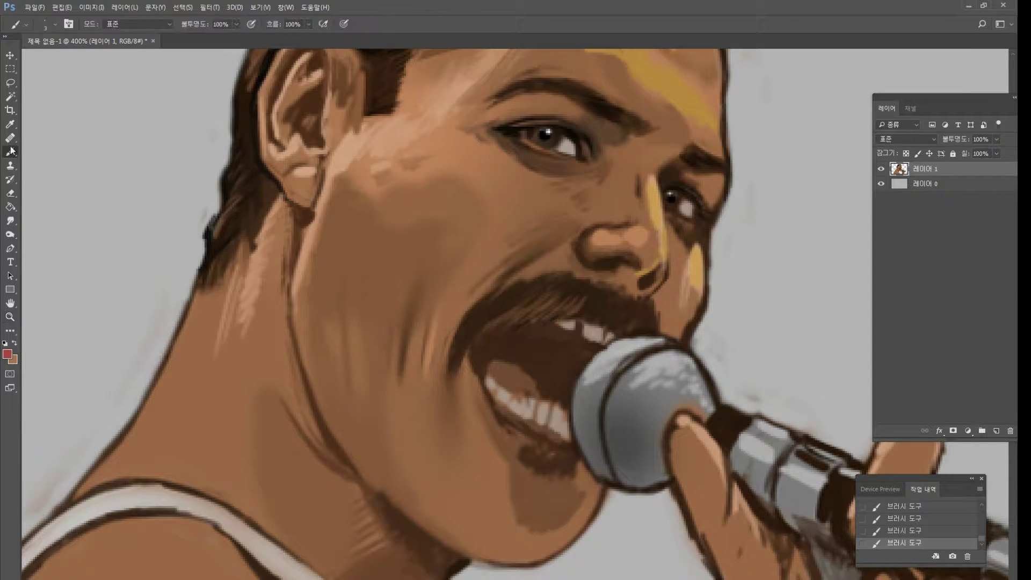
key("]")
key("]")
key("]")
key("]")
key("]")
key("]")
key("]")
key("]")
key("]")
key("]")
key("]")
key("]")
key("]")
key("]")
key("]")
key("]")
key("]")
key("]")
mouse_move(512, 367)
left_mouse_down()
mouse_move(525, 385)
mouse_move(518, 378)
left_mouse_up()
key("ctrl+z")
Lower the brush opacity to 13% and tint the lower lip, tongue and mouth interior red with a smaller soft brush.
left_click(237, 23)
left_click_drag(195, 38, 193, 39)
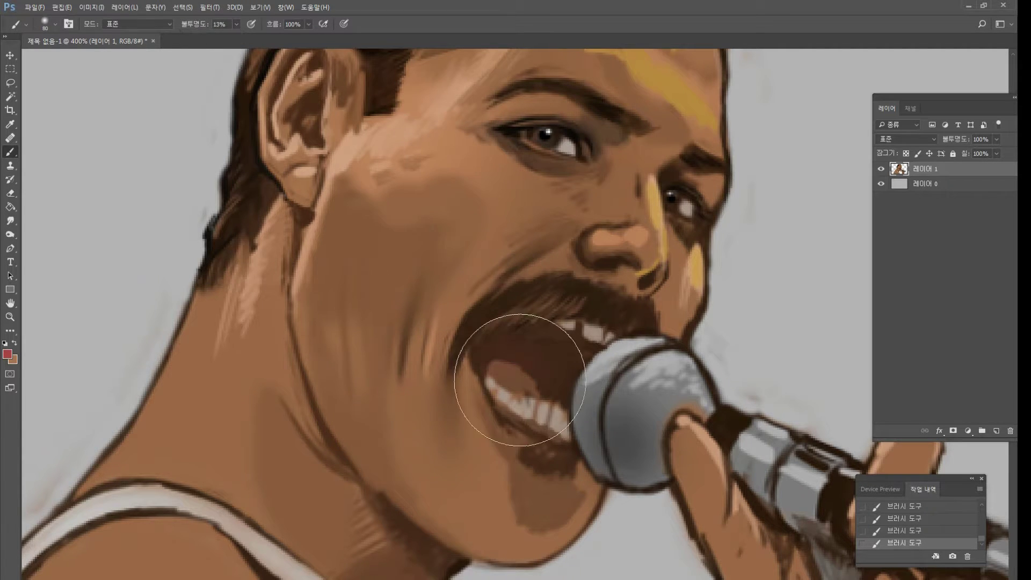
key("bracketleft")
key("bracketleft")
key("bracketleft")
key("bracketleft")
key("bracketleft")
key("bracketleft")
key("bracketleft")
key("bracketleft")
key("bracketleft")
key("bracketleft")
key("bracketleft")
key("bracketleft")
key("bracketleft")
key("bracketleft")
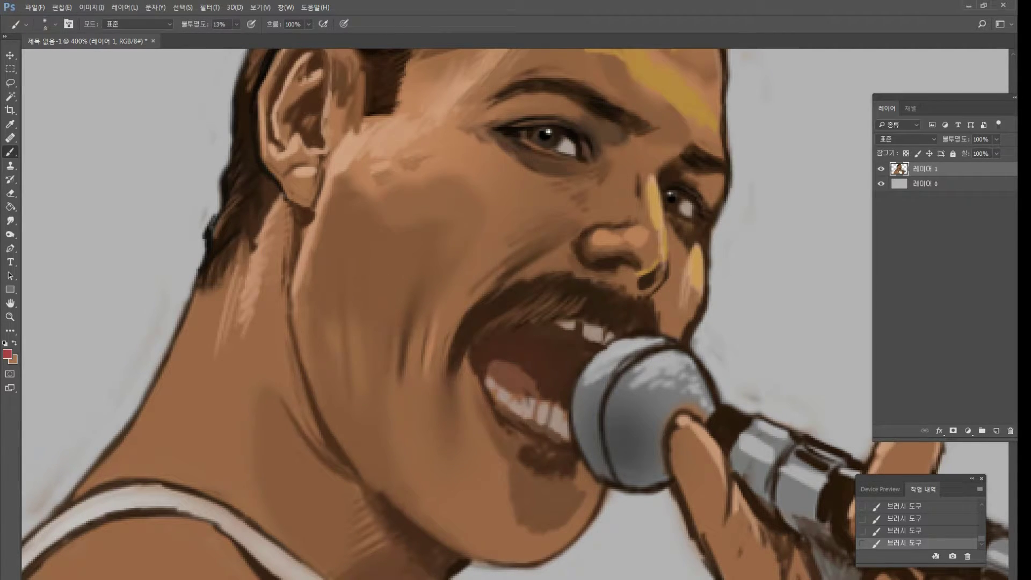
left_click_drag(546, 437, 550, 432)
key("bracketright")
key("bracketright")
key("bracketright")
key("bracketright")
key("bracketright")
left_click_drag(575, 466, 524, 443)
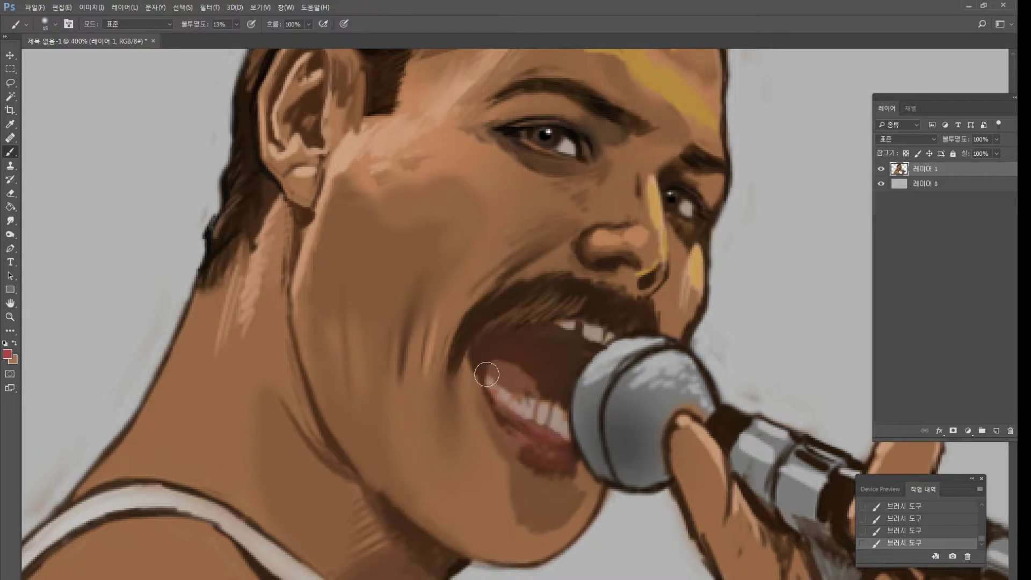
mouse_move(545, 369)
left_mouse_down()
mouse_move(506, 374)
mouse_move(538, 384)
mouse_move(502, 373)
mouse_move(522, 385)
mouse_move(580, 371)
left_mouse_up()
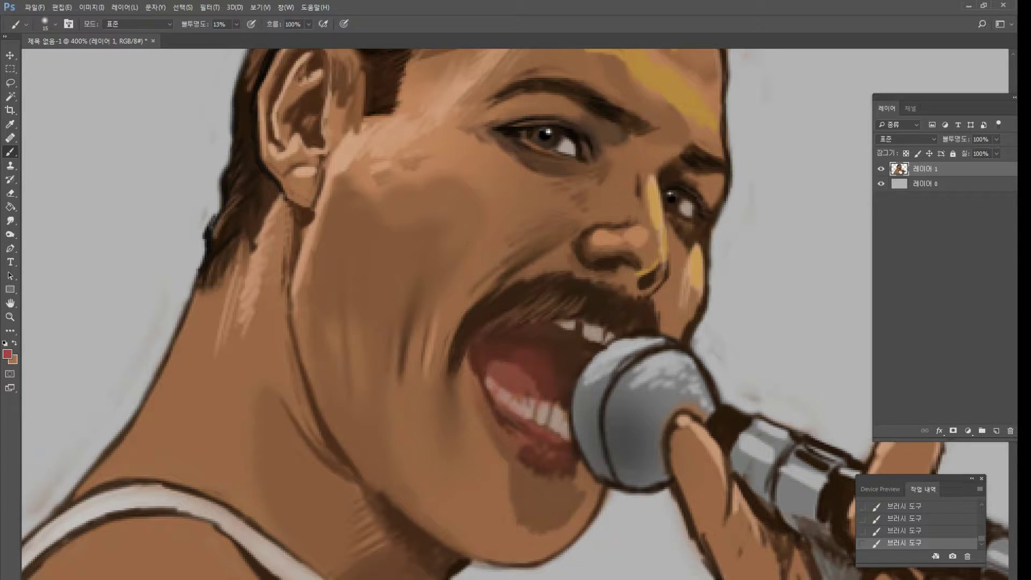
Darken the reddened mouth interior and lower lip with the Burn tool at 50% midtone exposure.
key("o")
left_click_drag(503, 372, 511, 380)
left_click(560, 365)
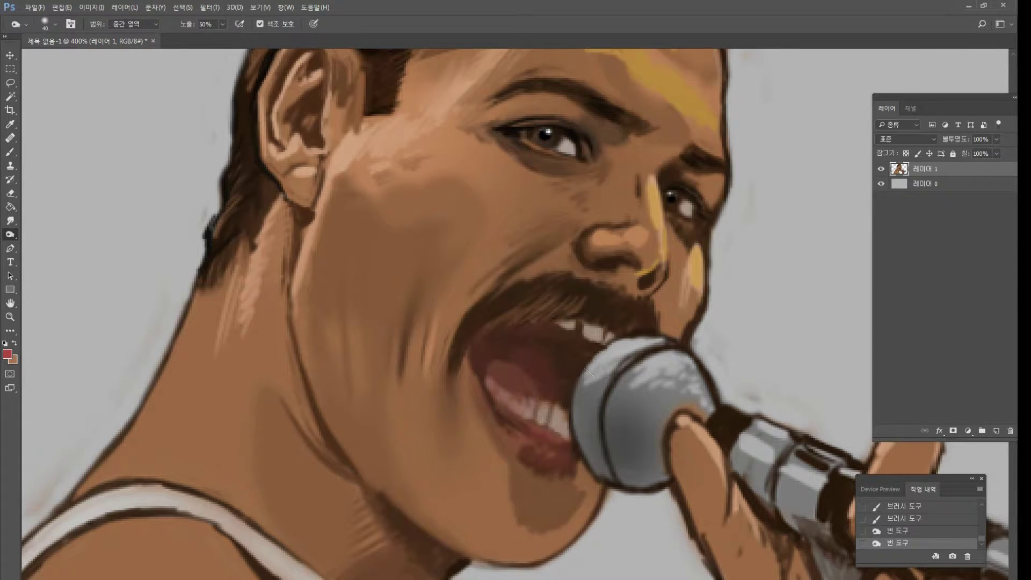
left_click(548, 470)
Burn soft shading along the chin, jawline and lower cheek.
left_click_drag(553, 516, 580, 548)
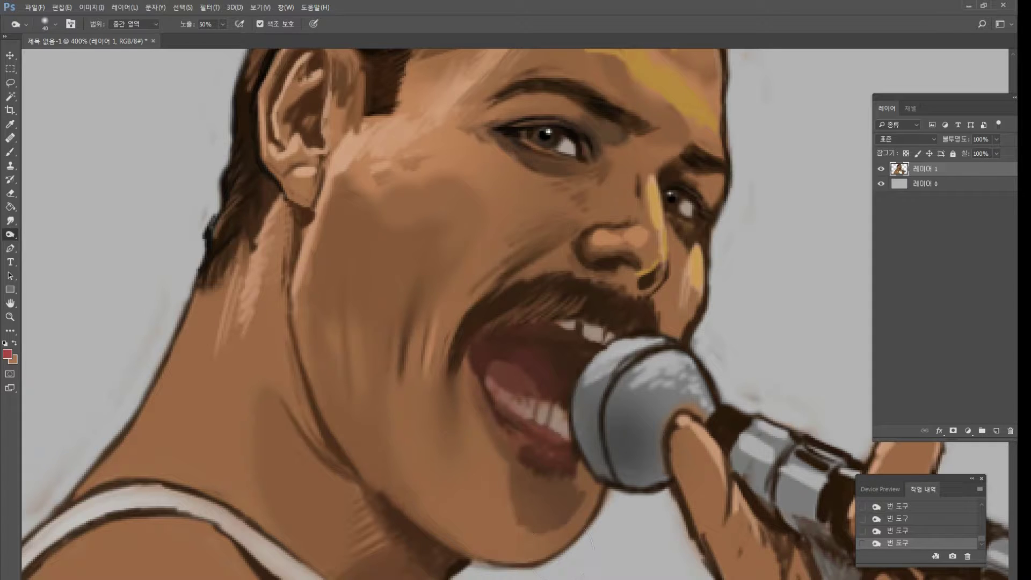
left_click_drag(461, 531, 529, 540)
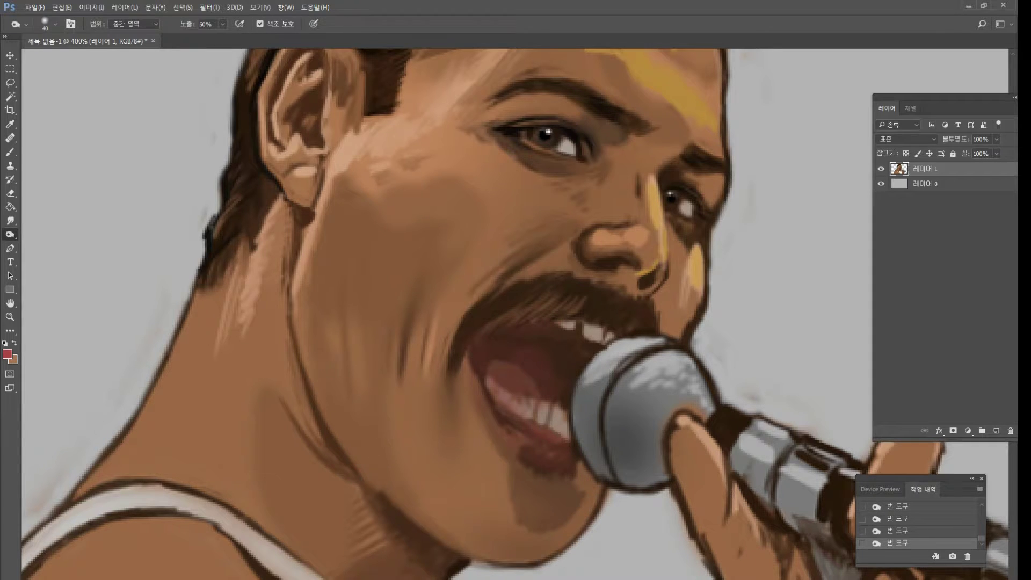
left_click_drag(391, 446, 497, 529)
left_click_drag(354, 447, 503, 529)
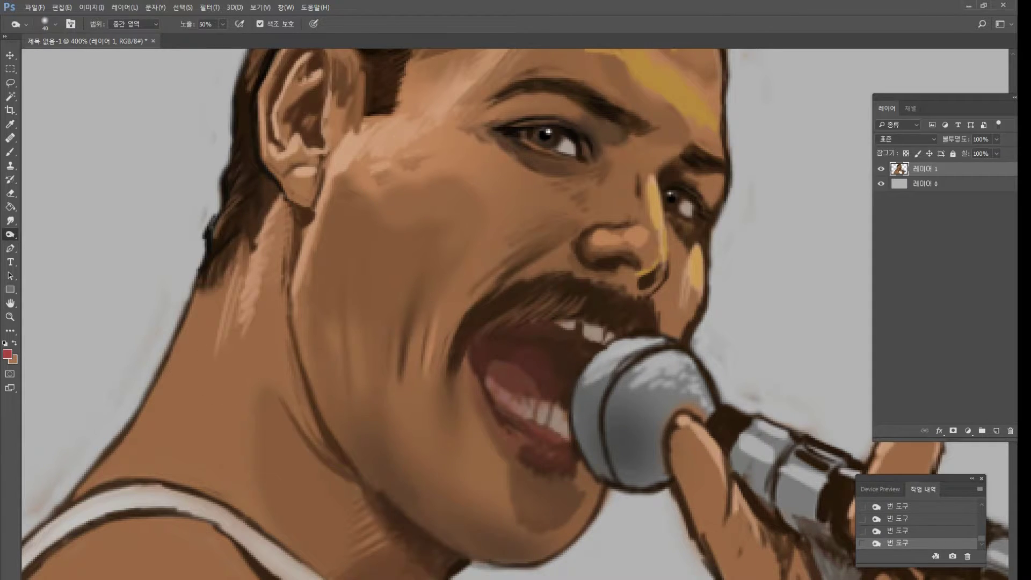
Widen the portrait layer to 105.14% with Free Transform, keeping its height at 100%.
left_click(10, 305)
key("ctrl+minus")
key("ctrl+minus")
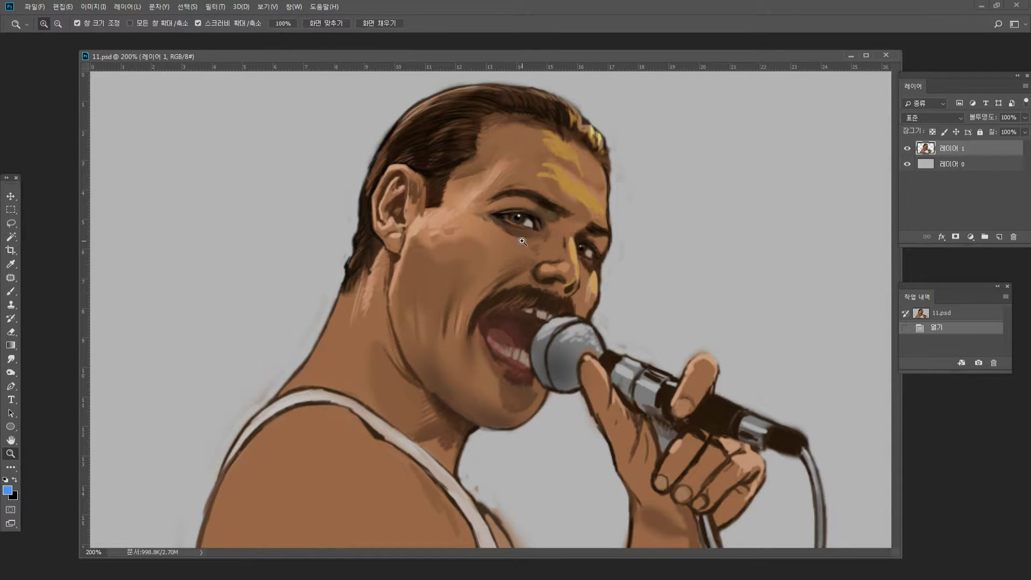
key("v")
key("ctrl")
key("ctrl+t")
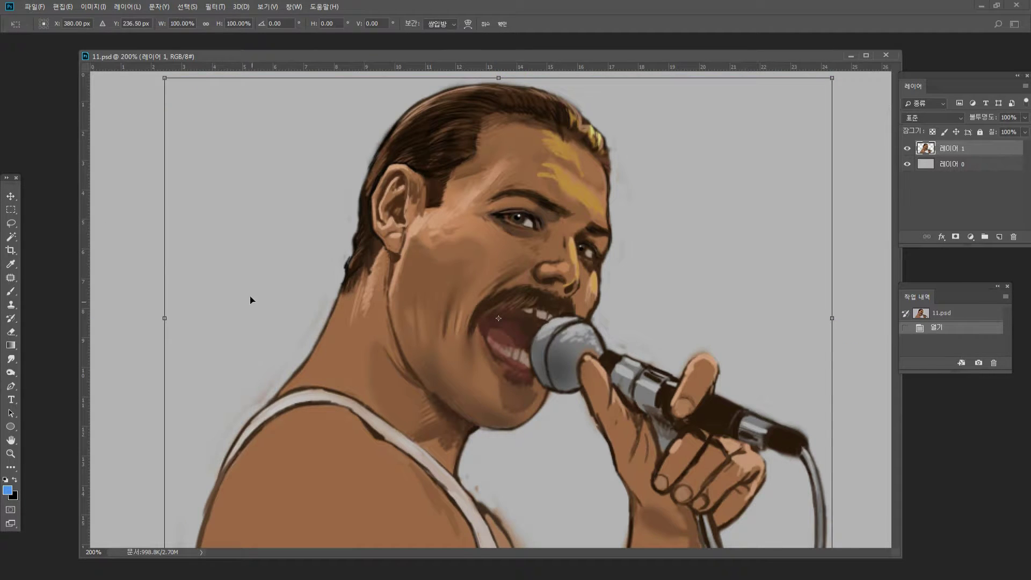
left_click_drag(165, 320, 130, 321)
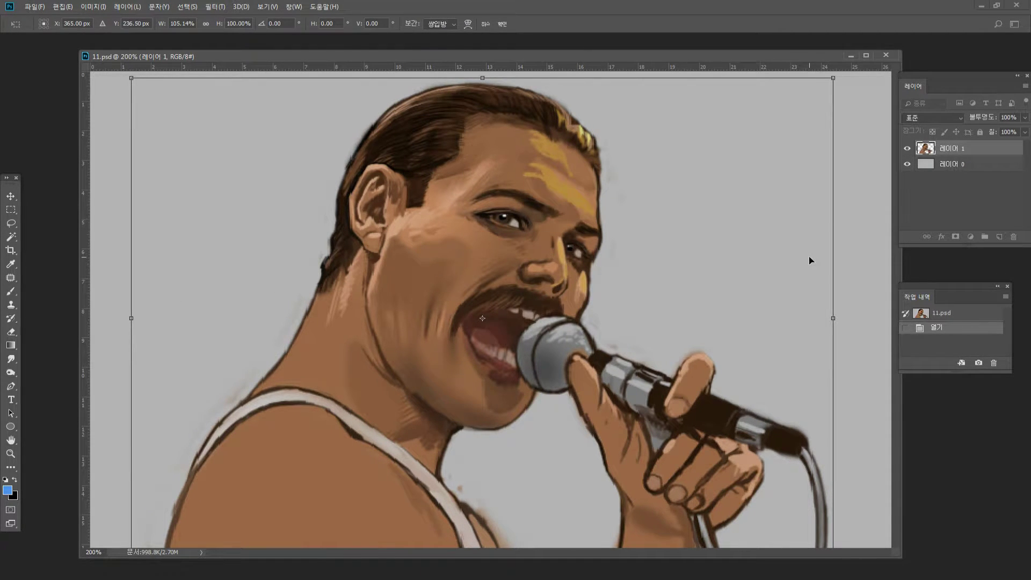
key("Return")
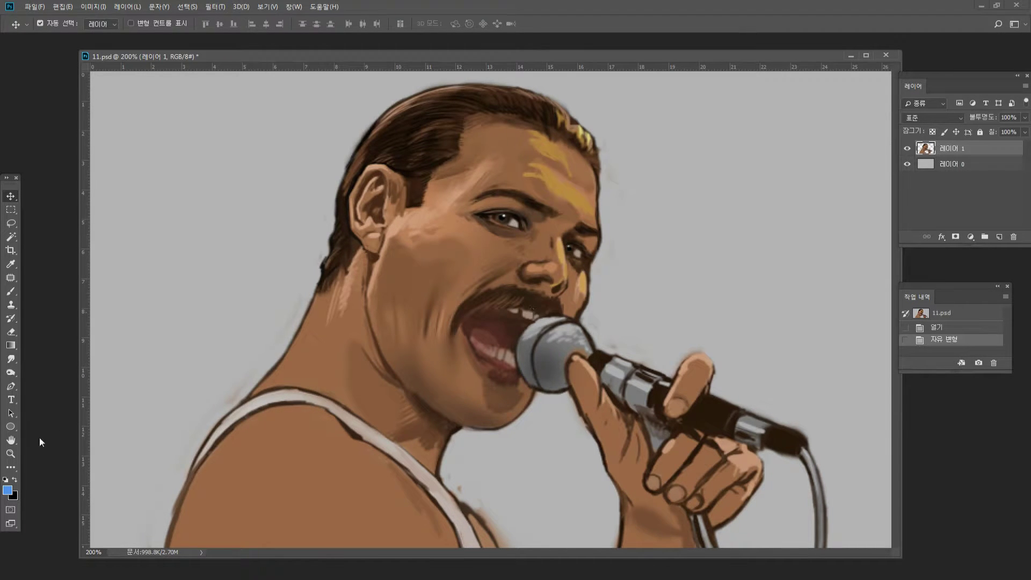
Erase the stray paint marks on the background beside the tank top strap and chest outline.
left_click(11, 454)
left_click(402, 469)
left_click(489, 520)
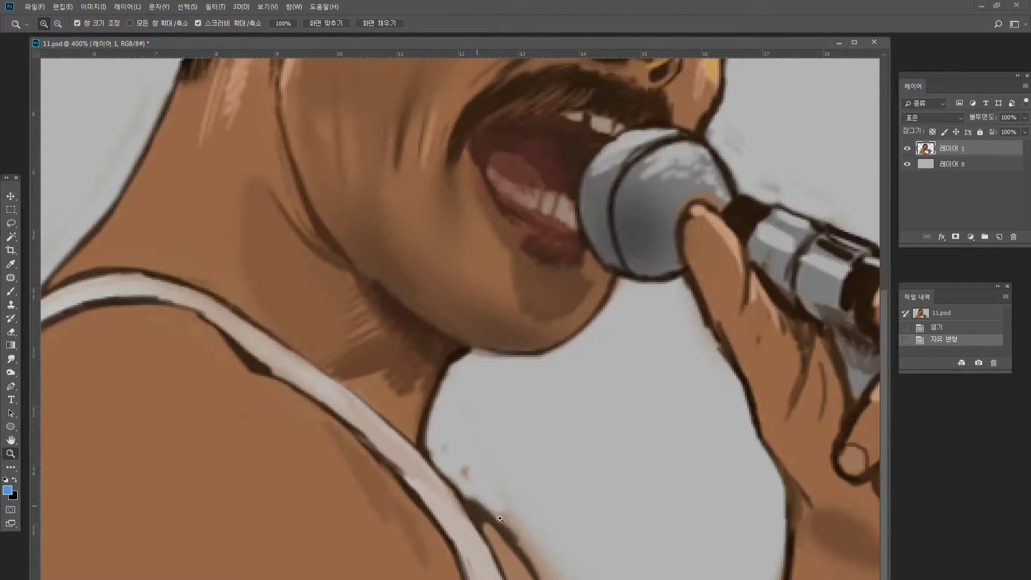
left_click(11, 332)
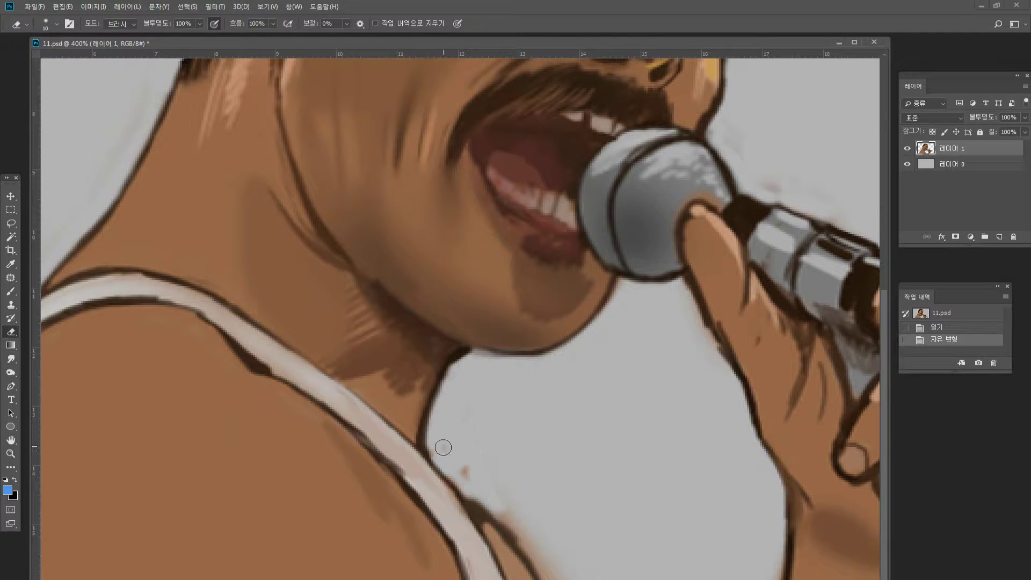
mouse_move(443, 448)
left_mouse_down()
mouse_move(432, 444)
mouse_move(554, 565)
left_mouse_up()
left_click_drag(503, 515, 536, 543)
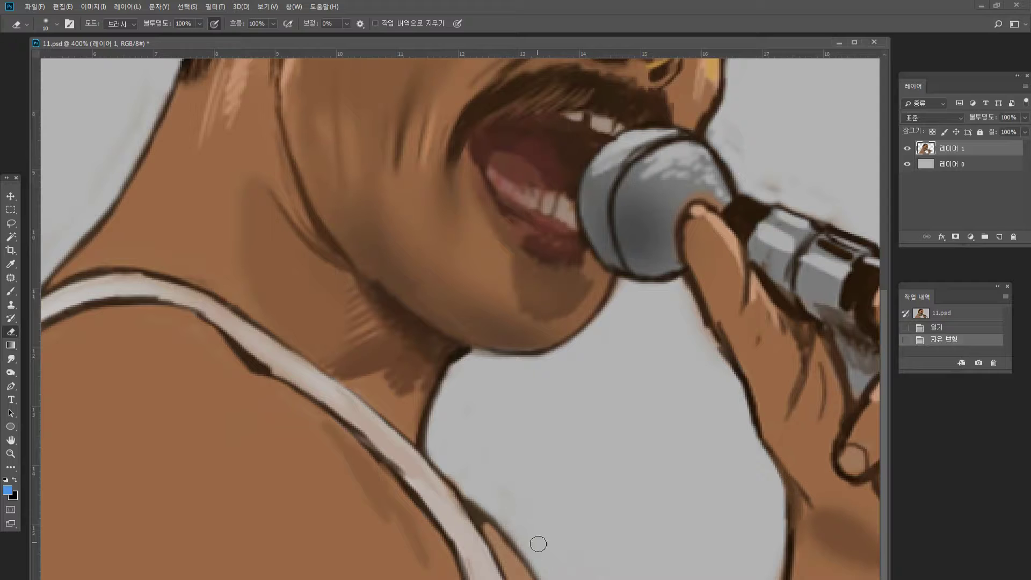
Smooth the tank top's shoulder strap with light grey brush strokes sampled from the strap.
key("b")
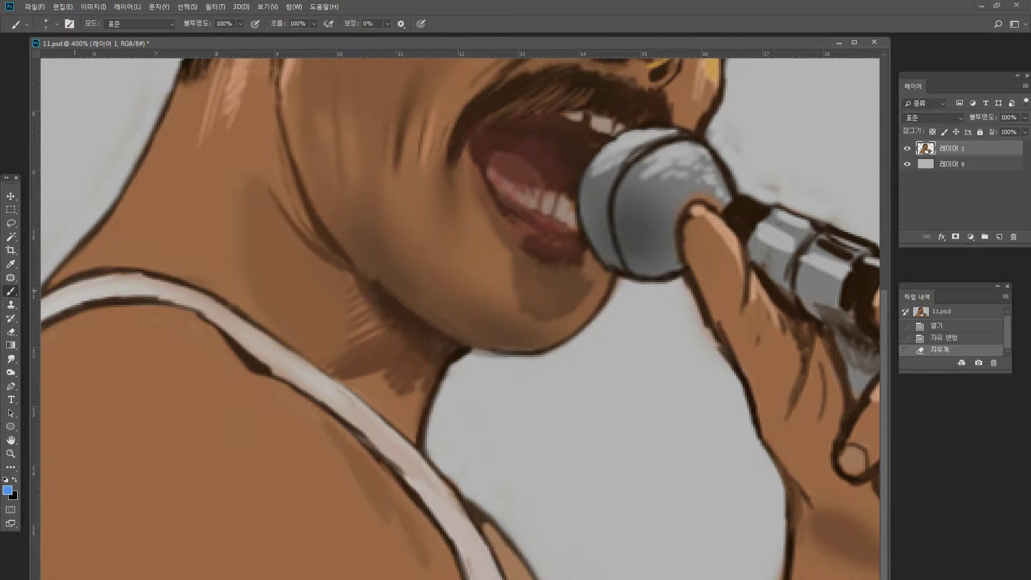
left_click(79, 293, "alt")
mouse_move(85, 290)
left_mouse_down()
mouse_move(130, 282)
mouse_move(160, 293)
left_mouse_up()
mouse_move(161, 288)
left_mouse_down()
mouse_move(124, 278)
mouse_move(209, 301)
mouse_move(232, 316)
mouse_move(147, 300)
mouse_move(274, 349)
mouse_move(340, 396)
mouse_move(349, 419)
left_mouse_up()
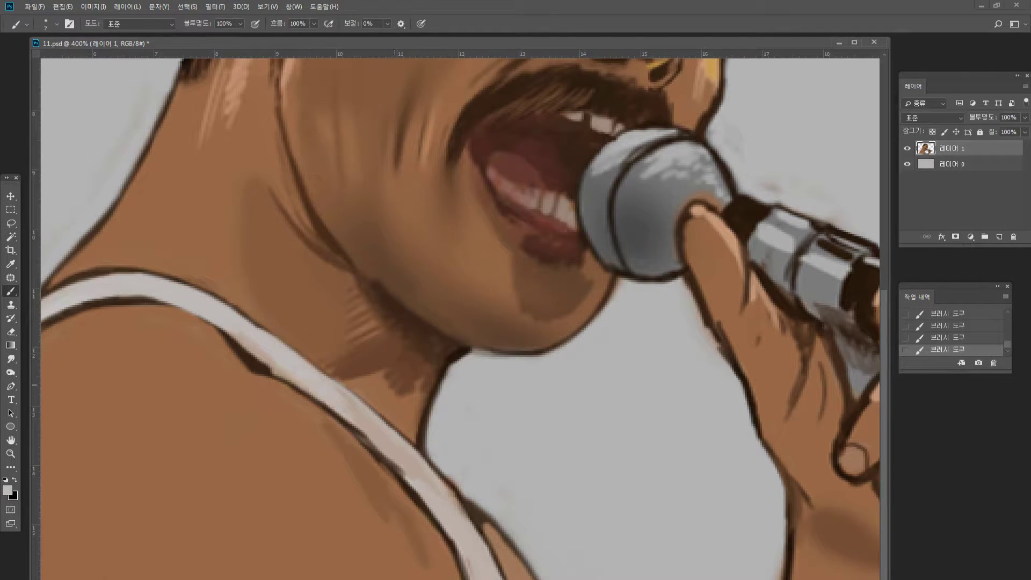
Reshape and blend the neck shadow below the jaw with sampled brown skin tones, reducing the brush opacity to 50%.
left_click(386, 355, "alt")
left_click(402, 384, "alt")
left_click(382, 373, "alt")
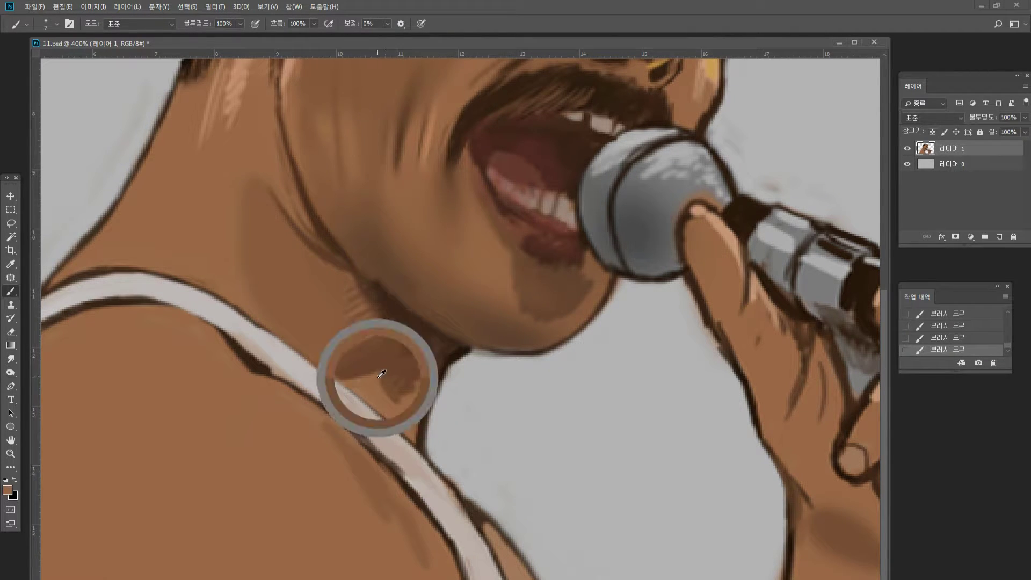
mouse_move(378, 383)
left_mouse_down()
mouse_move(403, 390)
mouse_move(410, 411)
left_mouse_up()
left_click(399, 394, "alt")
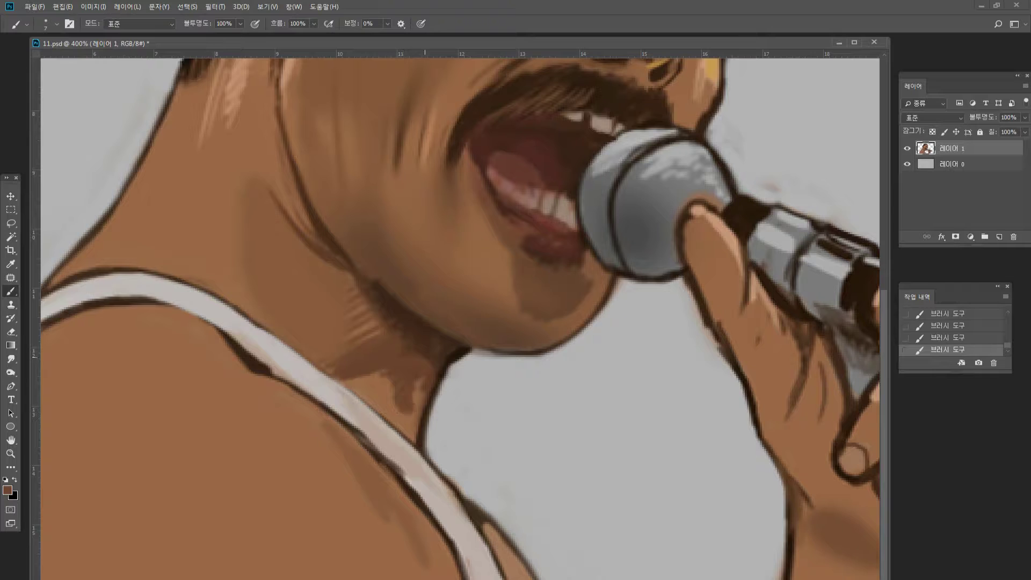
left_click(240, 24)
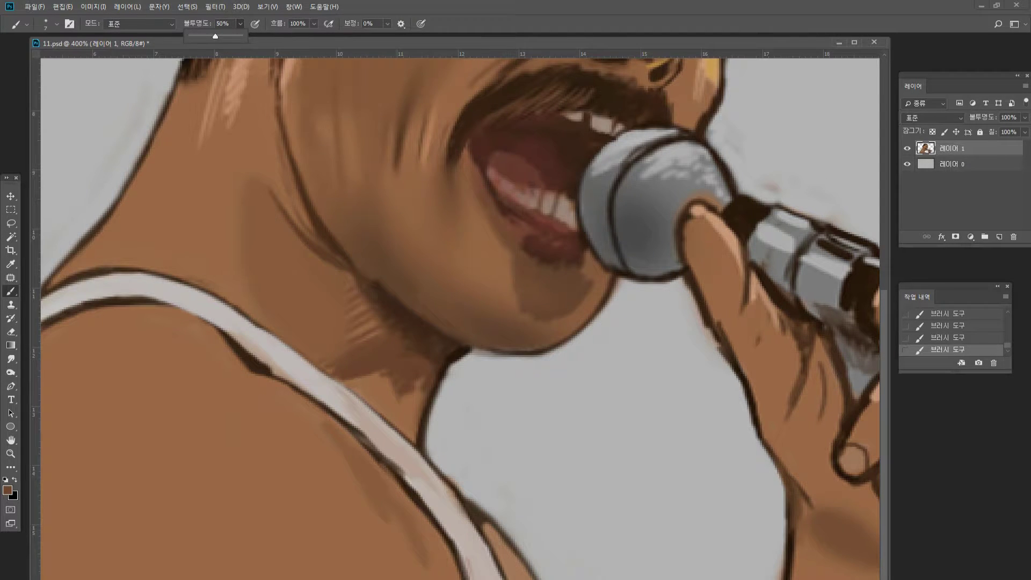
left_click(404, 392, "alt")
mouse_move(410, 388)
left_mouse_down()
mouse_move(414, 420)
mouse_move(407, 387)
mouse_move(355, 377)
left_mouse_up()
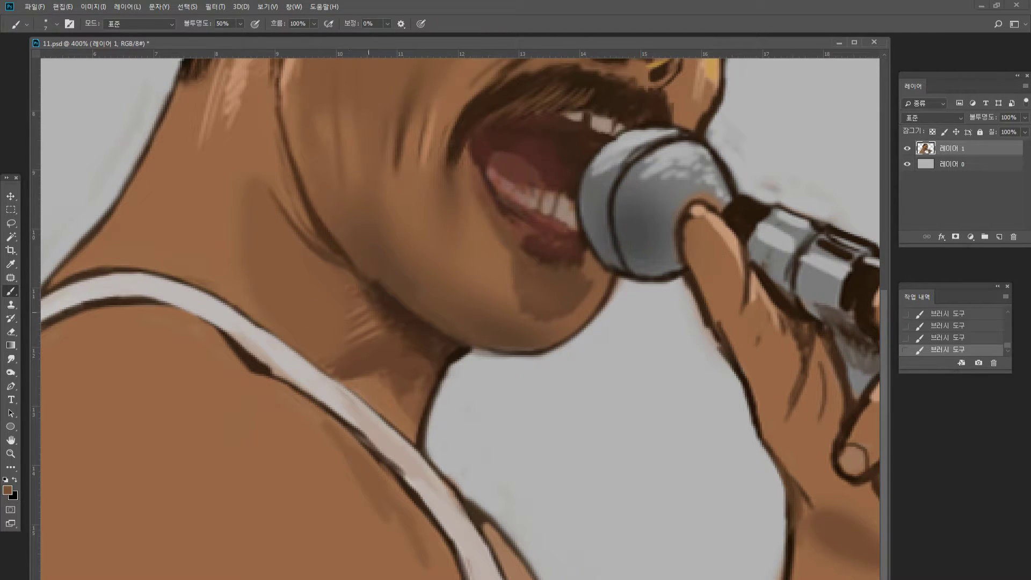
Repaint the lower teeth near the mouth corner with a sampled tooth tone and separate them with darker gaps.
left_click(548, 202, "alt")
left_click_drag(520, 198, 512, 192)
left_click_drag(498, 188, 505, 184)
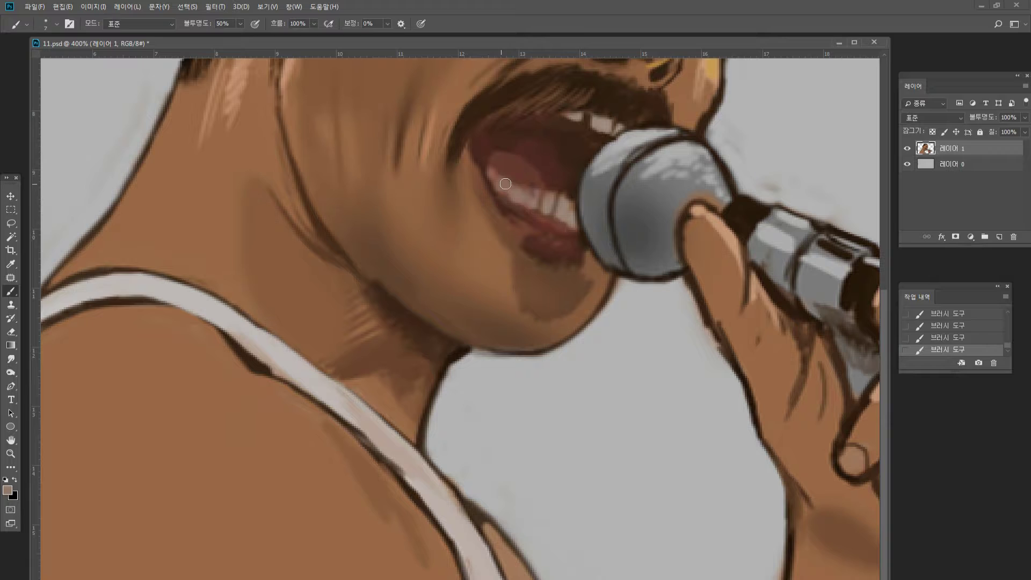
left_click(576, 157, "alt")
left_click_drag(525, 192, 522, 204)
left_click(527, 188, "alt")
left_click(564, 169, "alt")
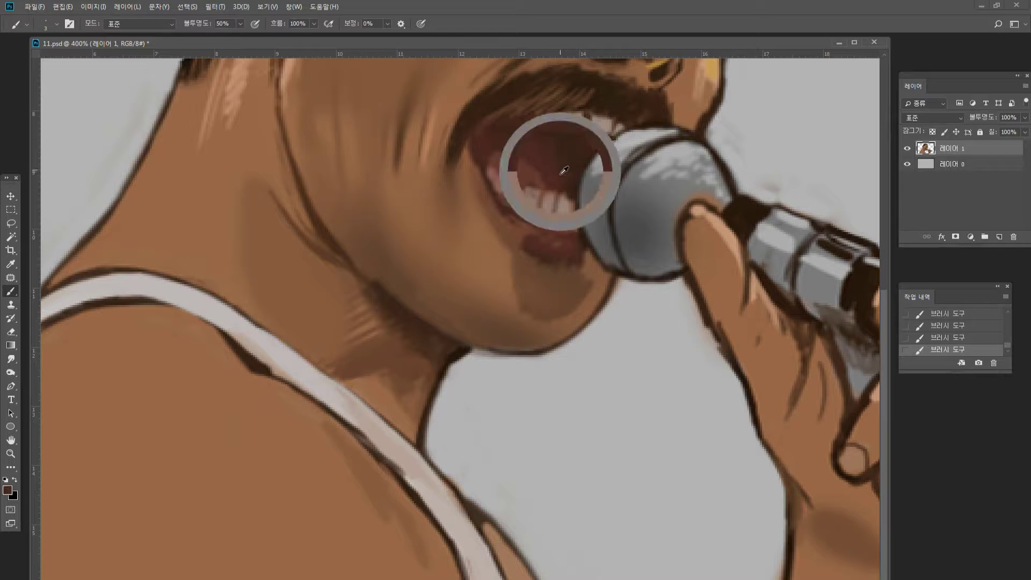
Refine the middle lower teeth with sampled tooth tones and dark strokes that separate them.
left_click(549, 203, "alt")
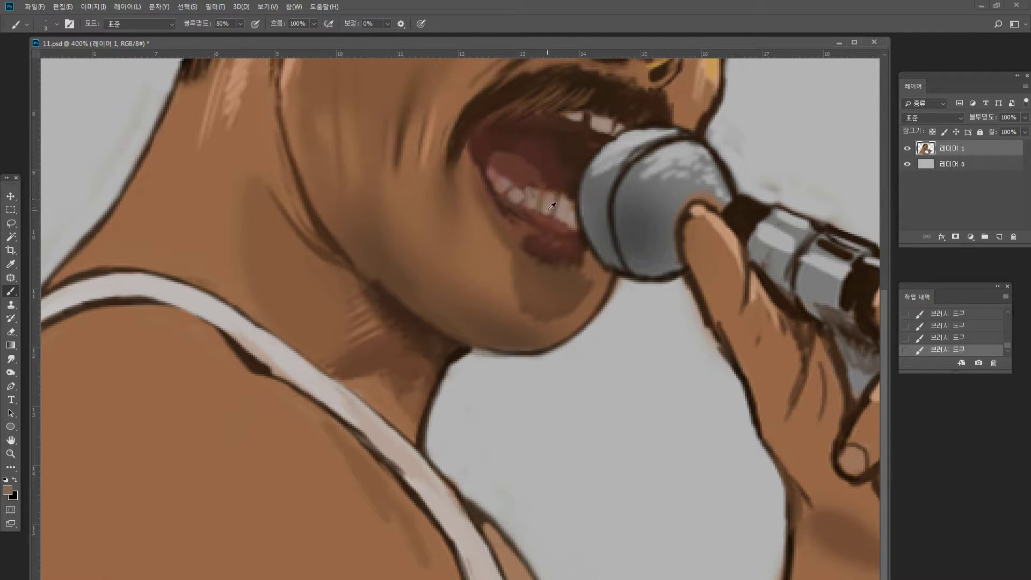
left_click(552, 206, "alt")
mouse_move(547, 207)
left_mouse_down()
mouse_move(541, 199)
mouse_move(541, 212)
left_mouse_up()
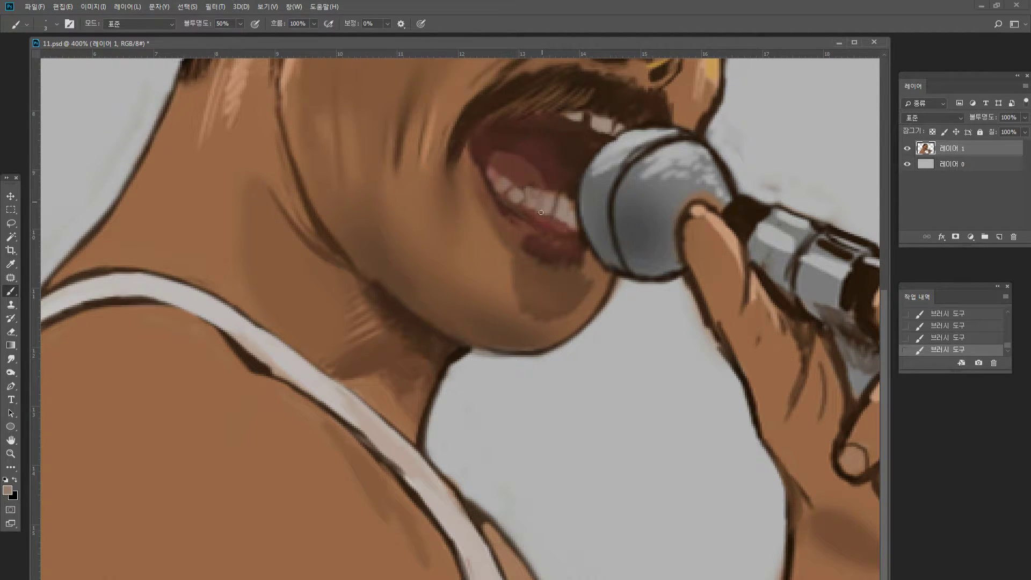
left_click(595, 105, "alt")
left_click_drag(538, 197, 535, 210)
left_click_drag(545, 214, 554, 199)
Define the lower teeth nearest the microphone with sampled dark gaps and light tooth tones.
left_click(567, 208, "alt")
left_click(579, 195, "alt")
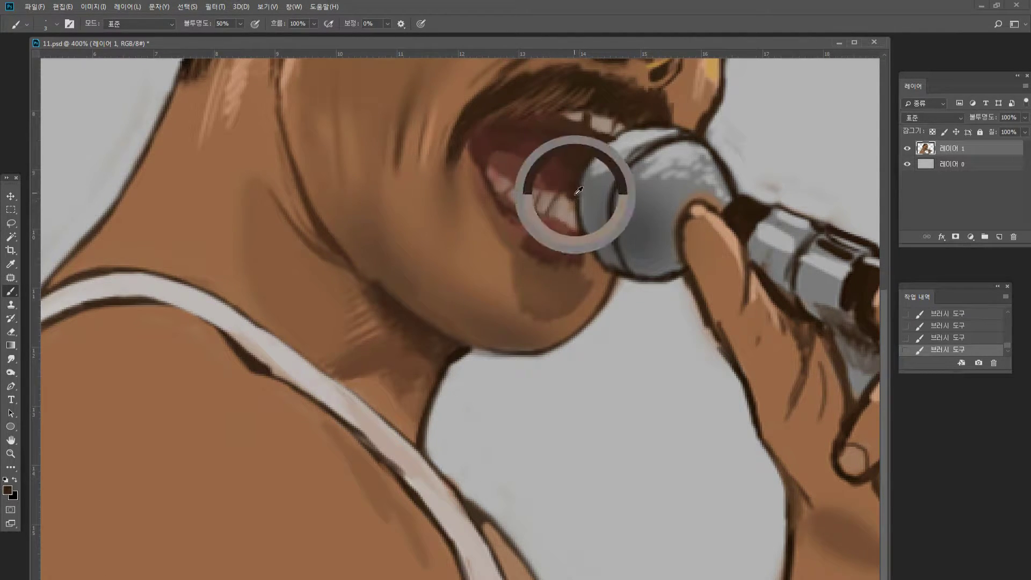
left_click_drag(566, 213, 563, 222)
left_click(568, 223, "alt")
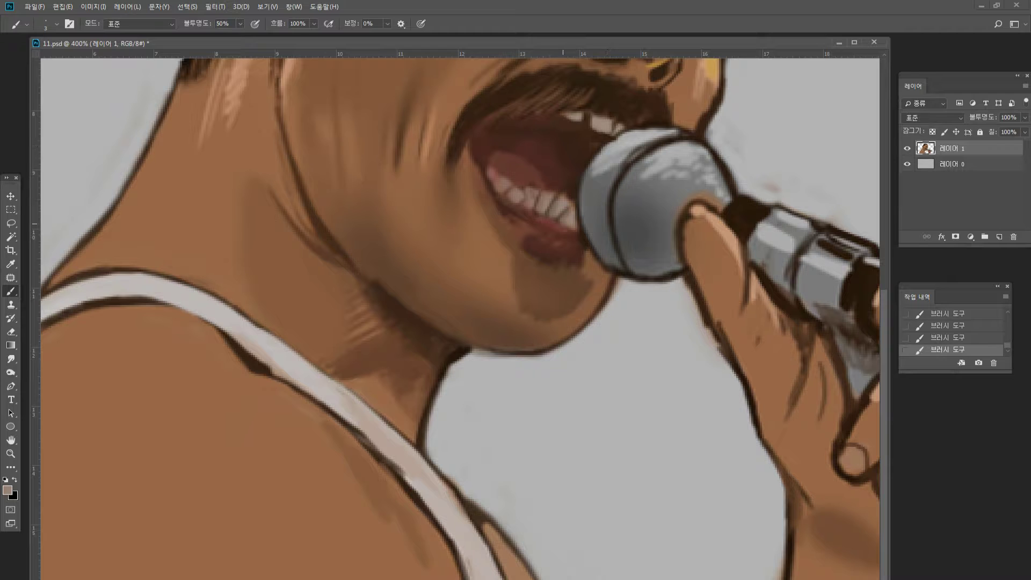
left_click(580, 213, "alt")
left_click(578, 225, "alt")
left_click(577, 221, "alt")
left_click(573, 225, "alt")
Add a light skin-toned highlight to the lower lip beside the microphone and darken the shadow beneath it.
left_click(628, 269, "alt")
left_click(700, 91, "alt")
left_click_drag(570, 243, 575, 245)
left_click(582, 263, "alt")
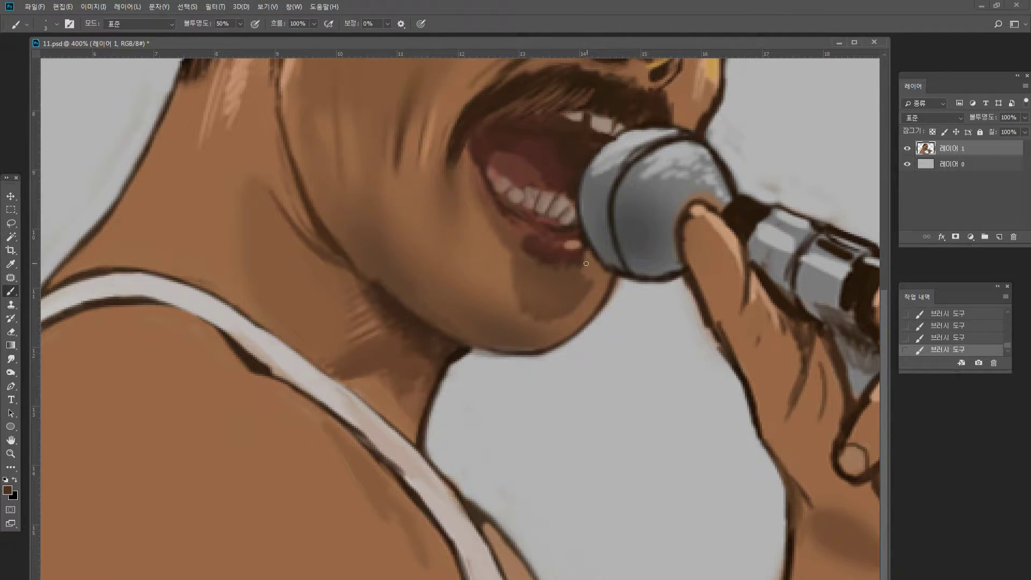
left_click(592, 274, "alt")
Paint light skin strokes over the chin shadow, blend the chin's lower edge and touch up its dark outline.
left_click(705, 73, "alt")
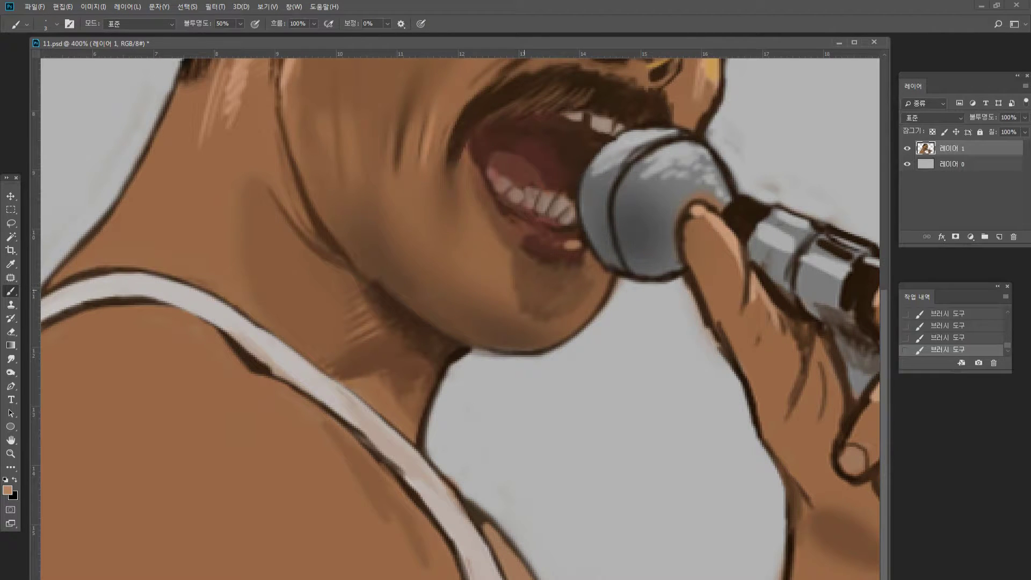
mouse_move(544, 274)
left_mouse_down()
mouse_move(558, 292)
mouse_move(552, 319)
mouse_move(566, 293)
mouse_move(551, 332)
mouse_move(551, 293)
mouse_move(564, 319)
mouse_move(589, 286)
mouse_move(569, 324)
left_mouse_up()
left_click(513, 330, "alt")
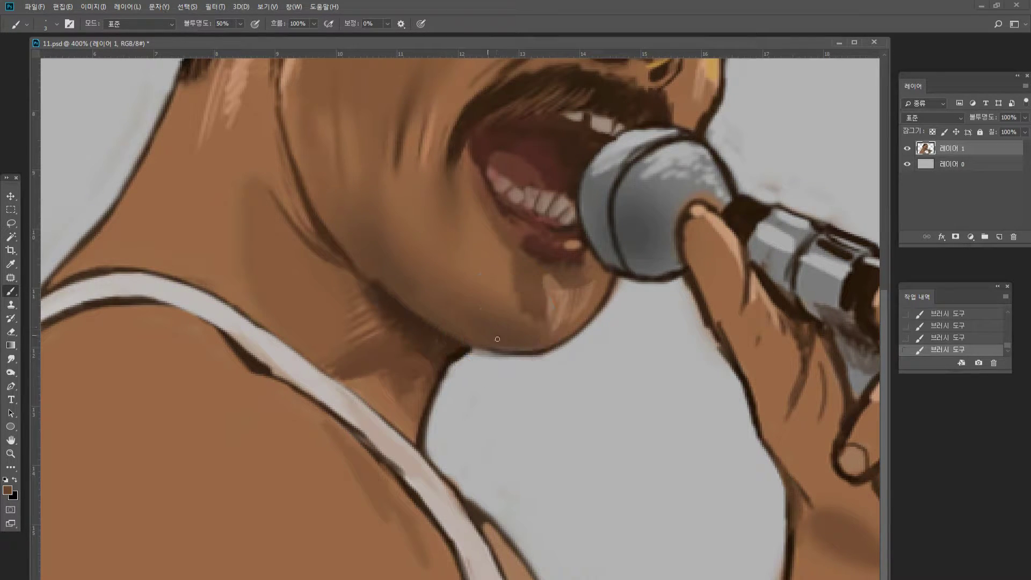
left_click(565, 302, "alt")
mouse_move(491, 343)
left_mouse_down()
mouse_move(530, 346)
mouse_move(575, 324)
mouse_move(561, 339)
left_mouse_up()
left_click(465, 347, "alt")
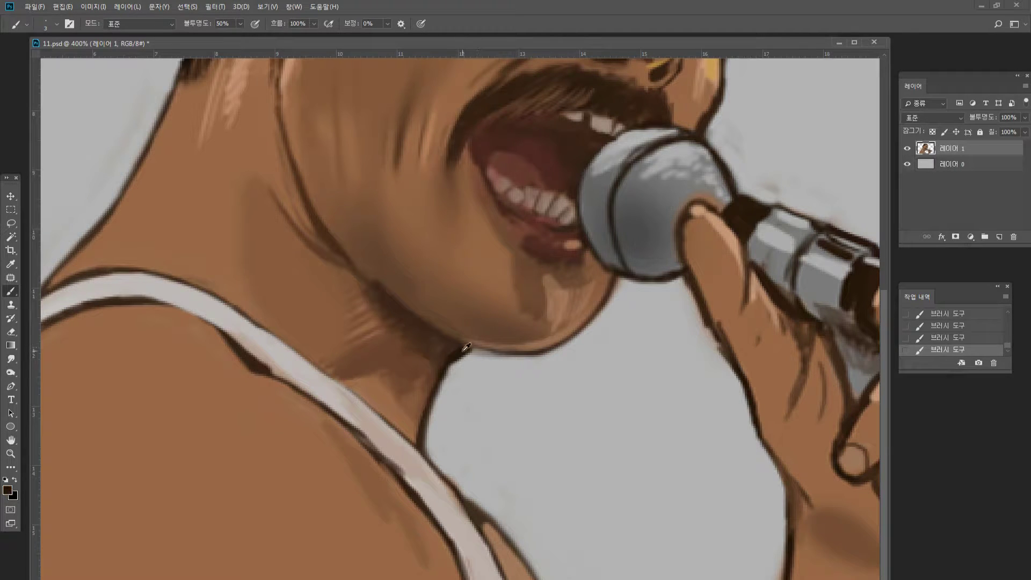
left_click_drag(466, 348, 493, 353)
Soften the jawline edge below the earlobe with a sampled skin tone.
double_click(10, 454)
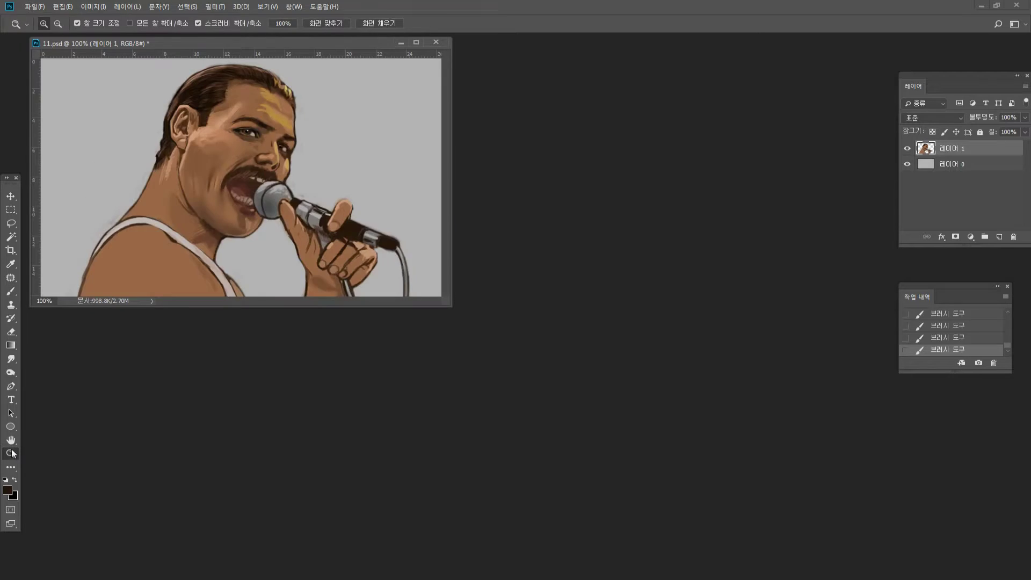
left_click(229, 243)
left_click(255, 291)
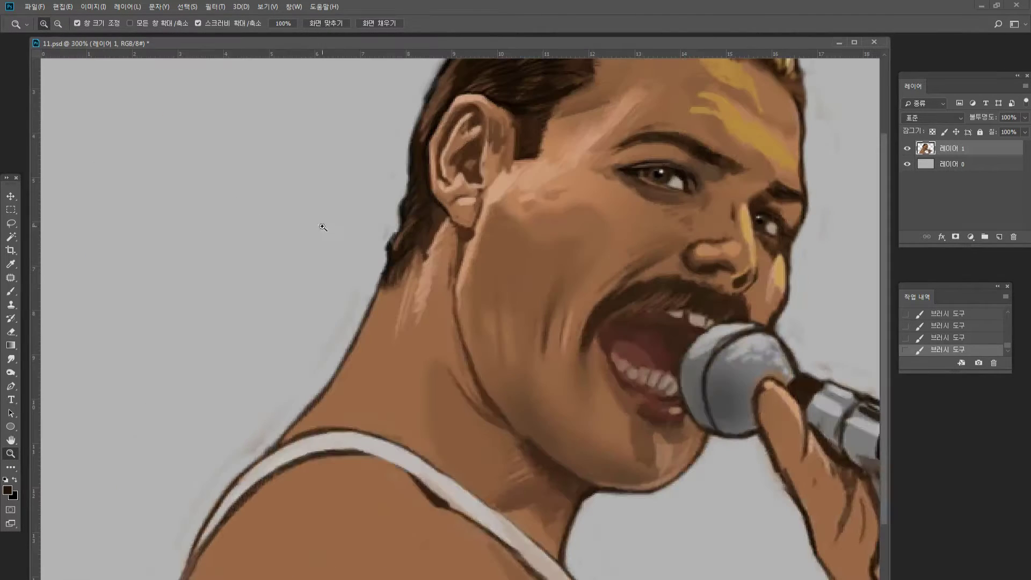
left_click(529, 250)
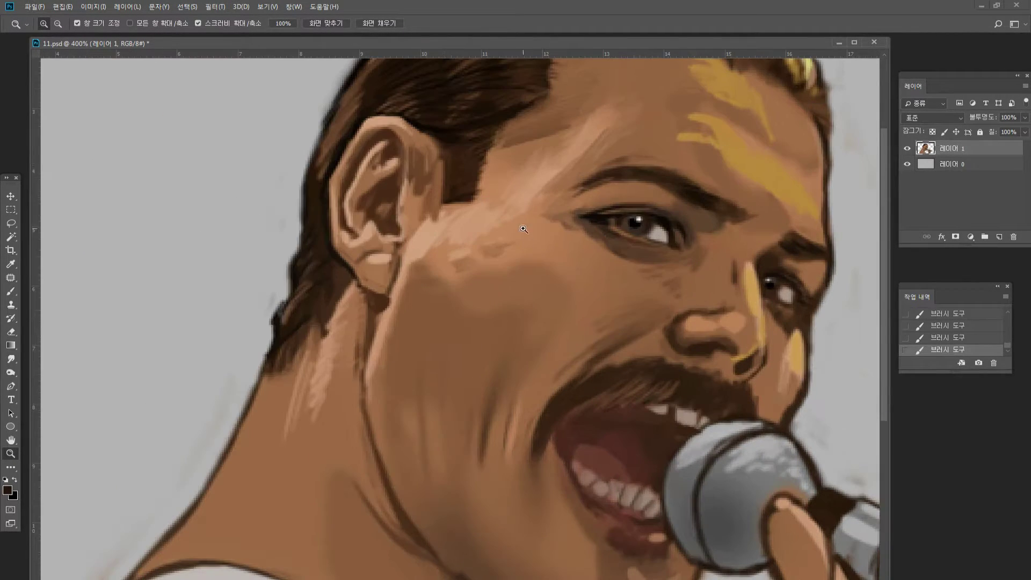
key("b")
left_click(387, 300, "alt")
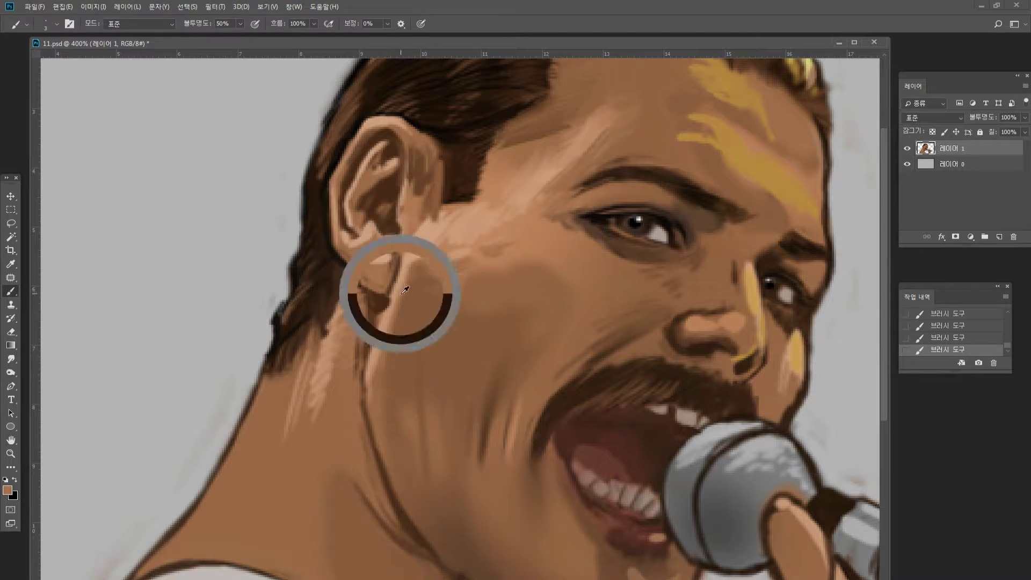
left_click_drag(384, 303, 365, 419)
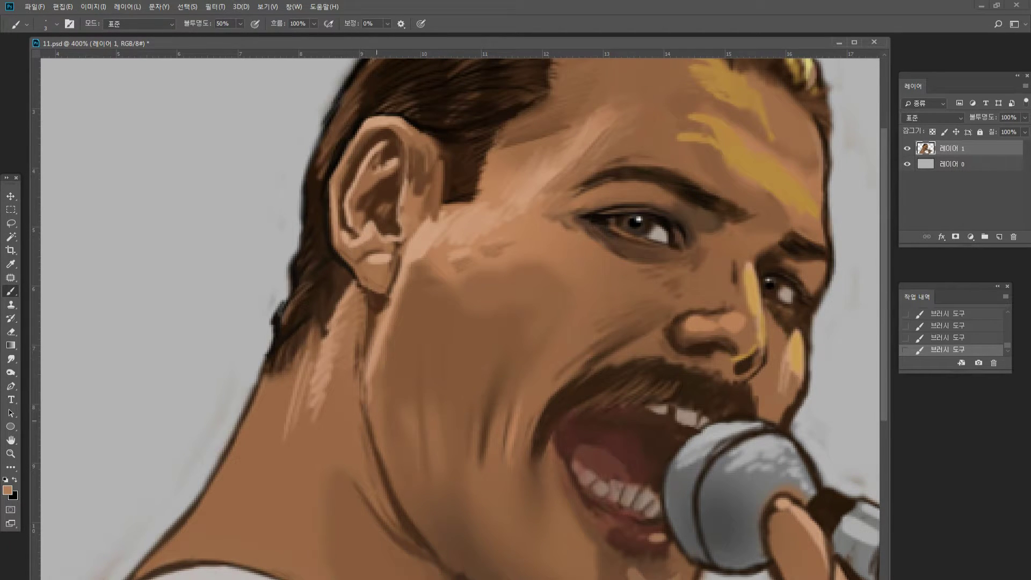
Blend the hatch marks on the neck below the ear and brighten the back of the neck with sampled highlights.
double_click(10, 454)
left_click(304, 290)
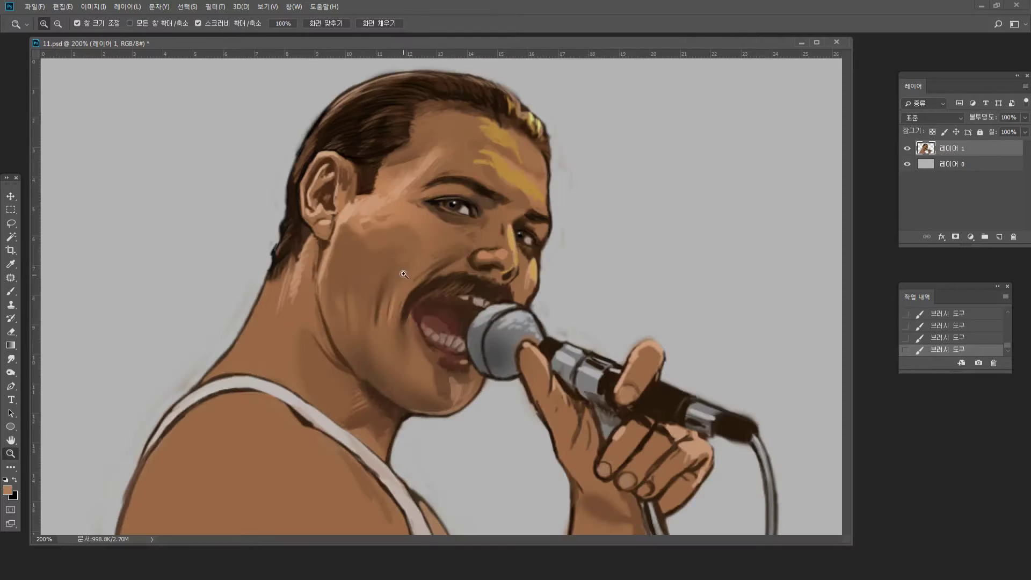
left_click(572, 436)
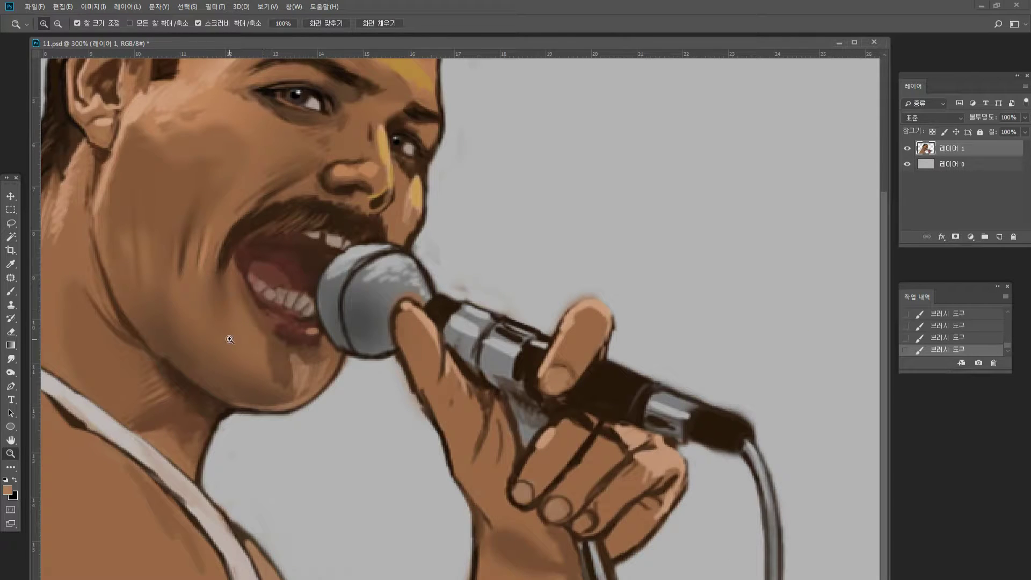
left_click(11, 440)
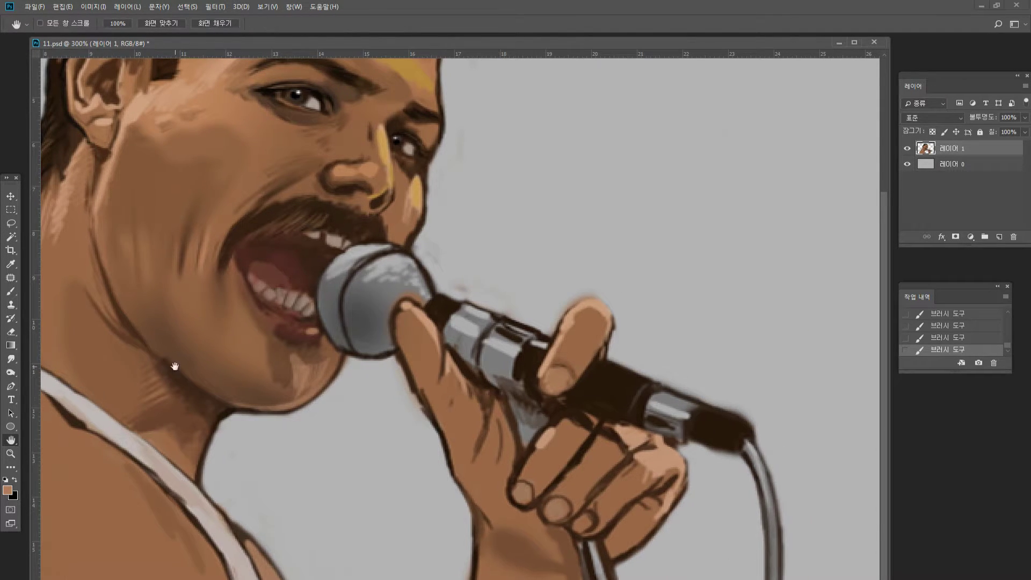
left_click_drag(173, 363, 457, 369)
left_click_drag(459, 196, 473, 195)
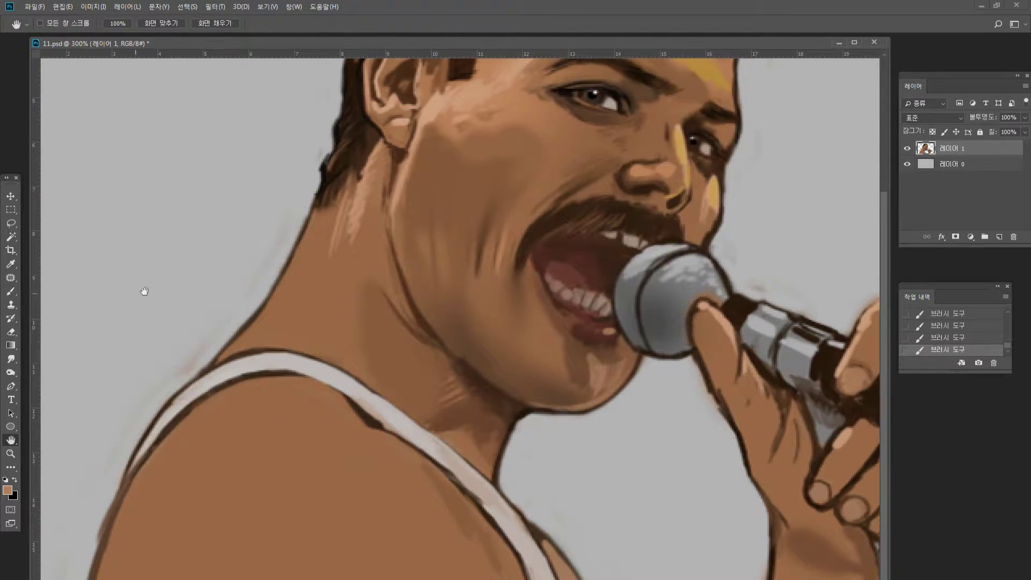
left_click(12, 292)
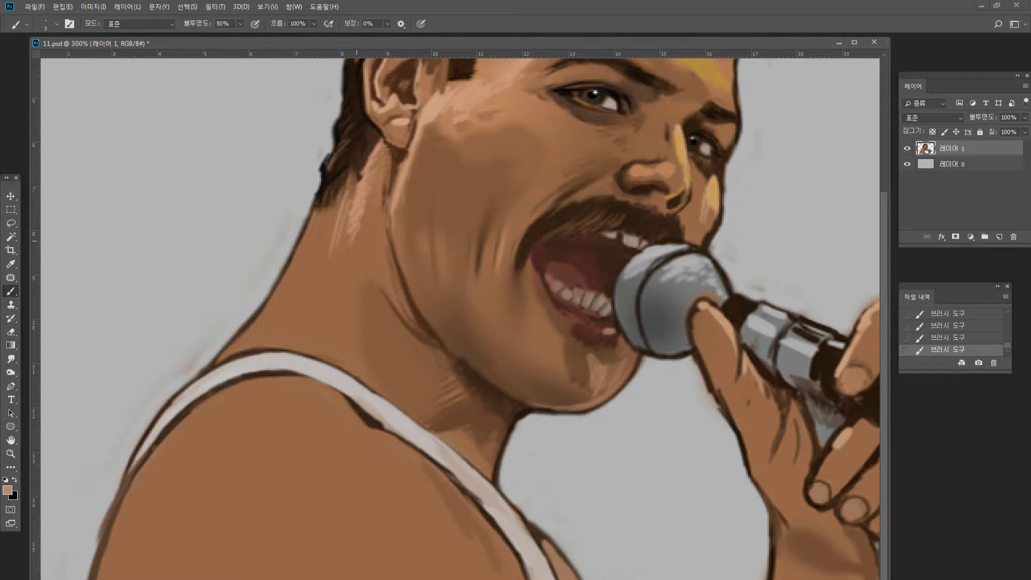
key("]")
left_click_drag(354, 220, 340, 323)
left_click(350, 276, "alt")
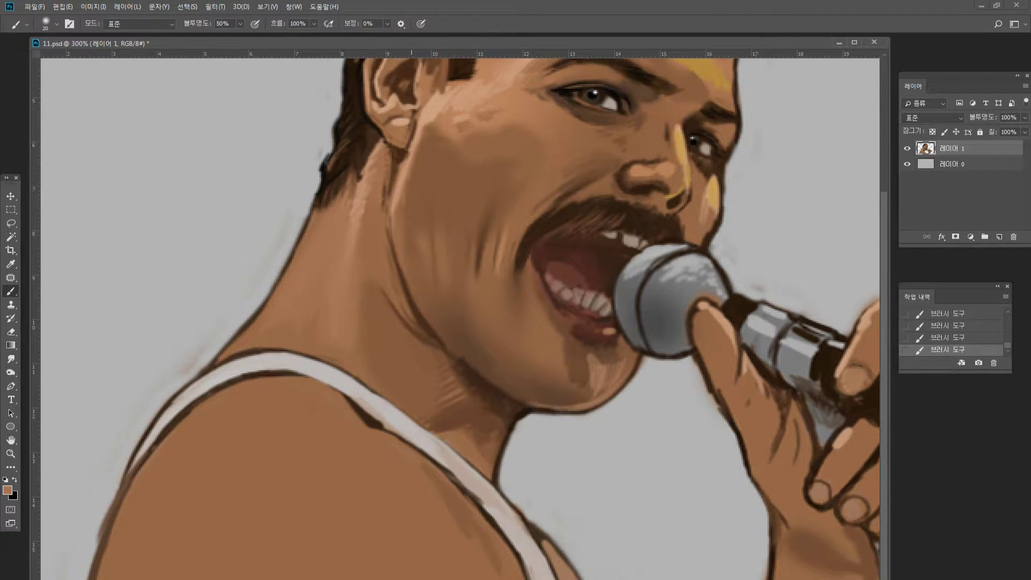
left_click(455, 105, "alt")
mouse_move(314, 220)
left_mouse_down()
mouse_move(277, 314)
mouse_move(275, 304)
left_mouse_up()
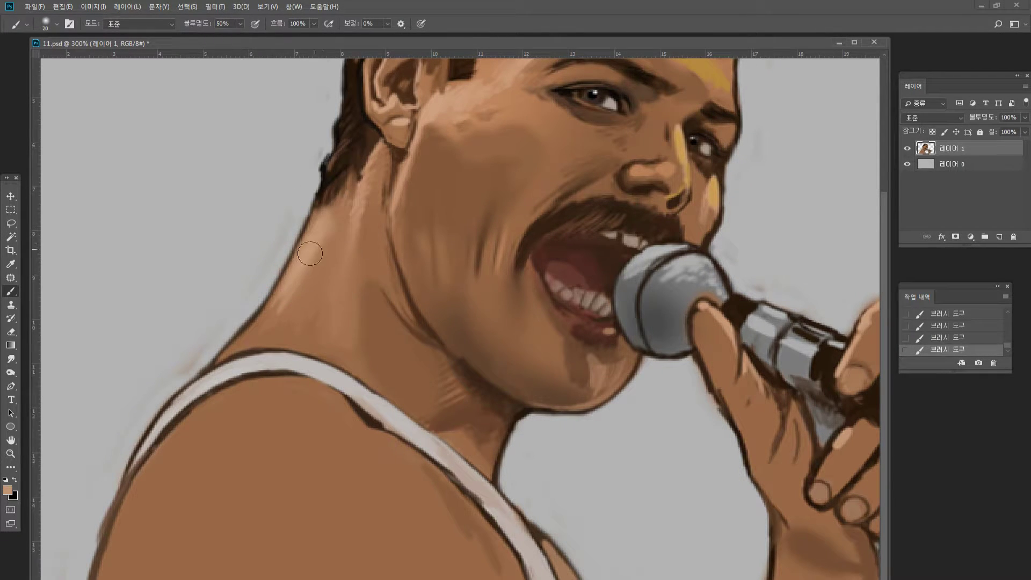
Paint a light skin highlight across the top of the shoulder and upper arm, then smudge it at 22% strength.
left_click(336, 232, "alt")
mouse_move(217, 446)
left_mouse_down()
mouse_move(162, 494)
mouse_move(107, 564)
left_mouse_up()
mouse_move(188, 494)
left_mouse_down()
mouse_move(183, 478)
mouse_move(178, 499)
mouse_move(226, 446)
mouse_move(205, 453)
left_mouse_up()
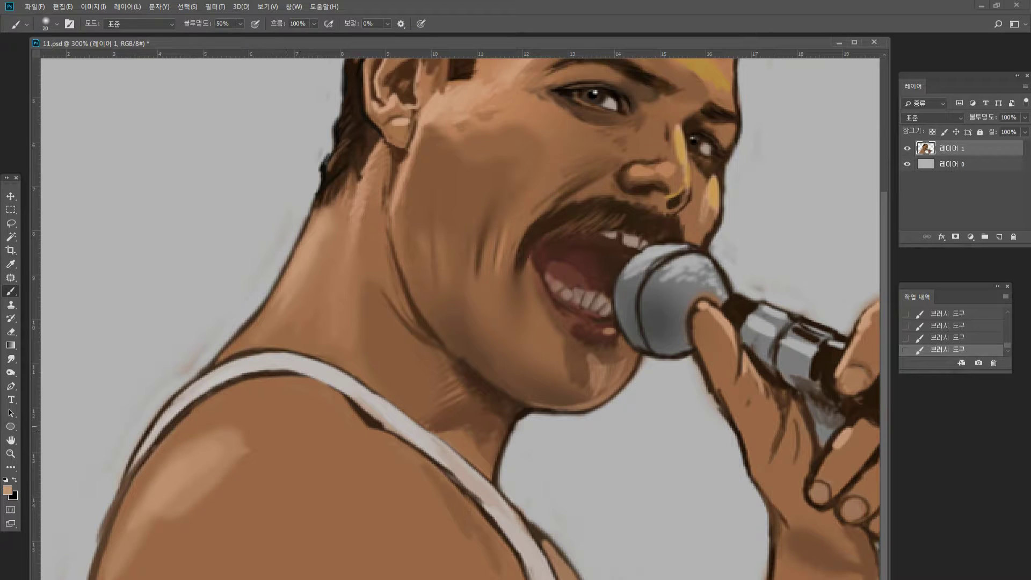
mouse_move(285, 416)
left_mouse_down()
mouse_move(309, 414)
mouse_move(271, 418)
mouse_move(226, 442)
mouse_move(282, 422)
mouse_move(277, 408)
mouse_move(197, 448)
mouse_move(279, 421)
left_mouse_up()
left_click(267, 401, "alt")
left_click(217, 453, "alt")
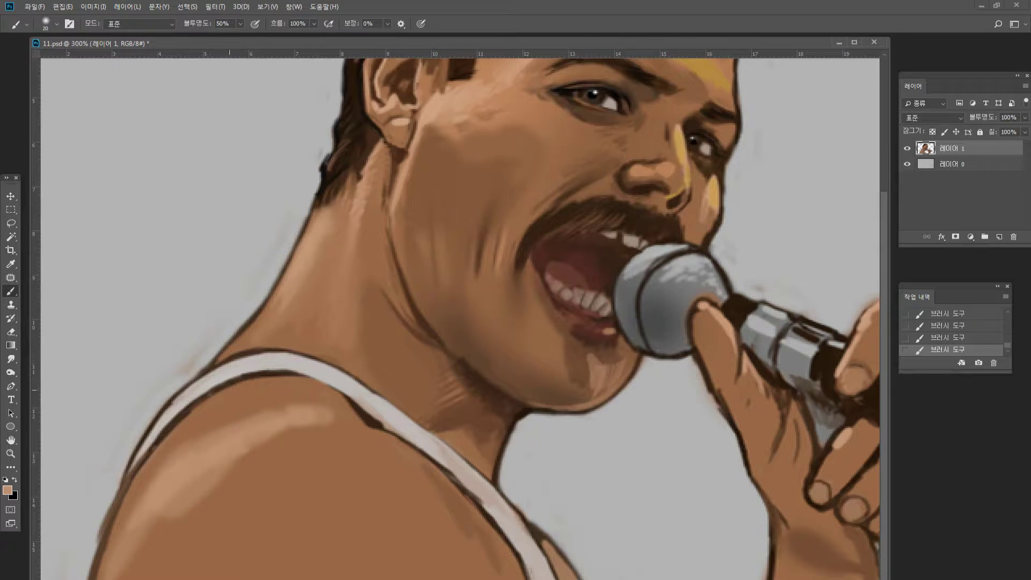
mouse_move(198, 412)
left_mouse_down()
mouse_move(269, 379)
mouse_move(329, 396)
mouse_move(310, 385)
mouse_move(250, 391)
left_mouse_up()
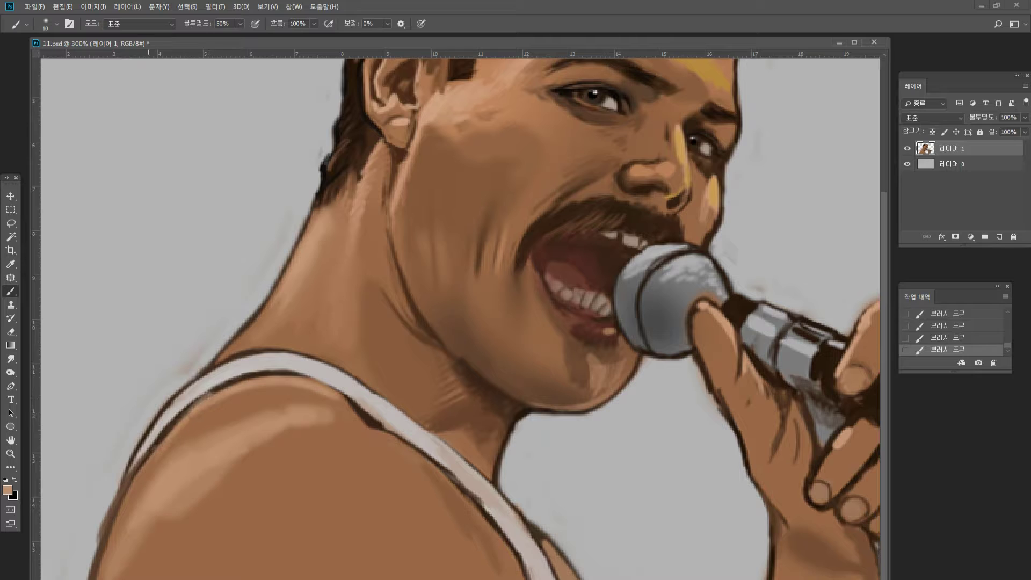
left_click(11, 359)
mouse_move(207, 461)
left_mouse_down()
mouse_move(295, 426)
mouse_move(210, 472)
mouse_move(135, 564)
left_mouse_up()
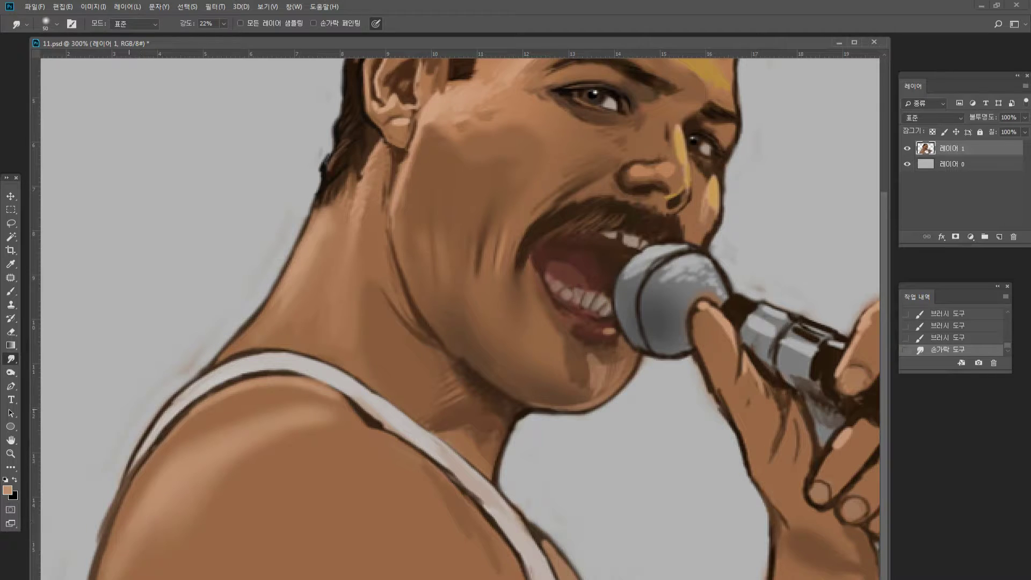
Blend the shoulder highlight down into the upper arm with sampled skin tones and a larger soft brush.
left_click(10, 291)
left_click(223, 457, "alt")
mouse_move(228, 453)
left_mouse_down()
mouse_move(209, 476)
mouse_move(254, 485)
mouse_move(281, 456)
mouse_move(233, 477)
left_mouse_up()
left_click(246, 413, "alt")
key("]")
key("]")
key("]")
key("]")
key("]")
key("]")
key("]")
left_click_drag(172, 537, 156, 567)
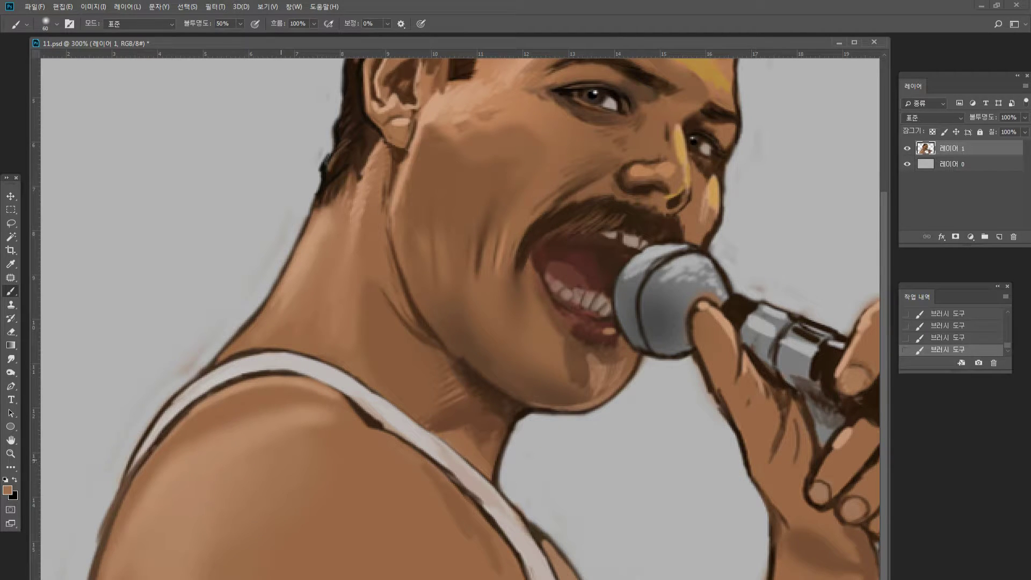
Repaint the skin shading along the tank top strap's inner edge with a smaller brush and sampled brown.
key("bracketleft")
key("bracketleft")
key("bracketleft")
key("bracketleft")
left_click(450, 473, "alt")
left_click_drag(451, 471, 517, 553)
left_click(484, 525, "alt")
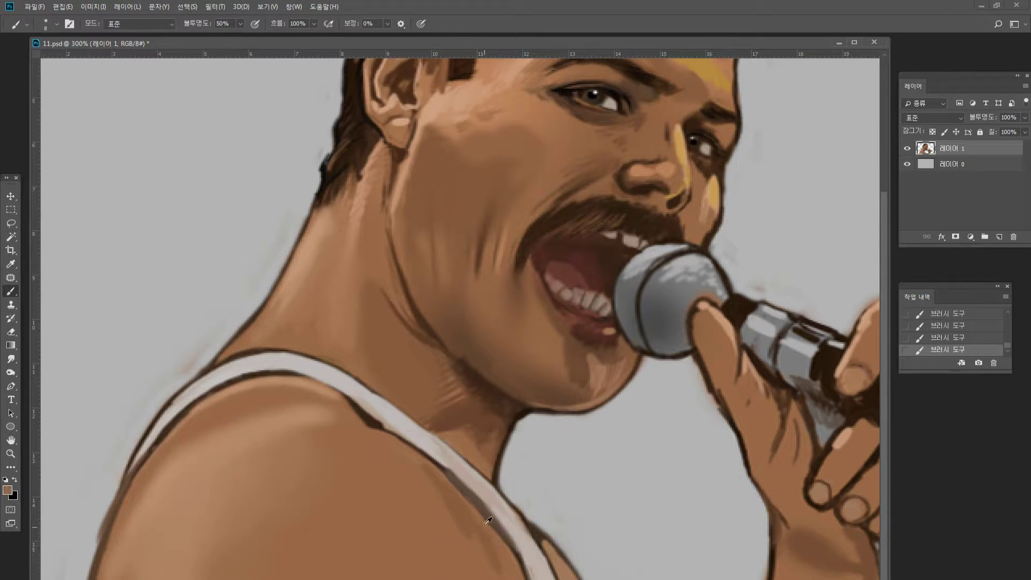
Add light skin strokes on the shoulder beside the lower strap and blend their edges with sampled tones.
left_click(440, 523, "alt")
left_click(320, 414, "alt")
left_click_drag(450, 494, 474, 535)
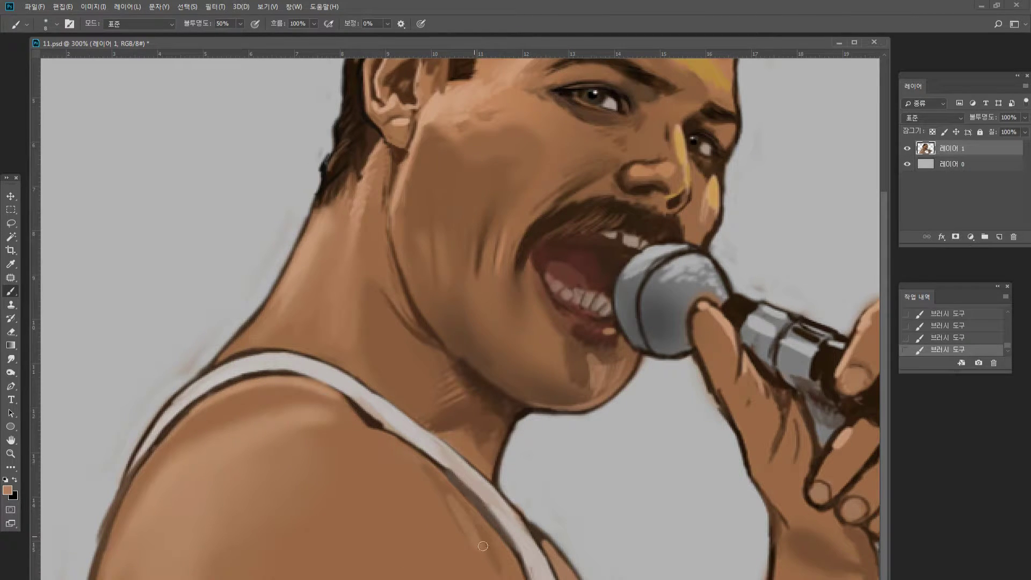
left_click_drag(449, 496, 486, 544)
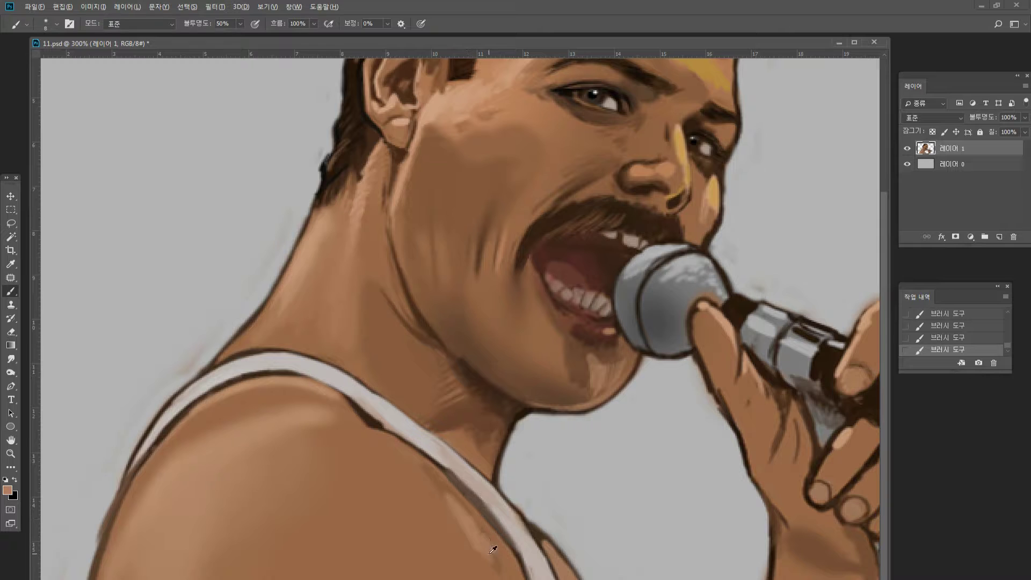
left_click(495, 569, "alt")
left_click(471, 524, "alt")
mouse_move(446, 489)
left_mouse_down()
mouse_move(493, 548)
mouse_move(448, 482)
left_mouse_up()
left_click(440, 466, "alt")
left_click_drag(485, 522, 488, 522)
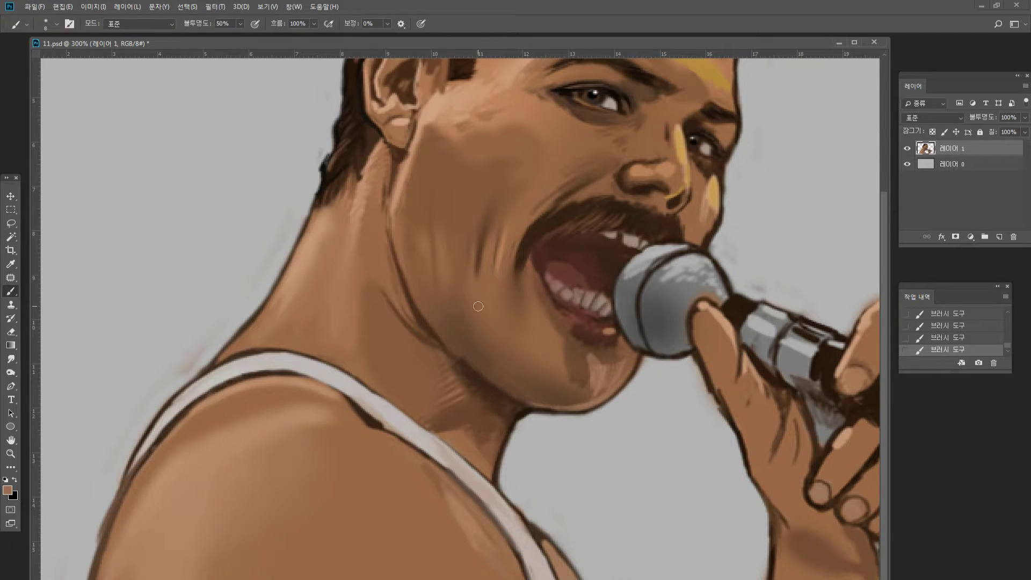
Smooth the rough neck shadow strokes under the jaw with sampled browns and touch up the lower strap edge.
left_click(439, 418, "alt")
left_click(438, 417, "alt")
left_click(377, 371, "alt")
left_click(462, 405, "alt")
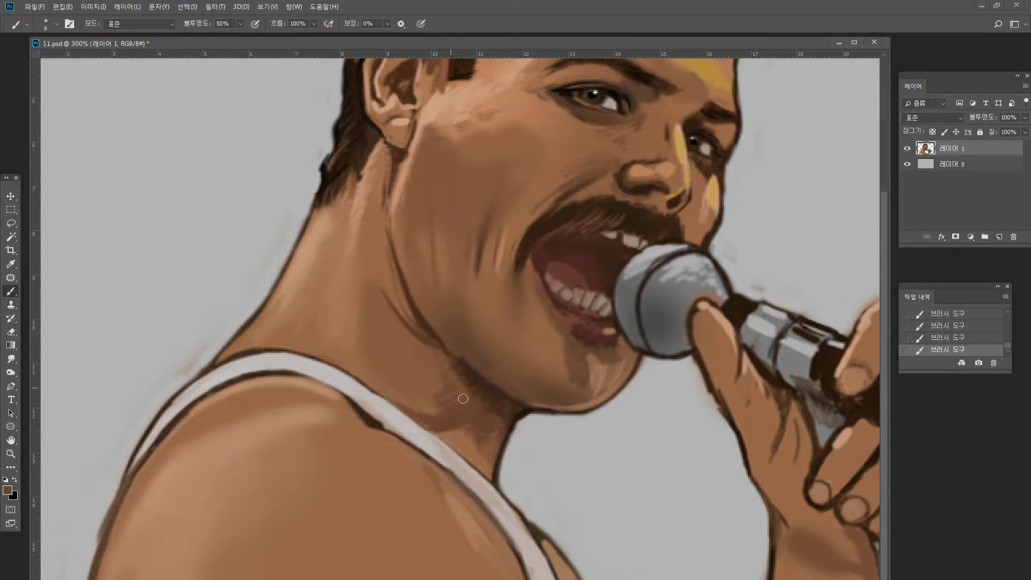
left_click(448, 358, "alt")
left_click(471, 375, "alt")
left_click(398, 337, "alt")
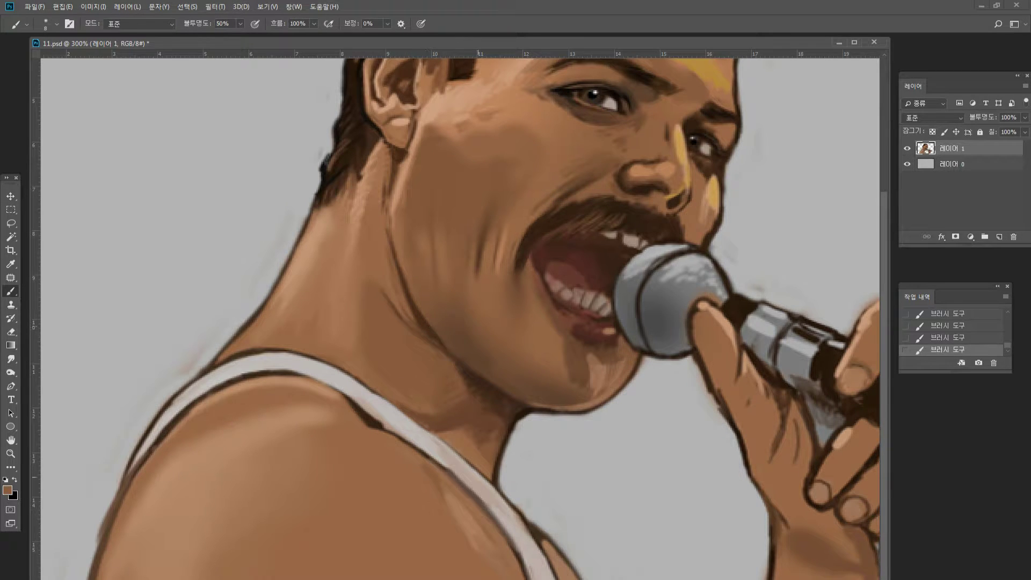
left_click(499, 539, "alt")
left_click_drag(520, 546, 516, 477)
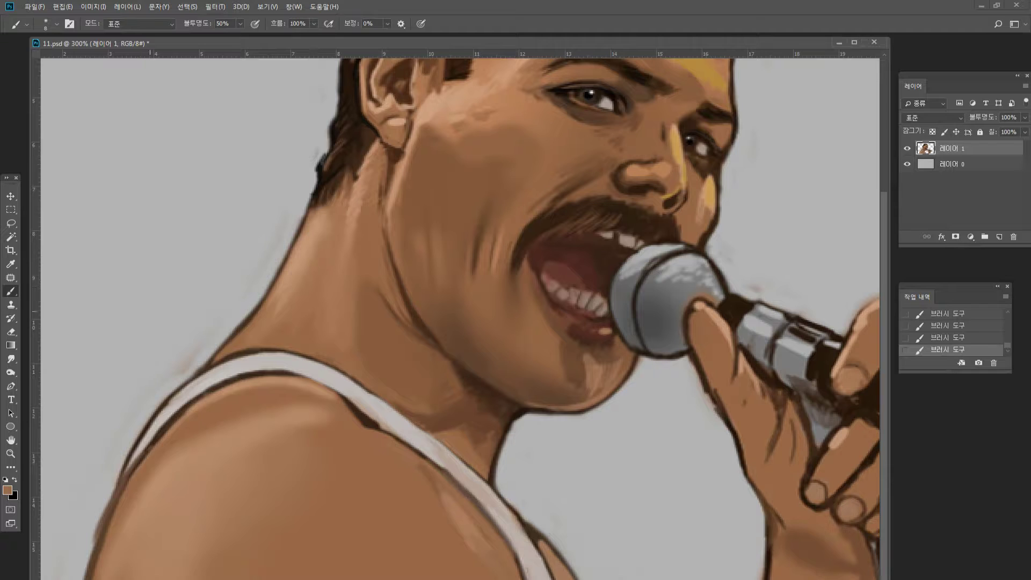
Set the foreground colour to bright orange, ffa800.
left_click(7, 491)
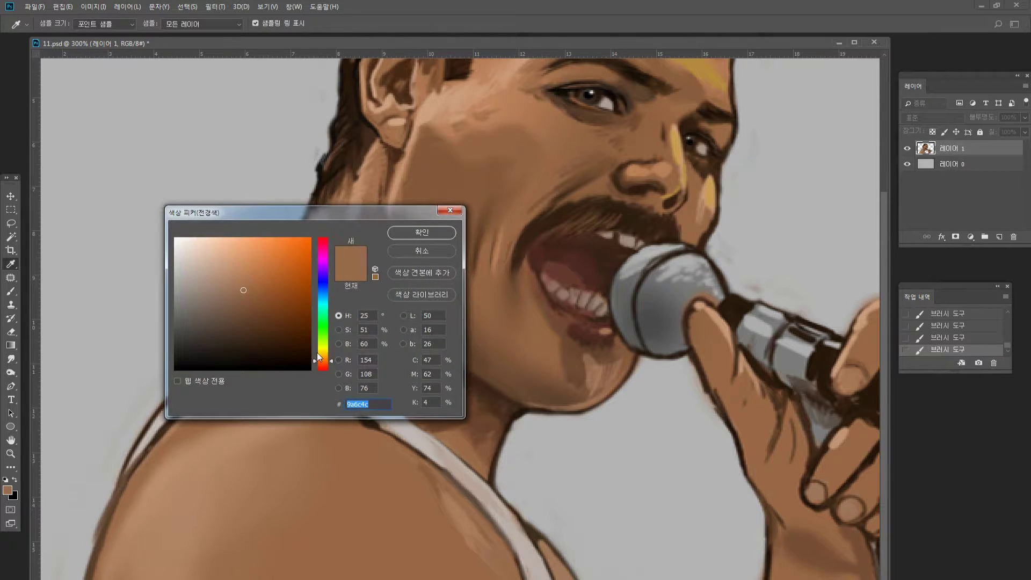
left_click(322, 352)
left_click_drag(306, 253, 364, 215)
left_click(330, 257)
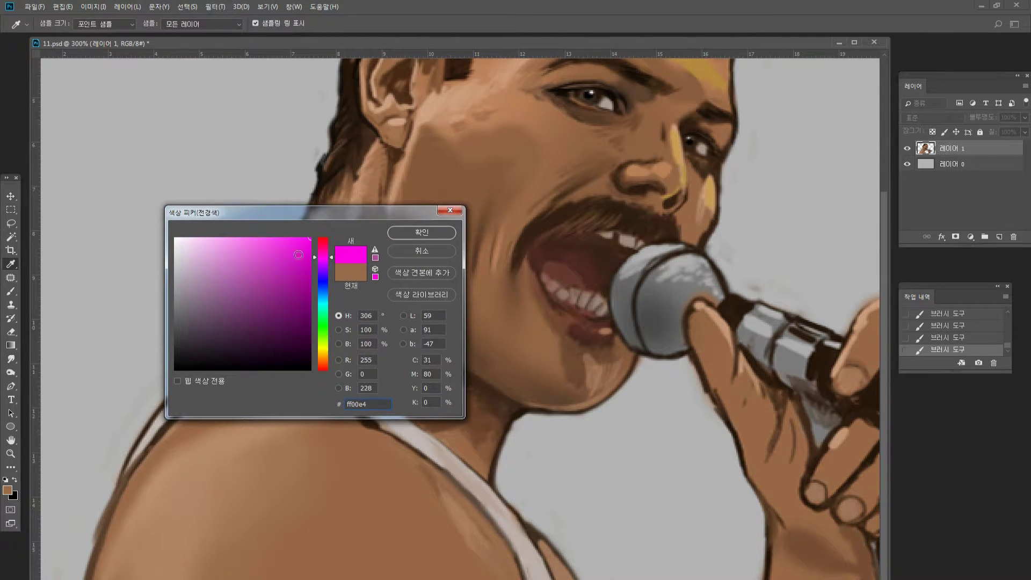
mouse_move(325, 369)
left_mouse_down()
mouse_move(325, 344)
mouse_move(325, 355)
left_mouse_up()
left_click(408, 232)
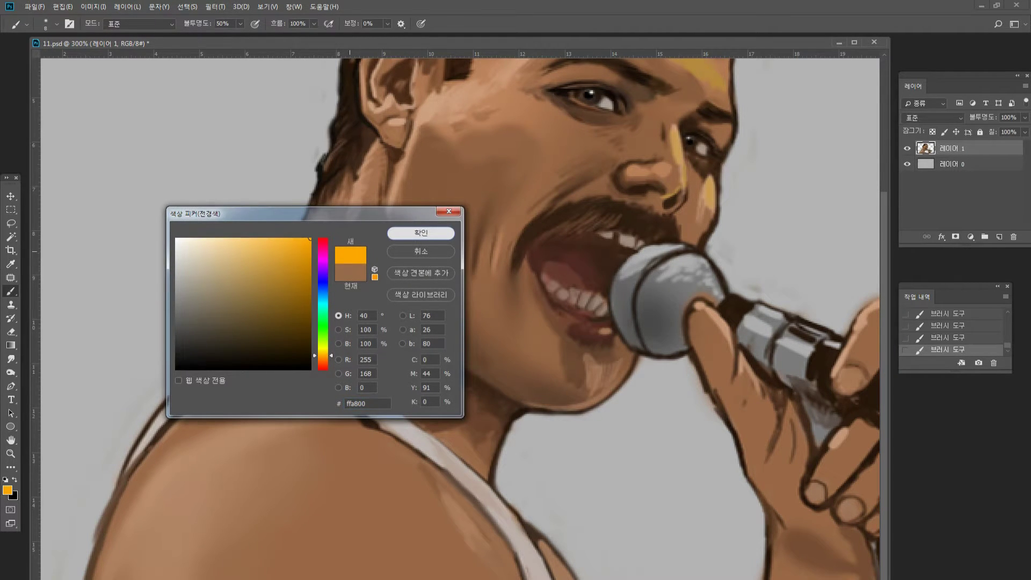
Paint golden chain strokes down the front of the neck and along the strap's outer edge, switching to a lighter orange-yellow.
left_click(11, 291)
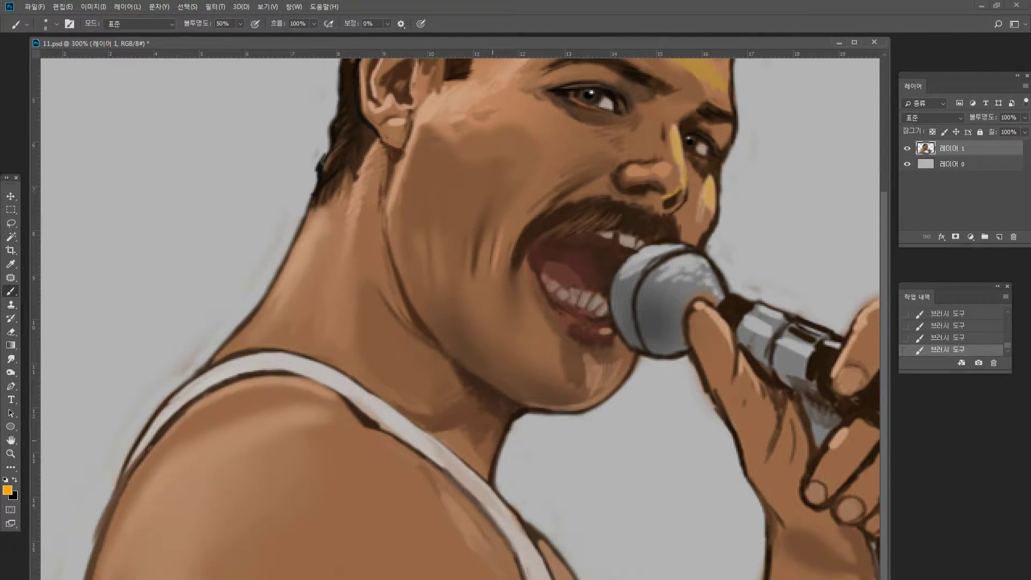
left_click_drag(492, 446, 499, 451)
left_click(7, 489)
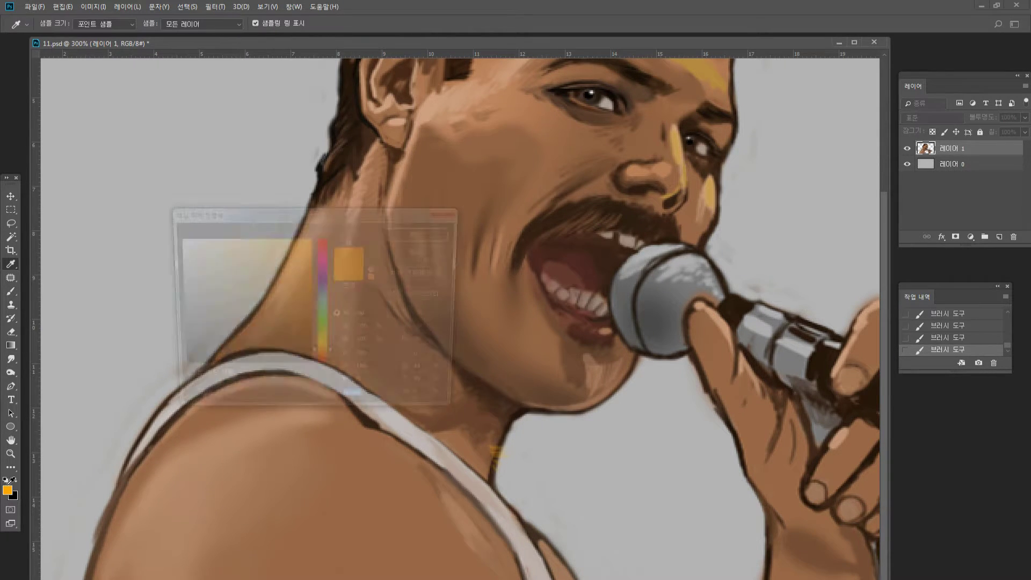
left_click(280, 238)
left_click(409, 231)
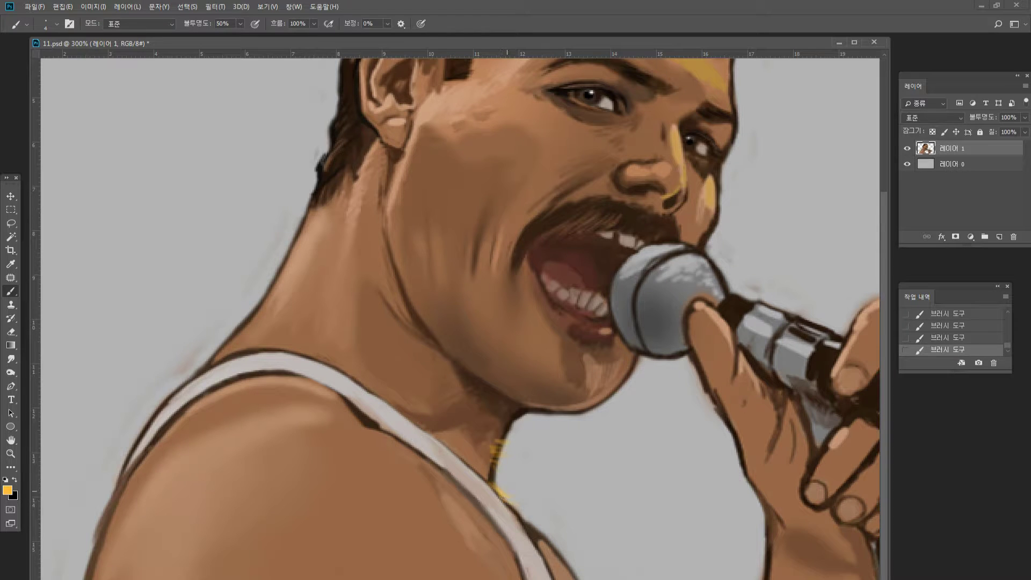
mouse_move(489, 480)
left_mouse_down()
mouse_move(549, 535)
mouse_move(565, 556)
mouse_move(565, 568)
mouse_move(553, 564)
mouse_move(562, 559)
mouse_move(574, 578)
left_mouse_up()
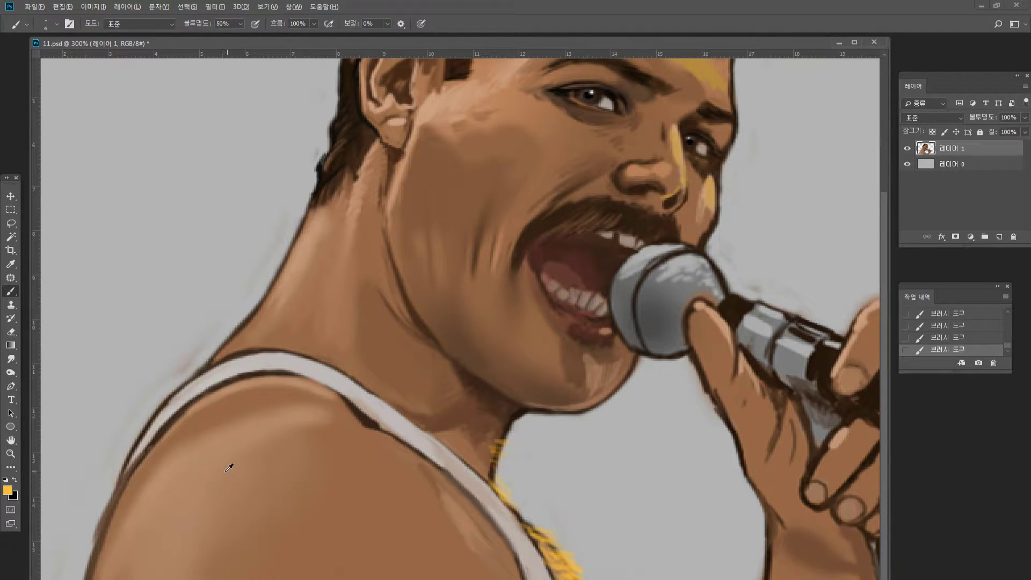
Blend the broad shoulder highlight into the surrounding skin with fine strokes of sampled browns.
left_click(231, 457, "alt")
left_click(228, 475, "alt")
left_click(138, 489, "alt")
left_click(164, 475, "alt")
left_click(115, 495, "alt")
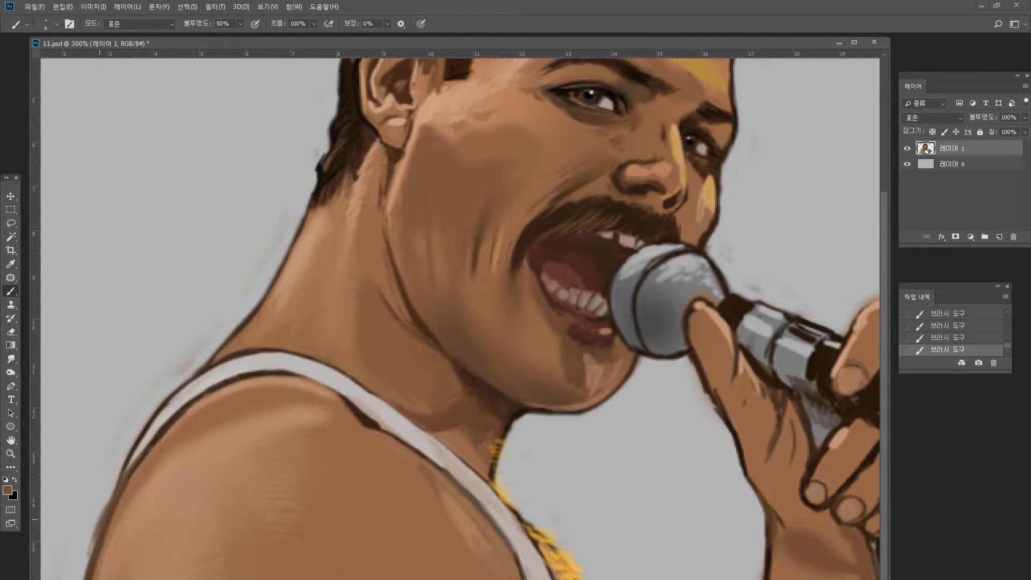
Repaint the shoulder's outer contour in sampled brown and erase the rough outer edge to a clean line.
left_click_drag(108, 517, 87, 569)
key("e")
left_click_drag(94, 530, 90, 540)
left_click_drag(108, 497, 89, 542)
left_click_drag(99, 510, 86, 569)
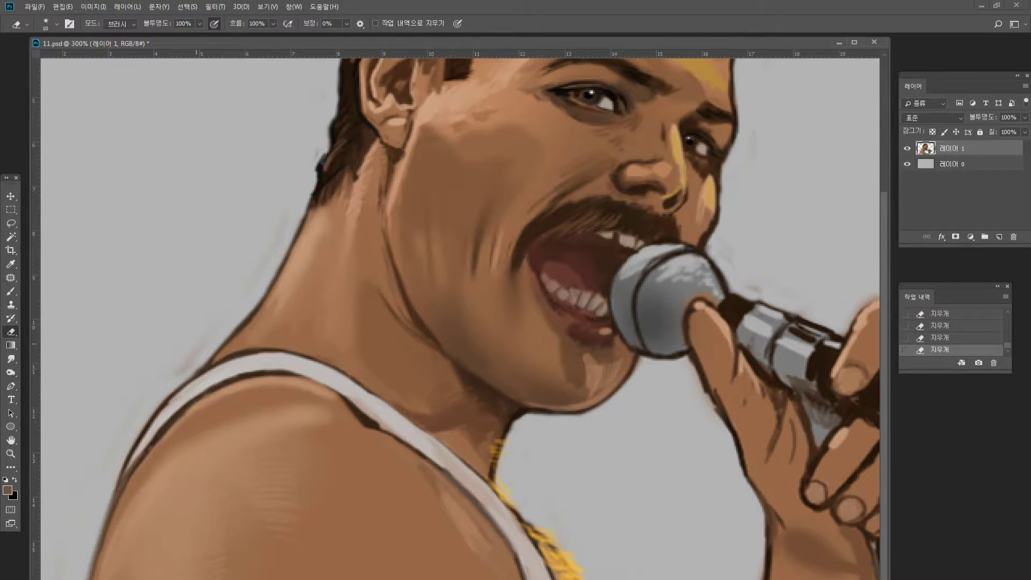
Erase stray marks outside the strap on the far shoulder and extend the strap's lower end in its sampled light grey.
left_click_drag(177, 366, 171, 377)
key("b")
left_click(161, 415, "alt")
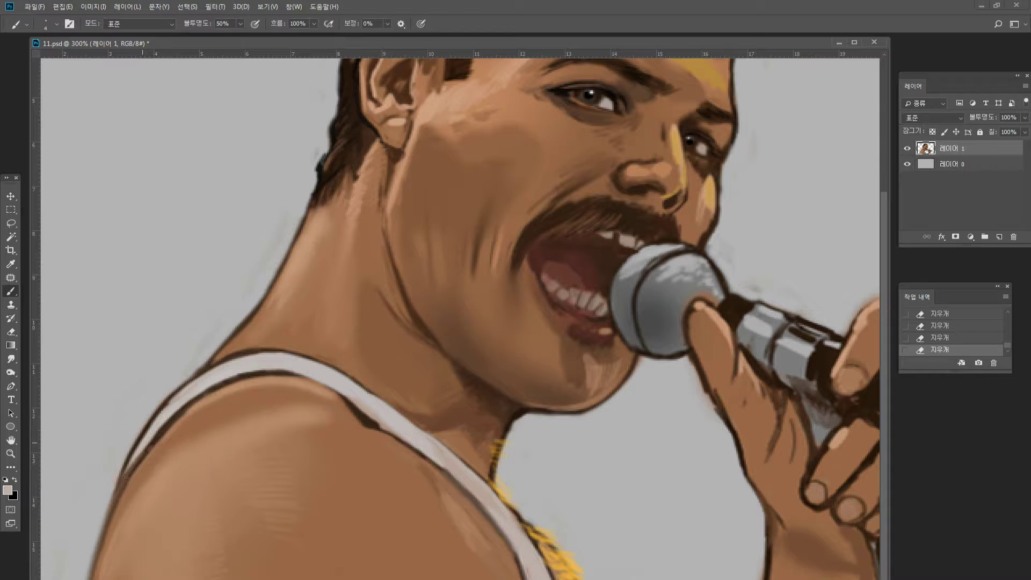
left_click_drag(153, 427, 132, 457)
left_click_drag(142, 438, 113, 506)
left_click_drag(128, 467, 108, 518)
Redraw the dark outlines along both edges of the strap over the outer shoulder with a sampled dark brown.
left_click(157, 441, "alt")
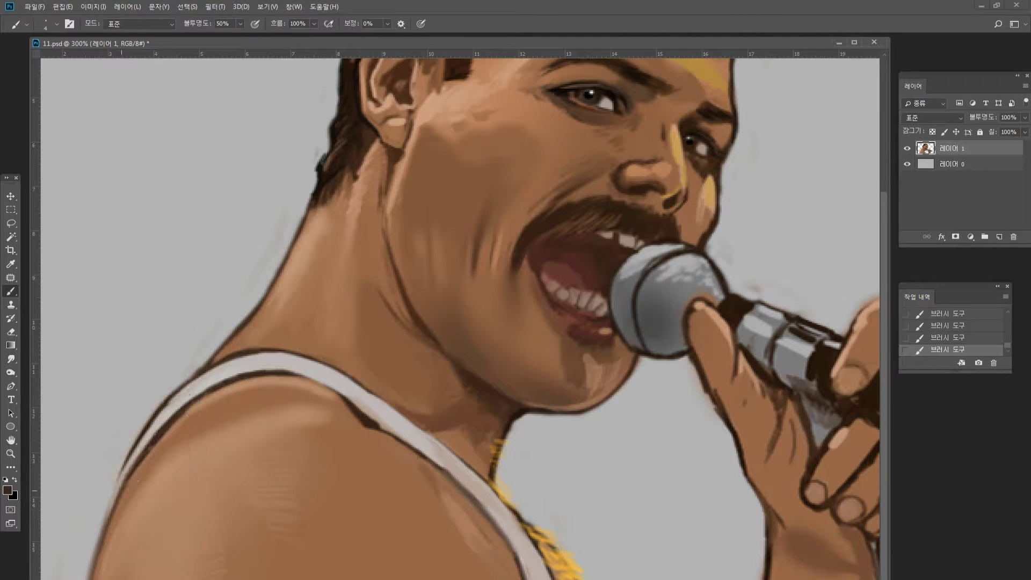
left_click_drag(146, 444, 118, 495)
left_click_drag(132, 446, 100, 531)
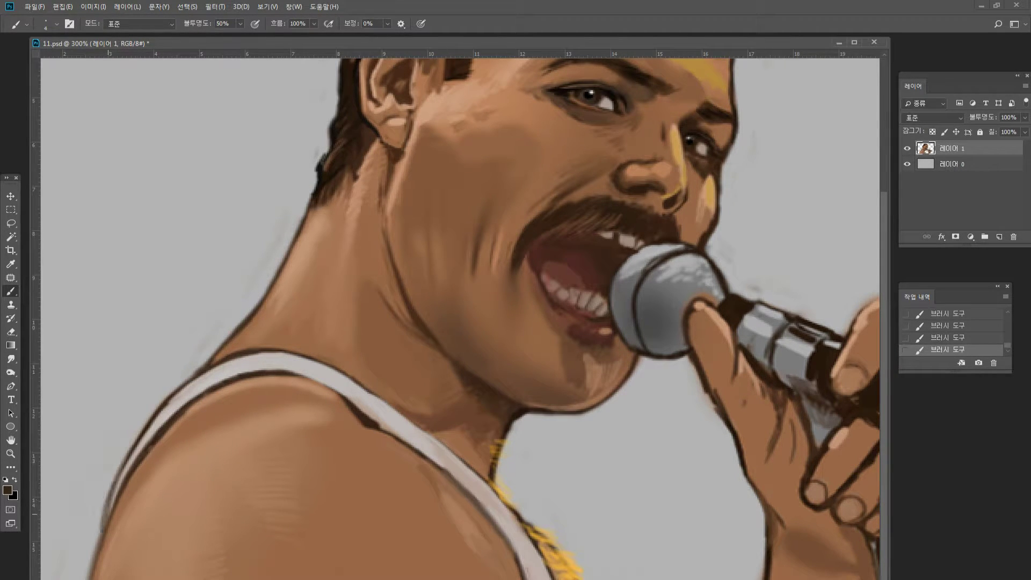
left_click_drag(135, 465, 176, 411)
mouse_move(145, 441)
left_mouse_down()
mouse_move(229, 378)
mouse_move(268, 370)
left_mouse_up()
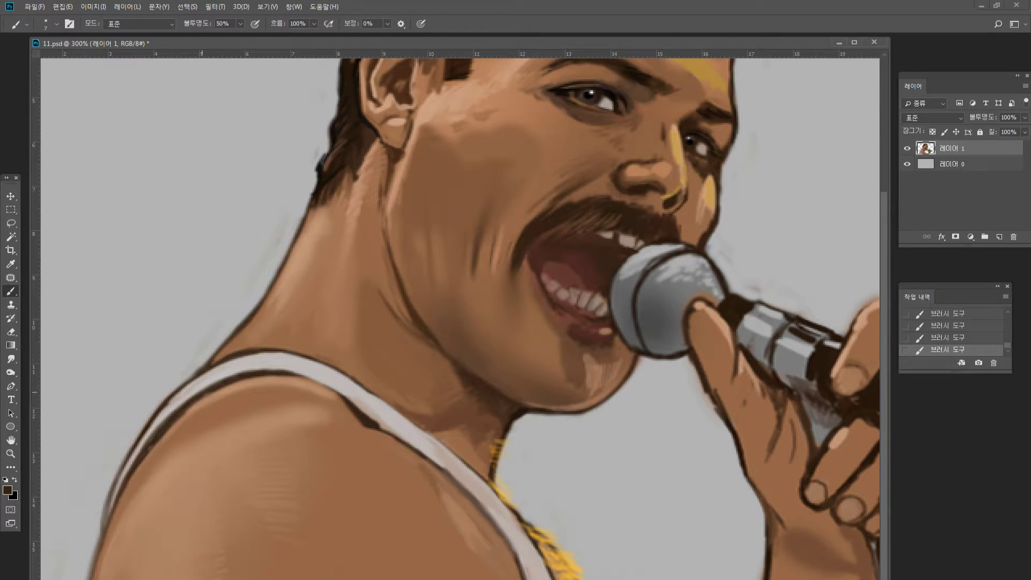
Thin the strap's inner outline over the shoulder by painting along it with sampled skin tone.
left_click(205, 400, "alt")
mouse_move(183, 417)
left_mouse_down()
mouse_move(137, 477)
mouse_move(143, 458)
left_mouse_up()
mouse_move(155, 451)
left_mouse_down()
mouse_move(181, 419)
mouse_move(164, 430)
left_mouse_up()
mouse_move(124, 487)
left_mouse_down()
mouse_move(148, 447)
mouse_move(141, 454)
mouse_move(236, 382)
left_mouse_up()
mouse_move(182, 414)
left_mouse_down()
mouse_move(259, 374)
mouse_move(301, 369)
left_mouse_up()
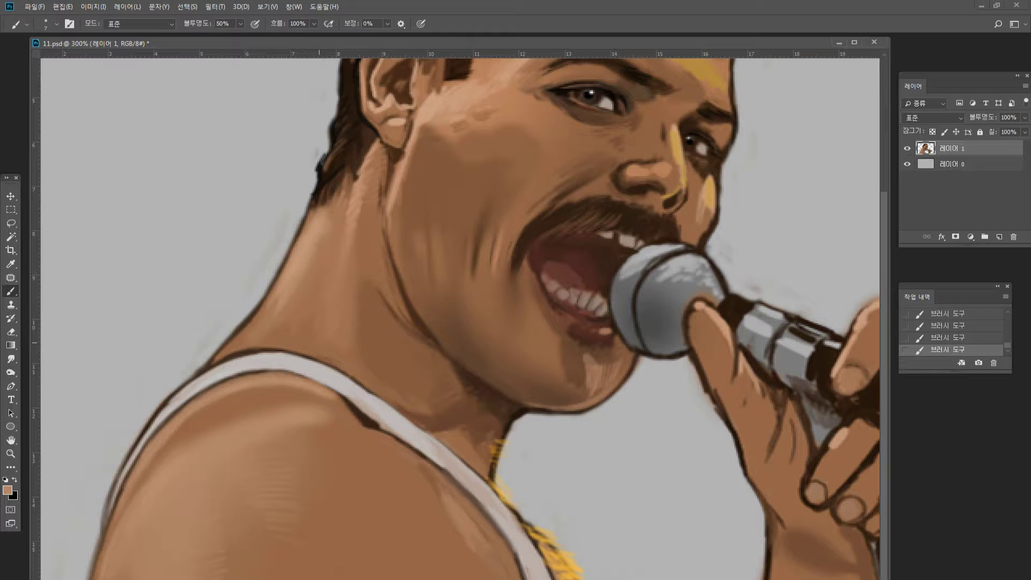
Smooth the skin at the back of the neck and add light strokes along the neck muscle below the ear.
left_click(290, 282, "alt")
mouse_move(266, 312)
left_mouse_down()
mouse_move(221, 354)
mouse_move(270, 344)
mouse_move(258, 339)
left_mouse_up()
left_click(258, 331, "alt")
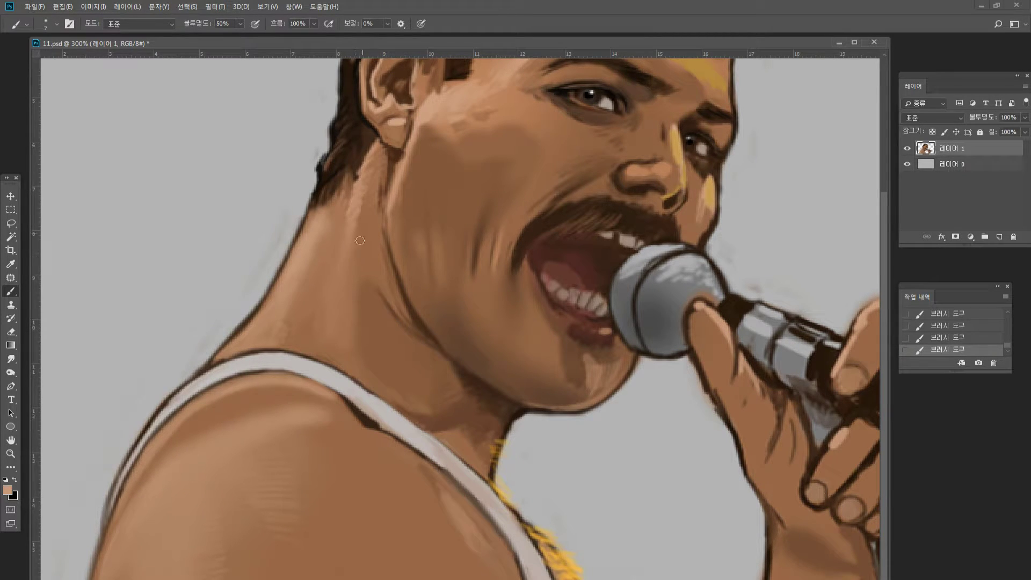
left_click_drag(374, 223, 348, 274)
left_click_drag(364, 203, 331, 283)
left_click(351, 224, "alt")
left_click_drag(361, 220, 351, 249)
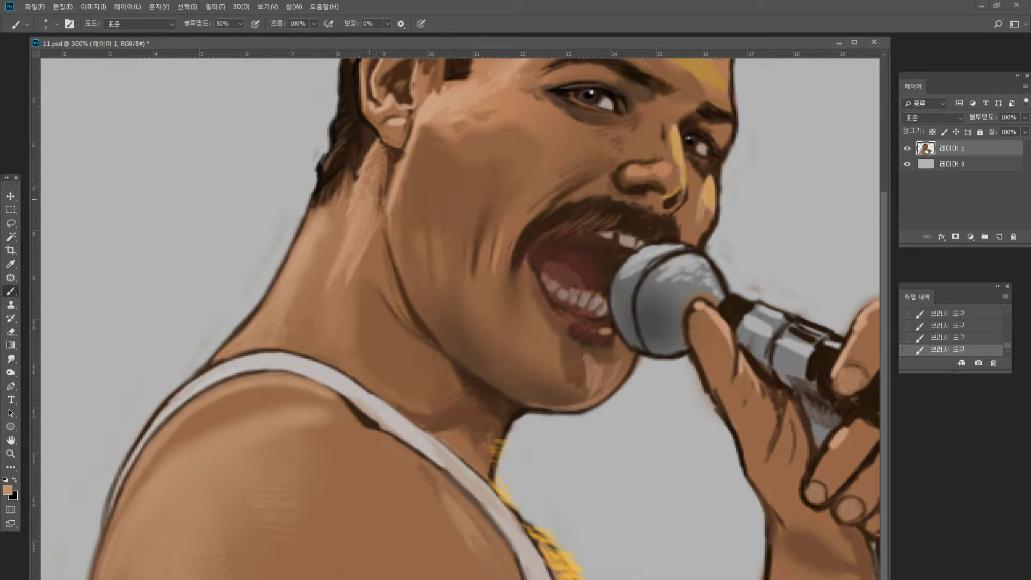
Extend the neck muscle highlight from below the ear to the strap and blend its edges with sampled skin tones.
left_click_drag(380, 164, 372, 192)
left_click(364, 234, "alt")
mouse_move(349, 277)
left_mouse_down()
mouse_move(323, 295)
mouse_move(337, 299)
mouse_move(318, 316)
mouse_move(333, 315)
mouse_move(311, 347)
mouse_move(333, 313)
left_mouse_up()
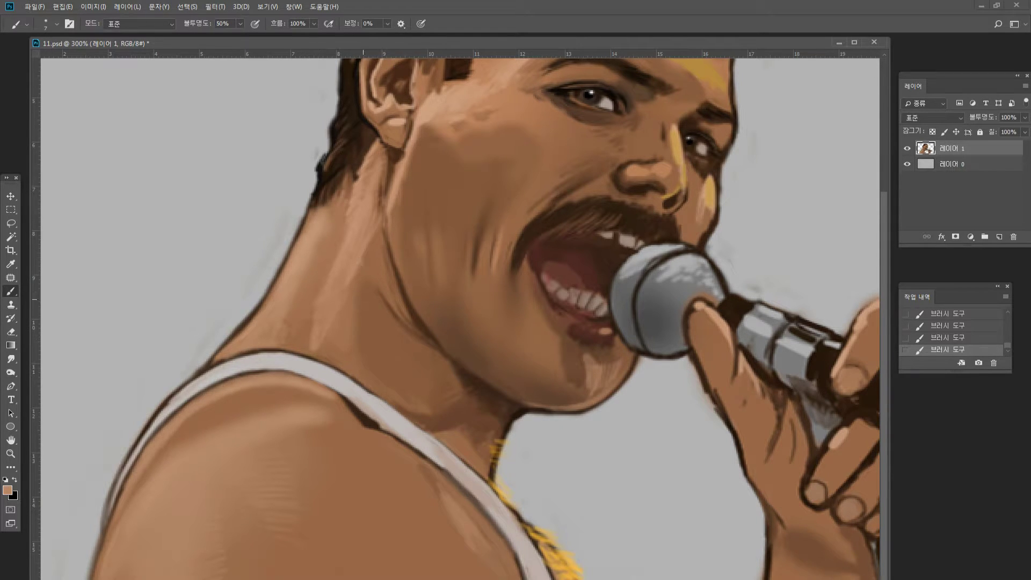
left_click_drag(321, 327, 325, 270)
left_click(350, 263, "alt")
left_click(352, 304, "alt")
mouse_move(340, 337)
left_mouse_down()
mouse_move(363, 282)
mouse_move(355, 374)
left_mouse_up()
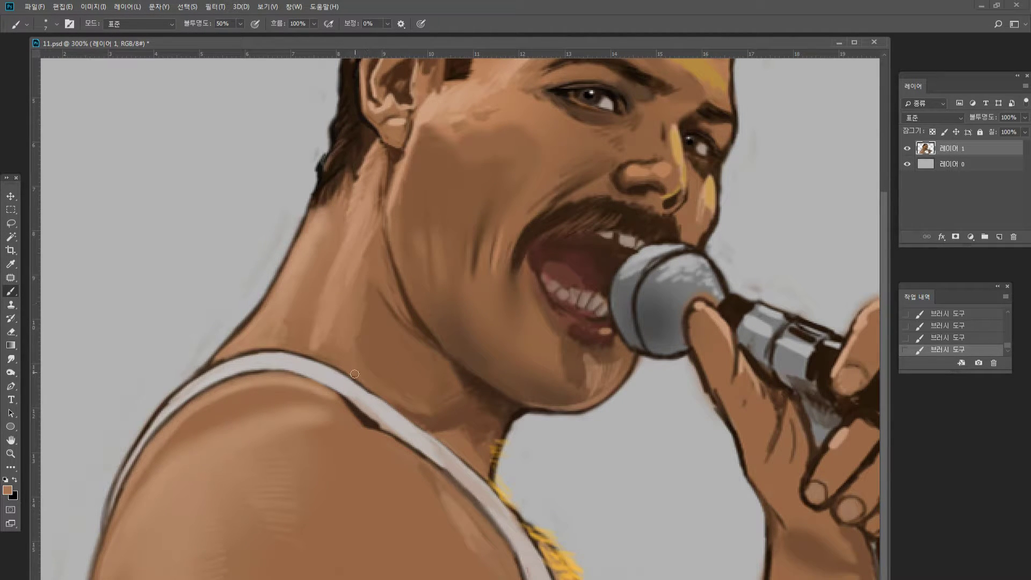
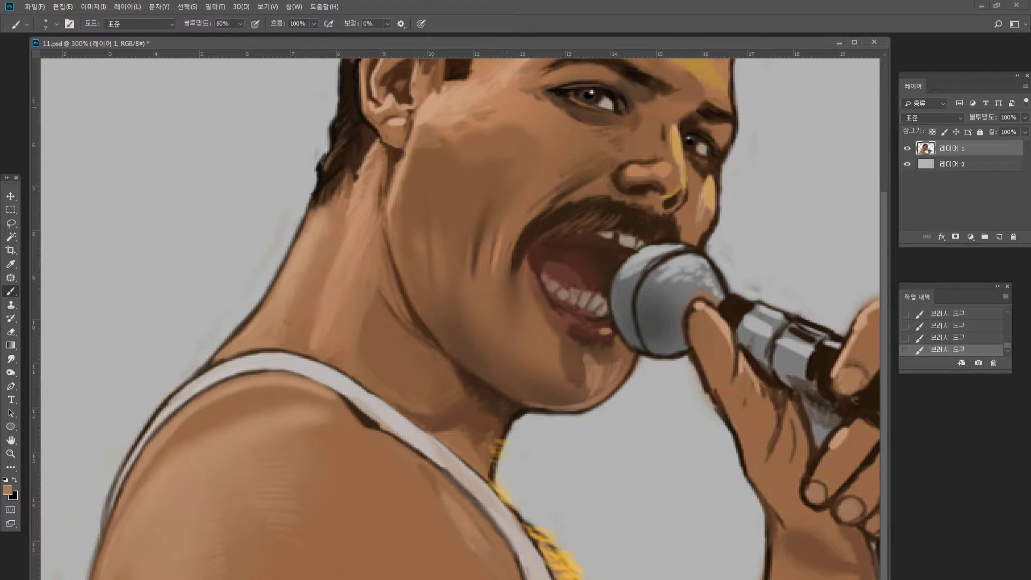
Soften the shadow edge on the upper cheek with a much larger brush and sampled skin tones.
key("bracketright")
key("bracketright")
key("bracketright")
key("bracketright")
key("bracketright")
key("bracketright")
mouse_move(452, 146)
left_mouse_down()
mouse_move(446, 161)
mouse_move(482, 165)
mouse_move(472, 131)
left_mouse_up()
left_click(455, 176, "alt")
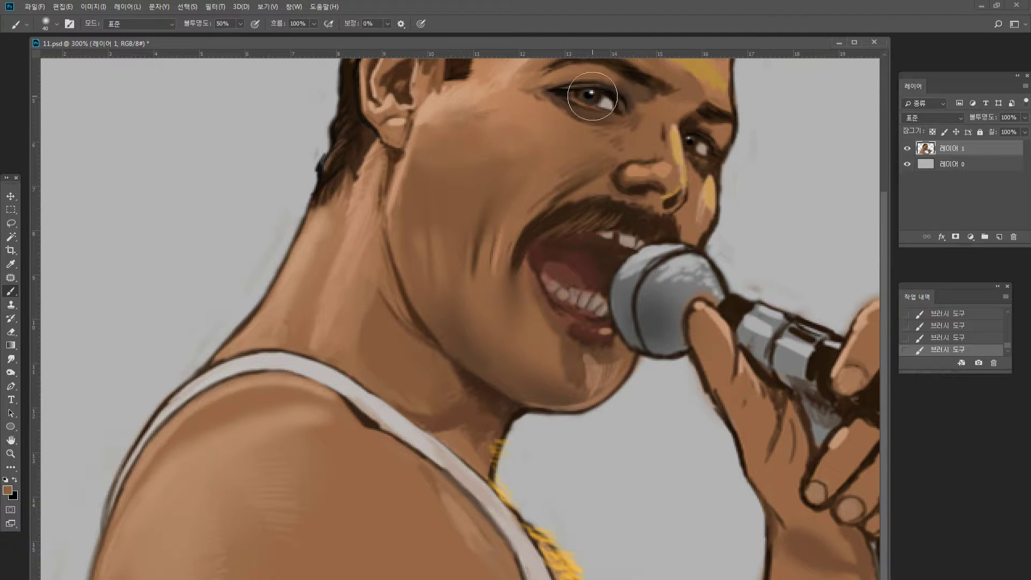
left_click(439, 163, "alt")
left_click(456, 90, "alt")
Blend the lower cheek and jaw shading beside the mouth using broad strokes of sampled skin tones.
mouse_move(432, 272)
left_mouse_down()
mouse_move(424, 301)
mouse_move(486, 285)
mouse_move(522, 309)
left_mouse_up()
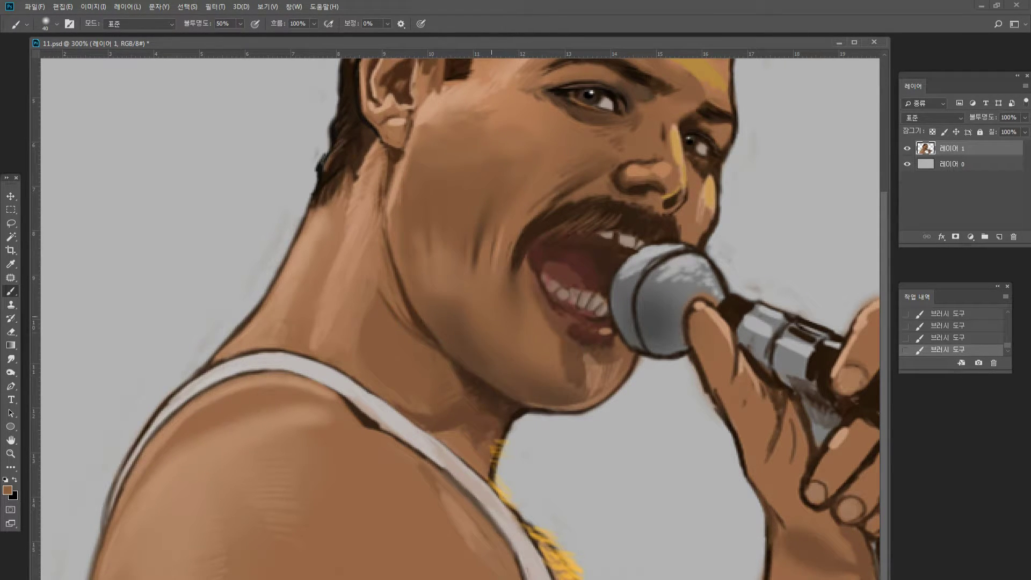
left_click(478, 310, "alt")
left_click(304, 321, "alt")
Darken the inside of the open mouth above the tongue with near-black sampled from the eye.
double_click(10, 453)
left_click(274, 252)
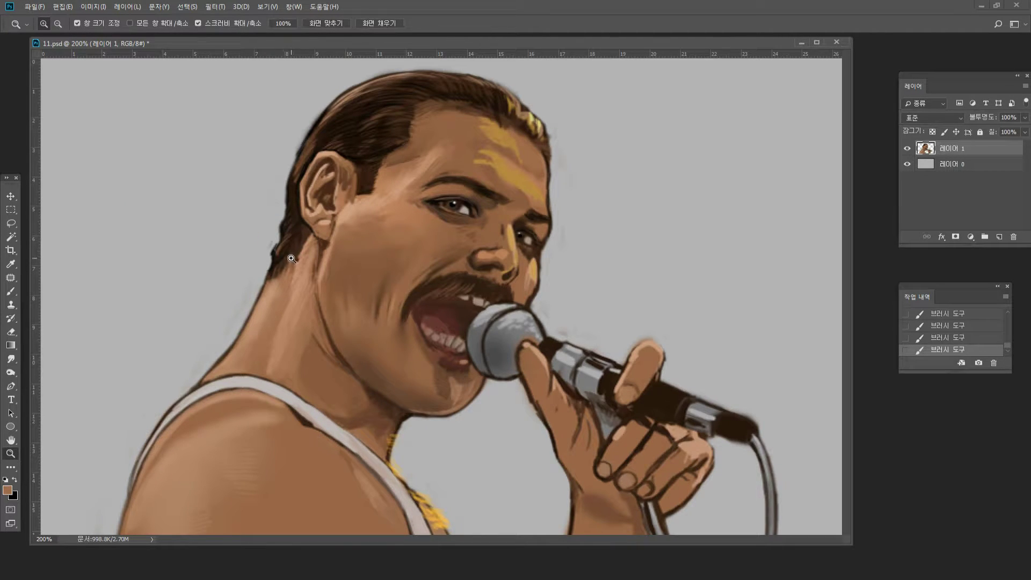
left_click(382, 272)
left_click(456, 277)
left_click(539, 340)
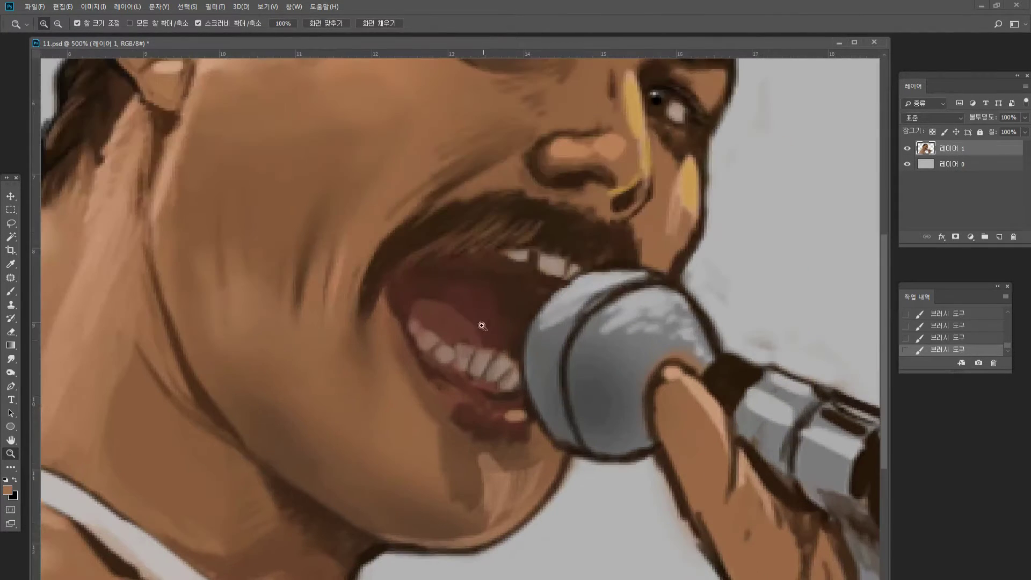
left_click(11, 291)
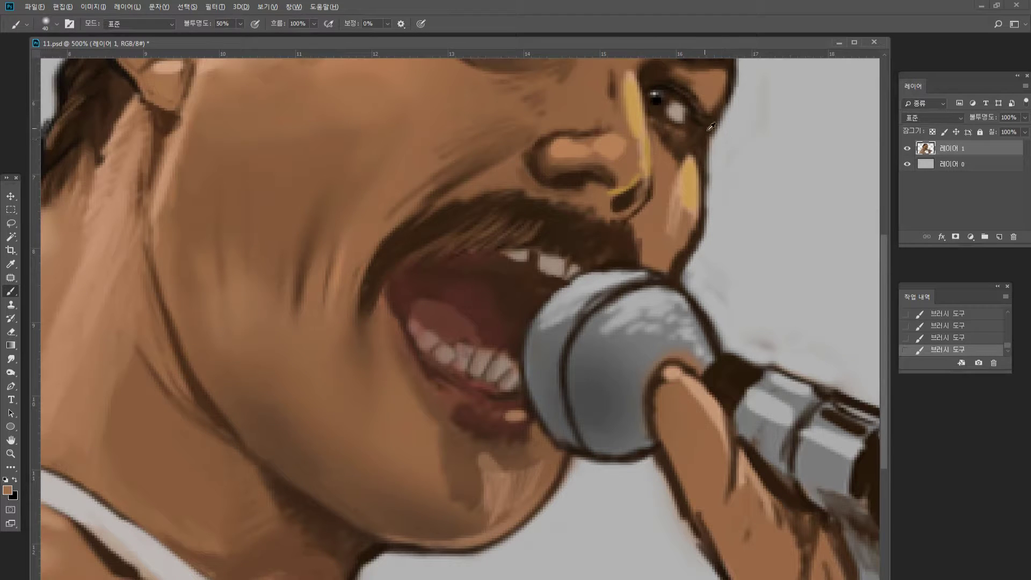
left_click(661, 111, "alt")
mouse_move(418, 280)
left_mouse_down()
mouse_move(449, 281)
mouse_move(413, 286)
mouse_move(464, 282)
mouse_move(450, 280)
mouse_move(464, 267)
mouse_move(495, 271)
mouse_move(469, 269)
mouse_move(479, 264)
mouse_move(512, 271)
mouse_move(484, 267)
mouse_move(487, 278)
mouse_move(471, 282)
mouse_move(493, 286)
mouse_move(475, 297)
mouse_move(472, 284)
mouse_move(497, 278)
mouse_move(461, 278)
mouse_move(510, 290)
mouse_move(440, 279)
mouse_move(506, 272)
mouse_move(523, 287)
mouse_move(476, 298)
mouse_move(533, 278)
mouse_move(541, 291)
mouse_move(509, 299)
mouse_move(534, 286)
mouse_move(492, 272)
mouse_move(540, 282)
mouse_move(501, 308)
mouse_move(512, 317)
mouse_move(473, 304)
mouse_move(531, 308)
left_mouse_up()
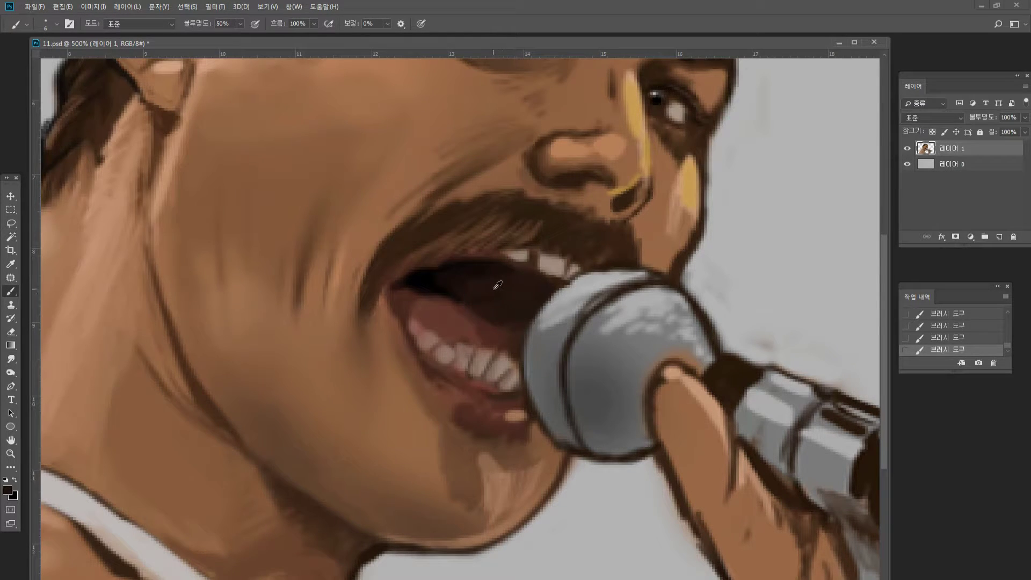
Set the foreground colour to black, 000000, and dot mesh holes across the microphone grille's front section.
key("i")
type("000000")
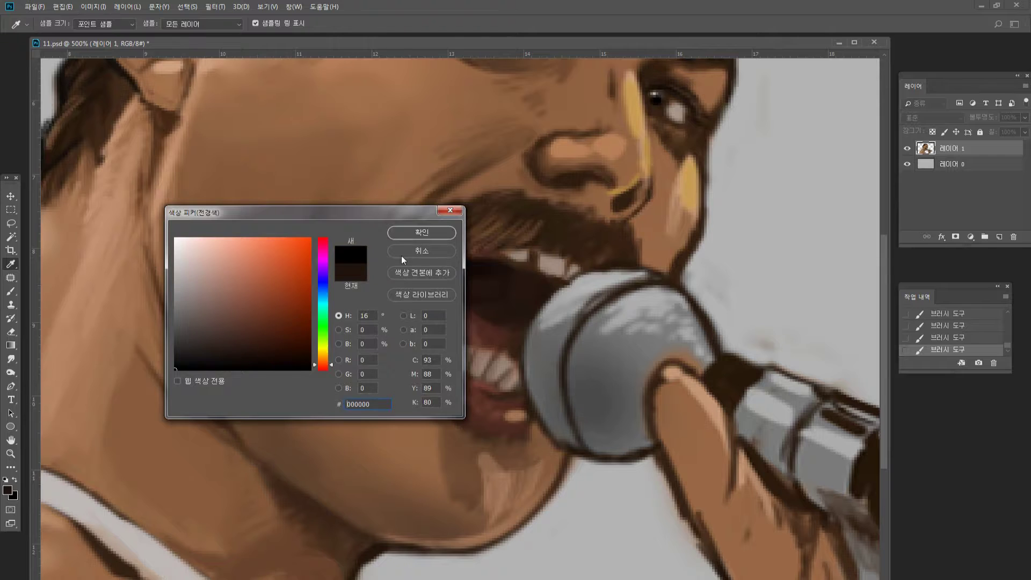
left_click(421, 231)
key("b")
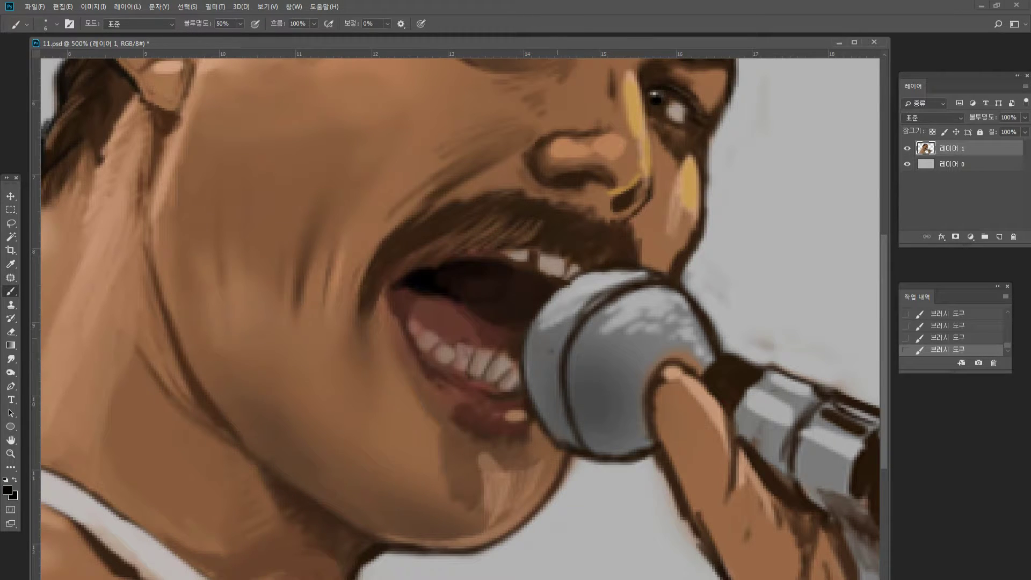
left_click(549, 363)
left_click(545, 335)
left_click(538, 360)
left_click(549, 397)
left_click(554, 409)
left_click(556, 419)
left_click(541, 399)
left_click(583, 345)
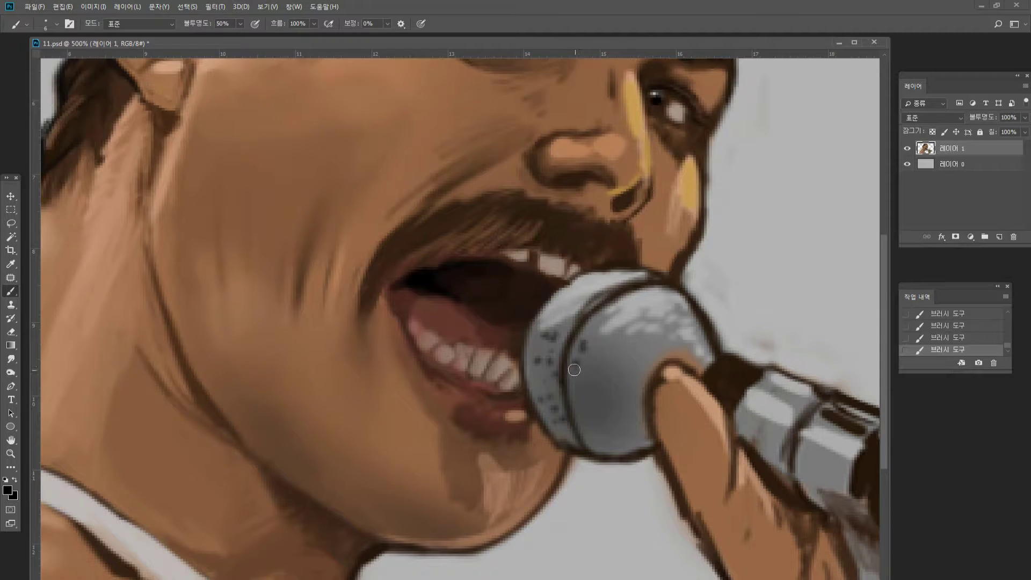
Add black mesh dots to the grille's rear section behind the seam and fill in more along its lower front.
left_click(578, 364)
left_click(614, 408)
left_click(623, 405)
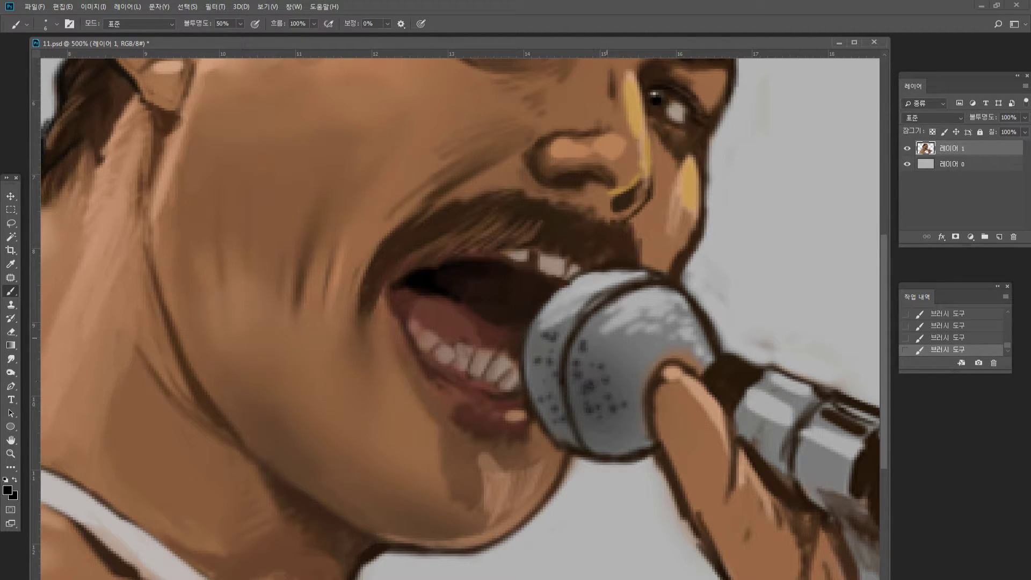
left_click(603, 432)
left_click(618, 435)
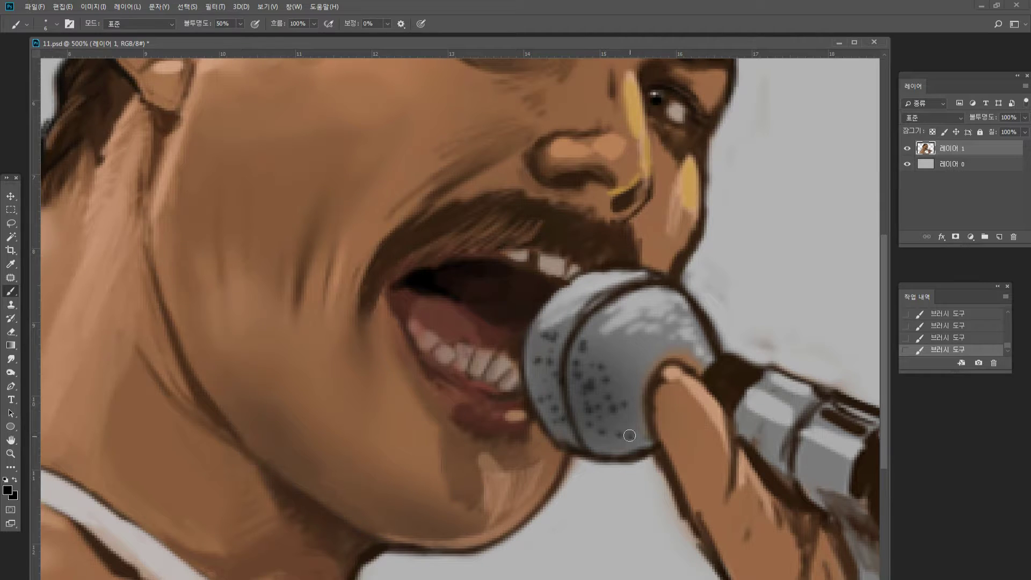
left_click(598, 441)
left_click(556, 423)
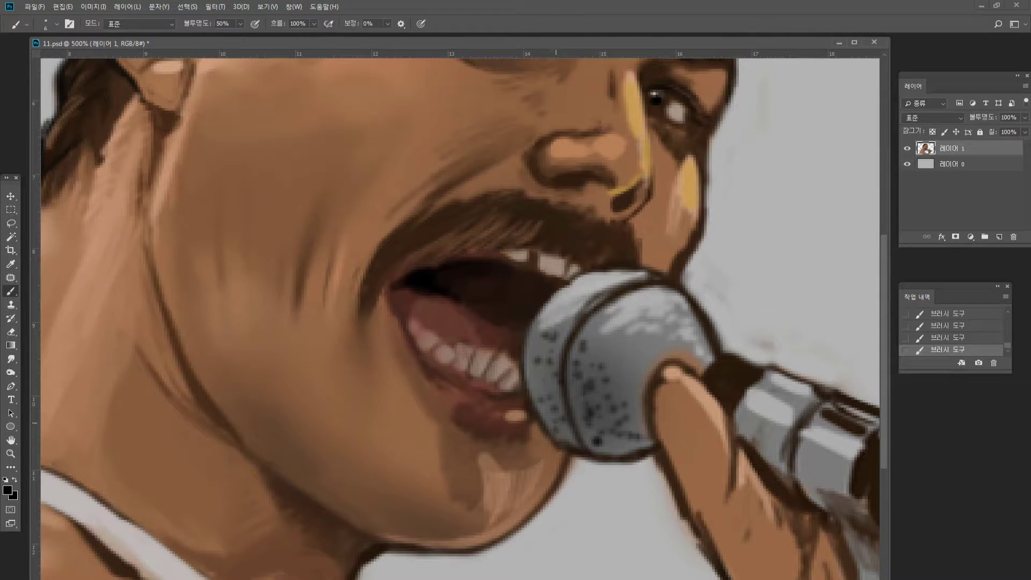
left_click(536, 386)
left_click(543, 409)
left_click(540, 373)
Dab sampled light grey between the front mesh dots and along the upper rim of the grille's seam.
left_click(553, 322, "alt")
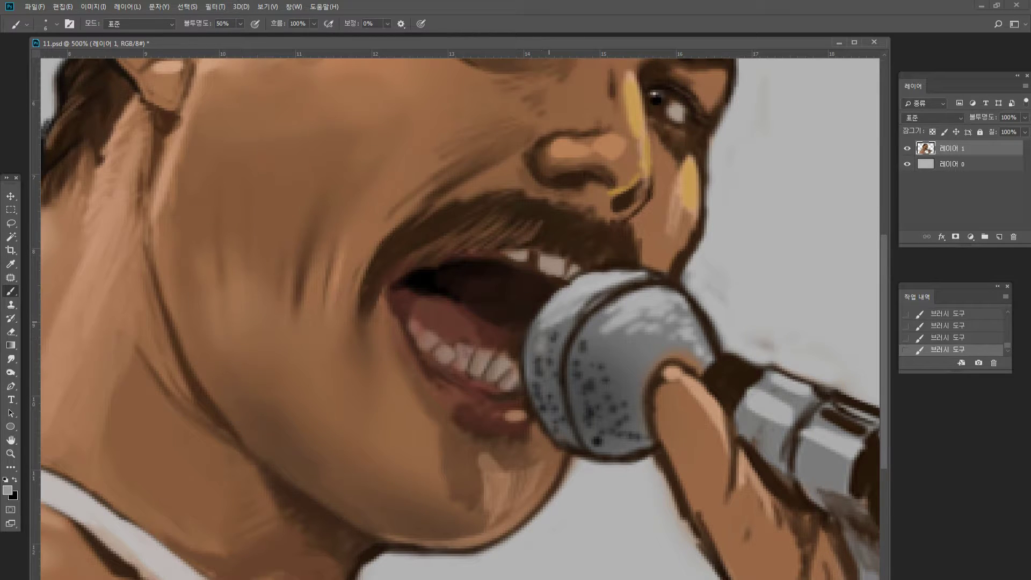
left_click(551, 318, "alt")
left_click(539, 346)
left_click(544, 371)
left_click(553, 397)
left_click(553, 340)
left_click(593, 297)
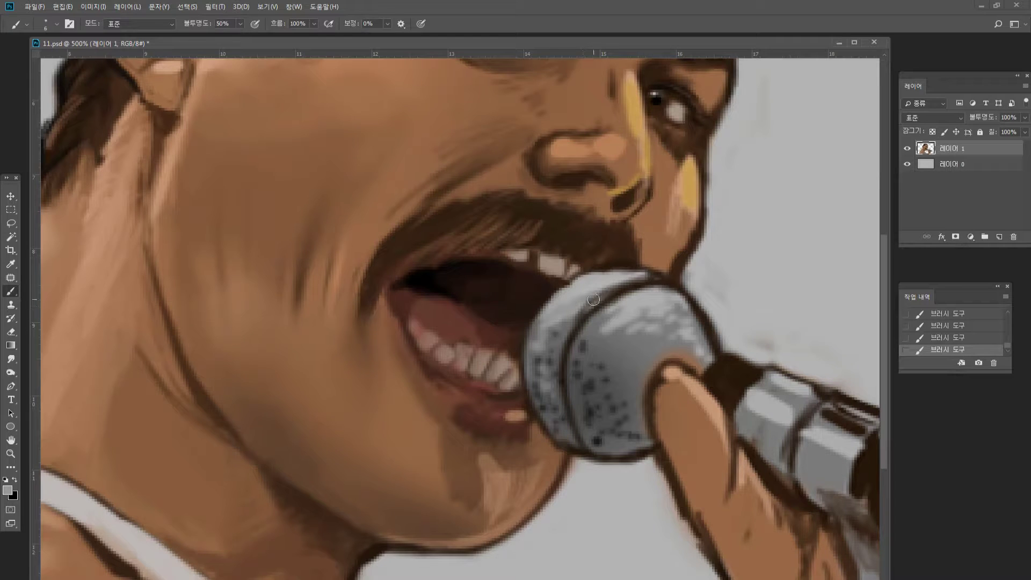
left_click_drag(596, 300, 644, 276)
Dot sampled dark grey mesh holes across the upper and middle part of the grille's rear section.
left_click(637, 314, "alt")
left_click(628, 363, "alt")
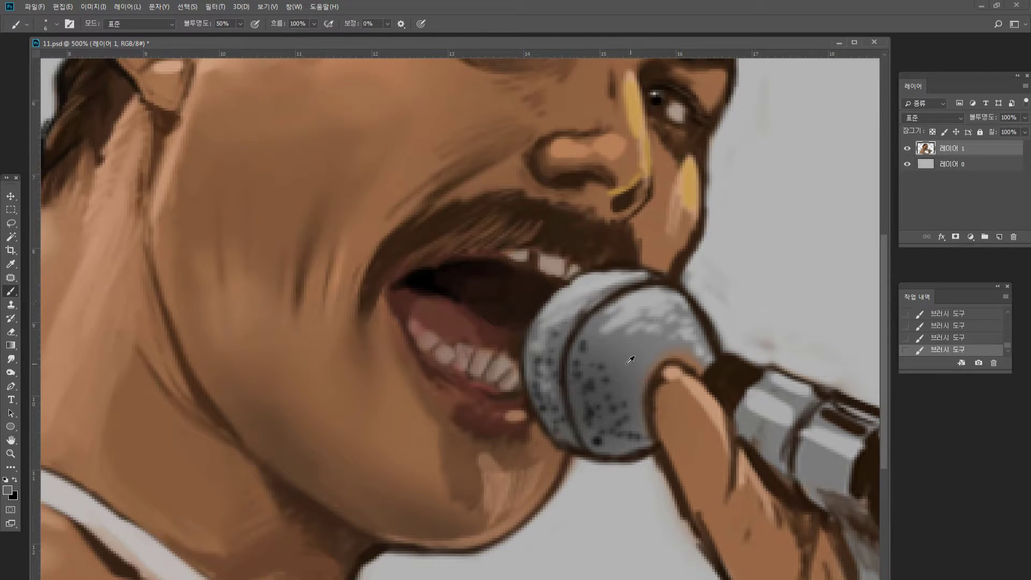
left_click(589, 385, "alt")
left_click(617, 342)
left_click(604, 337)
left_click(603, 328)
left_click(621, 322)
left_click(633, 319)
left_click(651, 320)
left_click(637, 354)
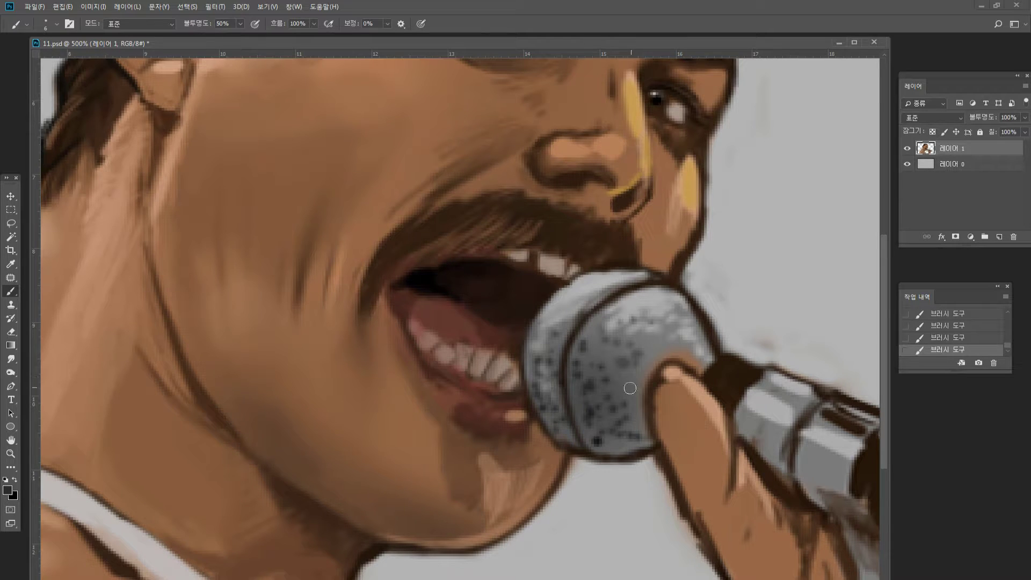
Refine the thumb's tip and upper edge against the microphone with a sampled light skin tone.
left_click(677, 375, "alt")
mouse_move(656, 366)
left_mouse_down()
mouse_move(649, 392)
mouse_move(678, 363)
mouse_move(701, 388)
mouse_move(726, 450)
left_mouse_up()
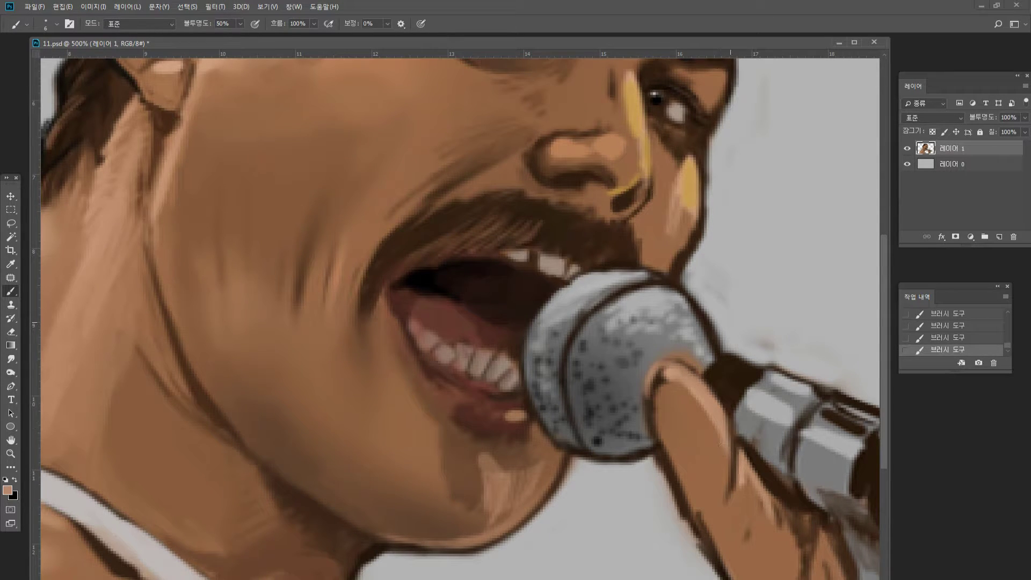
left_click(726, 372, "alt")
Soften the dark seam line across the upper part of the microphone grille using sampled grey tones.
left_click(668, 284, "alt")
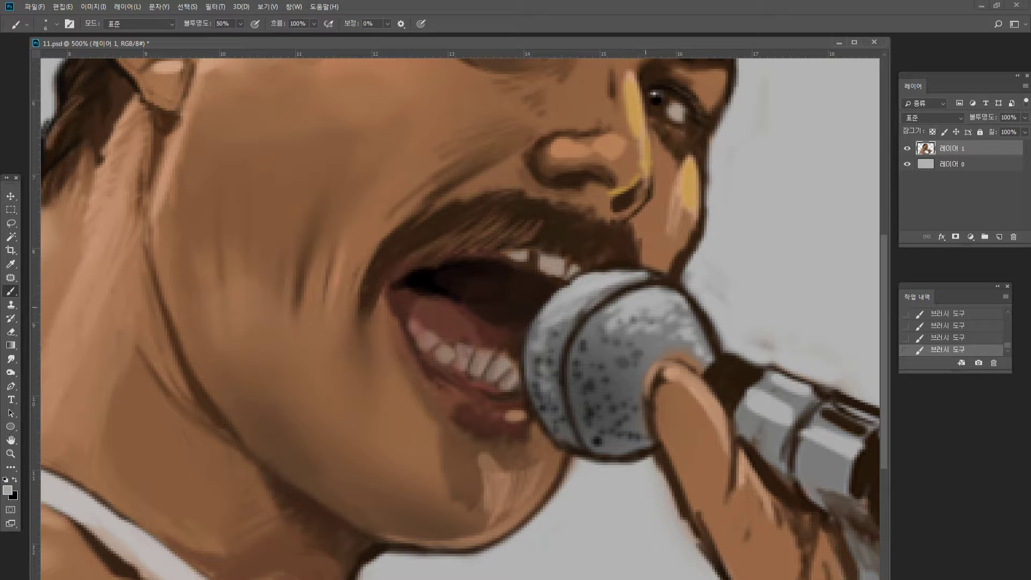
left_click(634, 318, "alt")
left_click(611, 305, "alt")
mouse_move(610, 305)
left_mouse_down()
mouse_move(633, 288)
mouse_move(590, 317)
mouse_move(561, 373)
left_mouse_up()
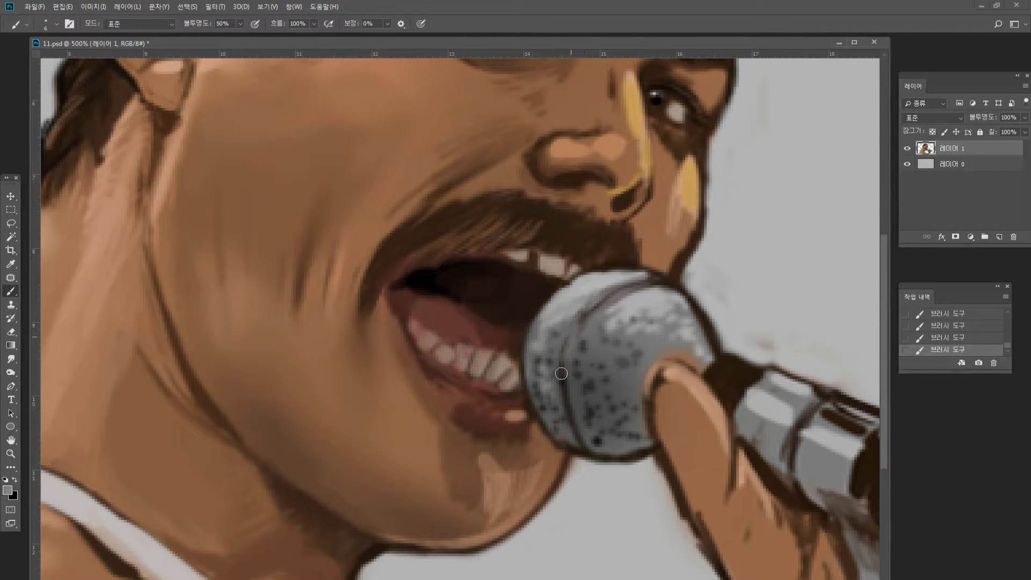
mouse_move(601, 296)
left_mouse_down()
mouse_move(564, 343)
mouse_move(561, 386)
left_mouse_up()
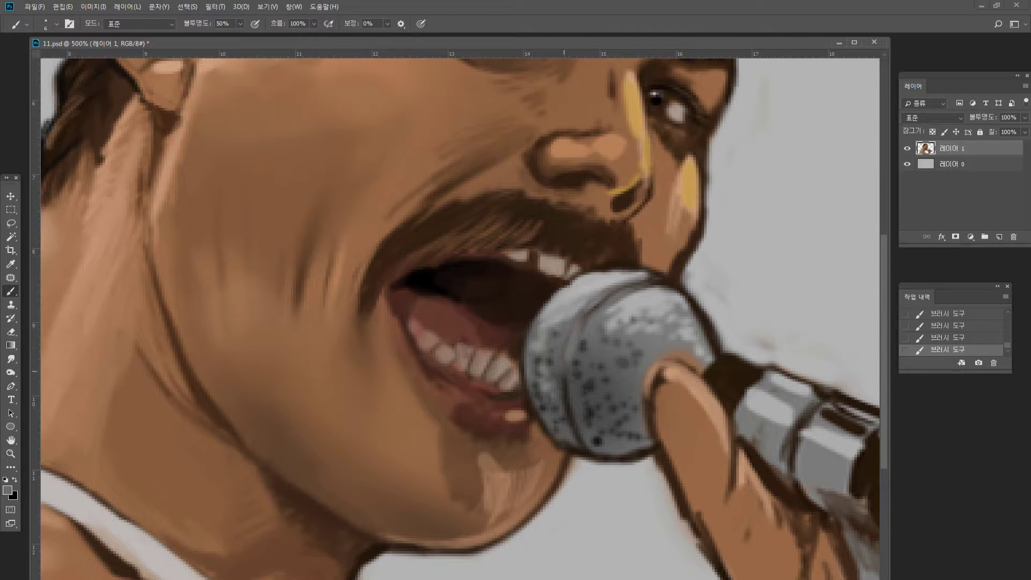
Blend the middle and lower grille seam and the grille's bottom edge with sampled darker greys.
left_click(583, 370, "alt")
left_click_drag(572, 332, 567, 362)
left_click(576, 368, "alt")
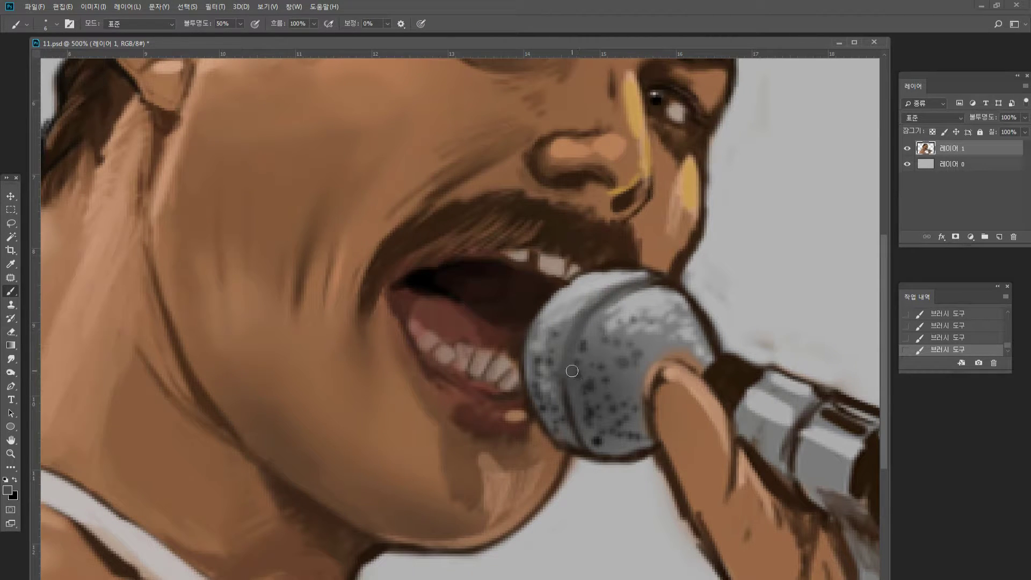
left_click(585, 382, "alt")
left_click_drag(582, 439, 611, 454)
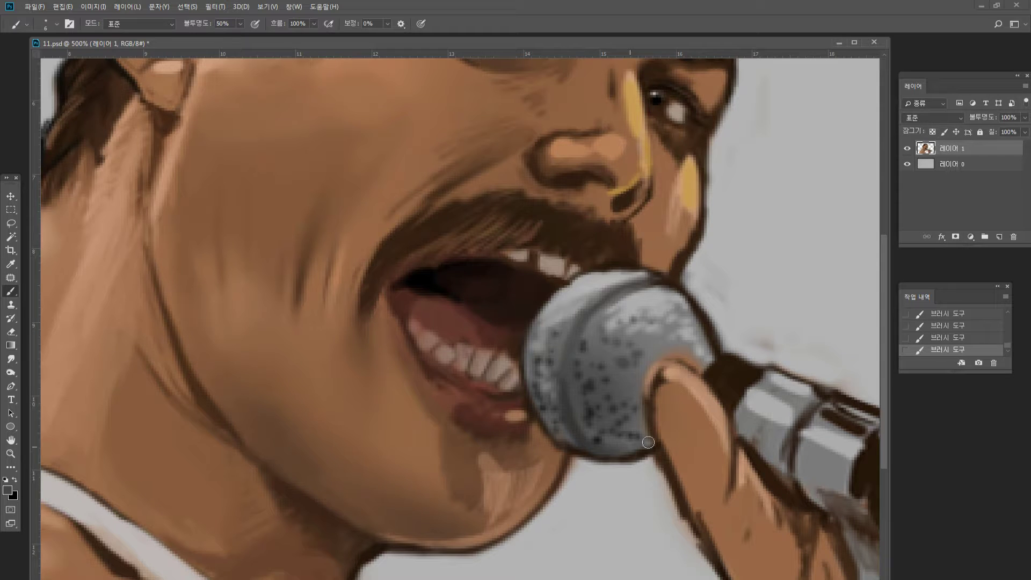
Brighten the grille's upper rim and rear shoulder with a much smaller Dodge tool brush.
right_click(11, 373)
left_click(48, 373)
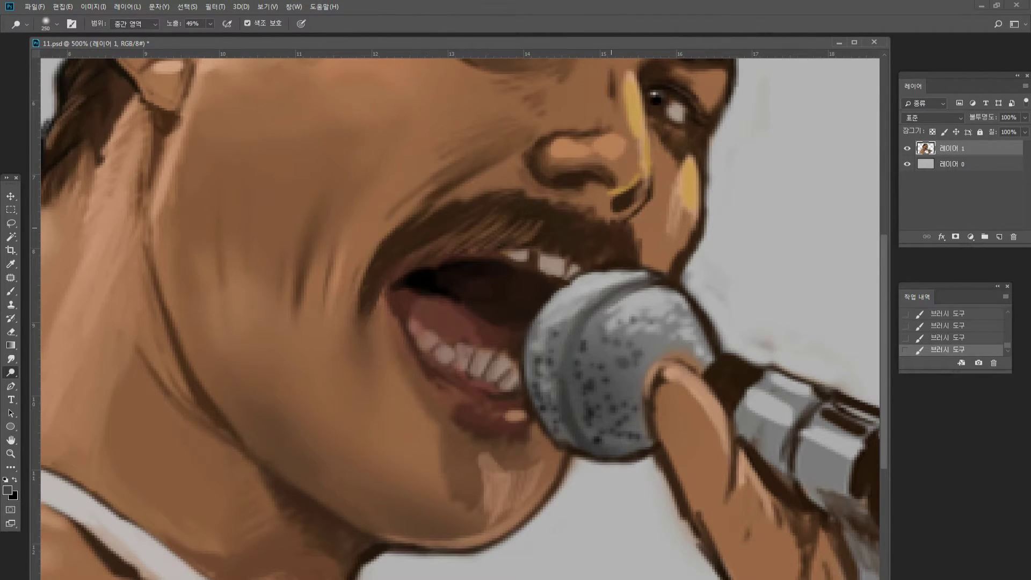
key("bracketleft")
key("bracketleft")
key("bracketleft")
key("bracketleft")
key("bracketleft")
key("bracketleft")
key("bracketleft")
key("bracketleft")
key("bracketleft")
key("bracketleft")
key("bracketleft")
key("bracketleft")
key("bracketleft")
key("bracketleft")
key("bracketleft")
key("bracketleft")
key("bracketleft")
key("bracketleft")
key("bracketleft")
key("bracketleft")
mouse_move(570, 288)
left_mouse_down()
mouse_move(610, 277)
mouse_move(660, 282)
left_mouse_up()
mouse_move(625, 279)
left_mouse_down()
mouse_move(689, 314)
mouse_move(674, 326)
mouse_move(705, 345)
mouse_move(700, 362)
left_mouse_up()
key("bracketright")
key("bracketright")
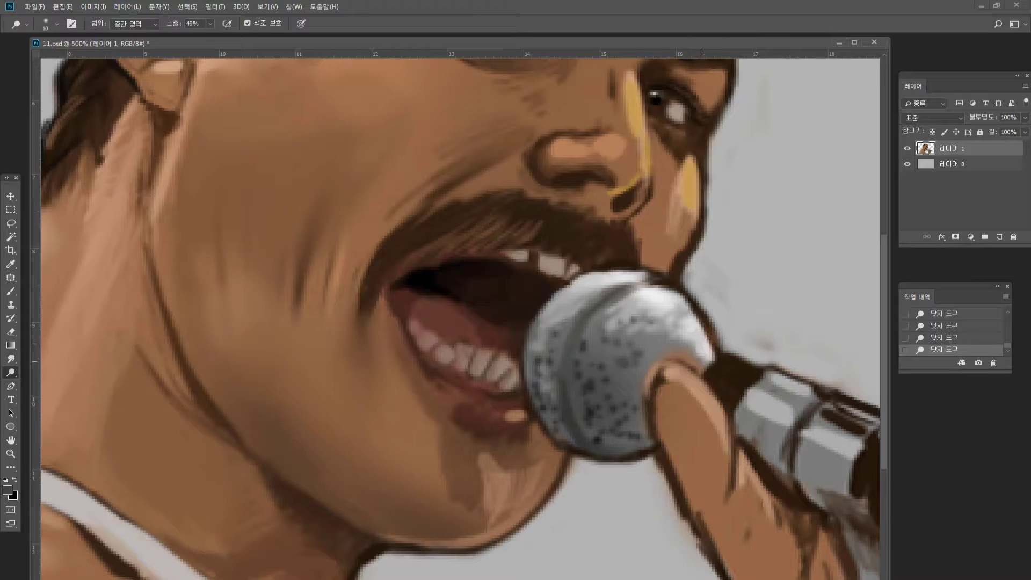
Paint a yellow highlight sampled from the face on the grille's upper rear section and the black neck behind it.
left_click(15, 294)
left_click(682, 201, "alt")
left_click_drag(618, 309, 624, 301)
mouse_move(619, 302)
left_mouse_down()
mouse_move(631, 299)
mouse_move(622, 318)
mouse_move(655, 304)
left_mouse_up()
left_click_drag(650, 304, 631, 308)
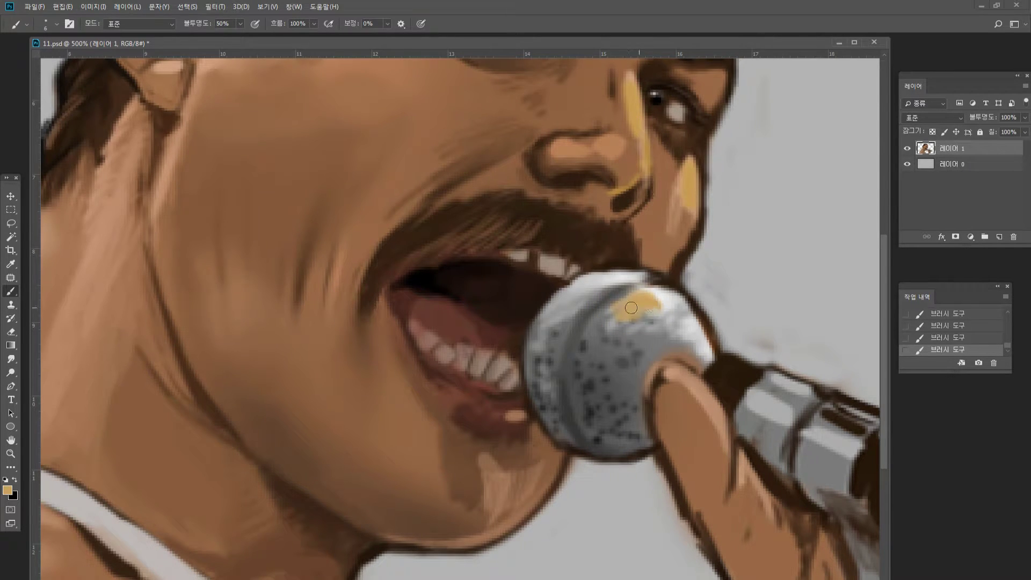
mouse_move(723, 370)
left_mouse_down()
mouse_move(741, 375)
mouse_move(729, 372)
left_mouse_up()
Shade the thumb's tip and inner pad with sampled browns and refine its lower outline in dark brown.
left_click(688, 355, "alt")
left_click(664, 348, "alt")
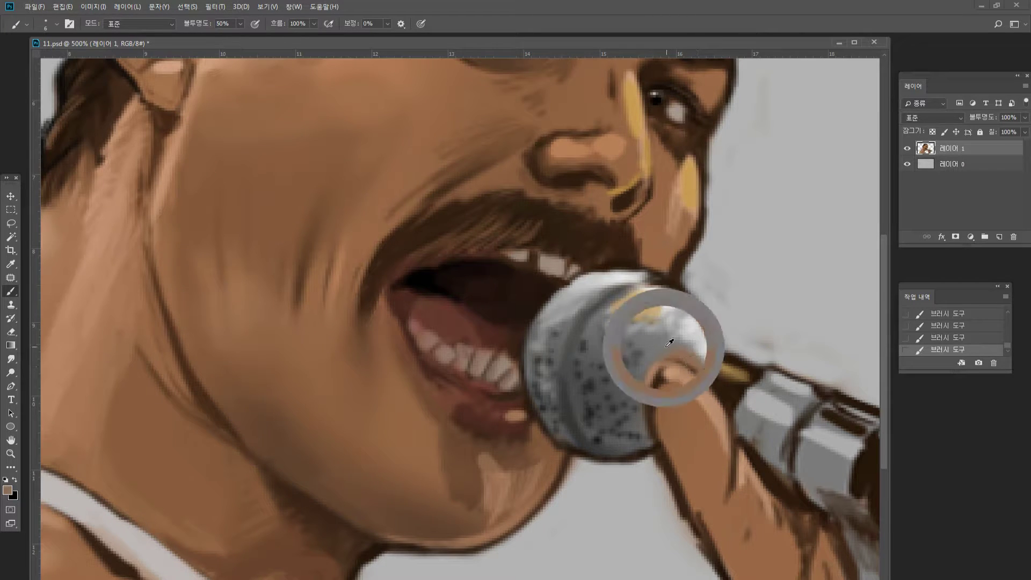
left_click(666, 383, "alt")
left_click_drag(664, 379, 657, 398)
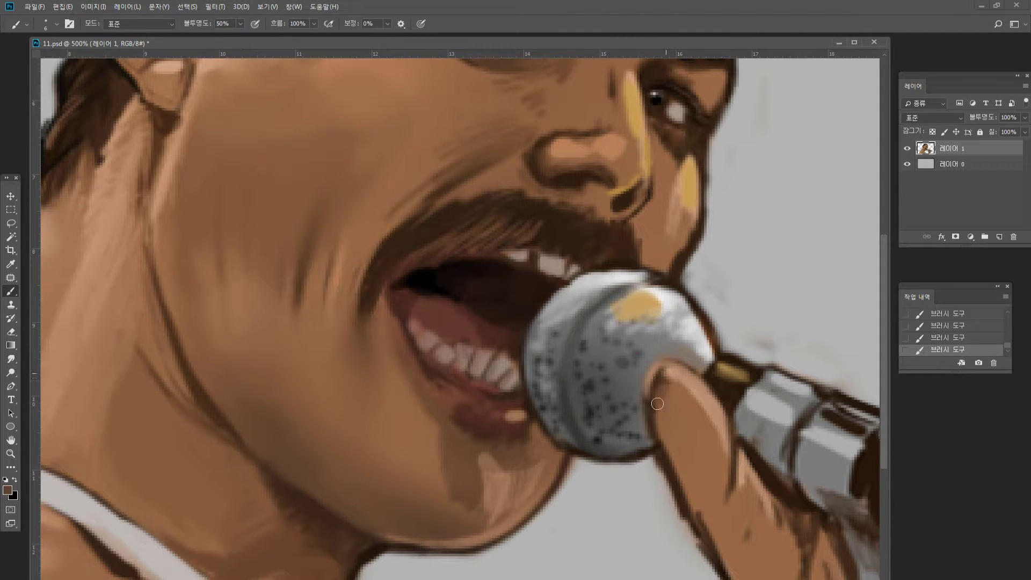
left_click(681, 397, "alt")
left_click(666, 395, "alt")
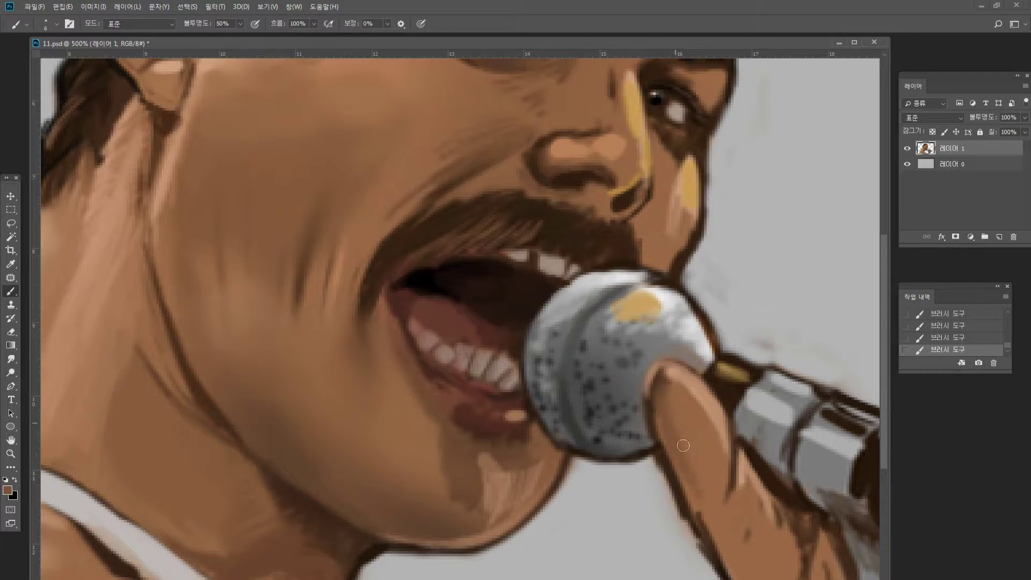
left_click(700, 504, "alt")
mouse_move(698, 510)
left_mouse_down()
mouse_move(710, 534)
mouse_move(702, 544)
left_mouse_up()
left_click(681, 510, "alt")
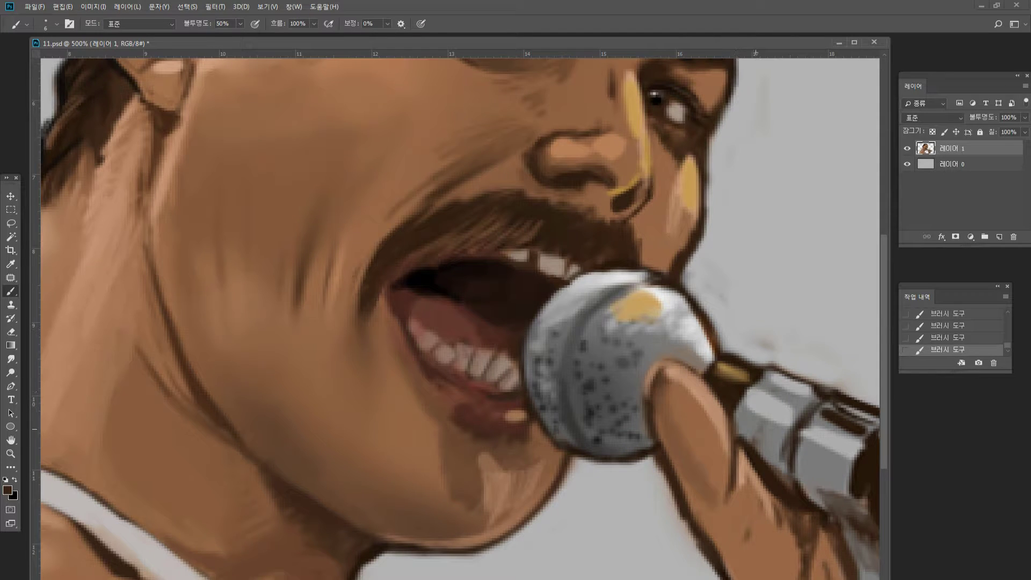
Add thin yellow reflections along the microphone's silver collar and the dark slot above it.
left_click(648, 305, "alt")
mouse_move(832, 397)
left_mouse_down()
mouse_move(873, 418)
mouse_move(829, 403)
left_mouse_up()
left_click(857, 426, "alt")
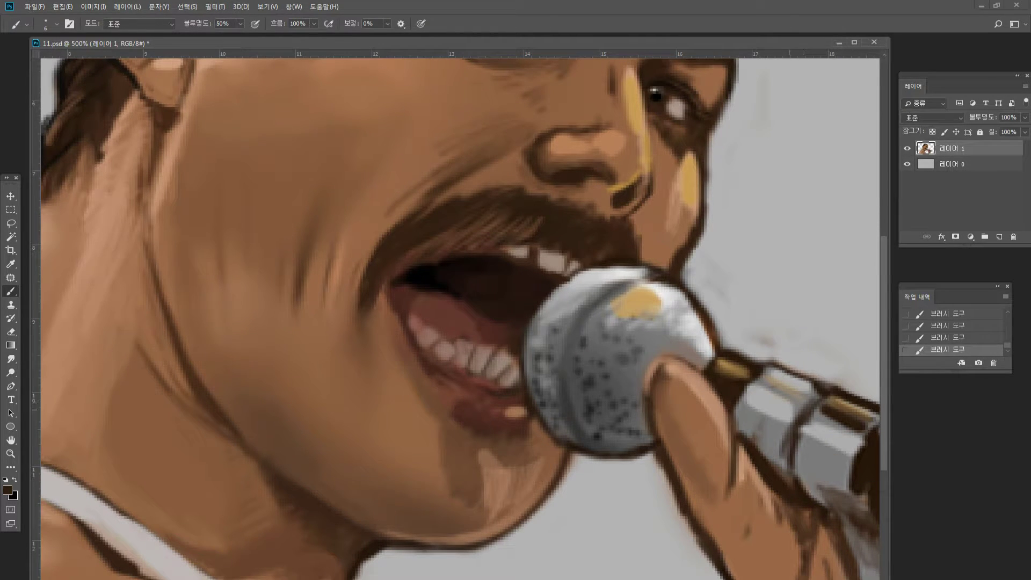
left_click(779, 386, "alt")
left_click(639, 301, "alt")
left_click_drag(752, 415, 846, 455)
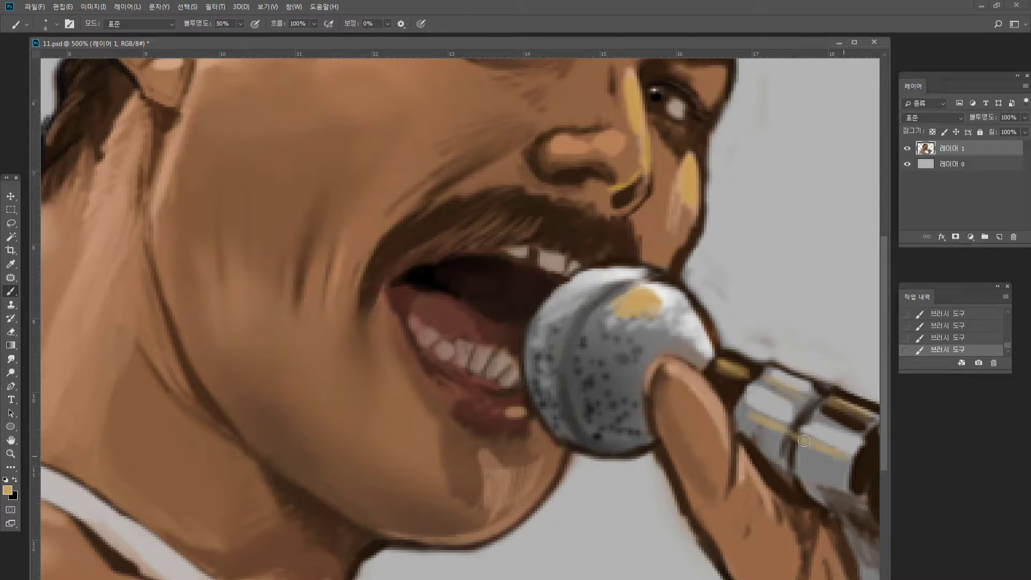
Redefine the ring groove across the silver collar and darken the collar's lower edge beside the thumb.
left_click(812, 410, "alt")
left_click(811, 424, "alt")
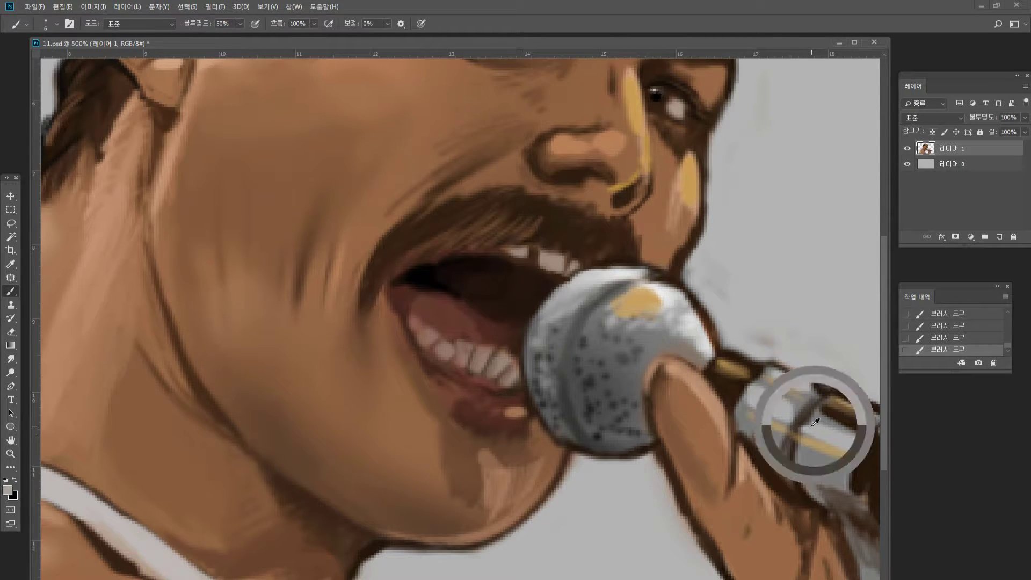
left_click_drag(815, 411, 803, 455)
left_click(760, 460, "alt")
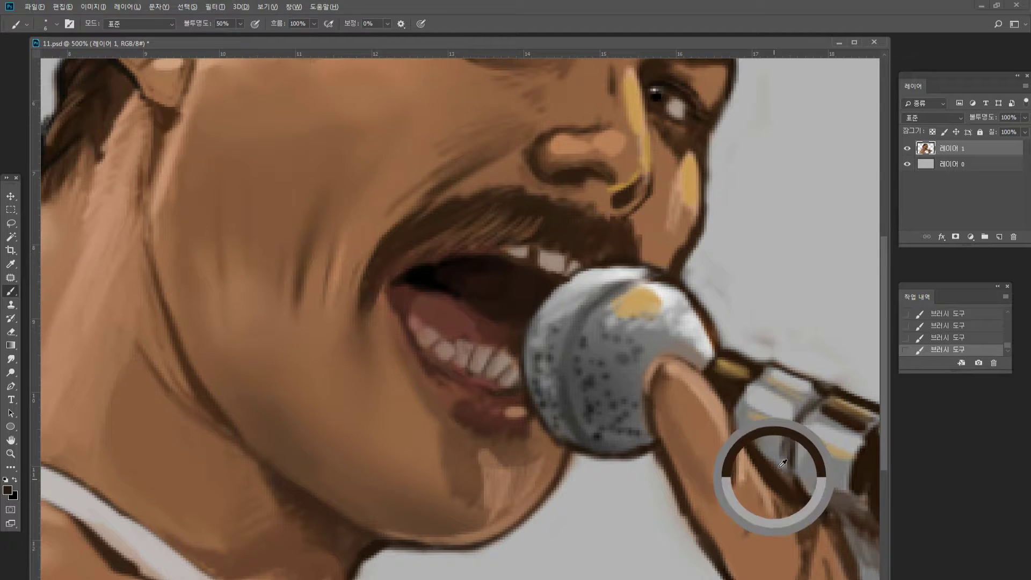
left_click(779, 470, "alt")
mouse_move(774, 471)
left_mouse_down()
mouse_move(791, 486)
mouse_move(785, 479)
left_mouse_up()
Paint a near-white highlight over the yellow patch on the far cheek beside the nose.
double_click(12, 452)
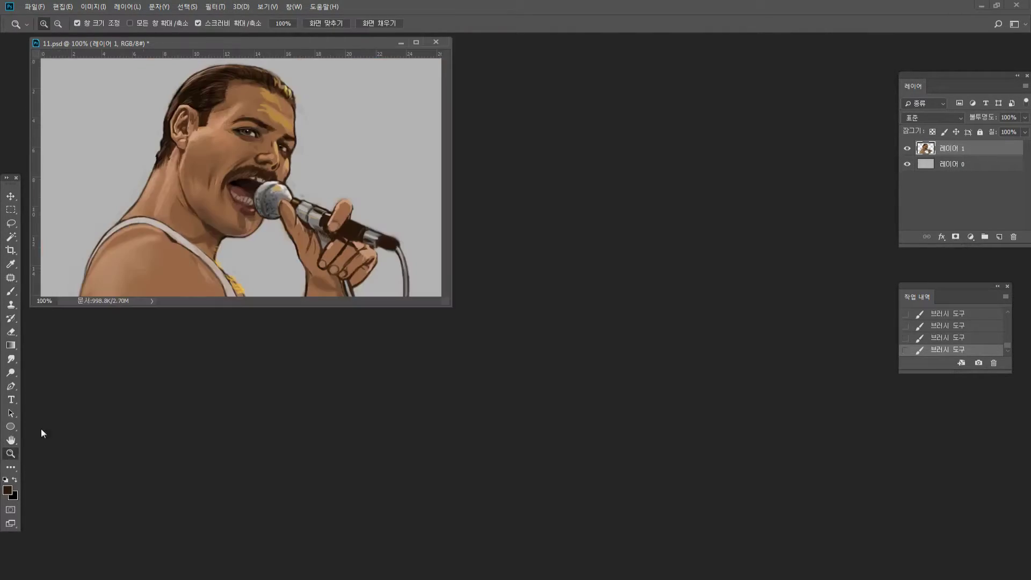
left_click(350, 263)
left_click(615, 398)
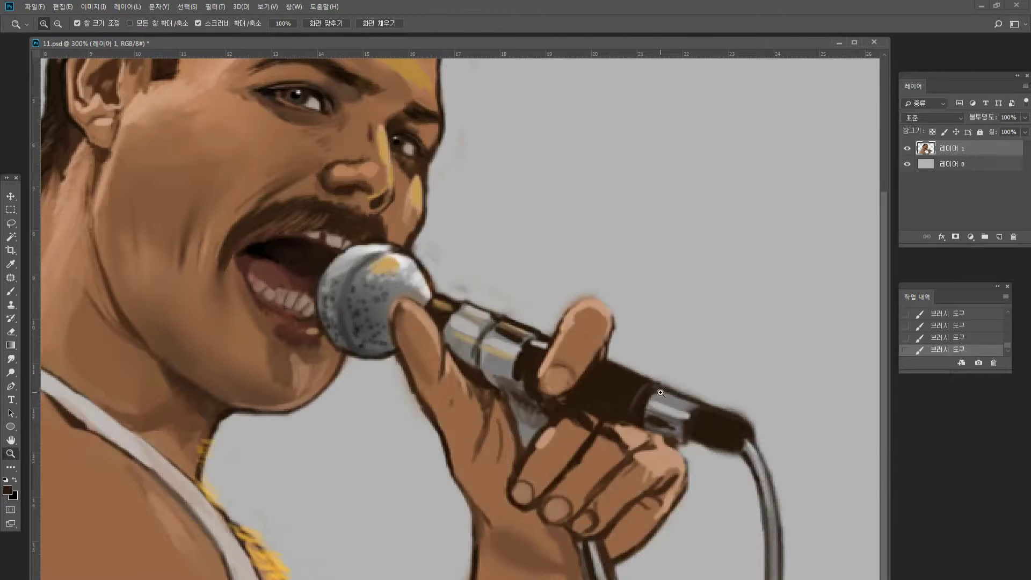
left_click(584, 374)
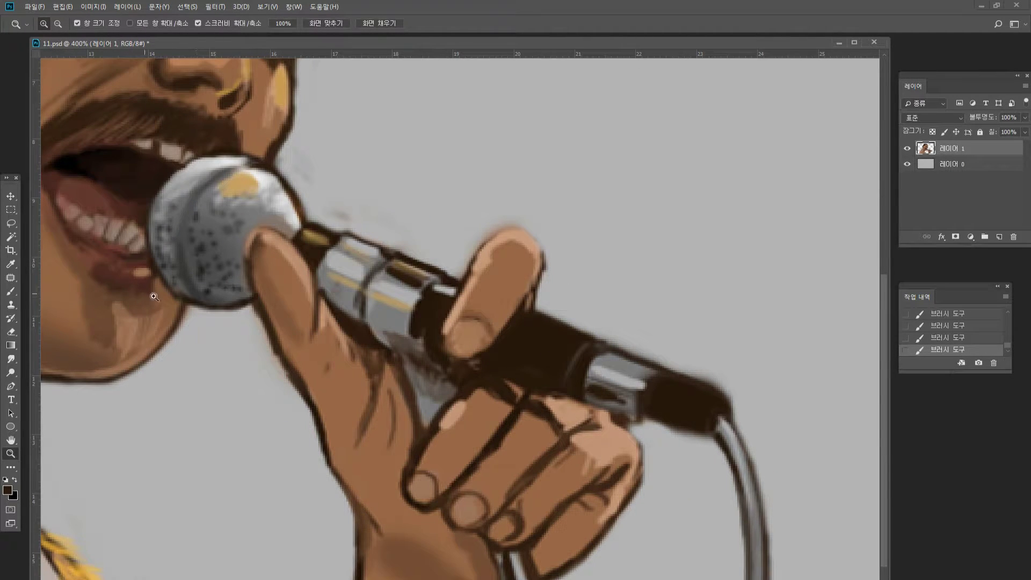
left_click(11, 291)
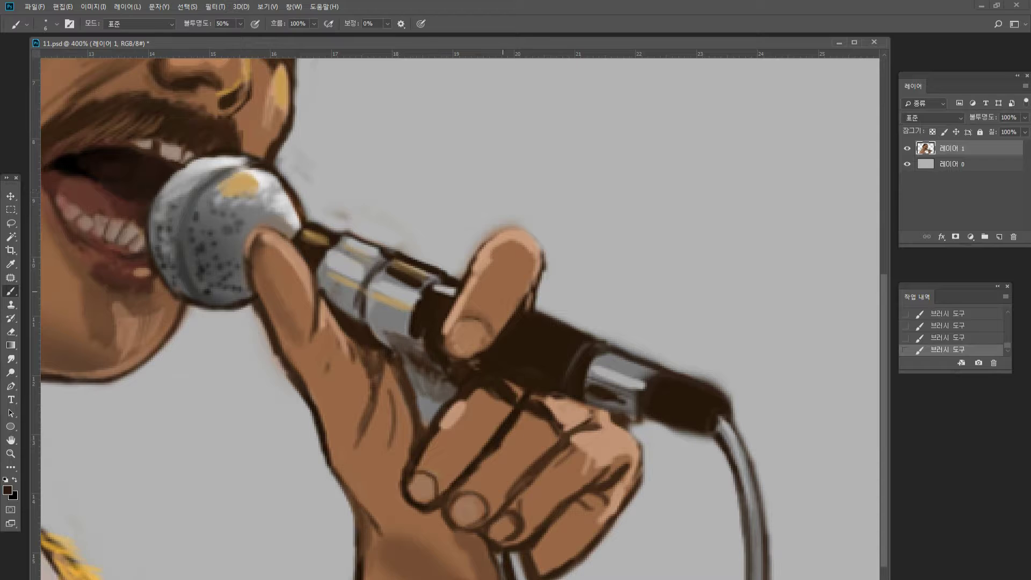
left_click(414, 252, "alt")
mouse_move(258, 131)
left_mouse_down()
mouse_move(276, 104)
mouse_move(275, 124)
left_mouse_up()
left_click(277, 116, "alt")
left_click(264, 169, "alt")
left_click_drag(279, 70, 280, 122)
left_click(265, 173, "alt")
left_click_drag(284, 73, 283, 108)
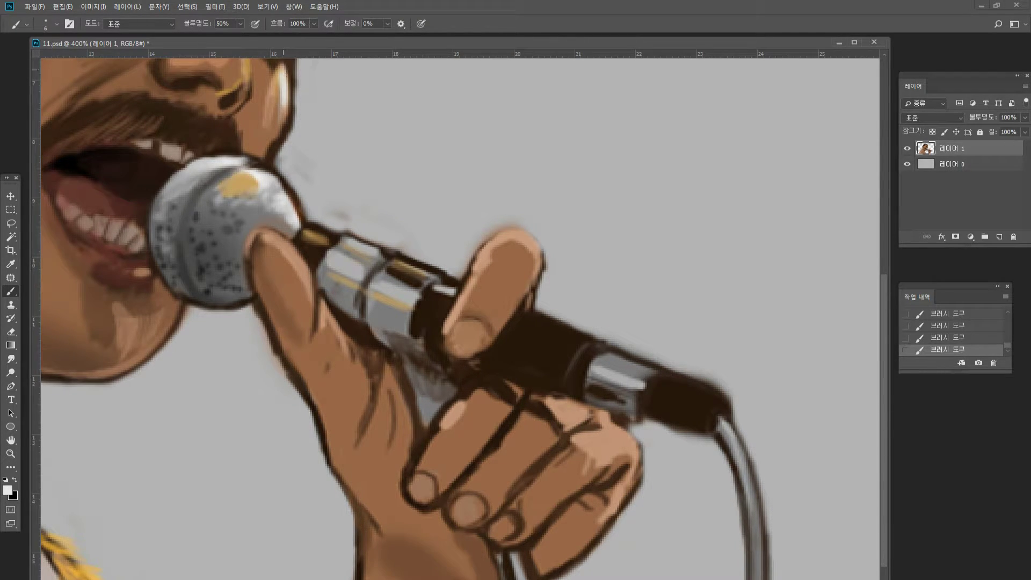
Blend the far cheek's highlight into the surrounding face with sampled skin tones.
left_click_drag(283, 68, 269, 101)
left_click(261, 82, "alt")
mouse_move(275, 76)
left_mouse_down()
mouse_move(259, 141)
mouse_move(263, 151)
mouse_move(277, 135)
mouse_move(271, 160)
left_mouse_up()
left_click(274, 100, "alt")
left_click(264, 141, "alt")
left_click(273, 156, "alt")
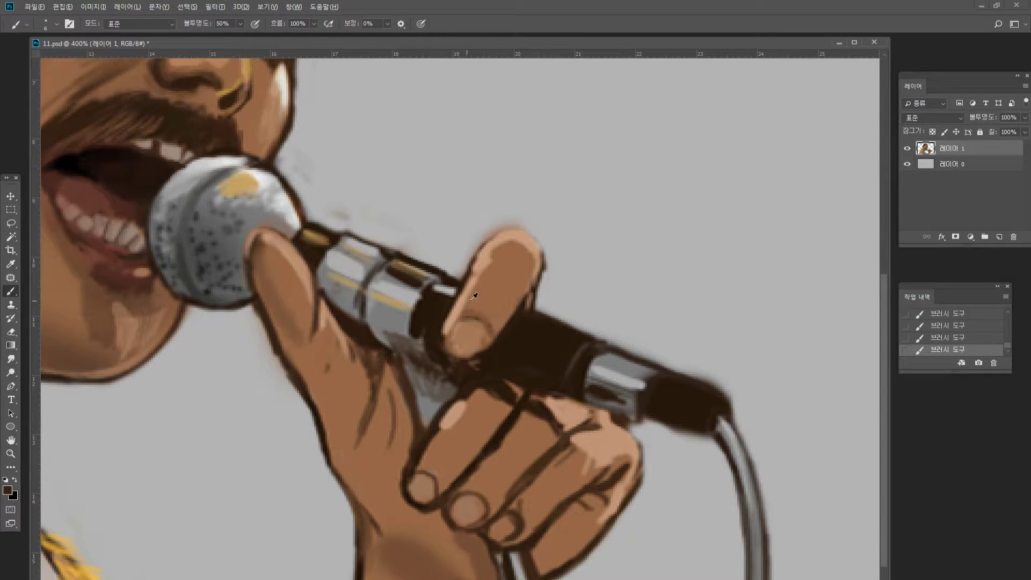
Paint a grey rim light along the black handle's upper edge, with a small grey spike before the silver band.
left_click(448, 289, "alt")
mouse_move(530, 312)
left_mouse_down()
mouse_move(567, 323)
mouse_move(544, 328)
mouse_move(594, 330)
left_mouse_up()
left_click(543, 326, "alt")
left_click(607, 376, "alt")
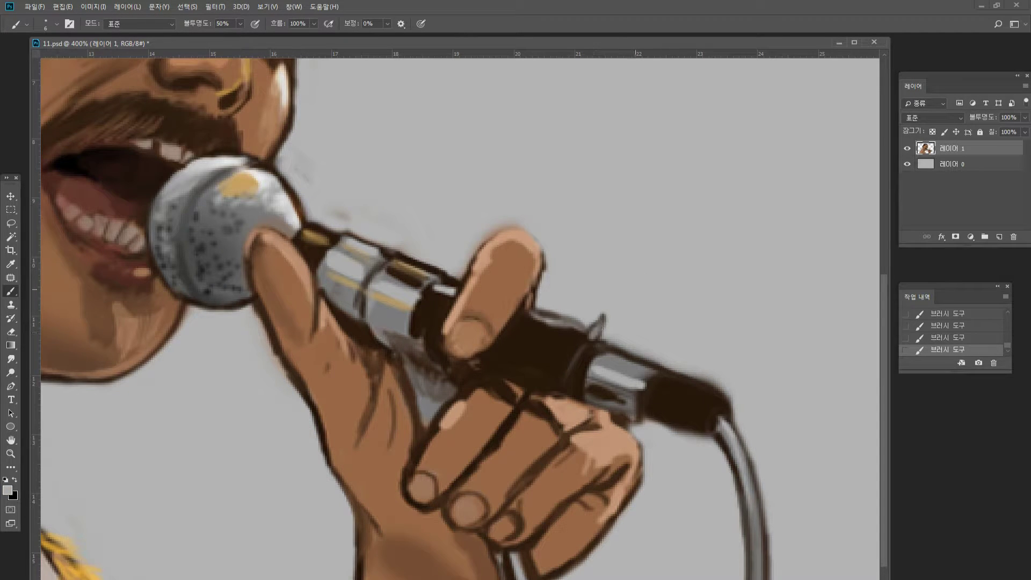
Touch up the raised fingertip's edge and blend grey and brown shading on the microphone's underside and the finger below.
left_click(507, 232, "alt")
mouse_move(448, 325)
left_mouse_down()
mouse_move(444, 344)
mouse_move(466, 349)
left_mouse_up()
left_click(392, 315, "alt")
mouse_move(413, 322)
left_mouse_down()
mouse_move(426, 358)
mouse_move(437, 357)
mouse_move(433, 324)
mouse_move(428, 354)
mouse_move(451, 381)
mouse_move(434, 355)
mouse_move(467, 372)
mouse_move(445, 345)
mouse_move(457, 360)
mouse_move(488, 350)
mouse_move(466, 358)
mouse_move(485, 384)
mouse_move(469, 400)
mouse_move(491, 398)
mouse_move(478, 406)
mouse_move(517, 422)
left_mouse_up()
left_click(427, 323, "alt")
left_click(427, 356, "alt")
left_click(452, 381, "alt")
left_click(431, 357, "alt")
left_click(443, 345, "alt")
left_click(479, 373, "alt")
left_click(476, 391, "alt")
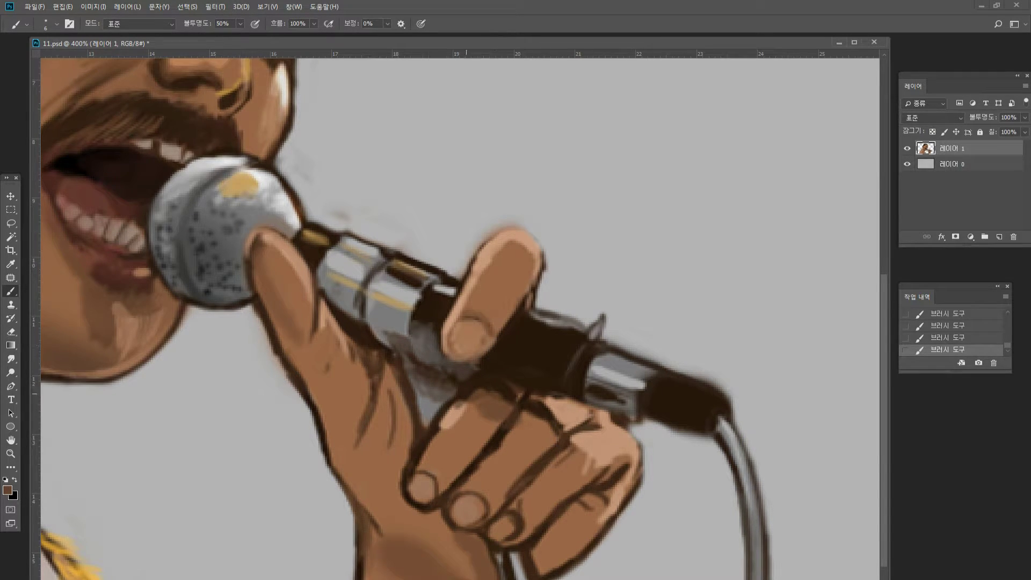
Blend sampled skin tones over the first curled finger and its outline, and touch up the hand's outer edge.
left_click(456, 407, "alt")
mouse_move(462, 400)
left_mouse_down()
mouse_move(402, 492)
mouse_move(435, 487)
left_mouse_up()
left_click(443, 437, "alt")
left_click(440, 416, "alt")
left_click(403, 457, "alt")
left_click_drag(429, 448, 410, 488)
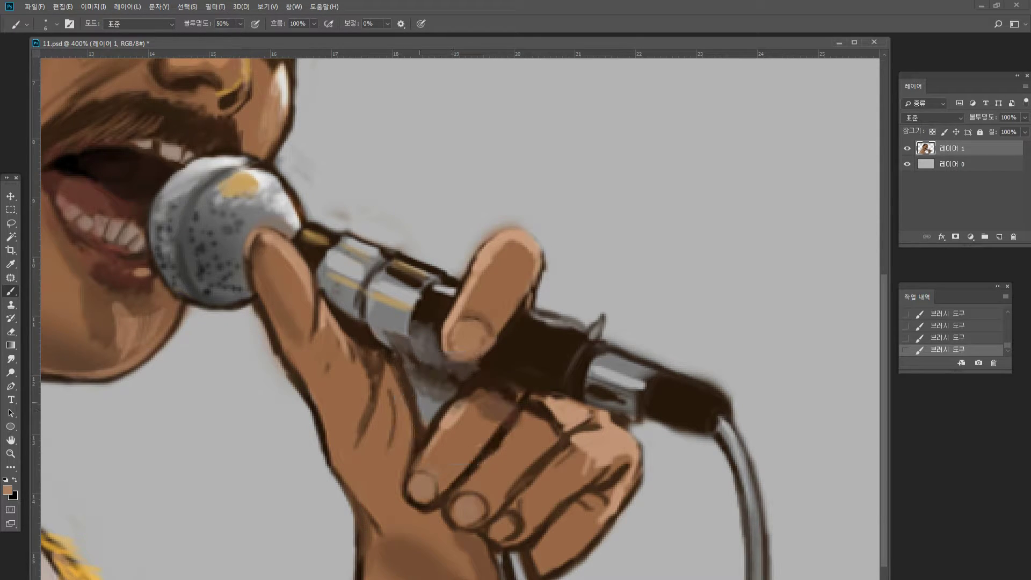
left_click_drag(320, 412, 328, 431)
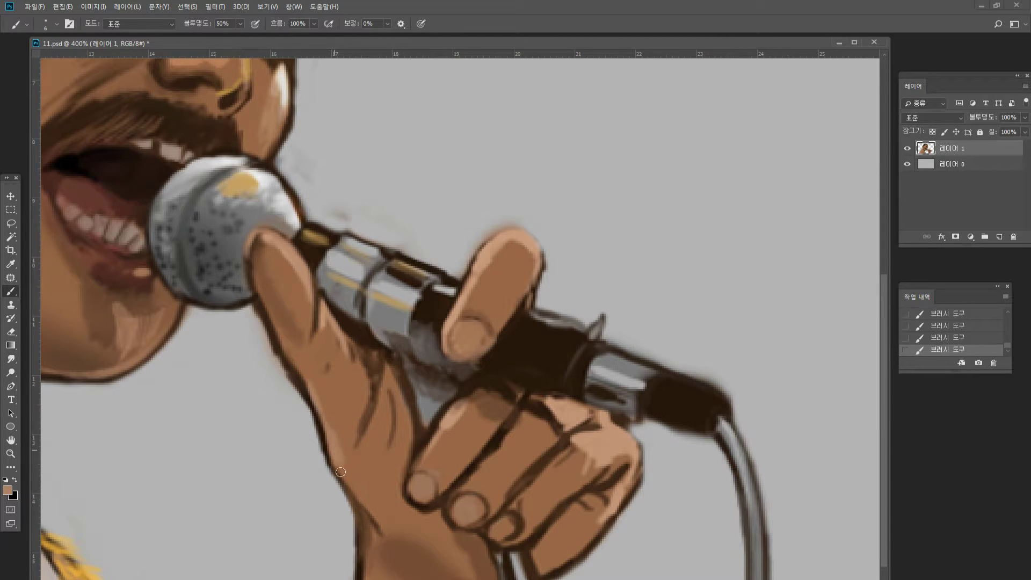
left_click(455, 418, "alt")
left_click_drag(449, 418, 428, 450)
Paint a near-white highlight along the hand's outer edge from below the thumb to the wrist.
left_click(285, 78, "alt")
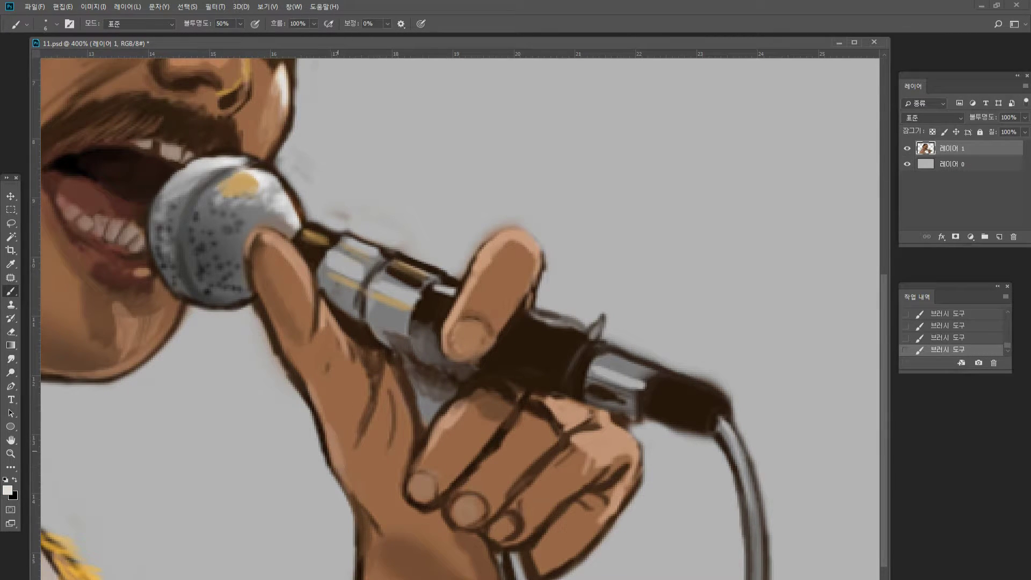
mouse_move(336, 448)
left_mouse_down()
mouse_move(349, 496)
mouse_move(376, 529)
left_mouse_up()
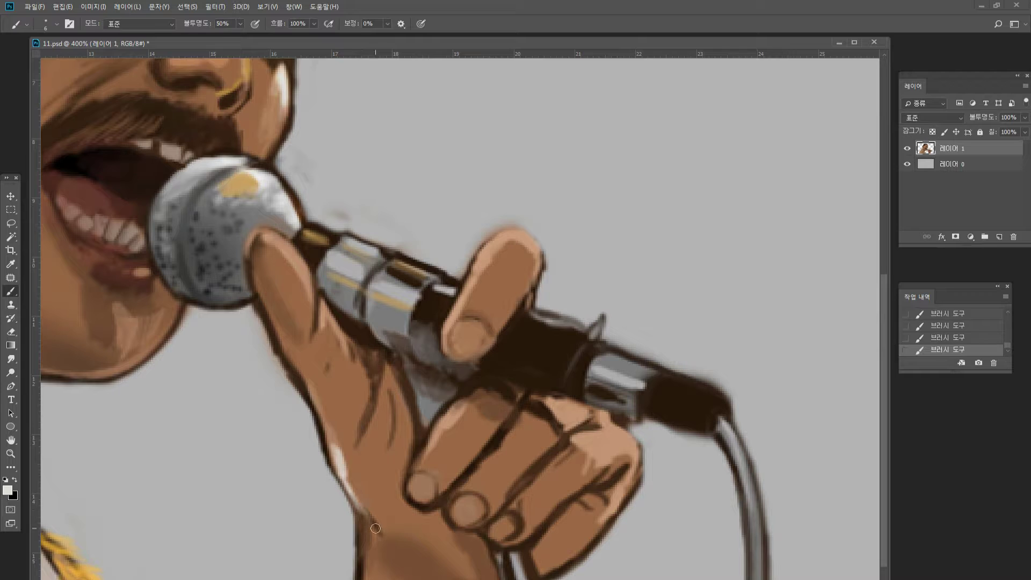
key("ctrl+z")
left_click_drag(316, 396, 332, 438)
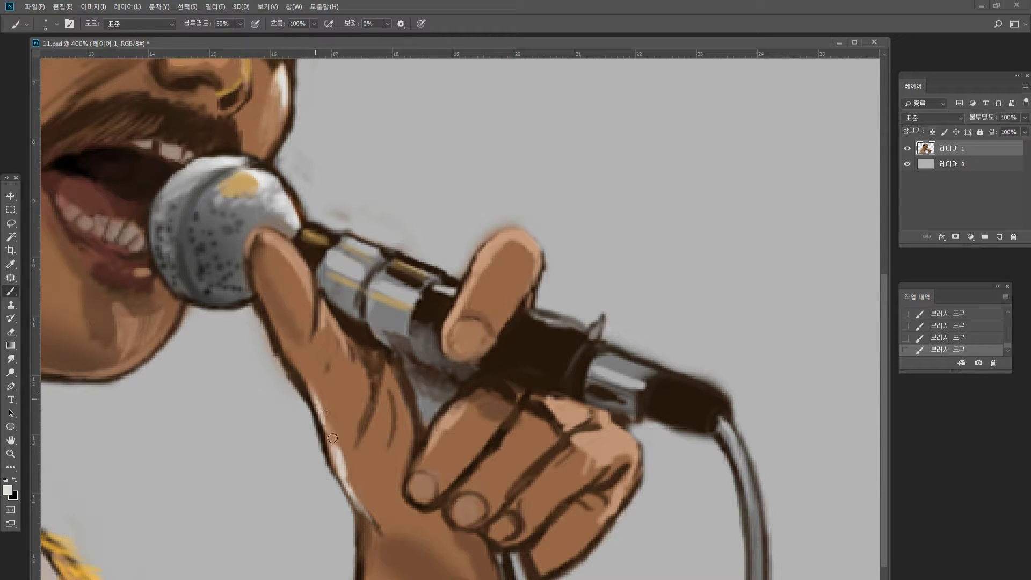
Erase the stray paint outside the outline at the base of the thumb.
left_click(309, 361, "alt")
key("e")
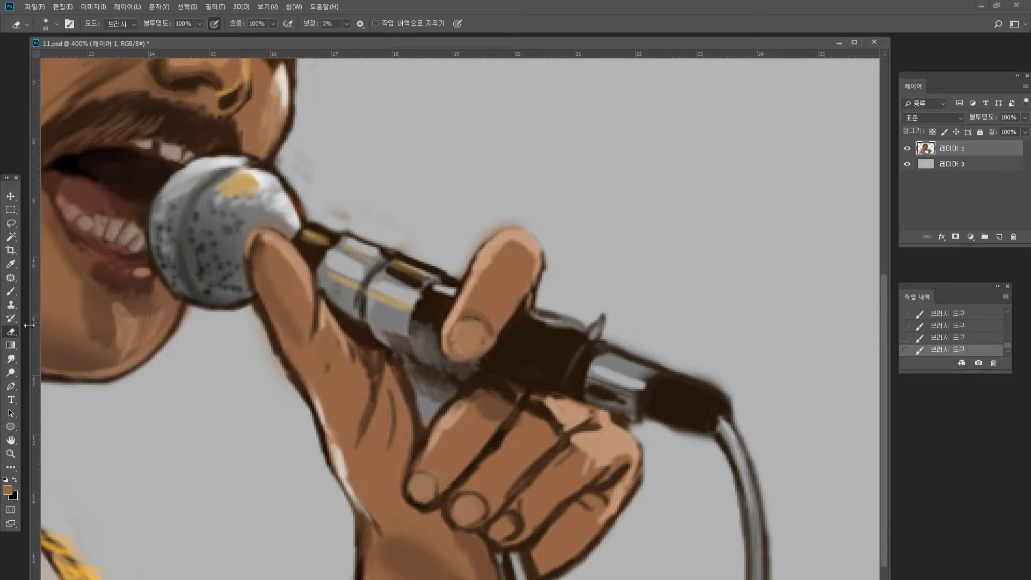
left_click_drag(271, 363, 295, 406)
left_click_drag(265, 351, 260, 353)
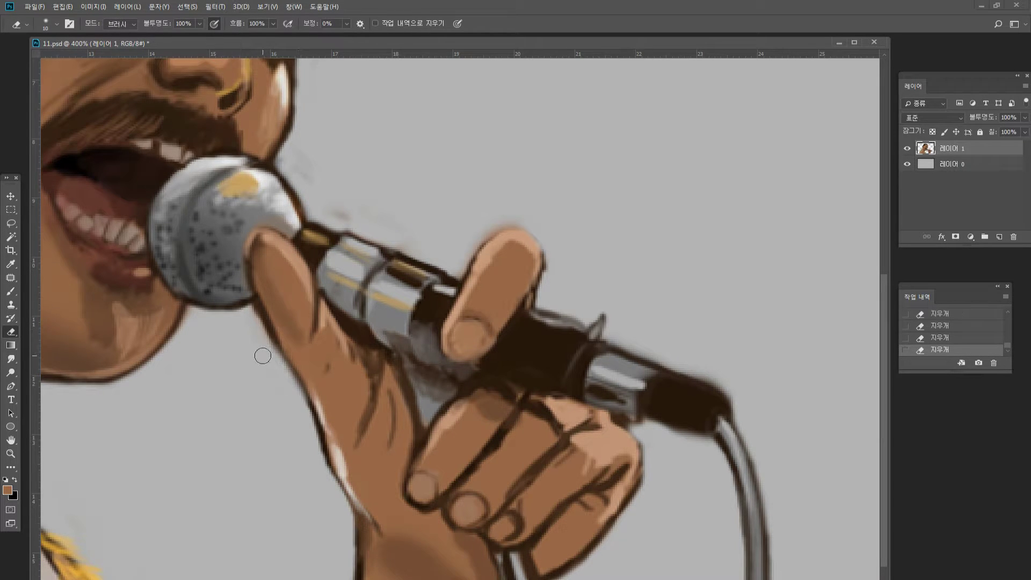
Add pale highlights sampled from the hand's edge to the knuckles just below the microphone handle.
left_click(12, 292)
left_click(343, 461, "alt")
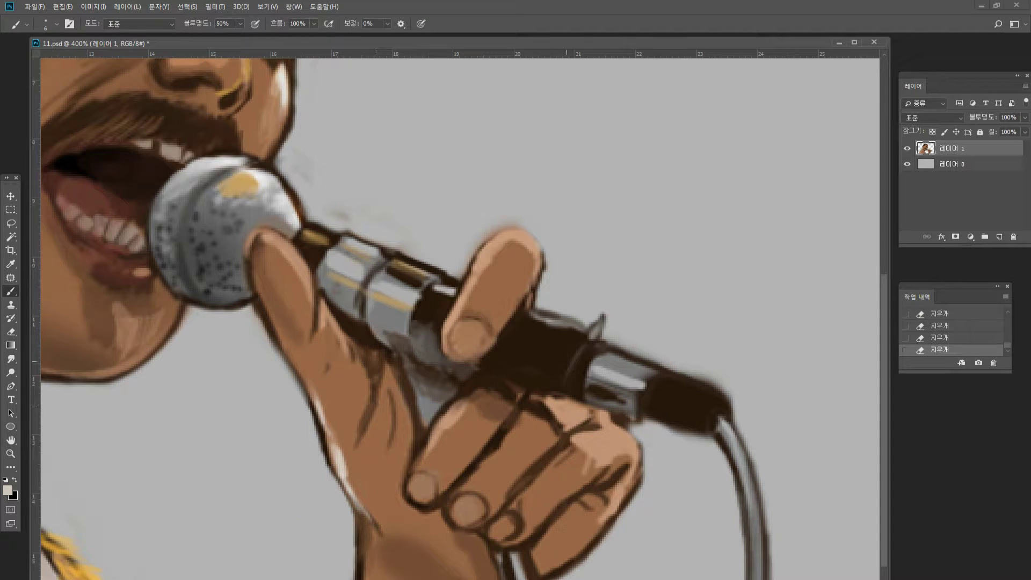
left_click_drag(589, 438, 602, 430)
mouse_move(586, 437)
left_mouse_down()
mouse_move(613, 417)
mouse_move(630, 446)
left_mouse_up()
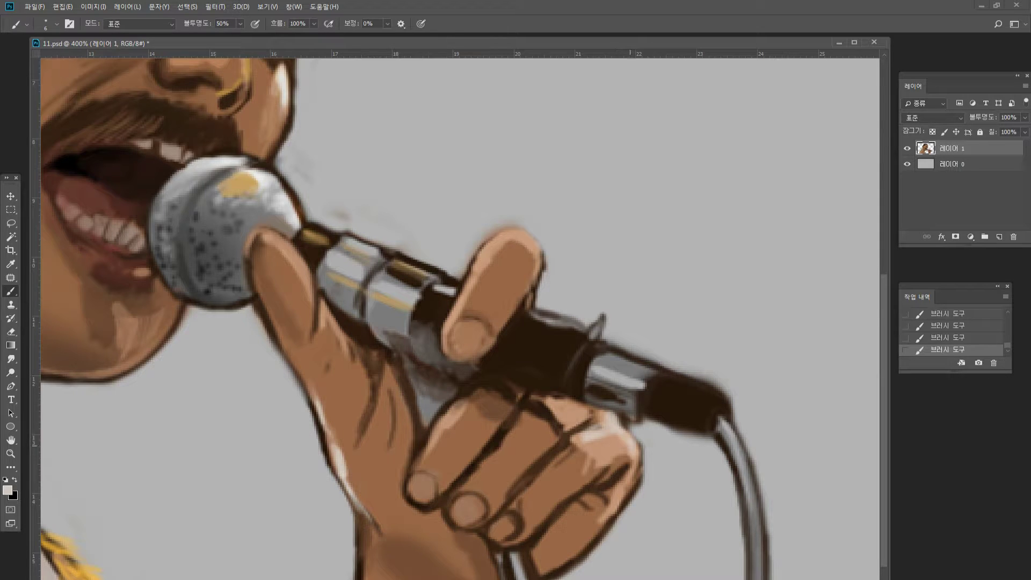
Redraw the handle's lower edge in sampled dark brown from the knuckles past the silver band to the cable end.
left_click(651, 401, "alt")
left_click_drag(596, 415, 690, 429)
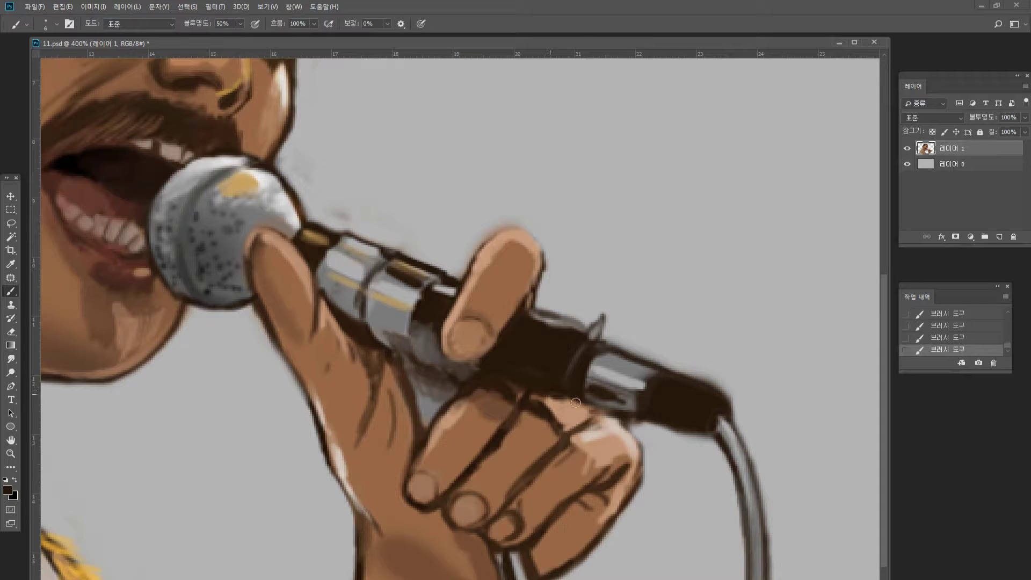
left_click_drag(557, 398, 710, 433)
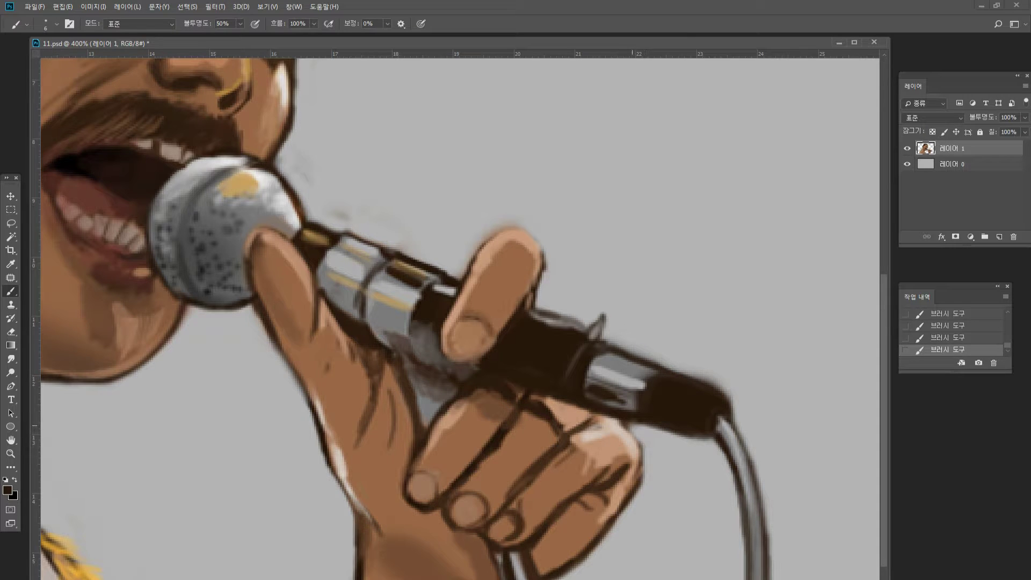
Redraw the little finger's outline in dark brown and repaint the neighbouring fingertip and finger gap with sampled browns.
mouse_move(623, 419)
left_mouse_down()
mouse_move(644, 466)
mouse_move(642, 490)
mouse_move(583, 490)
mouse_move(545, 537)
left_mouse_up()
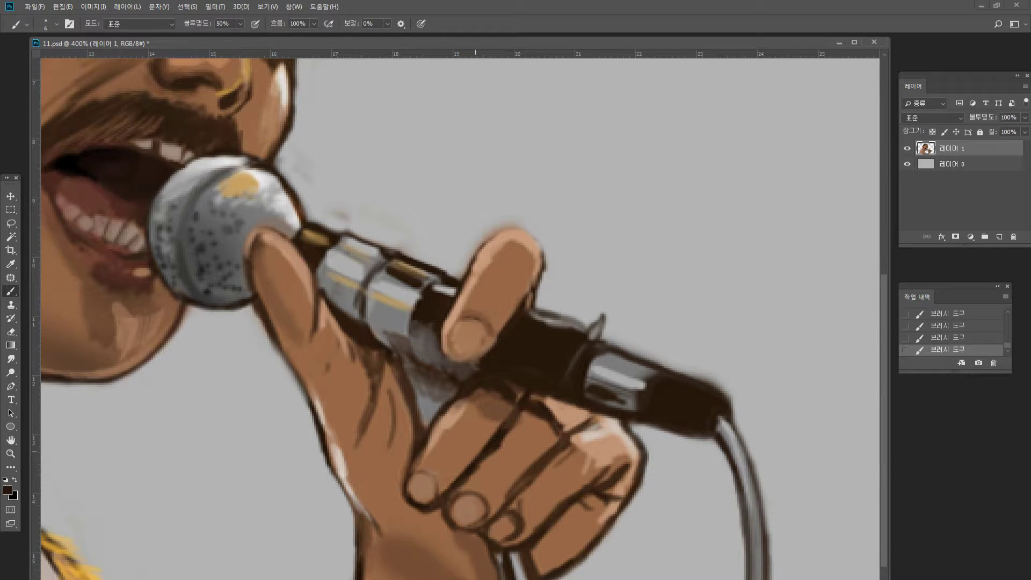
left_click(514, 522, "alt")
mouse_move(513, 524)
left_mouse_down()
mouse_move(541, 477)
mouse_move(529, 510)
mouse_move(519, 503)
mouse_move(567, 446)
mouse_move(530, 461)
mouse_move(494, 511)
left_mouse_up()
left_click(548, 456, "alt")
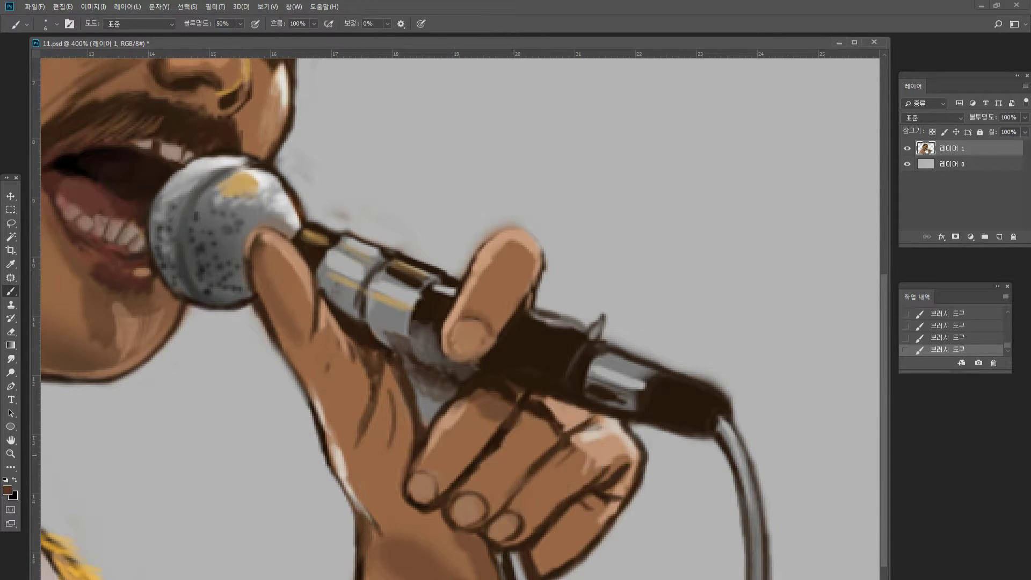
left_click_drag(525, 479, 497, 506)
left_click(538, 456, "alt")
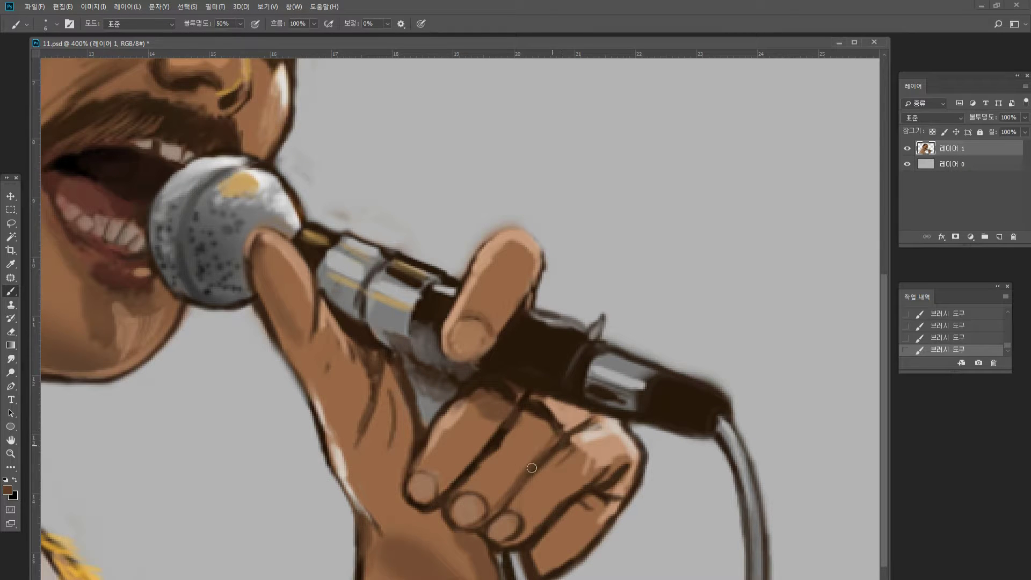
Clean up the line between the upper curled fingers with sampled skin tones and add a lighter edge along the middle one.
mouse_move(467, 463)
left_mouse_down()
mouse_move(443, 495)
mouse_move(493, 437)
mouse_move(499, 467)
mouse_move(485, 463)
mouse_move(471, 480)
left_mouse_up()
left_click(510, 462, "alt")
left_click_drag(502, 443, 556, 401)
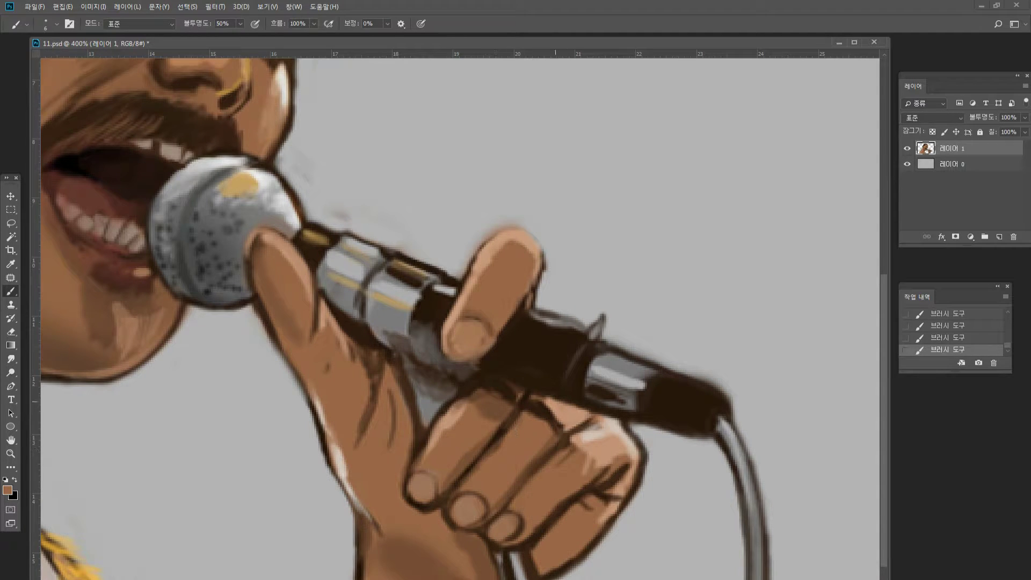
left_click(504, 277, "alt")
left_click_drag(498, 444, 467, 487)
left_click(466, 409, "alt")
left_click_drag(507, 441, 475, 472)
Outline the uppermost curled finger, the adjoining palm edge and the little finger's lower end in sampled dark brown.
left_click(443, 414, "alt")
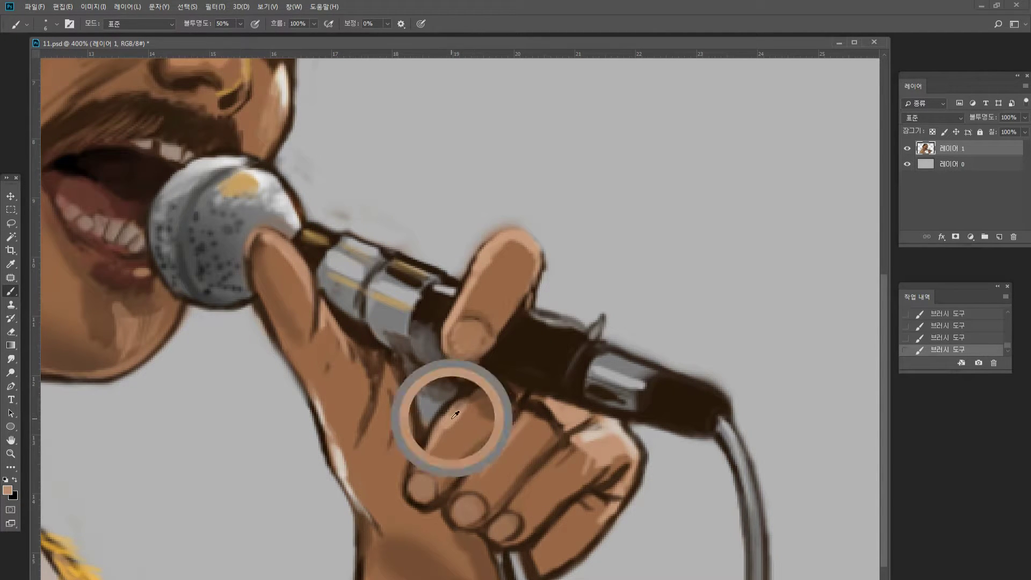
left_click(443, 414, "alt")
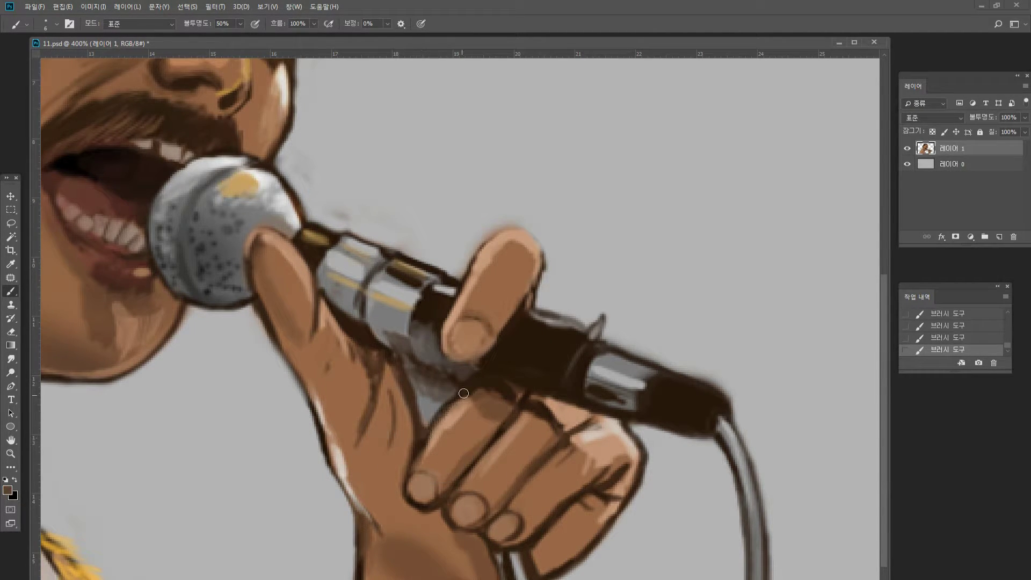
left_click(479, 376, "alt")
left_click_drag(427, 436, 394, 351)
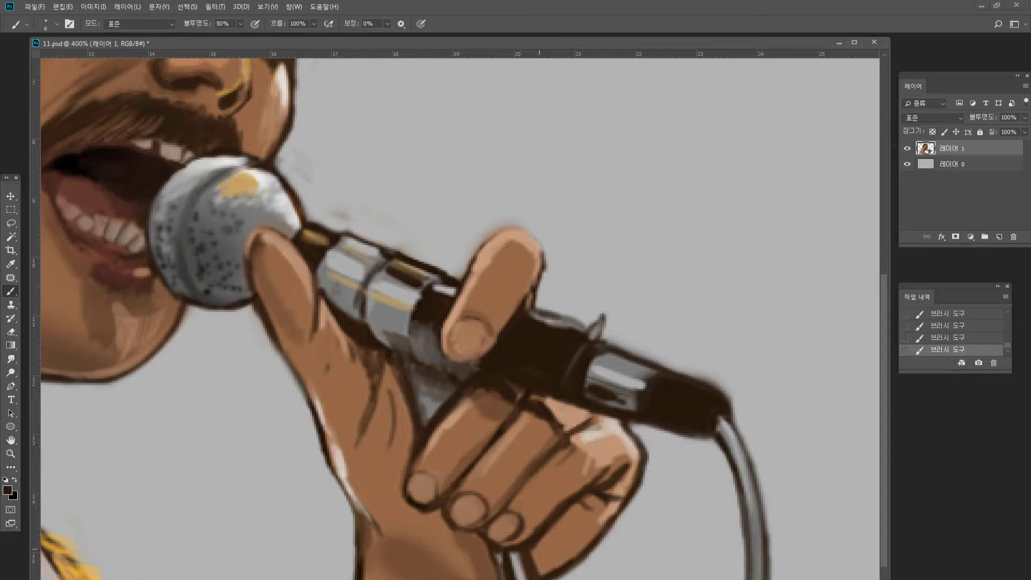
left_click_drag(534, 562, 536, 548)
Paint near-white highlights sampled from the microphone head along the top of the silver band and the handle's cable end.
left_click(629, 356, "alt")
left_click(256, 174, "alt")
left_click(263, 174, "alt")
mouse_move(643, 370)
left_mouse_down()
mouse_move(614, 360)
mouse_move(719, 402)
left_mouse_up()
left_click(264, 179, "alt")
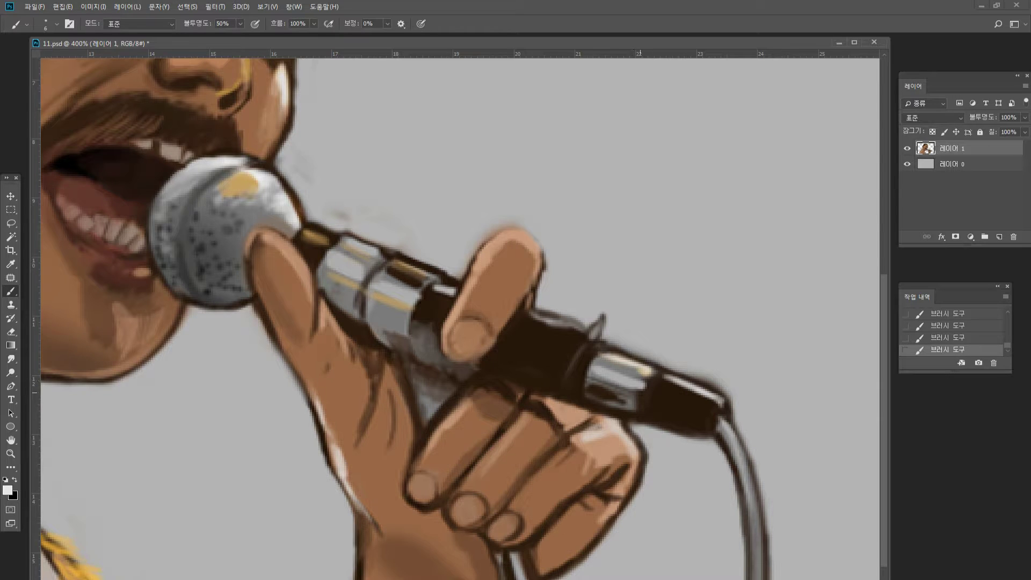
Erase excess paint beneath the handle's cable end and redraw its lower edge in sampled dark brown.
key("e")
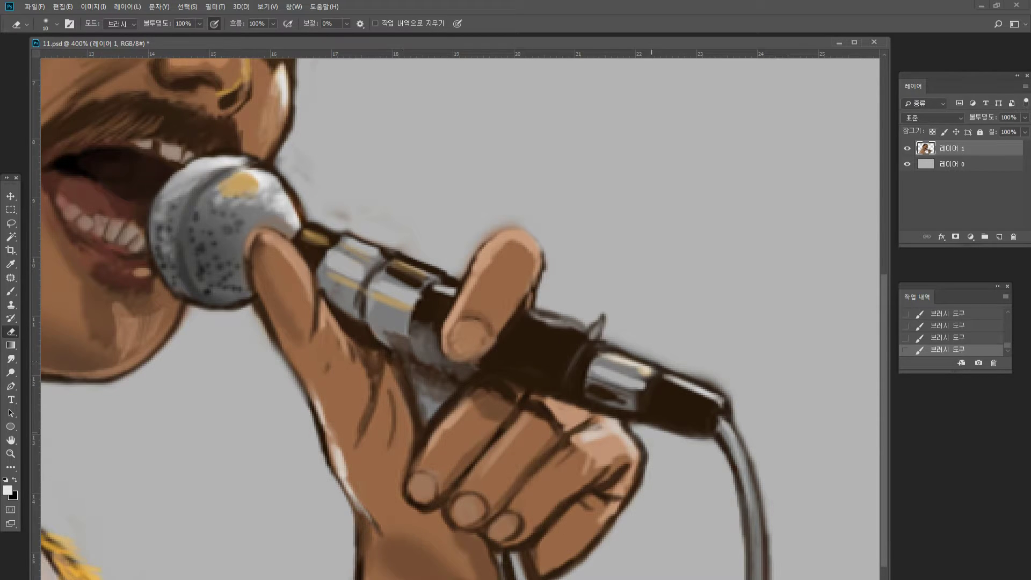
left_click_drag(651, 431, 686, 434)
left_click_drag(658, 432, 705, 439)
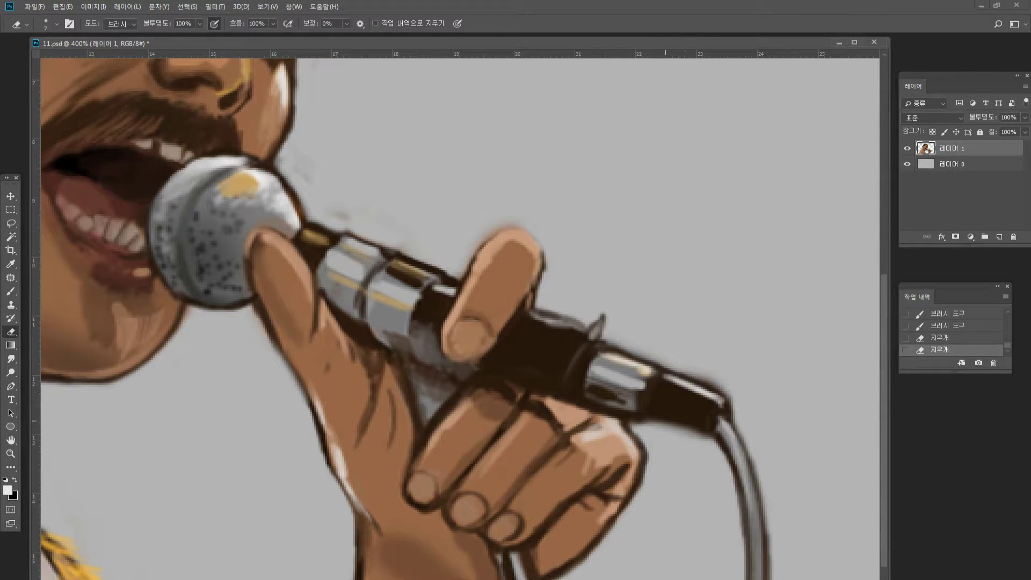
mouse_move(634, 420)
left_mouse_down()
mouse_move(681, 430)
mouse_move(724, 455)
left_mouse_up()
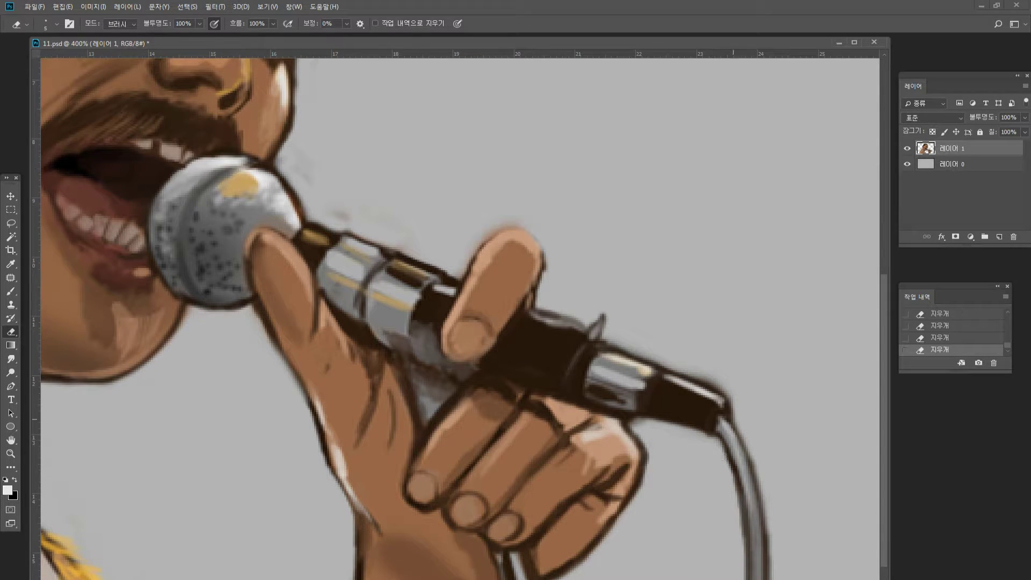
left_click(7, 291)
left_click(662, 406, "alt")
left_click_drag(647, 416, 687, 426)
mouse_move(656, 417)
left_mouse_down()
mouse_move(708, 433)
mouse_move(633, 420)
left_mouse_up()
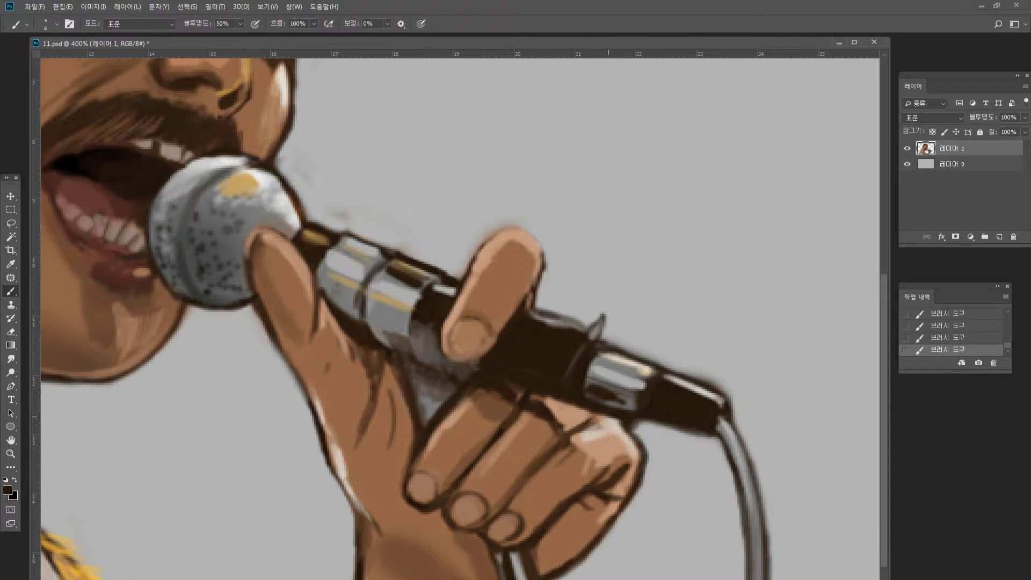
Extend the pale highlight along the lower curled finger and add brighter golden-yellow accents to the knuckles below the handle.
left_click(601, 429, "alt")
left_click_drag(548, 468, 574, 439)
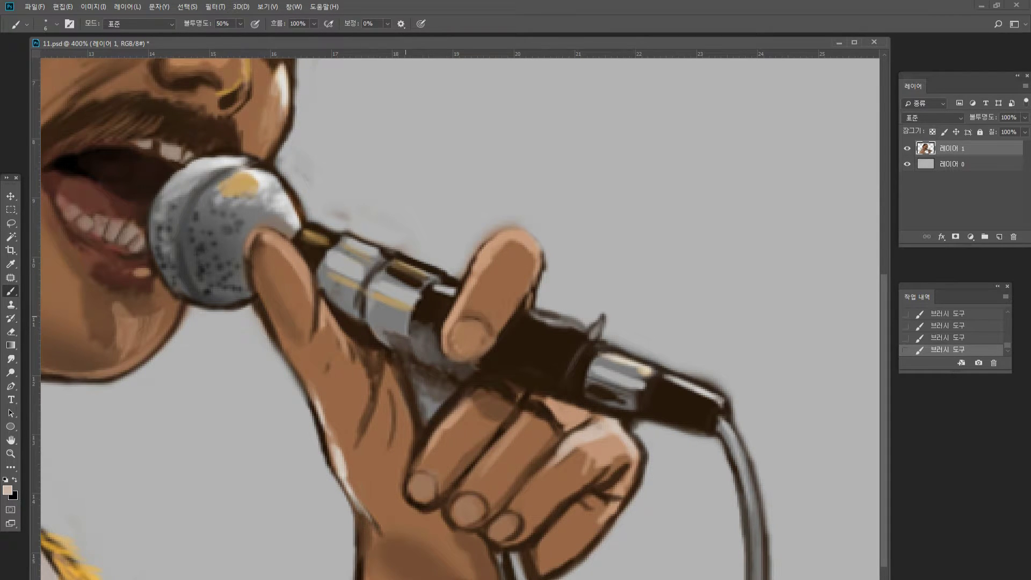
left_click(245, 180, "alt")
left_click(7, 490)
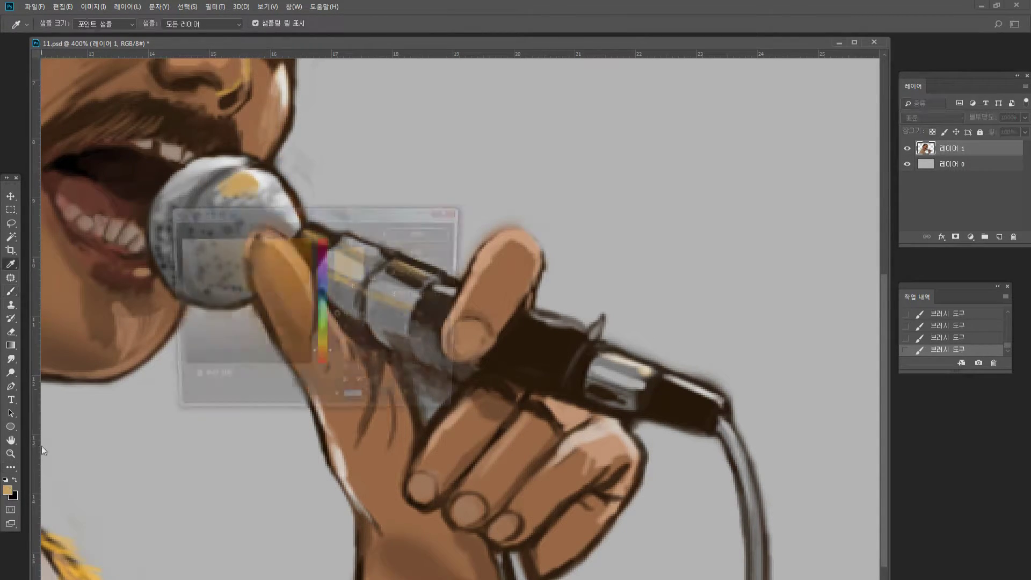
left_click_drag(311, 277, 308, 237)
left_click(421, 232)
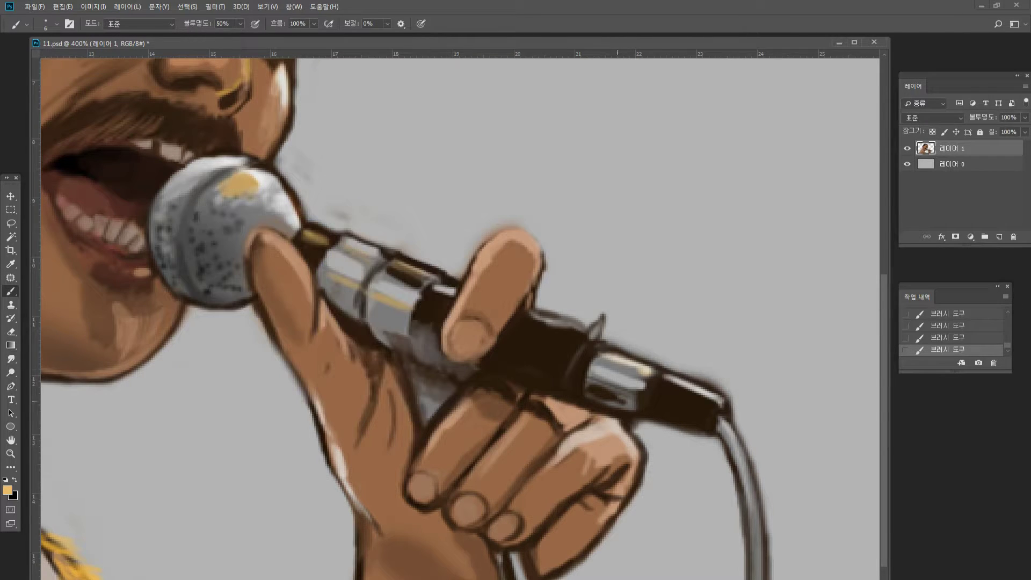
mouse_move(587, 428)
left_mouse_down()
mouse_move(574, 447)
mouse_move(594, 456)
mouse_move(590, 467)
left_mouse_up()
mouse_move(543, 402)
left_mouse_down()
mouse_move(563, 412)
mouse_move(551, 404)
mouse_move(559, 421)
left_mouse_up()
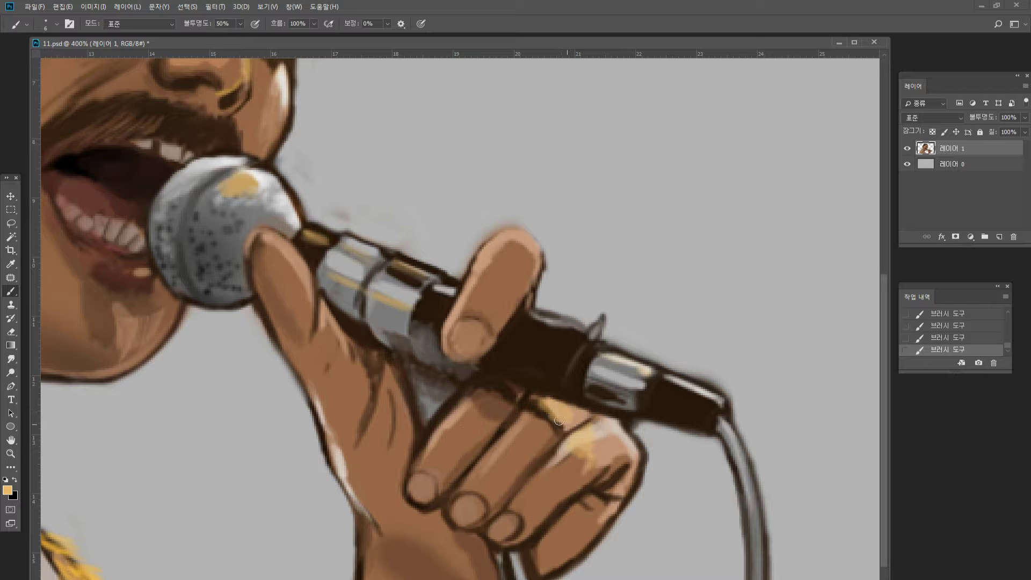
Add golden-yellow highlights to the handle's upper edge, the raised fingertip, the microphone head and the first silver band.
left_click_drag(531, 315, 561, 323)
left_click_drag(431, 279, 456, 289)
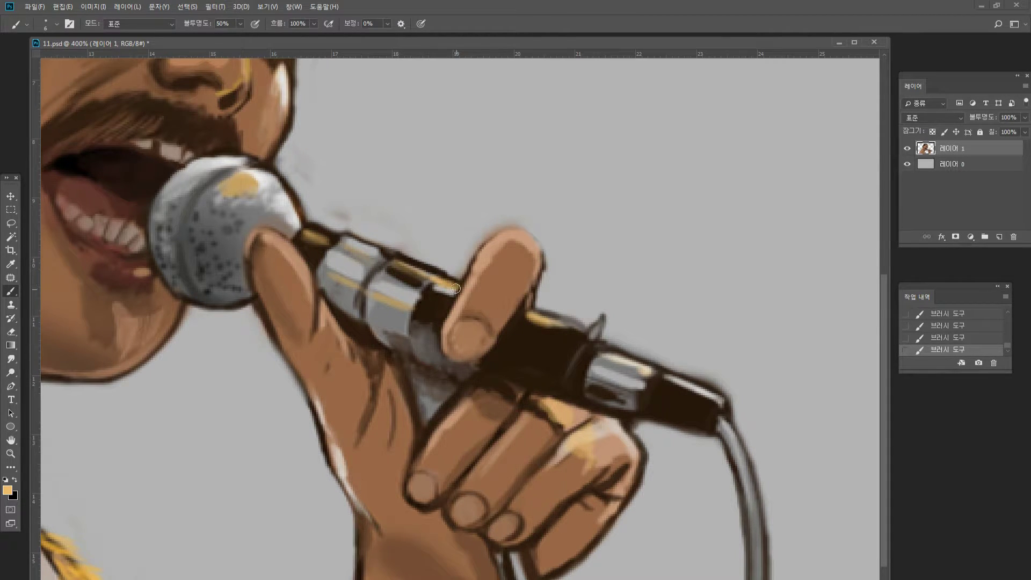
mouse_move(514, 240)
left_mouse_down()
mouse_move(501, 243)
mouse_move(515, 233)
mouse_move(540, 260)
left_mouse_up()
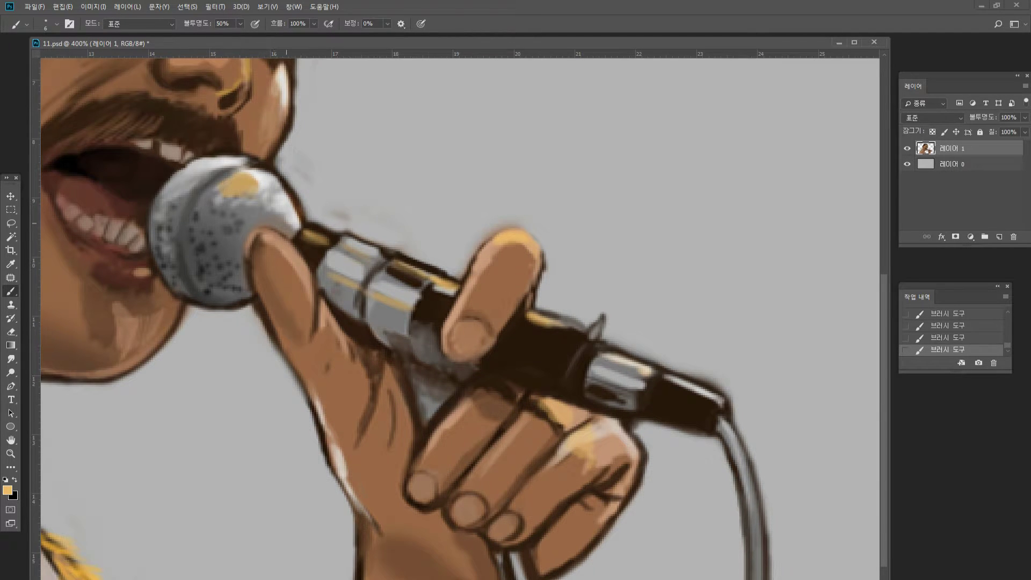
left_click_drag(266, 185, 262, 182)
left_click_drag(348, 244, 374, 261)
Tint the lower teeth beside the microphone golden yellow and blend them with colours sampled around the mouth.
mouse_move(142, 226)
left_mouse_down()
mouse_move(129, 239)
mouse_move(108, 230)
mouse_move(133, 233)
left_mouse_up()
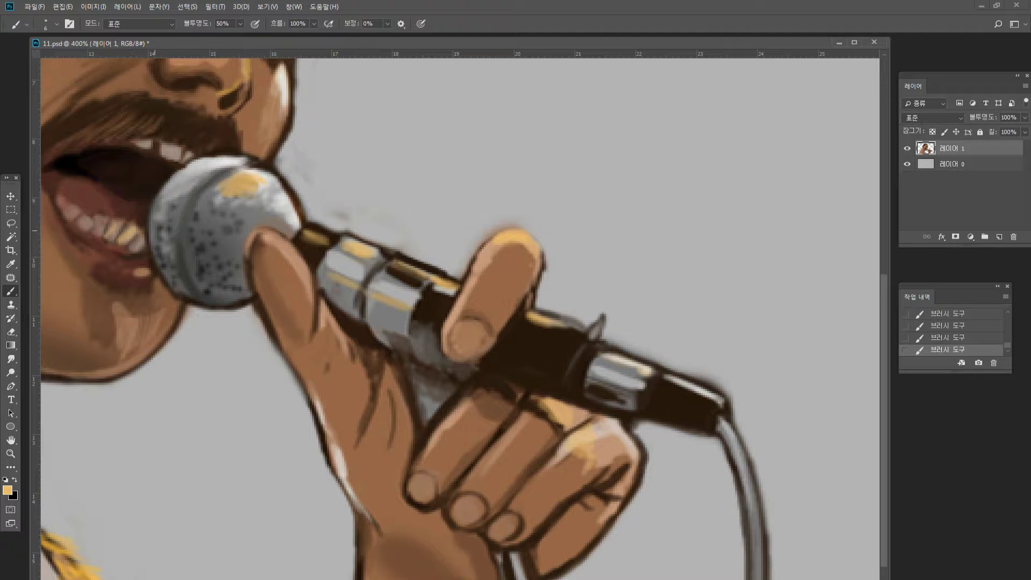
left_click(171, 154, "alt")
left_click(157, 152, "alt")
left_click(129, 200, "alt")
left_click(118, 226, "alt")
left_click(110, 231, "alt")
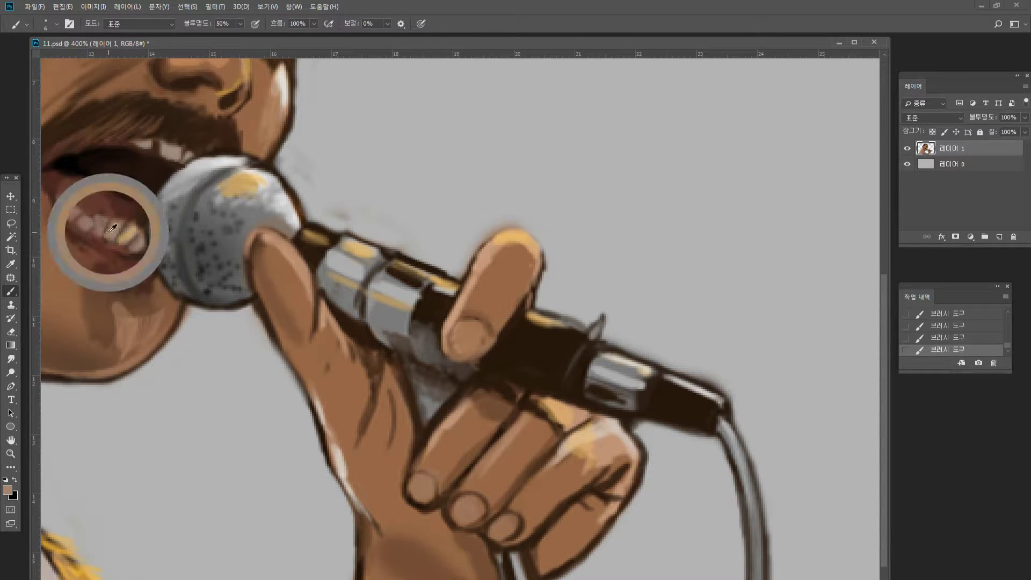
Paint a near-white highlight along the thumb's upper edge and at its base beside the first silver band.
double_click(10, 440)
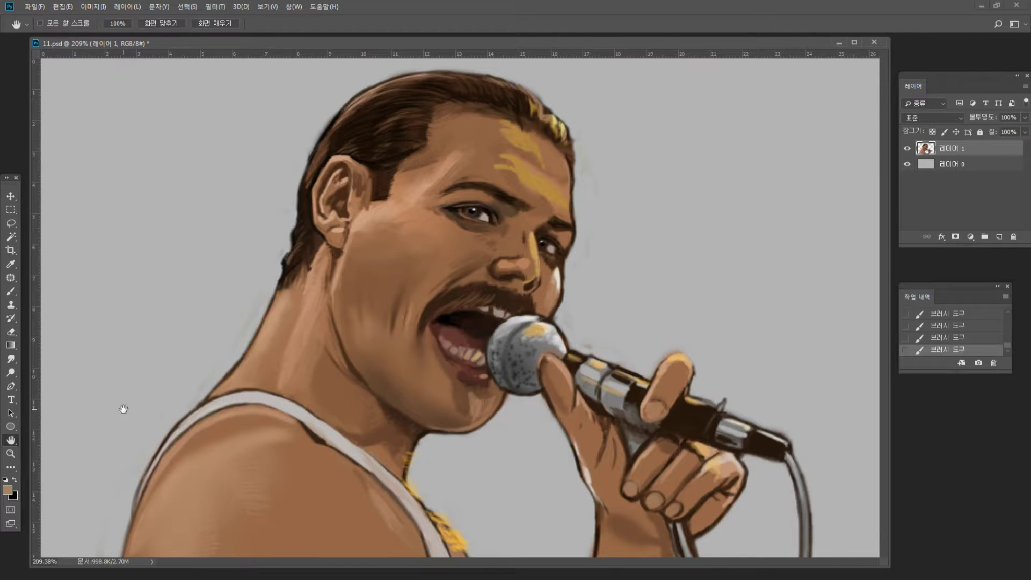
key("z")
left_click(511, 444)
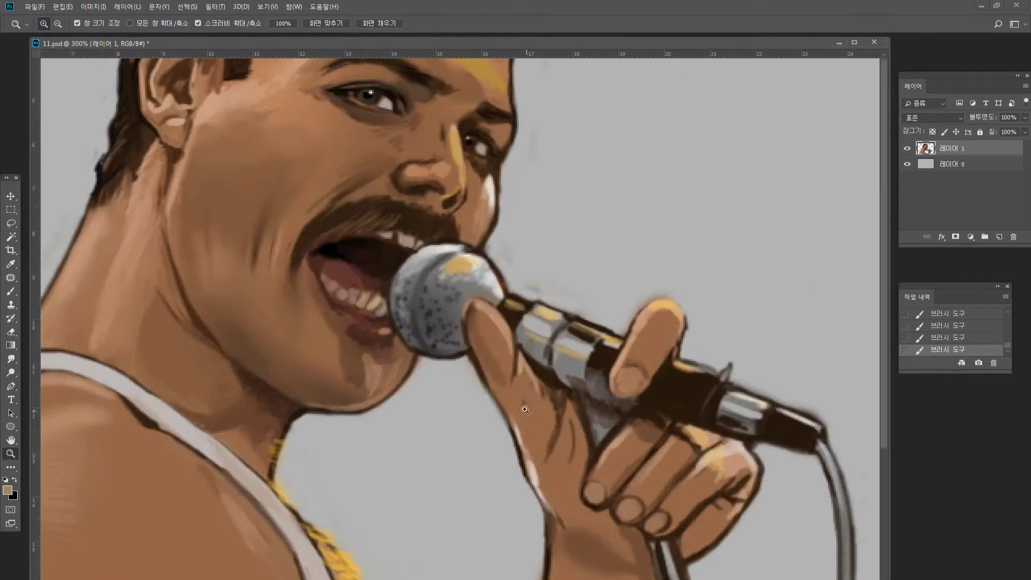
left_click(510, 444)
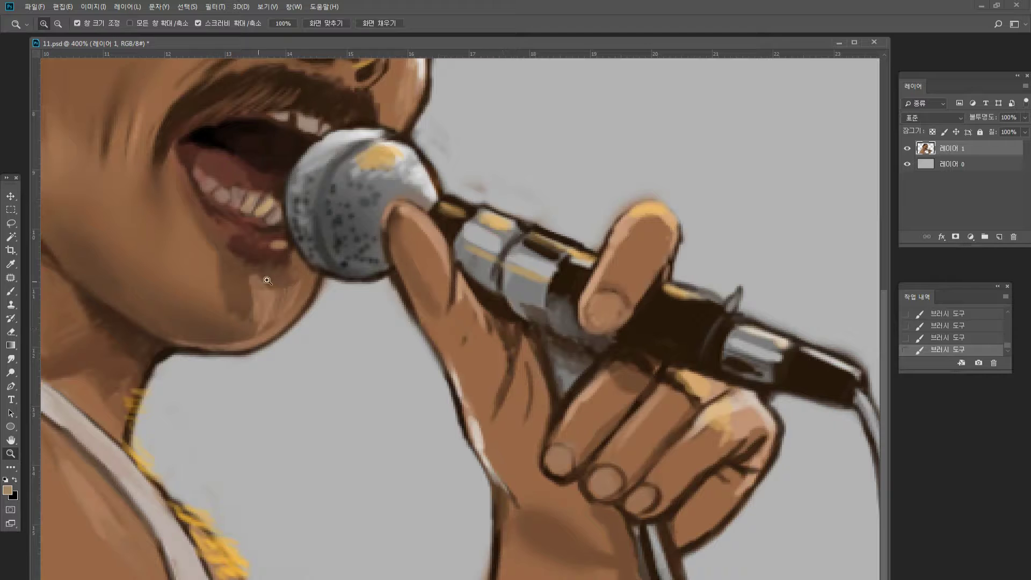
left_click(11, 291)
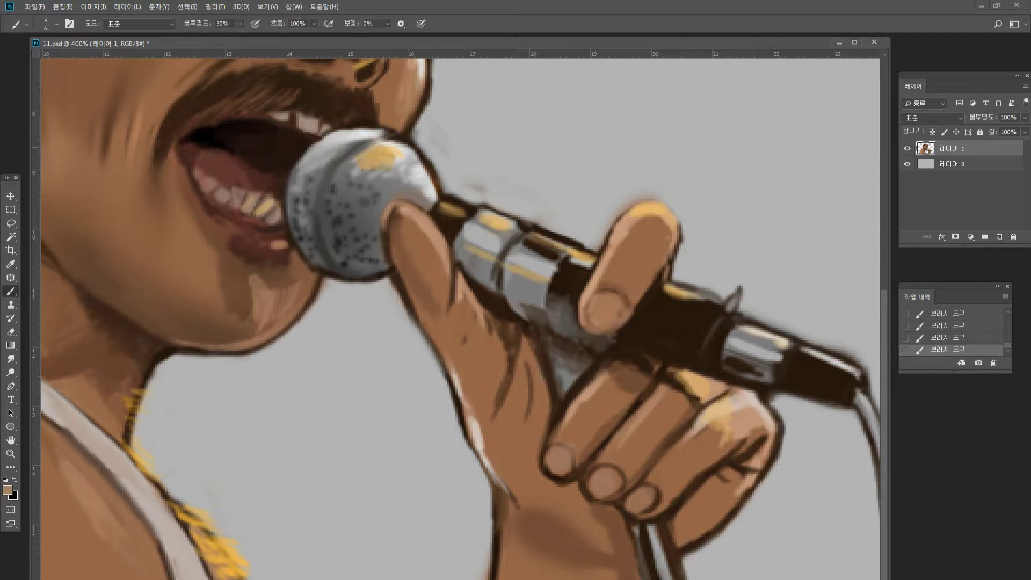
left_click(423, 71, "alt")
left_click(429, 75, "alt")
mouse_move(392, 221)
left_mouse_down()
mouse_move(400, 207)
mouse_move(446, 212)
mouse_move(408, 212)
mouse_move(437, 237)
mouse_move(449, 277)
mouse_move(448, 246)
left_mouse_up()
left_click(421, 65, "alt")
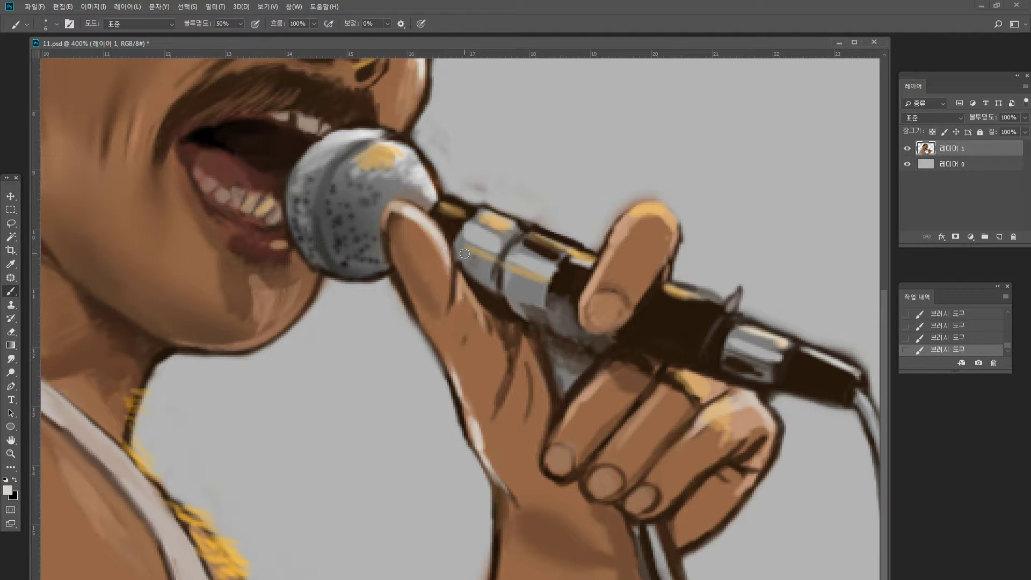
mouse_move(463, 290)
left_mouse_down()
mouse_move(459, 271)
mouse_move(467, 297)
mouse_move(455, 298)
left_mouse_up()
left_click(464, 302, "alt")
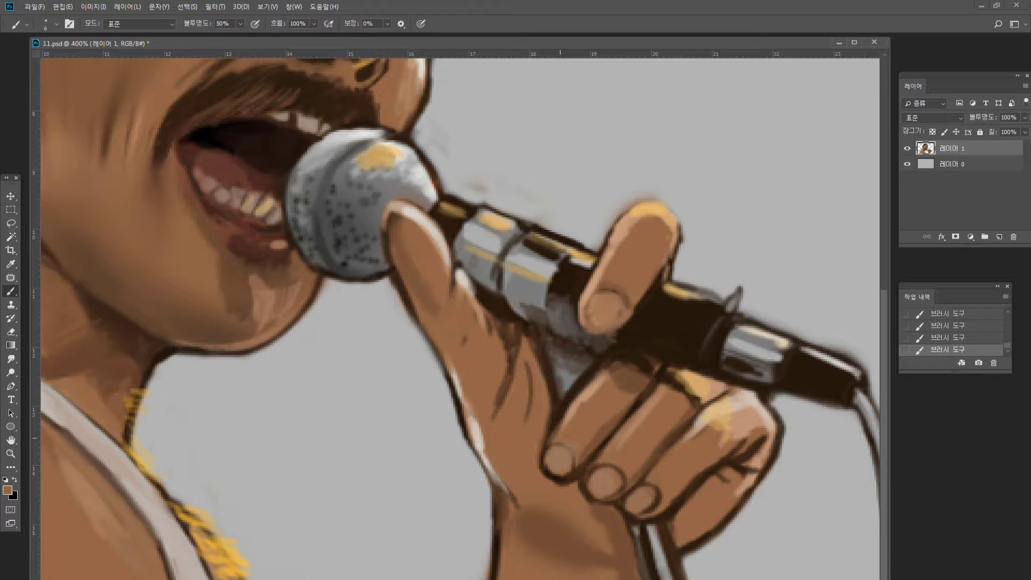
Darken the palm's edge below the handle and shade the palm creases with sampled browns.
left_click(538, 331, "alt")
left_click_drag(524, 333, 543, 364)
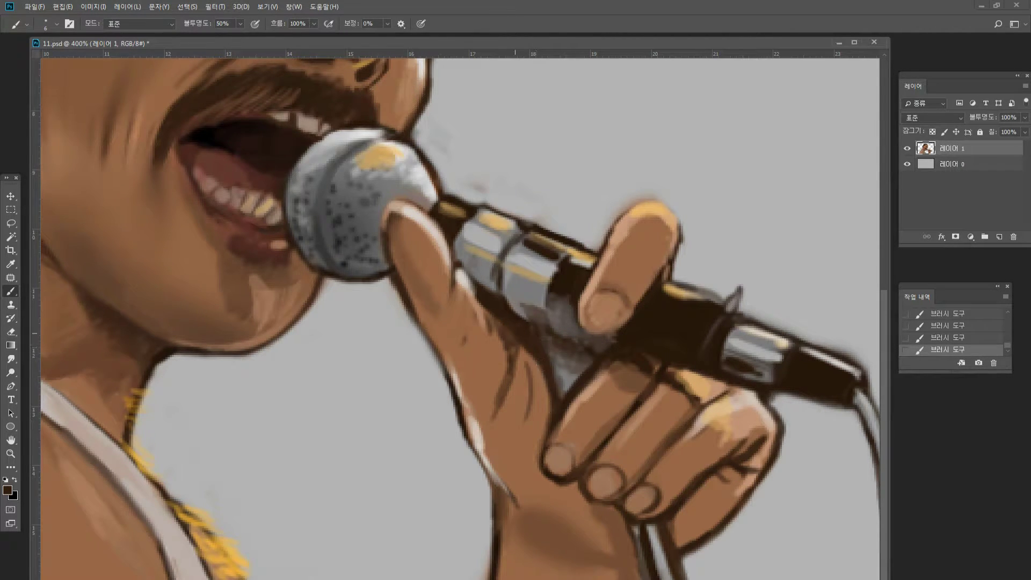
left_click(495, 334, "alt")
left_click_drag(505, 335, 500, 377)
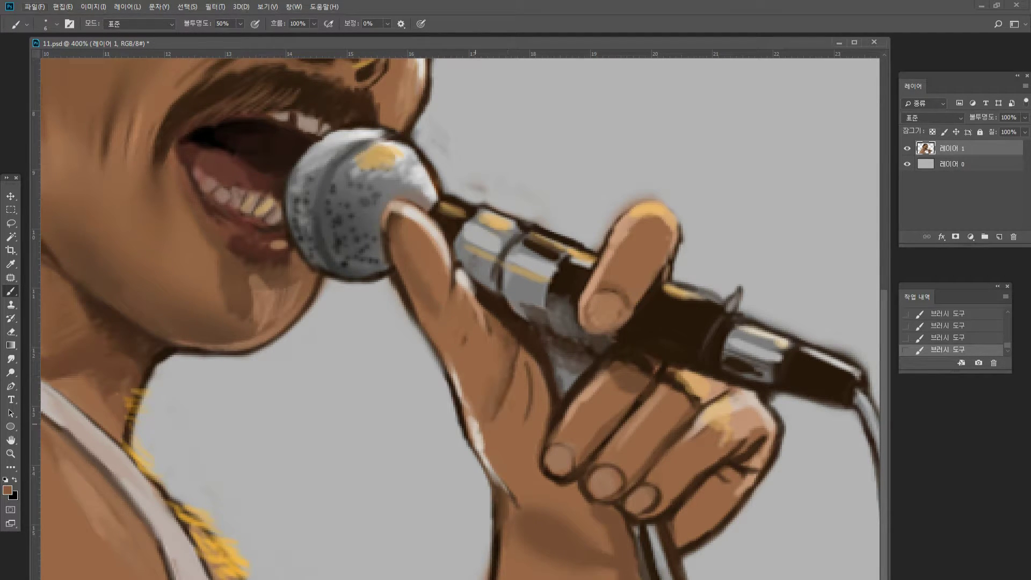
left_click(516, 357, "alt")
left_click_drag(507, 353, 496, 390)
left_click(523, 350, "alt")
left_click_drag(524, 354, 547, 411)
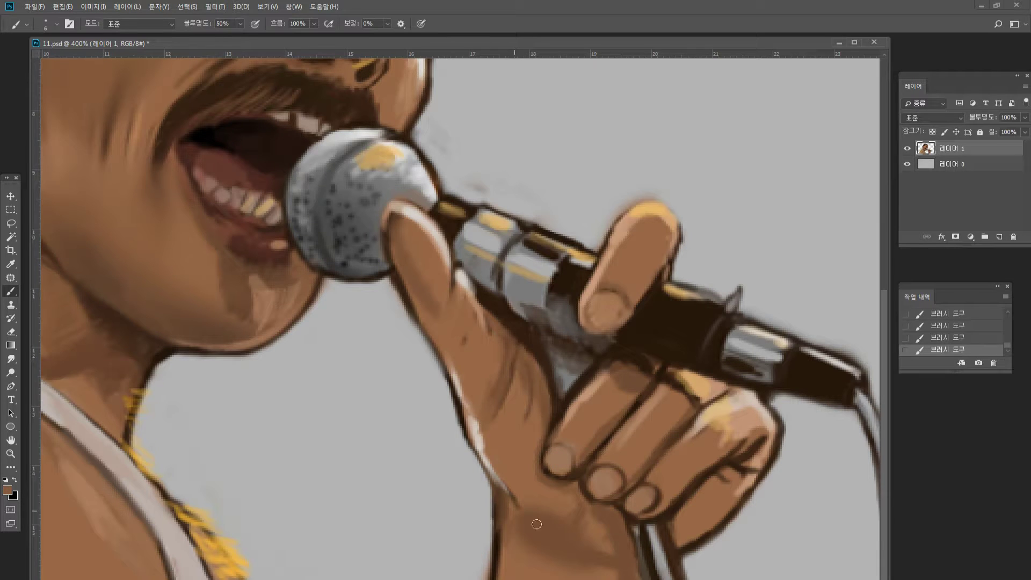
Shade the wrist, the little finger's underside and the uppermost curled finger with sampled darker browns.
left_click(548, 533, "alt")
mouse_move(685, 531)
left_mouse_down()
mouse_move(690, 545)
mouse_move(689, 517)
left_mouse_up()
left_click(668, 524, "alt")
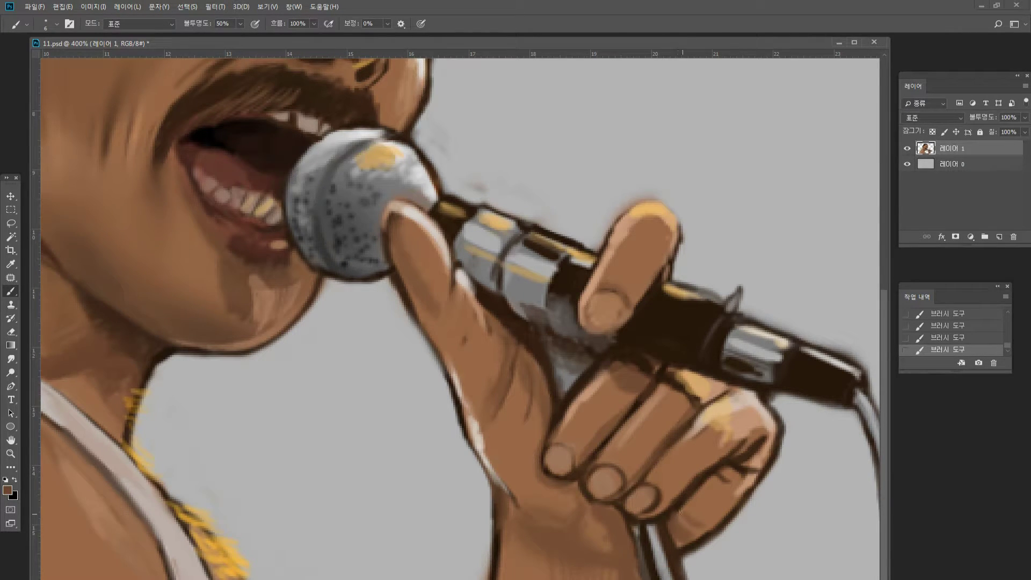
left_click(626, 382, "alt")
left_click(648, 343, "alt")
Redefine the lower lip's bottom edge in sampled dark red-brown and blend the skin shadow beneath it.
left_click(247, 259, "alt")
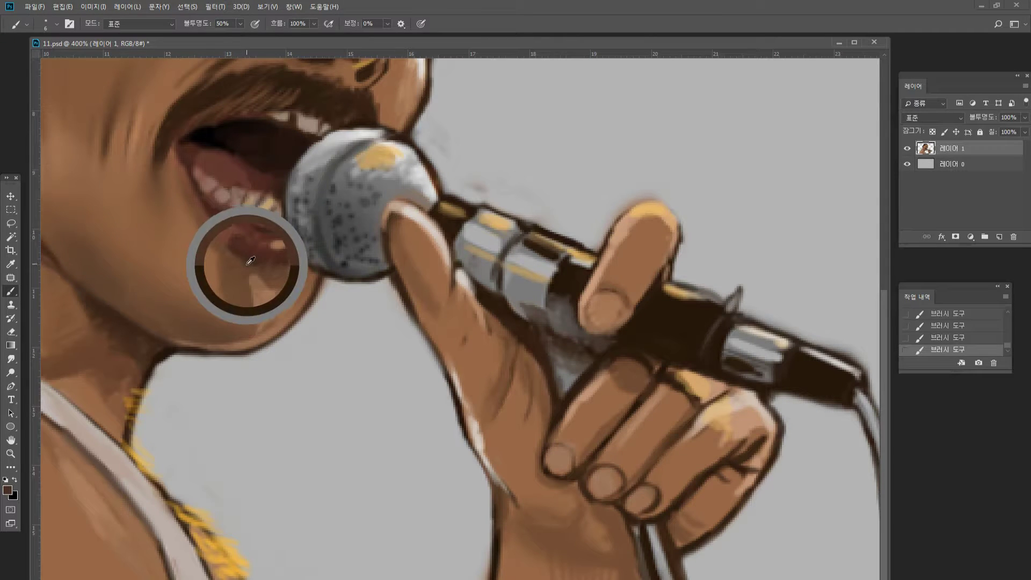
left_click_drag(228, 258, 269, 271)
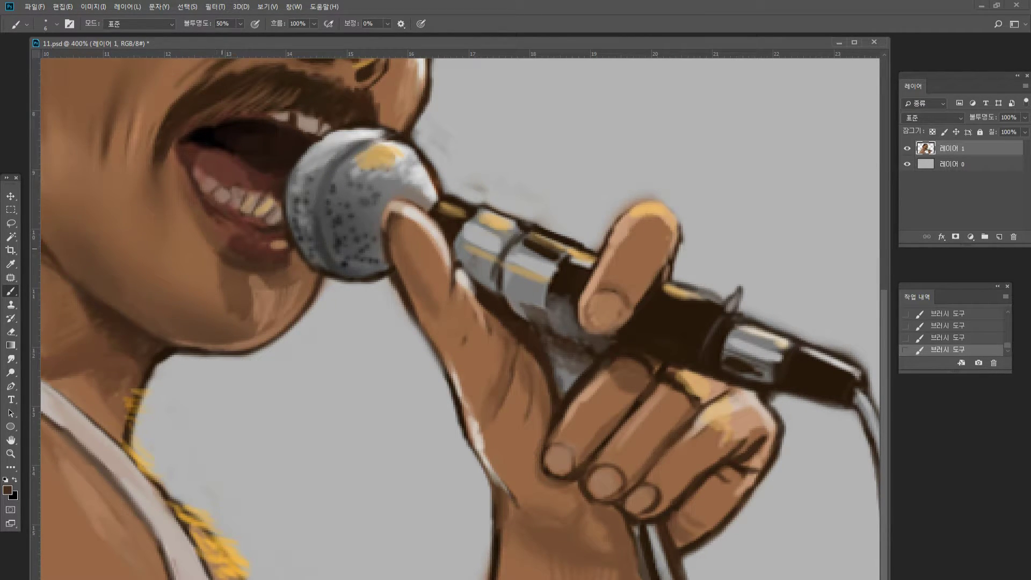
left_click(214, 262, "alt")
left_click(237, 270, "alt")
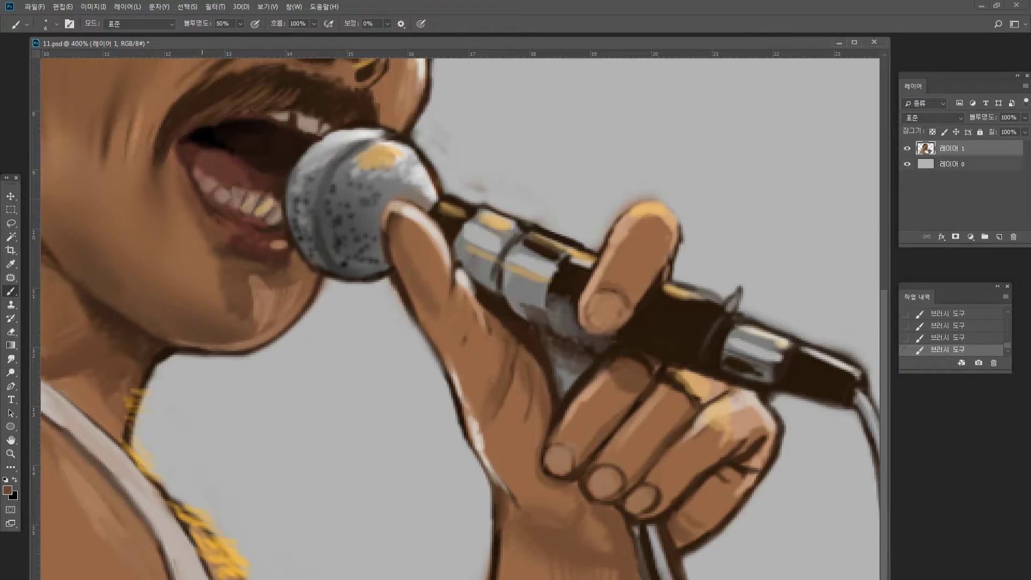
Reshape the mouth's outer corner with sampled skin tone and a thin dark line along the lip.
left_click(187, 206, "alt")
left_click(172, 184, "alt")
left_click_drag(179, 128, 174, 154)
left_click(145, 147, "alt")
left_click(189, 135, "alt")
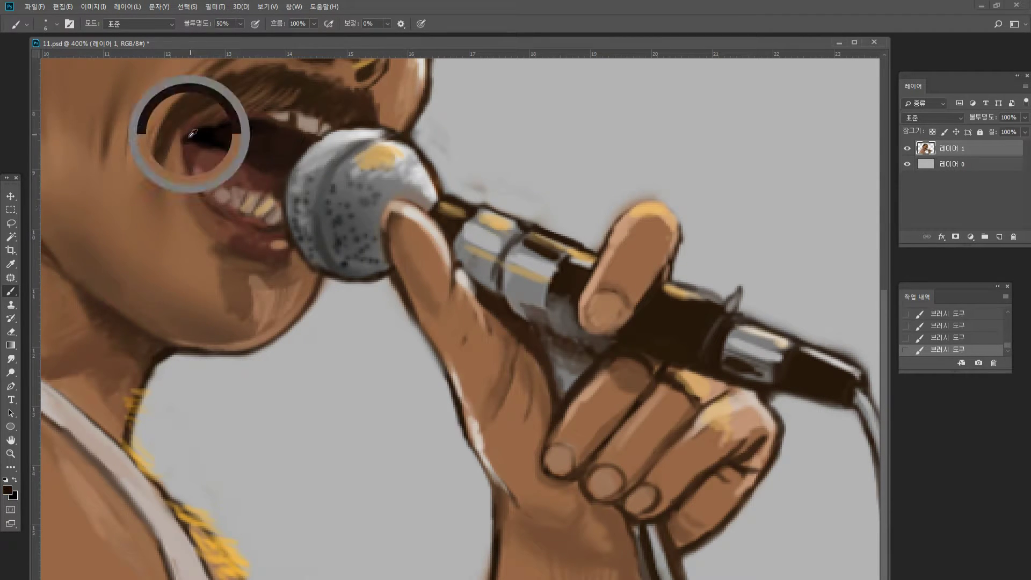
left_click(175, 155, "alt")
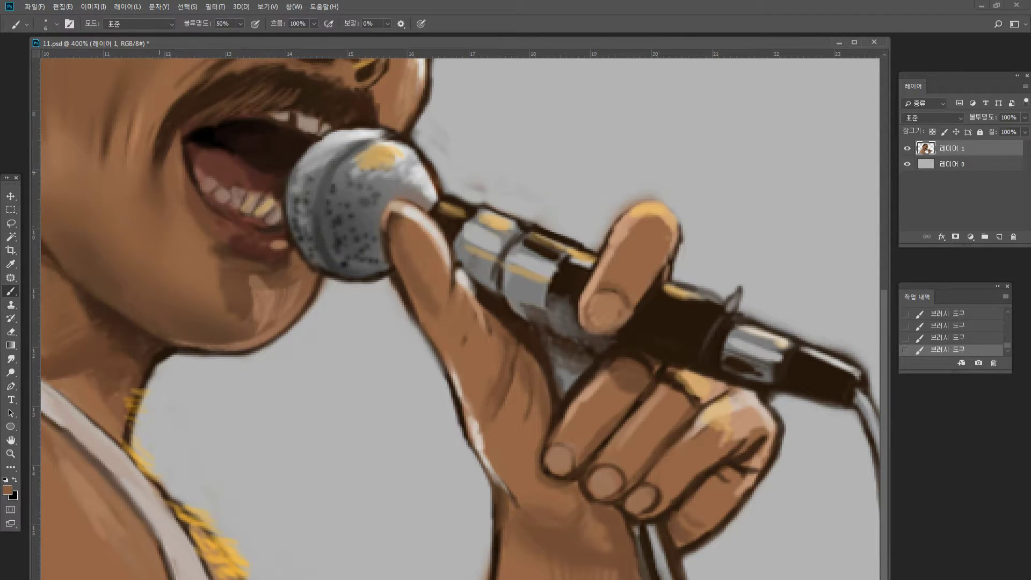
left_click(171, 161, "alt")
left_click(115, 272, "alt")
left_click(103, 320, "alt")
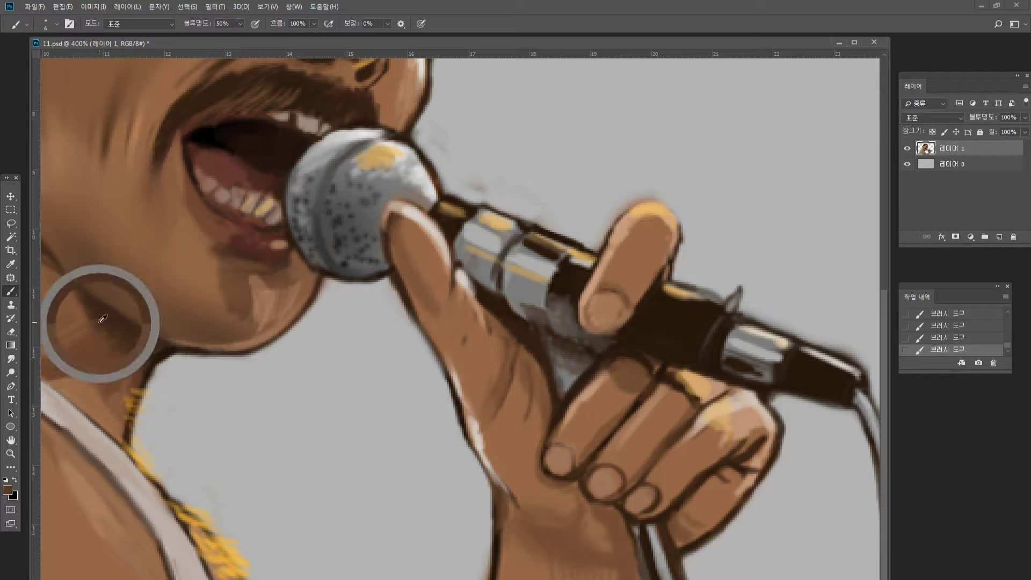
Desaturate the hair along the crown and behind the ear with the Sponge tool at 100% flow.
left_click(13, 453)
double_click(13, 454)
left_click(11, 439)
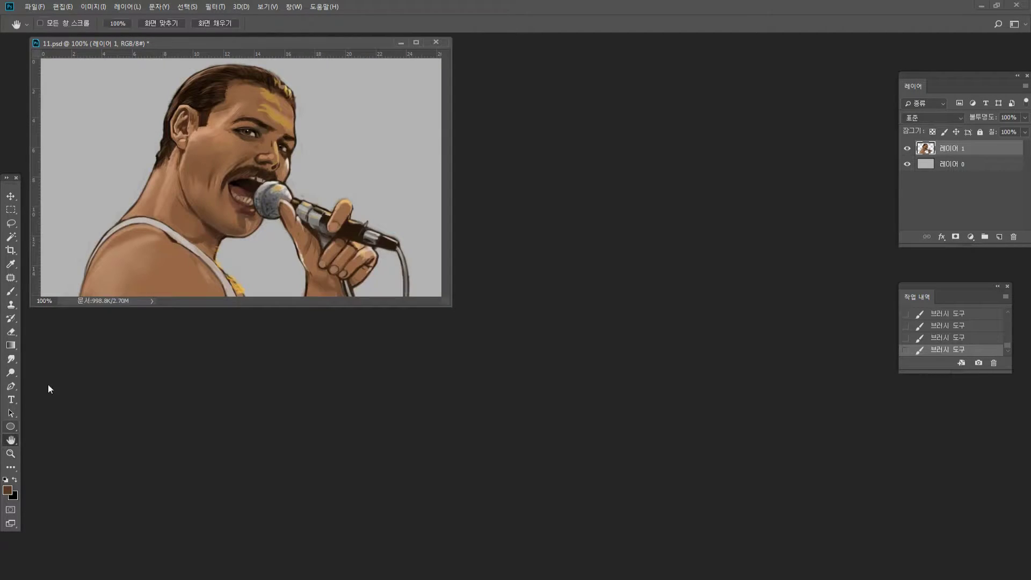
double_click(11, 443)
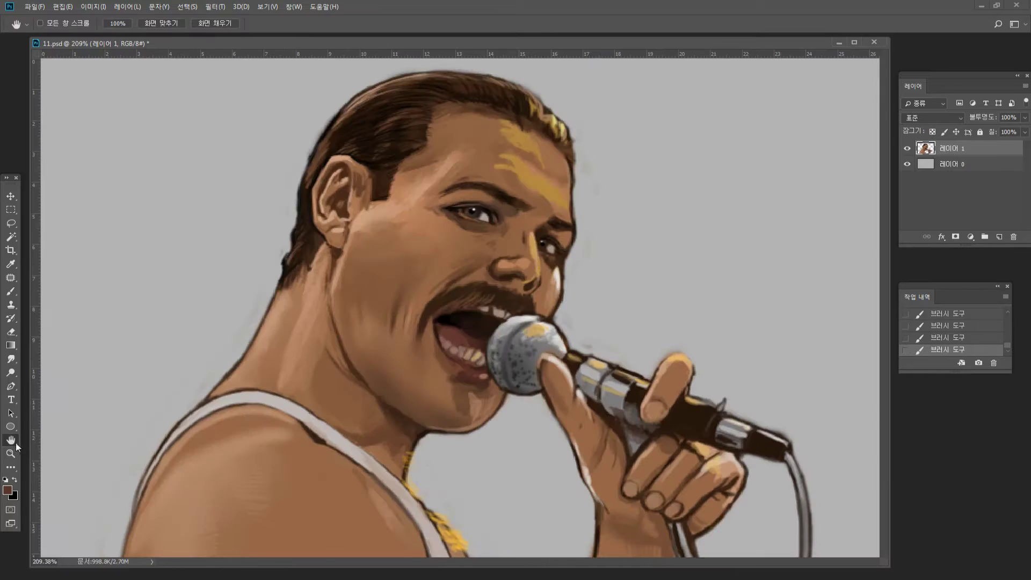
left_click(11, 453)
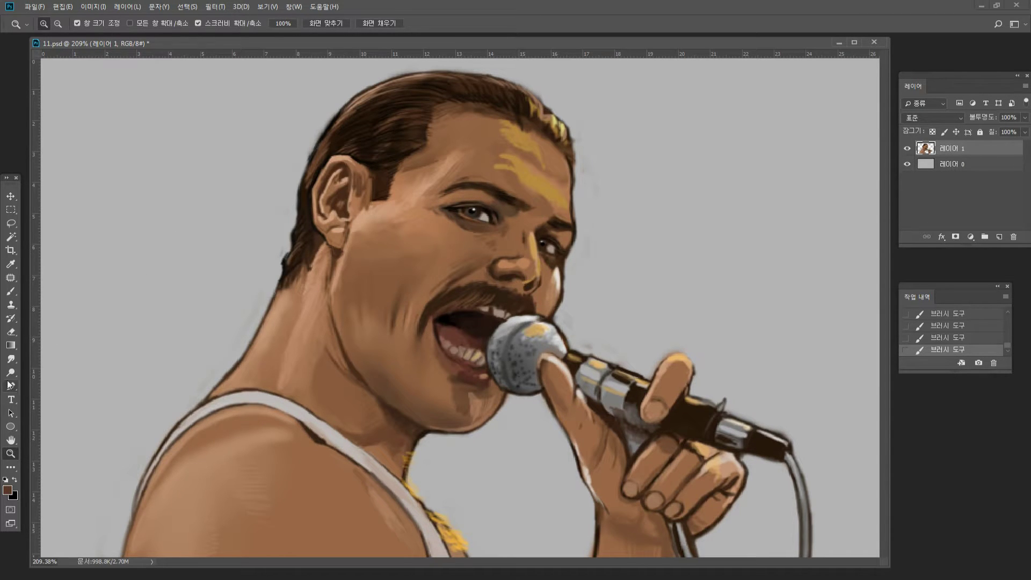
left_click_drag(11, 372, 49, 394)
mouse_move(369, 145)
left_mouse_down()
mouse_move(403, 131)
mouse_move(410, 108)
mouse_move(378, 104)
left_mouse_up()
left_click_drag(505, 77, 403, 102)
left_click_drag(327, 151, 297, 167)
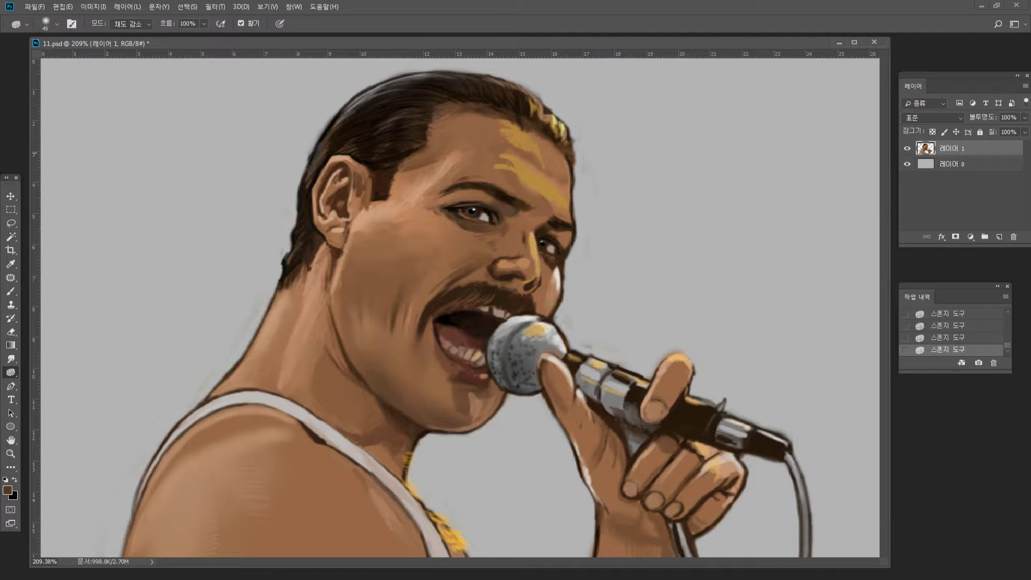
Resize the image proportionally to a width of 1800 pixels.
left_click(90, 8)
left_click(105, 88)
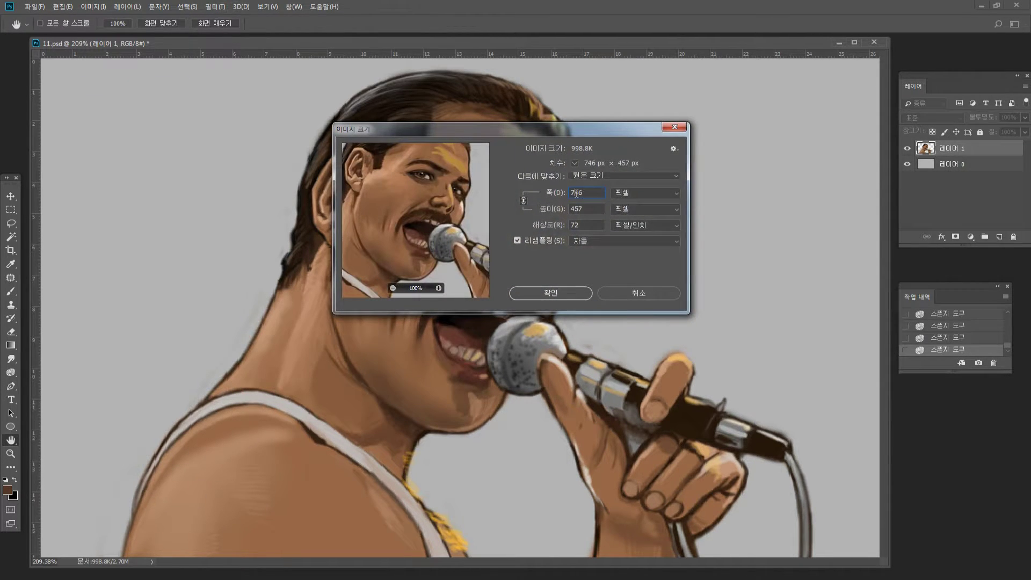
double_click(576, 193)
type("1800")
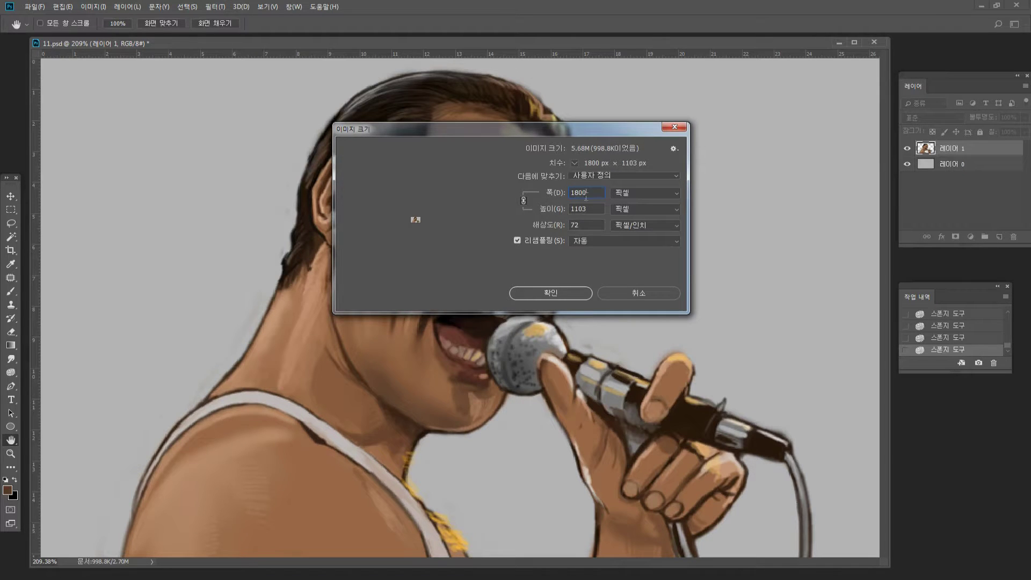
left_click(558, 294)
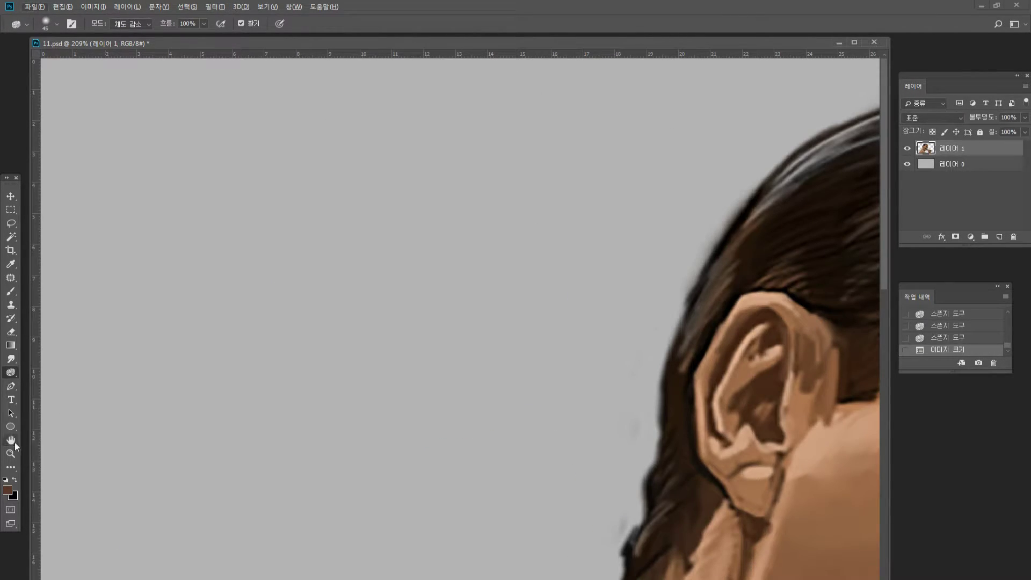
Clean the tank top strap beside its dark outer outline at the shoulder with brush strokes in a sampled light grey.
double_click(11, 440)
left_click(10, 453)
left_click(347, 301, "alt")
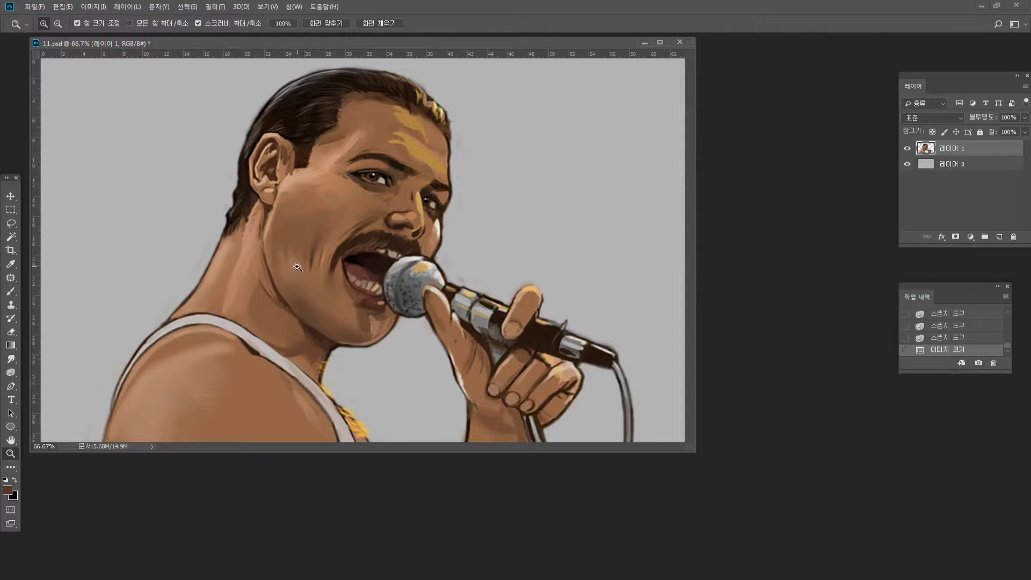
left_click(285, 296)
left_click(288, 366)
left_click(365, 371)
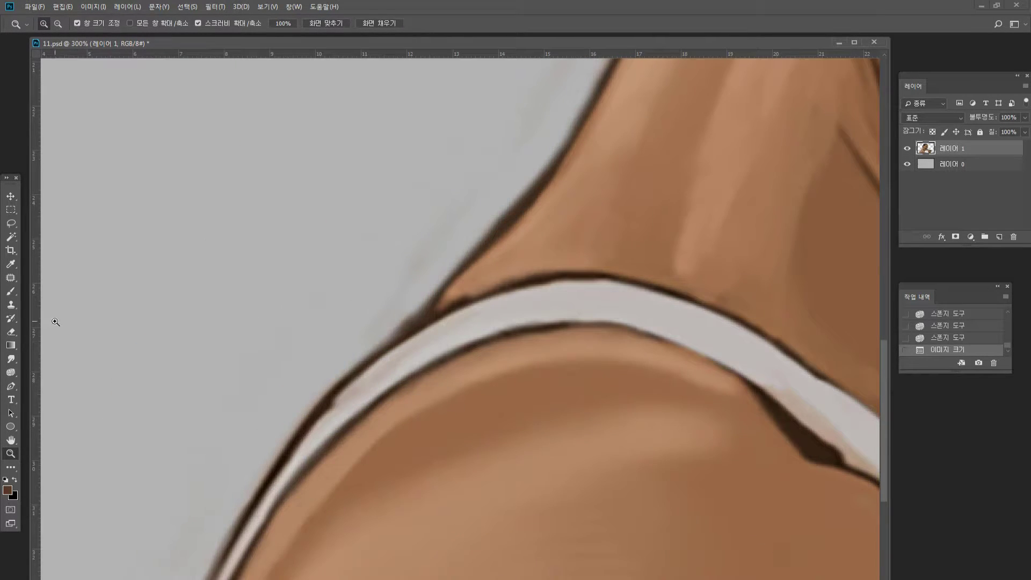
left_click(11, 294)
left_click(357, 400, "alt")
left_click_drag(325, 417, 335, 404)
left_click_drag(323, 418, 337, 403)
left_click_drag(323, 419, 335, 406)
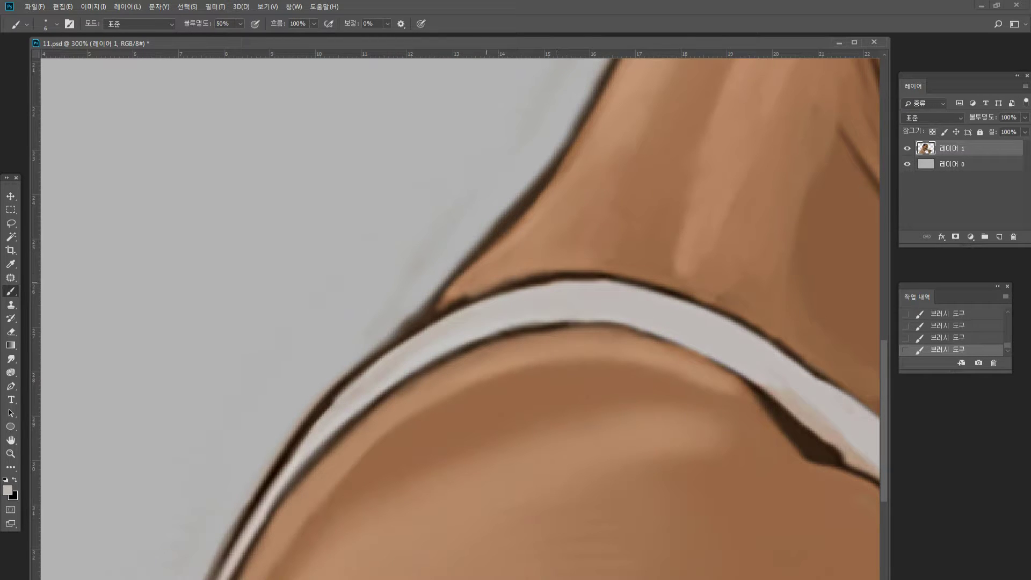
Sharpen the corner where the neck meets the strap using sampled skin tone and dark brown outline colour.
left_click(436, 316, "alt")
left_click(489, 271, "alt")
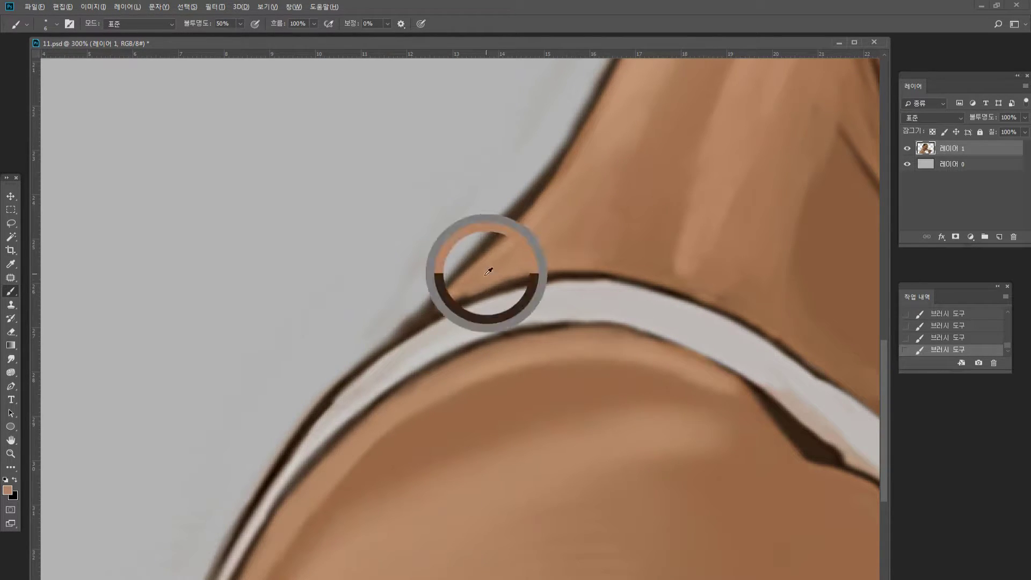
mouse_move(445, 295)
left_mouse_down()
mouse_move(416, 323)
mouse_move(483, 291)
left_mouse_up()
left_click_drag(418, 322, 534, 275)
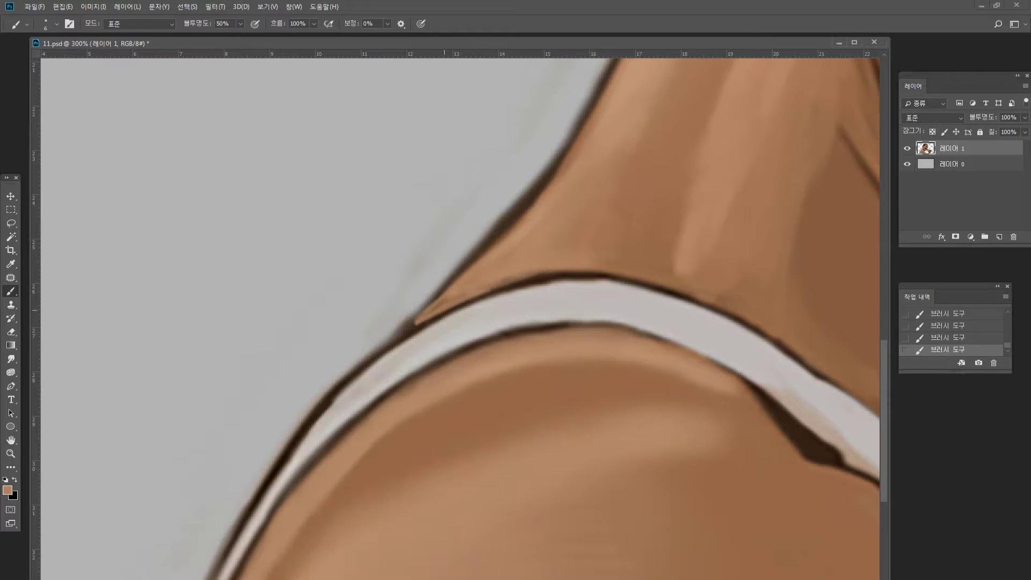
left_click_drag(444, 310, 540, 275)
left_click(412, 324, "alt")
mouse_move(427, 305)
left_mouse_down()
mouse_move(406, 330)
mouse_move(427, 311)
left_mouse_up()
left_click(466, 287, "alt")
left_click(395, 342, "alt")
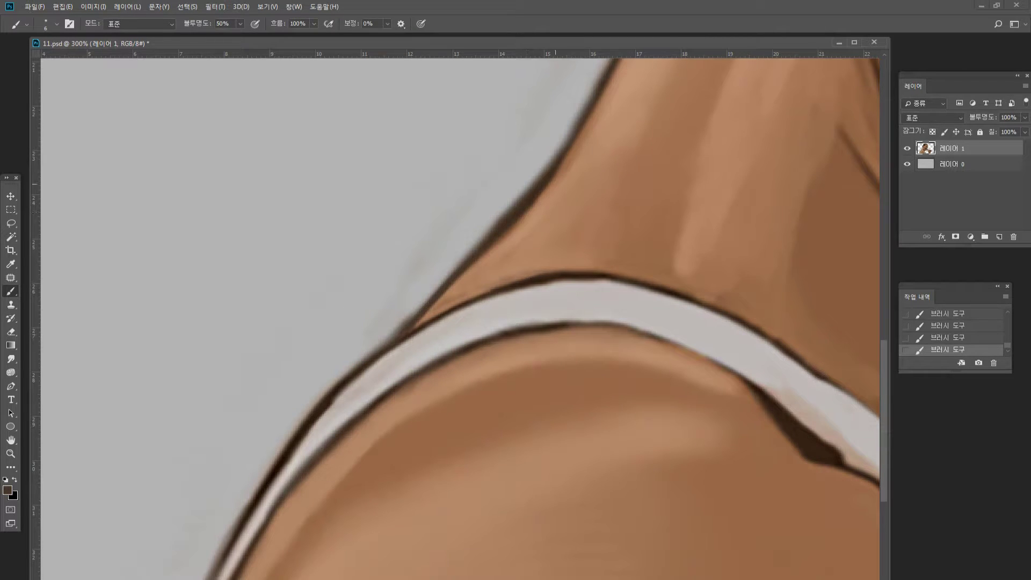
Start sampling a colour around the gold chain beside the tank top strap.
double_click(11, 453)
left_click(321, 451)
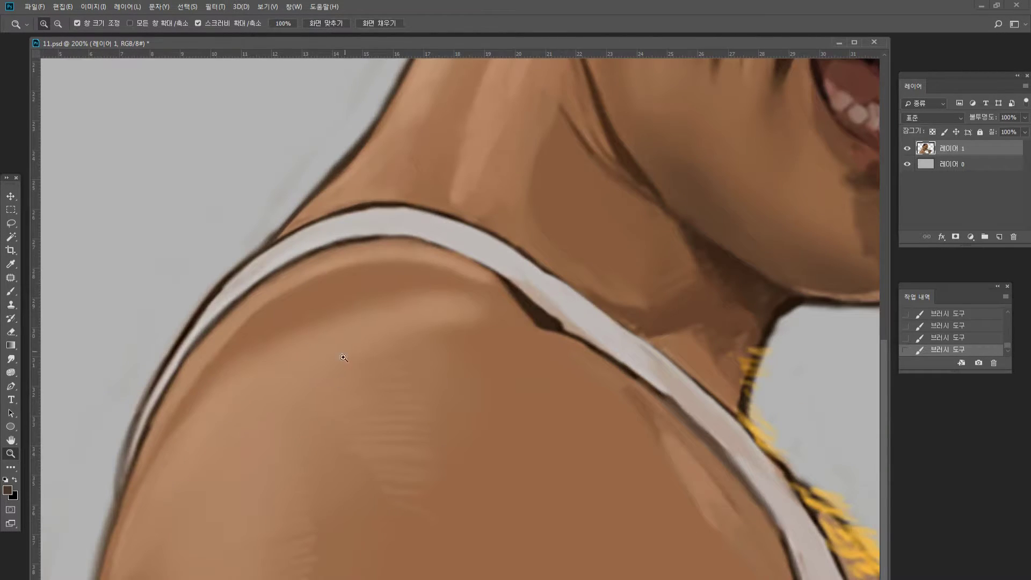
key("i")
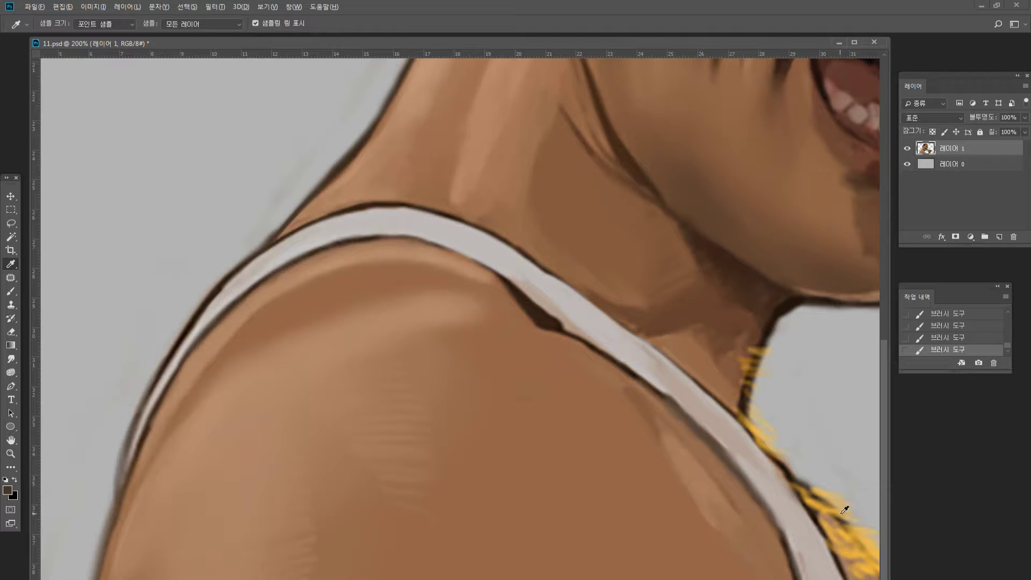
Add thin gold strokes where the back of the neck meets the strap and touch up the arm's outer outline with sampled dark brown.
left_click(826, 496, "alt")
left_click(10, 291)
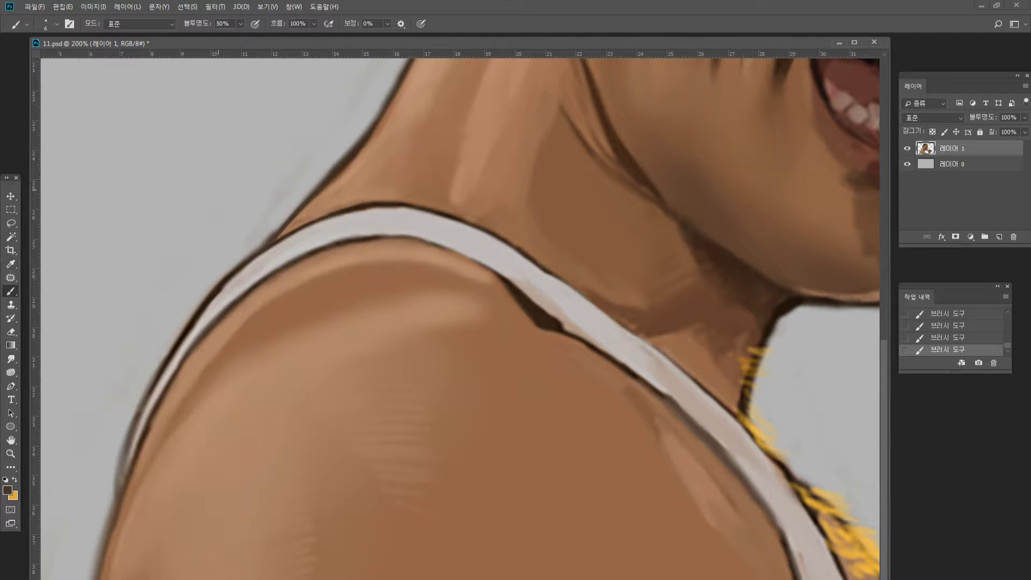
left_click_drag(241, 252, 267, 238)
left_click(820, 500, "alt")
left_click_drag(250, 248, 268, 230)
left_click(135, 426, "alt")
left_click_drag(107, 544, 121, 462)
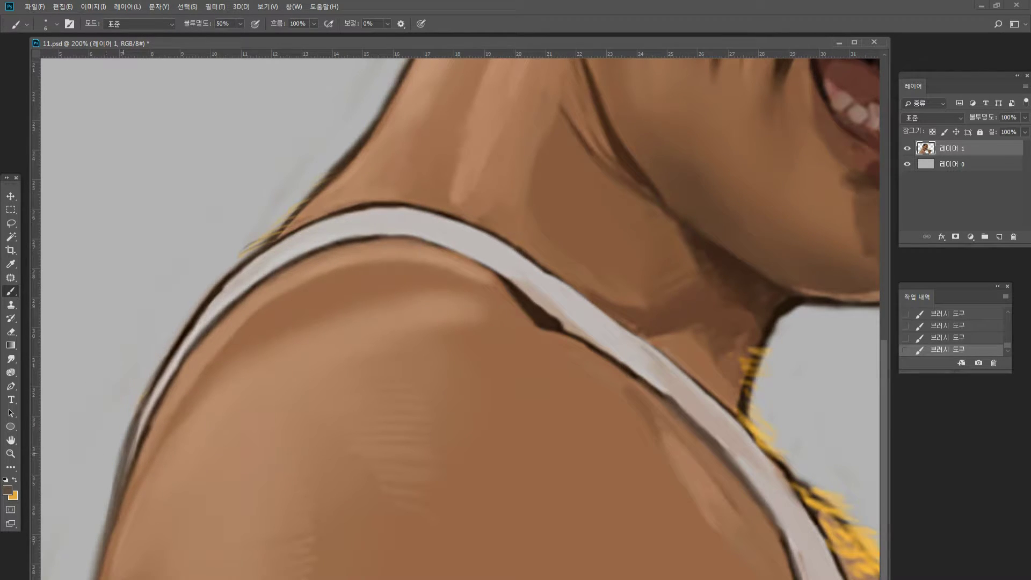
Blend the upper shoulder's highlight and shadow with fine curved strokes in sampled skin tones, extending them toward the strap.
left_click(309, 346, "alt")
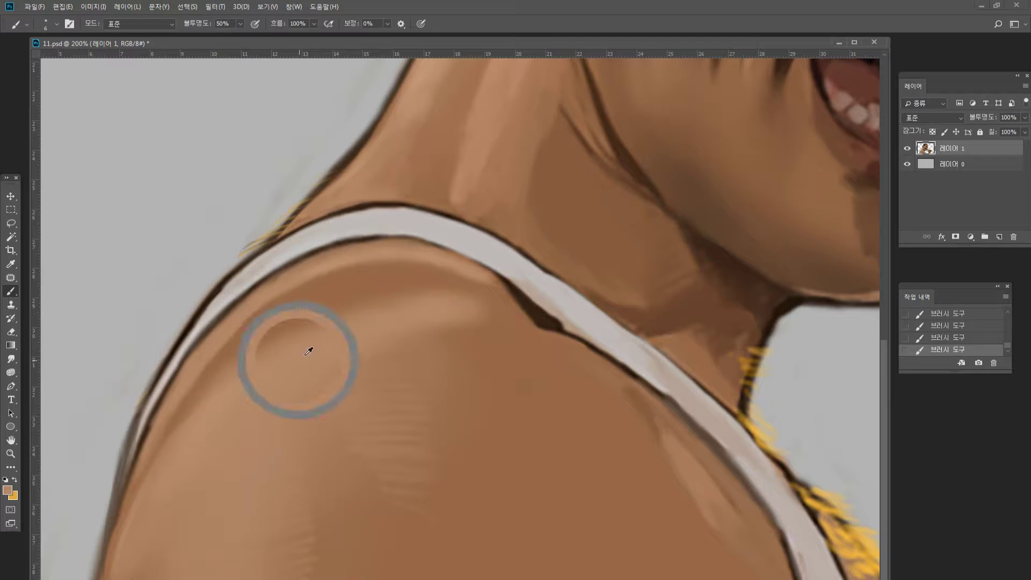
left_click(396, 306, "alt")
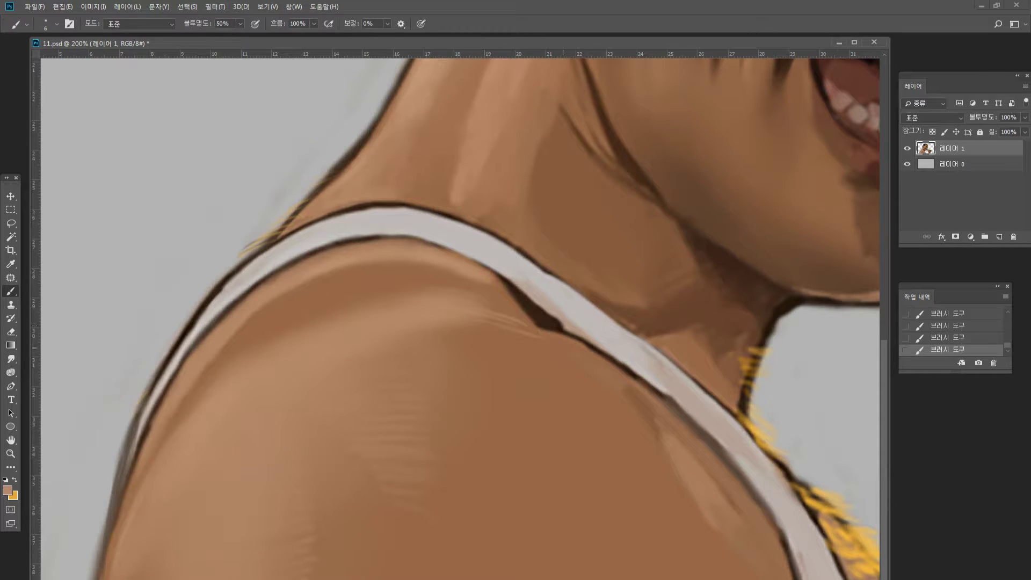
left_click_drag(532, 329, 627, 359)
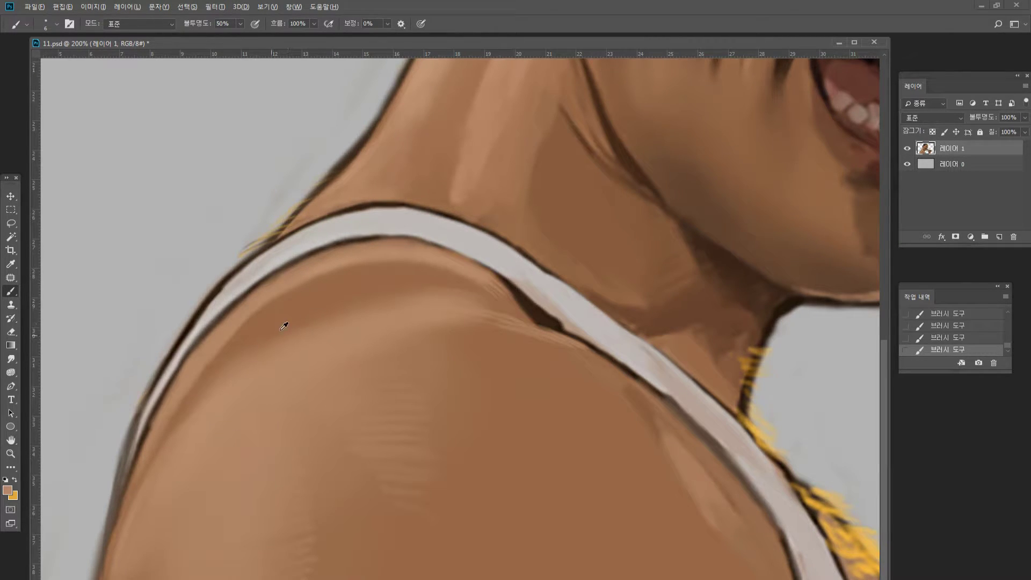
left_click(249, 349, "alt")
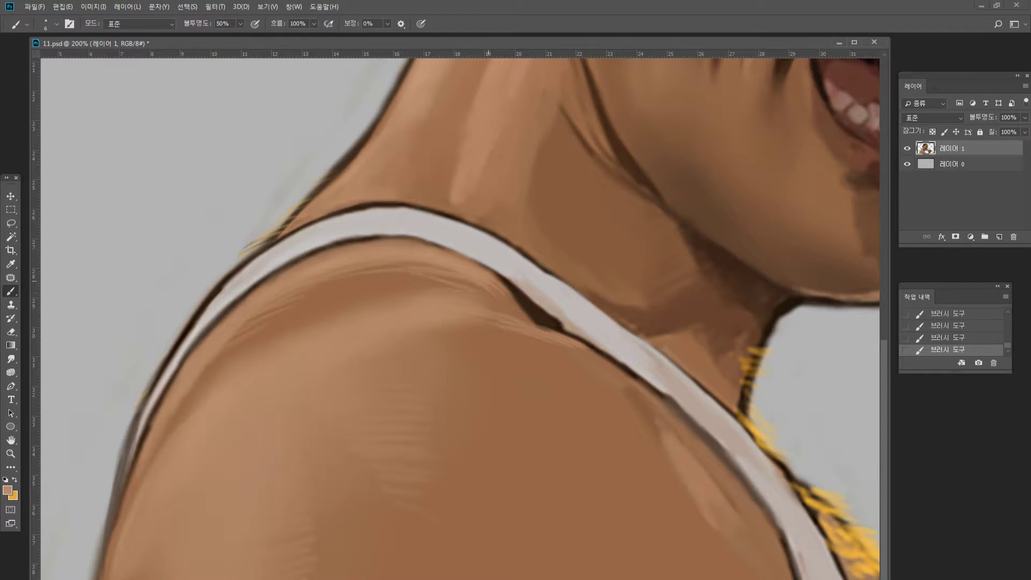
Refine the dark outlines along the strap's back curve and its front edge over the shoulder with sampled outline colours.
left_click(246, 279, "alt")
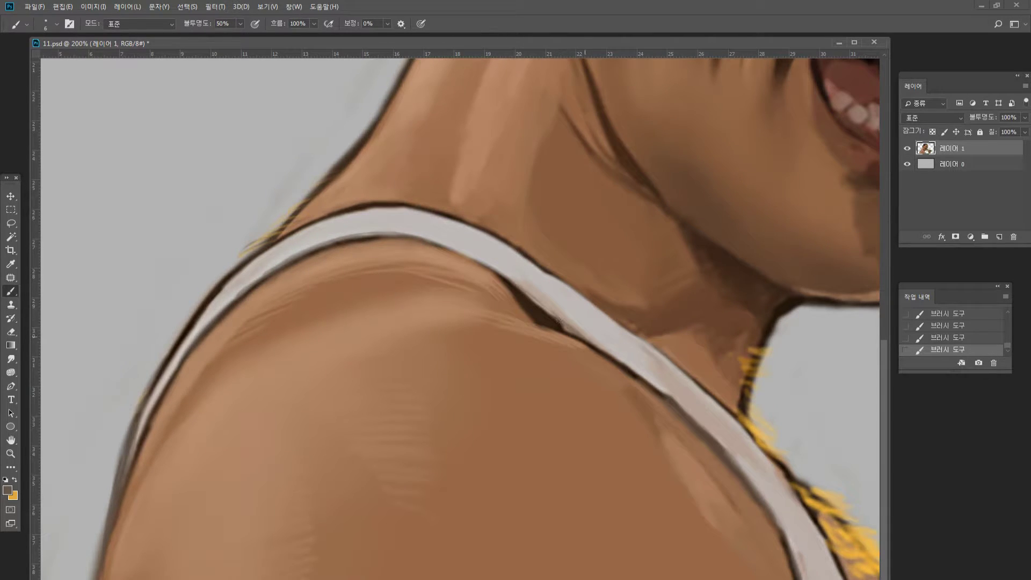
left_click(557, 320, "alt")
left_click(660, 386, "alt")
Hatch fine skin-tone strokes across the neck and the shoulder to soften the transitions between light and shadow areas.
left_click(543, 121, "alt")
left_click(484, 153, "alt")
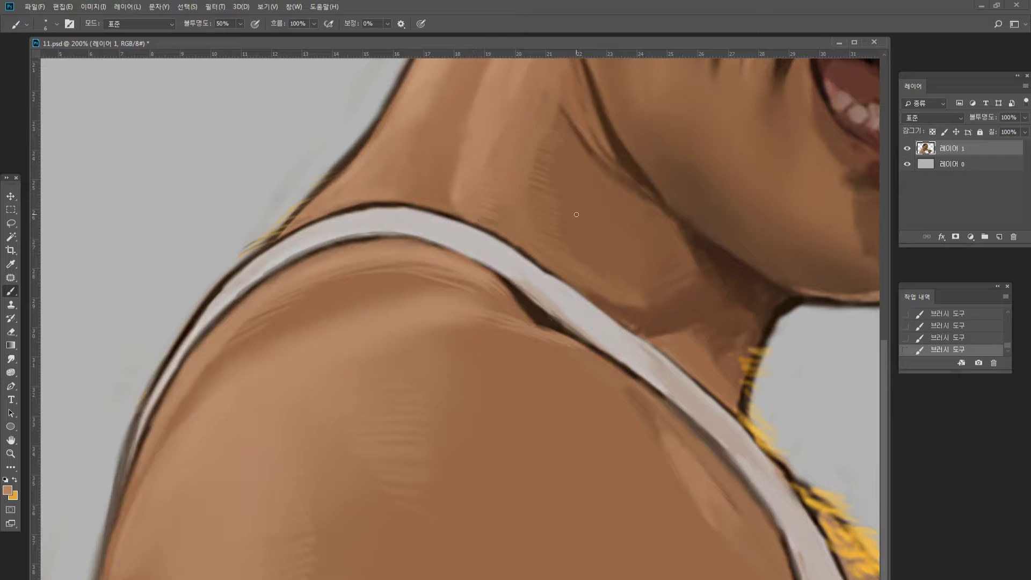
left_click(393, 189, "alt")
left_click(419, 437, "alt")
left_click(336, 345, "alt")
Clean up the strap's edges and the dark shadow wedge beneath it with sampled light grey and brown tones.
left_click(553, 318, "alt")
left_click(589, 336, "alt")
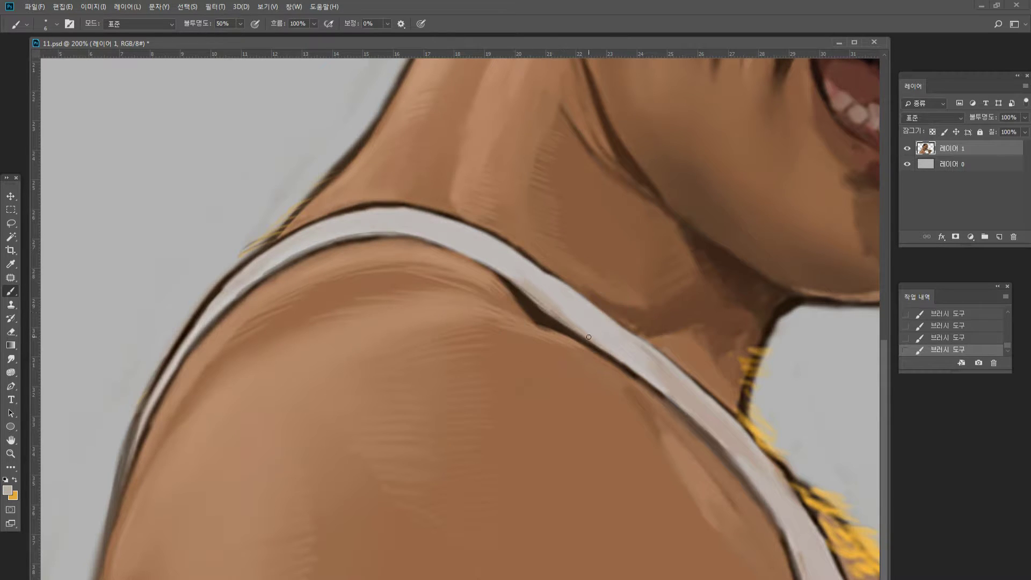
left_click(517, 308, "alt")
left_click_drag(524, 301, 558, 324)
left_click(513, 296, "alt")
left_click(553, 323, "alt")
left_click(529, 271, "alt")
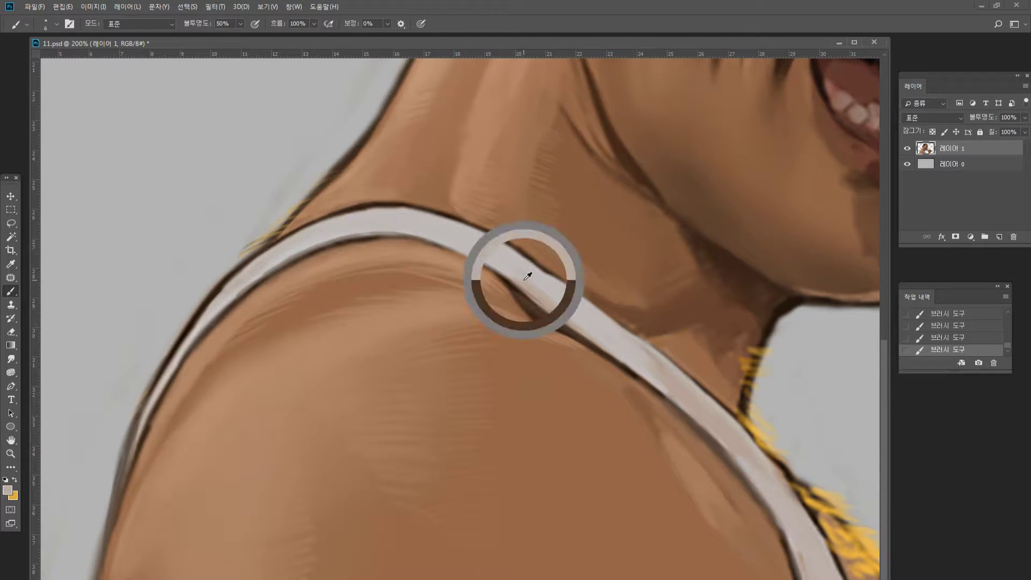
left_click(542, 262, "alt")
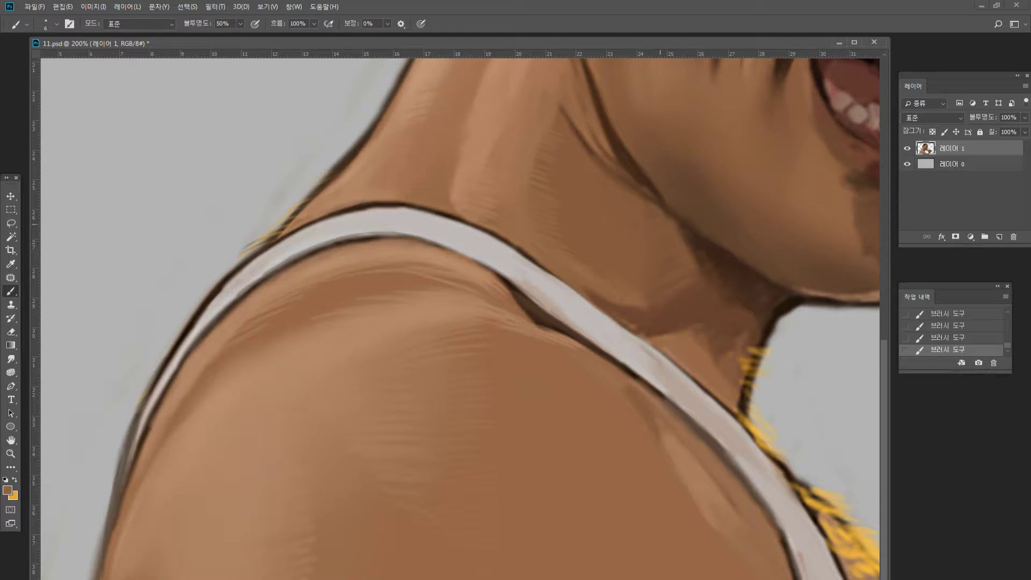
Set the brush opacity to 70% and retouch the dark outline between the strap and the top of the shoulder.
left_click(11, 453)
left_click(318, 358, "alt")
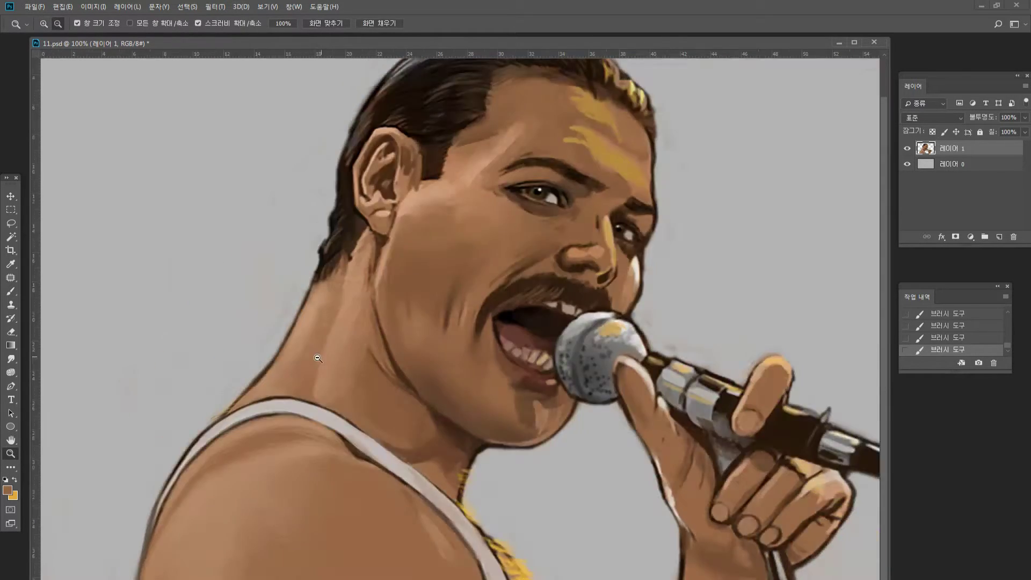
left_click(317, 358, "alt")
left_click(301, 360, "alt")
left_click(272, 319)
left_click(416, 438)
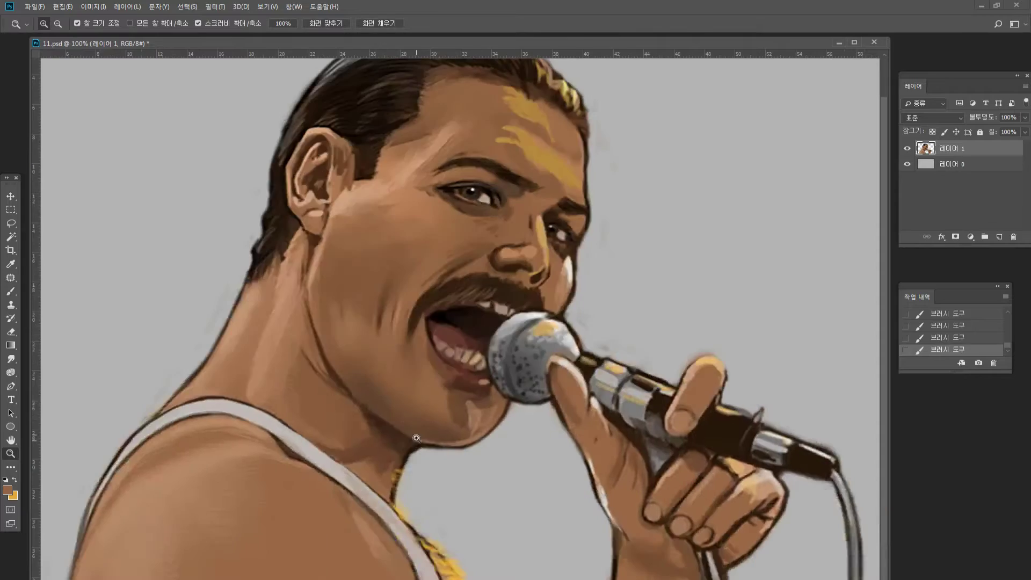
left_click(398, 469)
left_click(398, 468)
left_click(16, 441)
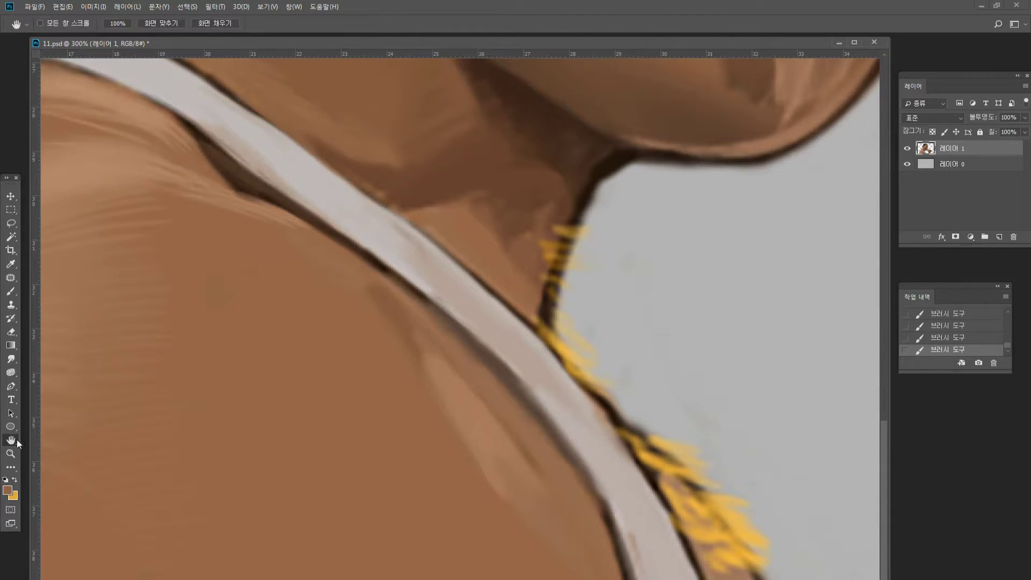
left_click_drag(351, 290, 467, 282)
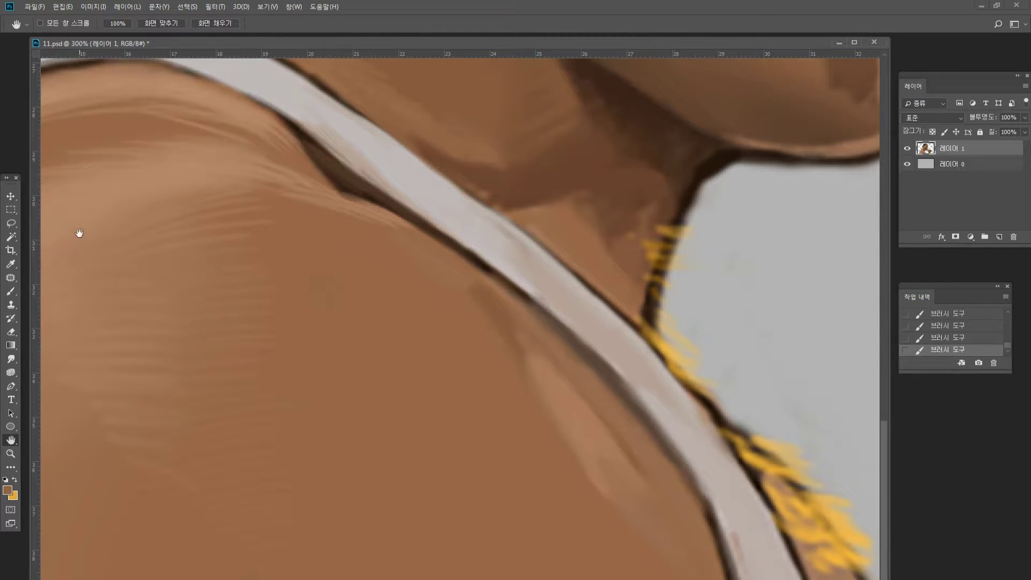
left_click_drag(283, 259, 289, 294)
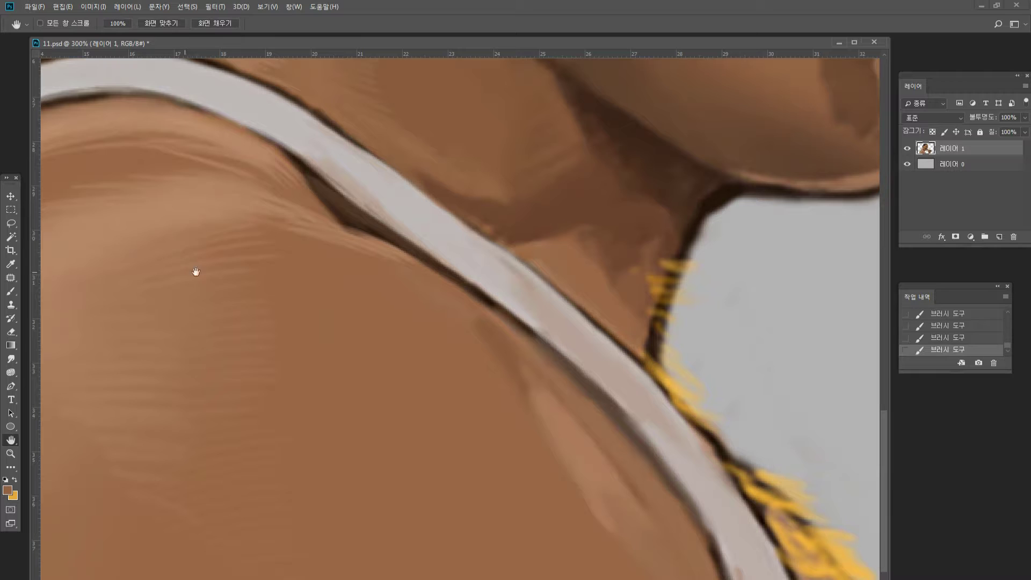
left_click(7, 292)
left_click(592, 268, "alt")
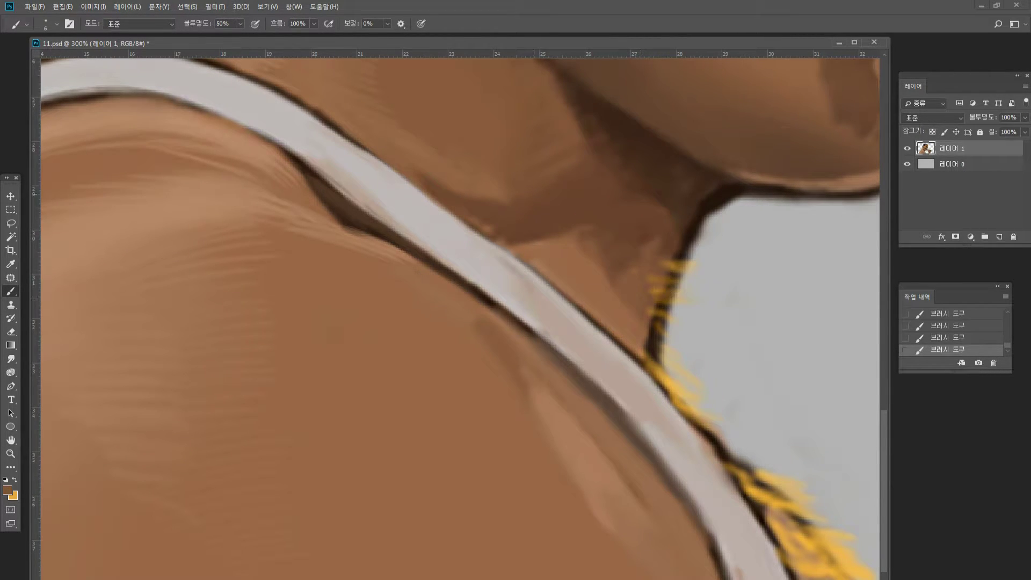
left_click_drag(240, 38, 250, 35)
left_click_drag(199, 111, 239, 125)
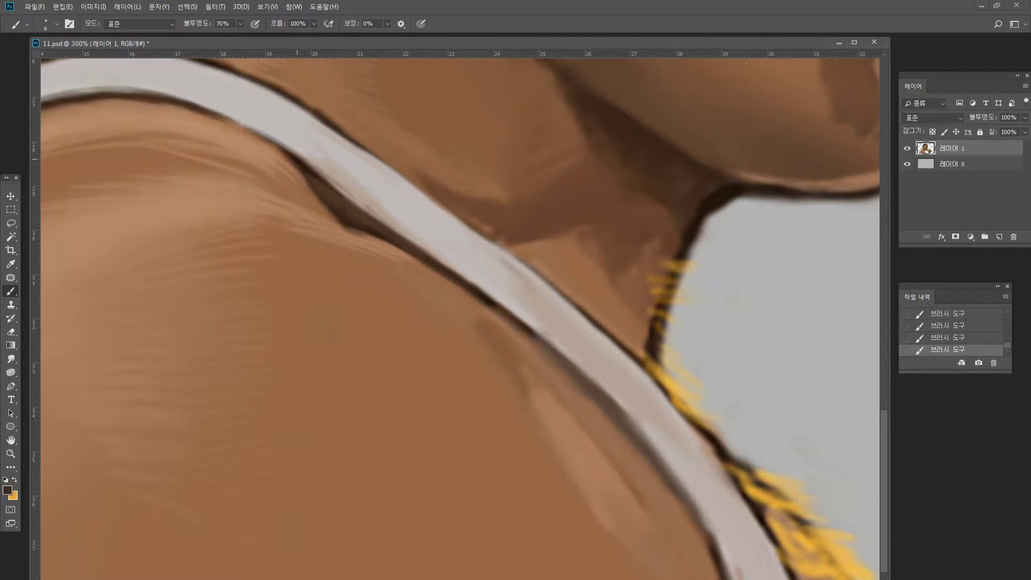
Shade the neck shadow beneath the jaw with hatched strokes in sampled medium and dark browns.
left_click(569, 182, "alt")
mouse_move(578, 149)
left_mouse_down()
mouse_move(555, 137)
mouse_move(590, 124)
mouse_move(540, 111)
mouse_move(602, 104)
left_mouse_up()
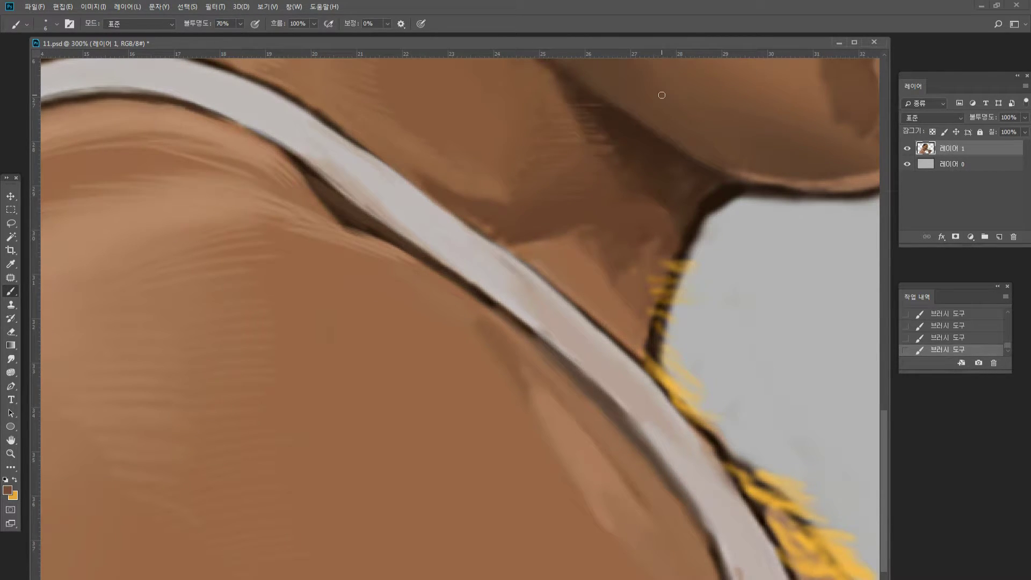
left_click(561, 234, "alt")
left_click(607, 214, "alt")
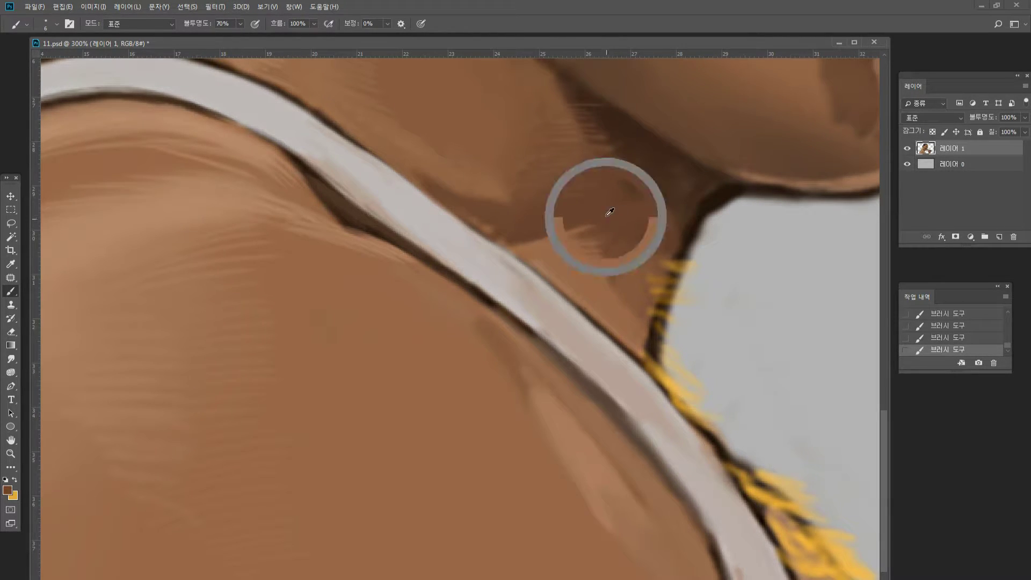
left_click(686, 197, "alt")
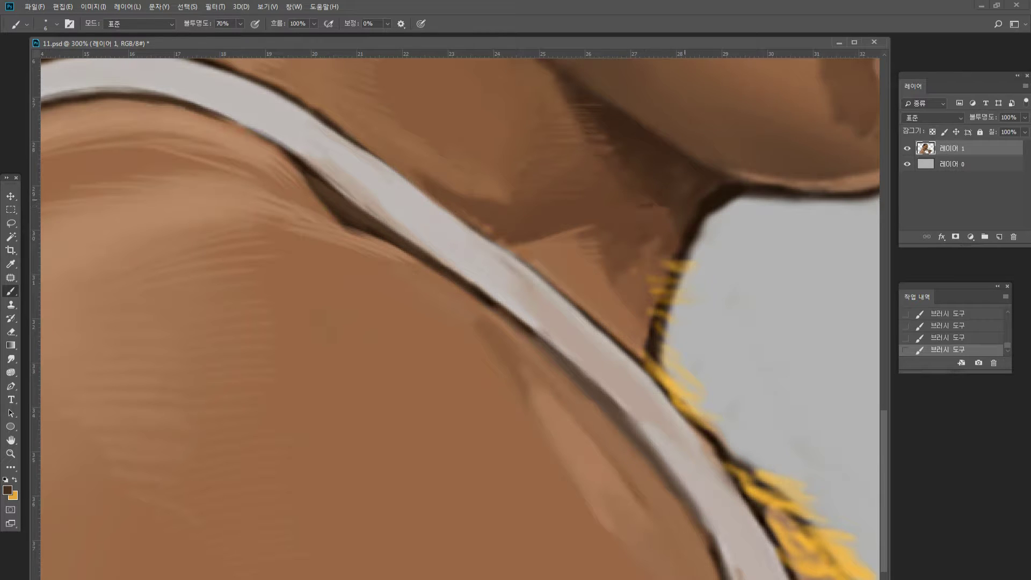
mouse_move(679, 195)
left_mouse_down()
mouse_move(613, 200)
mouse_move(624, 173)
mouse_move(606, 206)
left_mouse_up()
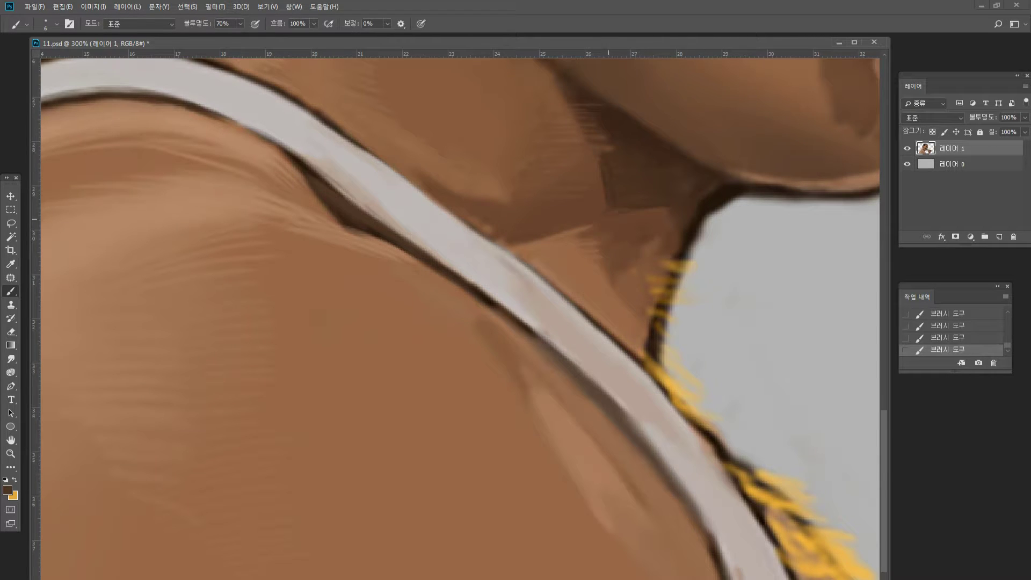
Hatch lighter skin-tone strokes across the shadow edge at the base of the neck, above the strap.
left_click(590, 254, "alt")
left_click(615, 287, "alt")
left_click_drag(624, 270, 603, 265)
left_click_drag(635, 267, 600, 251)
left_click_drag(641, 250, 600, 238)
mouse_move(644, 235)
left_mouse_down()
mouse_move(600, 230)
mouse_move(650, 218)
left_mouse_up()
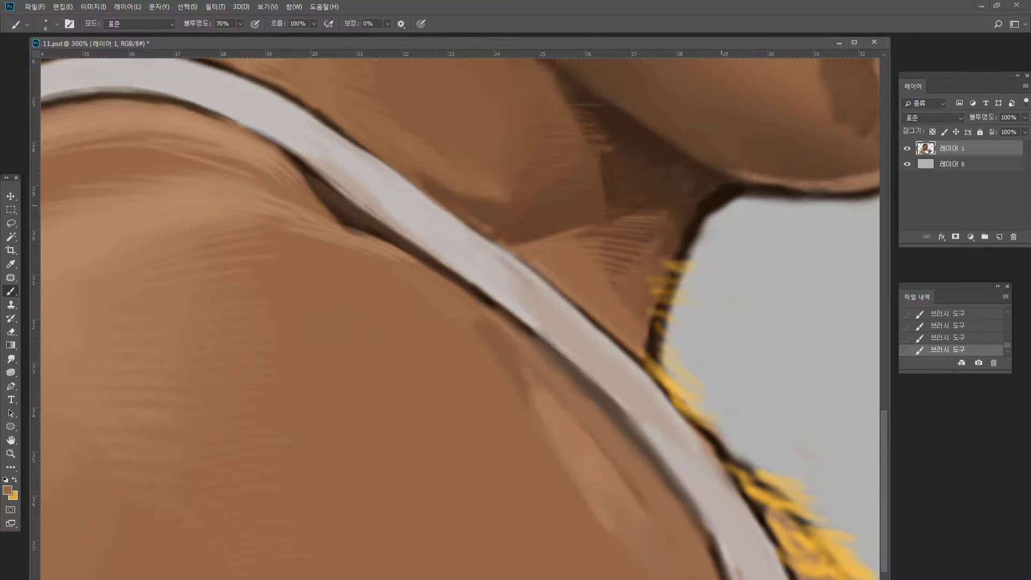
Darken the outline between the shoulder and the lower front part of the strap with a sampled near-black.
double_click(10, 453)
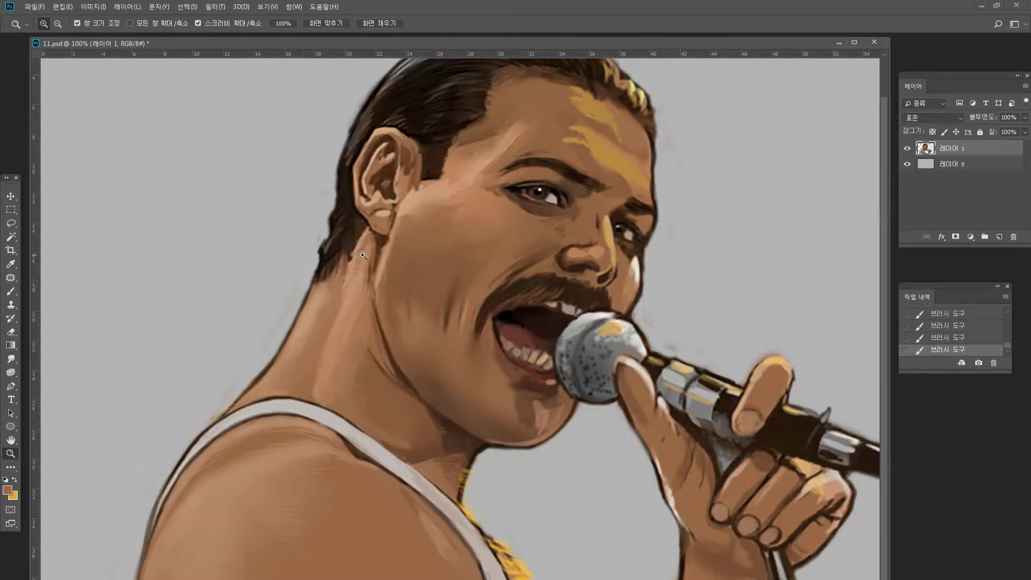
left_click(287, 395)
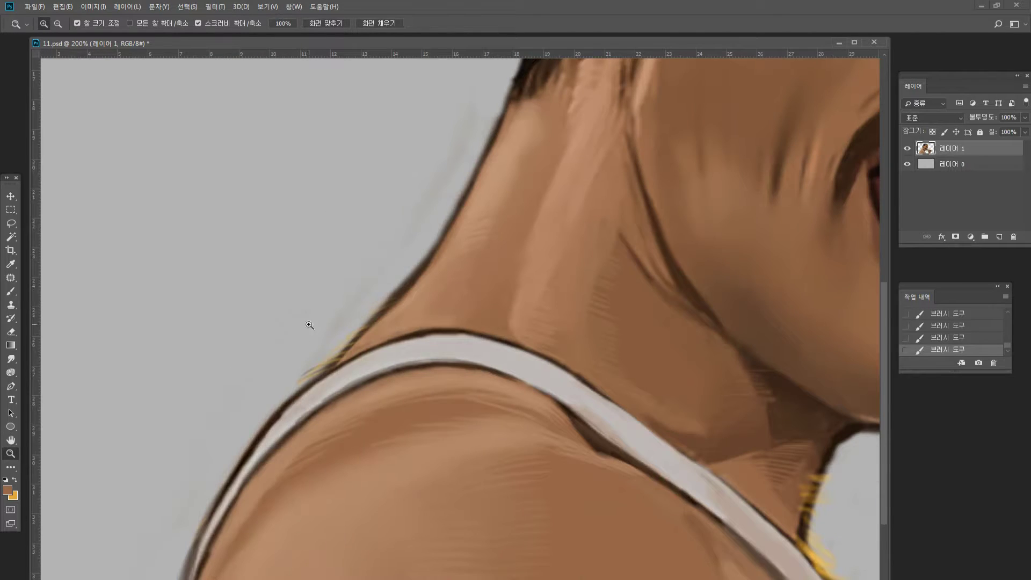
left_click(691, 114)
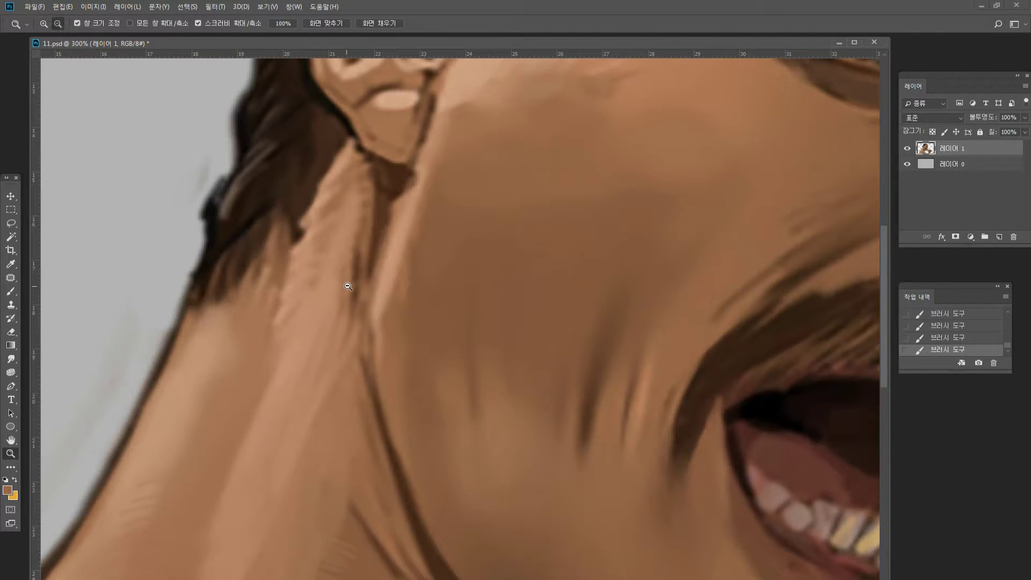
left_click(349, 286, "alt")
left_click(380, 291, "alt")
left_click(344, 335, "alt")
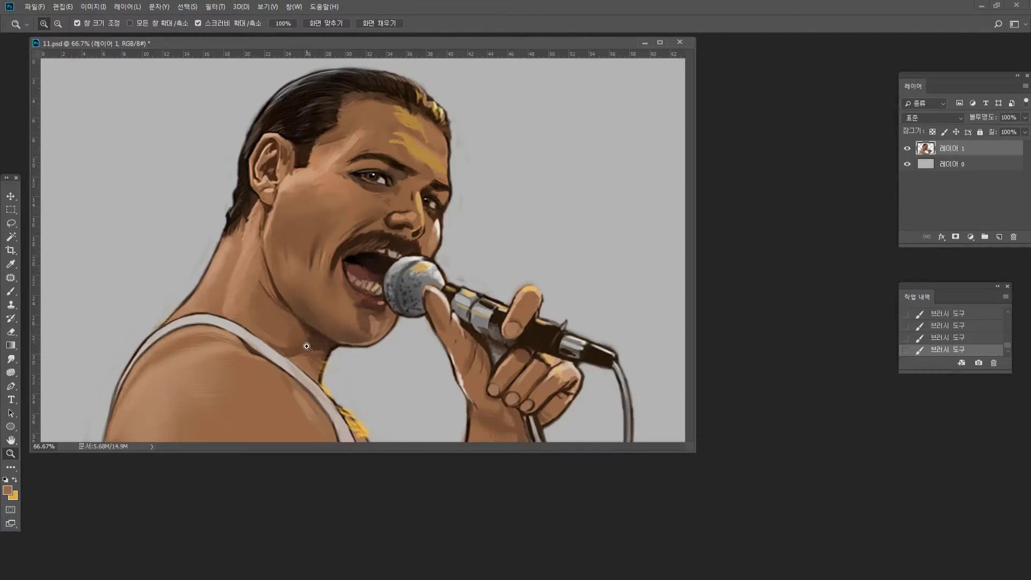
left_click(351, 359)
left_click(482, 445)
left_click(459, 487)
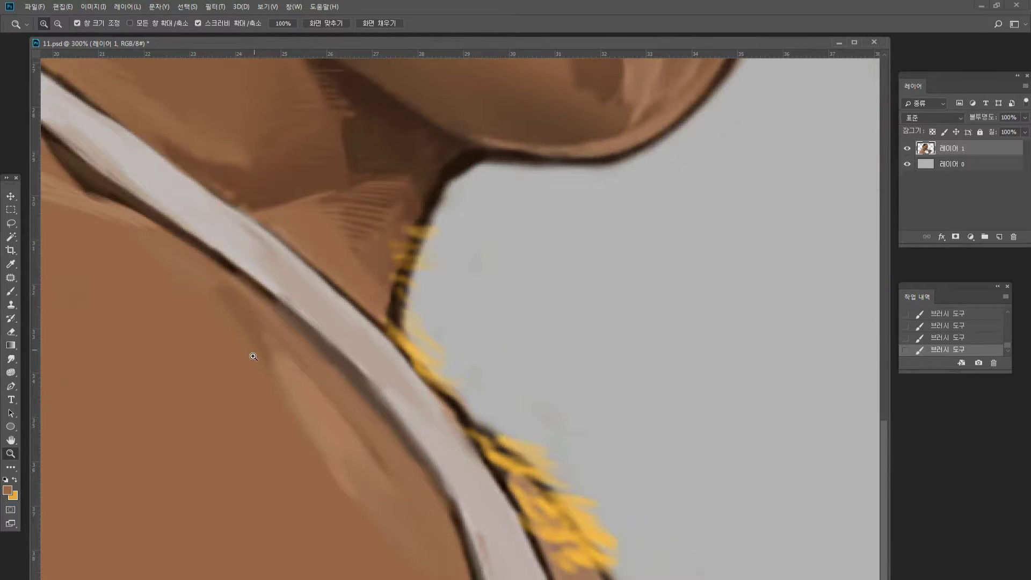
left_click(10, 291)
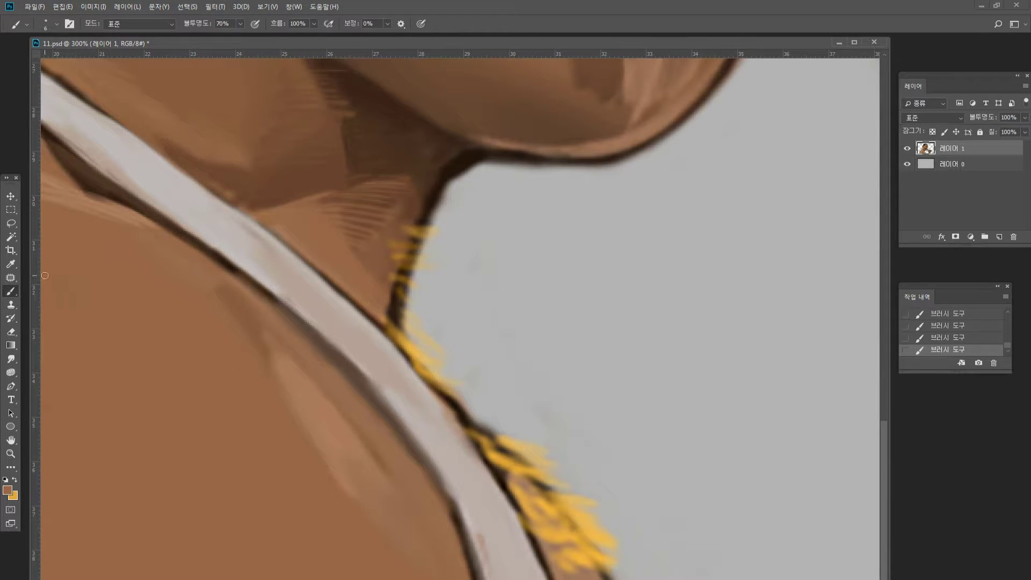
left_click(454, 413, "alt")
left_click_drag(407, 438, 449, 513)
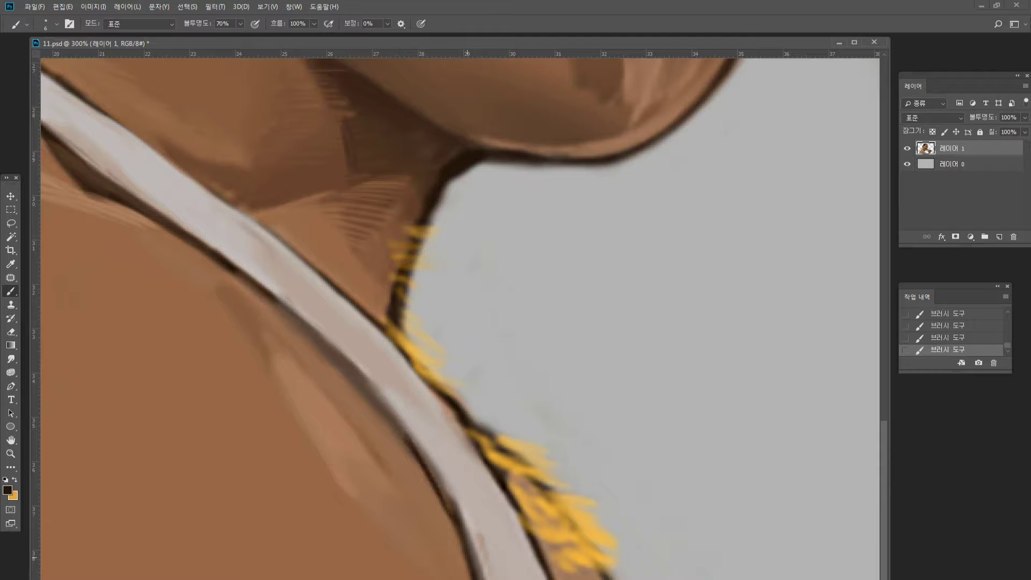
left_click_drag(429, 464, 472, 556)
Even out the lower strap's edge with its sampled light grey and add gold strokes to the hatching on the chest.
left_click(458, 465, "alt")
mouse_move(454, 501)
left_mouse_down()
mouse_move(478, 577)
mouse_move(488, 569)
left_mouse_up()
left_click(566, 525, "alt")
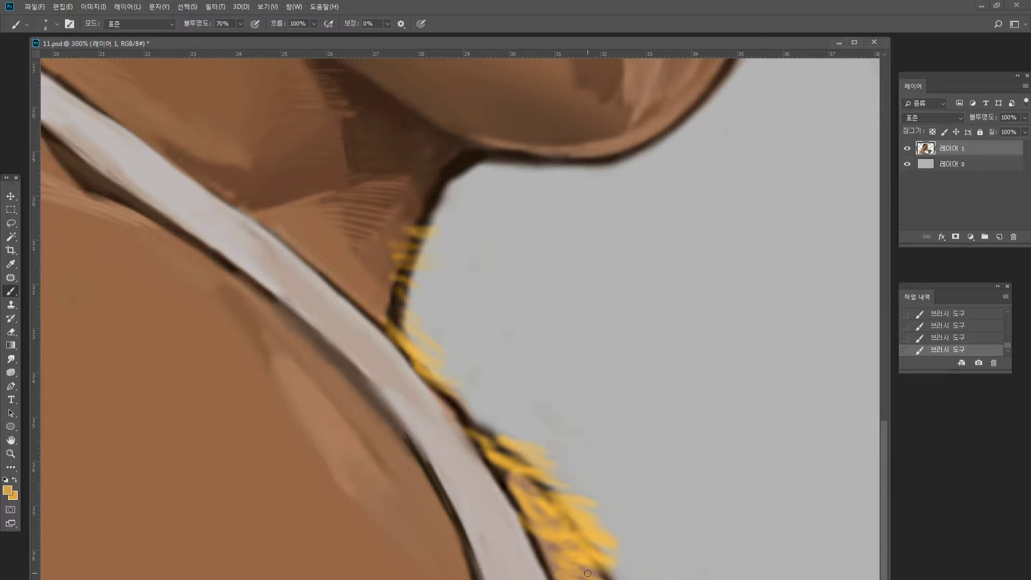
Extend the dark outline up the middle of the strap's shoulder side and smooth the strap with sampled light grey.
left_click(414, 437, "alt")
mouse_move(380, 397)
left_mouse_down()
mouse_move(403, 428)
mouse_move(368, 382)
mouse_move(403, 429)
left_mouse_up()
left_click(412, 370, "alt")
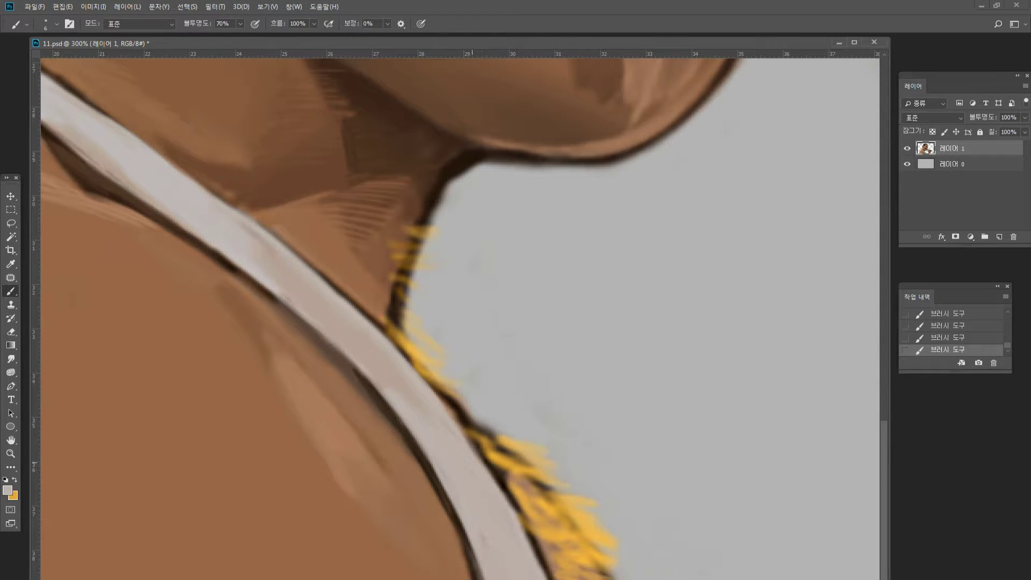
left_click(306, 311, "alt")
left_click_drag(331, 344, 376, 395)
key("ctrl+z")
Redraw the whole shoulder-side outline of the front strap with overlapping near-black strokes, thickening it down to its lower end.
left_click(232, 266, "alt")
left_click(234, 267, "alt")
left_click_drag(240, 272, 345, 369)
left_click_drag(266, 290, 342, 362)
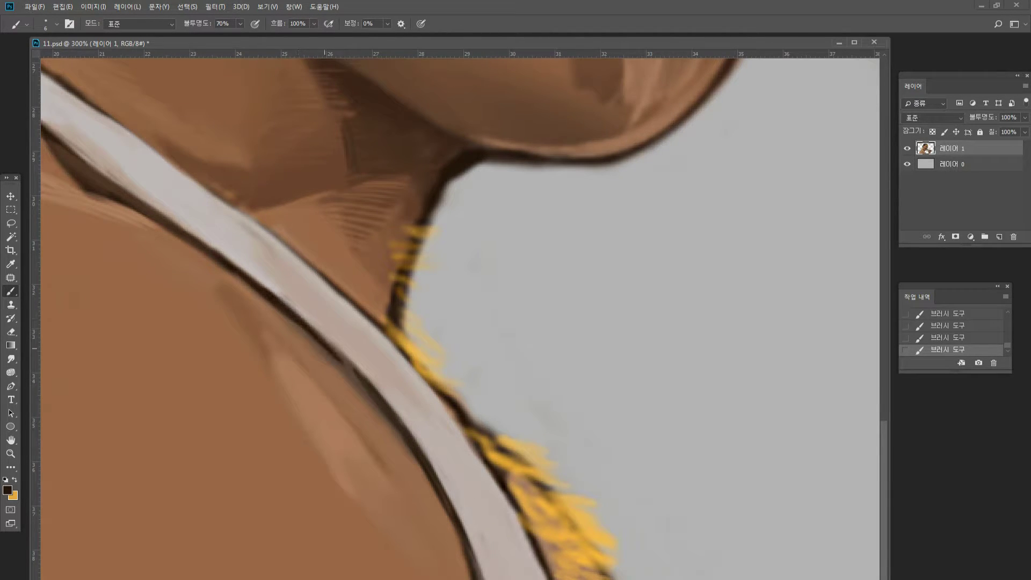
left_click_drag(284, 305, 360, 376)
left_click_drag(311, 325, 398, 413)
left_click_drag(328, 351, 390, 417)
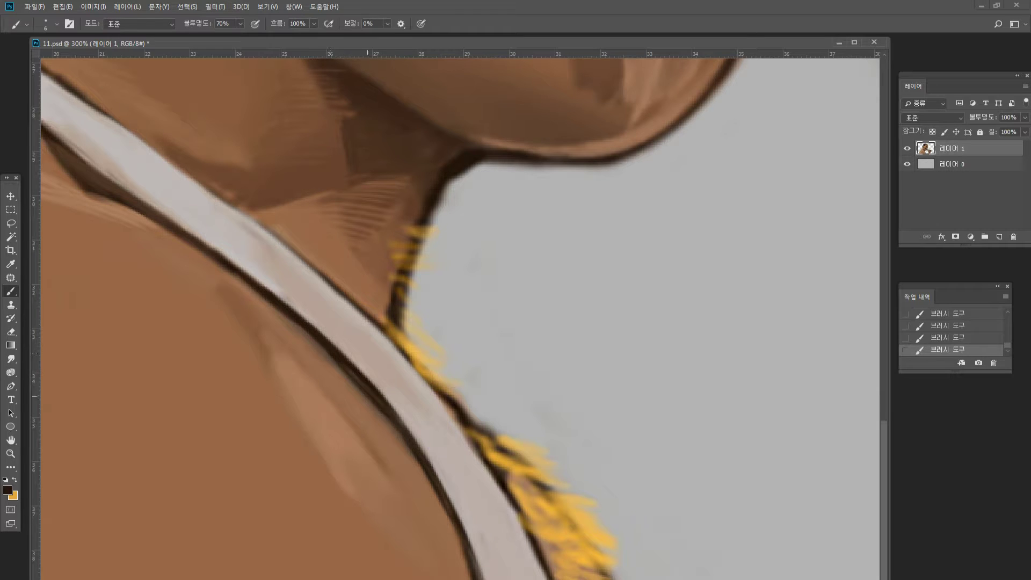
mouse_move(345, 369)
left_mouse_down()
mouse_move(430, 469)
mouse_move(468, 572)
left_mouse_up()
left_click_drag(460, 530, 480, 579)
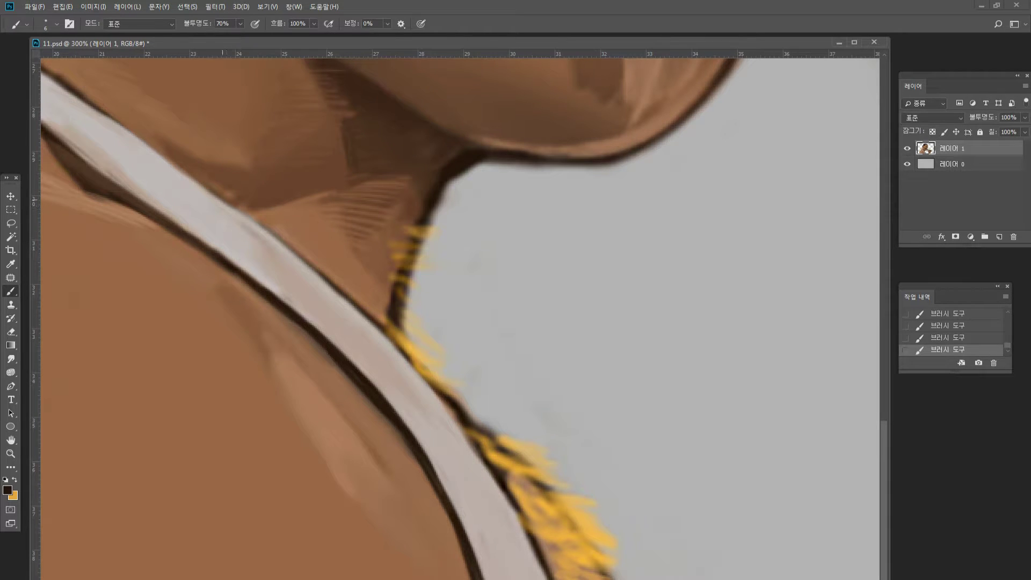
Reshape the front edge of the neck and strap slightly with the Forward Warp tool in Liquify and apply it.
left_click(10, 454)
double_click(10, 454)
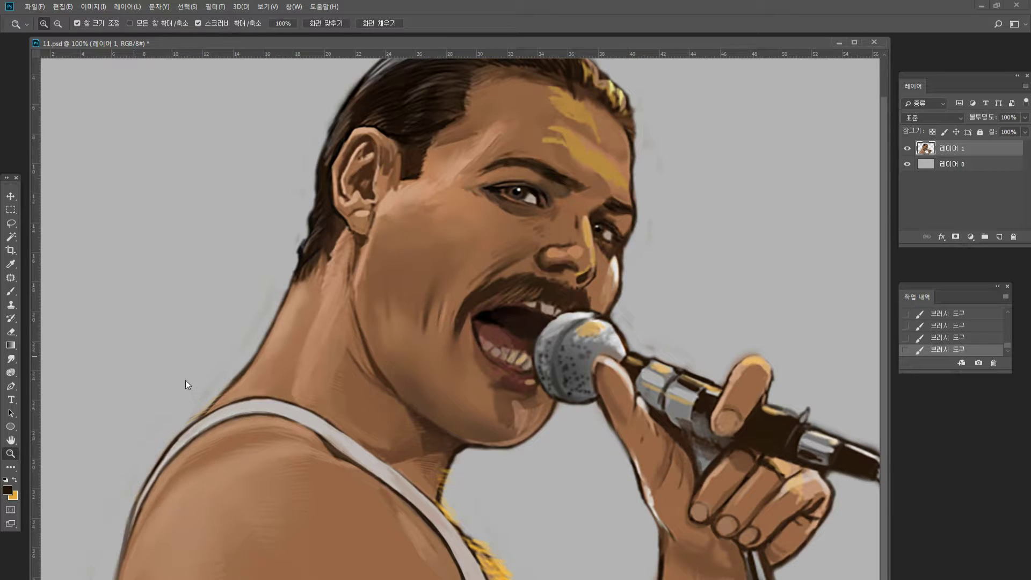
key("ctrl+shift+x")
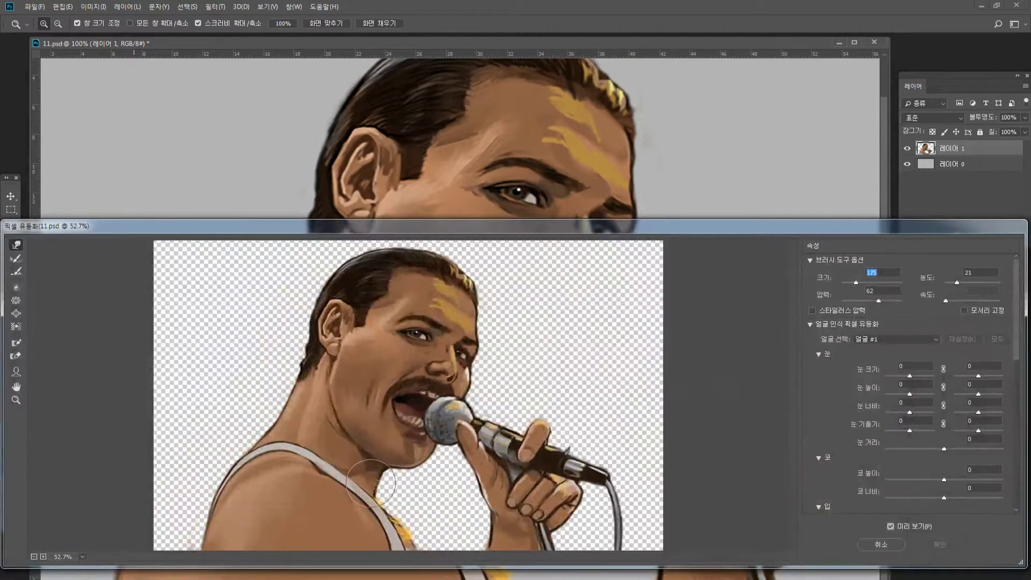
mouse_move(365, 478)
left_mouse_down()
mouse_move(351, 494)
mouse_move(334, 480)
mouse_move(336, 458)
mouse_move(322, 470)
mouse_move(369, 483)
mouse_move(360, 493)
mouse_move(384, 503)
mouse_move(374, 506)
mouse_move(378, 494)
mouse_move(365, 509)
mouse_move(400, 523)
left_mouse_up()
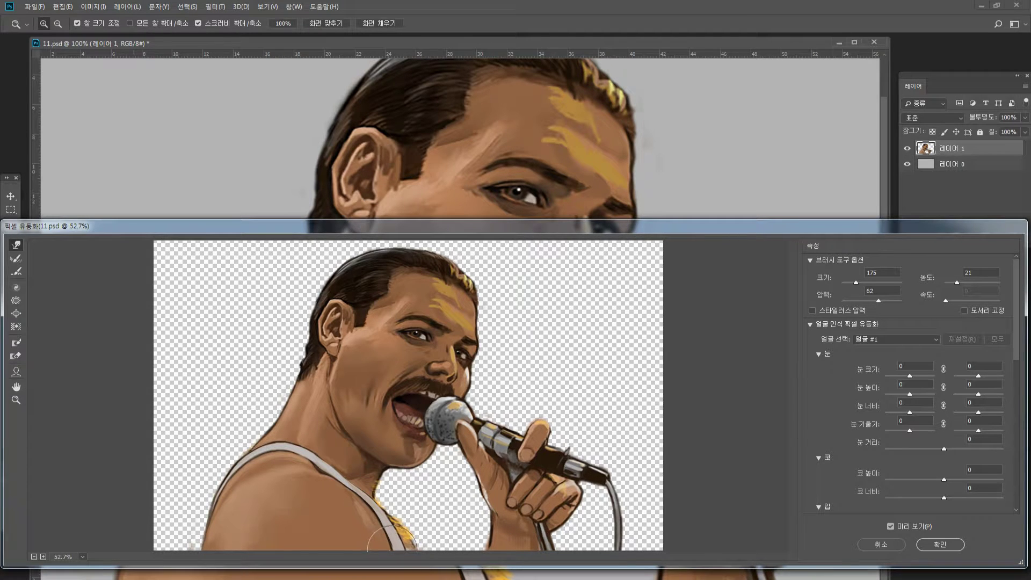
key("Return")
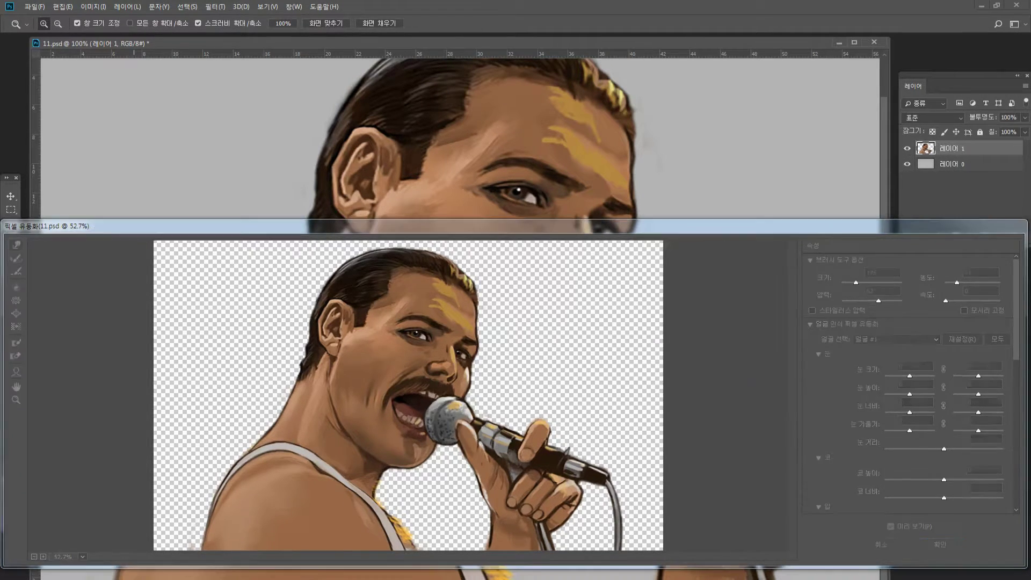
Lighten the upper back part of the microphone head with an enlarged Dodge brush set to midtones and 49% exposure.
left_click(520, 517)
left_click(461, 542)
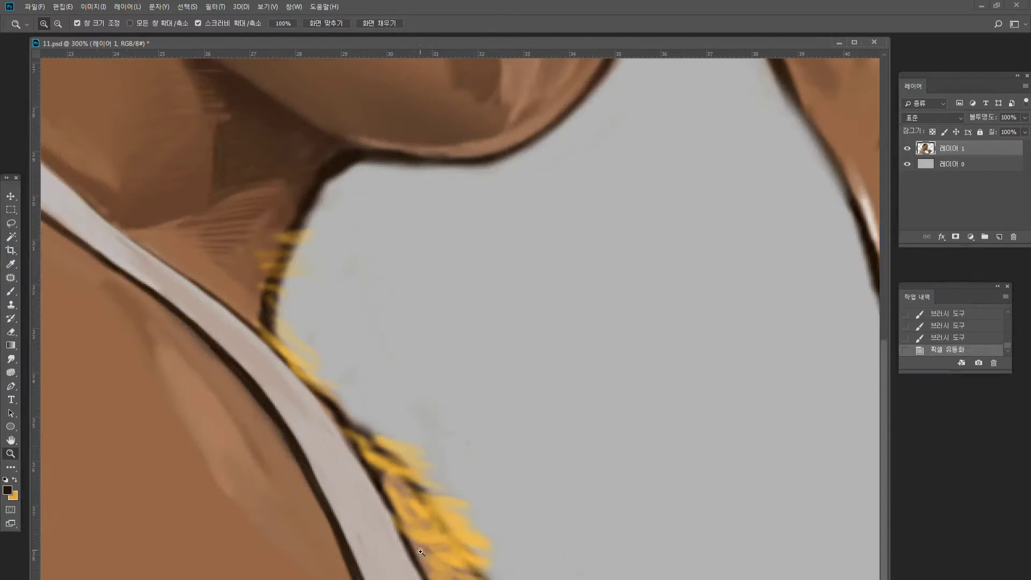
left_click(451, 539, "alt")
left_click(450, 539, "alt")
left_click(450, 539, "alt")
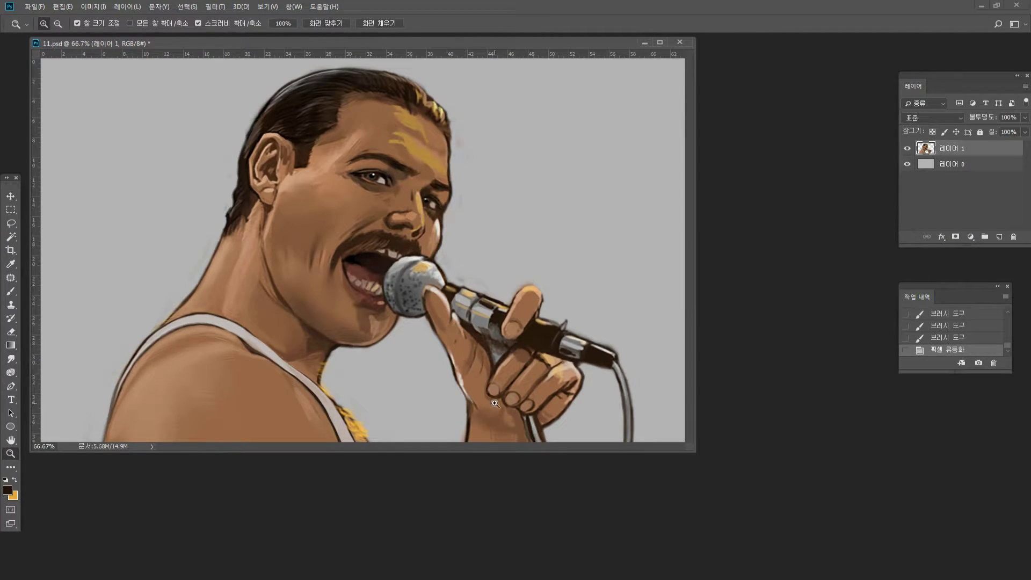
left_click(463, 404)
left_click(505, 380)
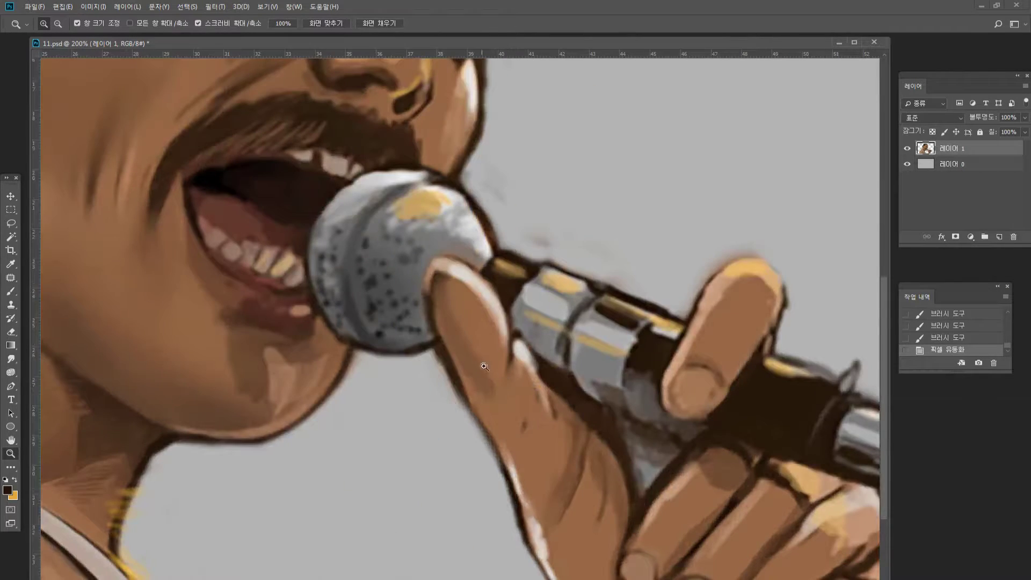
left_click(482, 288)
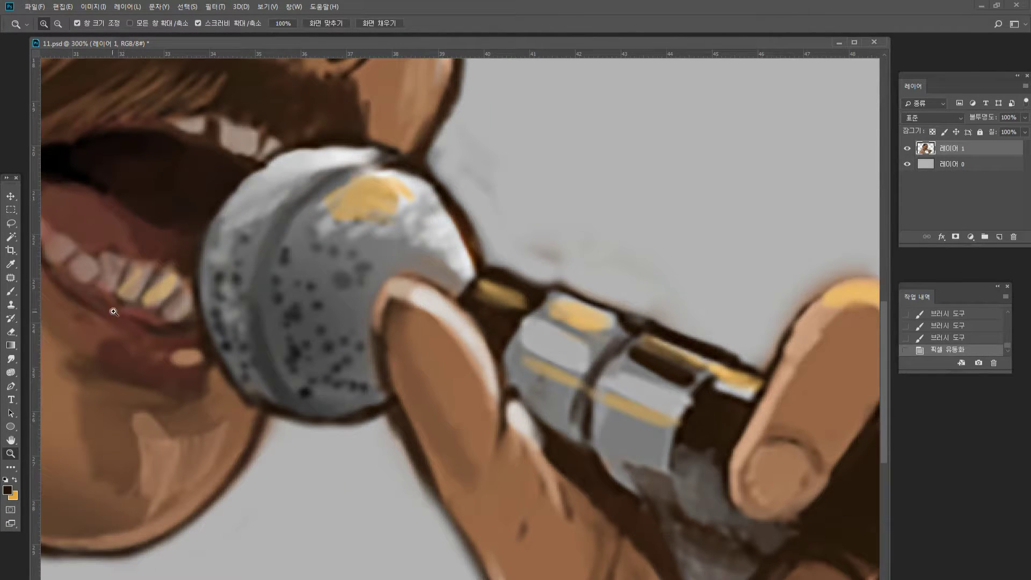
left_click(11, 372)
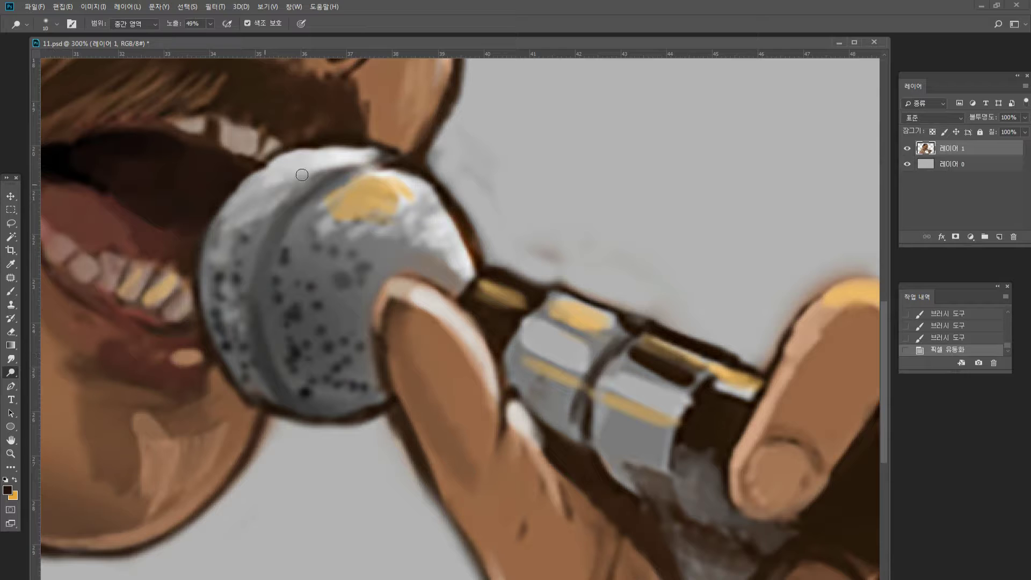
mouse_move(301, 172)
left_mouse_down()
mouse_move(263, 190)
mouse_move(298, 168)
left_mouse_up()
key("ctrl+z")
key("bracketright")
key("bracketright")
left_click_drag(274, 179, 322, 169)
left_click_drag(306, 177, 328, 169)
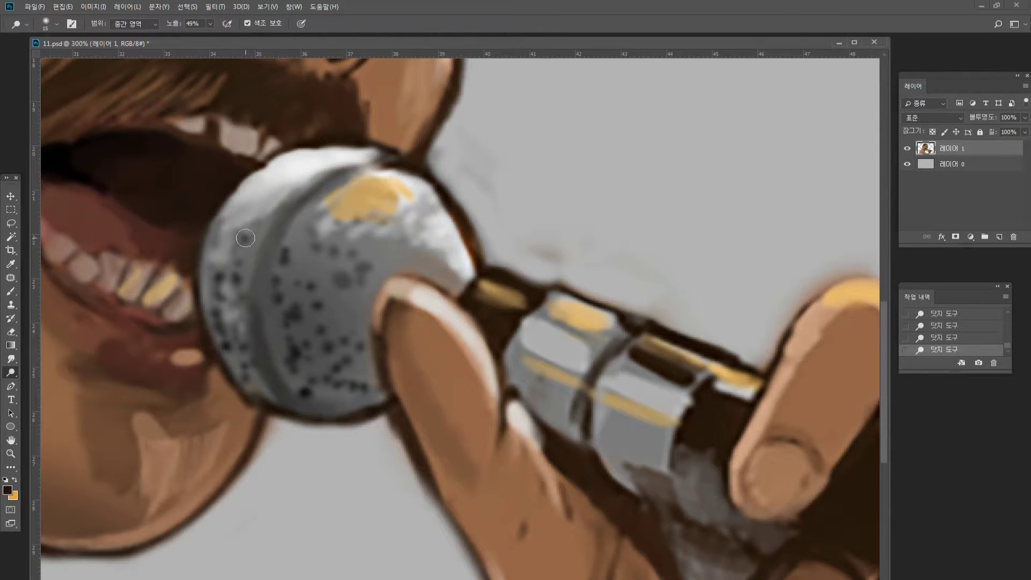
Dodge bright reflections down the speckled grille on both sides of the band and along the head's handle side with a larger brush.
mouse_move(245, 238)
left_mouse_down()
mouse_move(253, 304)
mouse_move(215, 225)
mouse_move(212, 325)
mouse_move(241, 325)
mouse_move(265, 340)
mouse_move(252, 357)
mouse_move(259, 375)
left_mouse_up()
key("bracketright")
key("bracketright")
left_click_drag(311, 220, 335, 362)
mouse_move(391, 275)
left_mouse_down()
mouse_move(421, 292)
mouse_move(408, 225)
mouse_move(428, 195)
mouse_move(472, 214)
left_mouse_up()
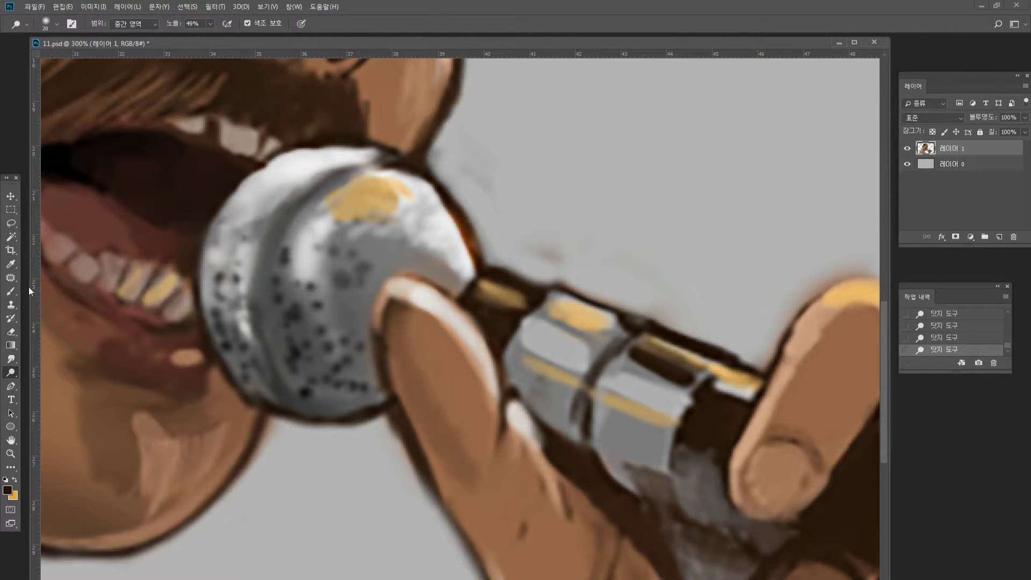
Paint the microphone head's handle-side rim with a sampled near-white to give it a clean, bright edge.
left_click(11, 291)
left_click(393, 179, "alt")
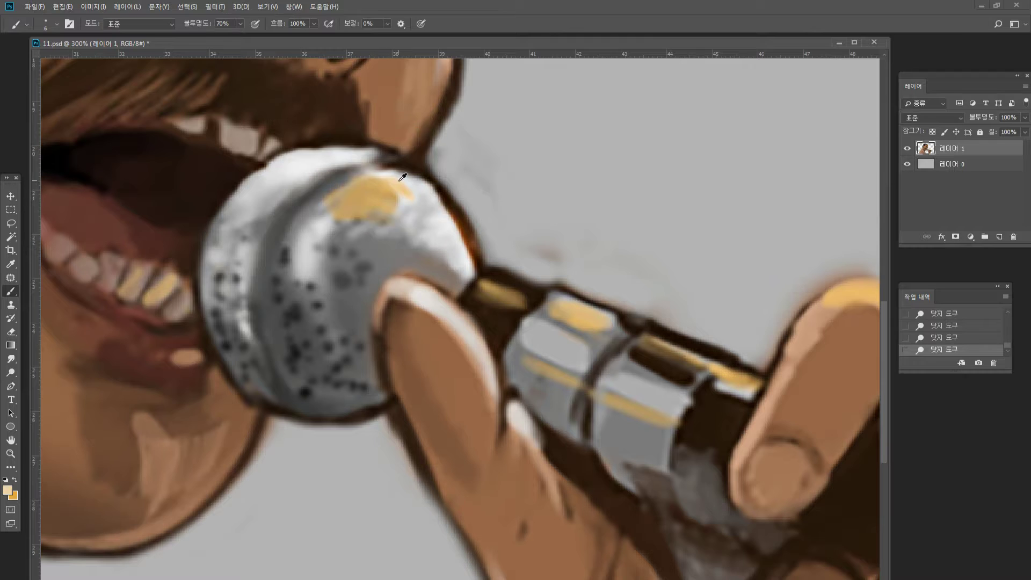
mouse_move(391, 177)
left_mouse_down()
mouse_move(417, 171)
mouse_move(438, 191)
mouse_move(476, 271)
mouse_move(472, 256)
left_mouse_up()
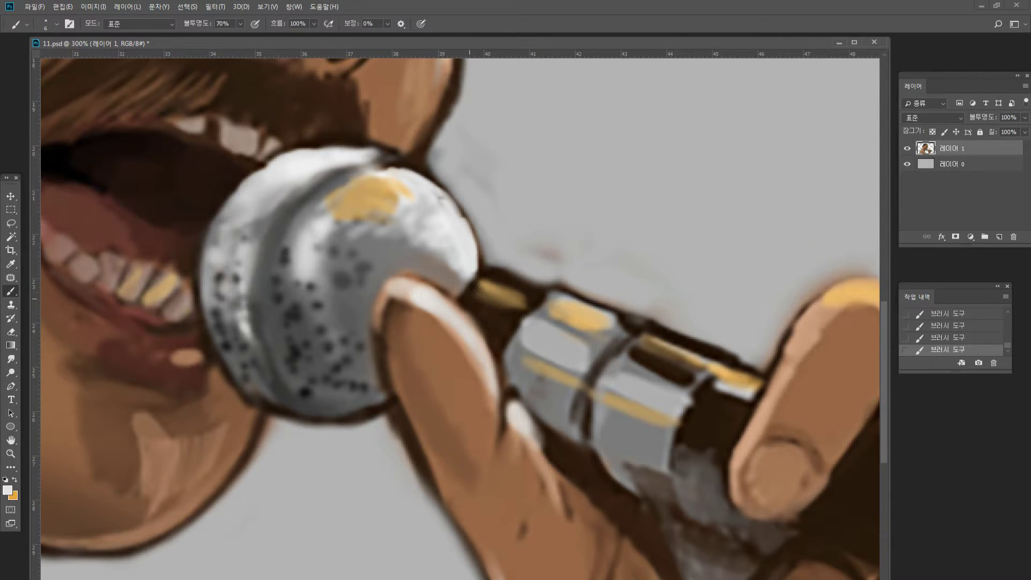
Add near-white edge highlights to the handle's neck and metal collar, and darken its upper outline up to the raised finger.
mouse_move(464, 301)
left_mouse_down()
mouse_move(497, 274)
mouse_move(544, 290)
mouse_move(517, 339)
mouse_move(570, 291)
mouse_move(685, 344)
mouse_move(623, 330)
mouse_move(608, 350)
left_mouse_up()
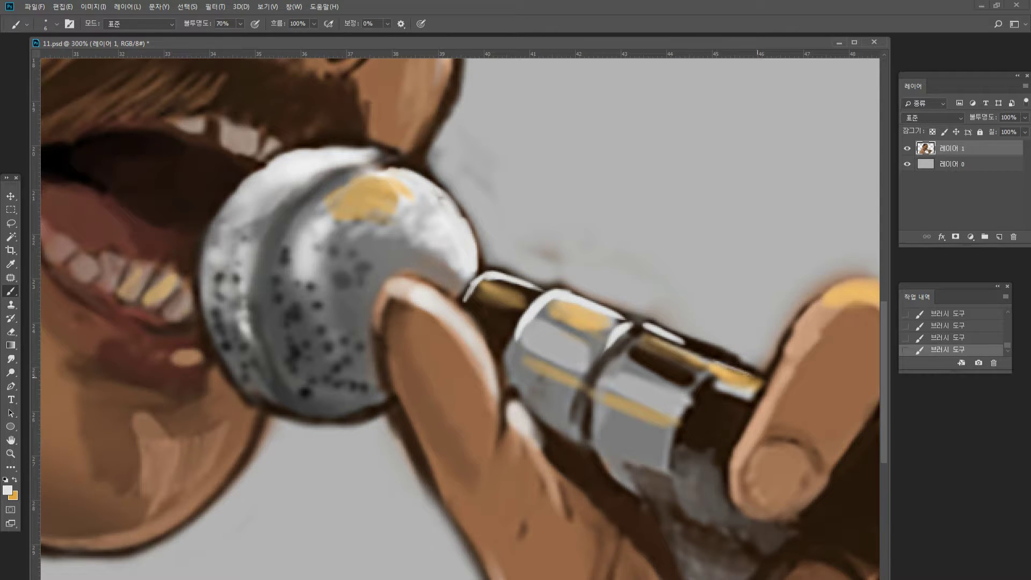
left_click(724, 359, "alt")
left_click_drag(730, 358, 766, 369)
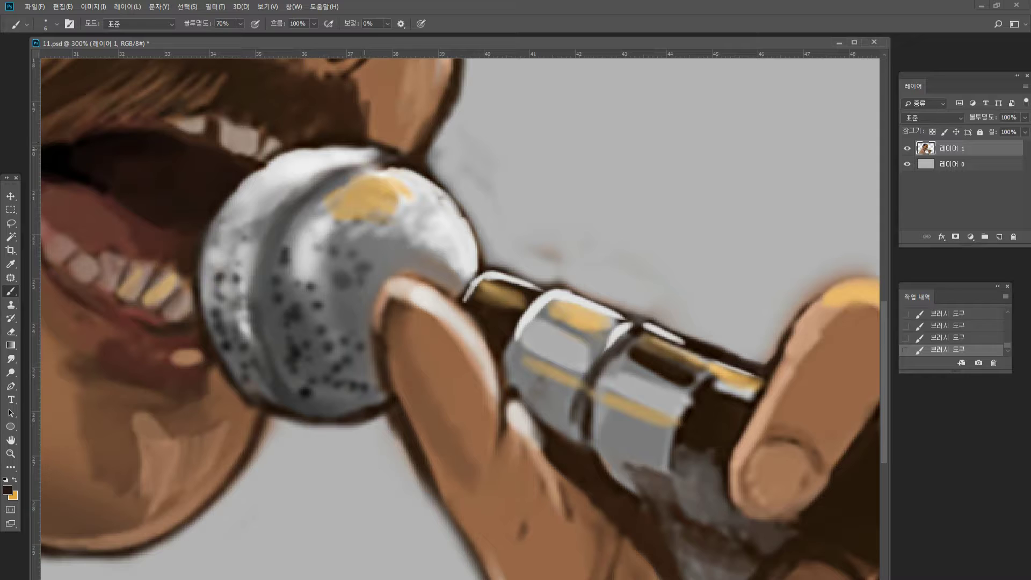
Define the band around the microphone head with thin curved strokes in sampled dark and light greys.
mouse_move(380, 155)
left_mouse_down()
mouse_move(326, 180)
mouse_move(318, 199)
mouse_move(352, 168)
mouse_move(301, 216)
left_mouse_up()
left_click(350, 158, "alt")
left_click(369, 150, "alt")
left_click_drag(374, 156, 325, 180)
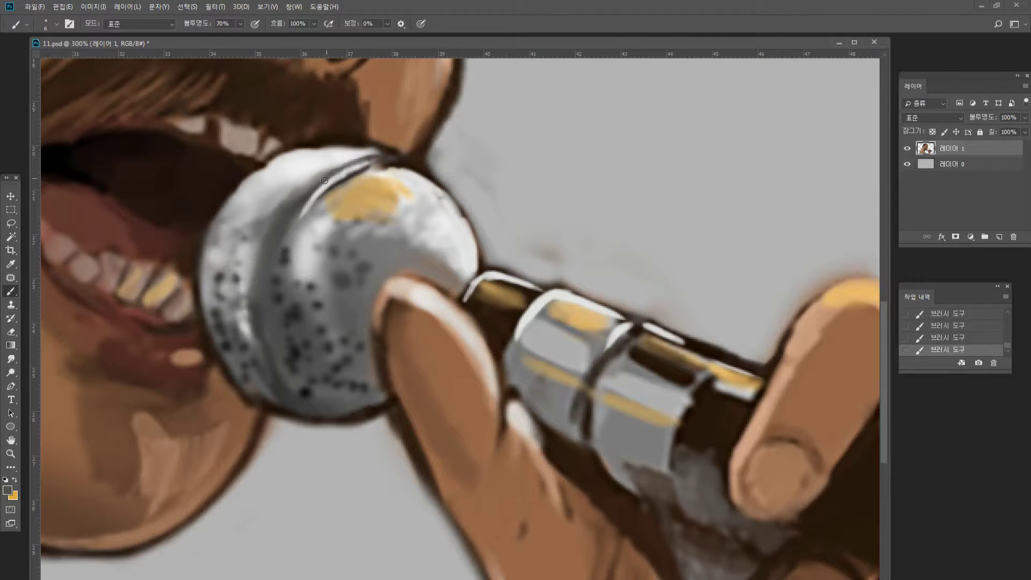
left_click(355, 154, "alt")
left_click_drag(365, 149, 310, 174)
left_click(341, 166, "alt")
mouse_move(371, 149)
left_mouse_down()
mouse_move(316, 170)
mouse_move(257, 235)
left_mouse_up()
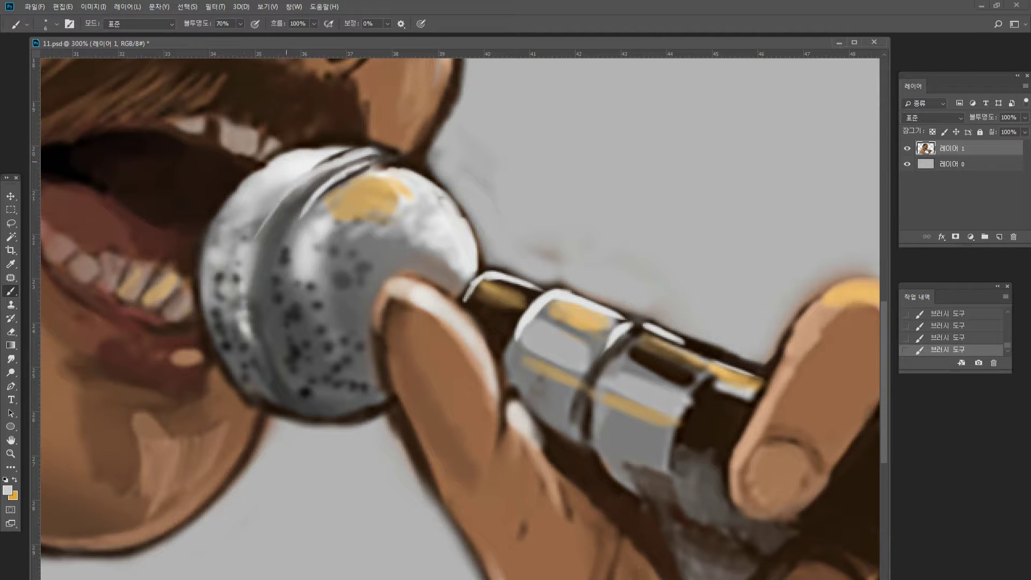
Clean up the upper back outline of the microphone head with a sampled dark tone and brighten its rim with sampled near-white.
left_click(259, 165, "alt")
left_click_drag(265, 160, 340, 143)
left_click(303, 158, "alt")
mouse_move(255, 178)
left_mouse_down()
mouse_move(297, 152)
mouse_move(353, 146)
left_mouse_up()
left_click_drag(236, 199, 214, 235)
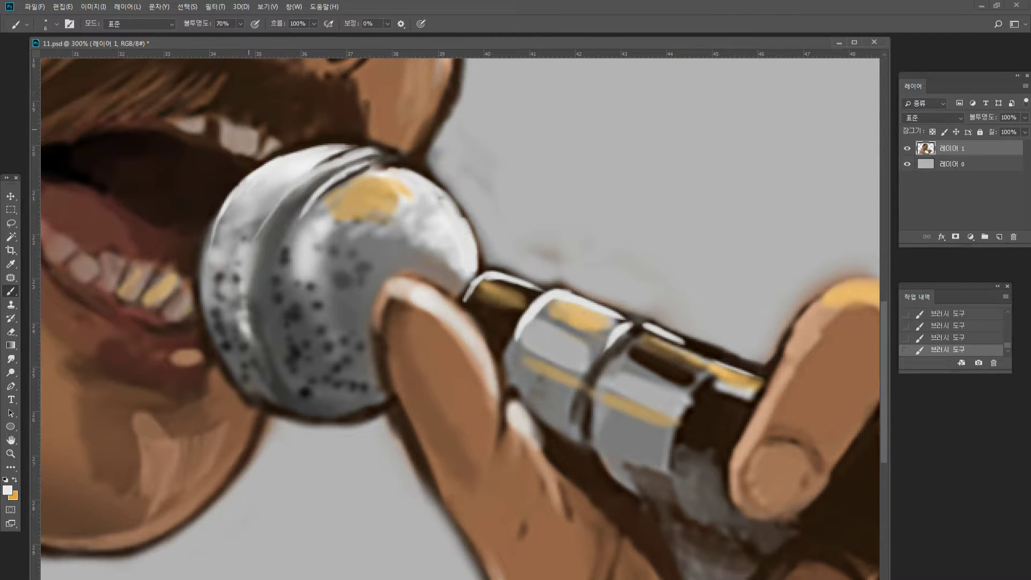
Repaint the large upper tooth beside the microphone with tones sampled from the teeth.
left_click_drag(223, 125, 231, 147)
left_click(234, 139, "alt")
left_click(230, 136, "alt")
left_click(227, 135, "alt")
left_click(253, 137, "alt")
left_click_drag(240, 147, 229, 129)
left_click(243, 148, "alt")
left_click(229, 129, "alt")
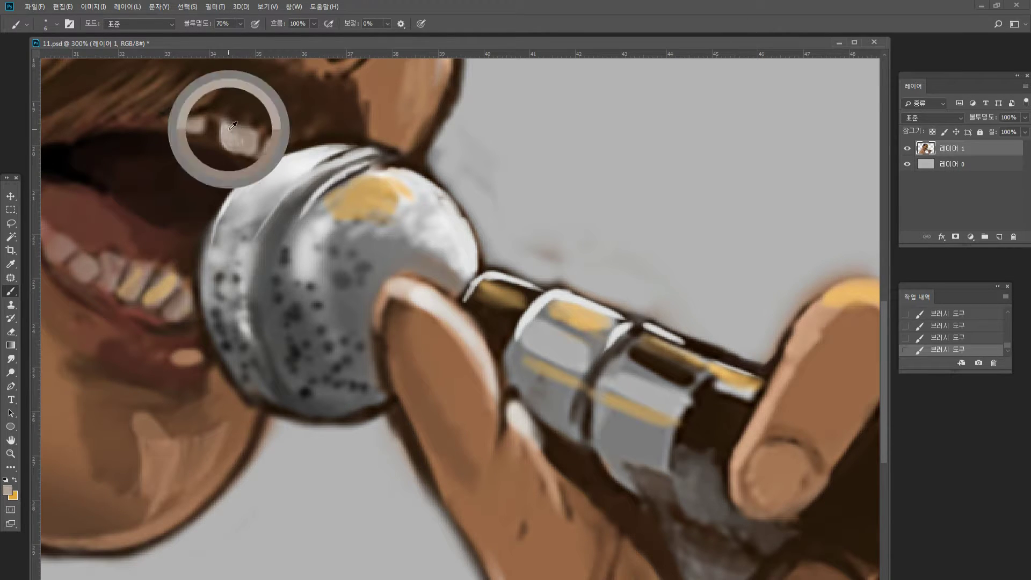
left_click(259, 135, "alt")
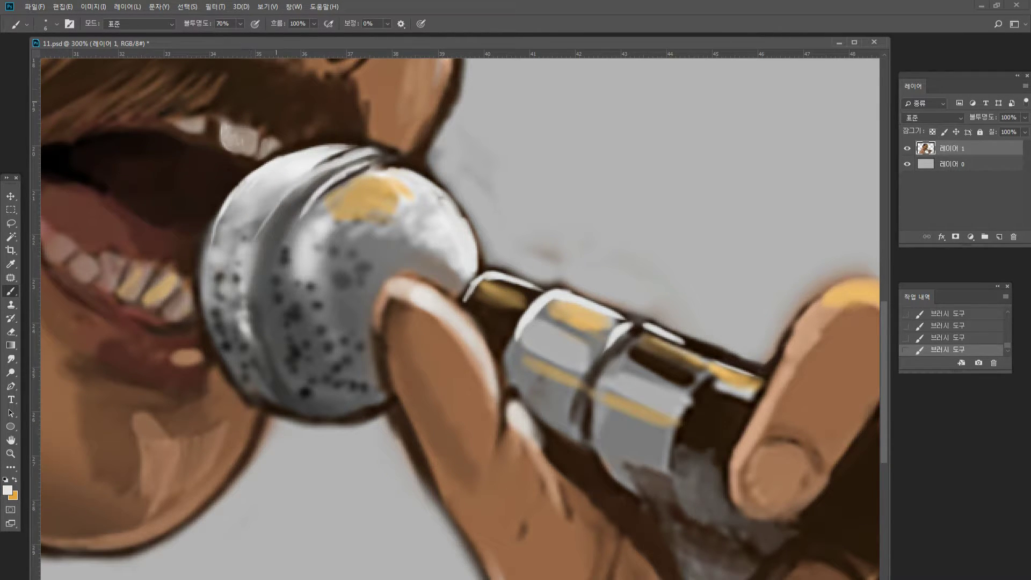
Touch up the smaller upper tooth farther from the microphone and the gap beside it with sampled tooth colours.
left_click(202, 128, "alt")
left_click(195, 128, "alt")
mouse_move(199, 131)
left_mouse_down()
mouse_move(206, 124)
mouse_move(221, 144)
left_mouse_up()
left_click(229, 132, "alt")
Refine the microphone handle's upper edge with light and dark strokes and outline the raised finger's tip in sampled near-black.
double_click(10, 453)
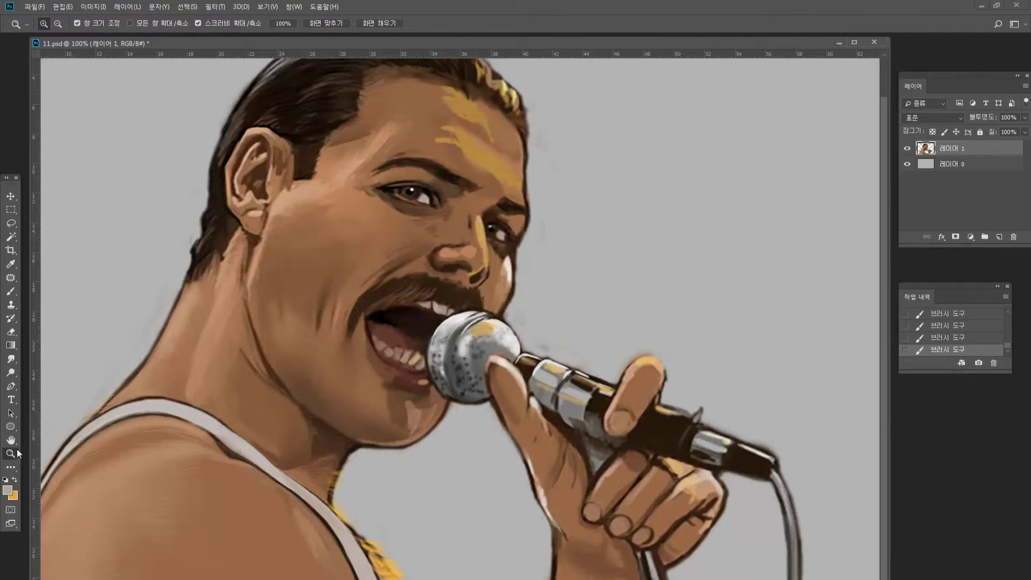
left_click(281, 366, "alt")
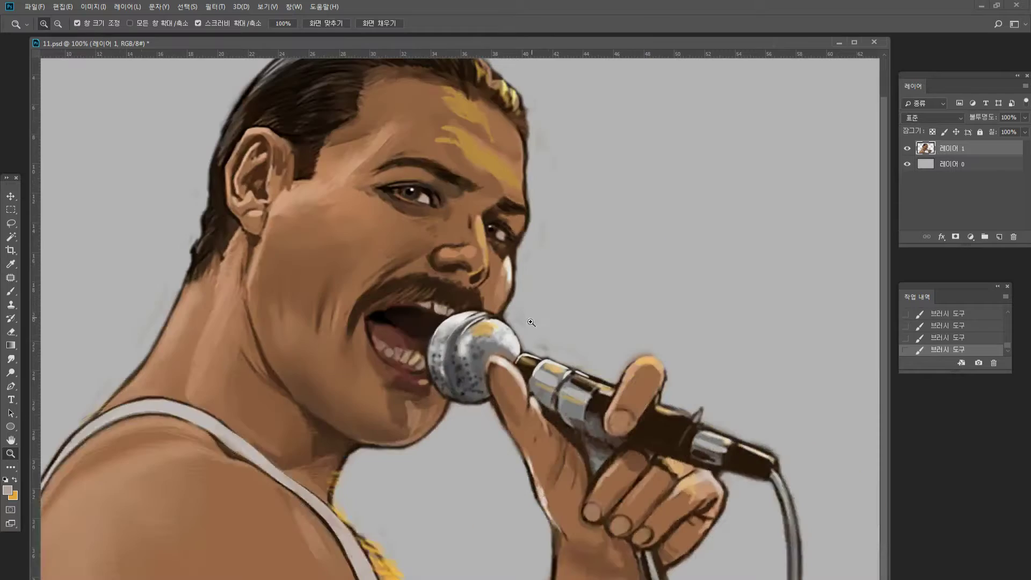
left_click(507, 353)
left_click(615, 418)
left_click(470, 257)
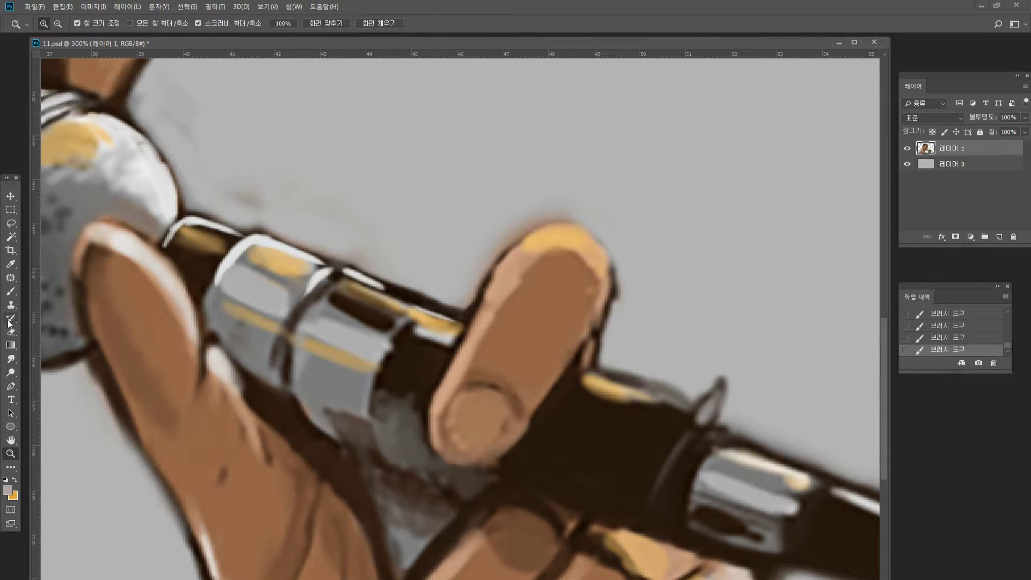
left_click(11, 291)
left_click_drag(270, 237, 407, 298)
left_click_drag(411, 299, 462, 316)
mouse_move(435, 309)
left_mouse_down()
mouse_move(464, 318)
mouse_move(499, 257)
mouse_move(545, 225)
mouse_move(579, 220)
left_mouse_up()
left_click(473, 317, "alt")
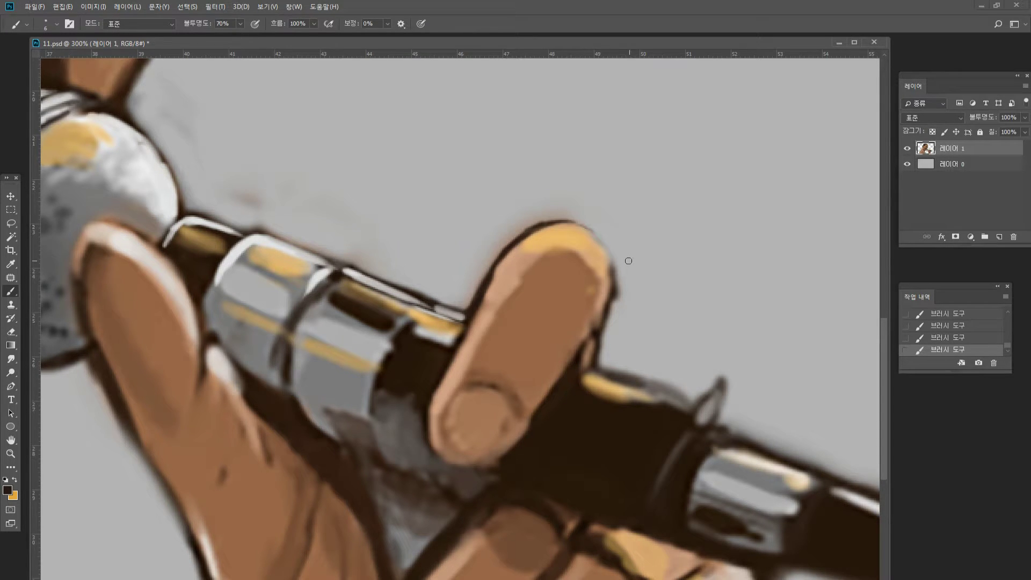
Set the foreground colour to the near-black 0f0e0d.
double_click(10, 440)
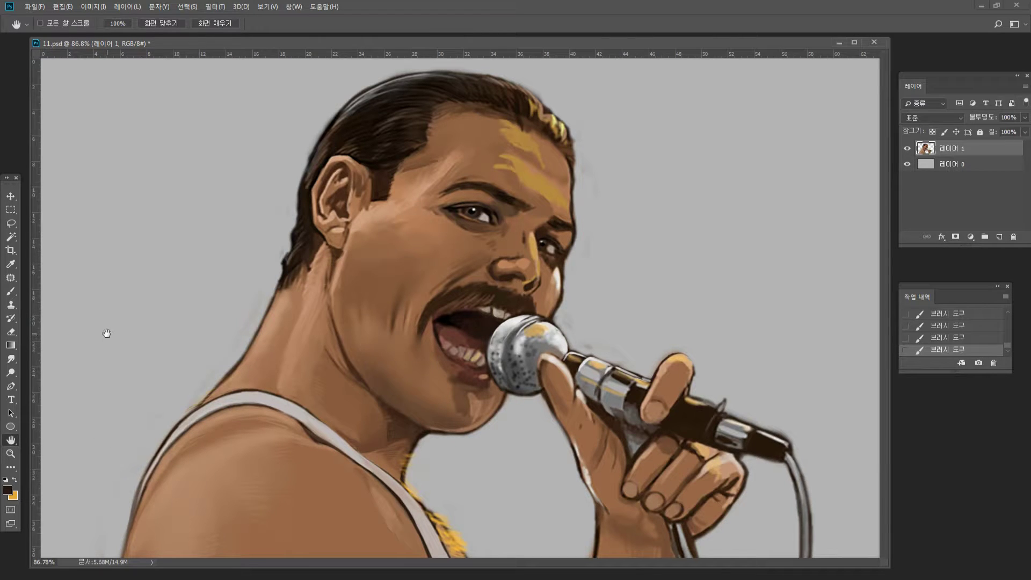
left_click(7, 490)
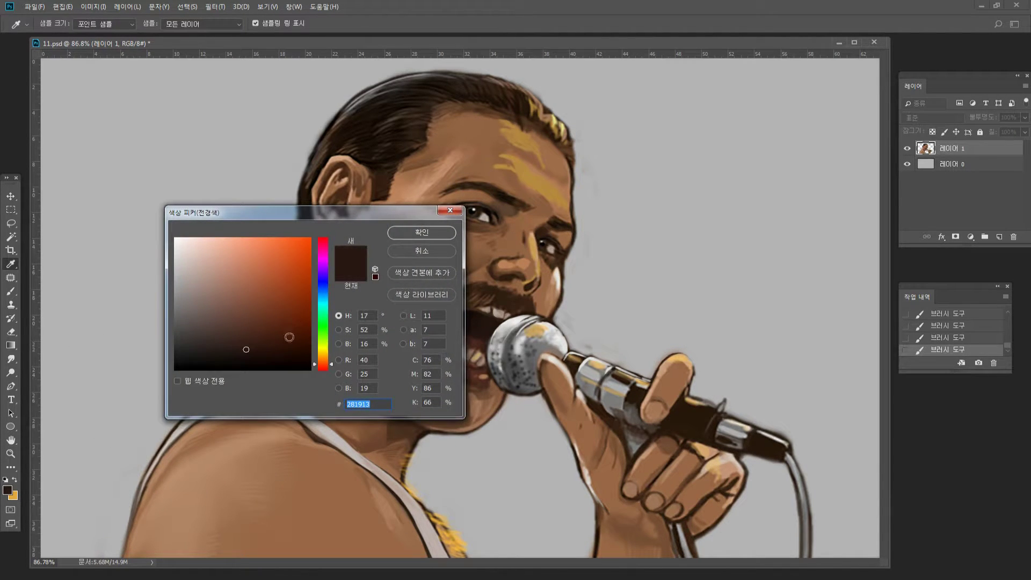
left_click(267, 354)
left_click(192, 363)
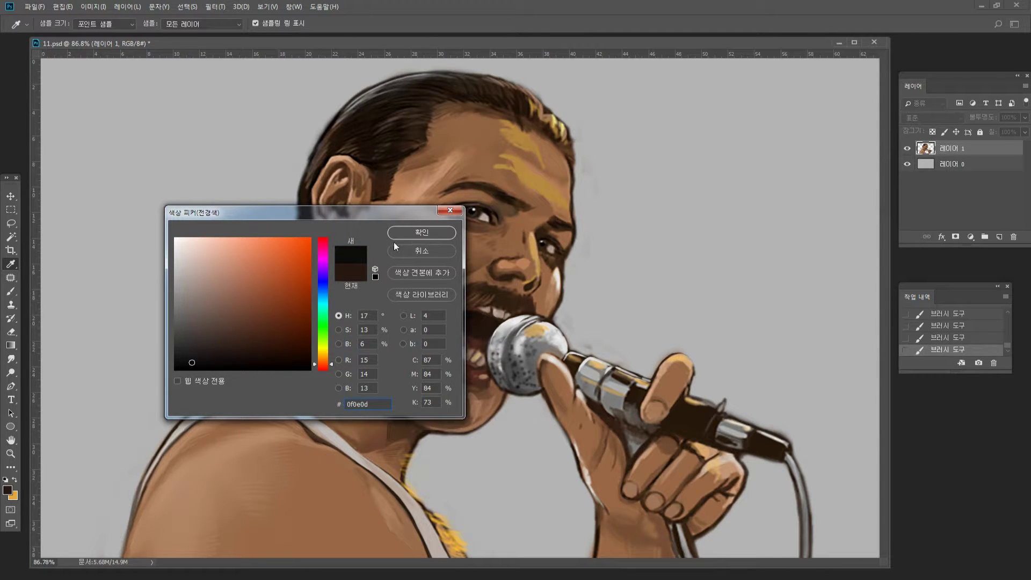
left_click(421, 232)
key("space")
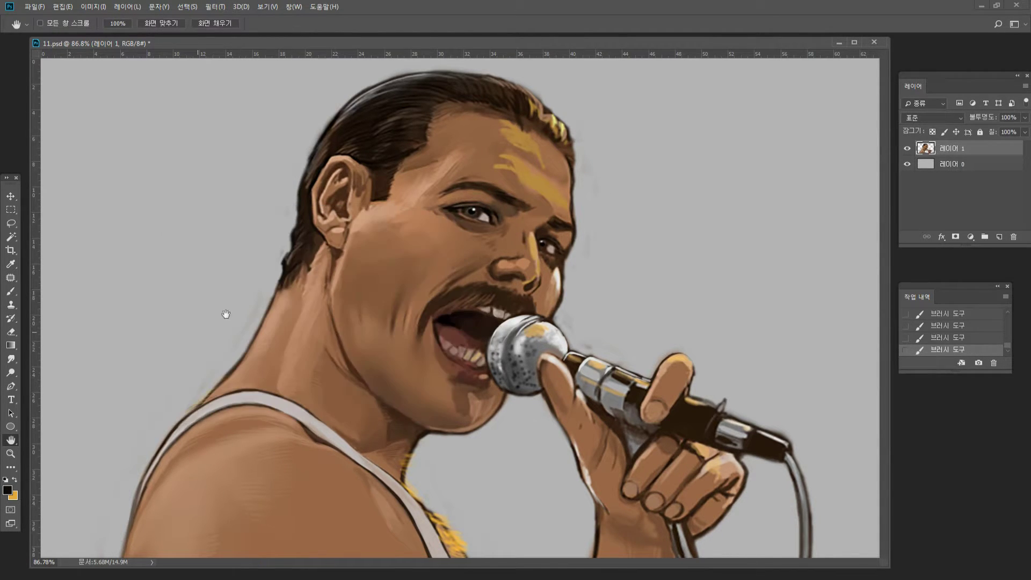
Set the background colour to the dark reddish brown 592517.
left_click(14, 499)
left_click_drag(324, 247, 324, 238)
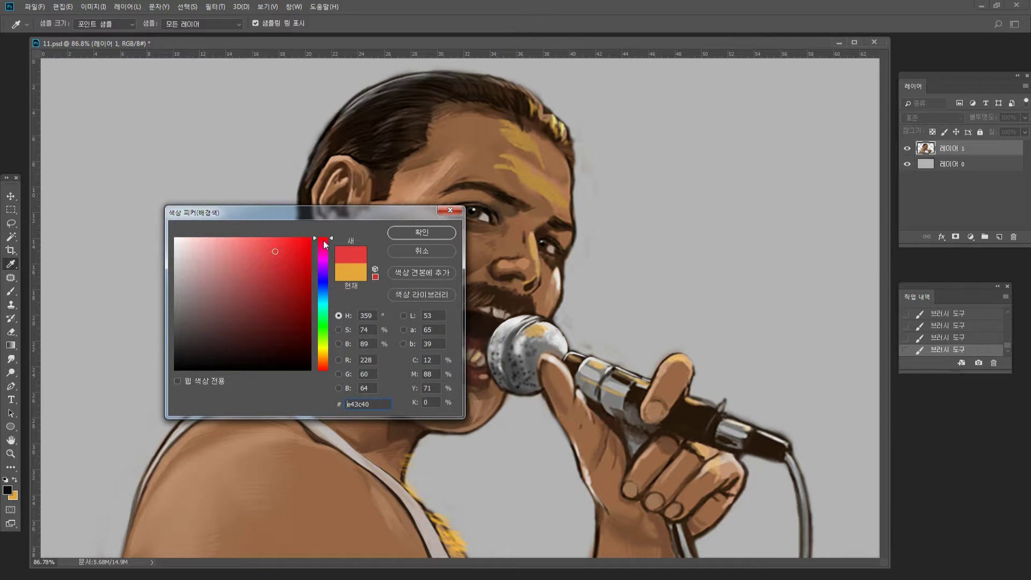
mouse_move(241, 350)
left_mouse_down()
mouse_move(231, 350)
mouse_move(224, 325)
mouse_move(249, 333)
left_mouse_up()
left_click_drag(323, 339, 323, 365)
mouse_move(259, 322)
left_mouse_down()
mouse_move(250, 332)
mouse_move(281, 322)
left_mouse_up()
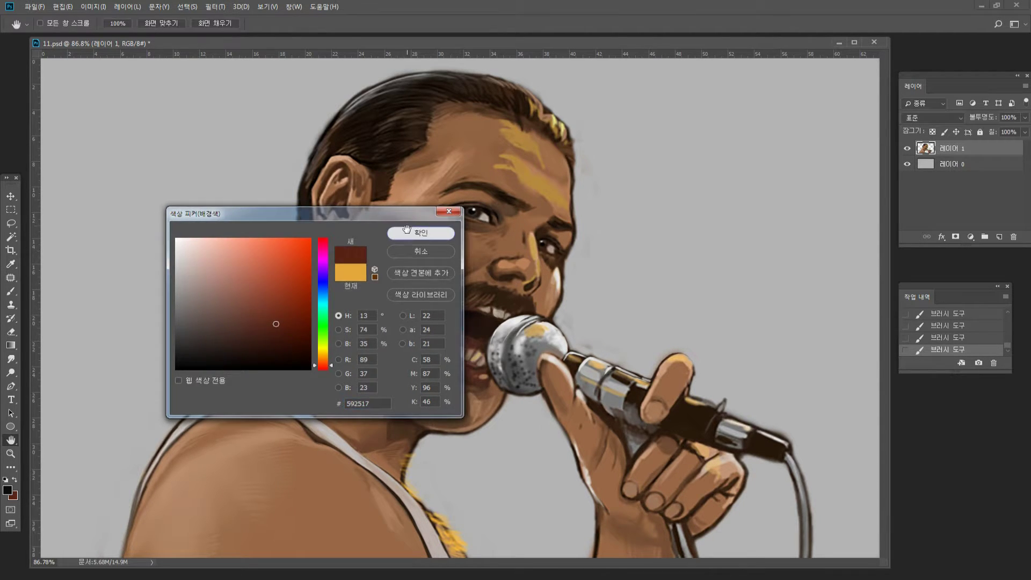
left_click(419, 233)
Fill the background layer with a diagonal linear gradient from near-black to dark red, redrawing it until the red sits behind the singer's back.
left_click(11, 345)
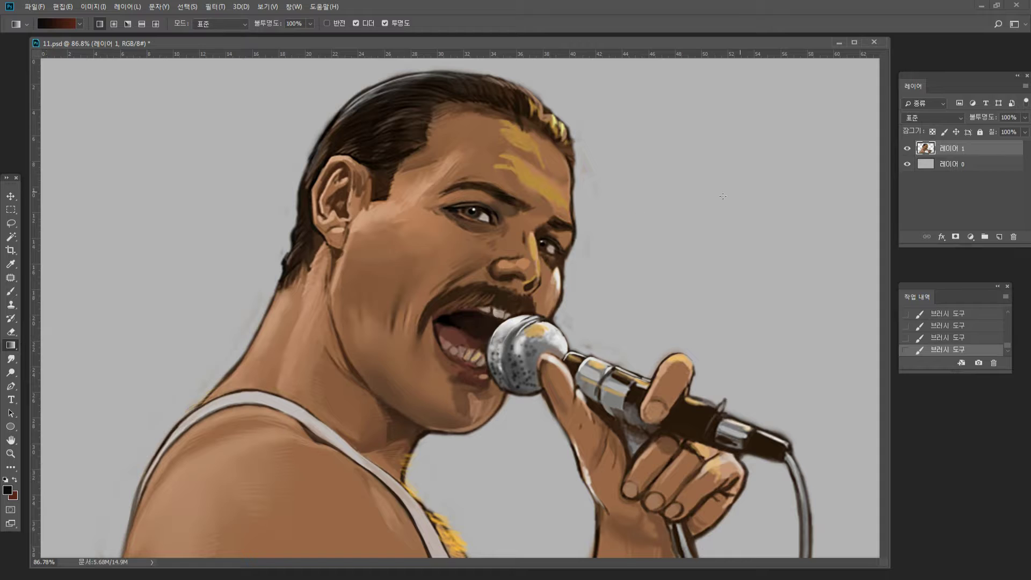
left_click(927, 165)
left_click_drag(751, 150, 234, 400)
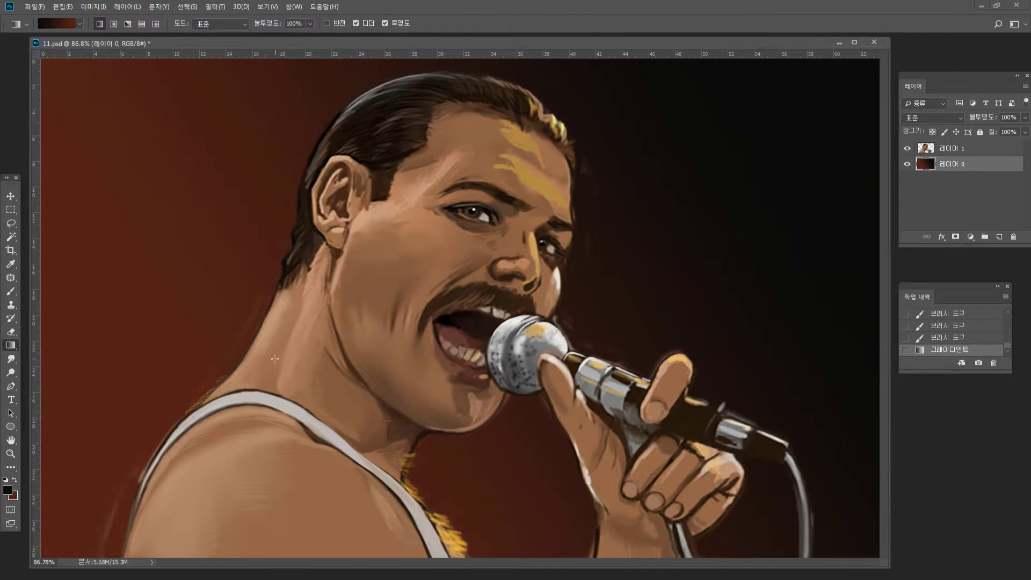
left_click_drag(614, 289, 311, 387)
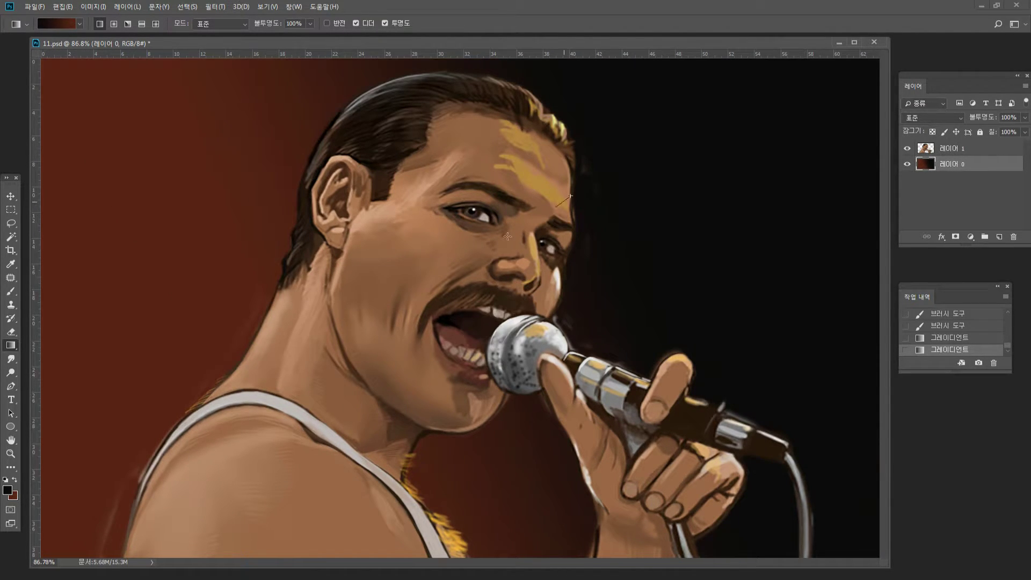
left_click_drag(507, 236, 175, 440)
left_click_drag(621, 259, 283, 426)
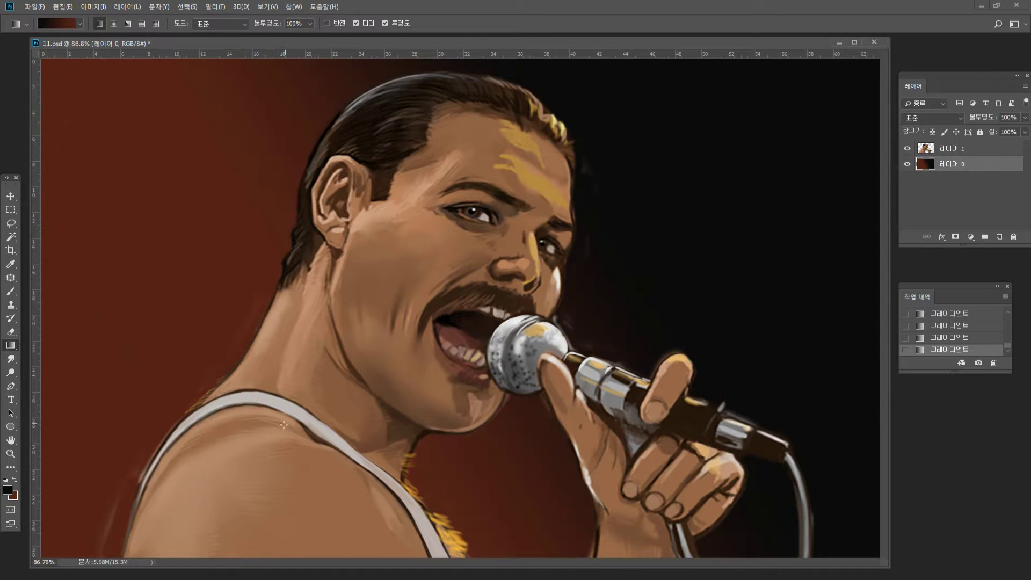
left_click_drag(482, 284, 152, 455)
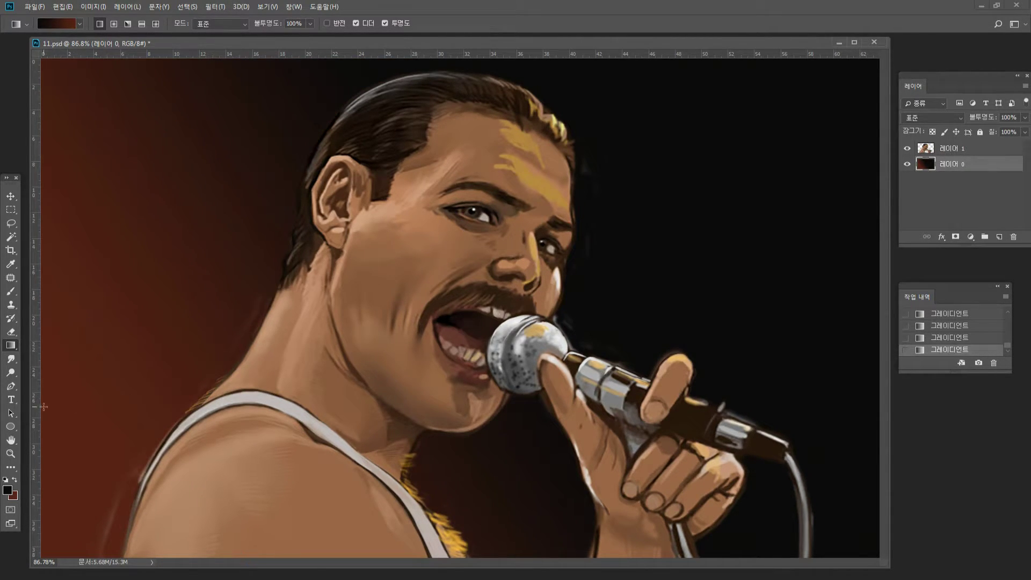
On the portrait layer, erase the leftover smudges beside the microphone head, along the handle's upper edge and around the raised fingertip.
left_click(11, 453)
left_click(346, 306, "alt")
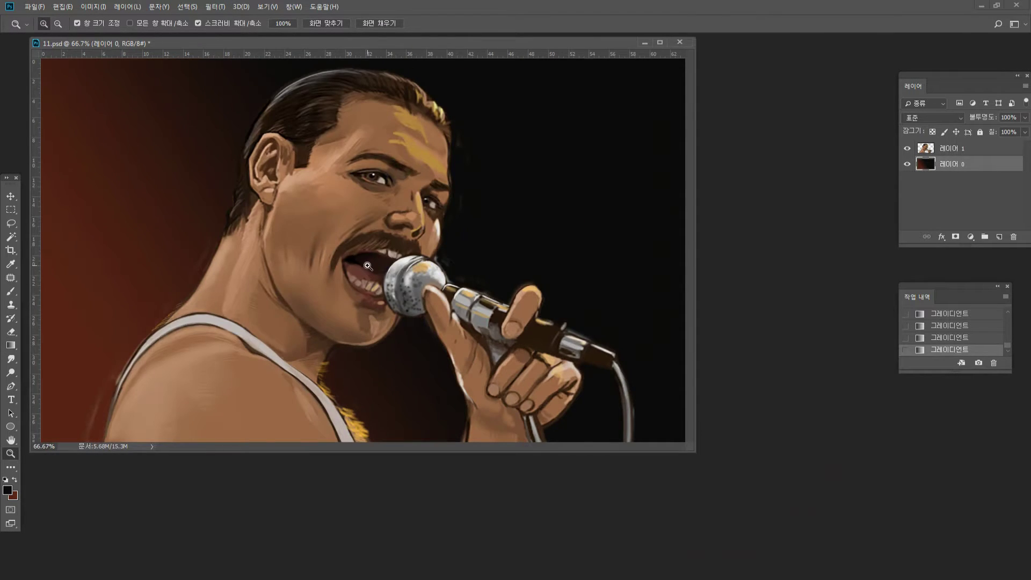
left_click(477, 247)
left_click(585, 325)
left_click(441, 350)
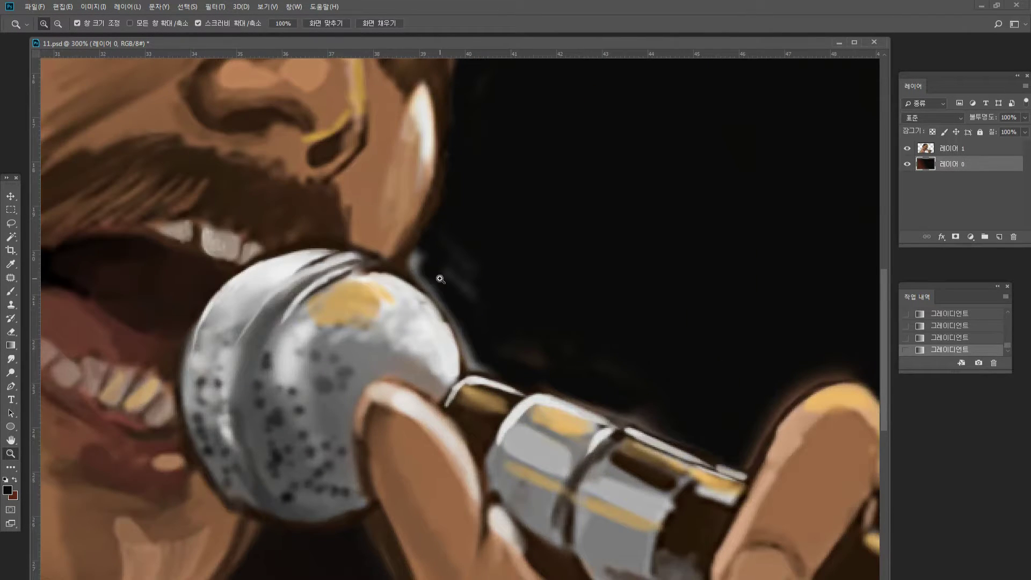
left_click(949, 153)
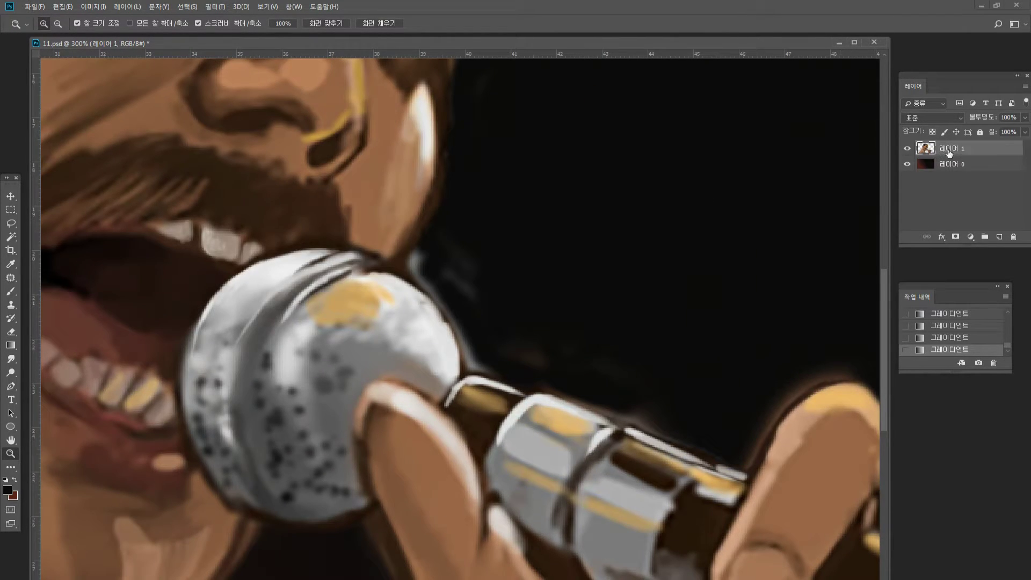
left_click(11, 332)
mouse_move(428, 242)
left_mouse_down()
mouse_move(413, 252)
mouse_move(440, 290)
mouse_move(440, 227)
left_mouse_up()
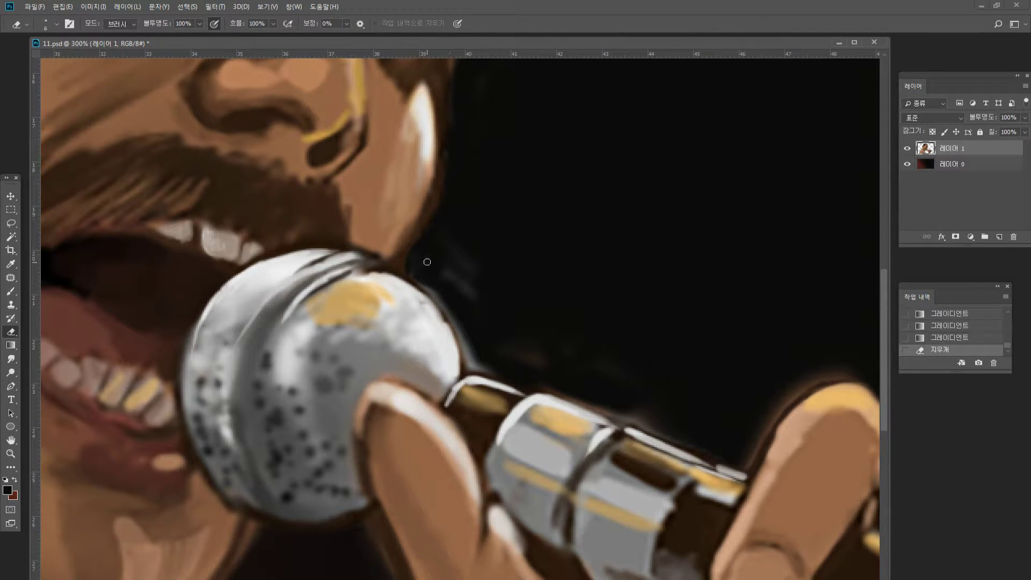
mouse_move(419, 265)
left_mouse_down()
mouse_move(446, 299)
mouse_move(482, 365)
left_mouse_up()
mouse_move(479, 329)
left_mouse_down()
mouse_move(493, 271)
mouse_move(445, 282)
mouse_move(488, 240)
left_mouse_up()
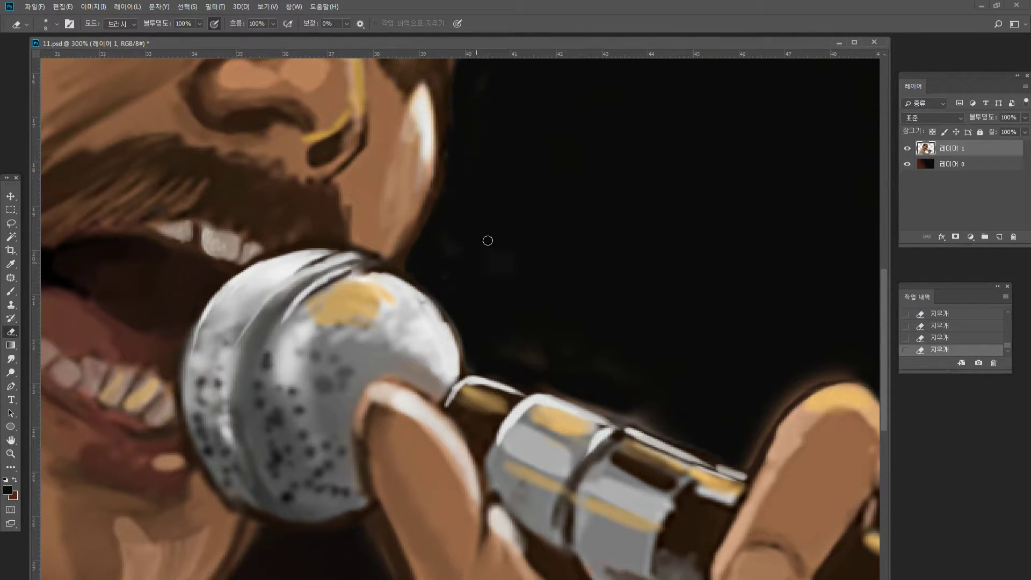
mouse_move(512, 350)
left_mouse_down()
mouse_move(566, 363)
mouse_move(587, 396)
mouse_move(688, 441)
left_mouse_up()
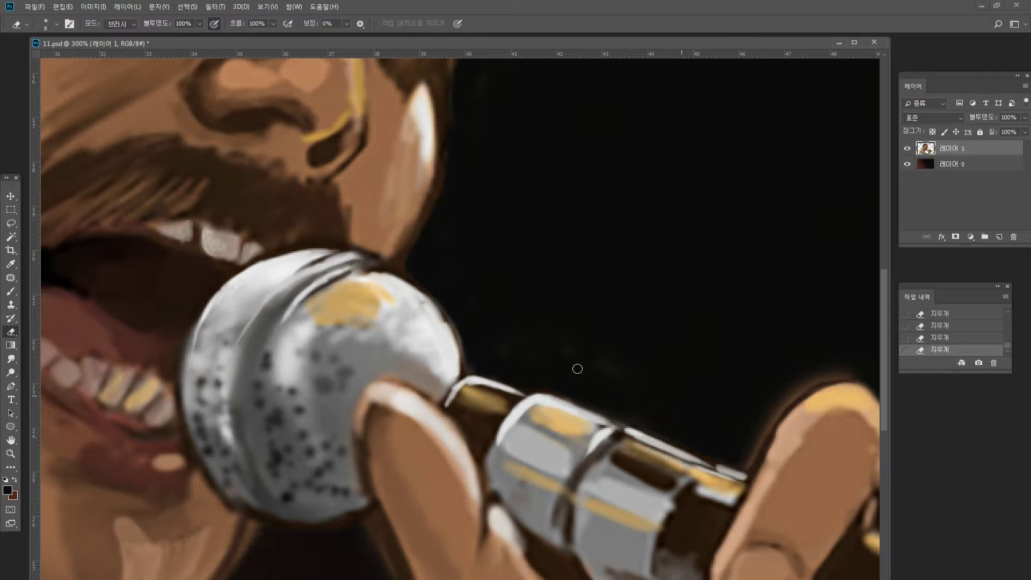
mouse_move(845, 369)
left_mouse_down()
mouse_move(794, 391)
mouse_move(749, 462)
left_mouse_up()
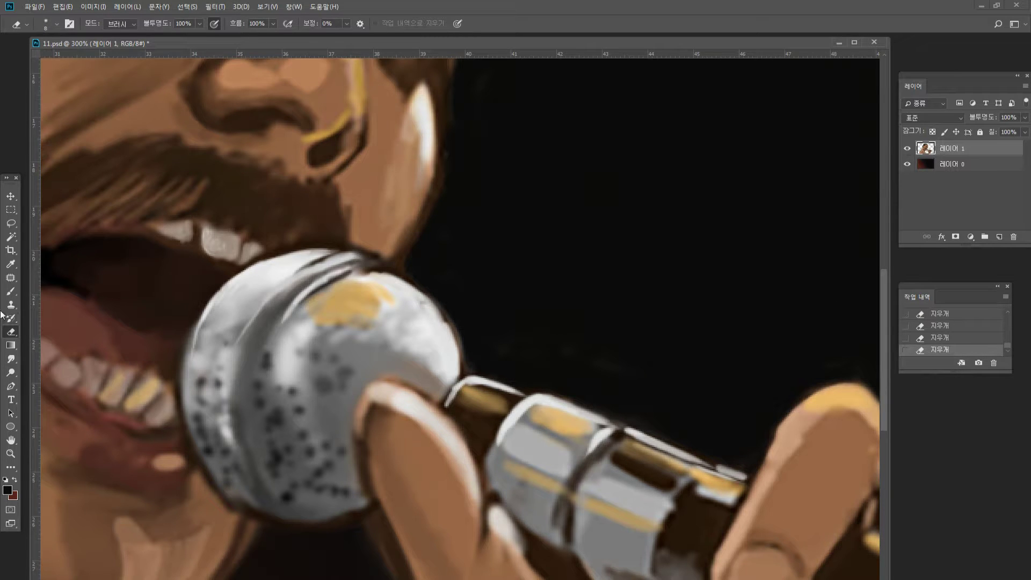
Paint a thin rim highlight in sampled light grey along the microphone head's outer edge and the handle's upper edge.
left_click(11, 291)
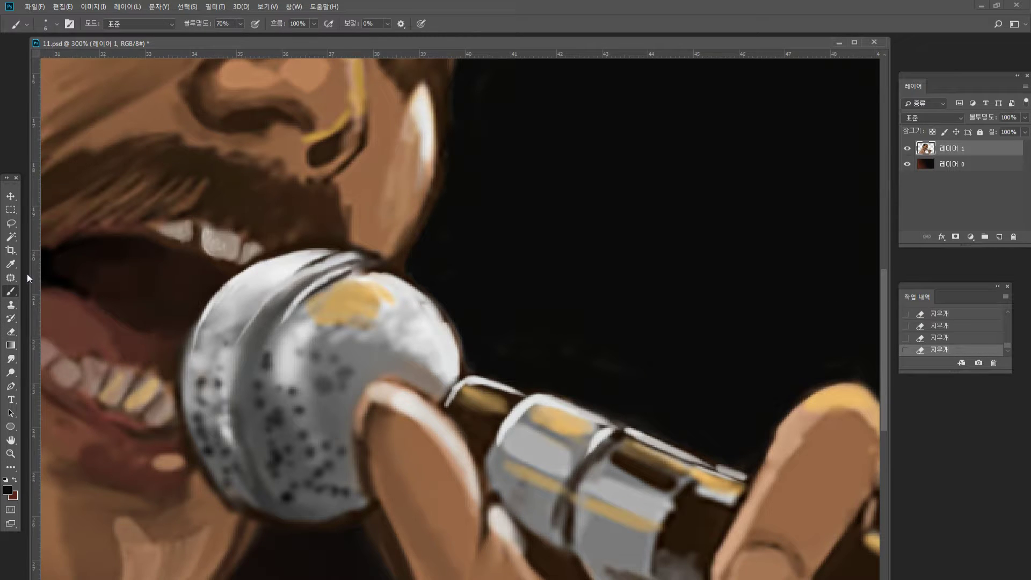
left_click(478, 378, "alt")
left_click_drag(468, 369, 513, 385)
left_click_drag(468, 371, 520, 392)
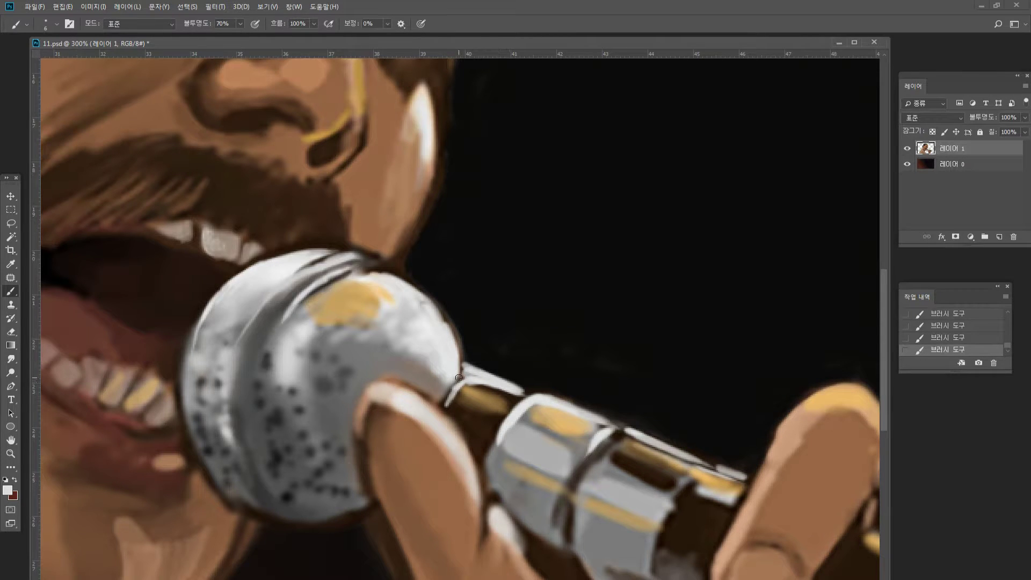
mouse_move(448, 345)
left_mouse_down()
mouse_move(463, 372)
mouse_move(454, 373)
mouse_move(445, 325)
left_mouse_up()
mouse_move(407, 292)
left_mouse_down()
mouse_move(435, 306)
mouse_move(467, 353)
left_mouse_up()
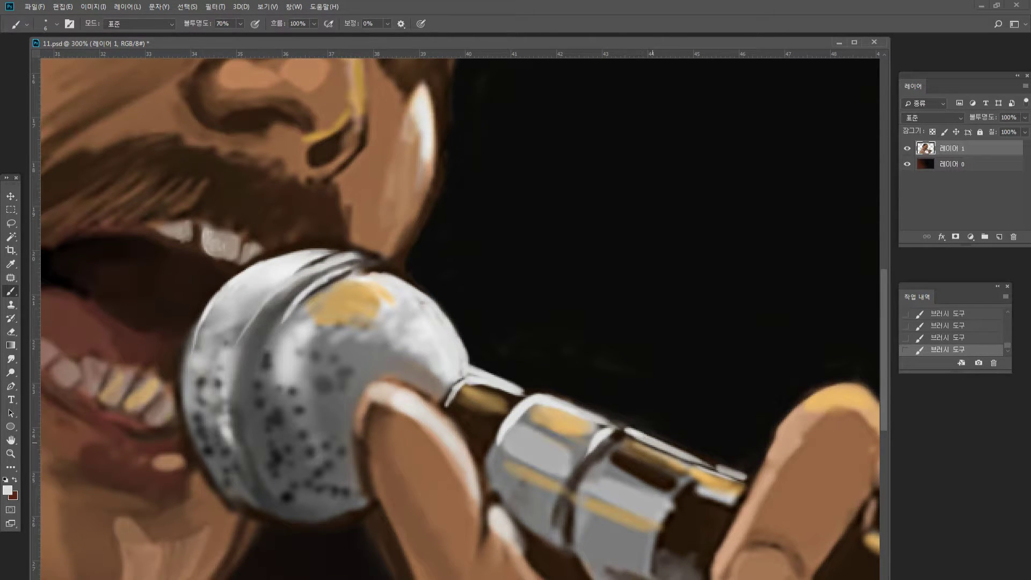
left_click_drag(639, 433, 676, 451)
left_click_drag(639, 433, 729, 472)
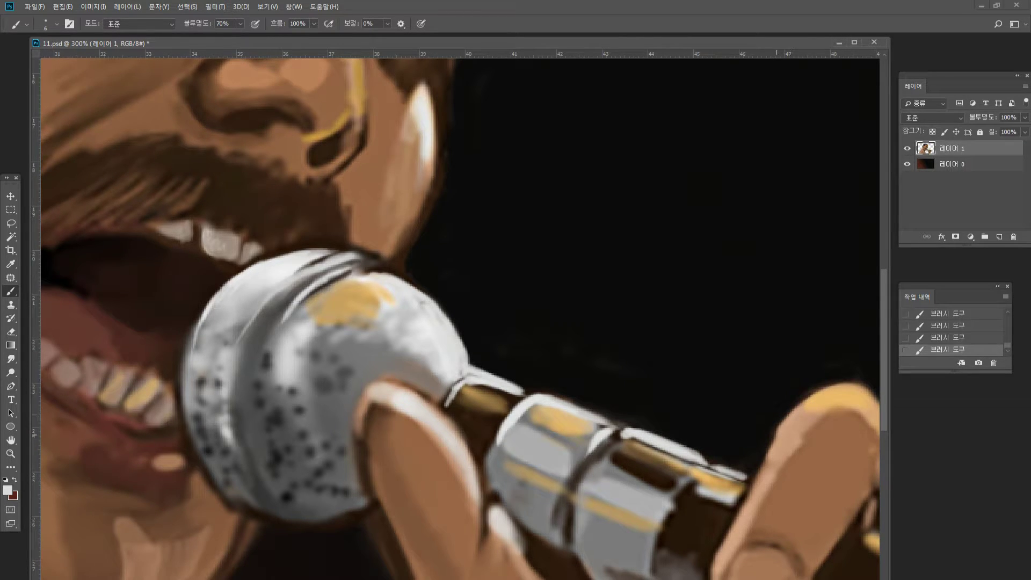
Outline the raised finger's microphone-facing side and tip with the same light grey.
left_click_drag(782, 428, 744, 502)
left_click_drag(772, 451, 740, 507)
mouse_move(787, 421)
left_mouse_down()
mouse_move(771, 439)
mouse_move(819, 389)
mouse_move(787, 412)
mouse_move(773, 430)
mouse_move(834, 385)
mouse_move(860, 386)
mouse_move(874, 410)
left_mouse_up()
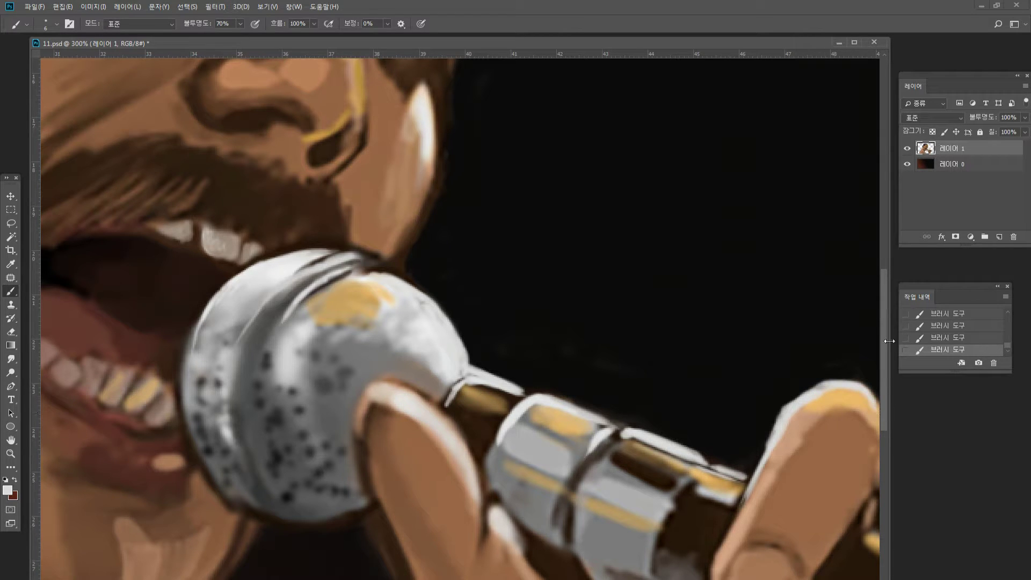
Continue the light grey rim highlight down the raised finger's far side, along the rear of the handle and onto the cable.
double_click(10, 454)
left_click(371, 373, "alt")
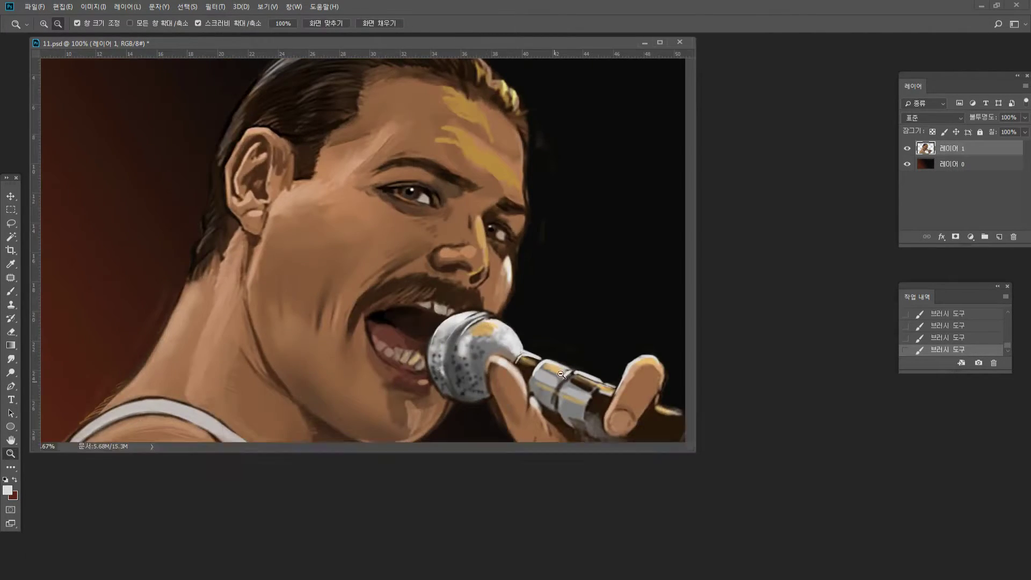
left_click(506, 328)
left_click(569, 369)
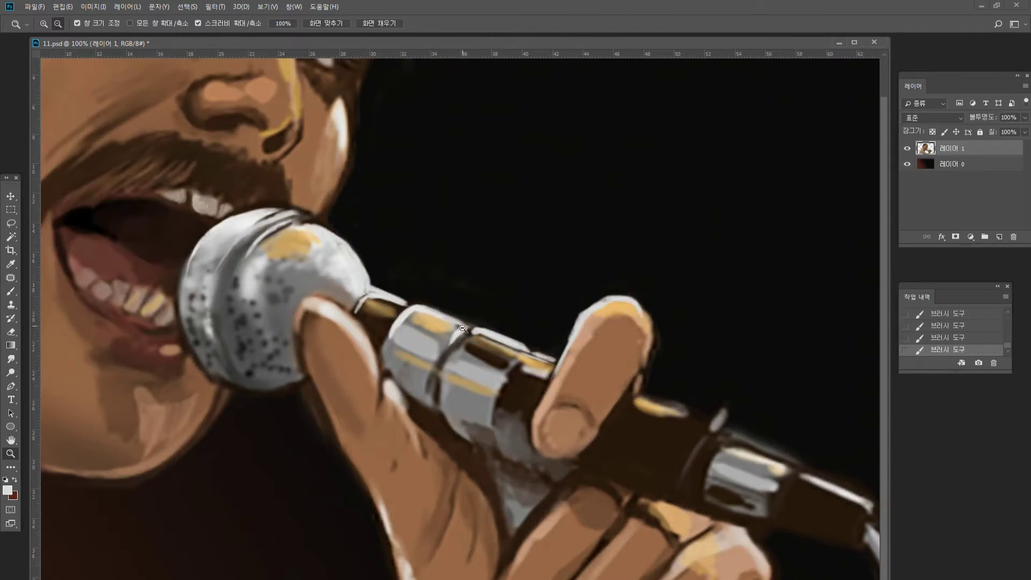
left_click(524, 349, "alt")
left_click(685, 420)
left_click(494, 311)
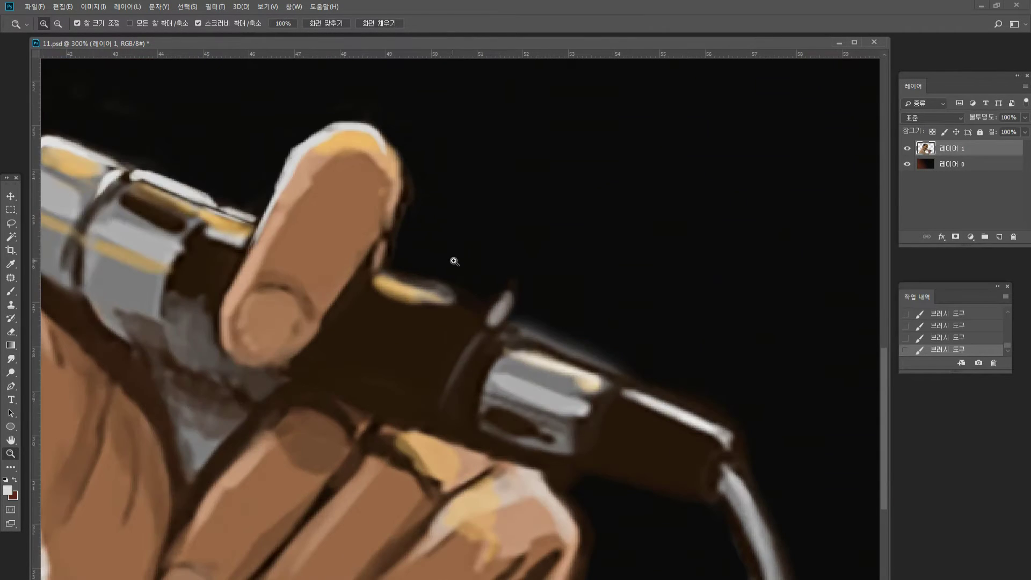
left_click(10, 291)
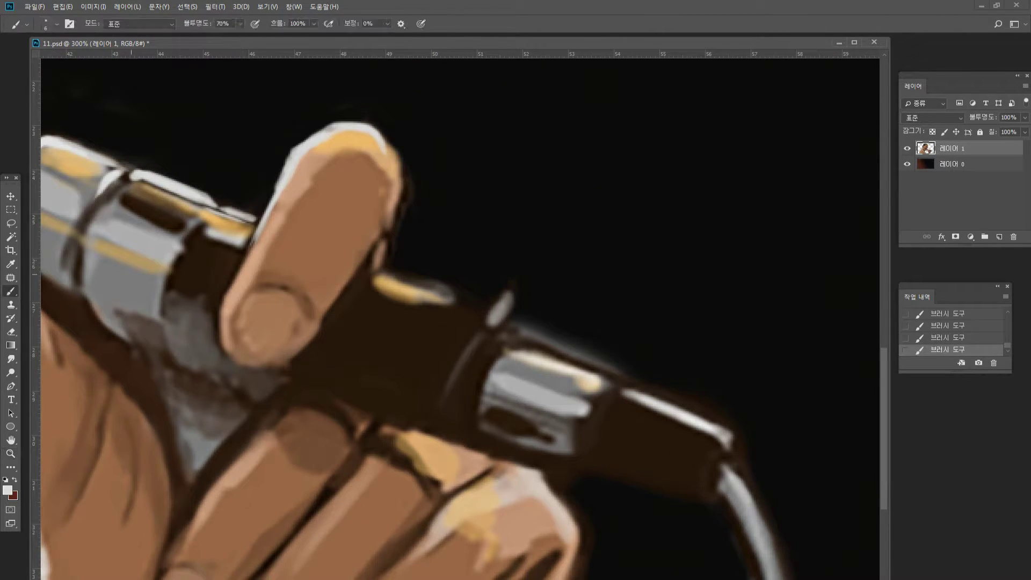
mouse_move(330, 130)
left_mouse_down()
mouse_move(363, 127)
mouse_move(398, 159)
mouse_move(403, 184)
left_mouse_up()
mouse_move(383, 137)
left_mouse_down()
mouse_move(402, 195)
mouse_move(400, 172)
mouse_move(384, 273)
mouse_move(482, 295)
left_mouse_up()
mouse_move(507, 330)
left_mouse_down()
mouse_move(577, 352)
mouse_move(732, 433)
mouse_move(778, 579)
left_mouse_up()
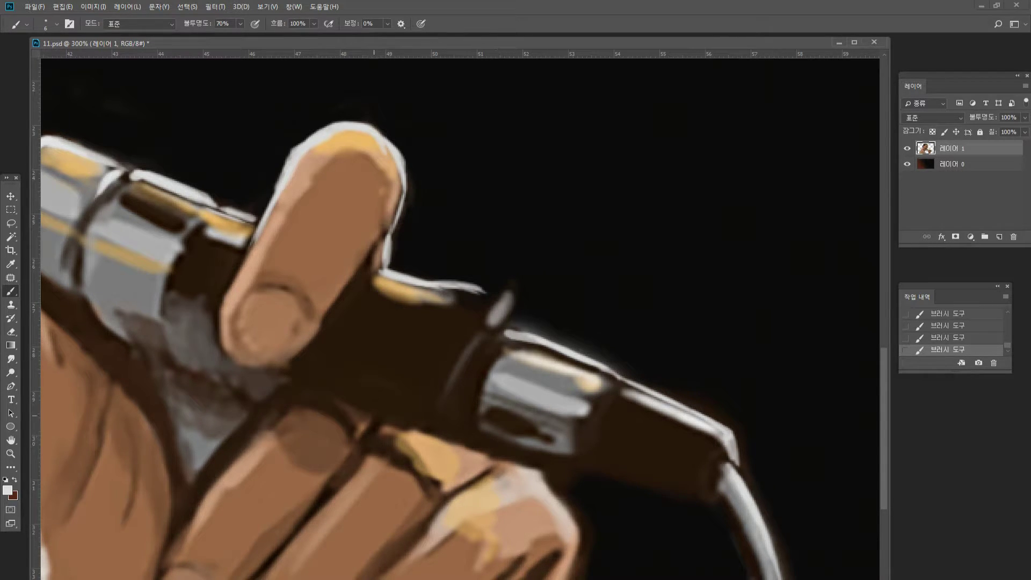
Erase the stray sketch lines outside the singer's shoulder and back on the portrait layer.
key("h")
key("ctrl+0")
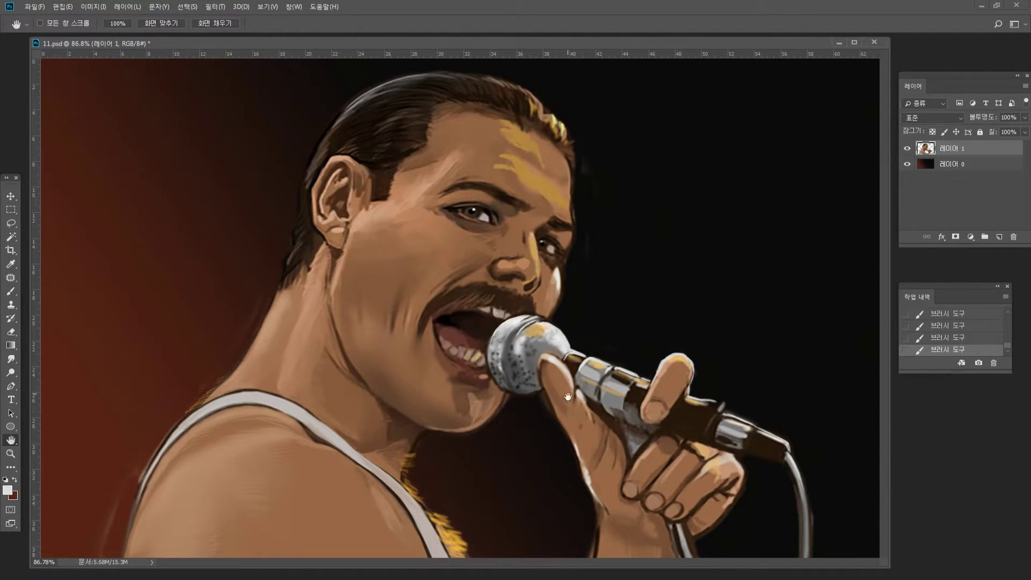
left_click(10, 453)
left_click(81, 387)
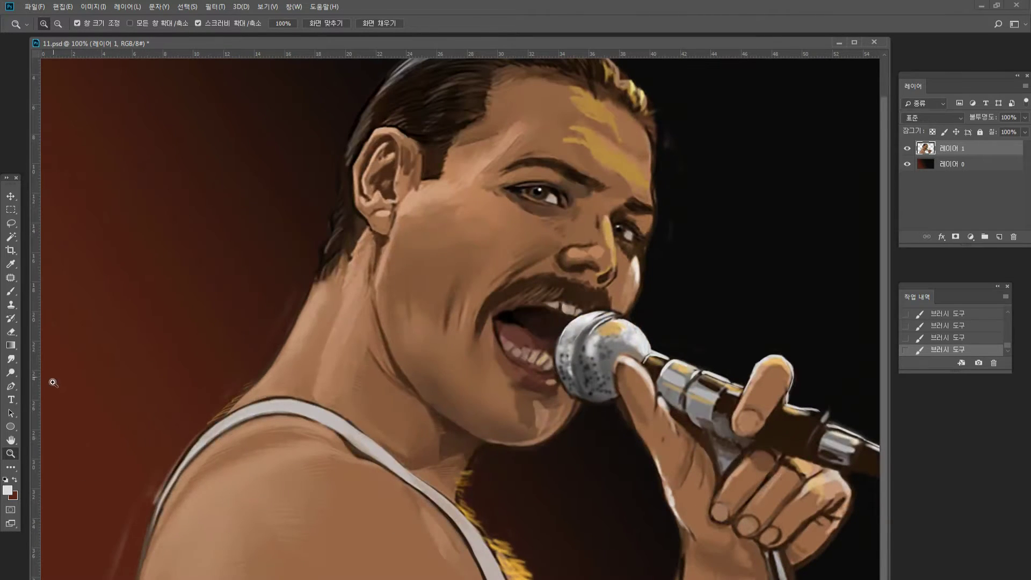
left_click(11, 331)
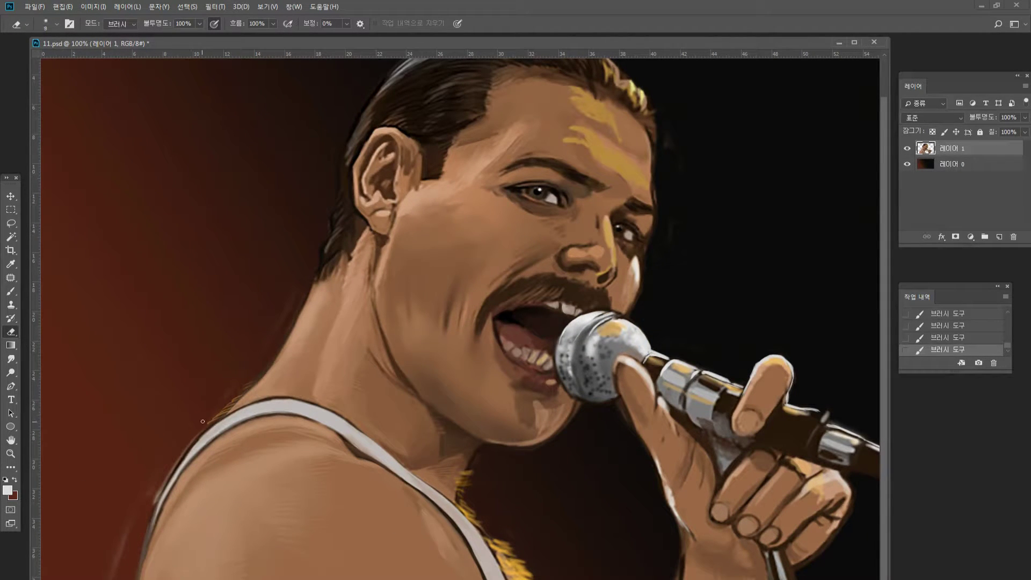
key("[")
left_click_drag(196, 429, 169, 476)
left_click_drag(165, 482, 114, 571)
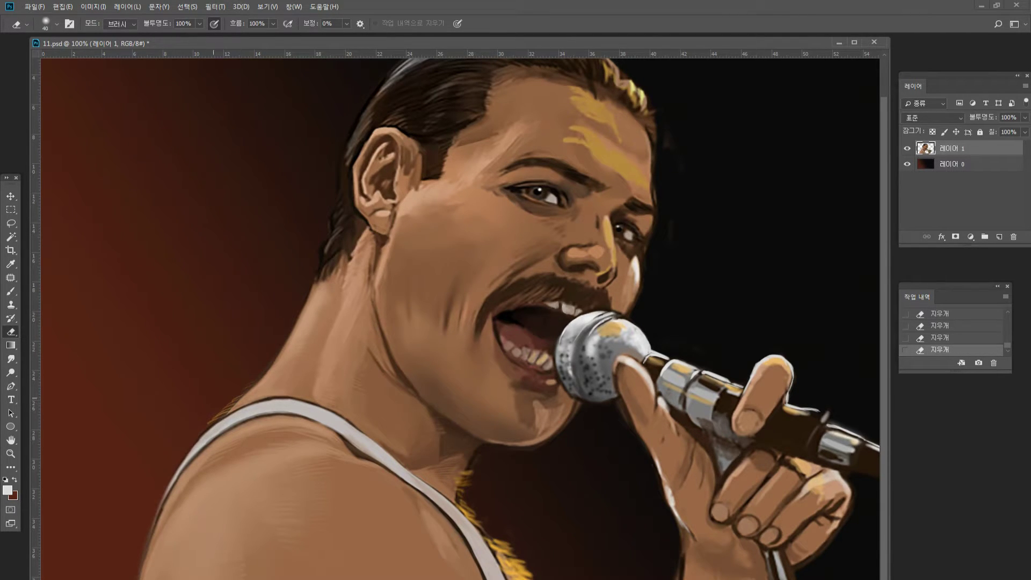
Sample the background's dark red as the painting colour and enlarge the soft brush to 700.
left_click(10, 454)
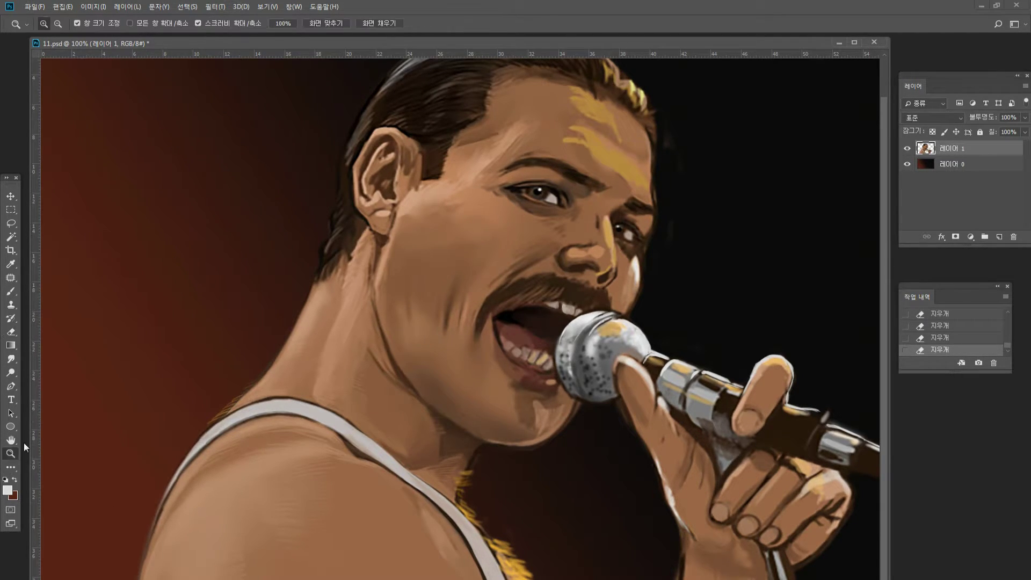
left_click(255, 345, "alt")
left_click(401, 297)
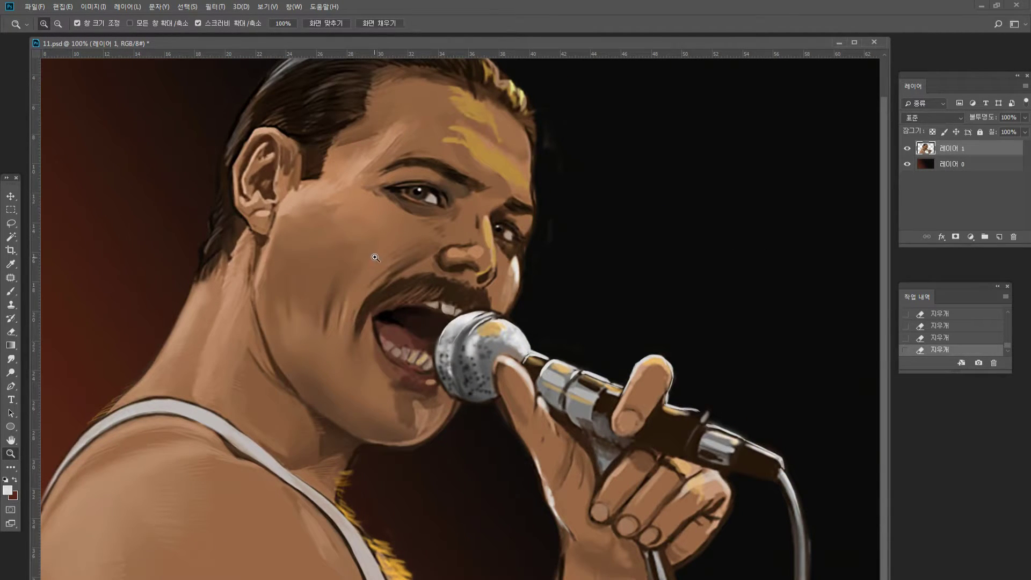
left_click(560, 436, "alt")
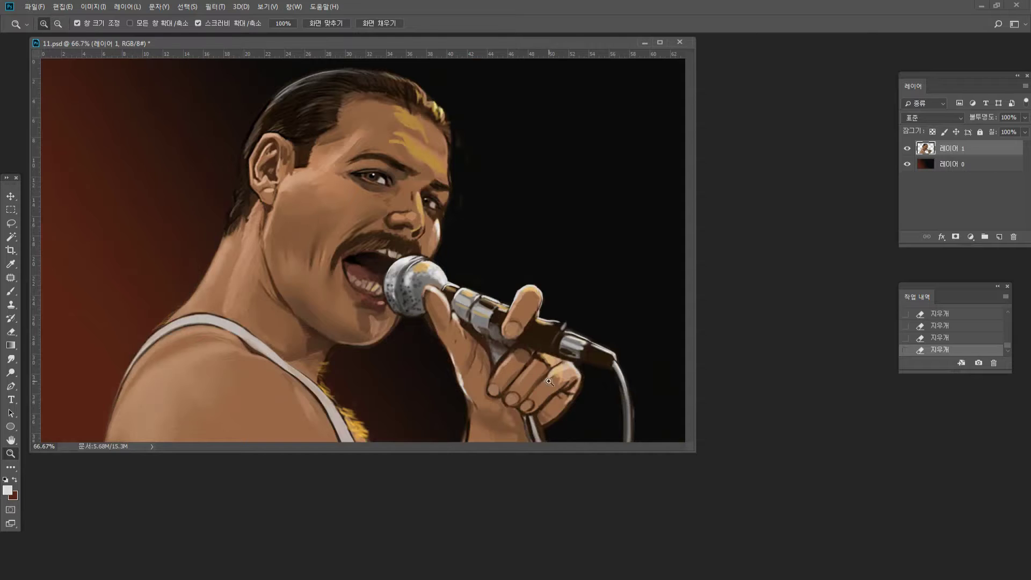
left_click(10, 291)
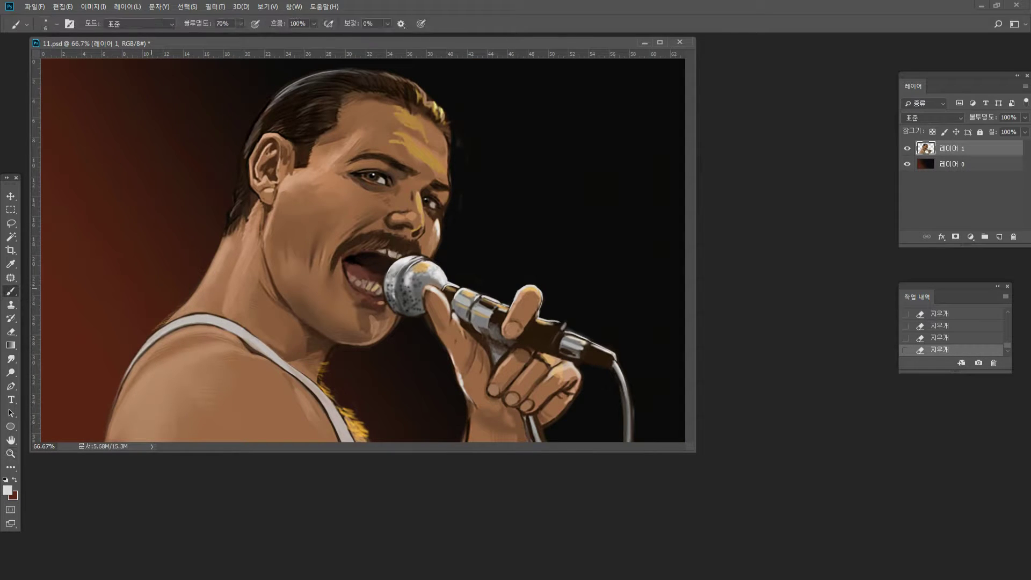
left_click(115, 290, "alt")
key("]")
key("]")
key("]")
key("]")
key("]")
key("]")
key("]")
key("]")
key("bracketright")
key("bracketright")
key("bracketright")
key("bracketright")
Undo the red dab over the hand and dab soft dark red glows around the wrist on the background layer at brush size 200.
left_click(471, 391)
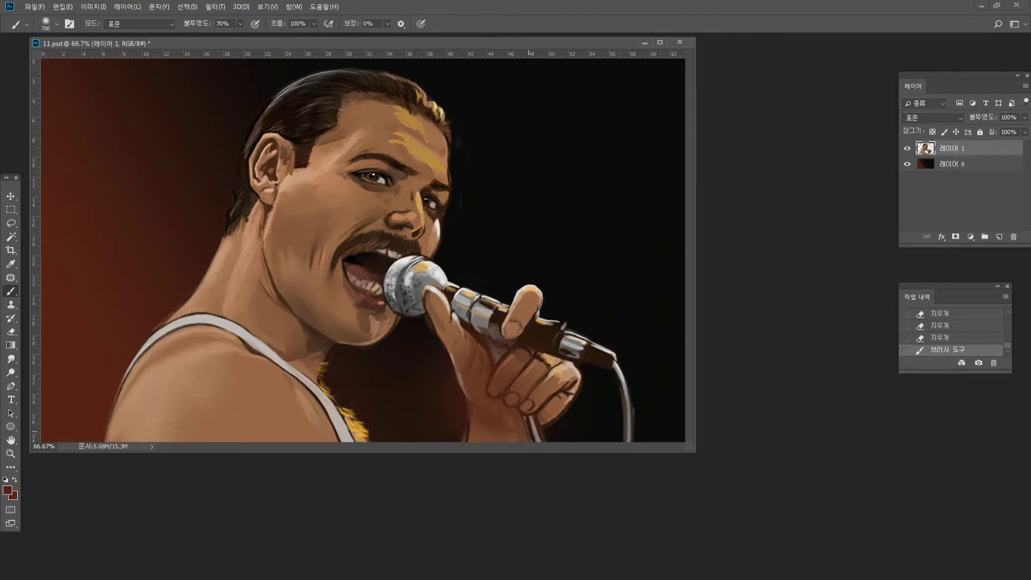
key("ctrl+z")
left_click(954, 164)
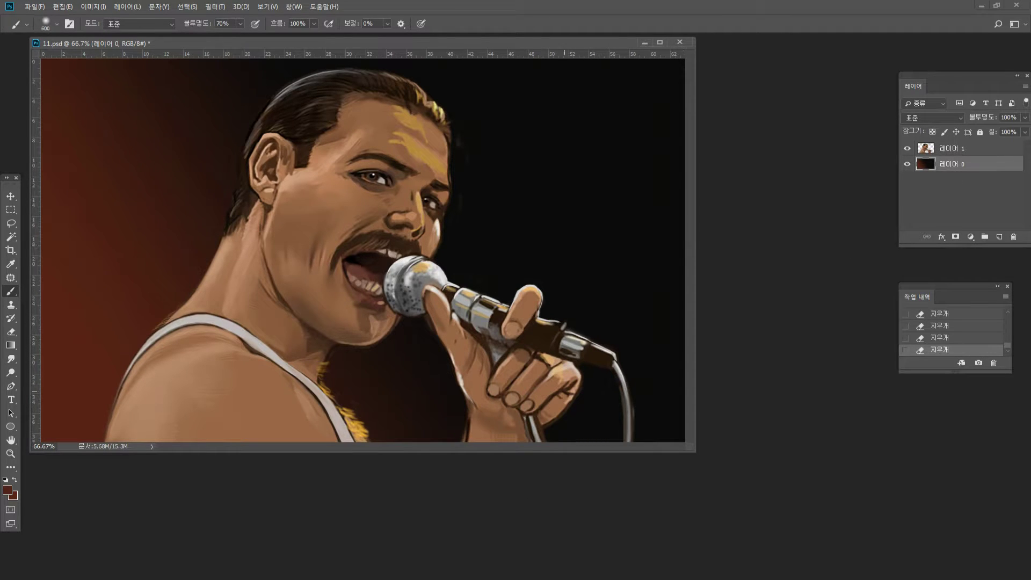
key("bracketleft")
left_click(538, 435)
left_click(551, 438)
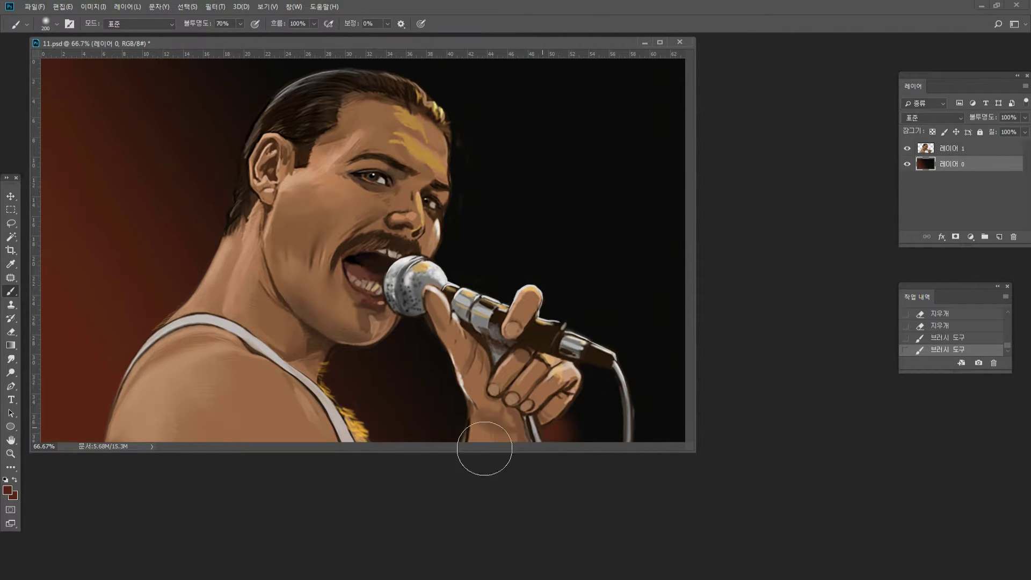
left_click(473, 422)
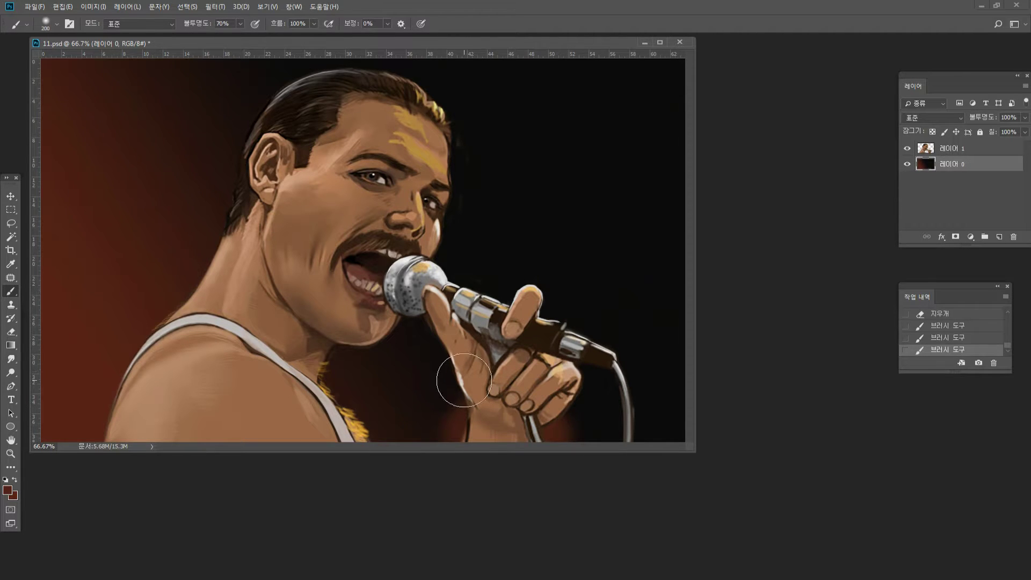
Dab larger dark red glows into the upper background behind the head, enlarging the brush to 700 and redoing the last dab.
left_click(226, 72)
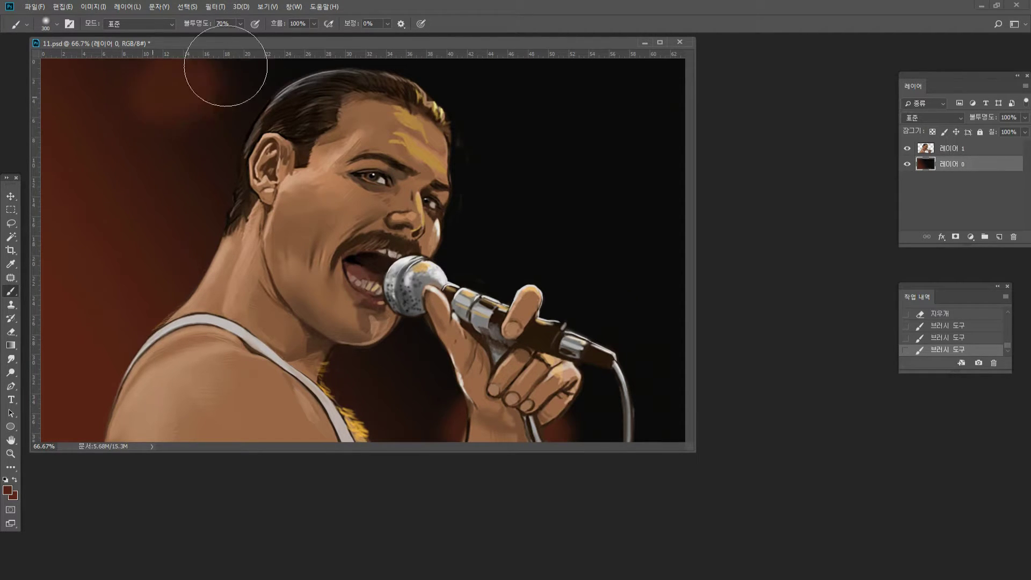
key("bracketright")
key("bracketright")
key("bracketright")
key("bracketright")
key("bracketright")
key("bracketright")
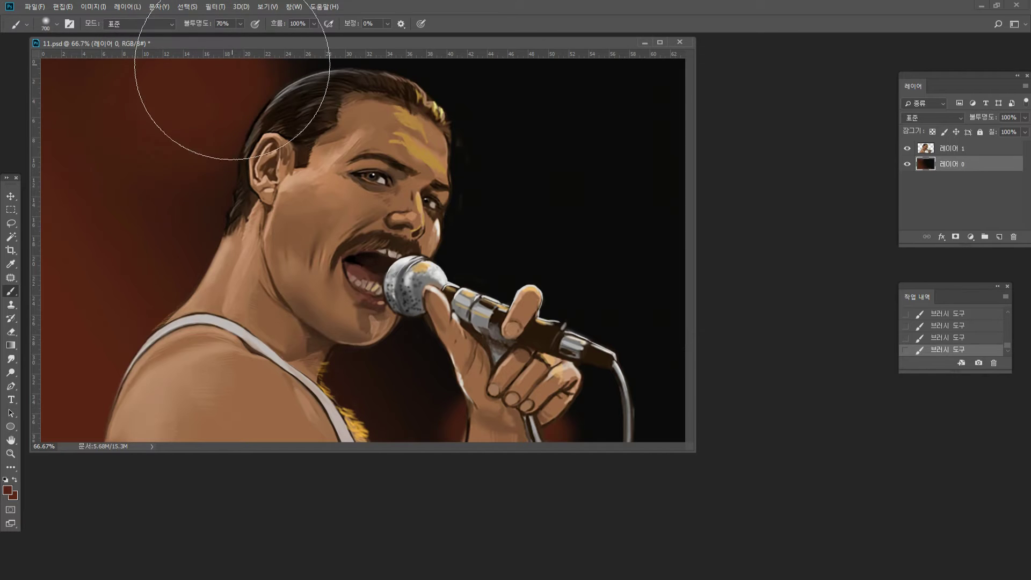
key("ctrl+z")
left_click(191, 81)
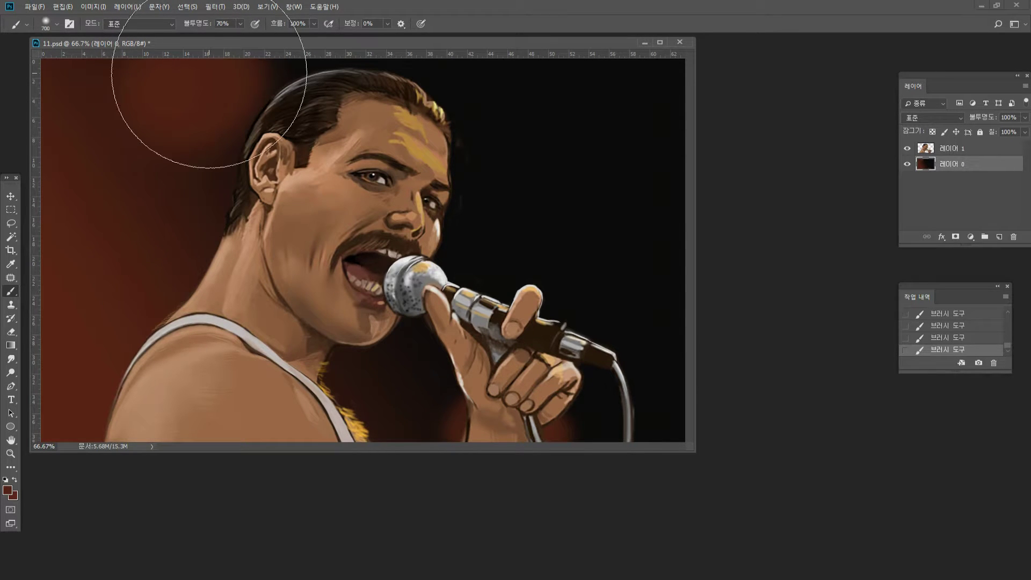
Set the foreground colour to the ochre 9f732e and reduce the brush size to 400.
left_click(9, 489)
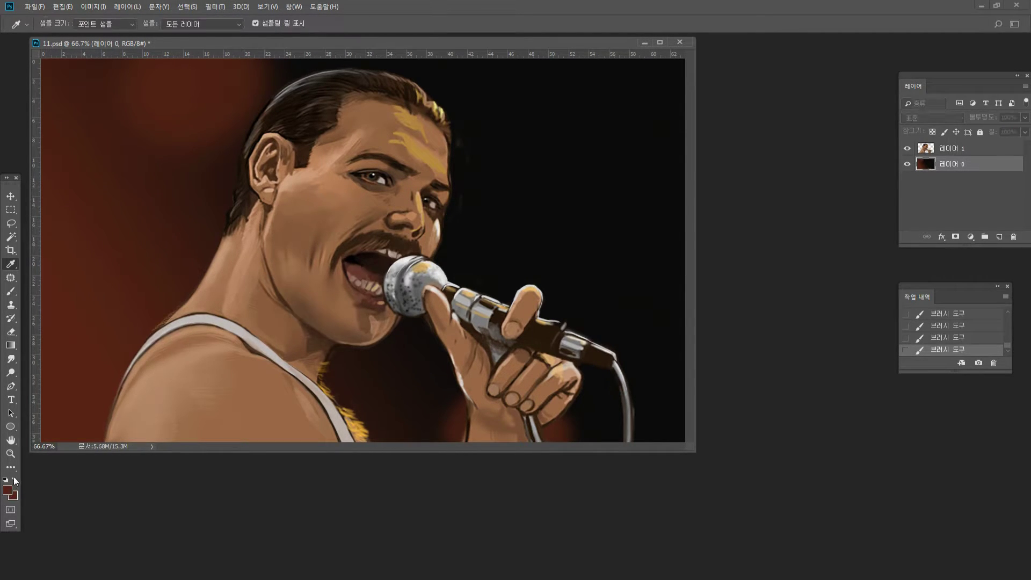
left_click(263, 277)
left_click_drag(324, 360, 323, 357)
left_click(280, 300)
left_click(283, 306)
left_click(272, 288)
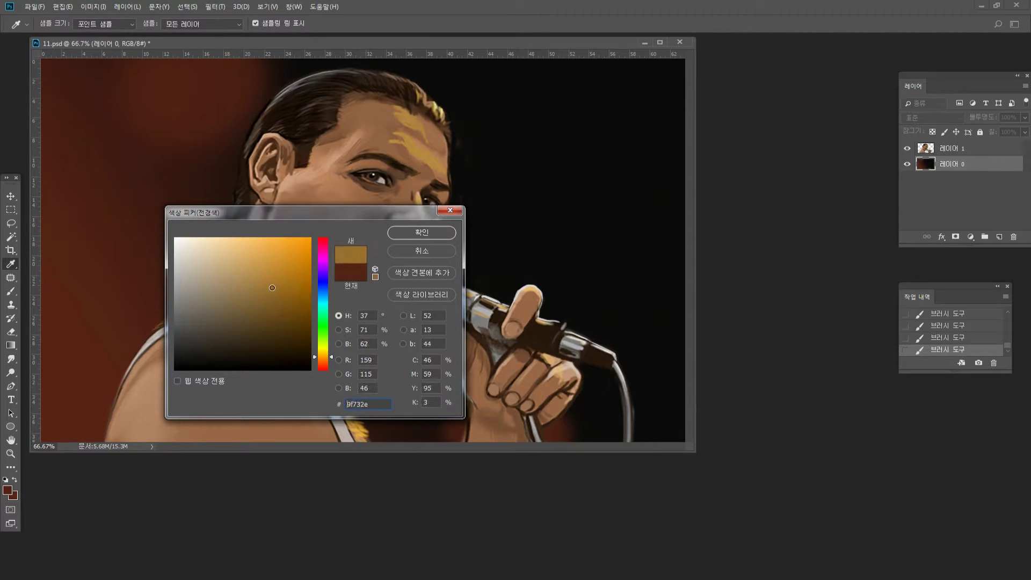
left_click(411, 234)
key("bracketleft")
key("bracketleft")
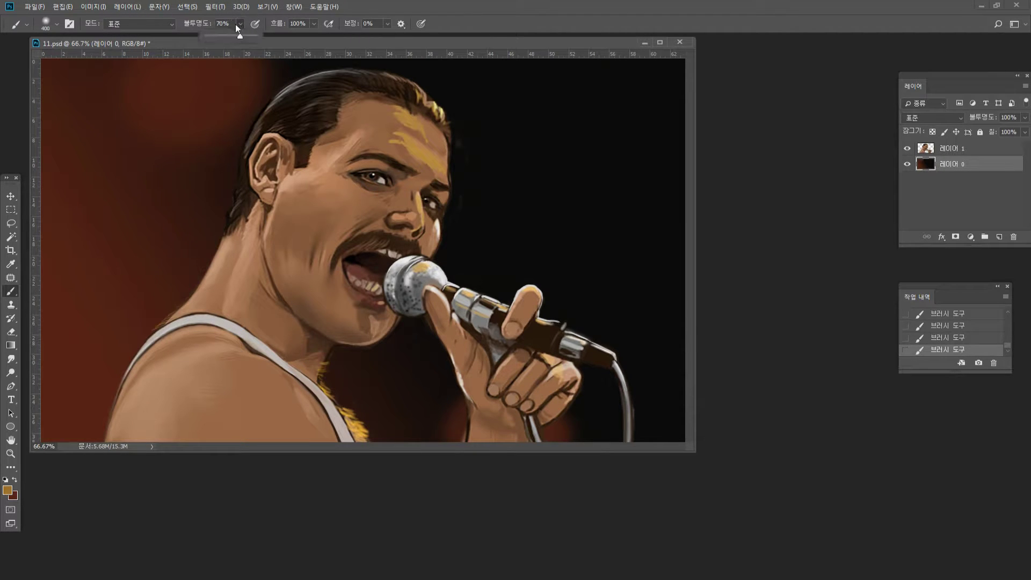
Dab a faint ochre glow into the red background behind the head at 16% opacity and brush size 200.
left_click_drag(215, 36, 214, 36)
key("bracketleft")
left_click(180, 92)
left_click(195, 80)
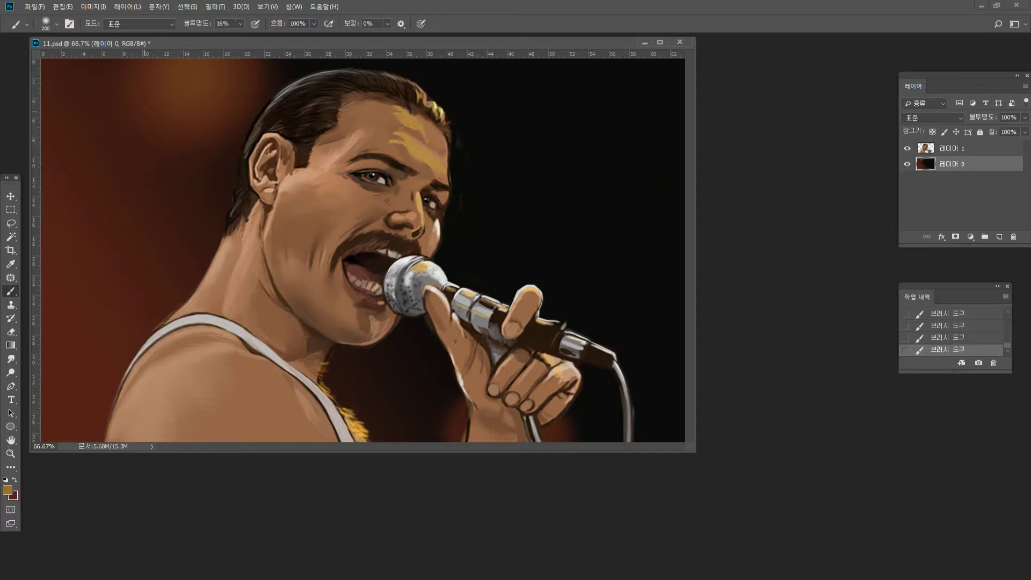
Sample near-black from the background and darken the red areas behind the neck, enlarging the soft brush to 300.
left_click(531, 200, "alt")
mouse_move(187, 190)
left_mouse_down()
mouse_move(161, 226)
mouse_move(161, 258)
left_mouse_up()
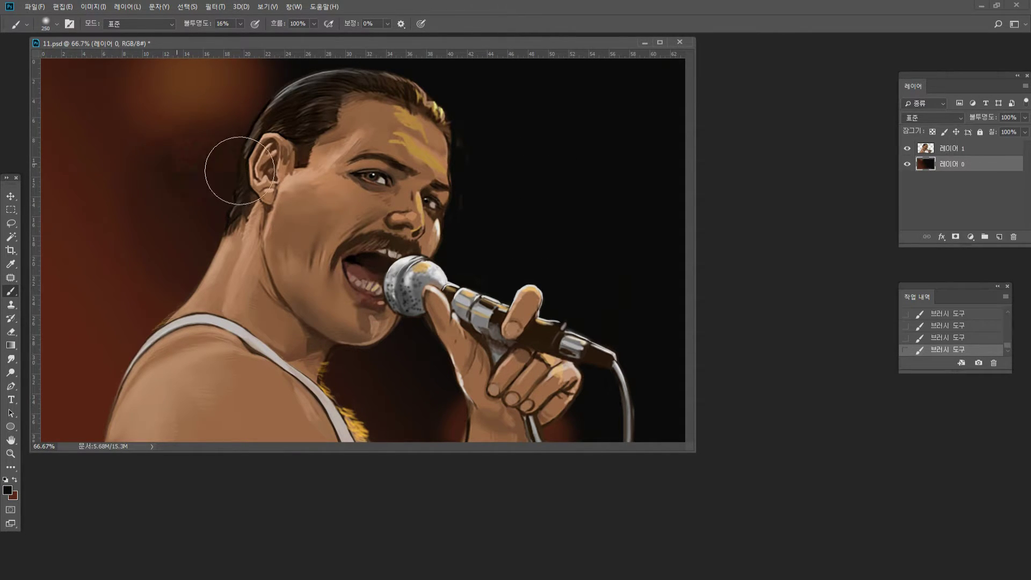
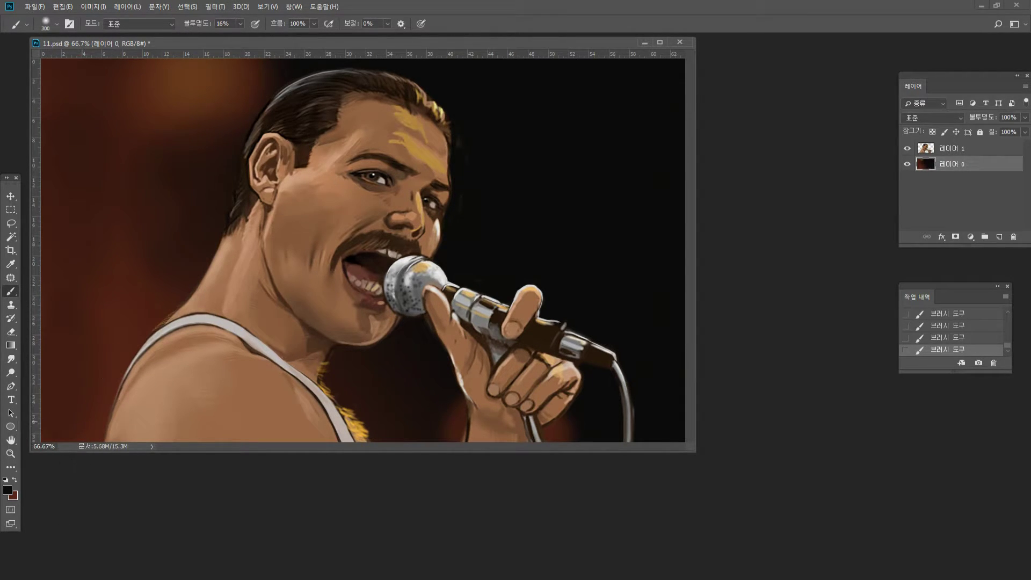
key("bracketright")
key("bracketright")
Sample the pale rim highlight on the wrist's edge as the painting colour and shrink the brush to a fine tip.
left_click(10, 453)
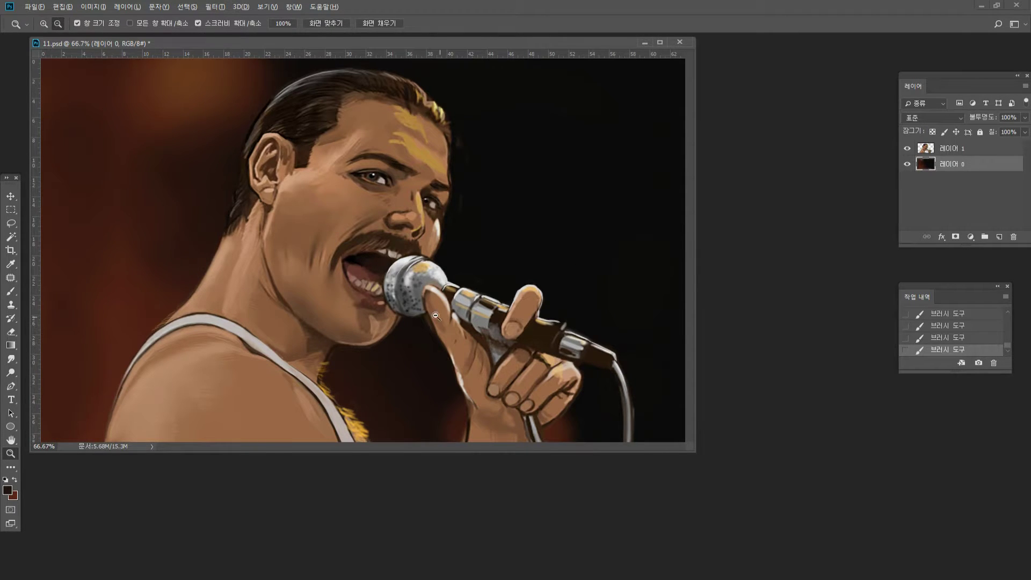
left_click(408, 264, "alt")
left_click(408, 263)
left_click(439, 285)
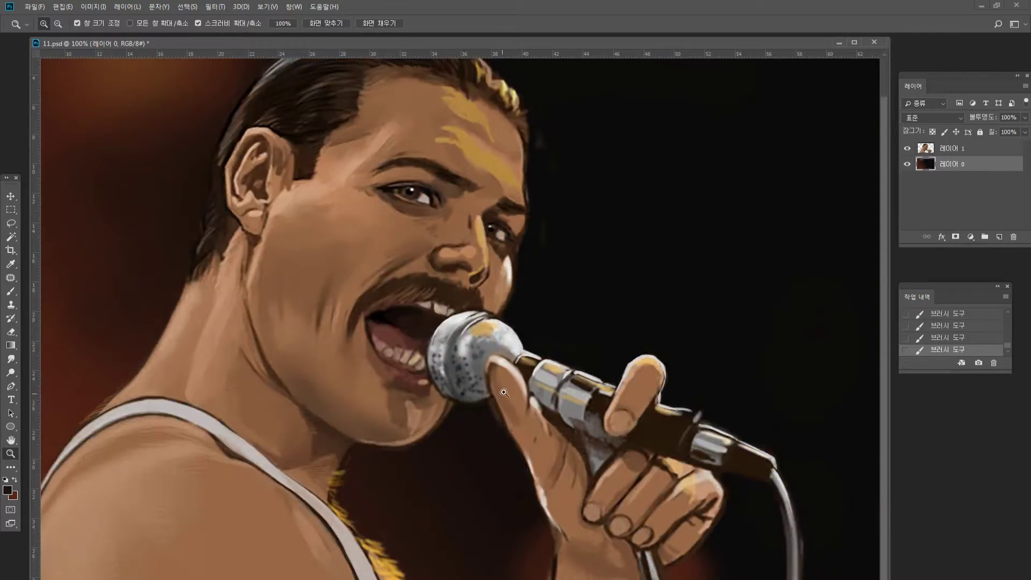
left_click(483, 430)
left_click(600, 461)
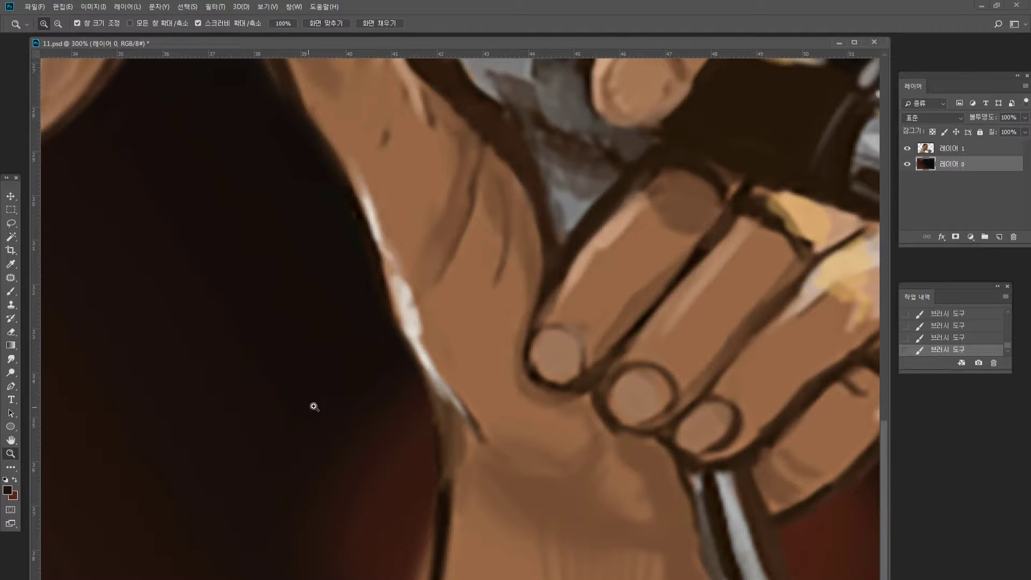
left_click(10, 291)
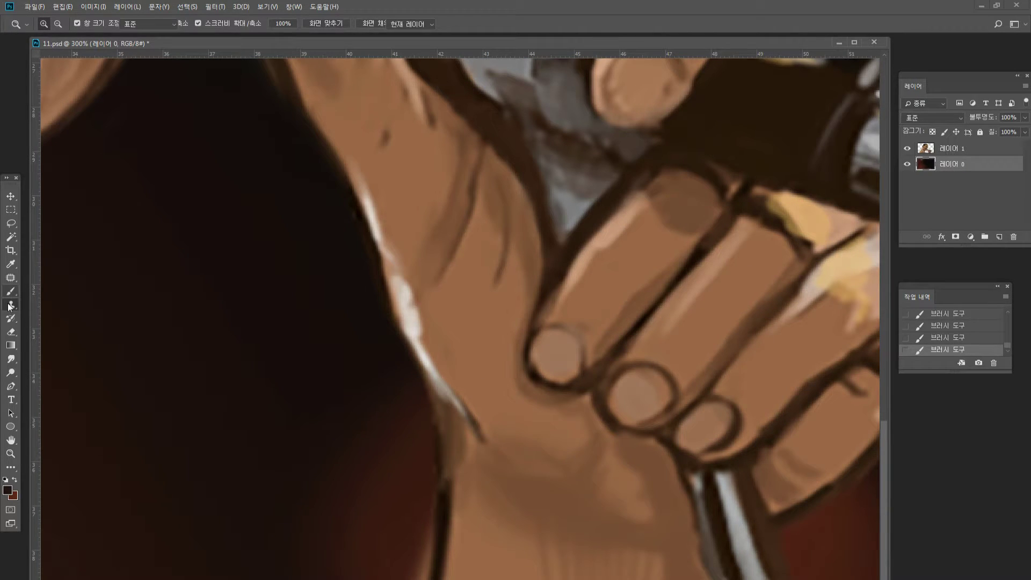
left_click(410, 301, "alt")
key("bracketleft")
key("bracketleft")
key("bracketleft")
key("bracketleft")
key("bracketleft")
key("bracketleft")
key("bracketleft")
key("bracketleft")
key("bracketleft")
key("bracketleft")
key("bracketleft")
key("bracketleft")
key("bracketleft")
key("bracketleft")
key("bracketleft")
key("bracketleft")
key("bracketleft")
key("bracketleft")
key("bracketleft")
key("bracketleft")
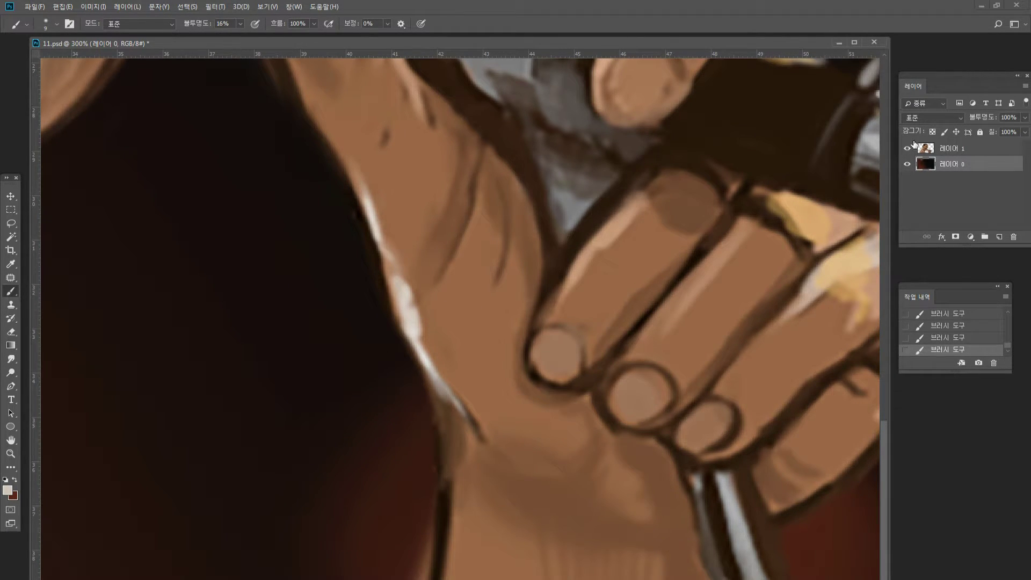
Paint a pale highlight along the topmost curled finger on the portrait layer 레이어 1 at 85% opacity.
left_click(943, 147)
left_click_drag(654, 162, 609, 216)
left_click_drag(654, 161, 596, 234)
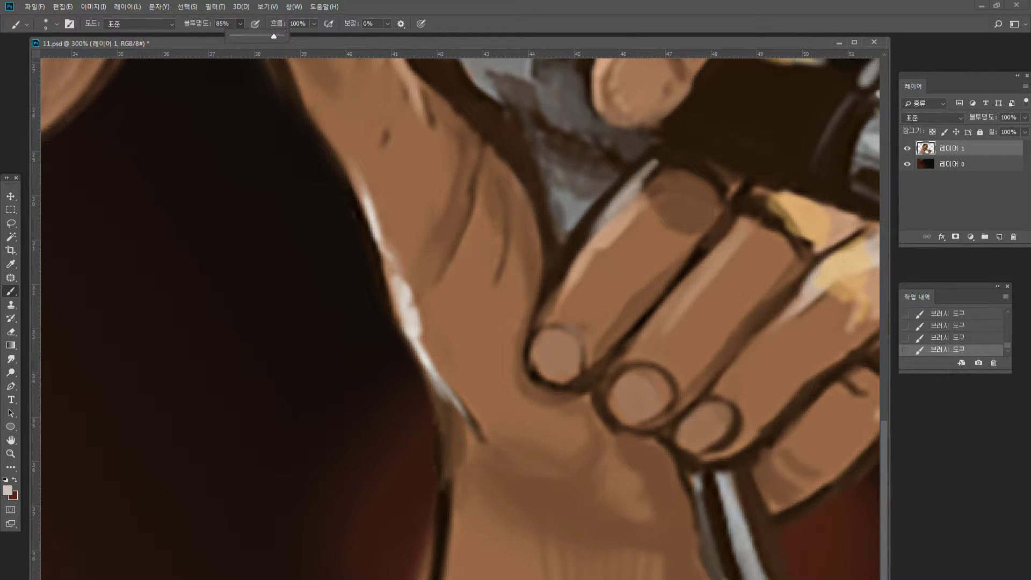
mouse_move(633, 191)
left_mouse_down()
mouse_move(601, 230)
mouse_move(639, 183)
mouse_move(599, 241)
mouse_move(602, 229)
left_mouse_up()
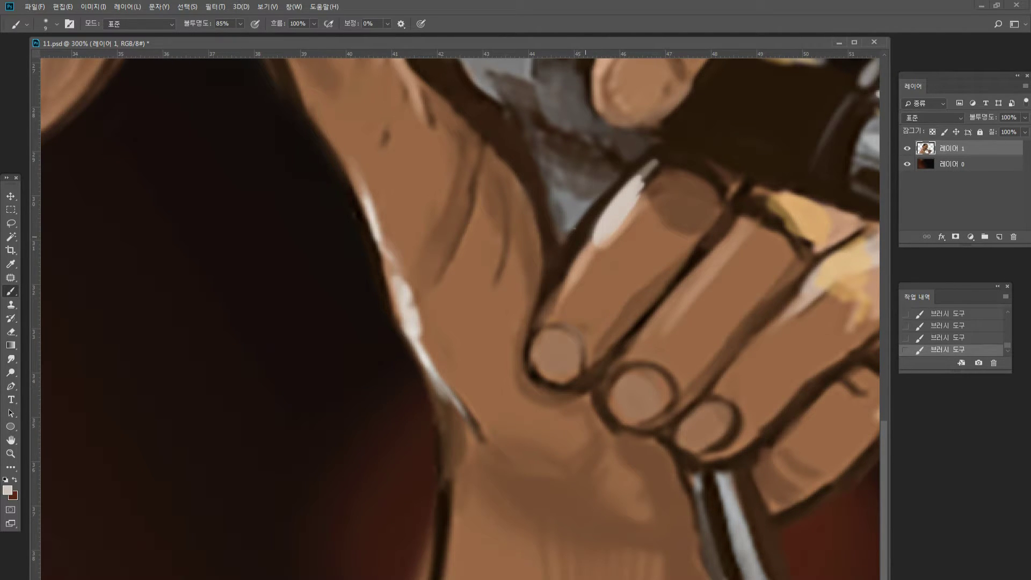
Clean the edge between the upper two curled fingers with sampled skin tones and shade the topmost one at 43% opacity.
left_click(595, 227, "alt")
mouse_move(699, 272)
left_mouse_down()
mouse_move(731, 221)
mouse_move(707, 259)
left_mouse_up()
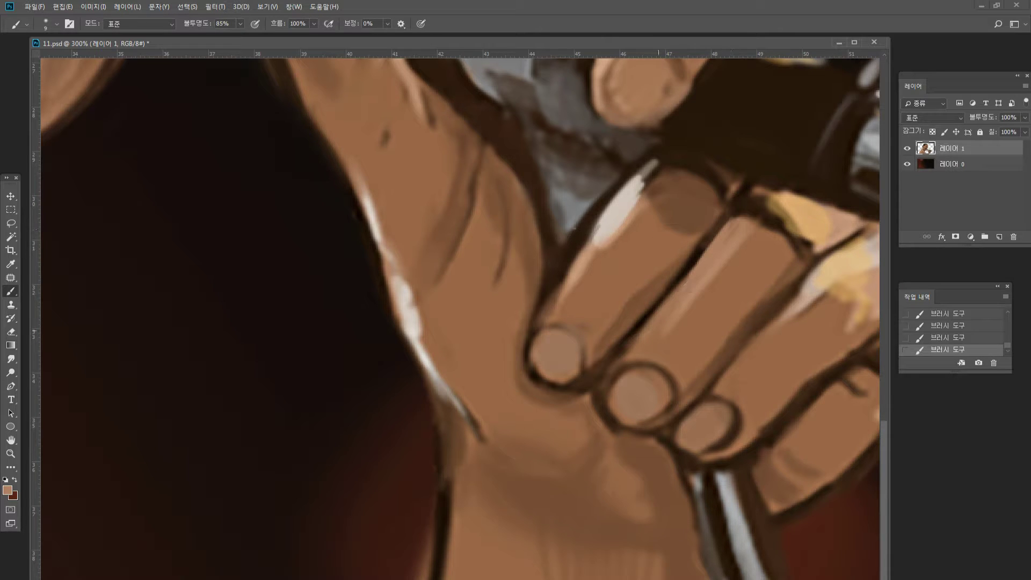
left_click(613, 335, "alt")
left_click(240, 24)
left_click_drag(245, 36, 227, 34)
mouse_move(608, 324)
left_mouse_down()
mouse_move(589, 331)
mouse_move(620, 297)
left_mouse_up()
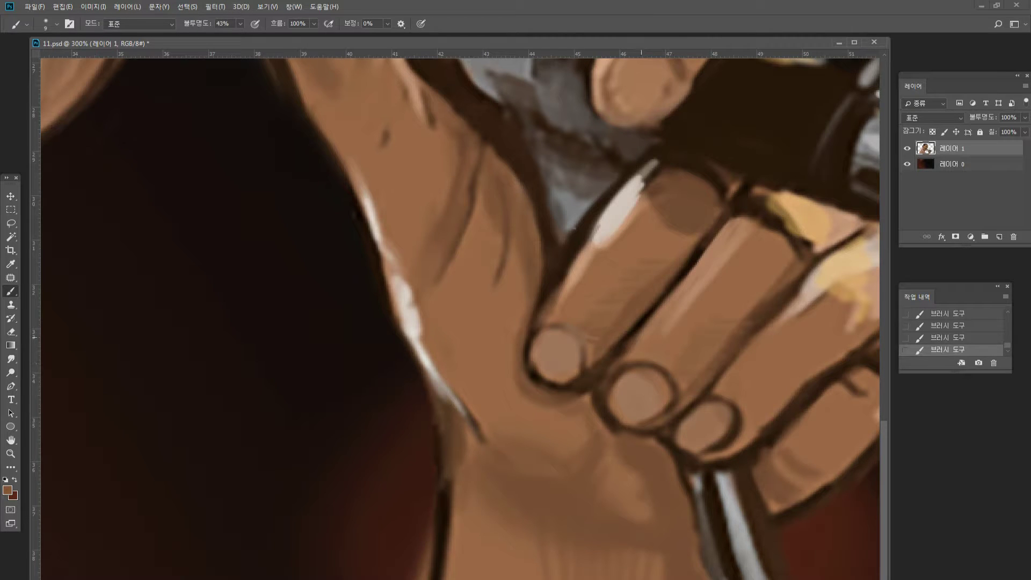
Redraw the dark contours beneath the curled fingertips and deepen the gap between the upper two fingers with sampled dark brown.
left_click(596, 384, "alt")
mouse_move(592, 397)
left_mouse_down()
mouse_move(589, 419)
mouse_move(681, 462)
left_mouse_up()
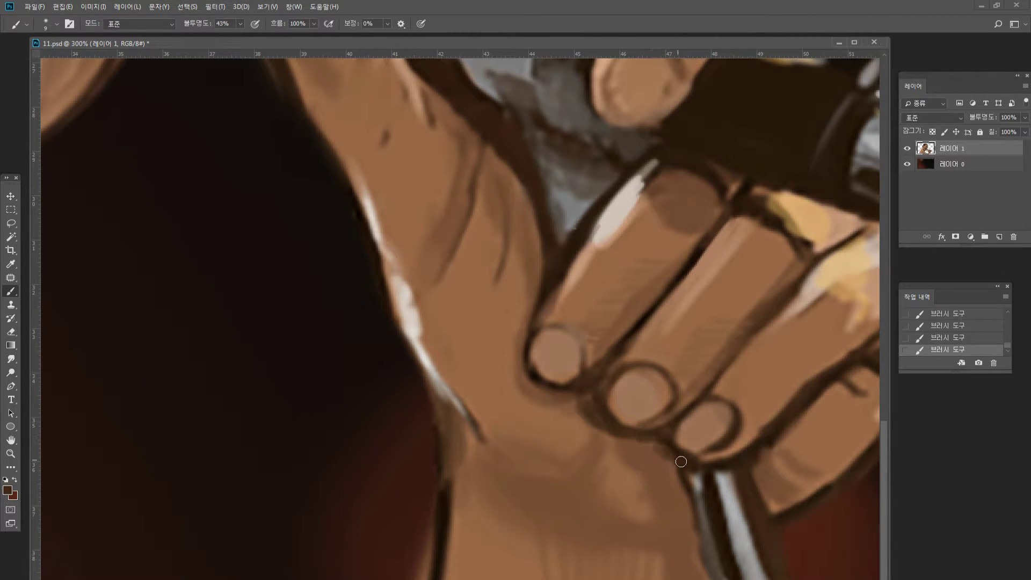
left_click_drag(592, 406, 530, 382)
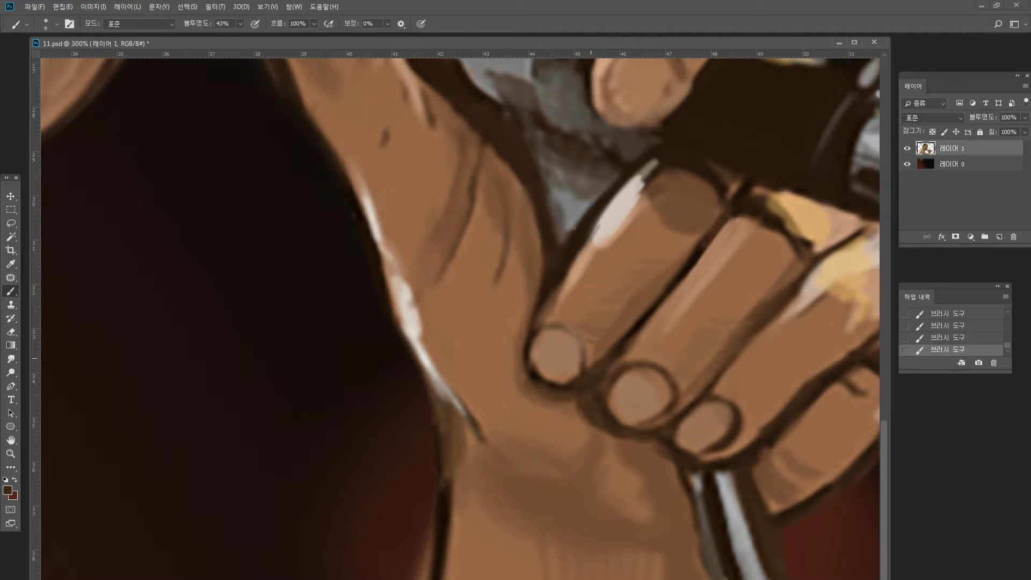
left_click(556, 355, "alt")
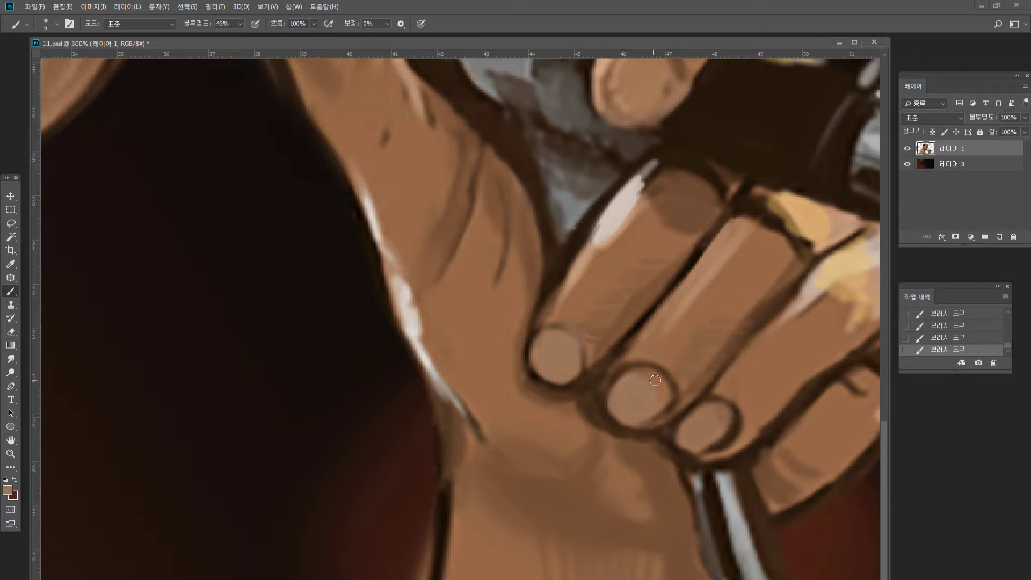
left_click(624, 342, "alt")
left_click_drag(611, 375, 631, 339)
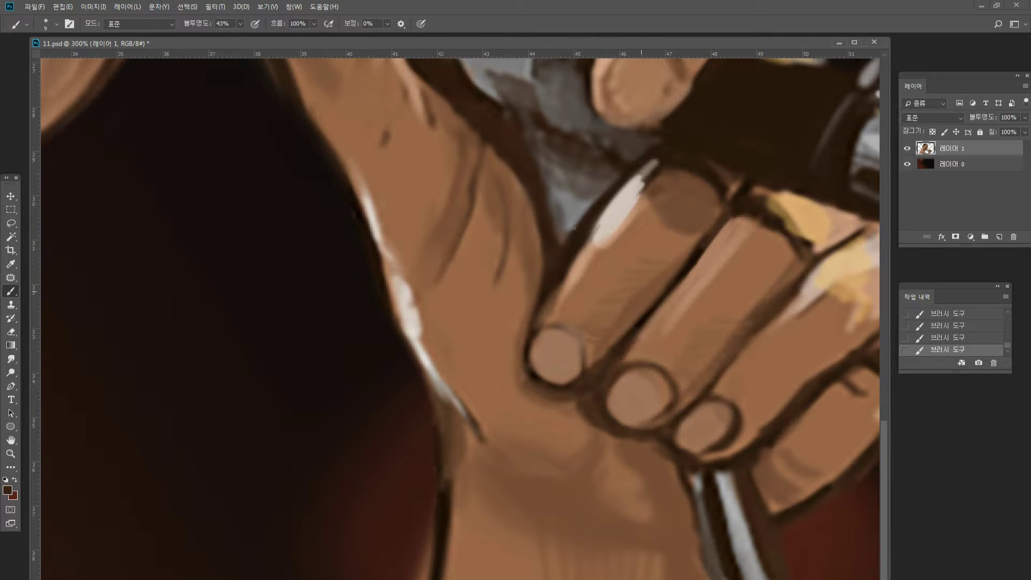
Add a pale highlight to the topmost curled finger's nail and strengthen the rim highlight along the wrist's outer edge.
left_click(607, 223, "alt")
left_click_drag(533, 354, 551, 334)
left_click(408, 306, "alt")
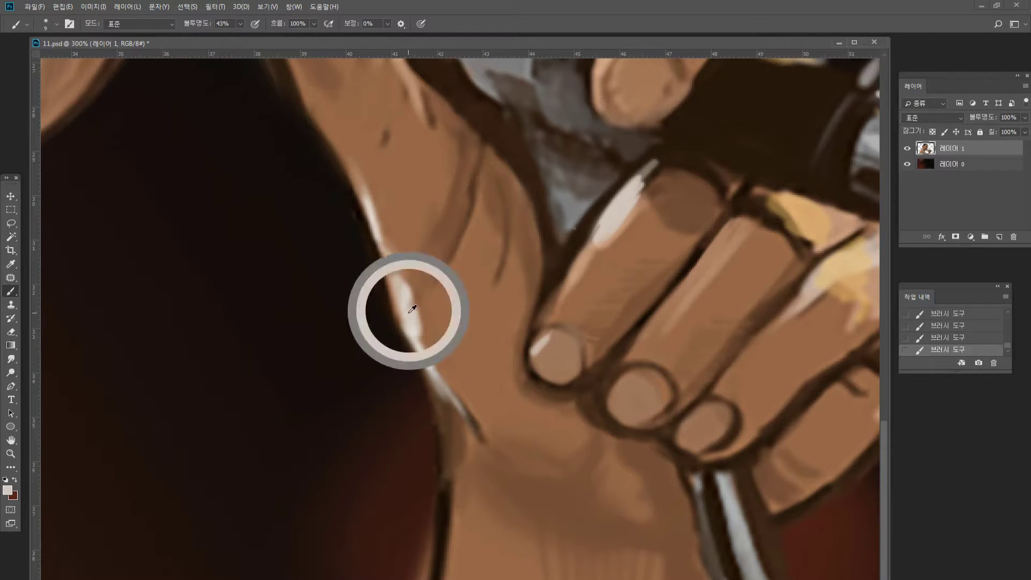
left_click_drag(404, 323, 463, 436)
left_click_drag(432, 390, 465, 438)
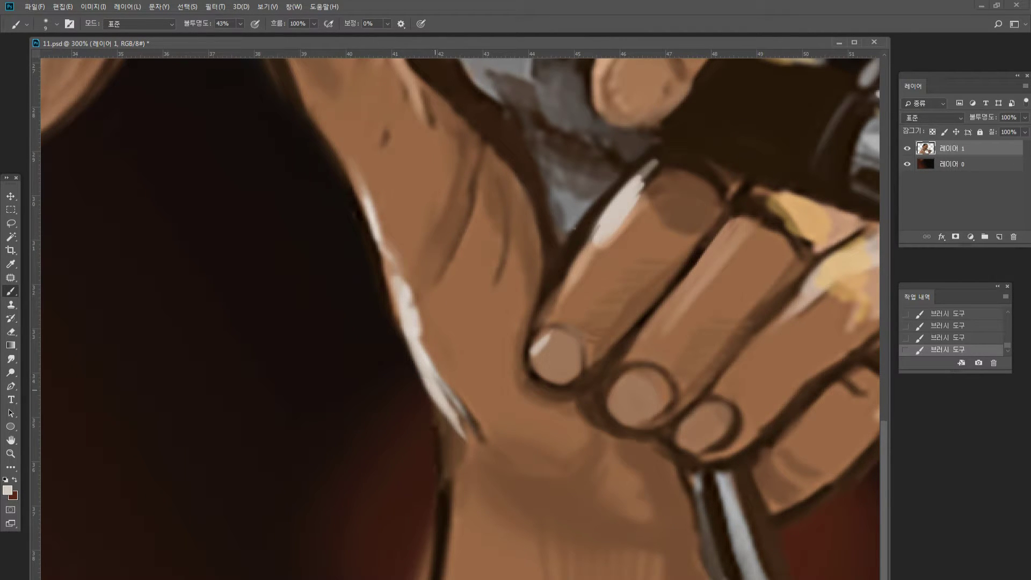
left_click_drag(448, 397, 469, 433)
mouse_move(448, 393)
left_mouse_down()
mouse_move(473, 432)
mouse_move(462, 413)
left_mouse_up()
Trim and blend the inner edge of the wrist's rim highlight with sampled skin and highlight tones.
left_click(460, 352, "alt")
left_click_drag(442, 372, 468, 431)
left_click_drag(445, 382, 483, 441)
left_click(435, 363, "alt")
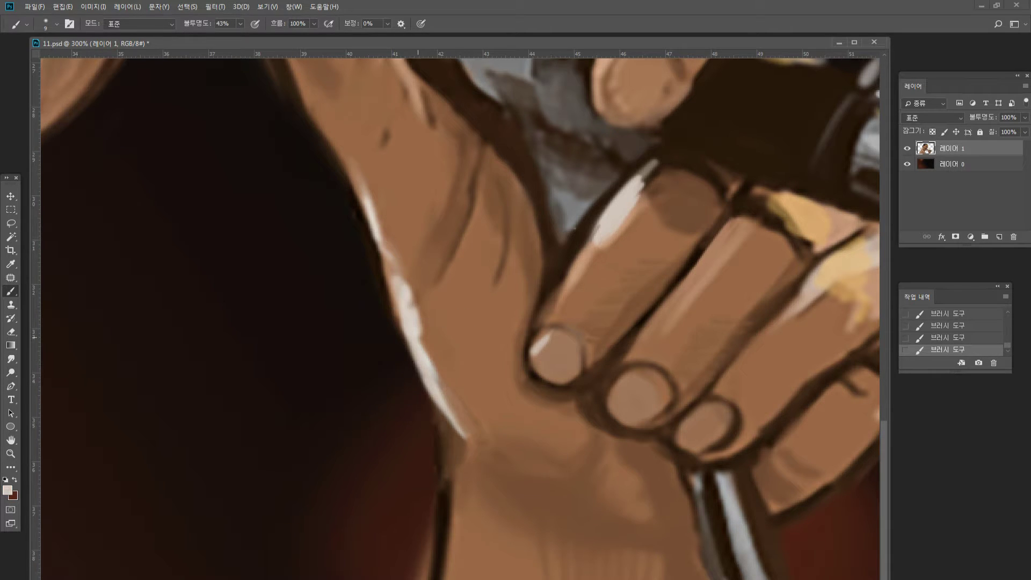
left_click(454, 404, "alt")
left_click(425, 357, "alt")
left_click_drag(446, 399, 466, 438)
left_click(461, 430, "alt")
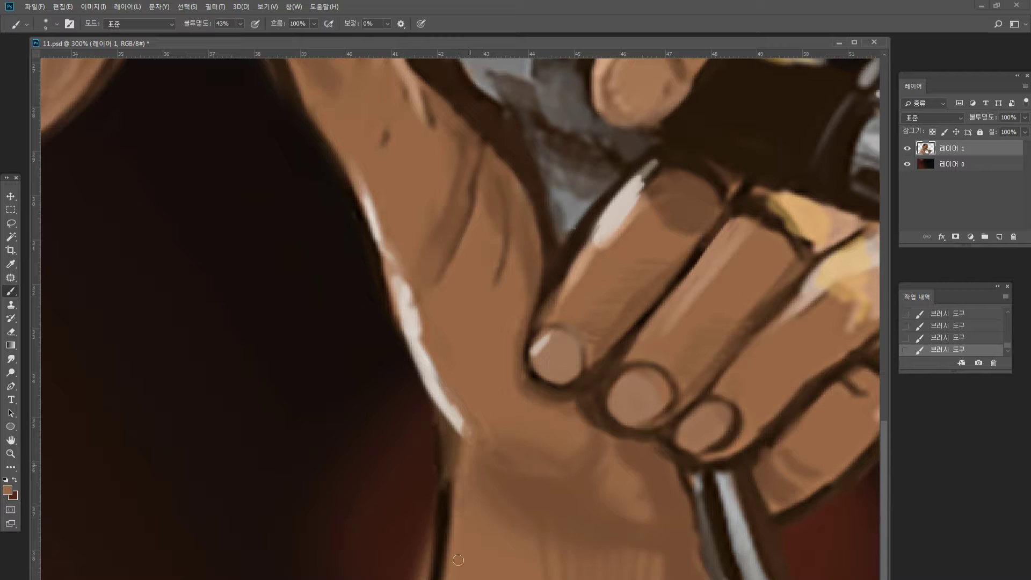
Extend the pale rim highlight down the wrist and repaint the forearm's outer outline with a sampled dark background tone.
left_click(454, 409, "alt")
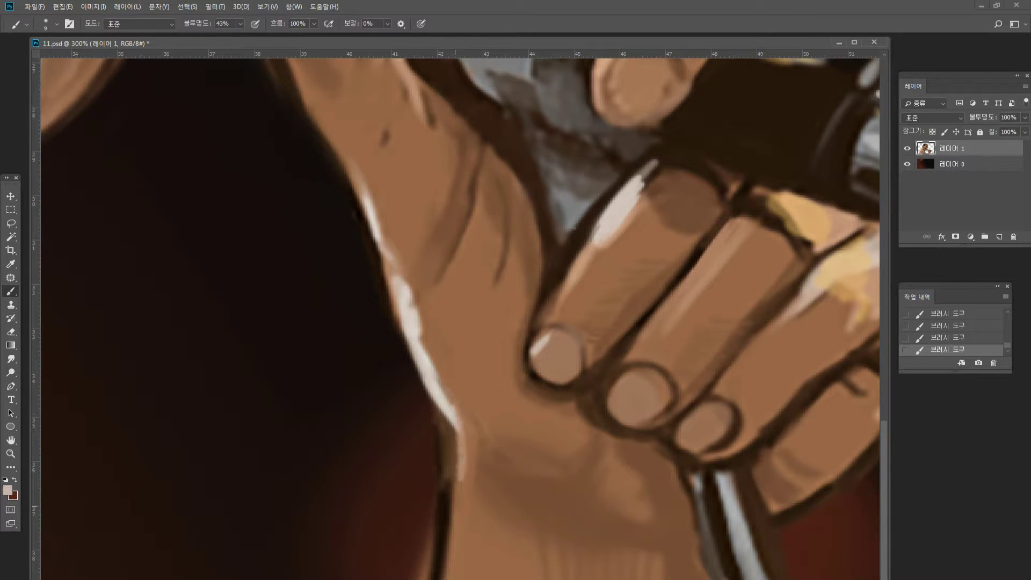
left_click_drag(456, 427, 460, 500)
left_click(410, 446, "alt")
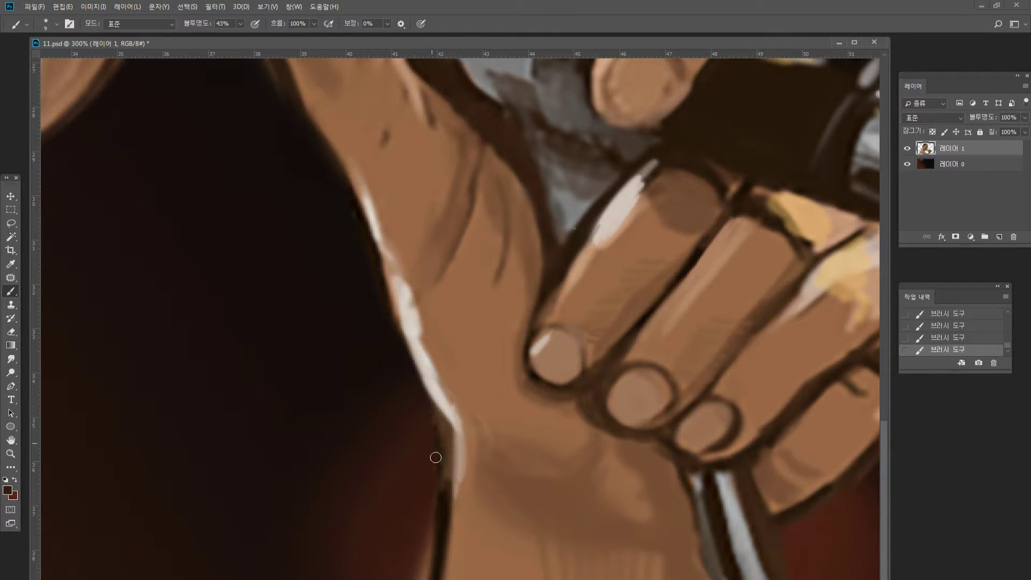
left_click_drag(441, 427, 420, 577)
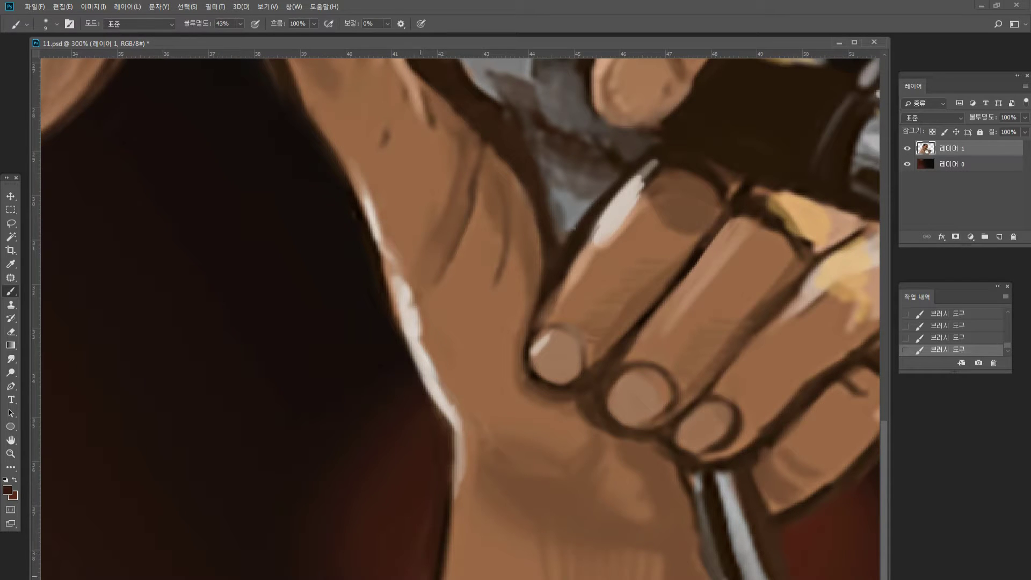
Erase the leftover dark outline along the forearm's outer edge with the Eraser at size 20.
left_click(10, 332)
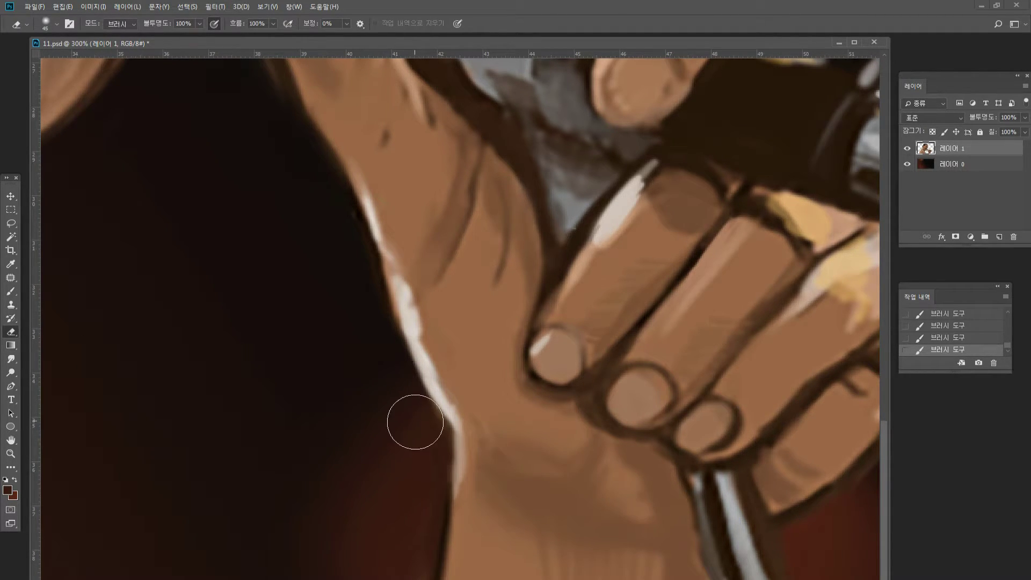
key("bracketleft")
key("bracketleft")
key("bracketleft")
key("bracketleft")
left_click_drag(436, 463, 439, 505)
left_click_drag(438, 505, 435, 532)
left_click_drag(435, 531, 431, 559)
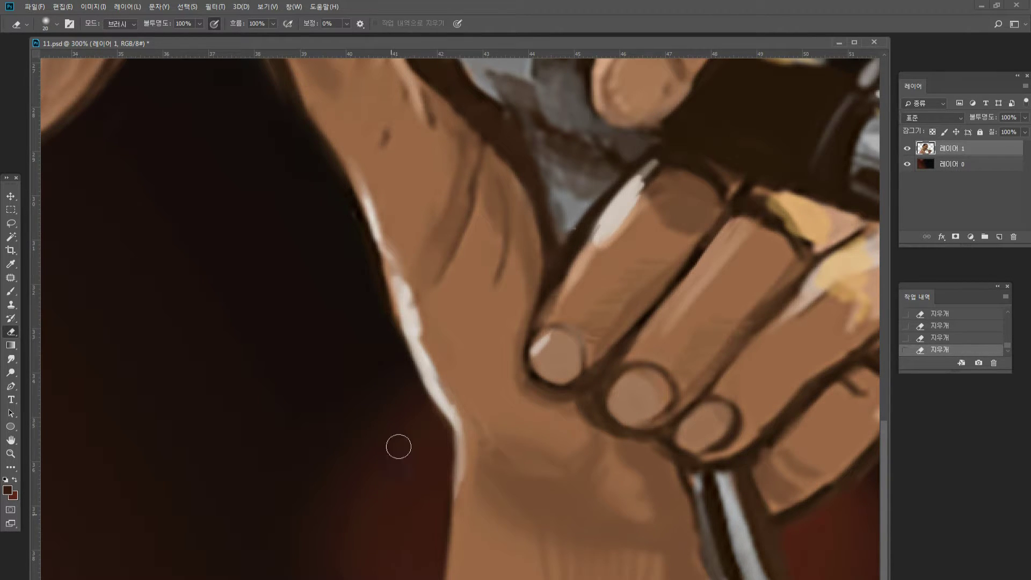
Soften the dark crease between the lowest two curled fingers with brush strokes in a sampled mid brown.
double_click(10, 454)
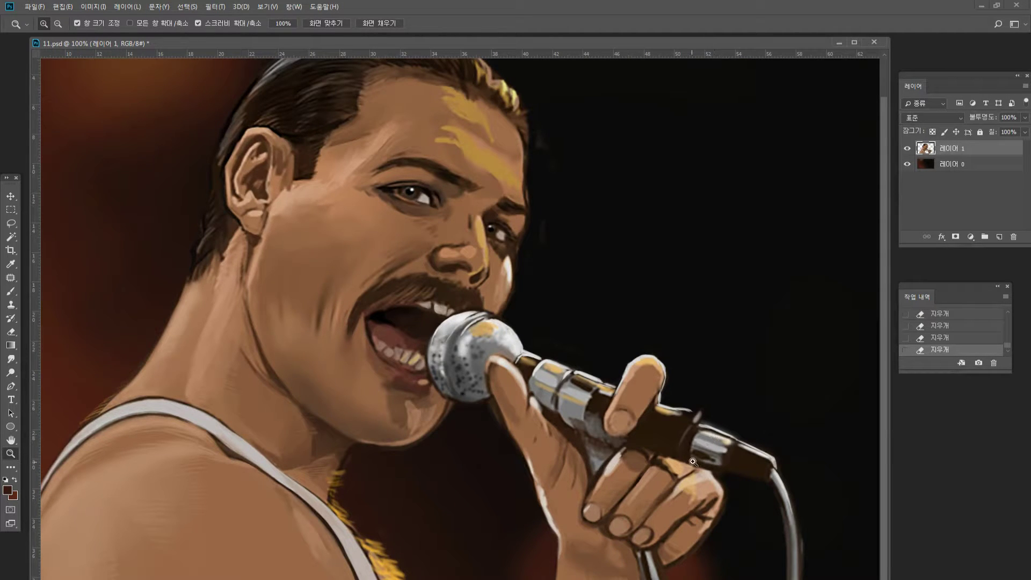
left_click(718, 529)
left_click(444, 484)
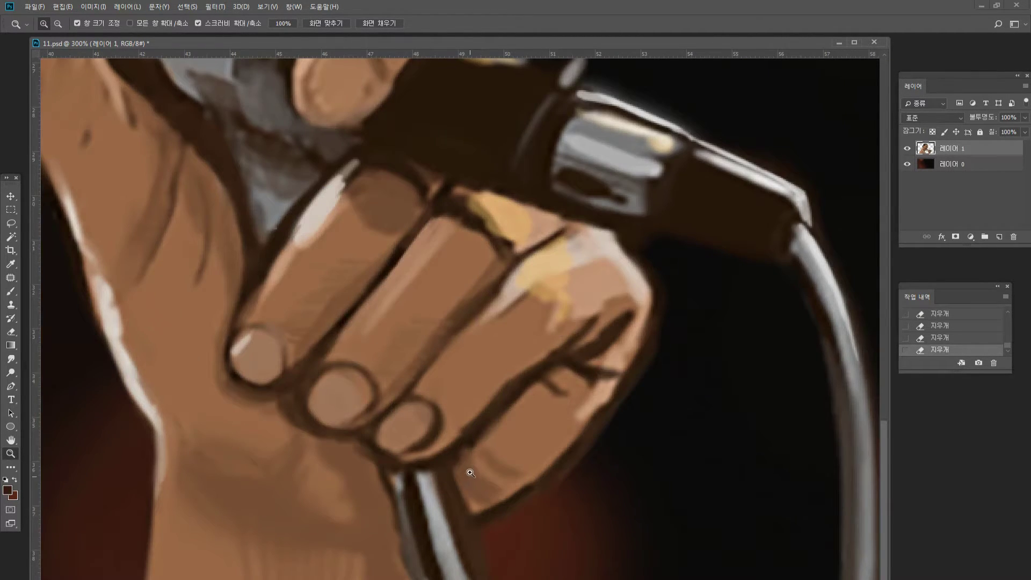
left_click(482, 502)
left_click(11, 290)
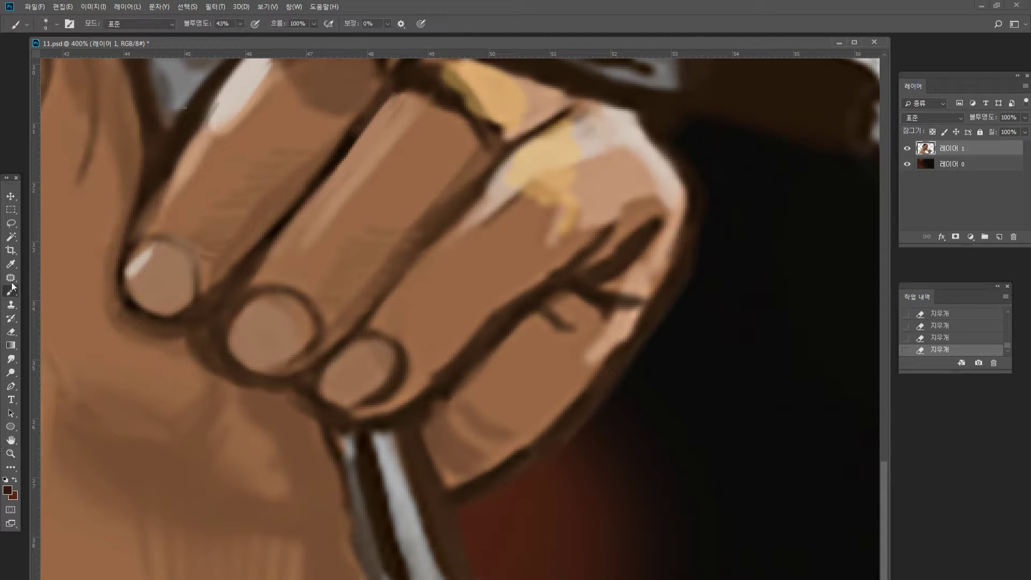
left_click(448, 405, "alt")
mouse_move(446, 394)
left_mouse_down()
mouse_move(422, 419)
mouse_move(501, 329)
left_mouse_up()
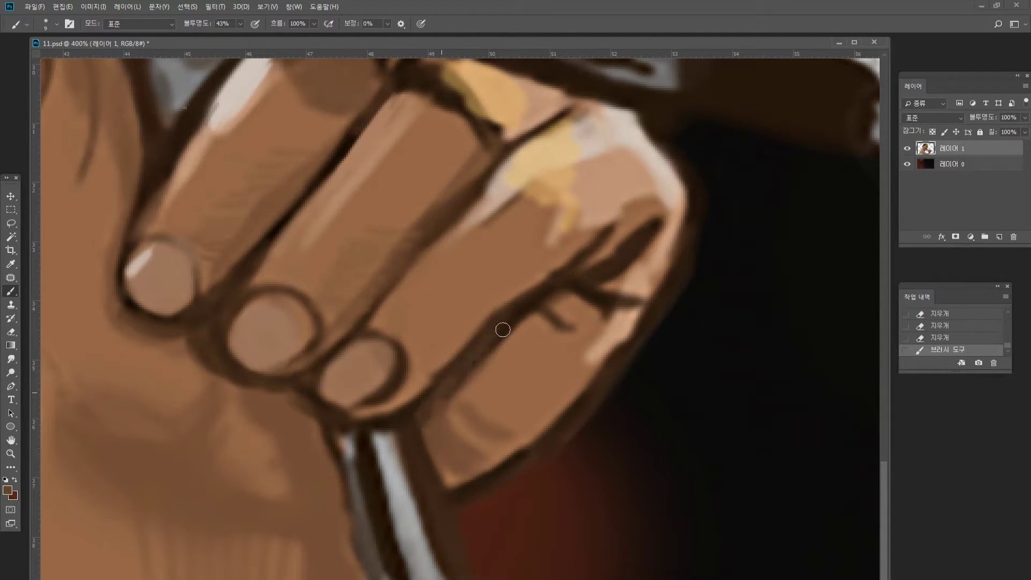
mouse_move(464, 374)
left_mouse_down()
mouse_move(561, 290)
mouse_move(558, 325)
mouse_move(569, 293)
mouse_move(633, 230)
left_mouse_up()
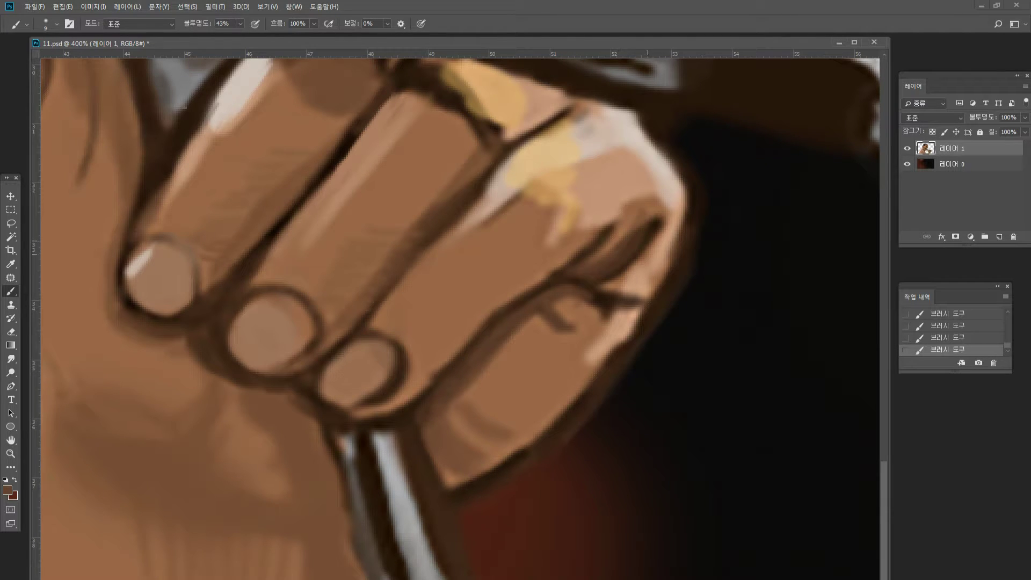
Soften the knuckle creases on the lowest finger and the dark outline around the third fingernail with sampled skin tones.
left_click(635, 286, "alt")
left_click(608, 283, "alt")
left_click(597, 265, "alt")
mouse_move(607, 285)
left_mouse_down()
mouse_move(638, 286)
mouse_move(561, 338)
left_mouse_up()
left_click(597, 300, "alt")
left_click(582, 289, "alt")
left_click(429, 367, "alt")
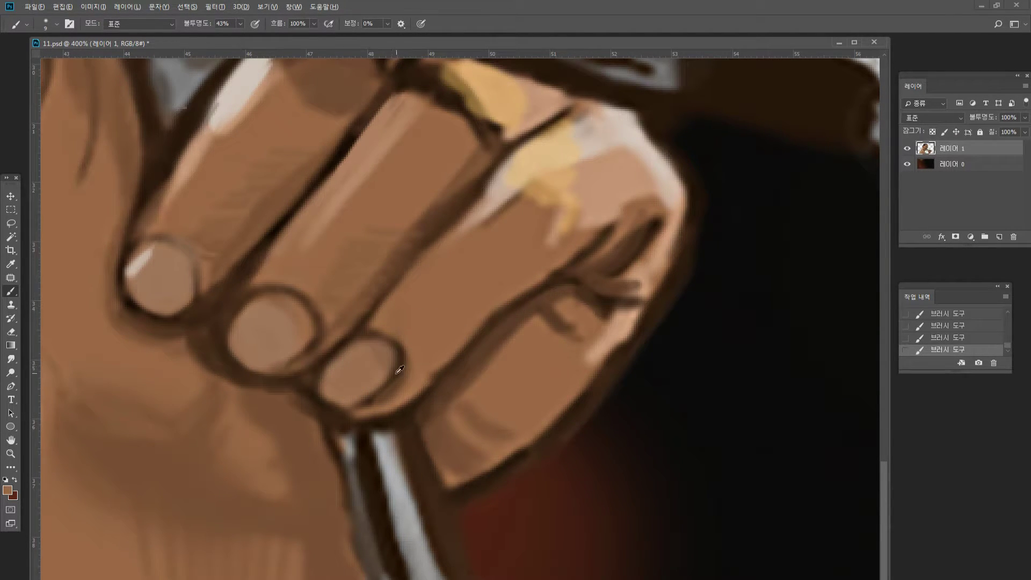
left_click(409, 338, "alt")
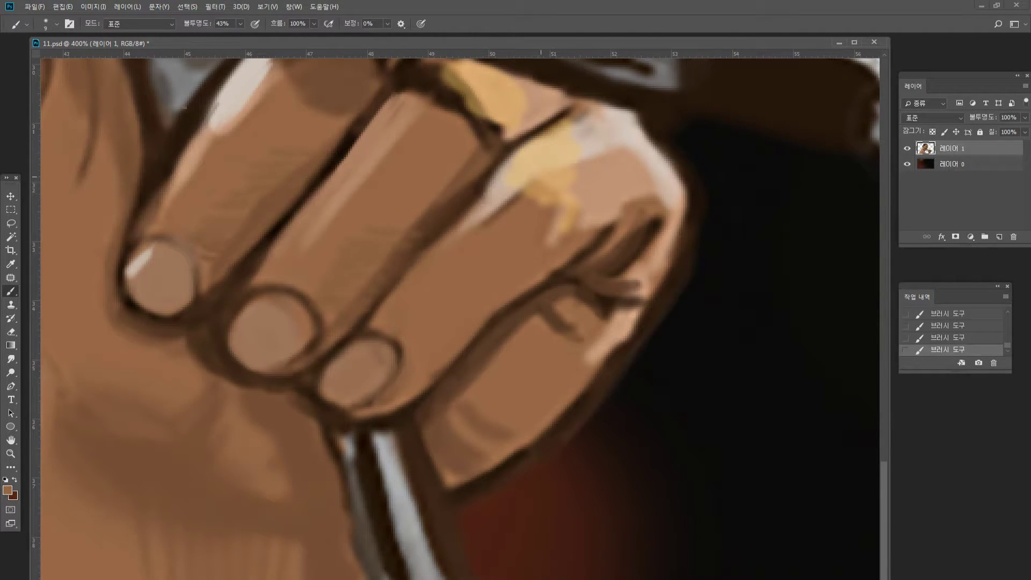
Blend the yellow patches on the third curled finger's knuckle with sampled pale tones and set the foreground colour to white.
left_click(593, 128, "alt")
left_click(601, 120, "alt")
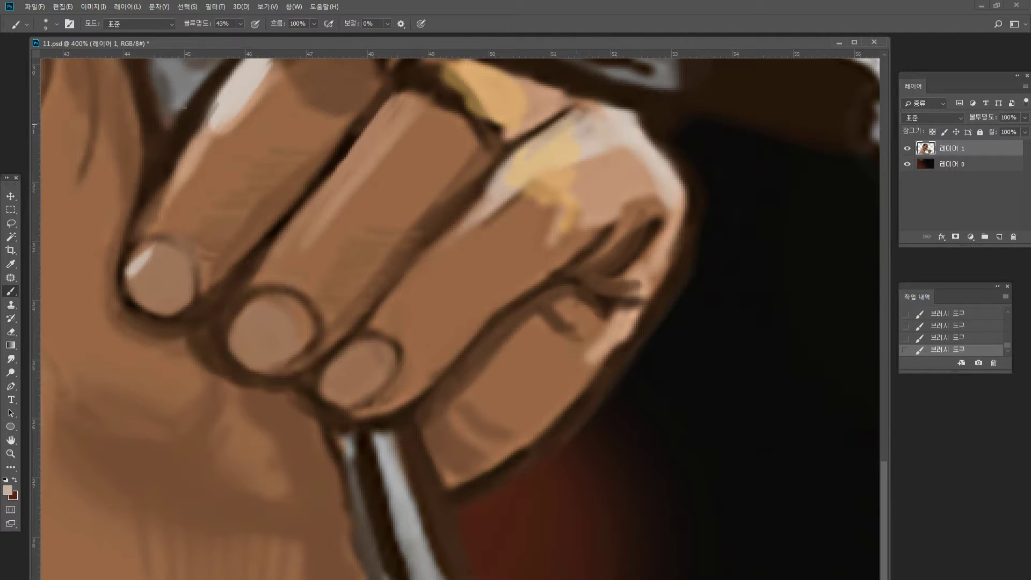
left_click(609, 107, "alt")
key("i")
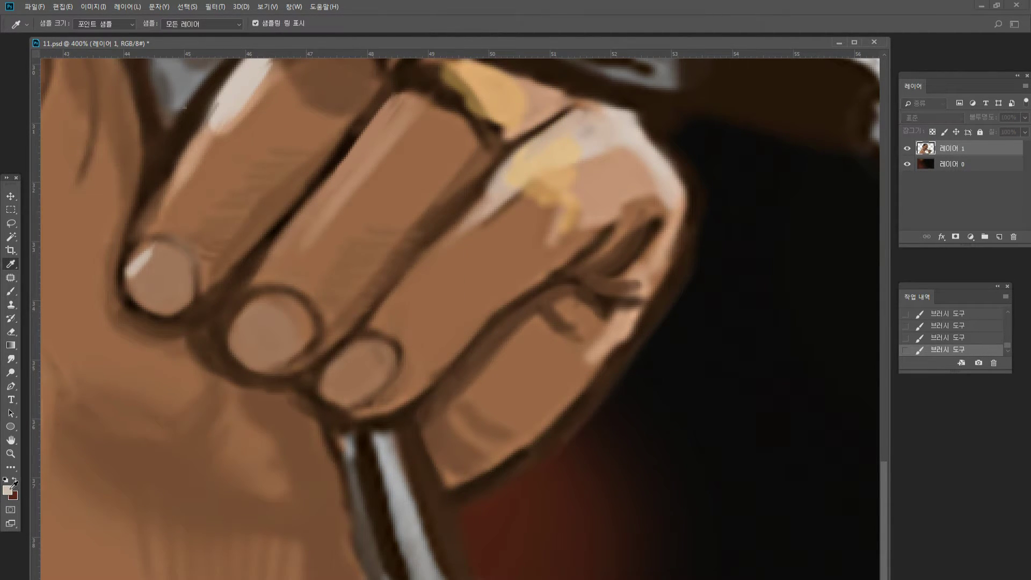
left_click_drag(188, 250, 175, 237)
left_click(423, 230)
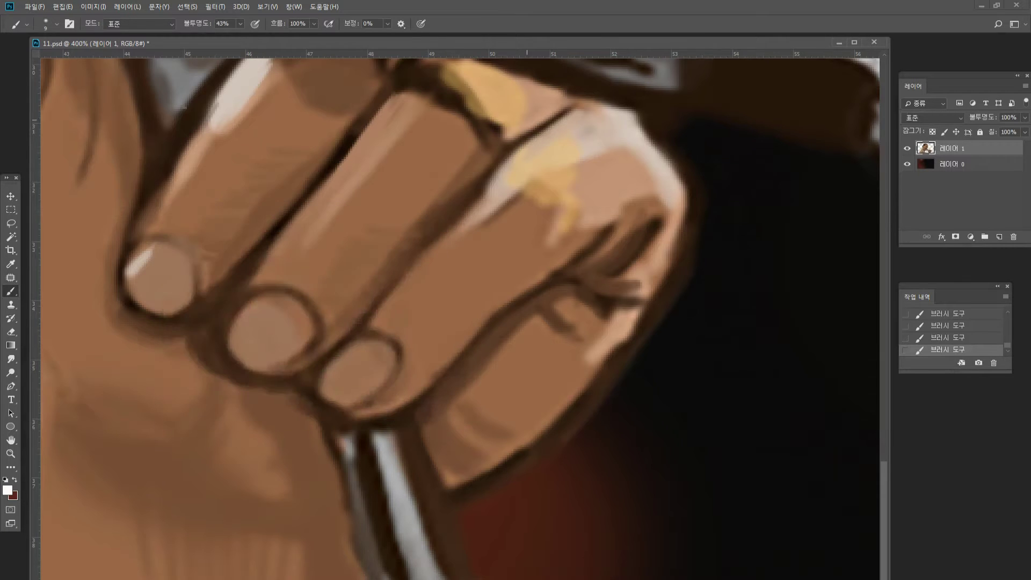
Paint a white highlight on the third curled finger's knuckle and hatch the finger-joint creases in a sampled brown.
mouse_move(547, 131)
left_mouse_down()
mouse_move(593, 121)
mouse_move(547, 118)
mouse_move(585, 115)
mouse_move(504, 141)
mouse_move(422, 257)
left_mouse_up()
left_click(467, 173, "alt")
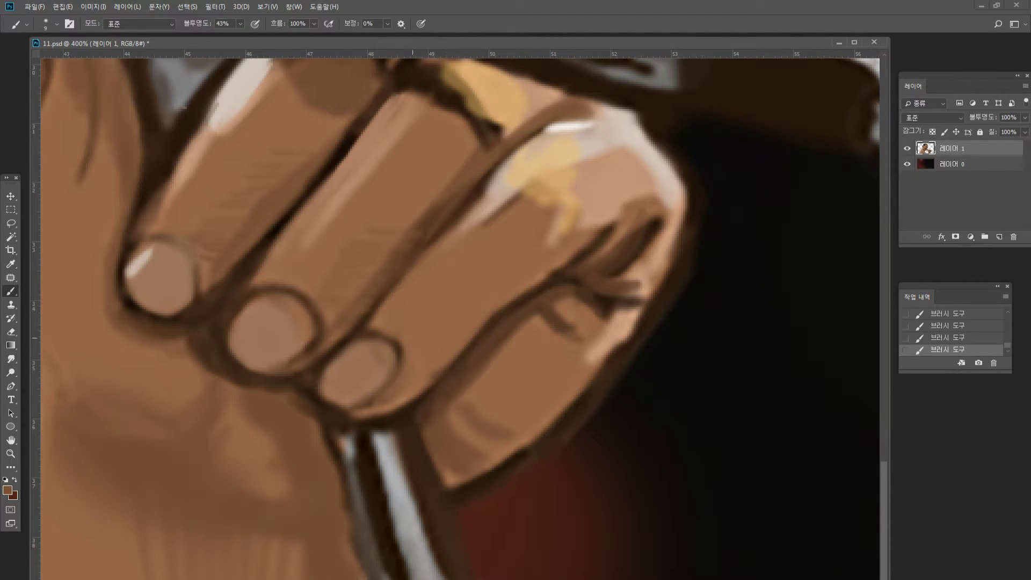
left_click_drag(457, 277, 427, 260)
mouse_move(356, 229)
left_mouse_down()
mouse_move(326, 200)
mouse_move(233, 314)
left_mouse_up()
Deepen the dark gap between the first two curled fingers and retouch the first finger's lower edge with sampled tones.
left_click(279, 226, "alt")
left_click_drag(255, 259, 220, 323)
mouse_move(231, 279)
left_mouse_down()
mouse_move(210, 358)
mouse_move(204, 311)
mouse_move(221, 361)
left_mouse_up()
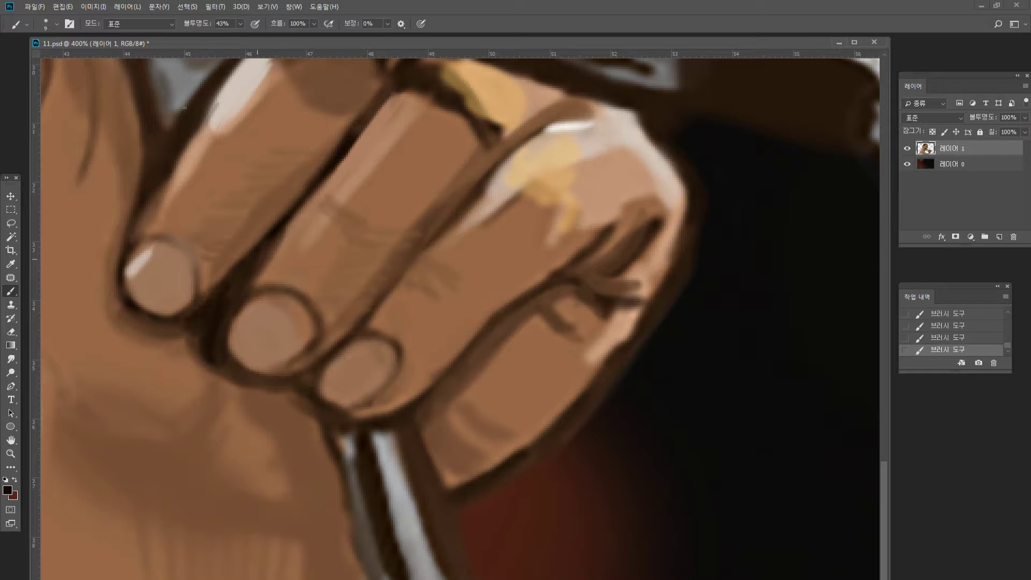
left_click(212, 274, "alt")
left_click_drag(197, 299, 252, 244)
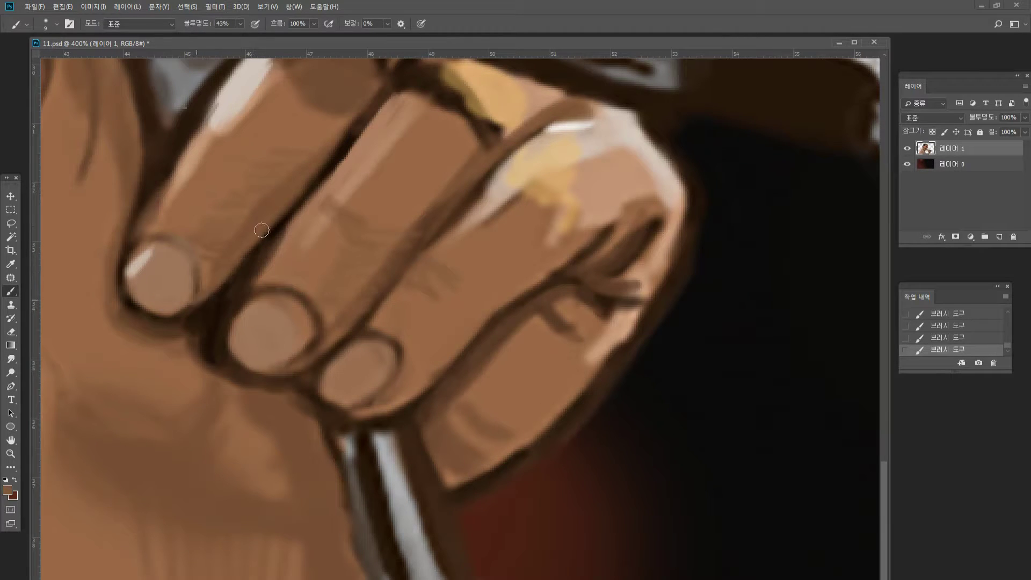
left_click(202, 324, "alt")
mouse_move(188, 328)
left_mouse_down()
mouse_move(363, 423)
mouse_move(339, 455)
mouse_move(344, 471)
left_mouse_up()
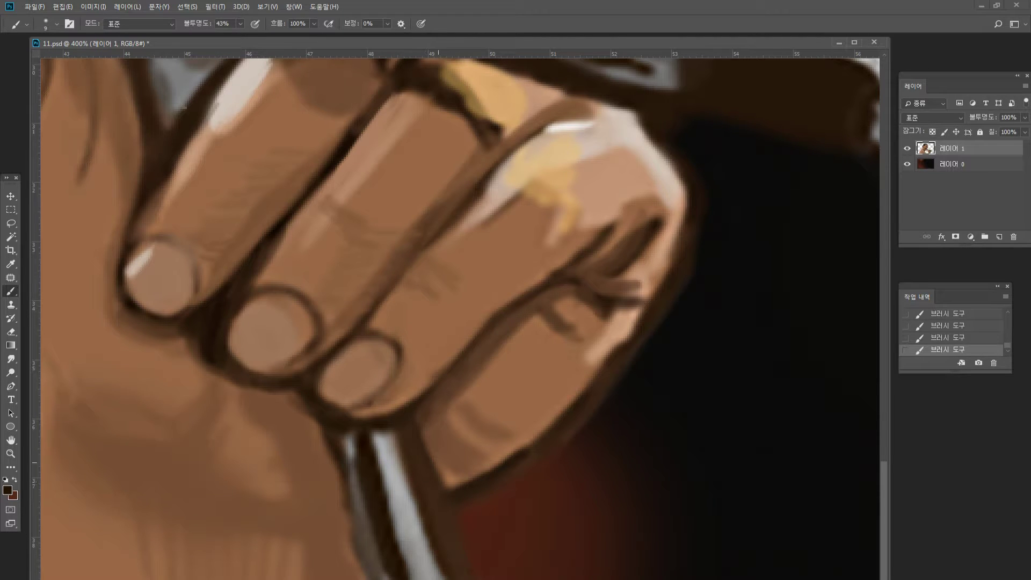
key("ctrl+z")
Paint over the dark outline at the lowest finger's lower edge with a sampled skin tone.
left_click(552, 416, "alt")
left_click_drag(448, 511, 509, 468)
left_click_drag(448, 501, 524, 453)
left_click_drag(467, 485, 518, 453)
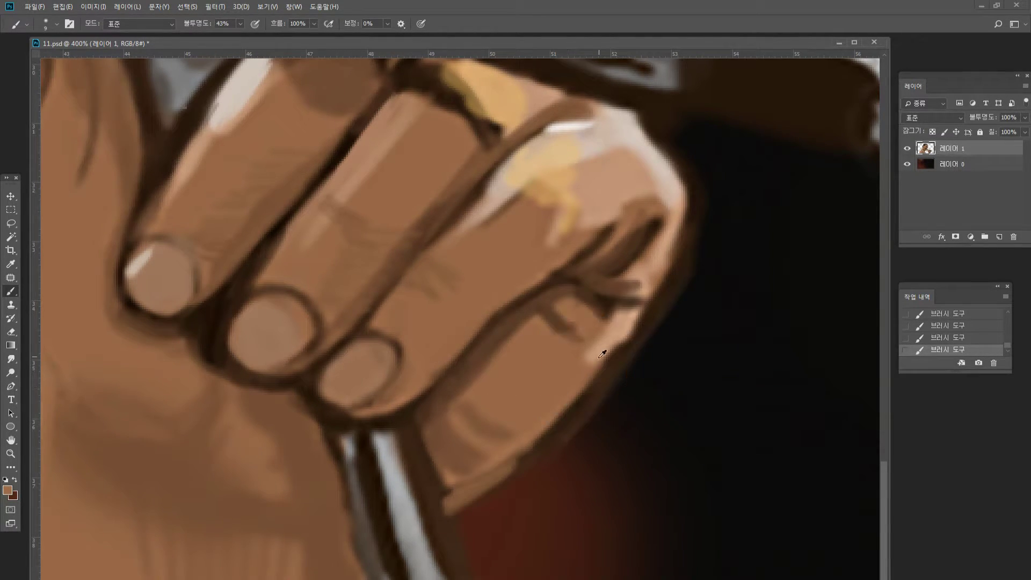
Paint a pale skin-tone rim along the lowest finger's outer edge and add short brown strokes across that edge.
left_click(599, 357, "alt")
left_click_drag(601, 359, 451, 520)
left_click_drag(494, 486, 441, 528)
left_click_drag(489, 474, 448, 507)
left_click(472, 481, "alt")
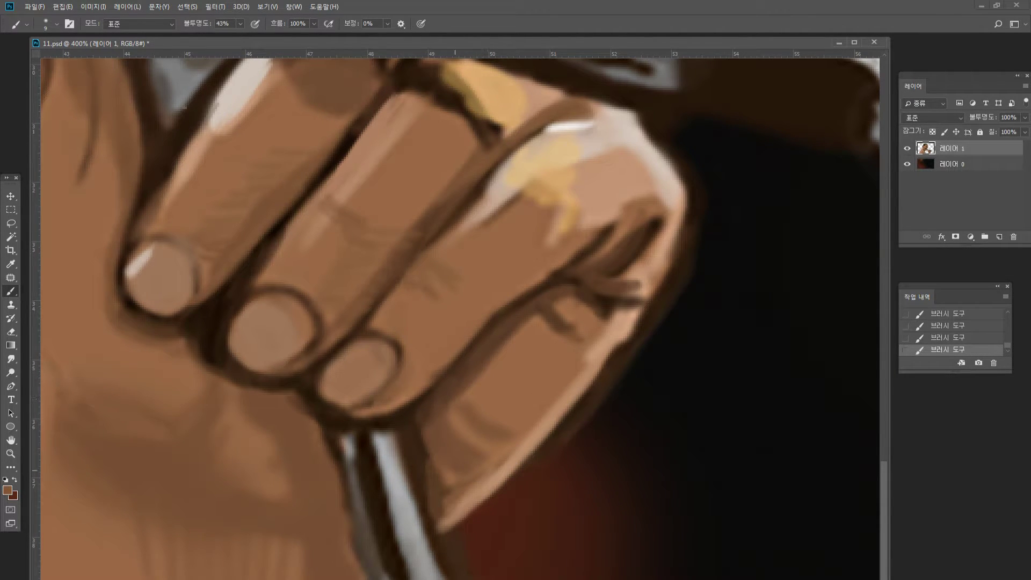
left_click_drag(479, 520, 519, 476)
mouse_move(475, 509)
left_mouse_down()
mouse_move(449, 534)
mouse_move(473, 521)
left_mouse_up()
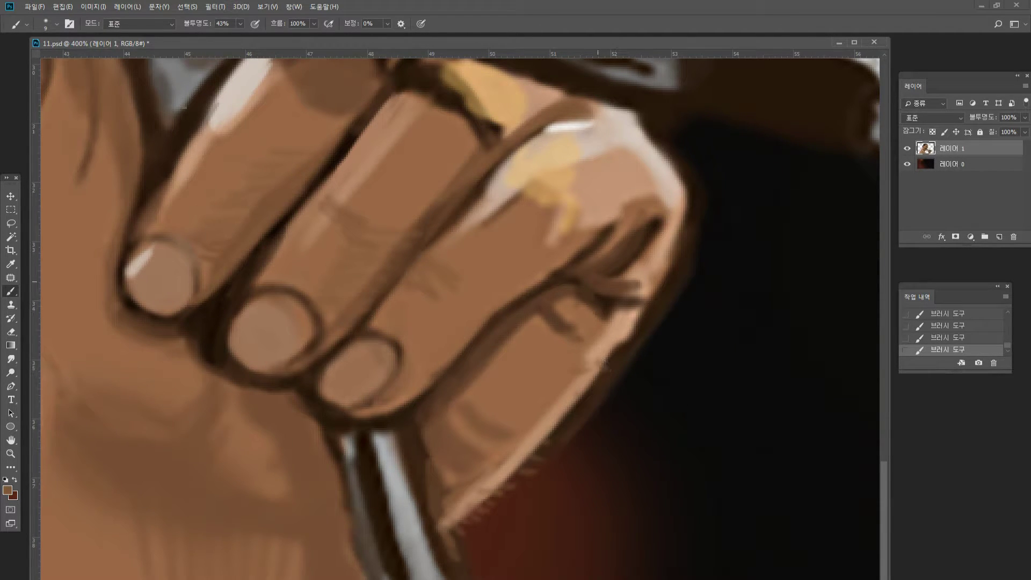
Erase the dark outline along the fist's outer edge and extend the pale highlight around the third finger's knuckle.
key("e")
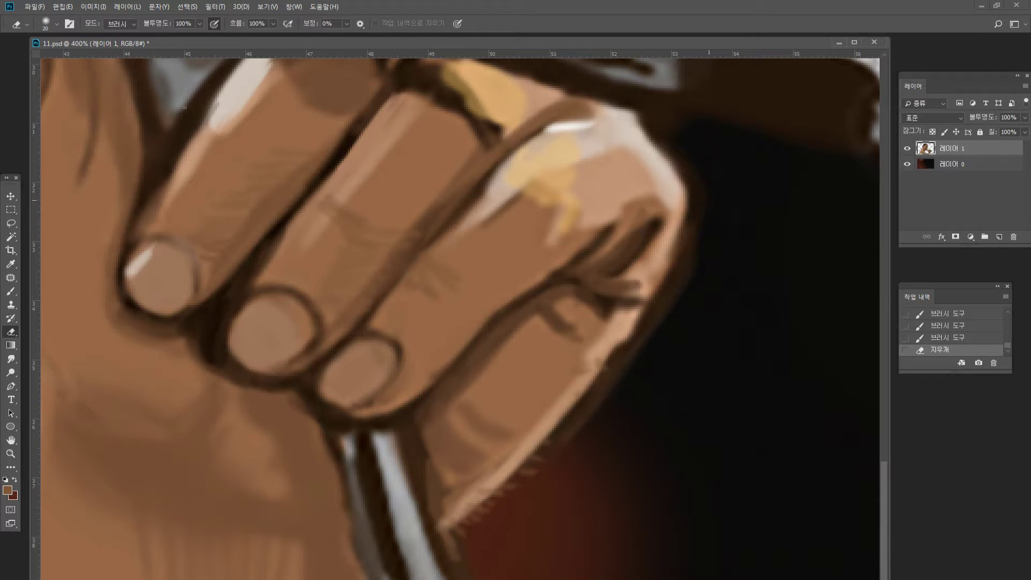
mouse_move(684, 220)
left_mouse_down()
mouse_move(634, 354)
mouse_move(589, 419)
mouse_move(580, 394)
left_mouse_up()
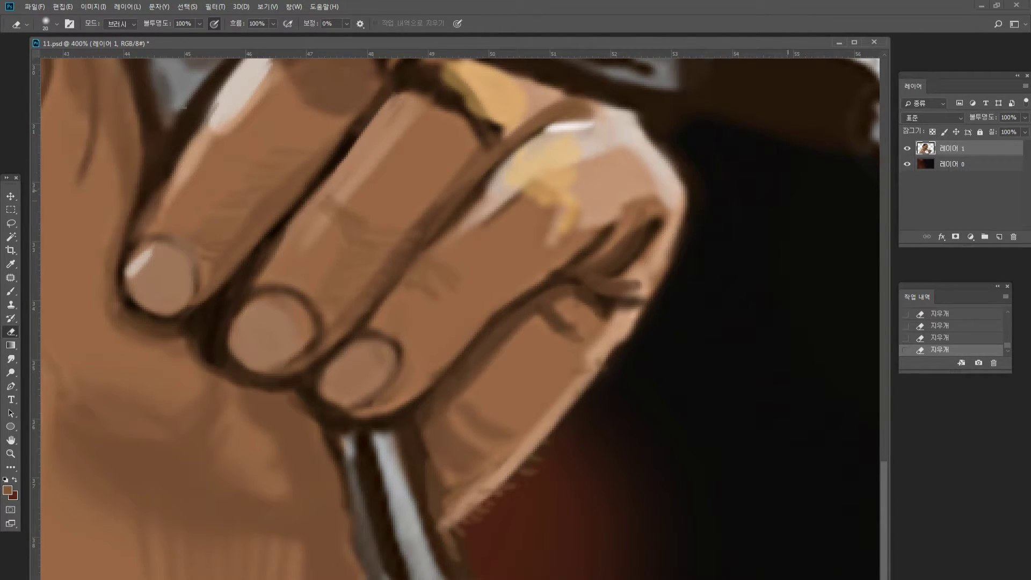
left_click(13, 292)
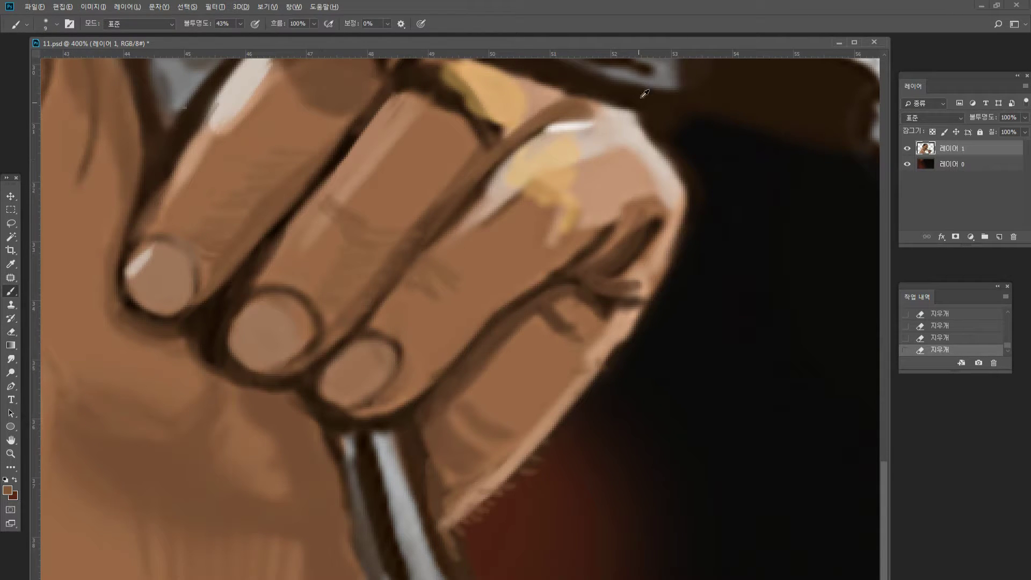
left_click(617, 118, "alt")
left_click_drag(640, 122, 668, 155)
left_click_drag(647, 133, 669, 163)
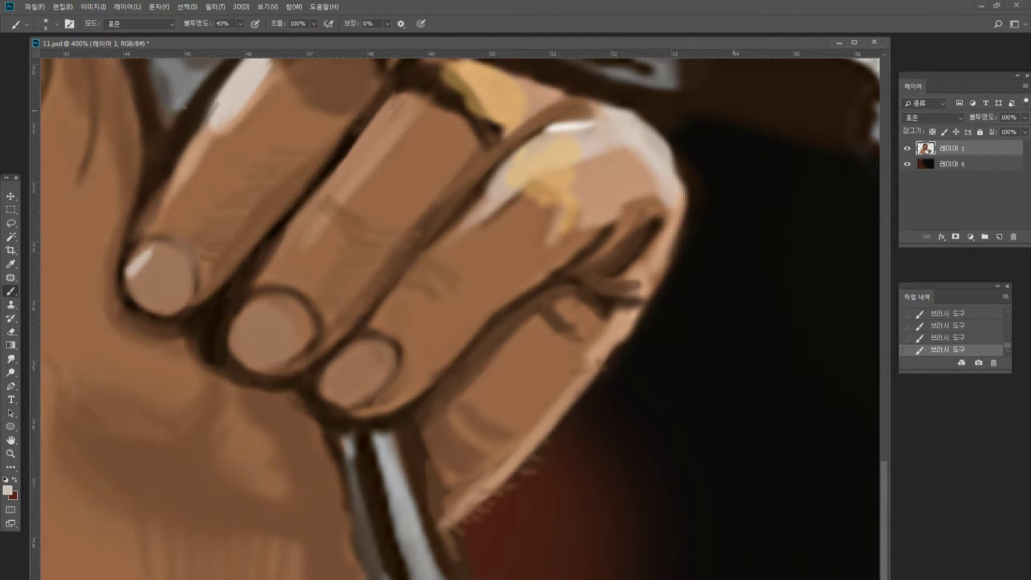
Paint a thin pale rim light along the lower edge of the microphone's dark end section.
left_click_drag(670, 99, 765, 123)
left_click_drag(697, 113, 810, 135)
left_click_drag(671, 98, 855, 144)
Erase the dark fringe along both sides of the hanging microphone cable.
double_click(12, 453)
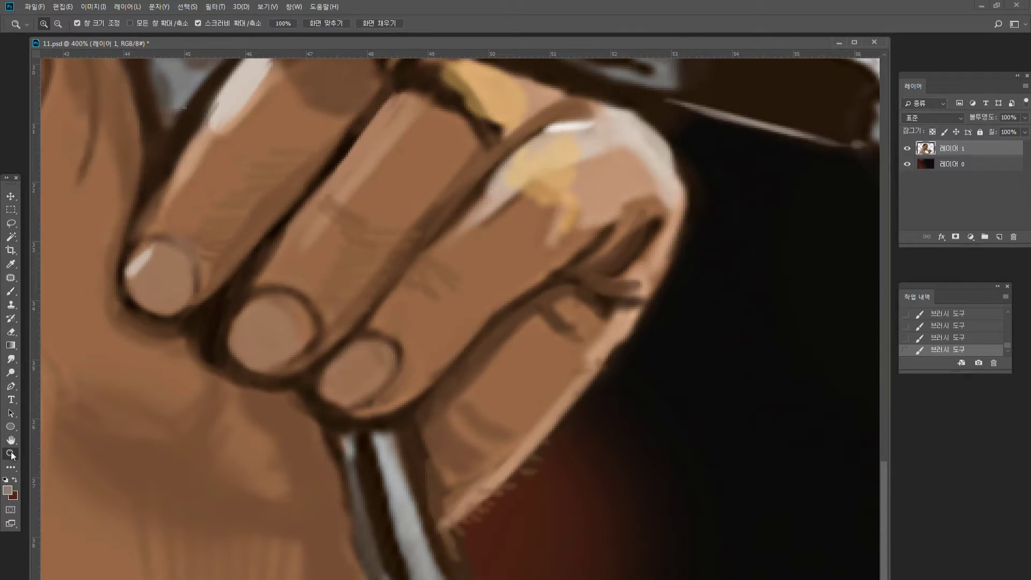
left_click(267, 358, "alt")
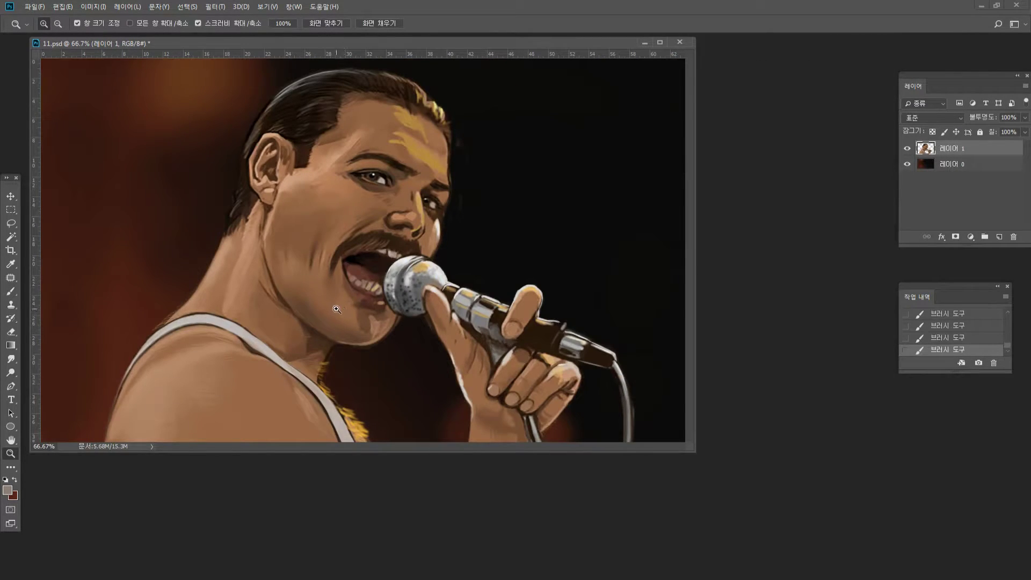
left_click(662, 416)
left_click(758, 484)
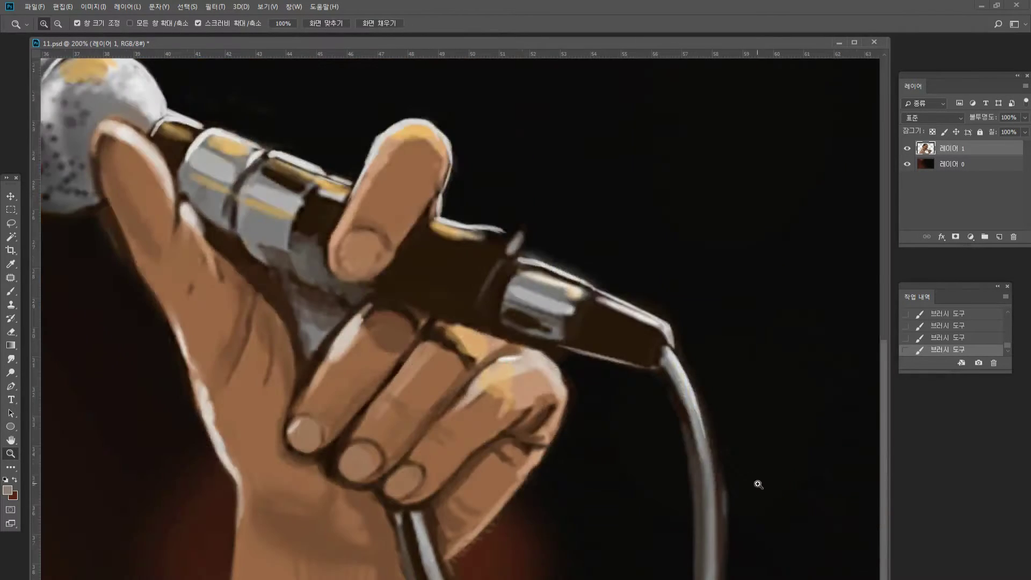
left_click(11, 332)
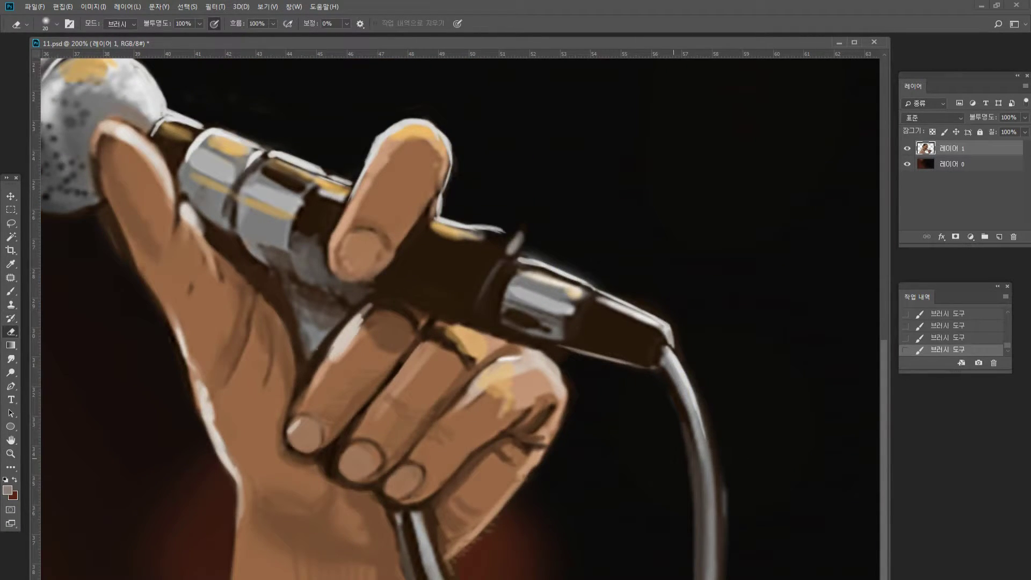
left_click_drag(669, 465, 686, 537)
left_click_drag(735, 485, 724, 558)
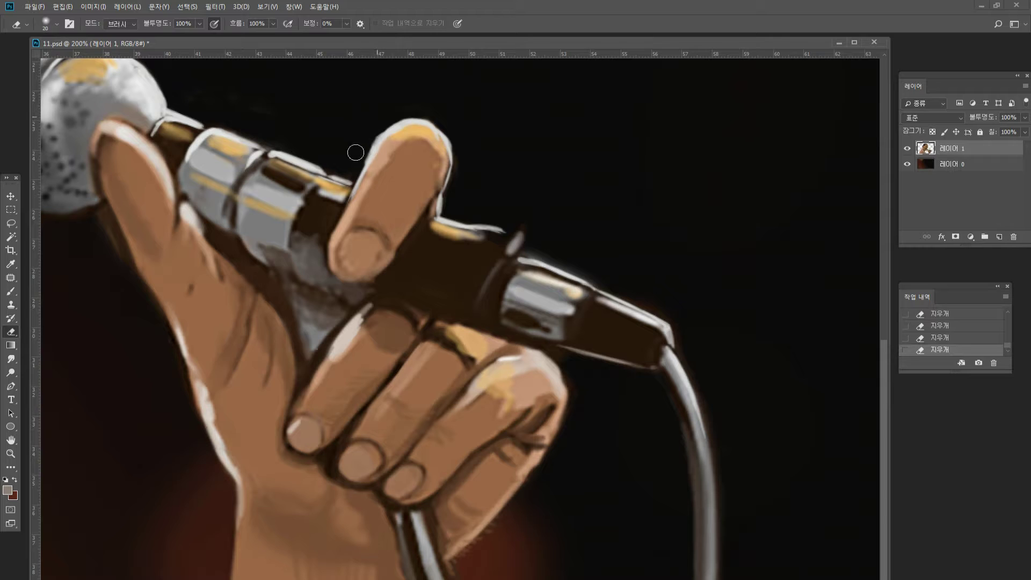
Erase the brown fringe along the chin's edge and the thumb's outer edge just below the microphone head.
double_click(11, 440)
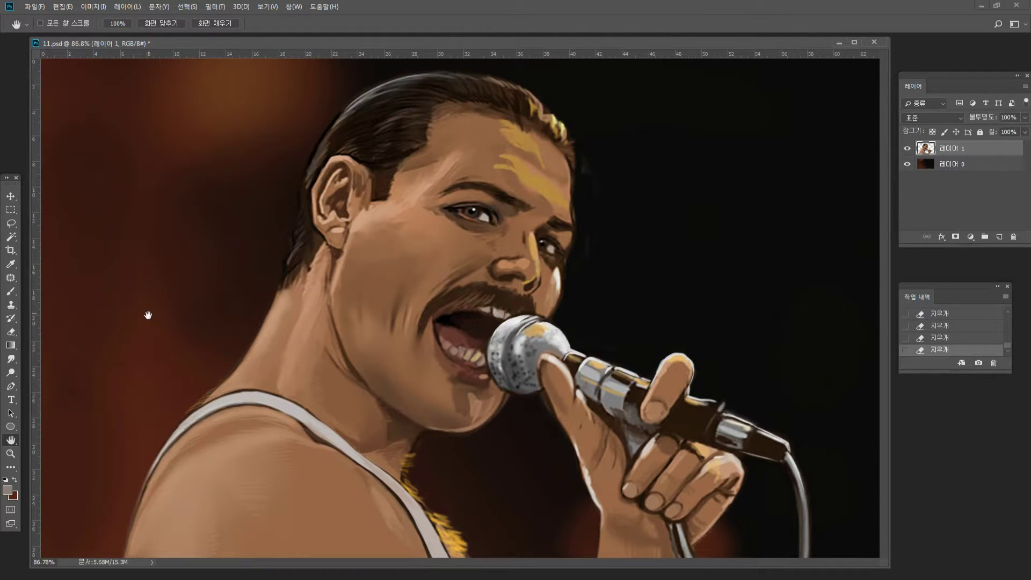
left_click(11, 454)
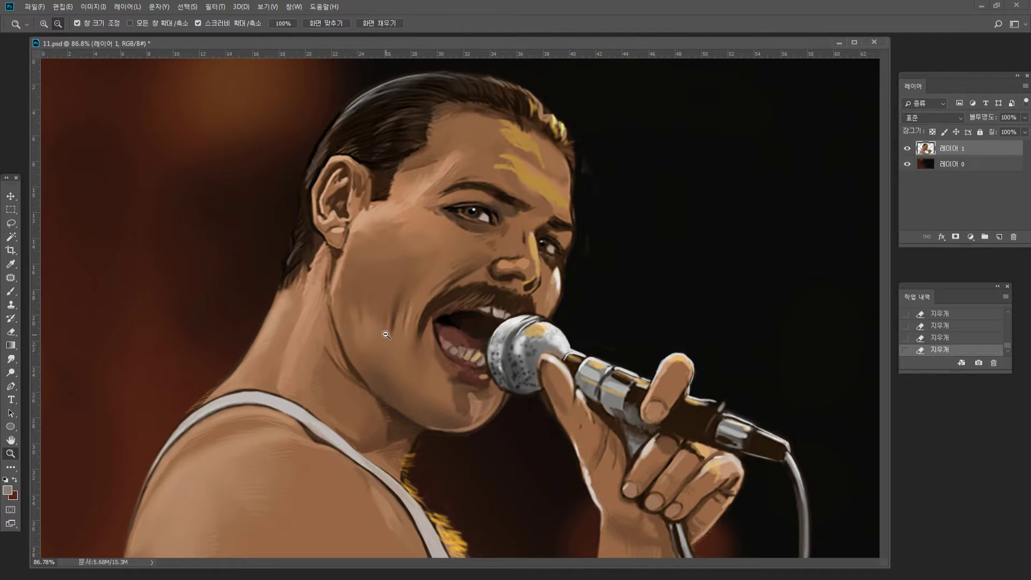
left_click(387, 335)
left_click(490, 371)
left_click(467, 375)
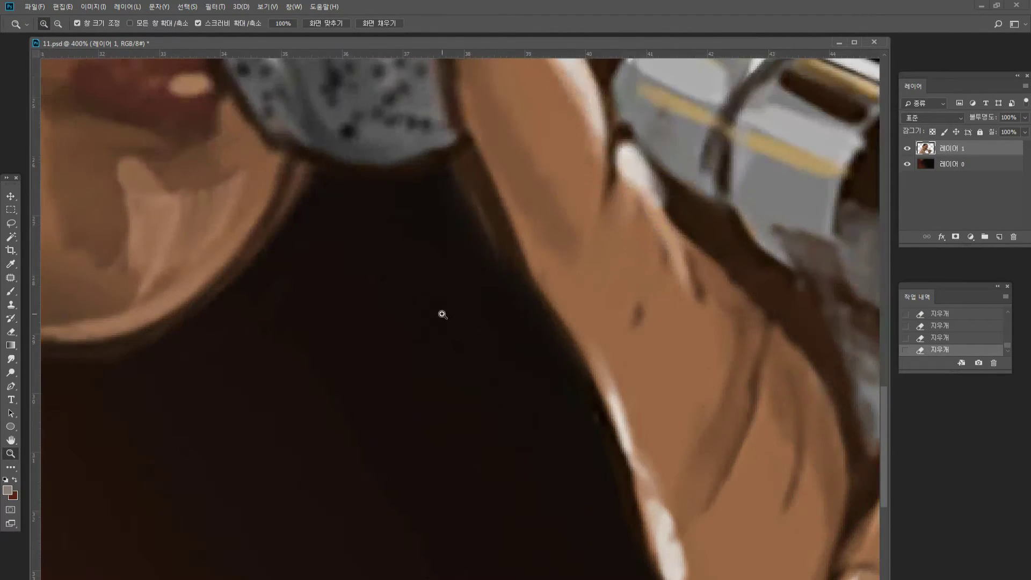
left_click(11, 332)
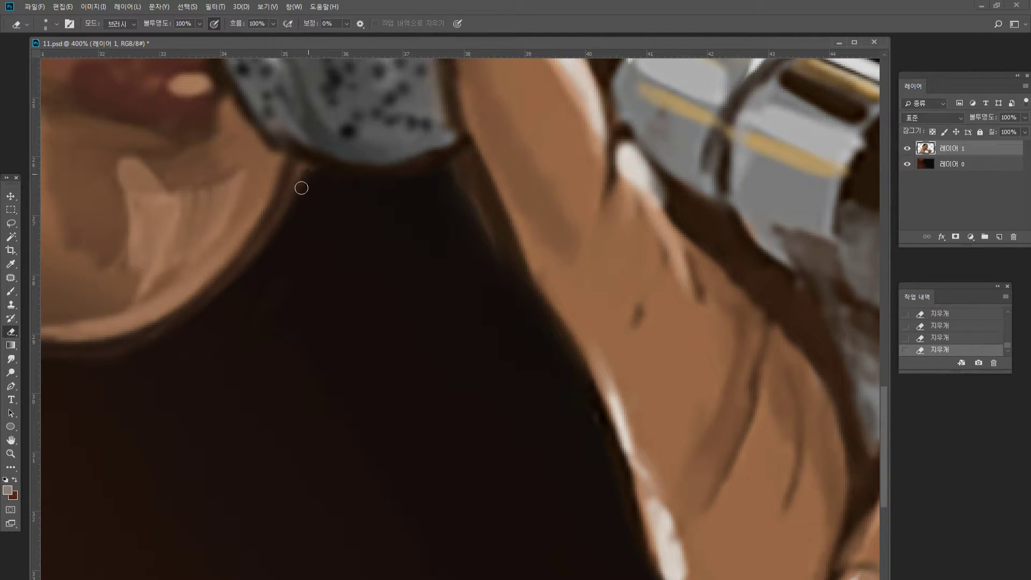
left_click_drag(302, 188, 259, 255)
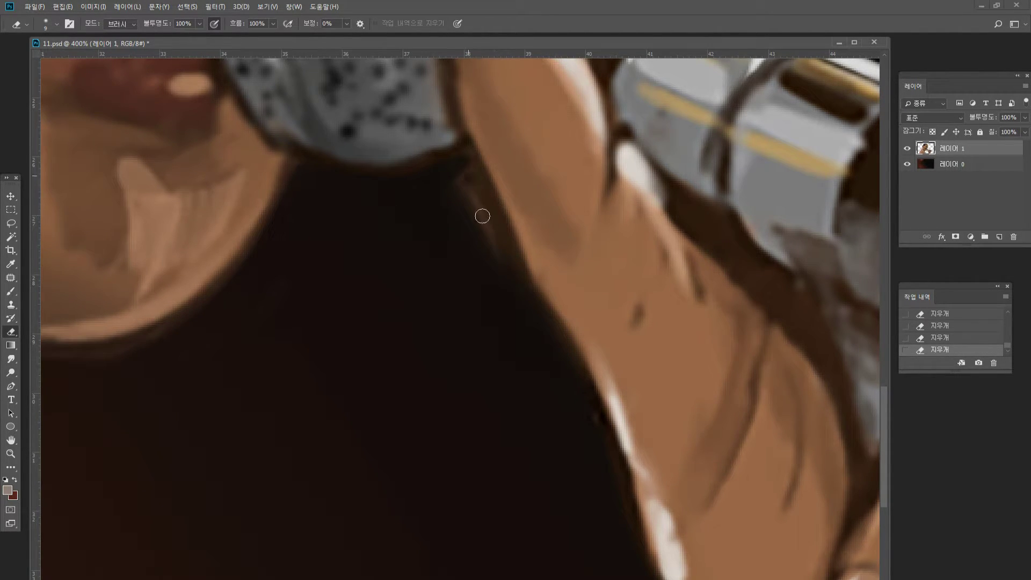
left_click_drag(481, 214, 499, 242)
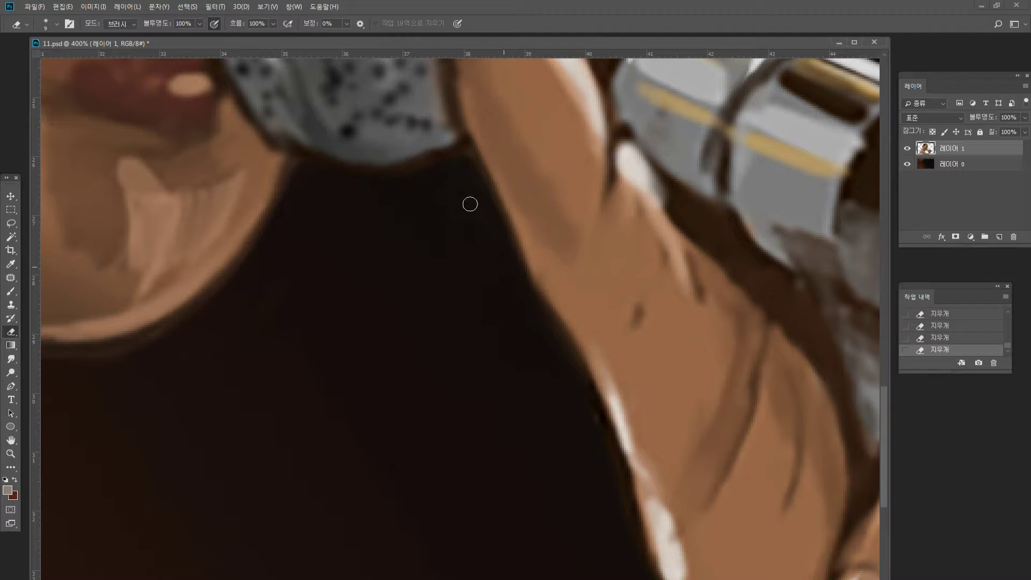
Paint a thin off-white rim highlight down the outer edge of the thumb and palm.
left_click(11, 291)
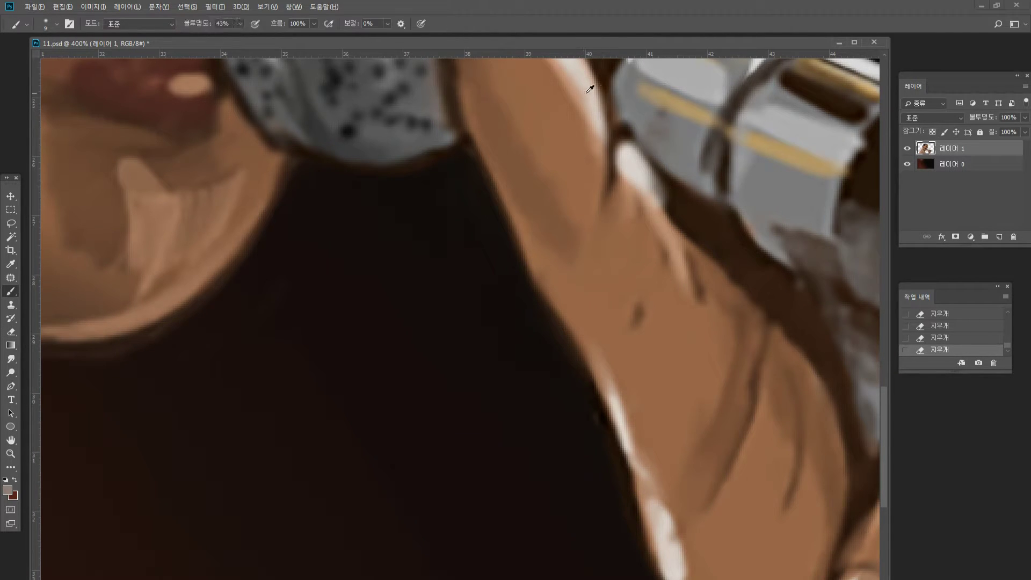
left_click(631, 163, "alt")
mouse_move(517, 228)
left_mouse_down()
mouse_move(537, 283)
mouse_move(590, 363)
left_mouse_up()
left_click_drag(553, 304, 614, 430)
left_click_drag(588, 361, 631, 461)
key("ctrl+z")
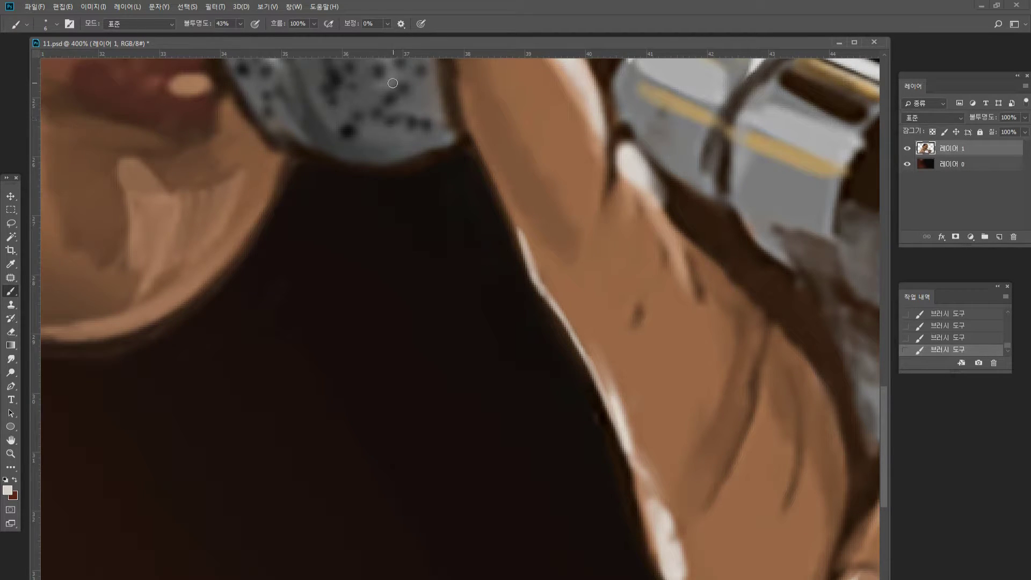
Add white reflections to the lower microphone head and touch up its rim and the neighbouring chin with sampled colours.
mouse_move(424, 80)
left_mouse_down()
mouse_move(445, 142)
mouse_move(434, 149)
left_mouse_up()
left_click_drag(298, 138, 348, 159)
left_click(265, 144, "alt")
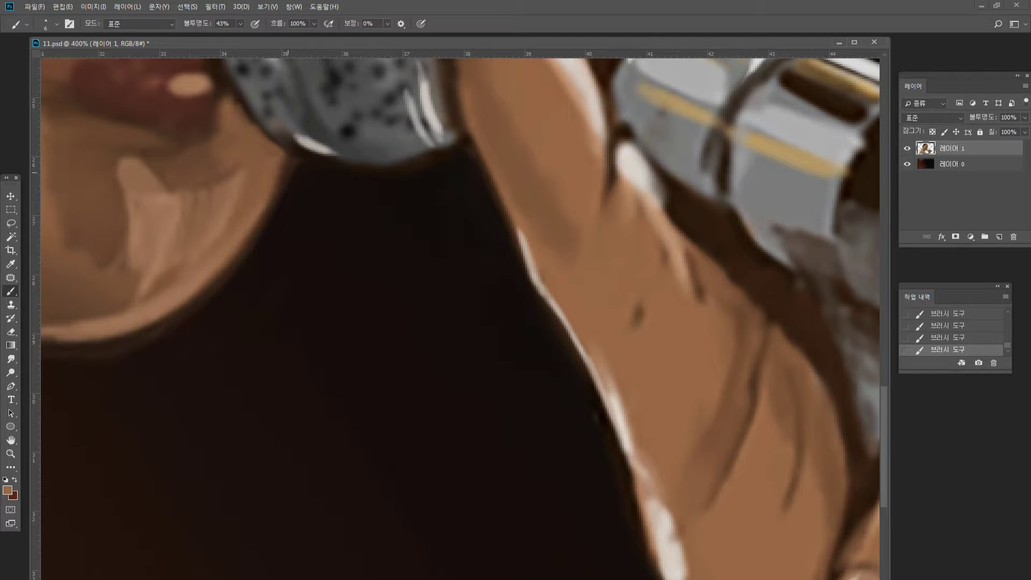
left_click_drag(271, 176, 277, 187)
left_click(424, 152, "alt")
left_click_drag(447, 146, 424, 155)
Retouch the chin's edge beside the microphone and the jaw's underside with a sampled skin tone.
double_click(13, 456)
left_click(97, 398, "alt")
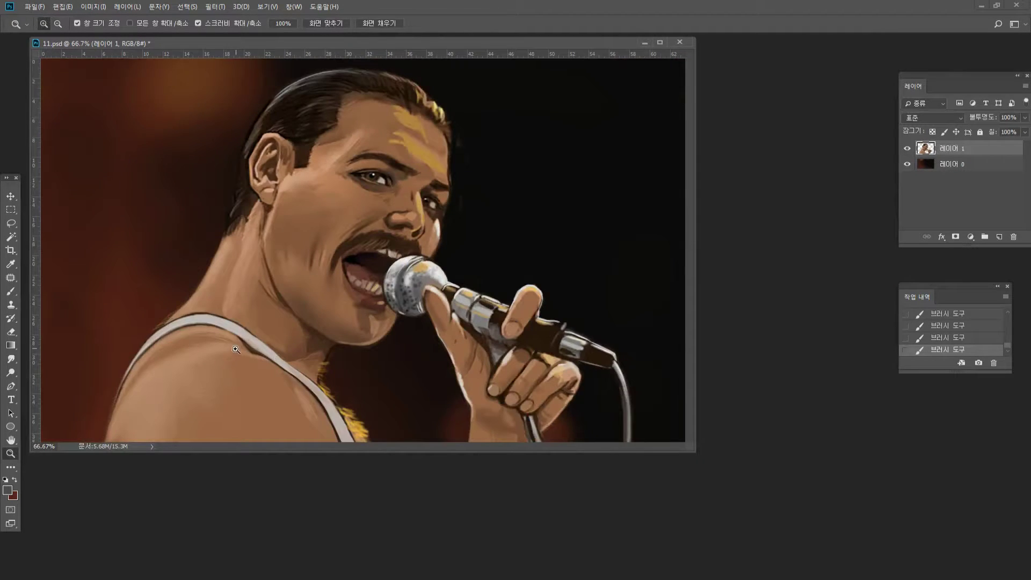
left_click(273, 355)
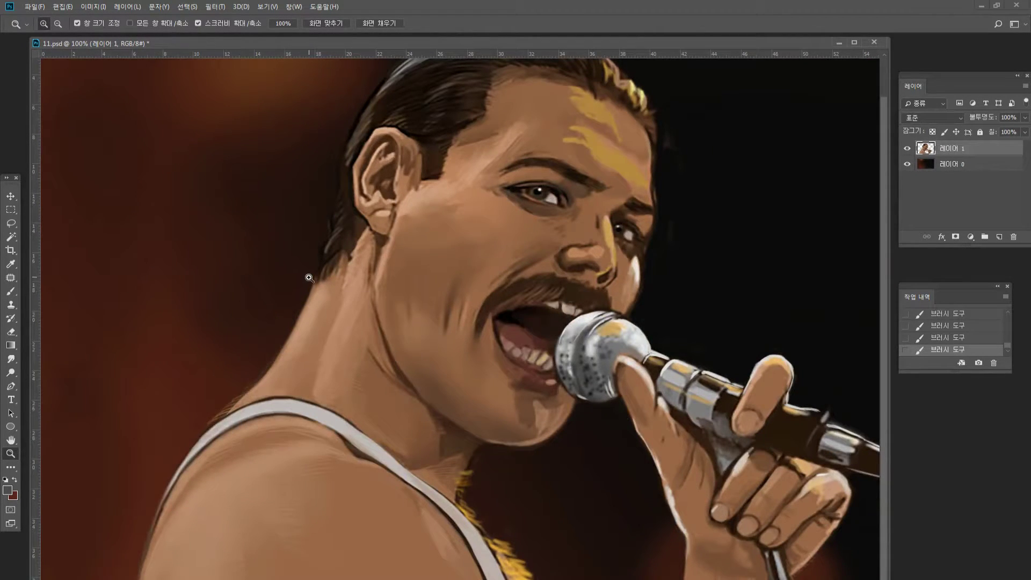
left_click(298, 291, "alt")
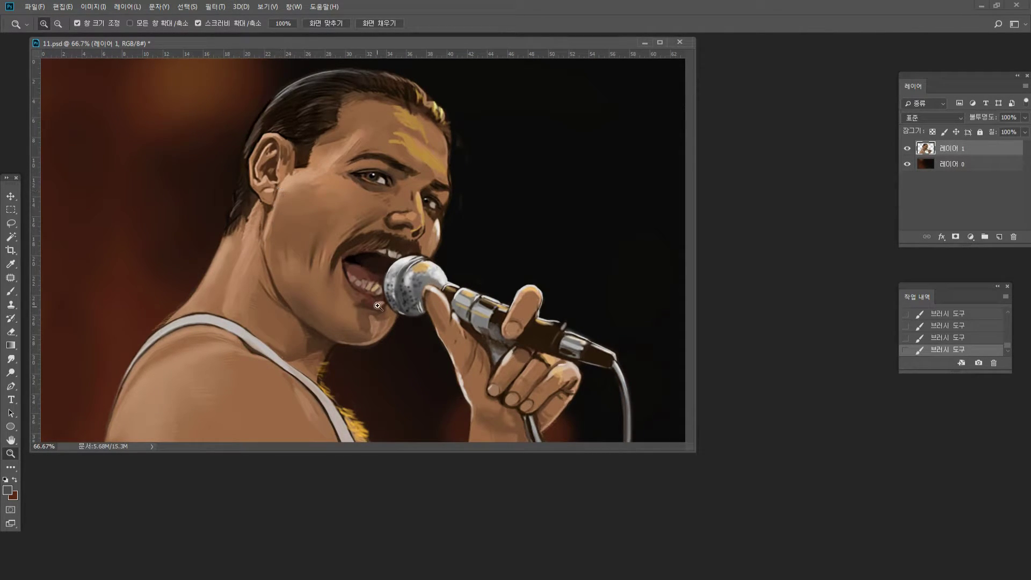
left_click(376, 328)
left_click(381, 332)
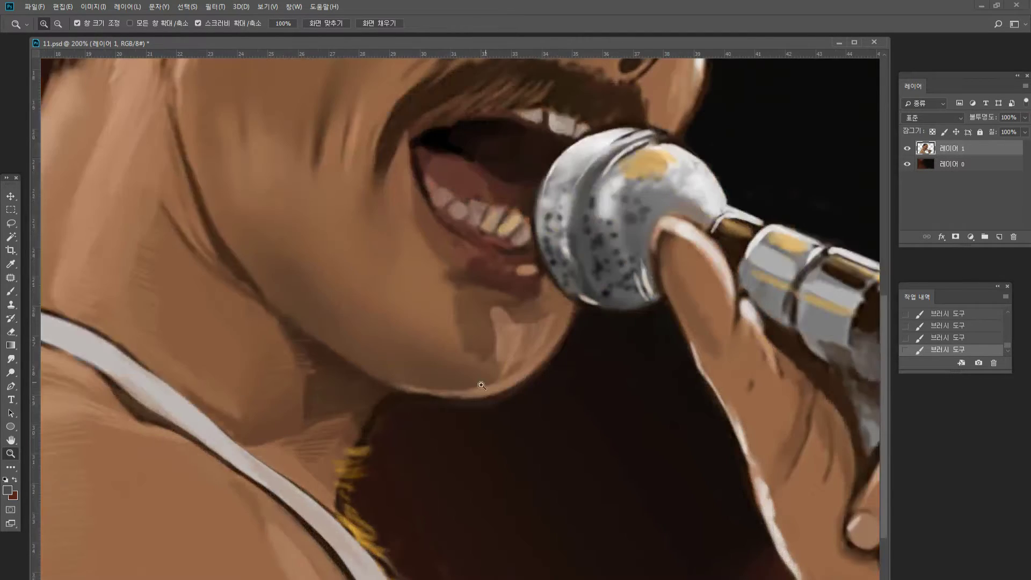
left_click(383, 334)
left_click(16, 290)
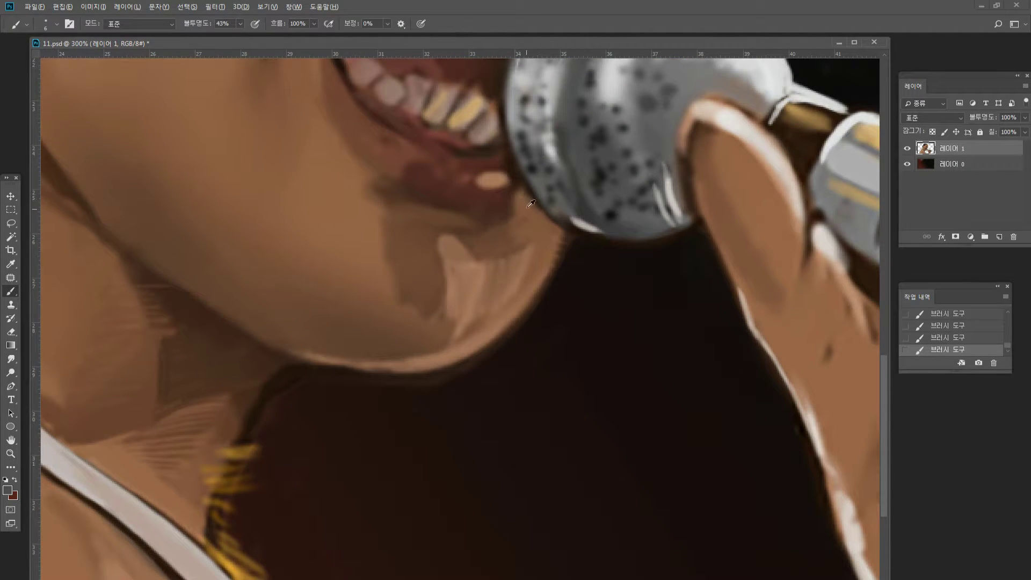
left_click(540, 235, "alt")
left_click_drag(565, 236, 555, 259)
mouse_move(333, 363)
left_mouse_down()
mouse_move(309, 363)
mouse_move(359, 371)
left_mouse_up()
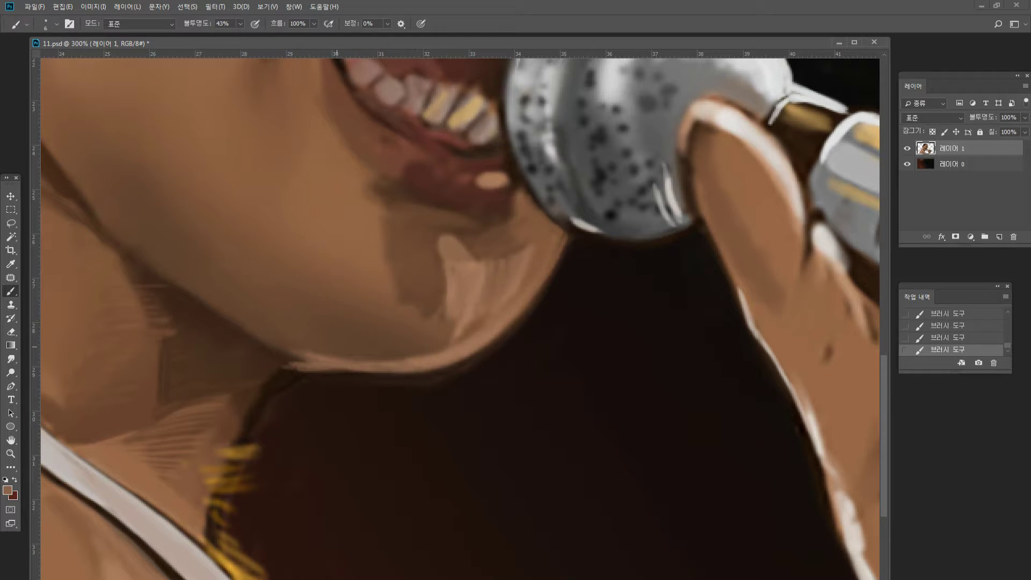
Paint over the dark outline where the jaw meets the neck with sampled brown skin tones.
left_click(223, 410, "alt")
left_click_drag(258, 385, 286, 373)
left_click_drag(244, 403, 274, 384)
mouse_move(242, 426)
left_mouse_down()
mouse_move(260, 408)
mouse_move(258, 417)
mouse_move(269, 376)
mouse_move(337, 358)
mouse_move(308, 359)
left_mouse_up()
left_click(237, 401, "alt")
left_click(320, 359, "alt")
left_click(306, 338, "alt")
left_click(276, 355, "alt")
left_click(300, 342, "alt")
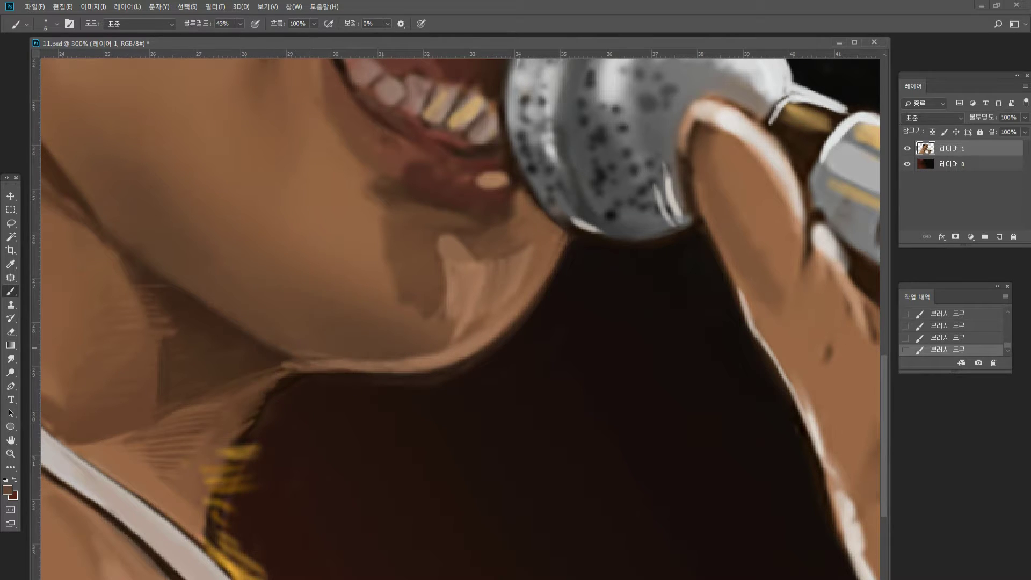
left_click(282, 358, "alt")
left_click(307, 364, "alt")
left_click_drag(301, 364, 268, 378)
Erase the leftover dark outline beneath the jaw and up around the chin to the microphone.
key("e")
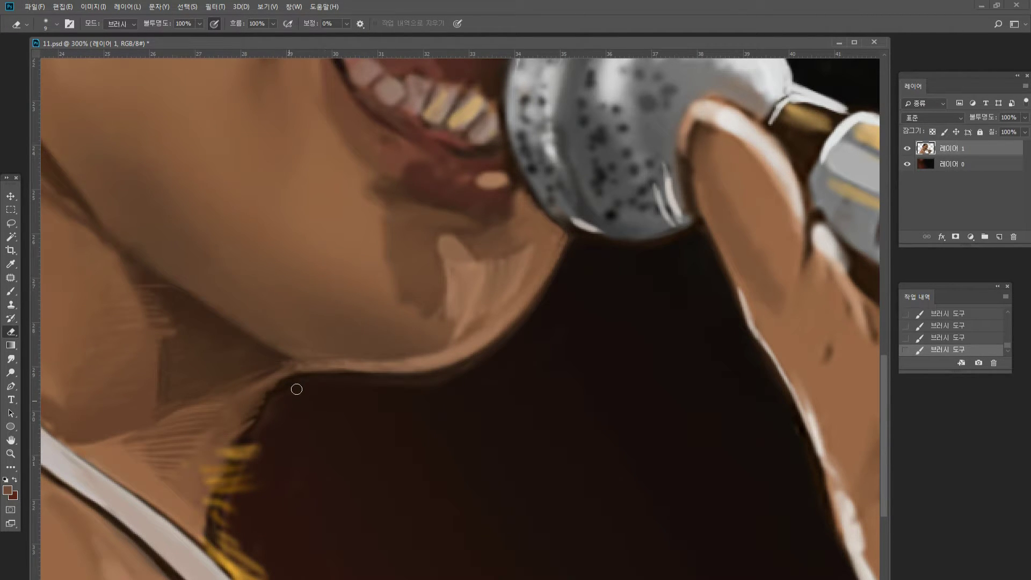
left_click_drag(298, 388, 410, 385)
left_click_drag(409, 384, 465, 377)
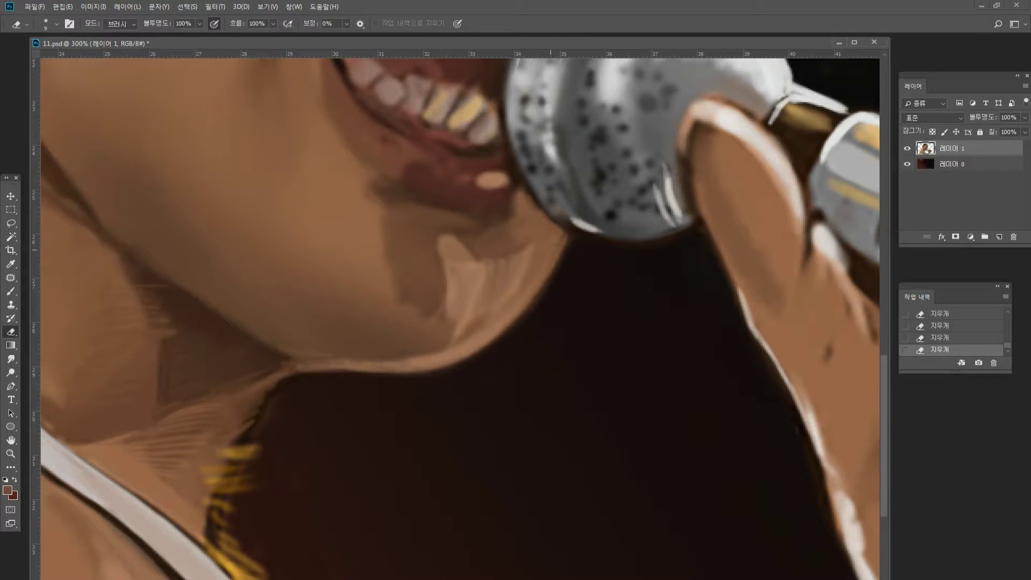
mouse_move(563, 262)
left_mouse_down()
mouse_move(492, 351)
mouse_move(514, 319)
left_mouse_up()
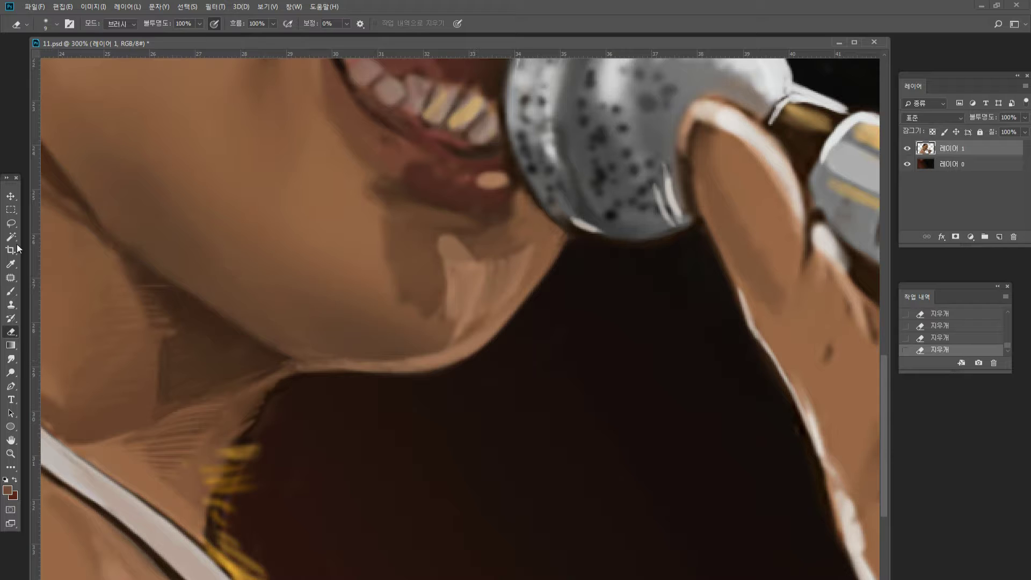
Soften the dark shadow beside the mouth corner and lower lip using the Brush tool with a sampled skin tone.
left_click(10, 292)
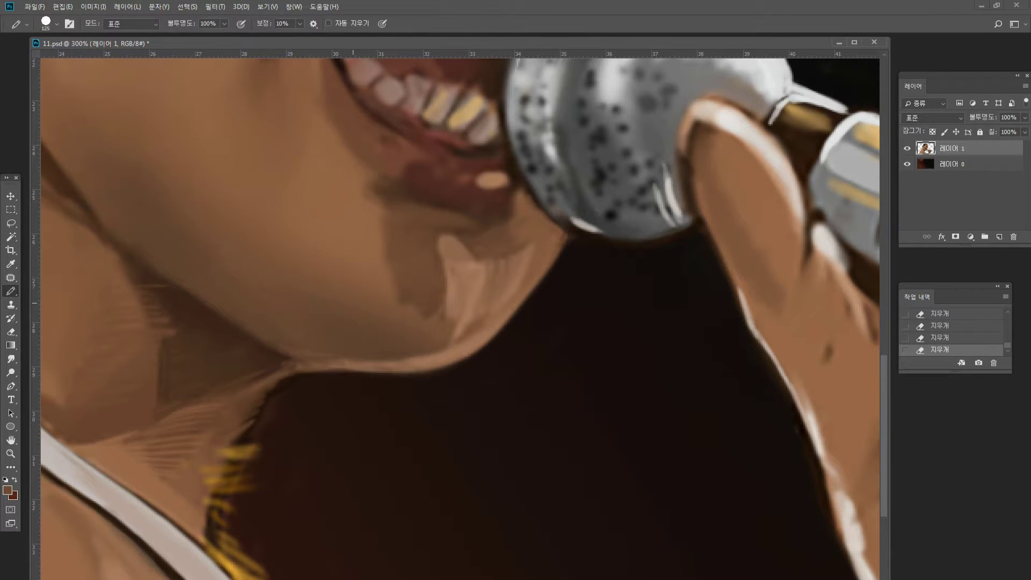
right_click(10, 291)
left_click(44, 293)
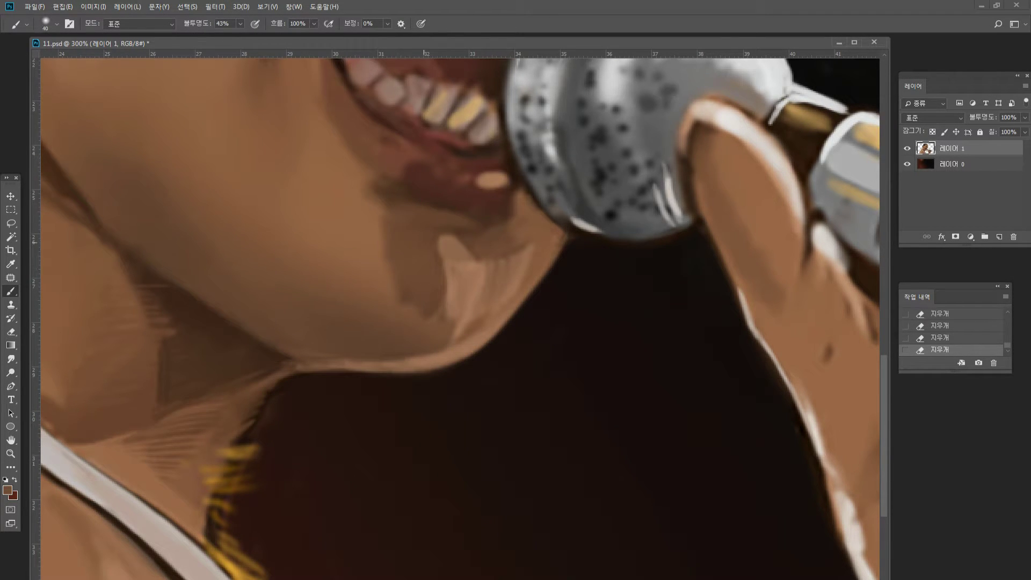
left_click(363, 193, "alt")
left_click_drag(376, 198, 397, 247)
left_click_drag(401, 271, 417, 339)
Blend the chin shadow into the lighter patch beside it using sampled skin tones and a smaller brush.
left_click(452, 291, "alt")
left_click(437, 247, "alt")
left_click_drag(443, 248, 439, 322)
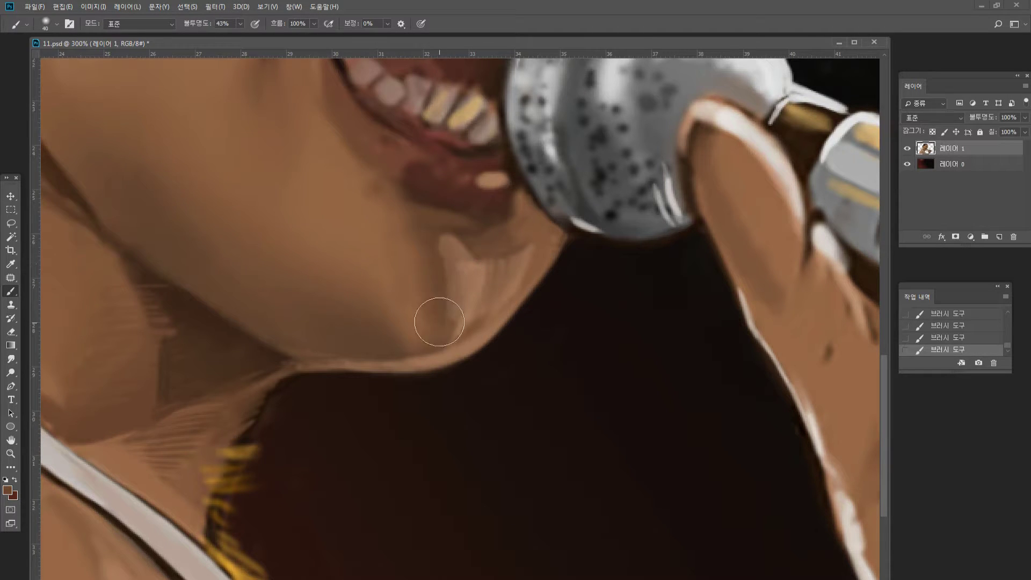
left_click(414, 341, "alt")
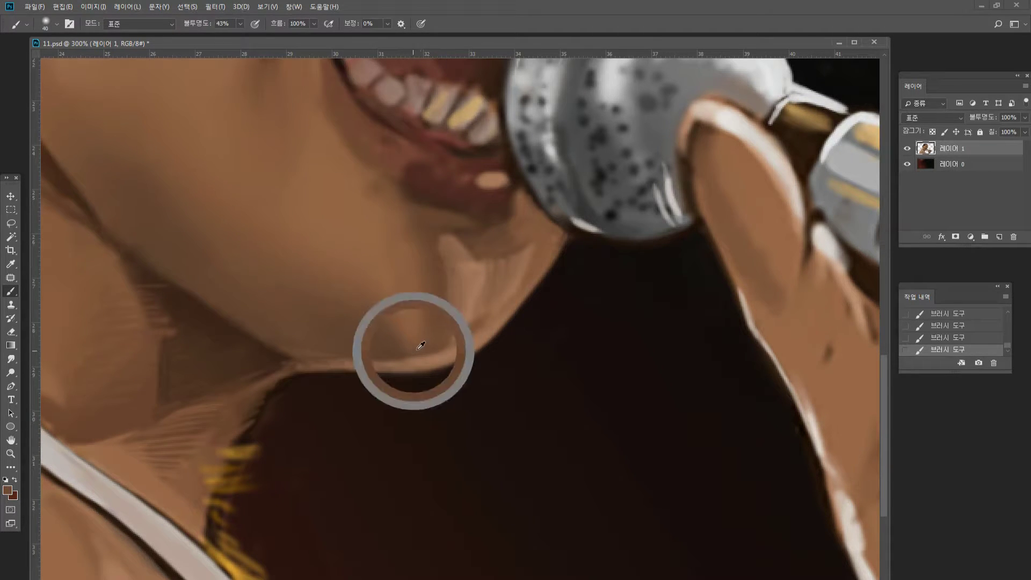
left_click(399, 318, "alt")
key("bracketleft")
key("bracketleft")
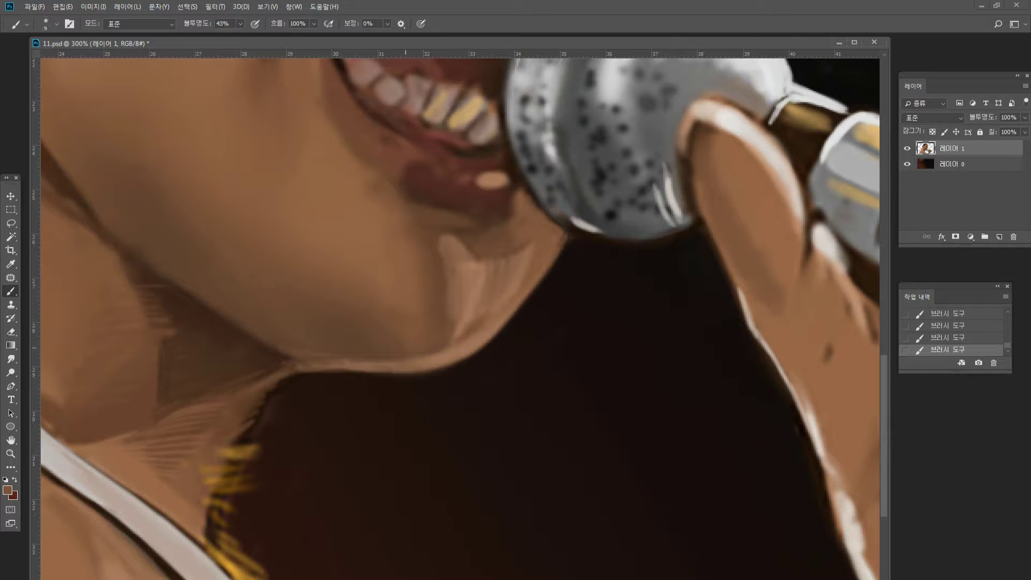
left_click(421, 350, "alt")
left_click(339, 193, "alt")
Erase the rough dark edge of the hair at the nape behind the ear.
double_click(11, 440)
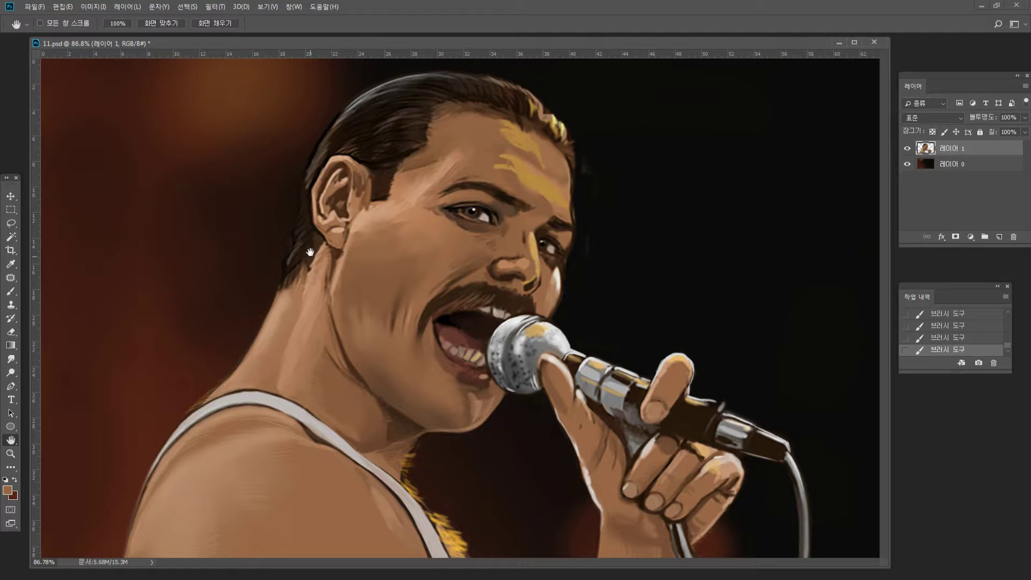
key("ctrl+minus")
key("z")
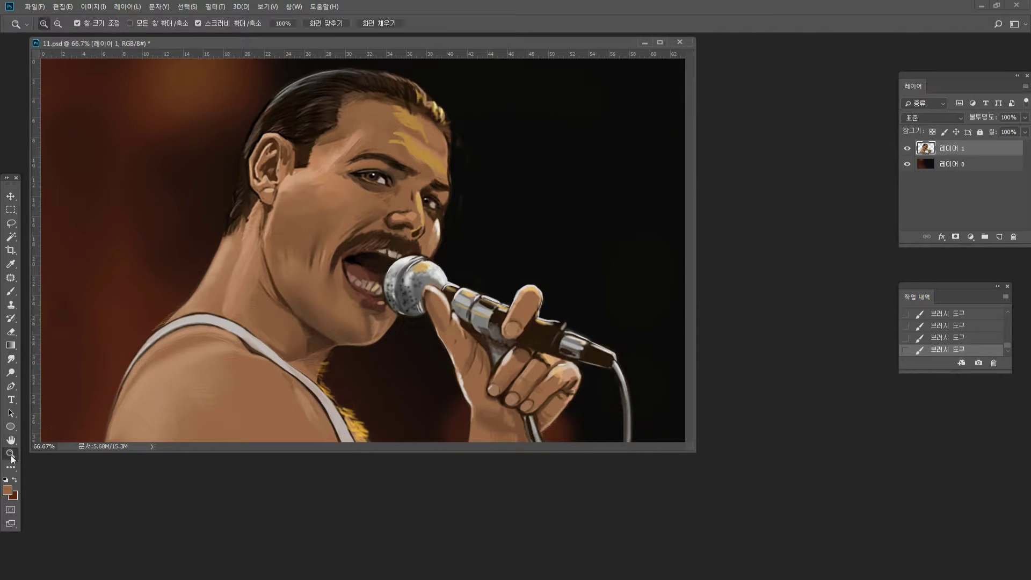
left_click(352, 263)
left_click(417, 246)
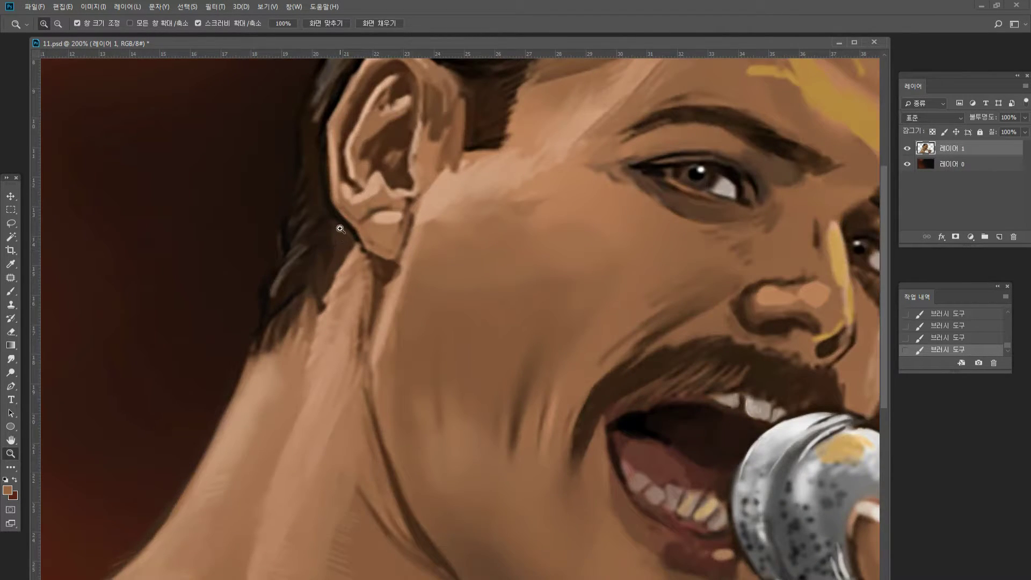
left_click(11, 292)
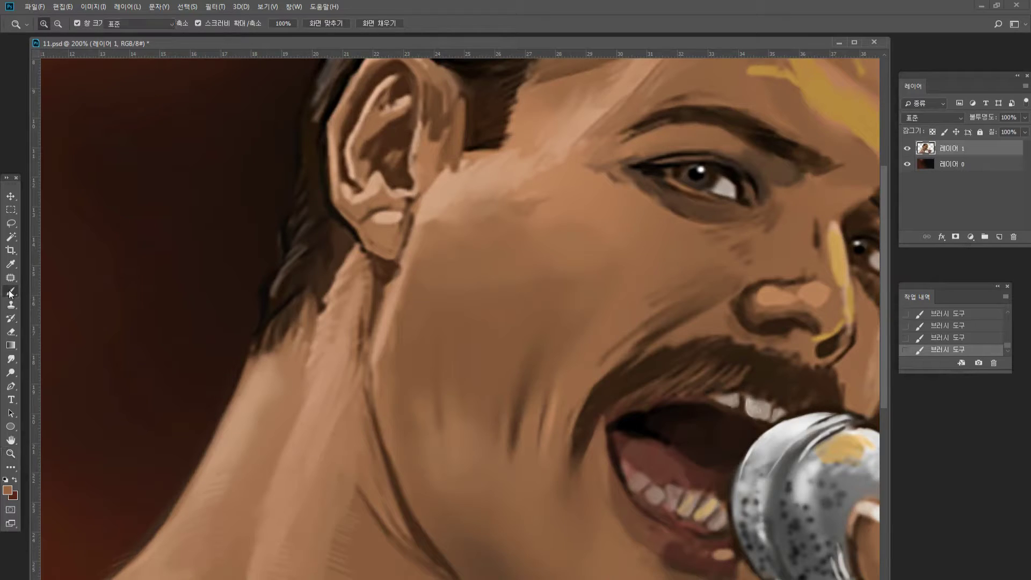
left_click(11, 332)
left_click_drag(279, 240, 274, 250)
left_click_drag(274, 249, 176, 261)
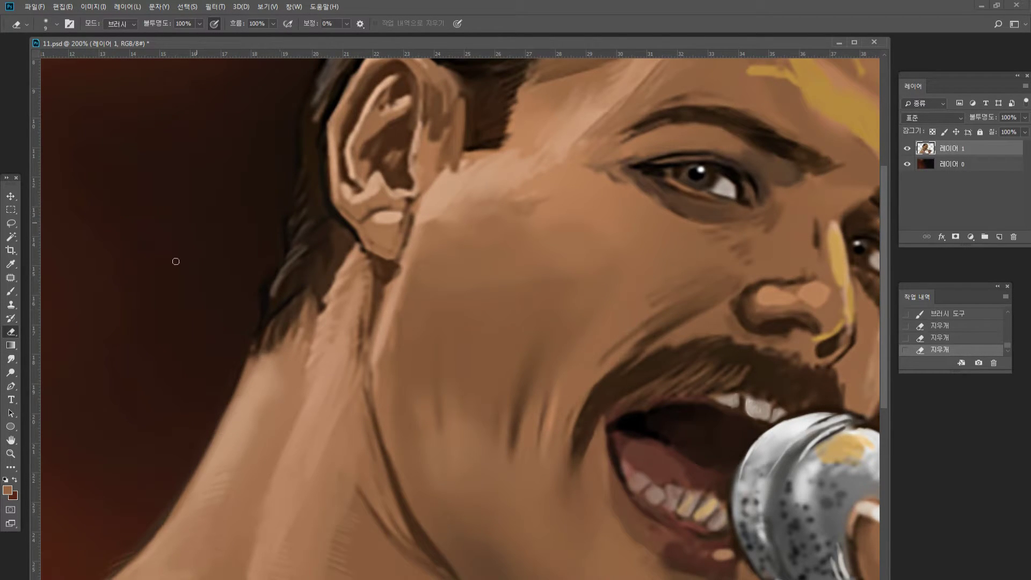
left_click_drag(165, 207, 156, 228)
Paint fine hair strands along the nape's outer edge with a sampled dark brown.
key("b")
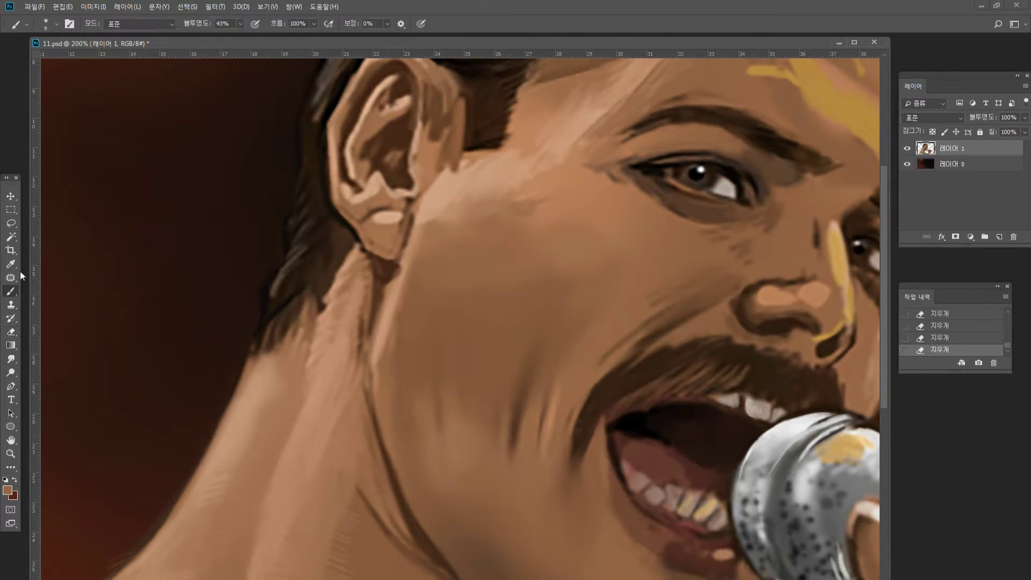
left_click(278, 272, "alt")
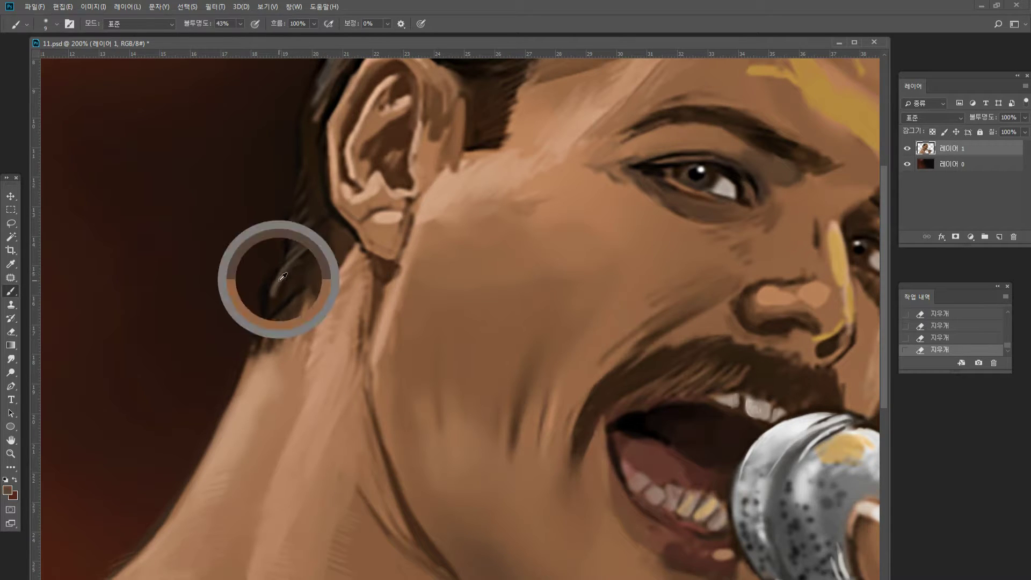
left_click_drag(290, 272, 264, 290)
mouse_move(277, 274)
left_mouse_down()
mouse_move(246, 325)
mouse_move(241, 359)
left_mouse_up()
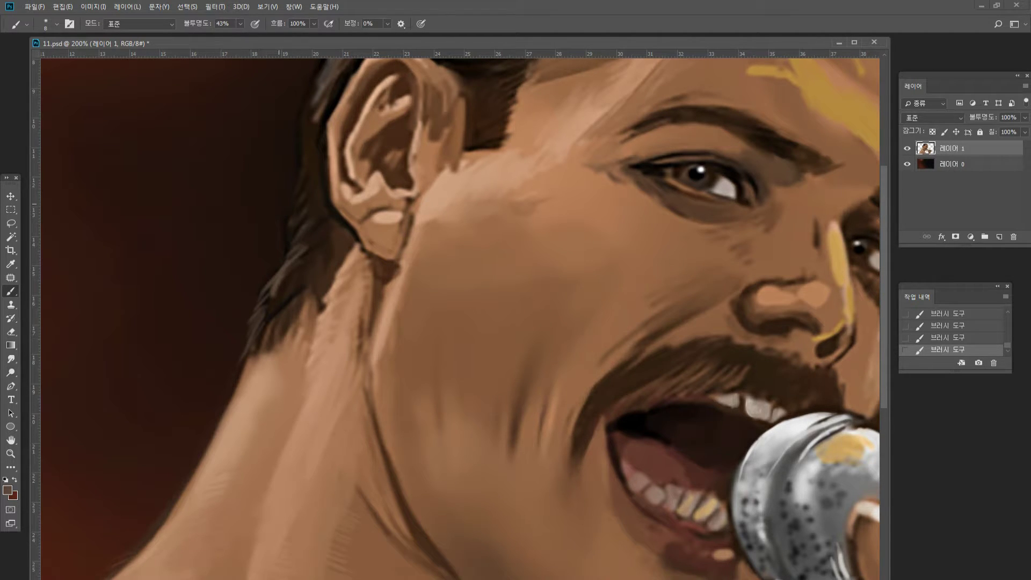
mouse_move(292, 242)
left_mouse_down()
mouse_move(274, 269)
mouse_move(282, 254)
left_mouse_up()
mouse_move(306, 223)
left_mouse_down()
mouse_move(295, 243)
mouse_move(311, 273)
left_mouse_up()
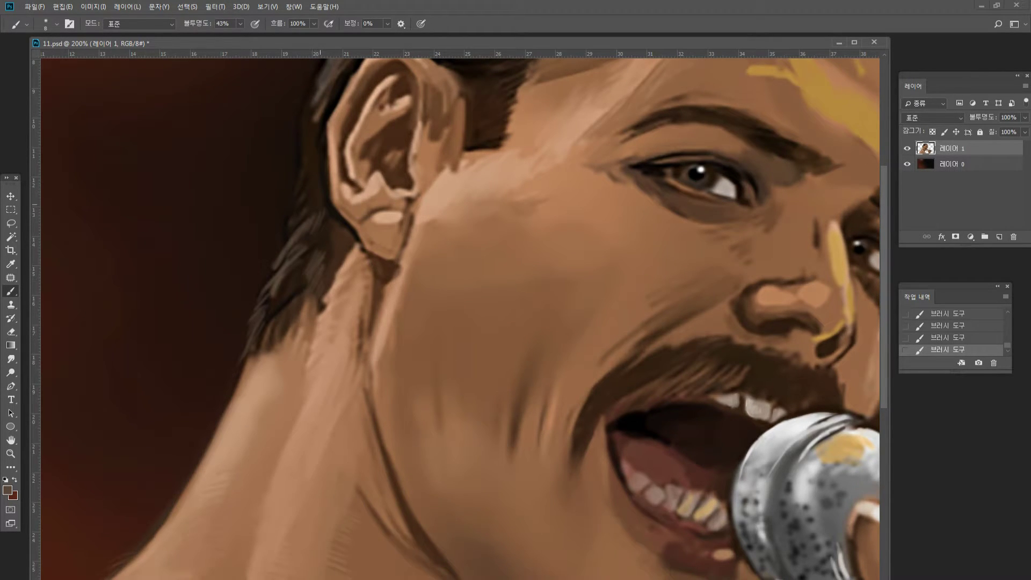
Paint over the dark outline around the earlobe with brown and skin tones sampled from the ear.
left_click(337, 241, "alt")
left_click(344, 220, "alt")
left_click(342, 220, "alt")
left_click_drag(350, 240, 336, 275)
left_click(360, 223, "alt")
left_click(387, 220, "alt")
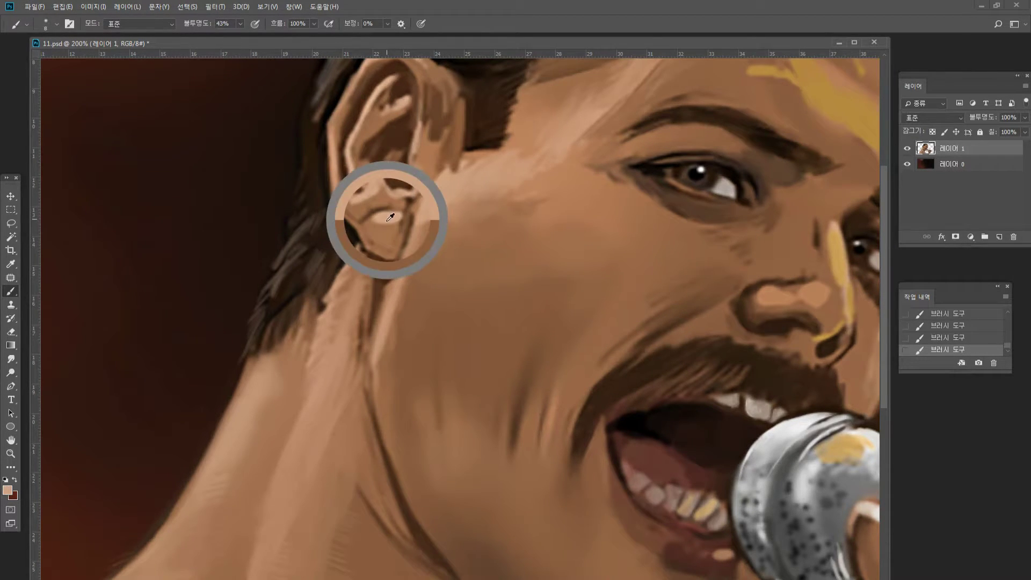
left_click(368, 226, "alt")
left_click(367, 218, "alt")
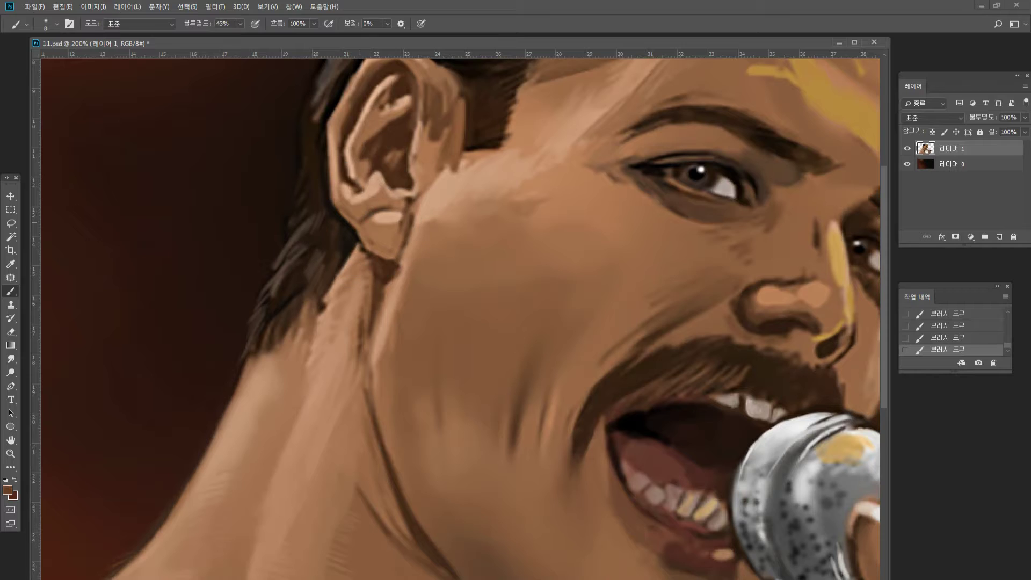
Rework the hairline and neck below the earlobe with sampled dark and skin tones, adding light strokes into the hair.
left_click(363, 261, "alt")
left_click(360, 236, "alt")
mouse_move(363, 247)
left_mouse_down()
mouse_move(388, 274)
mouse_move(382, 286)
mouse_move(385, 233)
mouse_move(369, 268)
mouse_move(369, 322)
mouse_move(327, 352)
mouse_move(325, 299)
left_mouse_up()
left_click(363, 280, "alt")
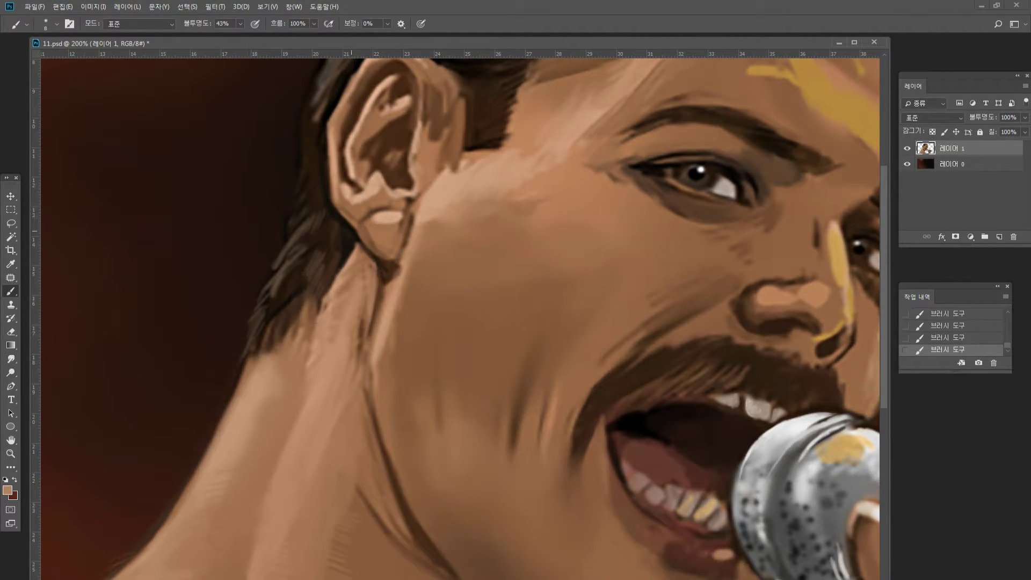
left_click(351, 236, "alt")
mouse_move(339, 260)
left_mouse_down()
mouse_move(315, 301)
mouse_move(324, 304)
left_mouse_up()
left_click(333, 297, "alt")
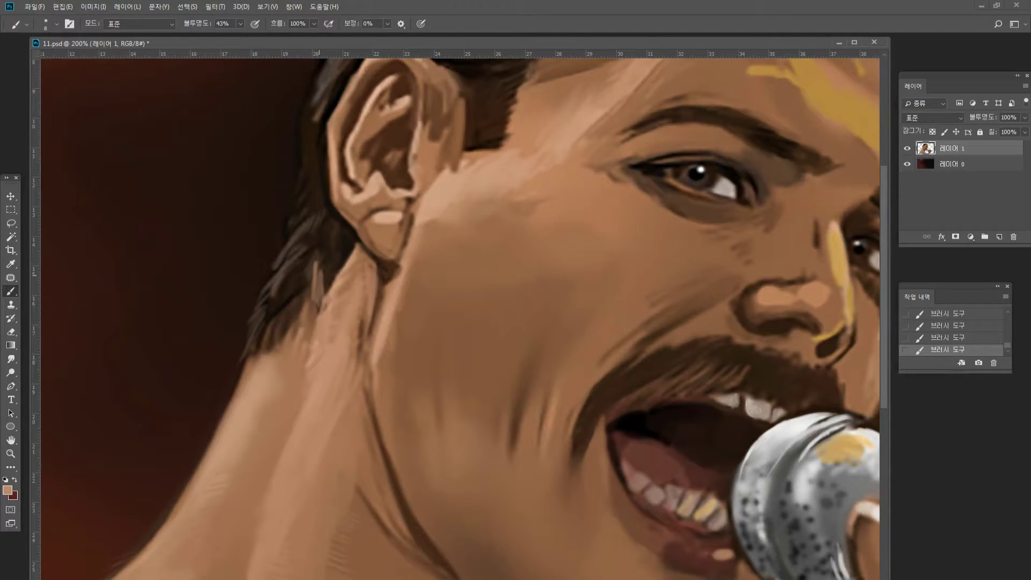
left_click_drag(315, 266, 311, 334)
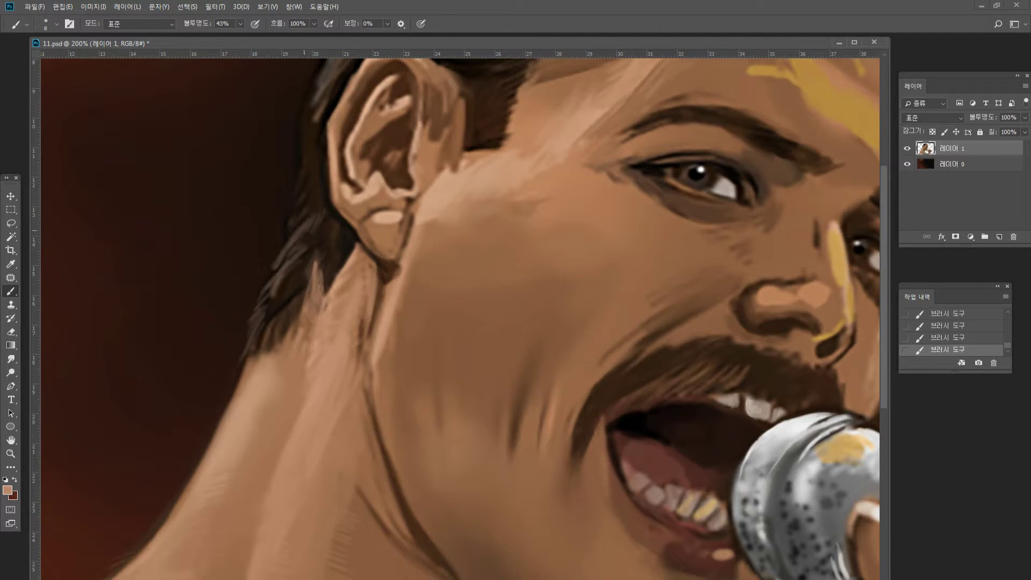
Paint brown hair strands from the nape up behind the ear with a sampled hair colour.
left_click_drag(304, 231, 328, 211)
left_click(308, 223, "alt")
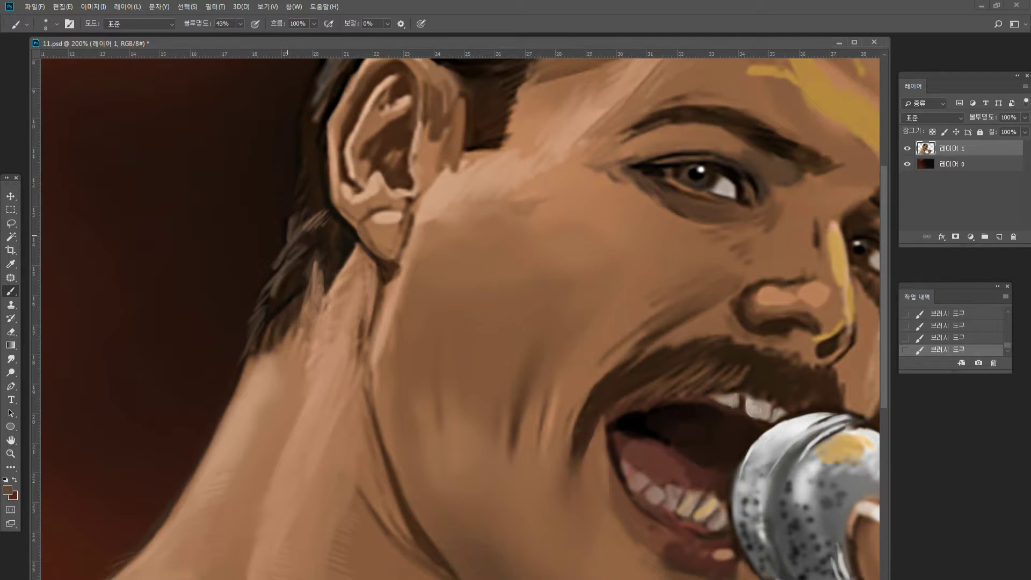
left_click_drag(288, 234, 313, 156)
left_click_drag(300, 205, 317, 154)
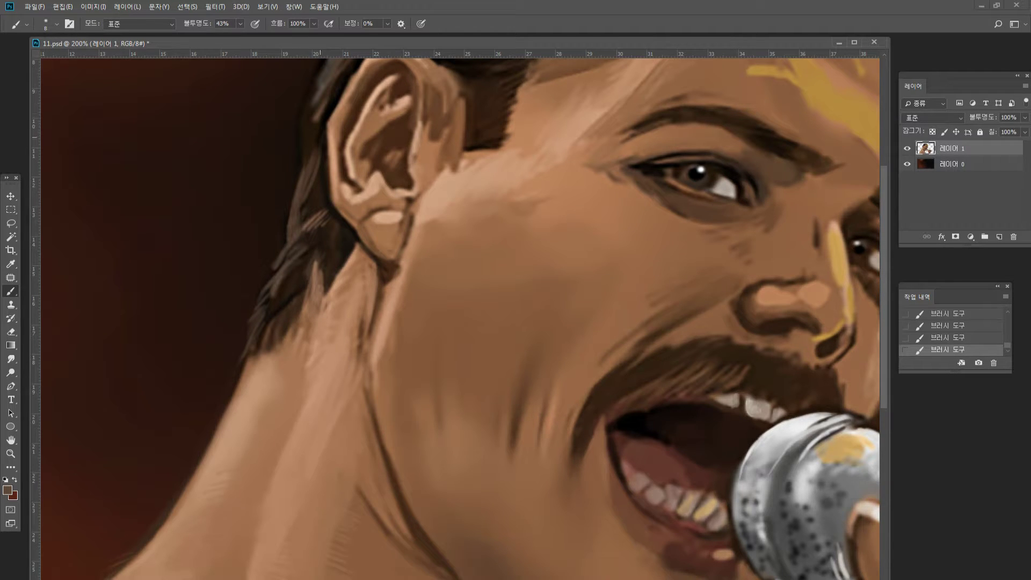
left_click_drag(305, 156, 345, 72)
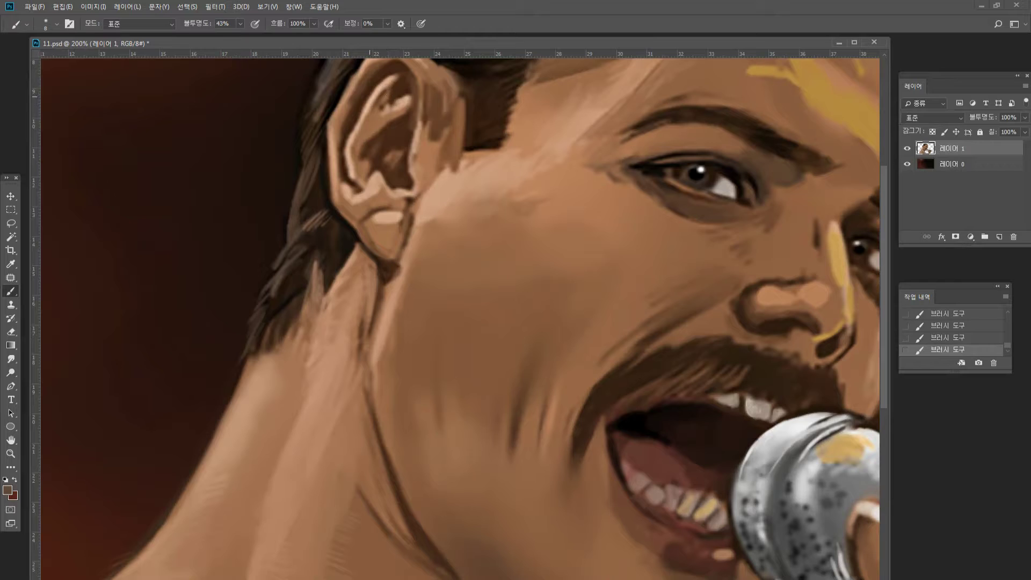
Refine the ear's inner fold with light skin tones sampled from the ear and cheek.
left_click(384, 111, "alt")
mouse_move(387, 95)
left_mouse_down()
mouse_move(366, 106)
mouse_move(347, 146)
left_mouse_up()
left_click(435, 172, "alt")
mouse_move(380, 83)
left_mouse_down()
mouse_move(388, 75)
mouse_move(368, 94)
mouse_move(367, 118)
mouse_move(392, 72)
left_mouse_up()
left_click_drag(356, 125, 351, 173)
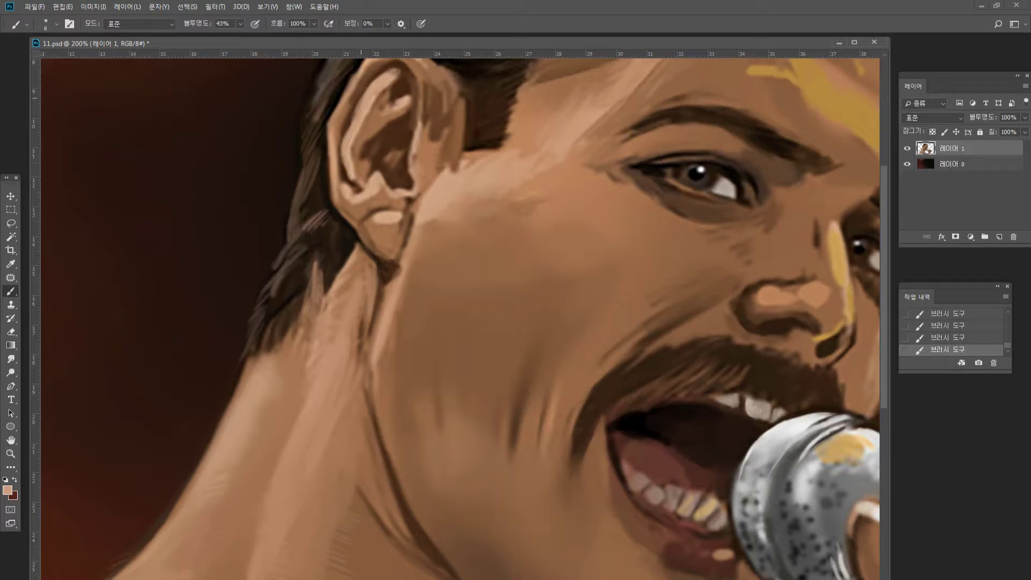
Smooth the ear's upper outer rim with sampled skin tones.
left_click(369, 74, "alt")
left_click_drag(360, 78, 341, 120)
left_click(338, 138, "alt")
left_click_drag(376, 68, 400, 64)
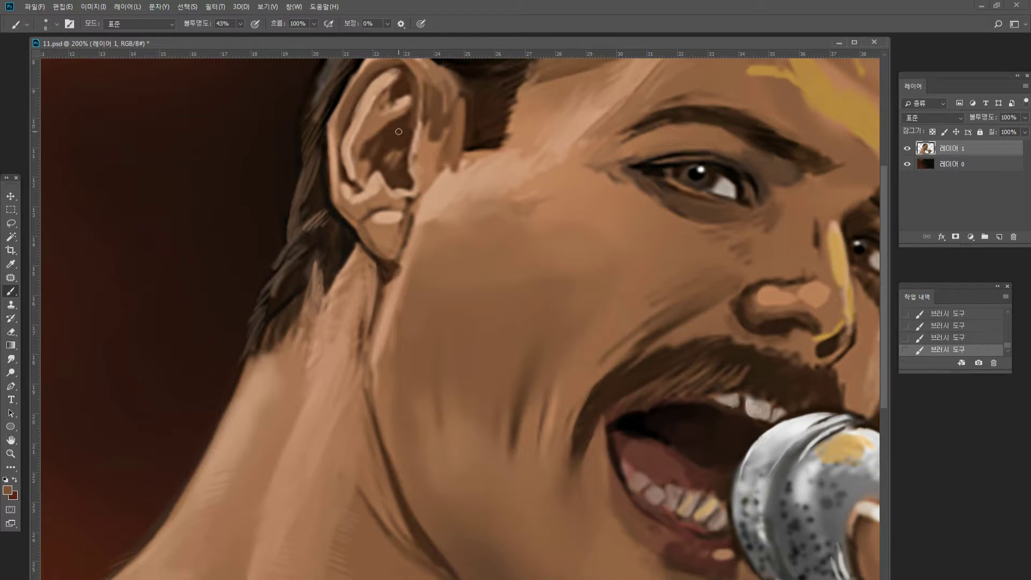
Blend the shadows inside the ear hollow with brown tones sampled from the ear.
left_click(375, 147, "alt")
left_click(366, 168, "alt")
left_click_drag(373, 155, 389, 136)
left_click(367, 174, "alt")
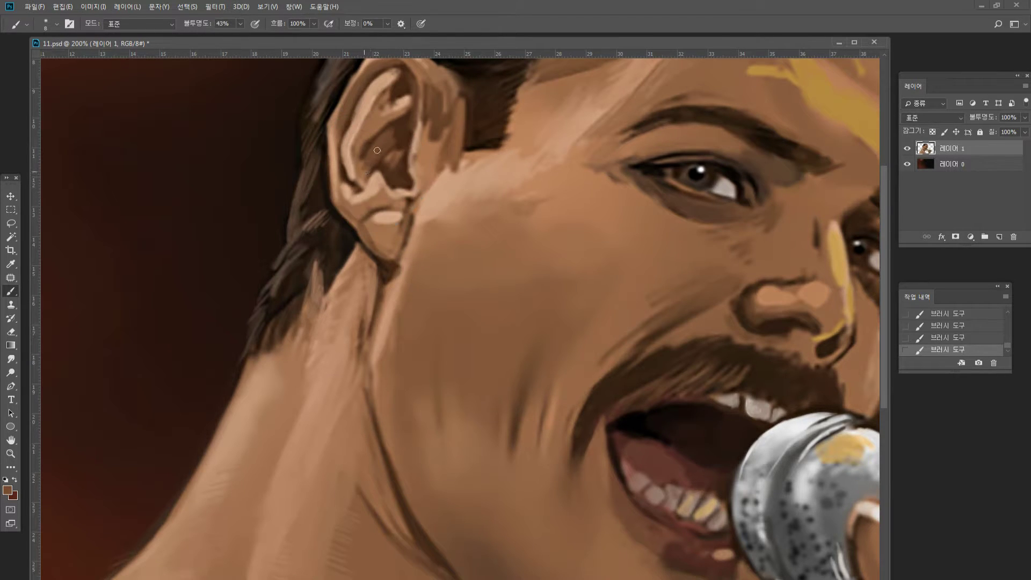
left_click(361, 170, "alt")
left_click(392, 132, "alt")
left_click(400, 112, "alt")
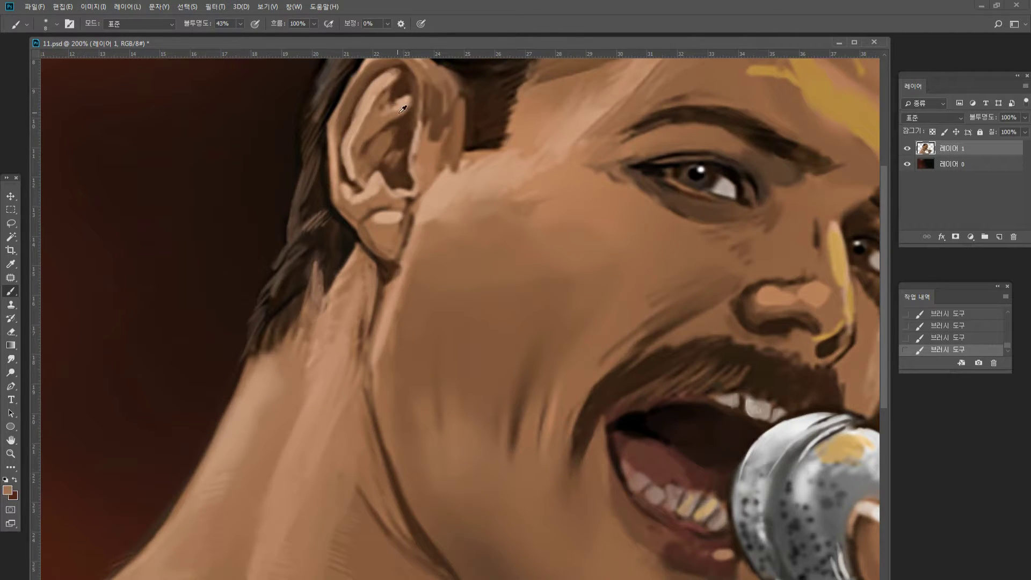
left_click(408, 95, "alt")
Paint a light edge along the jaw beside the earlobe with a skin tone sampled from the cheek.
double_click(12, 453)
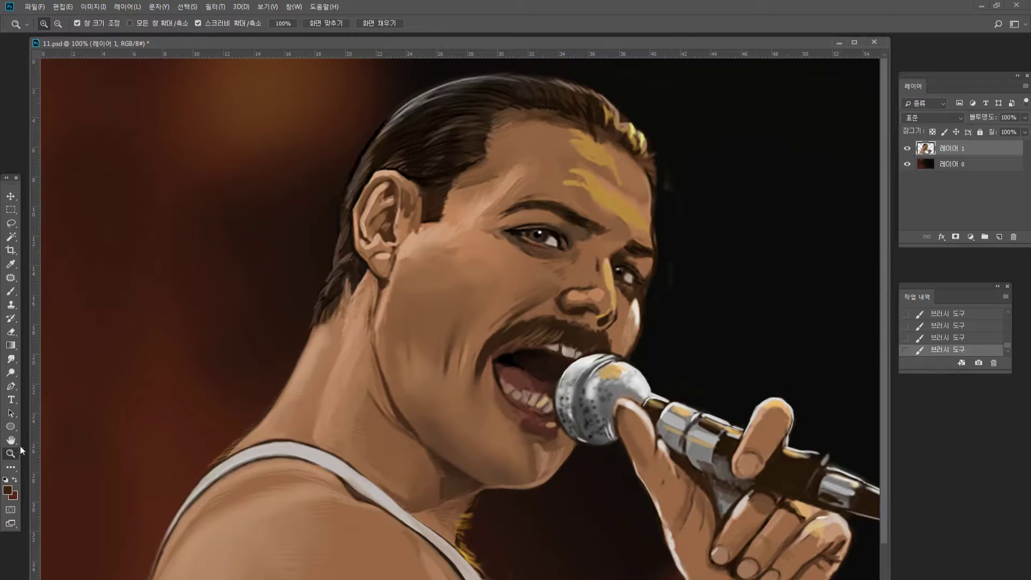
left_click(375, 228)
left_click(502, 341)
left_click(498, 308)
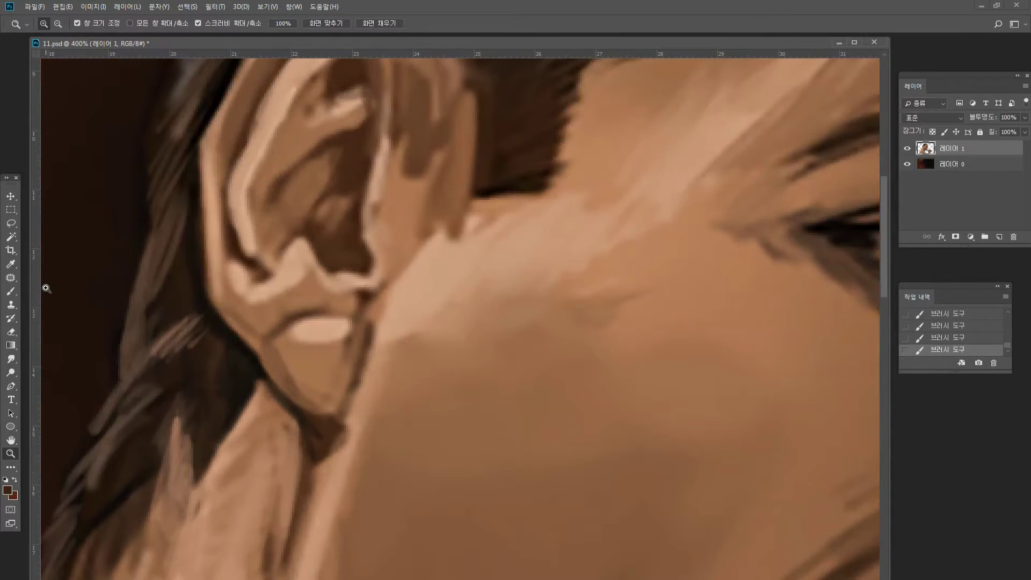
left_click(12, 291)
left_click(351, 305, "alt")
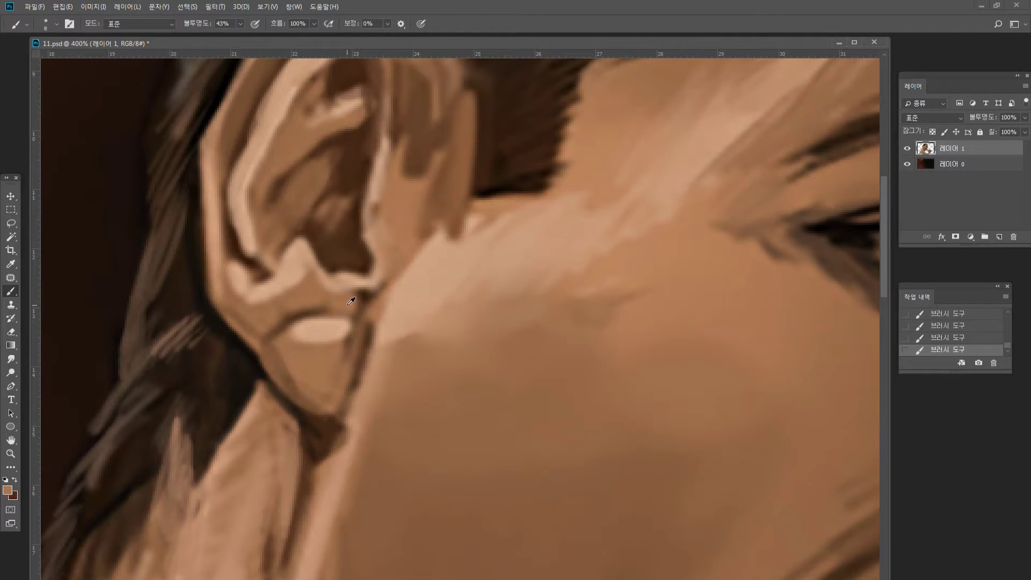
left_click(364, 306, "alt")
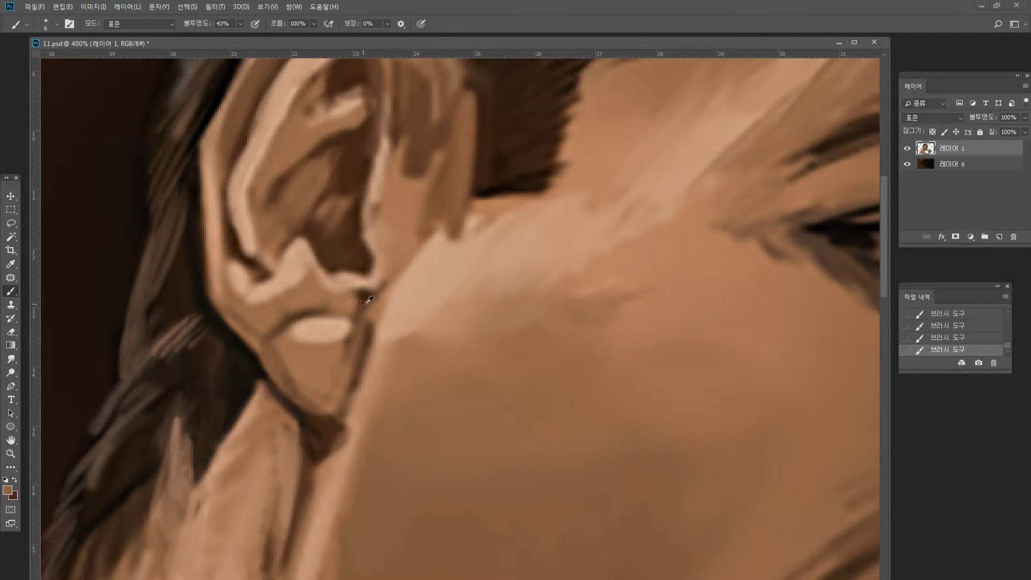
left_click(450, 290, "alt")
mouse_move(379, 323)
left_mouse_down()
mouse_move(344, 440)
mouse_move(392, 347)
left_mouse_up()
left_click(674, 182, "alt")
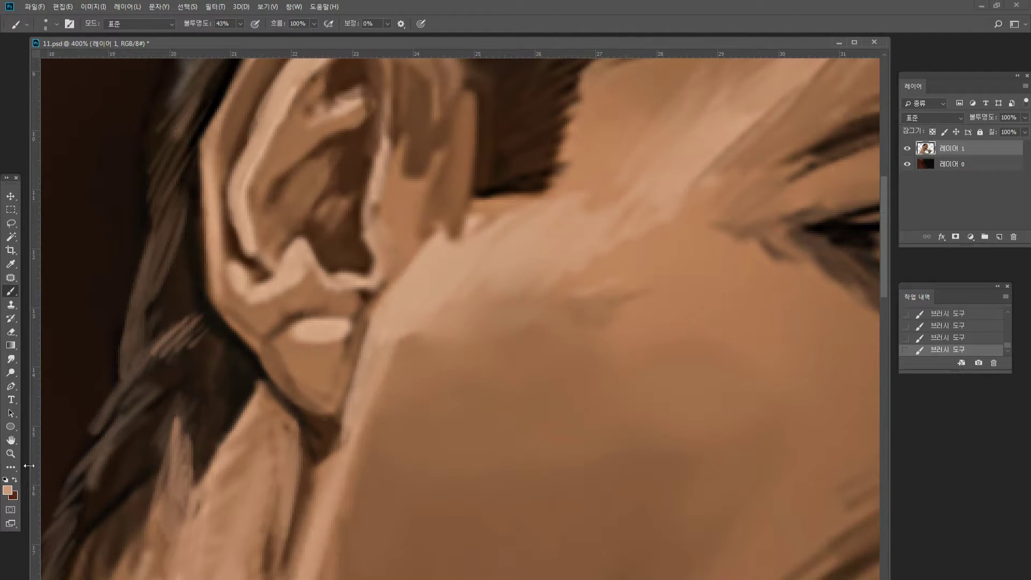
Choose a paler skin colour and paint highlight strokes on the cheek in front of the ear and along the ear opening's edge.
left_click(7, 491)
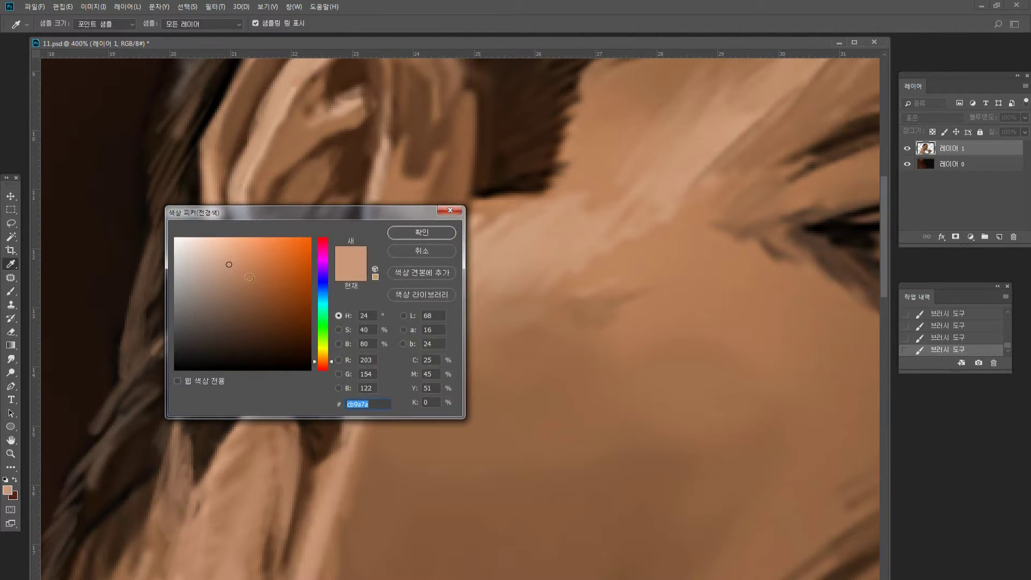
left_click(402, 234)
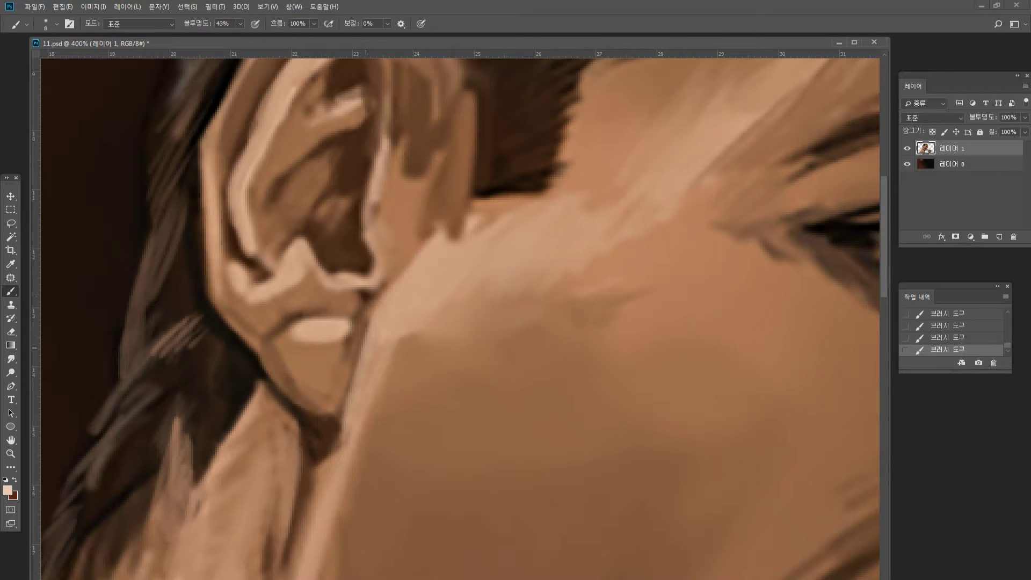
mouse_move(429, 234)
left_mouse_down()
mouse_move(398, 290)
mouse_move(412, 269)
left_mouse_up()
left_click_drag(463, 184, 417, 273)
mouse_move(463, 201)
left_mouse_down()
mouse_move(417, 303)
mouse_move(421, 281)
mouse_move(400, 306)
left_mouse_up()
left_click_drag(451, 185, 389, 304)
left_click_drag(438, 207, 374, 329)
mouse_move(405, 266)
left_mouse_down()
mouse_move(465, 148)
mouse_move(388, 323)
mouse_move(367, 349)
mouse_move(383, 309)
mouse_move(359, 388)
left_mouse_up()
mouse_move(374, 379)
left_mouse_down()
mouse_move(400, 302)
mouse_move(395, 344)
mouse_move(451, 250)
mouse_move(463, 285)
mouse_move(518, 219)
mouse_move(561, 207)
left_mouse_up()
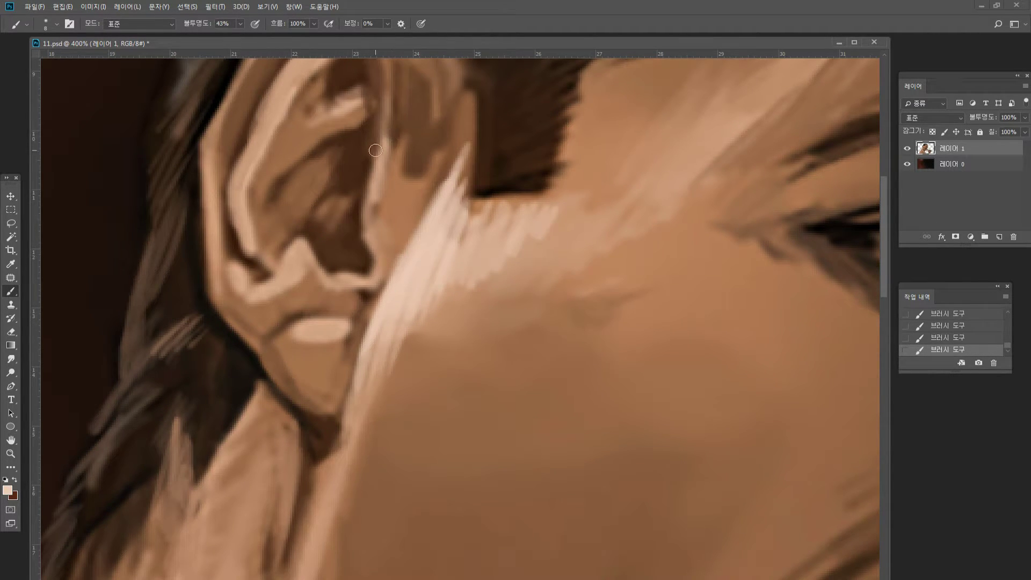
mouse_move(376, 150)
left_mouse_down()
mouse_move(369, 183)
mouse_move(380, 219)
mouse_move(365, 214)
mouse_move(375, 261)
left_mouse_up()
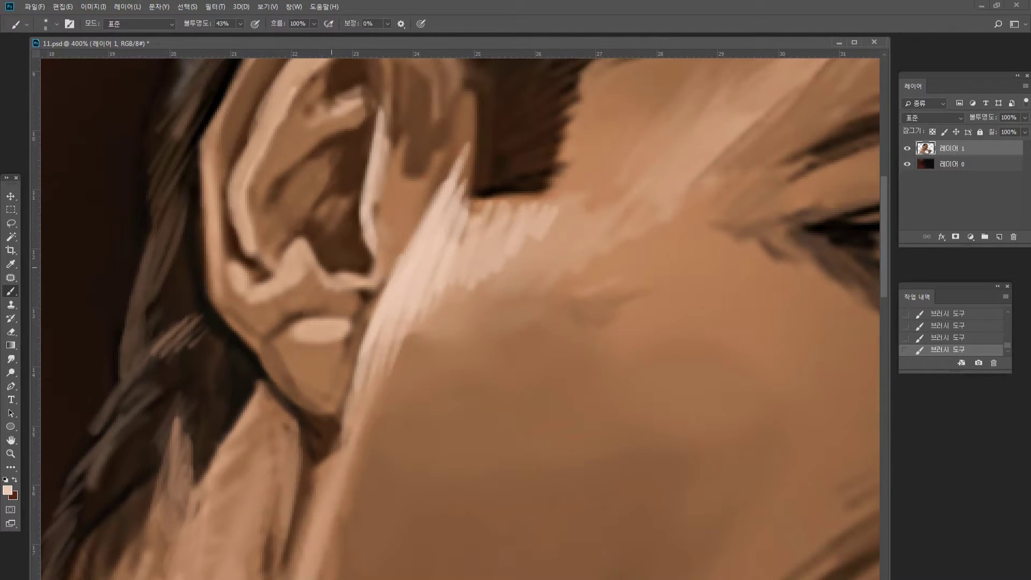
Paint pale highlights on the small ridge above the earlobe and along the ear's long inner fold.
mouse_move(301, 232)
left_mouse_down()
mouse_move(299, 277)
mouse_move(313, 222)
left_mouse_up()
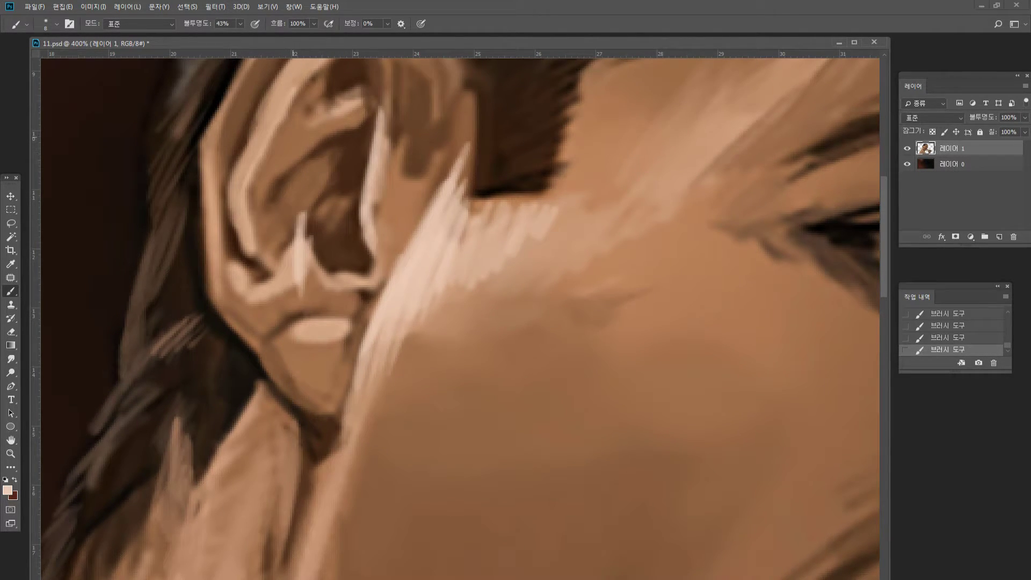
mouse_move(322, 119)
left_mouse_down()
mouse_move(264, 108)
mouse_move(274, 83)
mouse_move(243, 158)
mouse_move(297, 61)
left_mouse_up()
key("space")
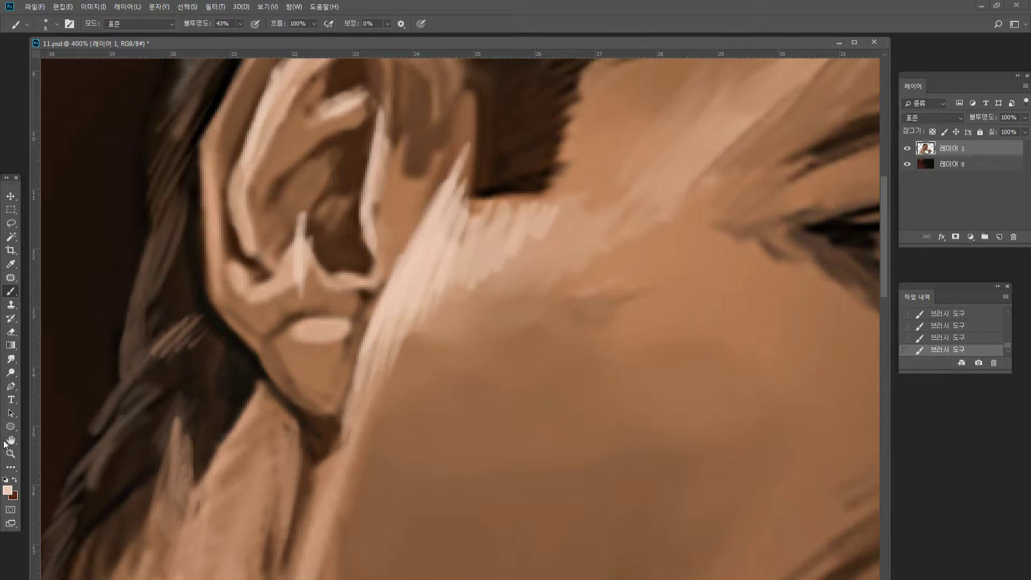
left_click_drag(239, 294, 284, 373)
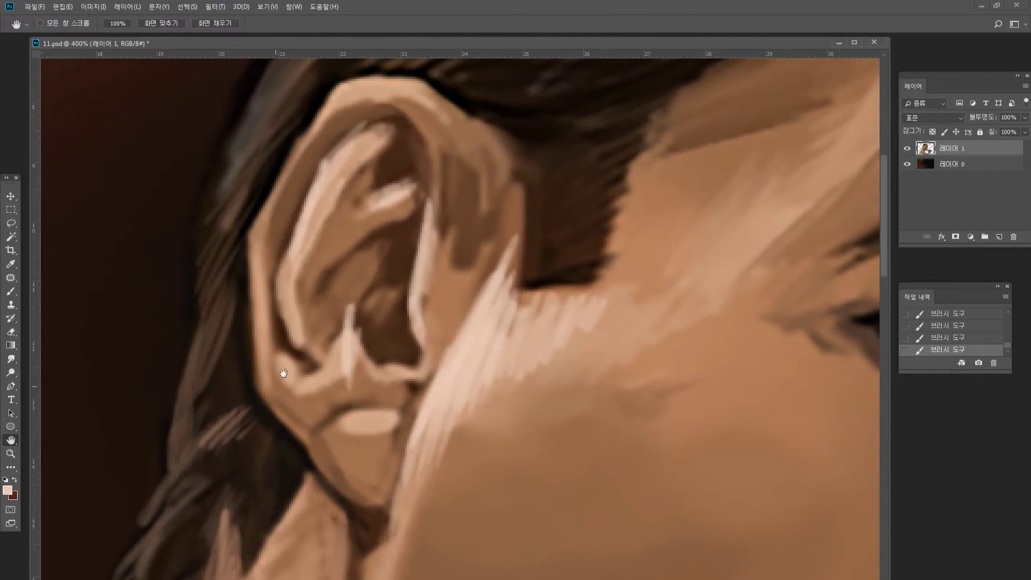
left_click(11, 292)
left_click_drag(325, 166, 387, 122)
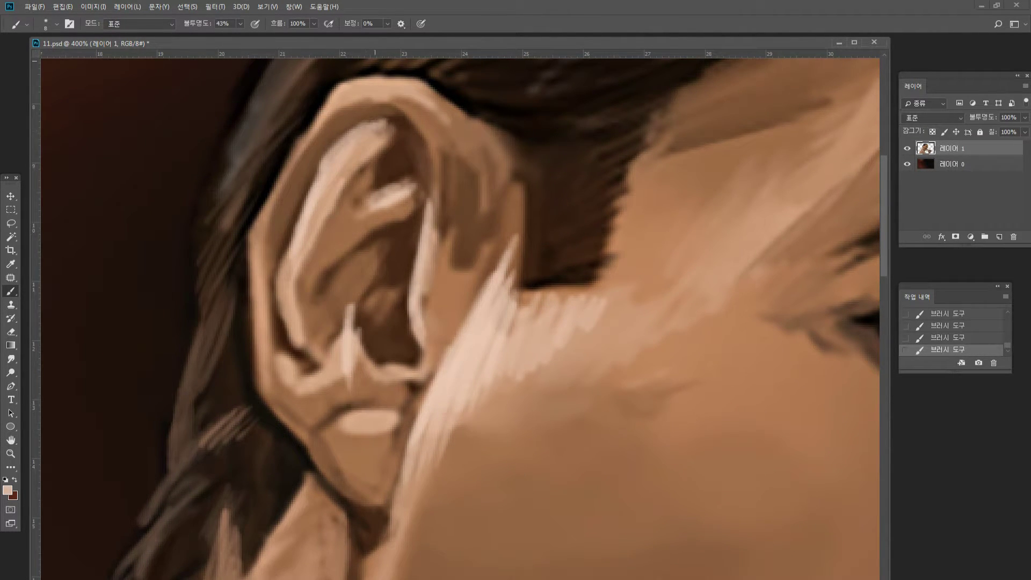
Repaint the ear's outer rim and top edge with light skin tones sampled from the ear, raising the brush opacity to 92%.
mouse_move(348, 82)
left_mouse_down()
mouse_move(319, 99)
mouse_move(297, 145)
left_mouse_up()
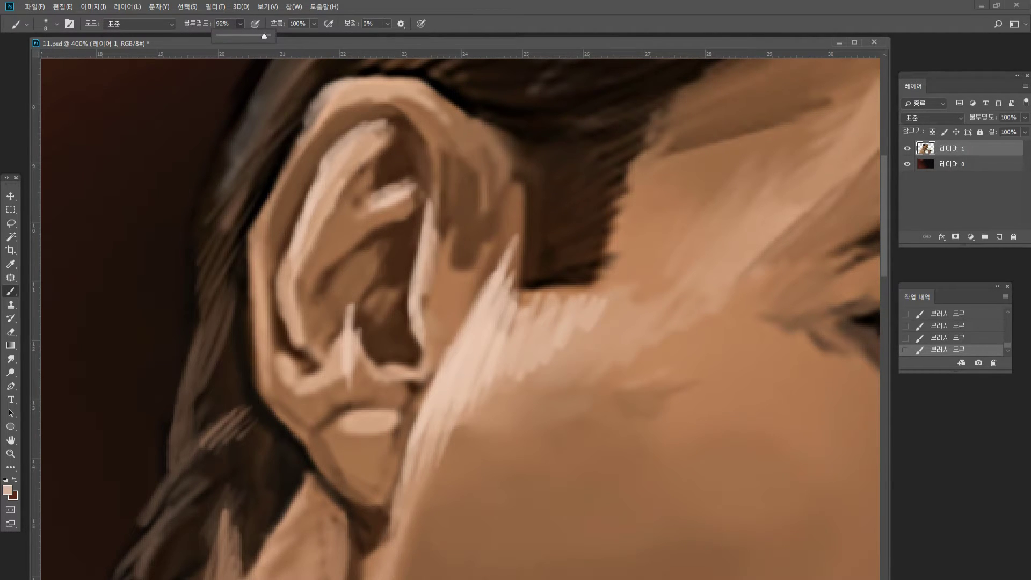
left_click(349, 144, "alt")
mouse_move(334, 149)
left_mouse_down()
mouse_move(387, 125)
mouse_move(321, 110)
mouse_move(292, 142)
mouse_move(253, 226)
left_mouse_up()
left_click_drag(279, 158, 253, 231)
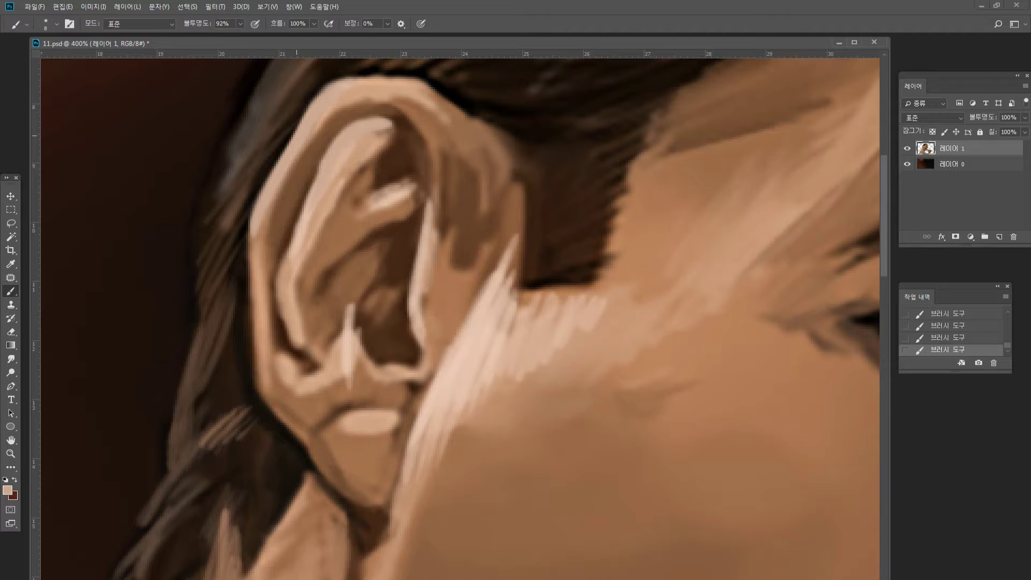
mouse_move(296, 136)
left_mouse_down()
mouse_move(259, 214)
mouse_move(255, 352)
left_mouse_up()
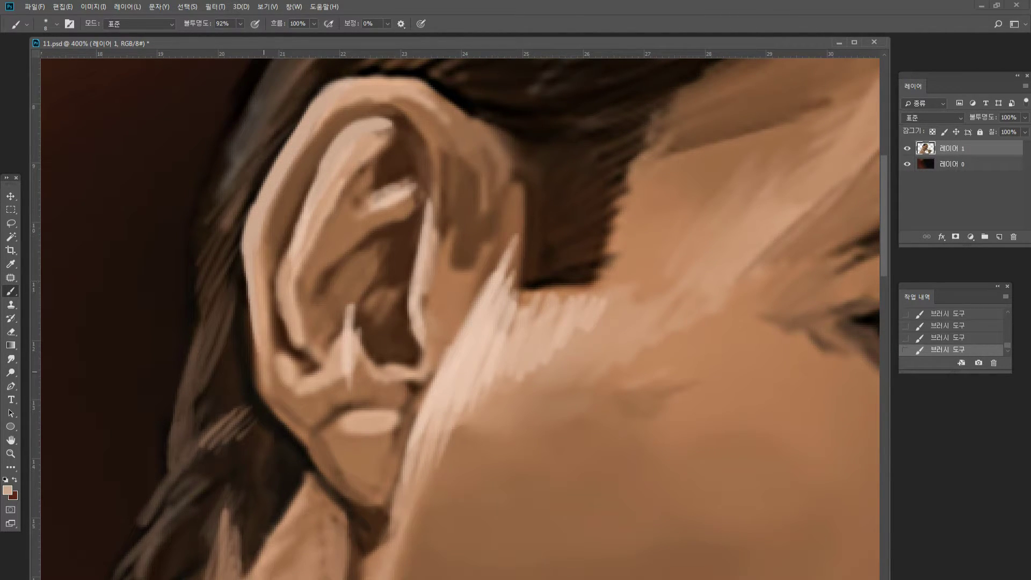
mouse_move(351, 86)
left_mouse_down()
mouse_move(409, 78)
mouse_move(398, 76)
mouse_move(428, 83)
left_mouse_up()
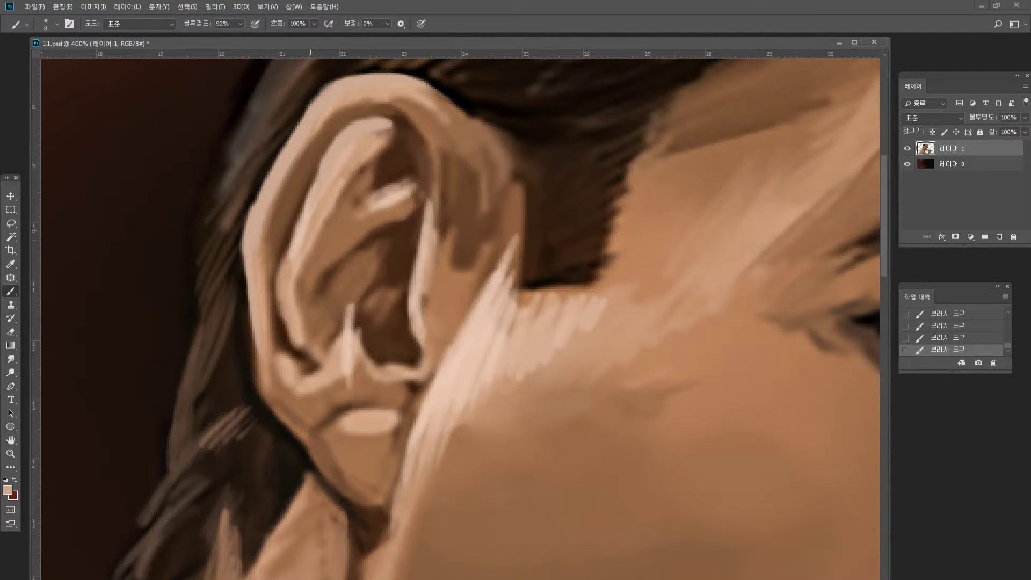
Redefine the ear hollow's shadows and the light edge of the opening with tones sampled from the ear.
left_click(399, 246, "alt")
mouse_move(397, 247)
left_mouse_down()
mouse_move(368, 273)
mouse_move(356, 264)
mouse_move(372, 241)
mouse_move(372, 262)
mouse_move(348, 294)
mouse_move(389, 288)
mouse_move(380, 298)
mouse_move(396, 257)
mouse_move(400, 302)
left_mouse_up()
left_click(344, 285, "alt")
left_click(383, 289, "alt")
left_click(430, 208, "alt")
left_click_drag(436, 186, 430, 214)
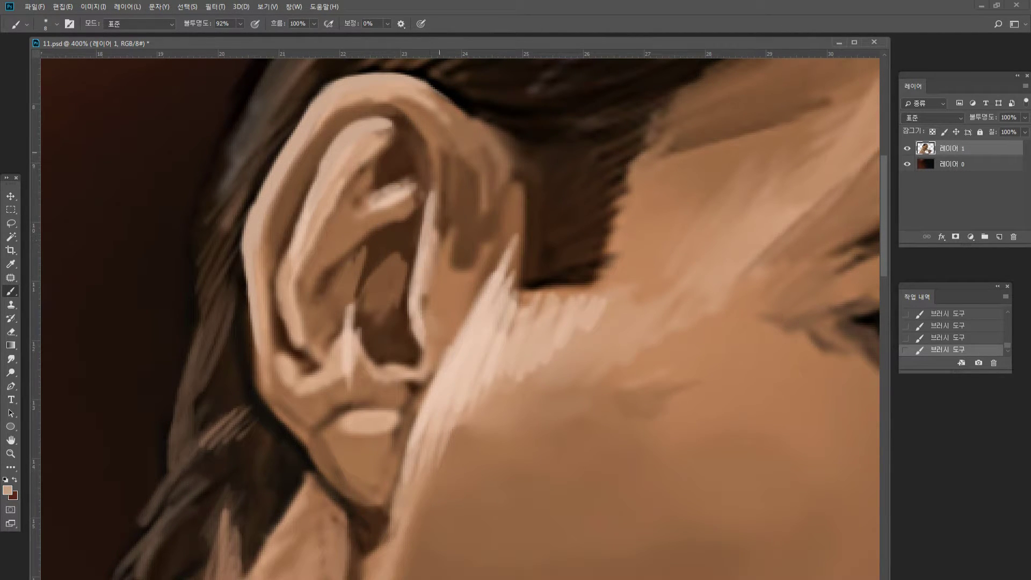
left_click(371, 180, "alt")
left_click(277, 212, "alt")
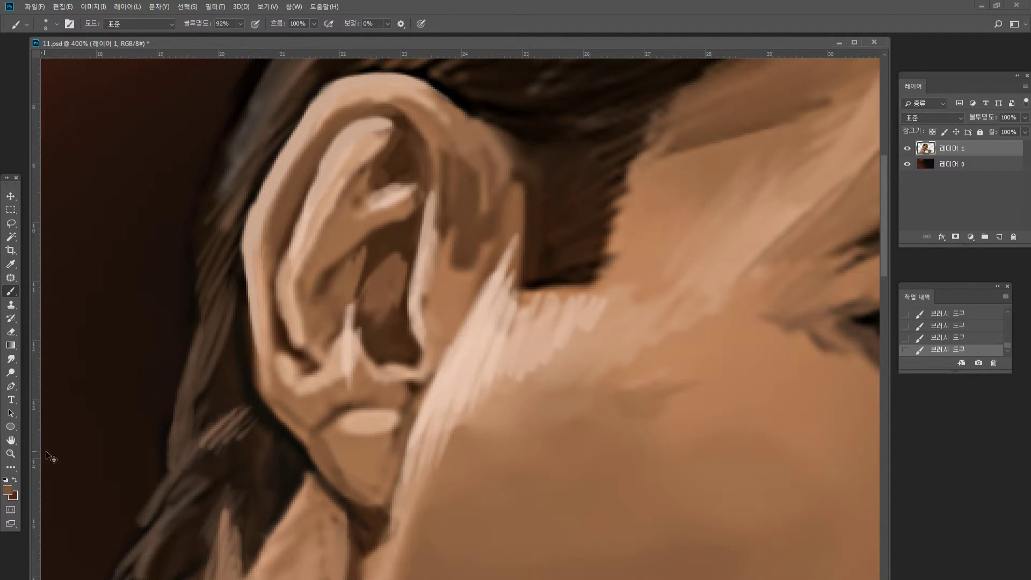
Swap to the dark red-brown, set a soft size 70 brush at 22% opacity, try a stroke on the ear and undo it.
double_click(11, 454)
left_click(352, 263, "alt")
left_click(355, 230)
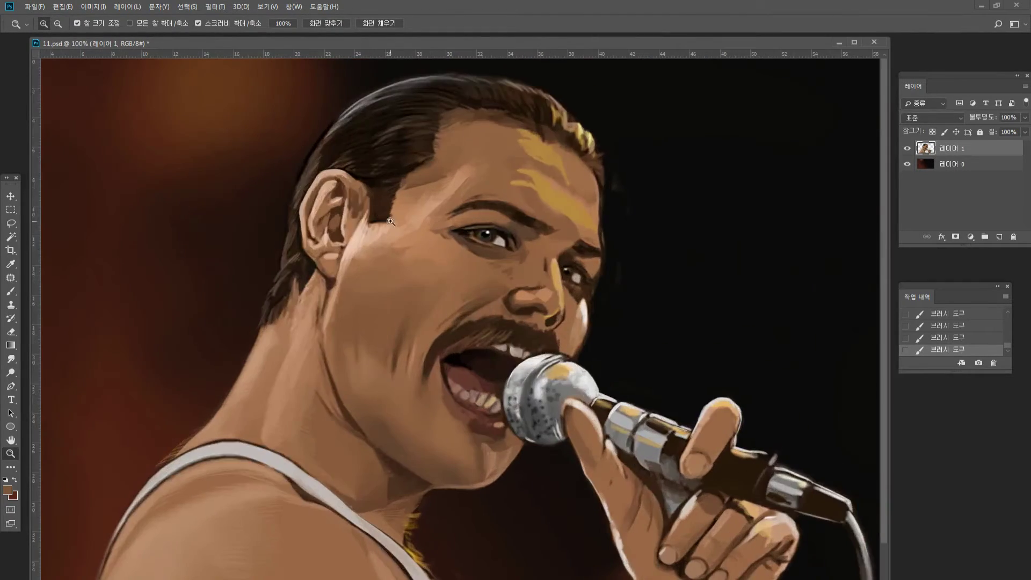
left_click(355, 229)
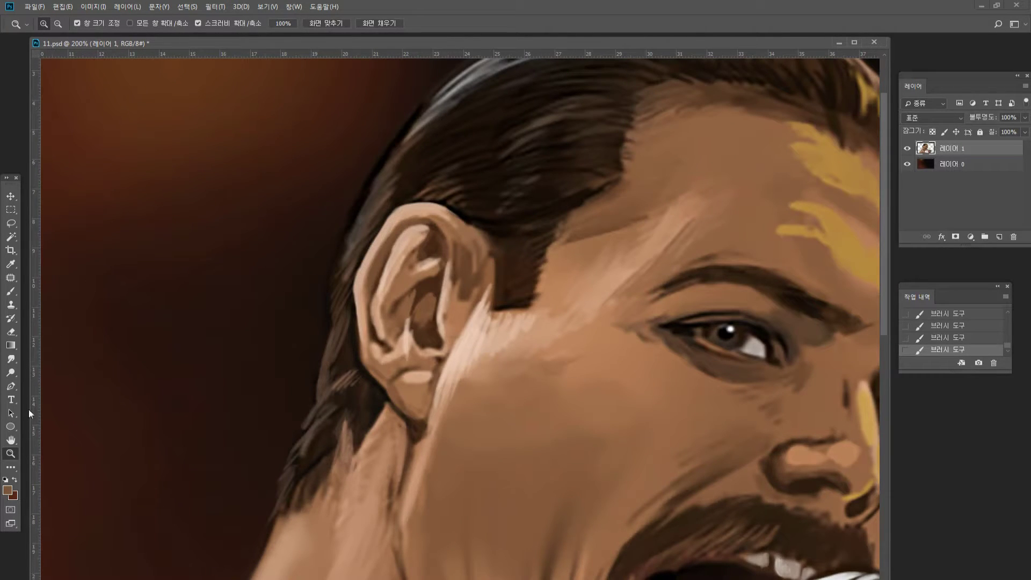
key("b")
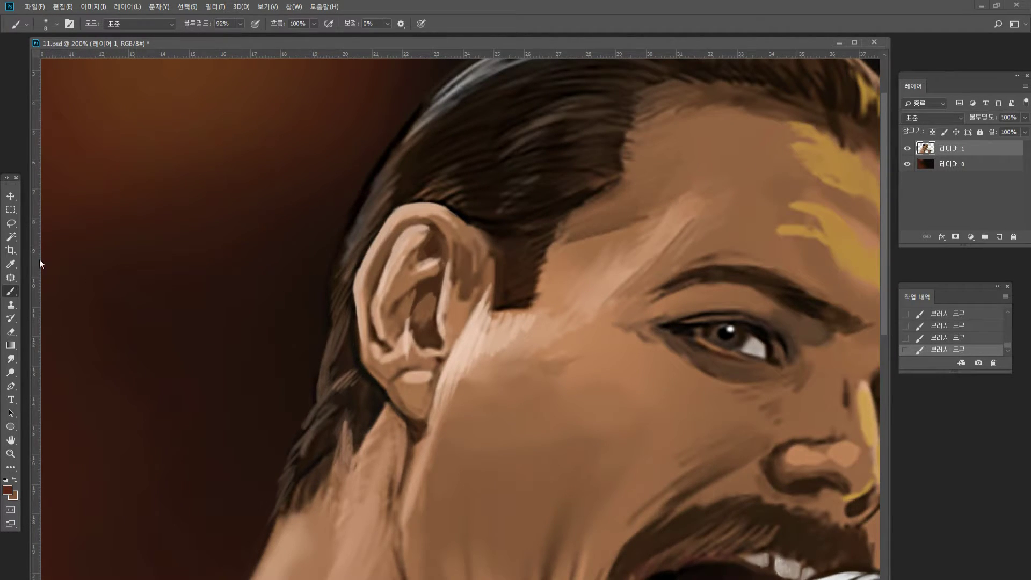
key("]")
key("]")
key("]")
key("]")
key("]")
key("]")
key("]")
key("Return")
left_click_drag(396, 239, 395, 247)
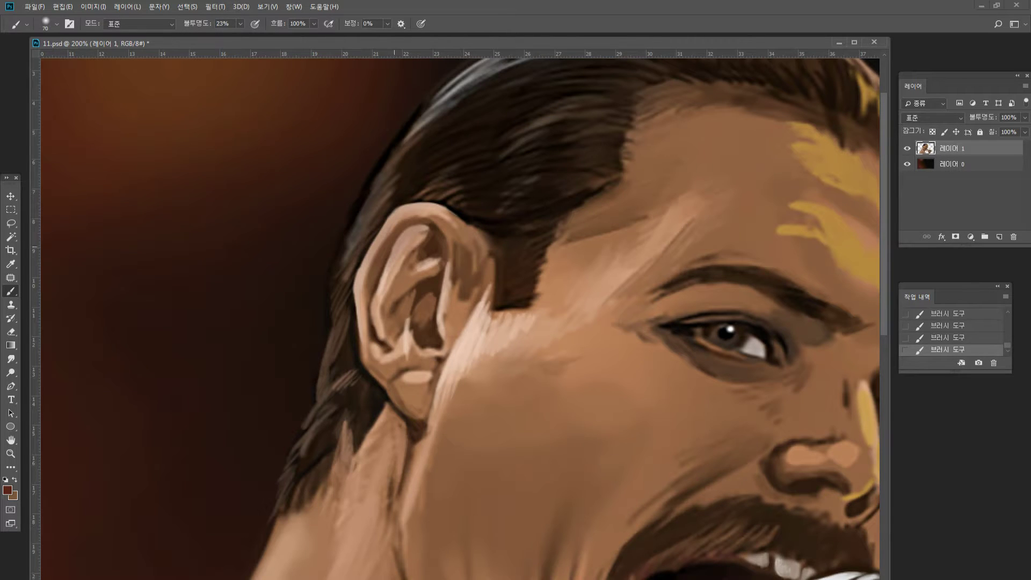
key("ctrl+z")
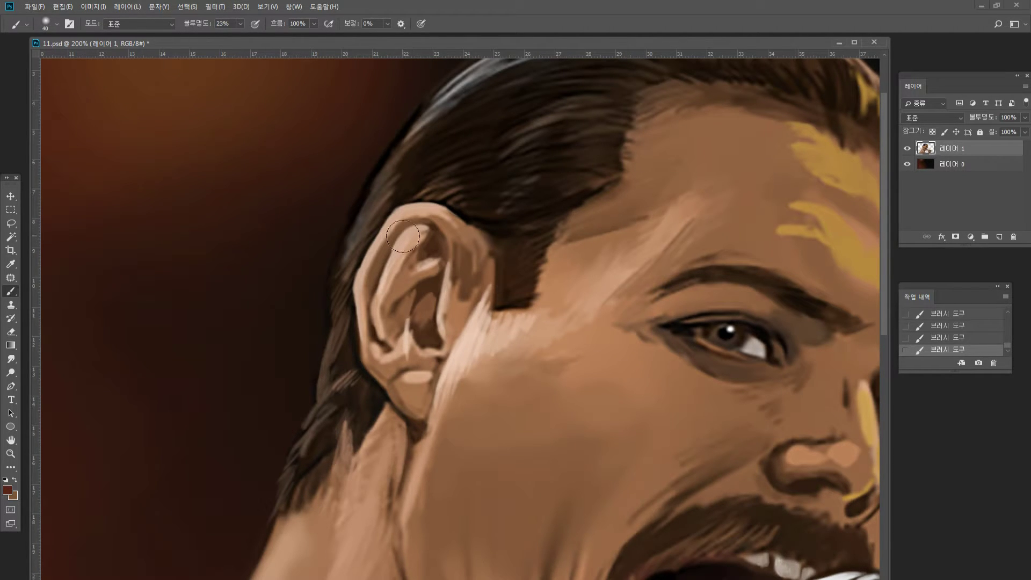
Glaze the ear's inner folds, hollow, upper rim and lobe with translucent red-brown, reducing the brush to 25.
key("bracketleft")
key("bracketleft")
key("bracketleft")
left_click_drag(388, 254, 409, 230)
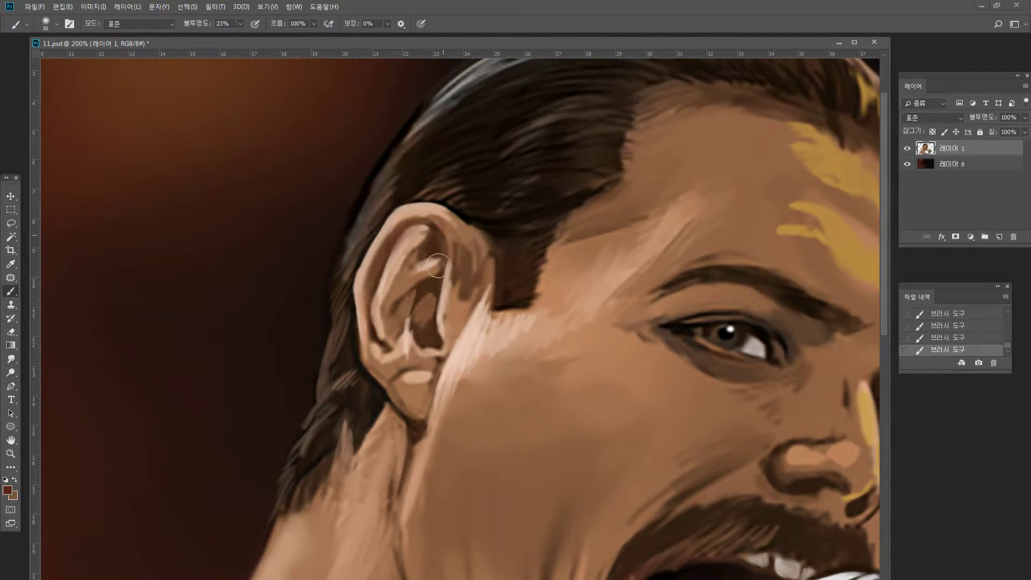
left_click_drag(424, 284, 419, 322)
left_click_drag(424, 365, 441, 332)
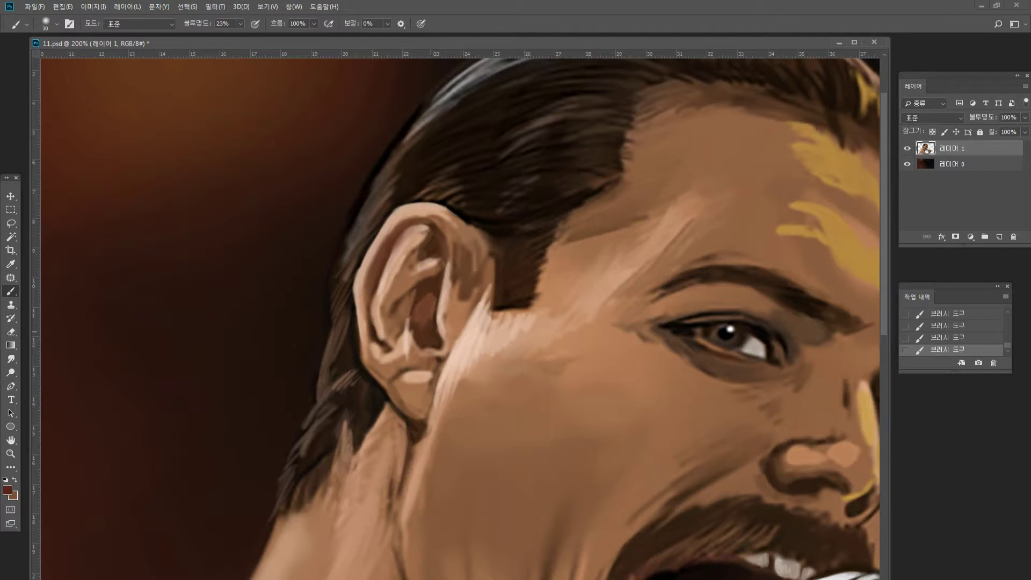
key("bracketleft")
mouse_move(436, 215)
left_mouse_down()
mouse_move(452, 224)
mouse_move(449, 240)
left_mouse_up()
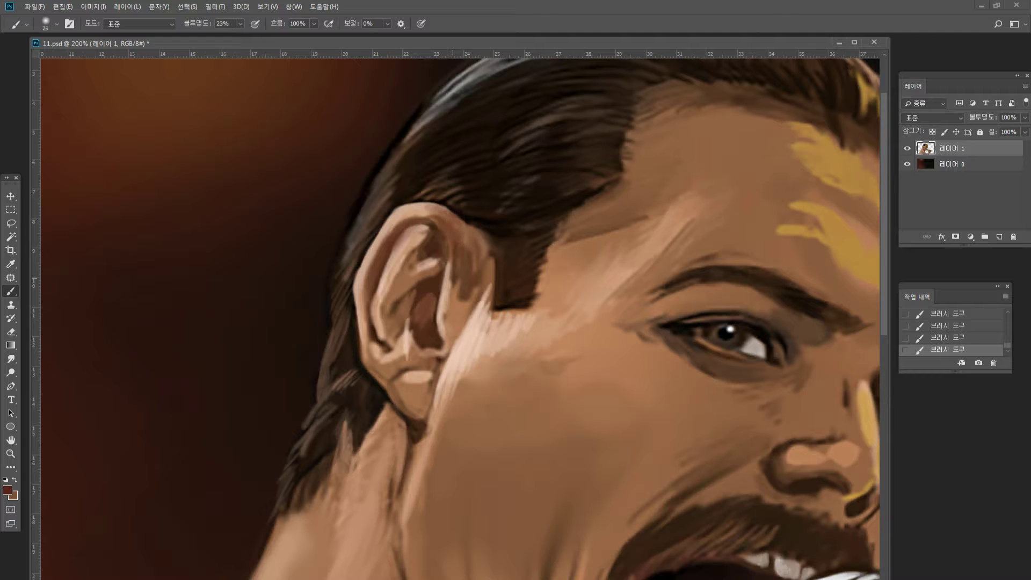
left_click_drag(401, 373, 414, 418)
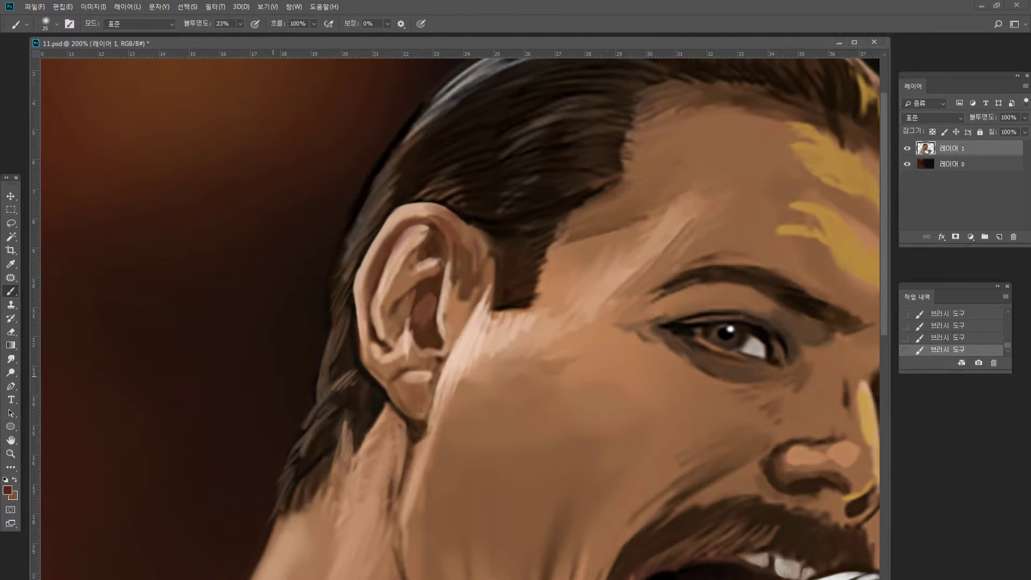
Smudge the shading of the earlobe, inner folds and front of the ear at 22% strength.
left_click(11, 359)
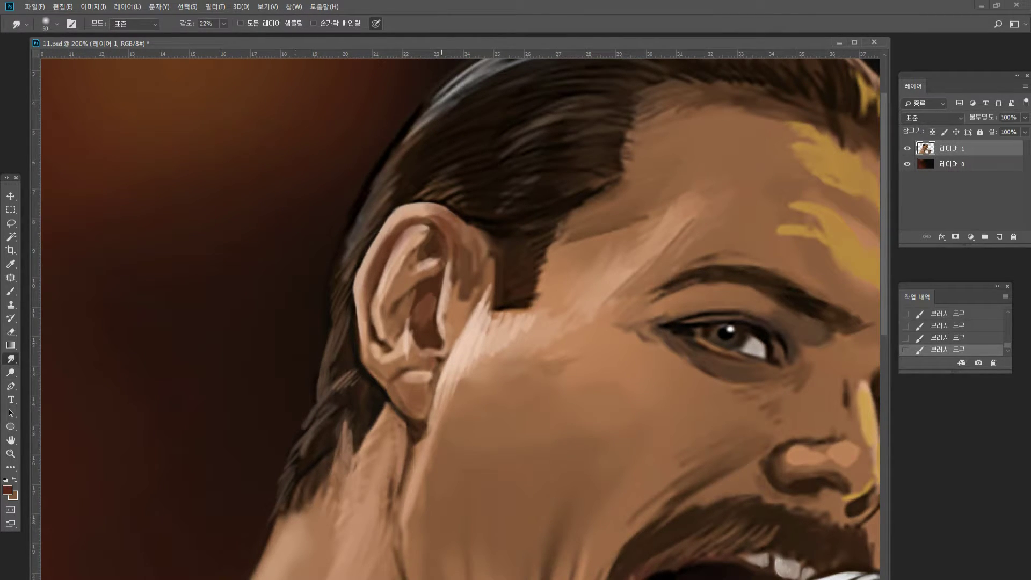
mouse_move(430, 379)
left_mouse_down()
mouse_move(408, 392)
mouse_move(435, 365)
mouse_move(424, 348)
mouse_move(448, 325)
mouse_move(440, 339)
mouse_move(436, 306)
mouse_move(468, 293)
mouse_move(451, 273)
mouse_move(467, 272)
mouse_move(458, 253)
mouse_move(450, 292)
left_mouse_up()
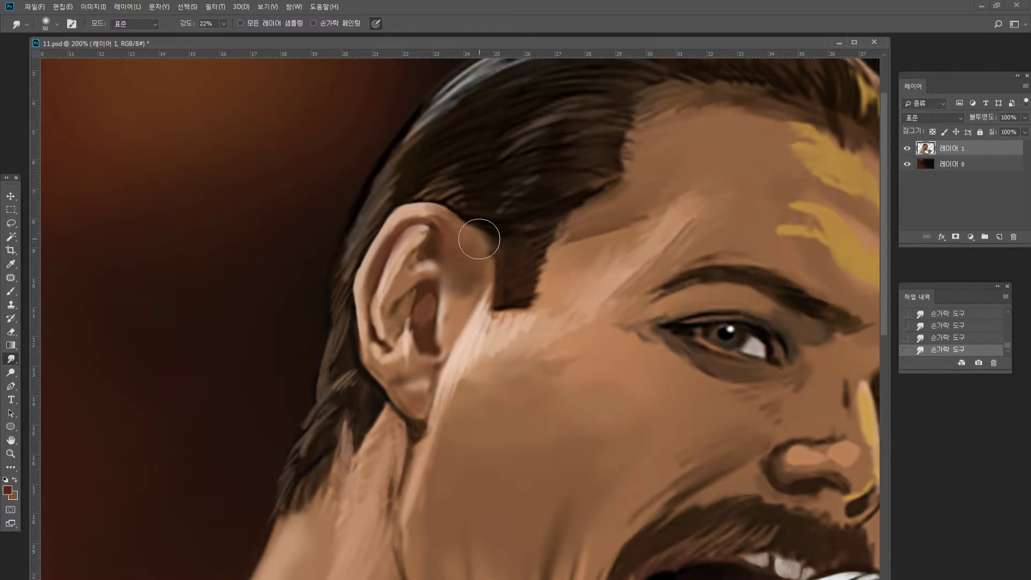
key("z")
left_click(124, 359, "alt")
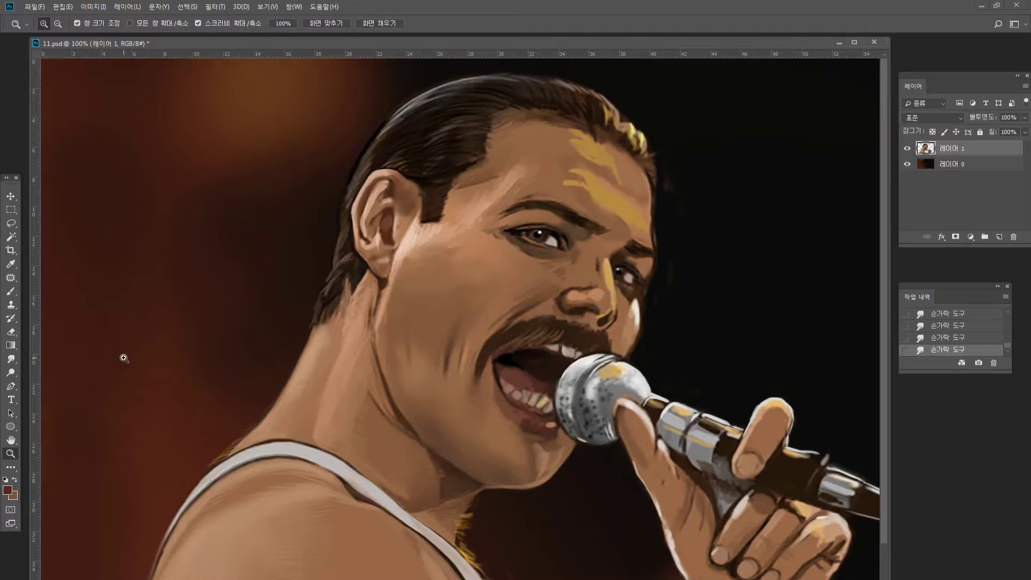
Restore the thin light edge along the front of the ear opening with a smaller brush and a tone sampled from that edge.
left_click(451, 224)
left_click(412, 262)
left_click(454, 281)
left_click(10, 292)
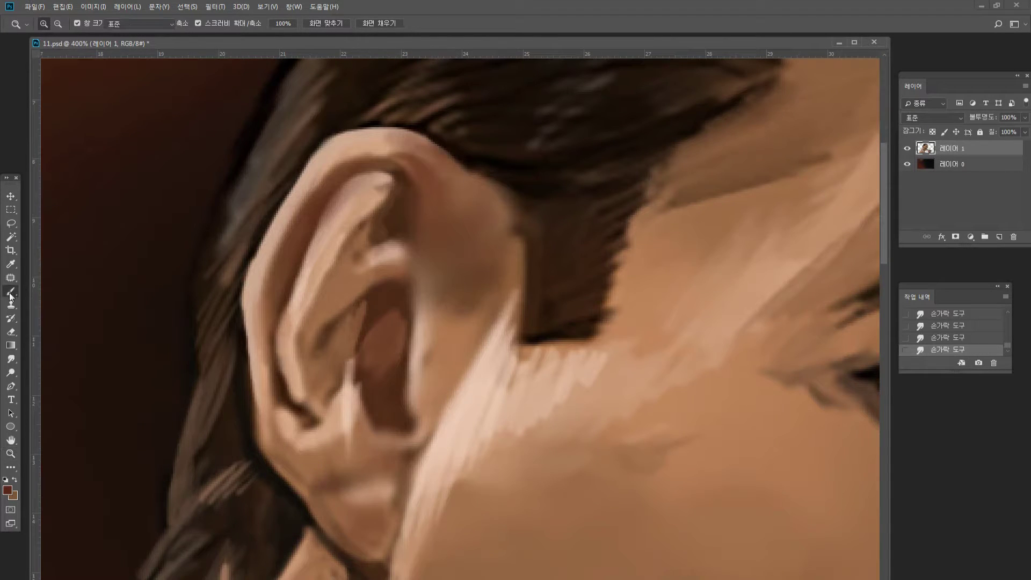
left_click(420, 319, "alt")
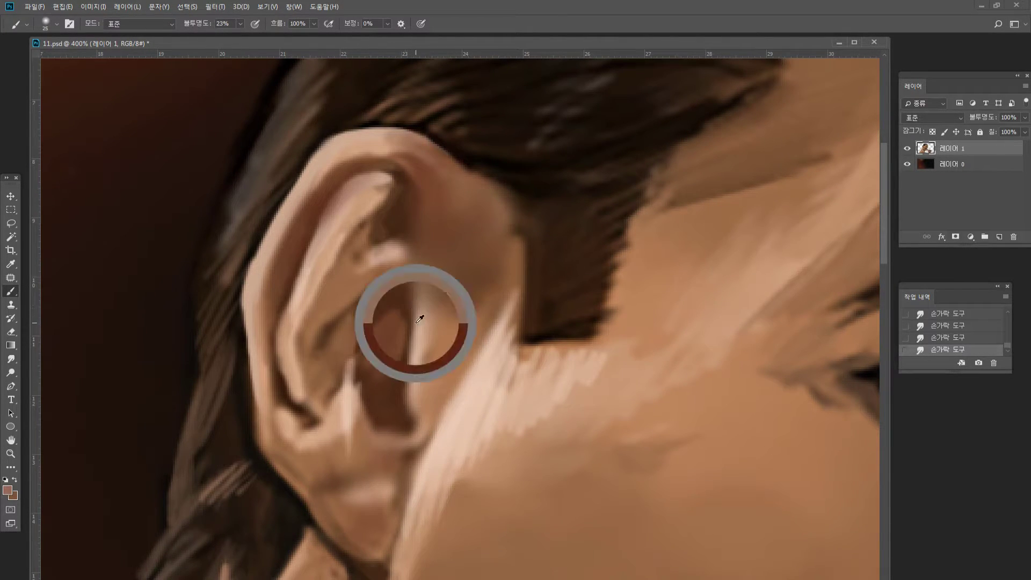
key("bracketleft")
key("bracketleft")
key("bracketleft")
key("bracketleft")
key("bracketleft")
left_click_drag(429, 194, 429, 272)
left_click_drag(430, 212, 424, 299)
left_click_drag(430, 231, 426, 300)
left_click_drag(427, 241, 421, 298)
Paint a soft highlight on the ear flap in front of the opening with a sampled light skin tone.
left_click(402, 290, "alt")
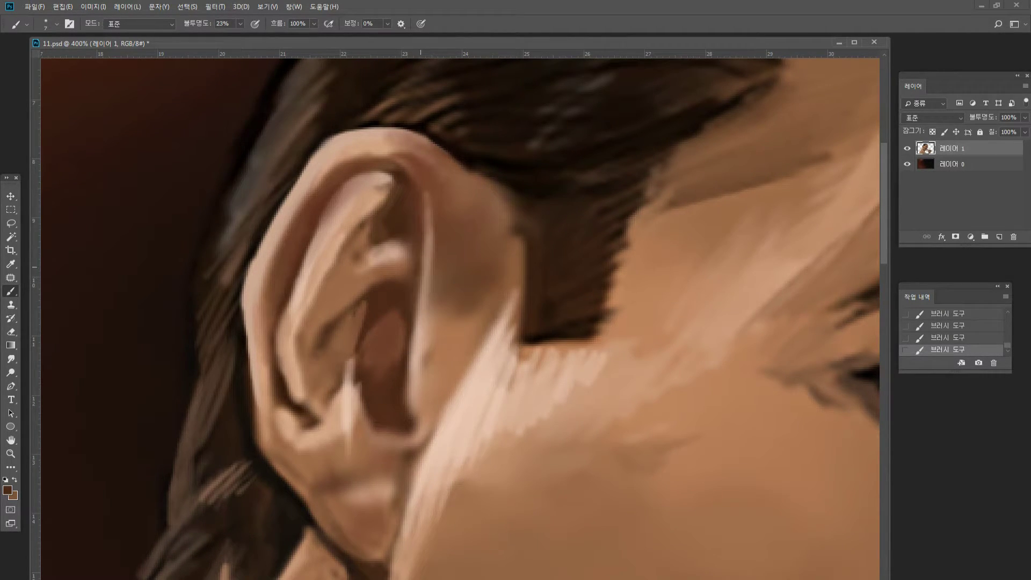
left_click(434, 313, "alt")
mouse_move(441, 305)
left_mouse_down()
mouse_move(464, 293)
mouse_move(456, 327)
mouse_move(480, 294)
left_mouse_up()
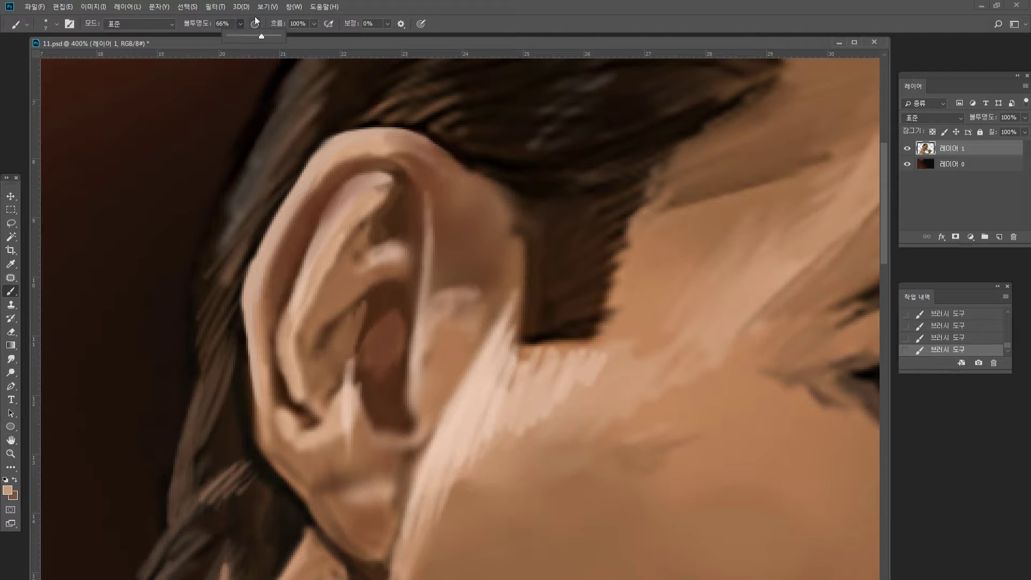
Paint brown hair strands behind the lower ear with sampled hair tones at 66% opacity.
left_click(201, 428, "alt")
mouse_move(163, 477)
left_mouse_down()
mouse_move(179, 459)
mouse_move(175, 478)
mouse_move(188, 411)
left_mouse_up()
left_click(214, 428, "alt")
left_click_drag(164, 446, 193, 389)
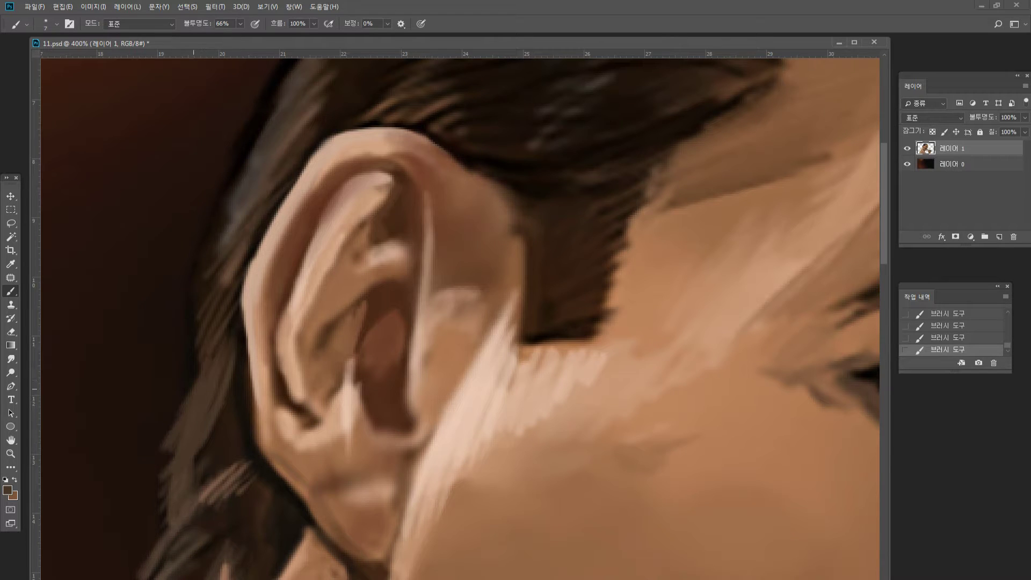
mouse_move(215, 348)
left_mouse_down()
mouse_move(182, 396)
mouse_move(196, 373)
left_mouse_up()
Add fine strands to the hair just above the ear with tones sampled from the surrounding hair.
left_click(225, 264, "alt")
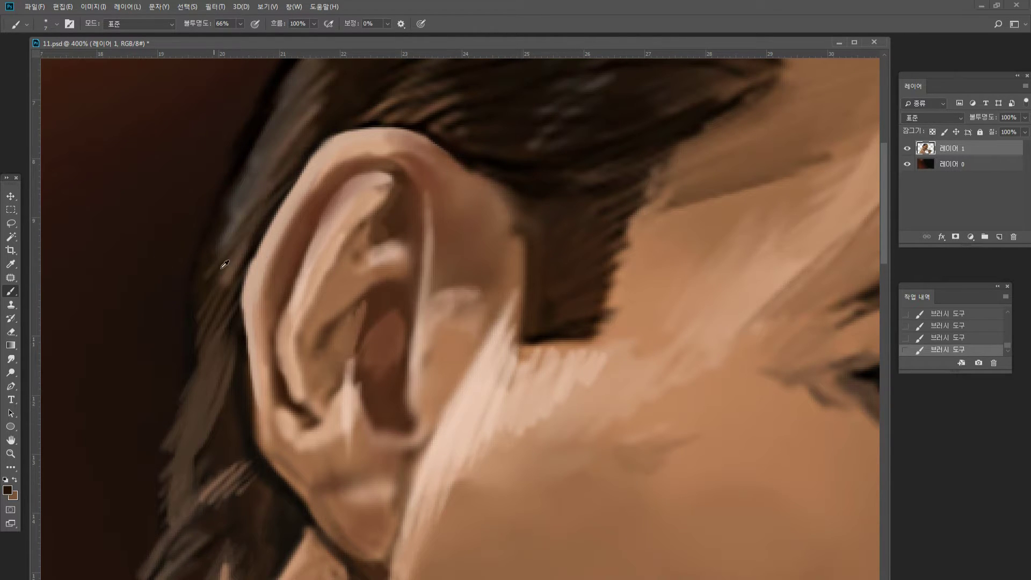
left_click(241, 243, "alt")
left_click_drag(315, 134, 363, 109)
mouse_move(319, 128)
left_mouse_down()
mouse_move(371, 90)
mouse_move(360, 86)
mouse_move(366, 61)
left_mouse_up()
left_click(270, 153, "alt")
mouse_move(303, 94)
left_mouse_down()
mouse_move(358, 60)
mouse_move(341, 60)
left_mouse_up()
Paint sampled brown and dark strands along the hair's back edge behind the upper ear.
left_click(262, 189, "alt")
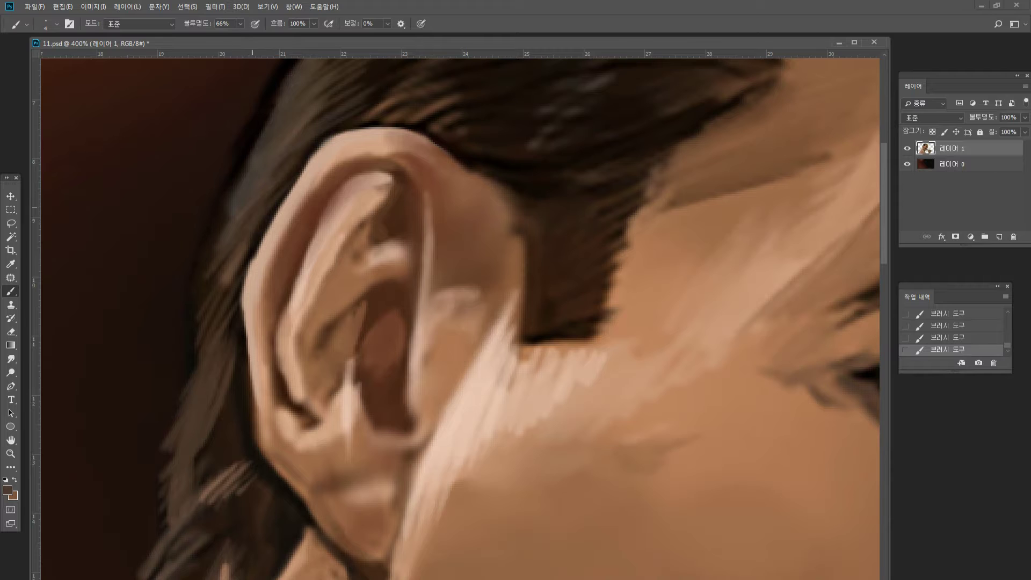
left_click_drag(213, 249, 275, 175)
left_click(218, 223, "alt")
left_click_drag(230, 206, 295, 148)
mouse_move(243, 181)
left_mouse_down()
mouse_move(317, 115)
mouse_move(301, 84)
left_mouse_up()
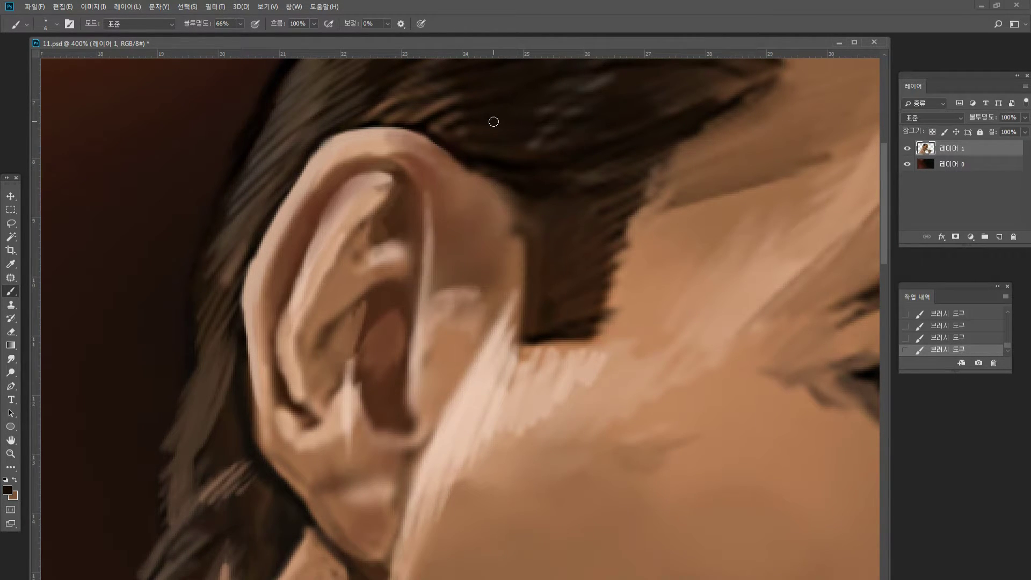
Add short dark hair strokes across the sideburn and the ear's upper front edge, and sample a light skin tone from the ear rim.
mouse_move(528, 180)
left_mouse_down()
mouse_move(486, 204)
mouse_move(517, 218)
left_mouse_up()
left_click_drag(580, 215, 518, 223)
mouse_move(569, 230)
left_mouse_down()
mouse_move(526, 233)
mouse_move(531, 248)
left_mouse_up()
left_click_drag(577, 254, 531, 257)
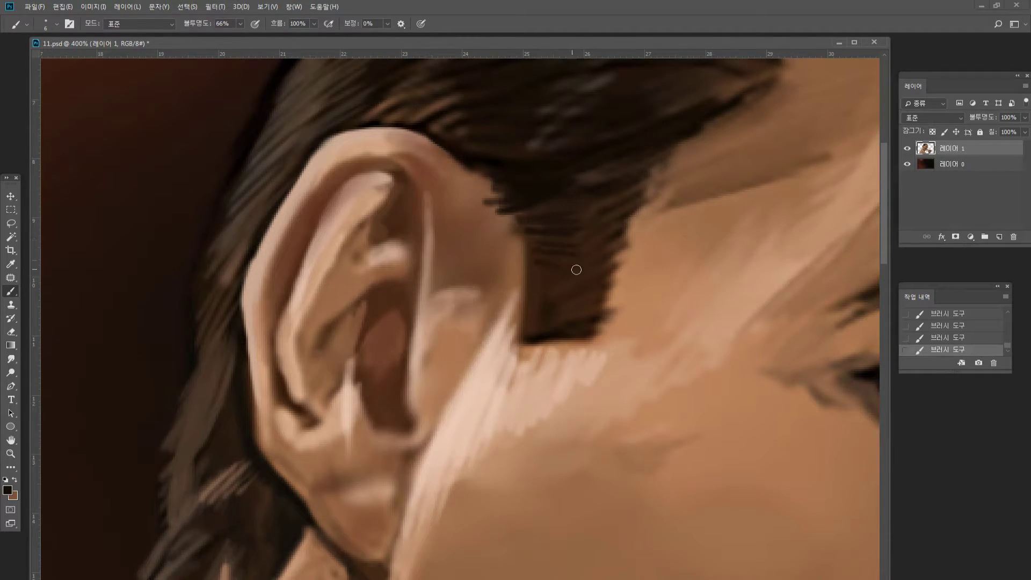
left_click(547, 233, "alt")
left_click(359, 145, "alt")
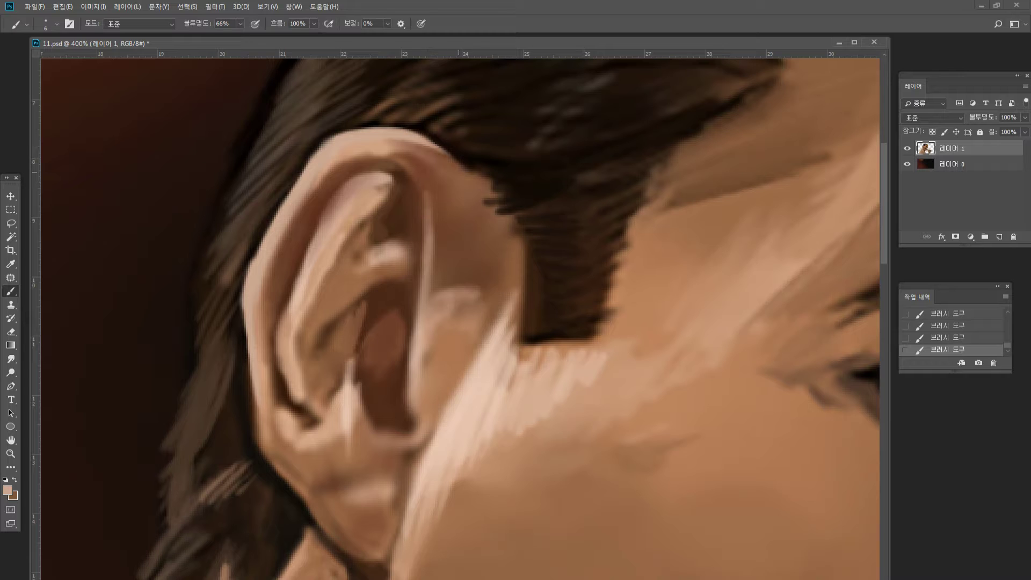
Extend the highlight down the hair's back outline above the ear with strokes in a sampled grey tone.
double_click(13, 453)
left_click(490, 112)
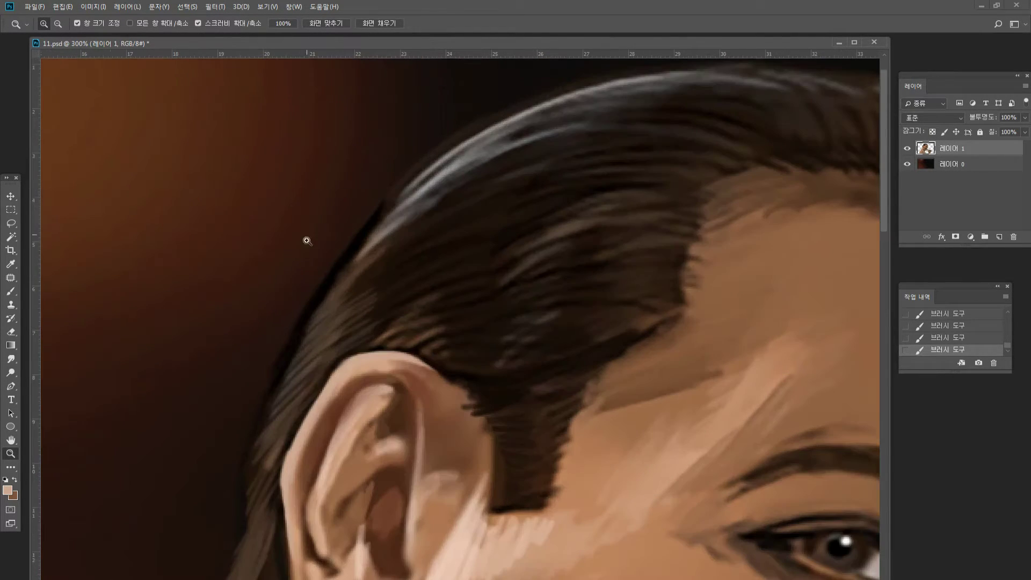
left_click(298, 249)
left_click(10, 291)
left_click(441, 182, "alt")
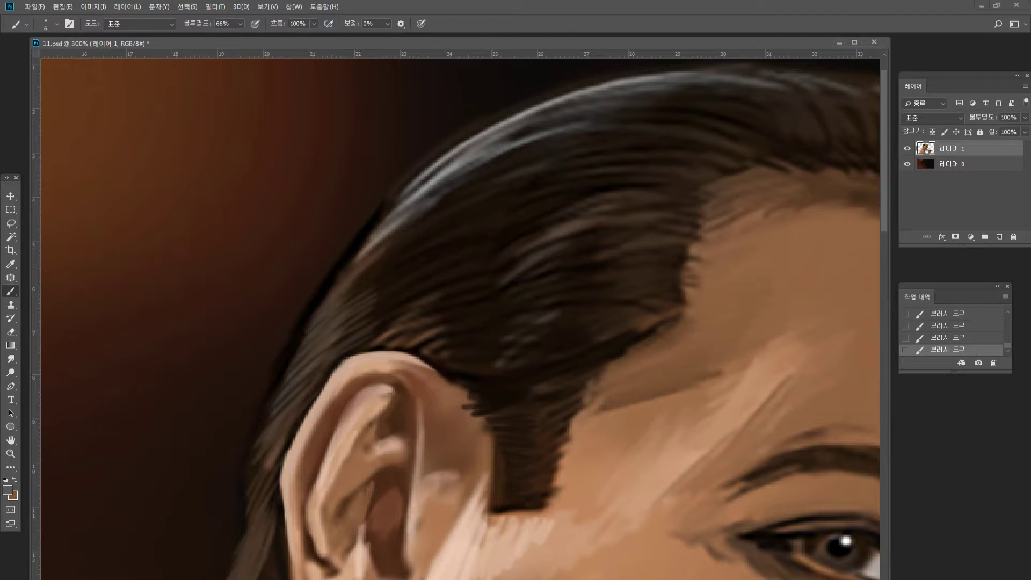
left_click_drag(397, 205, 354, 245)
left_click_drag(385, 217, 332, 273)
left_click_drag(374, 240, 335, 275)
left_click(431, 179, "alt")
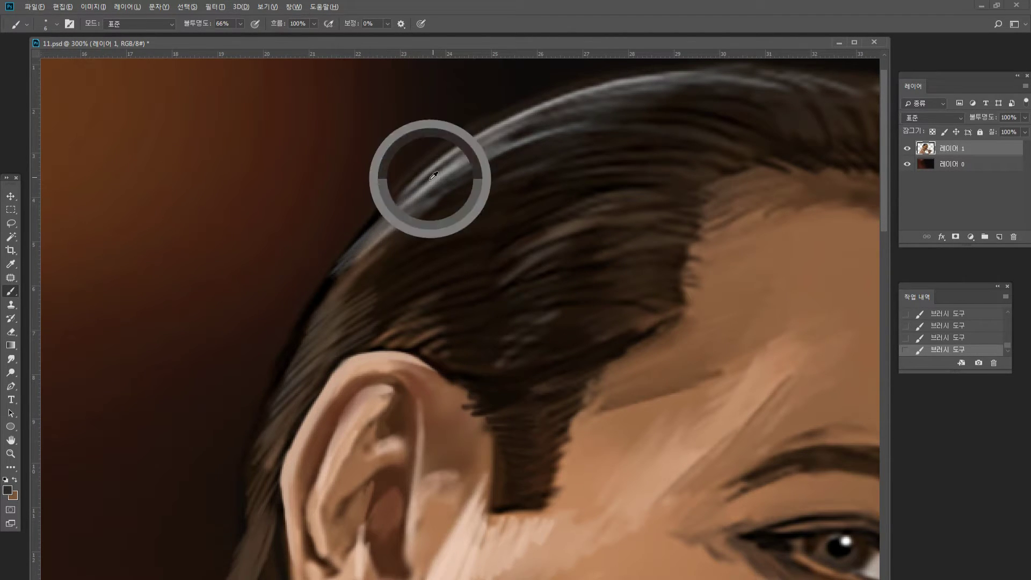
Paint fine strands in a sampled light skin tone along the hair's back edge and just above the ear.
left_click(483, 576, "alt")
mouse_move(351, 263)
left_mouse_down()
mouse_move(309, 301)
mouse_move(275, 364)
left_mouse_up()
mouse_move(317, 312)
left_mouse_down()
mouse_move(265, 392)
mouse_move(269, 384)
left_mouse_up()
left_click_drag(292, 371, 312, 348)
left_click_drag(280, 393, 346, 331)
left_click_drag(307, 377, 343, 348)
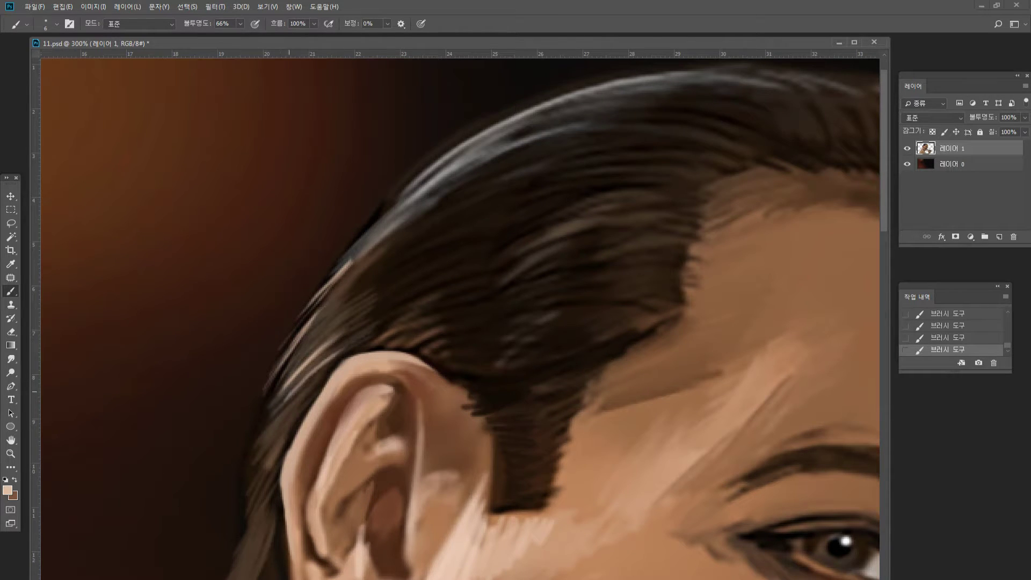
left_click_drag(290, 392, 407, 320)
mouse_move(322, 352)
left_mouse_down()
mouse_move(363, 306)
mouse_move(382, 243)
left_mouse_up()
mouse_move(349, 296)
left_mouse_down()
mouse_move(428, 228)
mouse_move(398, 260)
mouse_move(429, 208)
left_mouse_up()
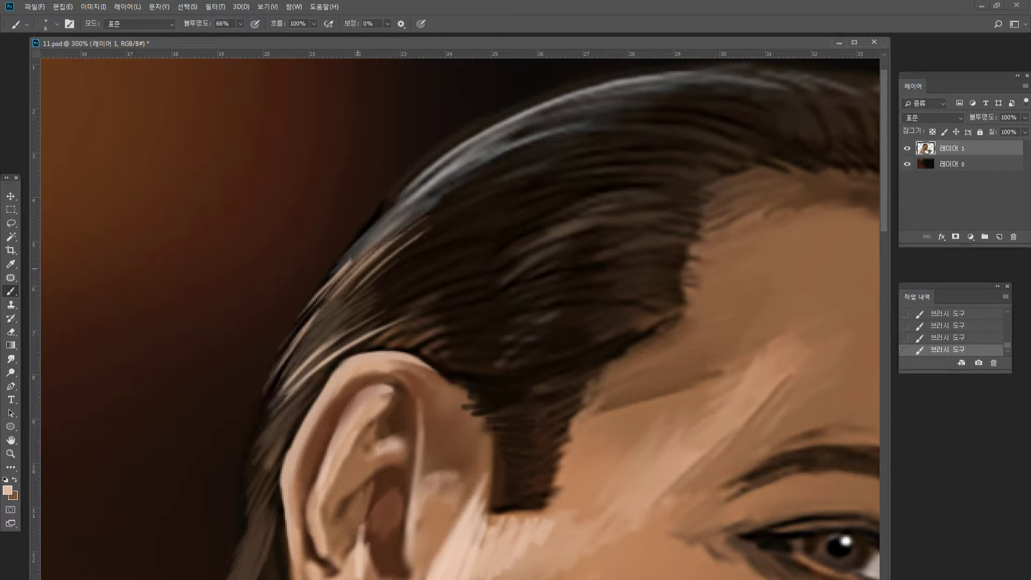
Add long light strands through the grey highlight band curving up the back of the head.
left_click_drag(357, 261, 464, 181)
mouse_move(375, 238)
left_mouse_down()
mouse_move(476, 171)
mouse_move(466, 169)
left_mouse_up()
left_click_drag(422, 196, 513, 146)
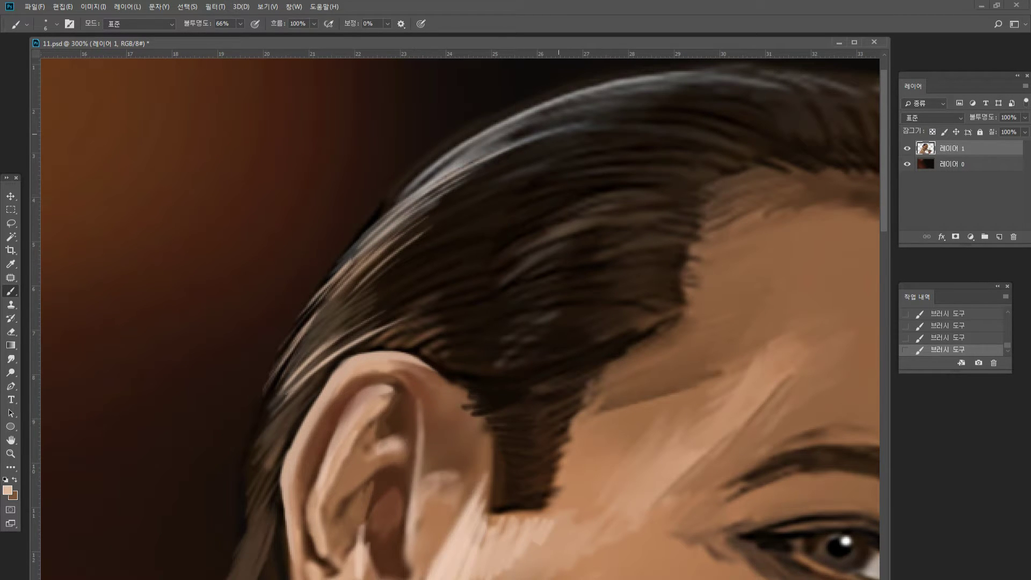
left_click_drag(460, 173, 537, 143)
left_click_drag(424, 184, 540, 122)
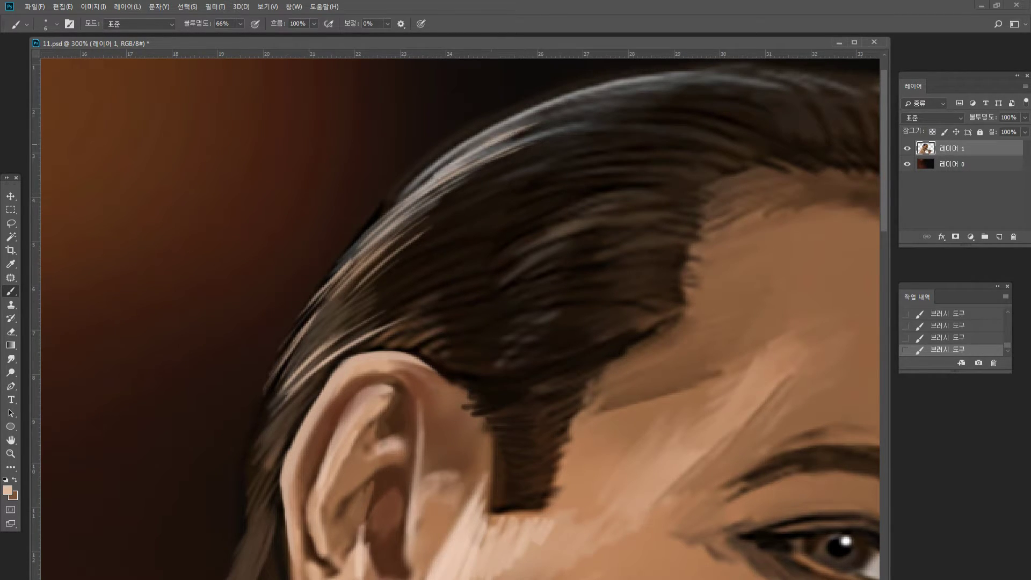
left_click_drag(457, 167, 579, 116)
Line the hair's rear outer contour with light rim strands running up towards the crown.
left_click_drag(395, 196, 478, 138)
left_click_drag(376, 229, 459, 140)
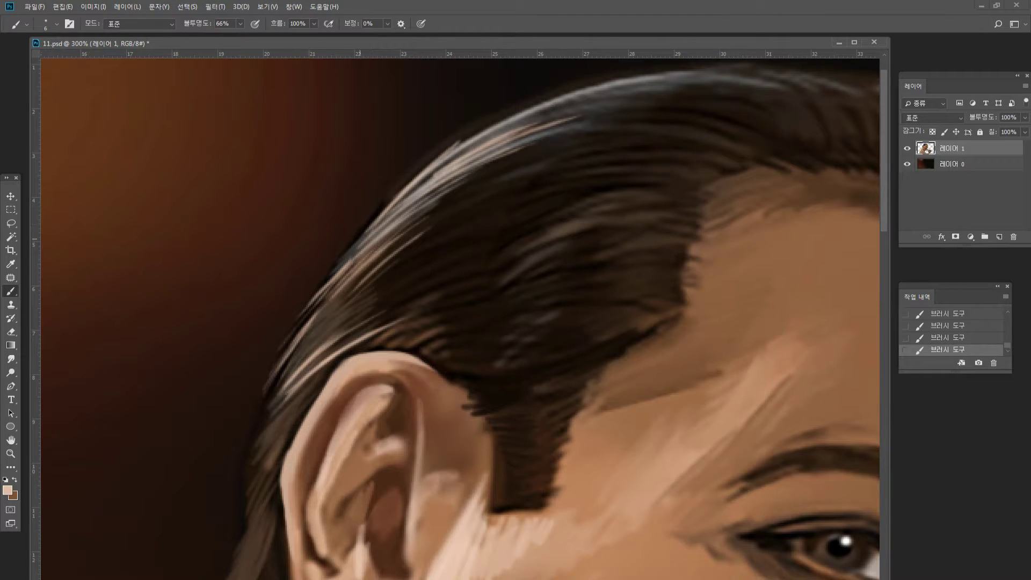
left_click_drag(351, 250, 436, 154)
left_click_drag(373, 215, 433, 154)
left_click_drag(398, 192, 473, 134)
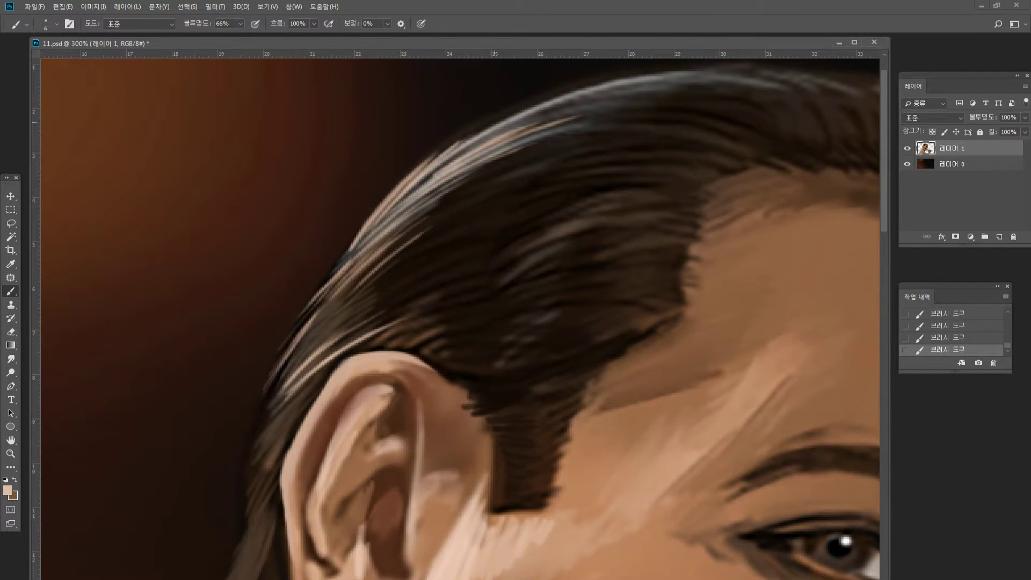
mouse_move(433, 165)
left_mouse_down()
mouse_move(506, 117)
mouse_move(564, 108)
mouse_move(531, 109)
left_mouse_up()
left_click_drag(446, 149, 553, 95)
mouse_move(427, 164)
left_mouse_down()
mouse_move(532, 110)
mouse_move(495, 117)
mouse_move(578, 92)
left_mouse_up()
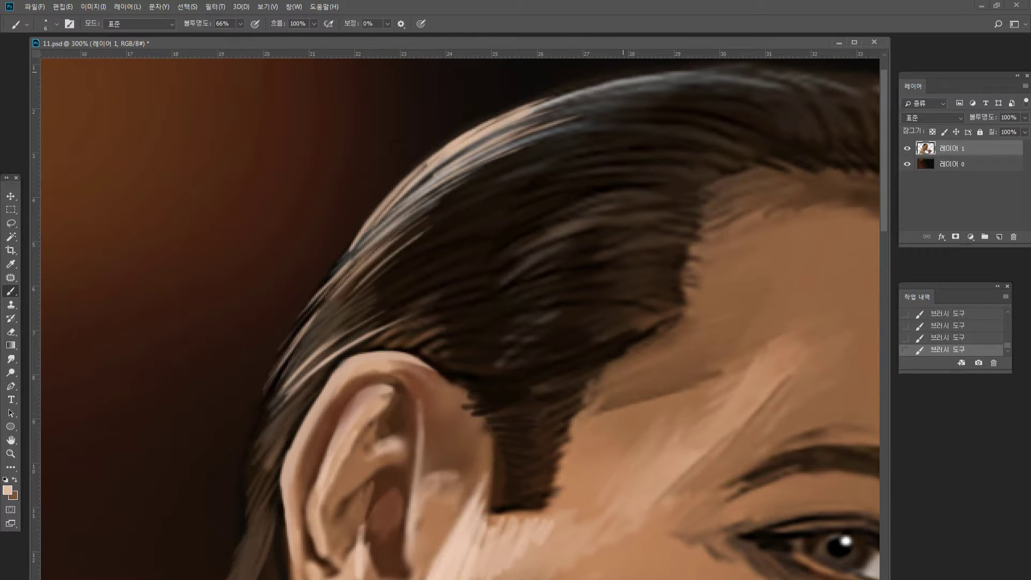
Continue the light rim strands over the top of the head and view the whole portrait.
left_click_drag(502, 118, 622, 78)
left_click_drag(510, 111, 666, 70)
left_click_drag(572, 84, 697, 68)
left_click_drag(616, 79, 738, 70)
left_click_drag(646, 73, 780, 62)
left_click(10, 453)
key("ctrl+0")
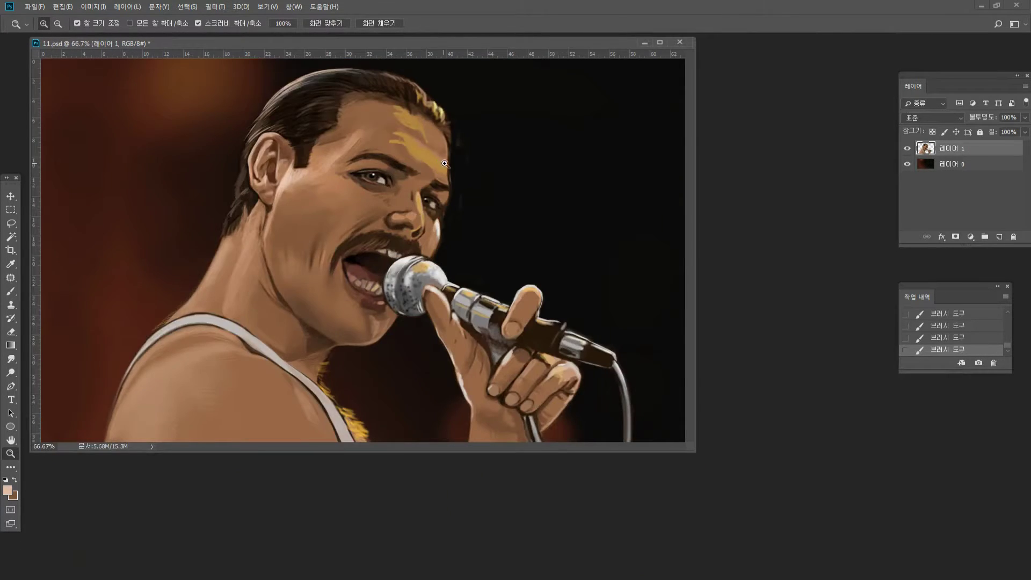
Paint short highlight strands in a sampled light brown over the hair directly above the ear.
left_click(444, 163)
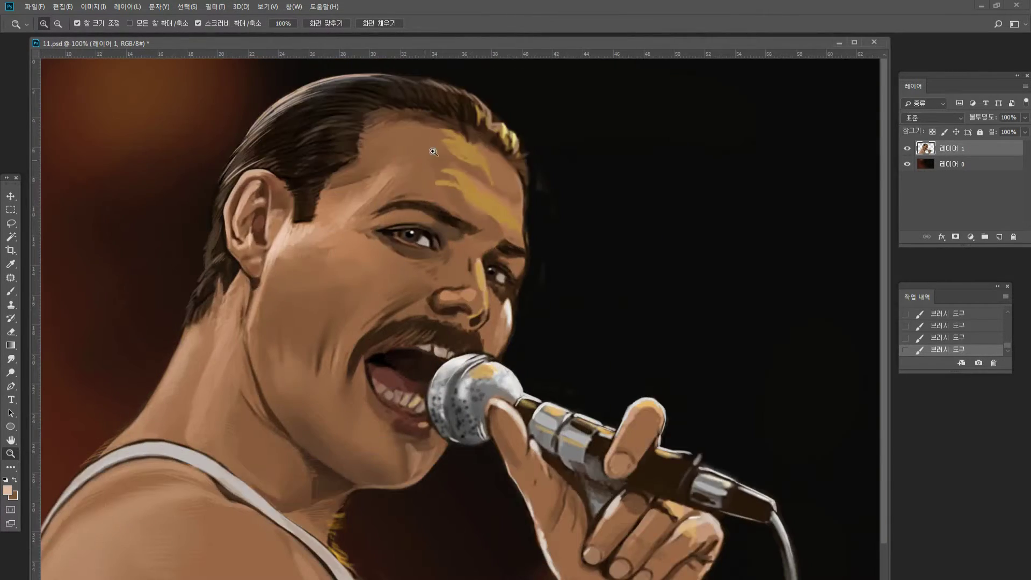
left_click(392, 156)
left_click(529, 188)
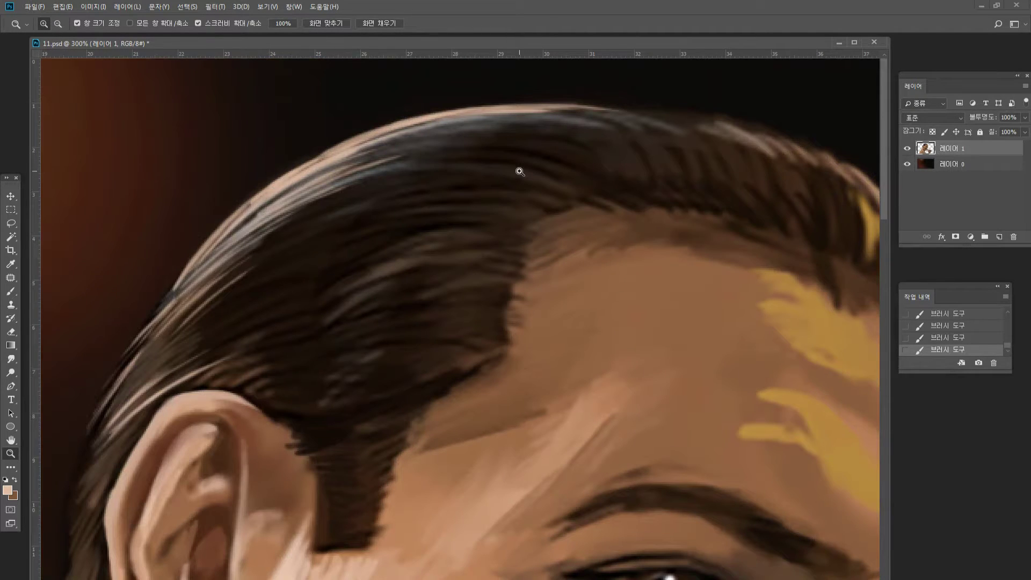
left_click(10, 291)
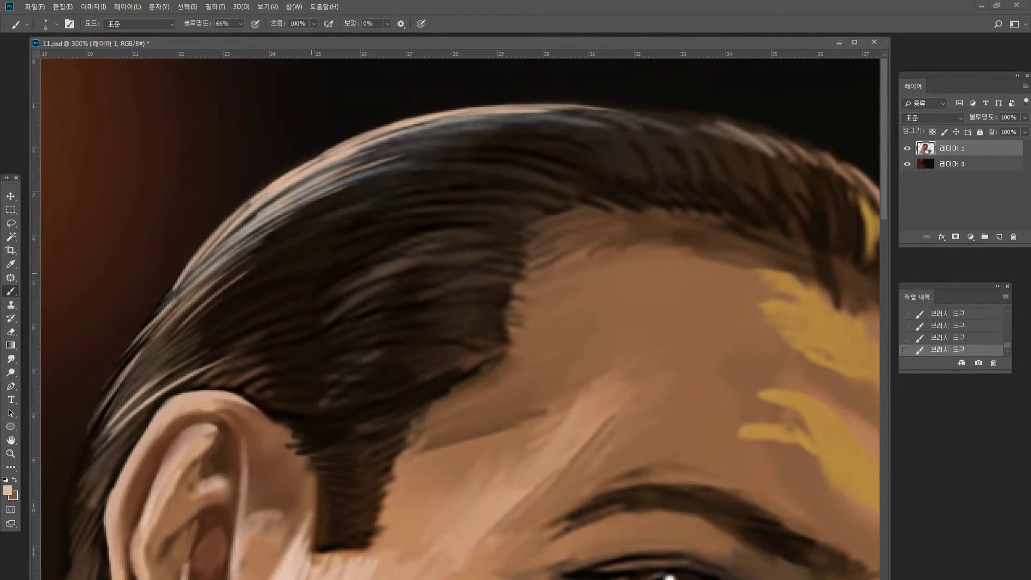
left_click(202, 288, "alt")
left_click_drag(248, 385, 307, 365)
left_click_drag(232, 393, 293, 370)
left_click_drag(231, 388, 282, 367)
mouse_move(229, 382)
left_mouse_down()
mouse_move(269, 365)
mouse_move(258, 367)
left_mouse_up()
mouse_move(204, 381)
left_mouse_down()
mouse_move(257, 363)
mouse_move(247, 363)
left_mouse_up()
left_click_drag(205, 373, 239, 362)
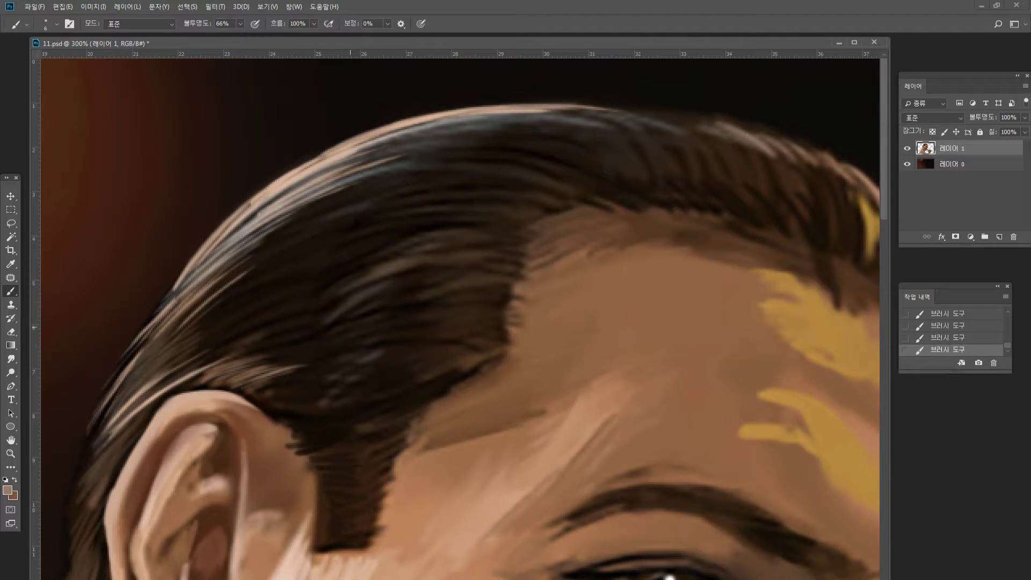
Add a column of short light brown highlight strands down the middle of the side hair.
mouse_move(295, 289)
left_mouse_down()
mouse_move(340, 263)
mouse_move(357, 269)
mouse_move(356, 281)
left_mouse_up()
mouse_move(317, 309)
left_mouse_down()
mouse_move(363, 287)
mouse_move(386, 292)
left_mouse_up()
left_click_drag(317, 333, 376, 315)
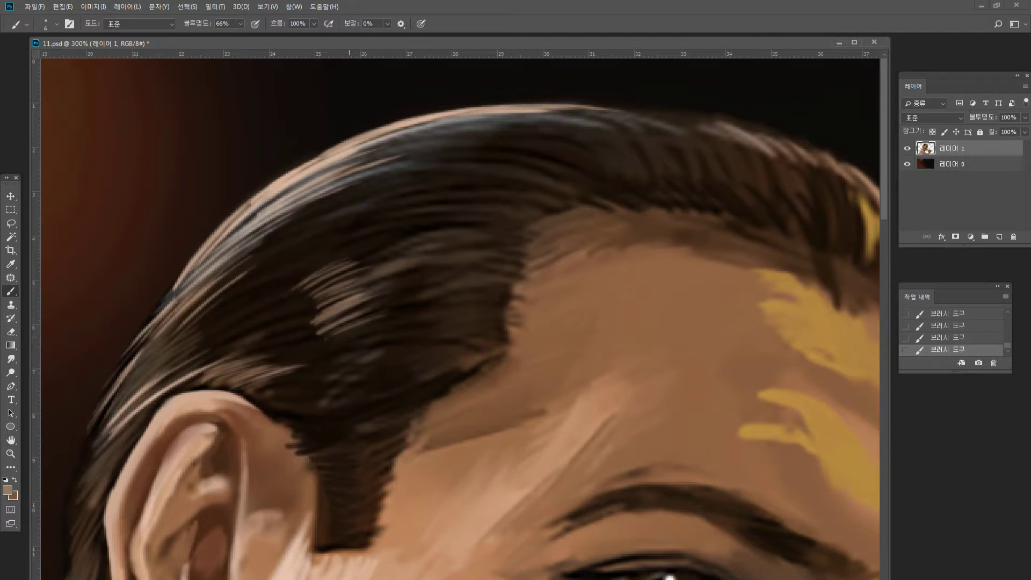
mouse_move(328, 348)
left_mouse_down()
mouse_move(375, 324)
mouse_move(376, 333)
left_mouse_up()
mouse_move(326, 374)
left_mouse_down()
mouse_move(363, 352)
mouse_move(357, 364)
left_mouse_up()
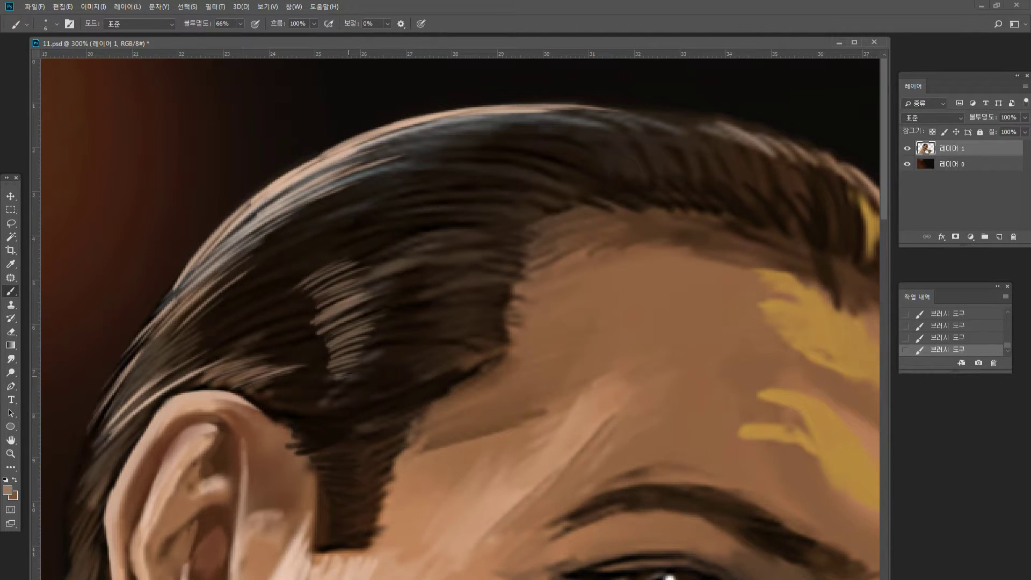
left_click_drag(337, 398, 379, 385)
Sample hair tones and paint long dark strands across the upper hair beneath the rim highlight.
left_click(414, 391, "alt")
left_click(333, 295, "alt")
left_click(404, 238, "alt")
left_click(448, 225, "alt")
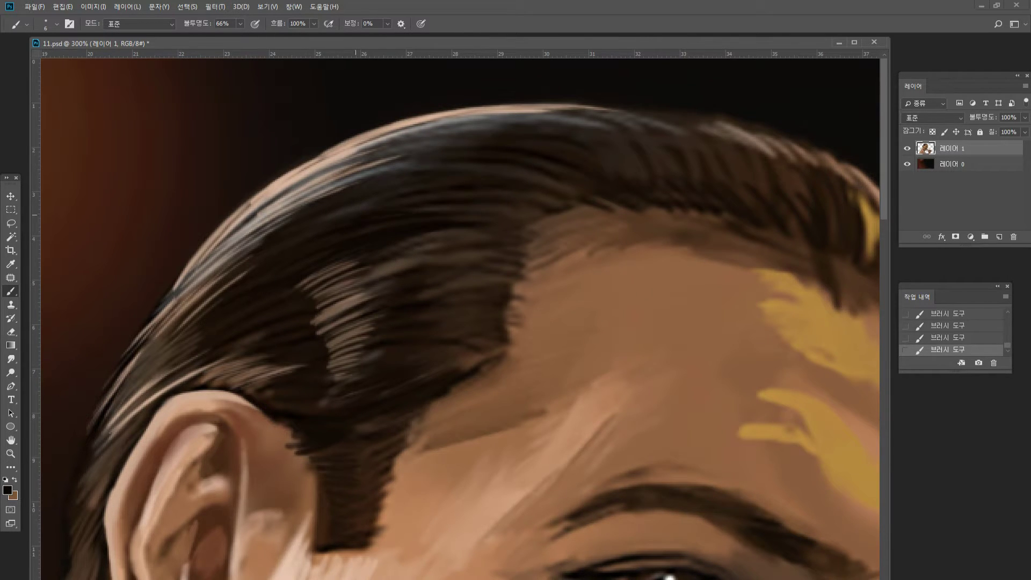
left_click_drag(425, 209, 462, 208)
mouse_move(386, 191)
left_mouse_down()
mouse_move(501, 189)
mouse_move(412, 172)
mouse_move(486, 166)
left_mouse_up()
left_click_drag(403, 159, 504, 166)
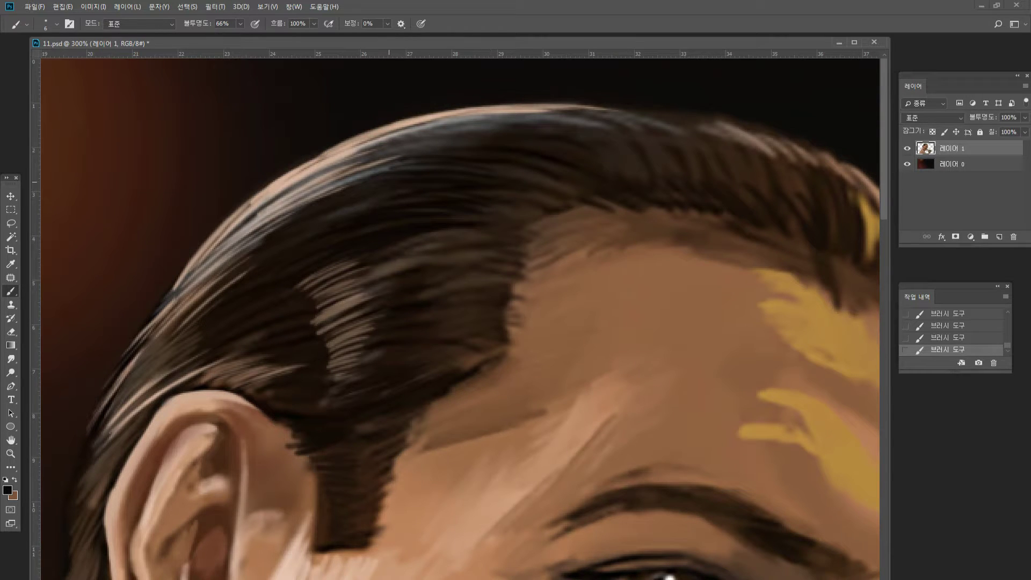
left_click_drag(422, 152, 490, 141)
left_click_drag(401, 137, 524, 128)
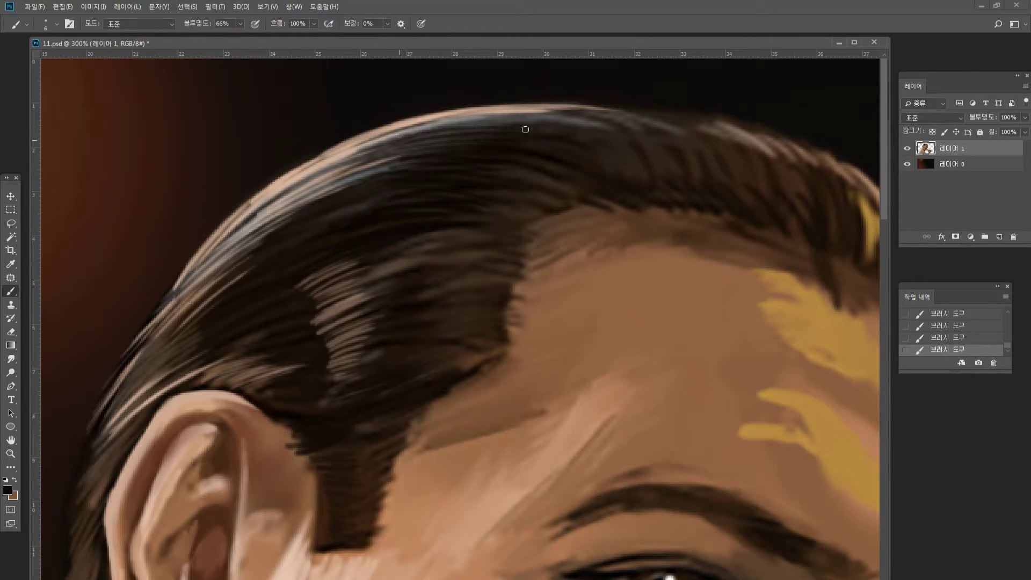
left_click_drag(436, 132, 609, 119)
left_click_drag(516, 114, 649, 111)
Paint fine flyaway strands in a sampled light brown along the top outline from crown to front.
left_click(573, 111, "alt")
mouse_move(522, 103)
left_mouse_down()
mouse_move(622, 108)
mouse_move(578, 102)
left_mouse_up()
left_click_drag(485, 108, 633, 111)
left_click_drag(532, 100, 631, 105)
mouse_move(569, 96)
left_mouse_down()
mouse_move(664, 106)
mouse_move(815, 152)
left_mouse_up()
mouse_move(751, 120)
left_mouse_down()
mouse_move(833, 152)
mouse_move(862, 183)
left_mouse_up()
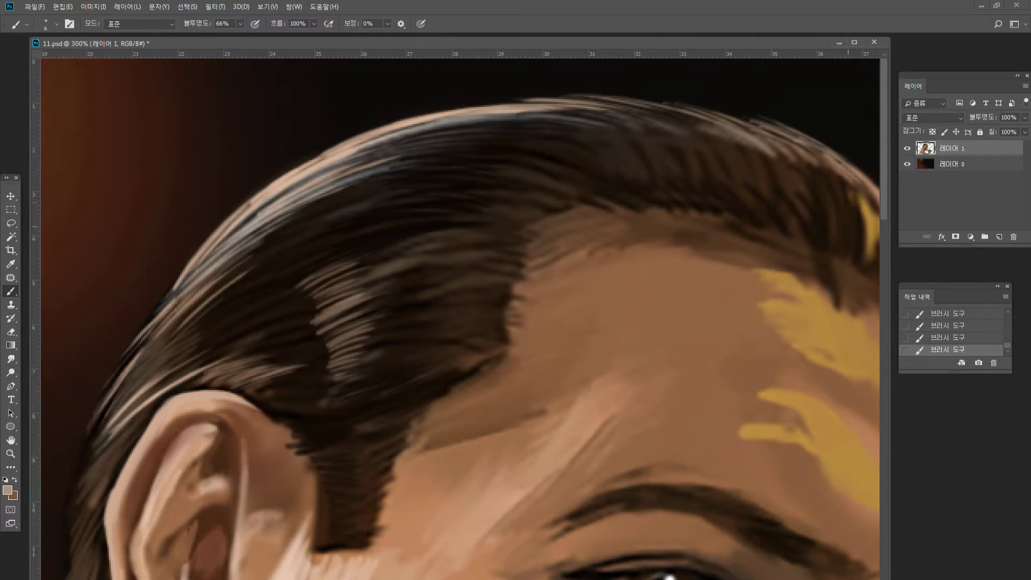
Add ochre strands sampled from the yellow hair highlight along the top outline of the head.
left_click(879, 231, "alt")
left_click_drag(752, 124, 777, 130)
mouse_move(589, 99)
left_mouse_down()
mouse_move(531, 86)
mouse_move(508, 95)
mouse_move(654, 109)
left_mouse_up()
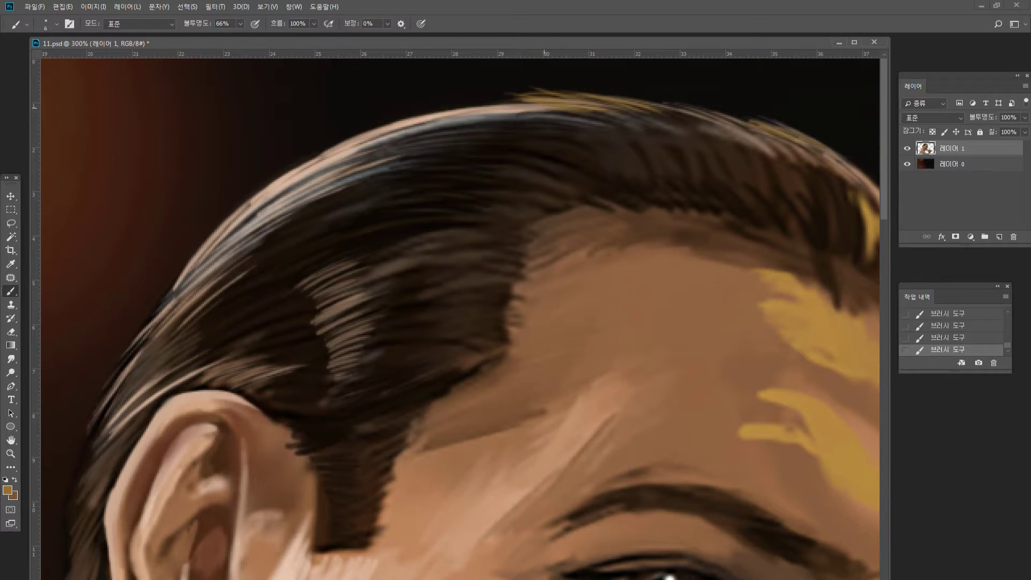
mouse_move(523, 102)
left_mouse_down()
mouse_move(487, 103)
mouse_move(524, 102)
left_mouse_up()
Zoom in on the crown and extend the ochre strands backwards over the light rim.
left_click(481, 113, "alt")
double_click(10, 454)
left_click(523, 76)
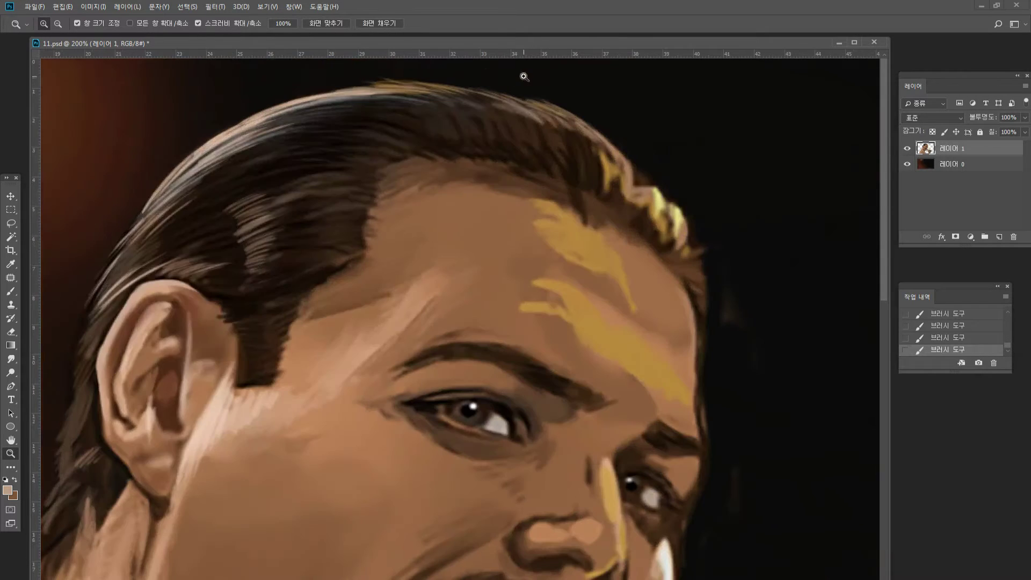
left_click(477, 82)
left_click(358, 113)
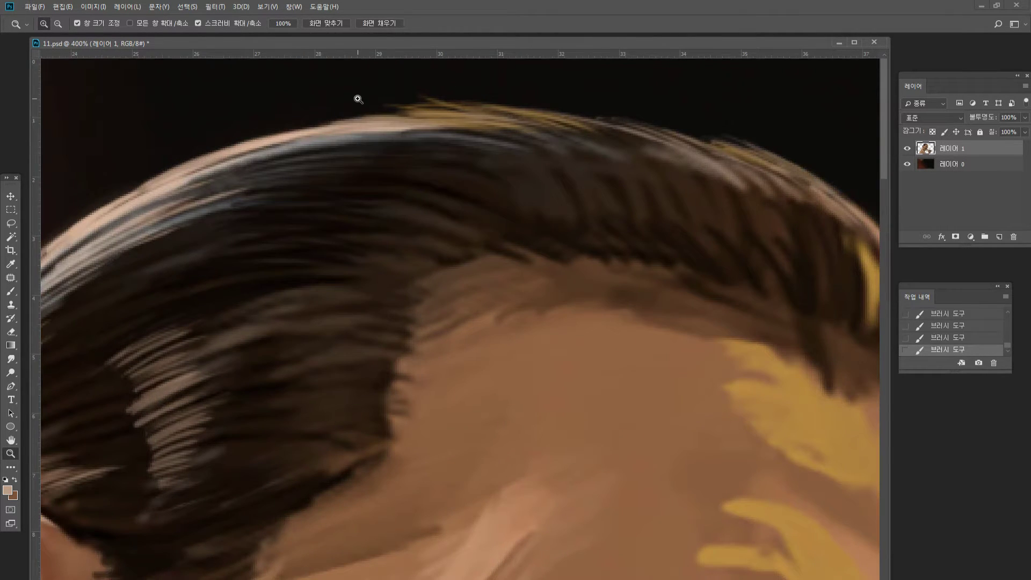
left_click(10, 291)
left_click(438, 121, "alt")
mouse_move(419, 113)
left_mouse_down()
mouse_move(355, 113)
mouse_move(317, 145)
left_mouse_up()
Sample dark tones and paint dark strands through the top hair above the forehead.
left_click(409, 161, "alt")
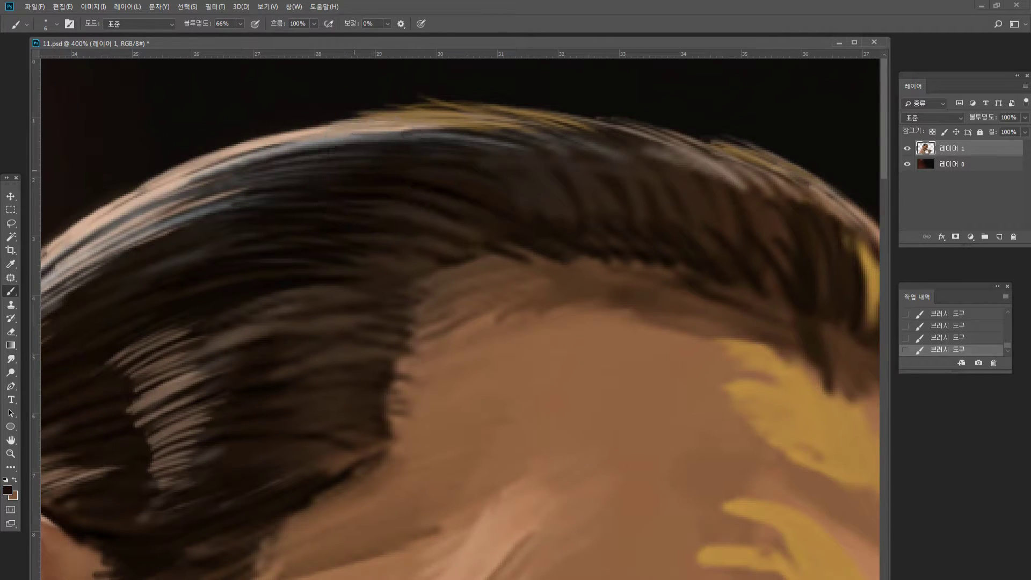
left_click(447, 183, "alt")
left_click(601, 102, "alt")
left_click_drag(509, 183, 567, 226)
left_click_drag(489, 168, 570, 209)
mouse_move(541, 178)
left_mouse_down()
mouse_move(623, 219)
mouse_move(617, 205)
mouse_move(522, 160)
left_mouse_up()
left_click_drag(644, 204, 628, 192)
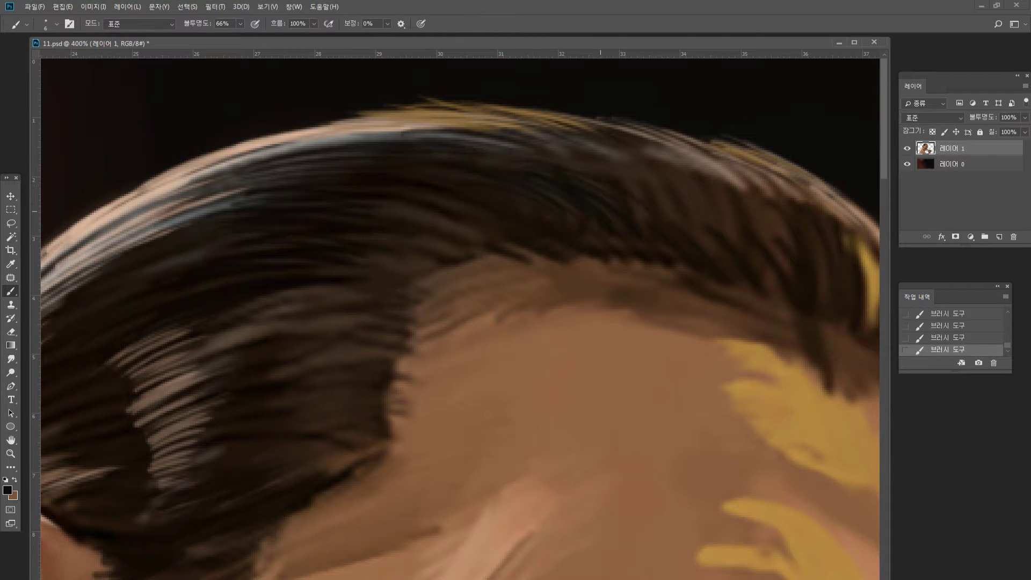
Paint dark strands across the upper corner of the temple hairline and touch it up with sampled brown.
left_click_drag(483, 237, 386, 207)
mouse_move(459, 239)
left_mouse_down()
mouse_move(368, 236)
mouse_move(402, 261)
mouse_move(383, 256)
left_mouse_up()
left_click_drag(314, 283, 431, 290)
mouse_move(285, 301)
left_mouse_down()
mouse_move(372, 298)
mouse_move(472, 248)
mouse_move(462, 250)
mouse_move(468, 260)
mouse_move(441, 259)
left_mouse_up()
left_click(509, 302, "alt")
left_click(494, 267, "alt")
mouse_move(411, 258)
left_mouse_down()
mouse_move(452, 252)
mouse_move(431, 261)
left_mouse_up()
Darken the brown side hair behind the temple with strands in a sampled near-black tone.
left_click(396, 237, "alt")
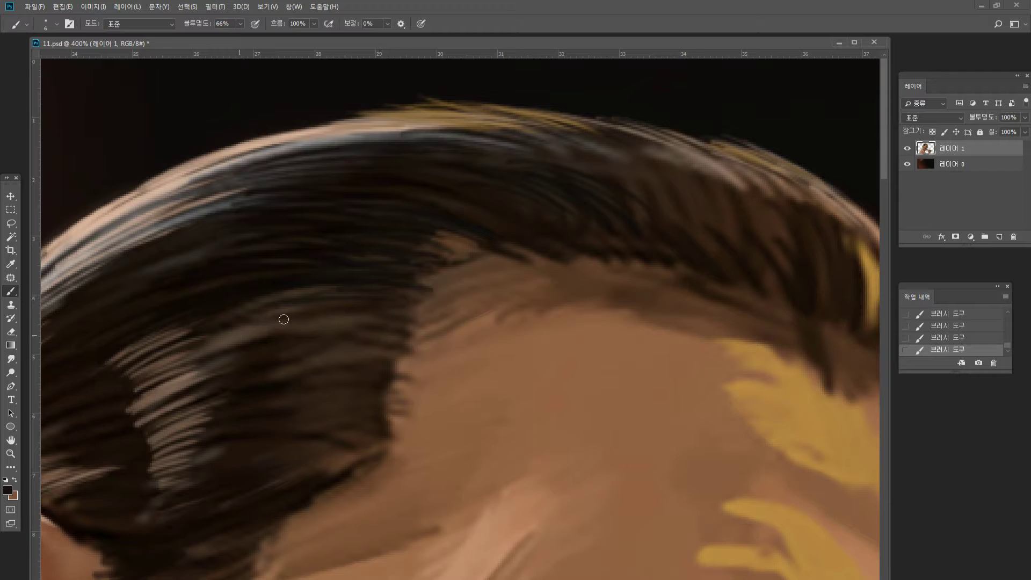
mouse_move(284, 320)
left_mouse_down()
mouse_move(249, 333)
mouse_move(363, 320)
left_mouse_up()
left_click_drag(201, 351, 326, 306)
left_click_drag(242, 305, 377, 281)
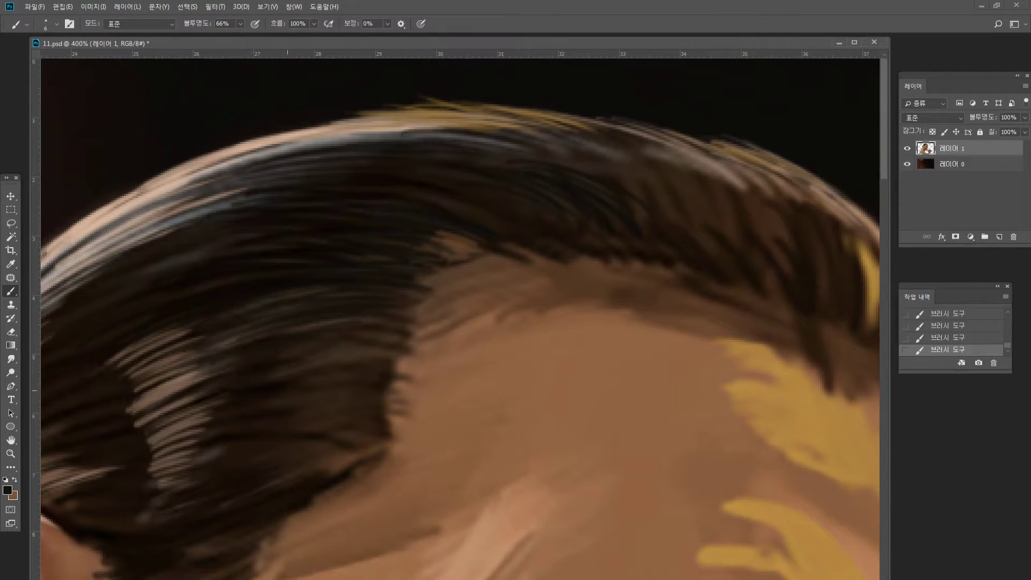
left_click_drag(275, 375, 377, 348)
left_click_drag(316, 358, 398, 337)
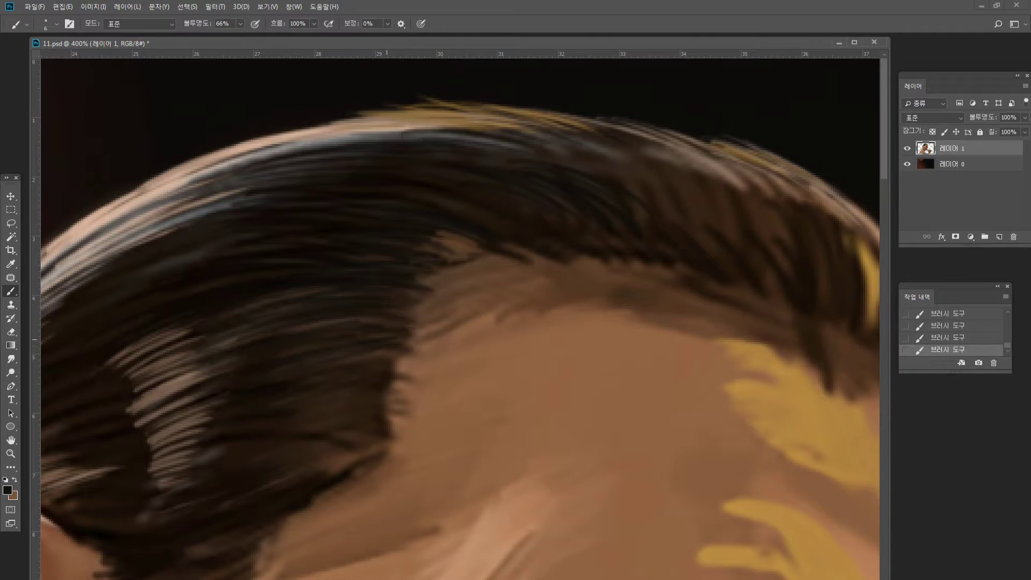
Paint dark strands from the lower temple hairline down towards the sideburn.
left_click_drag(376, 387, 264, 430)
mouse_move(348, 422)
left_mouse_down()
mouse_move(247, 451)
mouse_move(235, 472)
left_mouse_up()
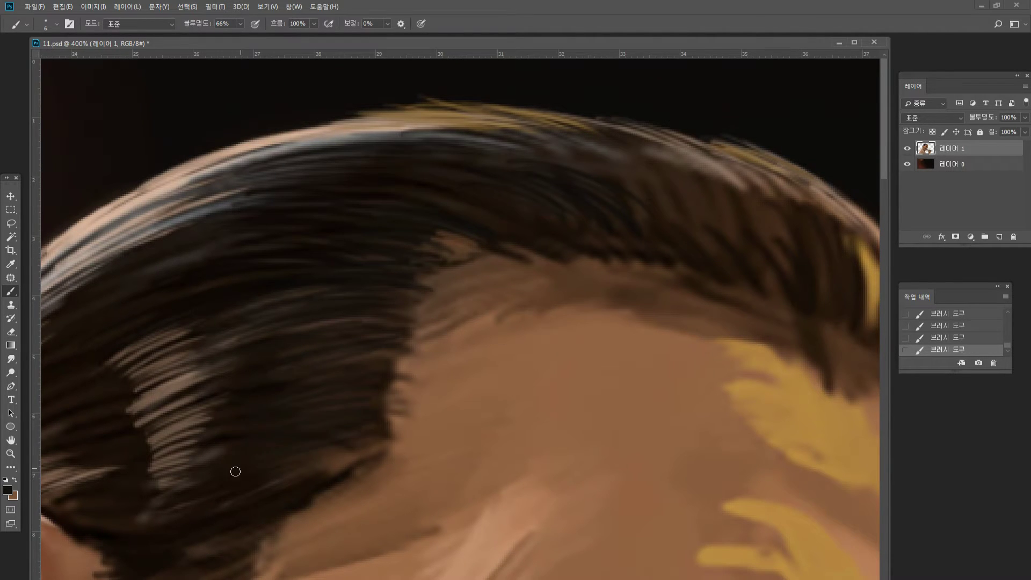
mouse_move(376, 445)
left_mouse_down()
mouse_move(285, 485)
mouse_move(334, 484)
mouse_move(252, 559)
left_mouse_up()
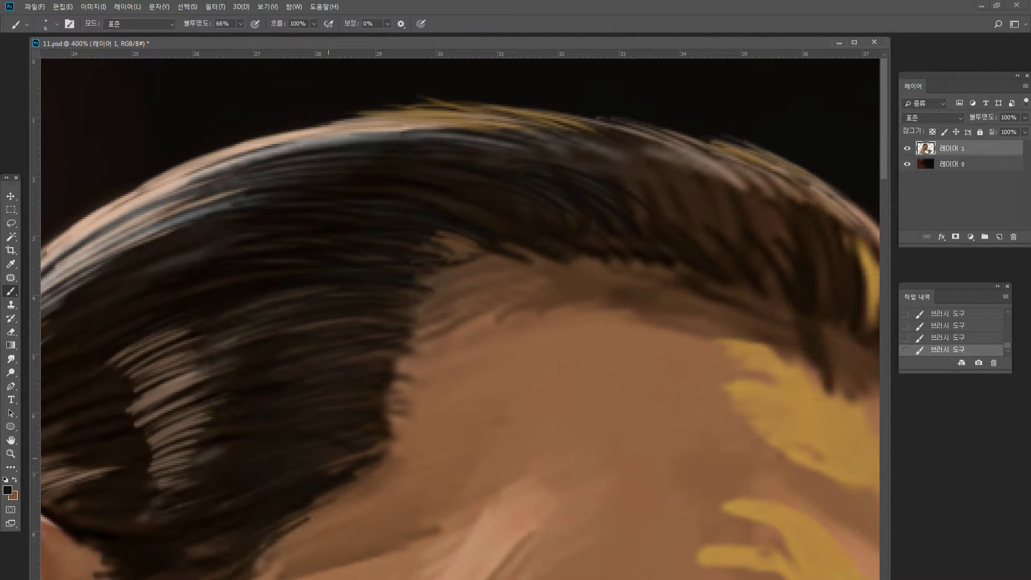
Blend the shadowed skin beside the lower temple hairline with strokes in sampled skin tones.
key("z")
key("ctrl+1")
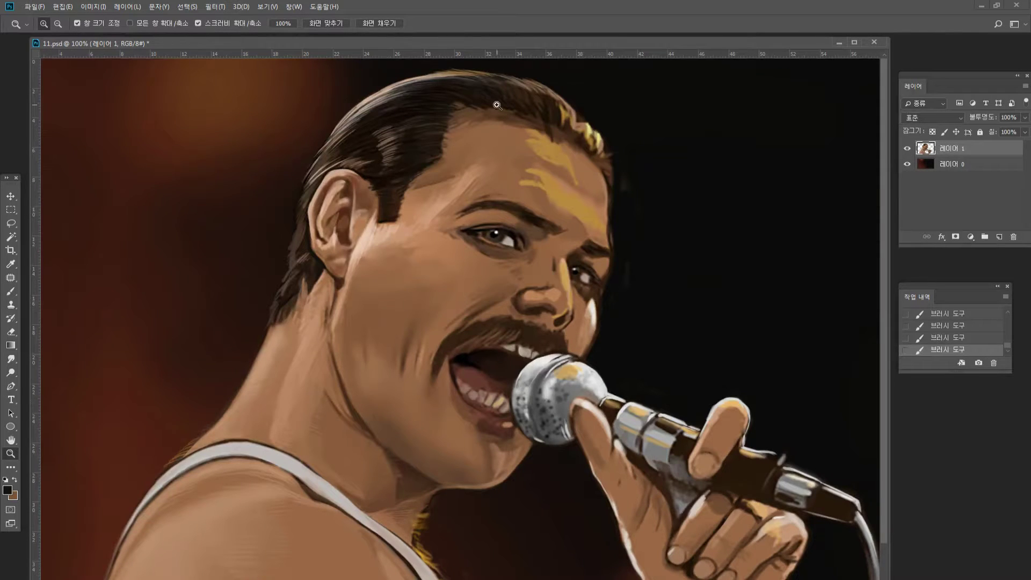
left_click(533, 86)
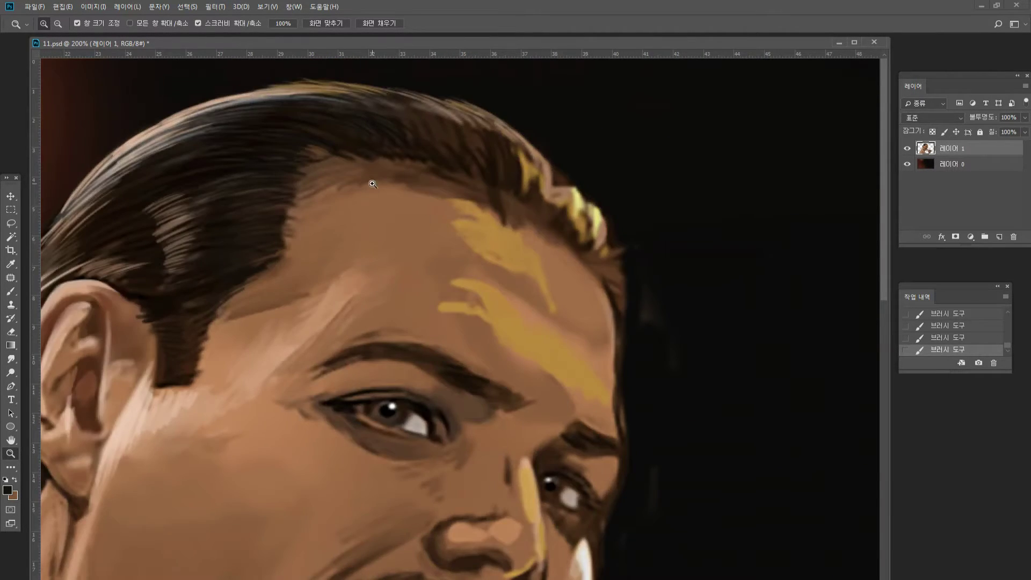
left_click(405, 223)
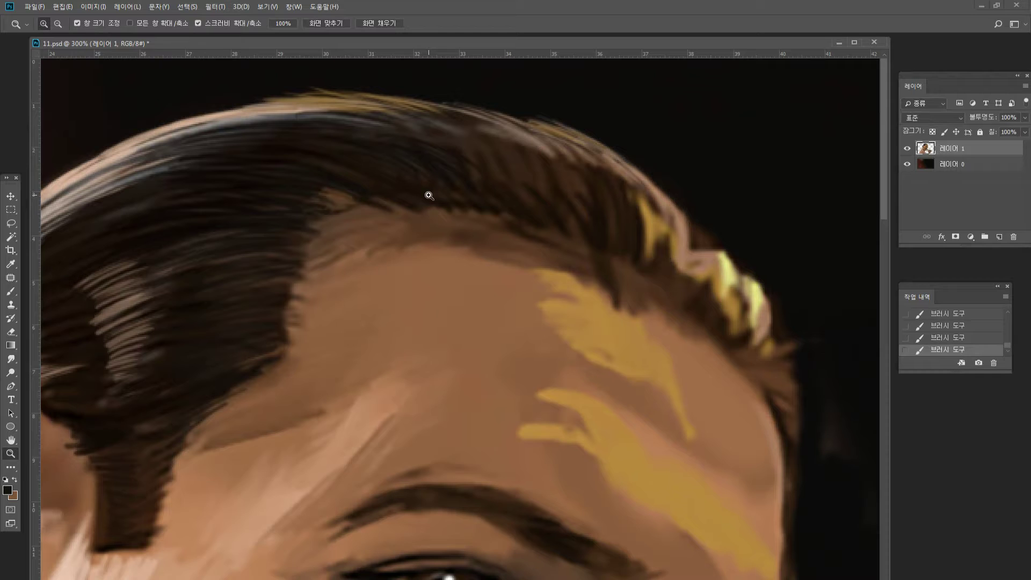
left_click(11, 292)
left_click(300, 399, "alt")
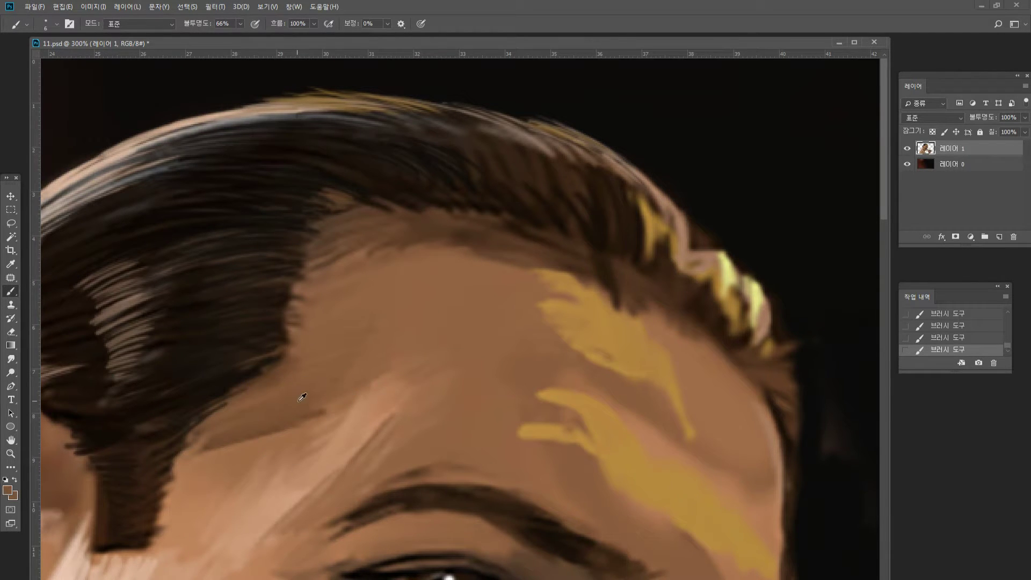
left_click(267, 448, "alt")
left_click(238, 458, "alt")
left_click_drag(313, 419, 258, 436)
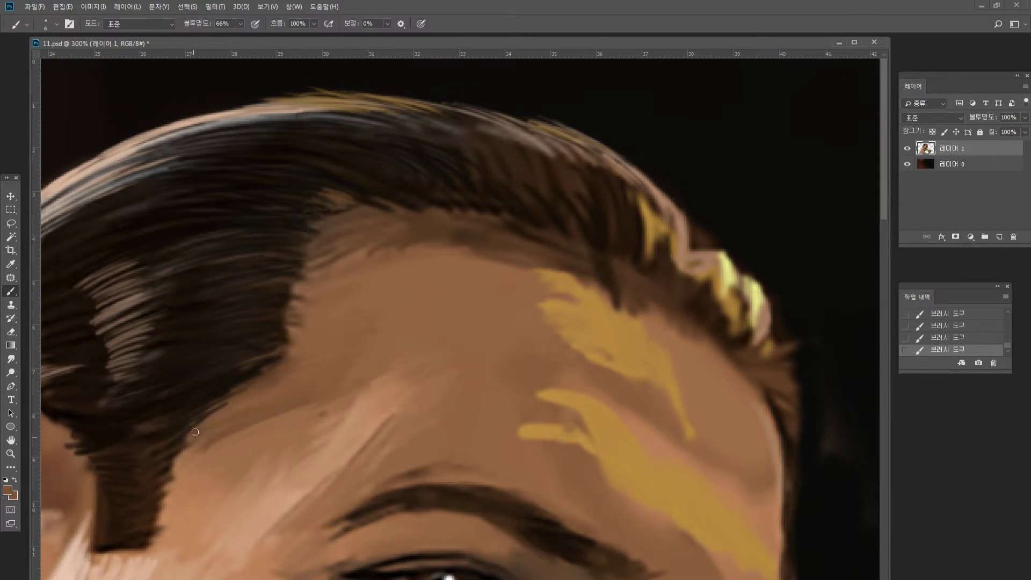
left_click(194, 411, "alt")
Paint fine skin-toned strands into the hairline at the forehead's upper temple corner using sampled browns.
left_click(325, 360, "alt")
left_click(355, 261, "alt")
left_click(366, 268, "alt")
left_click(371, 277, "alt")
mouse_move(372, 250)
left_mouse_down()
mouse_move(435, 235)
mouse_move(419, 229)
left_mouse_up()
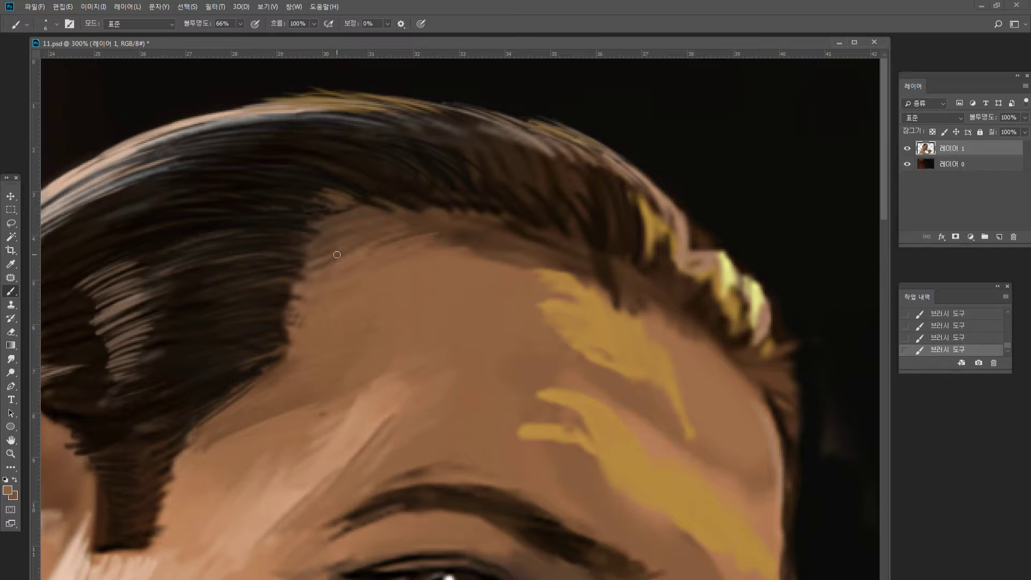
mouse_move(337, 255)
left_mouse_down()
mouse_move(391, 234)
mouse_move(378, 228)
left_mouse_up()
Extend fine strands in a sampled skin tone along the shadow under the forehead's top hairline.
left_click(414, 265, "alt")
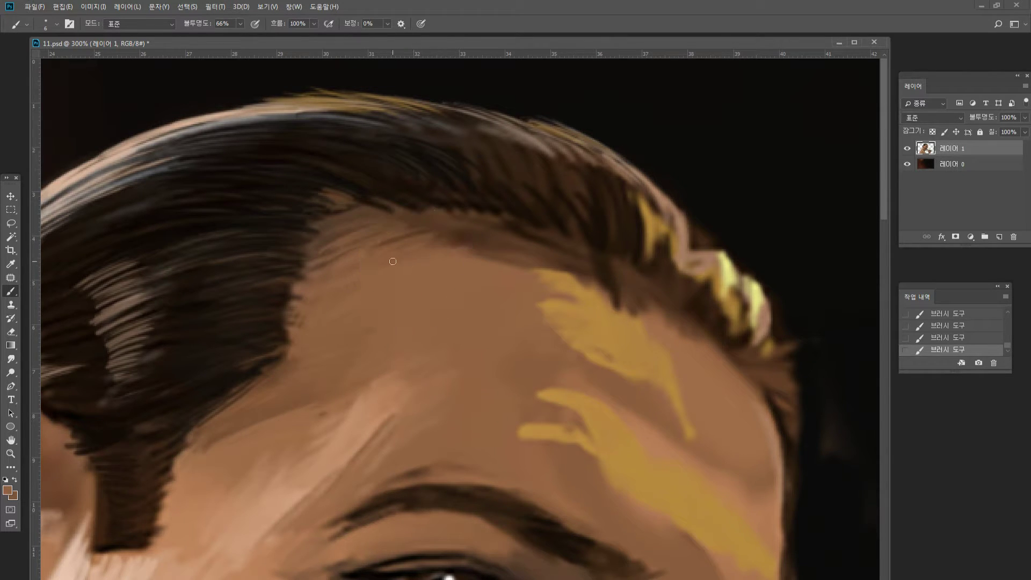
left_click_drag(469, 253, 532, 263)
left_click_drag(441, 246, 523, 250)
mouse_move(436, 240)
left_mouse_down()
mouse_move(541, 252)
mouse_move(512, 234)
left_mouse_up()
Paint short dark and skin-toned strands at the hairline just above the upper yellow forehead patch.
left_click(459, 184, "alt")
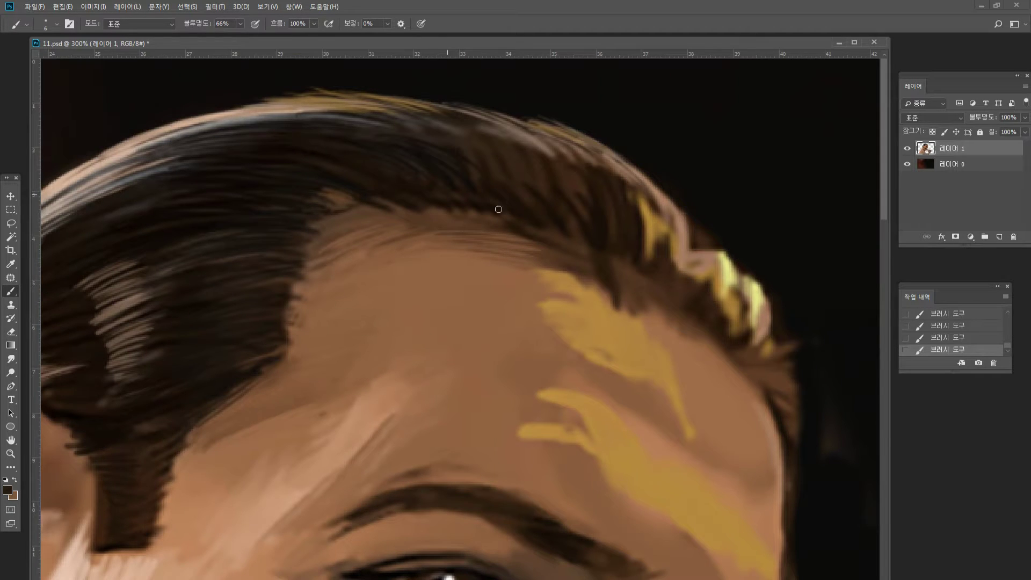
left_click(580, 267, "alt")
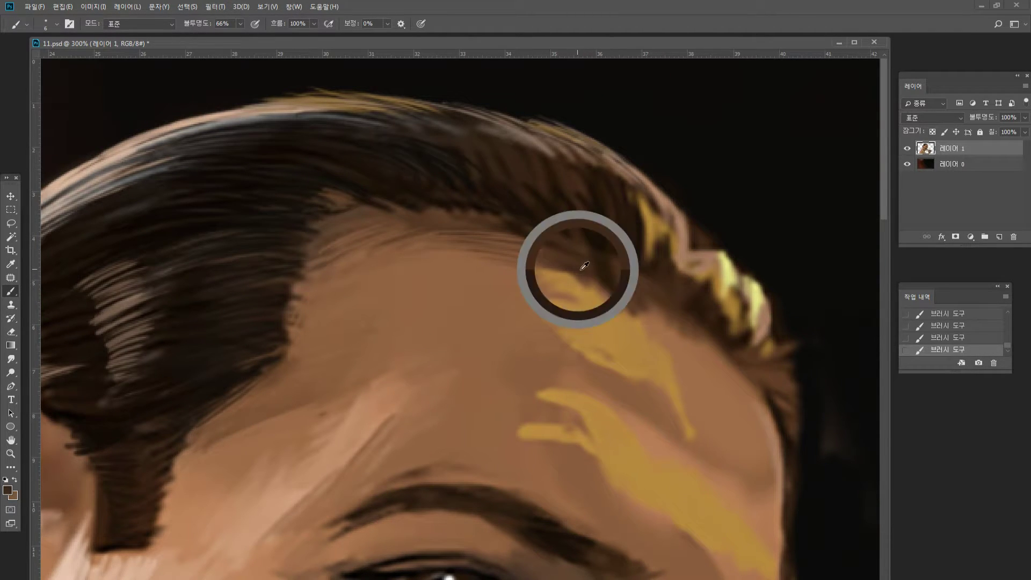
left_click_drag(602, 278, 607, 299)
left_click(587, 260, "alt")
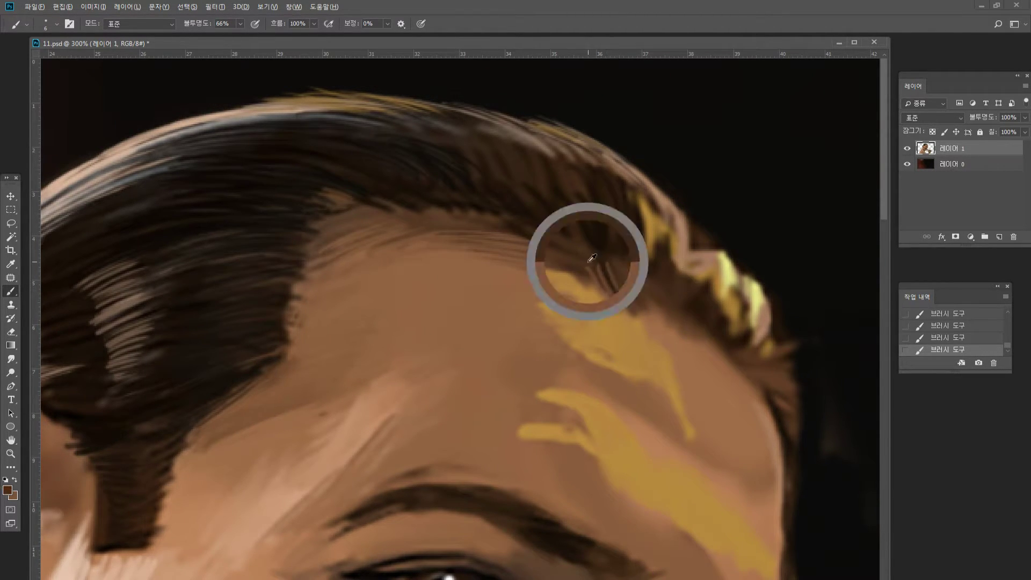
mouse_move(590, 257)
left_mouse_down()
mouse_move(640, 315)
mouse_move(680, 324)
left_mouse_up()
left_click(655, 309, "alt")
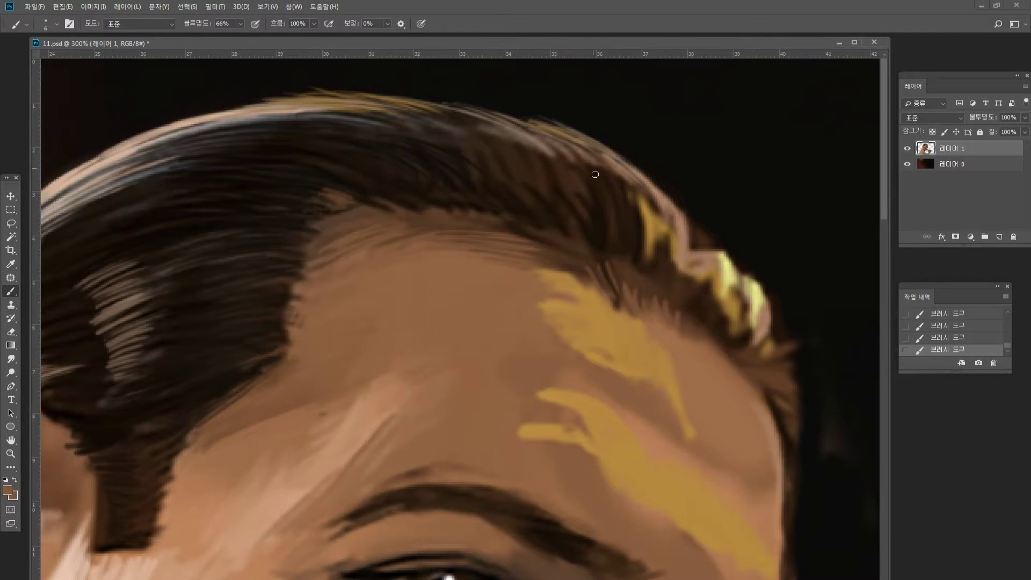
Paint light pinkish-beige strands along the front outer edge of the hair using a sampled highlight tone.
mouse_move(595, 174)
left_mouse_down()
mouse_move(614, 193)
mouse_move(663, 196)
left_mouse_up()
left_click(211, 108, "alt")
mouse_move(636, 163)
left_mouse_down()
mouse_move(690, 213)
mouse_move(692, 249)
left_mouse_up()
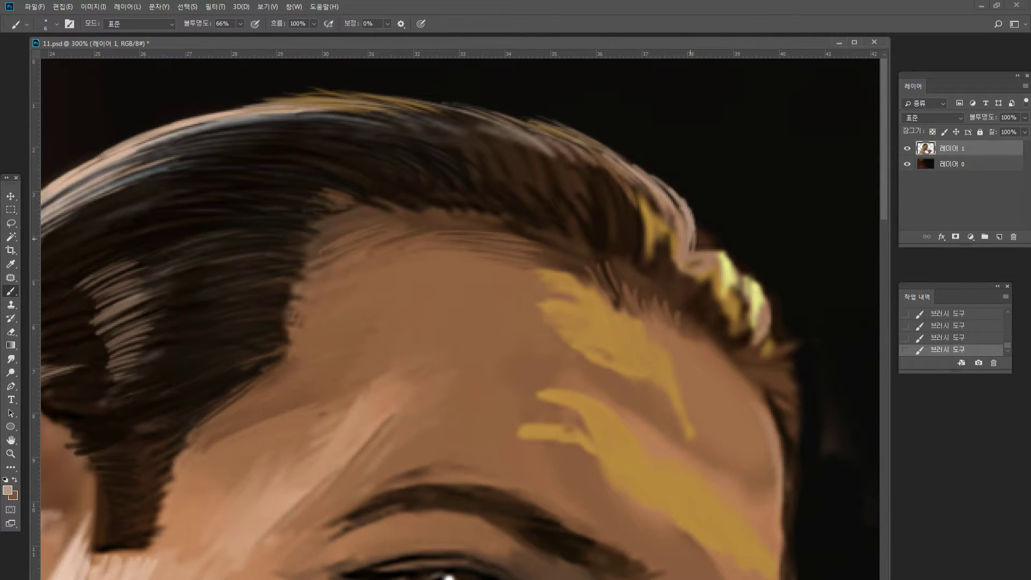
left_click_drag(696, 214, 712, 267)
left_click_drag(612, 180, 634, 223)
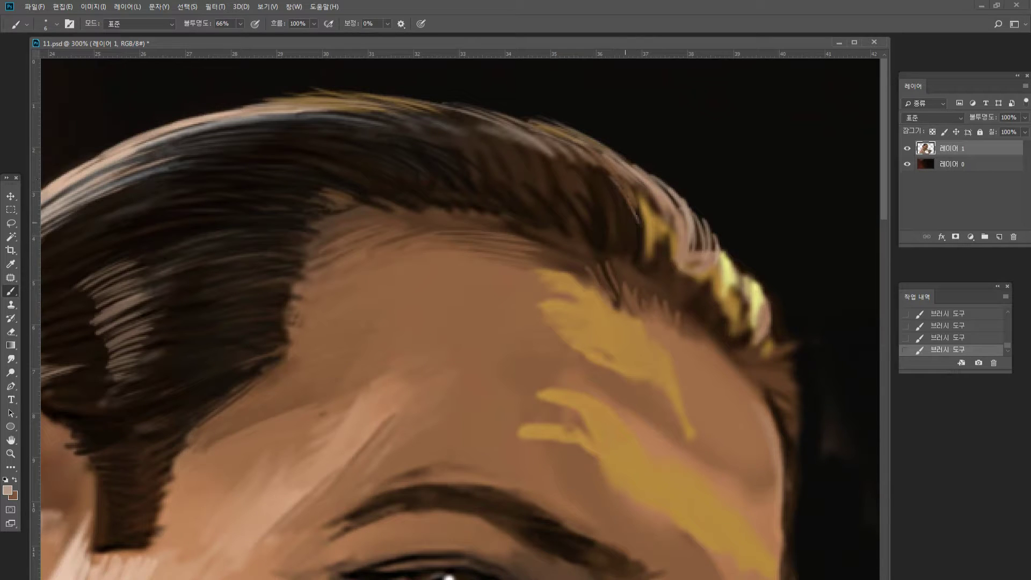
mouse_move(612, 169)
left_mouse_down()
mouse_move(633, 234)
mouse_move(618, 222)
left_mouse_up()
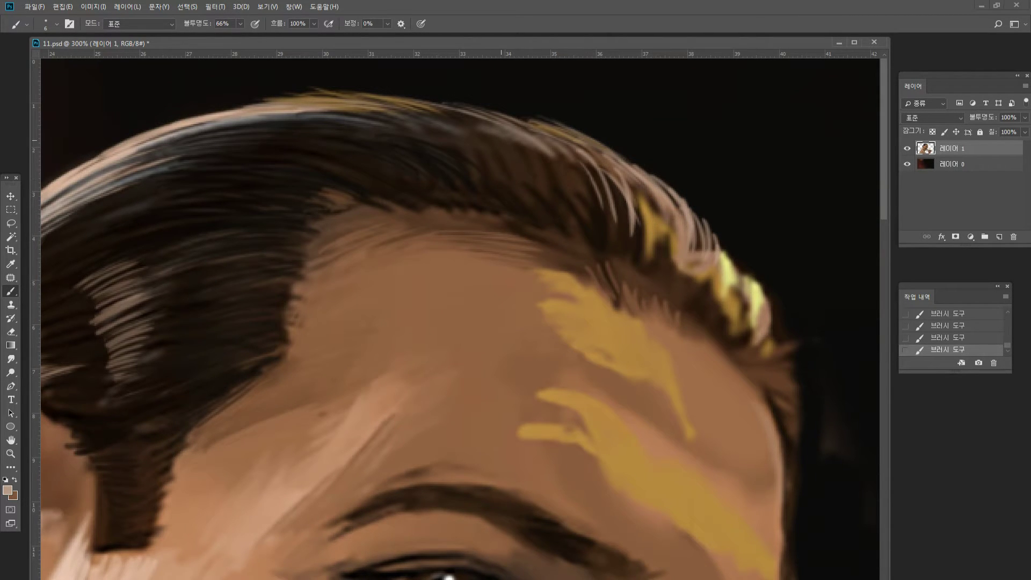
Sample a near-black tone and paint dark strands through the top hair towards the front highlights.
left_click(479, 127, "alt")
left_click_drag(439, 156, 524, 101)
mouse_move(429, 138)
left_mouse_down()
mouse_move(474, 171)
mouse_move(531, 187)
left_mouse_up()
mouse_move(507, 137)
left_mouse_down()
mouse_move(542, 194)
mouse_move(564, 192)
left_mouse_up()
left_click_drag(542, 142, 579, 213)
left_click_drag(560, 150, 590, 202)
left_click_drag(543, 141, 595, 225)
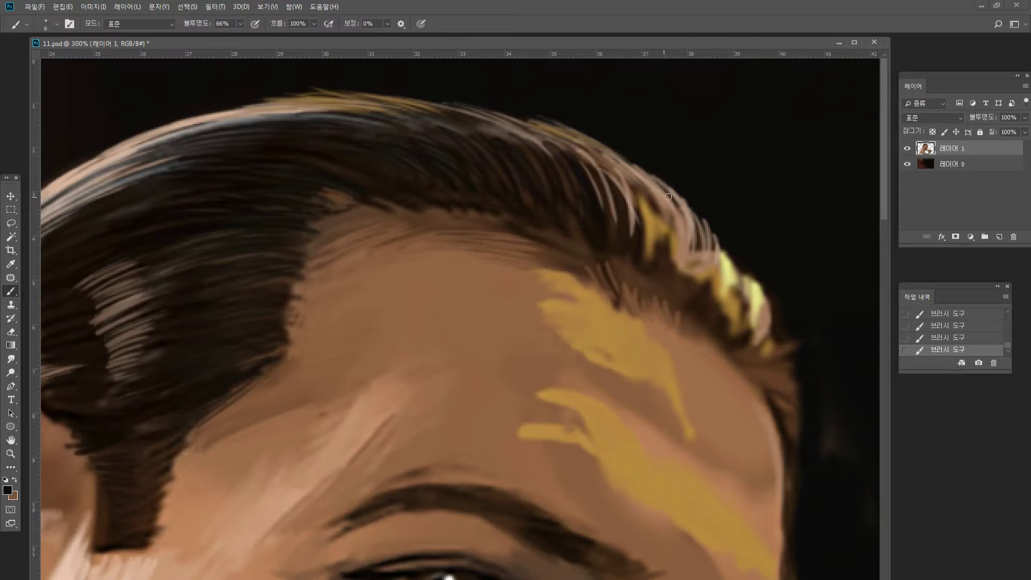
Paint dark strands through the pink and yellow front highlights and down the hair's outer edge beside the forehead.
mouse_move(640, 181)
left_mouse_down()
mouse_move(656, 256)
mouse_move(669, 247)
mouse_move(662, 209)
mouse_move(690, 277)
left_mouse_up()
mouse_move(701, 227)
left_mouse_down()
mouse_move(704, 282)
mouse_move(699, 276)
left_mouse_up()
mouse_move(682, 228)
left_mouse_down()
mouse_move(682, 273)
mouse_move(716, 291)
left_mouse_up()
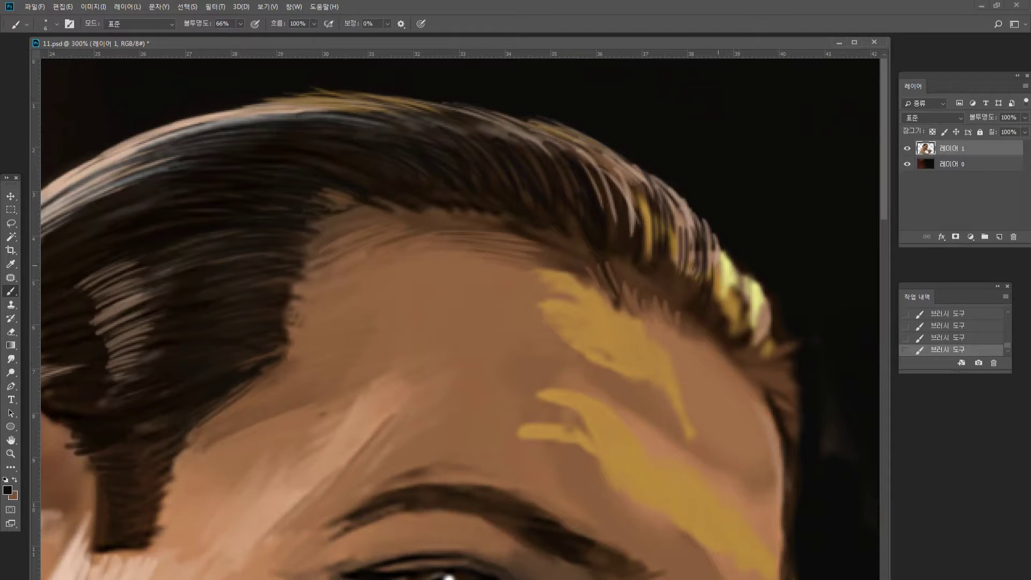
mouse_move(714, 254)
left_mouse_down()
mouse_move(720, 305)
mouse_move(733, 320)
left_mouse_up()
mouse_move(731, 275)
left_mouse_down()
mouse_move(738, 323)
mouse_move(757, 310)
mouse_move(770, 355)
mouse_move(774, 366)
mouse_move(757, 366)
mouse_move(779, 360)
left_mouse_up()
mouse_move(779, 364)
left_mouse_down()
mouse_move(752, 371)
mouse_move(796, 388)
mouse_move(797, 405)
left_mouse_up()
left_click_drag(772, 384, 794, 417)
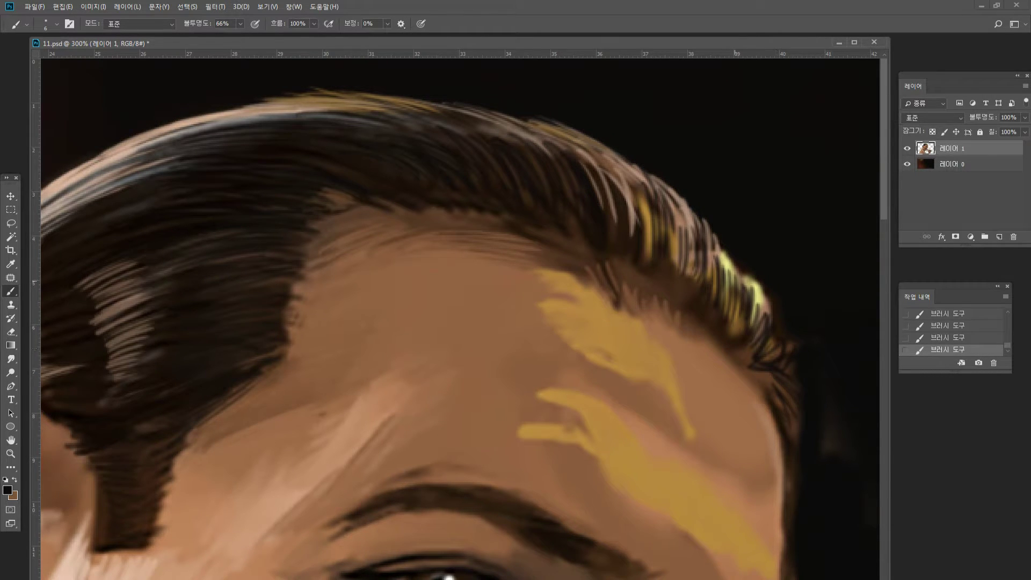
Sample the pale yellow highlight and paint bright strands at the front tip and along the outer hair edge.
left_click(764, 305, "alt")
mouse_move(763, 321)
left_mouse_down()
mouse_move(760, 285)
mouse_move(773, 299)
left_mouse_up()
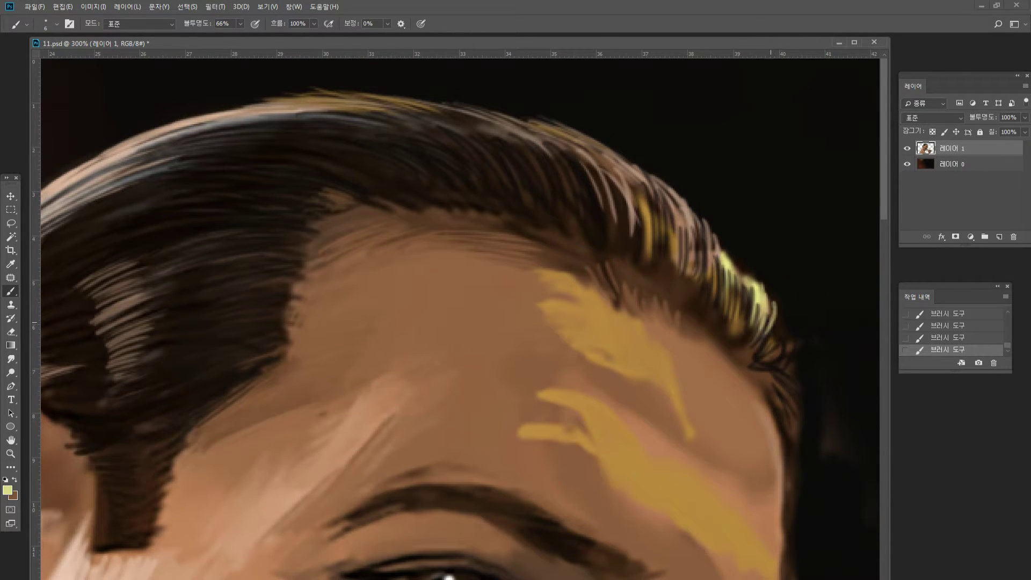
left_click_drag(773, 338, 781, 309)
left_click_drag(758, 363, 791, 332)
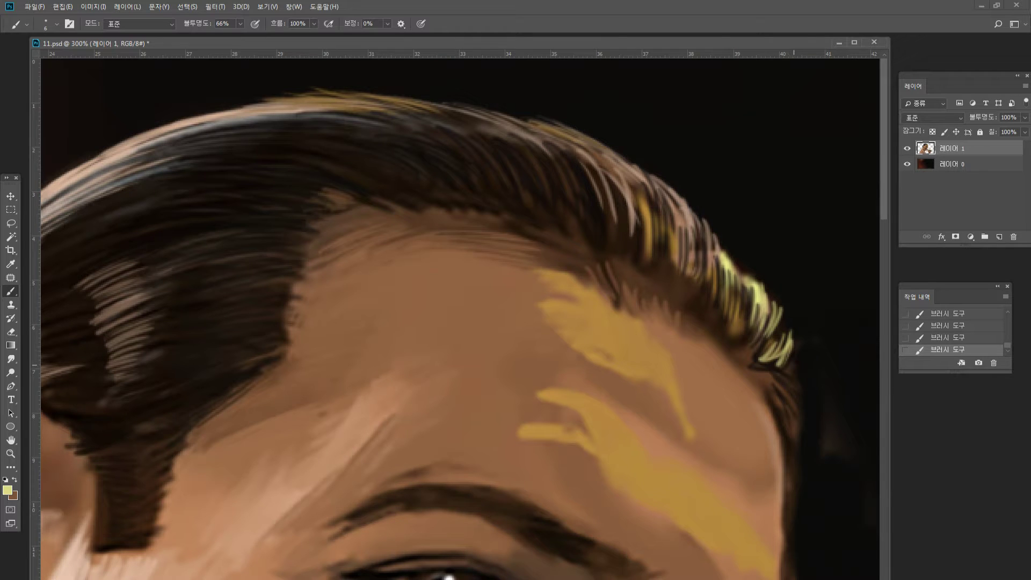
left_click_drag(648, 180, 646, 240)
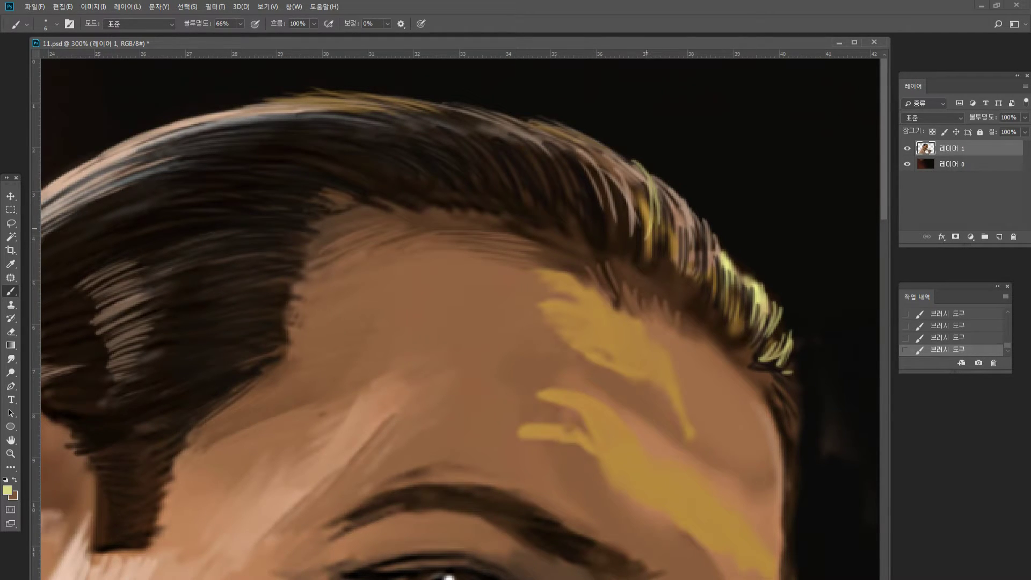
left_click_drag(688, 194, 706, 251)
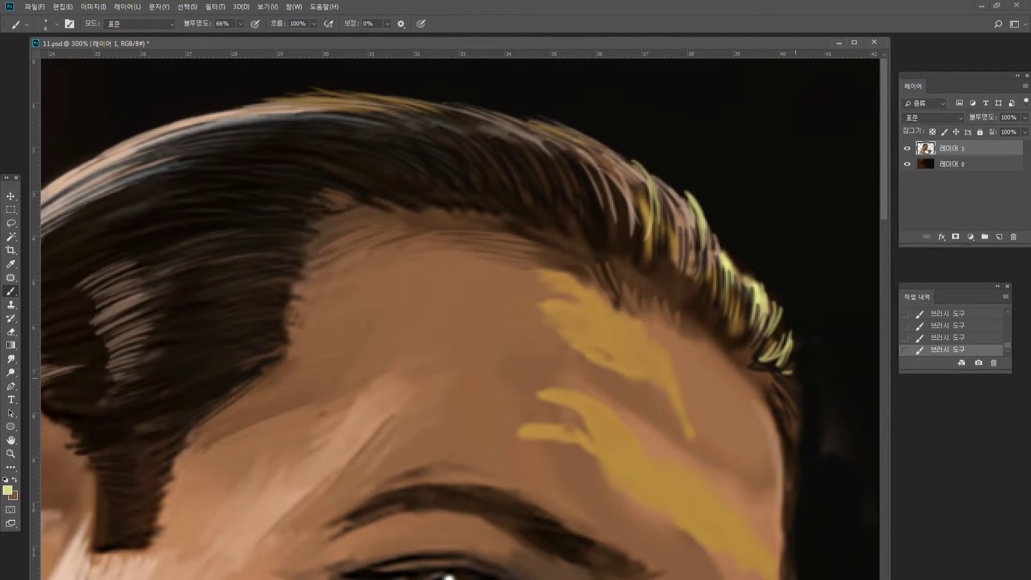
Add a pale yellow strand to the hair at the forehead's far side and blend it with sampled tones.
left_click_drag(788, 396, 794, 443)
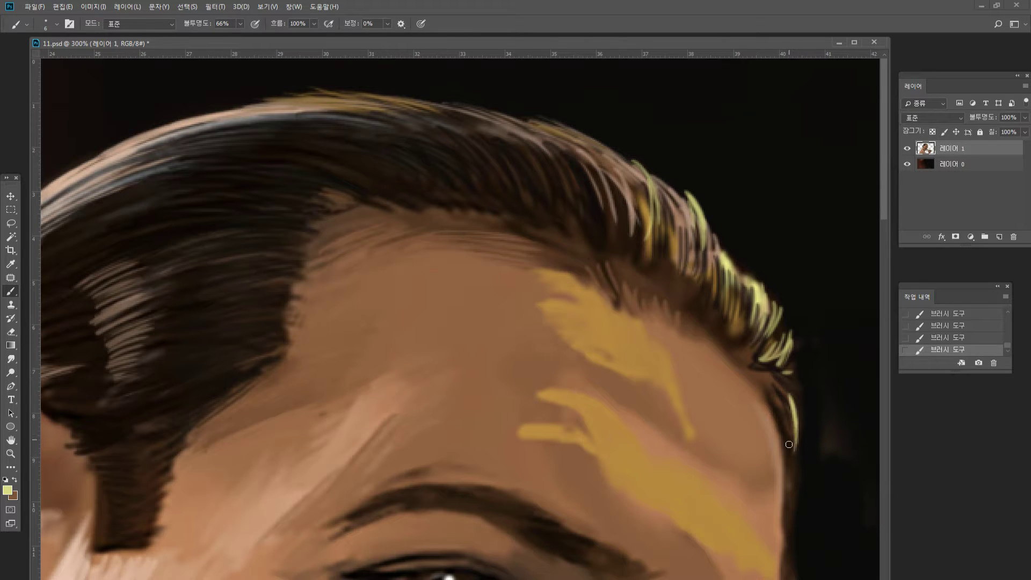
left_click(774, 380, "alt")
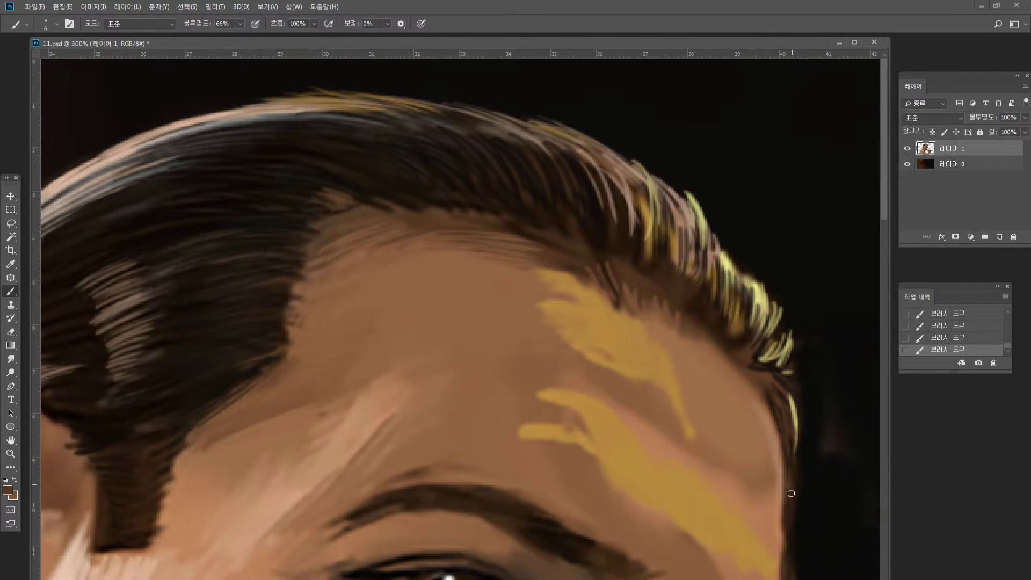
left_click(796, 411, "alt")
left_click_drag(788, 408, 791, 454)
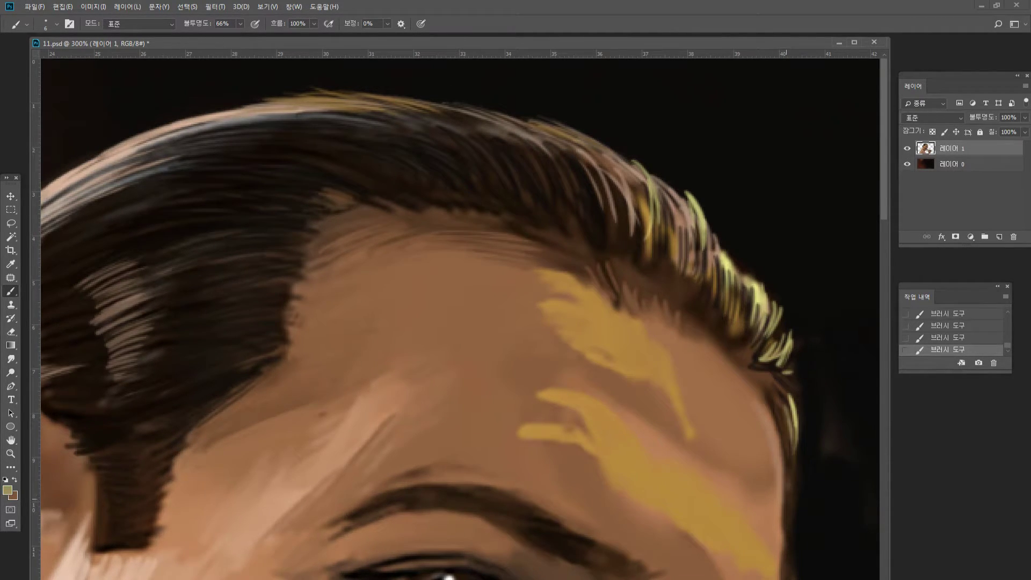
Erase stray paint from the dark background beside the hair and clean the far edge of the forehead.
left_click(11, 332)
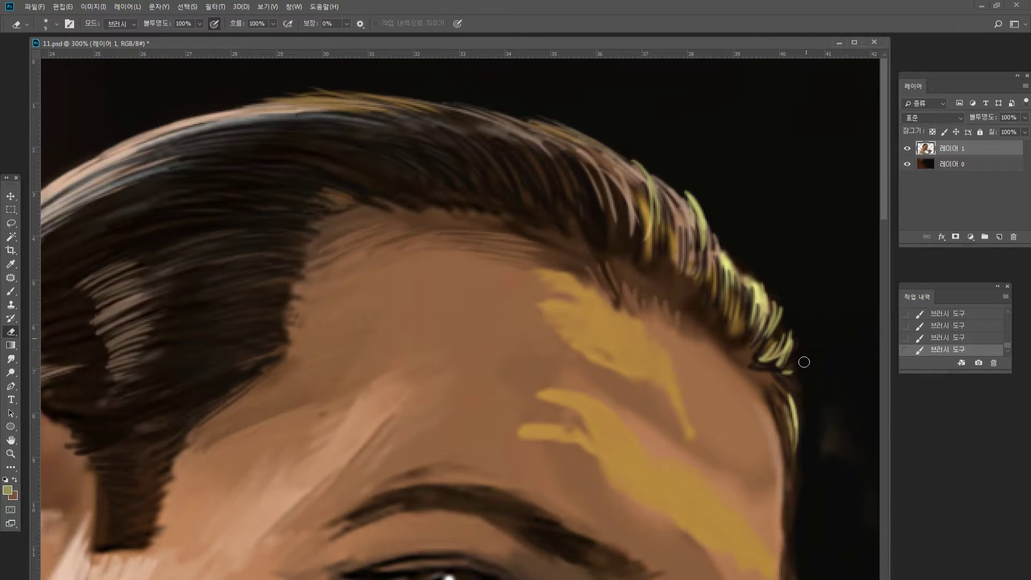
mouse_move(843, 398)
left_mouse_down()
mouse_move(874, 462)
mouse_move(898, 413)
mouse_move(885, 352)
left_mouse_up()
double_click(12, 453)
left_click(247, 272, "alt")
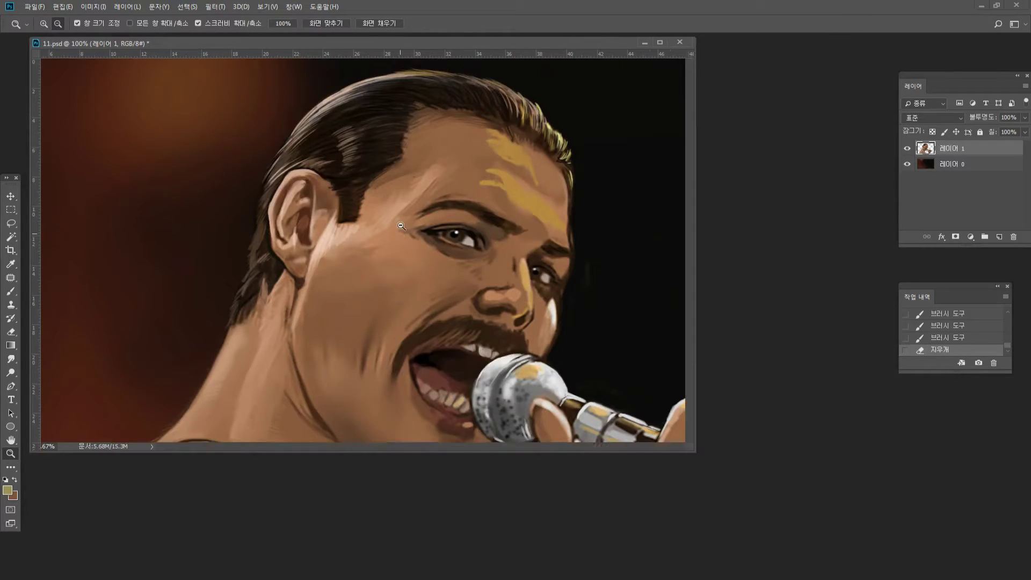
left_click(403, 213)
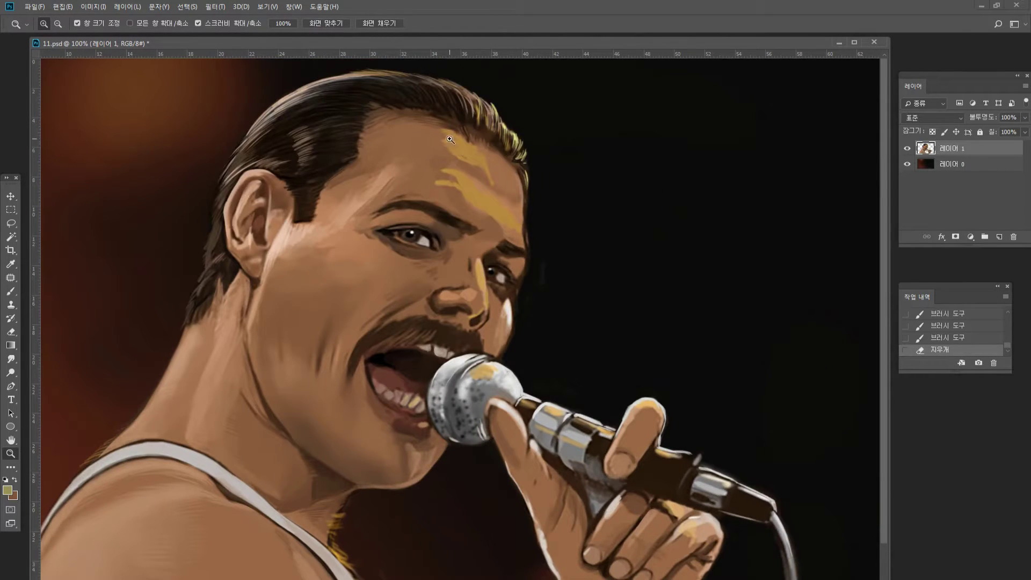
left_click(469, 219)
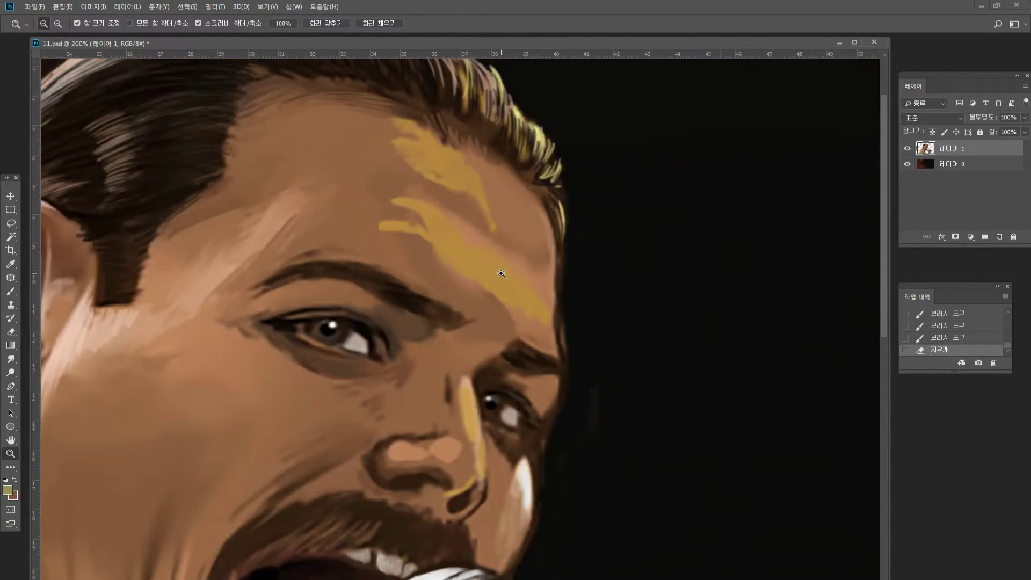
left_click(487, 246)
left_click(11, 332)
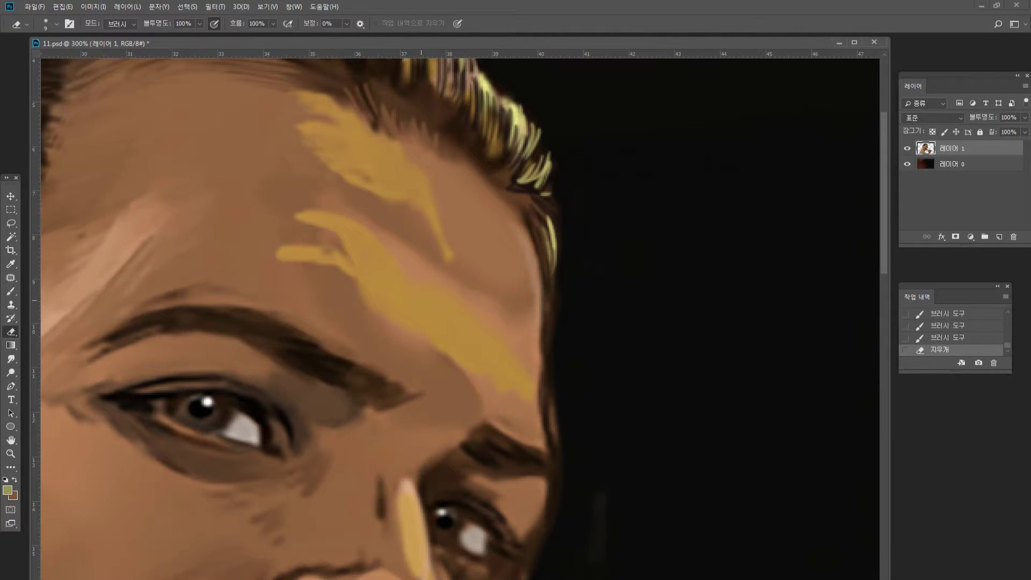
left_click_drag(552, 307, 555, 371)
left_click_drag(557, 334, 554, 413)
left_click_drag(552, 391, 556, 446)
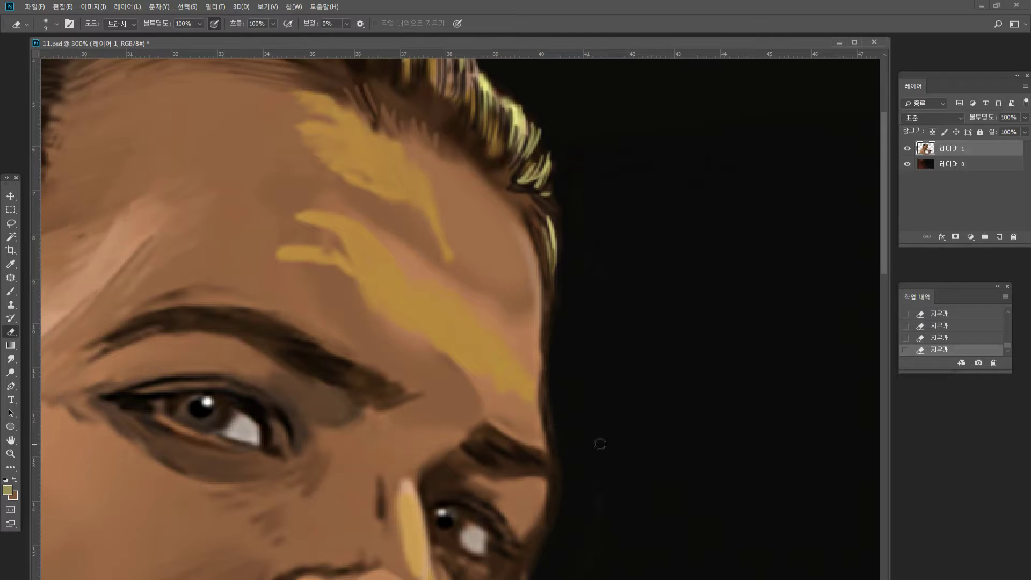
Lighten a sampled forehead skin tone to pale peach and paint a rim highlight along the forehead's far edge.
left_click(11, 291)
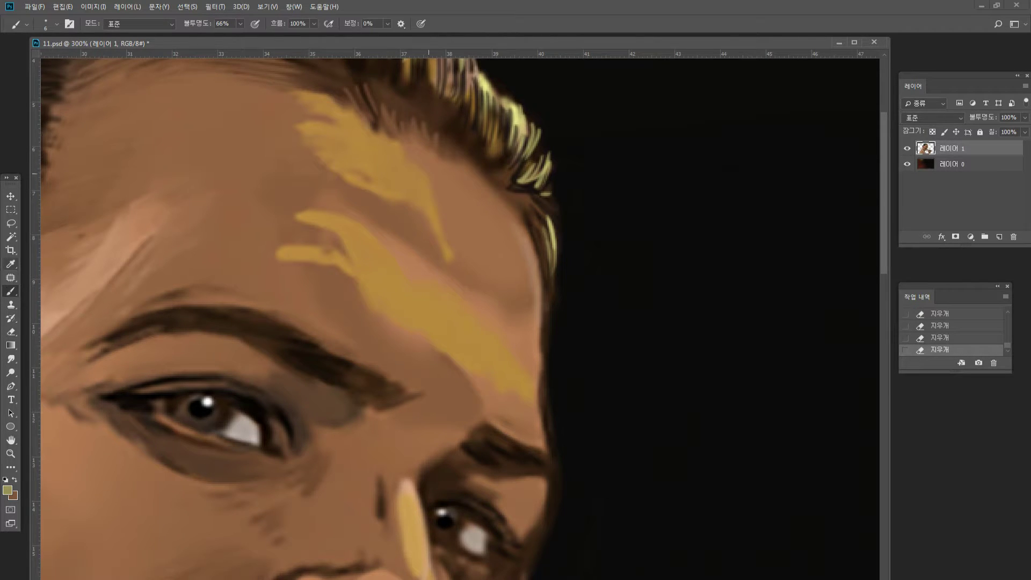
left_click(467, 294, "alt")
left_click(7, 490)
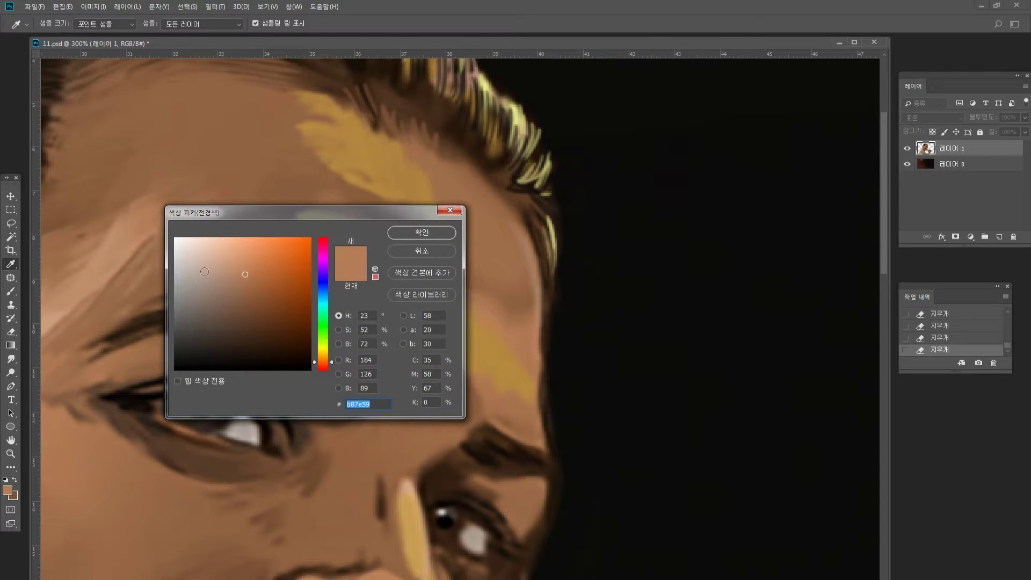
left_click_drag(204, 271, 221, 258)
left_click(421, 232)
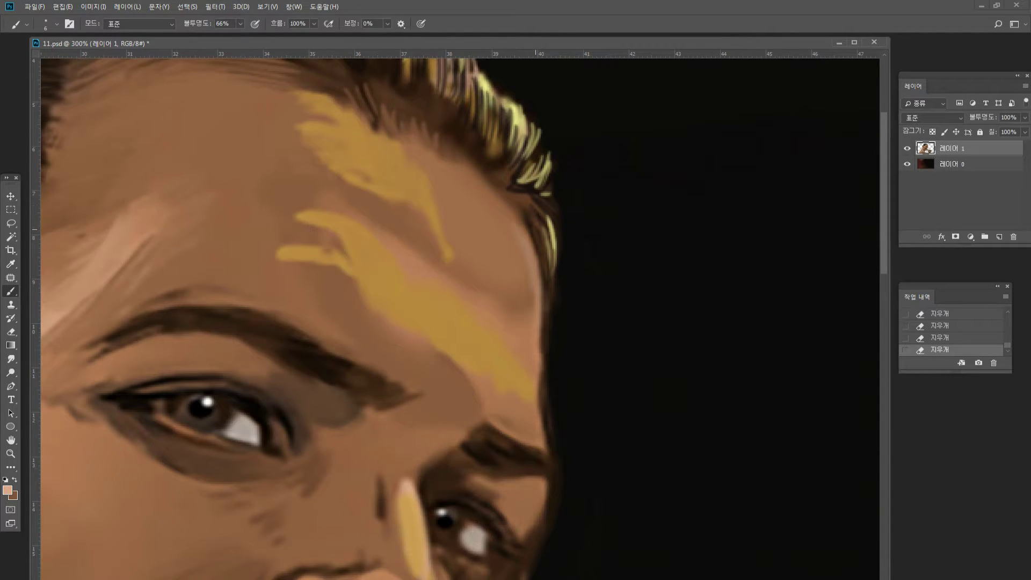
left_click_drag(529, 227, 535, 248)
left_click_drag(522, 218, 537, 263)
mouse_move(516, 214)
left_mouse_down()
mouse_move(537, 263)
mouse_move(537, 376)
left_mouse_up()
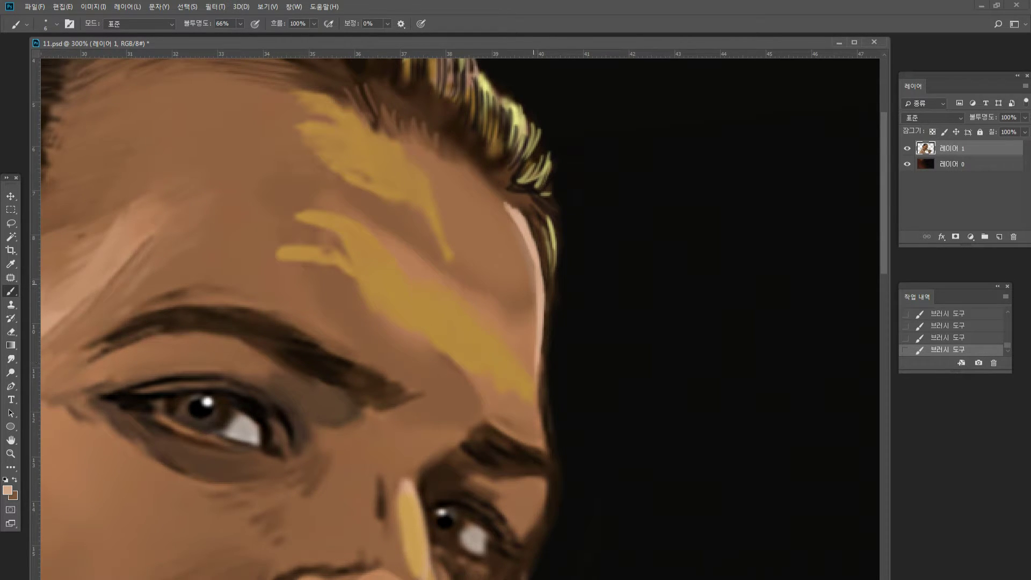
Extend the peach rim highlight down past the far eyebrow and darken the brow's outer end with a sampled dark tone.
mouse_move(543, 338)
left_mouse_down()
mouse_move(540, 409)
mouse_move(556, 479)
mouse_move(546, 505)
left_mouse_up()
left_click(538, 460, "alt")
mouse_move(543, 475)
left_mouse_down()
mouse_move(539, 495)
mouse_move(528, 470)
left_mouse_up()
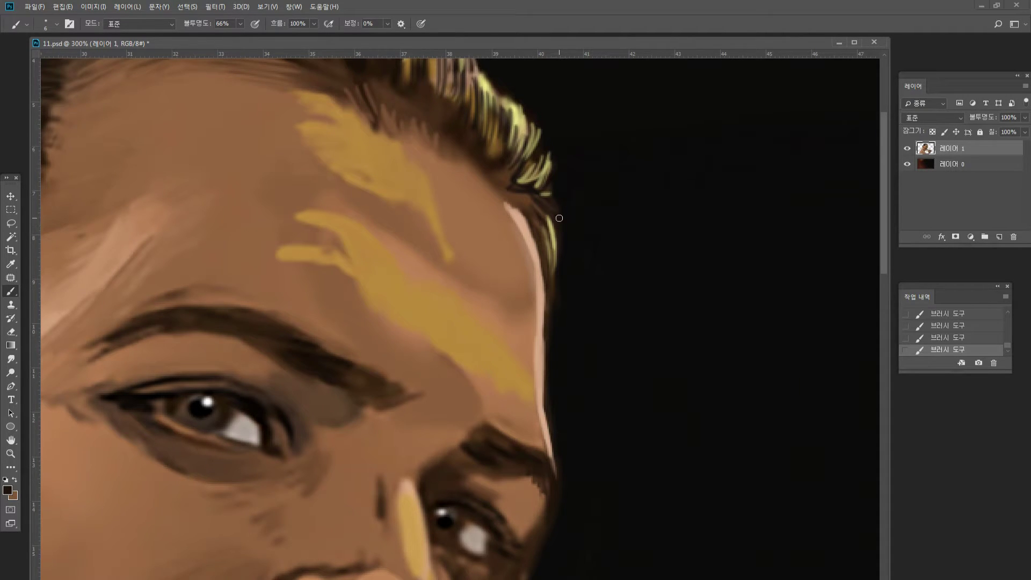
Paint fine yellow strands over the dark hair at the forehead's far edge using a tone sampled from the neighbouring strand.
left_click(539, 219, "alt")
left_click(547, 215, "alt")
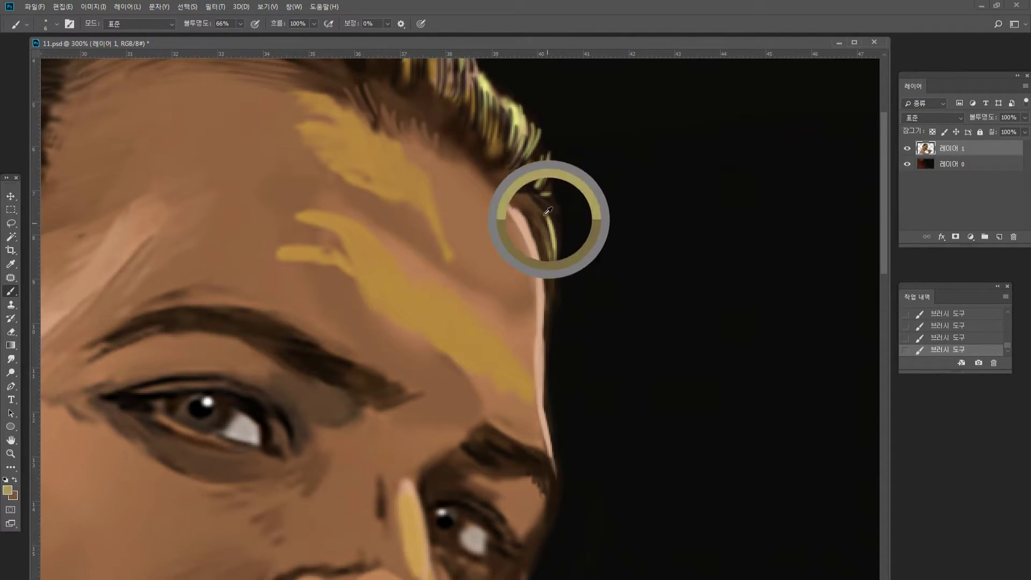
left_click_drag(531, 198, 553, 237)
mouse_move(534, 190)
left_mouse_down()
mouse_move(549, 221)
mouse_move(541, 215)
mouse_move(547, 246)
mouse_move(552, 222)
left_mouse_up()
mouse_move(543, 195)
left_mouse_down()
mouse_move(555, 214)
mouse_move(517, 203)
left_mouse_up()
Add short olive-yellow strands along the far hairline with sampled hair tones and touch up their inner end with sampled brown.
left_click(513, 189, "alt")
left_click(529, 169, "alt")
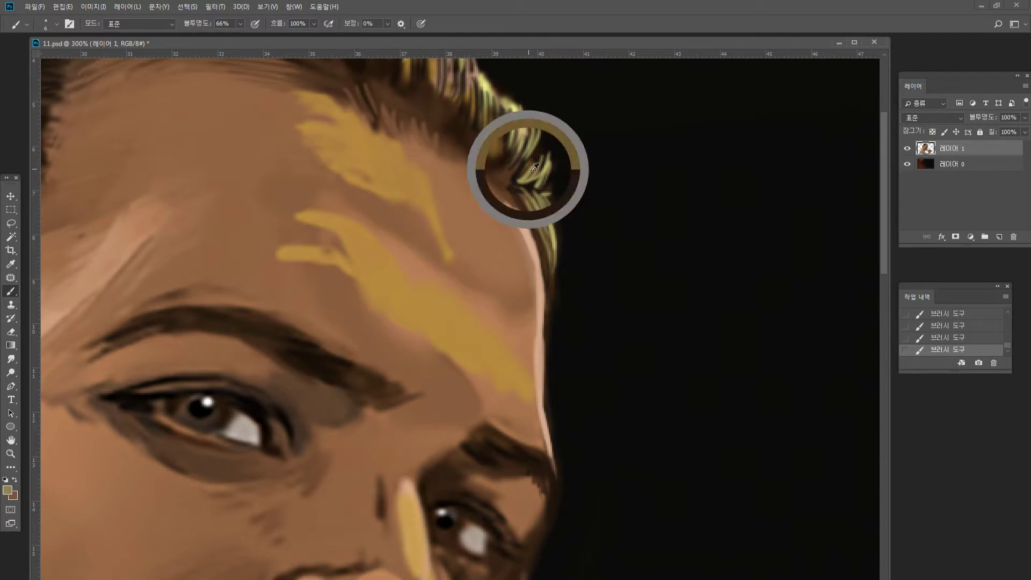
left_click_drag(465, 166, 501, 178)
left_click_drag(491, 177, 516, 185)
left_click_drag(492, 185, 518, 190)
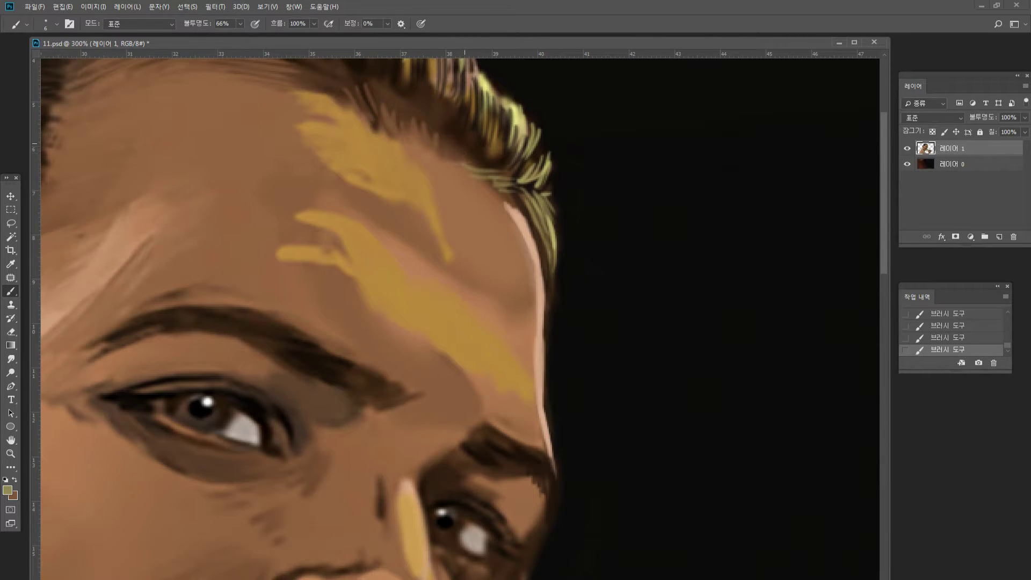
left_click_drag(467, 160, 498, 166)
mouse_move(479, 164)
left_mouse_down()
mouse_move(524, 146)
mouse_move(513, 159)
left_mouse_up()
mouse_move(466, 158)
left_mouse_down()
mouse_move(505, 151)
mouse_move(485, 147)
mouse_move(469, 169)
left_mouse_up()
left_click(452, 154, "alt")
left_click_drag(463, 174, 473, 177)
Extend the temple highlight up onto the forehead with short strokes of a light peach tone sampled from the skin beside the sideburn.
double_click(13, 453)
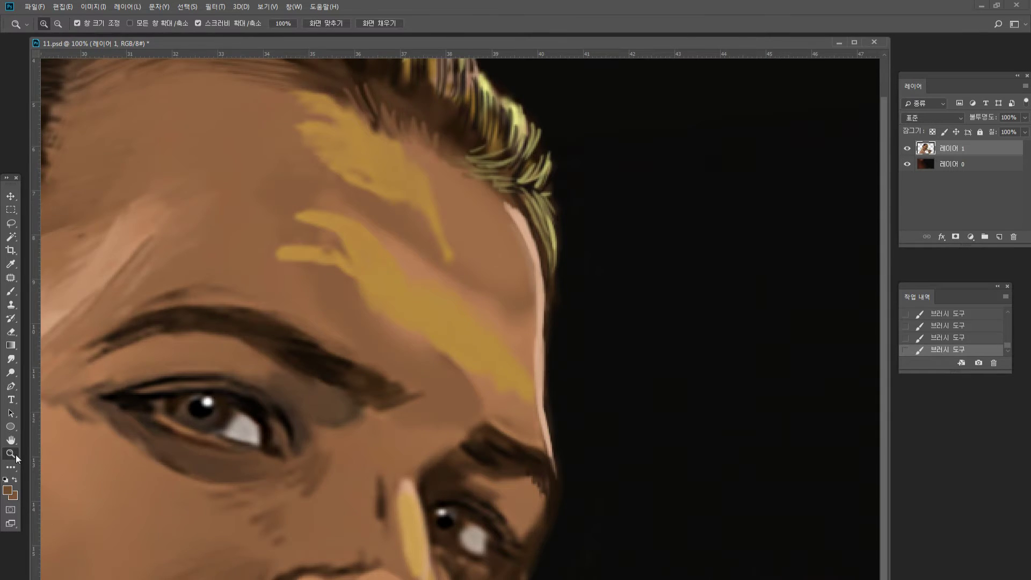
left_click(347, 293, "alt")
left_click(325, 245)
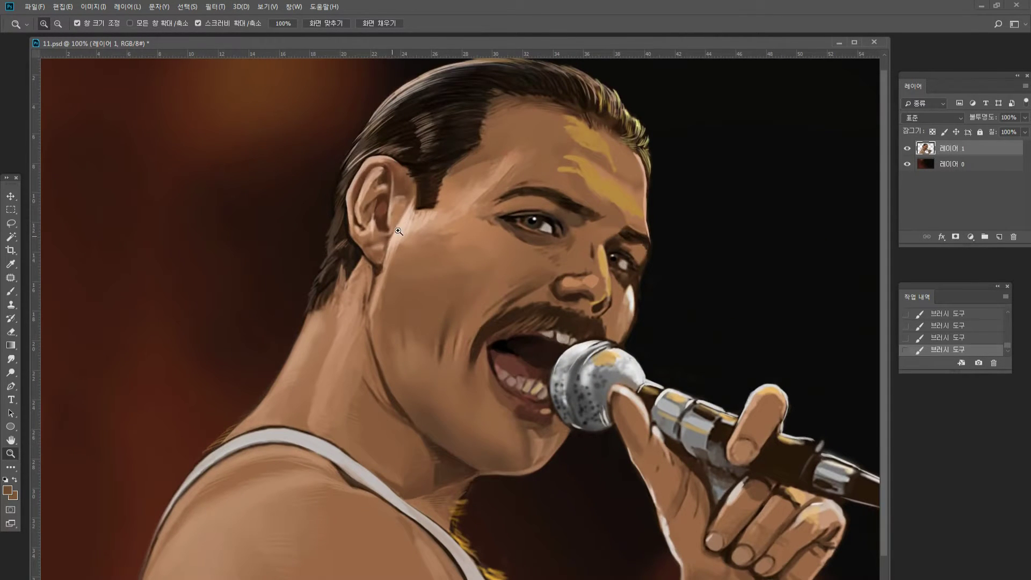
left_click(555, 174)
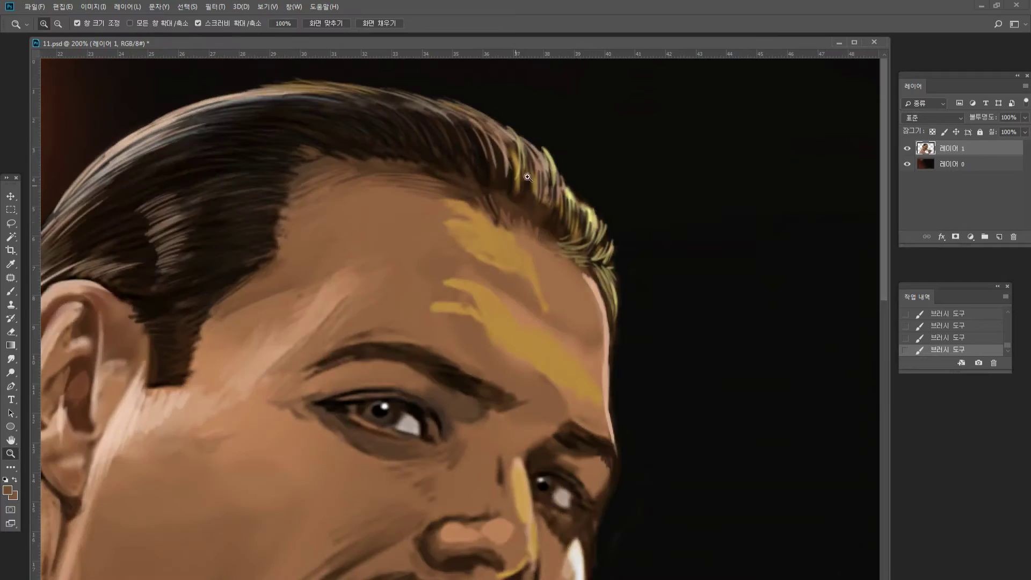
left_click(406, 281)
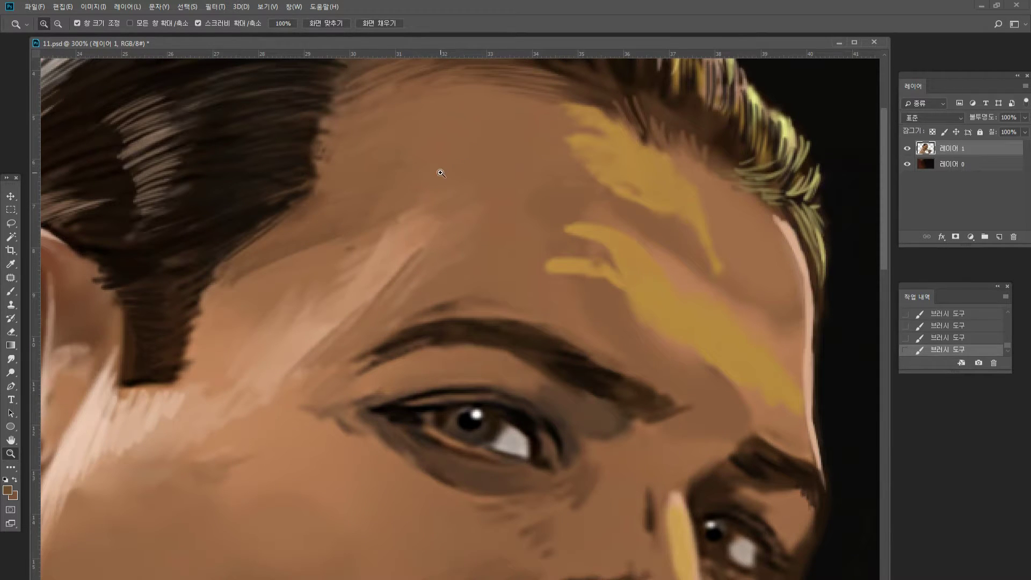
left_click(11, 291)
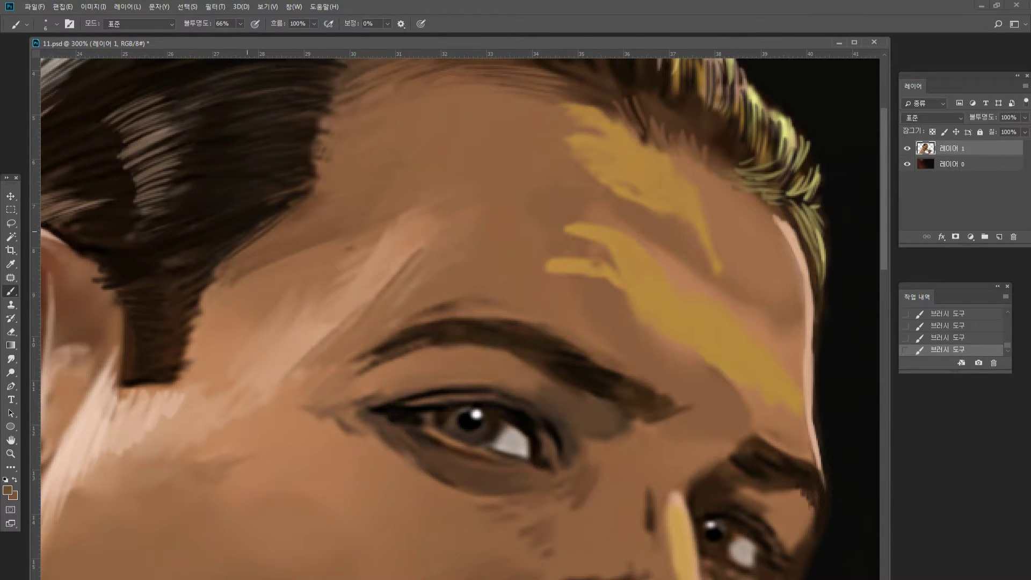
left_click(384, 260, "alt")
left_click(172, 405, "alt")
left_click_drag(420, 234, 437, 209)
left_click_drag(423, 220, 439, 199)
left_click_drag(427, 205, 443, 184)
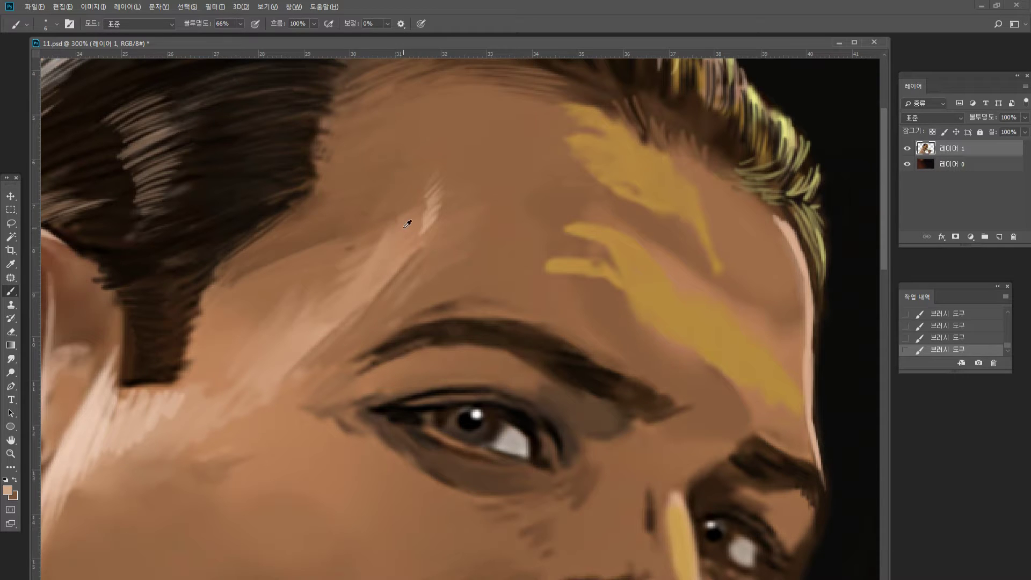
Paint a lighter band from the temple up to the hairline and hatch fine curved strokes across the upper forehead with sampled skin tones.
left_click(369, 235, "alt")
mouse_move(359, 248)
left_mouse_down()
mouse_move(402, 216)
mouse_move(384, 229)
mouse_move(407, 195)
mouse_move(398, 176)
left_mouse_up()
left_click(418, 223, "alt")
left_click(413, 224, "alt")
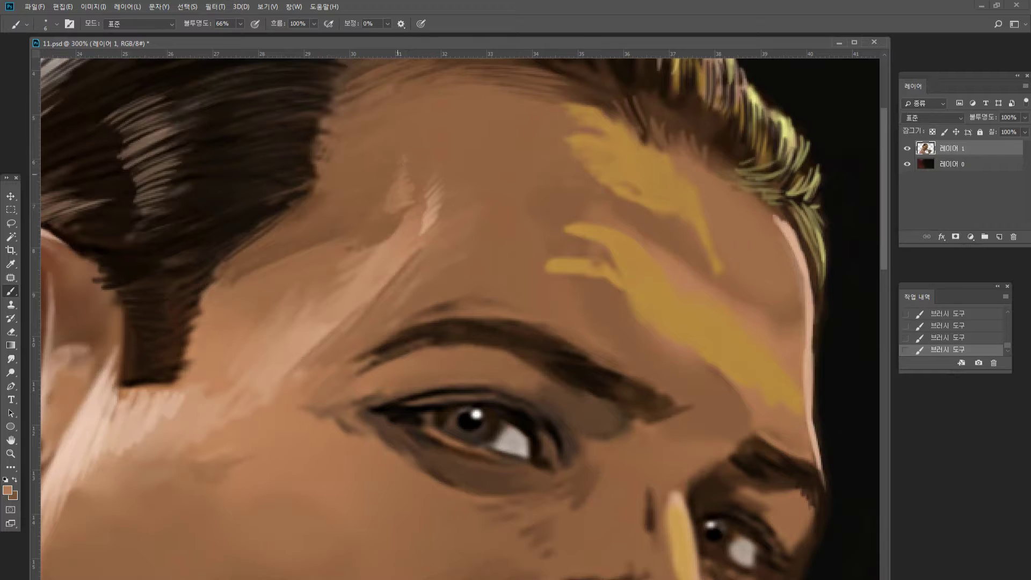
mouse_move(402, 173)
left_mouse_down()
mouse_move(370, 144)
mouse_move(384, 80)
mouse_move(356, 95)
left_mouse_up()
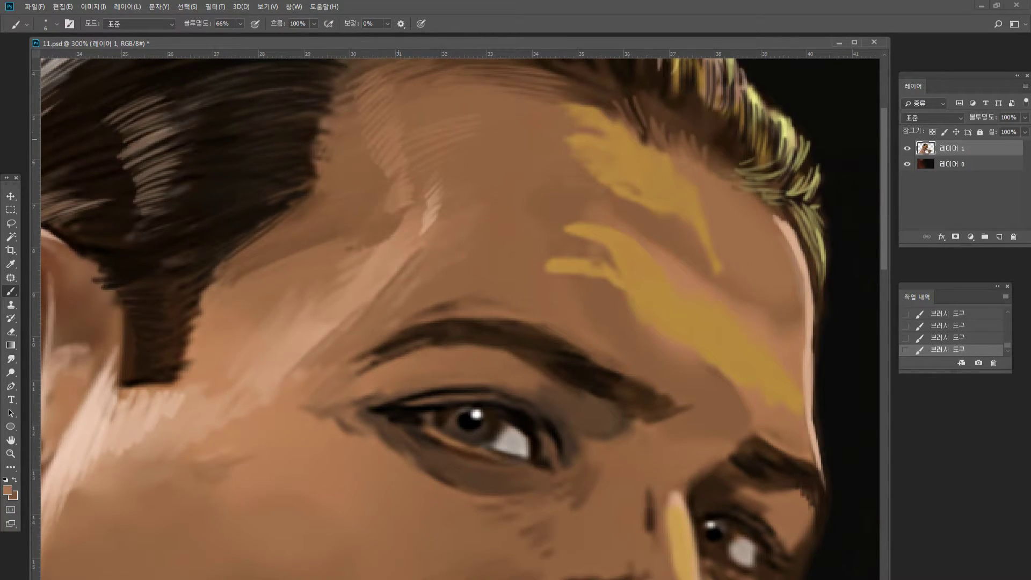
left_click_drag(396, 101, 463, 80)
left_click_drag(416, 83, 436, 78)
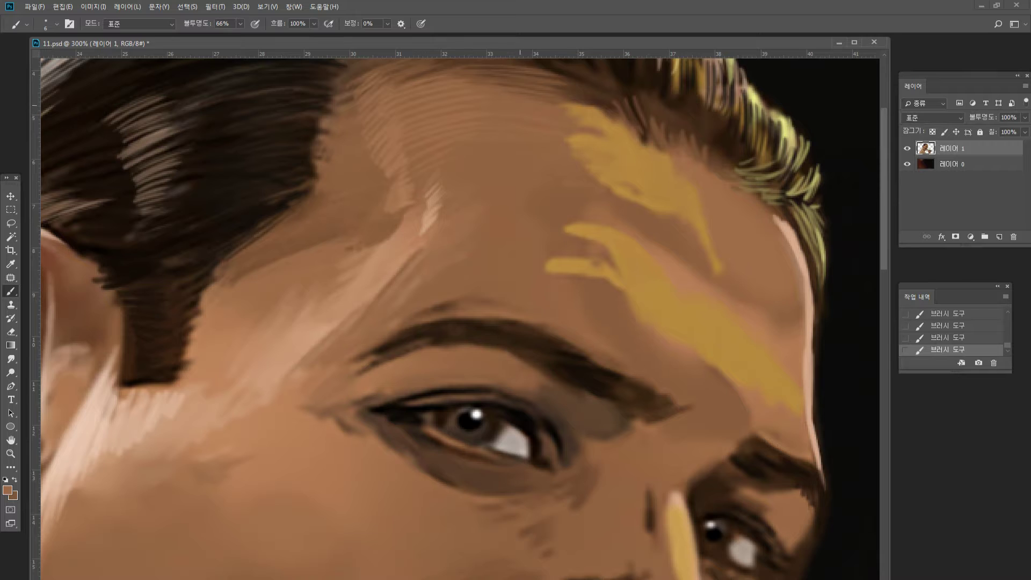
Break up the inner edge of the upper yellow forehead patch with strokes of sampled skin brown and sample tones around the patch.
left_click(571, 190, "alt")
mouse_move(615, 189)
left_mouse_down()
mouse_move(577, 140)
mouse_move(612, 138)
left_mouse_up()
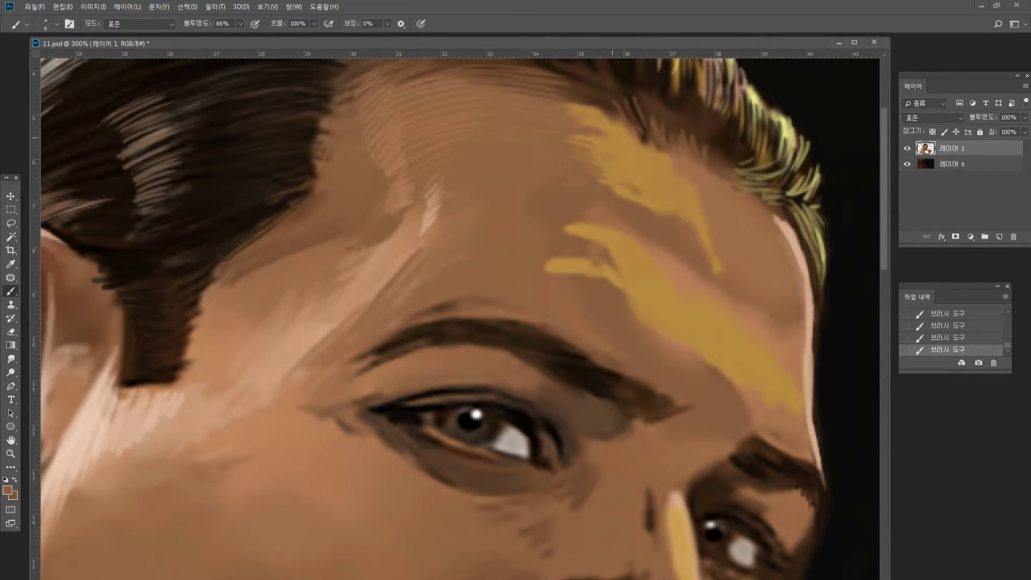
left_click(657, 164, "alt")
left_click(655, 220, "alt")
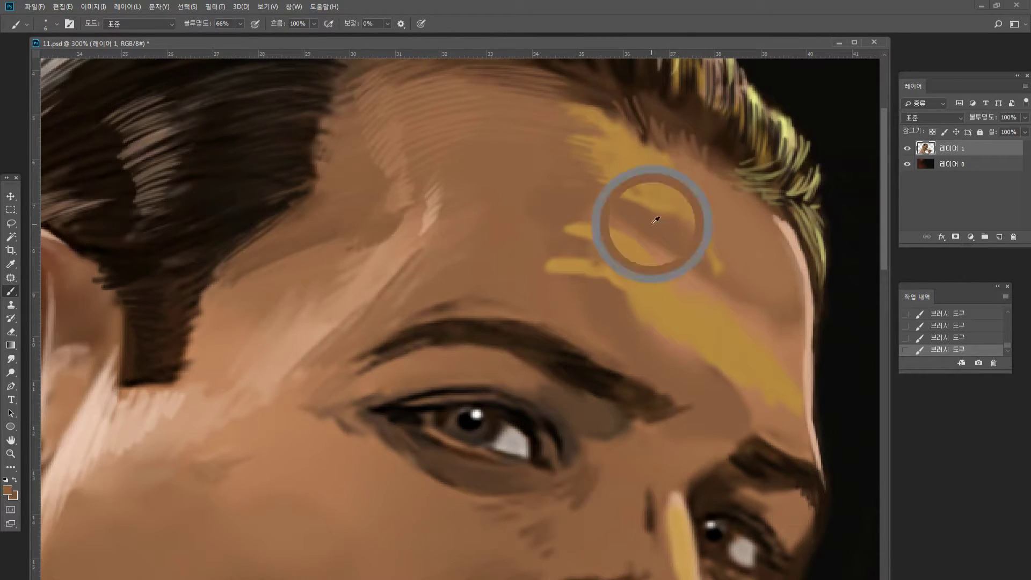
Cover the stray yellow strokes on the forehead with sampled skin tones and feather the edges of the upper yellow patch.
left_click(752, 276, "alt")
mouse_move(718, 264)
left_mouse_down()
mouse_move(714, 251)
mouse_move(661, 225)
mouse_move(719, 233)
mouse_move(655, 208)
mouse_move(692, 210)
mouse_move(672, 197)
mouse_move(680, 173)
mouse_move(666, 159)
left_mouse_up()
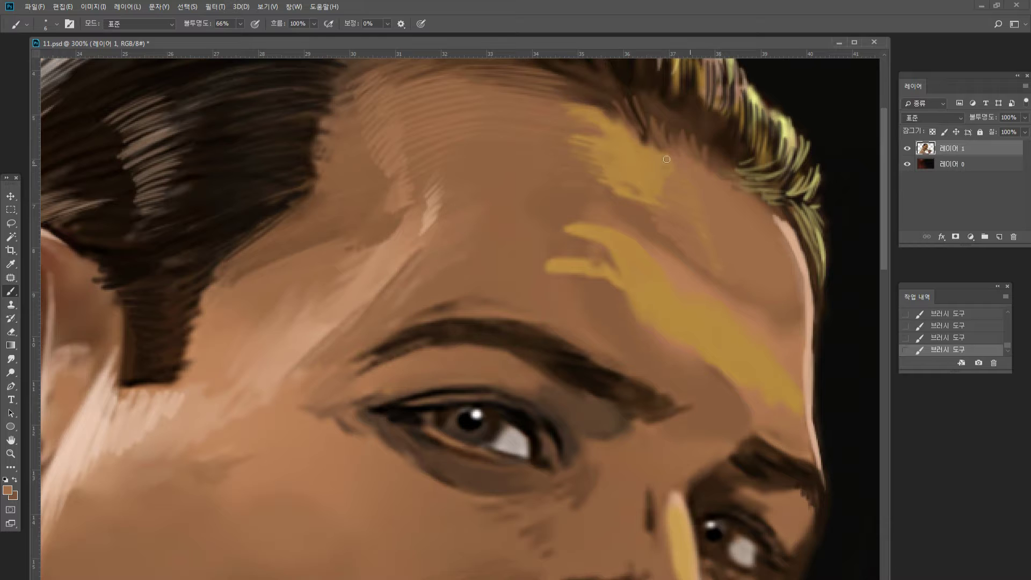
left_click(691, 214, "alt")
left_click(593, 195, "alt")
mouse_move(609, 191)
left_mouse_down()
mouse_move(595, 175)
mouse_move(630, 186)
left_mouse_up()
left_click(692, 210, "alt")
left_click(657, 165, "alt")
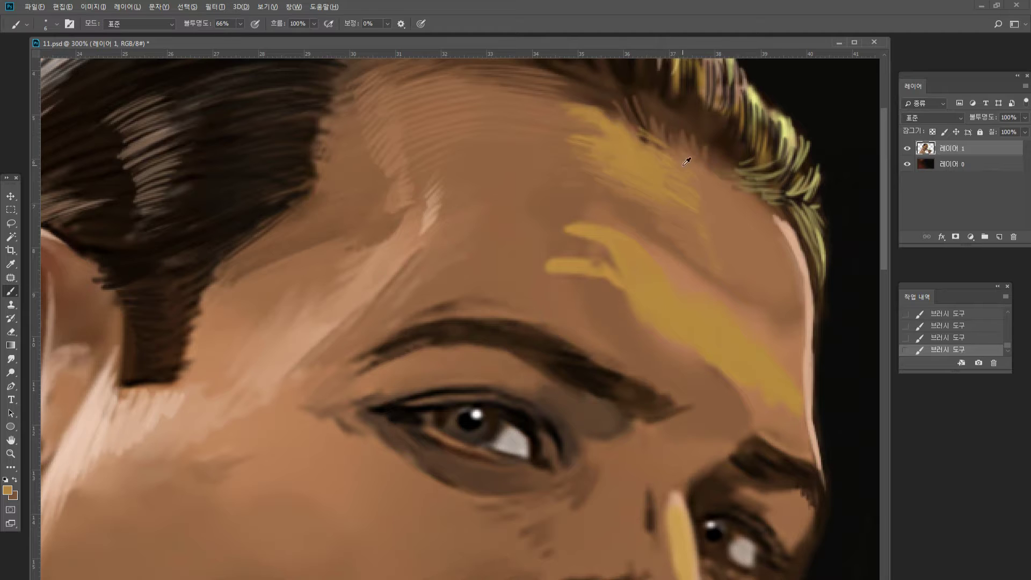
Blend the upper forehead into the hairline above the yellow patch with short strokes in sampled skin and hair tones.
left_click(687, 161, "alt")
mouse_move(630, 134)
left_mouse_down()
mouse_move(602, 96)
mouse_move(561, 95)
mouse_move(588, 100)
left_mouse_up()
left_click(580, 117, "alt")
left_click_drag(547, 81, 586, 86)
left_click_drag(638, 127, 671, 145)
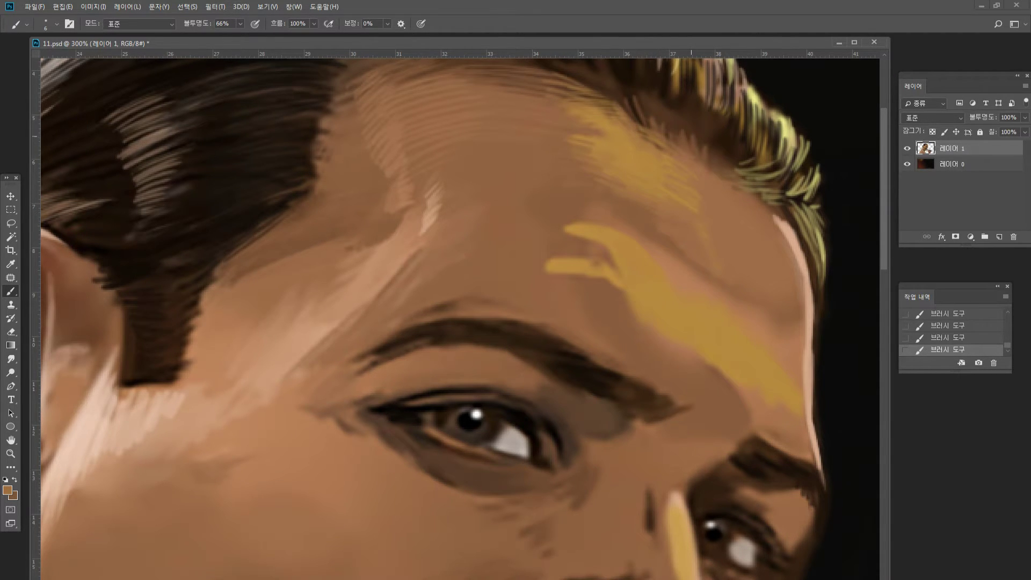
left_click(662, 94, "alt")
left_click(615, 88, "alt")
left_click(690, 170, "alt")
Paint fine pale peach highlight strokes inward from the outer edge of the forehead below the blond hair.
left_click(790, 233, "alt")
mouse_move(765, 214)
left_mouse_down()
mouse_move(745, 203)
mouse_move(780, 235)
left_mouse_up()
left_click_drag(755, 217, 794, 260)
left_click(795, 239, "alt")
mouse_move(755, 229)
left_mouse_down()
mouse_move(793, 261)
mouse_move(777, 226)
mouse_move(799, 323)
left_mouse_up()
left_click(785, 236, "alt")
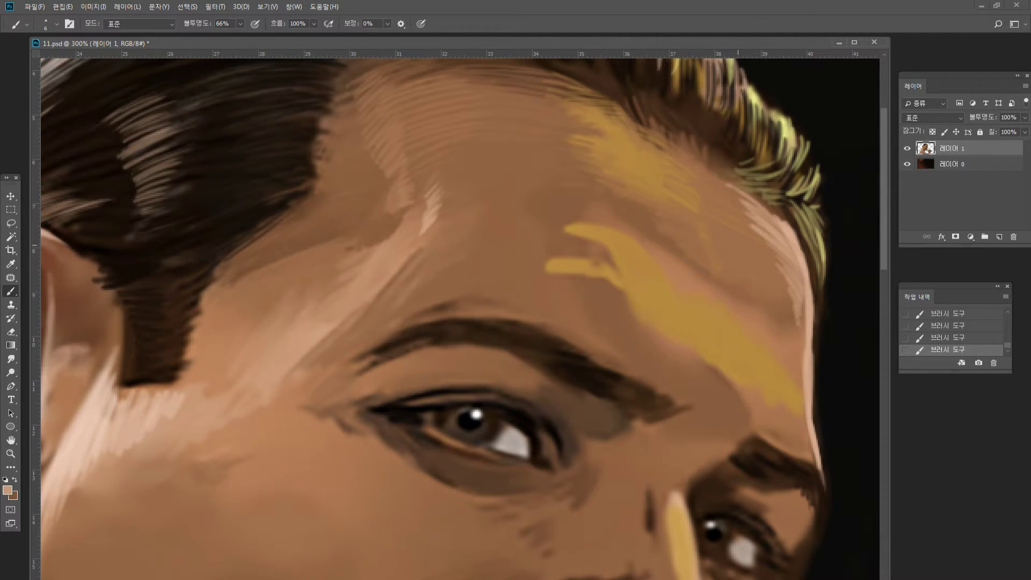
Fill out the upper end of the diagonal yellow forehead streak and cover its thin upper prong with skin tone.
left_click(670, 303, "alt")
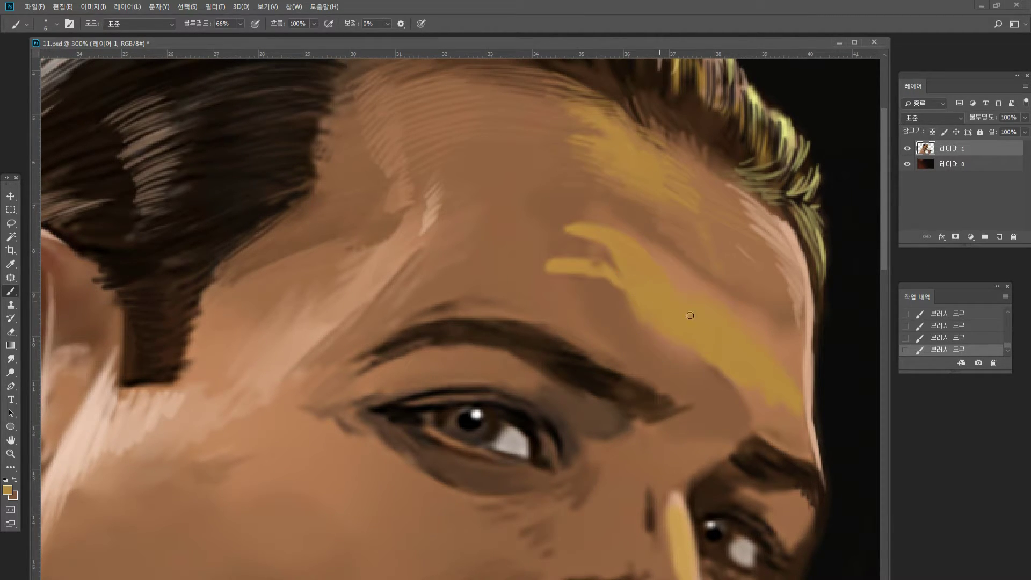
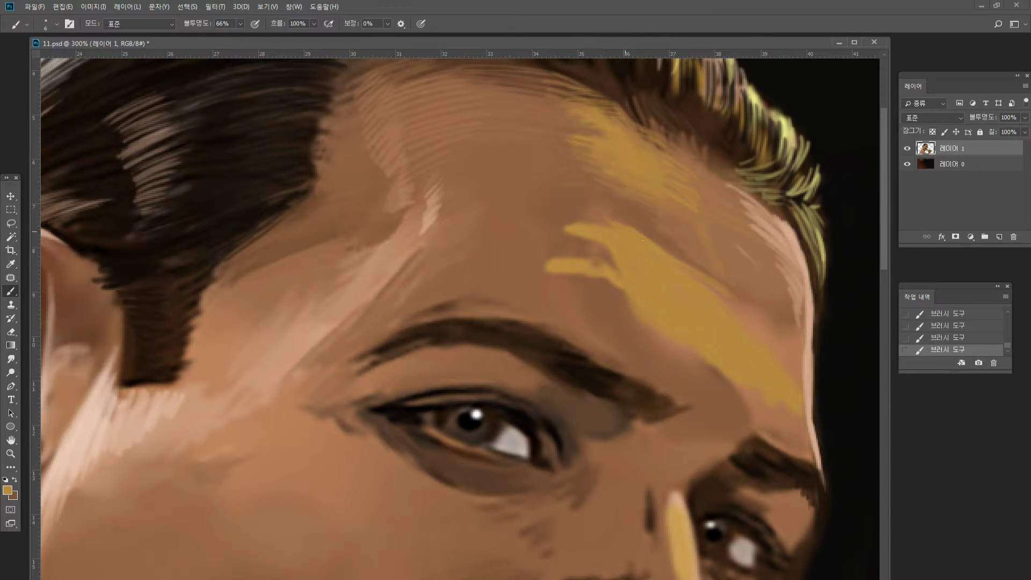
left_click(575, 242, "alt")
left_click_drag(583, 219, 601, 230)
mouse_move(564, 228)
left_mouse_down()
mouse_move(610, 246)
mouse_move(593, 243)
left_mouse_up()
left_click(636, 272, "alt")
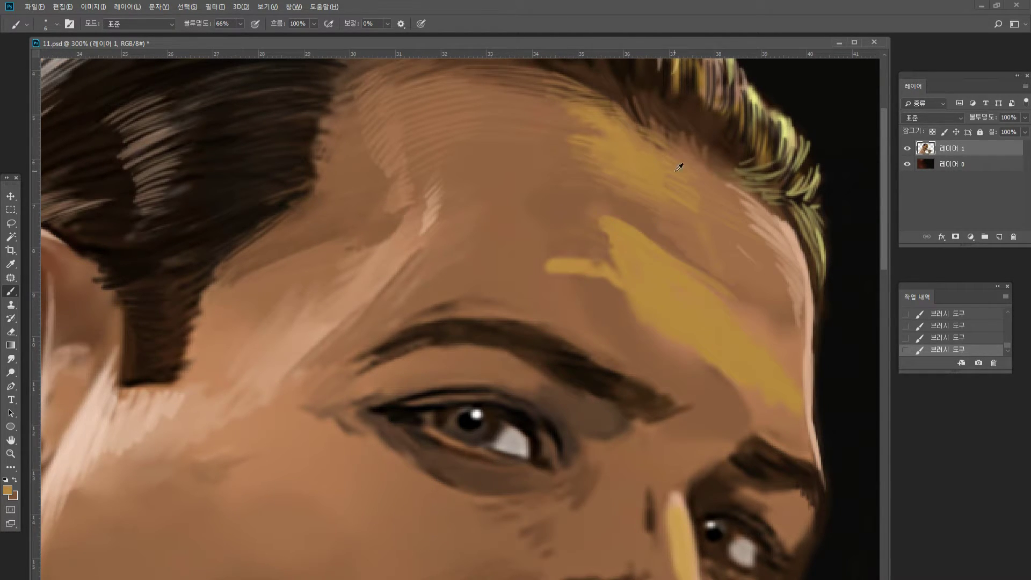
Add a dark brown mark at the inner end of the yellow streak and trim its lower edge with skin tone.
left_click(744, 149, "alt")
left_click_drag(601, 272, 629, 297)
left_click(609, 286, "alt")
left_click(626, 285, "alt")
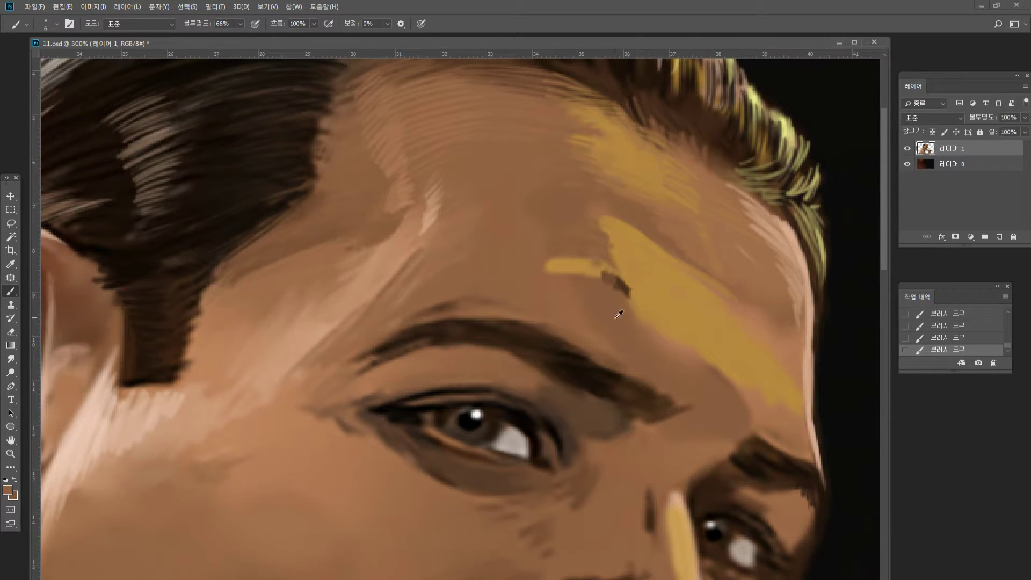
left_click_drag(662, 322, 637, 301)
left_click(655, 337, "alt")
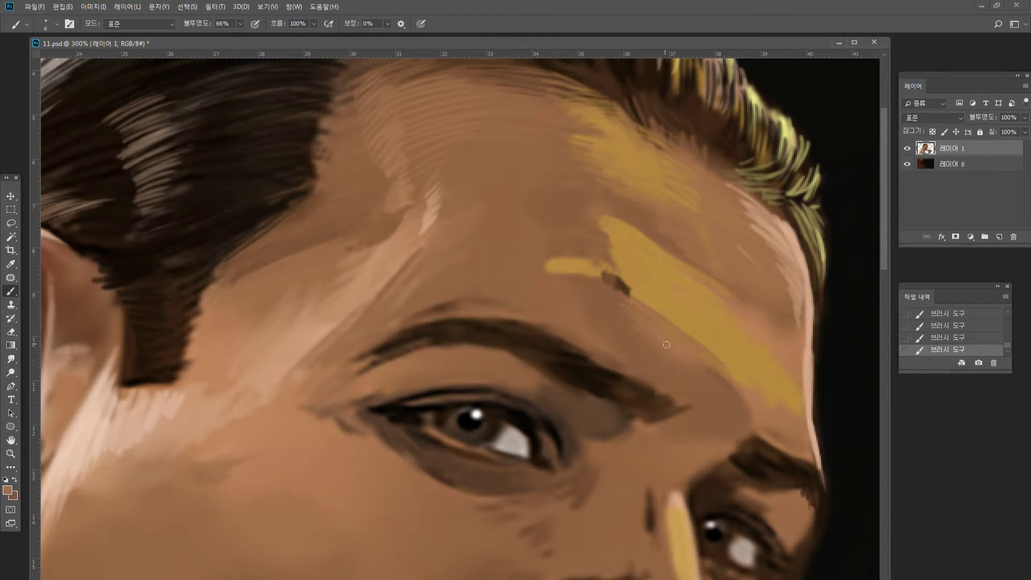
Blend skin tone beneath the yellow streak and paint brown crease strokes above the inner end of the near eyebrow.
left_click(766, 400, "alt")
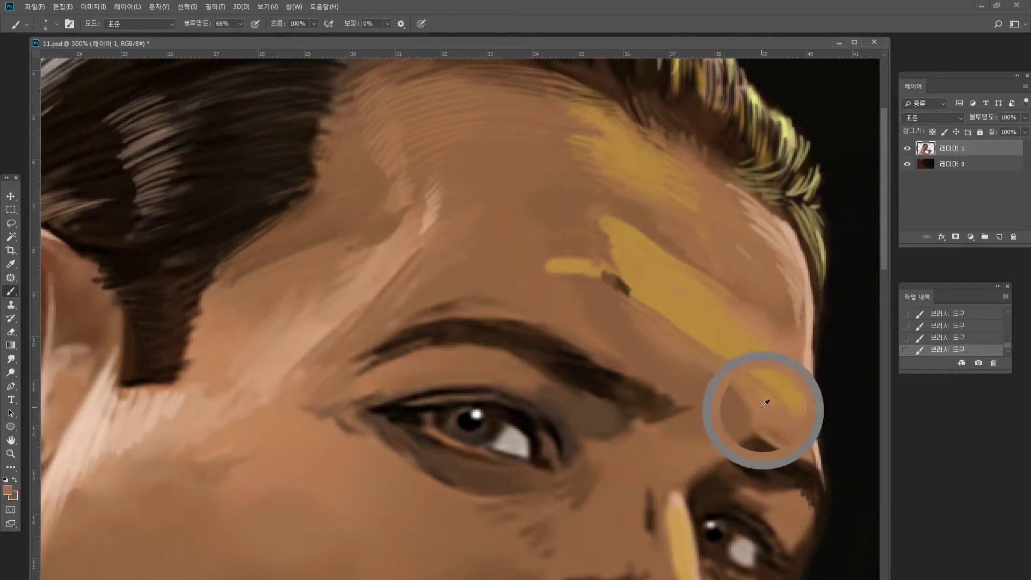
left_click_drag(715, 380, 747, 410)
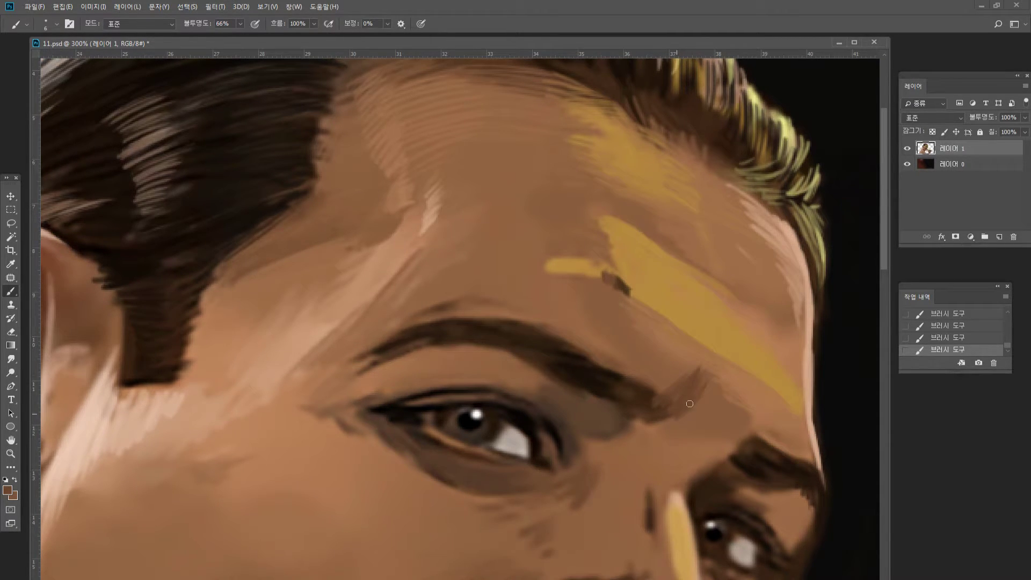
left_click(685, 363, "alt")
left_click_drag(682, 398, 697, 388)
Cover the thin yellow prong at the streak's inner end with the surrounding sampled skin tones.
left_click(601, 288, "alt")
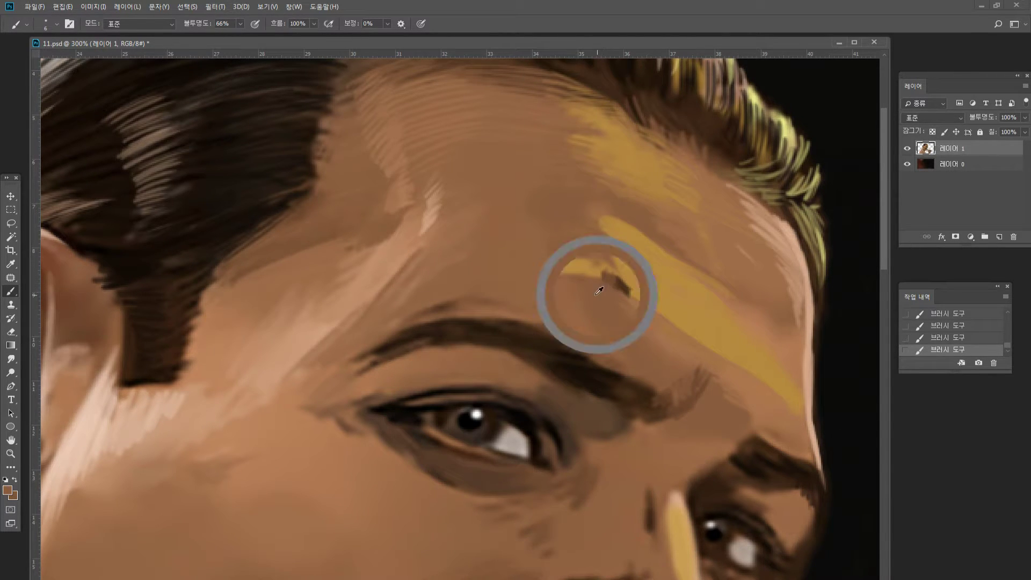
mouse_move(594, 280)
left_mouse_down()
mouse_move(546, 270)
mouse_move(598, 264)
left_mouse_up()
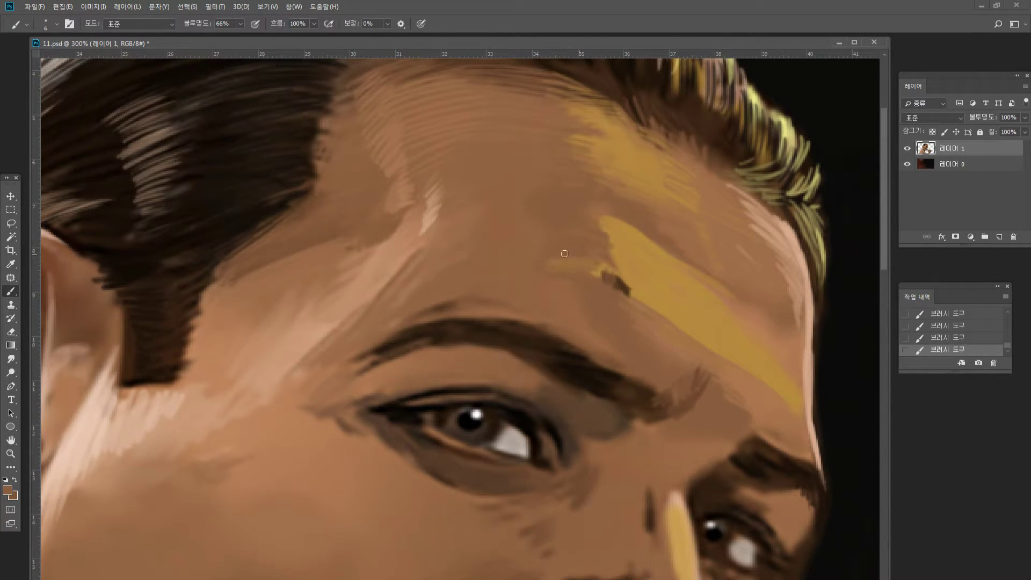
left_click(524, 285, "alt")
left_click(648, 260, "alt")
Strengthen the pale highlight running from the temple down toward the cheek with long strokes in sampled light skin tones.
left_click(428, 215, "alt")
left_click_drag(416, 246, 399, 279)
left_click(430, 221, "alt")
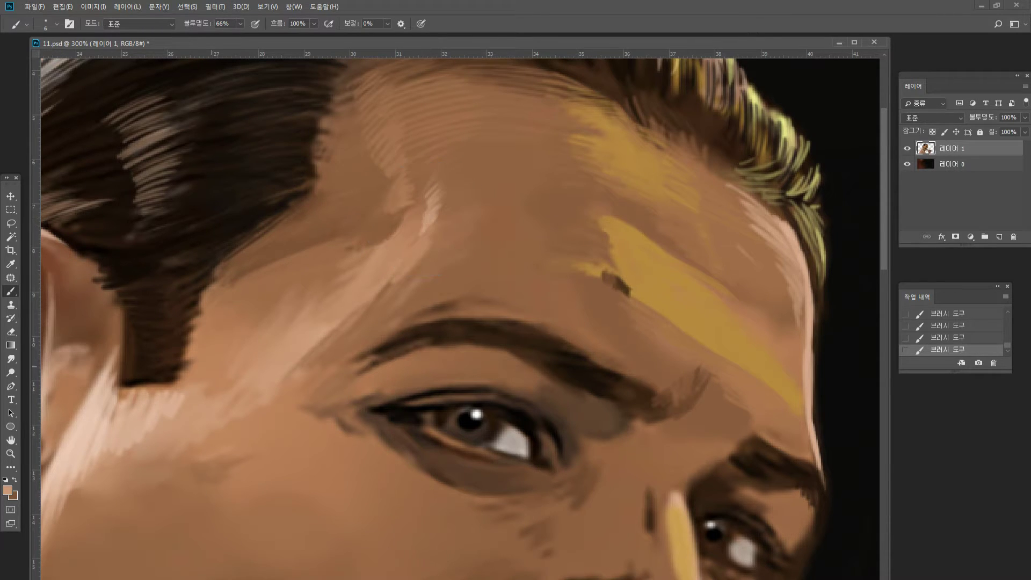
mouse_move(424, 242)
left_mouse_down()
mouse_move(399, 285)
mouse_move(332, 314)
left_mouse_up()
left_click(409, 269, "alt")
mouse_move(403, 277)
left_mouse_down()
mouse_move(370, 289)
mouse_move(406, 280)
mouse_move(327, 317)
mouse_move(322, 339)
mouse_move(289, 376)
left_mouse_up()
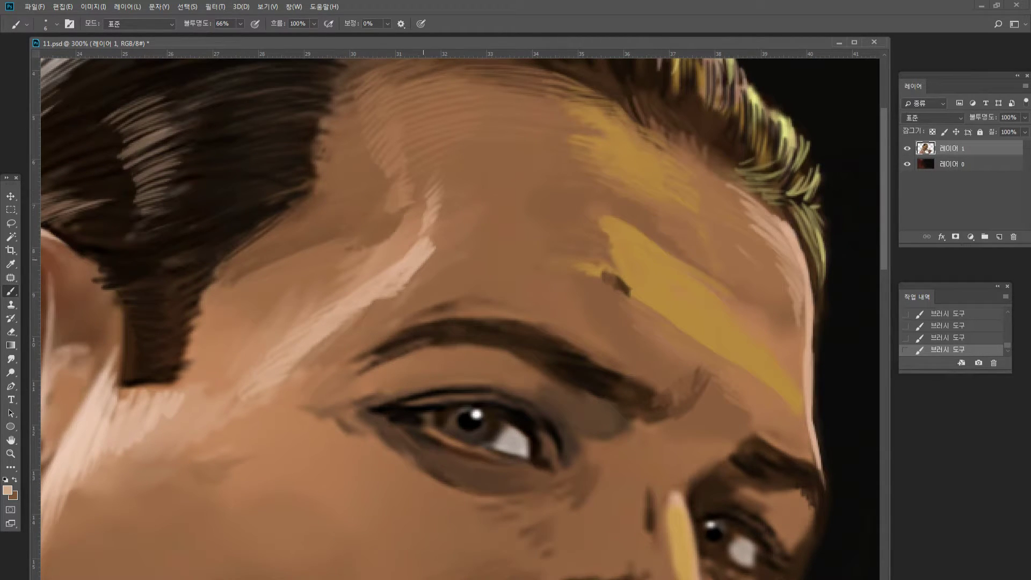
left_click(417, 263, "alt")
left_click_drag(424, 246, 433, 234)
Lighten the highlight along the outer edge of the forehead with the Dodge tool.
double_click(10, 453)
left_click(301, 308, "alt")
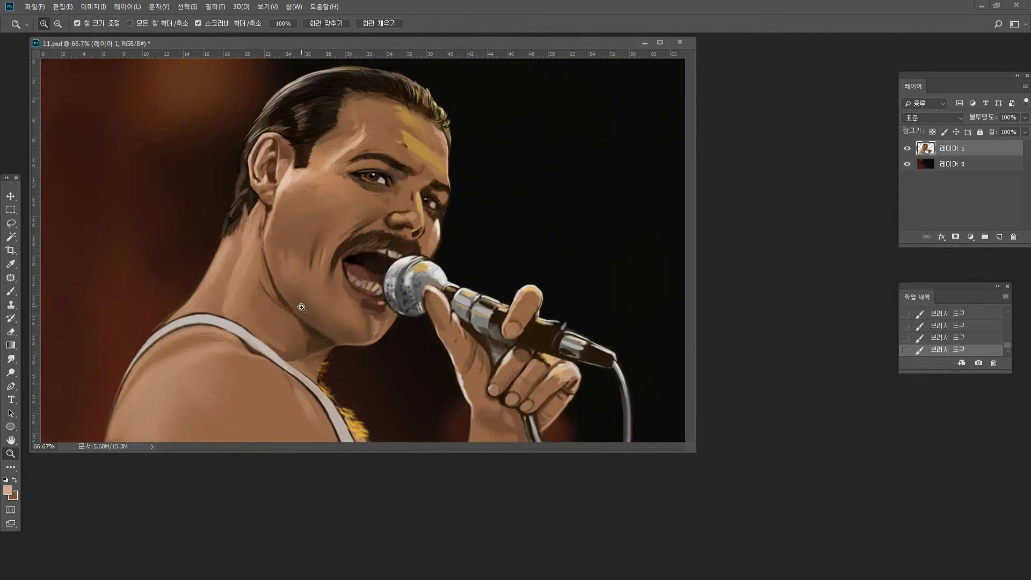
left_click(433, 210)
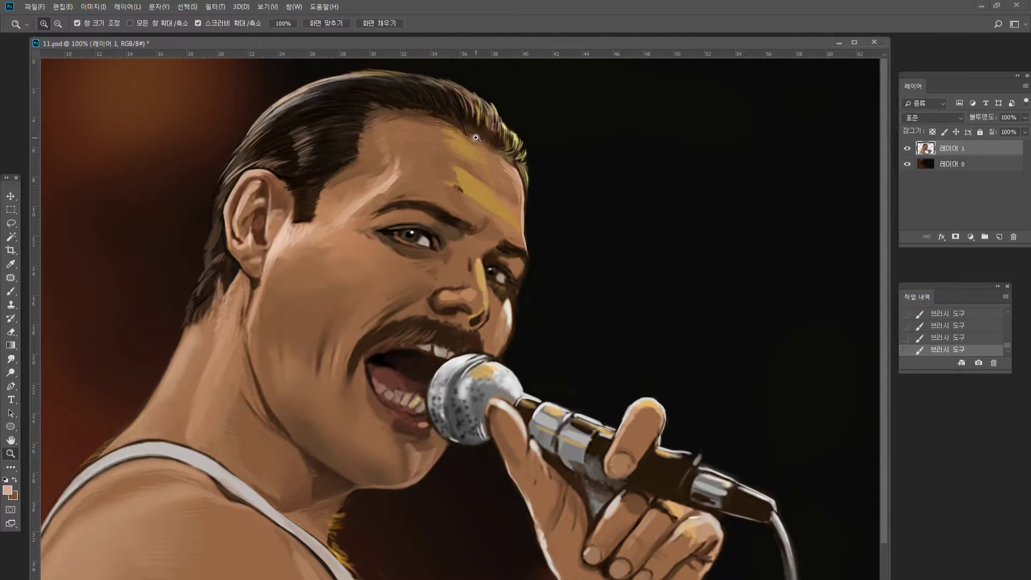
left_click(538, 226)
left_click(489, 284)
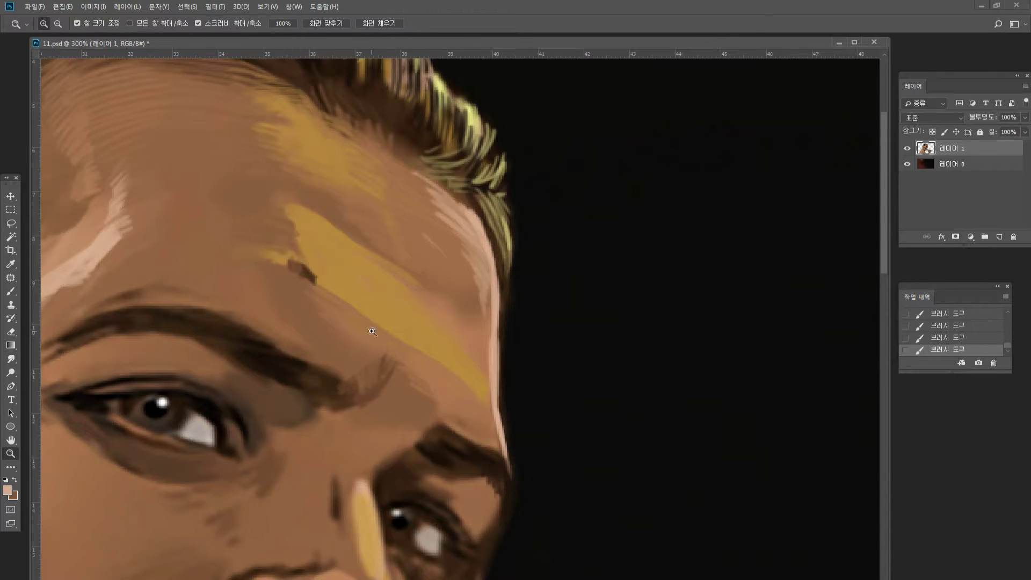
left_click(396, 398, "alt")
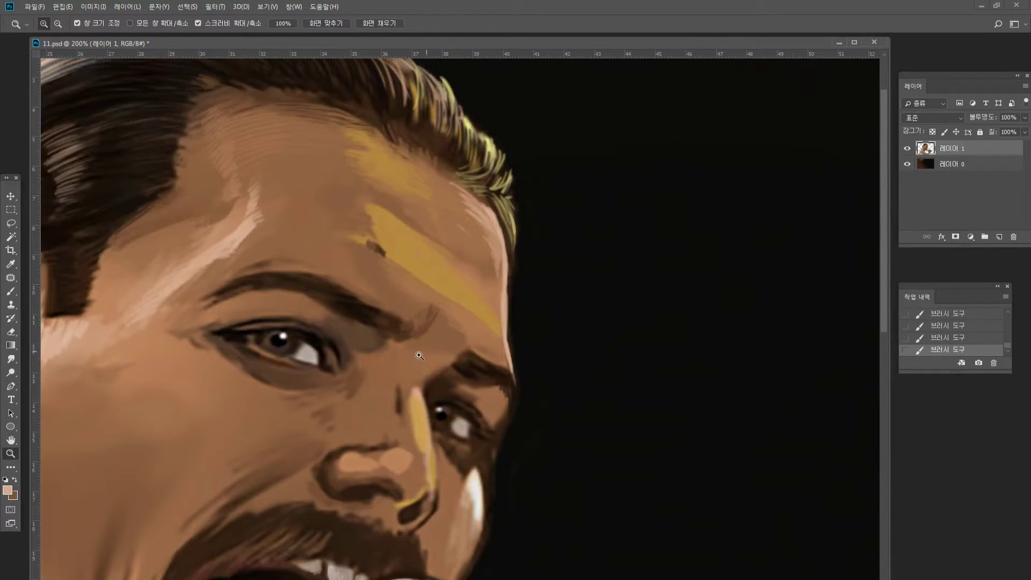
left_click(376, 381)
left_click(422, 237, "alt")
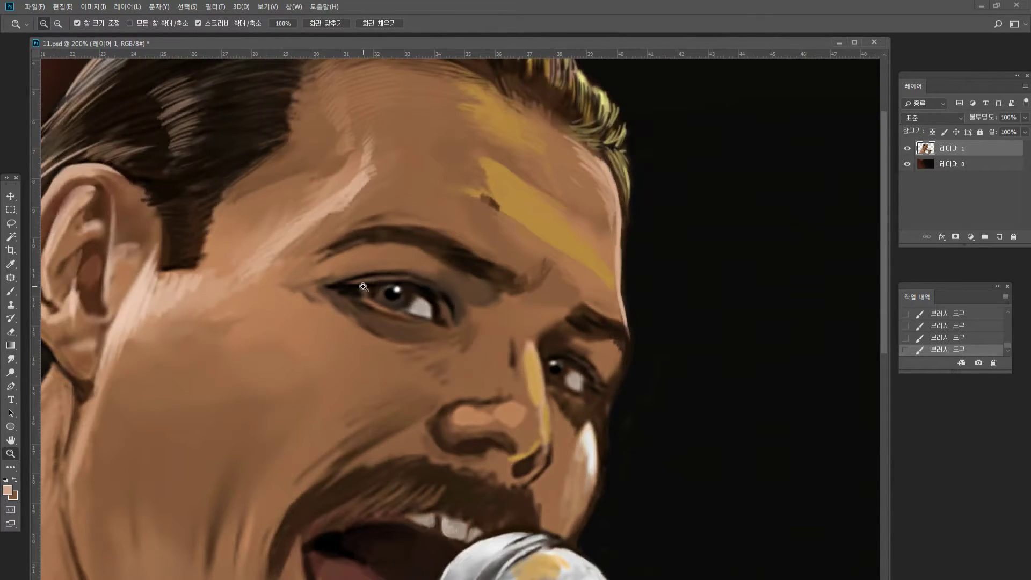
left_click(14, 373)
left_click(43, 372)
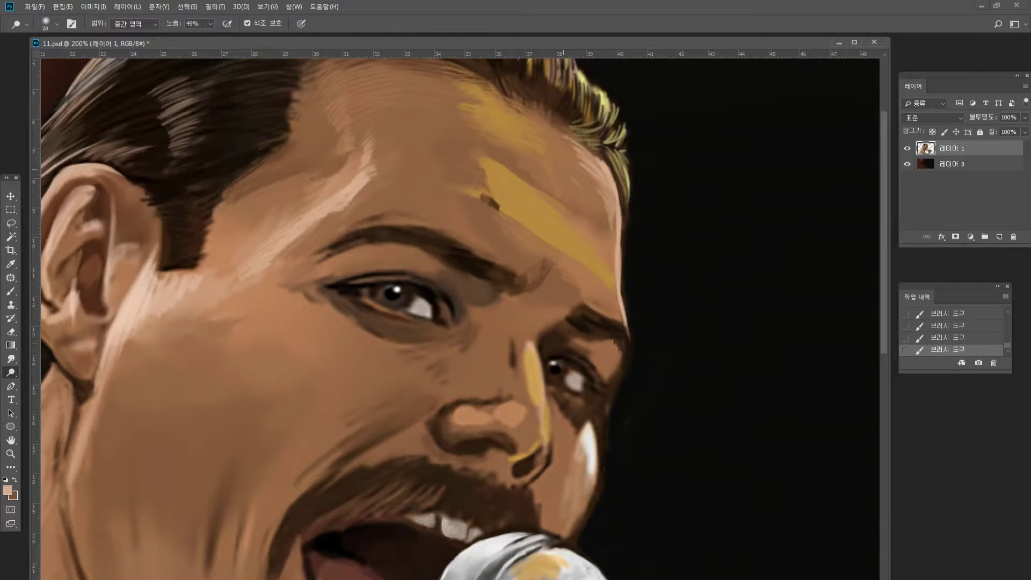
left_click_drag(601, 158, 621, 258)
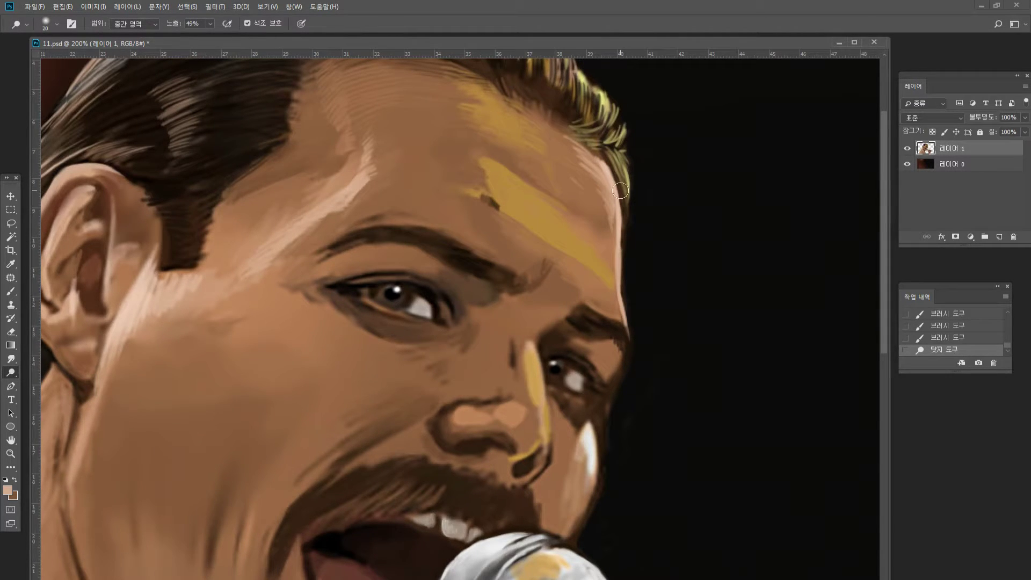
Reduce the brush size and dodge a fine stretch of the forehead's outer edge beside the hair.
key("bracketleft")
key("bracketleft")
key("bracketleft")
key("bracketleft")
key("bracketleft")
key("bracketleft")
left_click_drag(623, 199, 613, 209)
Enlarge the brush and dodge the forehead's outer edge, the blond hair tips and the yellow highlight on the nose bridge.
key("bracketright")
key("bracketright")
key("bracketright")
key("bracketright")
key("bracketright")
key("bracketright")
key("bracketright")
key("bracketright")
key("bracketright")
key("bracketright")
left_click_drag(607, 185, 618, 231)
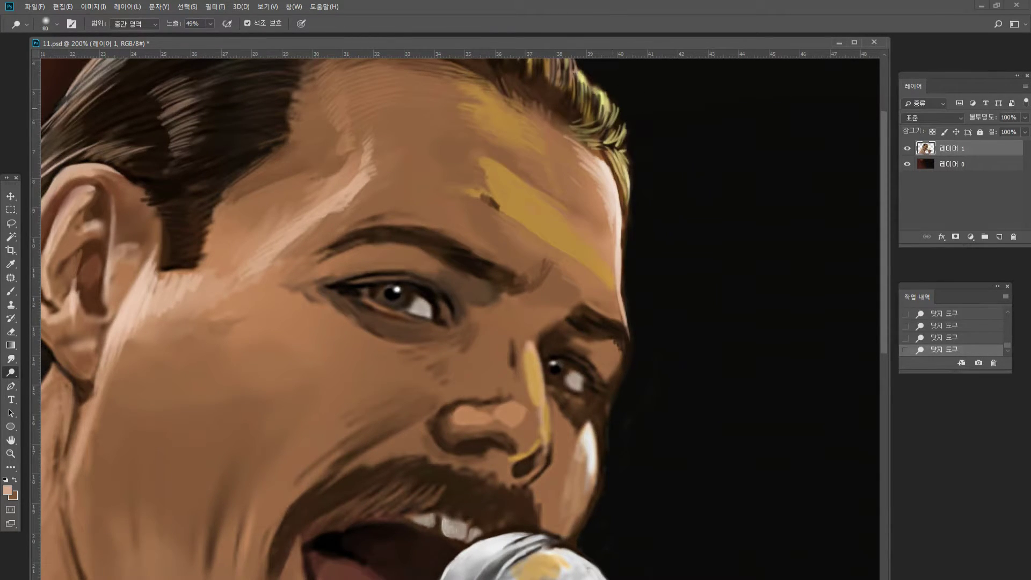
left_click_drag(608, 101, 605, 110)
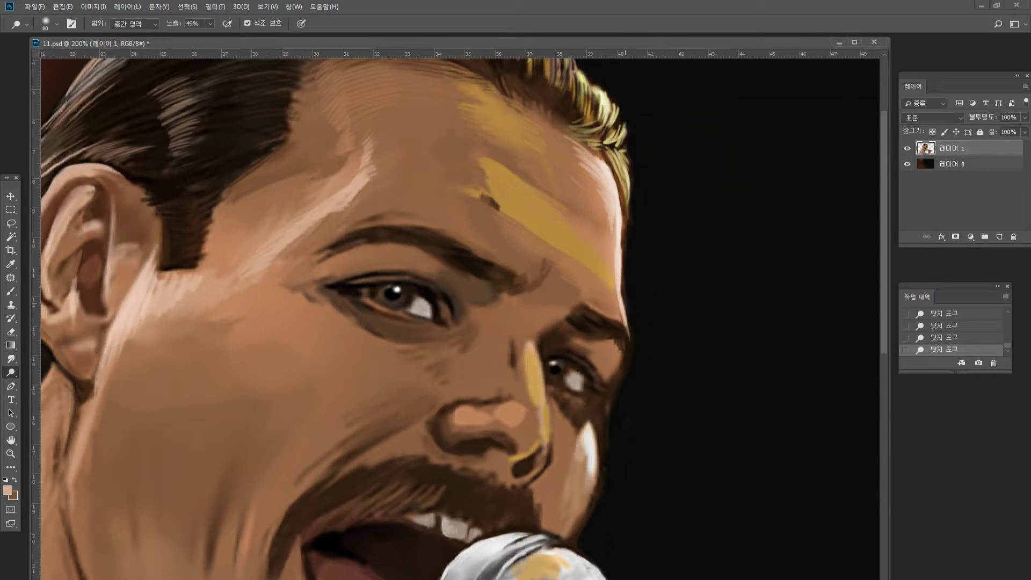
mouse_move(538, 324)
left_mouse_down()
mouse_move(537, 371)
mouse_move(531, 354)
left_mouse_up()
With the Brush tool, extend the crease above the near eyebrow's inner end using fine brown strokes.
double_click(10, 454)
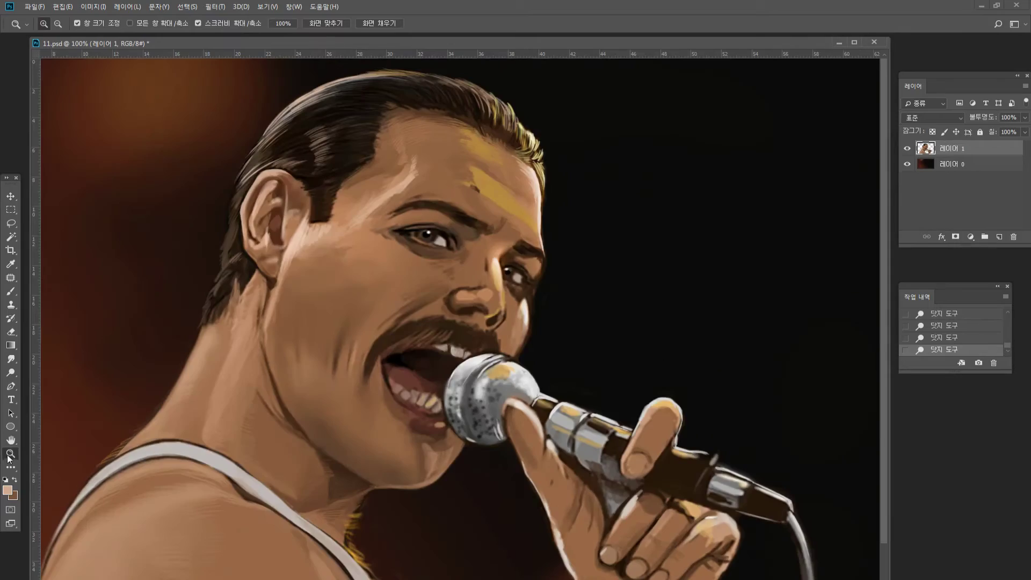
left_click(331, 303, "alt")
left_click(421, 215)
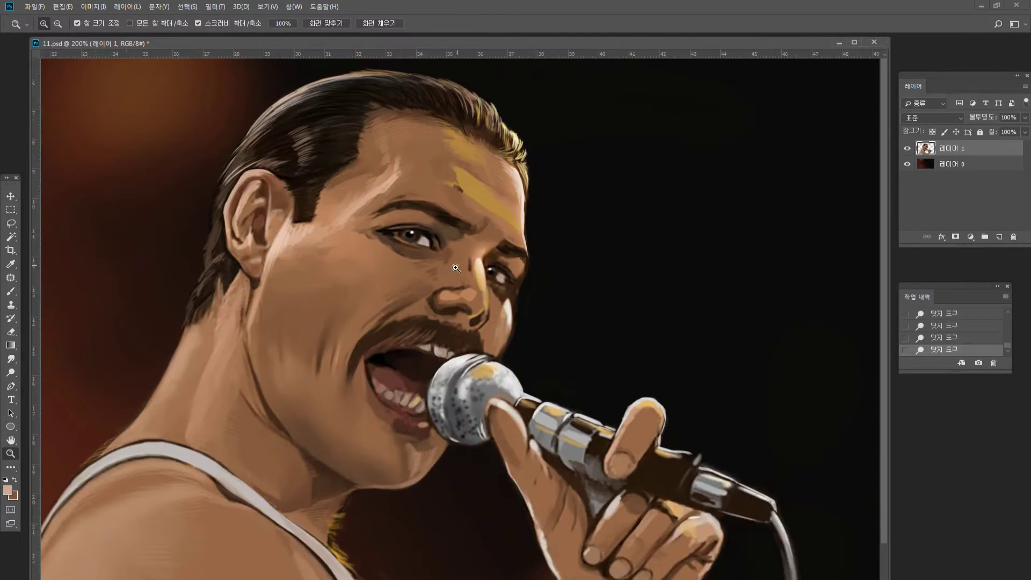
left_click(456, 268)
left_click(523, 237)
left_click(512, 272)
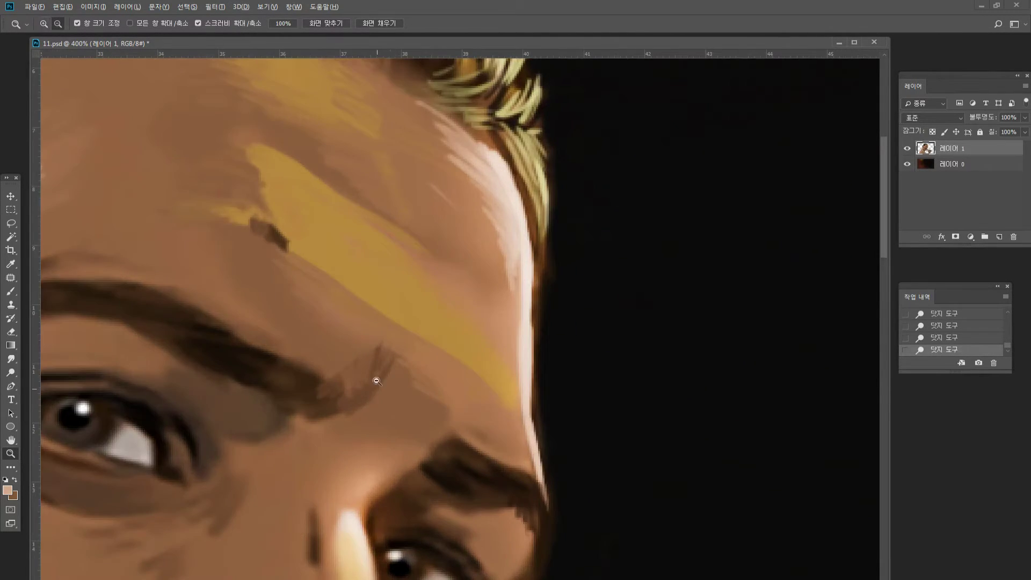
left_click(383, 386, "alt")
left_click(10, 291)
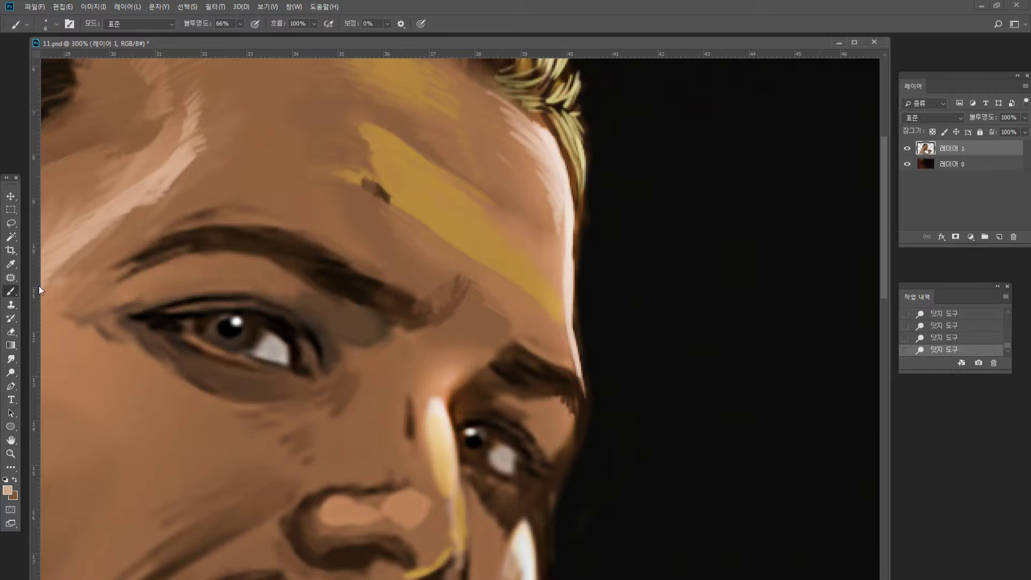
left_click(472, 287, "alt")
left_click_drag(466, 280, 481, 259)
mouse_move(473, 281)
left_mouse_down()
mouse_move(482, 258)
mouse_move(478, 276)
left_mouse_up()
left_click_drag(476, 290, 484, 273)
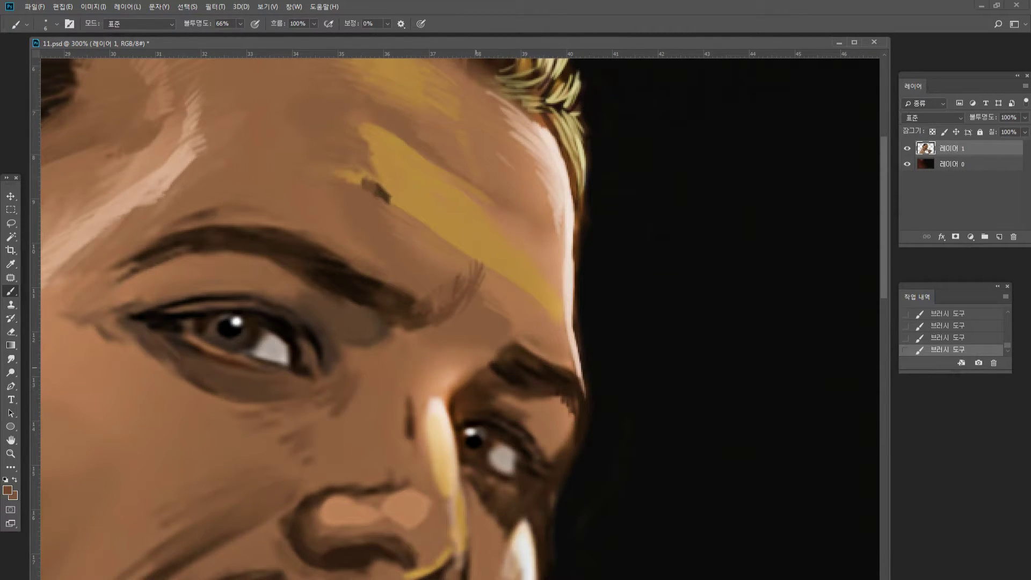
Paint a pale highlight along the nose bridge and continue it as a thin line up between the eyebrows.
left_click(455, 384, "alt")
mouse_move(452, 386)
left_mouse_down()
mouse_move(459, 475)
mouse_move(456, 440)
left_mouse_up()
left_click(450, 425, "alt")
left_click(440, 410, "alt")
left_click_drag(456, 399, 484, 325)
Soften the thin highlight between the eyebrows by painting over it with sampled peach and skin tones.
left_click(527, 319, "alt")
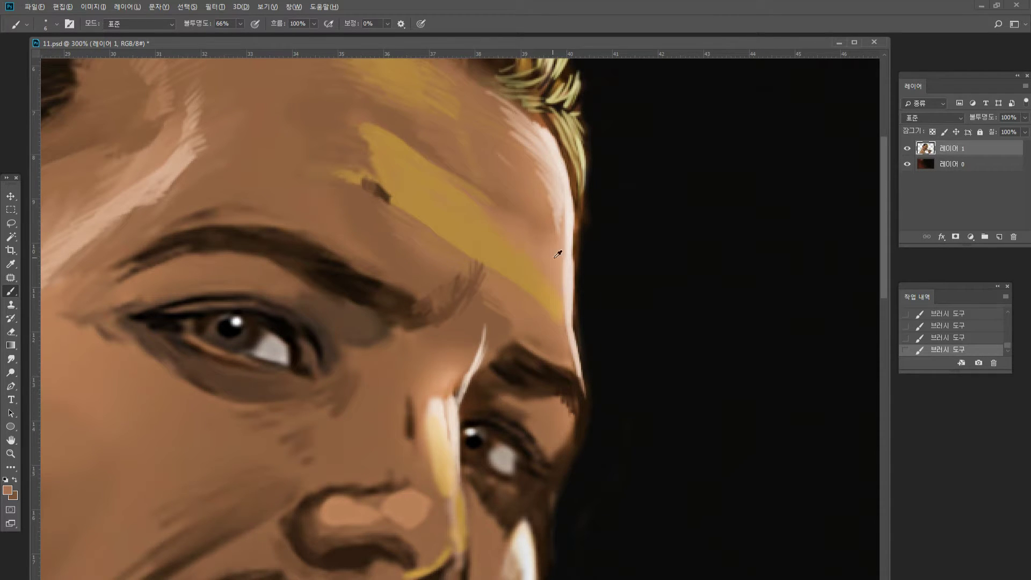
left_click(552, 218, "alt")
mouse_move(479, 358)
left_mouse_down()
mouse_move(460, 397)
mouse_move(474, 344)
mouse_move(459, 394)
mouse_move(448, 381)
mouse_move(459, 374)
mouse_move(457, 390)
mouse_move(481, 335)
mouse_move(475, 356)
left_mouse_up()
left_click(452, 370, "alt")
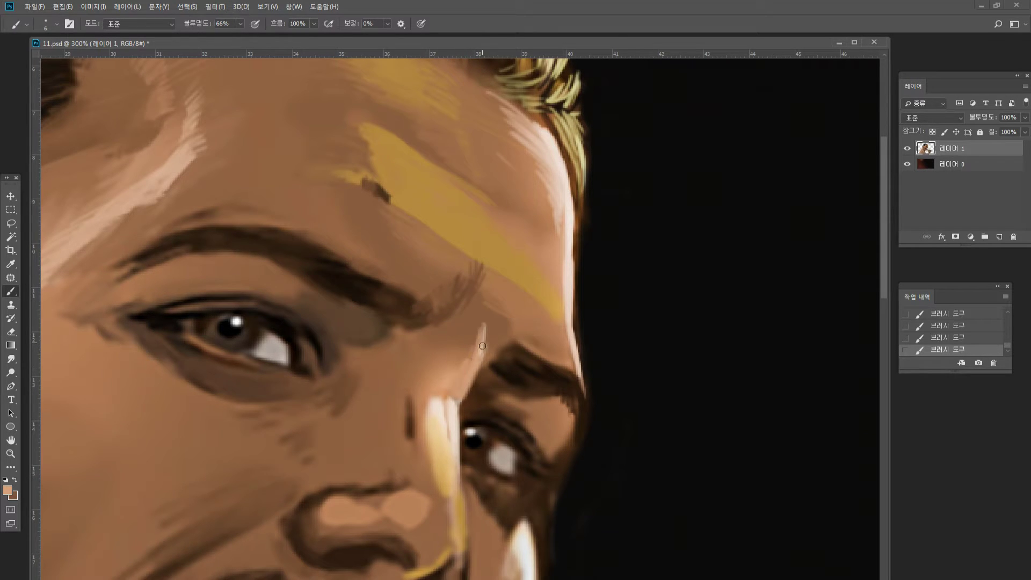
left_click_drag(486, 321, 481, 348)
left_click(473, 312, "alt")
Reshape the inner end of the far eyebrow with short brown and dark hair strokes and blend the shadow beneath it.
left_click(484, 367, "alt")
mouse_move(487, 368)
left_mouse_down()
mouse_move(488, 343)
mouse_move(485, 363)
mouse_move(517, 350)
left_mouse_up()
left_click(512, 334, "alt")
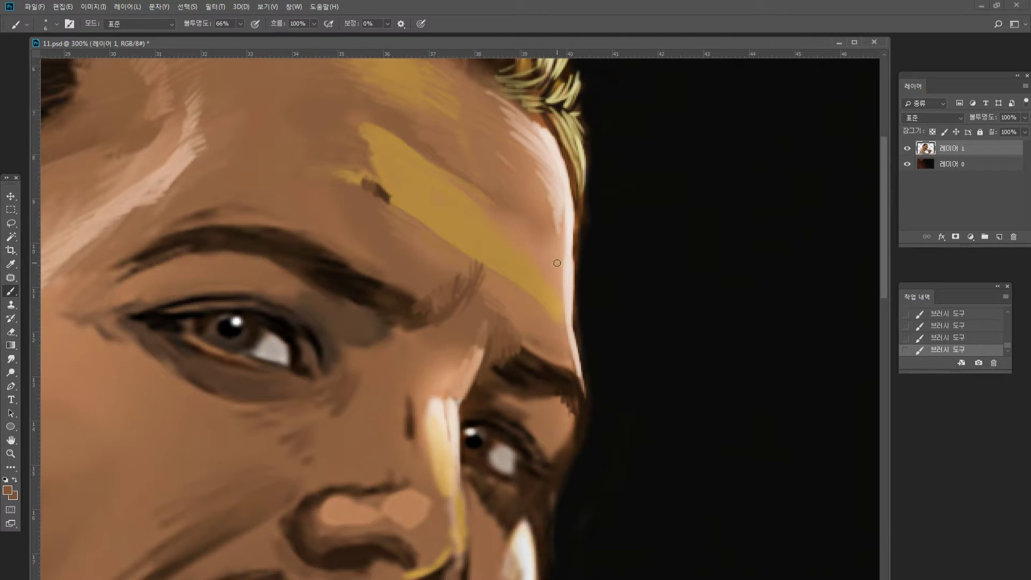
left_click(525, 371, "alt")
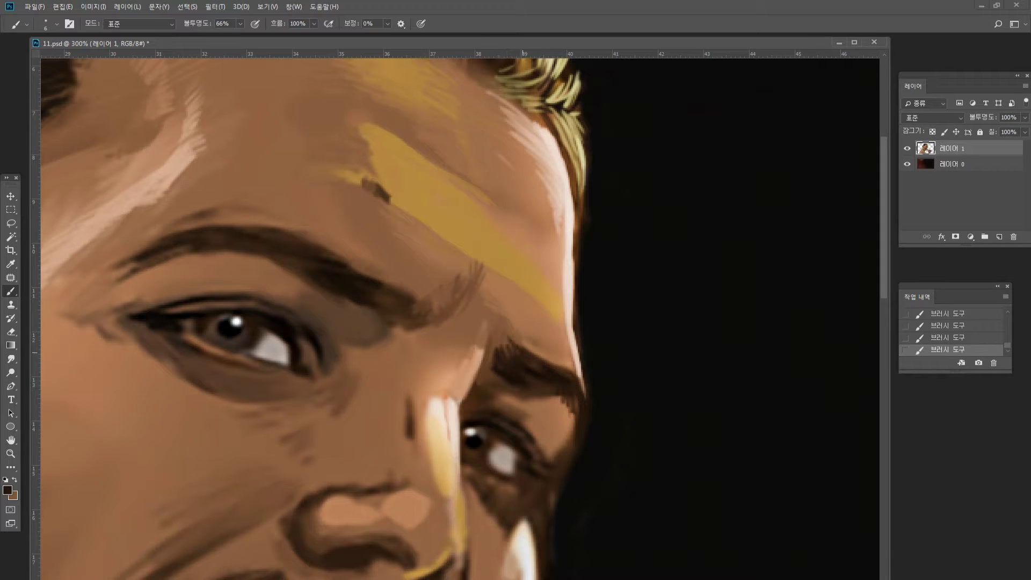
left_click(521, 329, "alt")
left_click(506, 357, "alt")
left_click(510, 374, "alt")
left_click_drag(493, 370, 506, 388)
Refine the far eyebrow's upper edge and outer end with short dark brown hair strokes over sampled skin tones.
left_click(535, 337, "alt")
mouse_move(534, 347)
left_mouse_down()
mouse_move(528, 359)
mouse_move(545, 355)
left_mouse_up()
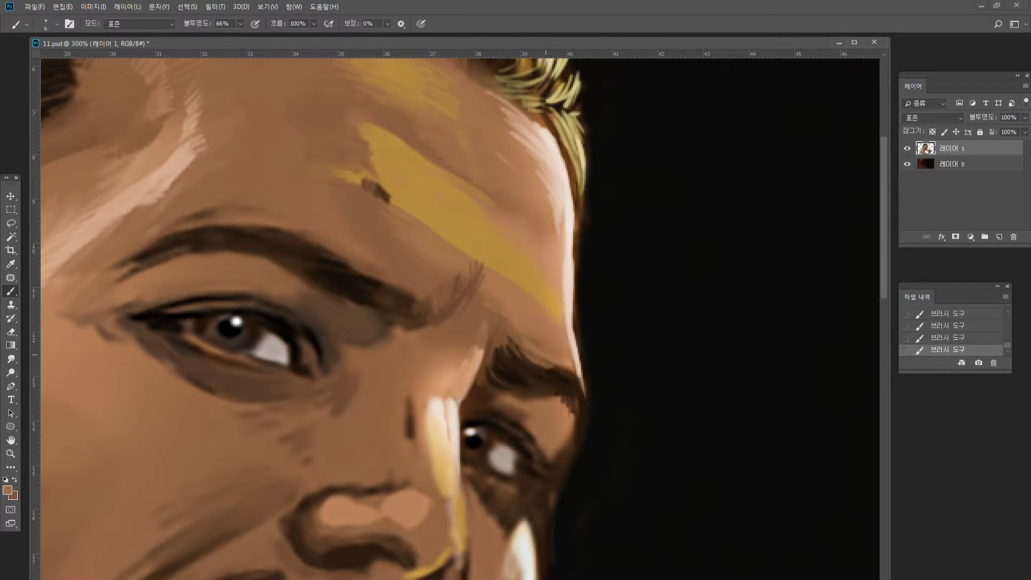
left_click(539, 368, "alt")
left_click(547, 359, "alt")
left_click(554, 381, "alt")
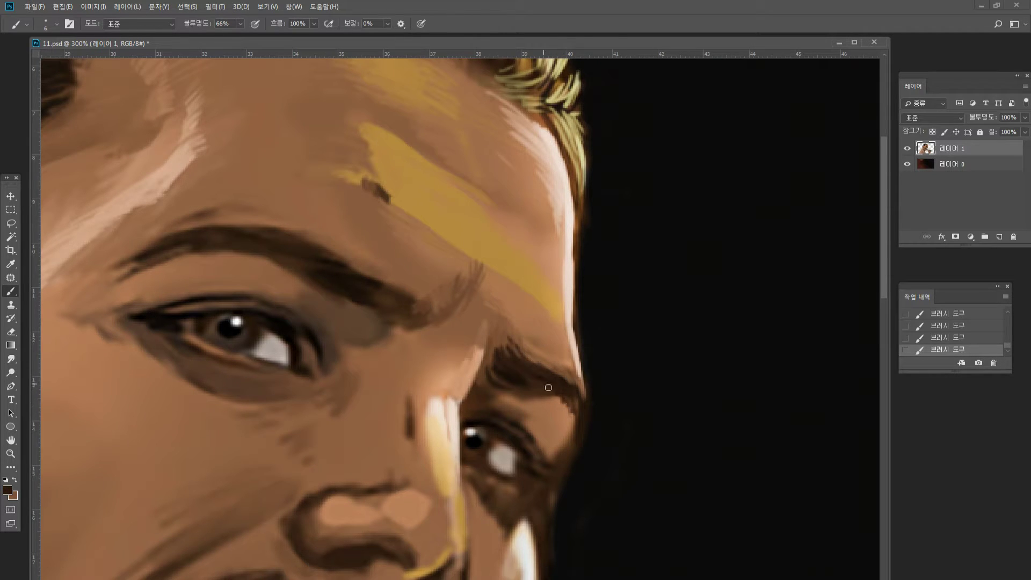
left_click_drag(548, 387, 570, 424)
Paint pale pink highlight strokes along the far eyebrow's upper edge and interlace them with dark hairs and sampled skin tones.
left_click(570, 333, "alt")
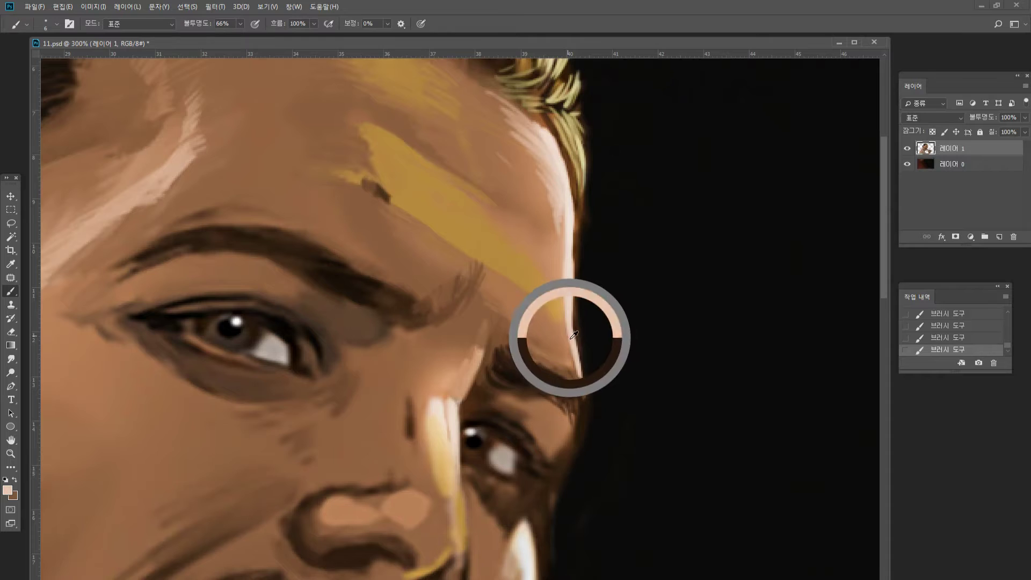
mouse_move(528, 350)
left_mouse_down()
mouse_move(573, 377)
mouse_move(531, 371)
mouse_move(559, 381)
left_mouse_up()
left_click(541, 354, "alt")
left_click(544, 360, "alt")
left_click(559, 372, "alt")
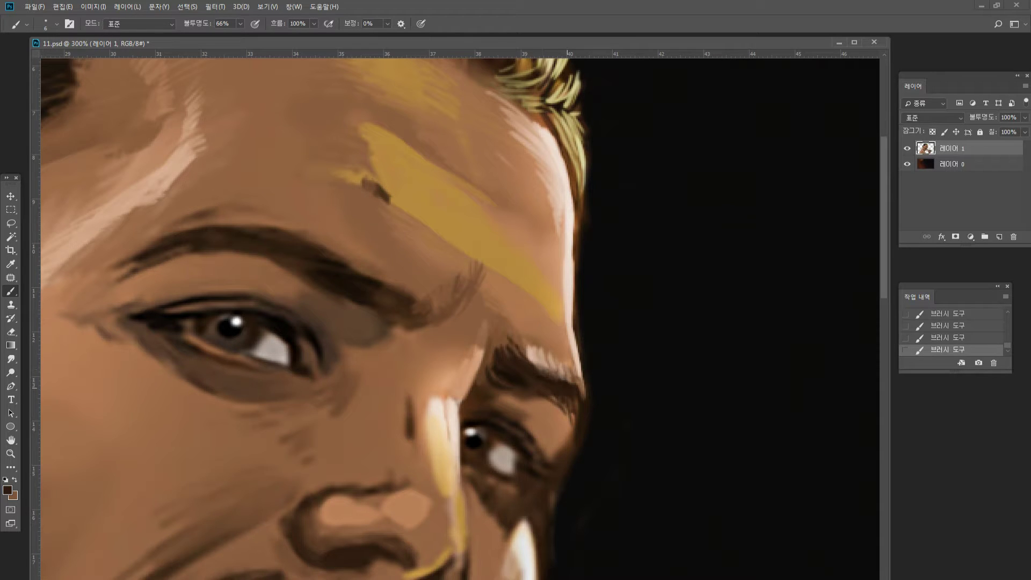
left_click_drag(517, 342, 509, 356)
left_click(514, 317, "alt")
left_click(512, 307, "alt")
Lighten the yellow highlight patches on the forehead with the Dodge tool.
left_click(11, 440)
double_click(10, 453)
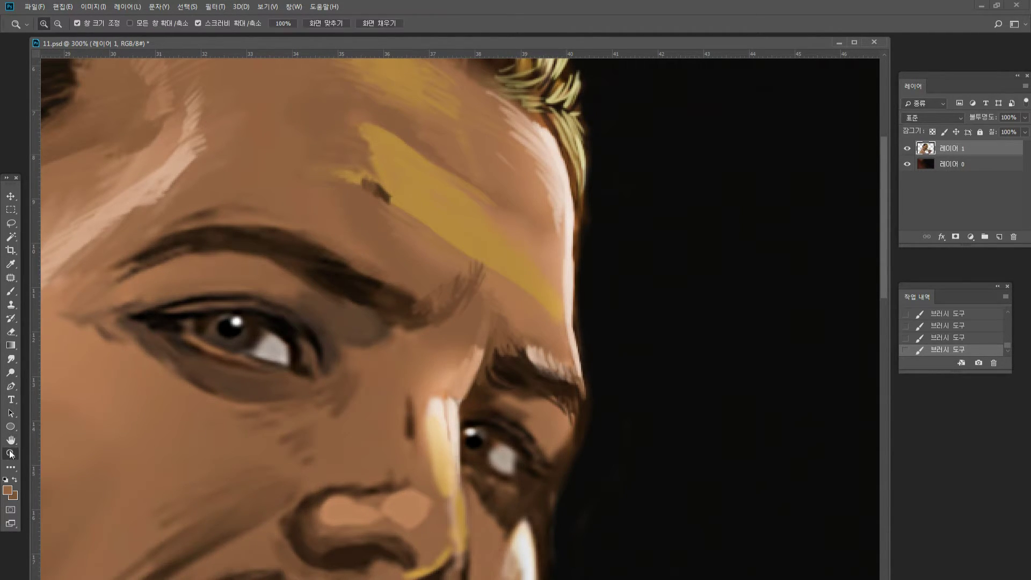
left_click(530, 282)
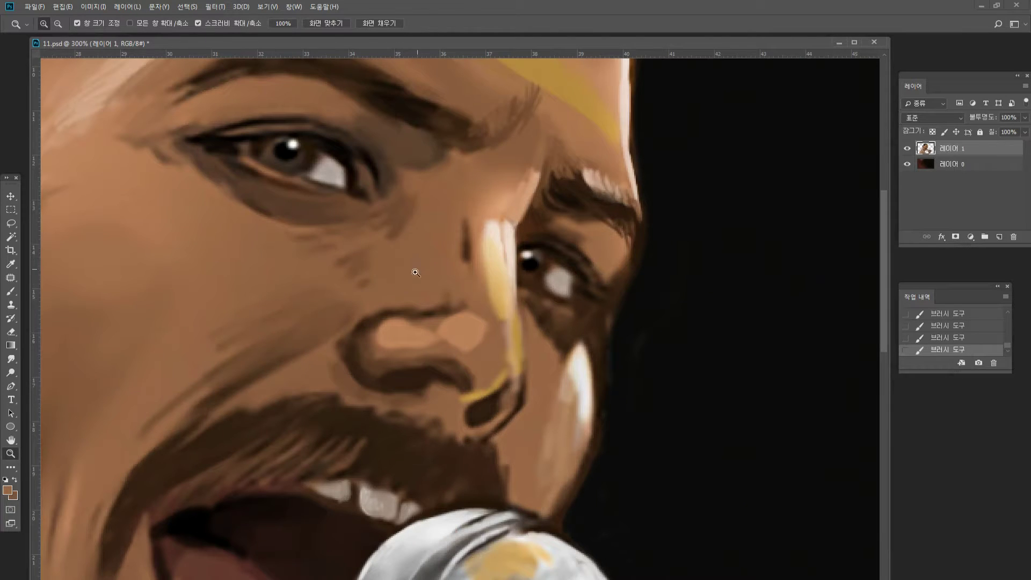
left_click(431, 306, "alt")
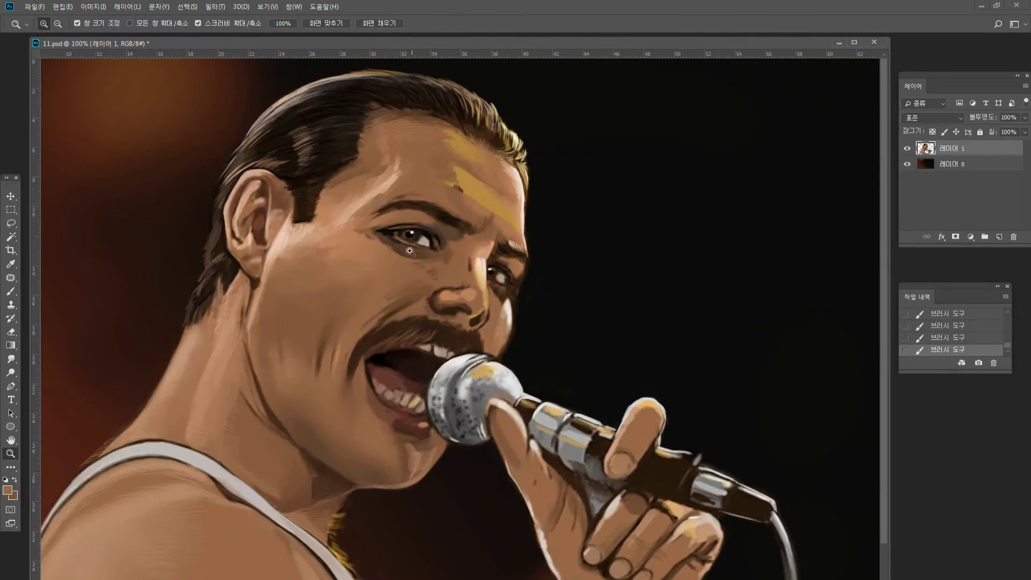
left_click(542, 230)
left_click(349, 271)
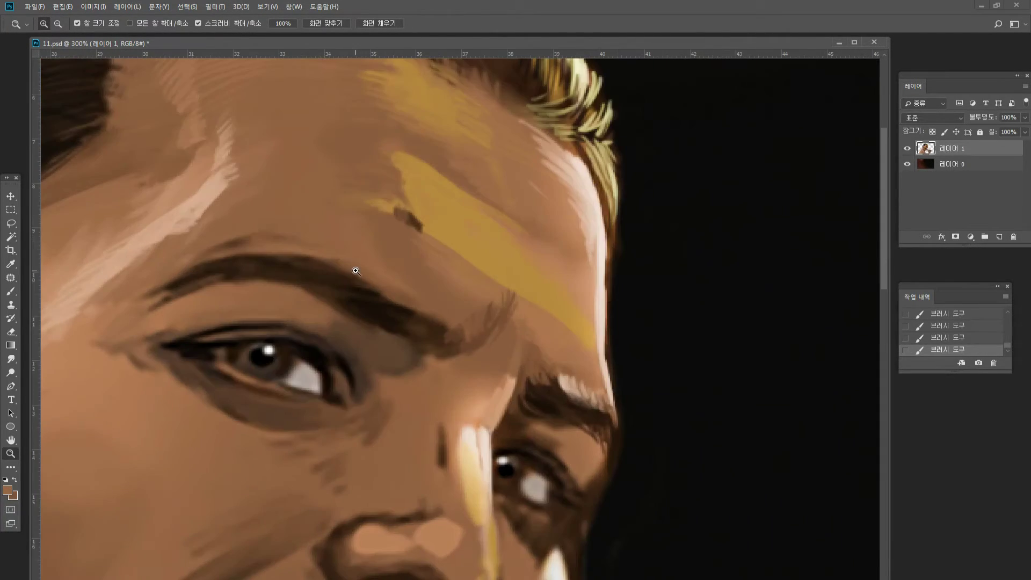
left_click(13, 372)
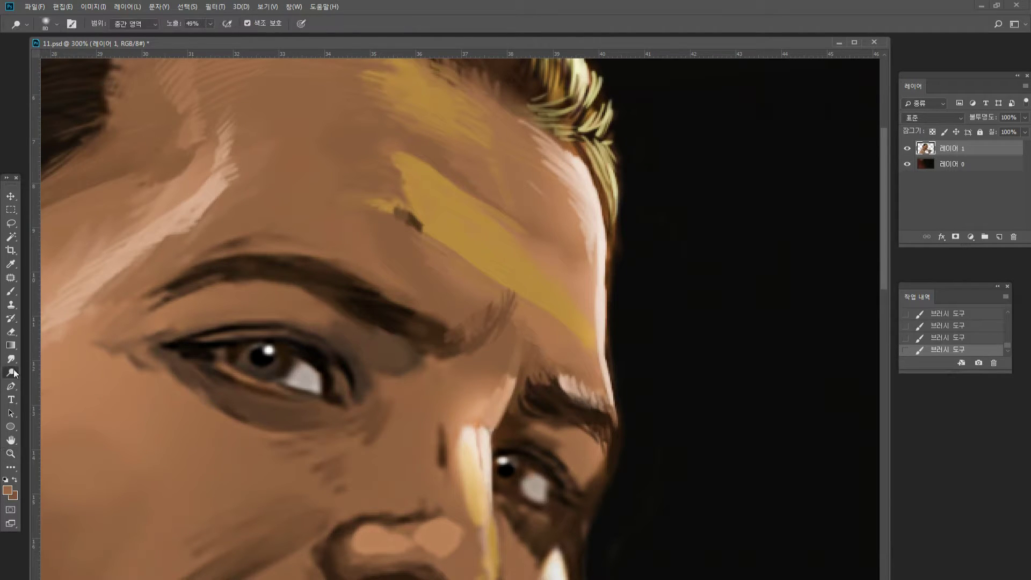
mouse_move(488, 246)
left_mouse_down()
mouse_move(534, 269)
mouse_move(515, 268)
left_mouse_up()
mouse_move(475, 131)
left_mouse_down()
mouse_move(503, 158)
mouse_move(473, 117)
left_mouse_up()
With the Brush tool, paint sampled brown skin tones beneath the far eyebrow to trim its lower edge and lighten the socket.
double_click(12, 453)
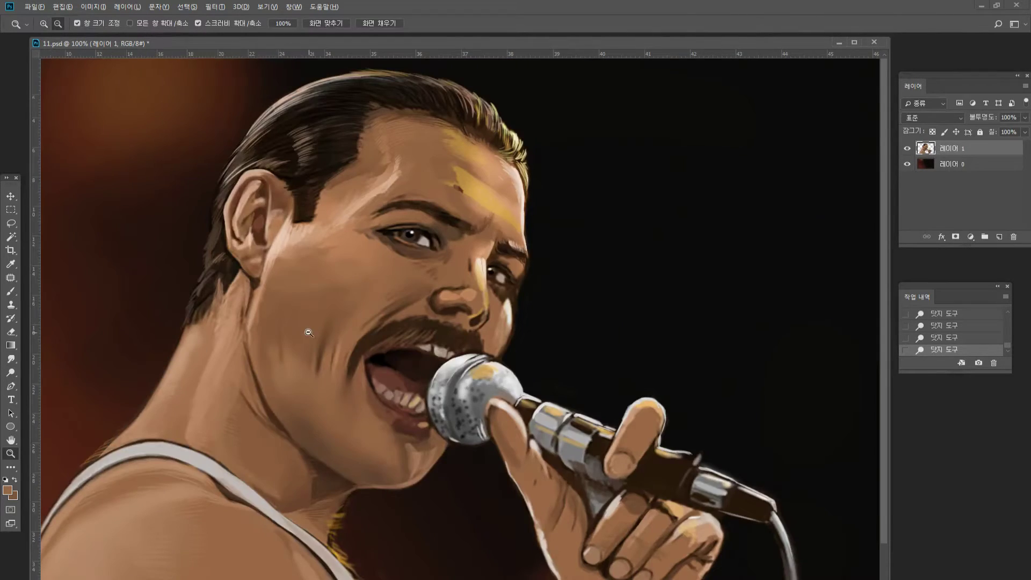
left_click(312, 327, "alt")
left_click(366, 262)
left_click(507, 260)
left_click(531, 247)
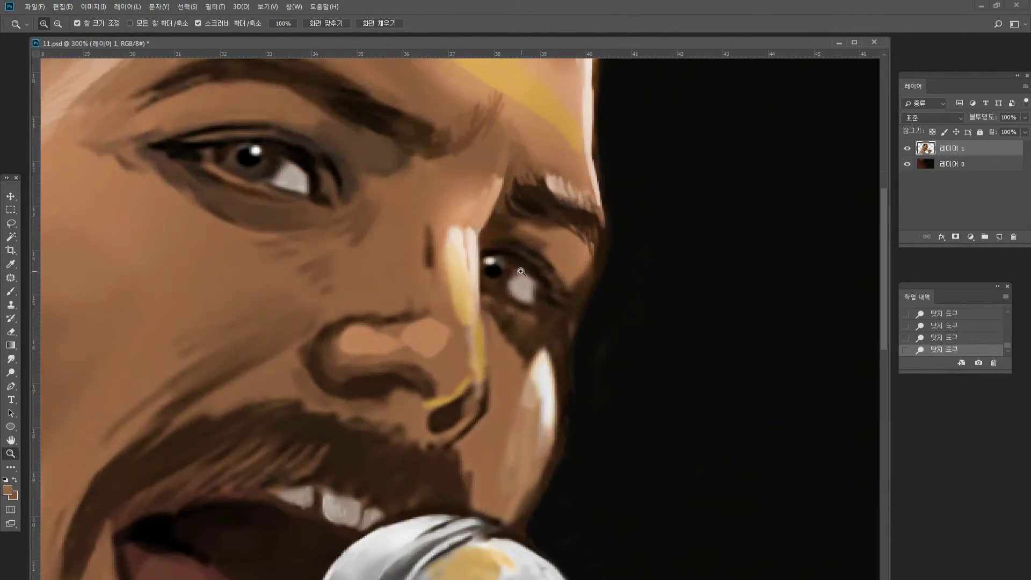
left_click(540, 241)
left_click(433, 365)
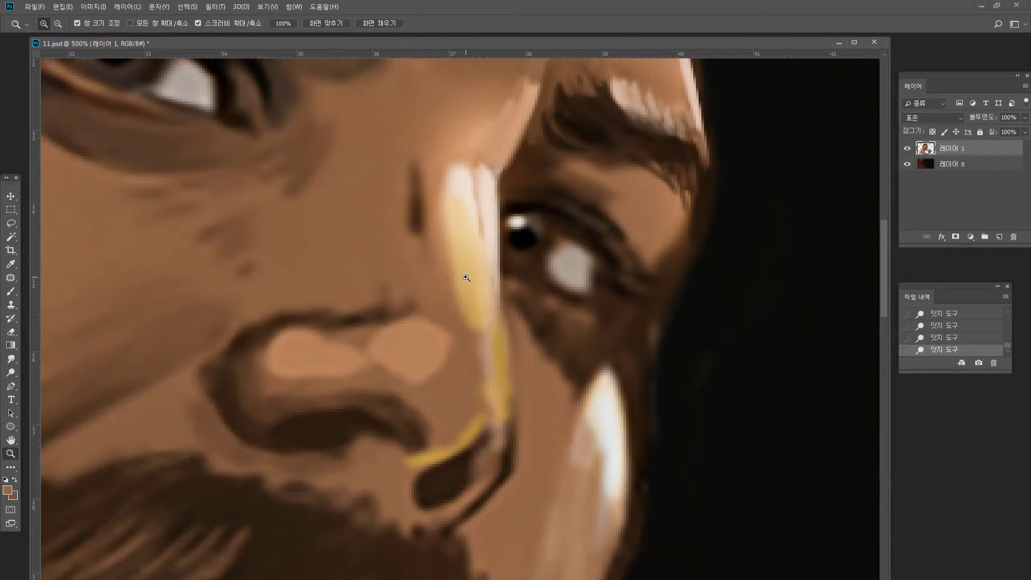
left_click(10, 291)
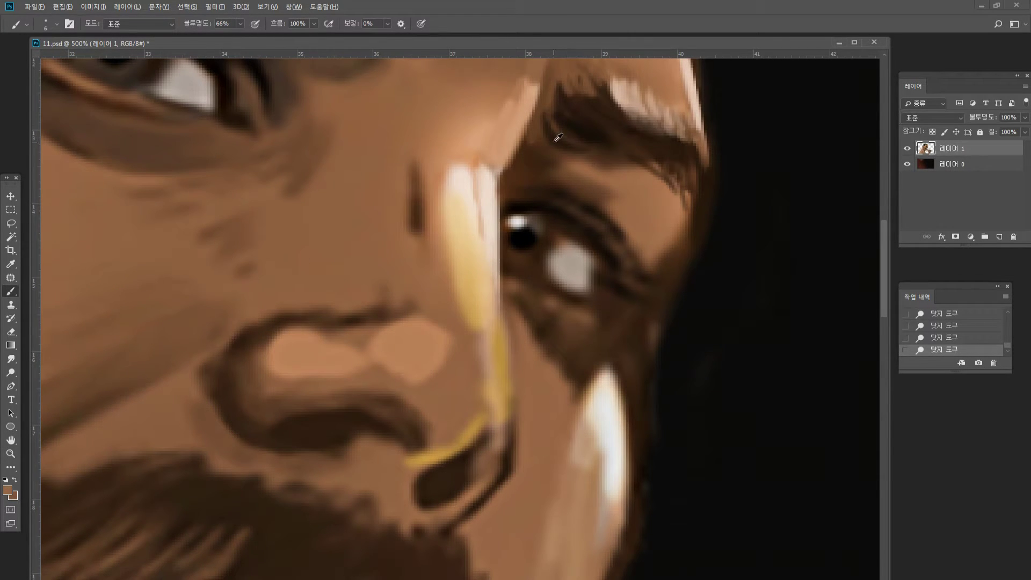
left_click(589, 166, "alt")
left_click(588, 177, "alt")
mouse_move(595, 186)
left_mouse_down()
mouse_move(605, 197)
mouse_move(591, 183)
left_mouse_up()
mouse_move(585, 174)
left_mouse_down()
mouse_move(573, 163)
mouse_move(591, 167)
left_mouse_up()
left_click_drag(561, 150, 621, 166)
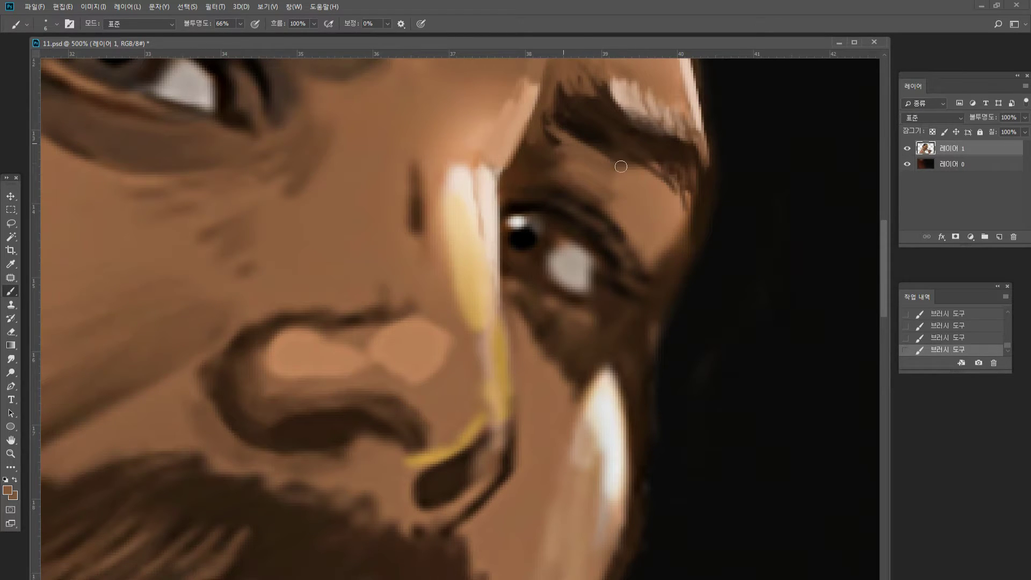
mouse_move(559, 161)
left_mouse_down()
mouse_move(552, 138)
mouse_move(540, 137)
left_mouse_up()
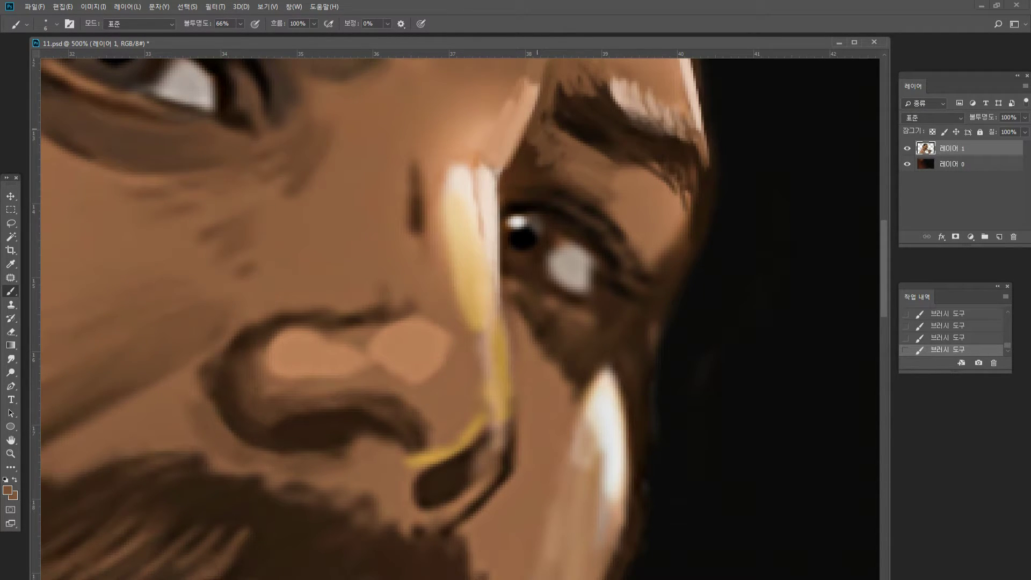
Redefine the far eyebrow's inner end with dark strokes and blend the shadowed skin under the brow.
left_click_drag(568, 100, 544, 121, "alt")
left_click(563, 163, "alt")
mouse_move(559, 159)
left_mouse_down()
mouse_move(540, 120)
mouse_move(560, 90)
mouse_move(548, 81)
mouse_move(593, 79)
mouse_move(595, 94)
mouse_move(657, 126)
left_mouse_up()
left_click(570, 119, "alt")
left_click(626, 150, "alt")
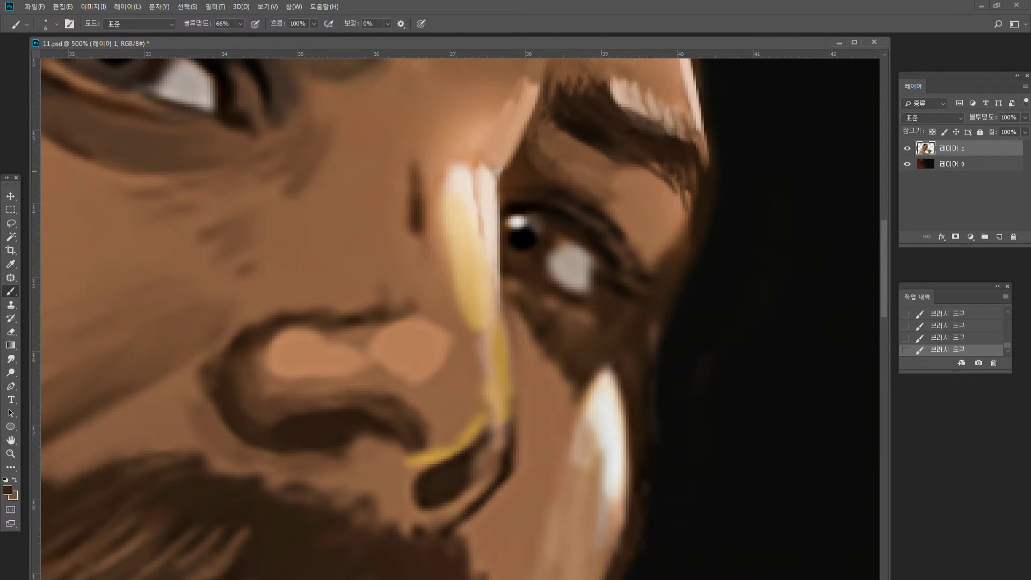
Sharpen the far eye's upper lid with a dark lash line and a thin brown crease above it.
left_click(611, 192, "alt")
mouse_move(516, 189)
left_mouse_down()
mouse_move(578, 207)
mouse_move(529, 197)
mouse_move(559, 203)
mouse_move(573, 192)
left_mouse_up()
left_click(531, 205, "alt")
left_click(533, 180, "alt")
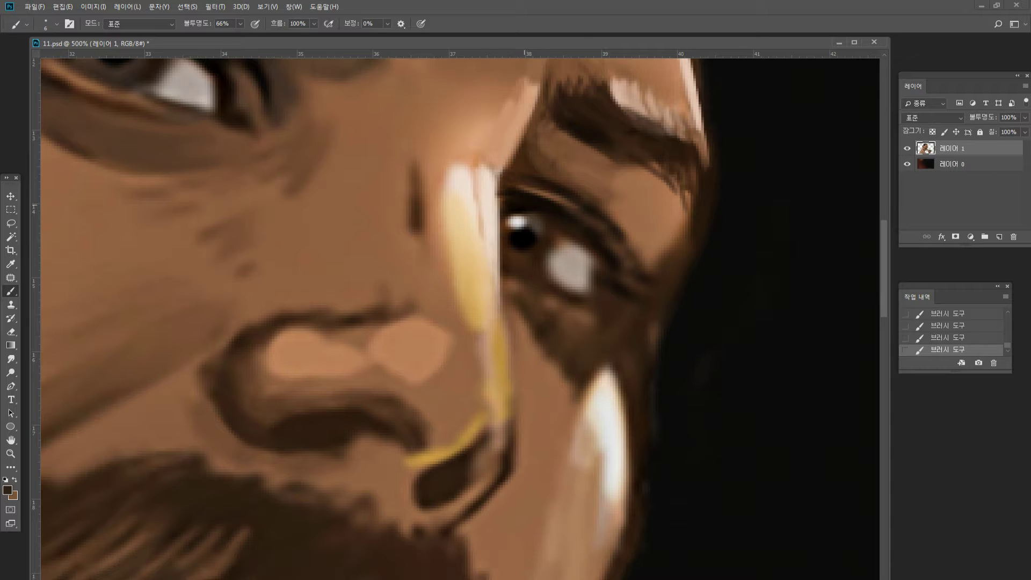
Repaint the far eye's pupil, catchlight and brown iris, and darken the rim around the white of the eye.
mouse_move(527, 242)
left_mouse_down()
mouse_move(514, 233)
mouse_move(518, 241)
left_mouse_up()
left_click(513, 221, "alt")
left_click(540, 244, "alt")
left_click_drag(533, 222, 536, 227)
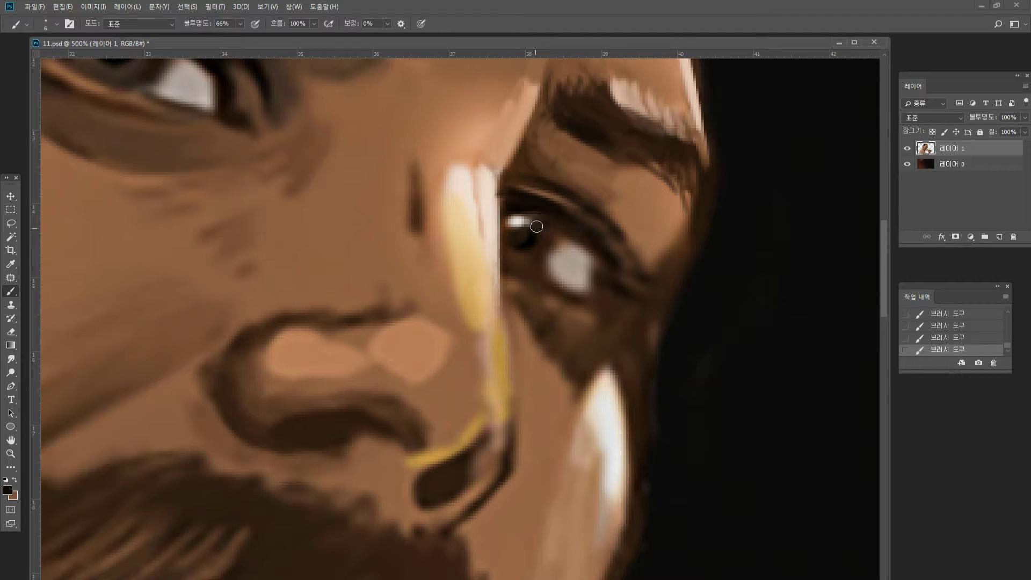
left_click(546, 203, "alt")
left_click_drag(559, 239, 536, 271)
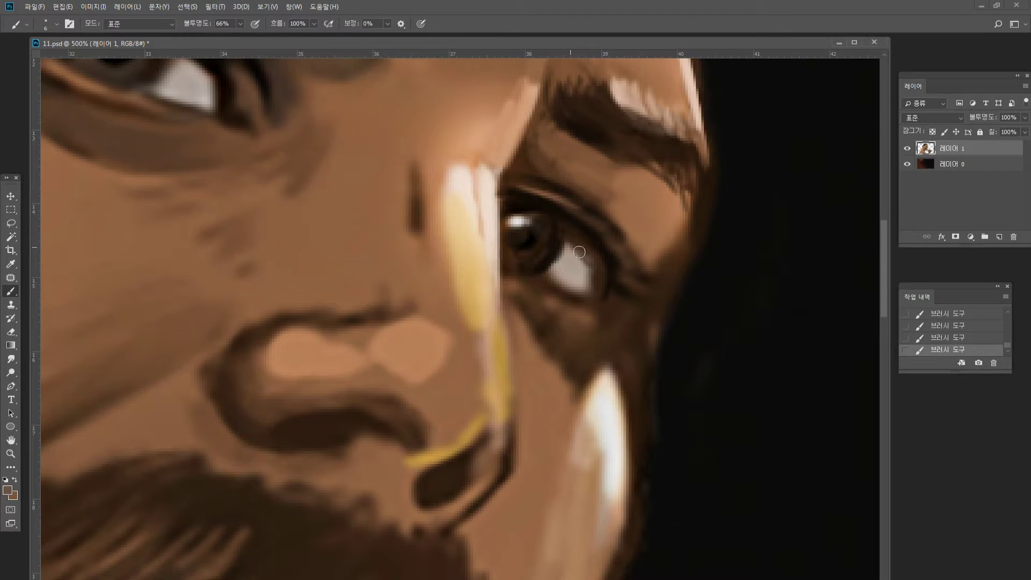
Extend the far eye's upper lid crease to the outer corner with dark and mid-brown strokes.
left_click(585, 215, "alt")
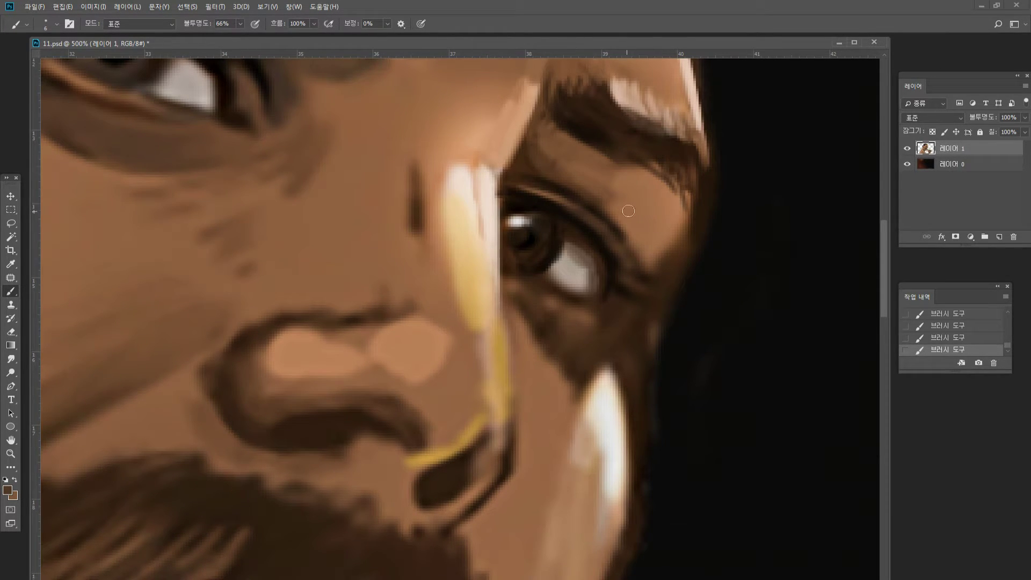
left_click(581, 190, "alt")
left_click(570, 186, "alt")
mouse_move(576, 187)
left_mouse_down()
mouse_move(625, 218)
mouse_move(638, 239)
mouse_move(617, 221)
mouse_move(638, 249)
left_mouse_up()
left_click(591, 206, "alt")
left_click(579, 199, "alt")
left_click(579, 199, "alt")
mouse_move(591, 202)
left_mouse_down()
mouse_move(638, 234)
mouse_move(641, 290)
left_mouse_up()
left_click_drag(661, 246, 655, 284)
Shade the face contour beside the far eye with skin-tone strokes and short dark brown hatching down to the cheekbone.
left_click(656, 229, "alt")
left_click_drag(677, 238, 659, 294)
left_click(658, 242, "alt")
left_click(681, 265, "alt")
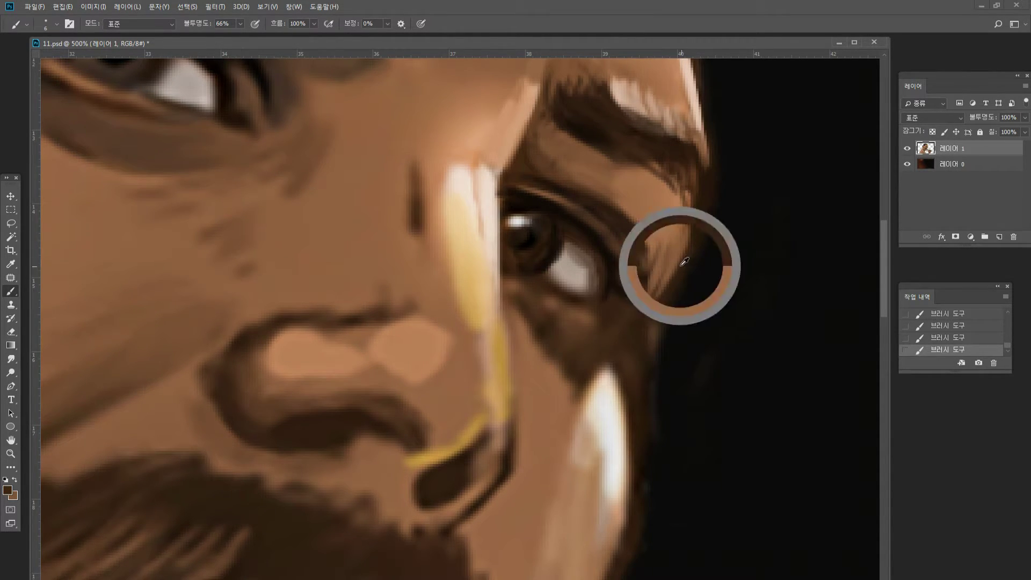
left_click(687, 251, "alt")
left_click_drag(686, 239, 657, 296)
left_click(708, 213, "alt")
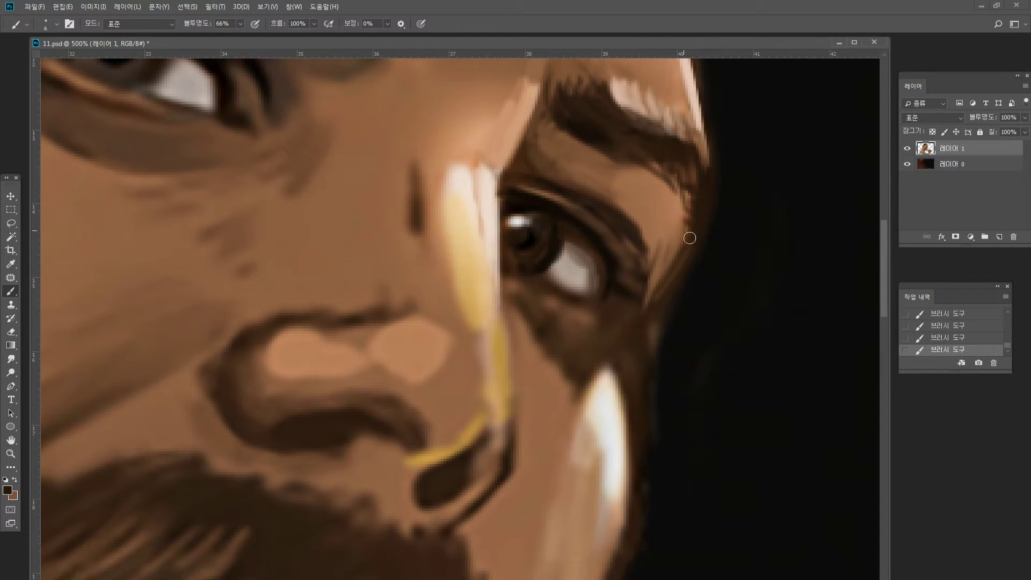
left_click(687, 217, "alt")
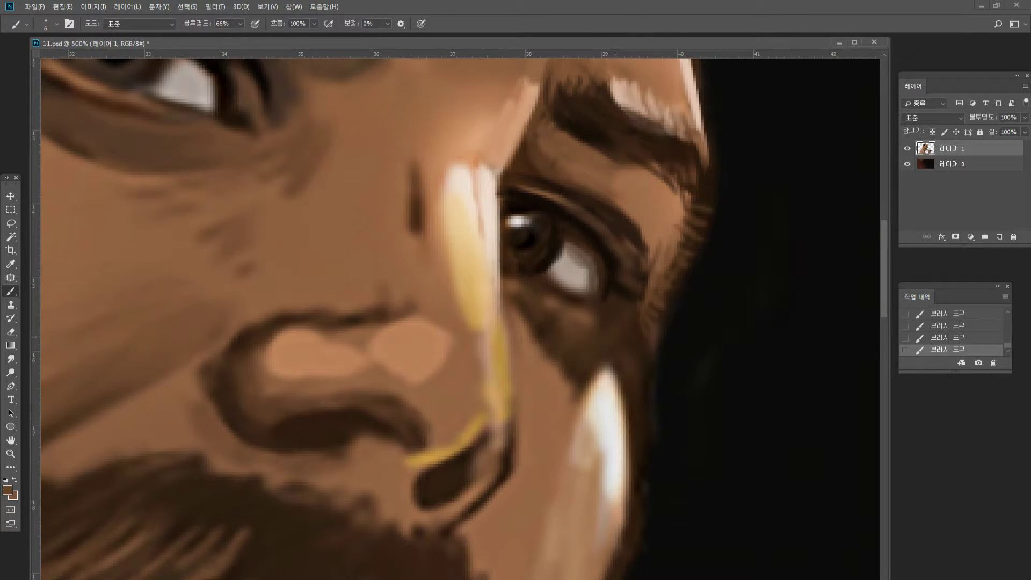
left_click(627, 368)
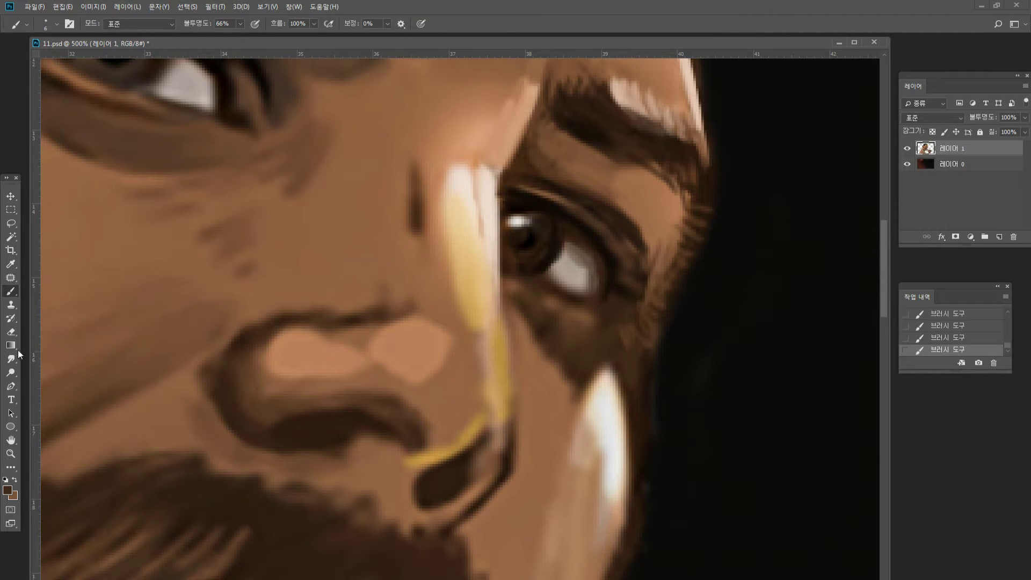
Erase the dark fringe outside the face contour from the far cheekbone down along the cheek.
left_click(13, 333)
left_click_drag(658, 348, 651, 366)
left_click_drag(644, 374, 638, 391)
mouse_move(644, 366)
left_mouse_down()
mouse_move(637, 420)
mouse_move(675, 421)
left_mouse_up()
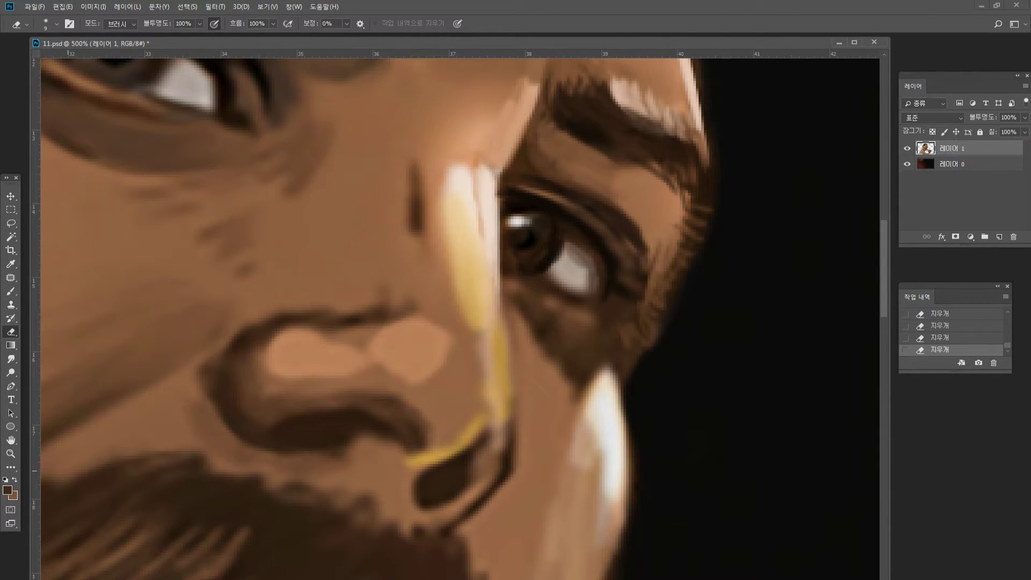
With the Brush tool, define the far eye's lower lid using a dark line running to the outer corner.
left_click(10, 454)
double_click(9, 455)
left_click(264, 300, "alt")
left_click(293, 288)
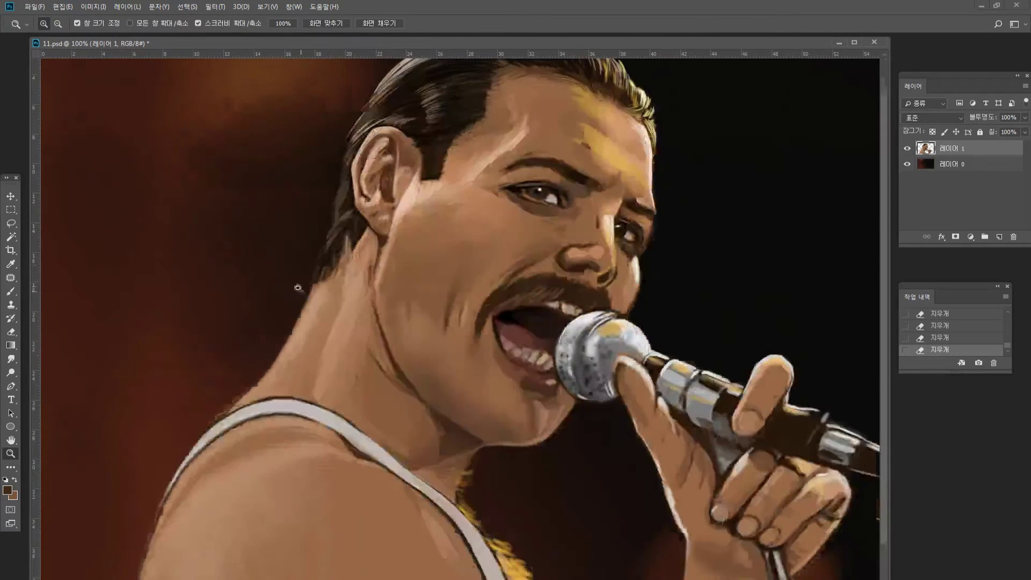
left_click(571, 287)
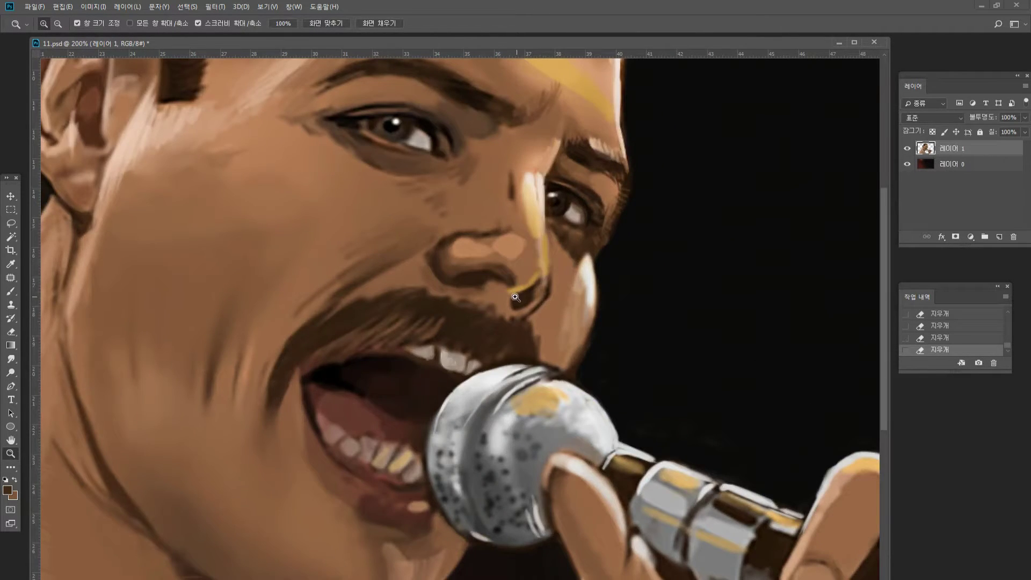
left_click(550, 297)
left_click(531, 287)
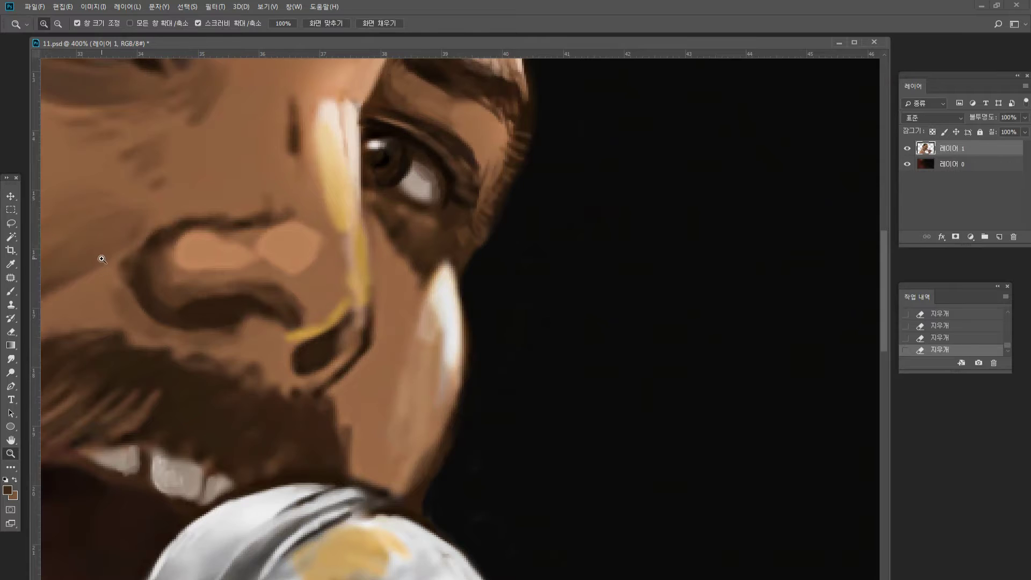
key("b")
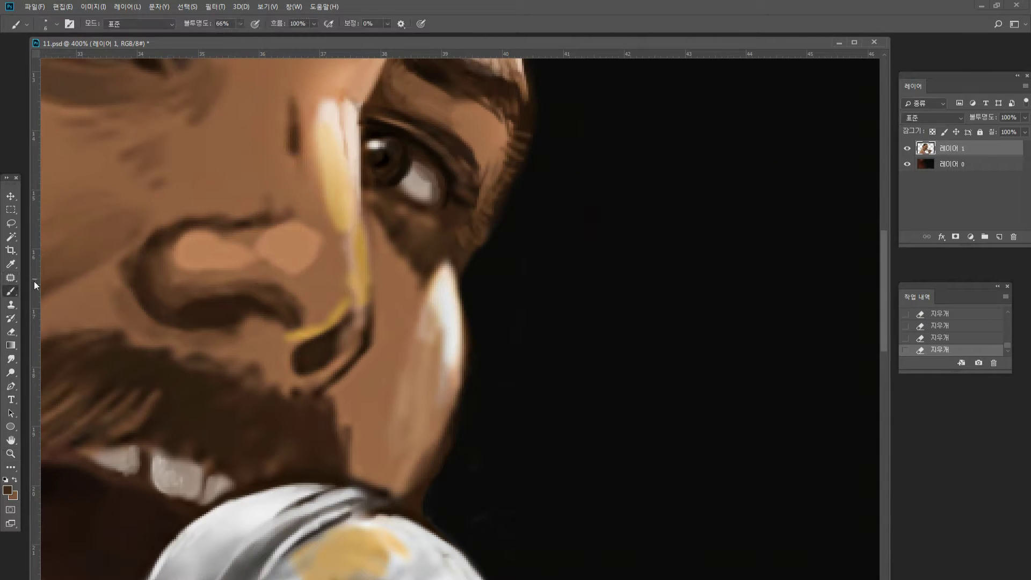
left_click(407, 278, "alt")
left_click(387, 198)
mouse_move(377, 191)
left_mouse_down()
mouse_move(405, 205)
mouse_move(396, 201)
left_mouse_up()
left_click(382, 159, "alt")
left_click(385, 181, "alt")
left_click(380, 188)
left_click_drag(377, 195, 448, 216)
left_click(385, 181, "alt")
left_click(383, 163, "alt")
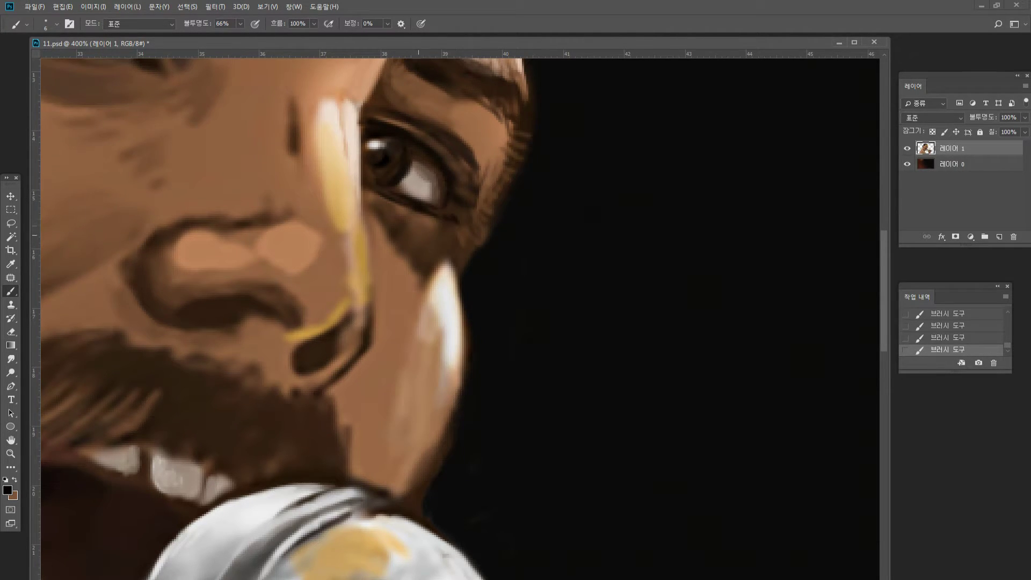
Paint fine brown strokes beneath the far eye's inner corner to model the lower lid folds.
left_click(428, 241, "alt")
left_click(391, 228, "alt")
left_click_drag(381, 205, 407, 228)
mouse_move(384, 220)
left_mouse_down()
mouse_move(407, 233)
mouse_move(407, 222)
mouse_move(366, 196)
mouse_move(372, 202)
left_mouse_up()
left_click(417, 242, "alt")
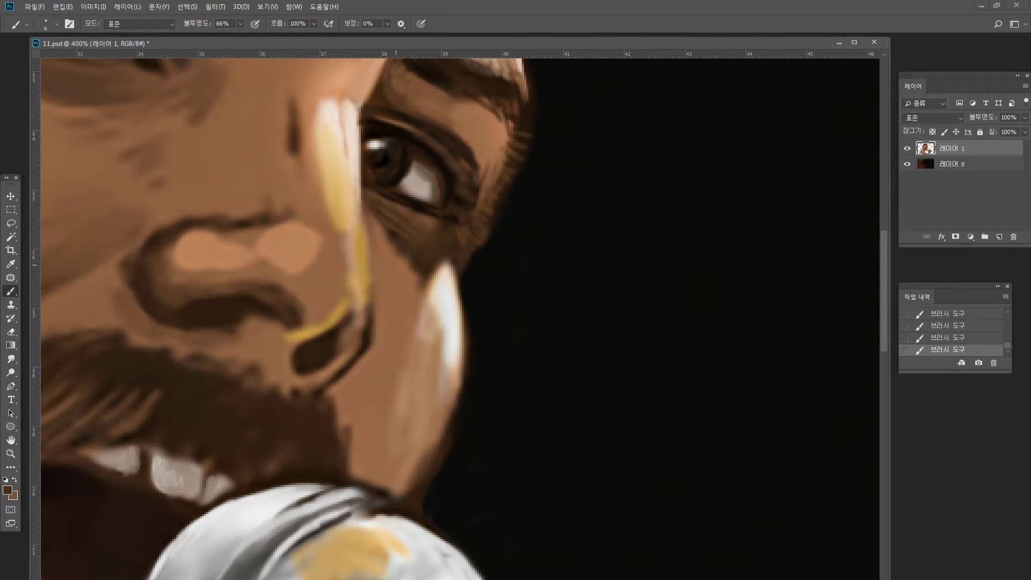
Blend the under-eye shadow into the far cheek beside the nose with short brown hatching strokes.
left_click(390, 260, "alt")
left_click(394, 239, "alt")
mouse_move(394, 257)
left_mouse_down()
mouse_move(376, 230)
mouse_move(388, 271)
mouse_move(397, 246)
mouse_move(411, 274)
left_mouse_up()
left_click(387, 228, "alt")
left_click(419, 250, "alt")
mouse_move(400, 280)
left_mouse_down()
mouse_move(412, 282)
mouse_move(411, 271)
mouse_move(409, 285)
left_mouse_up()
left_click(392, 260, "alt")
left_click(384, 253, "alt")
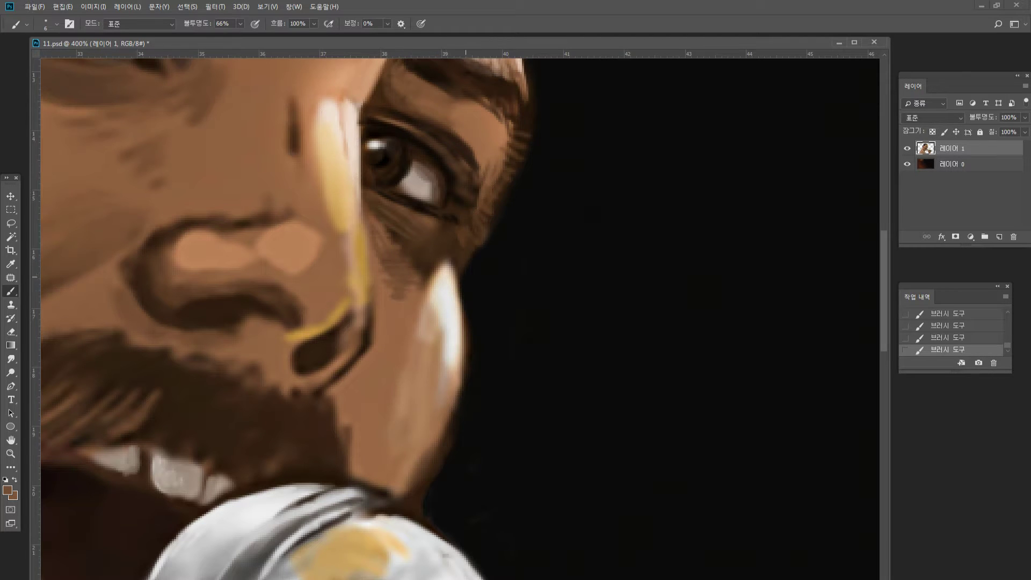
Extend the far cheek's white highlight inward and downward with fine pale diagonal hatching.
left_click(438, 279, "alt")
mouse_move(433, 288)
left_mouse_down()
mouse_move(407, 331)
mouse_move(415, 359)
left_mouse_up()
mouse_move(443, 324)
left_mouse_down()
mouse_move(417, 368)
mouse_move(434, 420)
left_mouse_up()
left_click(432, 346, "alt")
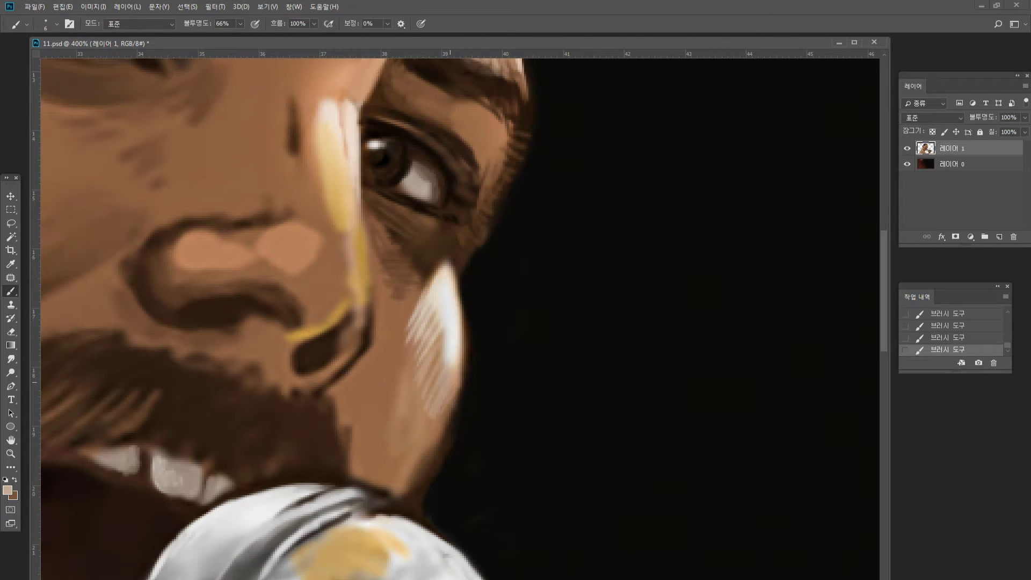
Hatch the lower far cheek down to the microphone with sampled skin tones and reinforce the cheek highlight in near-white.
left_click(433, 428, "alt")
left_click_drag(419, 472, 401, 499)
mouse_move(435, 448)
left_mouse_down()
mouse_move(410, 509)
mouse_move(393, 490)
mouse_move(440, 439)
mouse_move(393, 515)
mouse_move(354, 519)
mouse_move(384, 516)
mouse_move(346, 492)
mouse_move(385, 499)
mouse_move(329, 495)
mouse_move(339, 494)
mouse_move(269, 528)
mouse_move(330, 486)
left_mouse_up()
left_click(396, 511, "alt")
left_click(442, 284, "alt")
double_click(12, 454)
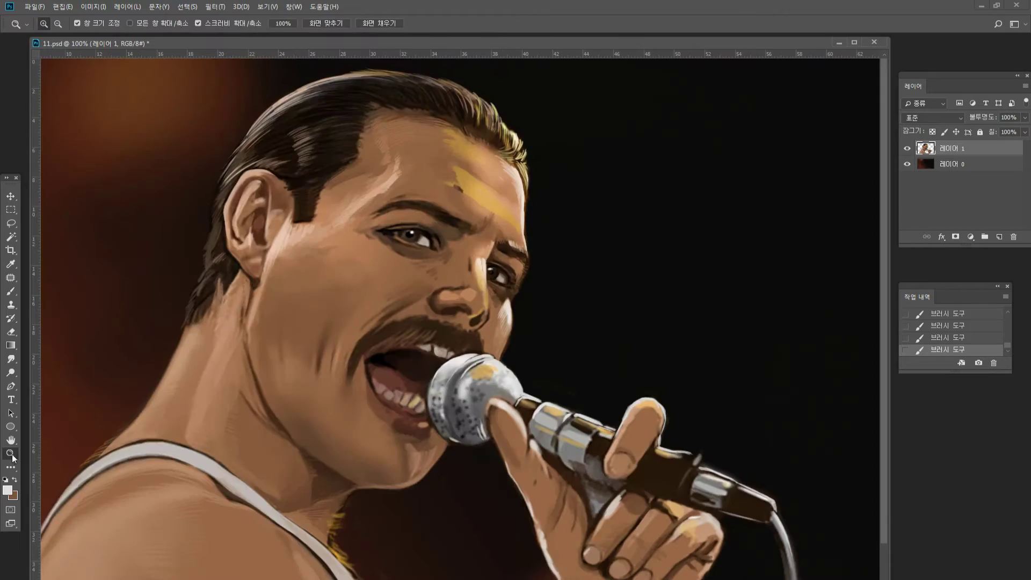
left_click(82, 401, "alt")
left_click(83, 401)
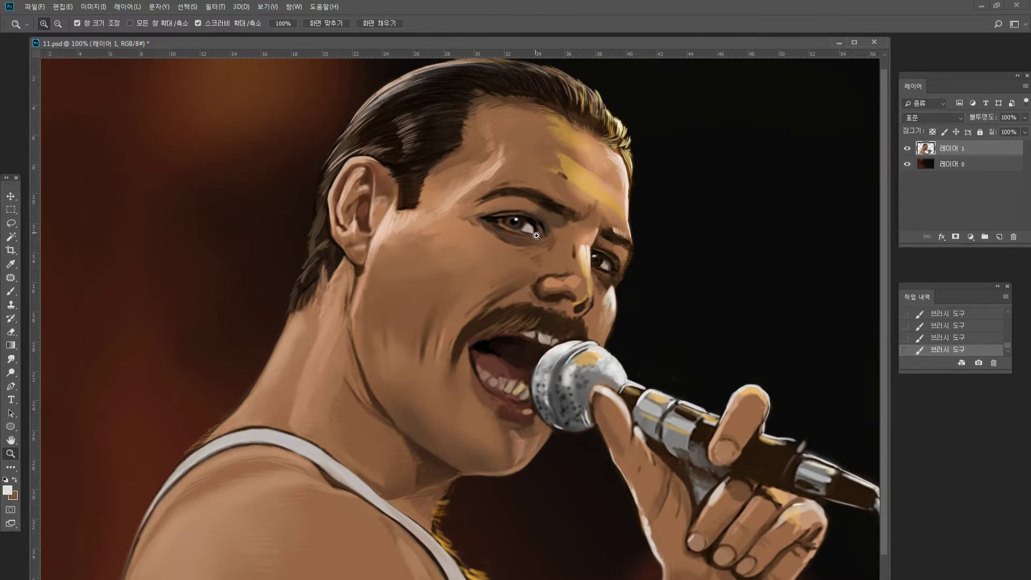
Paint short dark strokes along the lower edge of the sideburn with a sampled hair colour.
left_click(537, 213)
left_click(398, 289)
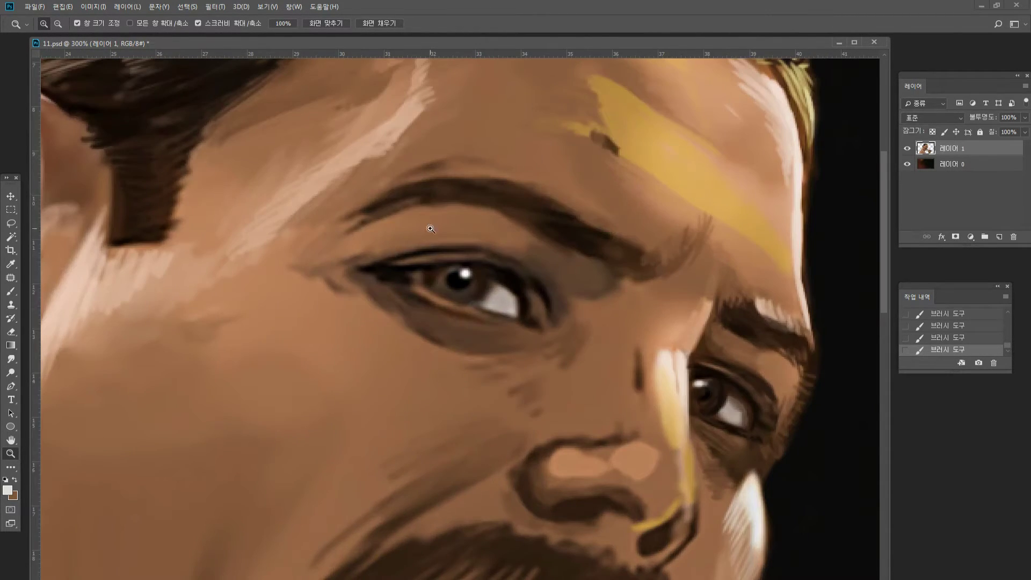
left_click(11, 291)
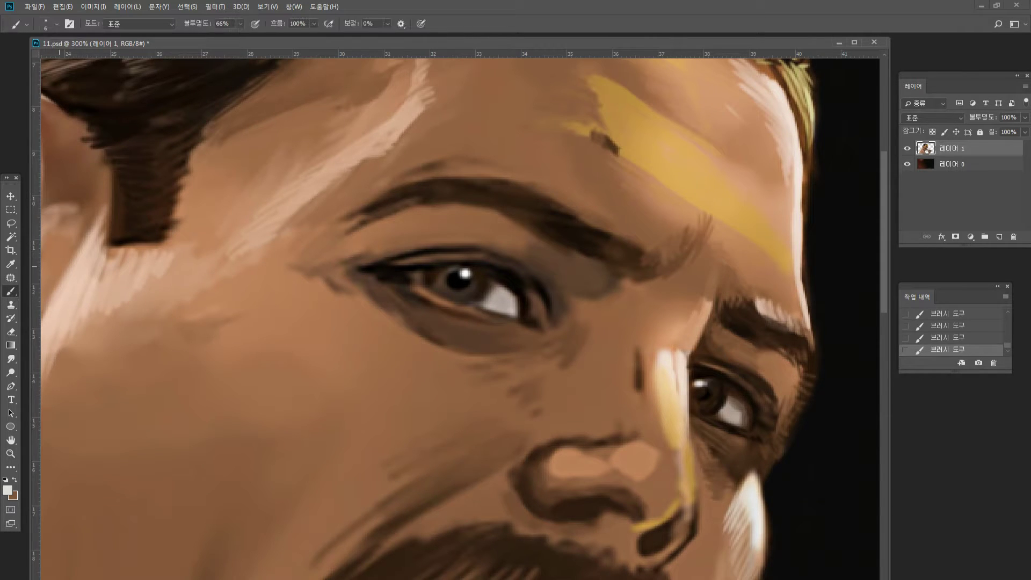
left_click(172, 229, "alt")
left_click_drag(171, 239, 134, 247)
Refine the outer end of the near eyebrow with fine hairs in sampled brown and skin tones.
left_click(346, 212, "alt")
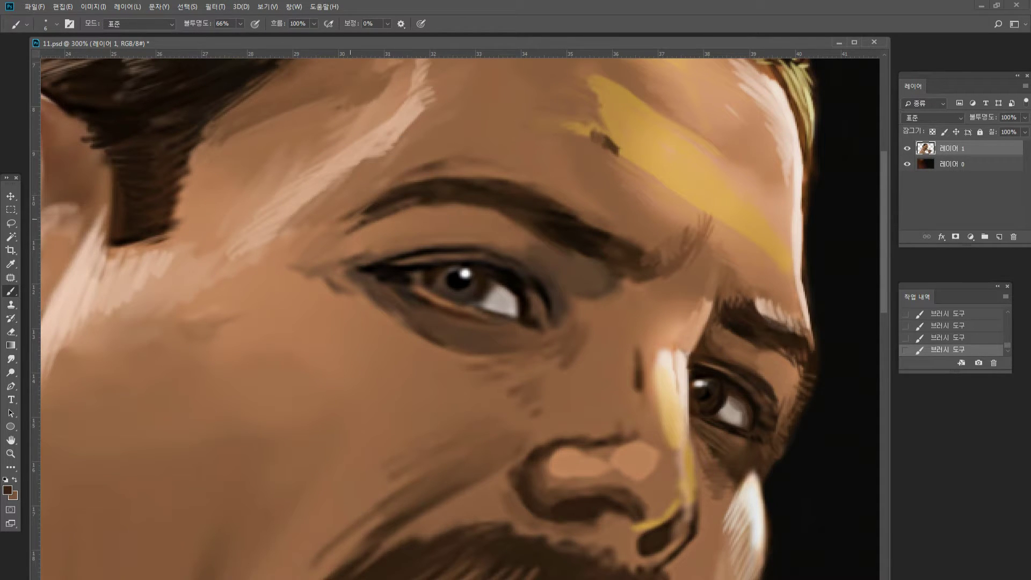
left_click(348, 216, "alt")
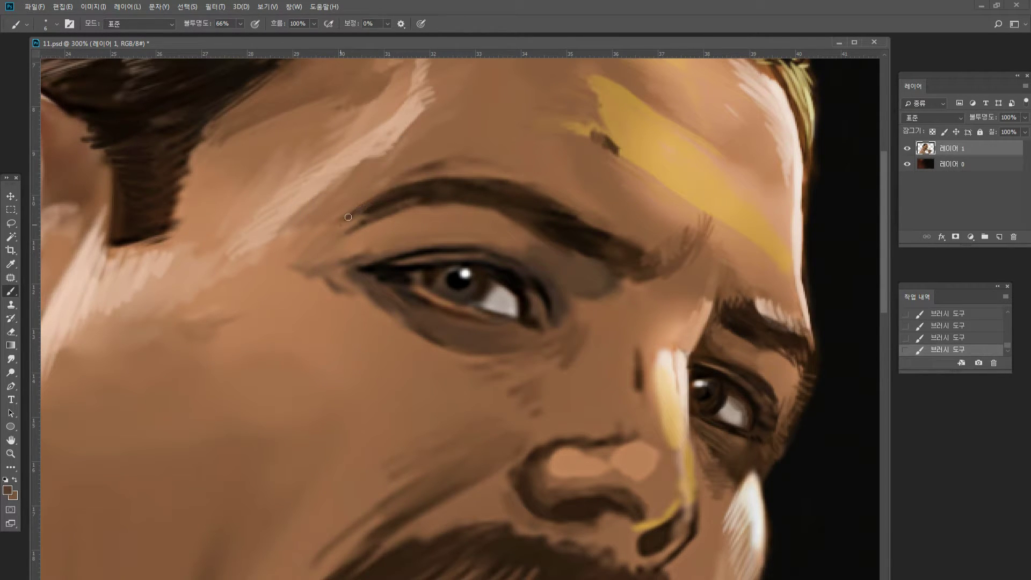
left_click(403, 202, "alt")
left_click(382, 191, "alt")
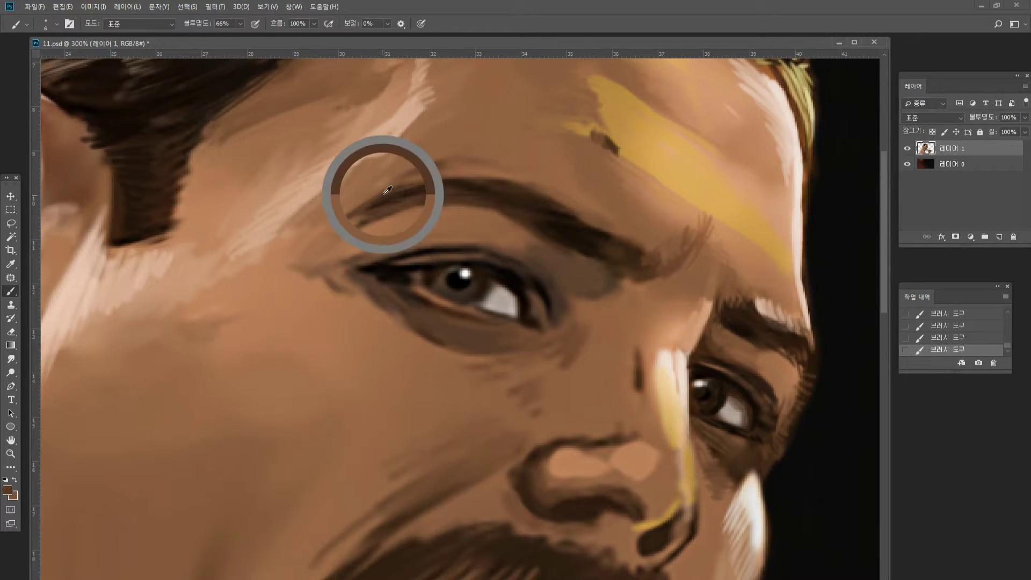
left_click(424, 172, "alt")
left_click(376, 183, "alt")
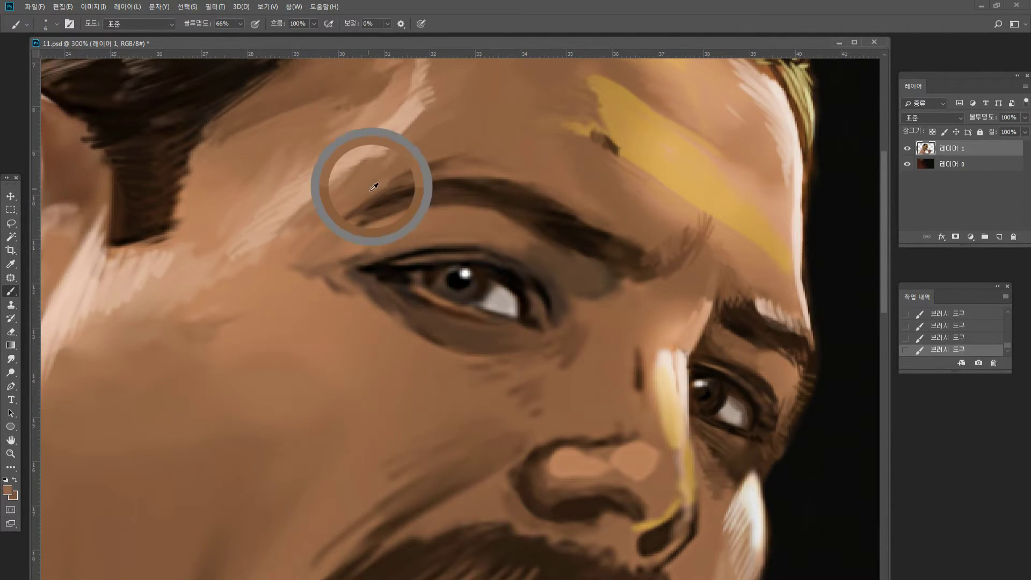
Hatch the forehead above the near eyebrow with fine light skin-tone strokes running toward the yellow highlight.
left_click_drag(403, 148, 445, 140)
mouse_move(407, 140)
left_mouse_down()
mouse_move(458, 133)
mouse_move(477, 112)
left_mouse_up()
left_click_drag(461, 112, 480, 108)
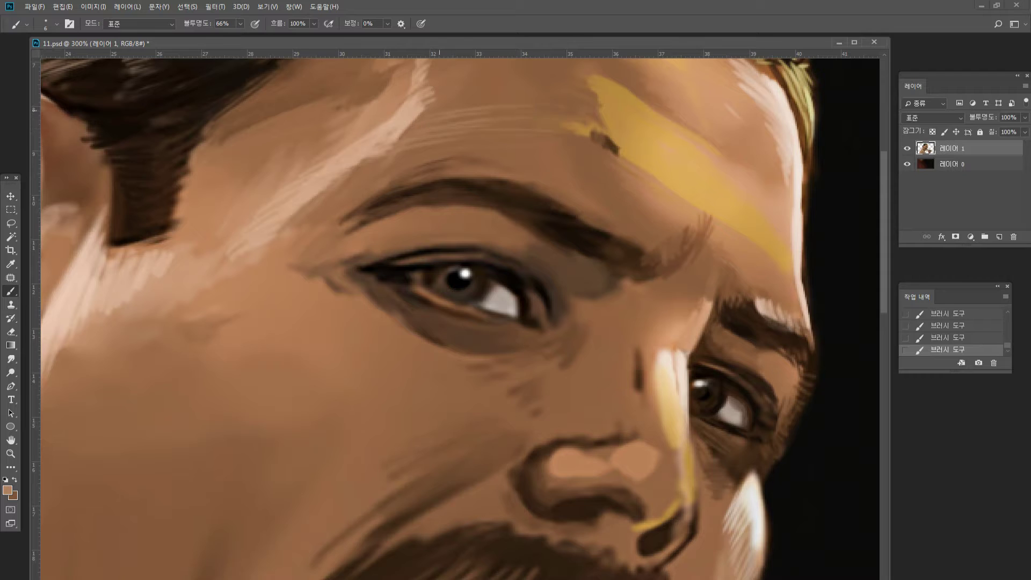
left_click_drag(464, 97, 546, 90)
Shade the near eye's upper lid and the area beneath the eyebrow with fine sampled brown strokes.
left_click(392, 256, "alt")
left_click_drag(409, 248, 457, 242)
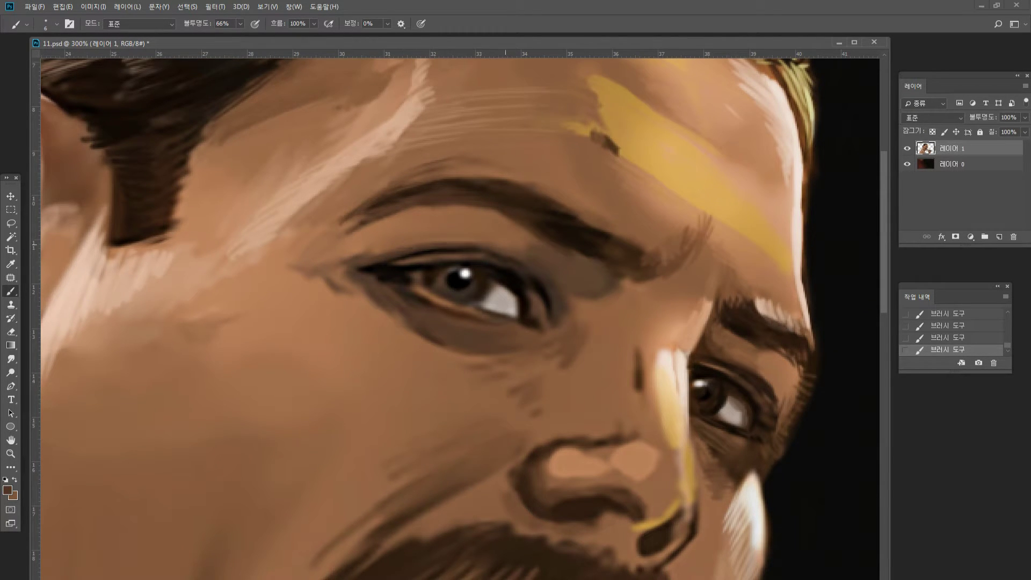
left_click(394, 250, "alt")
left_click(338, 237, "alt")
left_click(359, 256, "alt")
left_click_drag(377, 251, 425, 241)
mouse_move(338, 253)
left_mouse_down()
mouse_move(443, 211)
mouse_move(473, 207)
mouse_move(505, 220)
left_mouse_up()
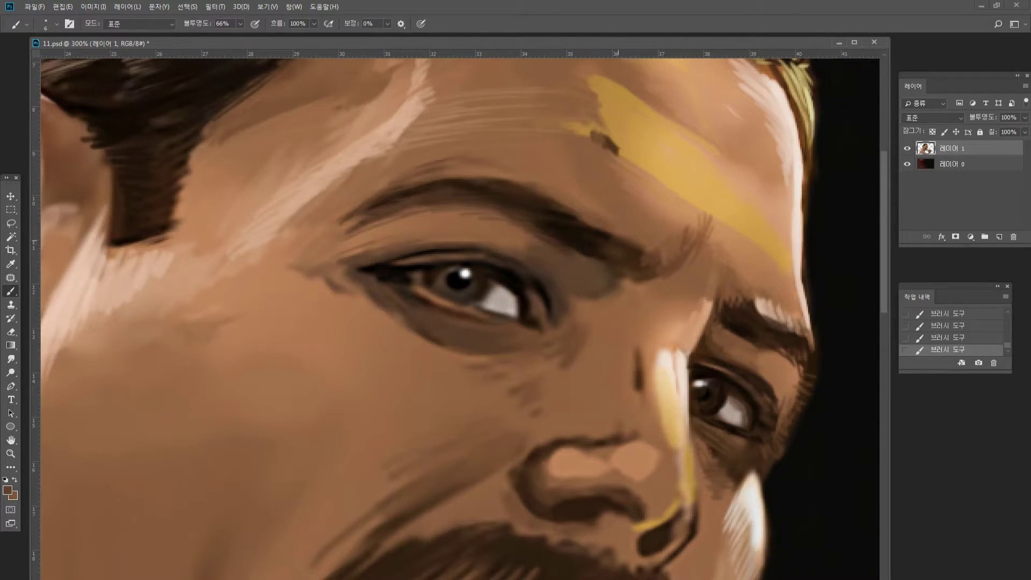
Darken the inner half of the near eyebrow with fine dark hair strokes.
left_click(567, 230, "alt")
left_click_drag(592, 225, 601, 228)
left_click_drag(615, 257, 666, 263)
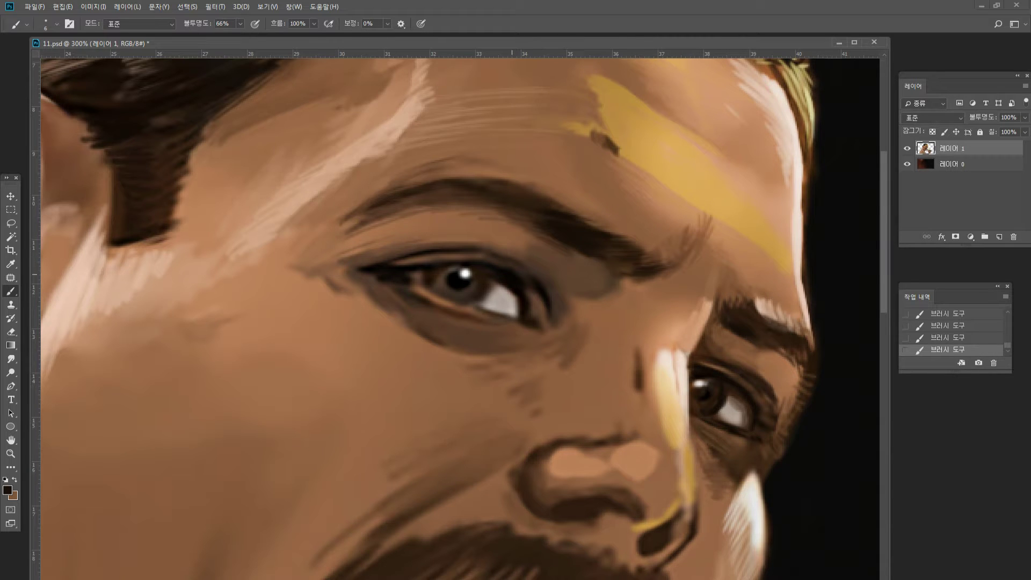
Deepen the near eye's inner upper lid line and the iris outline with a sampled near-black.
left_click(505, 269, "alt")
mouse_move(519, 272)
left_mouse_down()
mouse_move(554, 290)
mouse_move(495, 267)
mouse_move(527, 274)
left_mouse_up()
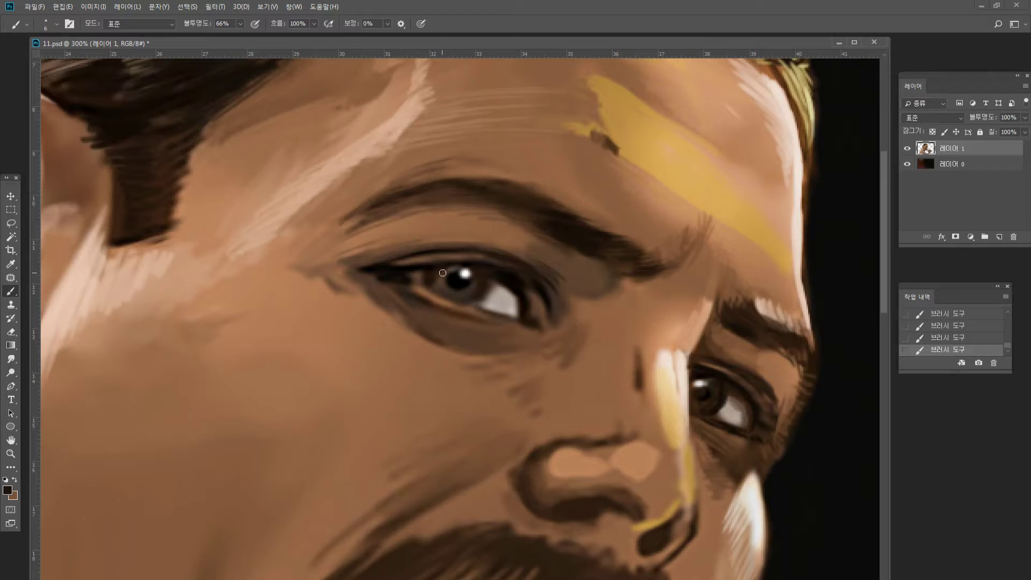
mouse_move(430, 283)
left_mouse_down()
mouse_move(460, 305)
mouse_move(481, 296)
left_mouse_up()
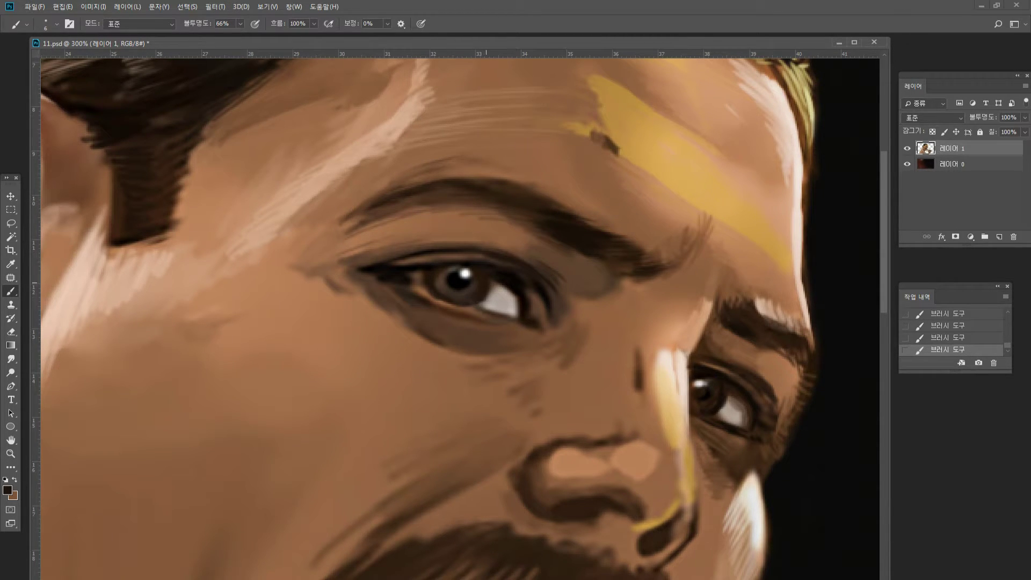
Repaint the white of the near eye beside the iris with sampled grey tones.
left_click(492, 291, "alt")
left_click(484, 296, "alt")
mouse_move(489, 288)
left_mouse_down()
mouse_move(483, 300)
mouse_move(503, 284)
mouse_move(513, 293)
left_mouse_up()
left_click(495, 291, "alt")
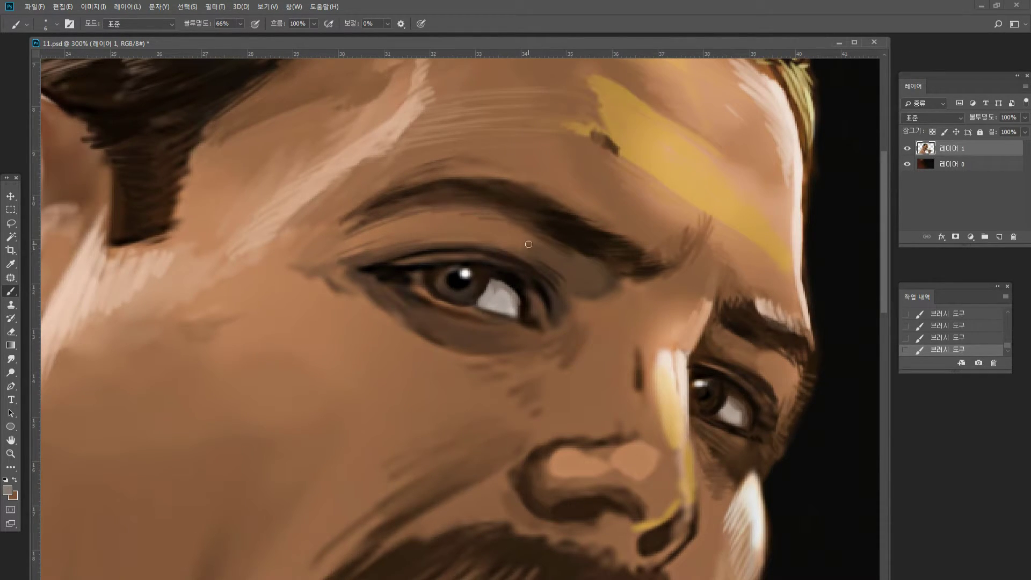
Brighten the near eye's pupil glint and add a thin white highlight along the inner lower lid.
left_click(529, 308, "alt")
left_click(467, 308, "alt")
left_click(514, 302, "alt")
left_click(465, 274)
left_click(461, 272, "alt")
left_click_drag(522, 326, 454, 316)
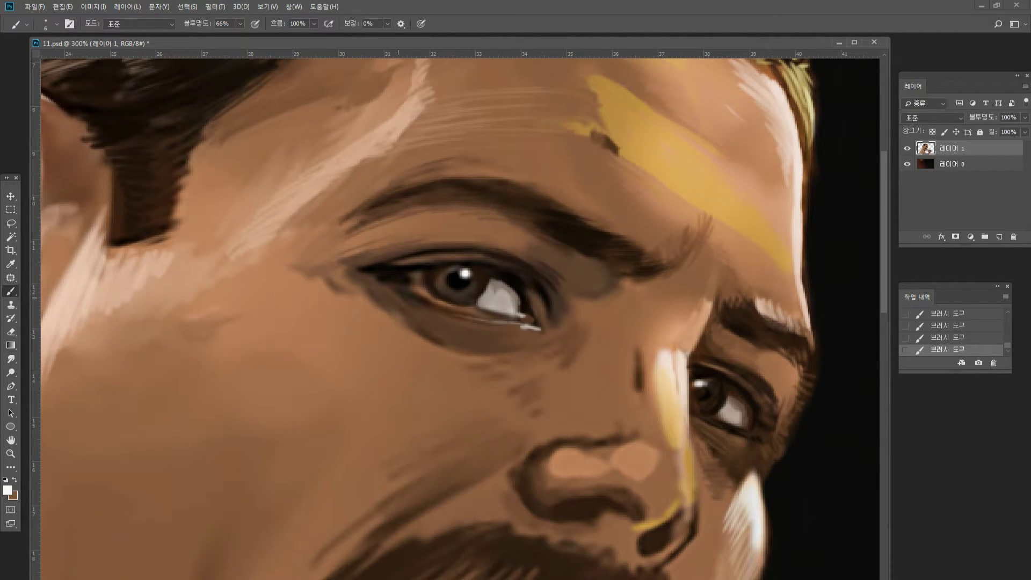
Paint black lashes along the near eye's lower lid and inner corner, and darken the far eye's corner.
left_click(458, 279, "alt")
left_click_drag(403, 284, 468, 313)
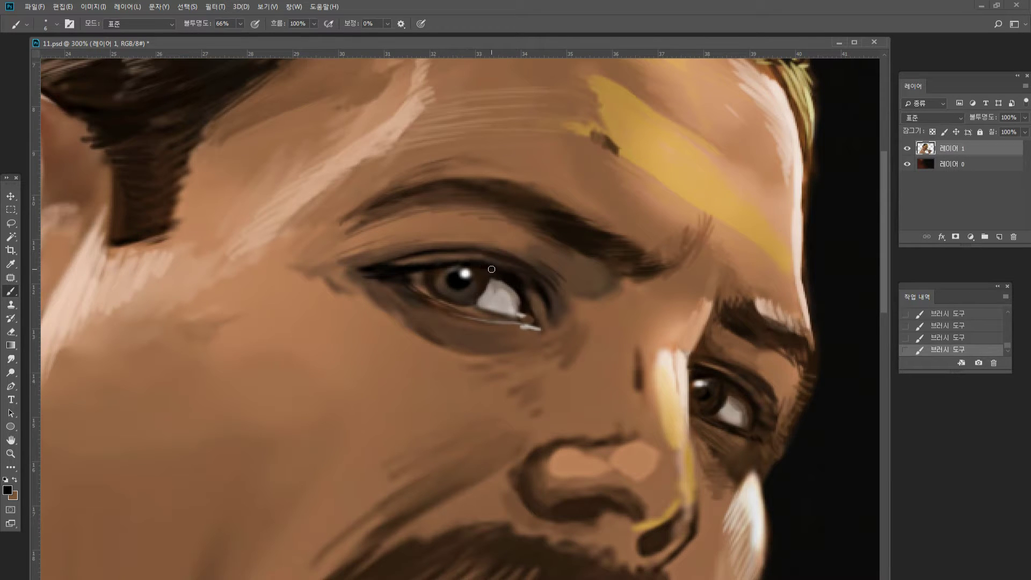
left_click_drag(525, 293, 536, 303)
left_click_drag(755, 402, 763, 415)
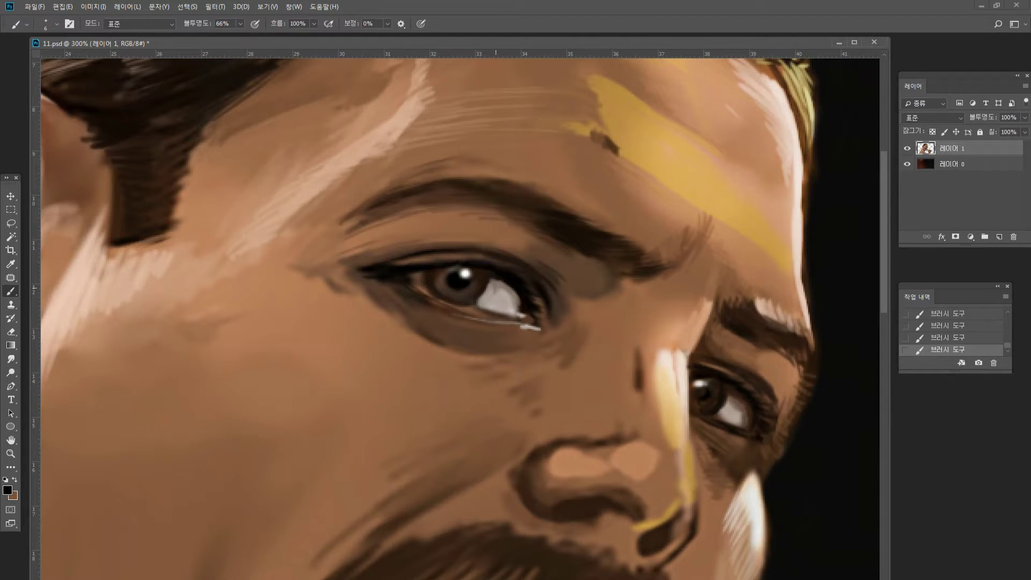
left_click_drag(414, 284, 400, 285)
Model the near eye's lower lid with fine sampled brown and lighter skin-tone strokes beneath the lashes.
left_click(445, 347, "alt")
left_click(386, 292, "alt")
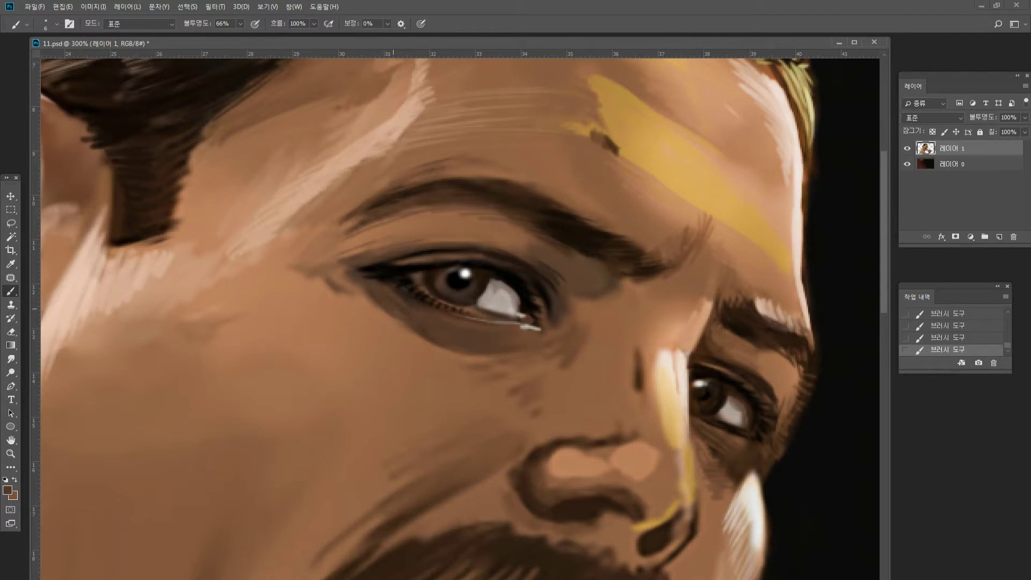
left_click(437, 357, "alt")
left_click_drag(461, 328, 435, 320)
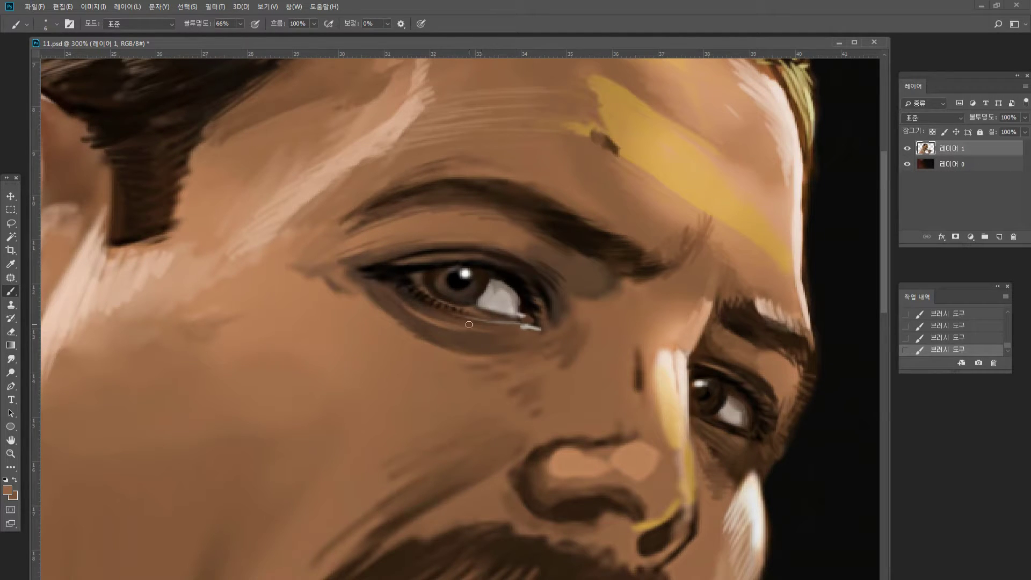
left_click_drag(485, 327, 477, 330)
Hatch the lower edge of the near eye's bag into the cheek with sampled browns and dismiss the notification.
left_click(466, 347, "alt")
left_click_drag(439, 348, 515, 359)
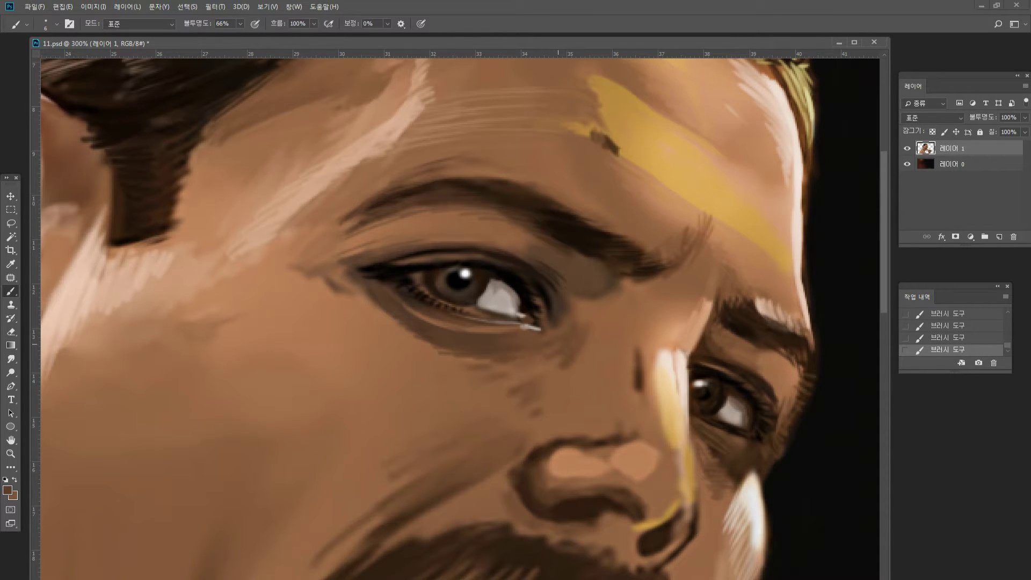
left_click(463, 370, "alt")
left_click_drag(495, 361, 519, 361)
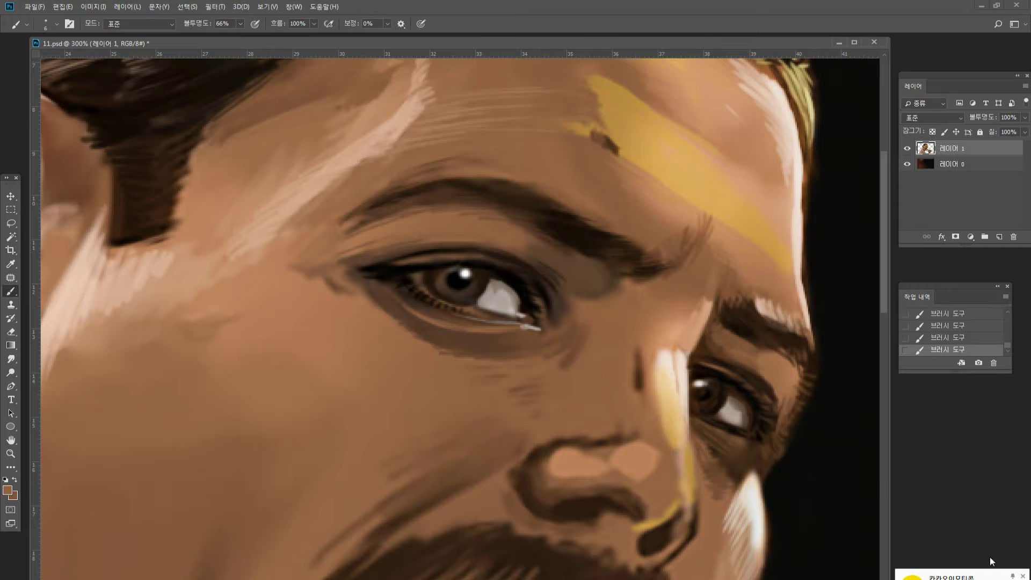
left_click(1019, 575)
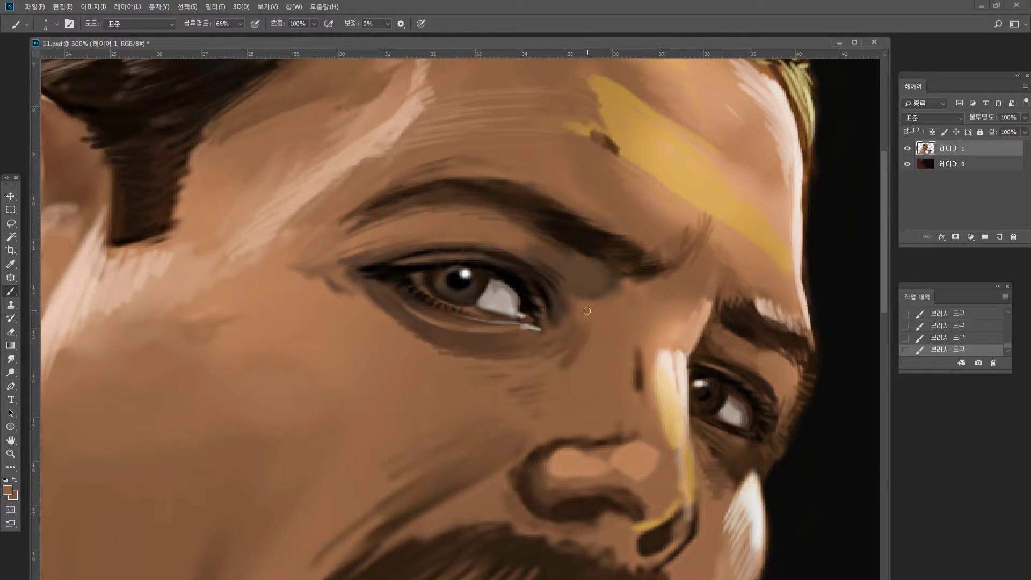
Hatch the shadow between the near eye's inner corner and the eyebrow with sampled brown tones.
left_click(563, 329, "alt")
left_click(568, 303, "alt")
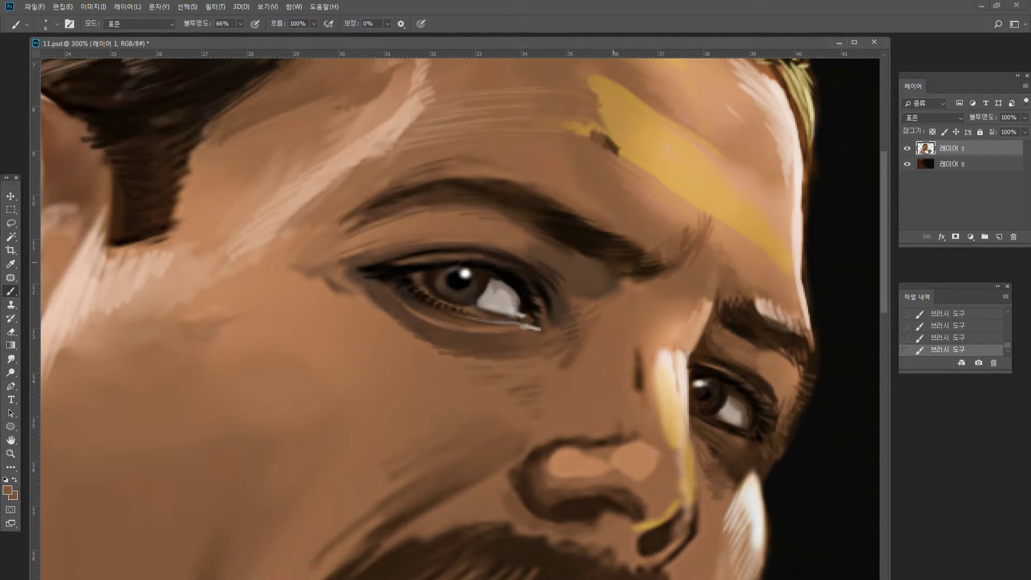
left_click(603, 288, "alt")
left_click(611, 281, "alt")
left_click_drag(642, 298, 613, 307)
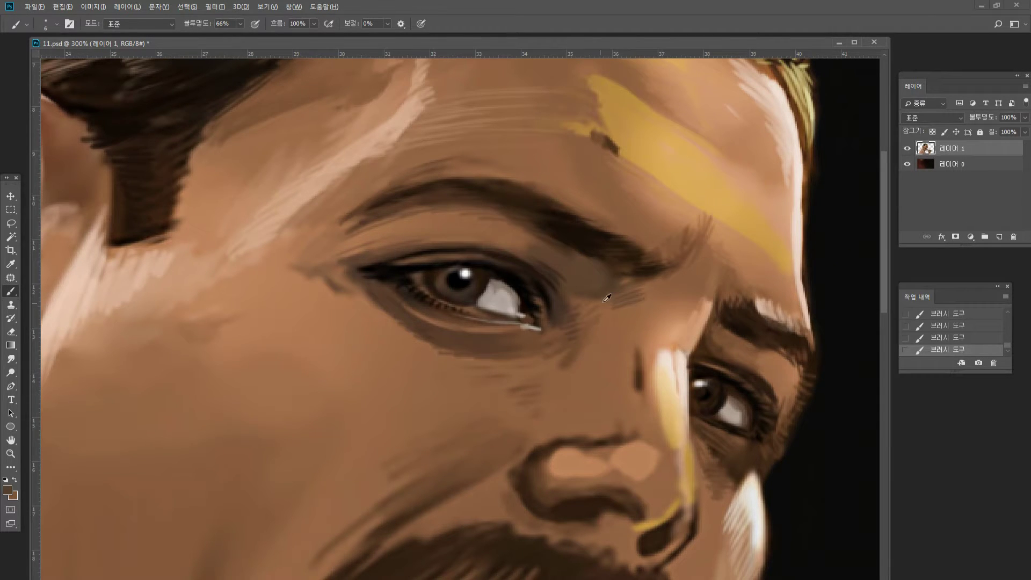
left_click(588, 309, "alt")
left_click(613, 294, "alt")
Hatch the near side of the nose bridge downward with short diagonal brown strokes.
mouse_move(641, 298)
left_mouse_down()
mouse_move(620, 327)
mouse_move(624, 336)
mouse_move(637, 330)
mouse_move(633, 350)
left_mouse_up()
mouse_move(614, 294)
left_mouse_down()
mouse_move(611, 338)
mouse_move(634, 334)
mouse_move(617, 350)
left_mouse_up()
left_click_drag(637, 338, 611, 376)
left_click_drag(633, 359, 617, 385)
left_click_drag(639, 374, 623, 403)
left_click_drag(636, 401, 620, 422)
Blend the hatching down the side of the nose with a larger soft brush and sampled skin tones.
left_click(601, 408, "alt")
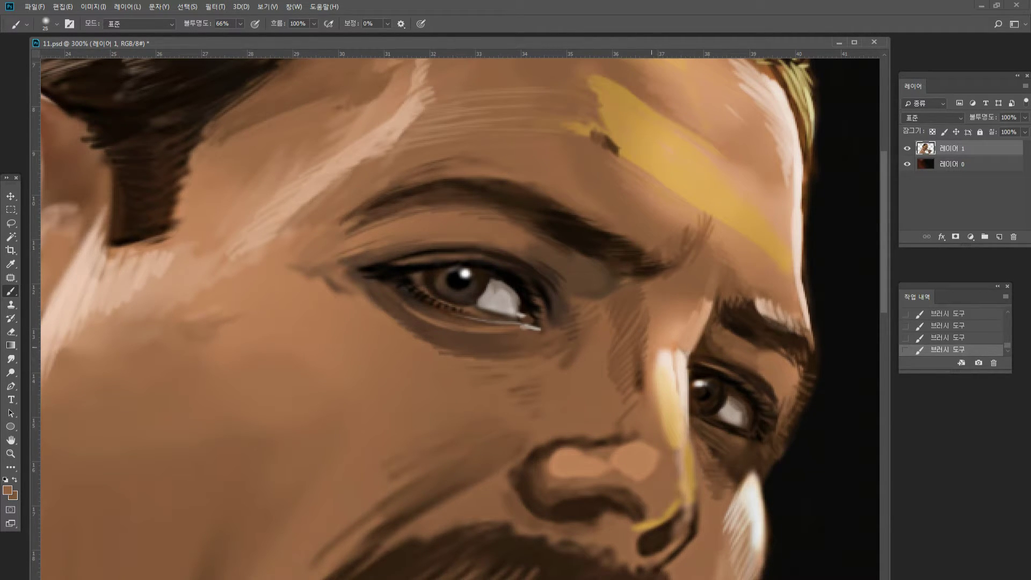
left_click(652, 346, "alt")
left_click(625, 365, "alt")
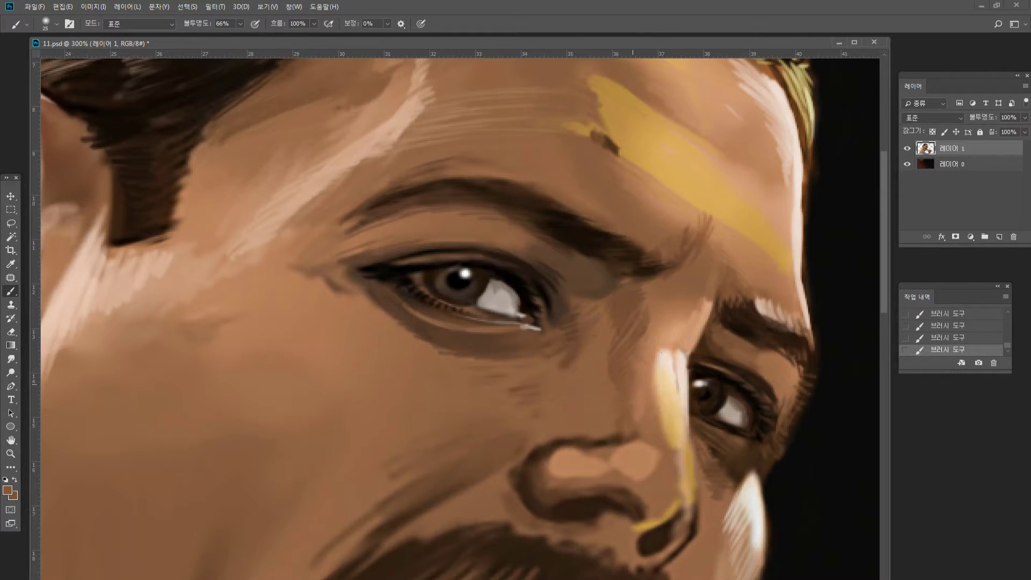
mouse_move(653, 331)
left_mouse_down()
mouse_move(634, 438)
mouse_move(598, 436)
left_mouse_up()
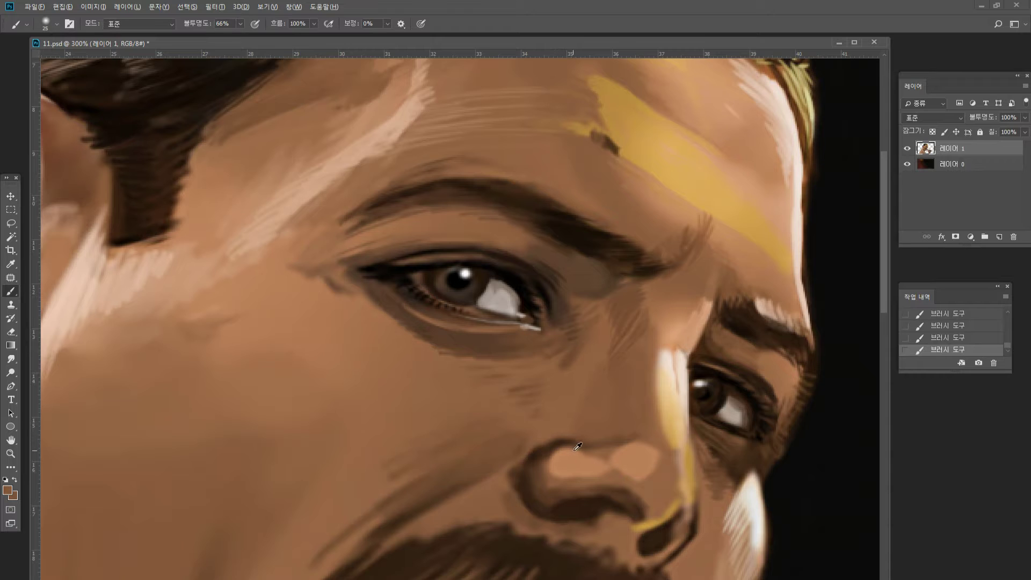
Soften the dark outline above the nostril and blend the nostril wing's light patch with sampled tones.
left_click(555, 454, "alt")
left_click(539, 475, "alt")
mouse_move(538, 453)
left_mouse_down()
mouse_move(566, 440)
mouse_move(611, 442)
left_mouse_up()
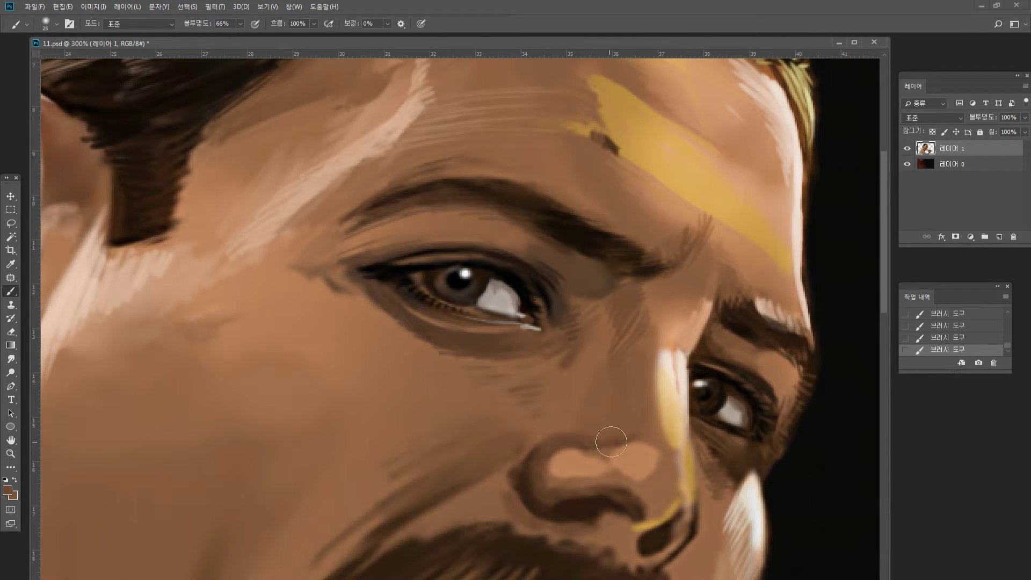
left_click(602, 451, "alt")
left_click(571, 453, "alt")
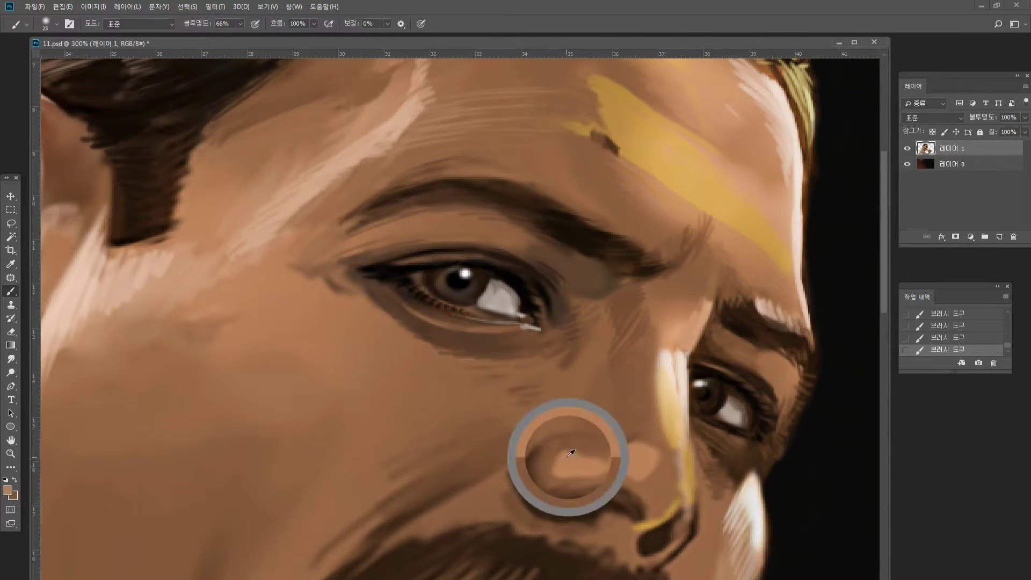
mouse_move(548, 460)
left_mouse_down()
mouse_move(566, 456)
mouse_move(559, 471)
left_mouse_up()
left_click(570, 462, "alt")
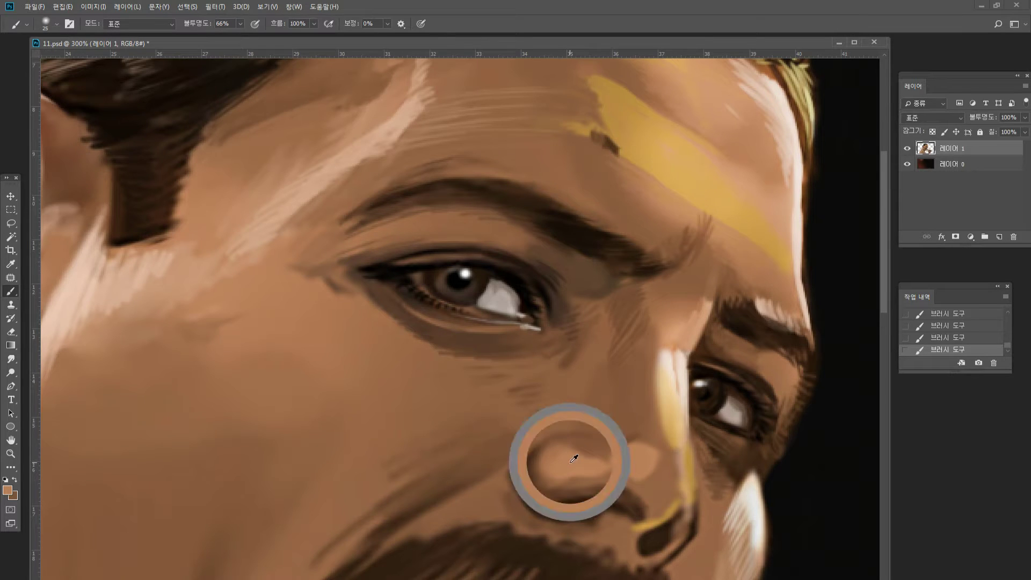
Add pale cream highlights to the nostril wing and nose tip with a smaller brush.
left_click(669, 371, "alt")
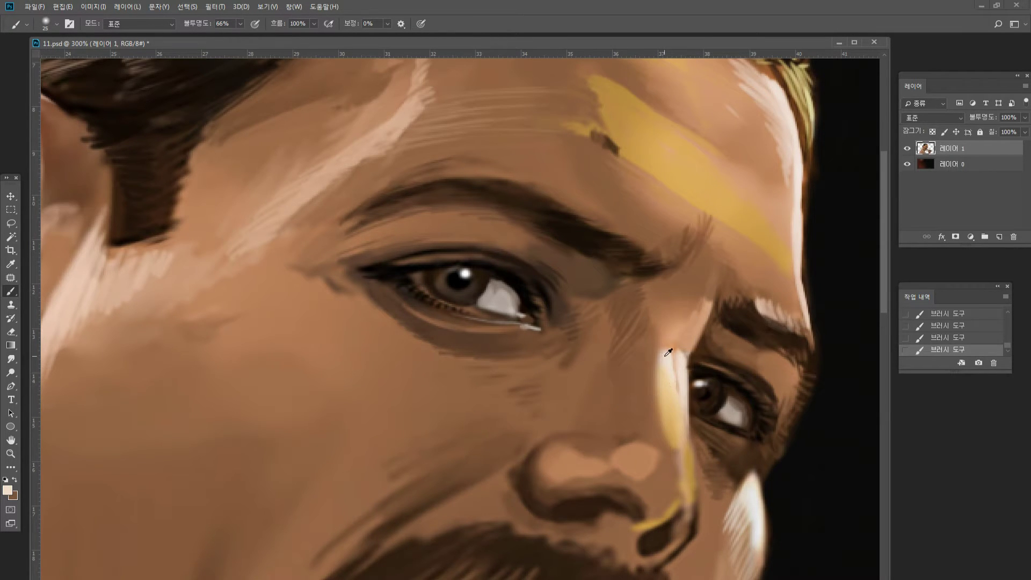
key("[")
key("[")
left_click_drag(545, 468, 550, 481)
mouse_move(633, 443)
left_mouse_down()
mouse_move(633, 462)
mouse_move(633, 449)
left_mouse_up()
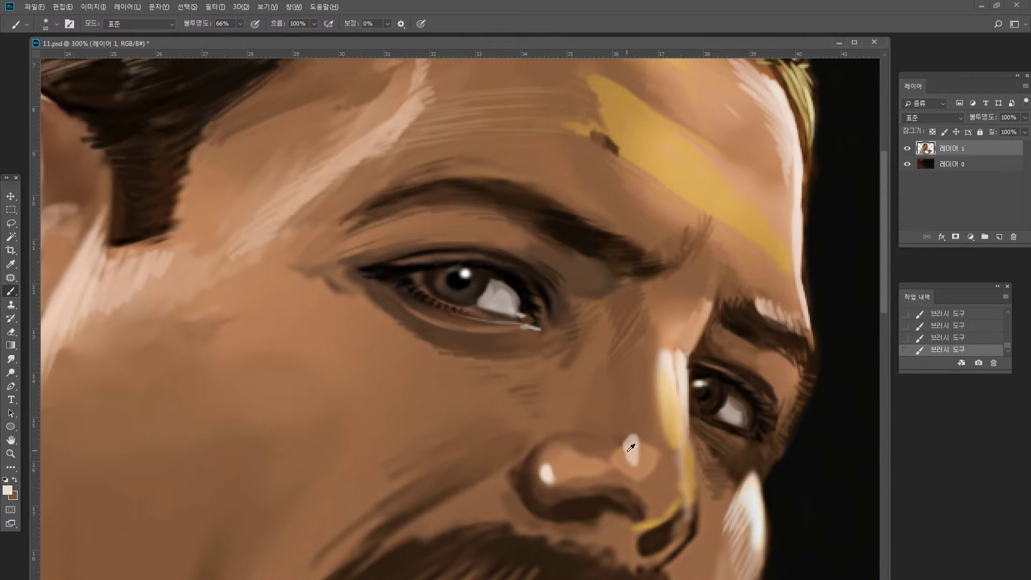
Tone down the cream highlight on the nose tip and soften its edges with sampled skin tones.
left_click(633, 444, "alt")
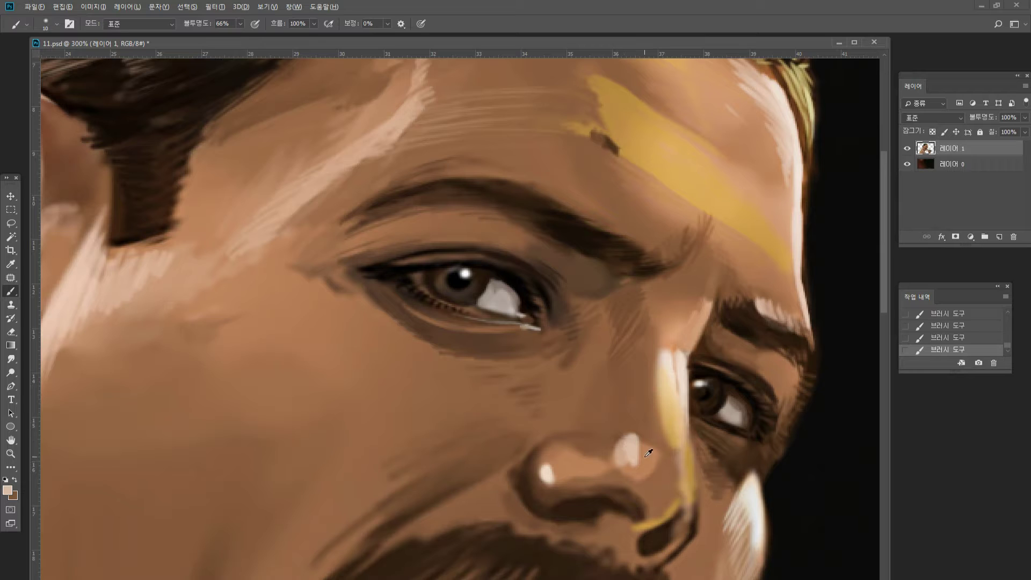
left_click(649, 454, "alt")
left_click(667, 458, "alt")
left_click(607, 459, "alt")
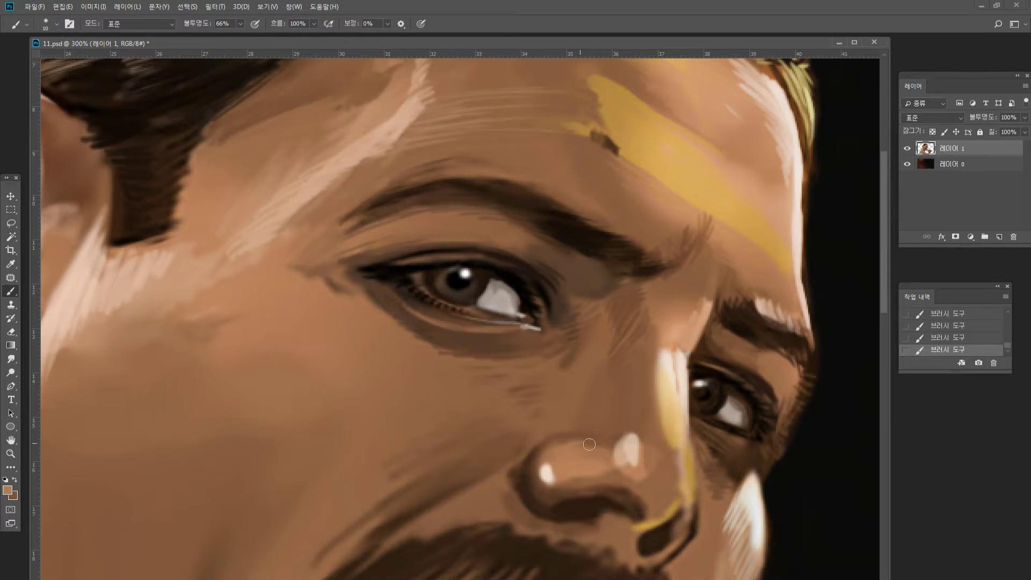
Extend the nostril wing's highlight upward along its rim and blend the near edge of the nose tip highlight.
left_click(547, 466, "alt")
left_click_drag(544, 468, 555, 450)
left_click(586, 449, "alt")
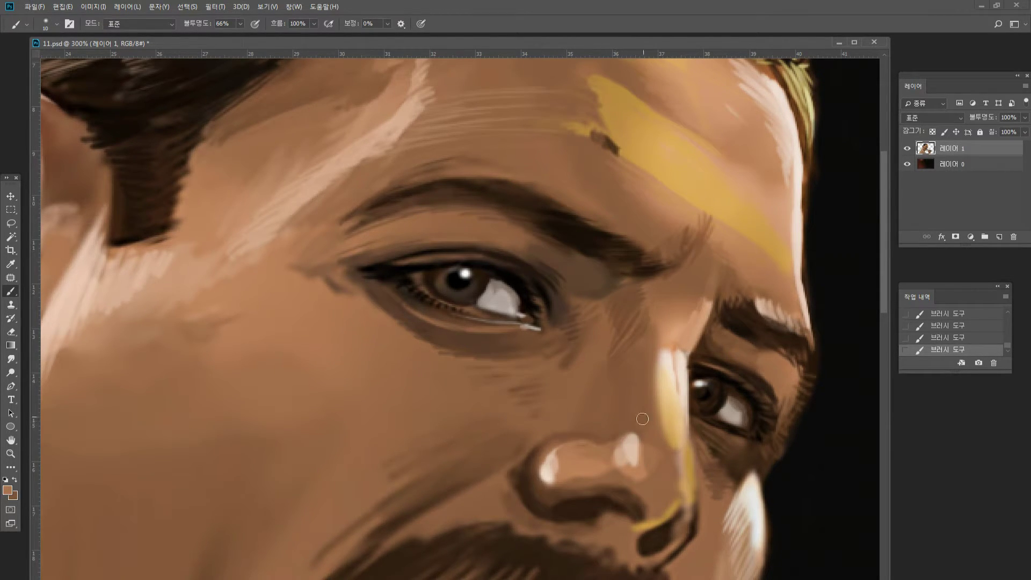
left_click(624, 440, "alt")
left_click(618, 441, "alt")
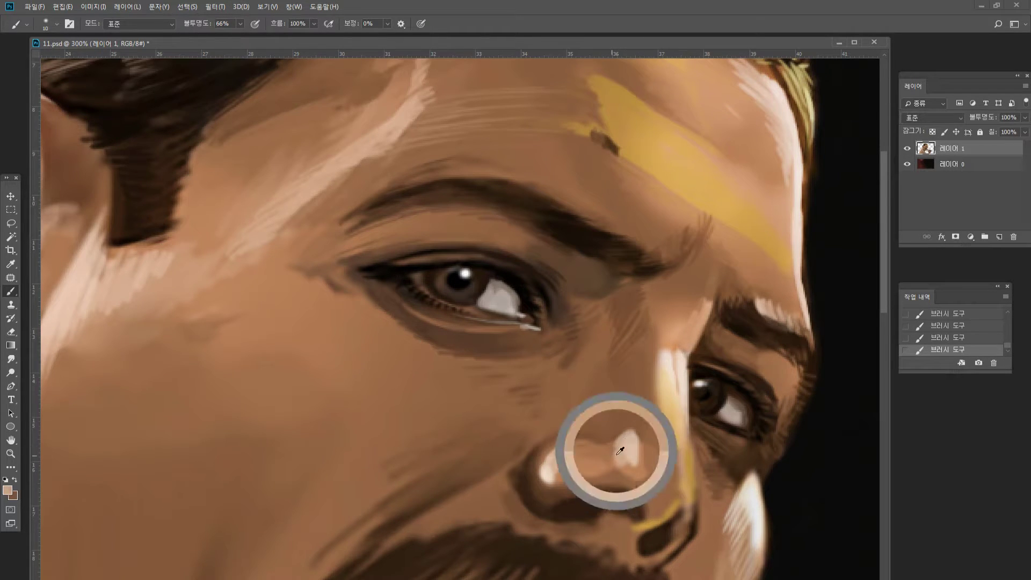
left_click(606, 445, "alt")
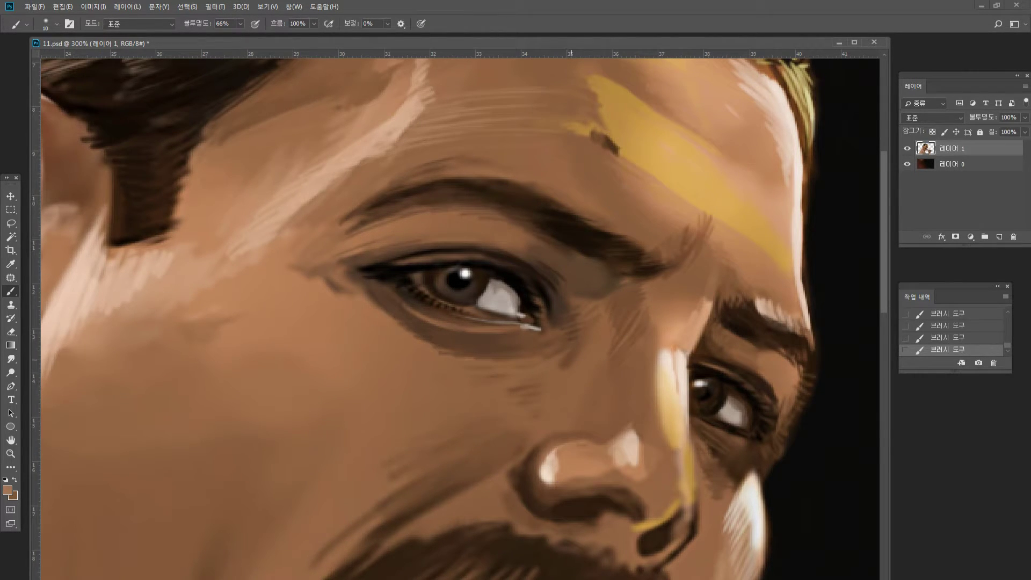
left_click(627, 324, "alt")
Refine the outer tail of the near eyebrow with short strokes of a sampled brown.
key("z")
key("ctrl+minus")
key("ctrl+minus")
key("ctrl+minus")
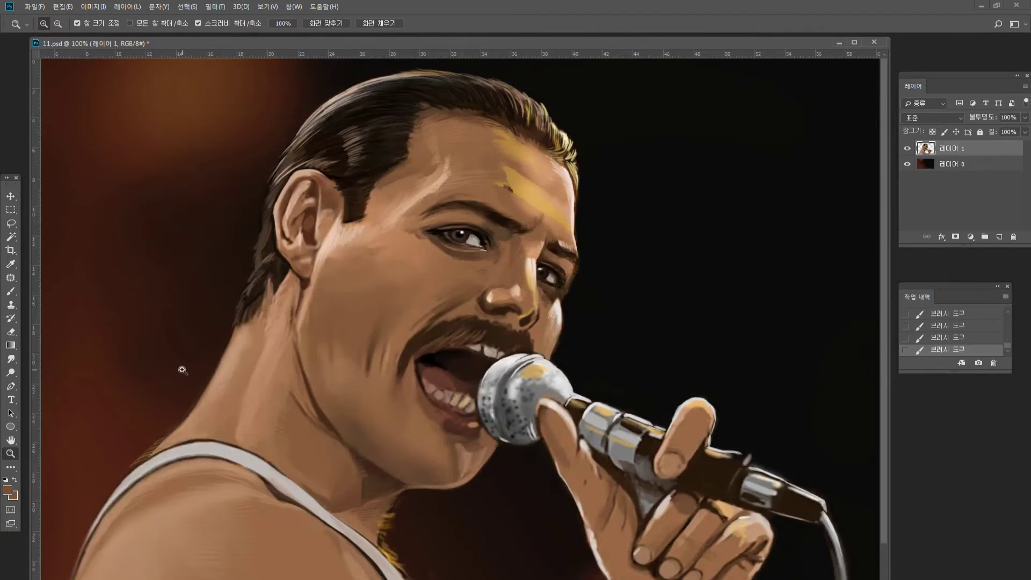
left_click(416, 270)
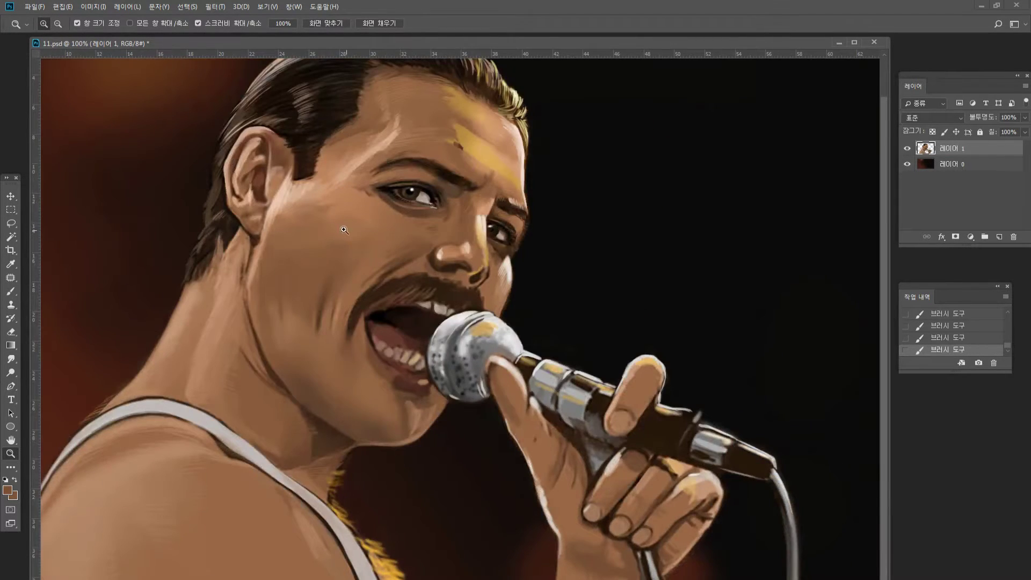
left_click(424, 225)
left_click(432, 299)
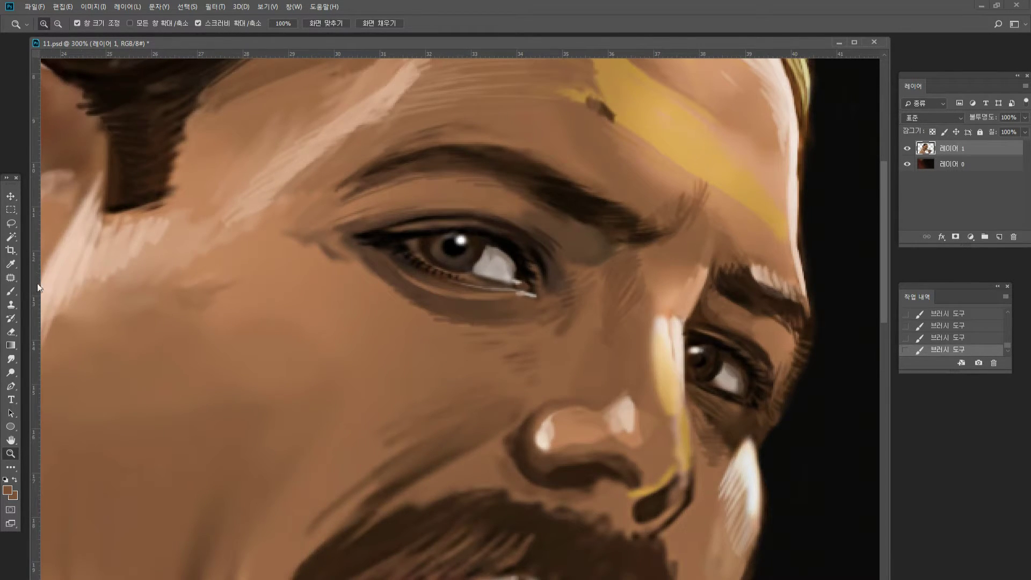
key("b")
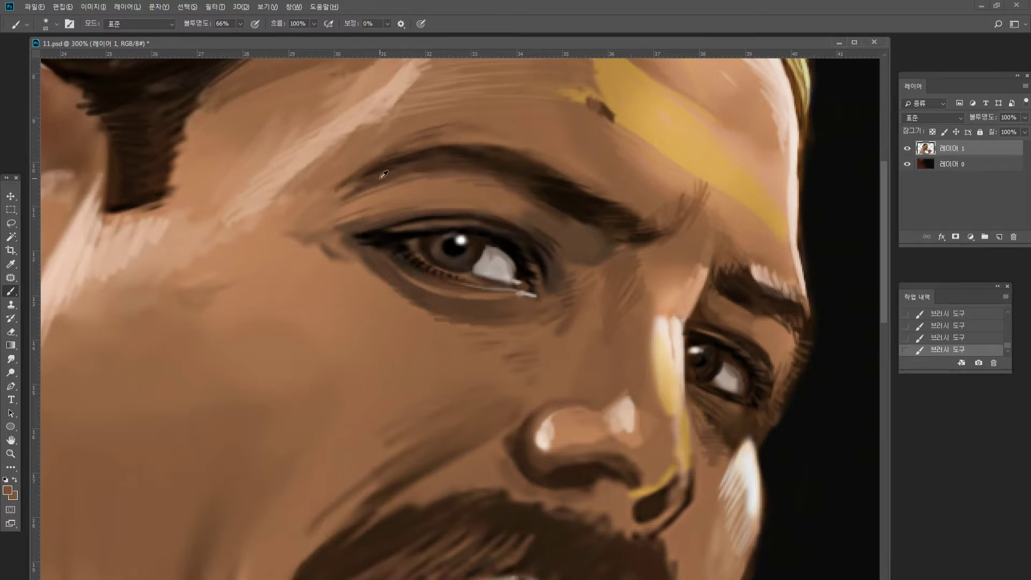
left_click(350, 189, "alt")
mouse_move(333, 205)
left_mouse_down()
mouse_move(369, 179)
mouse_move(319, 208)
mouse_move(336, 218)
left_mouse_up()
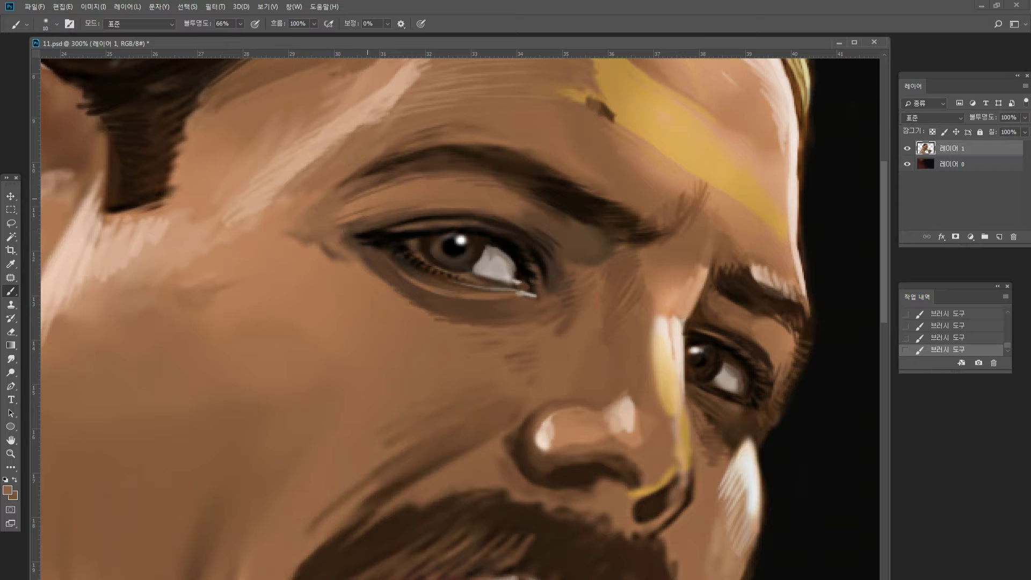
Hatch fine brown creases outward from the near eye's outer corner and blend them with a smaller brush at 21% opacity.
left_click(337, 233, "alt")
mouse_move(341, 251)
left_mouse_down()
mouse_move(360, 263)
mouse_move(307, 270)
mouse_move(313, 263)
left_mouse_up()
left_click(336, 237, "alt")
left_click(321, 270, "alt")
left_click(347, 264, "alt")
left_click(343, 254, "alt")
mouse_move(323, 255)
left_mouse_down()
mouse_move(283, 267)
mouse_move(298, 253)
left_mouse_up()
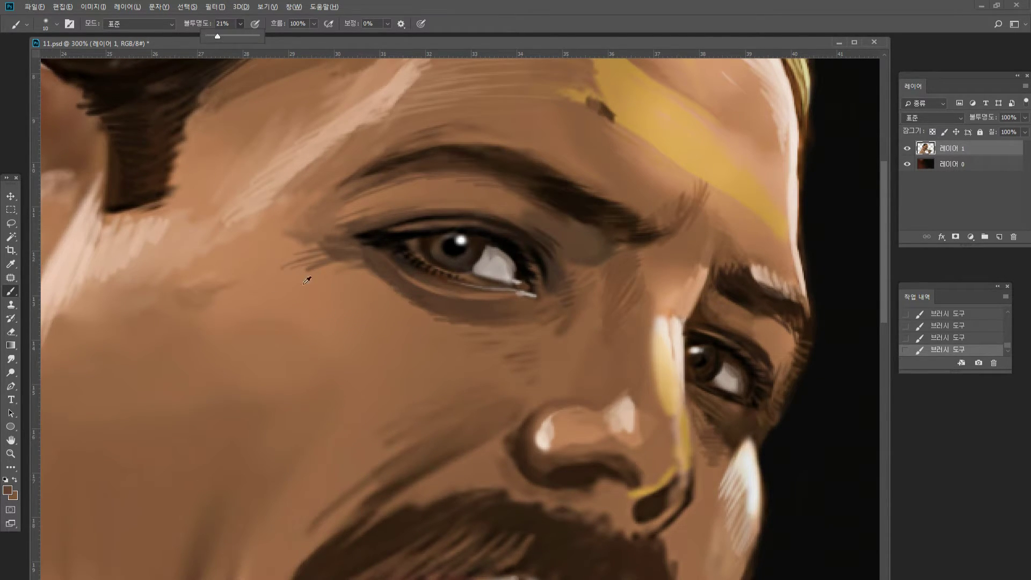
left_click(210, 294, "alt")
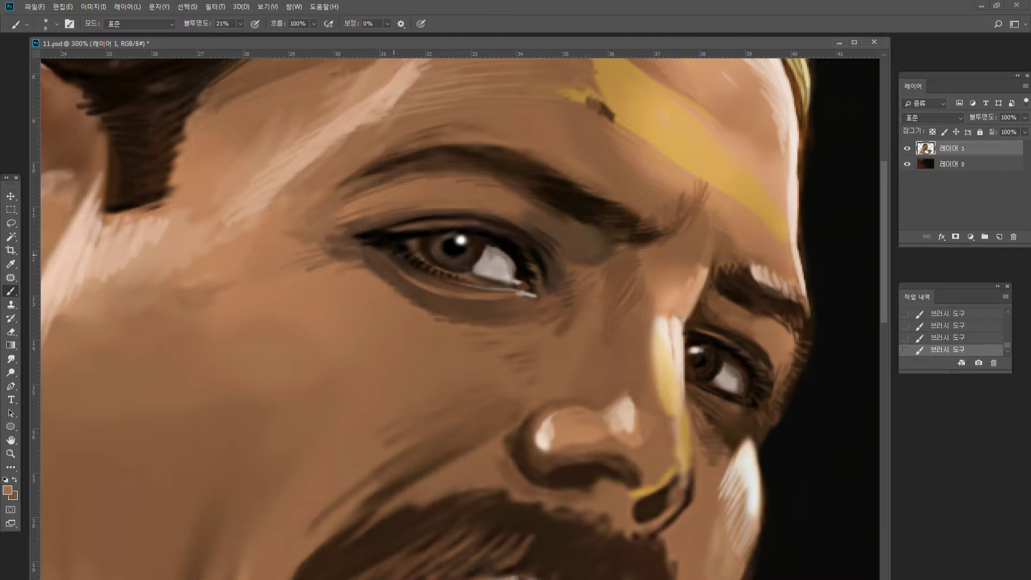
left_click(369, 271, "alt")
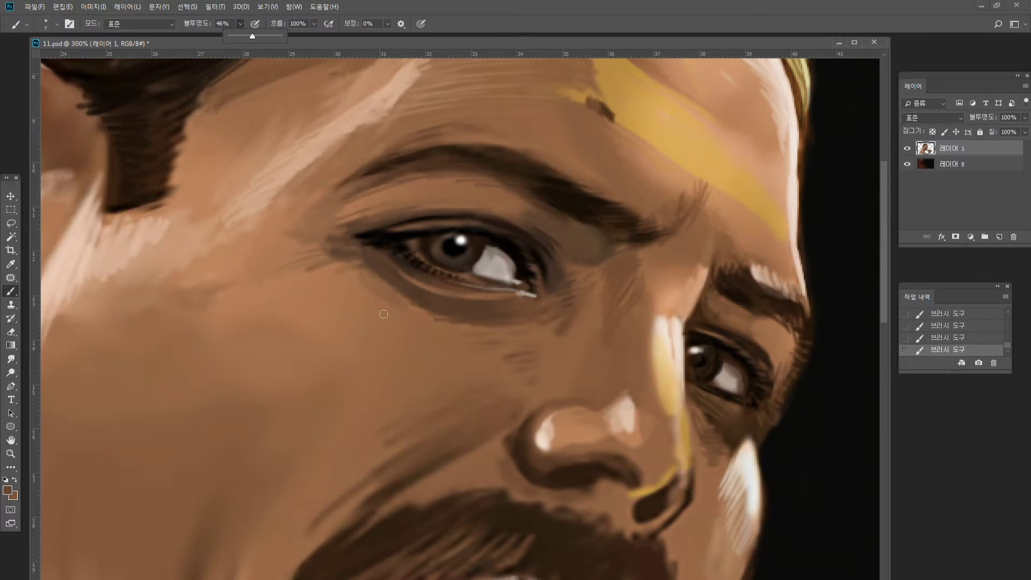
Hatch near-horizontal strokes of sampled skin tones on the cheek below the near eye at 46% brush opacity.
left_click(474, 472, "alt")
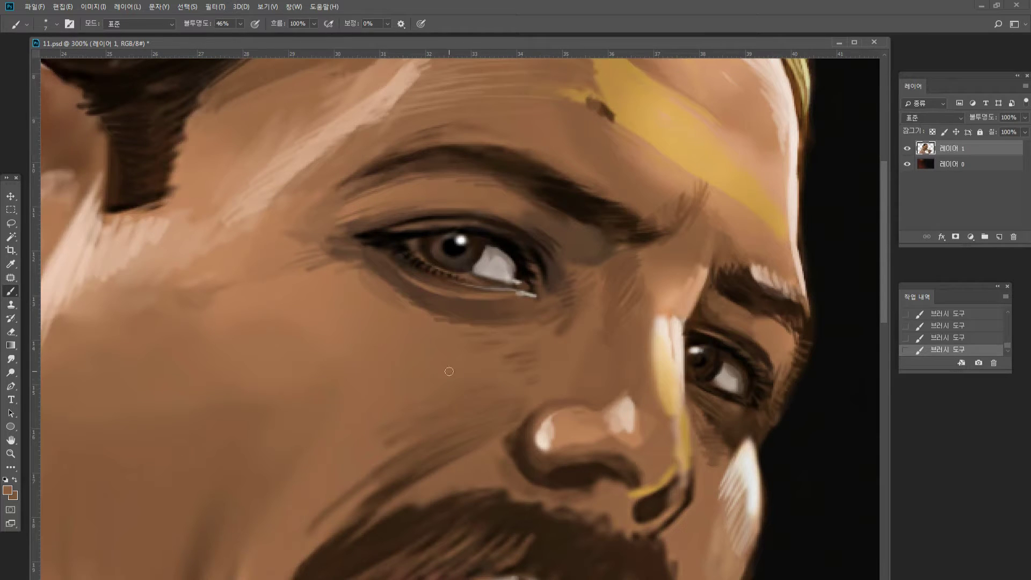
left_click(237, 231, "alt")
left_click_drag(430, 333, 509, 334)
left_click(451, 336, "alt")
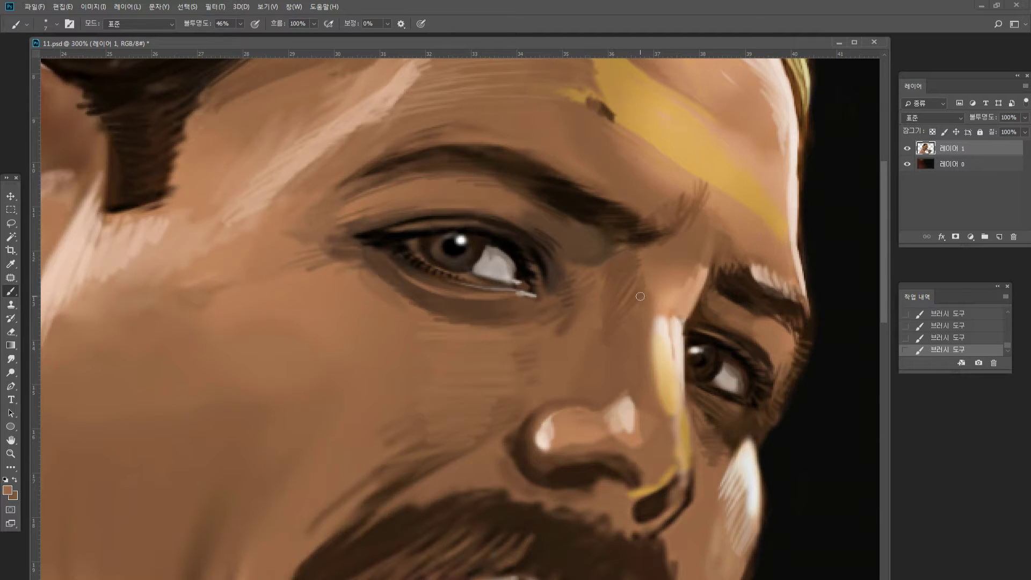
left_click(662, 288, "alt")
left_click_drag(480, 350, 526, 338)
left_click(498, 345, "alt")
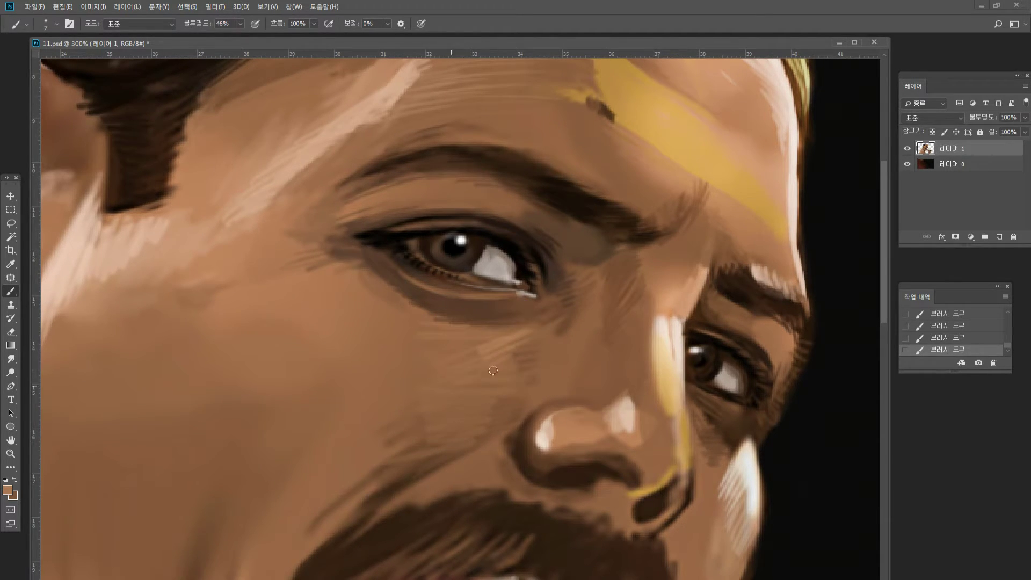
Hatch light skin-tone strokes down the cheek beside the nose toward the fold above the moustache.
mouse_move(493, 371)
left_mouse_down()
mouse_move(468, 408)
mouse_move(471, 440)
mouse_move(456, 448)
mouse_move(441, 494)
left_mouse_up()
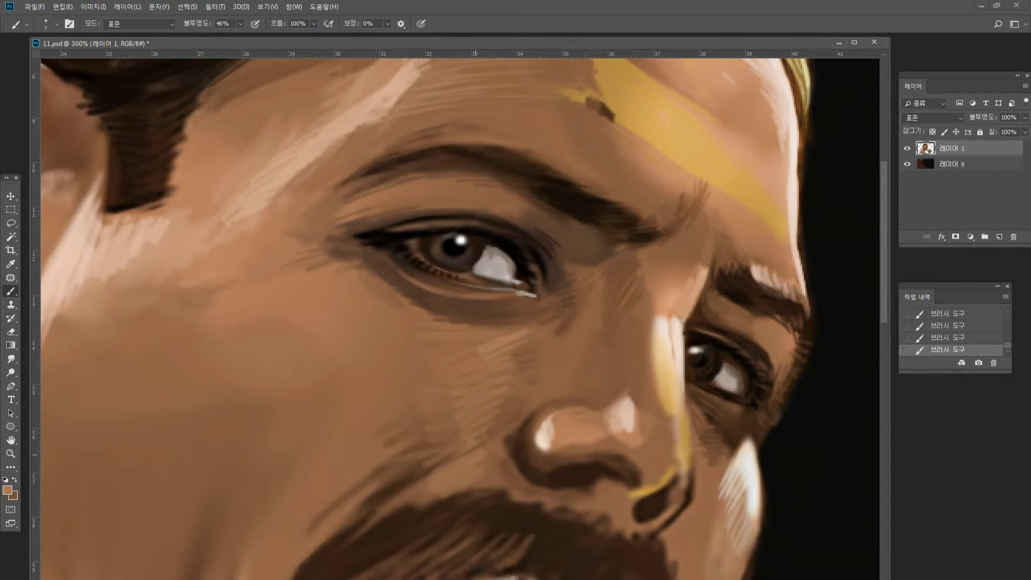
left_click_drag(494, 452, 480, 483)
left_click_drag(515, 425, 501, 451)
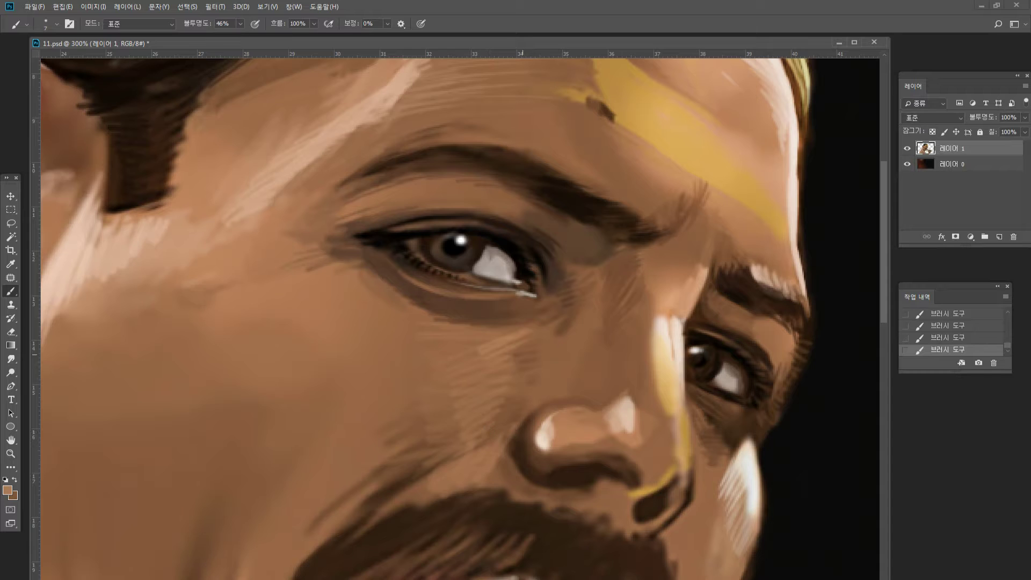
Blend the area between the near eye's inner corner and the side of the nose with sampled skin-tone strokes.
left_click(580, 322, "alt")
left_click(506, 345, "alt")
mouse_move(525, 342)
left_mouse_down()
mouse_move(569, 322)
mouse_move(583, 299)
mouse_move(548, 343)
left_mouse_up()
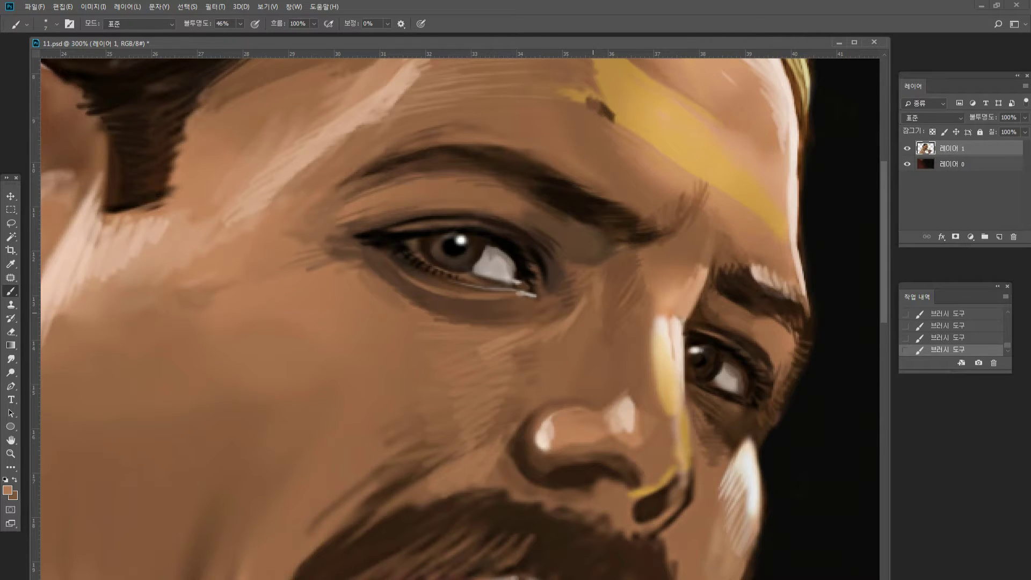
left_click(579, 323, "alt")
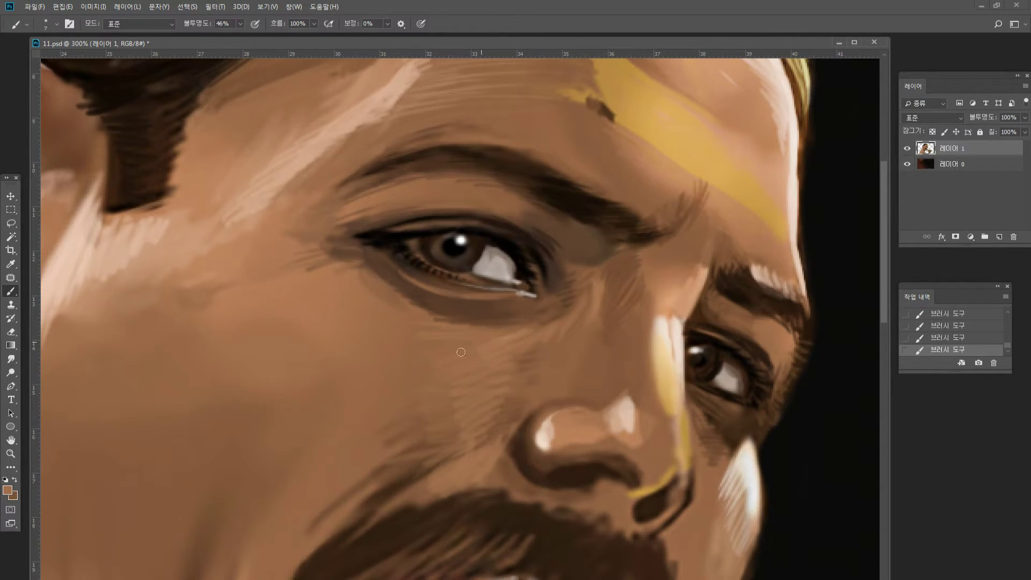
Paint a thin light rim along the lower edge of the near nostril.
double_click(10, 453)
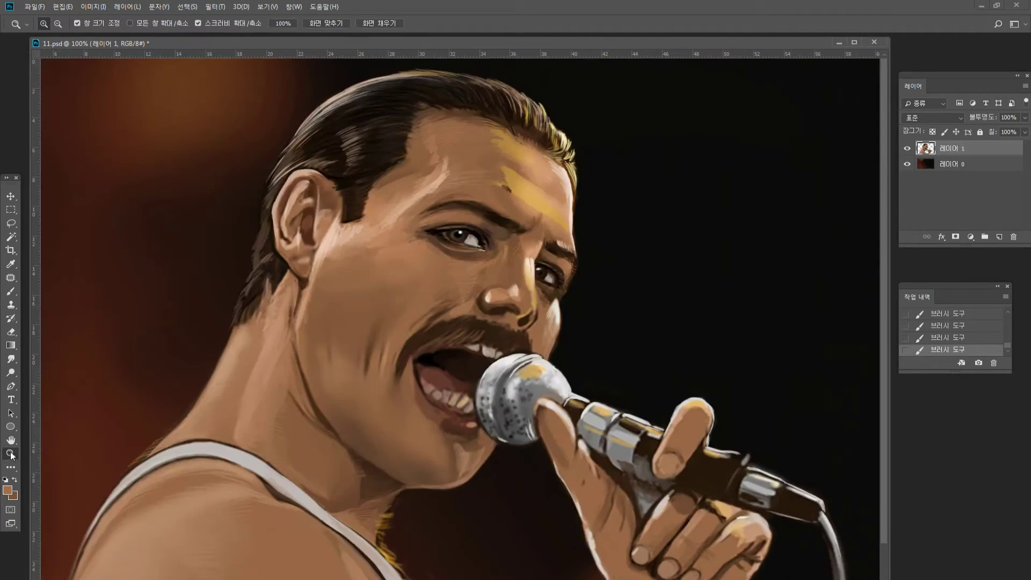
left_click(433, 335)
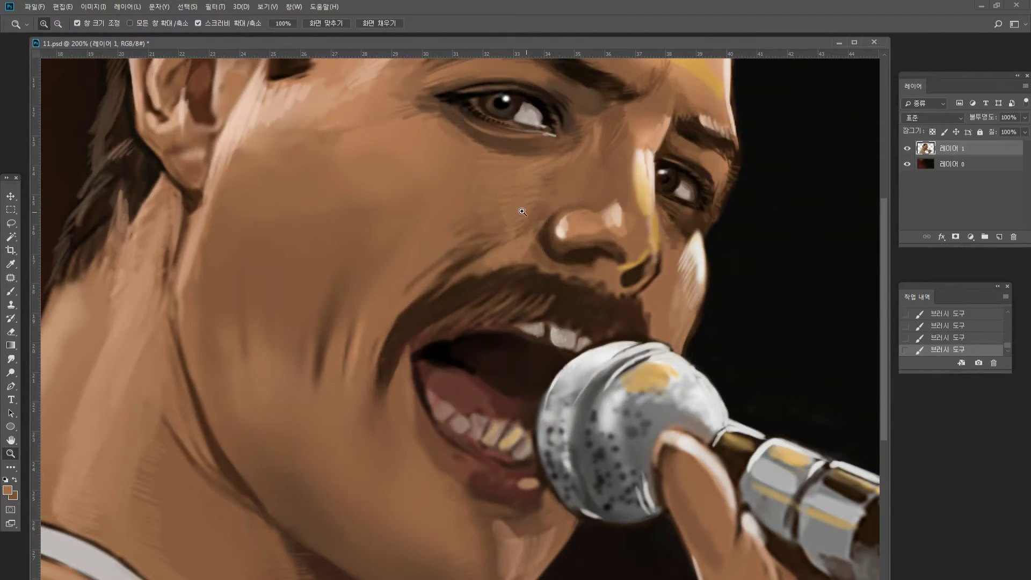
left_click(586, 219)
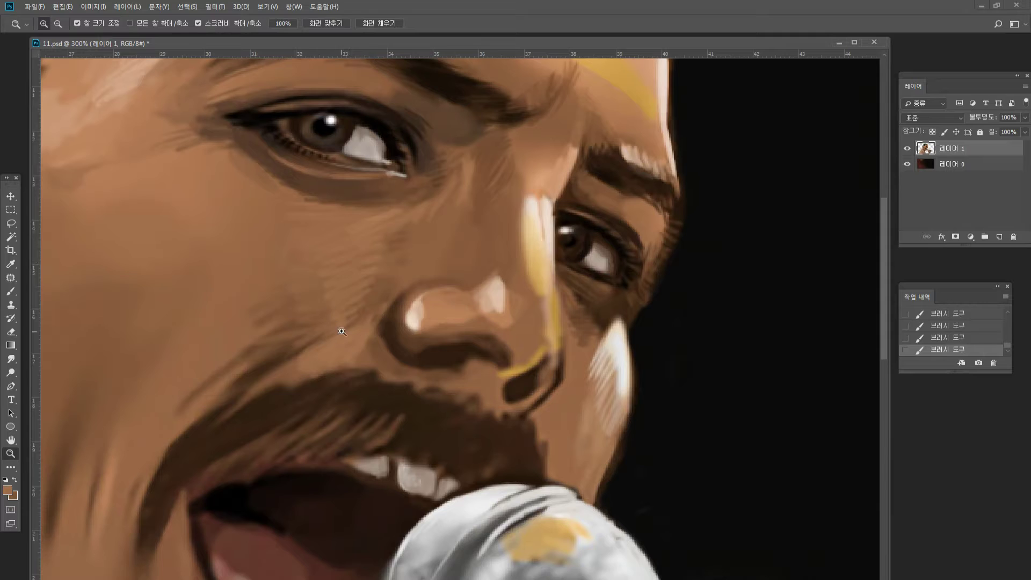
left_click(9, 292)
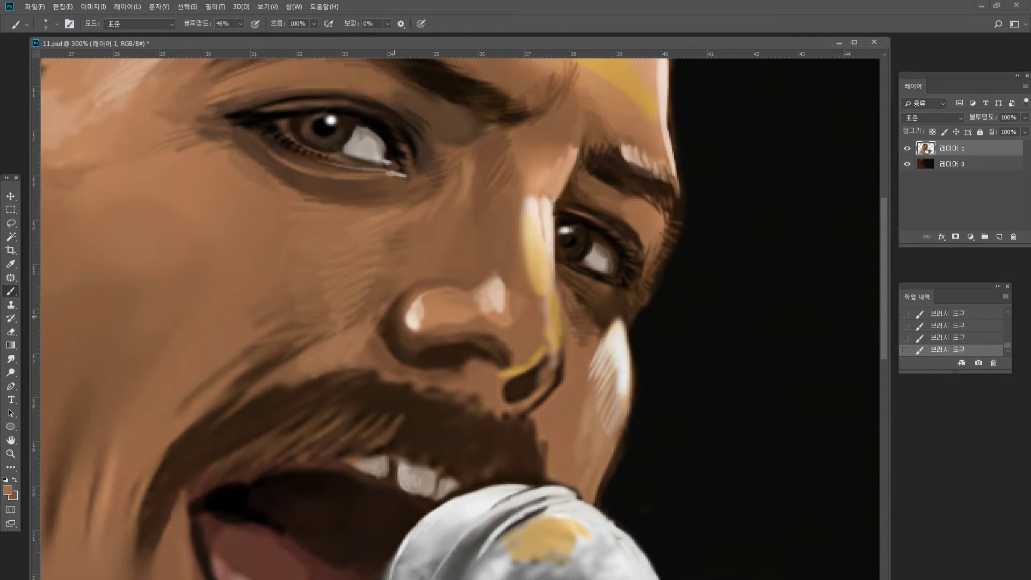
left_click(427, 313, "alt")
mouse_move(440, 376)
left_mouse_down()
mouse_move(430, 371)
mouse_move(495, 362)
left_mouse_up()
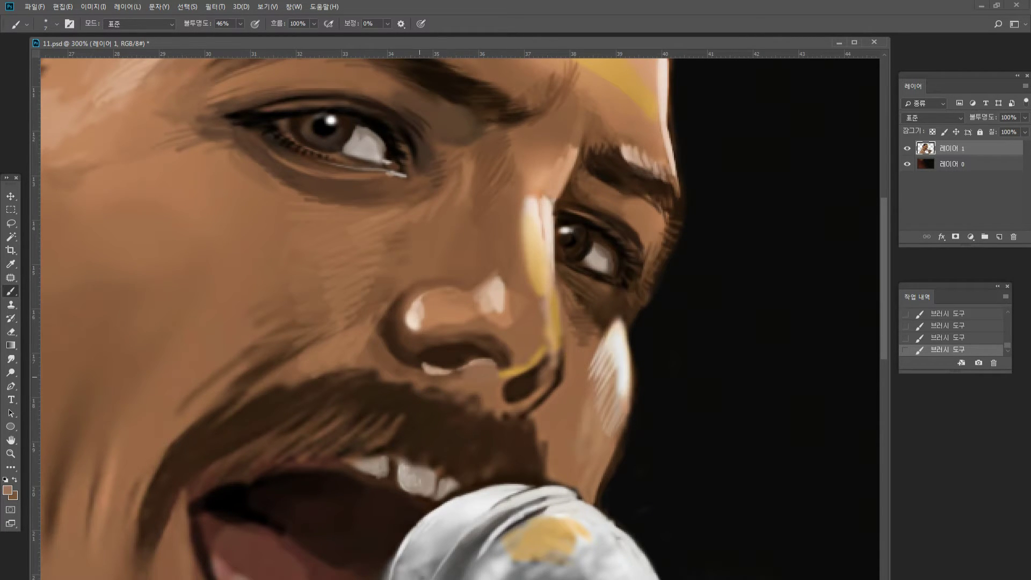
Shade the underside of the nostril wing with sampled browns to define a narrower dark nostril opening.
left_click(448, 328, "alt")
mouse_move(399, 324)
left_mouse_down()
mouse_move(411, 364)
mouse_move(412, 354)
mouse_move(399, 365)
mouse_move(386, 339)
mouse_move(401, 367)
mouse_move(391, 363)
mouse_move(427, 368)
left_mouse_up()
left_click(439, 353, "alt")
Hatch sampled brown strokes along the smile fold from beside the nostril down to the moustache's upper edge.
left_click(350, 356, "alt")
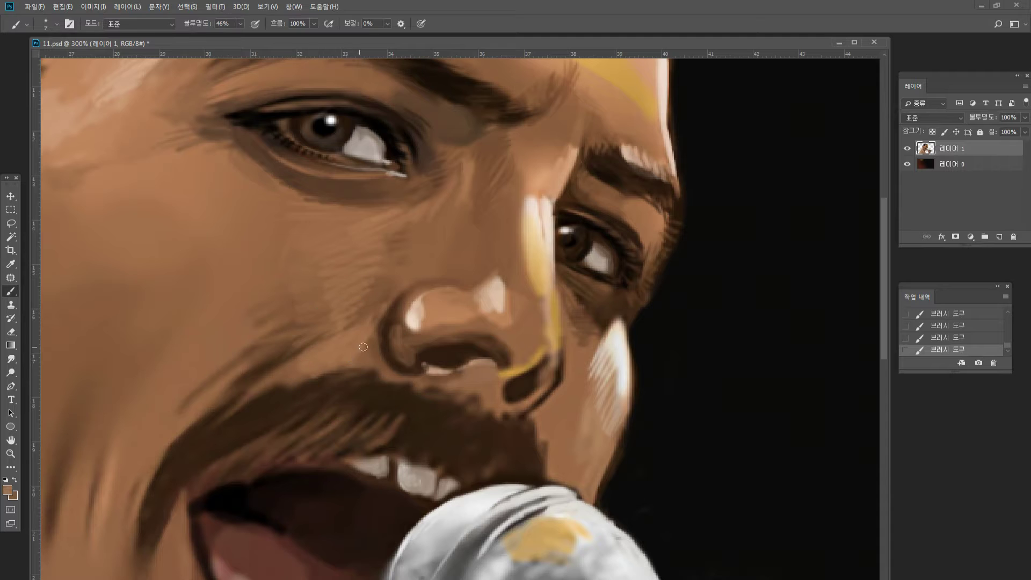
left_click_drag(374, 344, 364, 357)
mouse_move(289, 365)
left_mouse_down()
mouse_move(256, 369)
mouse_move(316, 340)
left_mouse_up()
left_click(293, 368, "alt")
left_click_drag(261, 378, 215, 404)
left_click(254, 380, "alt")
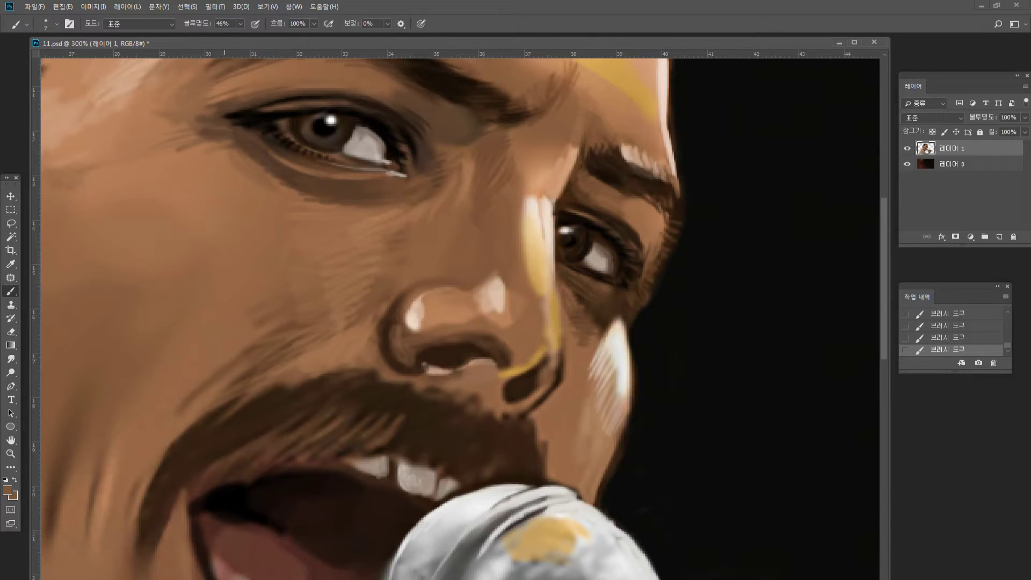
Hatch brown shading on the cheek above the smile fold and soften the skin along the moustache's upper edge.
left_click(286, 356, "alt")
mouse_move(240, 344)
left_mouse_down()
mouse_move(292, 297)
mouse_move(229, 304)
left_mouse_up()
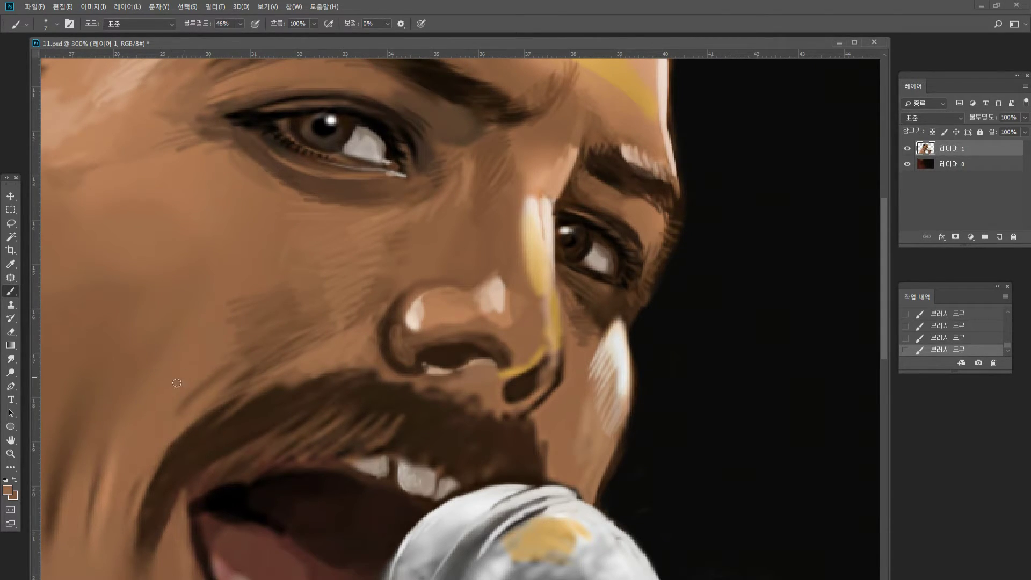
mouse_move(194, 383)
left_mouse_down()
mouse_move(243, 370)
mouse_move(190, 400)
left_mouse_up()
left_click_drag(275, 359, 213, 395)
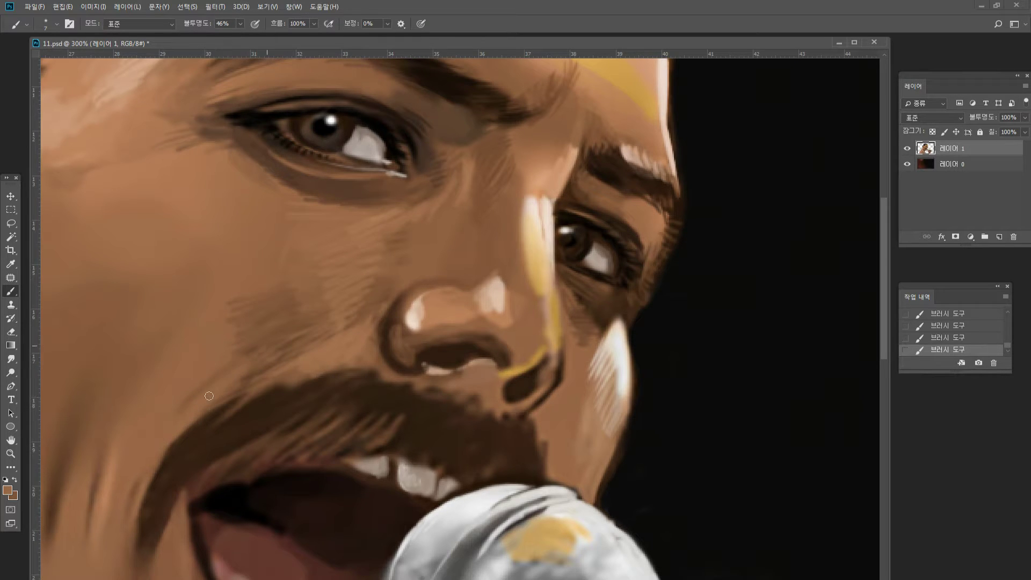
left_click_drag(260, 369, 242, 380)
Blend the cheek shading with sampled tones and hatch long diagonal strokes across the lower cheek beside the moustache.
left_click(264, 282, "alt")
left_click(271, 297, "alt")
left_click(70, 446, "alt")
left_click_drag(105, 426, 163, 389)
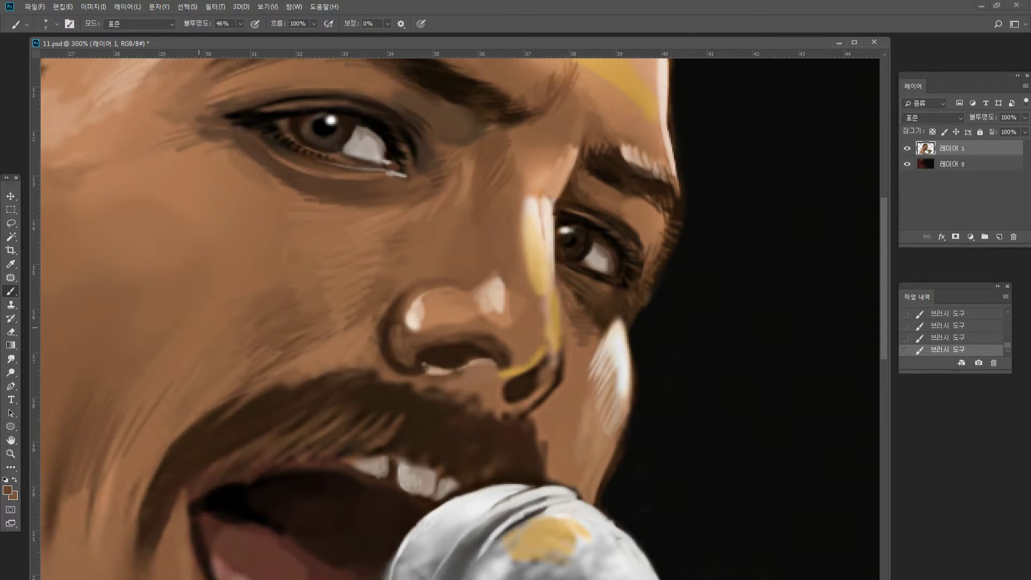
left_click(221, 314, "alt")
Hatch sampled pale pink strokes around the nose tip highlight to spread it toward the far side.
double_click(12, 453)
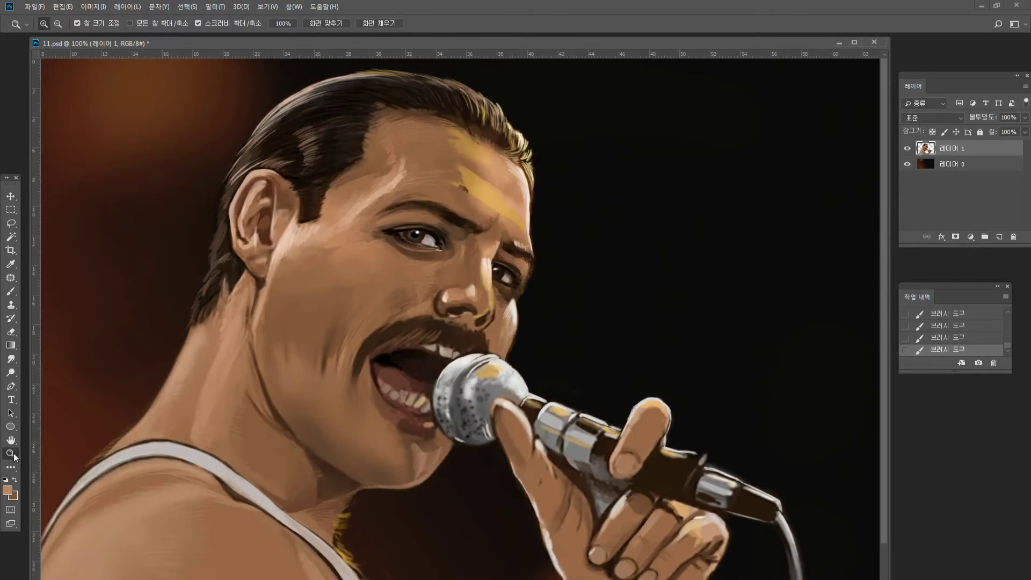
left_click(364, 323, "alt")
left_click(328, 294)
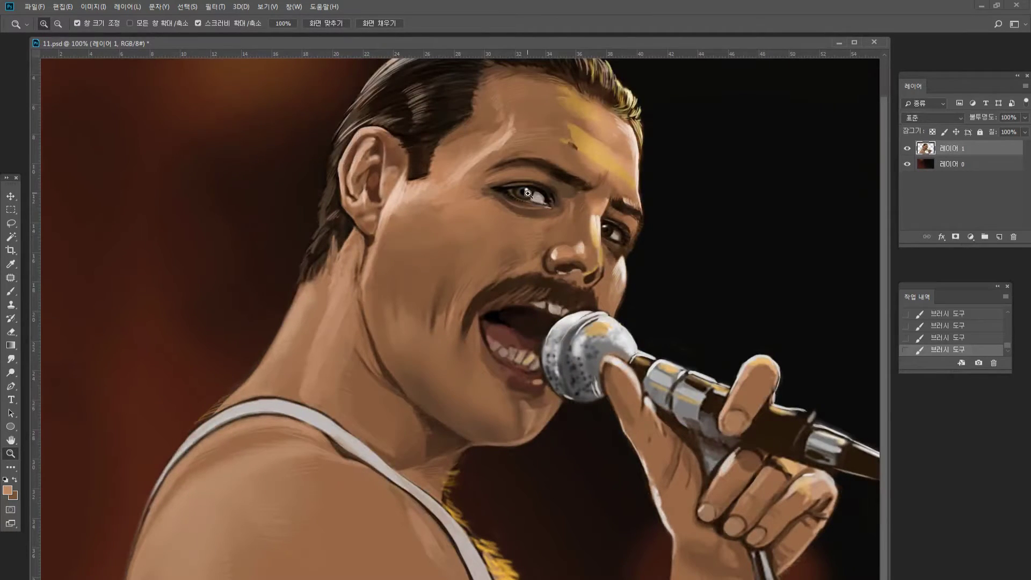
left_click(589, 210)
left_click(462, 376)
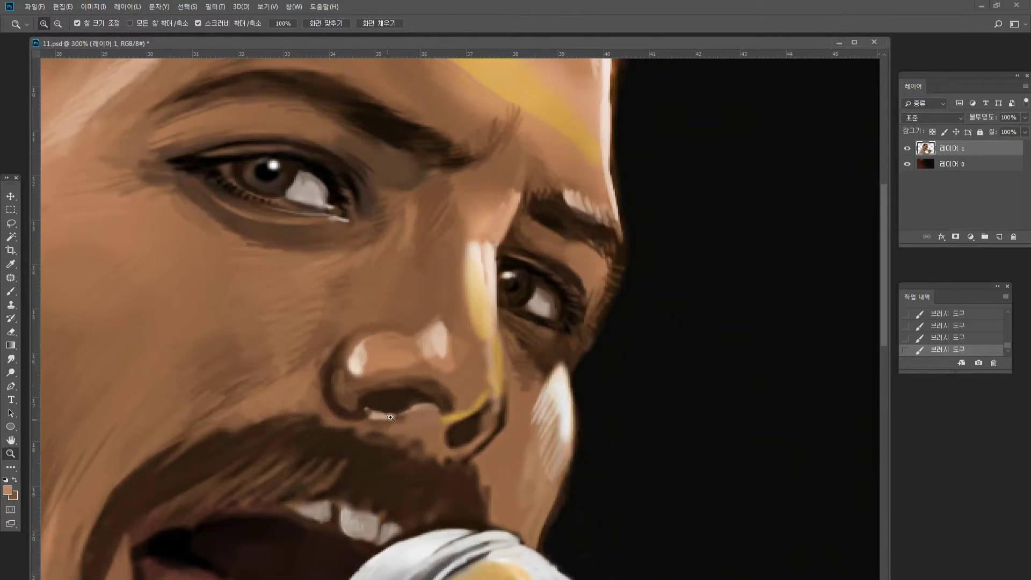
left_click(392, 400)
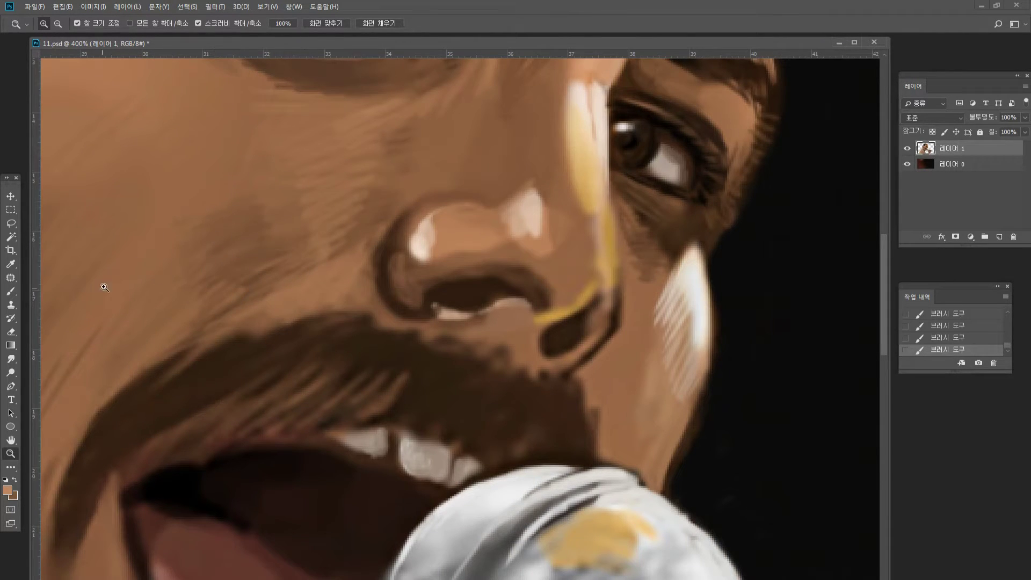
left_click(10, 290)
left_click(527, 204, "alt")
mouse_move(546, 209)
left_mouse_down()
mouse_move(562, 217)
mouse_move(535, 238)
mouse_move(545, 248)
left_mouse_up()
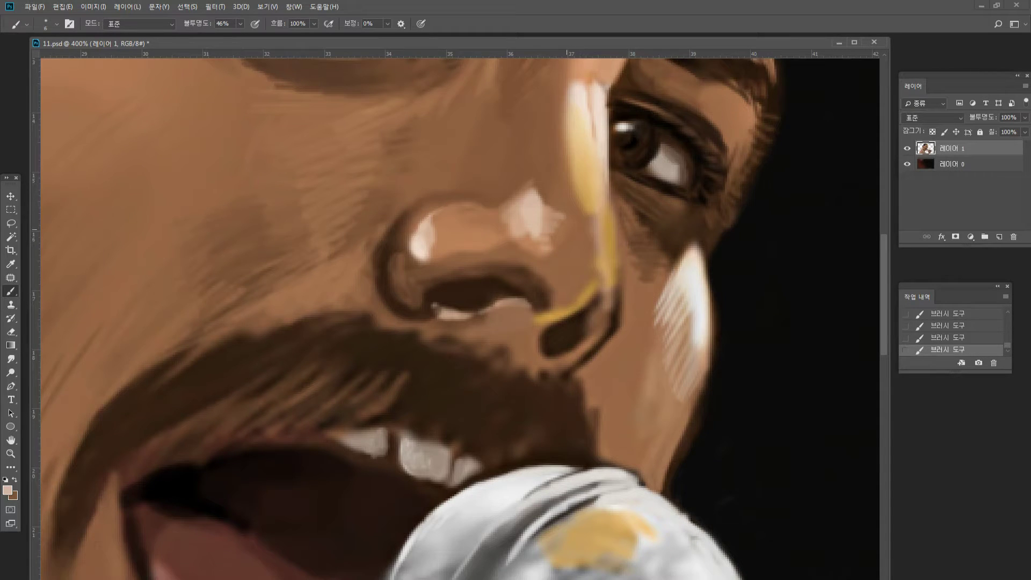
Paint sampled cream and white highlight strokes down the far edge of the nose bridge and around the outside of the far nostril.
left_click(609, 127, "alt")
left_click_drag(610, 134, 614, 278)
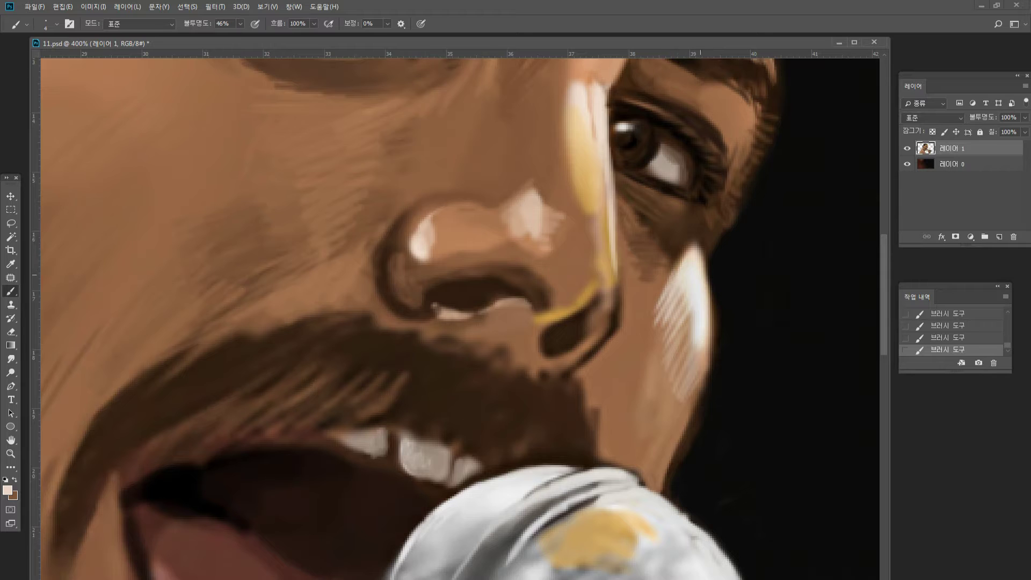
left_click(697, 269, "alt")
left_click_drag(611, 212, 616, 284)
mouse_move(614, 196)
left_mouse_down()
mouse_move(614, 314)
mouse_move(589, 358)
left_mouse_up()
left_click(625, 314, "alt")
left_click_drag(617, 319, 609, 338)
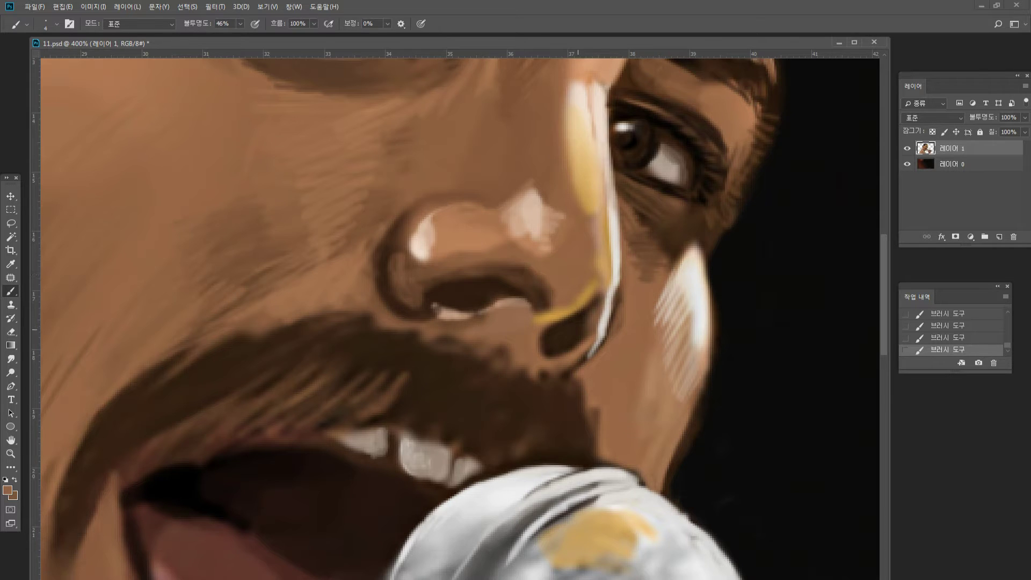
Outline the far nostril in yellow and refine the moustache's upper edge with dark hair strokes and sampled skin tone.
mouse_move(537, 325)
left_mouse_down()
mouse_move(549, 361)
mouse_move(544, 333)
mouse_move(543, 354)
mouse_move(556, 322)
mouse_move(538, 341)
mouse_move(551, 358)
mouse_move(577, 329)
mouse_move(580, 361)
left_mouse_up()
left_click(572, 330, "alt")
left_click(626, 144, "alt")
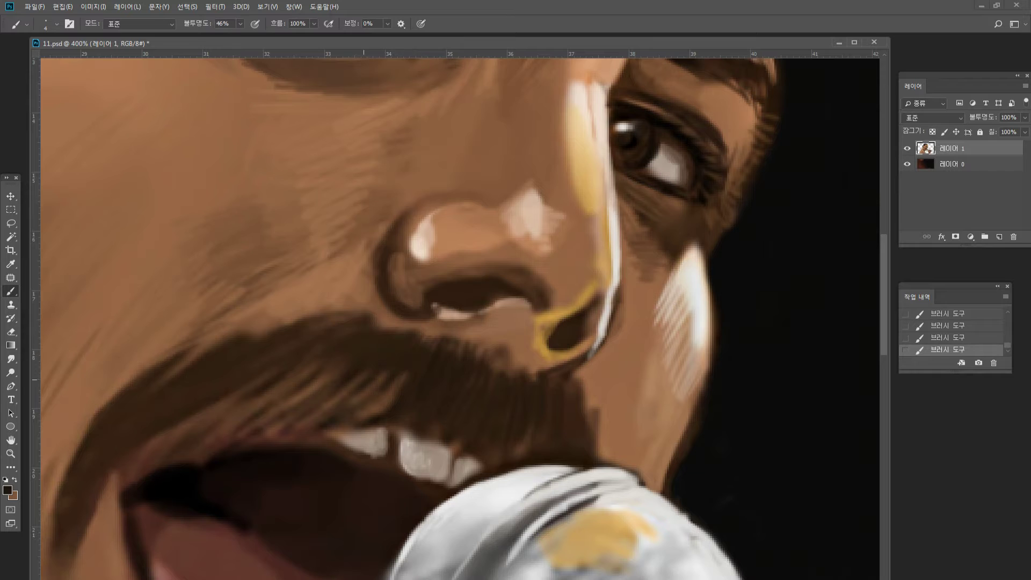
left_click(331, 295, "alt")
left_click_drag(354, 318, 430, 320)
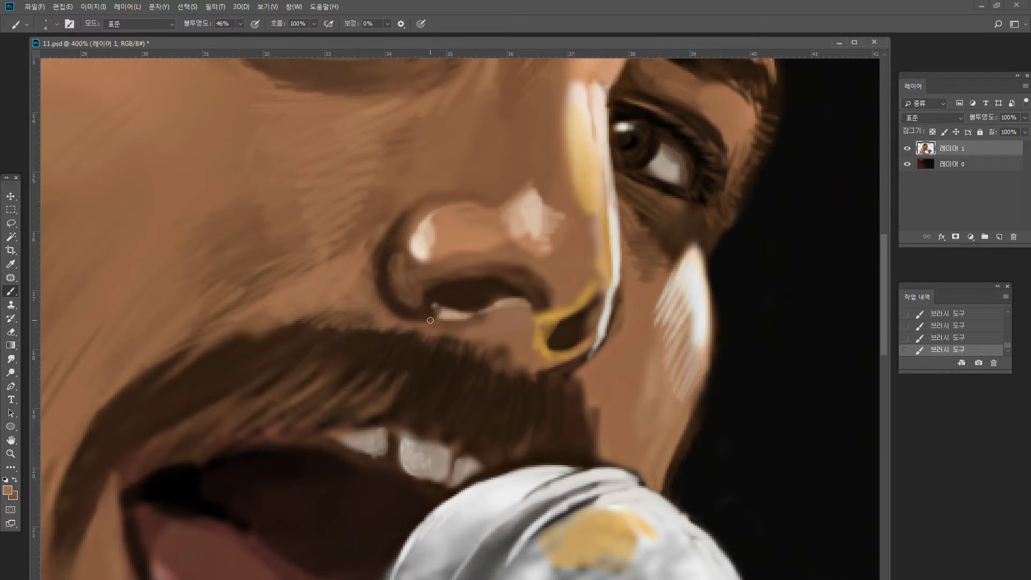
Touch up the front tooth with a sampled grey and hatch fine hair and skin strokes along the moustache's far edge.
left_click(542, 389, "alt")
left_click(408, 451, "alt")
left_click_drag(417, 472, 445, 483)
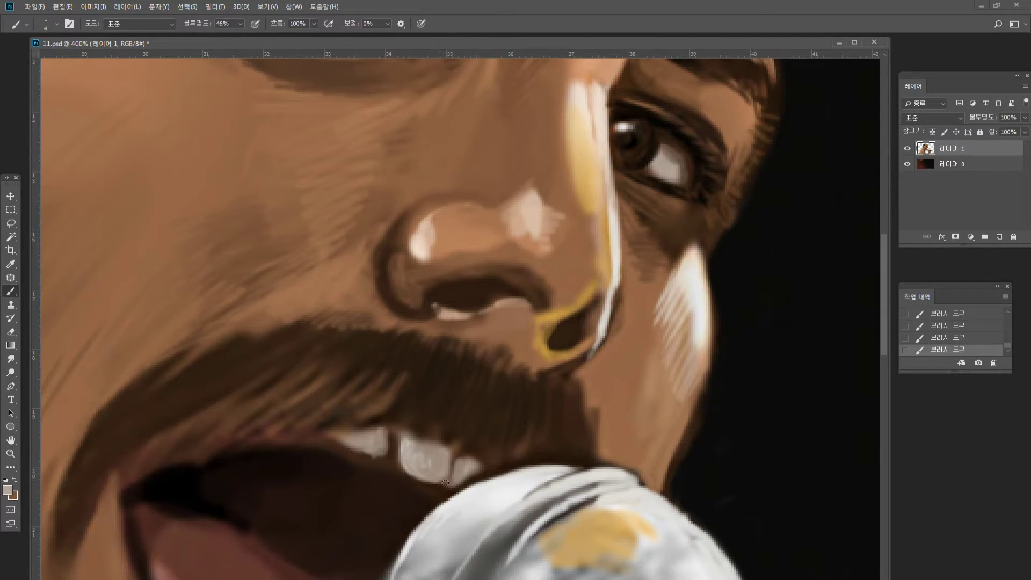
left_click(611, 398, "alt")
left_click(572, 397, "alt")
left_click_drag(584, 383, 600, 449)
left_click(604, 402, "alt")
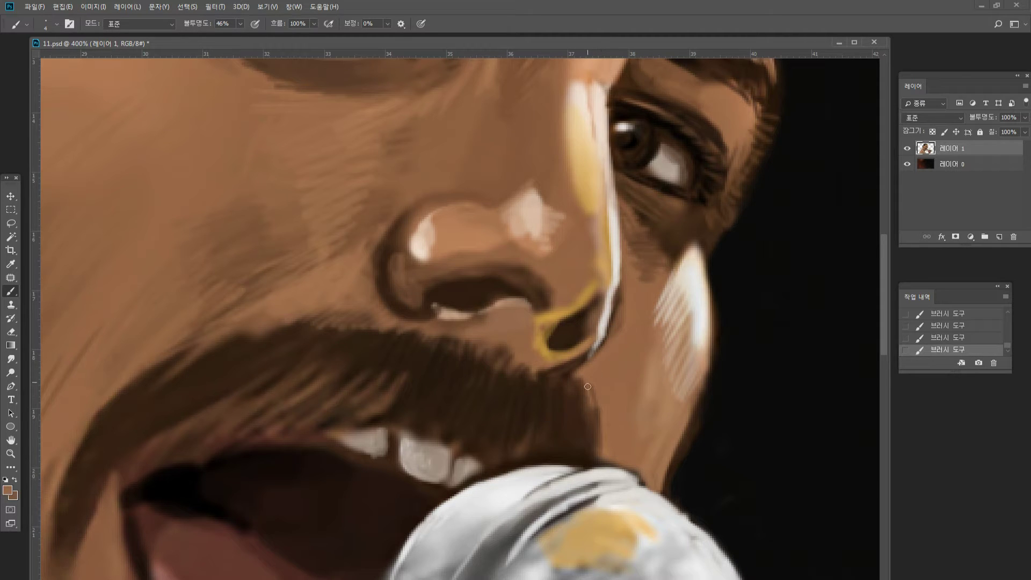
mouse_move(588, 386)
left_mouse_down()
mouse_move(597, 438)
mouse_move(578, 425)
left_mouse_up()
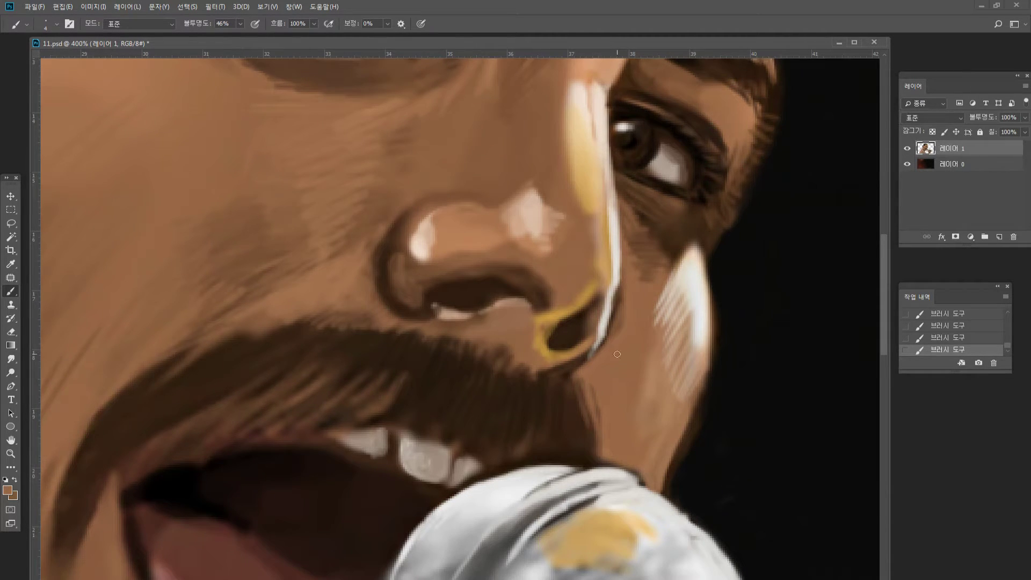
Hatch sampled pale beige strokes on the far cheek just beside the far nostril.
left_click(682, 324, "alt")
mouse_move(626, 311)
left_mouse_down()
mouse_move(627, 400)
mouse_move(617, 395)
left_mouse_up()
left_click_drag(617, 332, 609, 396)
left_click_drag(608, 353, 607, 368)
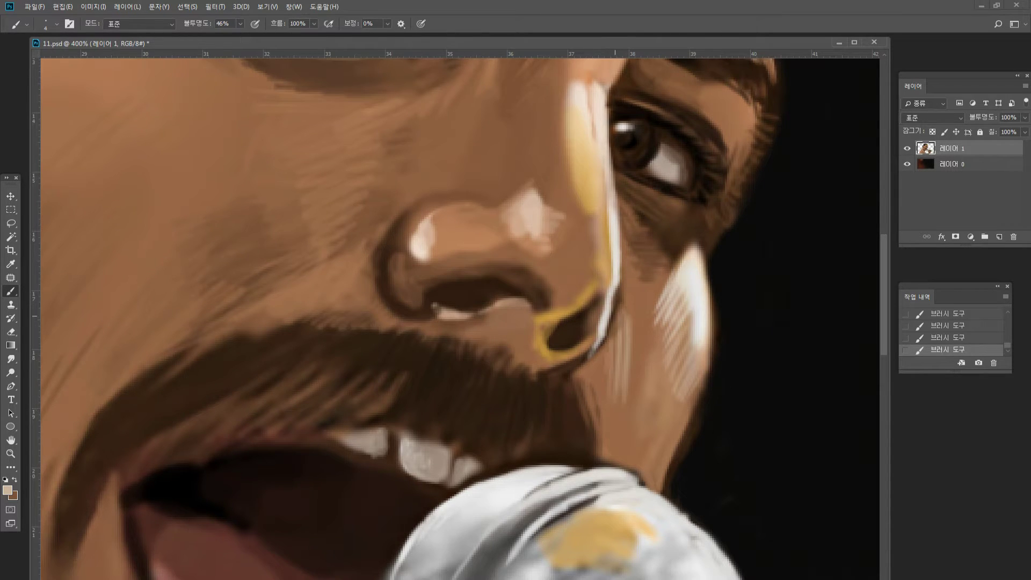
left_click(628, 294, "alt")
Lasso an oval around the eyes, nose and moustache, warp the near eye's outer corner upward with a size 175 Liquify brush, and deselect.
double_click(13, 451)
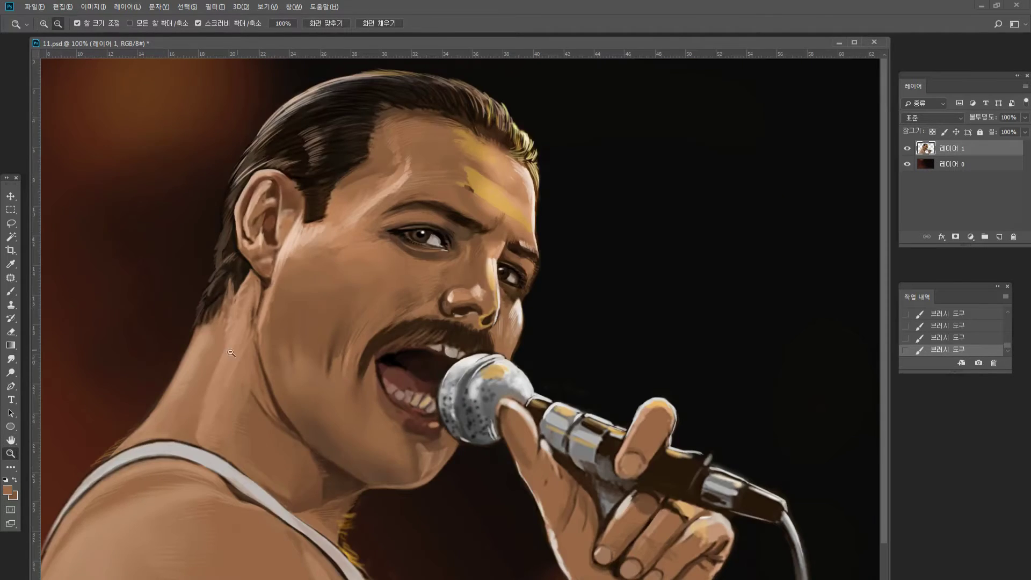
left_click(271, 322, "alt")
left_click(271, 321)
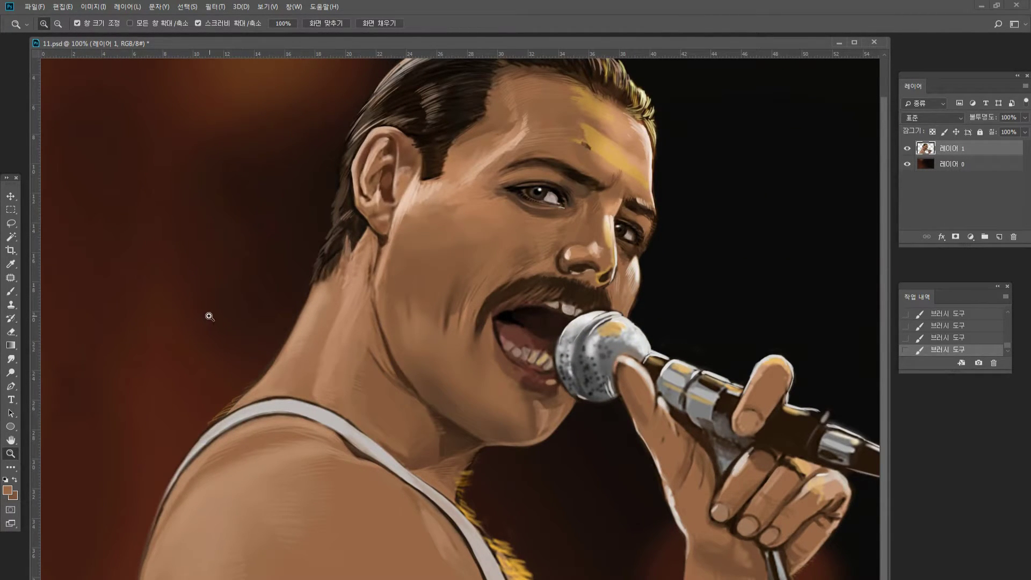
left_click(531, 230)
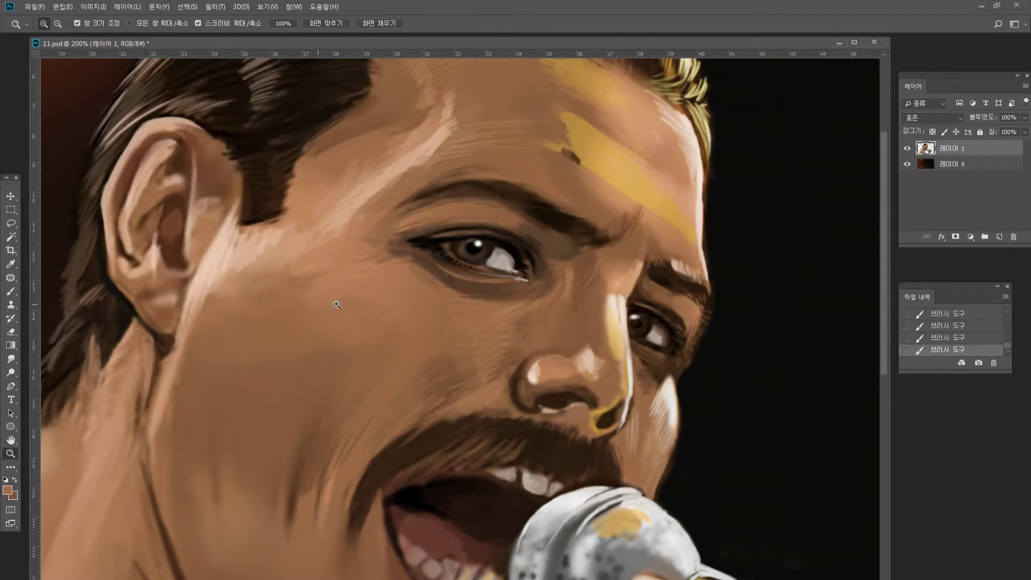
left_click(11, 223)
mouse_move(428, 123)
left_mouse_down()
mouse_move(420, 498)
mouse_move(441, 121)
mouse_move(523, 108)
left_mouse_up()
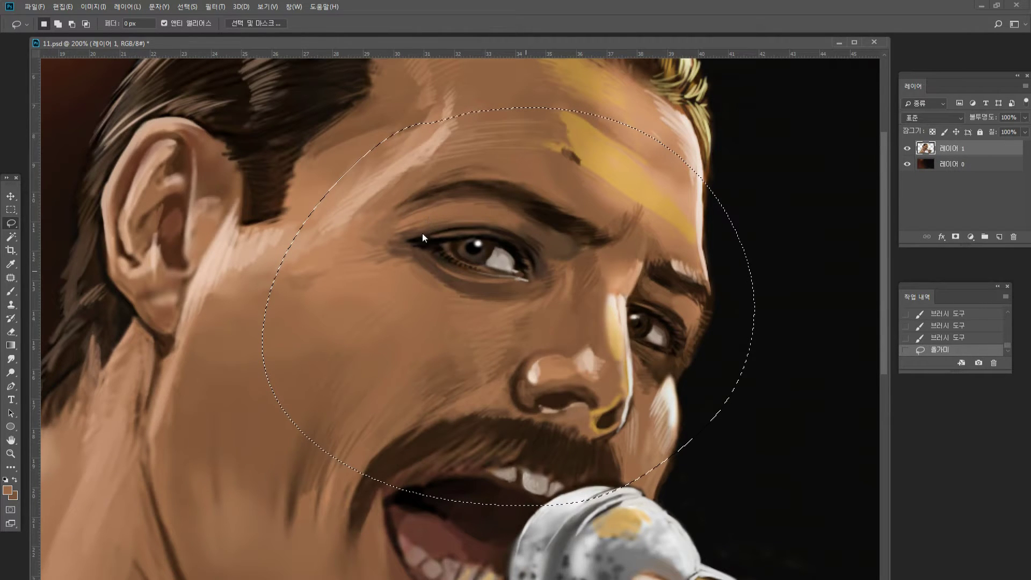
key("ctrl+shift+x")
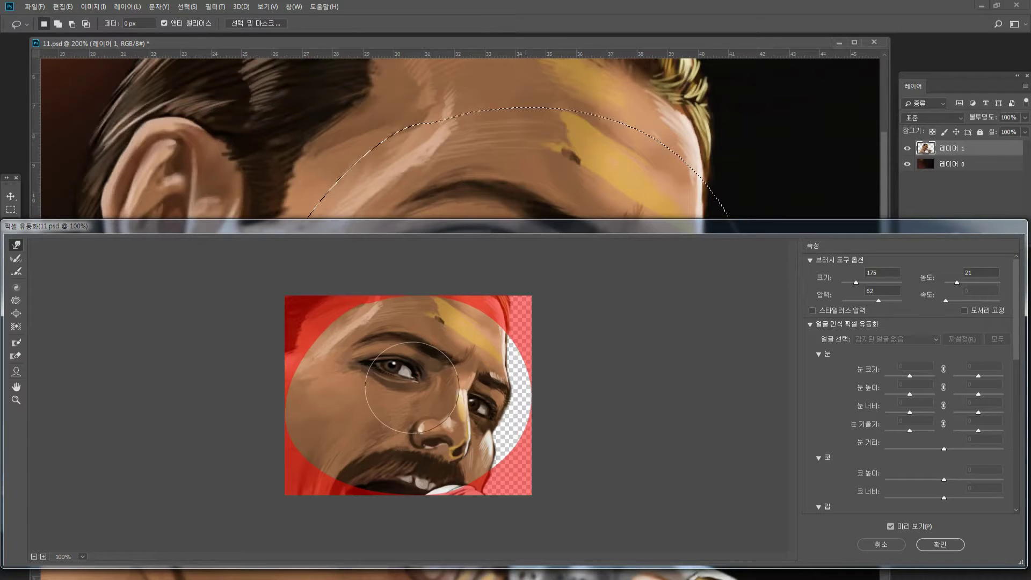
mouse_move(363, 370)
left_mouse_down()
mouse_move(384, 354)
mouse_move(356, 366)
mouse_move(364, 356)
left_mouse_up()
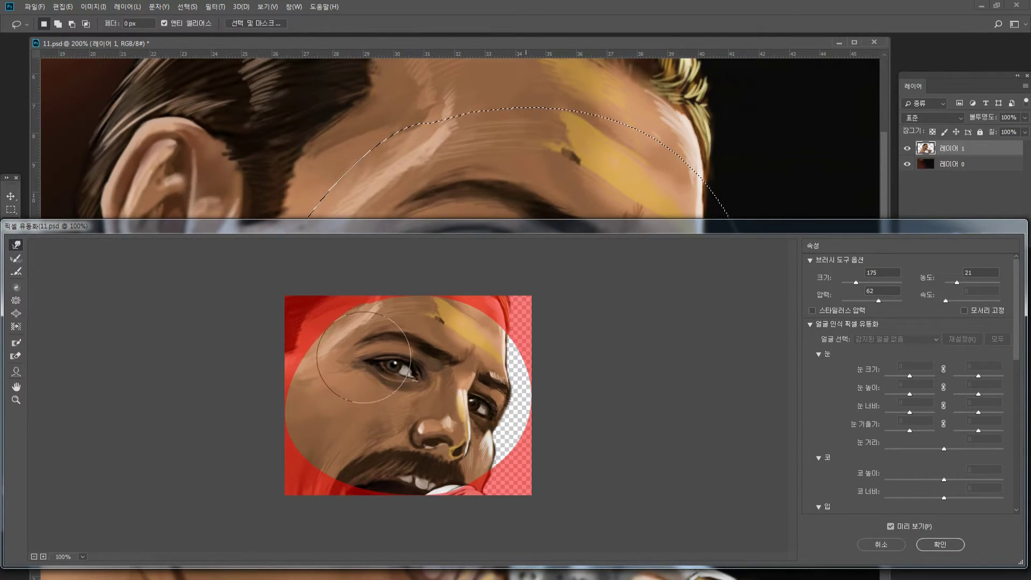
key("Return")
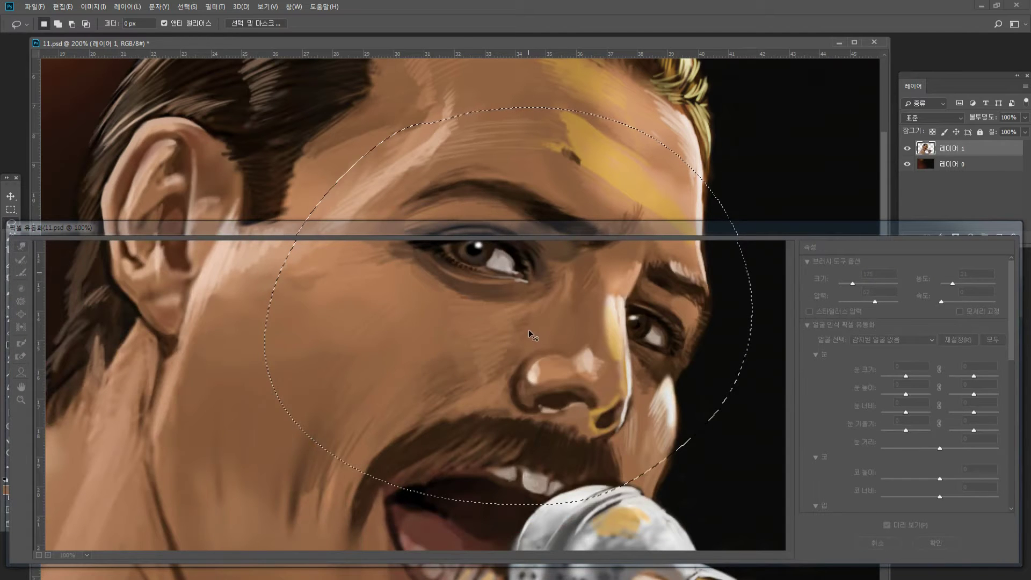
key("ctrl+d")
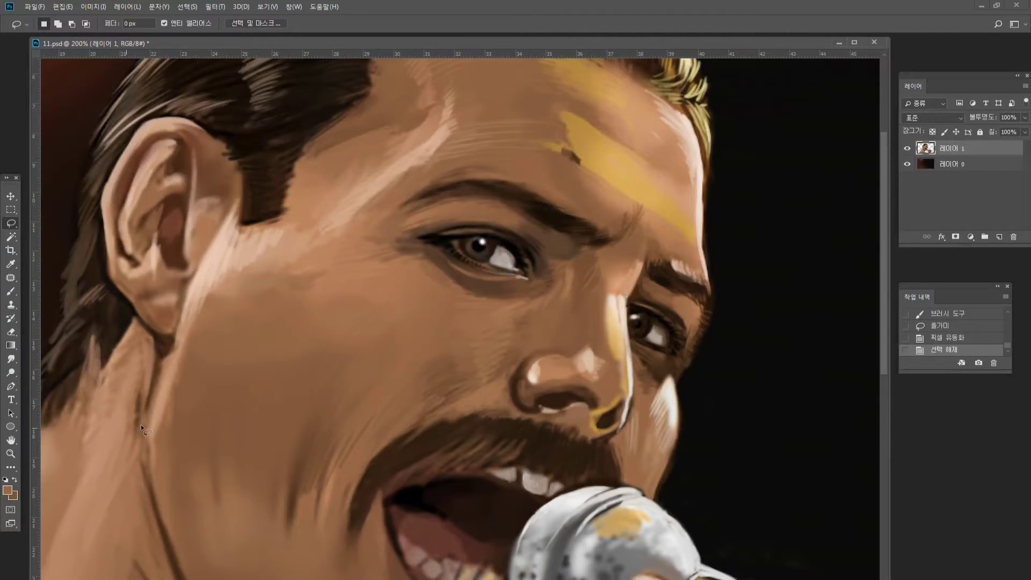
Brush sampled pale pink strokes along the back edge of the jaw, from beside the earlobe down toward the neck.
double_click(10, 456)
left_click(379, 325, "alt")
left_click(379, 317)
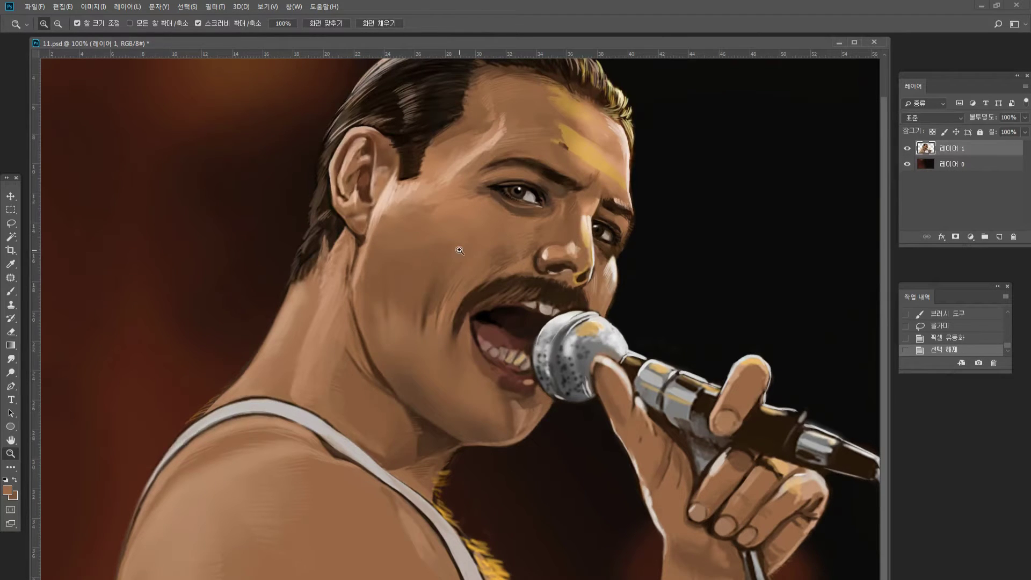
left_click(387, 274)
left_click(455, 307)
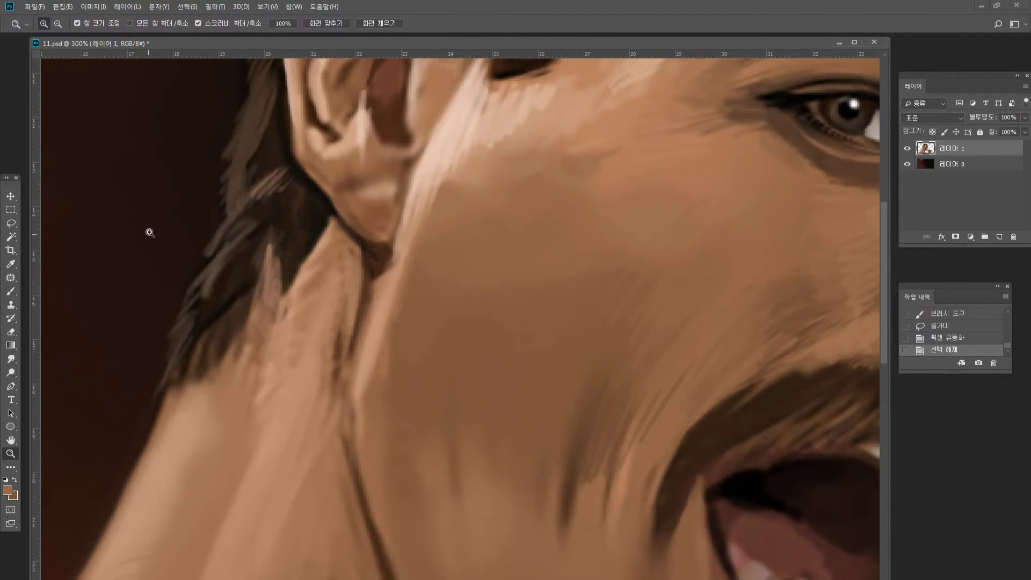
left_click(16, 295)
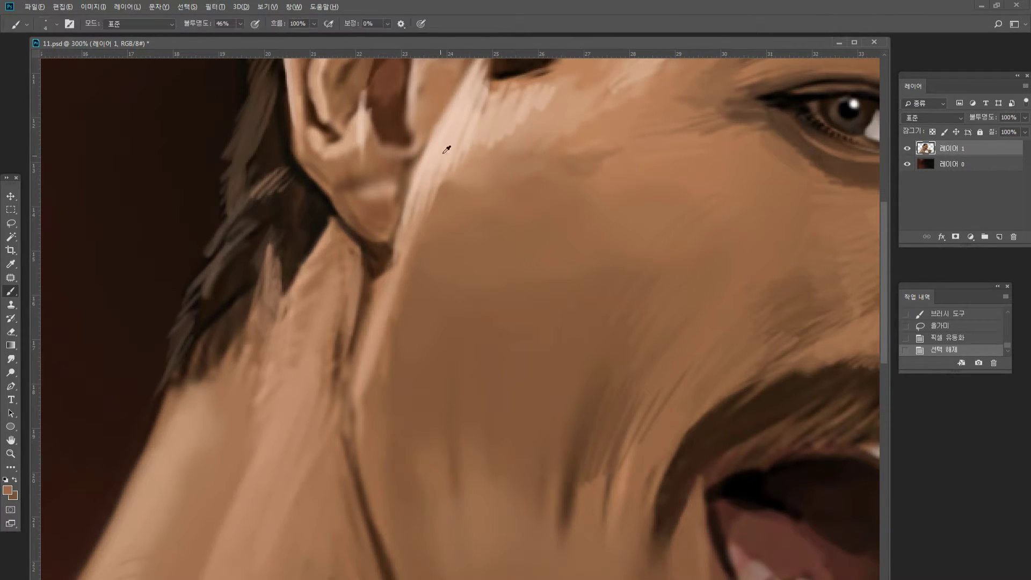
left_click(429, 165, "alt")
left_click_drag(429, 165, 403, 196)
left_click_drag(416, 169, 396, 230)
left_click_drag(407, 191, 394, 269)
mouse_move(400, 222)
left_mouse_down()
mouse_move(401, 277)
mouse_move(403, 268)
mouse_move(375, 315)
left_mouse_up()
left_click_drag(382, 272, 367, 325)
left_click_drag(375, 278, 350, 379)
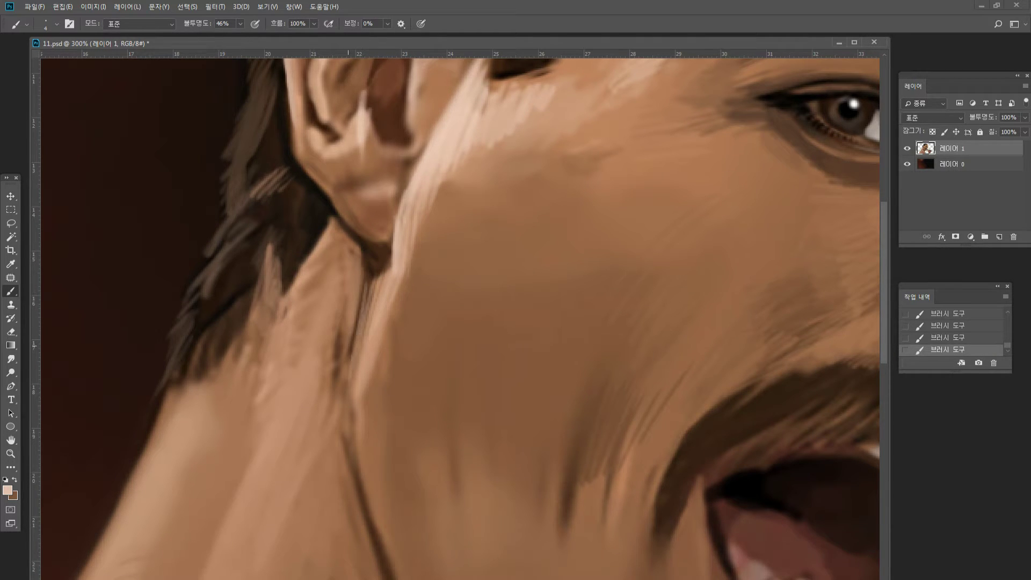
Rework the crease between neck and jaw with a sampled tone and extend the pale highlight down the jaw edge.
left_click(359, 291, "alt")
left_click_drag(359, 291, 355, 284)
mouse_move(355, 355)
left_mouse_down()
mouse_move(362, 297)
mouse_move(353, 350)
left_mouse_up()
left_click(442, 153, "alt")
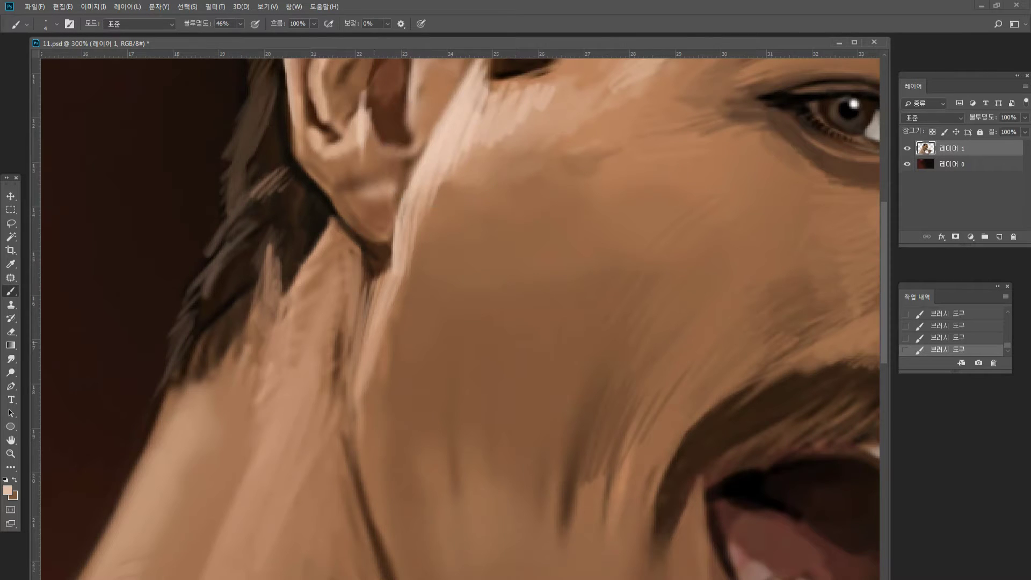
mouse_move(361, 376)
left_mouse_down()
mouse_move(354, 454)
mouse_move(380, 410)
left_mouse_up()
mouse_move(376, 358)
left_mouse_down()
mouse_move(368, 425)
mouse_move(344, 456)
left_mouse_up()
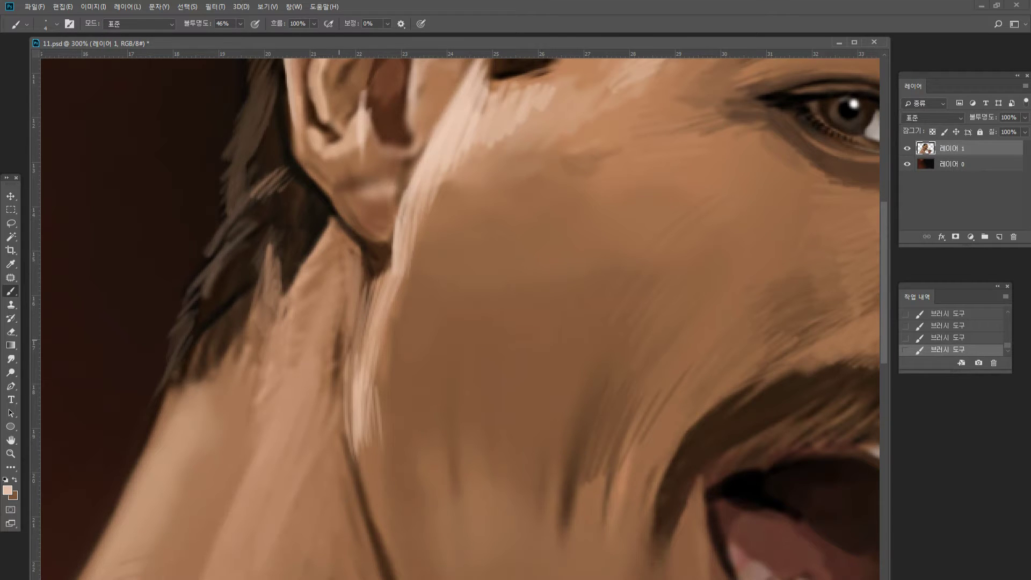
Hatch sampled tan and lighter skin tones diagonally across the neck below the earlobe.
left_click(364, 390, "alt")
left_click_drag(303, 231, 349, 284)
left_click_drag(288, 266, 341, 309)
left_click(320, 281, "alt")
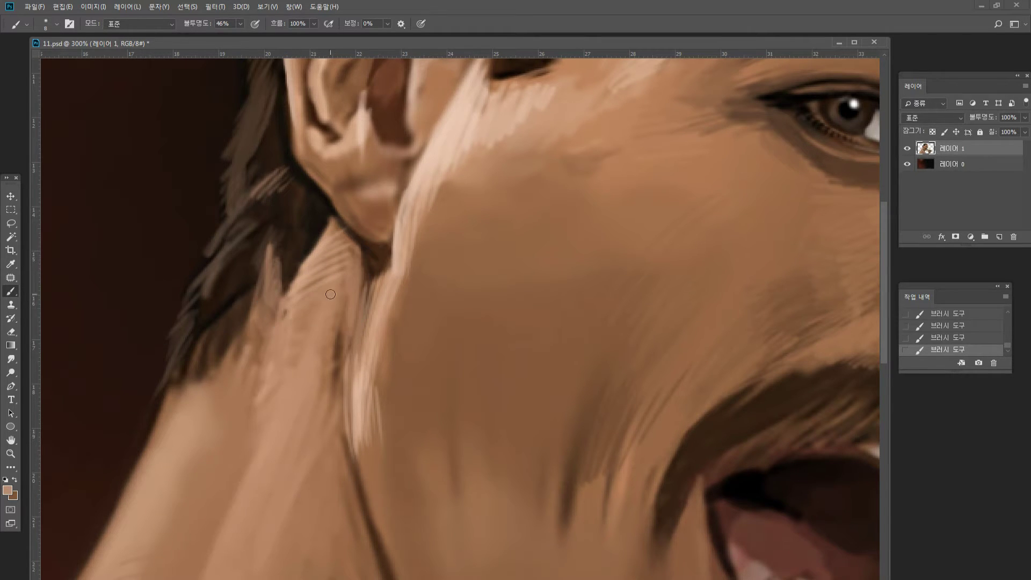
left_click(360, 379, "alt")
left_click_drag(293, 363, 344, 323)
mouse_move(292, 389)
left_mouse_down()
mouse_move(338, 352)
mouse_move(338, 370)
mouse_move(331, 314)
left_mouse_up()
mouse_move(296, 343)
left_mouse_down()
mouse_move(339, 295)
mouse_move(339, 257)
left_mouse_up()
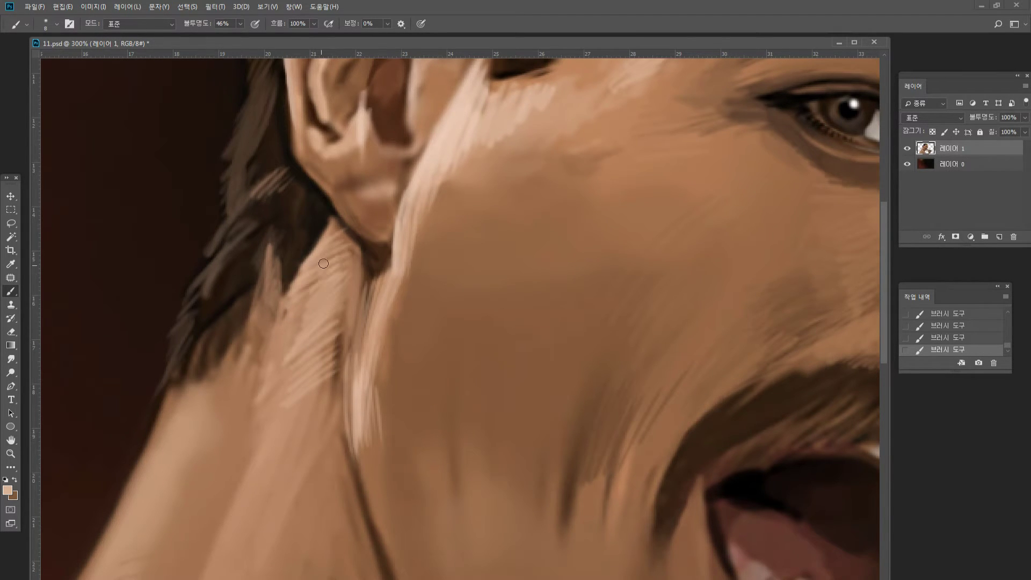
Open the whole portrait layer in Liquify and reshape the jaw and neck area with the Forward Warp brush at size 400.
double_click(11, 454)
left_click(74, 418, "alt")
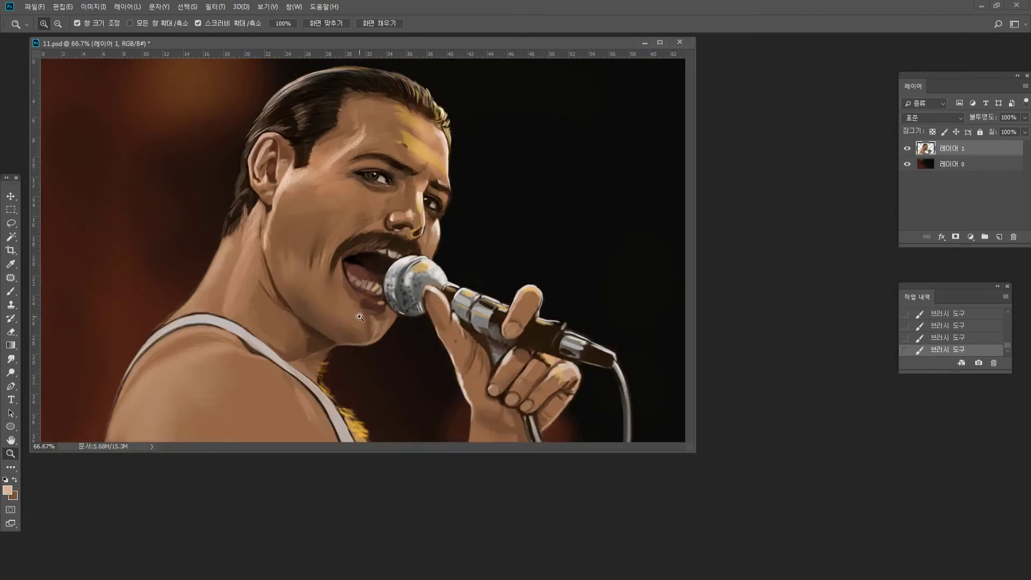
left_click(360, 317)
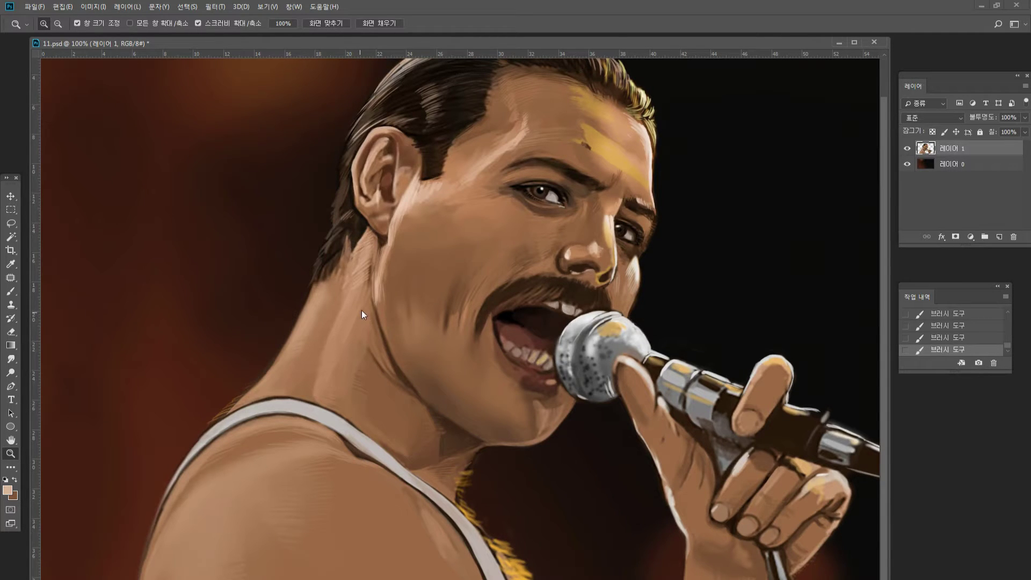
key("shift+ctrl+x")
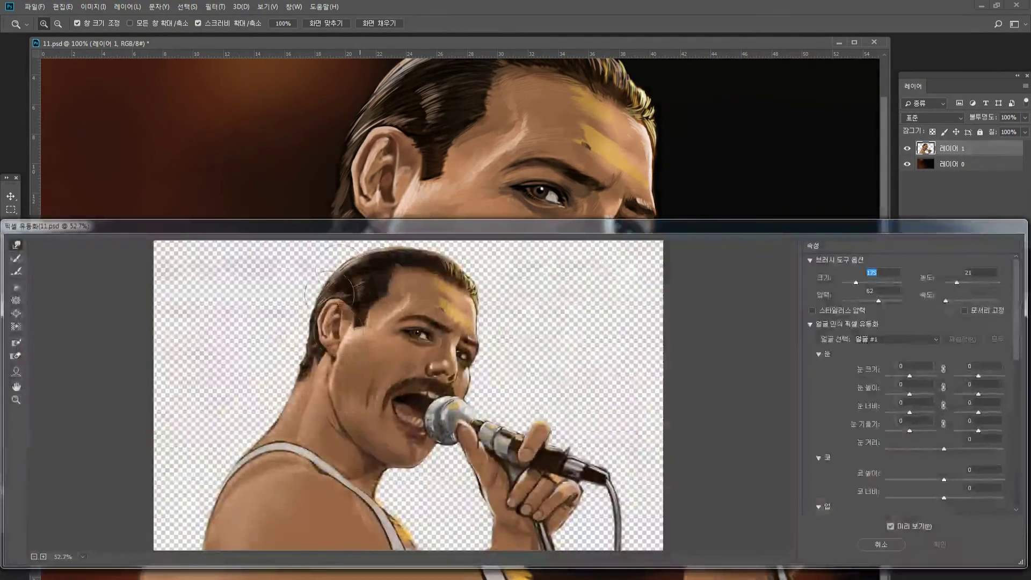
key("bracketright")
key("bracketright")
key("bracketright")
key("bracketright")
key("bracketright")
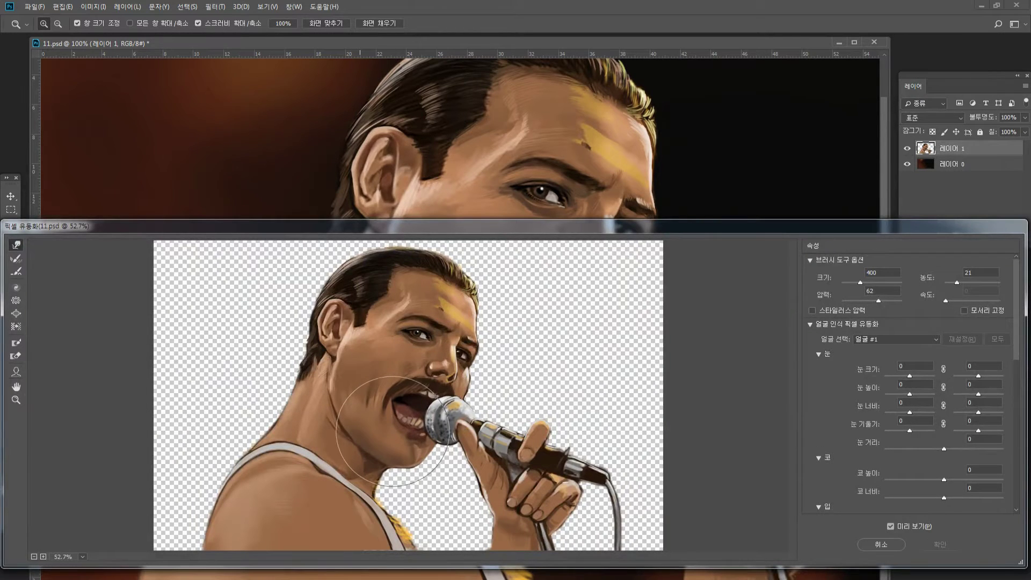
key("bracketleft")
key("bracketleft")
key("bracketleft")
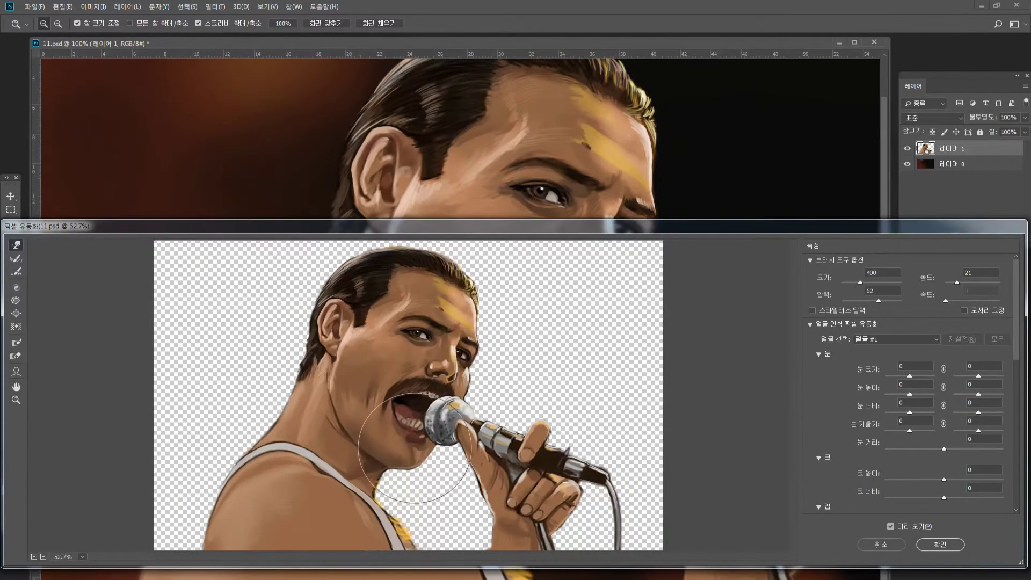
key("bracketright")
key("bracketright")
key("bracketright")
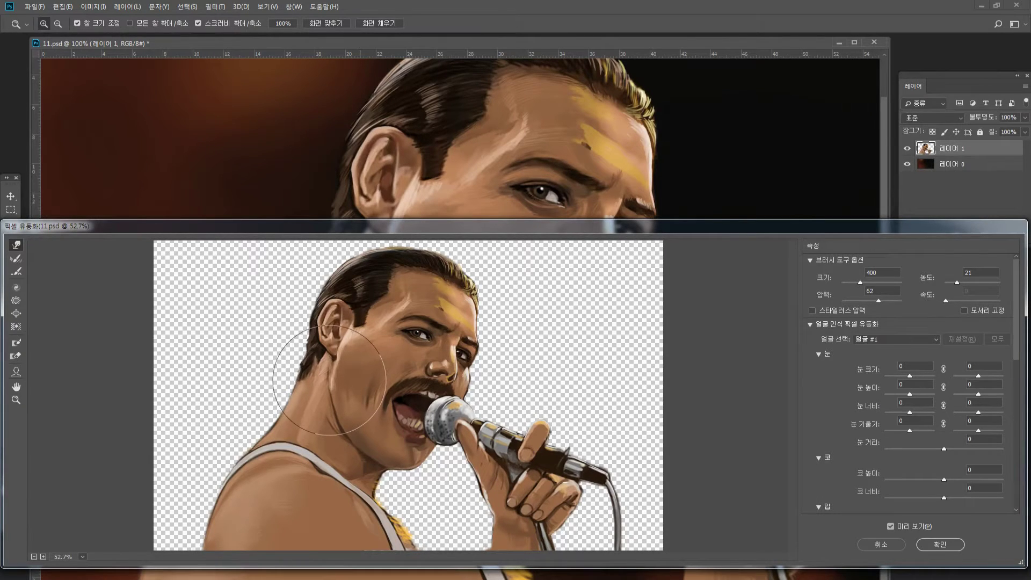
Refine the jawline and chin with Liquify brushes of size 250 and 150, and apply the warp.
key("bracketleft")
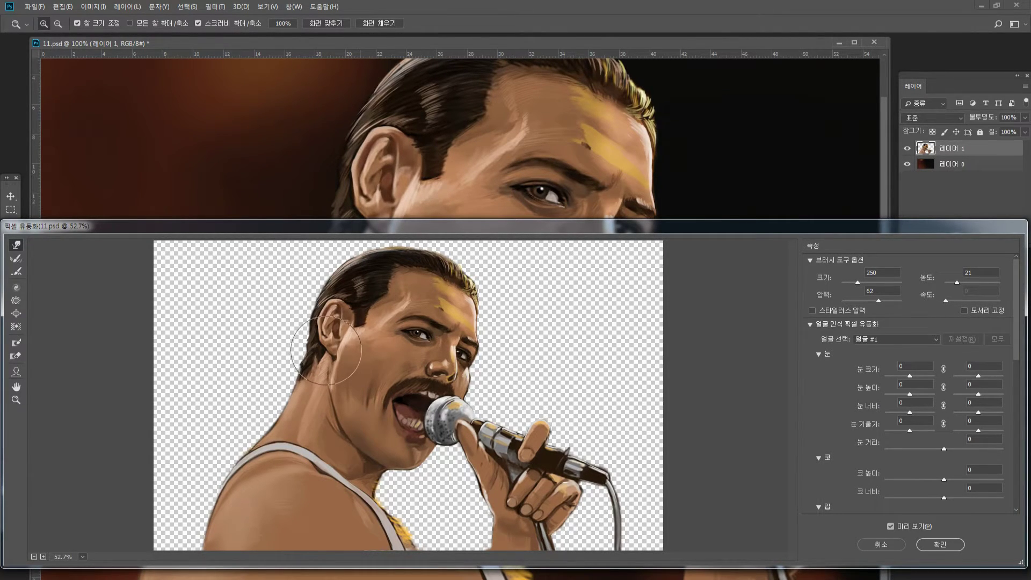
key("bracketleft")
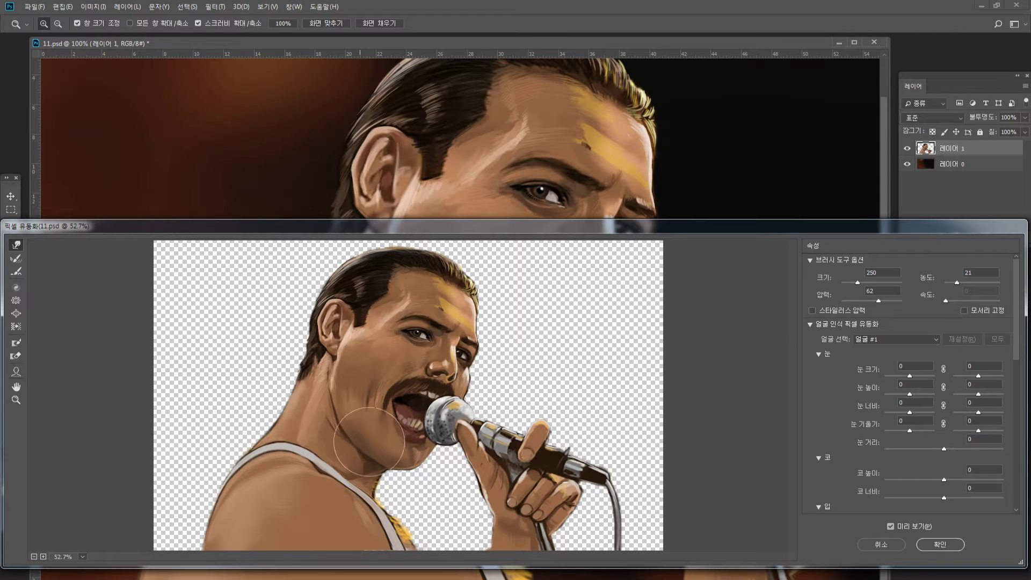
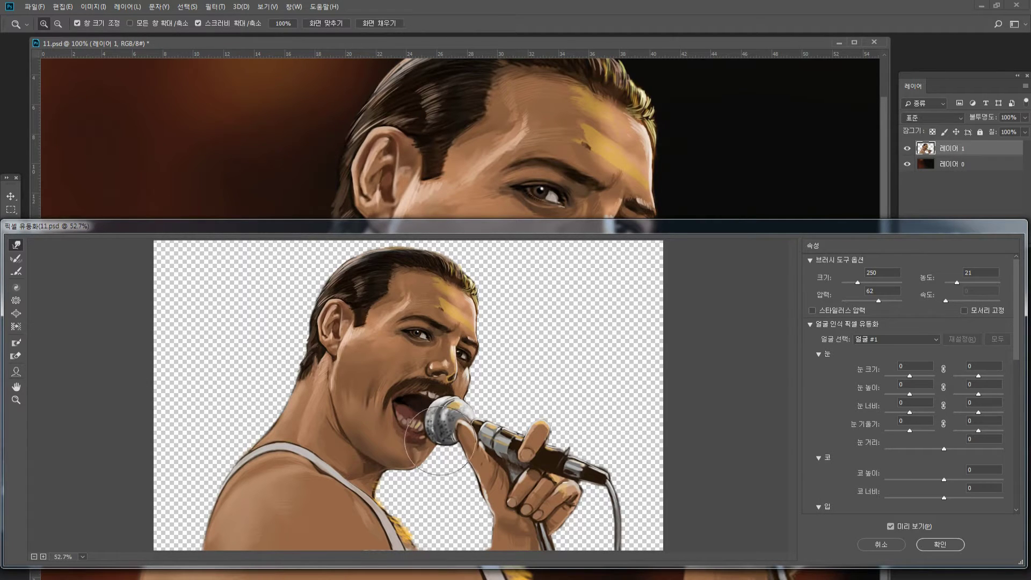
key("bracketleft")
key("bracketleft")
key("bracketleft")
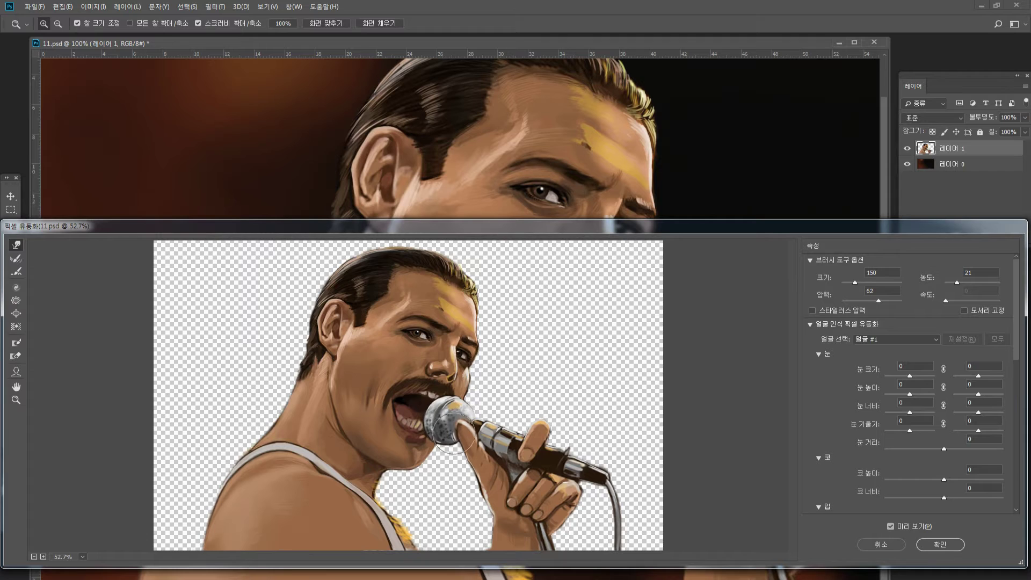
key("Return")
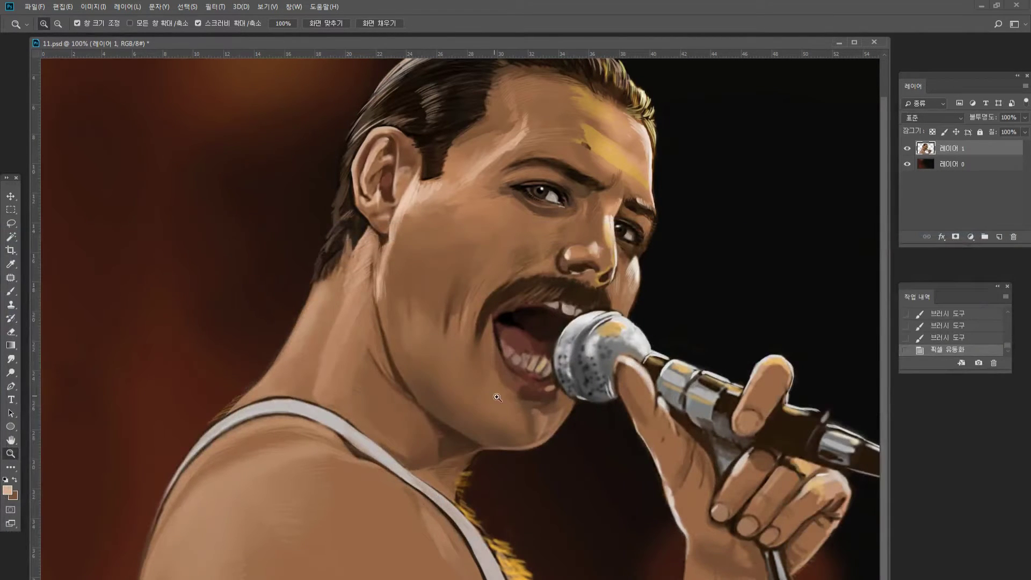
Soften the shading beside the nose wing with the Brush at 46% opacity, sampling brown and skin tones from the surrounding cheek.
left_click(336, 330, "alt")
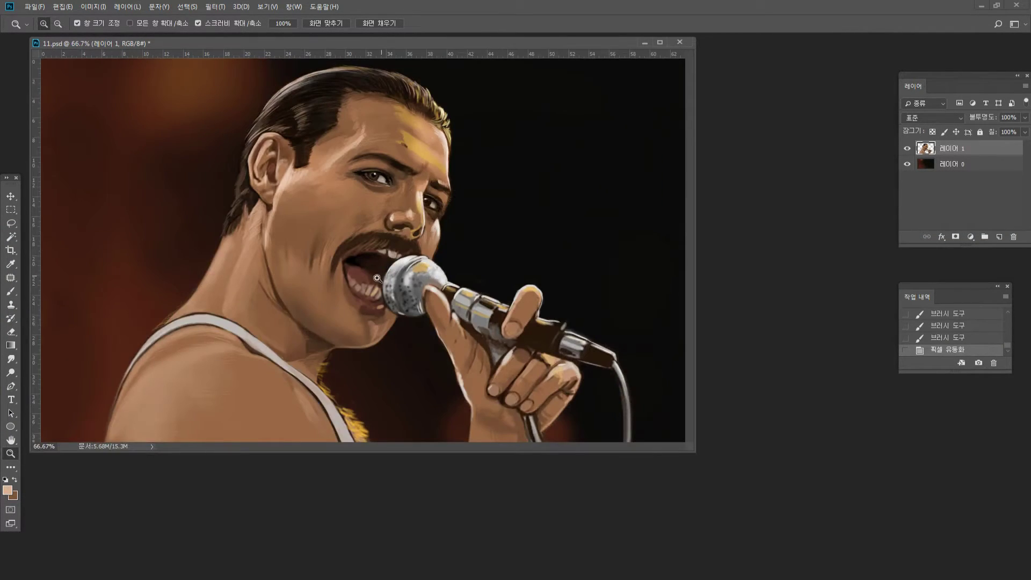
left_click(328, 290)
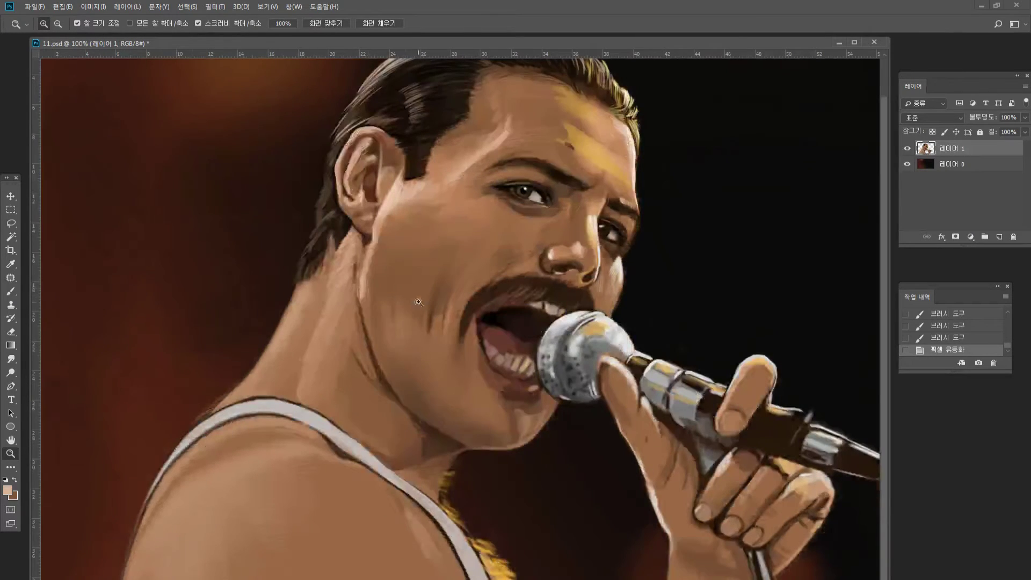
left_click(449, 324)
left_click(597, 319)
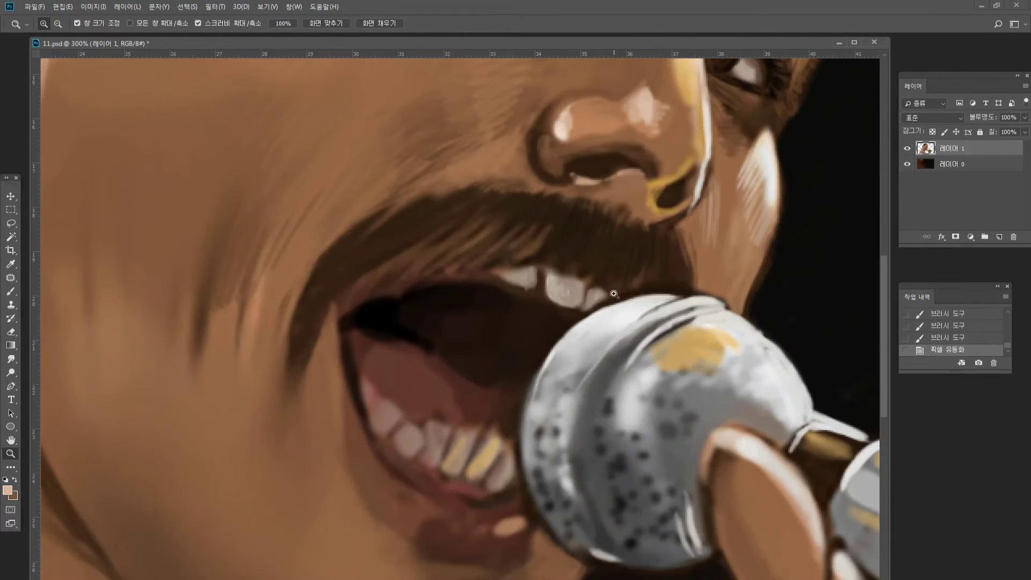
left_click(602, 290, "alt")
left_click(463, 213)
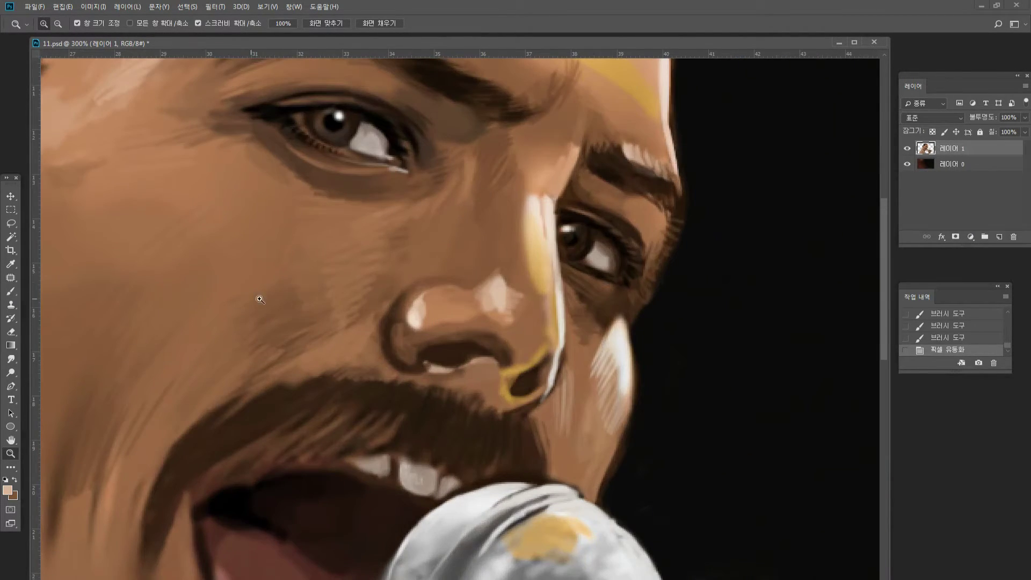
left_click(11, 292)
left_click(408, 340, "alt")
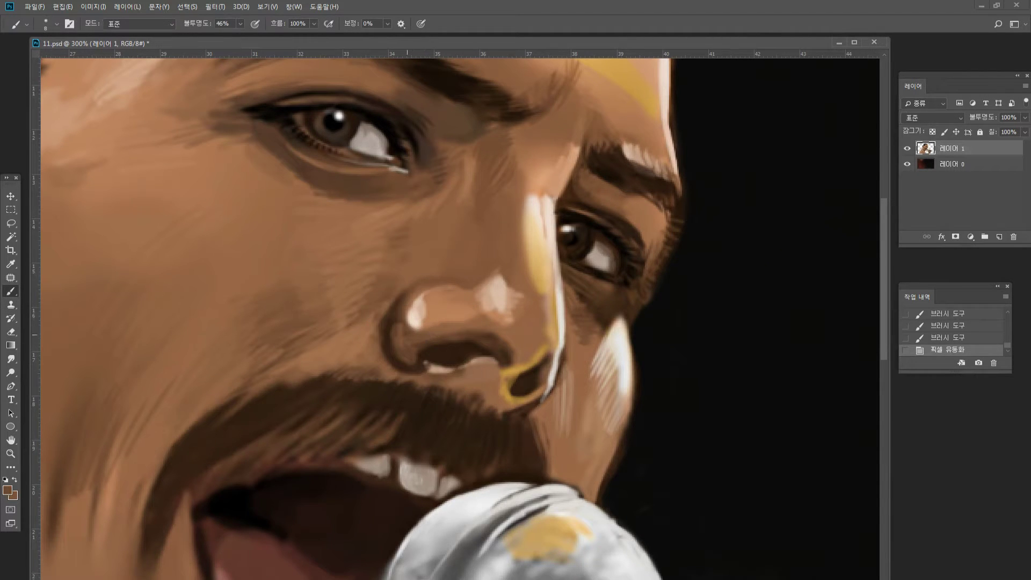
mouse_move(401, 330)
left_mouse_down()
mouse_move(392, 352)
mouse_move(383, 344)
left_mouse_up()
left_click(386, 321, "alt")
left_click(376, 321, "alt")
left_click(365, 349, "alt")
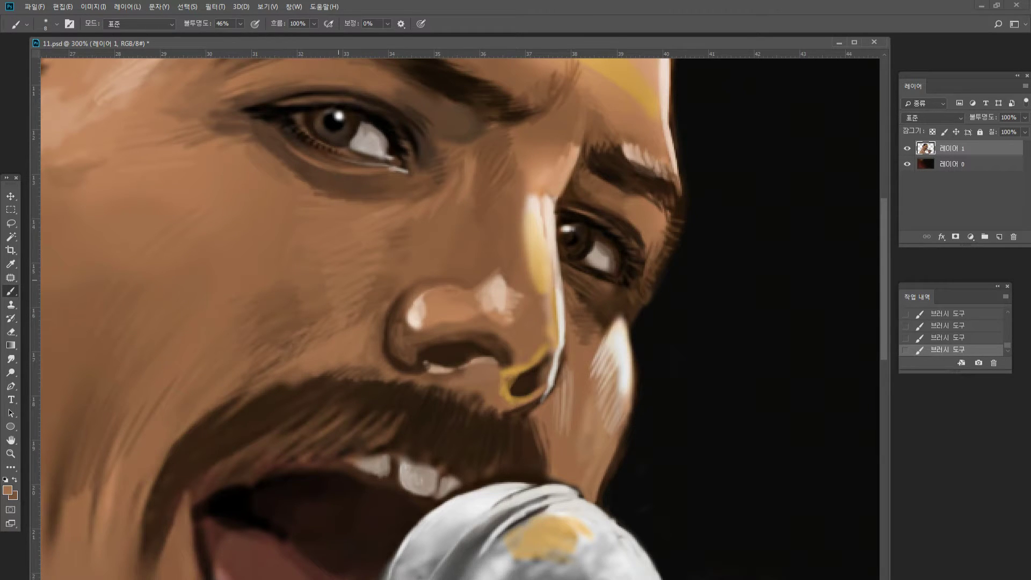
Blend sampled mid and lighter skin tones into the cheek and temple beside the outer corner of the nearer eye.
left_click(267, 293, "alt")
left_click(91, 111, "alt")
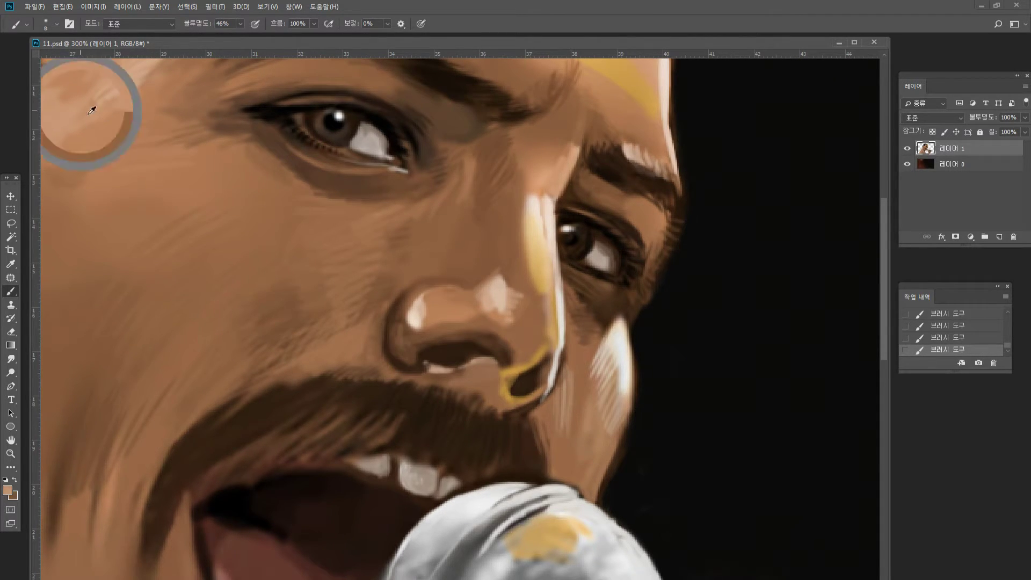
left_click(99, 109, "alt")
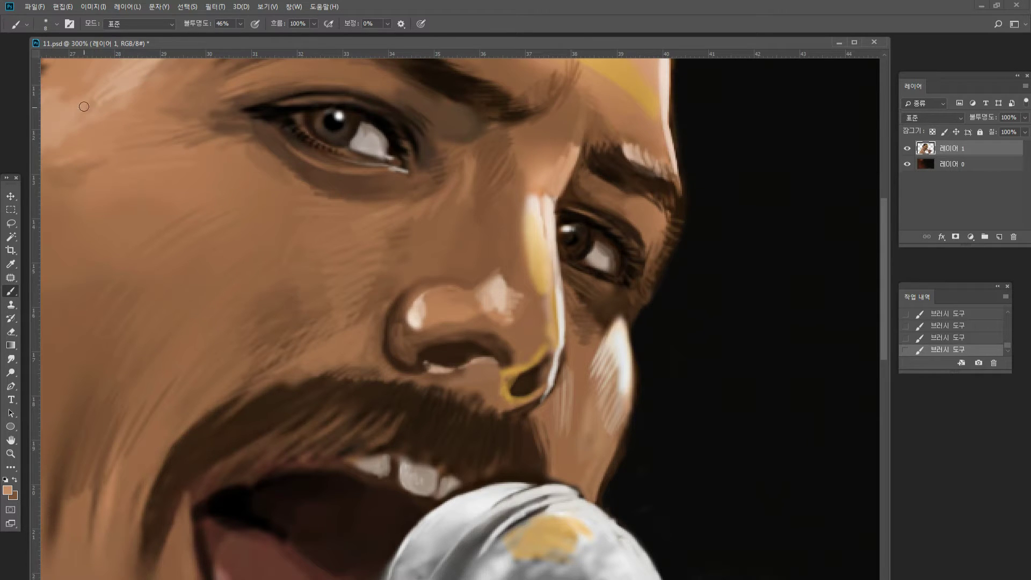
left_click(134, 99, "alt")
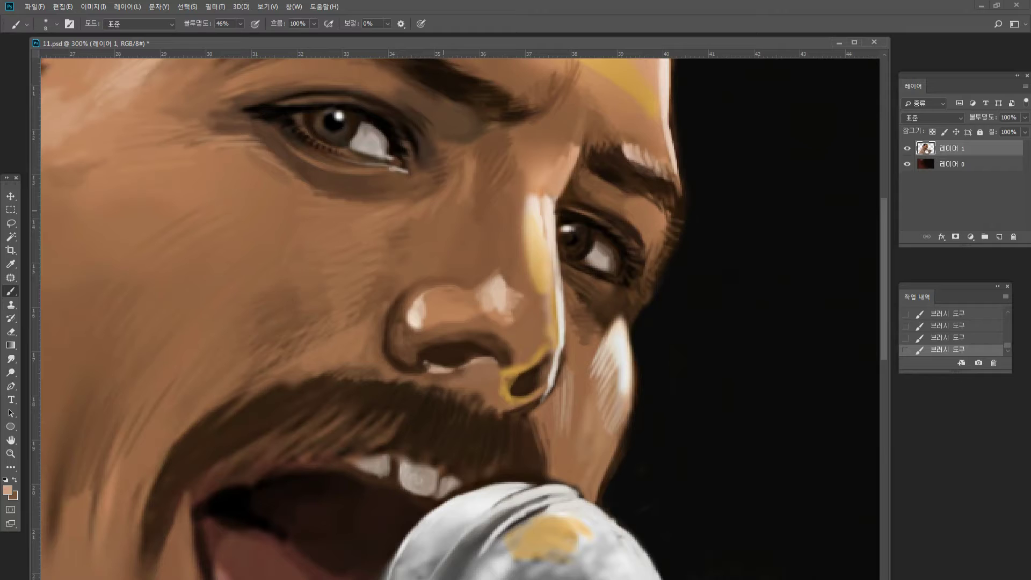
Paint a sampled skin tone over the yellow patch along the nose bridge to narrow the highlight.
left_click(519, 228, "alt")
left_click_drag(526, 227, 539, 282)
left_click_drag(528, 247, 552, 340)
left_click_drag(542, 294, 542, 282)
left_click_drag(533, 251, 535, 302)
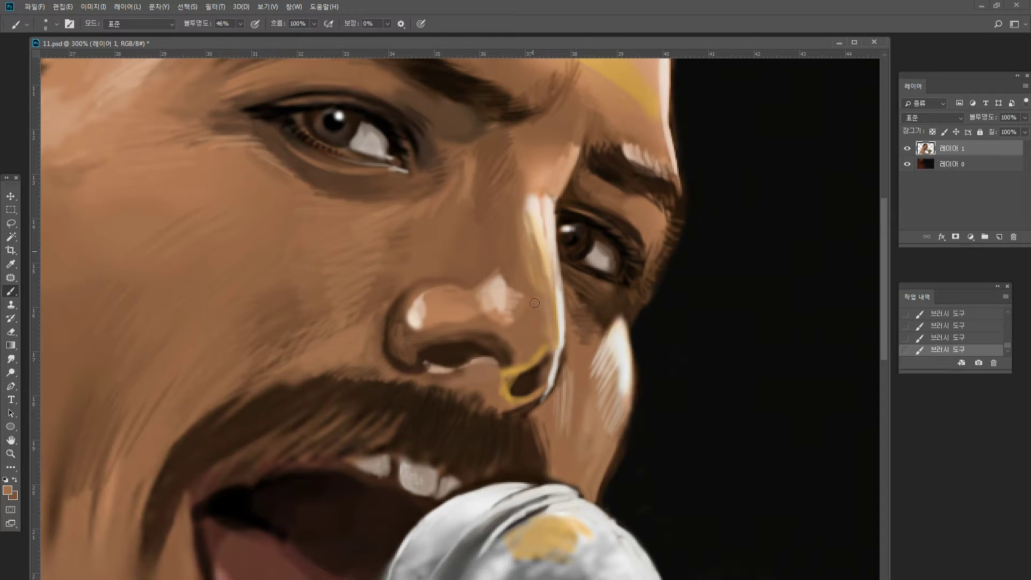
left_click_drag(523, 220, 531, 246)
Blend sampled skin tones down the upper nose bridge and toward the inner corner of the nearer eye.
left_click(530, 156, "alt")
left_click_drag(514, 153, 524, 203)
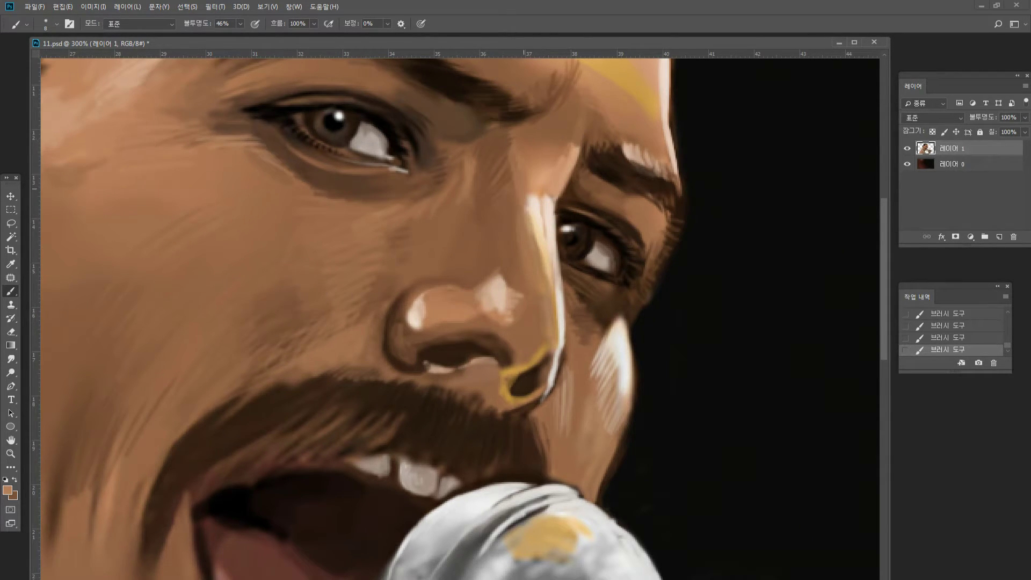
left_click(520, 200, "alt")
left_click_drag(523, 165, 527, 156)
left_click(554, 150, "alt")
left_click(467, 131, "alt")
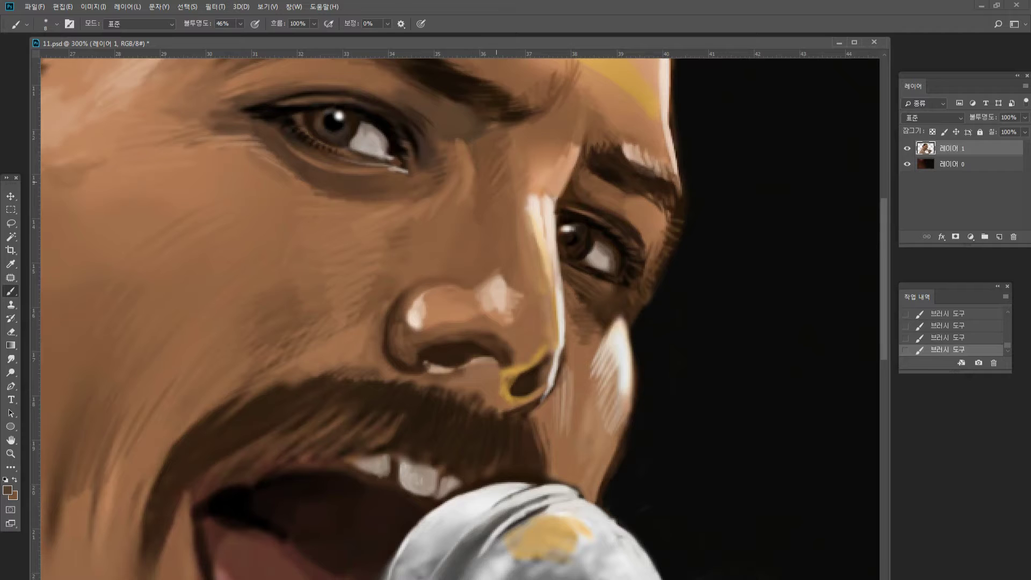
Paint fine strands through the upper hair above the ear with a small brush and a lighter brown sampled from the hair highlight.
left_click(10, 453)
left_click(230, 341, "alt")
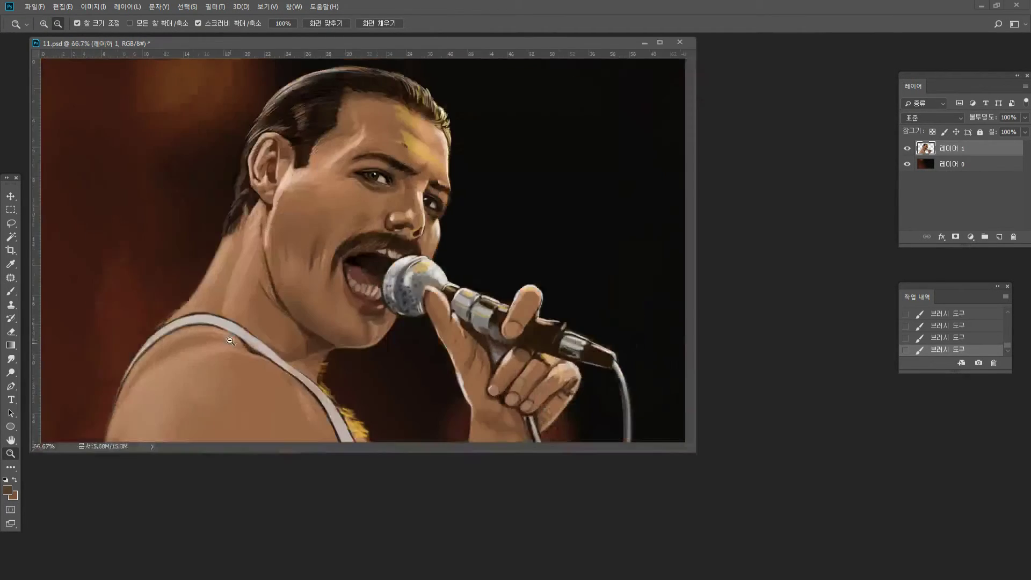
left_click(368, 263)
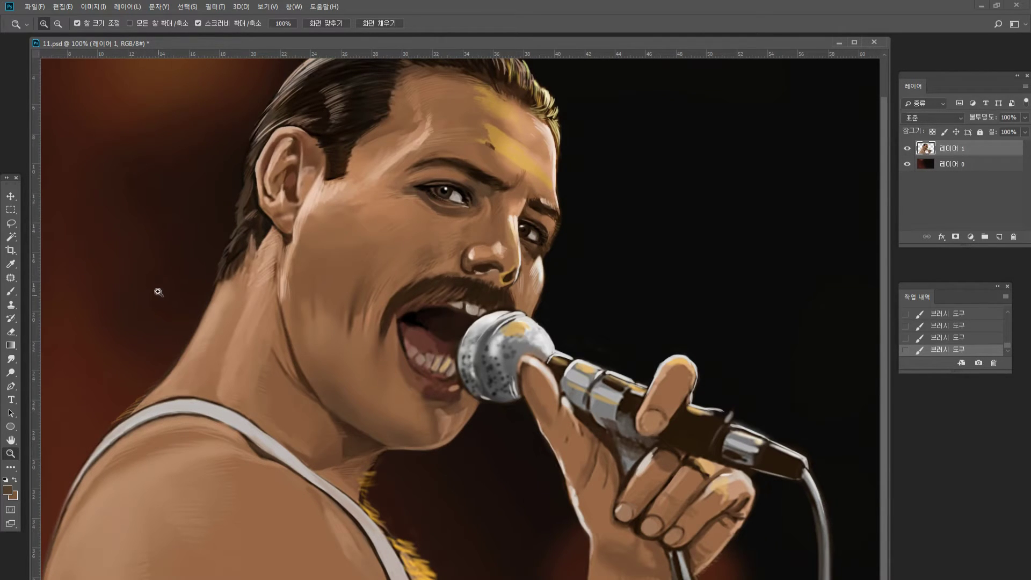
left_click(256, 230, "alt")
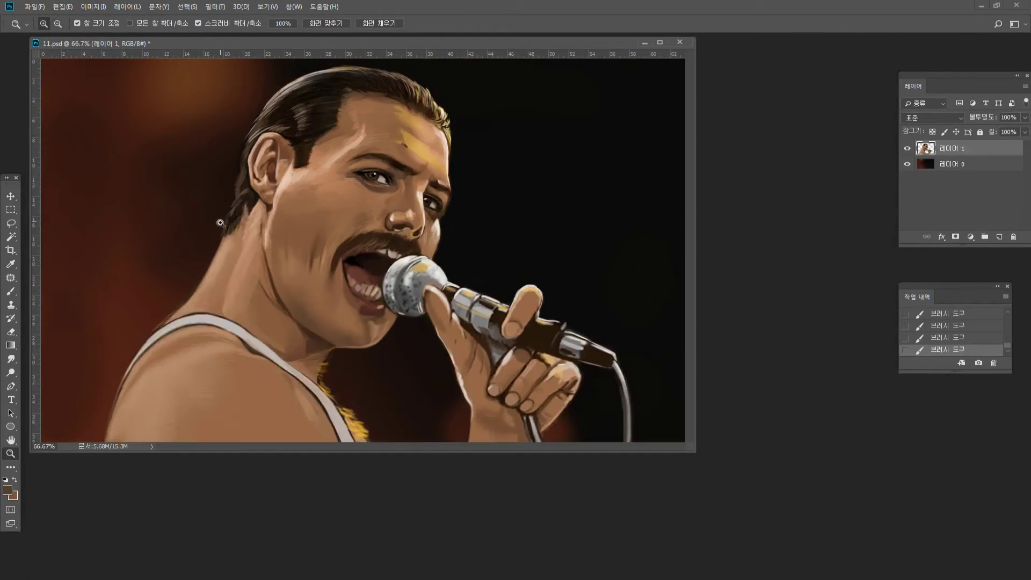
left_click(289, 136)
left_click(432, 175)
left_click(413, 244)
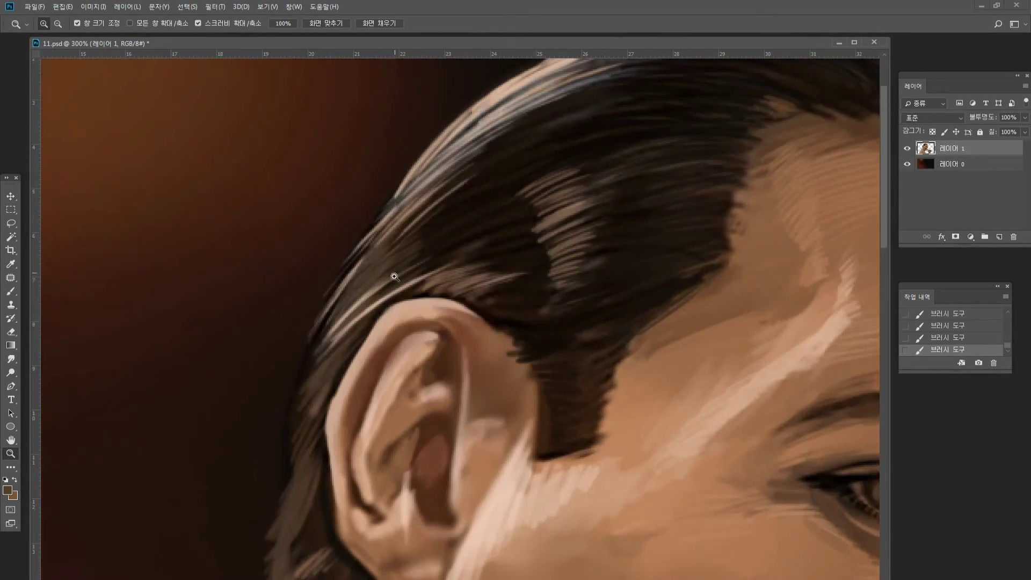
left_click(13, 291)
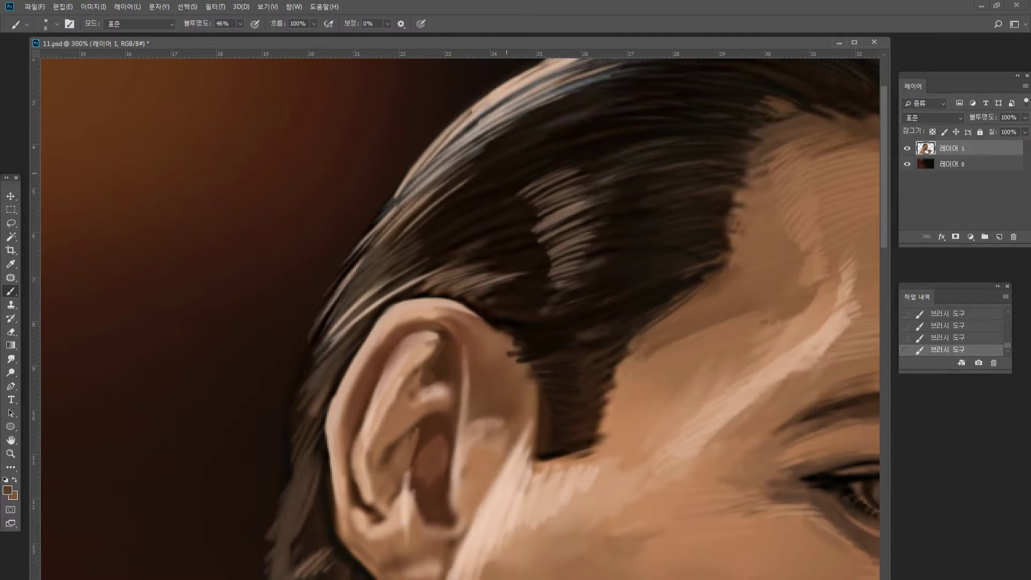
left_click(536, 231, "alt")
left_click(564, 213, "alt")
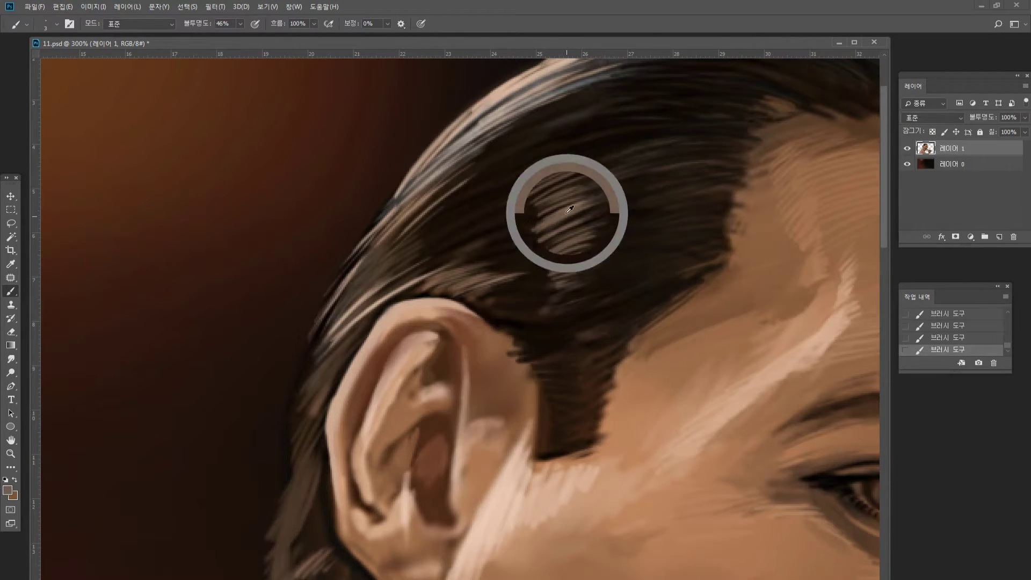
mouse_move(548, 162)
left_mouse_down()
mouse_move(511, 179)
mouse_move(567, 141)
left_mouse_up()
mouse_move(517, 162)
left_mouse_down()
mouse_move(591, 118)
mouse_move(638, 107)
mouse_move(615, 98)
left_mouse_up()
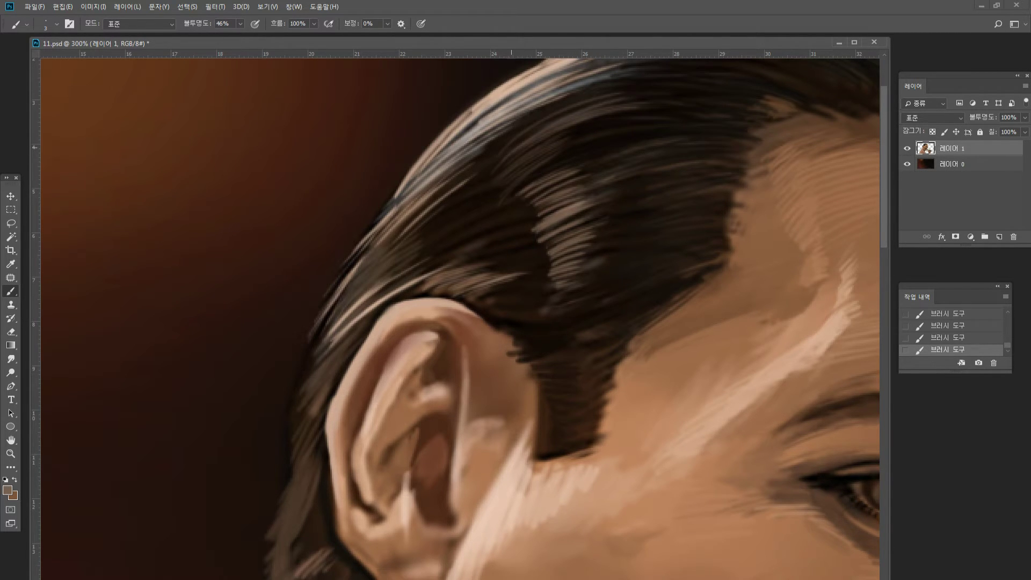
mouse_move(516, 137)
left_mouse_down()
mouse_move(623, 91)
mouse_move(529, 119)
left_mouse_up()
left_click_drag(652, 72, 572, 94)
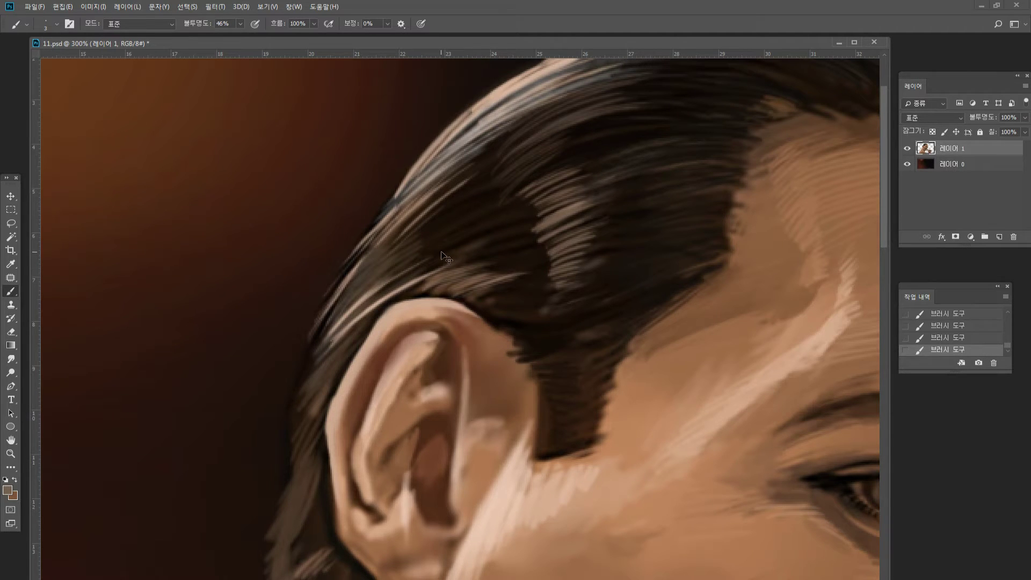
Add thin lighter strands just above the ear and extend the streaks from the side highlight toward the crown.
left_click_drag(401, 277, 458, 255)
left_click_drag(393, 284, 471, 243)
left_click_drag(407, 265, 466, 240)
left_click_drag(405, 260, 458, 233)
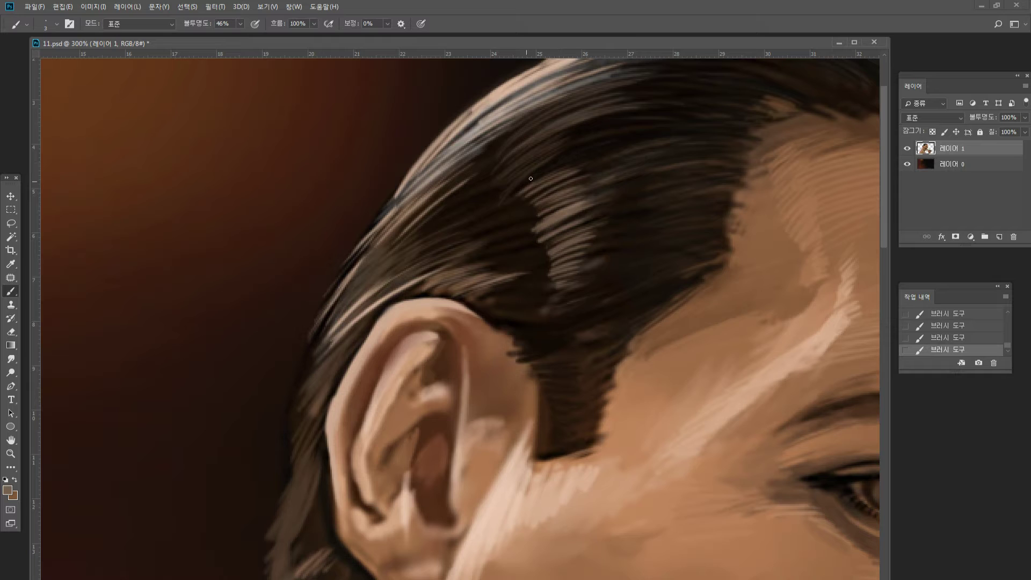
left_click_drag(540, 173, 623, 143)
left_click_drag(552, 166, 638, 143)
left_click(648, 136, "alt")
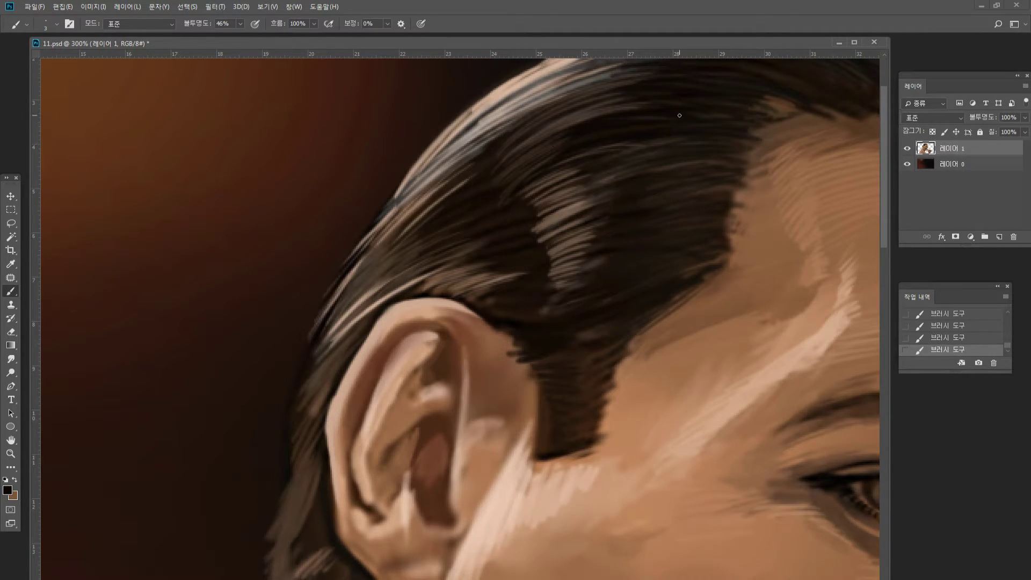
Choose a dark purple foreground colour and tint the hair above and behind the ear using a much larger brush.
double_click(11, 440)
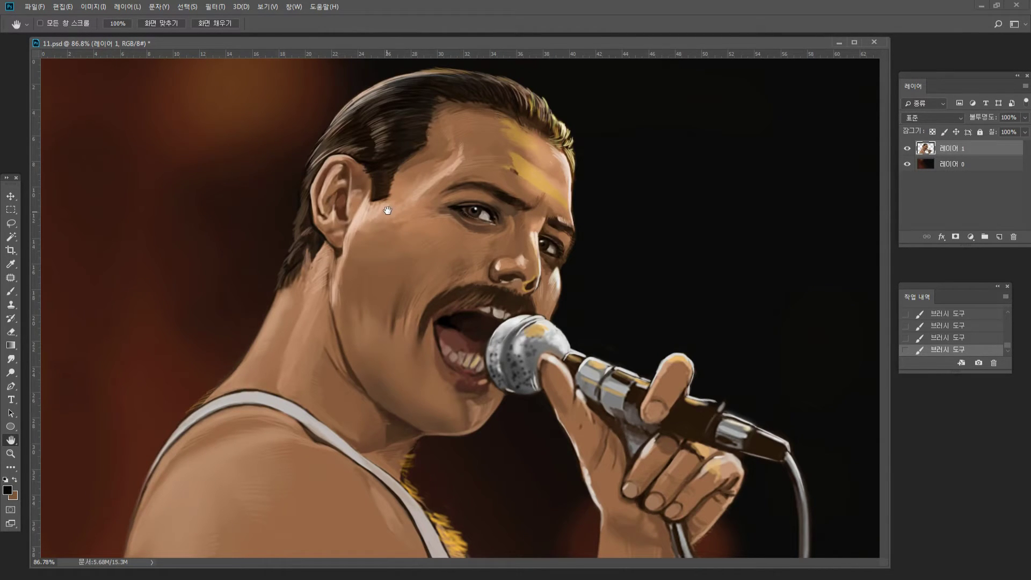
left_click(7, 489)
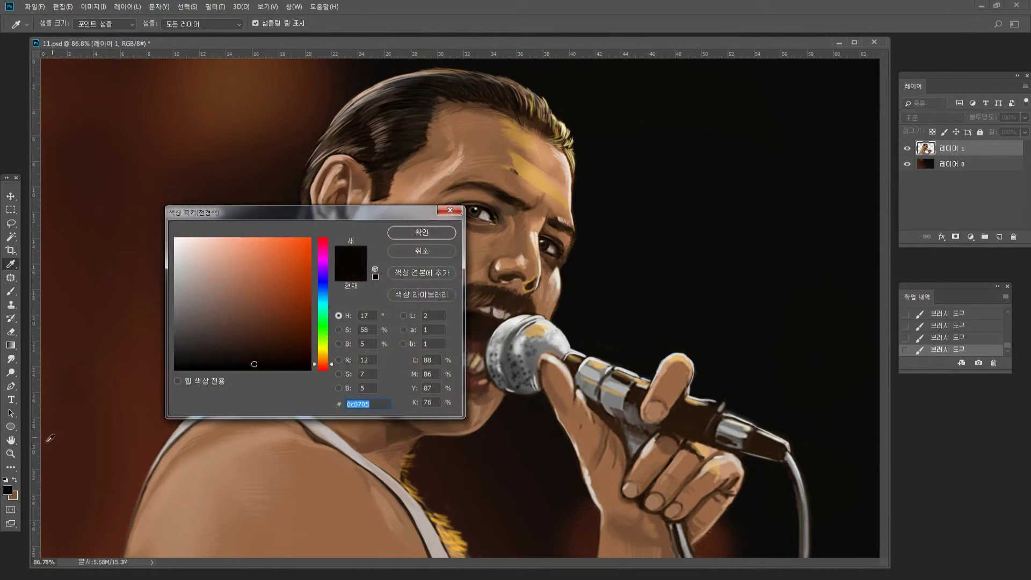
left_click_drag(297, 296, 277, 321)
left_click(421, 232)
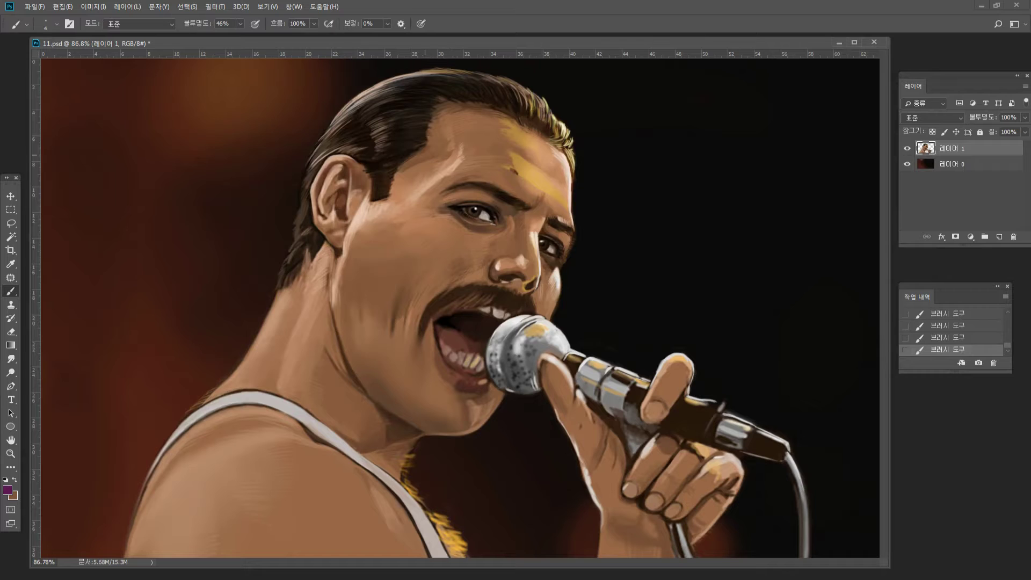
key("]")
key("]")
key("]")
key("]")
key("]")
key("]")
key("]")
key("]")
key("]")
key("]")
key("]")
key("]")
key("]")
key("]")
key("]")
key("]")
key("]")
key("]")
key("]")
left_click_drag(220, 37, 220, 36)
mouse_move(376, 127)
left_mouse_down()
mouse_move(341, 157)
mouse_move(374, 105)
left_mouse_up()
left_click_drag(297, 216, 301, 211)
left_click(409, 97, "alt")
Smudge the cheek creases and the pale jaw edge below the ear at 22% strength with a size 50 brush.
key("z")
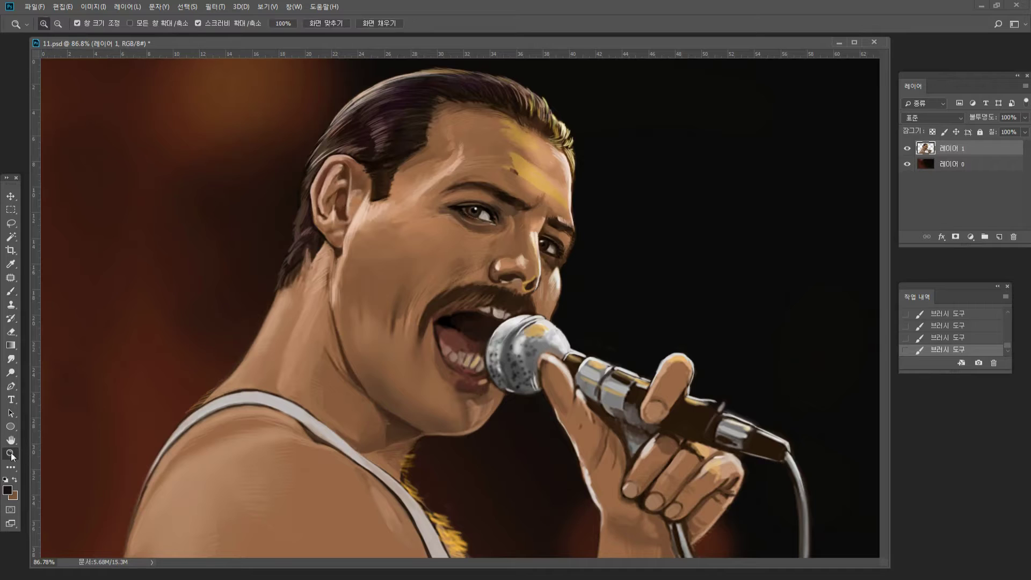
left_click(299, 317, "alt")
left_click(299, 316)
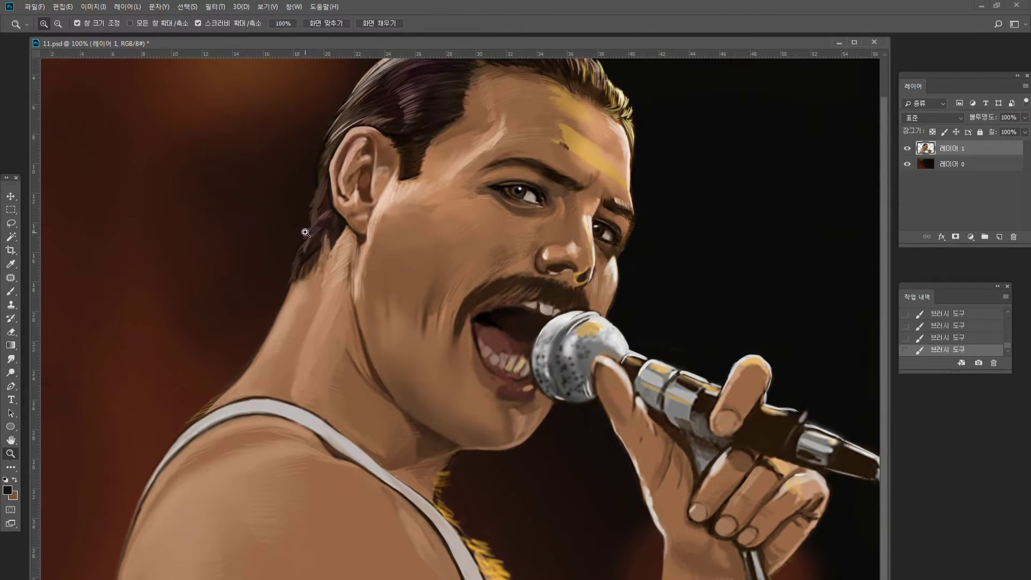
left_click(515, 311)
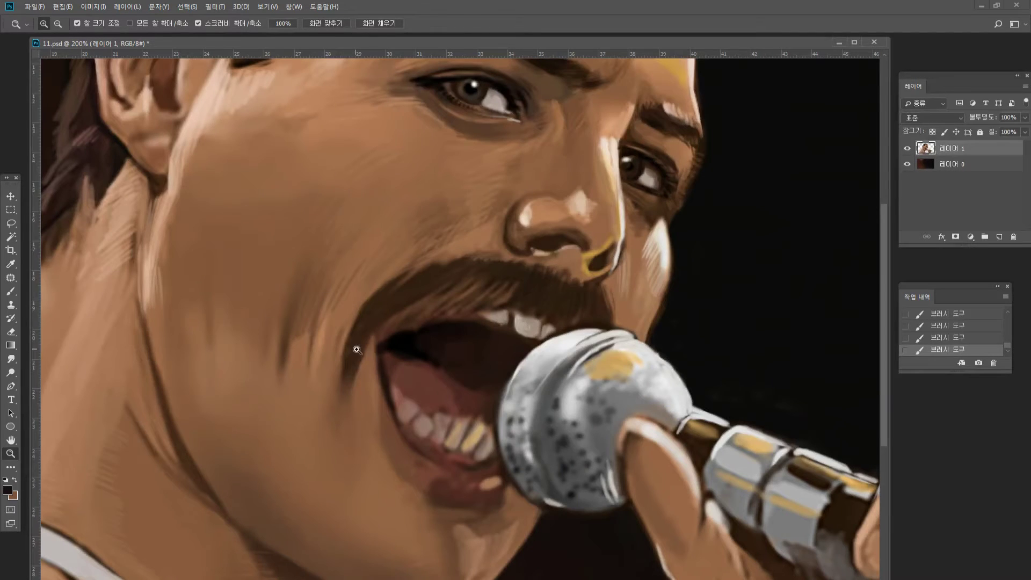
left_click(11, 358)
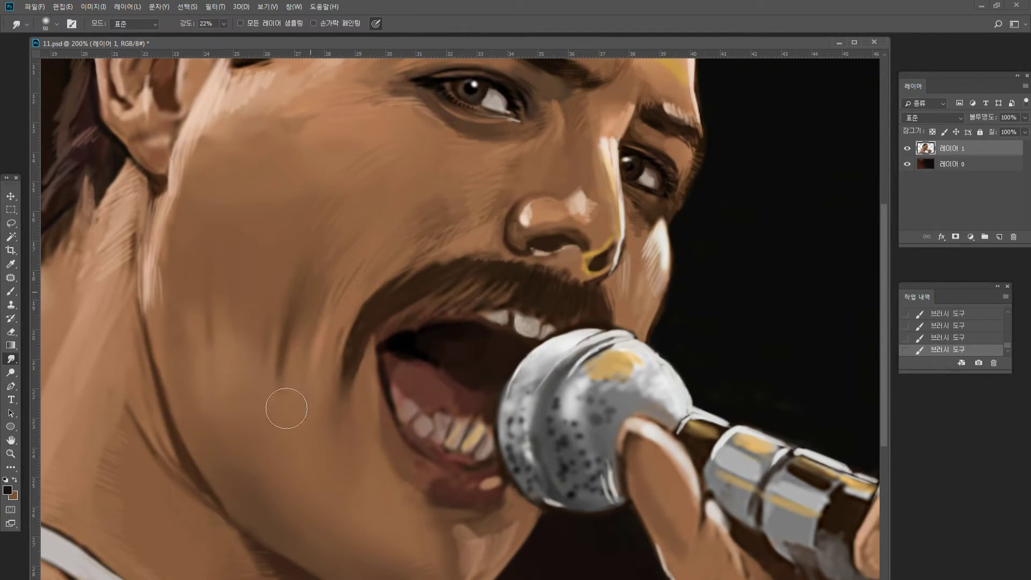
mouse_move(285, 375)
left_mouse_down()
mouse_move(297, 324)
mouse_move(285, 323)
left_mouse_up()
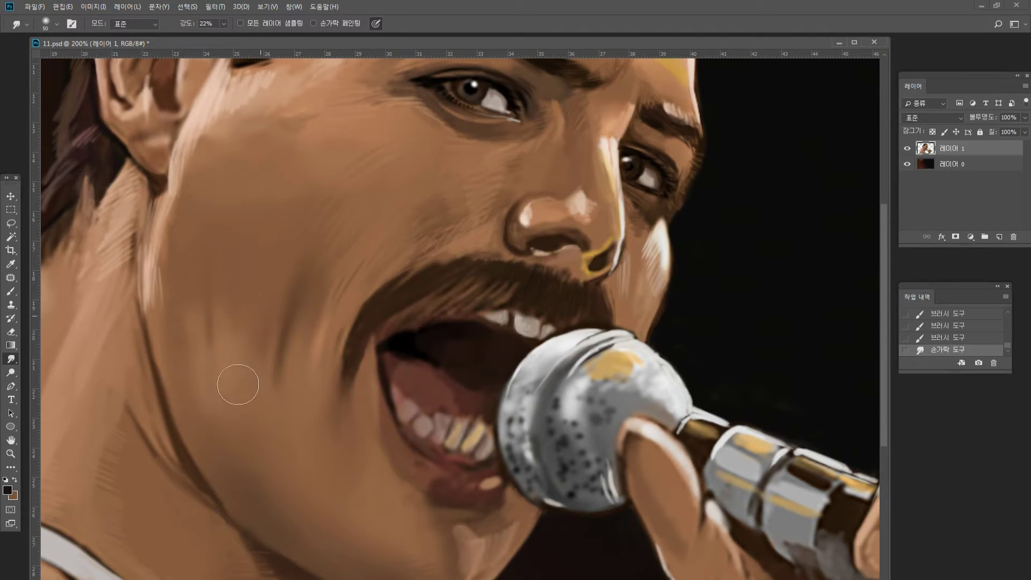
mouse_move(210, 299)
left_mouse_down()
mouse_move(189, 370)
mouse_move(231, 201)
mouse_move(183, 319)
mouse_move(158, 348)
mouse_move(167, 279)
left_mouse_up()
mouse_move(208, 185)
left_mouse_down()
mouse_move(133, 283)
mouse_move(152, 345)
mouse_move(134, 293)
mouse_move(138, 257)
mouse_move(124, 277)
mouse_move(119, 259)
left_mouse_up()
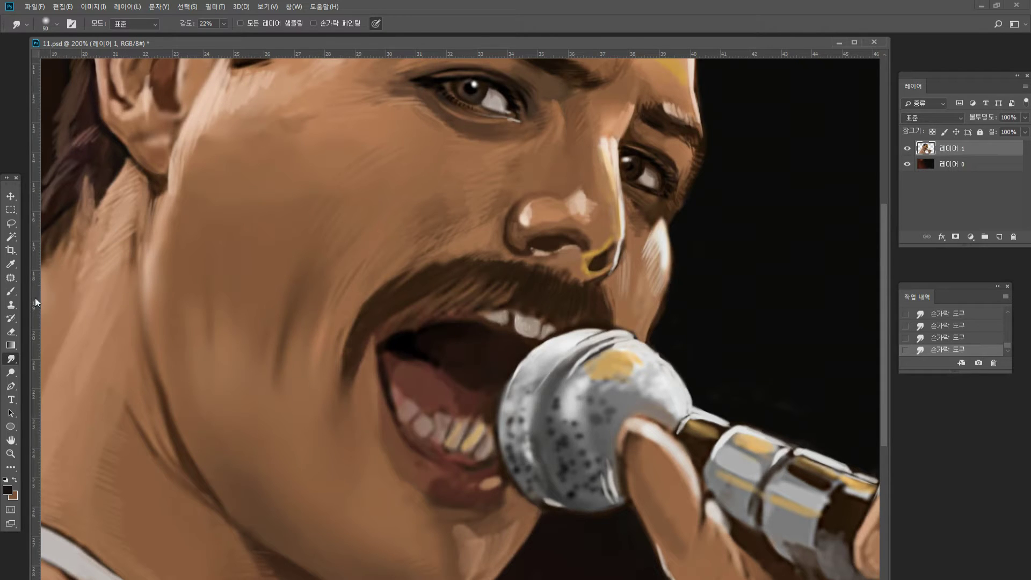
Glaze a sampled skin tone over the jaw edge below the earlobe with a size 100 brush at 5% opacity.
key("b")
left_click(156, 218, "alt")
left_click_drag(173, 206, 173, 255)
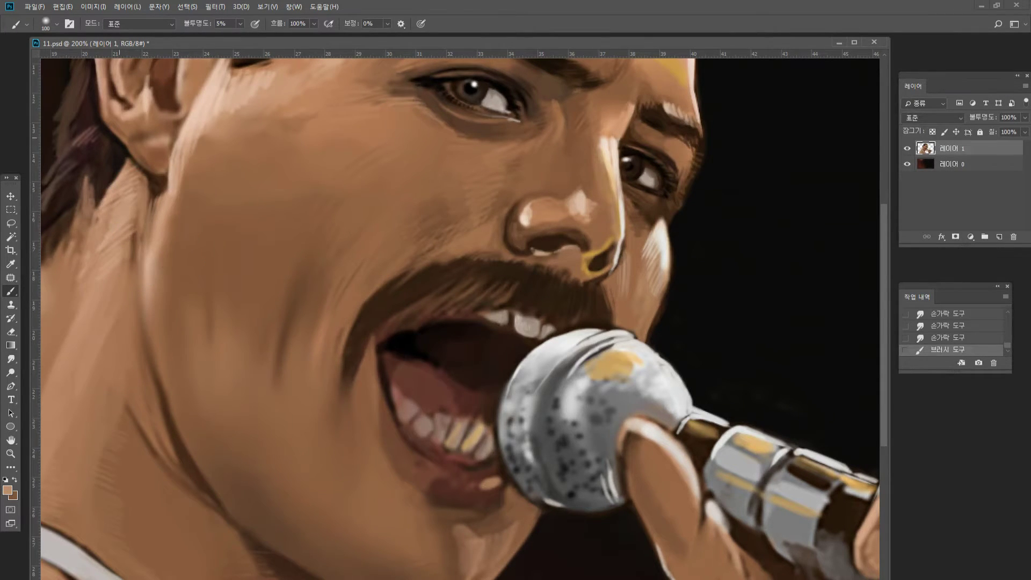
Paint sampled skin tones over the neck just behind the jaw edge with a size 30 brush at 41% opacity.
key("bracketleft")
key("bracketleft")
key("bracketleft")
left_click(239, 24)
key("bracketleft")
left_click(142, 204, "alt")
left_click_drag(141, 211, 134, 258)
mouse_move(138, 220)
left_mouse_down()
mouse_move(134, 250)
mouse_move(107, 263)
left_mouse_up()
left_click(130, 203, "alt")
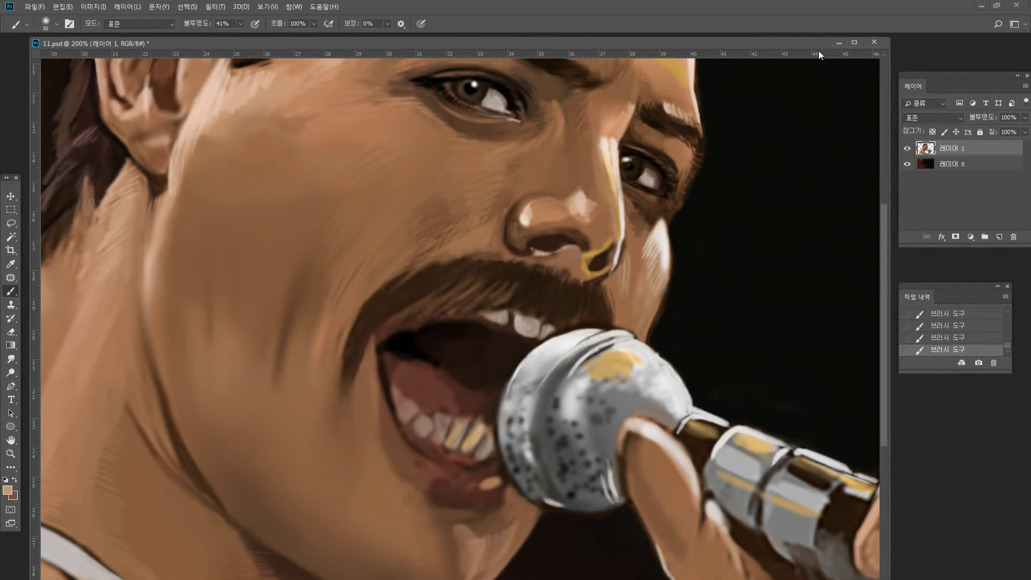
Maximize the document window and examine the whole face, the nose and the open mouth up close.
left_click(855, 42)
double_click(14, 451)
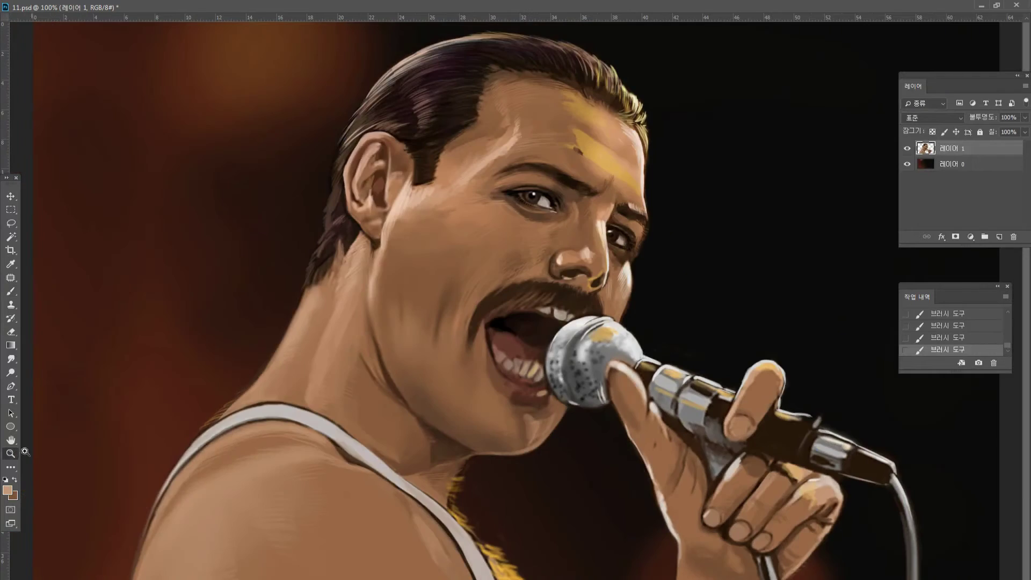
left_click(450, 336, "alt")
left_click(429, 334)
left_click(460, 359)
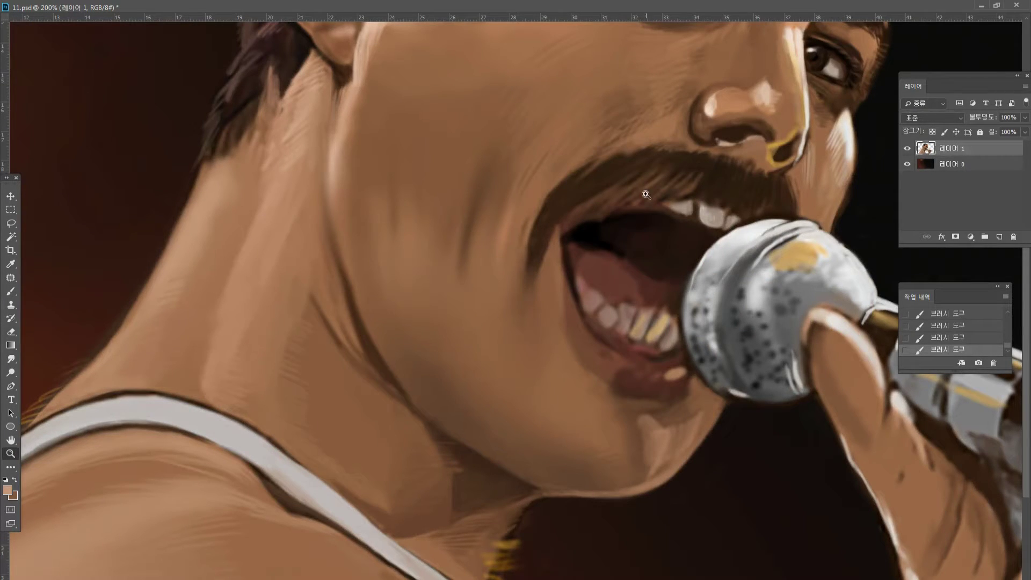
left_click(714, 168)
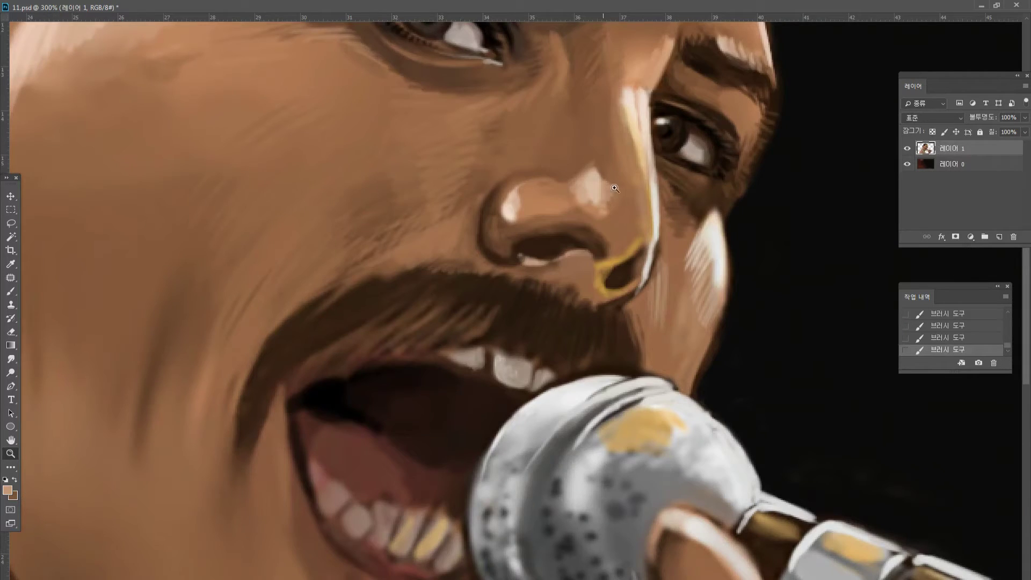
left_click(507, 276, "alt")
left_click(494, 299, "alt")
left_click(528, 336)
left_click(528, 336)
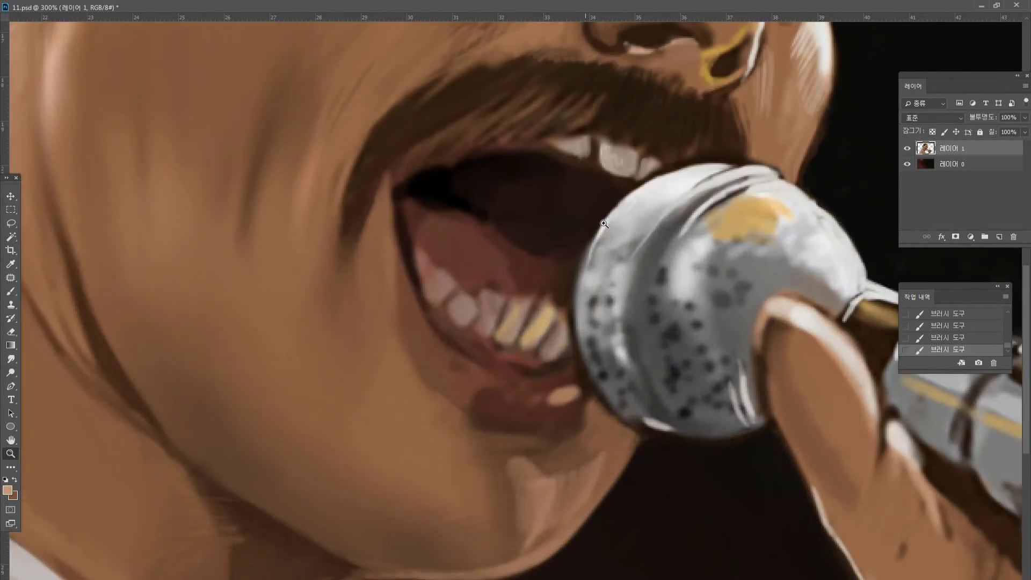
Paint fine hair strokes along the moustache's lower fringe above the upper teeth with a size 6 brush at 41% opacity.
left_click(11, 291)
left_click_drag(567, 82, 552, 110)
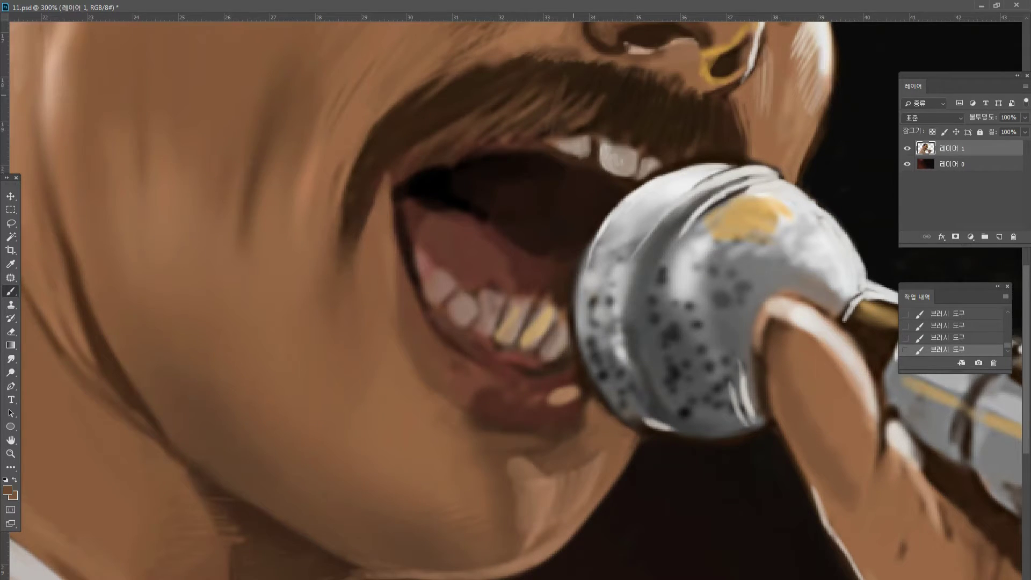
key("f")
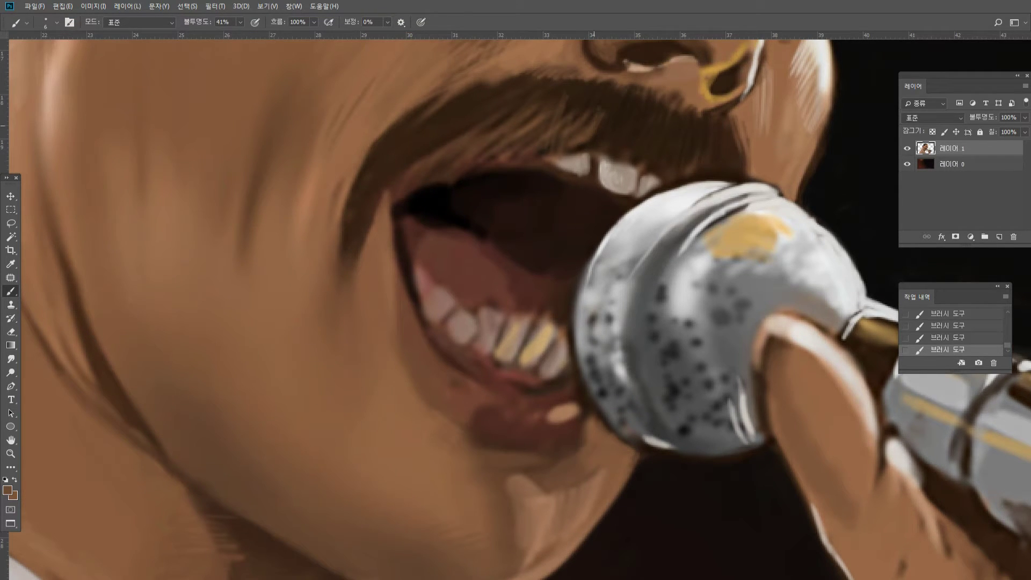
left_click_drag(605, 123, 598, 149)
mouse_move(625, 101)
left_mouse_down()
mouse_move(626, 147)
mouse_move(671, 192)
left_mouse_up()
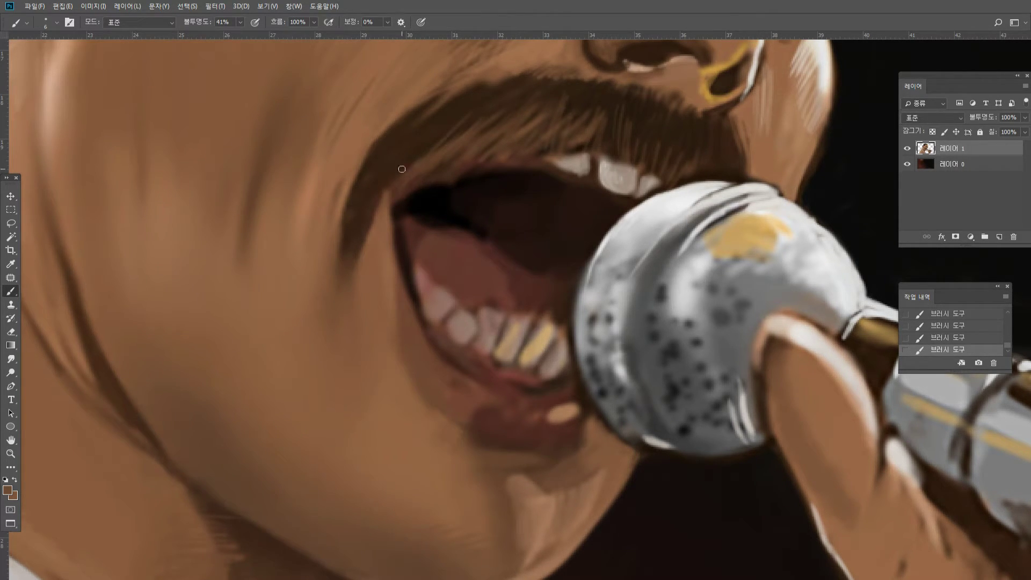
Refine the moustache's outer curve beside the mouth corner with thin strokes in sampled dark browns and skin tones.
left_click(397, 184, "alt")
left_click(370, 265, "alt")
mouse_move(360, 251)
left_mouse_down()
mouse_move(392, 133)
mouse_move(438, 102)
left_mouse_up()
left_click(358, 165, "alt")
left_click(446, 119, "alt")
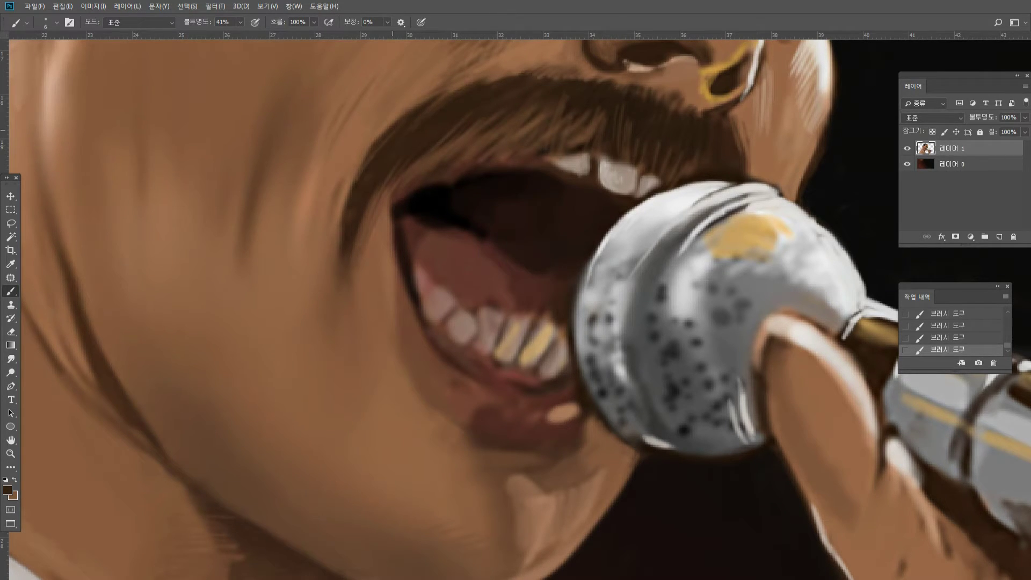
left_click(413, 102, "alt")
mouse_move(380, 145)
left_mouse_down()
mouse_move(416, 106)
mouse_move(383, 136)
left_mouse_up()
left_click(378, 171, "alt")
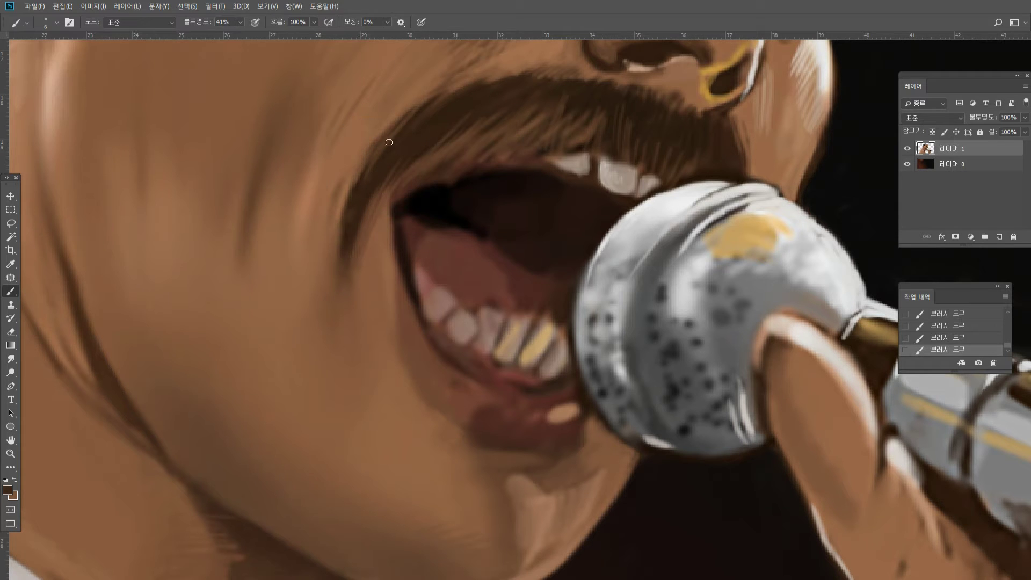
left_click_drag(436, 106, 462, 84)
Extend the moustache's drooping tip with thin tapering hairs and soften them with sampled skin tones.
left_click_drag(340, 286, 352, 344)
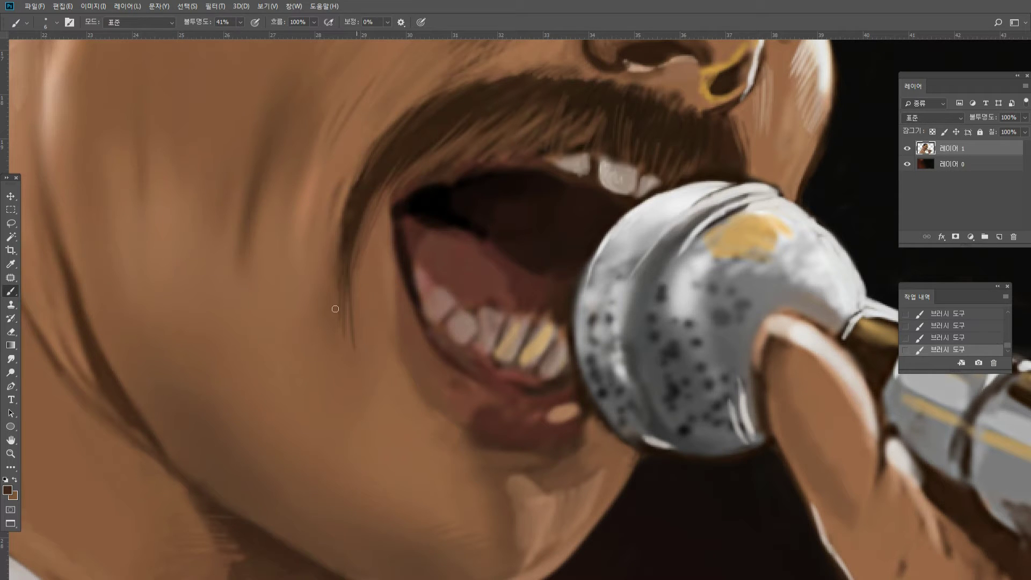
left_click_drag(340, 242, 330, 314)
left_click(339, 256, "alt")
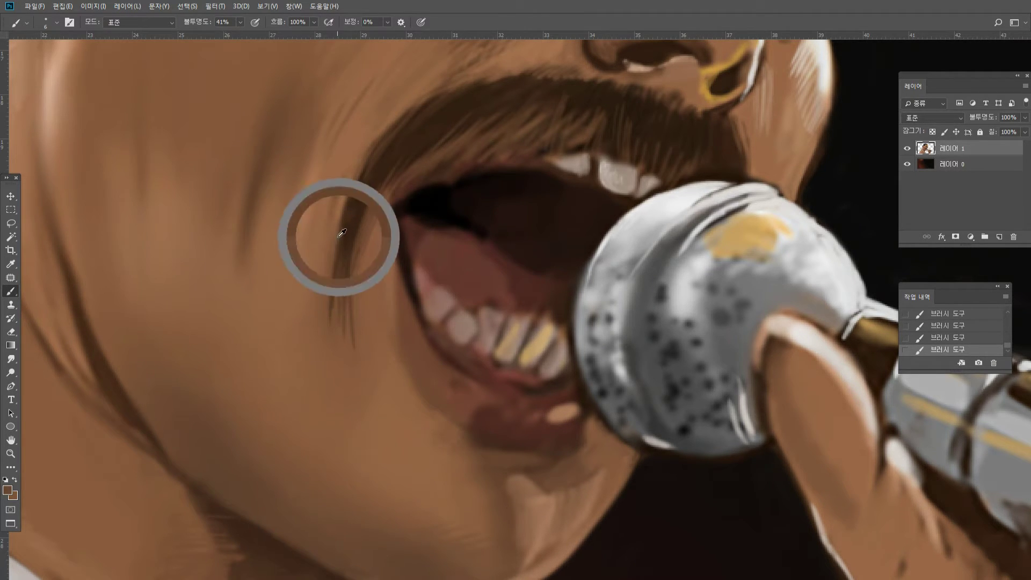
left_click(367, 289, "alt")
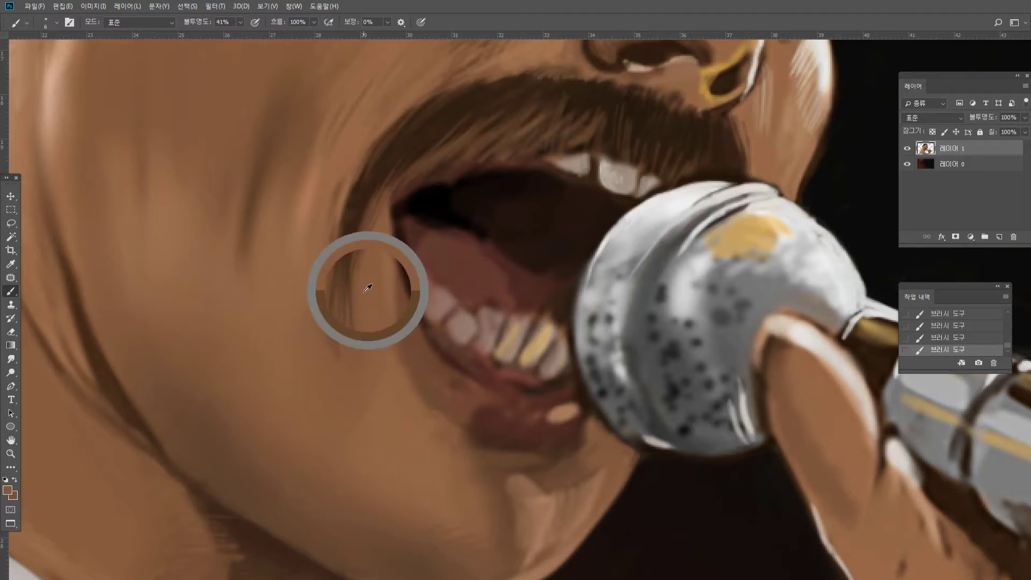
left_click_drag(350, 277, 347, 356)
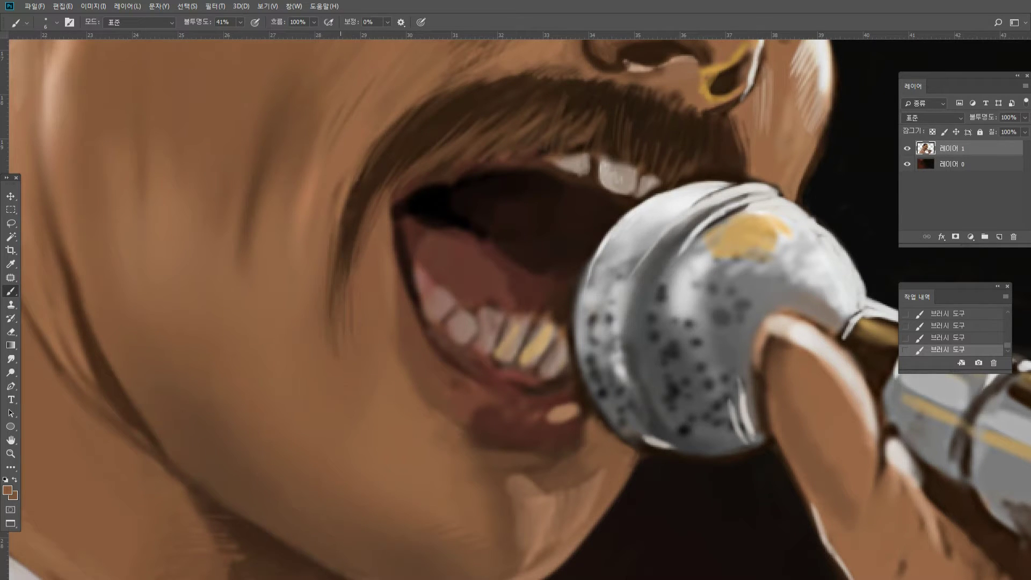
left_click(376, 251, "alt")
Outline the inner edge of the lower lip below the teeth with a thin, sampled near-black line.
left_click(758, 68, "alt")
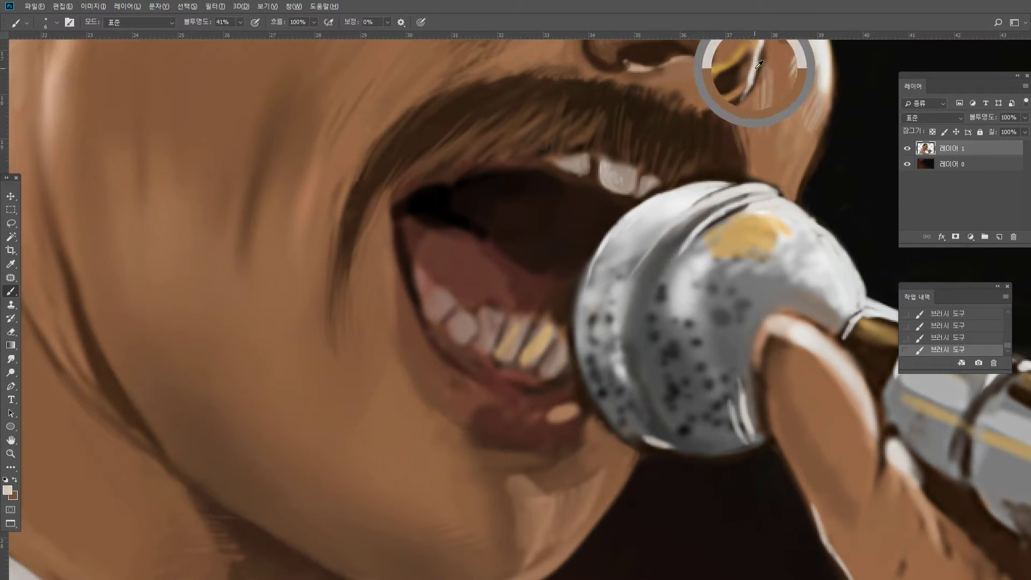
left_click(427, 341, "alt")
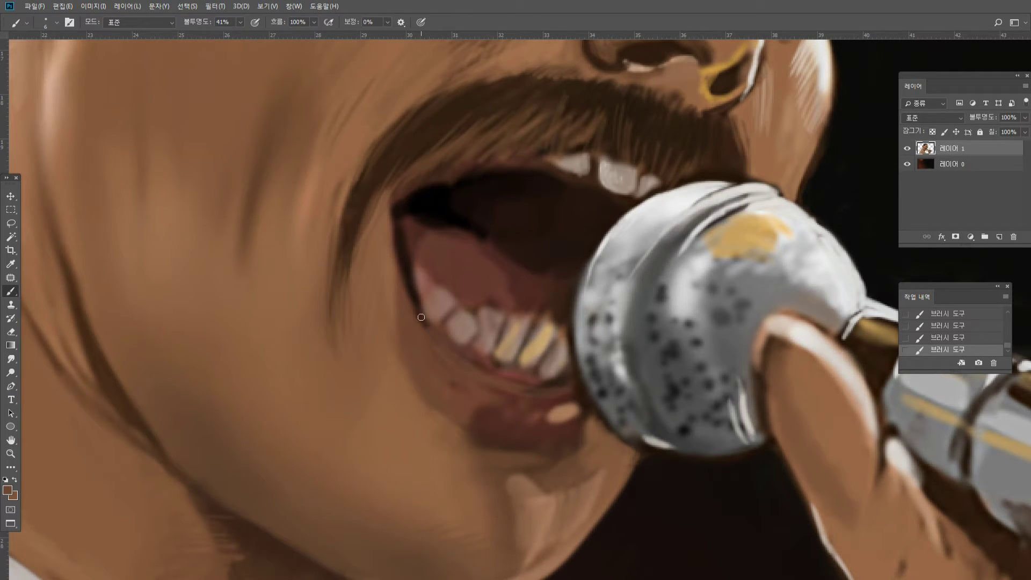
left_click(424, 296, "alt")
left_click_drag(425, 314, 455, 349)
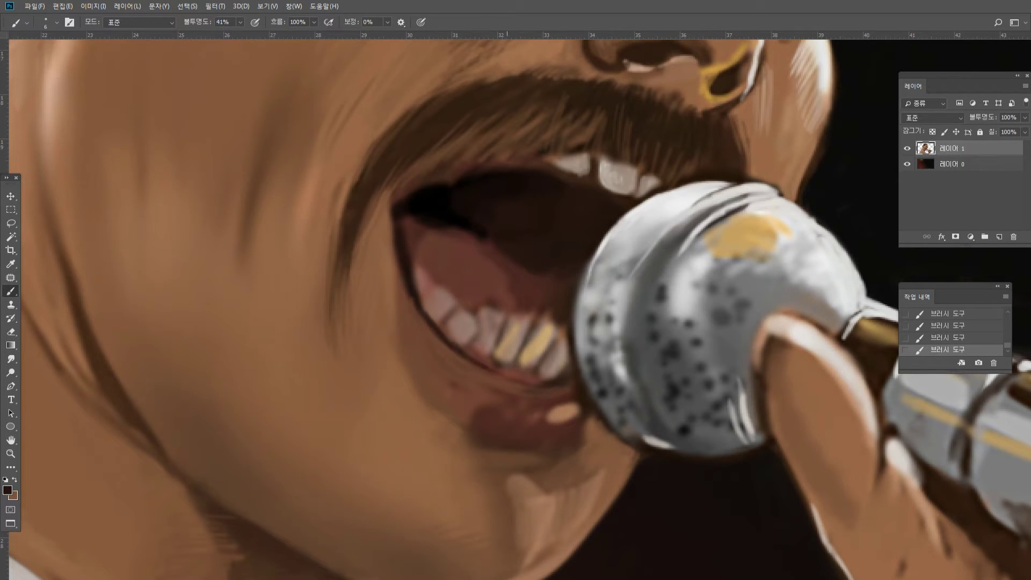
left_click(511, 384, "alt")
left_click(409, 198, "alt")
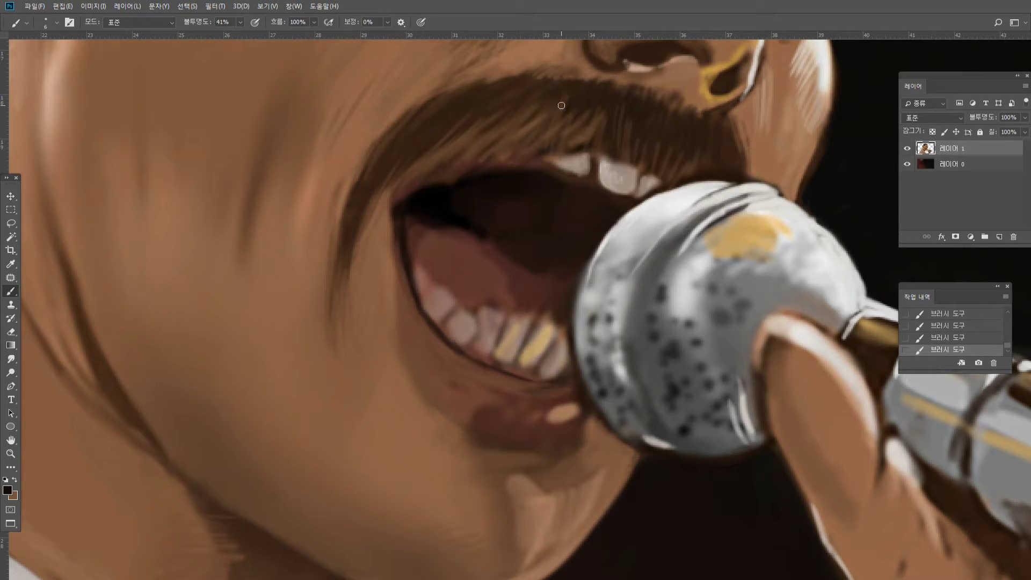
Shade the dark mouth interior and the tongue's upper edge with thin strokes in sampled dark tones.
left_click(450, 180, "alt")
left_click(444, 241, "alt")
mouse_move(418, 224)
left_mouse_down()
mouse_move(484, 235)
mouse_move(482, 225)
left_mouse_up()
left_click(420, 222, "alt")
left_click(451, 207, "alt")
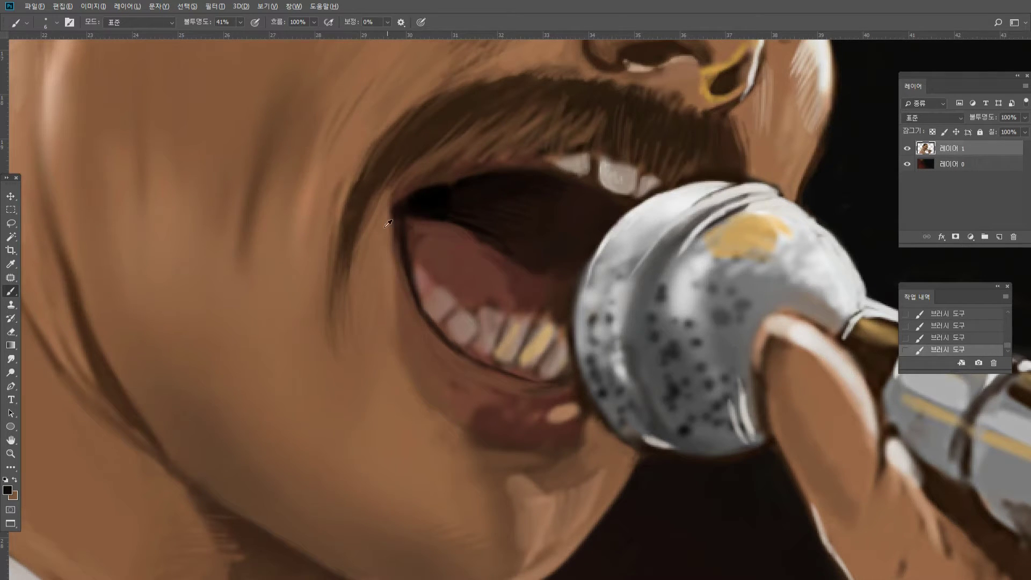
Paint pale highlight strokes on the lower lip and the skin just below the mouth corner.
left_click(405, 302, "alt")
left_click(820, 103, "alt")
left_click_drag(396, 355, 415, 391)
mouse_move(414, 323)
left_mouse_down()
mouse_move(426, 355)
mouse_move(435, 363)
mouse_move(420, 343)
mouse_move(452, 372)
left_mouse_up()
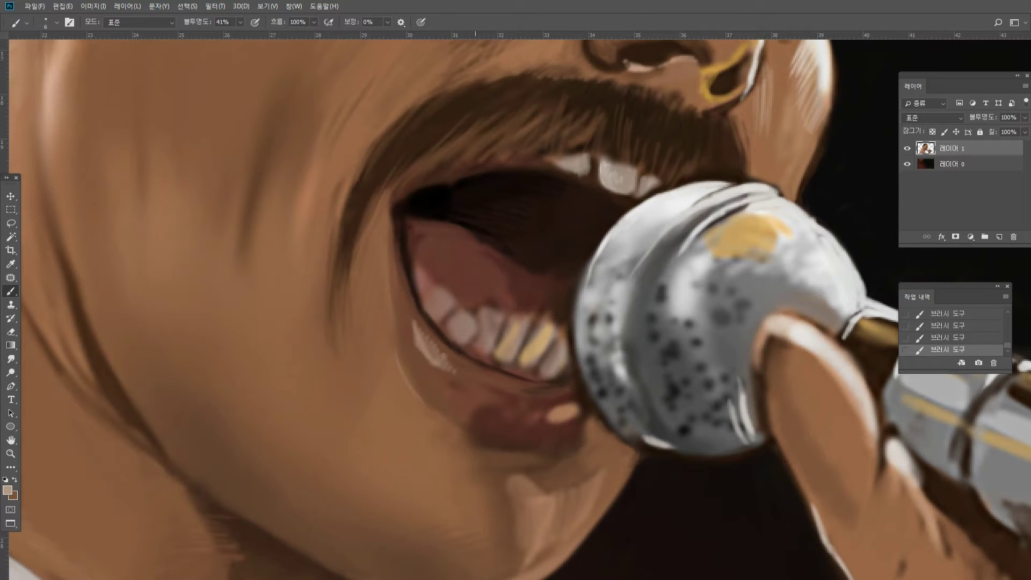
Extend the lower lip's dark red area toward the mouth corner and tone down the skin highlight with sampled skin tones.
left_click(454, 382, "alt")
mouse_move(461, 425)
left_mouse_down()
mouse_move(471, 410)
mouse_move(459, 414)
mouse_move(452, 428)
mouse_move(477, 415)
left_mouse_up()
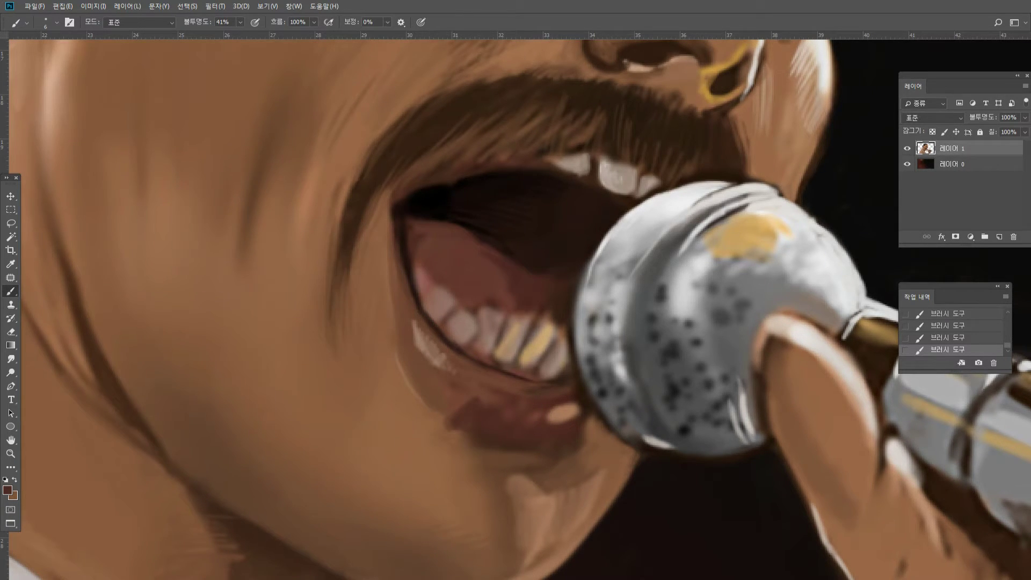
left_click(406, 326, "alt")
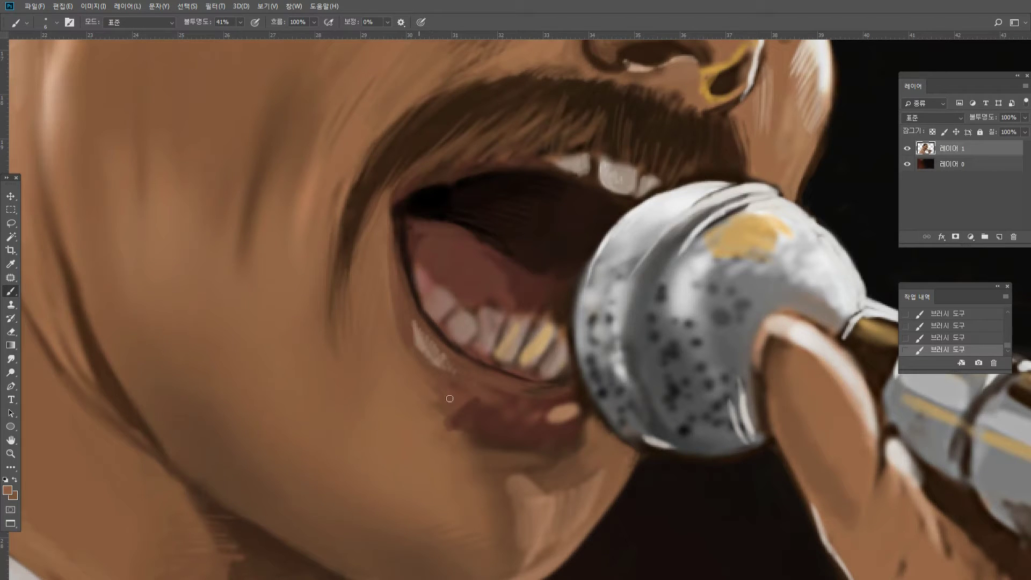
mouse_move(449, 398)
left_mouse_down()
mouse_move(485, 408)
mouse_move(465, 401)
mouse_move(471, 393)
mouse_move(491, 404)
mouse_move(467, 378)
mouse_move(487, 401)
left_mouse_up()
Lighten the lower lip's upper part and redefine its bottom edge near the microphone using sampled skin tones.
left_click(468, 381, "alt")
left_click(606, 438, "alt")
mouse_move(577, 454)
left_mouse_down()
mouse_move(559, 444)
mouse_move(590, 423)
mouse_move(553, 435)
left_mouse_up()
left_click(530, 460, "alt")
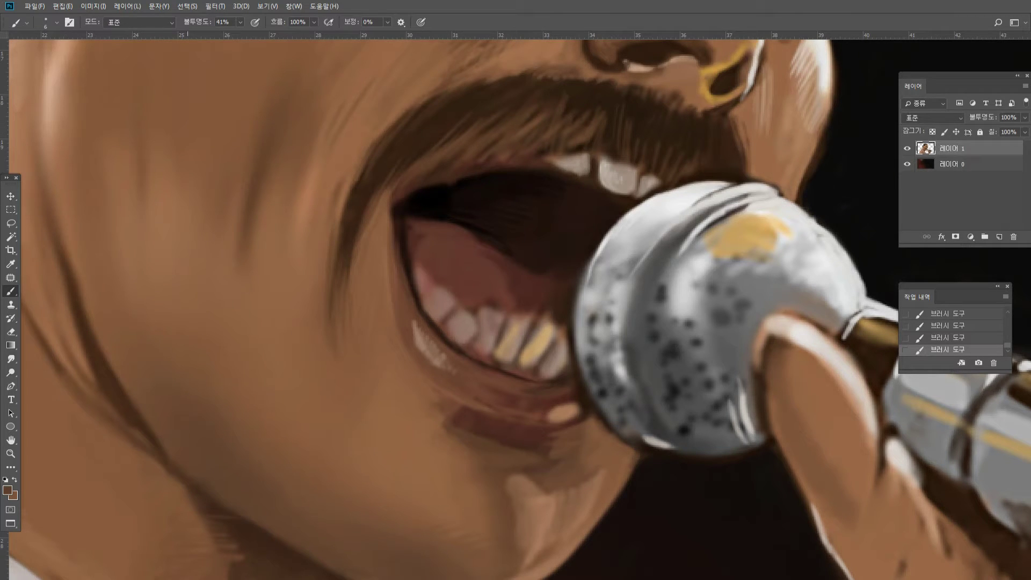
left_click(208, 487, "alt")
Refine the iris and pupil details of both eyes with fine strokes in sampled black and brown tones.
double_click(11, 455)
left_click(311, 347, "alt")
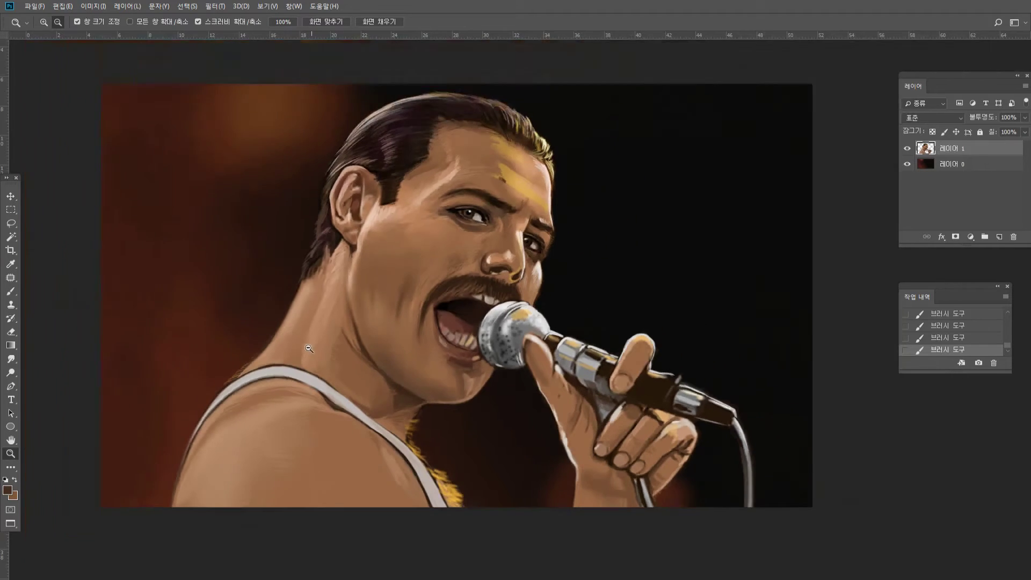
left_click(333, 342)
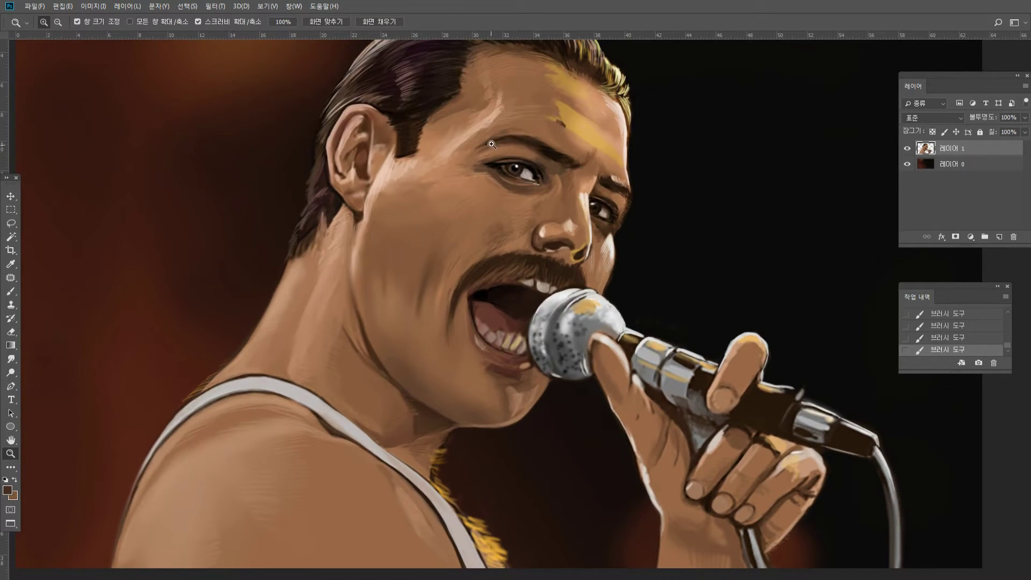
left_click(549, 195)
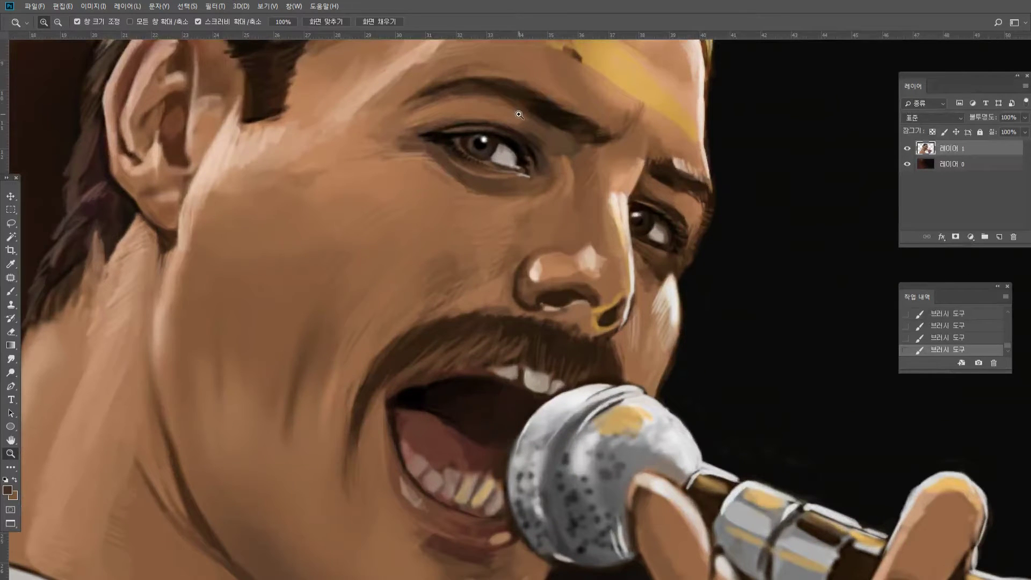
left_click(507, 102)
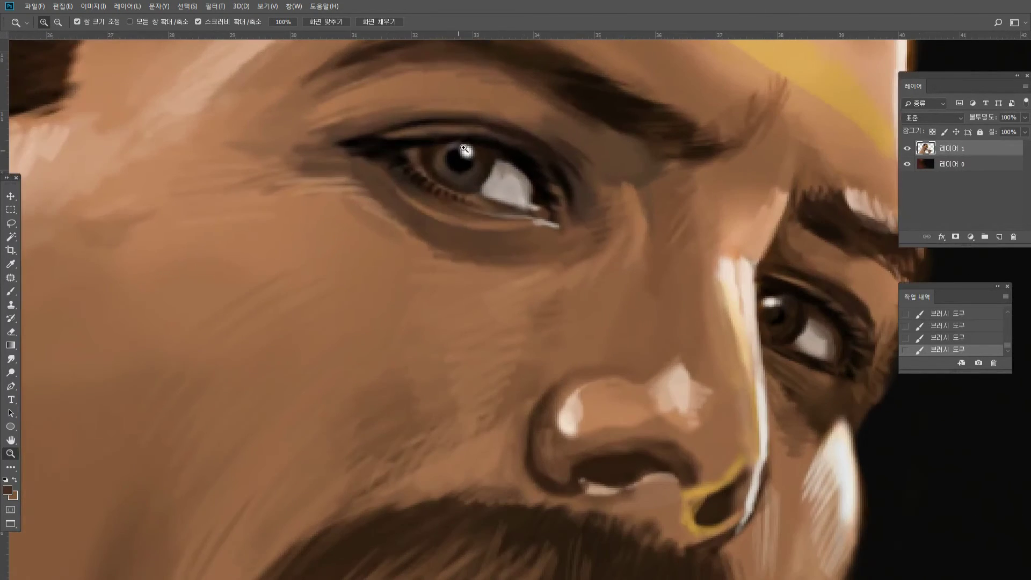
left_click(11, 291)
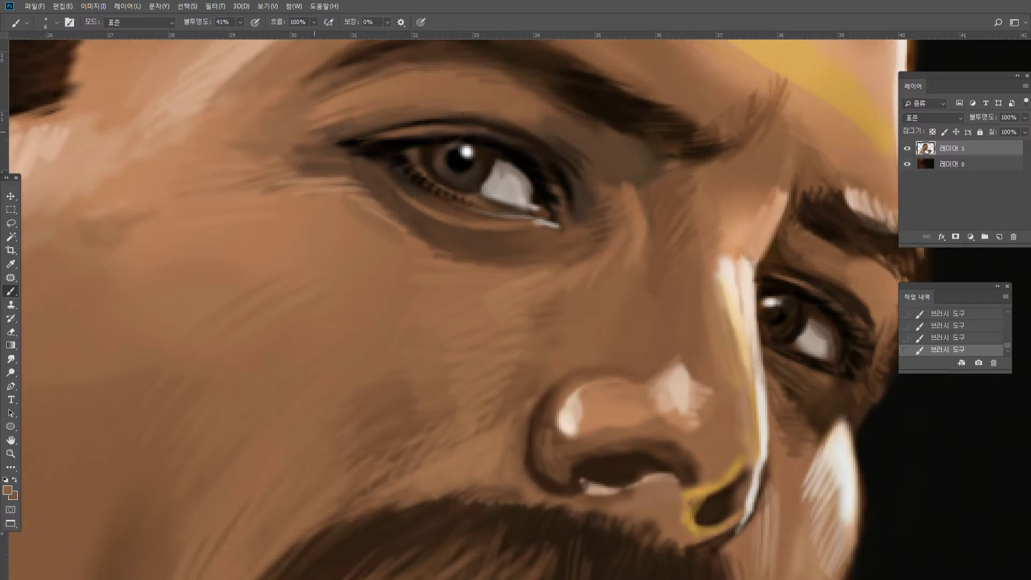
left_click(463, 162, "alt")
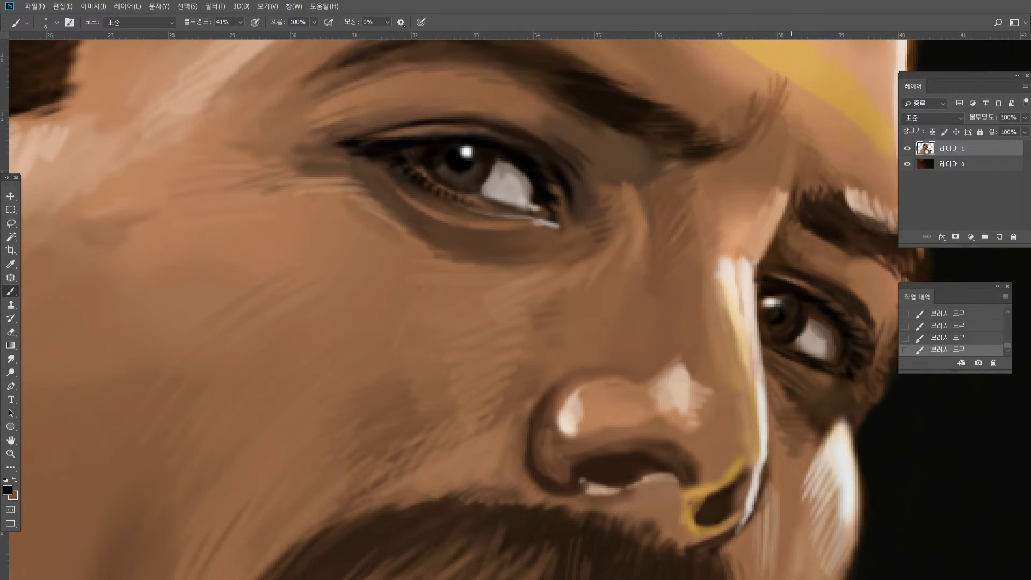
left_click(836, 268, "alt")
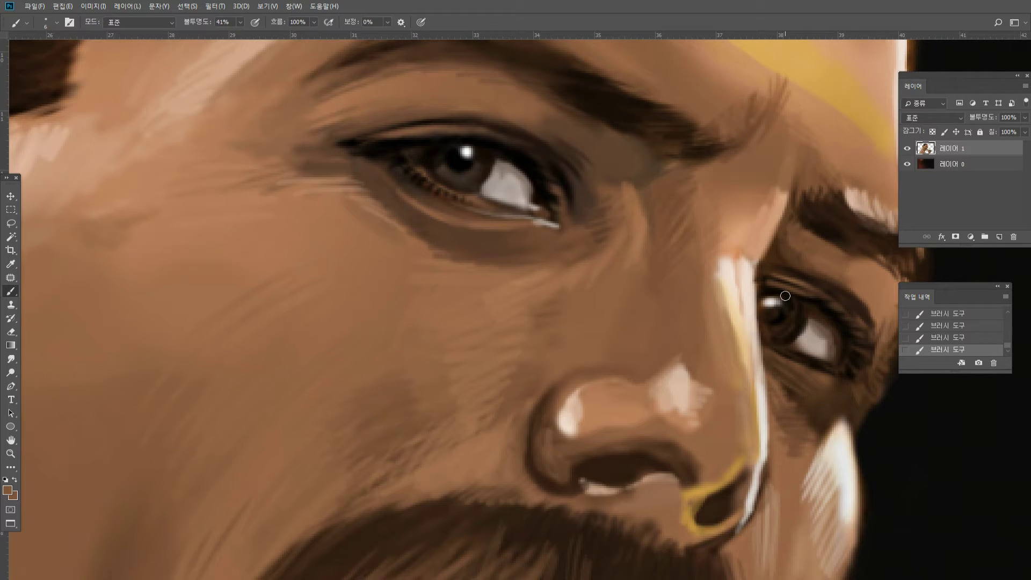
left_click(807, 305, "alt")
left_click(460, 130, "alt")
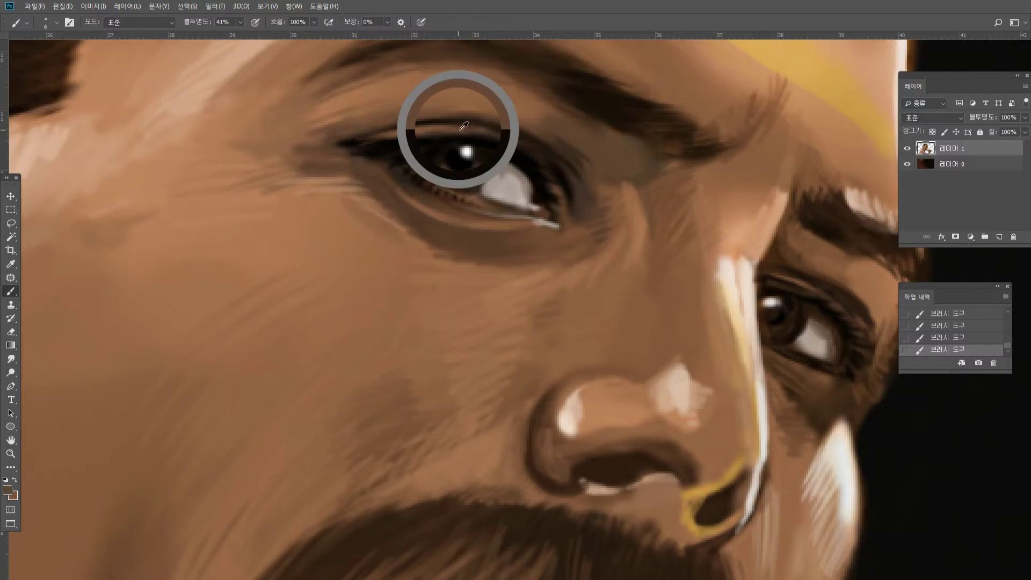
Refine the upper eyelid crease of the near eye with sampled skin and dark brown tones.
left_click(458, 100, "alt")
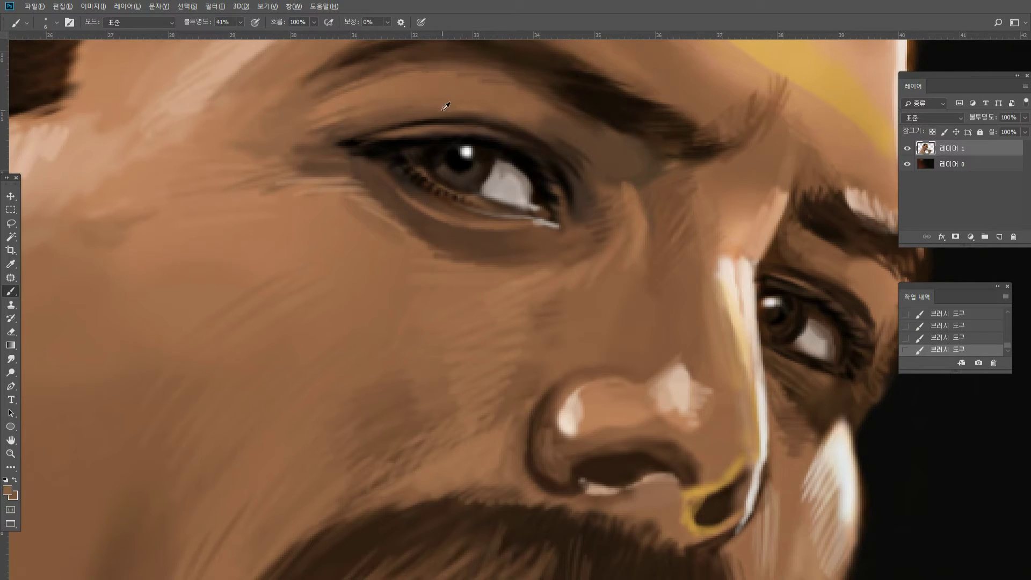
left_click(437, 115, "alt")
left_click(532, 130, "alt")
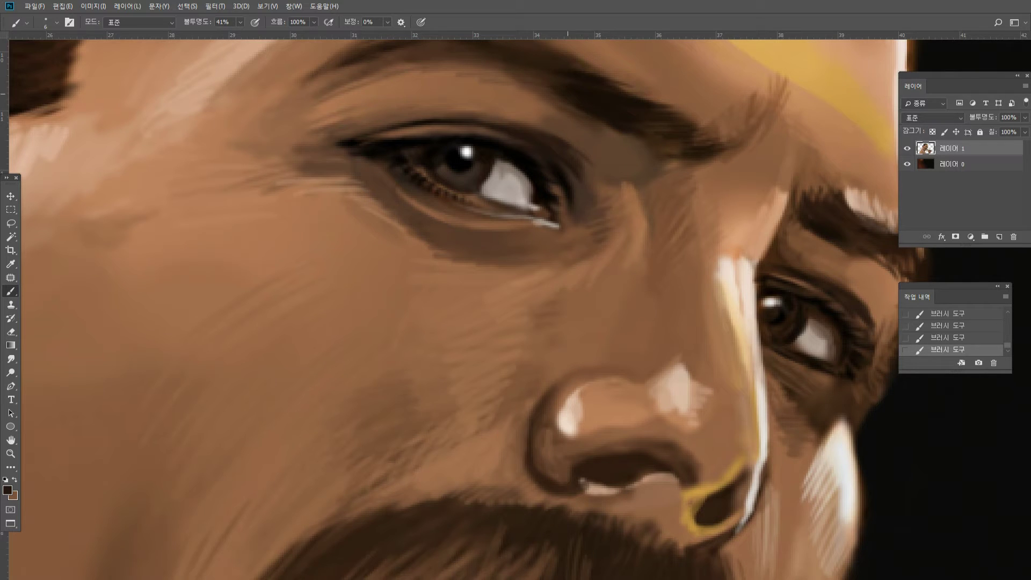
Add fine strokes under the near eyebrow and blend the inner eye socket beside the nose bridge with sampled browns.
left_click_drag(548, 99, 565, 108)
left_click_drag(609, 138, 637, 131)
left_click(606, 163, "alt")
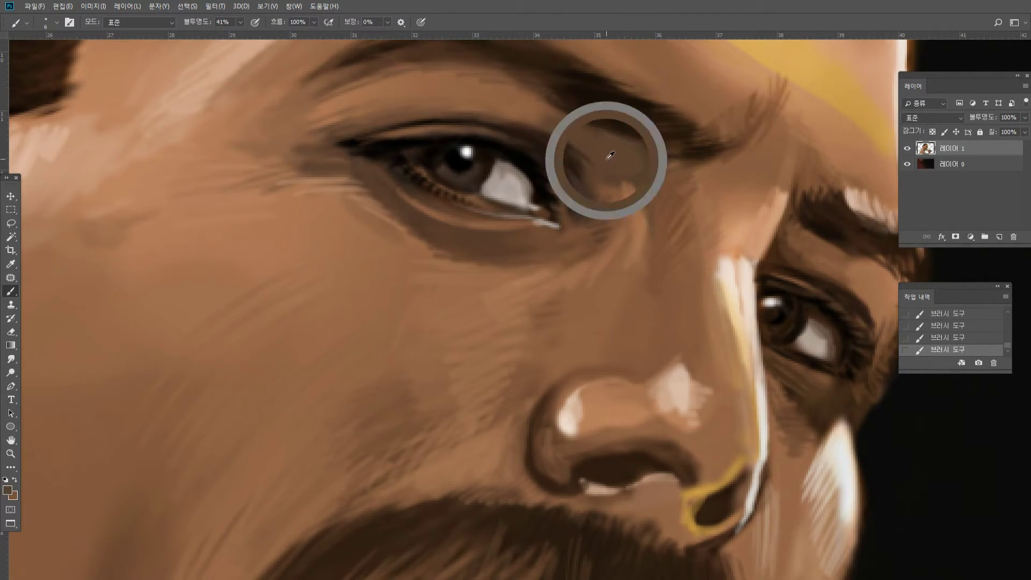
left_click(629, 194, "alt")
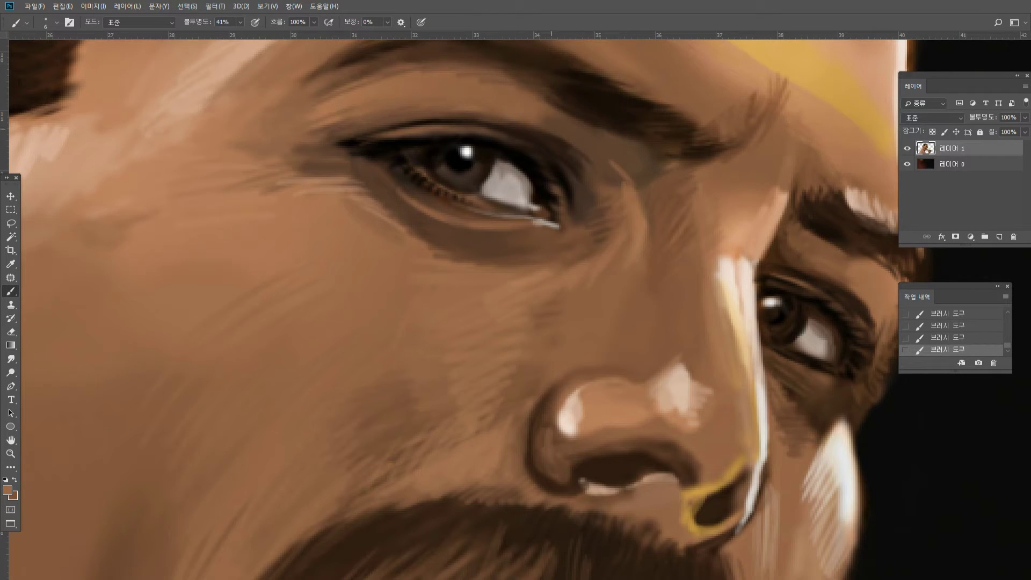
left_click(529, 121, "alt")
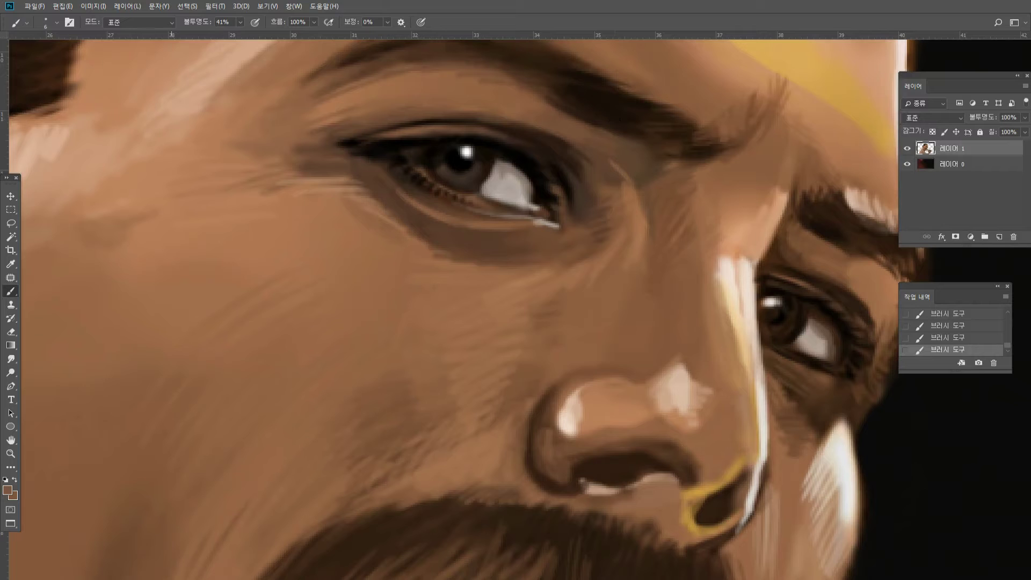
Lighten the skin at the near eye's outer corner and brow bone with fine strokes in sampled skin tones.
left_click(320, 149, "alt")
left_click(241, 166, "alt")
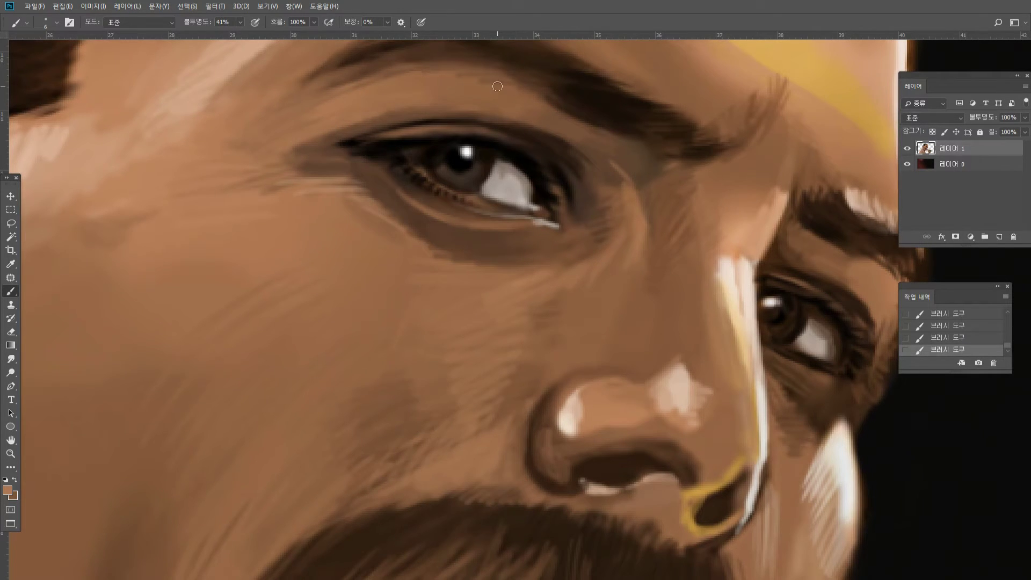
left_click(202, 88, "alt")
left_click_drag(347, 120, 266, 155)
left_click_drag(371, 112, 255, 150)
mouse_move(365, 102)
left_mouse_down()
mouse_move(249, 137)
mouse_move(277, 118)
left_mouse_up()
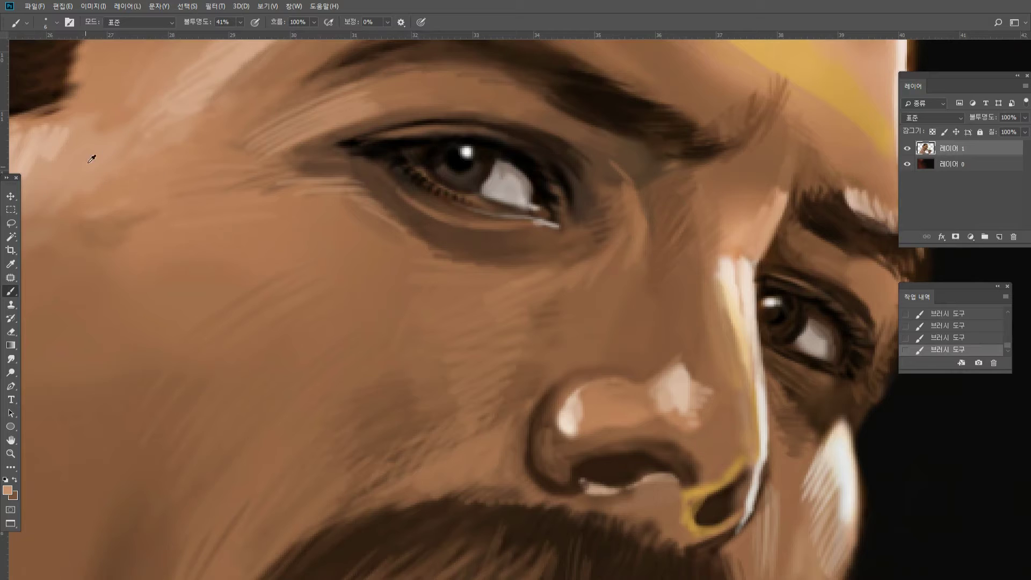
Brush light skin-toned strokes over the upper cheekbone beside the temple.
left_click_drag(47, 219, 153, 207)
left_click_drag(46, 237, 151, 220)
left_click_drag(62, 247, 145, 234)
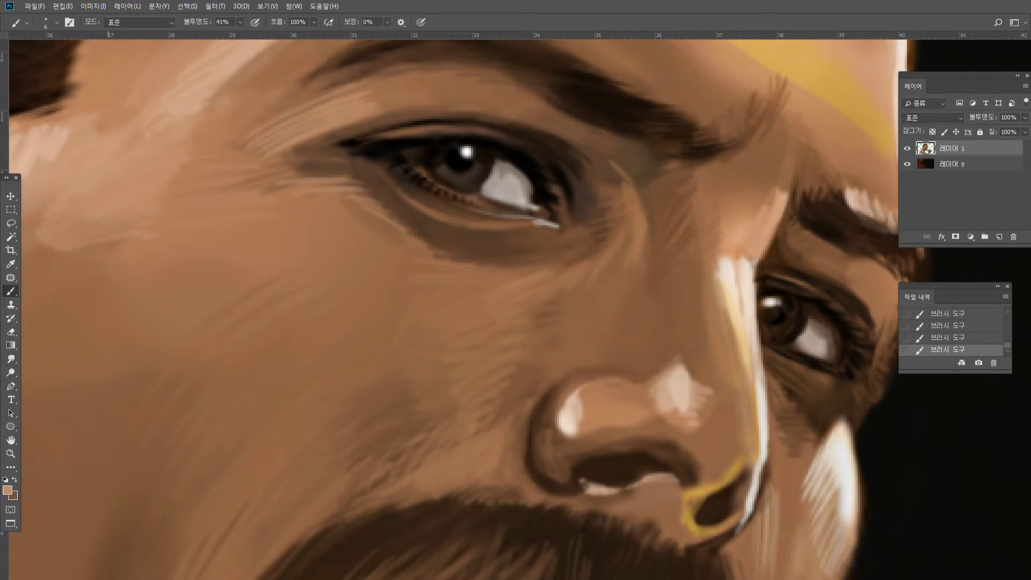
left_click_drag(59, 248, 118, 271)
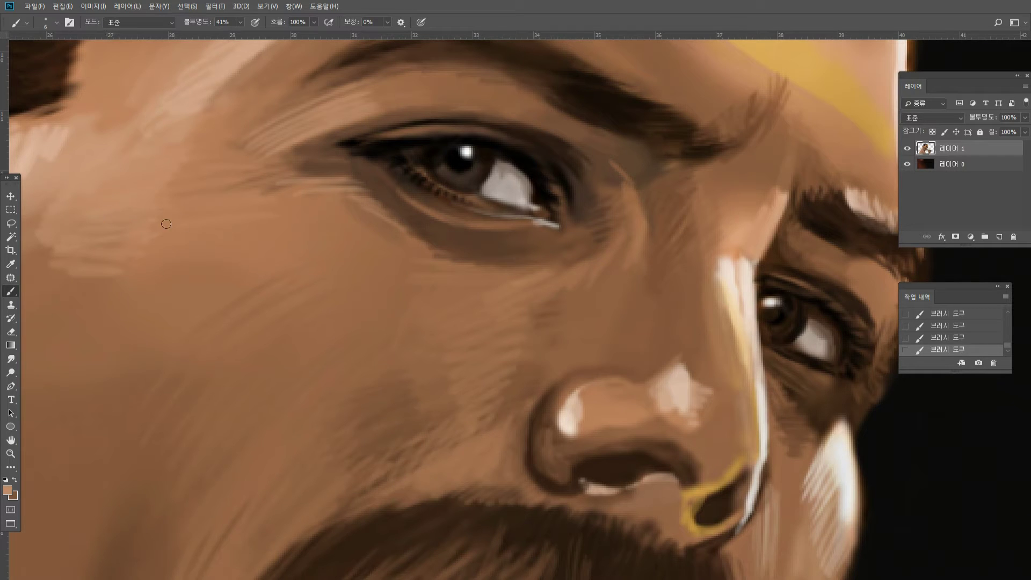
Blend the cheek highlight between the ear and cheekbone with horizontal strokes in sampled skin tones.
double_click(12, 453)
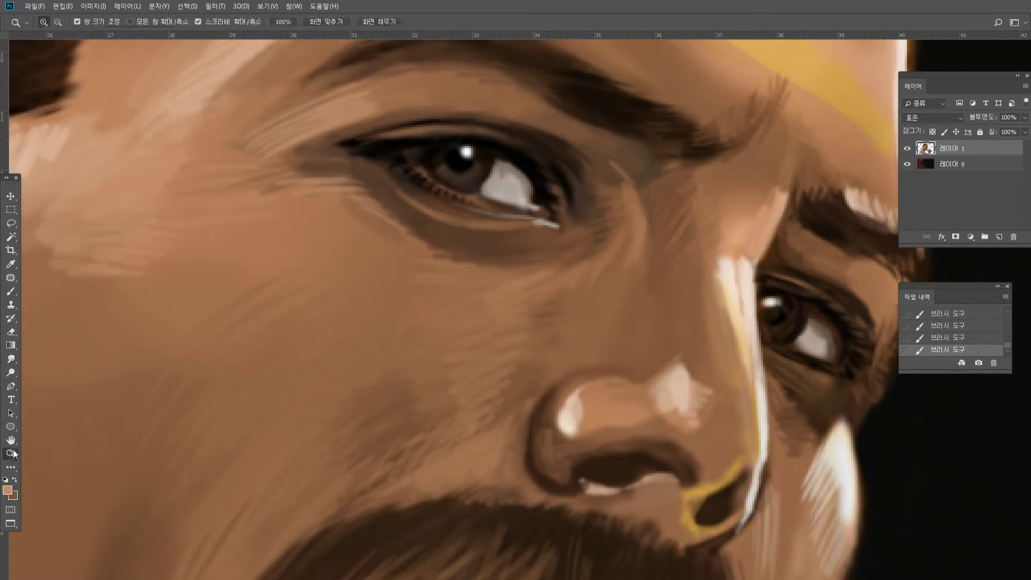
left_click_drag(342, 374, 381, 359)
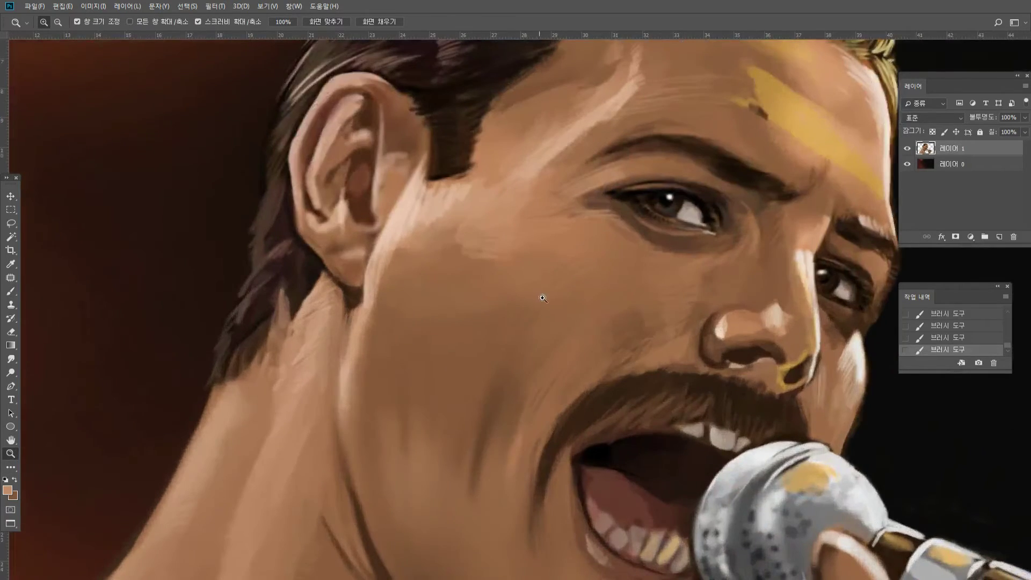
left_click(553, 297)
left_click(13, 293)
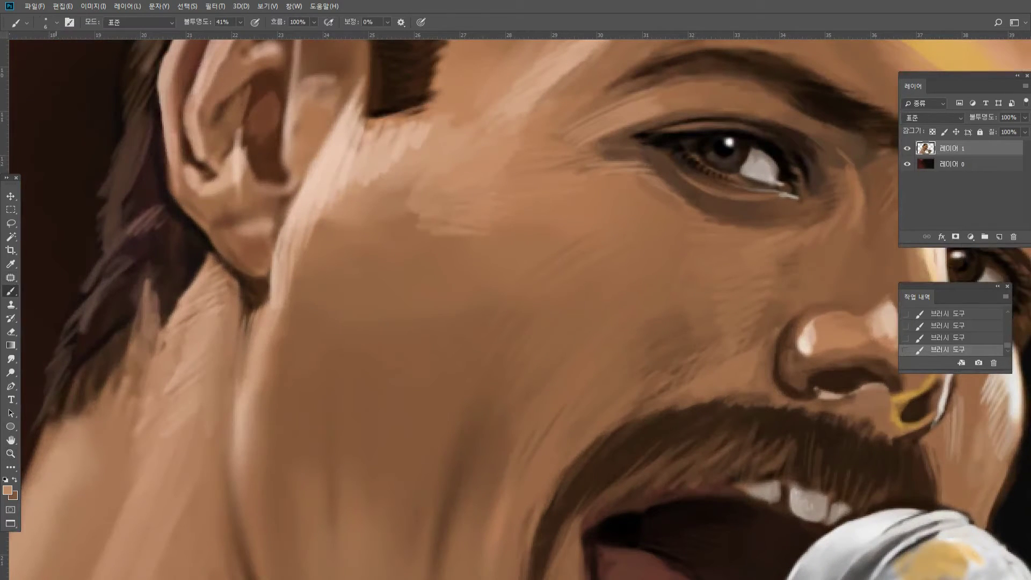
mouse_move(359, 193)
left_mouse_down()
mouse_move(387, 212)
mouse_move(343, 218)
mouse_move(411, 237)
mouse_move(317, 243)
left_mouse_up()
left_click(328, 219, "alt")
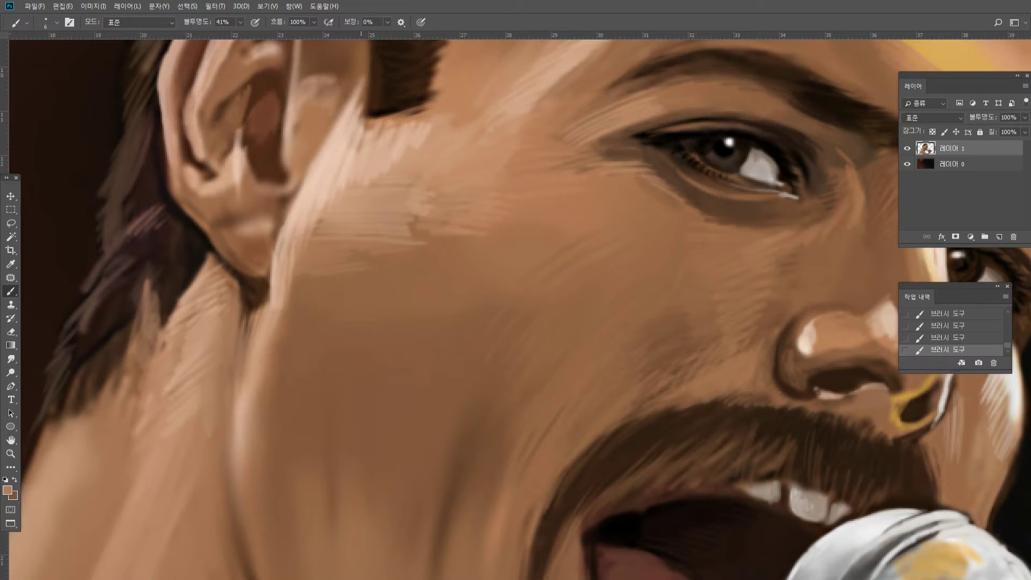
left_click_drag(376, 254, 475, 268)
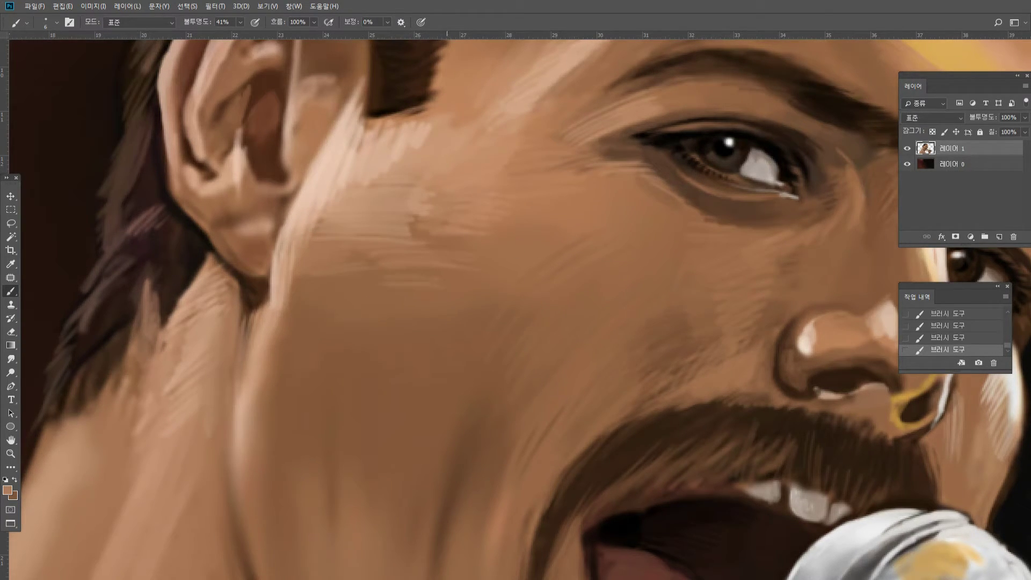
left_click(387, 283, "alt")
Refine the earlobe's edge against the jaw and add a pale pink highlight to the lobe.
left_click(272, 232, "alt")
left_click_drag(277, 236, 268, 285)
left_click(291, 226, "alt")
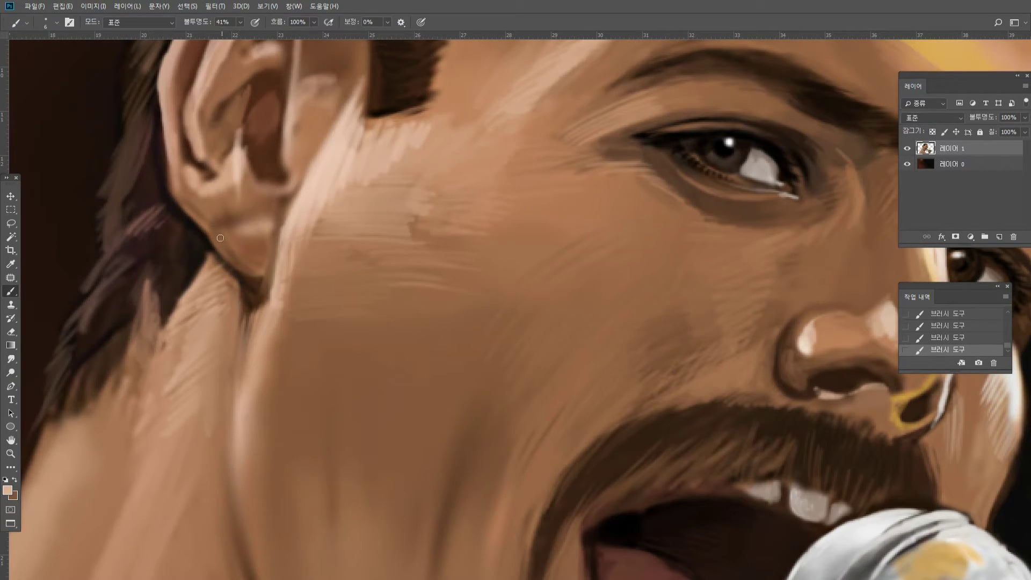
mouse_move(220, 238)
left_mouse_down()
mouse_move(240, 252)
mouse_move(229, 231)
mouse_move(223, 238)
mouse_move(237, 233)
mouse_move(229, 249)
mouse_move(244, 233)
mouse_move(262, 267)
left_mouse_up()
Add fine brown hairs along the moustache's lower edge above the upper lip and mouth corner.
double_click(10, 454)
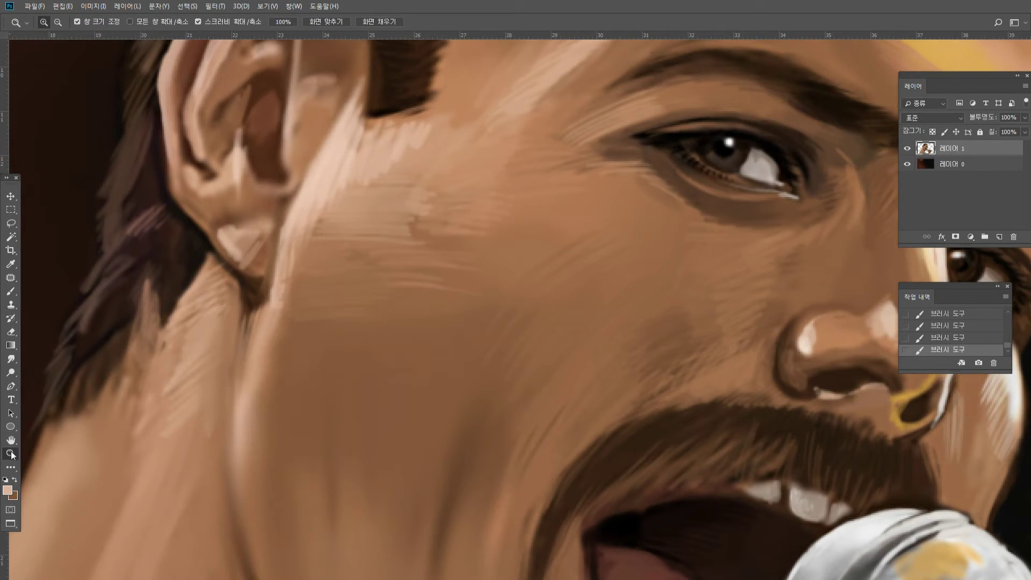
left_click(299, 313, "alt")
left_click(358, 359, "alt")
left_click(402, 391)
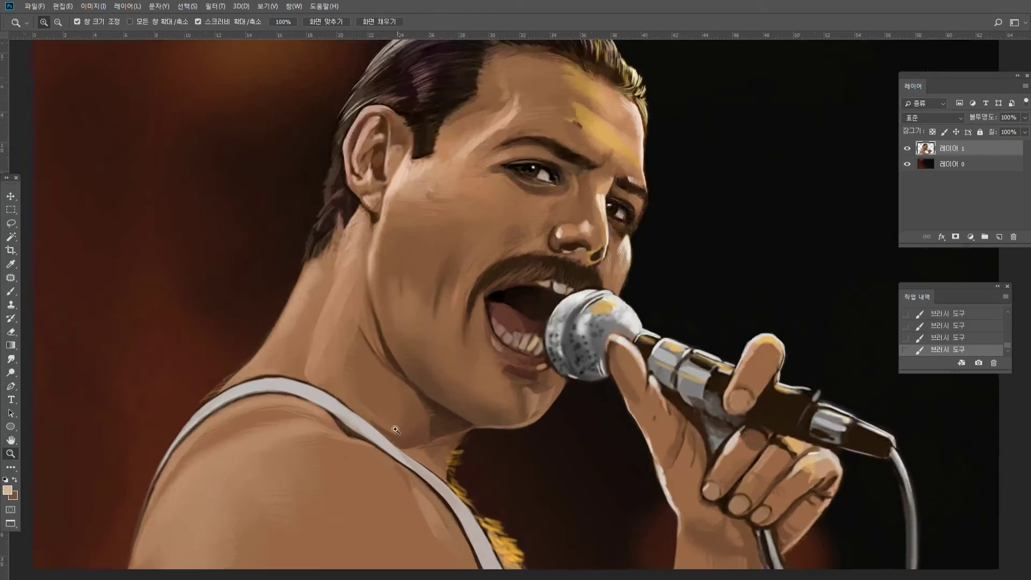
left_click(369, 467)
left_click(438, 347)
left_click(634, 230)
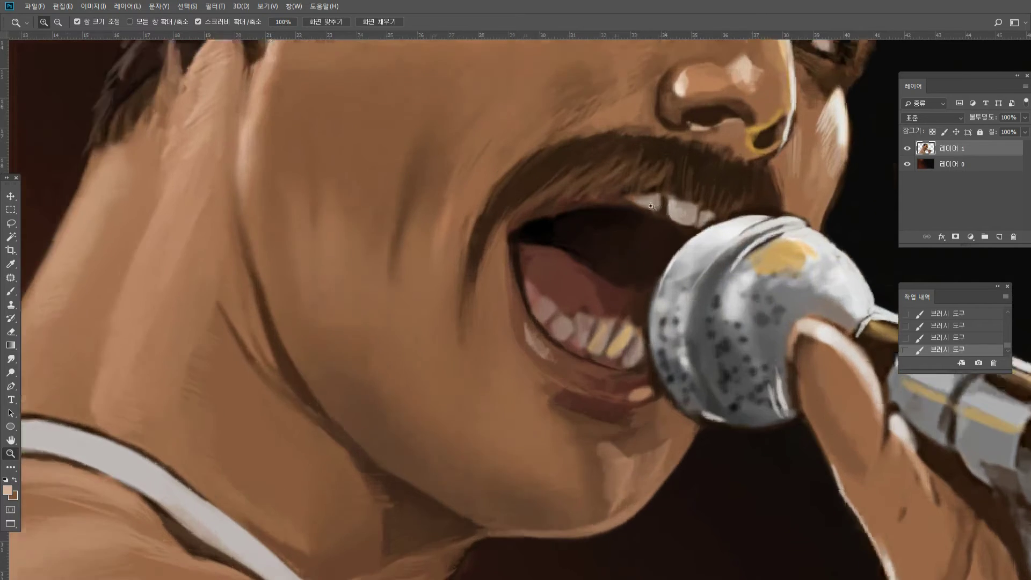
left_click(10, 291)
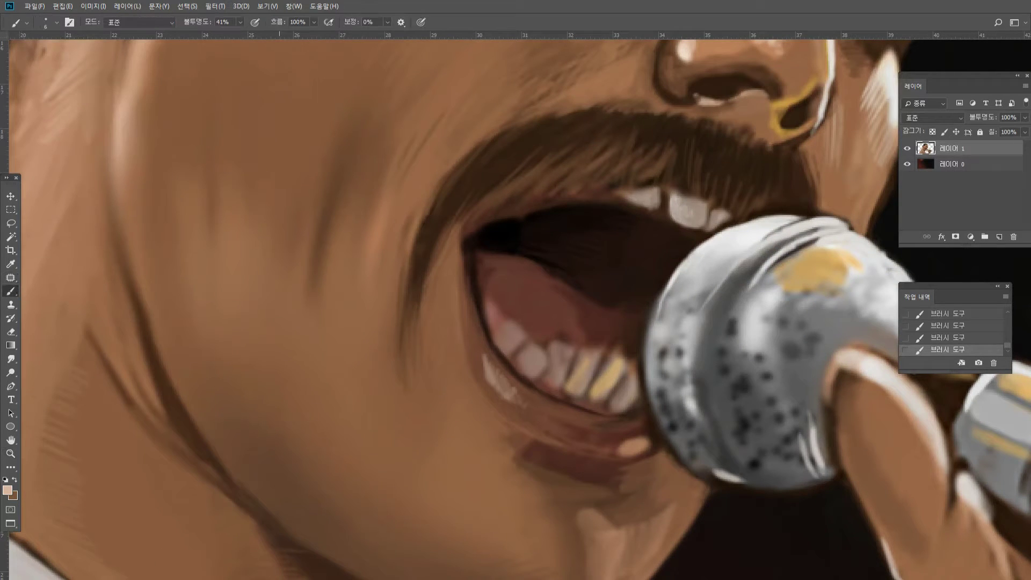
left_click(611, 153, "alt")
left_click_drag(564, 196, 556, 214)
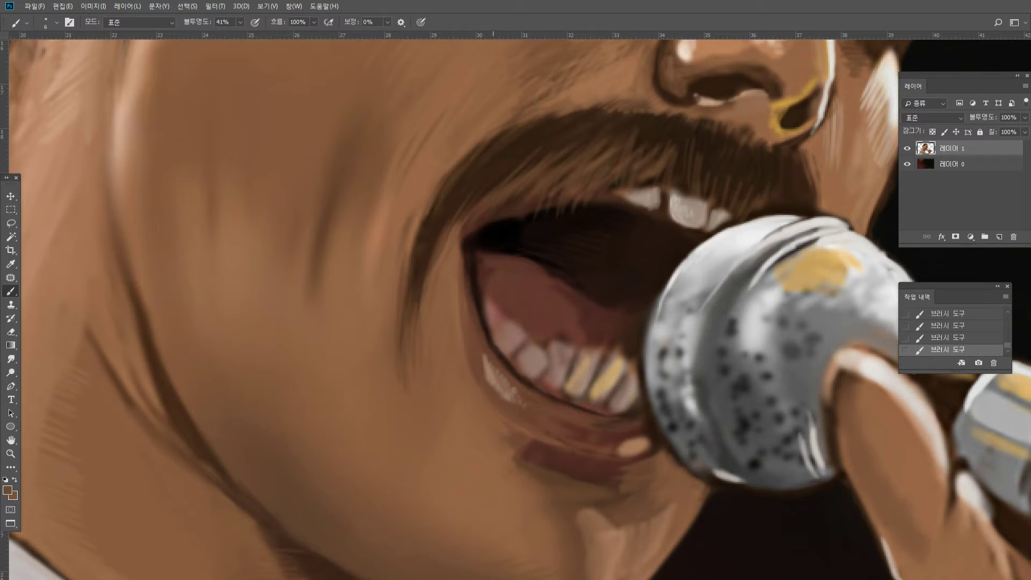
left_click_drag(492, 185, 477, 205)
Outline the tops of the lower teeth and the inner mouth corner in sampled black.
left_click(497, 232, "alt")
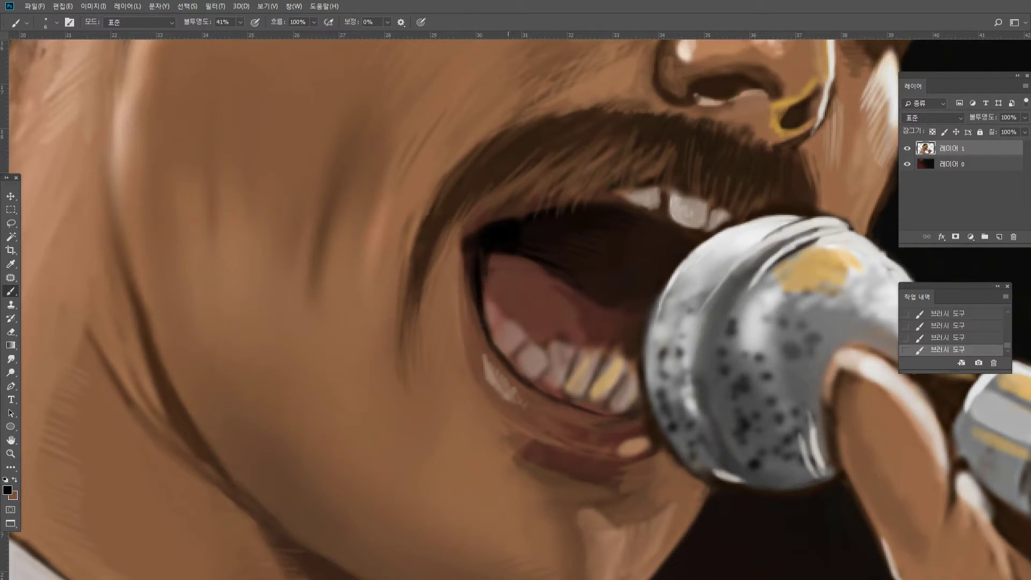
mouse_move(490, 330)
left_mouse_down()
mouse_move(510, 322)
mouse_move(493, 329)
mouse_move(537, 331)
mouse_move(507, 320)
mouse_move(534, 337)
left_mouse_up()
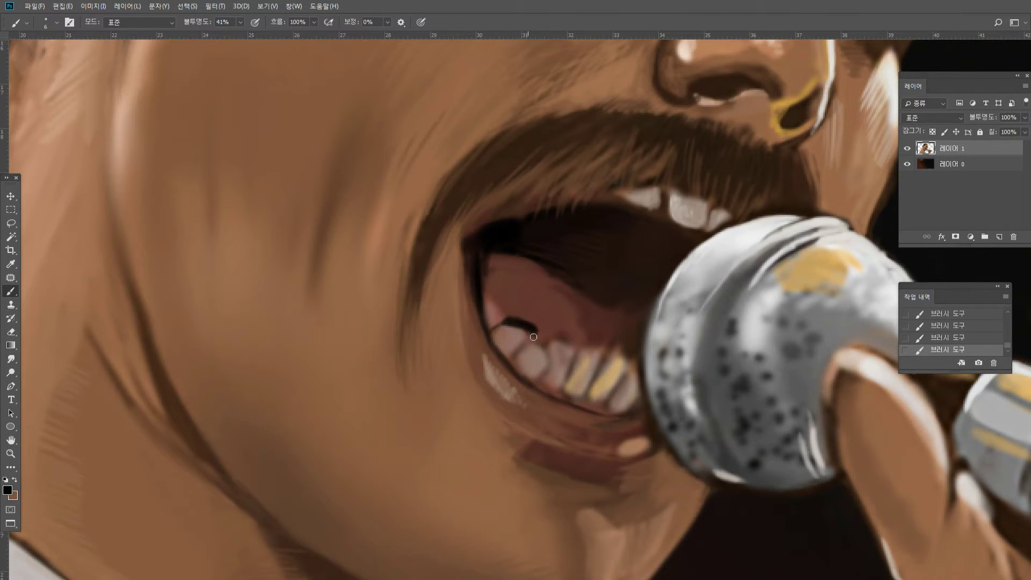
left_click_drag(547, 338, 578, 342)
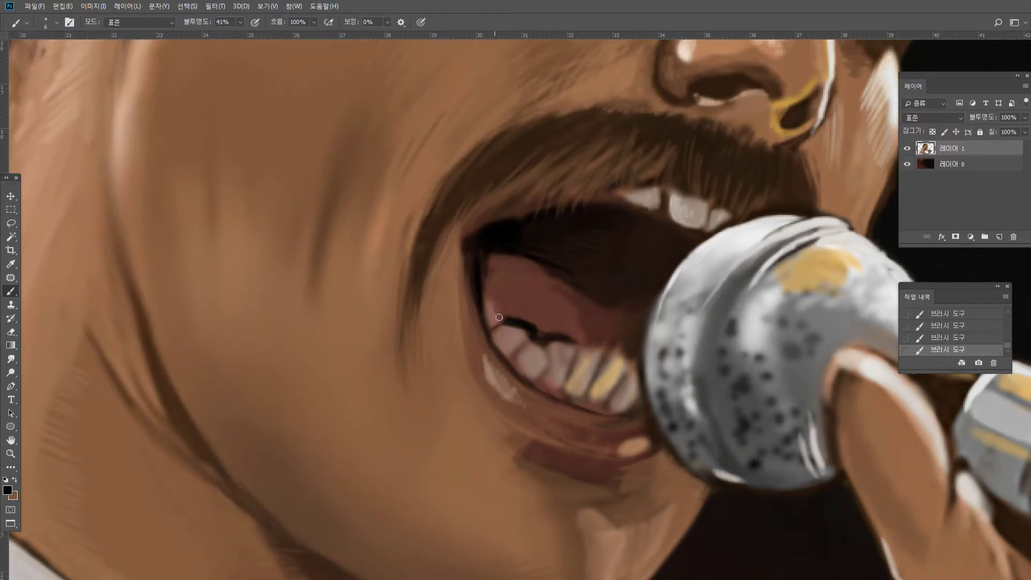
left_click_drag(499, 318, 485, 290)
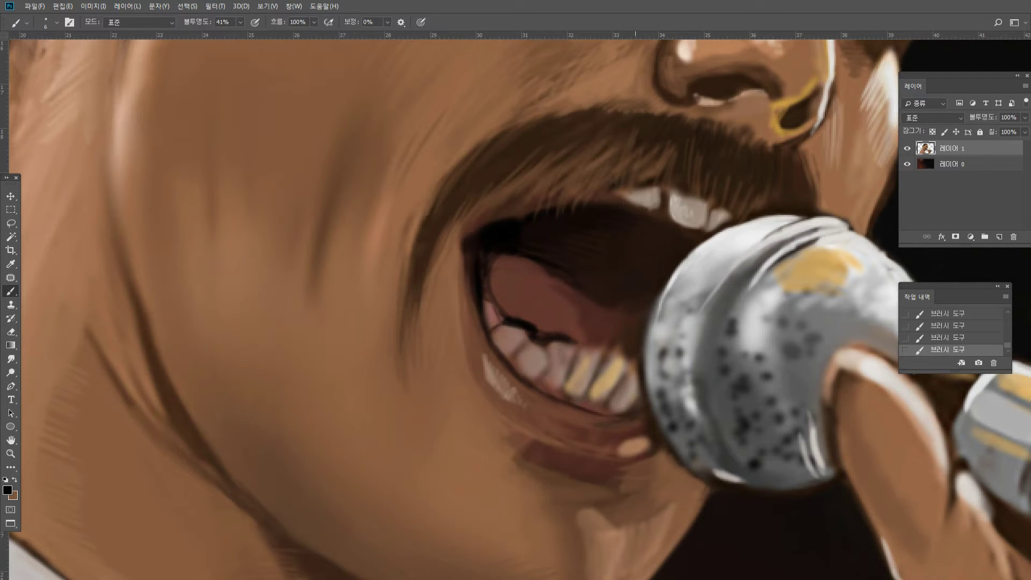
Shade the tongue's edge and the area behind the lower teeth with fine strokes in sampled dark brown.
left_click(590, 339, "alt")
left_click(564, 266, "alt")
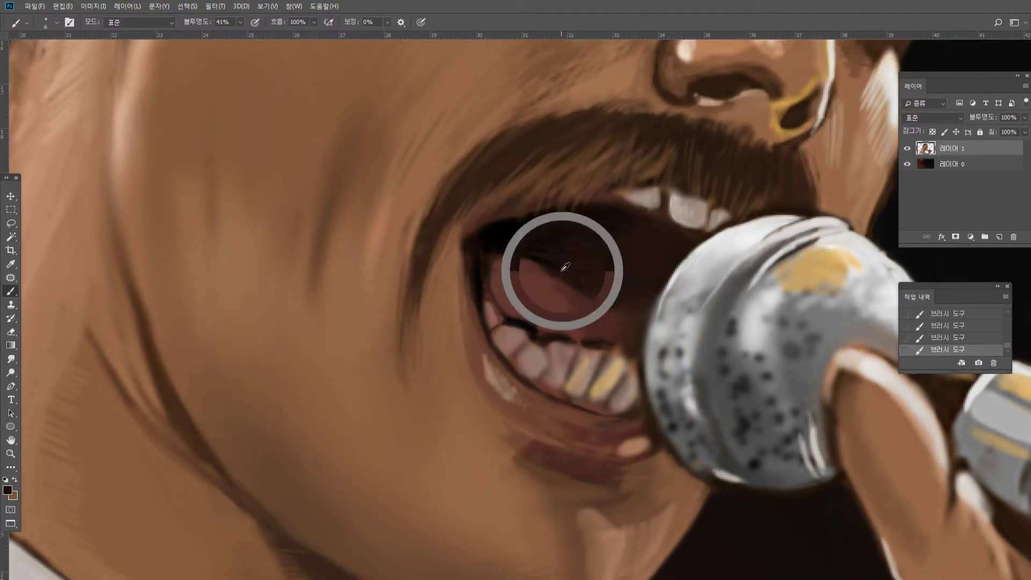
mouse_move(571, 275)
left_mouse_down()
mouse_move(586, 290)
mouse_move(568, 303)
mouse_move(595, 308)
mouse_move(563, 322)
mouse_move(608, 327)
mouse_move(565, 336)
mouse_move(574, 339)
mouse_move(547, 335)
mouse_move(562, 327)
mouse_move(532, 327)
mouse_move(547, 317)
mouse_move(549, 335)
mouse_move(551, 316)
mouse_move(521, 324)
left_mouse_up()
left_click(547, 306, "alt")
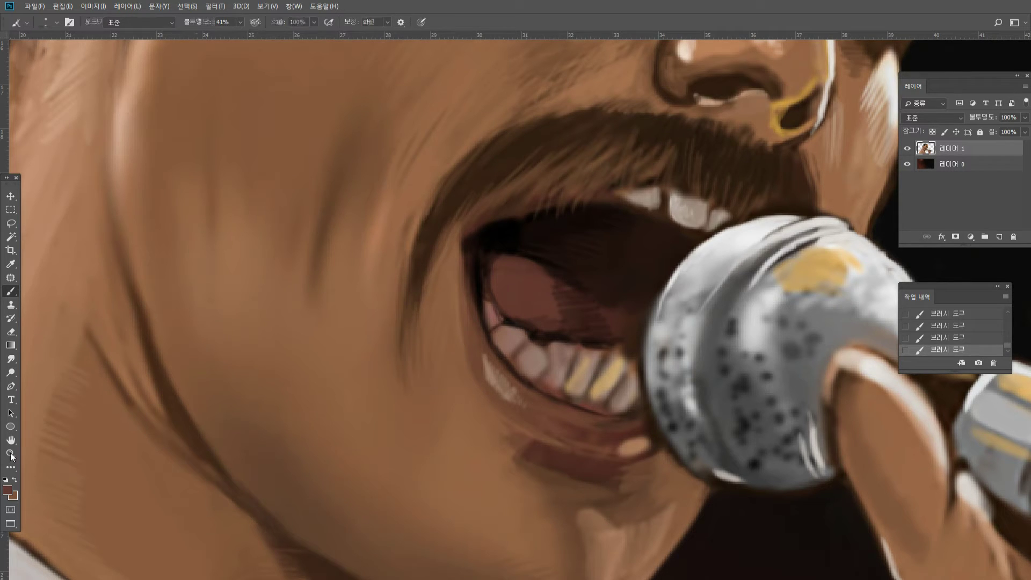
Deepen the mouth interior between the tongue and the microphone with sampled dark reddish brown.
double_click(11, 453)
left_click(414, 333, "alt")
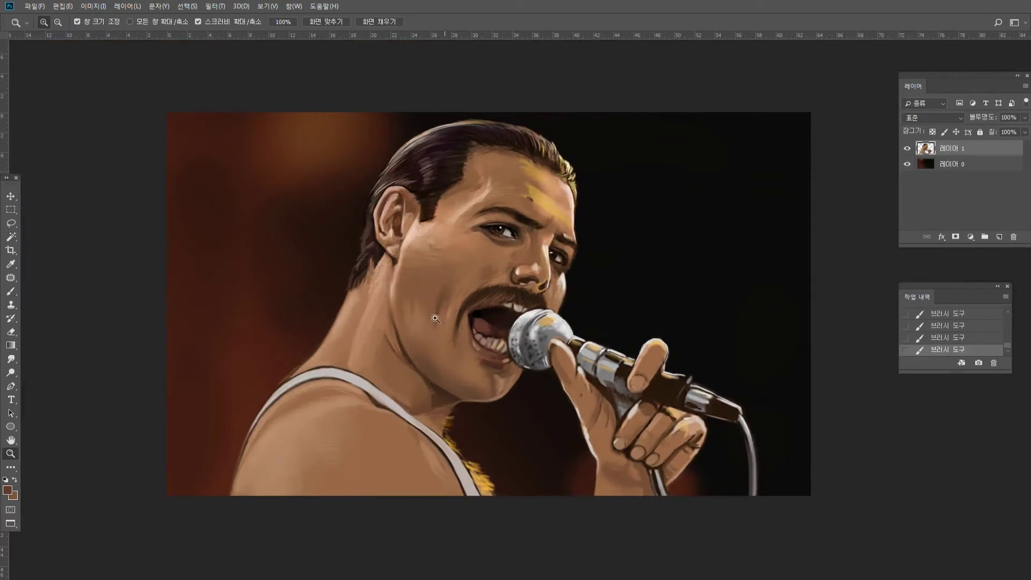
left_click(531, 326)
left_click(531, 326)
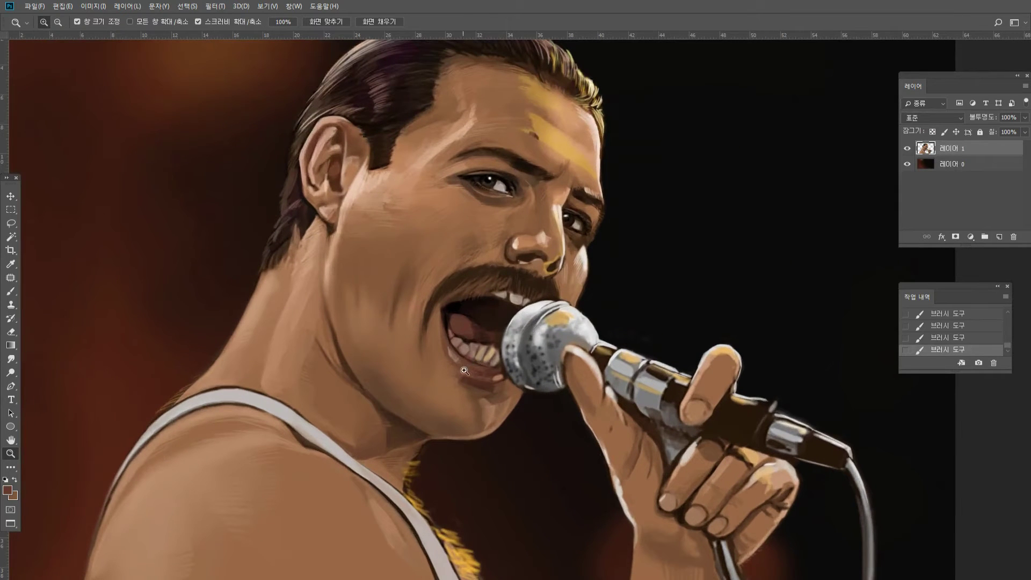
left_click(476, 353)
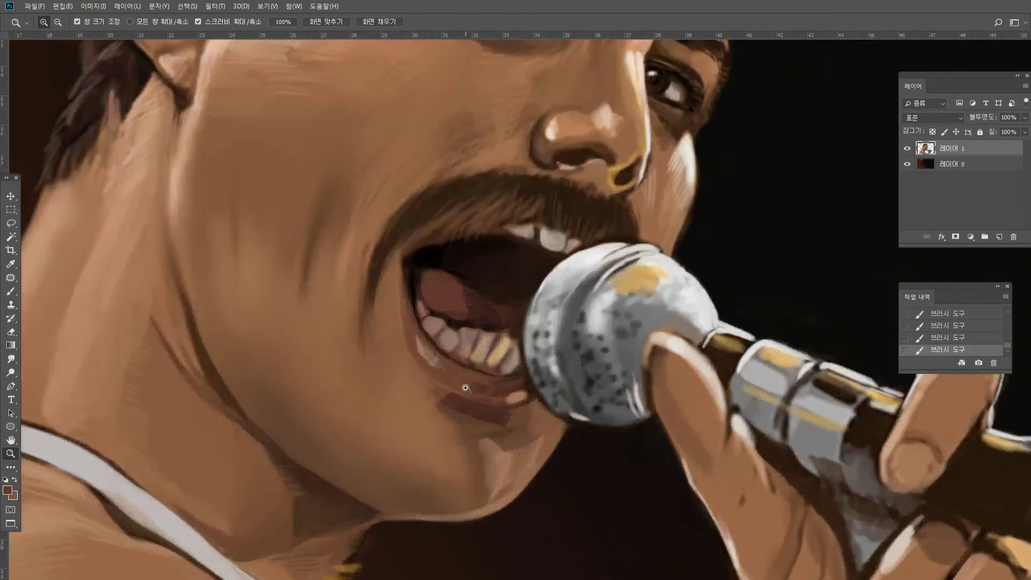
left_click(467, 387)
left_click(472, 342)
left_click(11, 292)
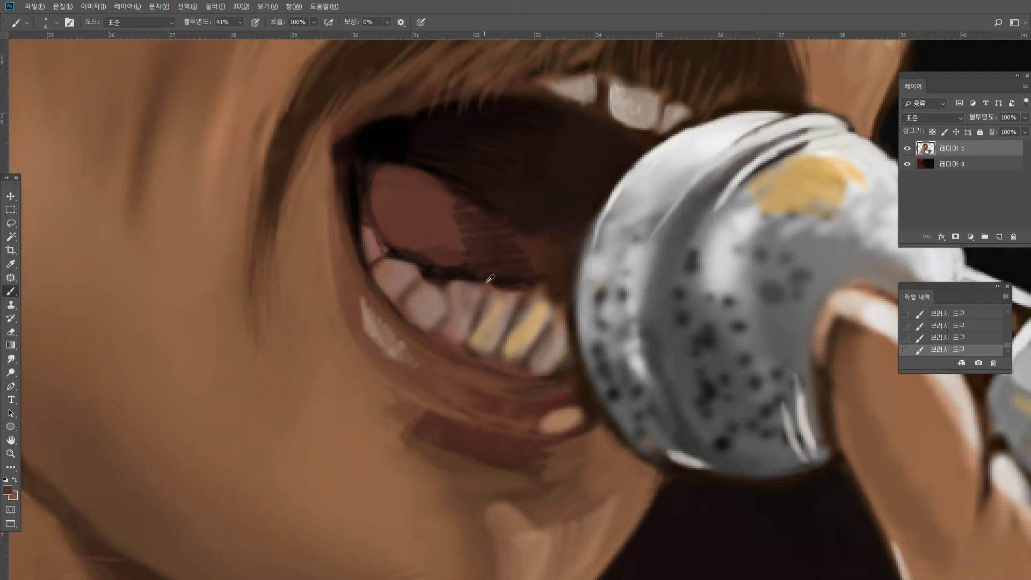
left_click(458, 271, "alt")
left_click(472, 184, "alt")
mouse_move(540, 231)
left_mouse_down()
mouse_move(517, 248)
mouse_move(554, 270)
left_mouse_up()
Set the brush opacity to 100% and dot near-white highlights over the microphone head's rim beside the mouth.
left_click(641, 198, "alt")
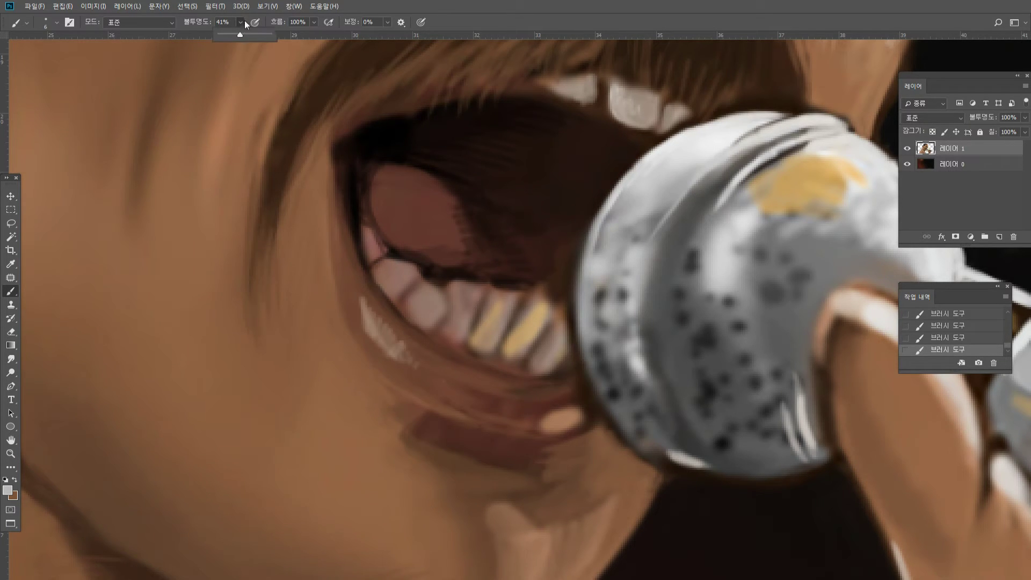
left_click(705, 136, "alt")
left_click(651, 231)
left_click(651, 247)
left_click(647, 261)
left_click(644, 278)
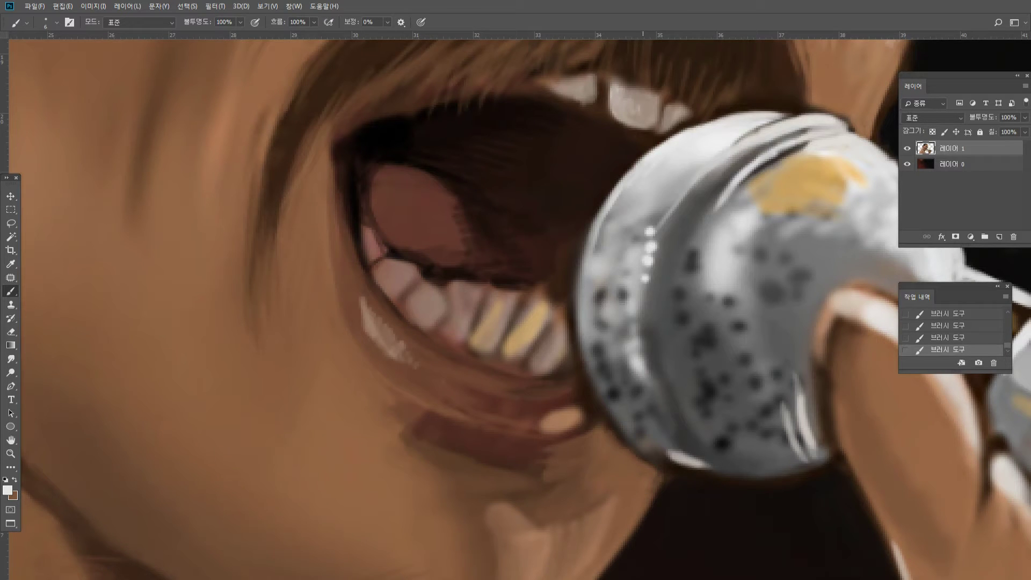
left_click(643, 283)
left_click(629, 266)
left_click(616, 253)
left_click(631, 281)
left_click(608, 272)
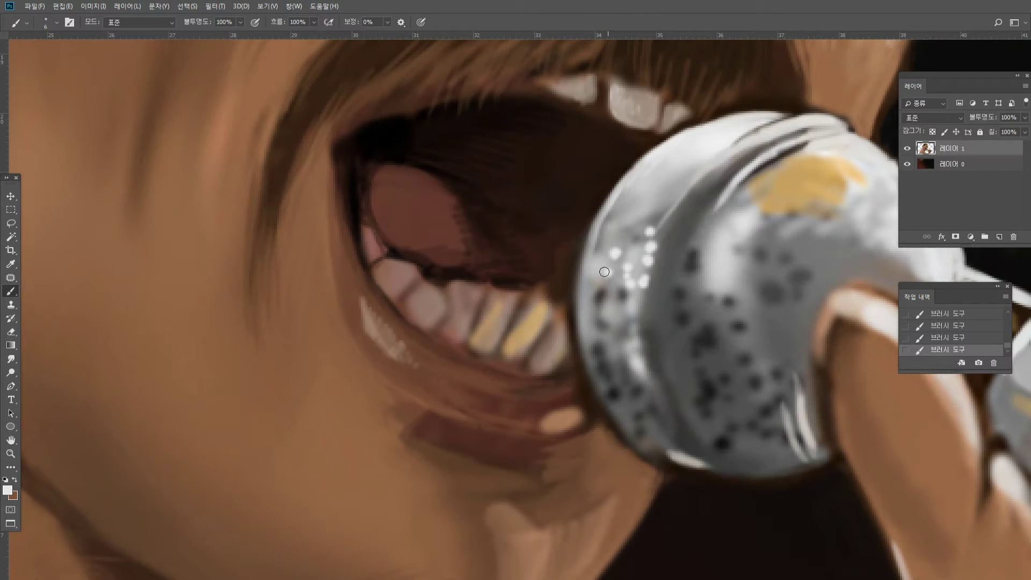
left_click(595, 275)
left_click(602, 243)
left_click(615, 215)
left_click(627, 230)
left_click(641, 245)
left_click(613, 229)
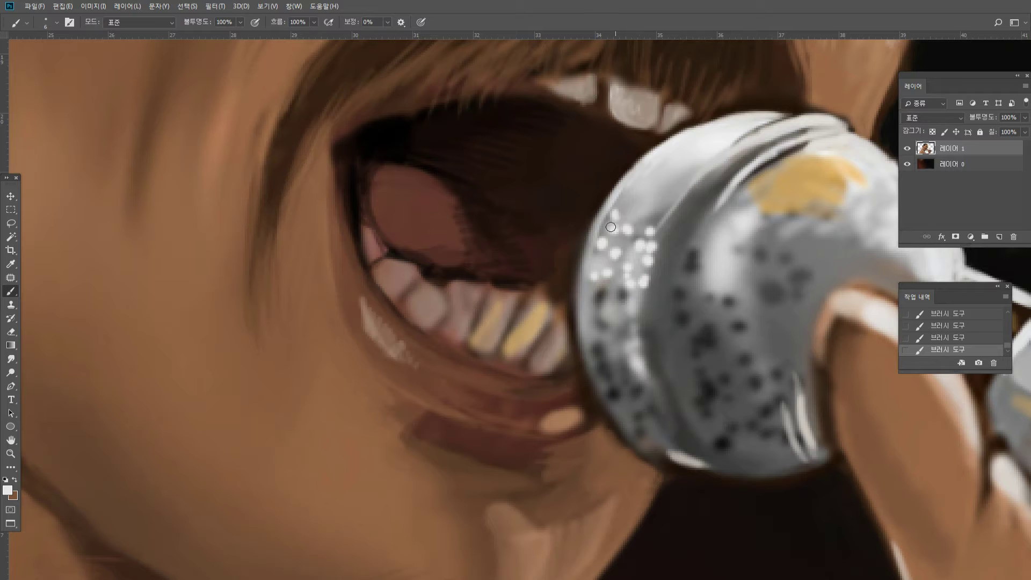
left_click(650, 210)
left_click(660, 220)
left_click(648, 203)
Dot near-white highlights on the front of the microphone grille below the yellow reflection.
left_click(745, 205)
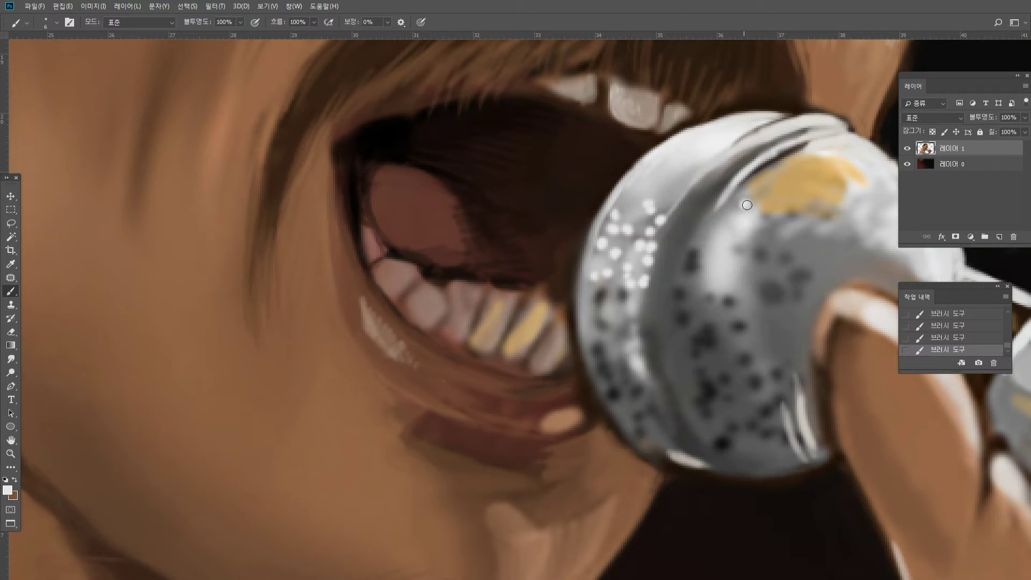
left_click(764, 227)
left_click(796, 225)
left_click(824, 225)
left_click(798, 244)
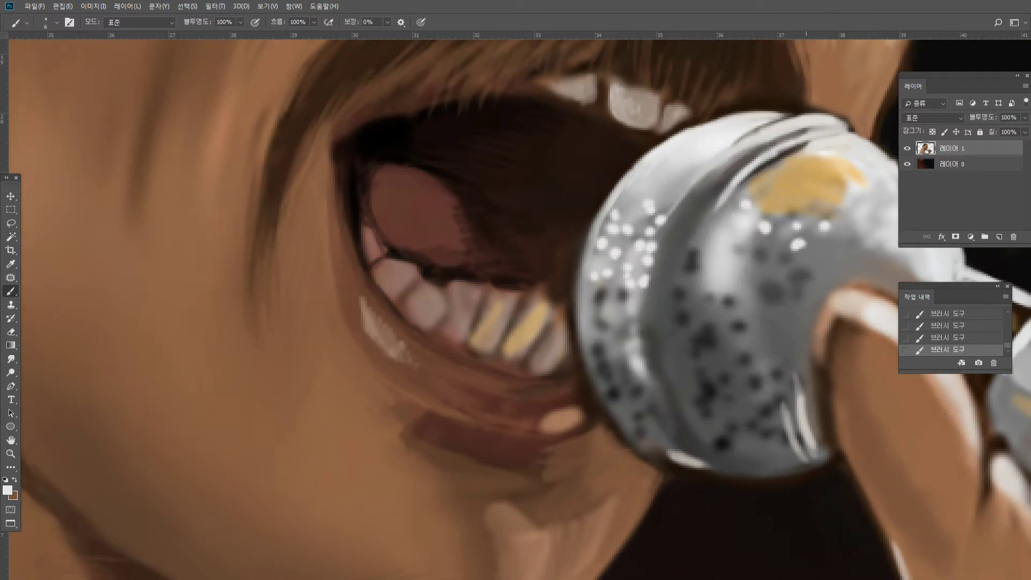
left_click(820, 251)
left_click(801, 259)
left_click(784, 253)
left_click(744, 248)
left_click(732, 236)
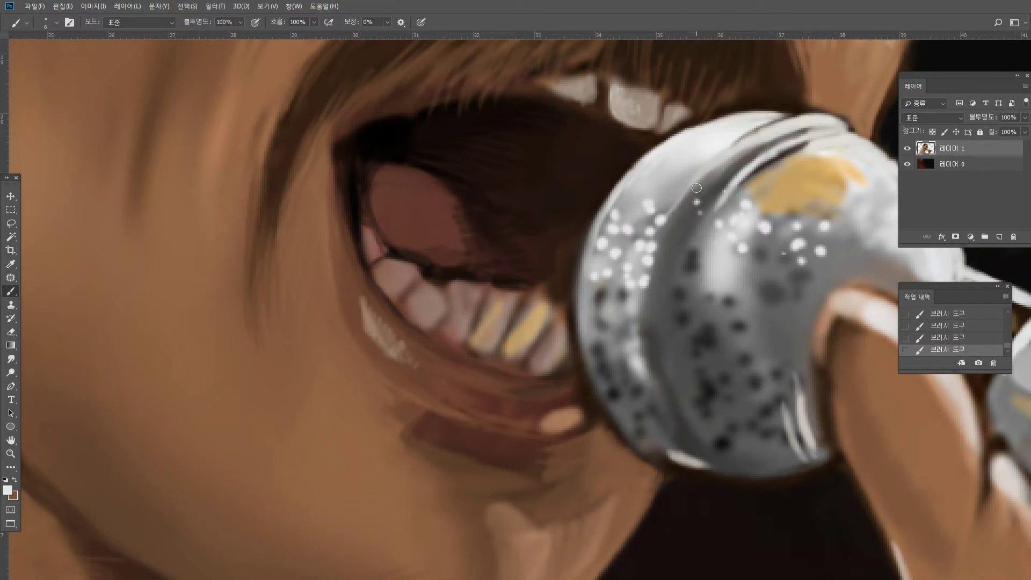
double_click(15, 439)
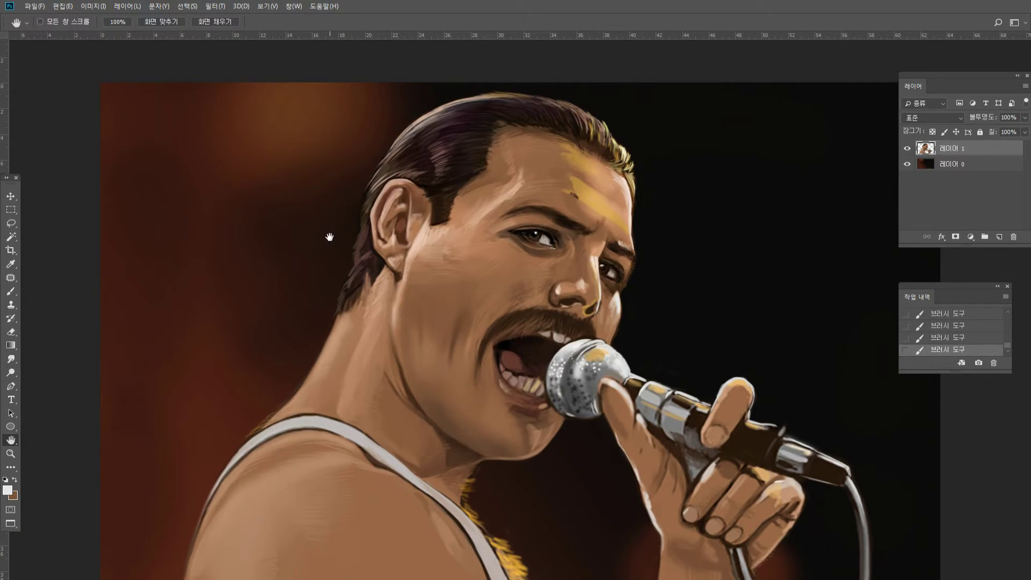
scroll(367, 302, "down", 2)
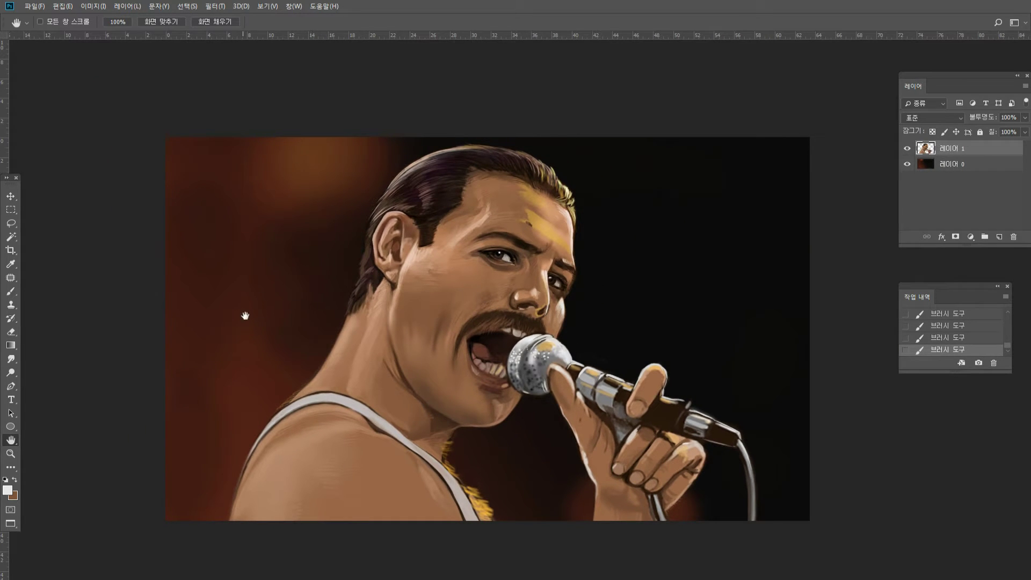
left_click_drag(241, 316, 217, 311)
left_click_drag(292, 313, 359, 309)
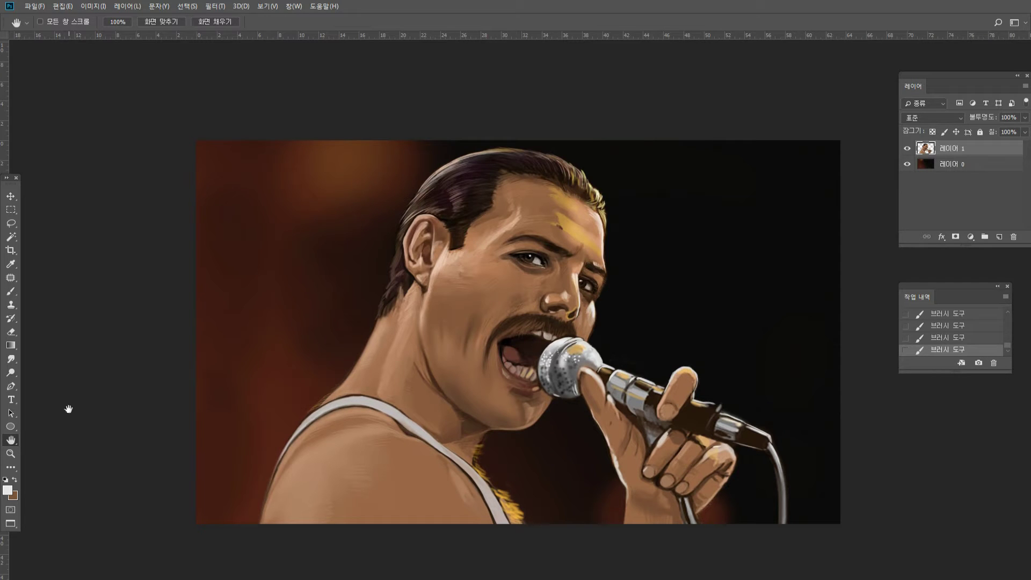
Select the area around the nearer eye with a freehand lasso, adjust it slightly with Liquify, and deselect.
left_click(10, 453)
left_click(432, 317)
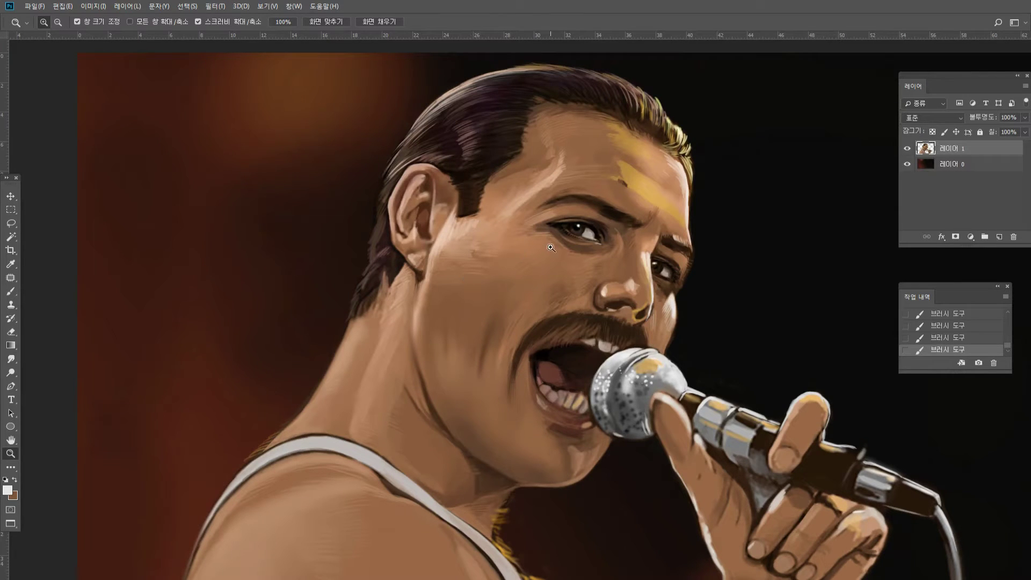
left_click_drag(595, 252, 596, 252)
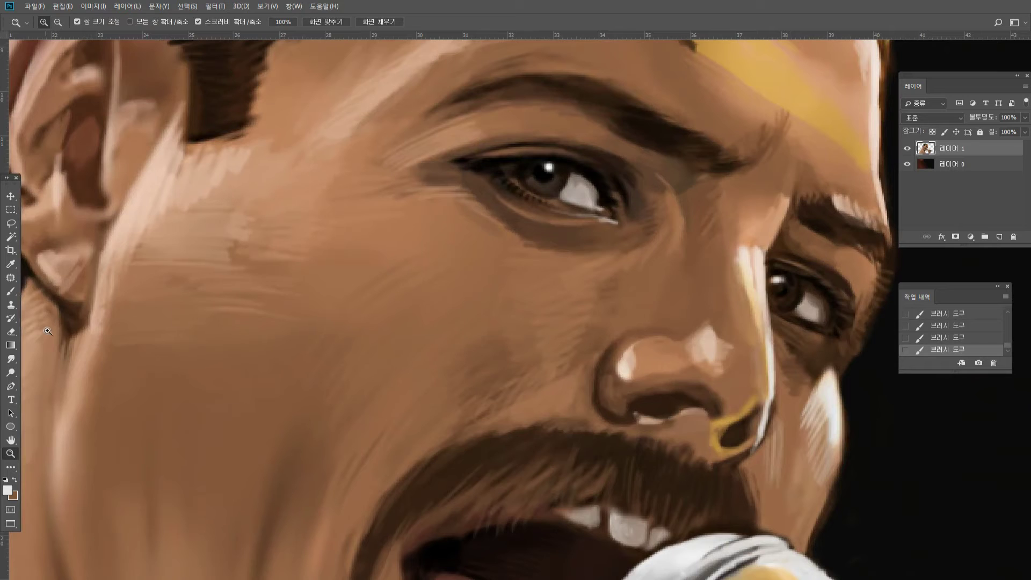
left_click(11, 223)
mouse_move(443, 97)
left_mouse_down()
mouse_move(438, 328)
mouse_move(827, 330)
mouse_move(443, 97)
left_mouse_up()
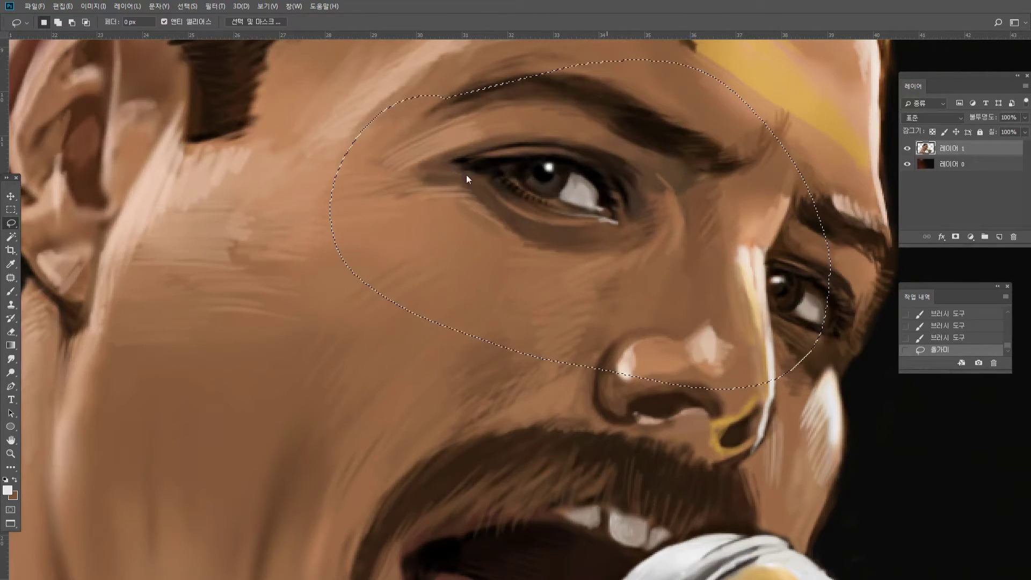
key("ctrl+shift+x")
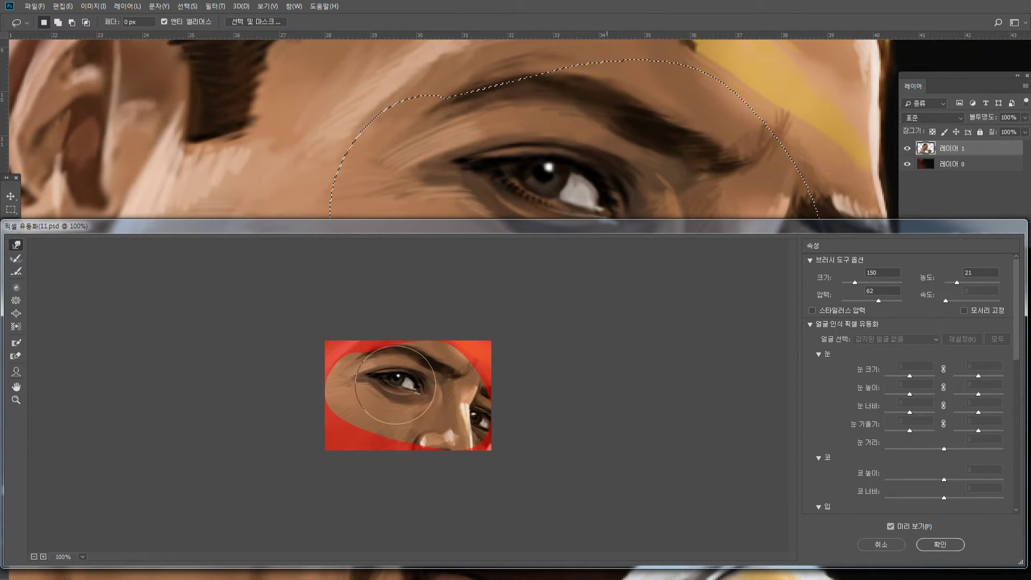
key("Return")
key("ctrl+d")
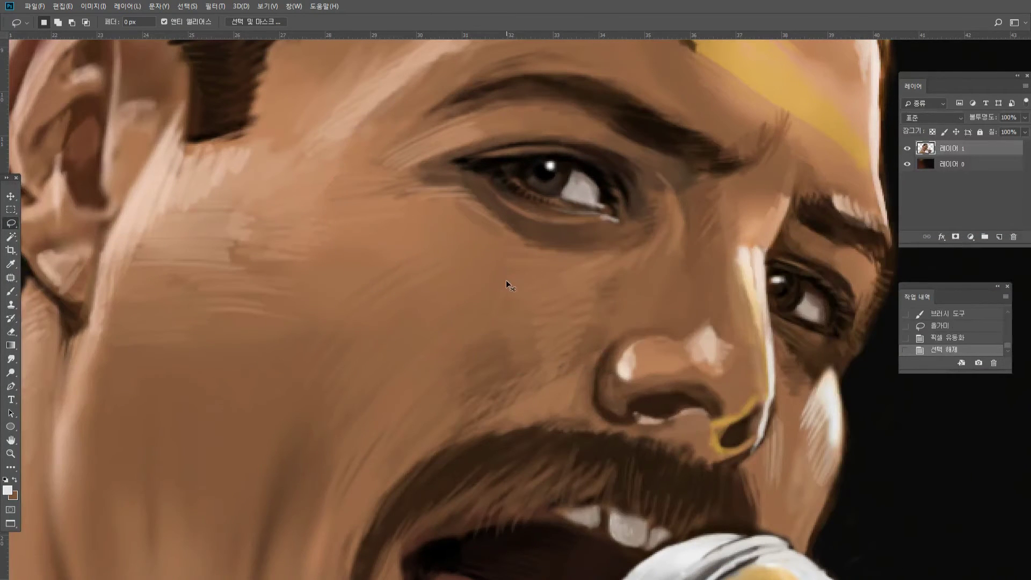
Erase the stray strokes outside the neck and shoulder strap and thin the yellow chest hair below the chin.
double_click(10, 454)
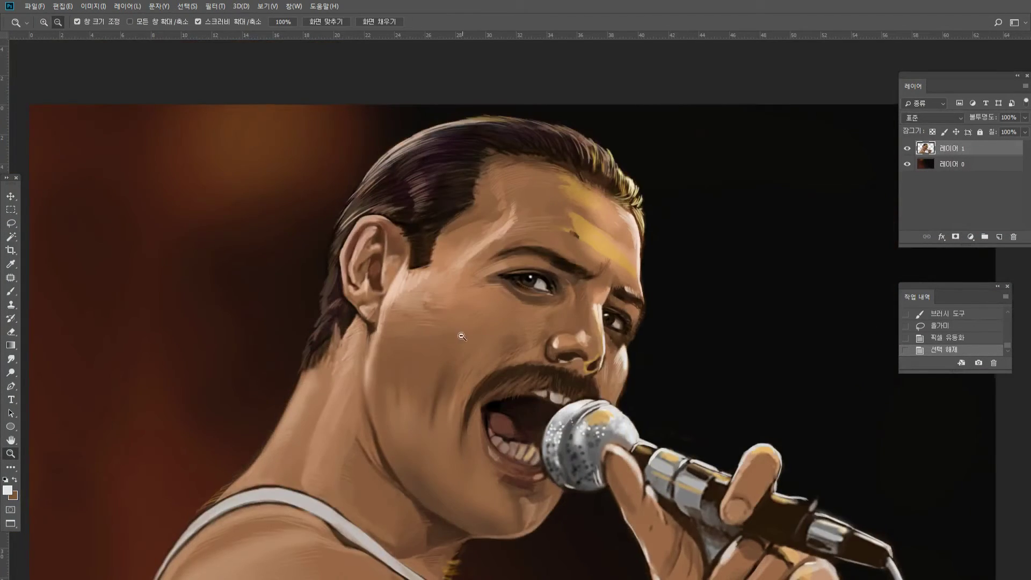
left_click(481, 352, "alt")
left_click(385, 446)
left_click(266, 467)
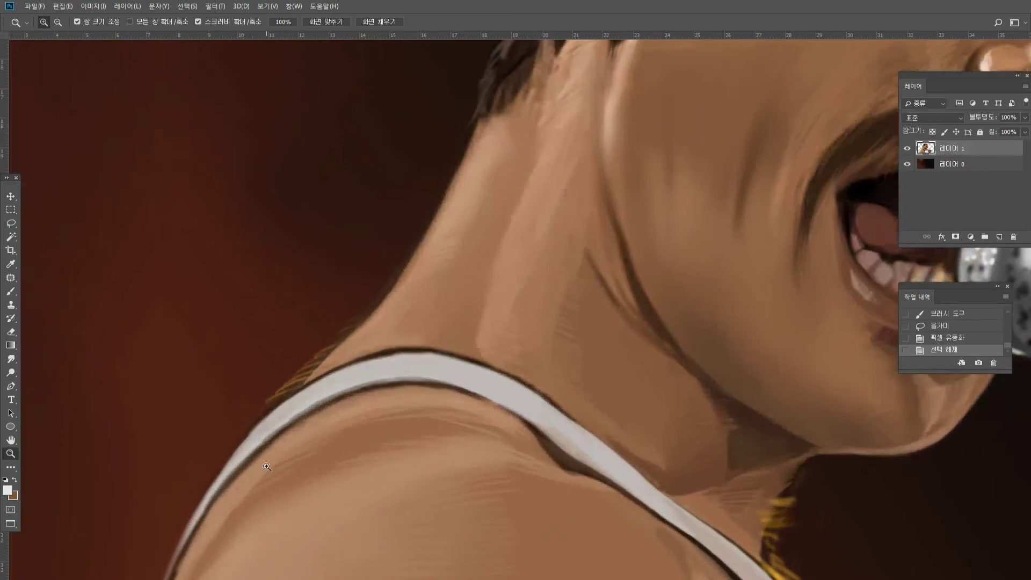
left_click(10, 291)
left_click(11, 332)
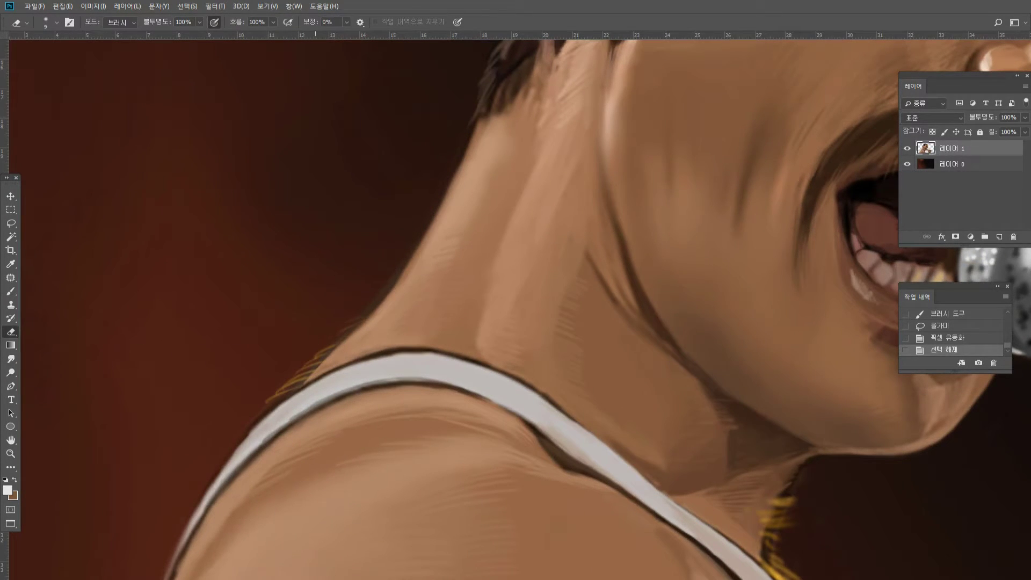
left_click_drag(322, 352, 257, 399)
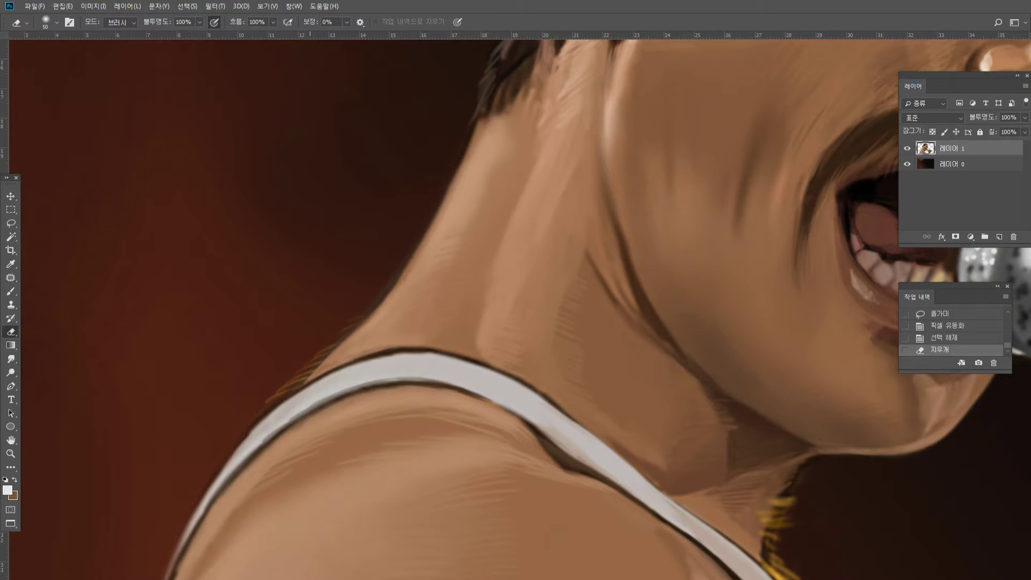
mouse_move(284, 365)
left_mouse_down()
mouse_move(323, 320)
mouse_move(215, 419)
left_mouse_up()
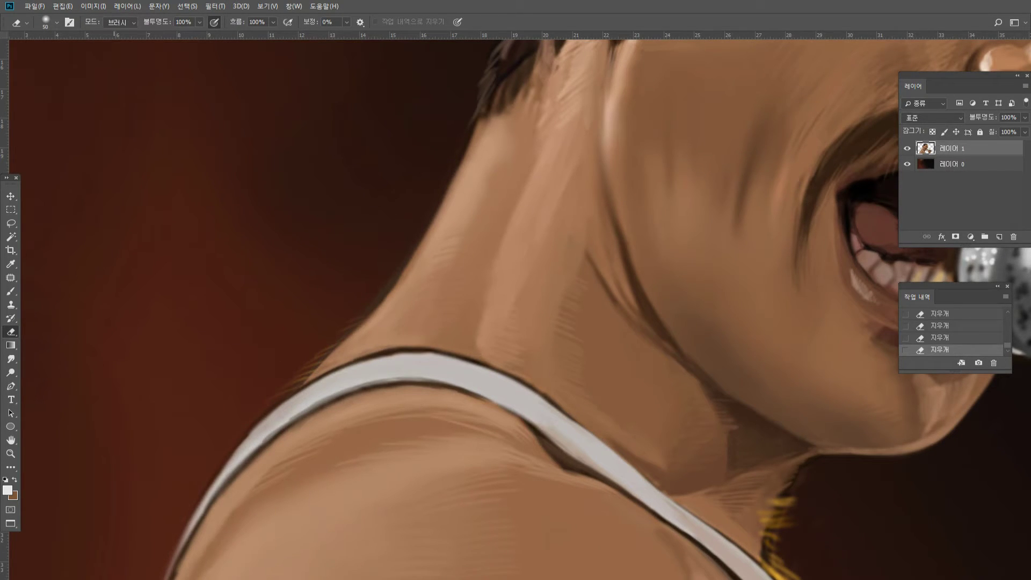
left_click_drag(771, 534, 783, 502)
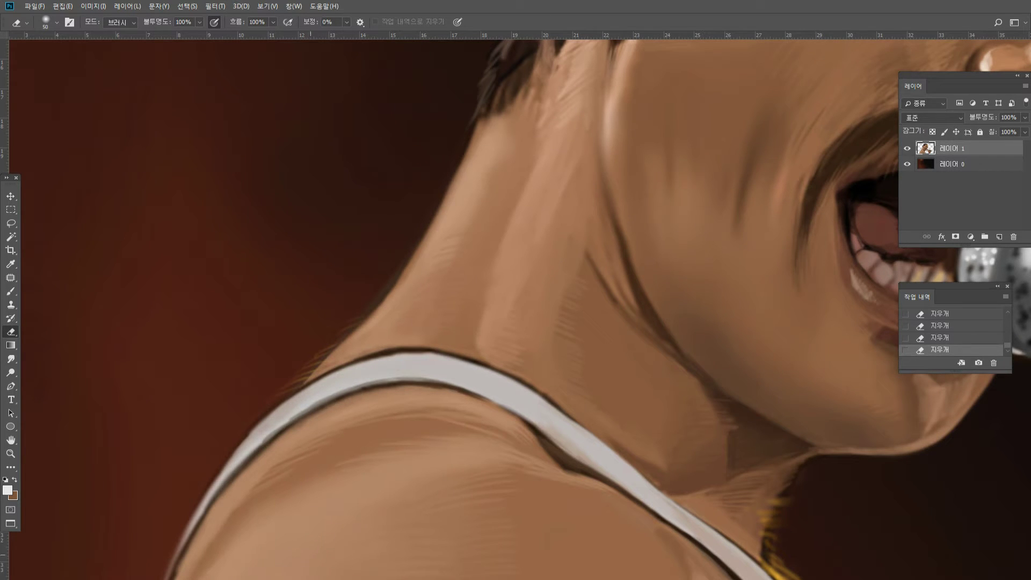
Clean up the outer edge of the far cheek above the microphone with a smaller eraser.
double_click(10, 453)
left_click(532, 289, "alt")
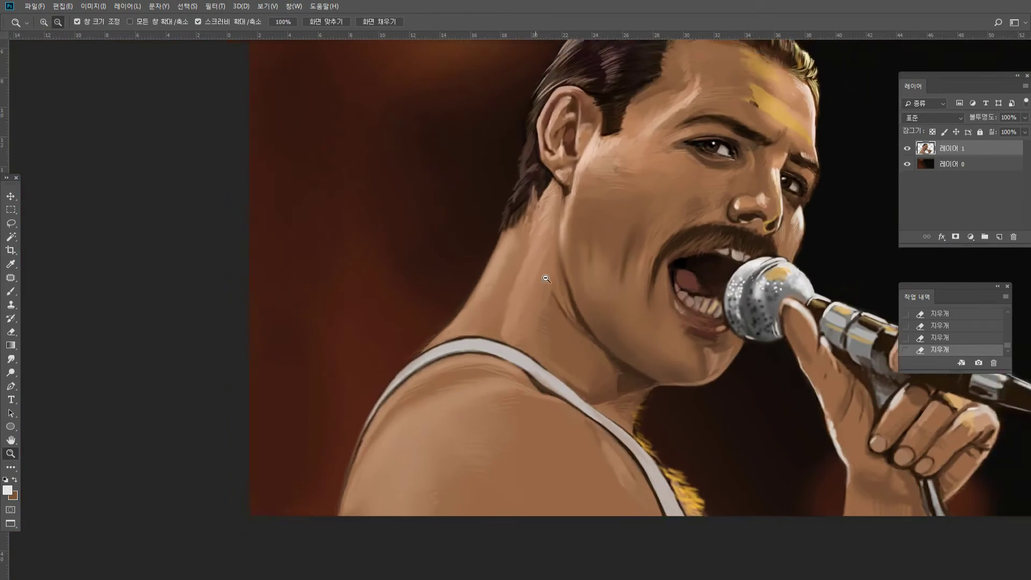
left_click(679, 155)
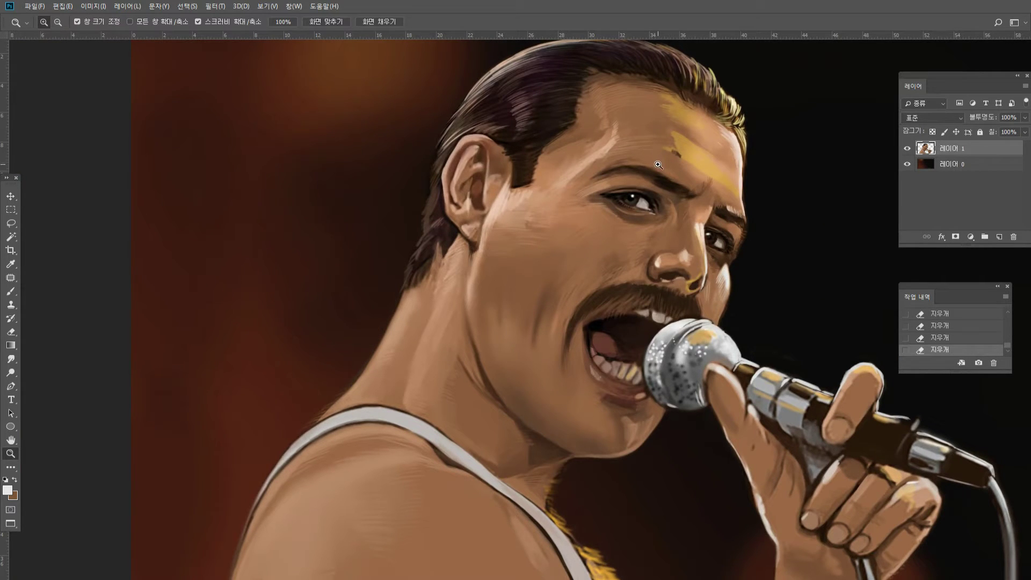
left_click(744, 309)
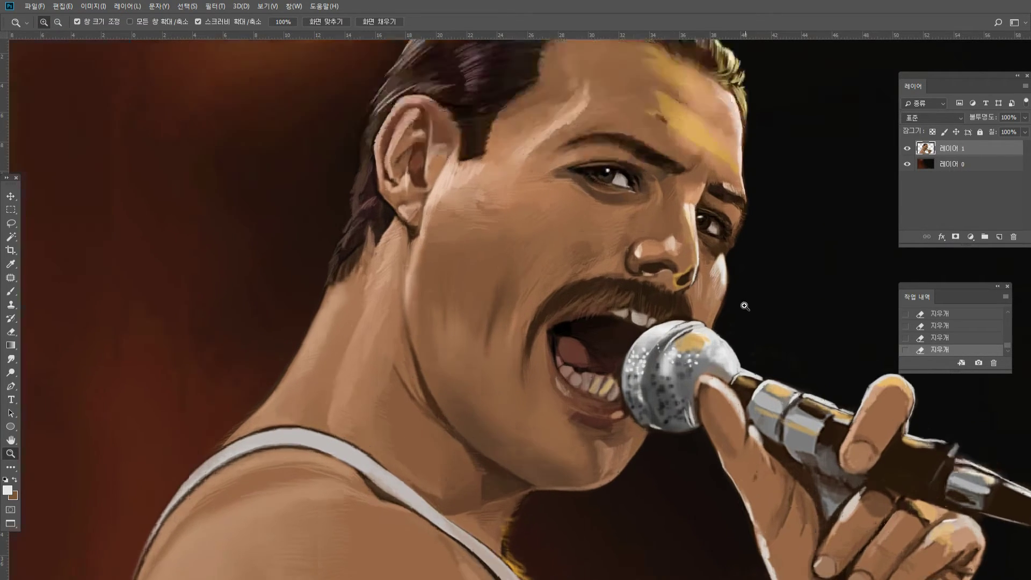
left_click(714, 285)
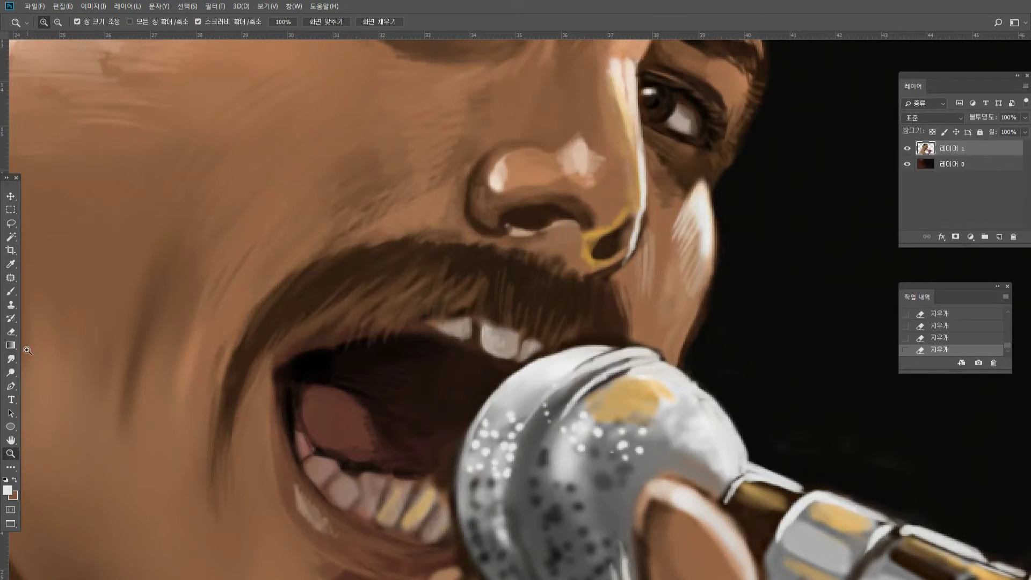
left_click(10, 331)
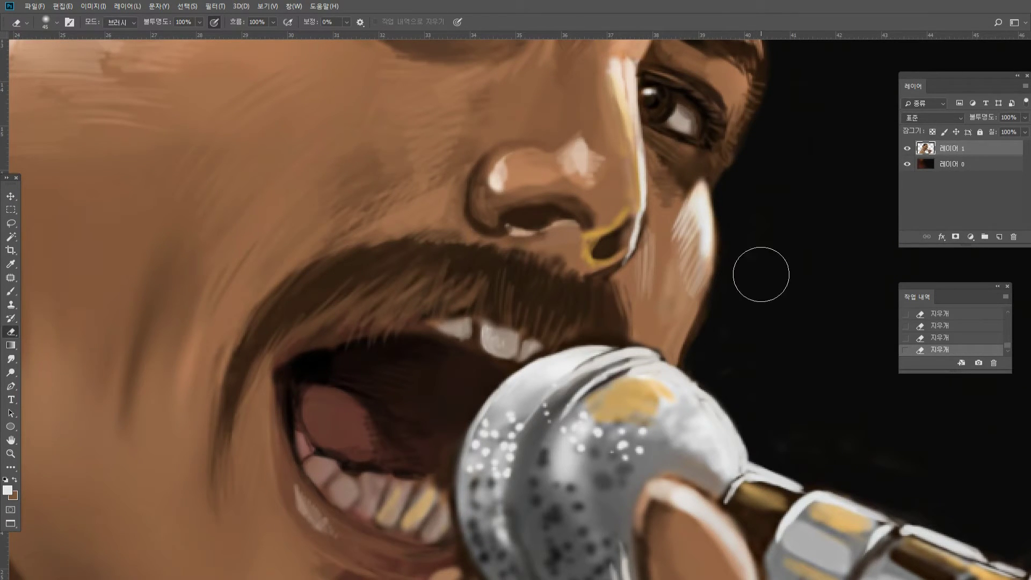
key("[")
key("[")
key("[")
key("[")
left_click_drag(699, 311, 696, 340)
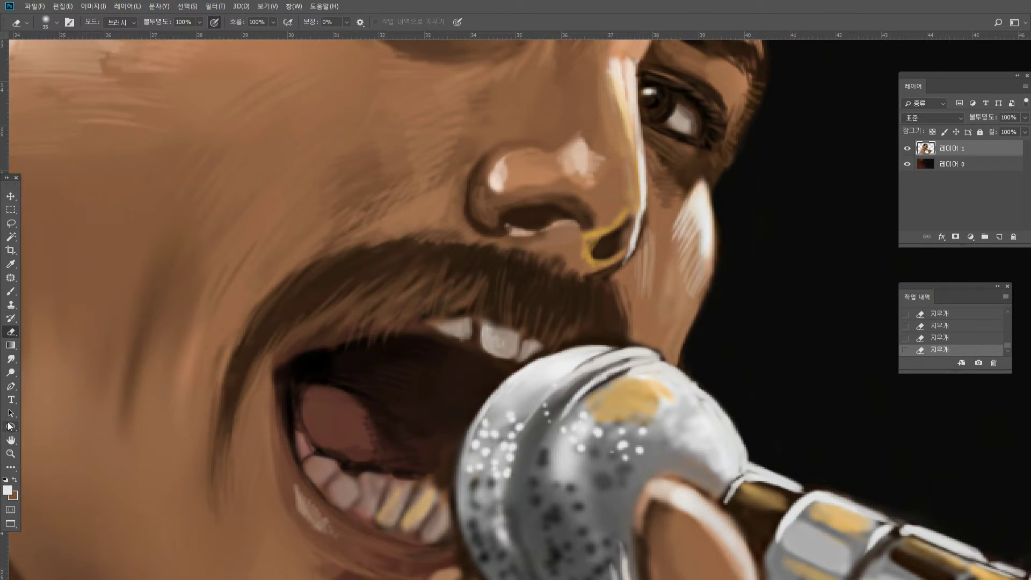
Darken the tongue and the yellow chest hair with the Burn tool on midtones at 100% exposure.
left_click(11, 440)
double_click(11, 440)
left_click_drag(365, 284, 430, 296)
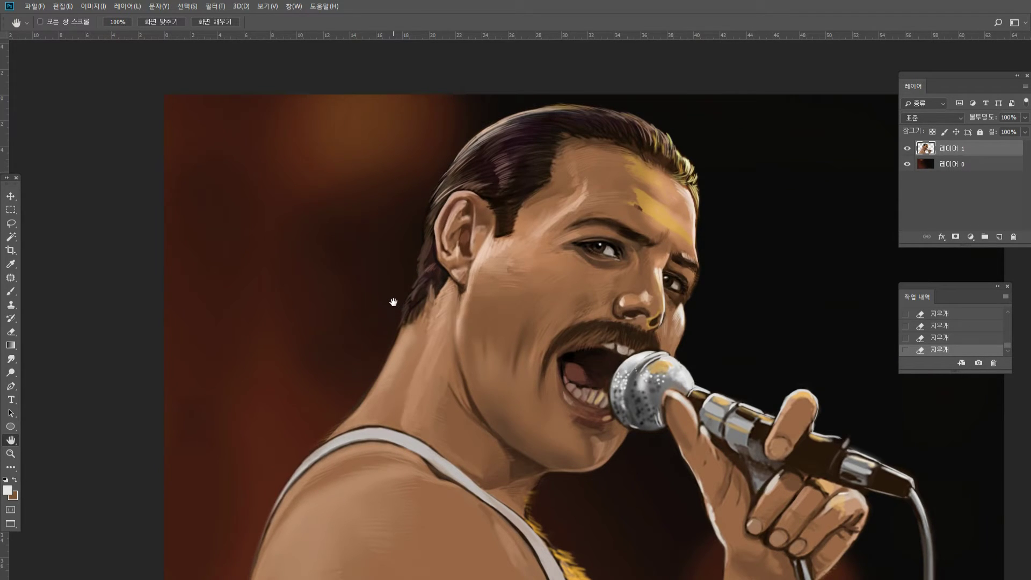
left_click_drag(391, 300, 395, 295)
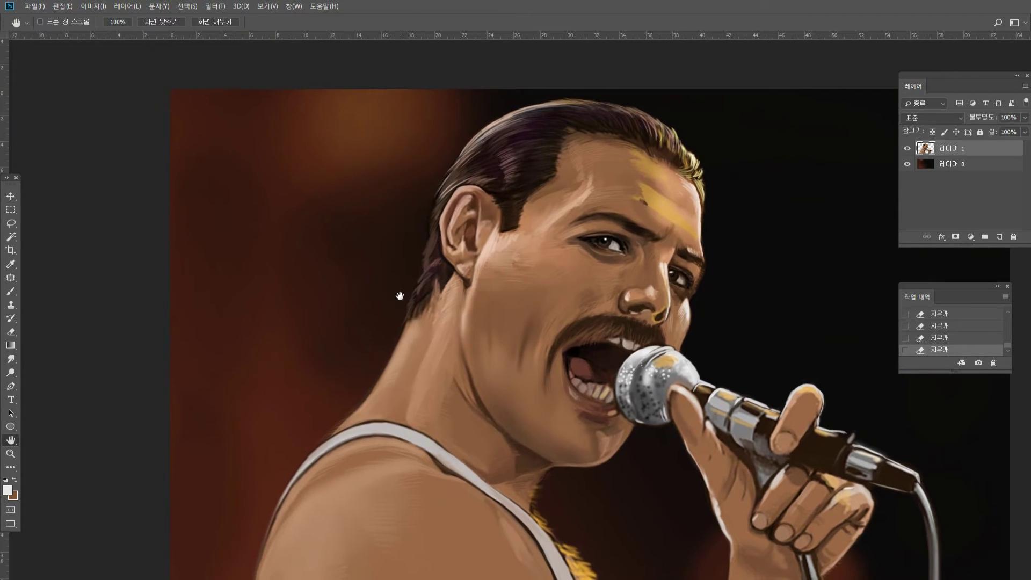
left_click(15, 370)
left_click(41, 382)
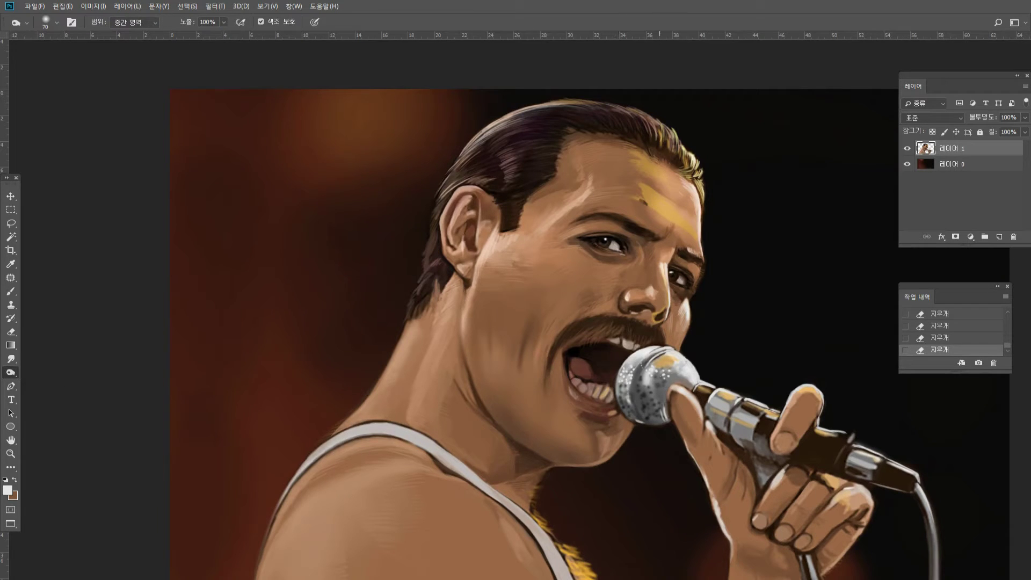
left_click(585, 361)
left_click(585, 361)
left_click(583, 363)
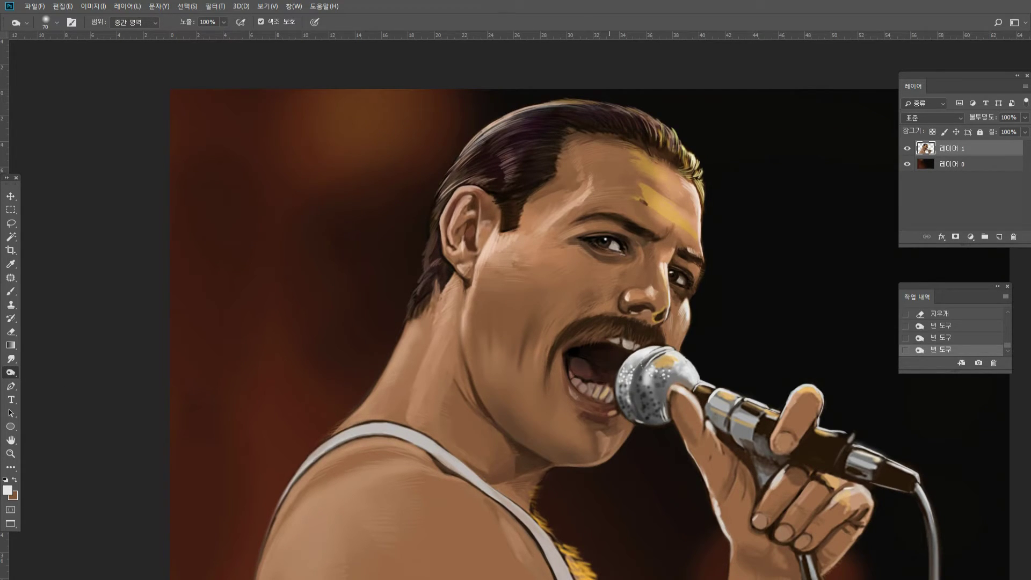
left_click(578, 567)
Soften and thin the yellow chest hair beside the strap with a soft 150 px eraser.
left_click(11, 331)
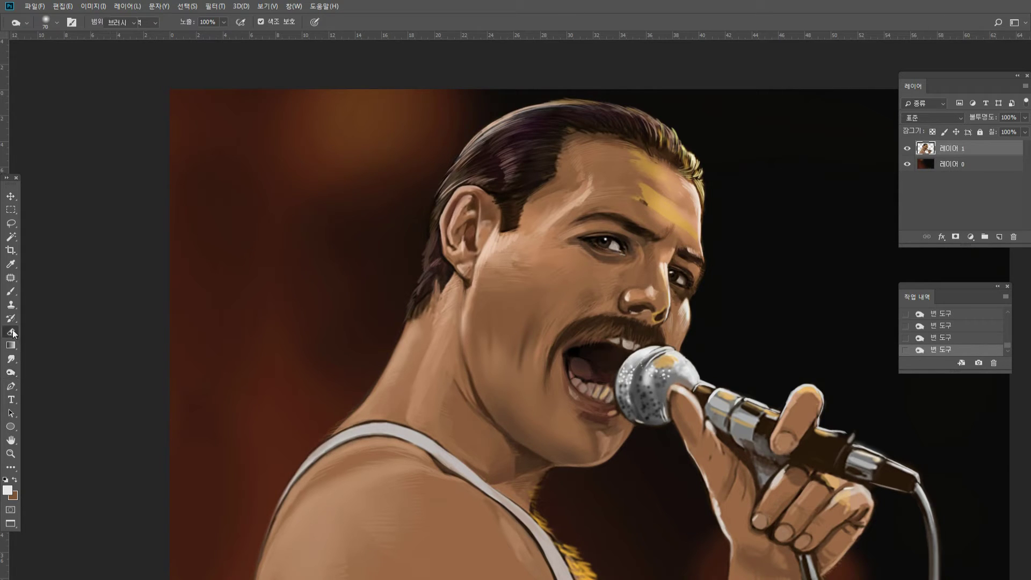
left_click(53, 331)
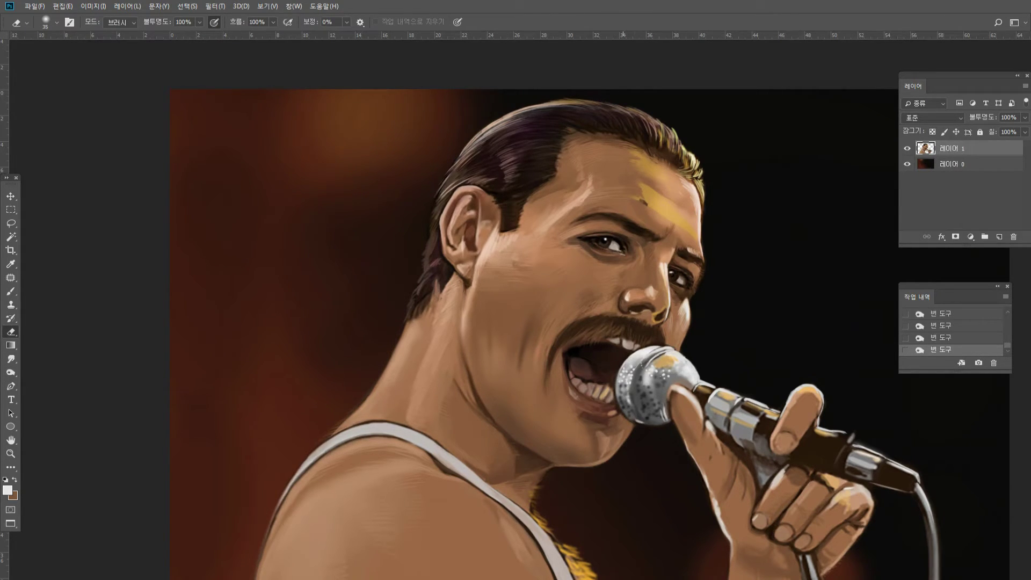
key("bracketright")
left_click(575, 563)
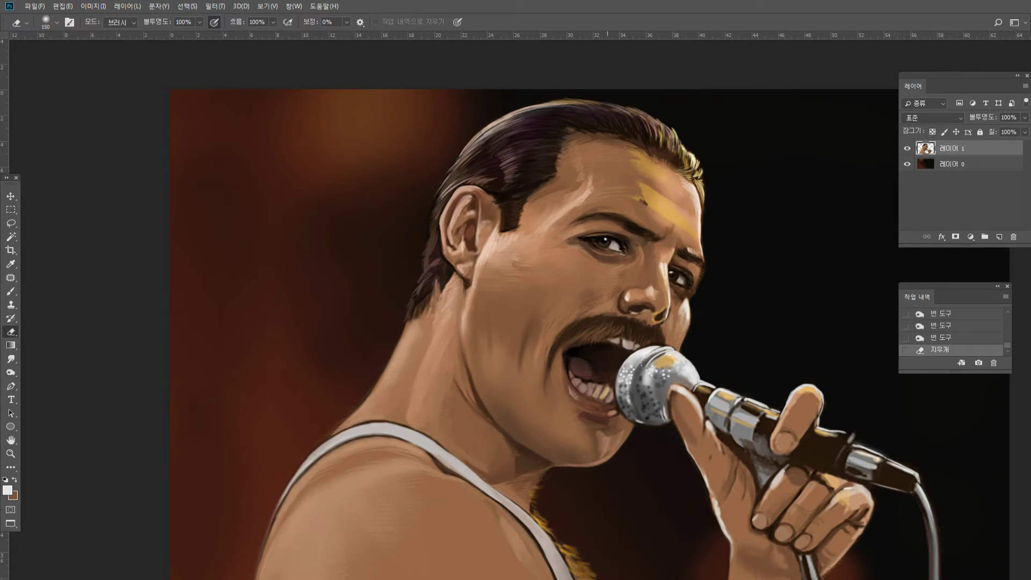
left_click(595, 546)
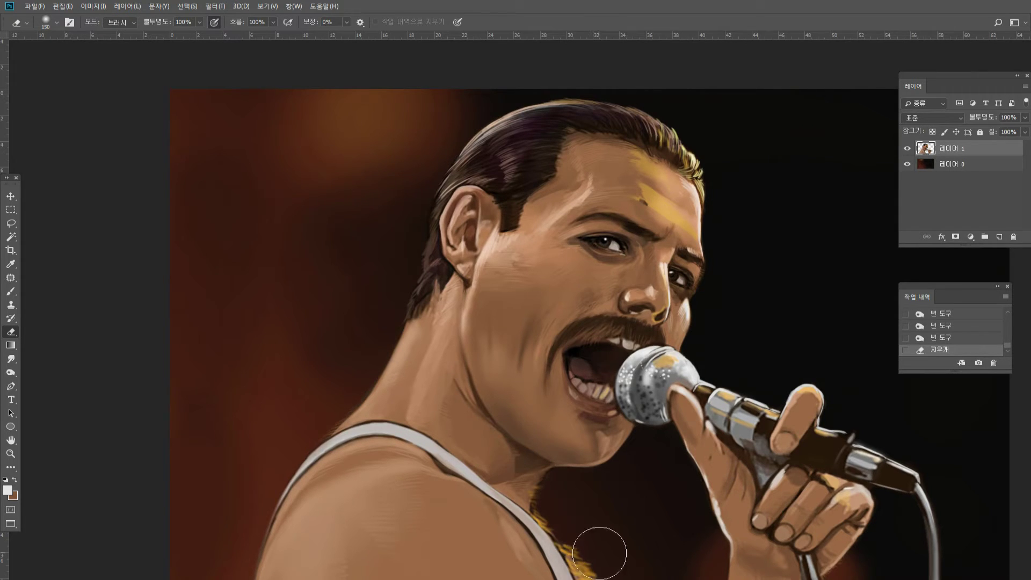
left_click(564, 534)
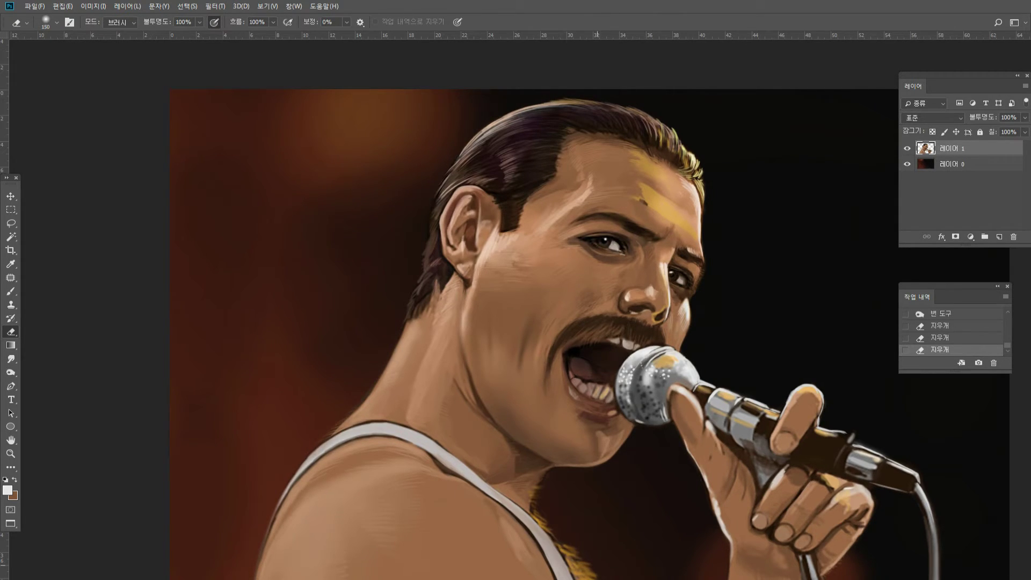
left_click(586, 567)
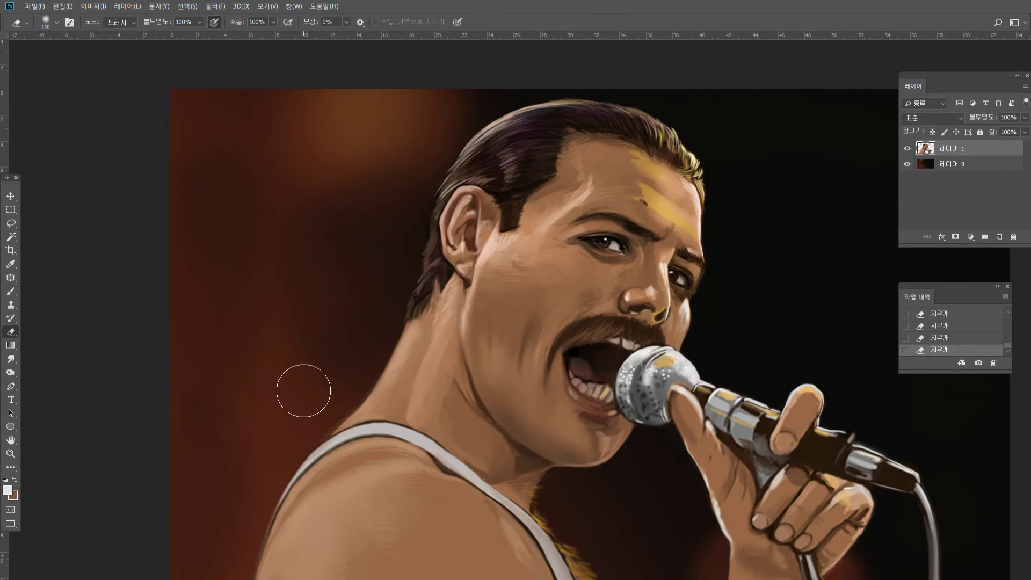
Dab a soft light-orange glow on the background layer behind the head with a 100 px brush at 8% opacity.
key("b")
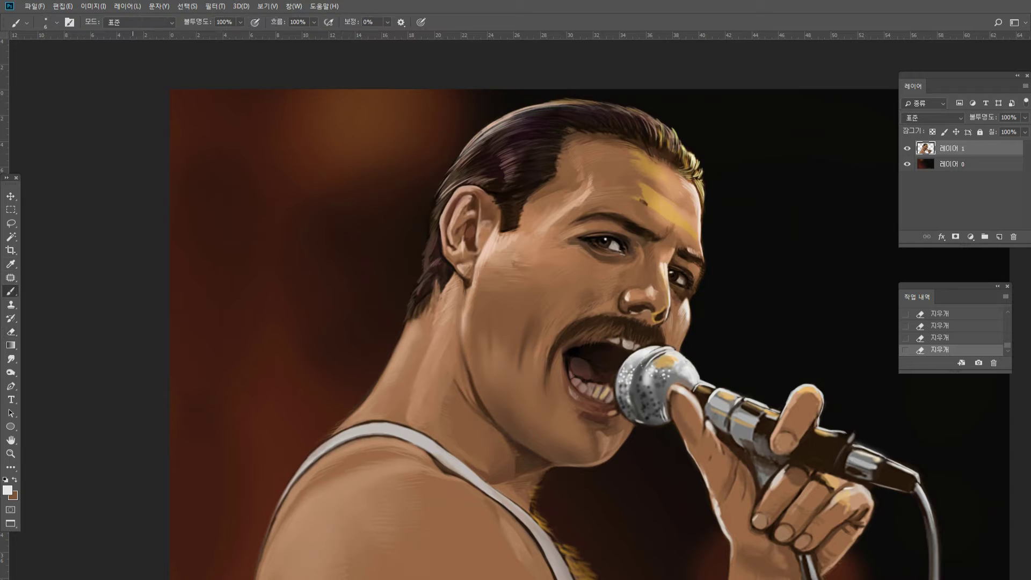
left_click(945, 161)
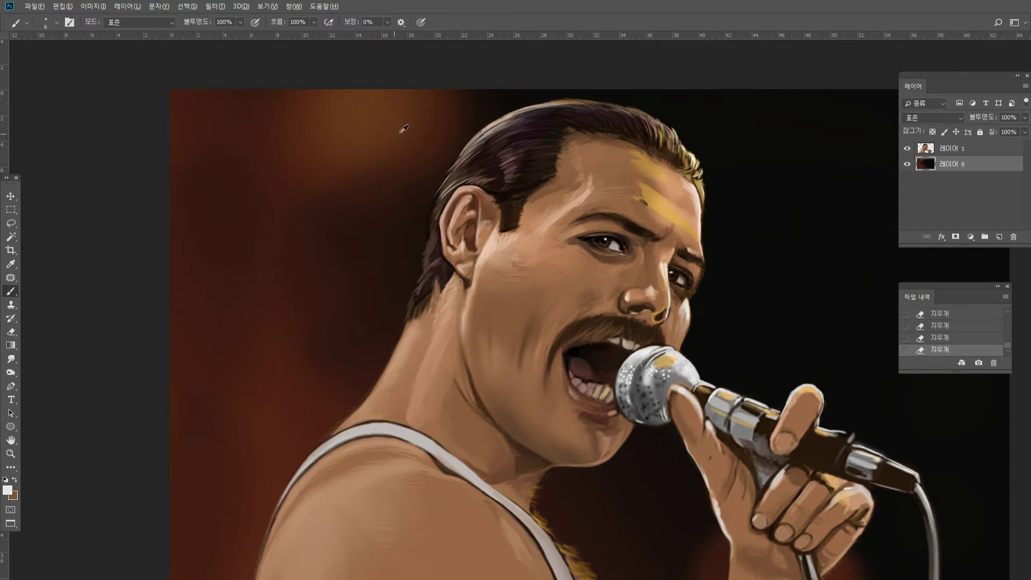
left_click(355, 129, "alt")
key("bracketright")
key("bracketright")
key("bracketright")
key("bracketright")
key("bracketright")
key("bracketright")
key("bracketright")
key("bracketright")
key("bracketright")
left_click(667, 204, "alt")
left_click(240, 23)
left_click_drag(197, 37, 194, 37)
left_click(270, 242)
left_click(273, 246)
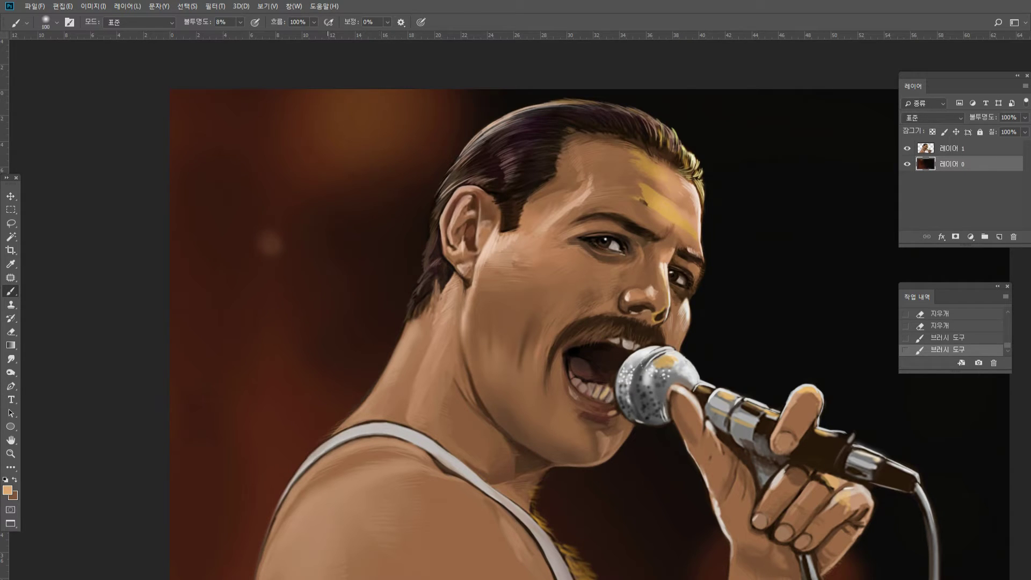
Paint a faint horizontal light-orange streak and small glows on the background above the shoulder with a 125 px brush.
mouse_move(292, 371)
left_mouse_down()
mouse_move(346, 377)
mouse_move(268, 383)
mouse_move(320, 387)
left_mouse_up()
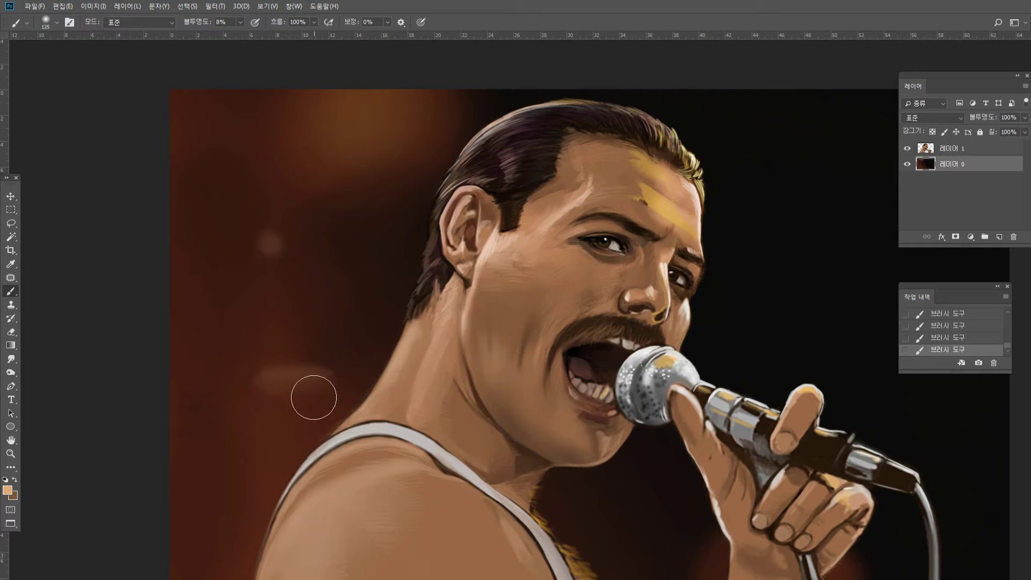
left_click(352, 375)
left_click(349, 397)
Choose a dark grey and paint faint vertical patches on the background near the canvas's outer edge behind the singer.
left_click(774, 297, "alt")
left_click(4, 489)
left_click(418, 234)
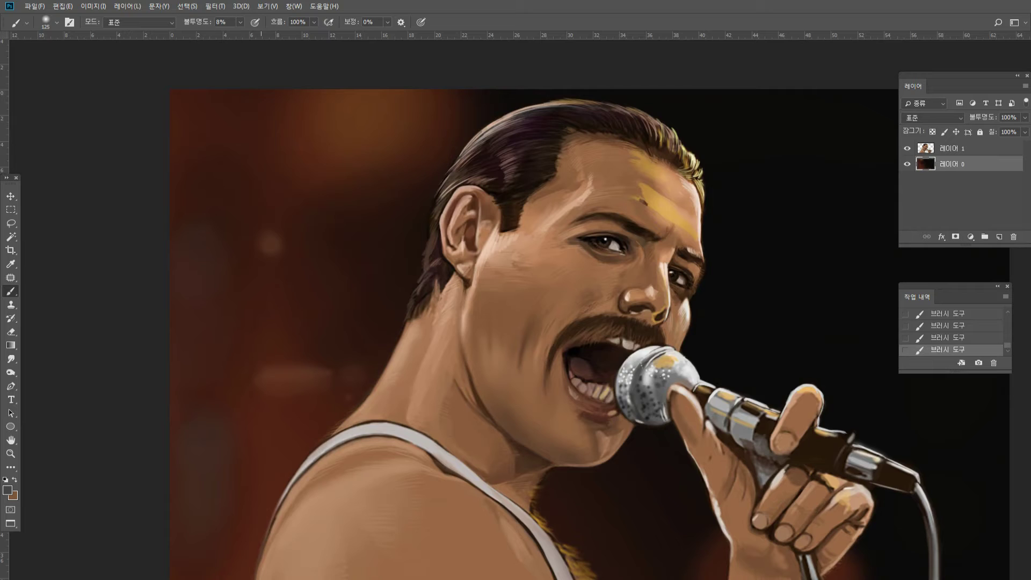
Paint a dark vertical band on the background behind the singer in sampled near-black with a 150 px brush at 29% opacity.
left_click(299, 373, "alt")
left_click(781, 213, "alt")
mouse_move(238, 290)
left_mouse_down()
mouse_move(246, 299)
mouse_move(232, 340)
left_mouse_up()
left_click_drag(242, 23, 252, 28)
key("bracketright")
key("bracketright")
key("bracketright")
left_click_drag(236, 366, 232, 301)
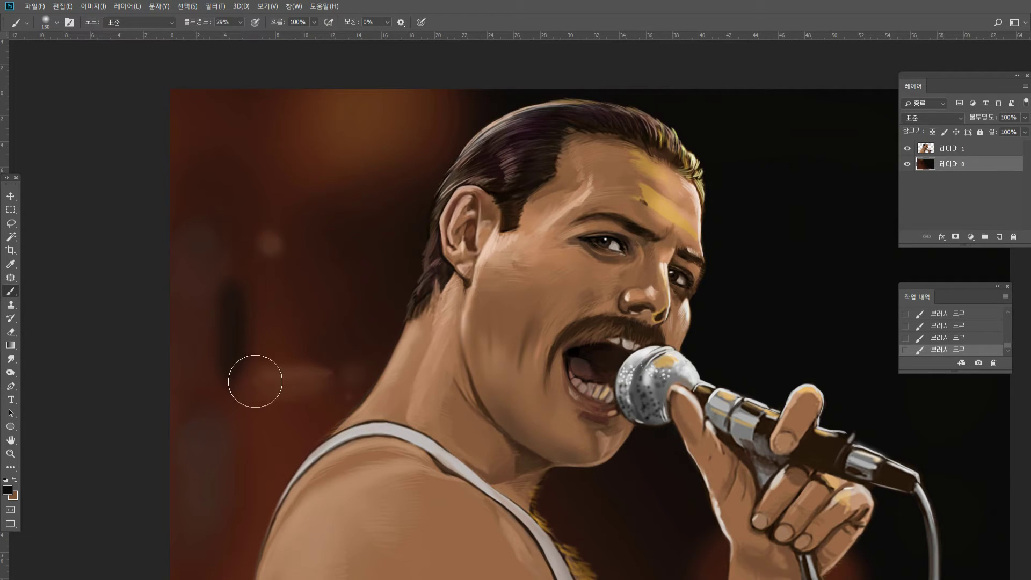
Blend the dark vertical band into the surrounding reddish background with sampled dark browns.
left_click(237, 363, "alt")
mouse_move(209, 365)
left_mouse_down()
mouse_move(189, 377)
mouse_move(200, 394)
mouse_move(228, 402)
mouse_move(208, 406)
left_mouse_up()
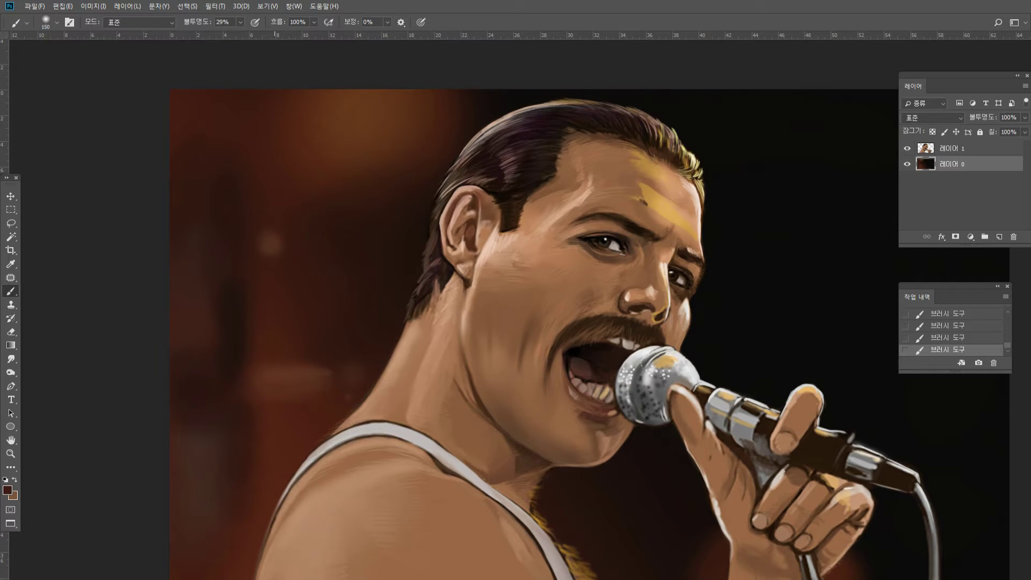
left_click(269, 392, "alt")
left_click(215, 247, "alt")
Desaturate the reddish background along the canvas's outer edge behind the singer with a greatly enlarged Sponge at 100% flow.
right_click(11, 372)
left_click(54, 393)
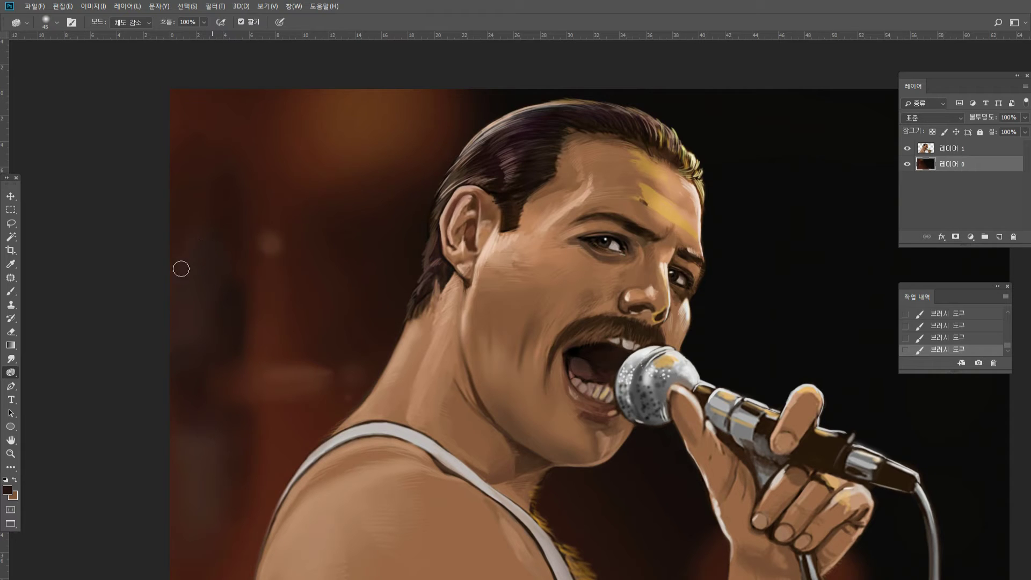
left_click_drag(180, 268, 141, 236)
key("bracketright")
key("bracketright")
key("bracketright")
key("bracketright")
key("bracketright")
key("bracketright")
key("bracketright")
key("bracketright")
key("bracketright")
key("bracketright")
key("bracketright")
key("bracketright")
key("bracketright")
key("bracketright")
left_click_drag(165, 479, 177, 376)
left_click_drag(177, 430, 156, 535)
Examine the whole portrait's balance against the background and inspect the hand and microphone up close.
left_click(10, 454)
left_click_drag(400, 321, 295, 322)
mouse_move(502, 332)
left_mouse_down()
mouse_move(513, 333)
mouse_move(525, 293)
left_mouse_up()
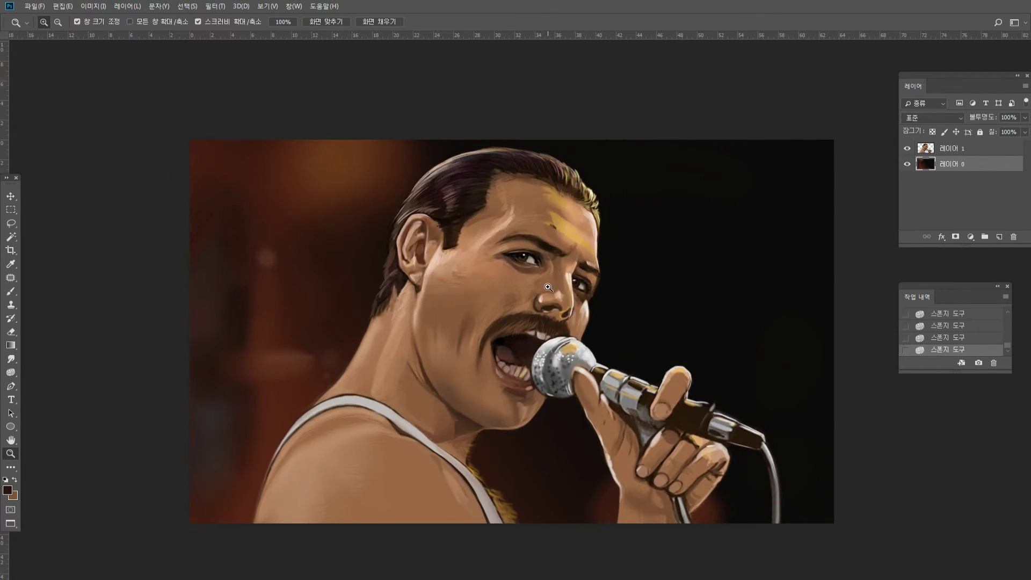
left_click(521, 320)
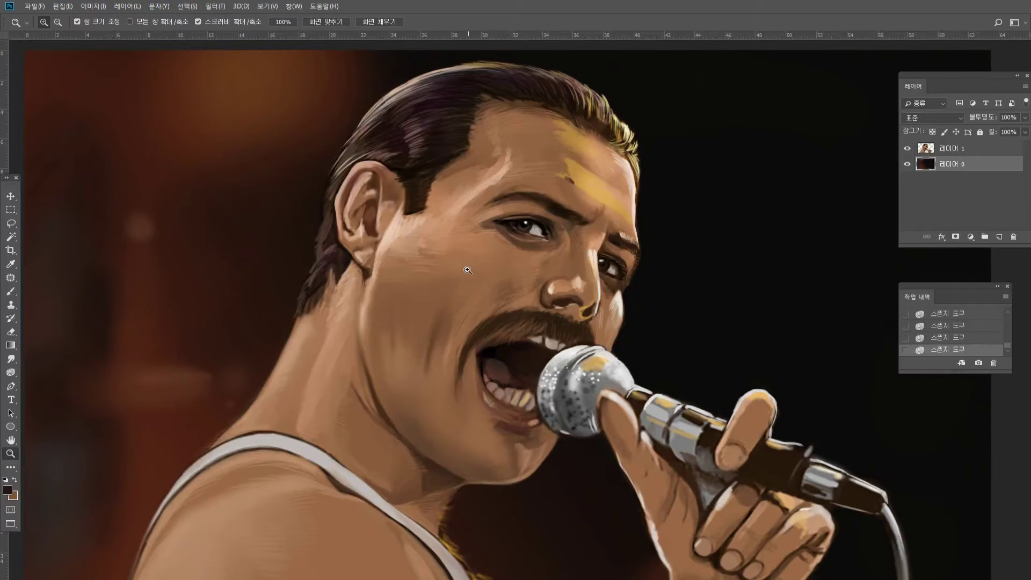
left_click(750, 482, "alt")
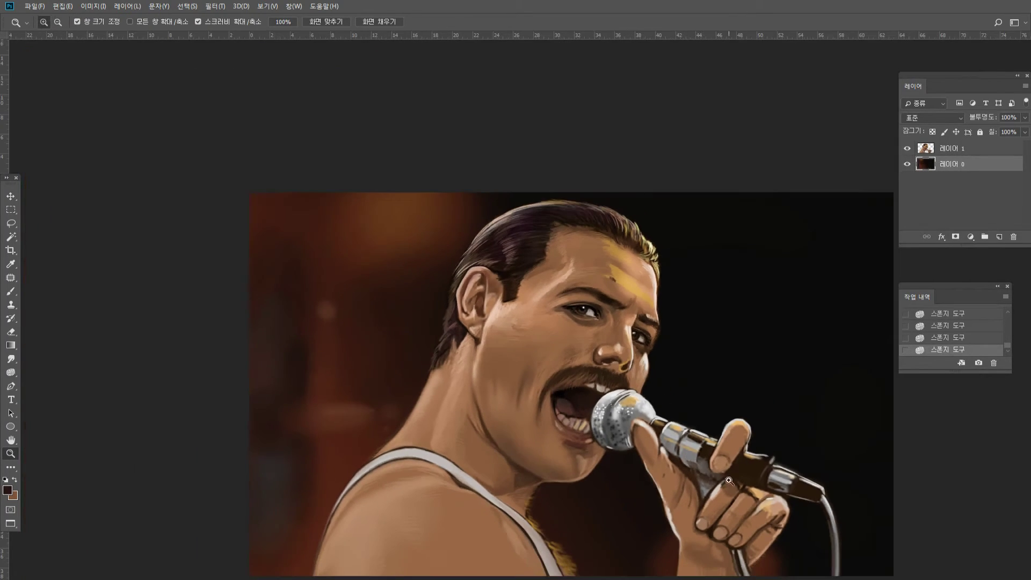
left_click(741, 486)
left_click(748, 485)
left_click(692, 455)
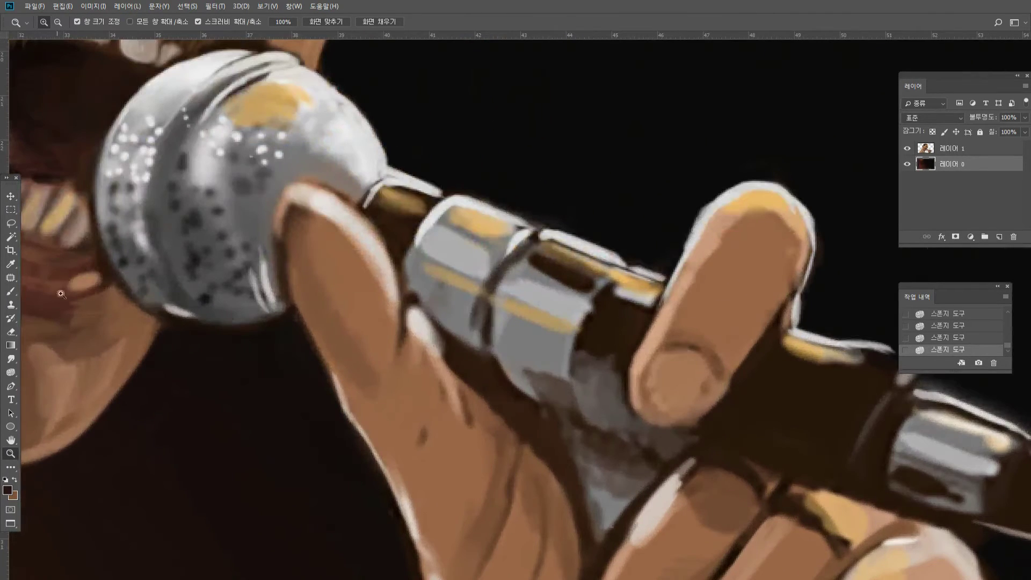
Make layer 레이어 1 active and retouch the raised finger's lower edge with a small 29% opacity brush in sampled skin brown.
key("b")
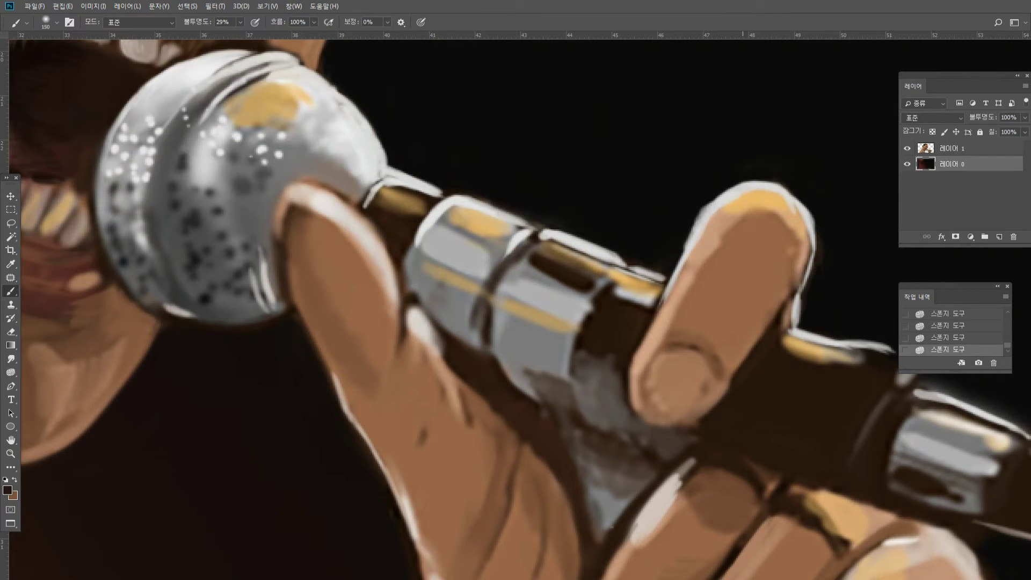
key("bracketleft")
key("bracketleft")
key("bracketleft")
key("bracketleft")
key("bracketleft")
key("bracketleft")
key("bracketleft")
key("bracketleft")
key("bracketleft")
key("bracketleft")
key("bracketleft")
key("bracketleft")
key("bracketleft")
key("bracketleft")
key("bracketleft")
key("bracketleft")
left_click_drag(744, 380, 733, 395)
left_click_drag(743, 380, 698, 423)
left_click(946, 148)
key("ctrl+z")
left_click(751, 394, "alt")
left_click(672, 420, "alt")
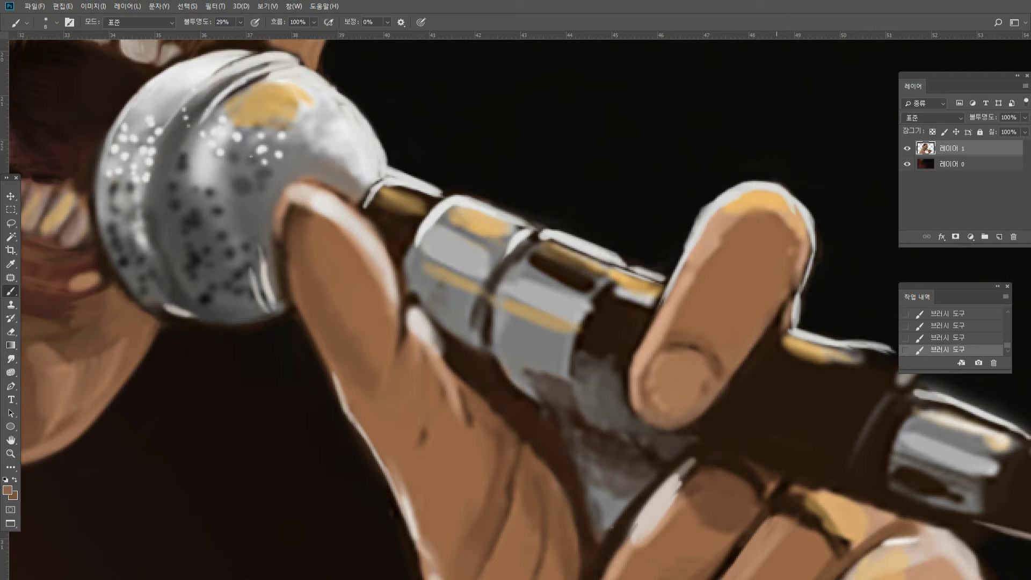
left_click_drag(774, 318, 734, 374)
Extend the golden highlight along the upper edge of the dark microphone handle with the sampled yellow.
left_click(824, 345, "alt")
left_click(819, 379, "alt")
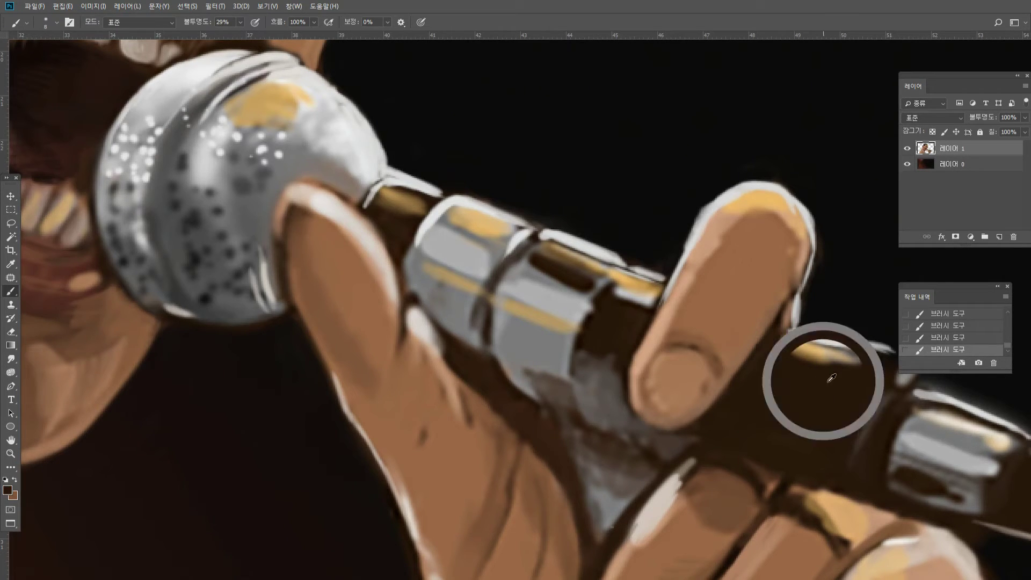
left_click(812, 348, "alt")
left_click_drag(838, 351, 894, 361)
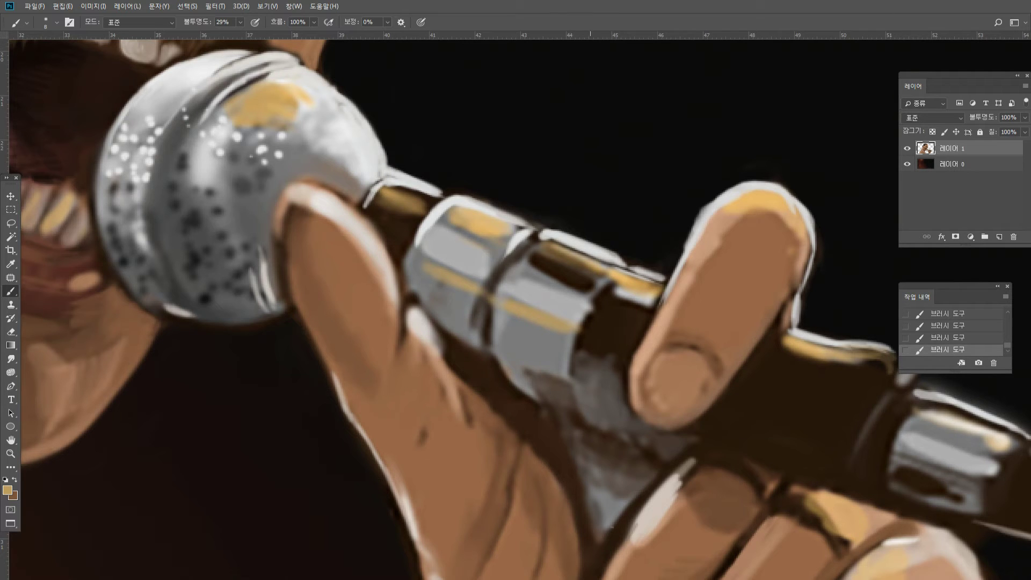
Cover the dark seam across the microphone's metal collar with sampled grey and smudge it away with a 50 px tip at 22% strength.
left_click(488, 346, "alt")
mouse_move(473, 304)
left_mouse_down()
mouse_move(485, 348)
mouse_move(514, 259)
left_mouse_up()
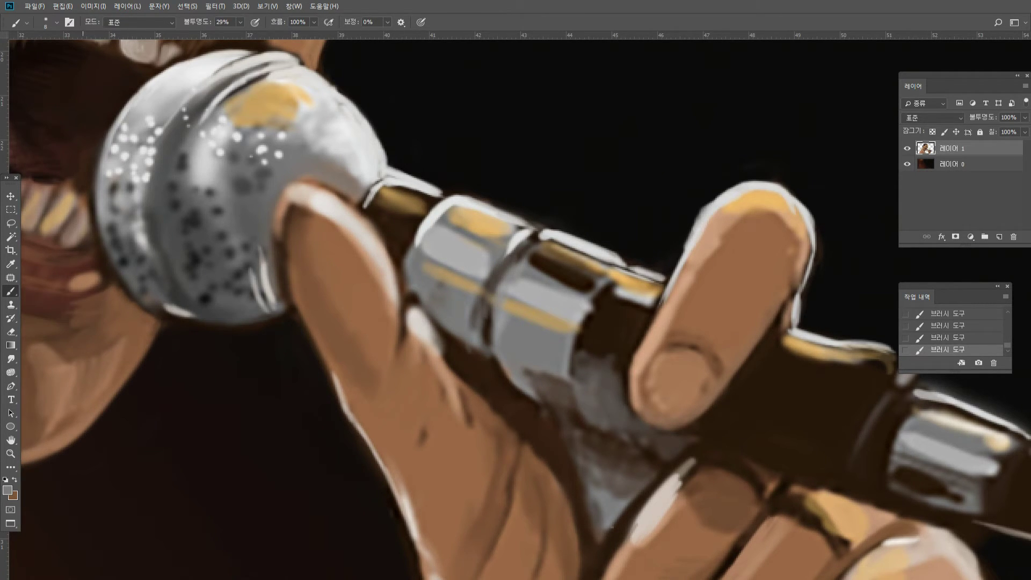
left_click(11, 357)
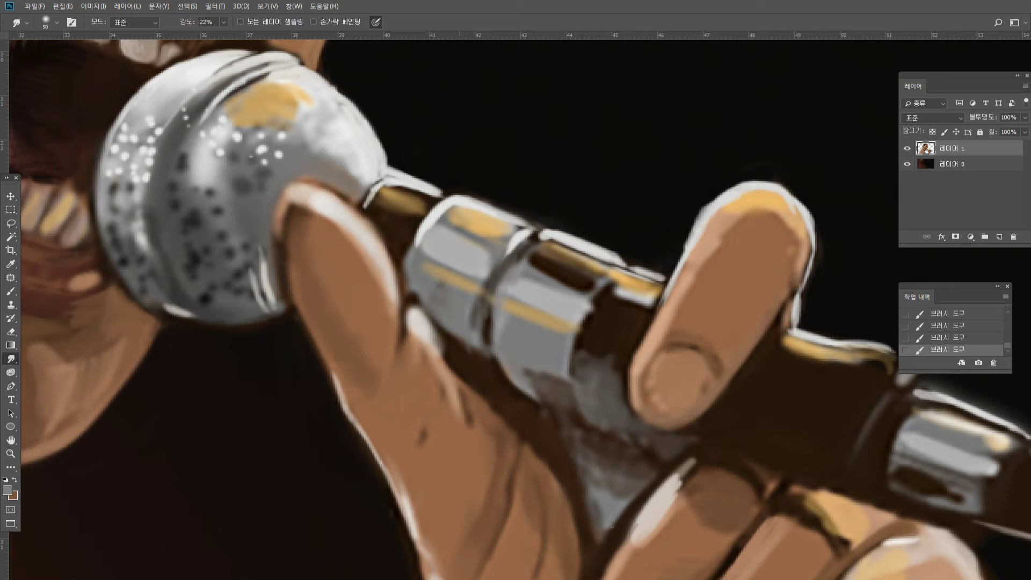
left_click_drag(478, 285, 507, 287)
left_click_drag(486, 274, 524, 279)
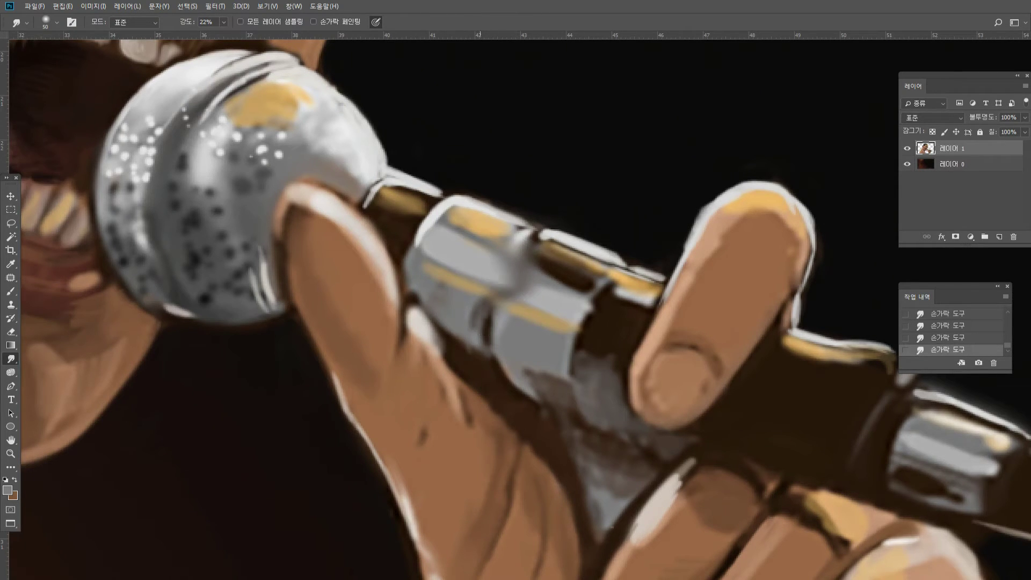
mouse_move(479, 305)
left_mouse_down()
mouse_move(509, 322)
mouse_move(513, 339)
left_mouse_up()
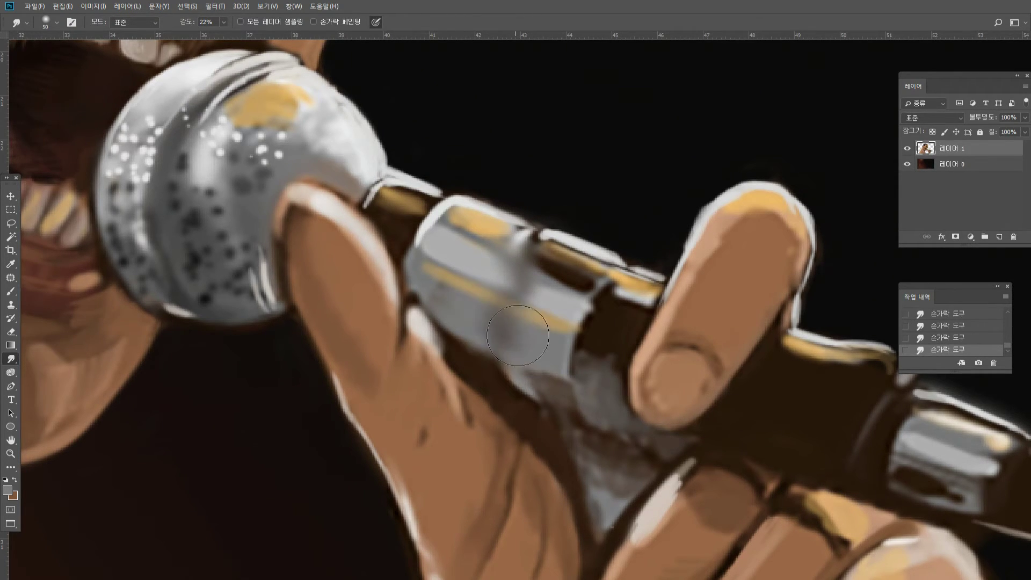
Repaint a thin curved dark seam across the microphone's metal collar and touch up its edge with sampled light grey.
left_click(16, 291)
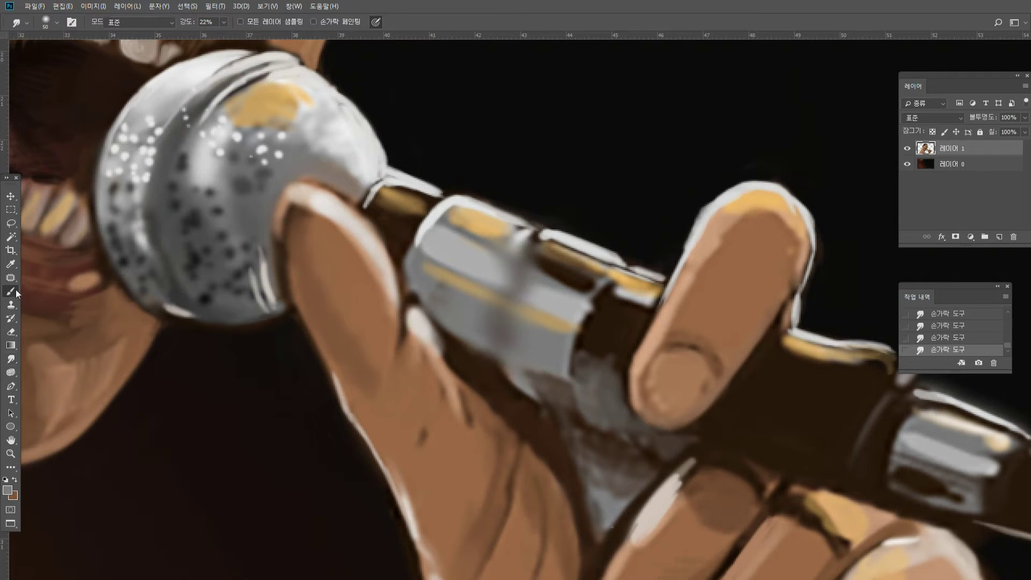
left_click(549, 257, "alt")
left_click_drag(523, 261, 507, 373)
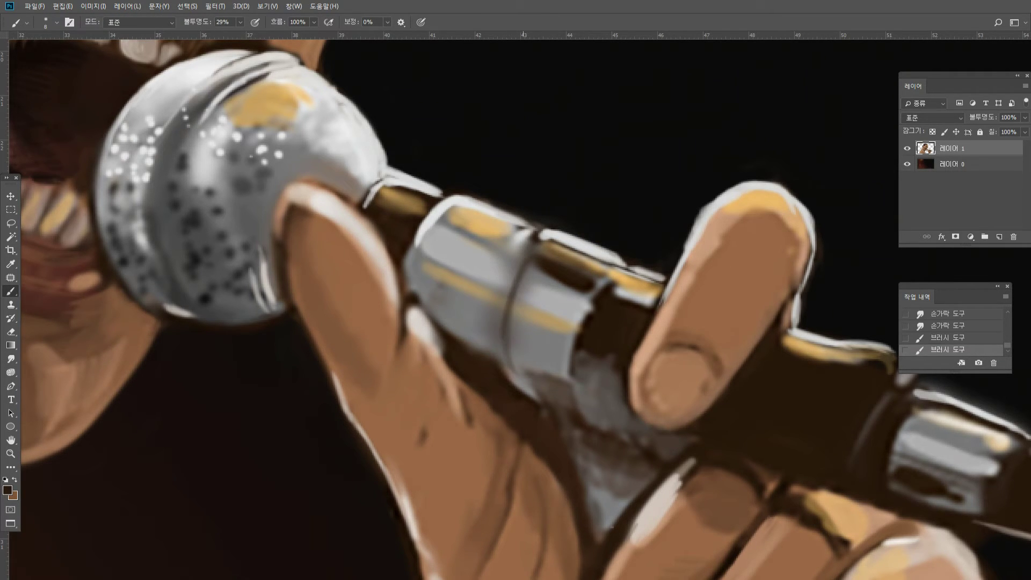
left_click(491, 264, "alt")
left_click_drag(510, 262, 522, 268)
Switch to the Smudge tool with a 50 px tip at 22% strength for blending the microphone collar.
left_click(10, 372)
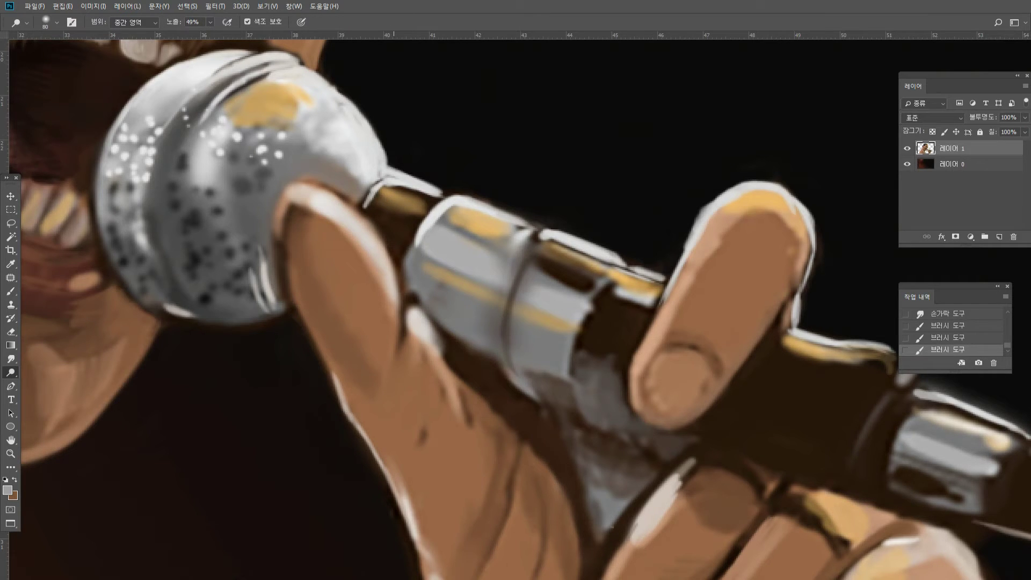
left_click(11, 360)
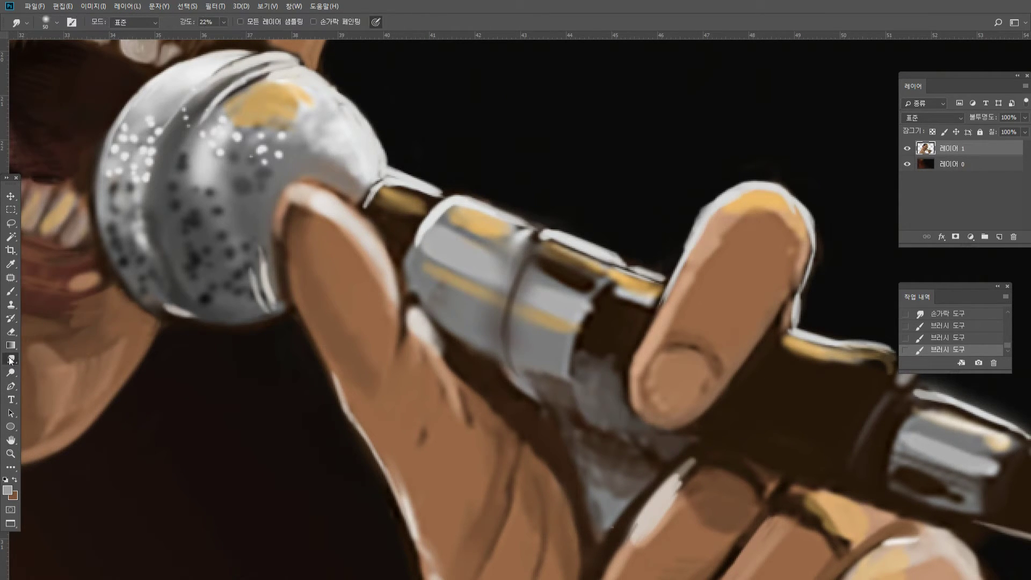
Brighten the metal collar below the microphone's head with Dodge strokes on the midtones at 49% exposure.
left_click(11, 372)
left_click_drag(425, 253, 523, 290)
key("]")
left_click_drag(432, 252, 553, 304)
left_click_drag(432, 255, 569, 307)
left_click_drag(517, 288, 571, 313)
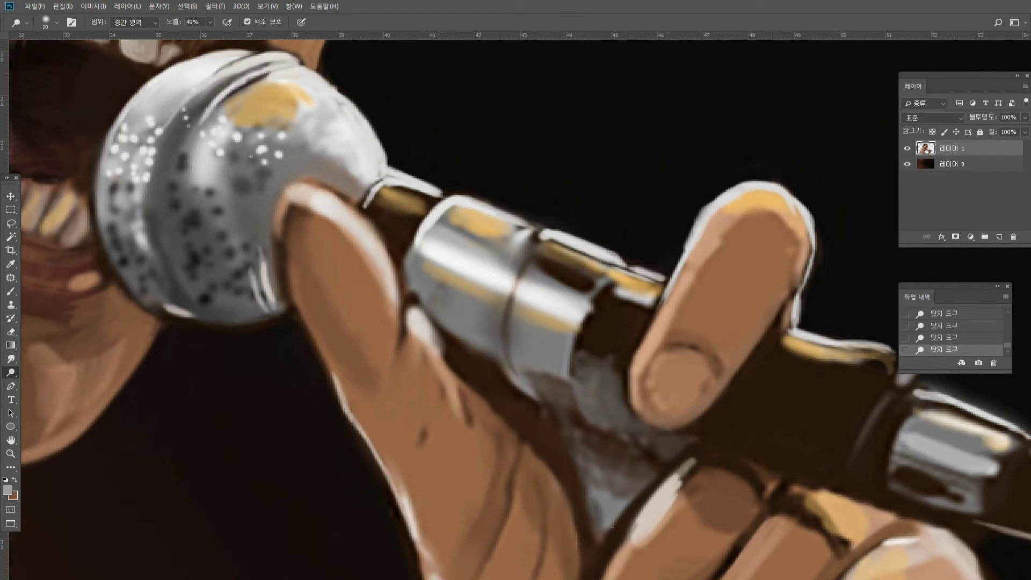
left_click_drag(437, 266, 579, 322)
Dodge a highlight onto the metal ring near the microphone's cable end and lighten the pale rim of the thumb tip.
left_click_drag(908, 427, 990, 462)
left_click_drag(908, 429, 982, 461)
key("bracketleft")
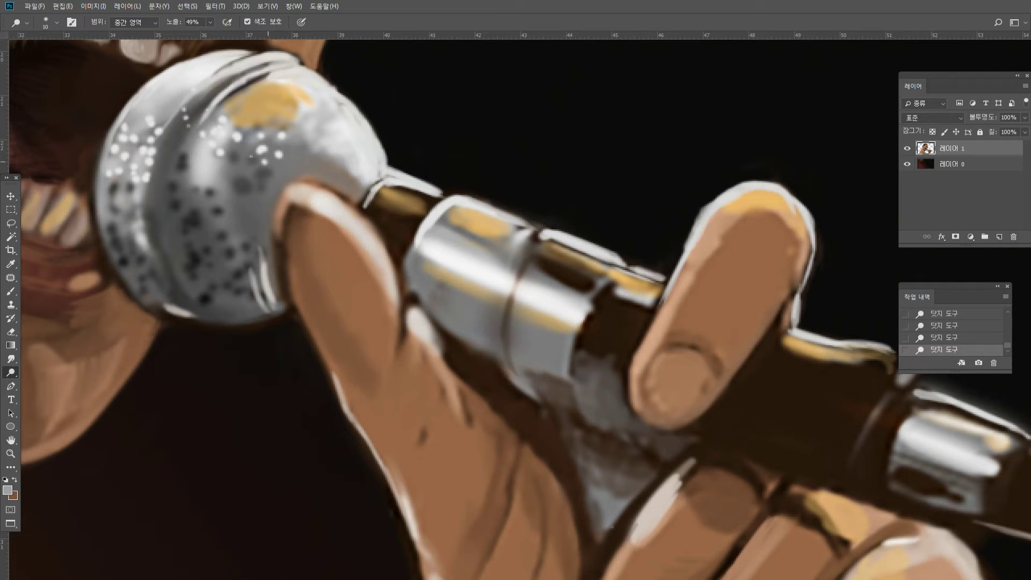
key("bracketright")
left_click_drag(314, 193, 354, 230)
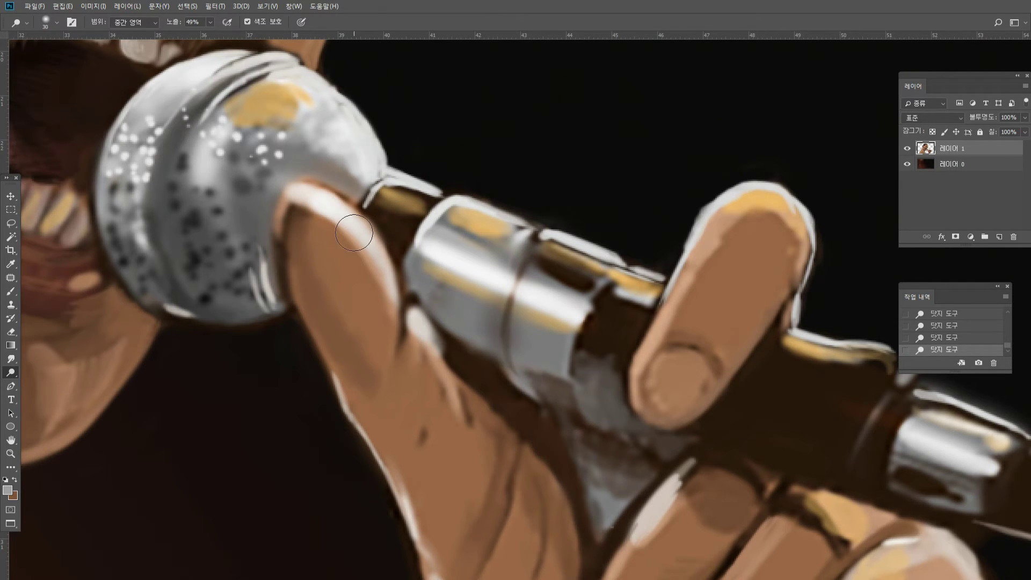
Examine the whole portrait, including the face, shoulder and the hand holding the microphone.
double_click(10, 440)
key("ctrl+minus")
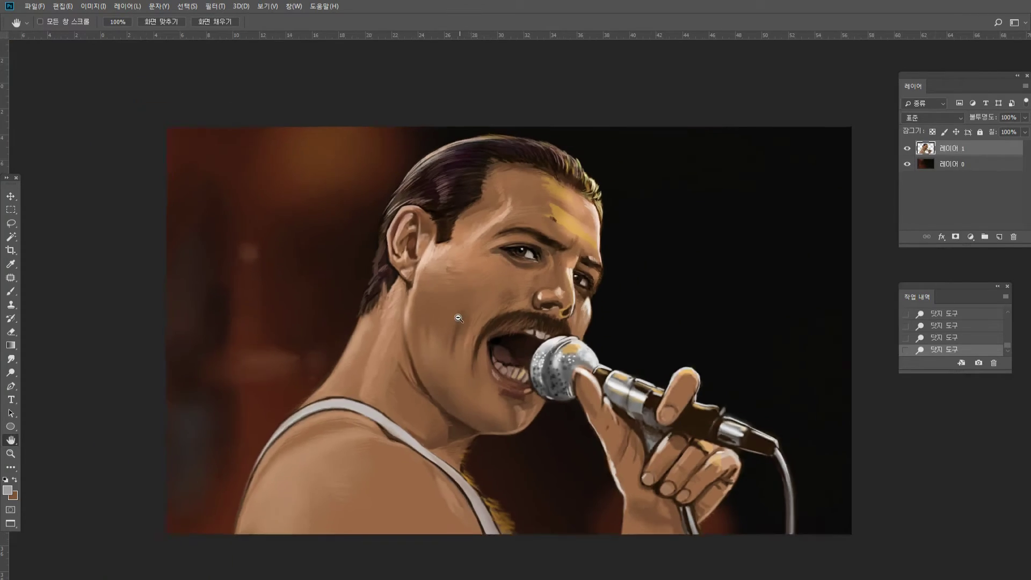
left_click_drag(469, 325, 485, 311)
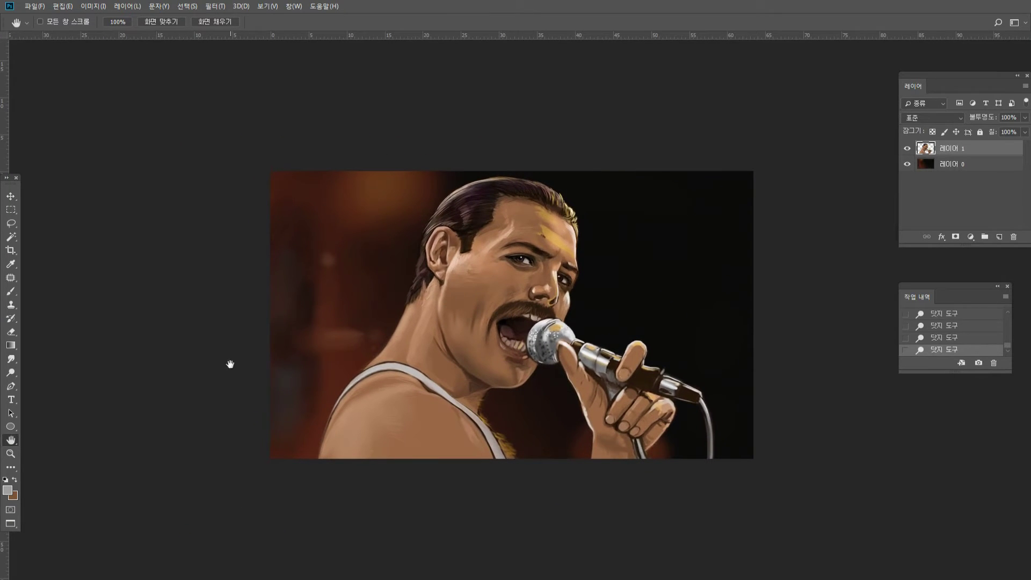
left_click(11, 454)
left_click(538, 254)
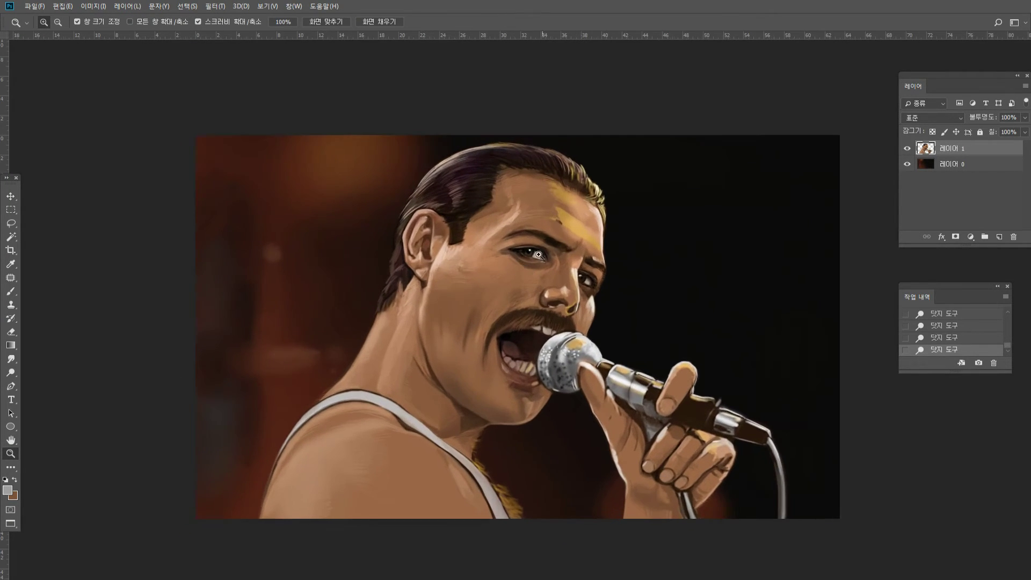
left_click(498, 163)
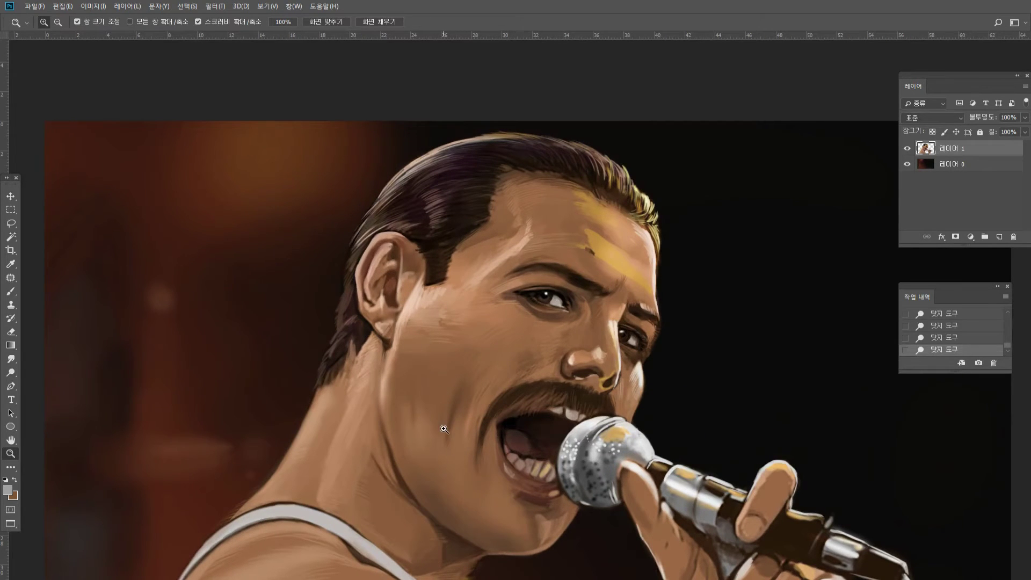
left_click(11, 440)
left_click_drag(392, 400, 473, 202)
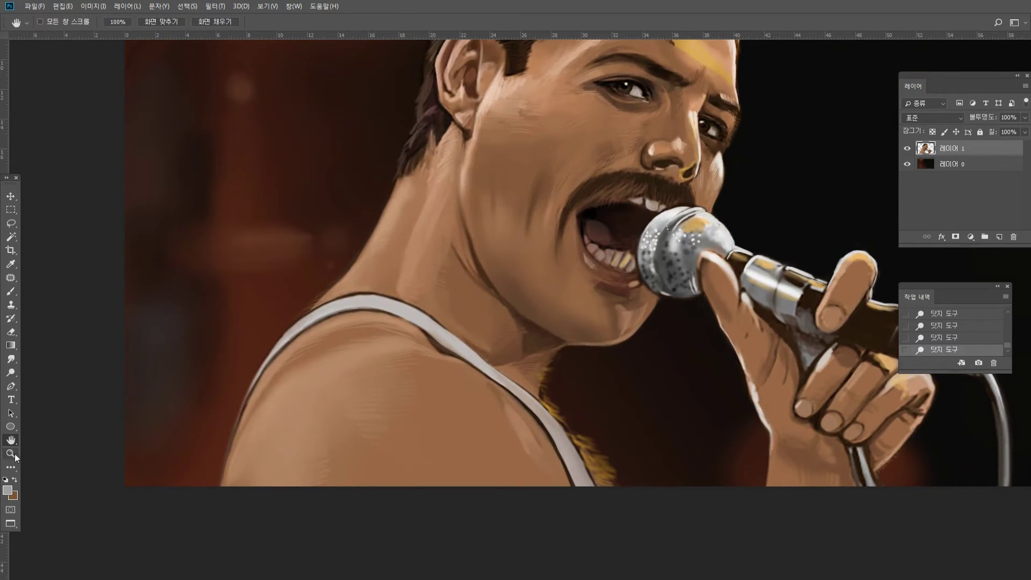
Paint pale highlight strokes along the outer edge of the hand with the Brush at 29% opacity.
left_click(12, 453)
left_click(455, 374, "alt")
left_click(573, 438)
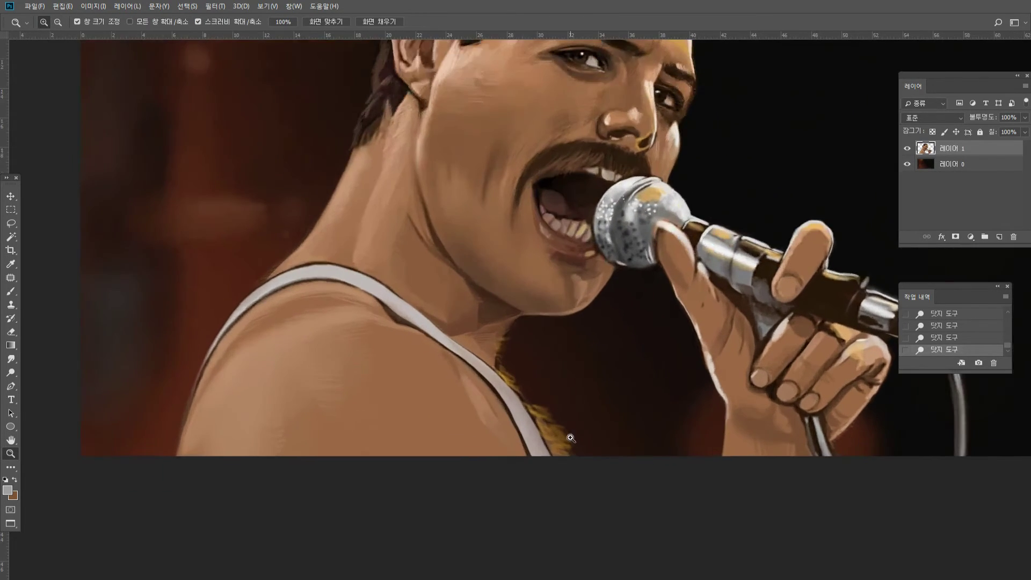
left_click(553, 441)
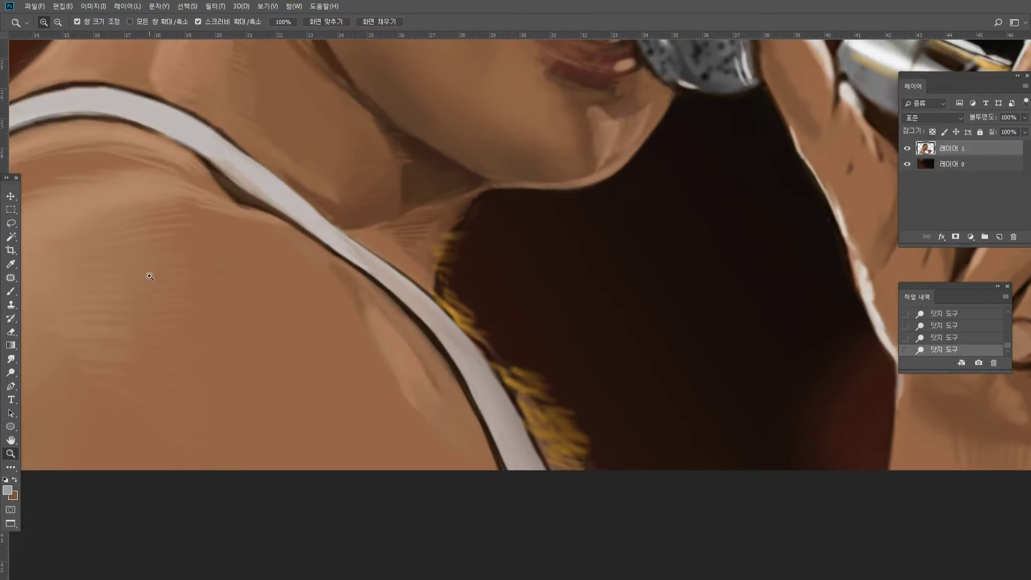
left_click(11, 291)
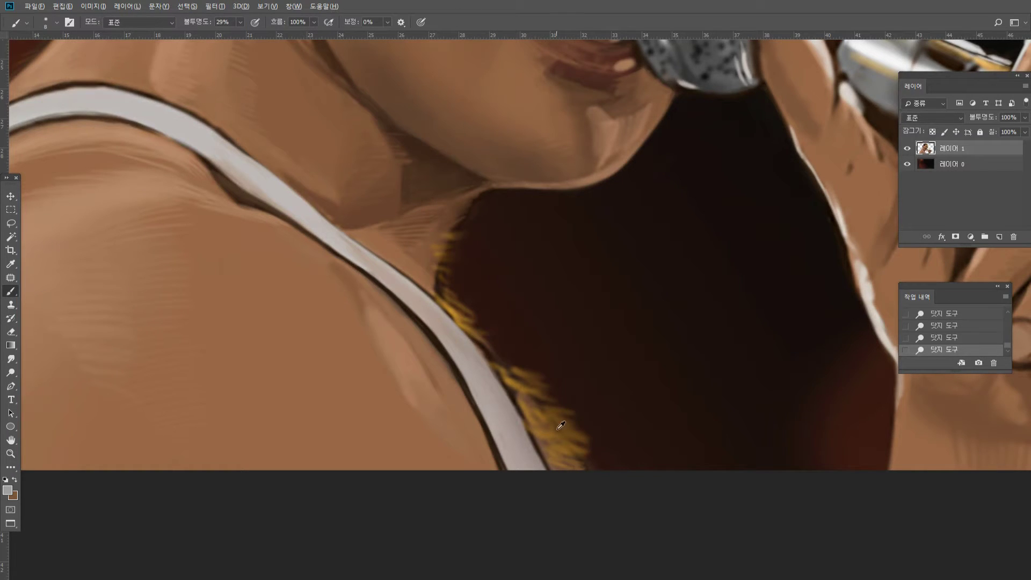
left_click(900, 392, "alt")
left_click(866, 275, "alt")
left_click_drag(858, 263, 849, 245)
left_click_drag(853, 260, 850, 252)
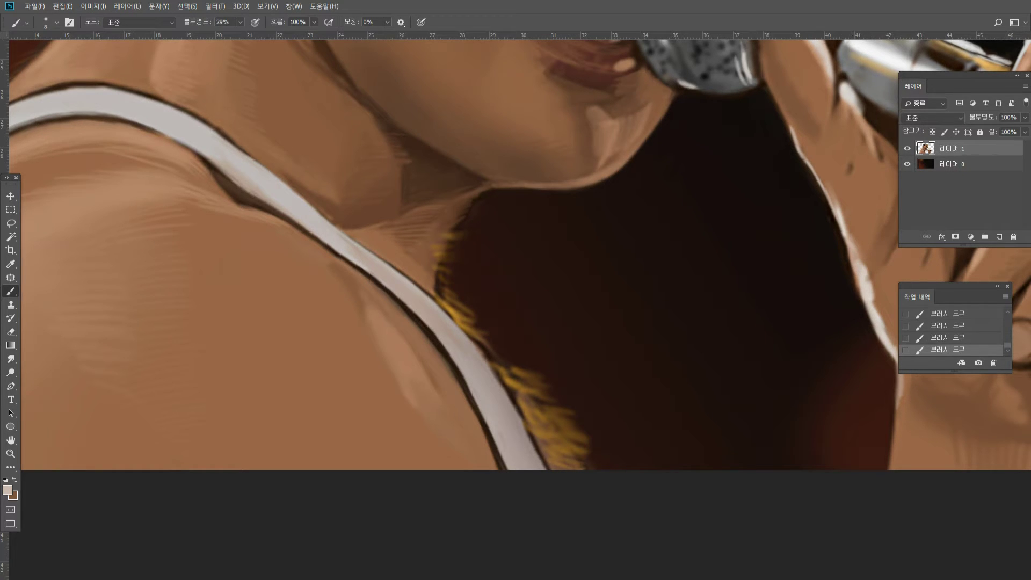
Step back and forth through the last brush strokes, and extend the pale rim highlight along the hand's outer edge up the thumb.
left_click(937, 334)
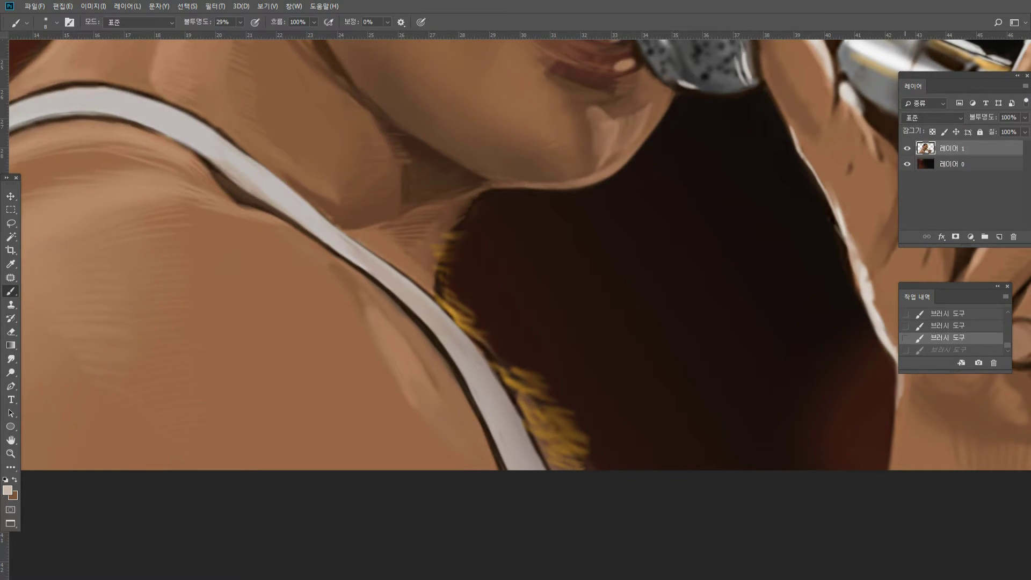
left_click(939, 326)
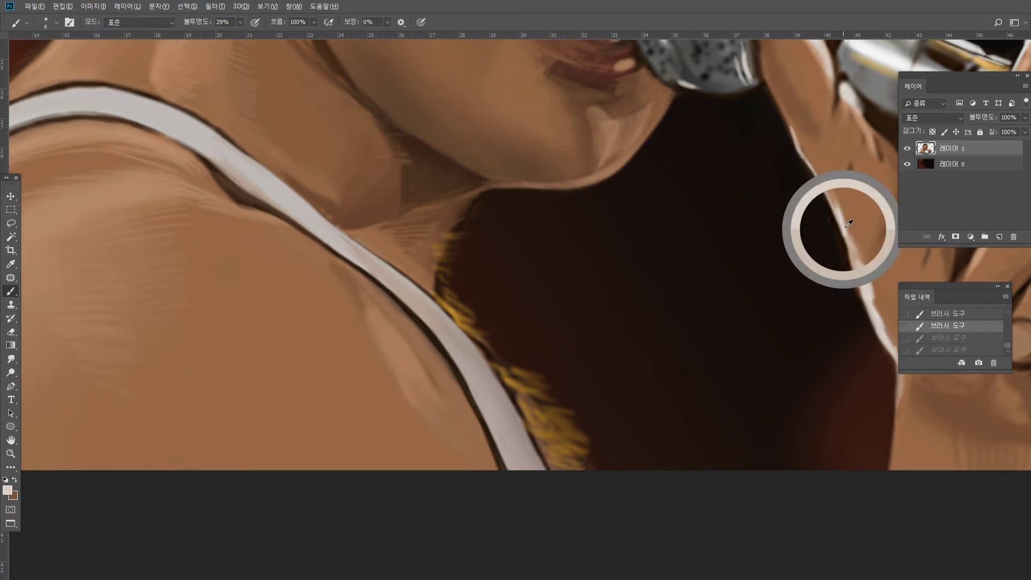
key("ctrl+shift+z")
key("ctrl+shift+z")
left_click_drag(870, 288, 881, 324)
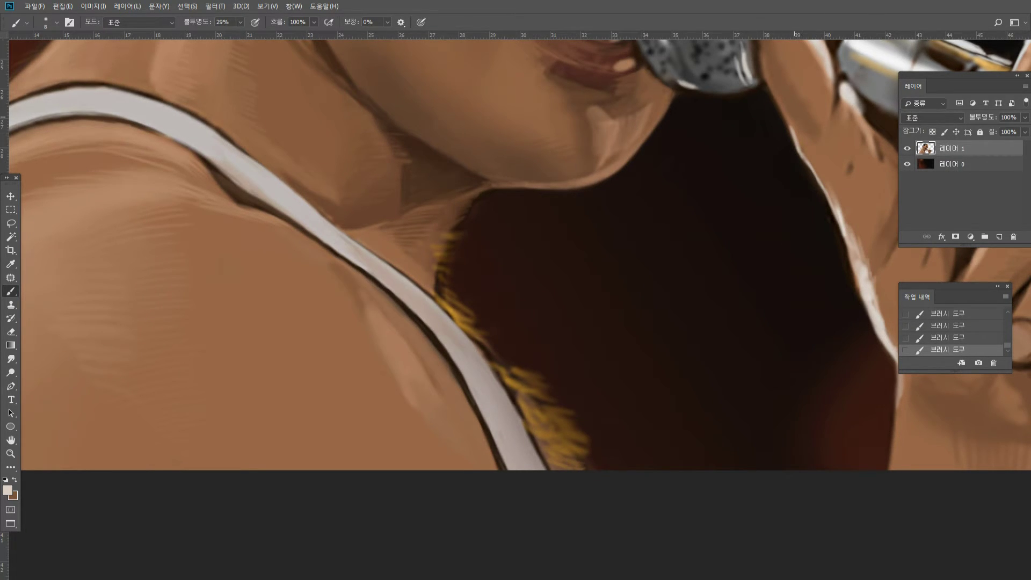
left_click_drag(784, 113, 814, 167)
left_click(819, 170, "alt")
Paint fine golden hairs along the chest edge beside the tank-top strap, using the sampled hair colour.
left_click(503, 382, "alt")
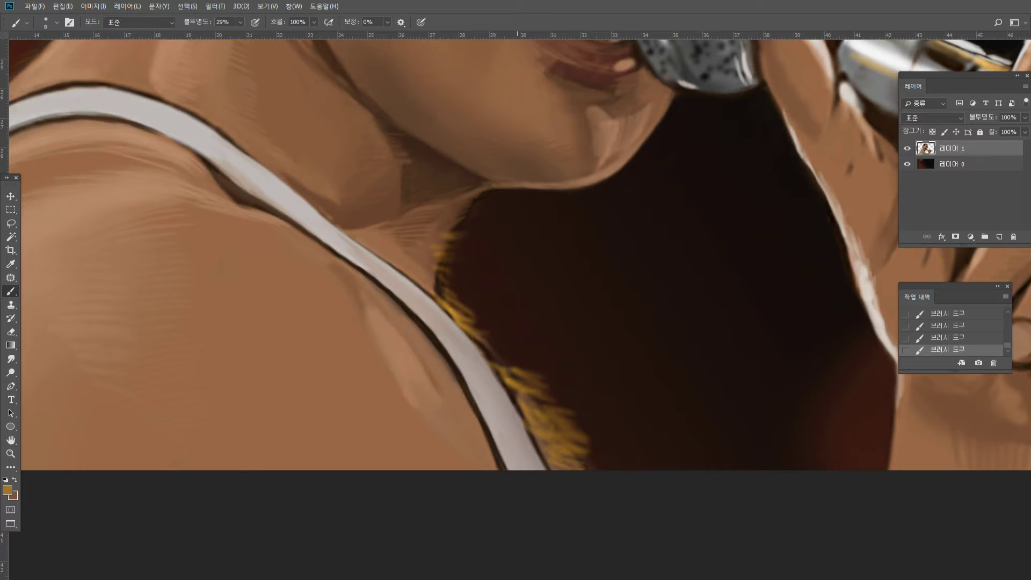
left_click_drag(486, 360, 512, 364)
left_click_drag(483, 354, 521, 353)
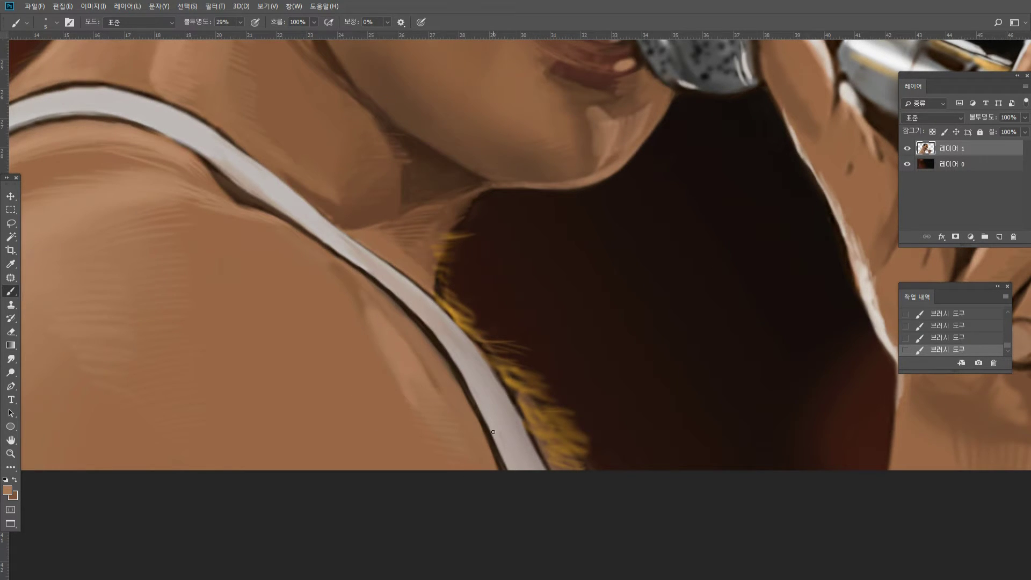
Blend the chin and jaw shading with fine brush strokes in sampled skin tones.
left_click(575, 99, "alt")
left_click(539, 161, "alt")
left_click(348, 117, "alt")
left_click(410, 148, "alt")
Paint brown skin-tone strokes along the base of the thumb where it meets the microphone's underside.
double_click(11, 439)
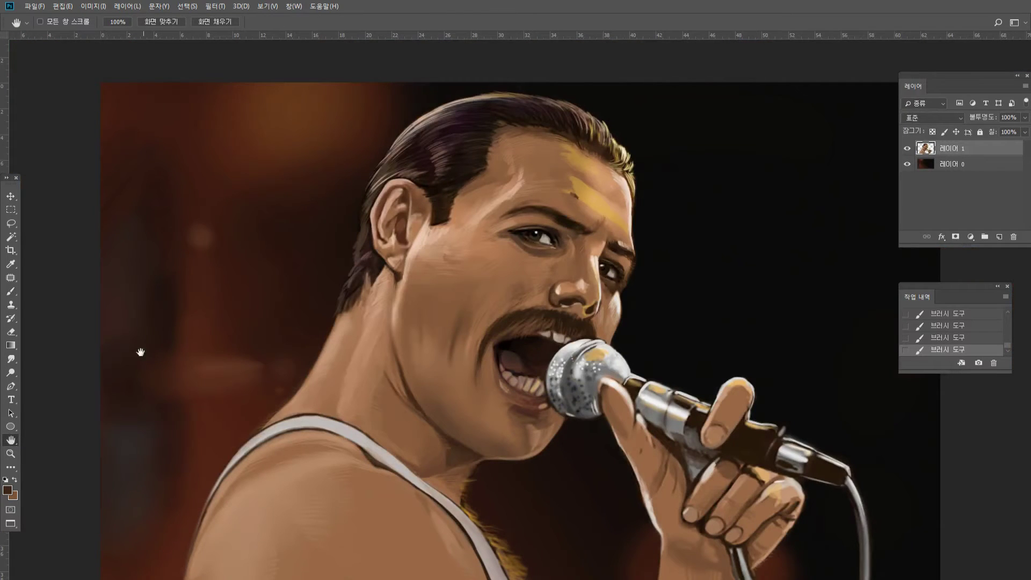
left_click_drag(260, 318, 279, 295)
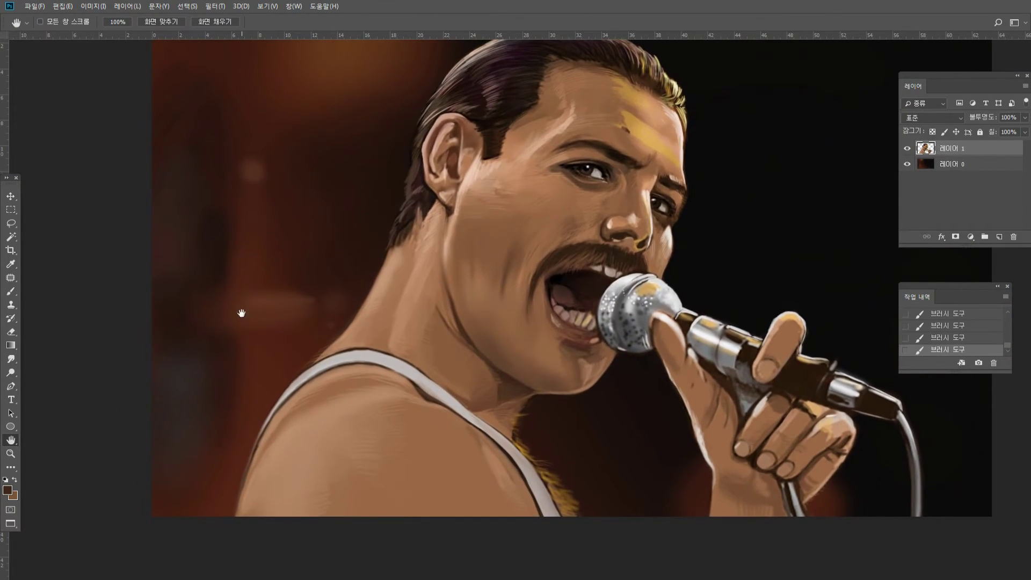
left_click(10, 454)
left_click_drag(543, 337, 543, 337)
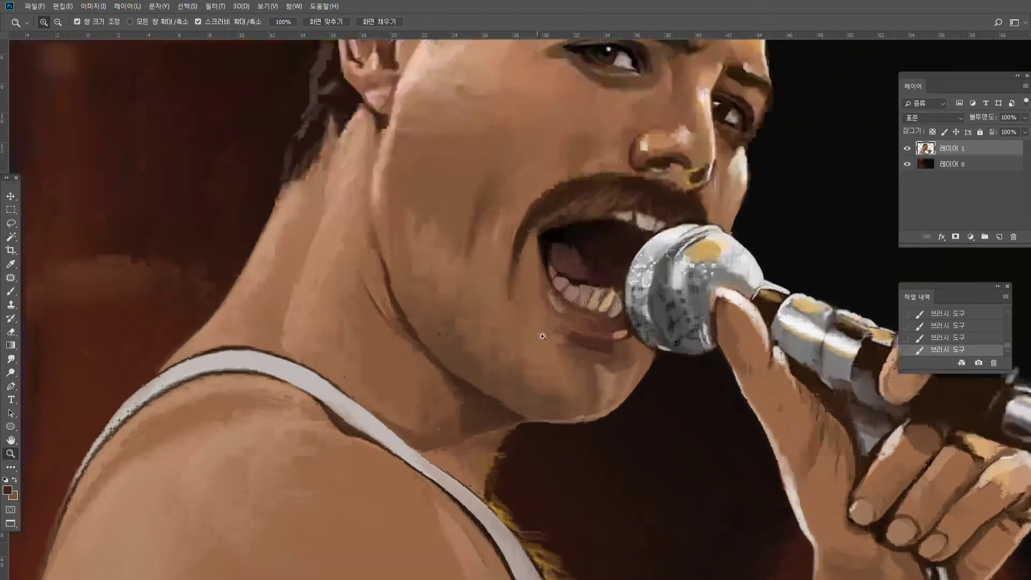
key("ctrl+0")
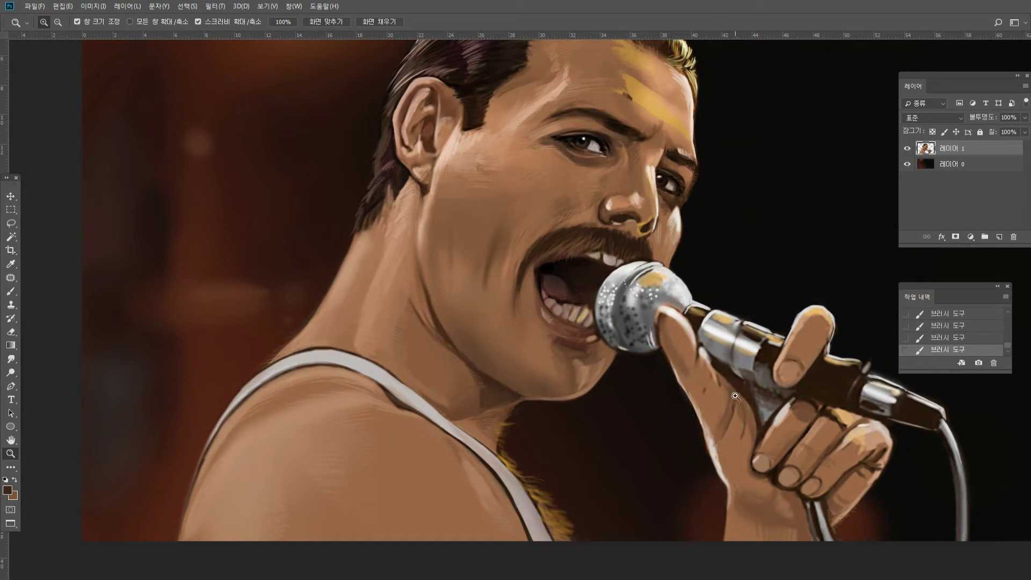
left_click_drag(735, 404, 734, 404)
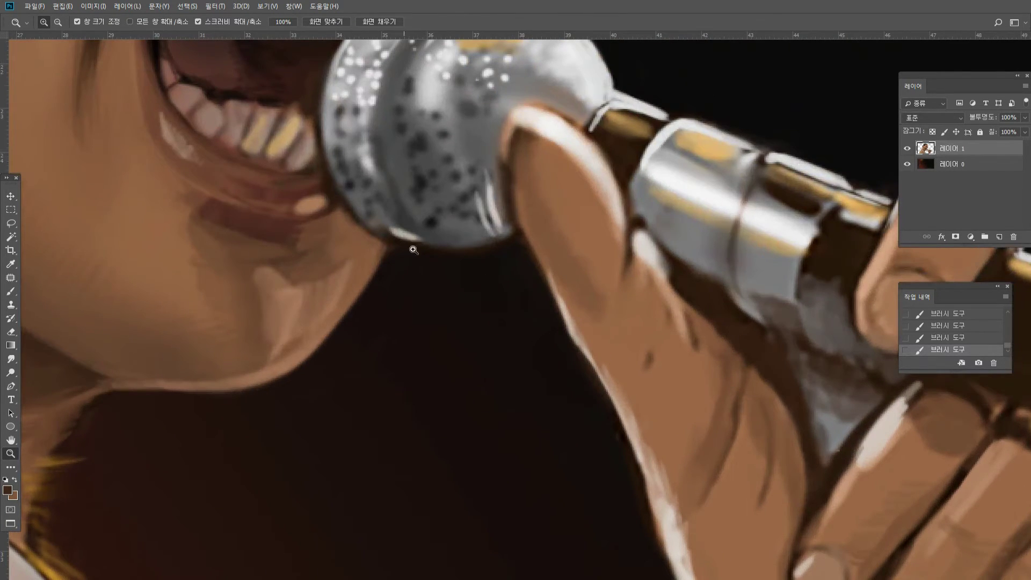
left_click(11, 291)
left_click(676, 307, "alt")
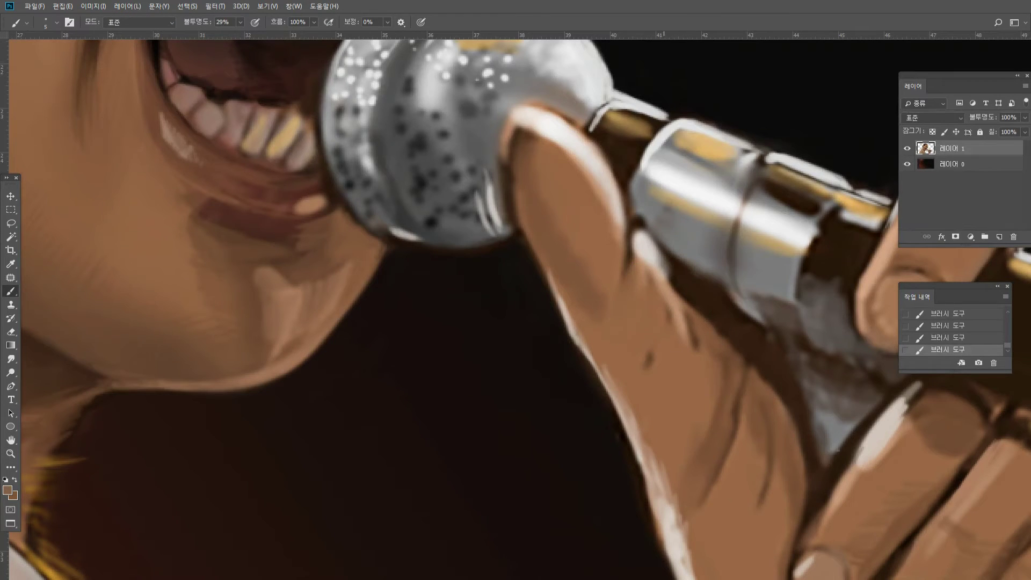
left_click_drag(674, 273, 703, 315)
left_click_drag(709, 306, 718, 332)
Hatch light peach strokes down the thumb base to soften its highlight into the palm.
left_click(677, 329, "alt")
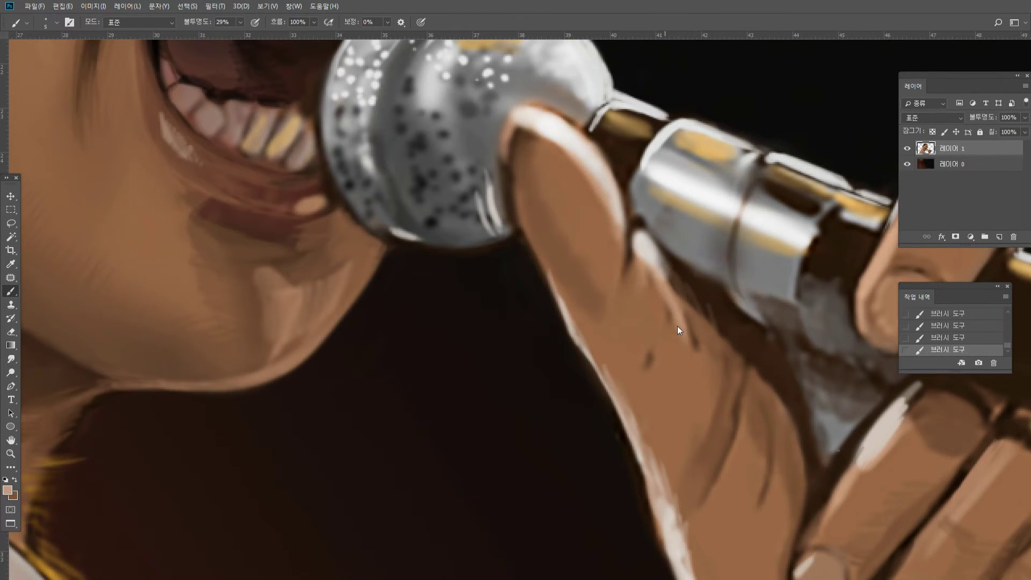
left_click_drag(680, 296, 706, 393)
left_click_drag(703, 337, 714, 408)
left_click_drag(721, 357, 719, 401)
Hatch dark brown shading strokes down the palm crease and along the palm edge nearest the fingers.
left_click(748, 386, "alt")
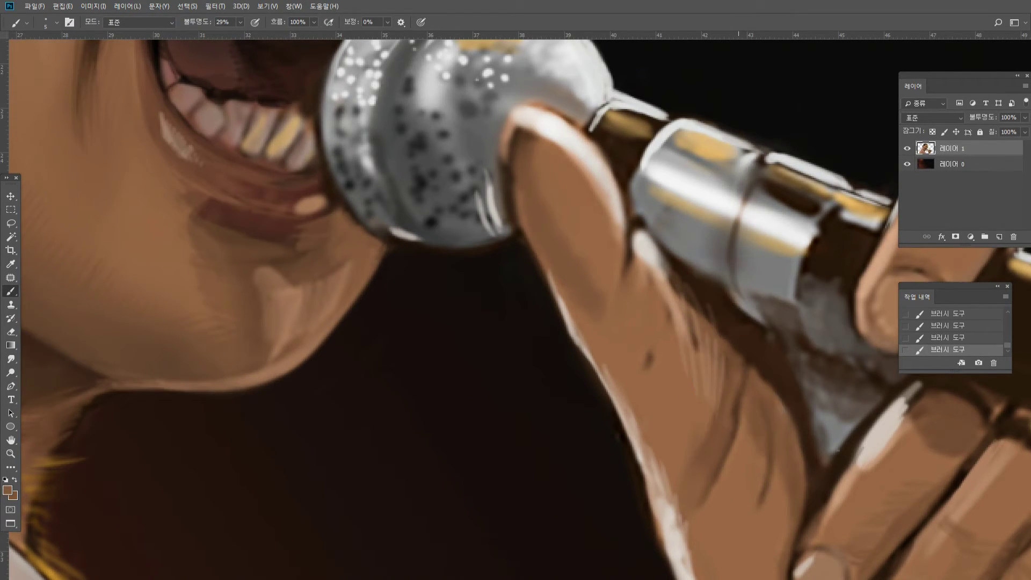
left_click(752, 345, "alt")
left_click_drag(737, 354, 733, 396)
left_click_drag(733, 349, 728, 433)
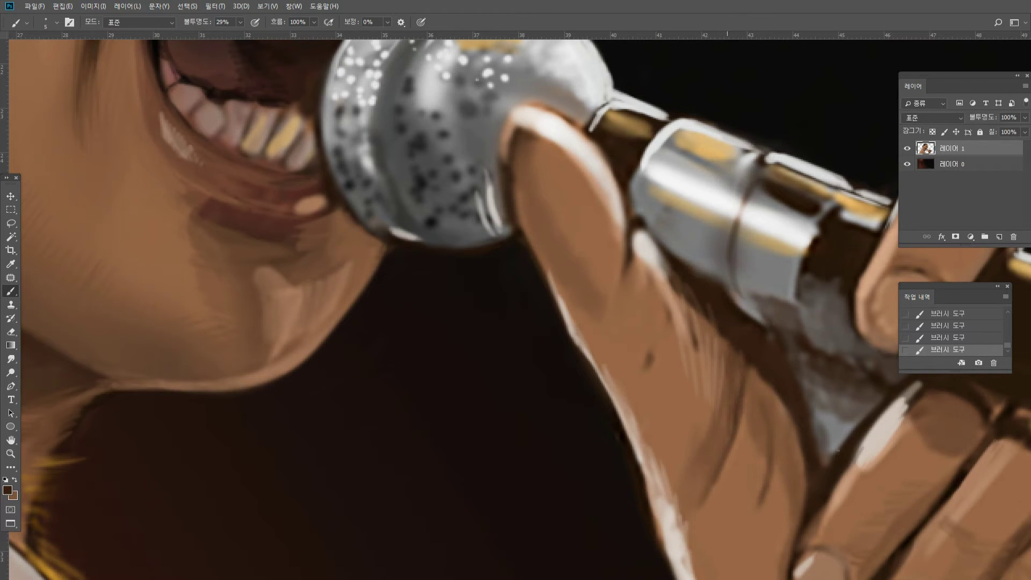
left_click_drag(739, 370, 730, 429)
left_click_drag(732, 401, 721, 455)
left_click(752, 446, "alt")
left_click_drag(735, 413, 726, 457)
left_click_drag(760, 383, 764, 478)
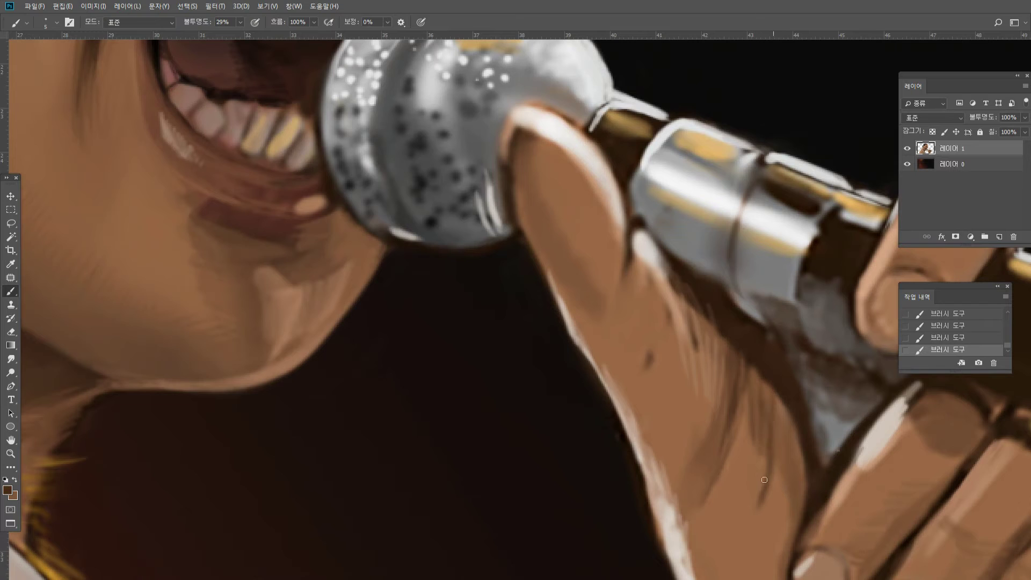
left_click_drag(783, 408, 792, 487)
Blend the pale highlight on the uppermost curled finger with skin tone and darken the gap beside it.
left_click(899, 445, "alt")
mouse_move(898, 411)
left_mouse_down()
mouse_move(875, 459)
mouse_move(882, 450)
left_mouse_up()
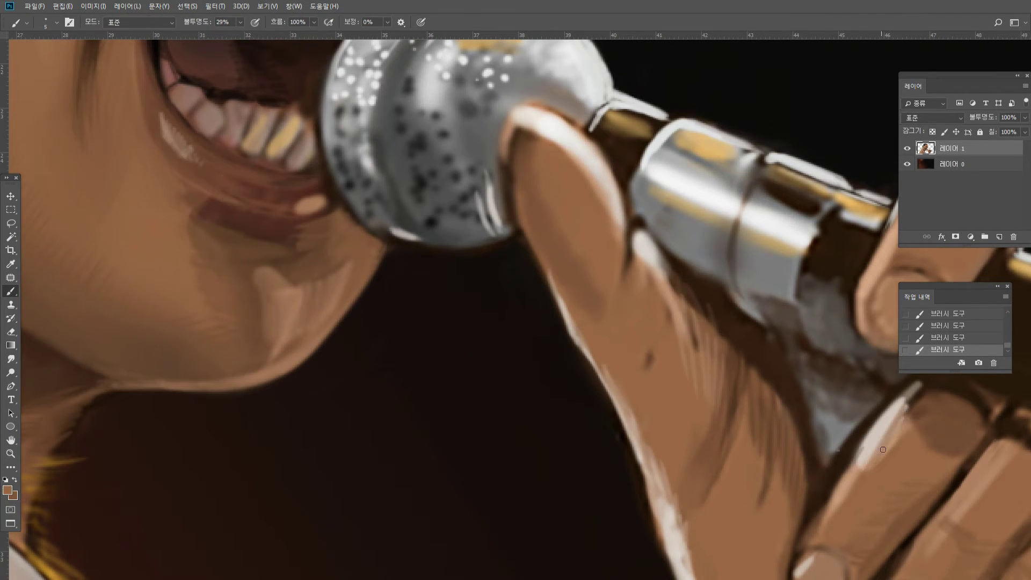
left_click(855, 453, "alt")
left_click_drag(875, 405, 838, 450)
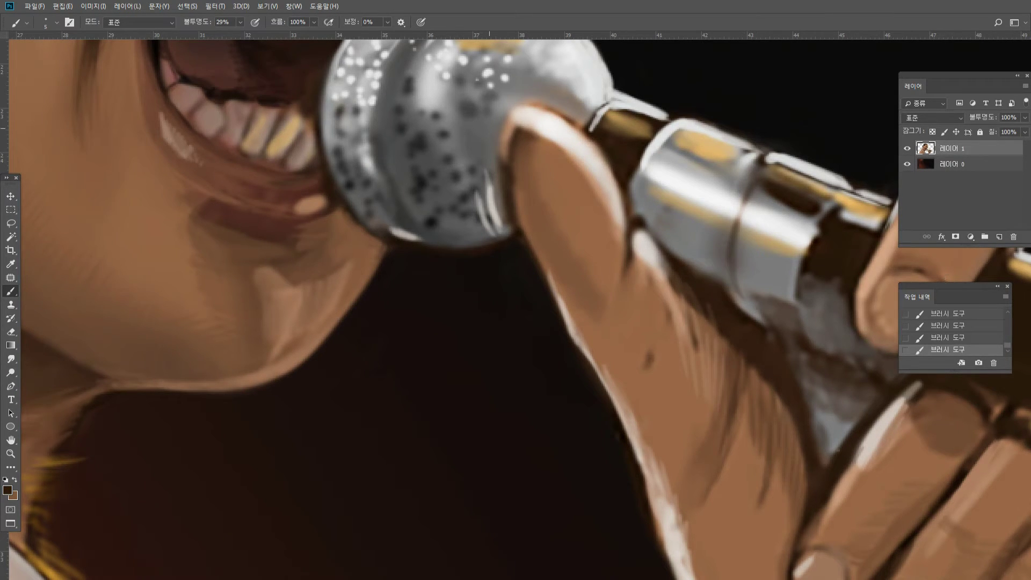
Paint a thin near-white rim light along the outer edge of the thumb and down the hand.
left_click(564, 127, "alt")
mouse_move(502, 138)
left_mouse_down()
mouse_move(514, 215)
mouse_move(617, 411)
left_mouse_up()
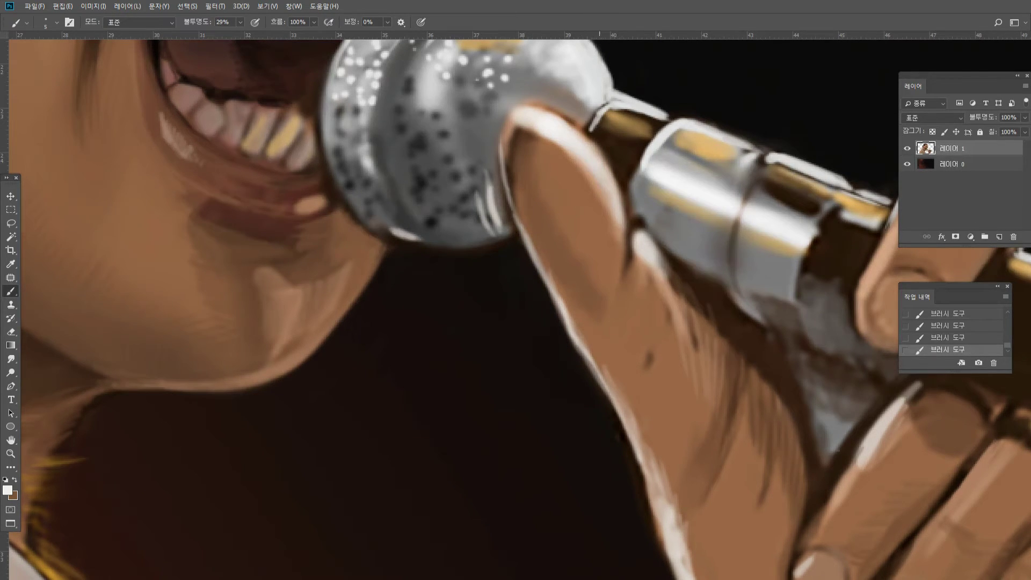
left_click_drag(600, 365, 682, 574)
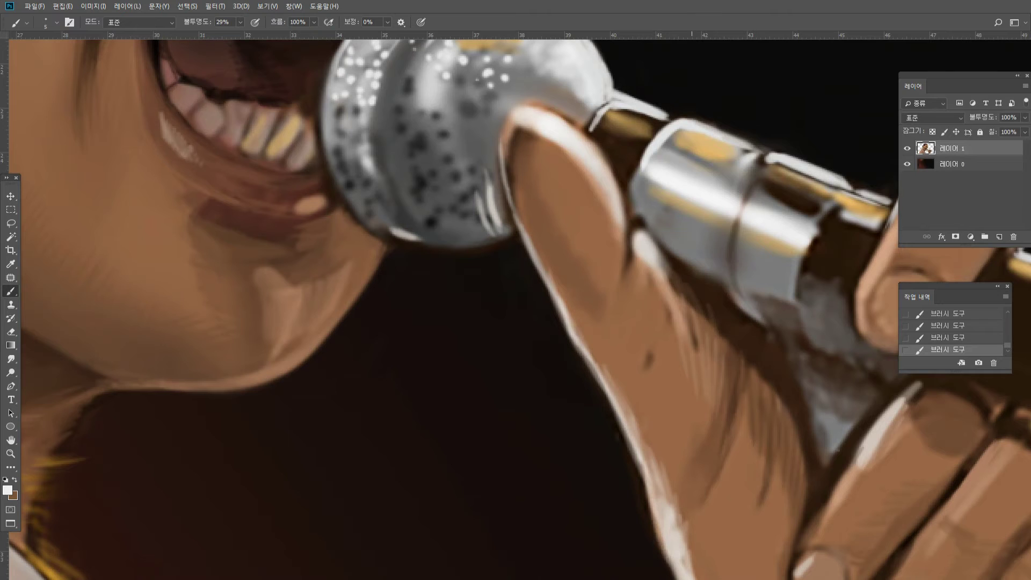
Blend the cheek shading between the jaw and moustache with fine vertical strokes in a sampled brown skin tone.
double_click(15, 437)
left_click(11, 455)
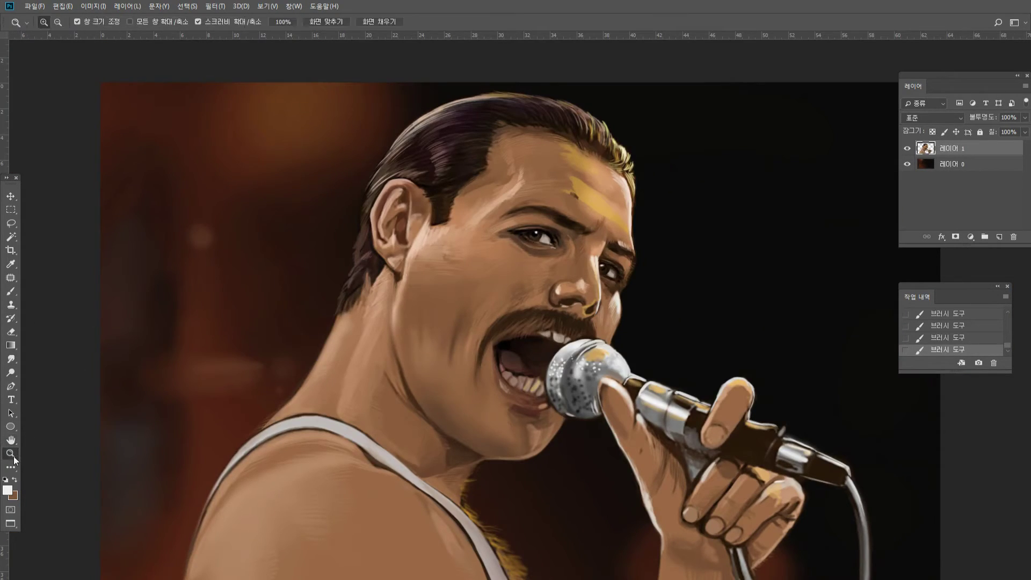
left_click(326, 292, "alt")
left_click(381, 307)
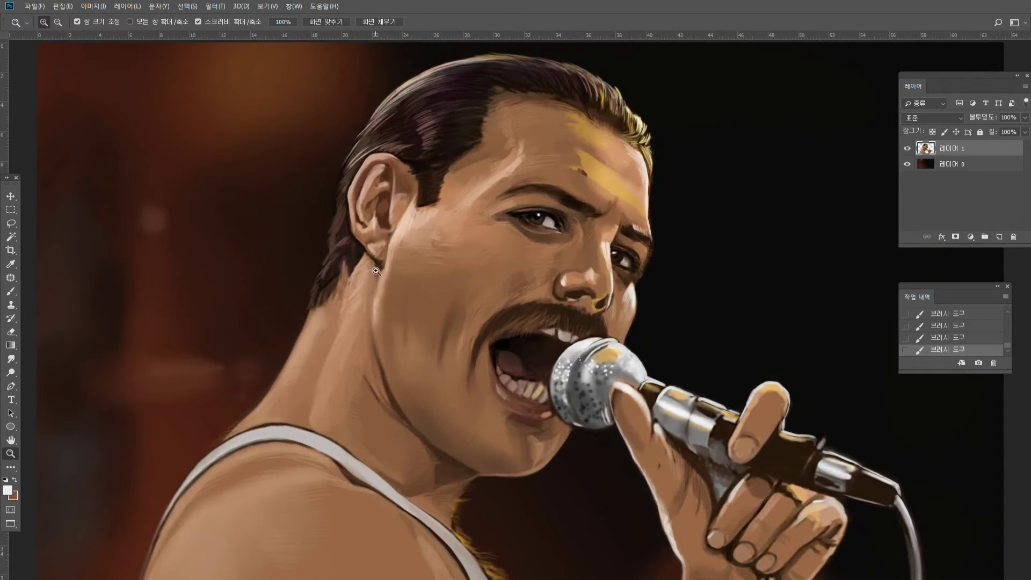
left_click(504, 267)
left_click(437, 258, "alt")
left_click(418, 333)
left_click(421, 326)
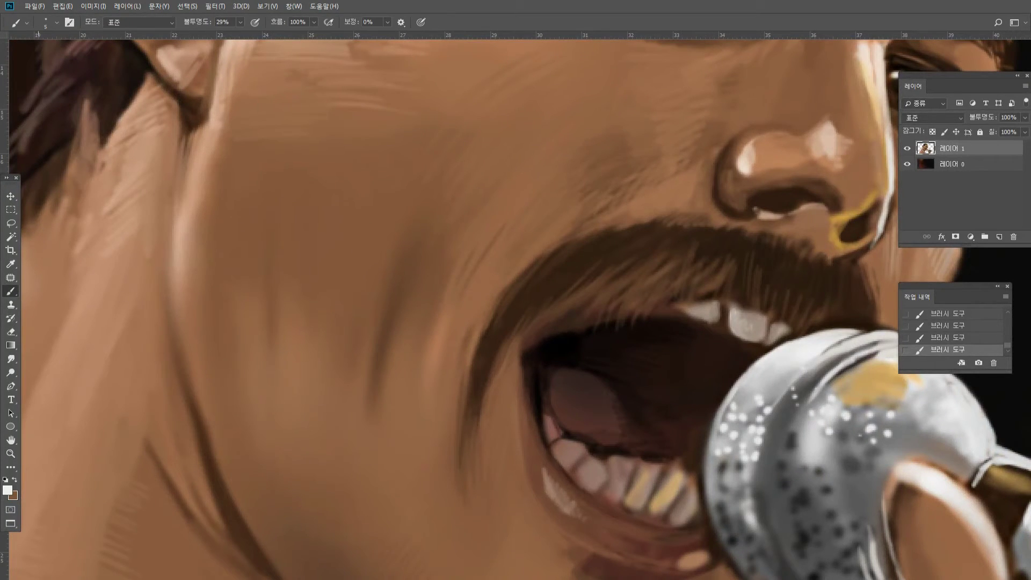
left_click(11, 292)
left_click(446, 201, "alt")
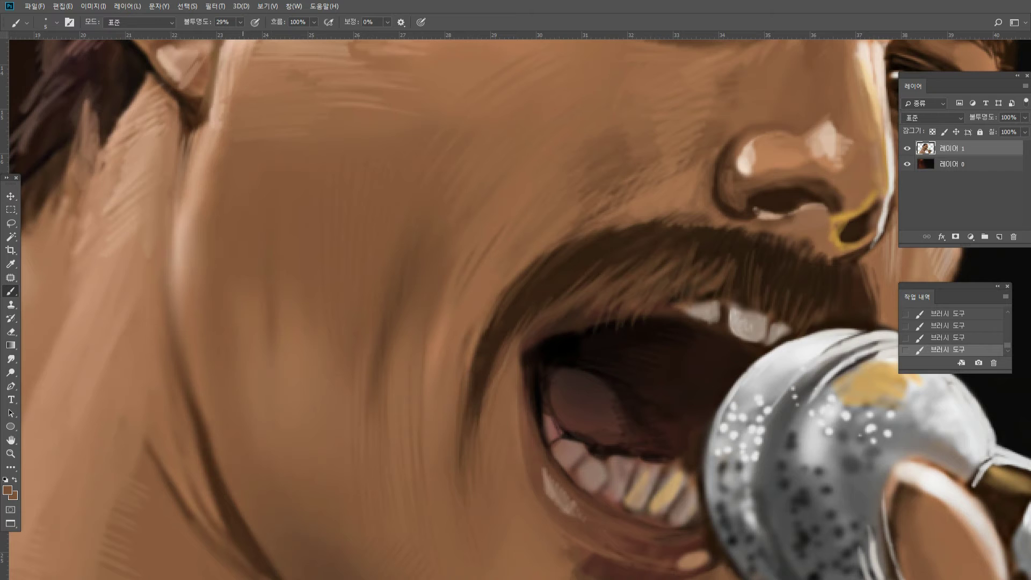
Hatch dark brown strokes along the jawline crease and blend the lower cheek with fine strokes in sampled skin brown.
left_click(198, 414, "alt")
left_click_drag(201, 399, 239, 486)
left_click_drag(225, 431, 296, 570)
left_click_drag(255, 457, 306, 562)
left_click_drag(241, 449, 282, 553)
left_click_drag(261, 476, 279, 511)
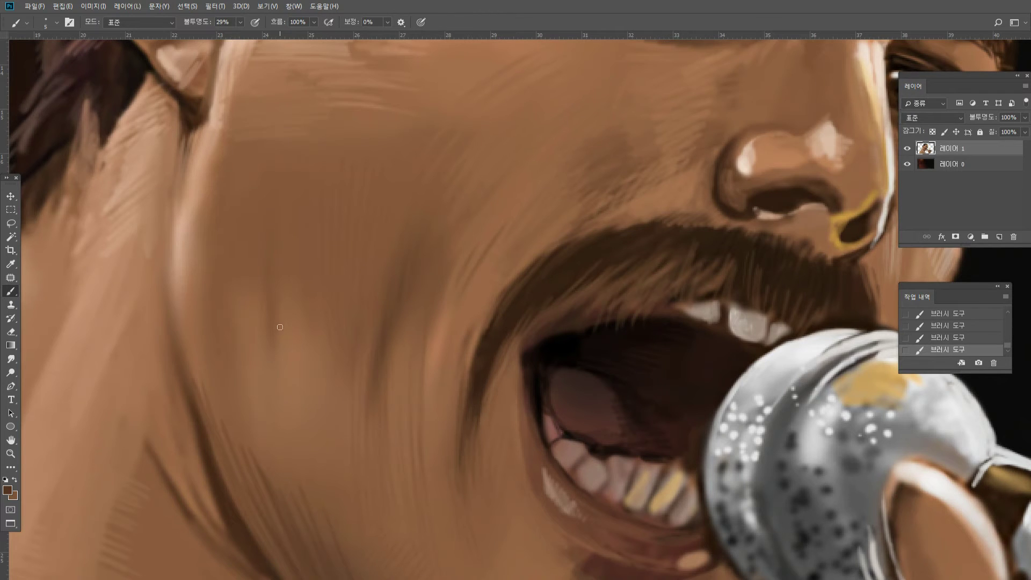
mouse_move(250, 434)
left_mouse_down()
mouse_move(259, 463)
mouse_move(283, 478)
left_mouse_up()
left_click_drag(283, 368, 282, 402)
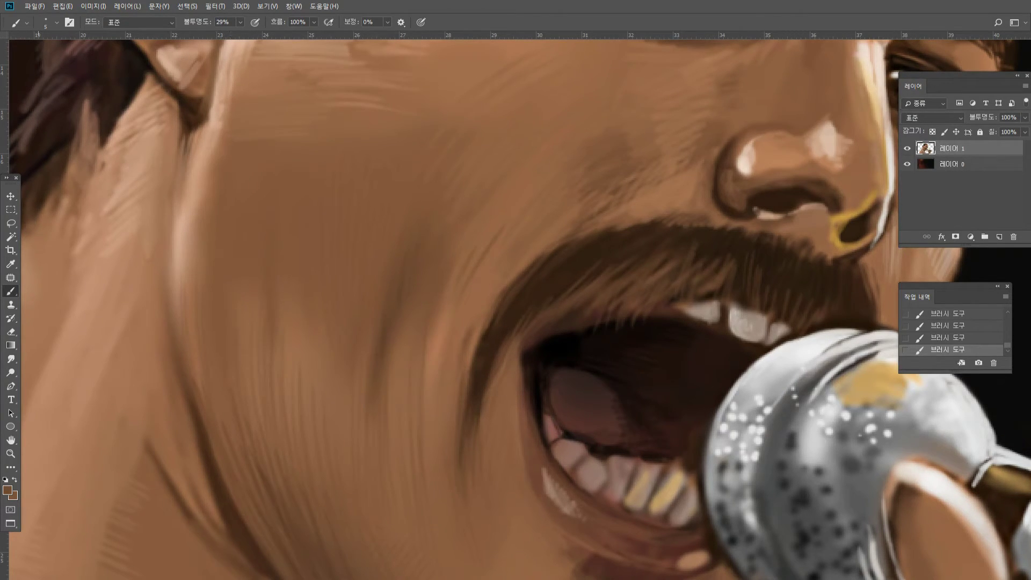
Hatch fine light strokes over the back of the neck below the hairline in sampled pale skin tones.
double_click(11, 454)
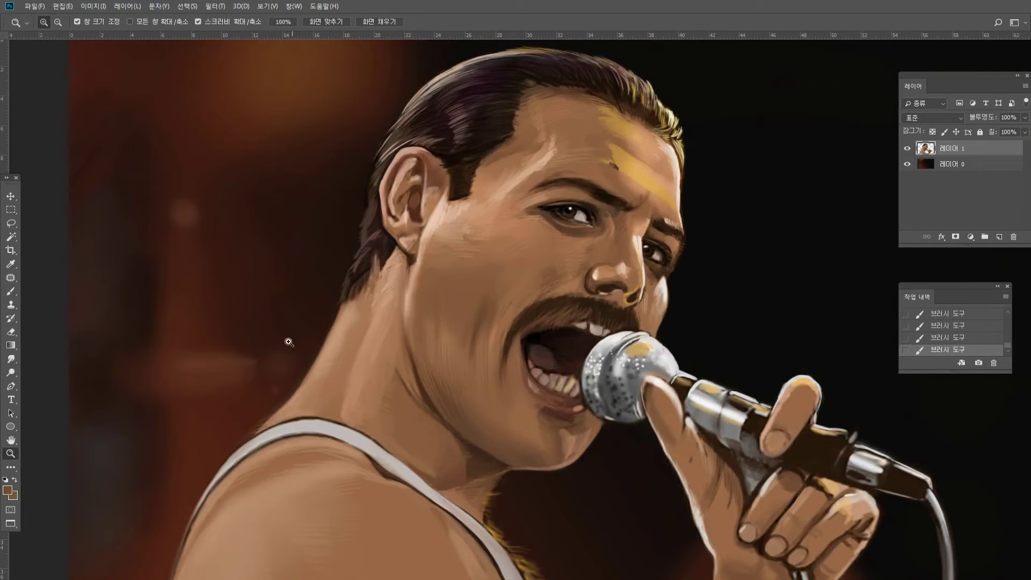
left_click(287, 320)
left_click(287, 321)
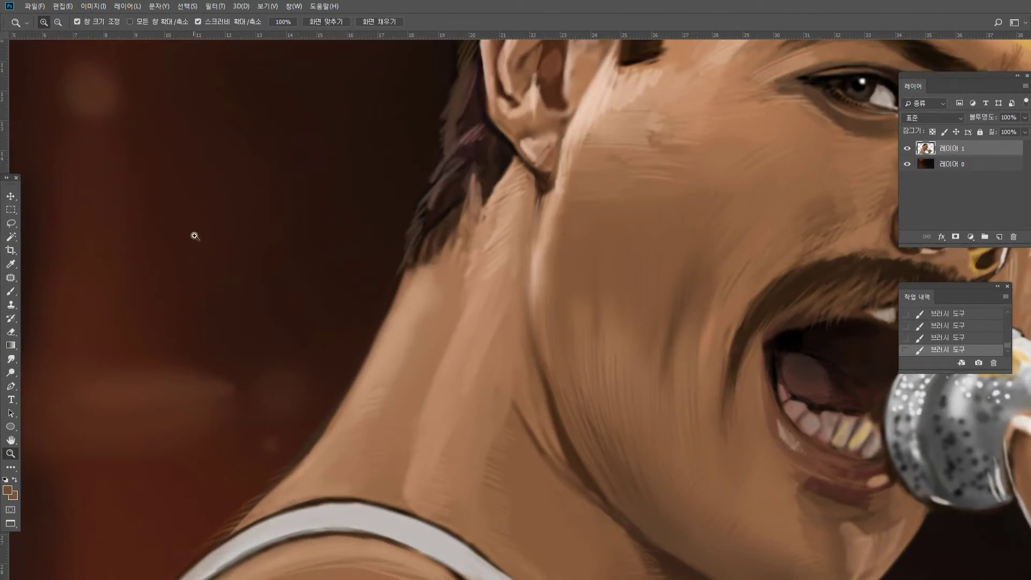
left_click(11, 291)
left_click(629, 130, "alt")
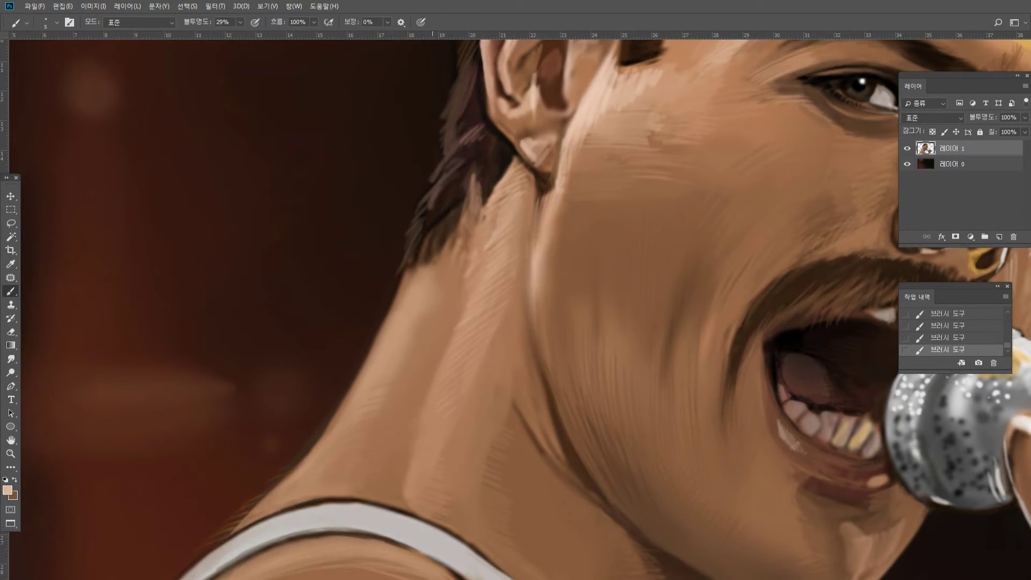
left_click_drag(407, 307, 436, 284)
mouse_move(403, 319)
left_mouse_down()
mouse_move(436, 296)
mouse_move(431, 305)
left_mouse_up()
left_click_drag(388, 340, 425, 317)
left_click(387, 360, "alt")
left_click_drag(357, 385, 311, 450)
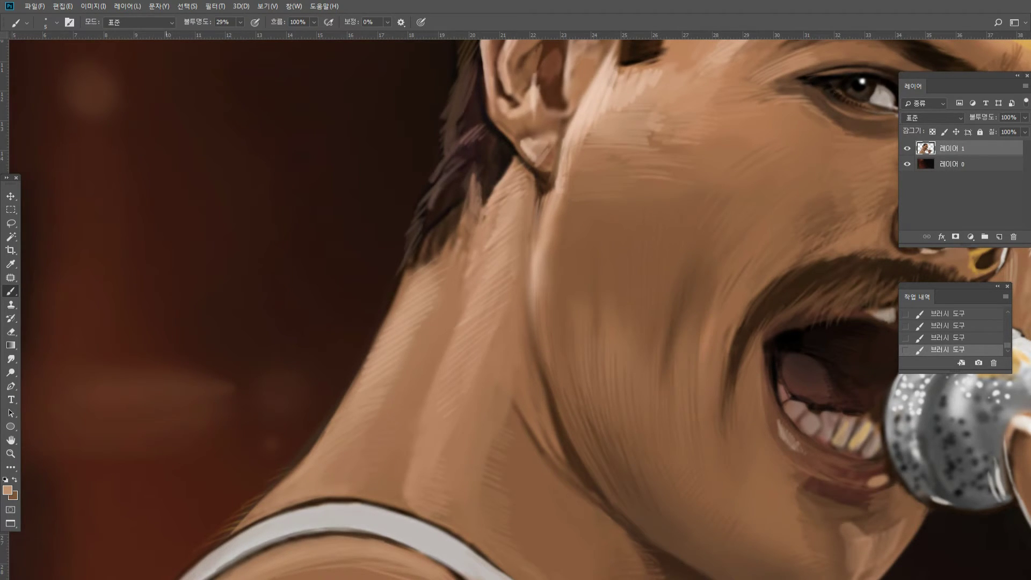
Brighten the cheekbone and temple highlights with the Dodge tool at brush size 200, midtones range and 49% exposure.
double_click(11, 440)
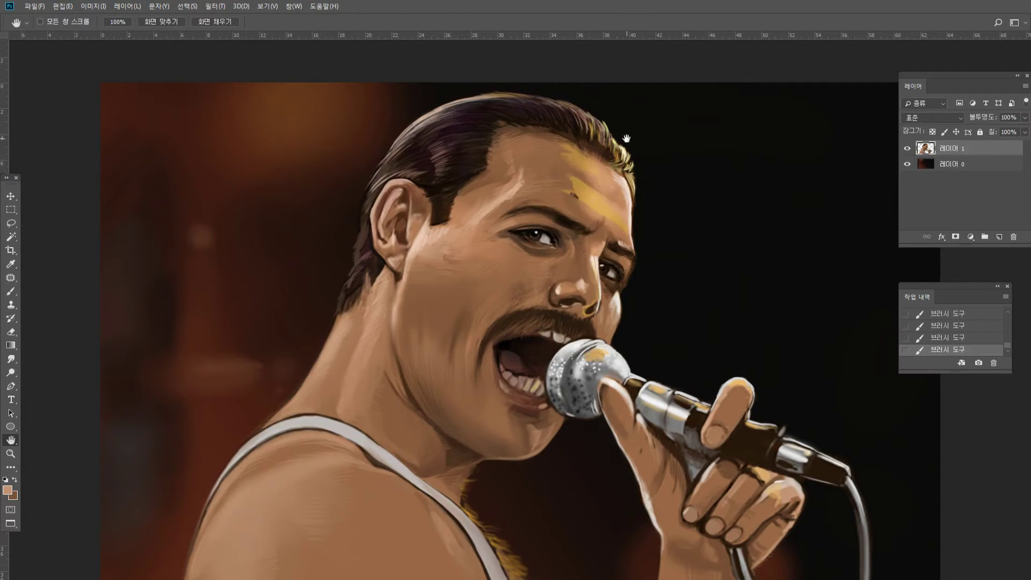
left_click(14, 372)
left_click(42, 376)
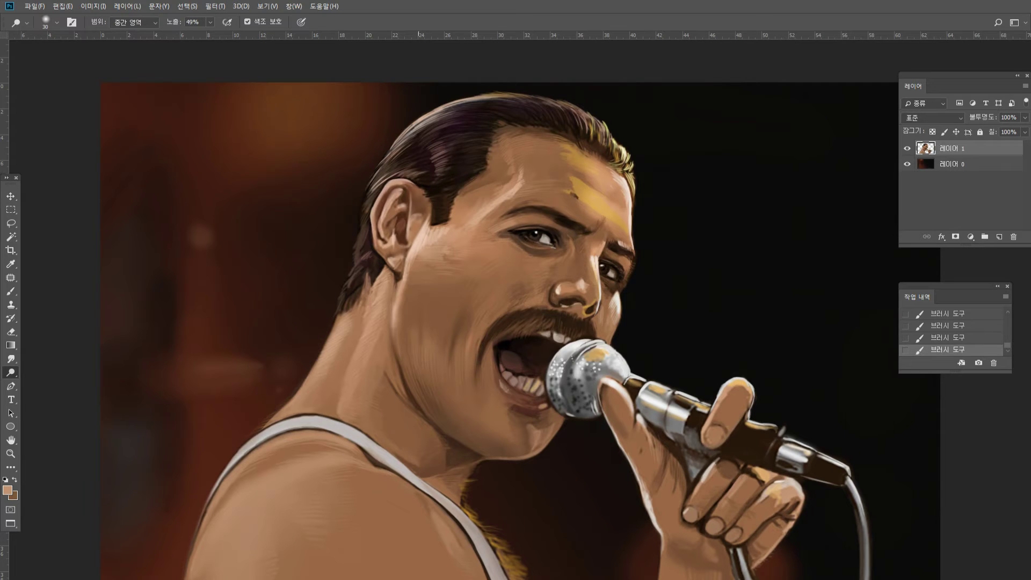
key("bracketright")
left_click_drag(442, 242, 408, 259)
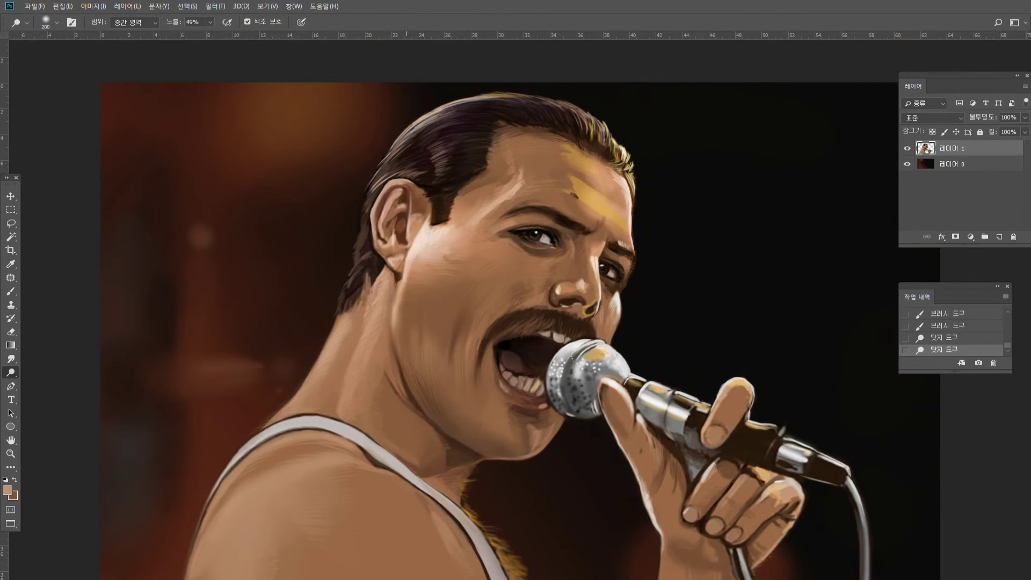
key("ctrl+alt+z")
left_click_drag(471, 202, 415, 264)
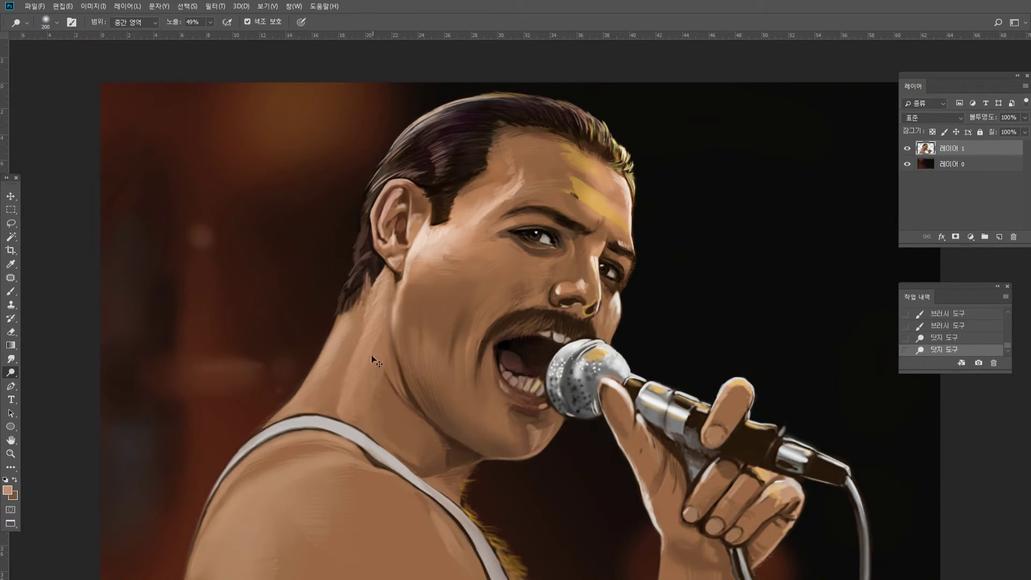
key("ctrl+alt+z")
left_click_drag(510, 247, 457, 180)
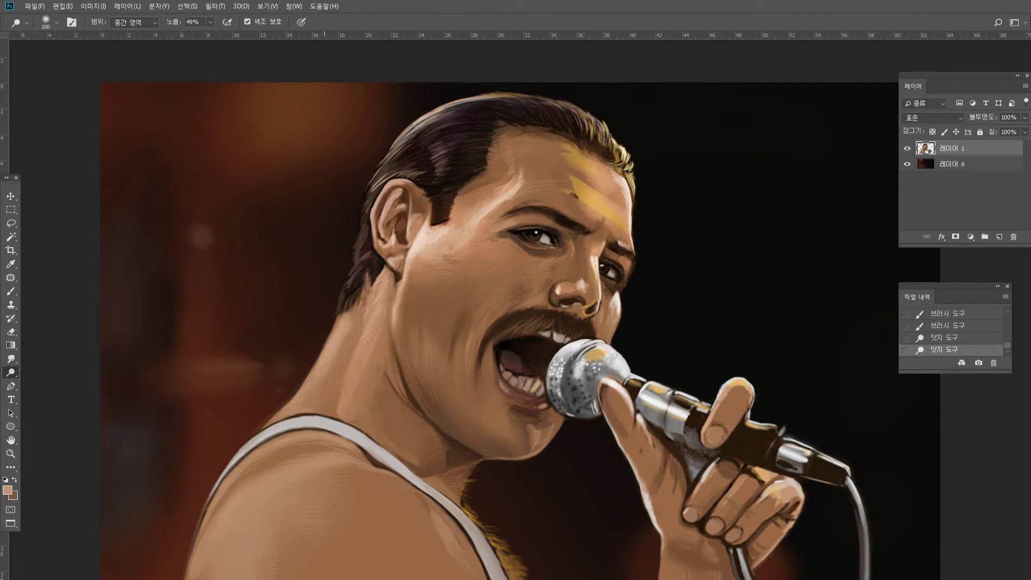
Dodge the highlights down the neck and add a soft bright glow on the rounded shoulder.
left_click_drag(400, 282, 386, 317)
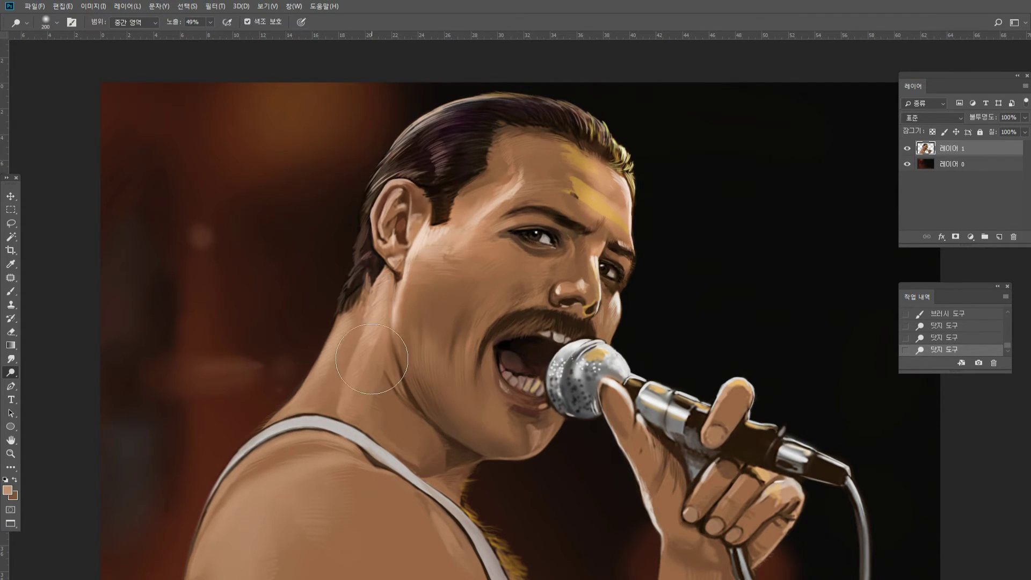
left_click_drag(363, 352, 344, 400)
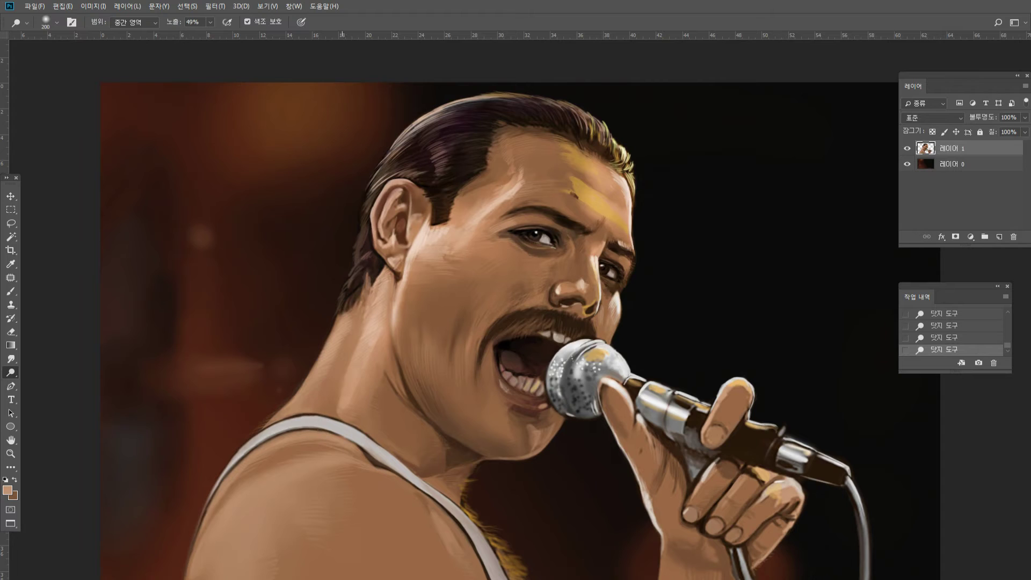
left_click_drag(296, 435, 203, 569)
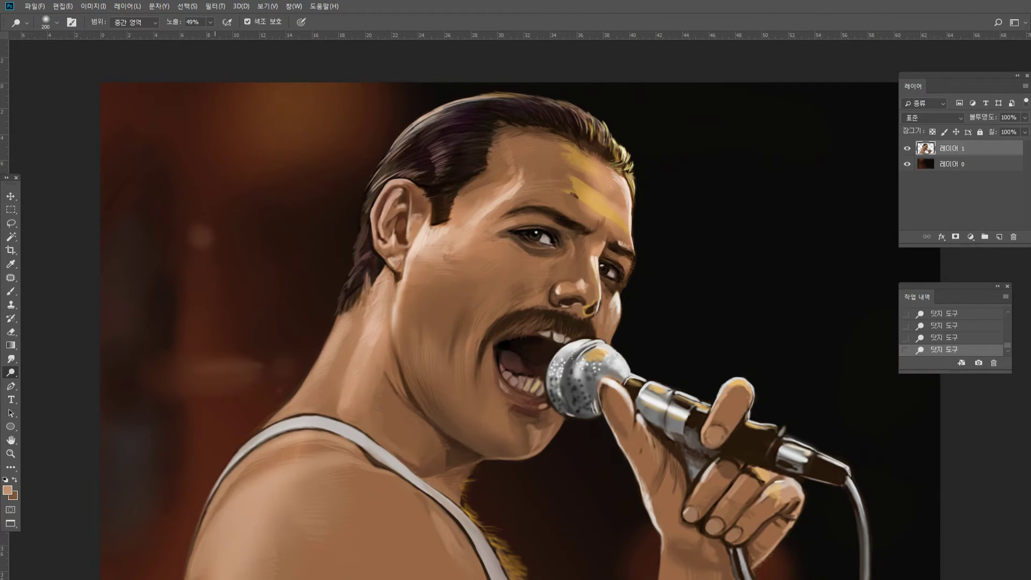
left_click(210, 553)
left_click(263, 509)
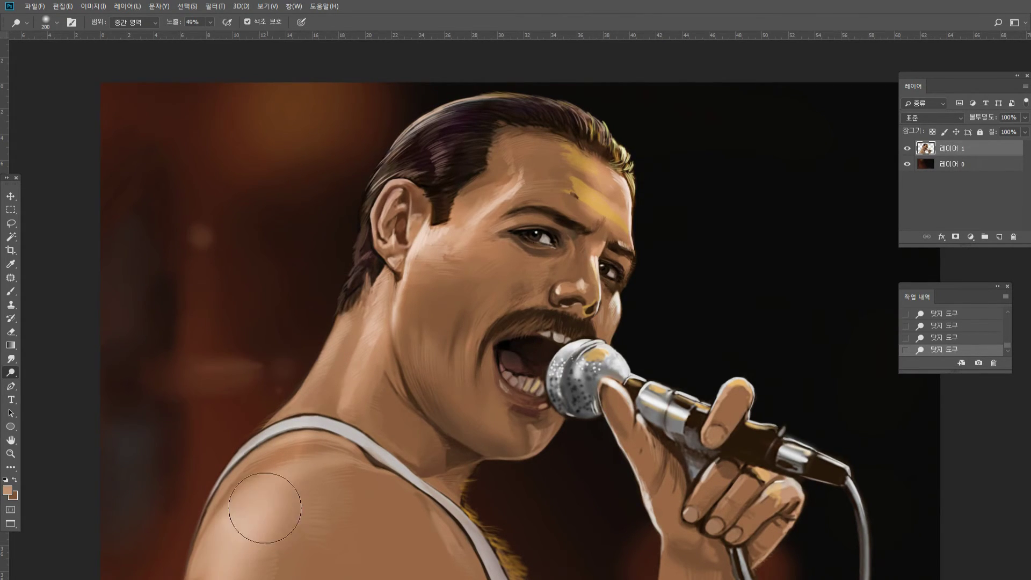
left_click(262, 503)
key("ctrl+z")
left_click(264, 502)
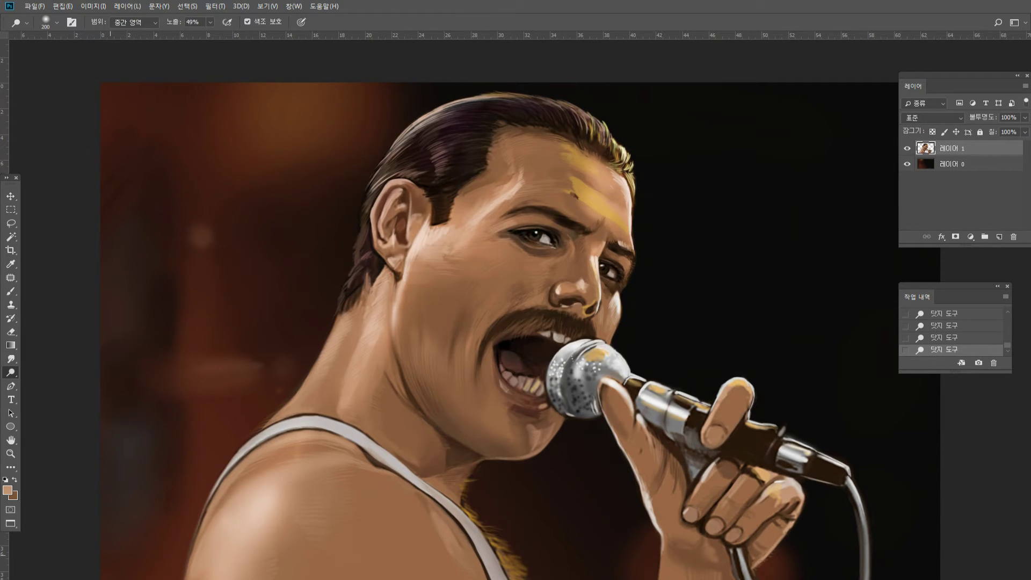
Soften the inner edge of the shoulder highlight with short size 10 brush strokes in a sampled skin tone.
left_click(304, 533, "alt")
left_click(12, 291)
left_click(274, 547, "alt")
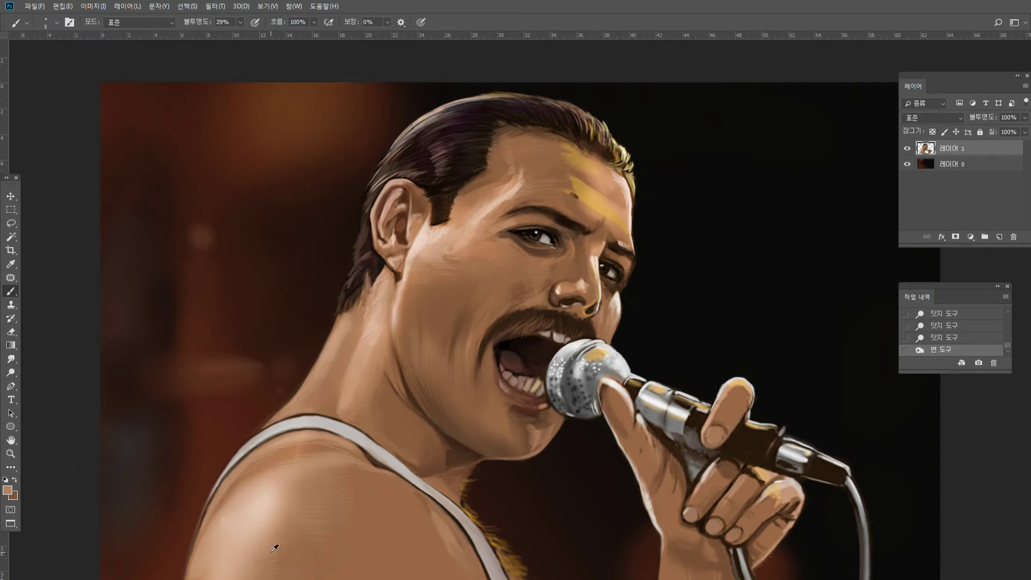
left_click(288, 532, "alt")
left_click(286, 533, "alt")
left_click(292, 527)
left_click(291, 527)
left_click(292, 527)
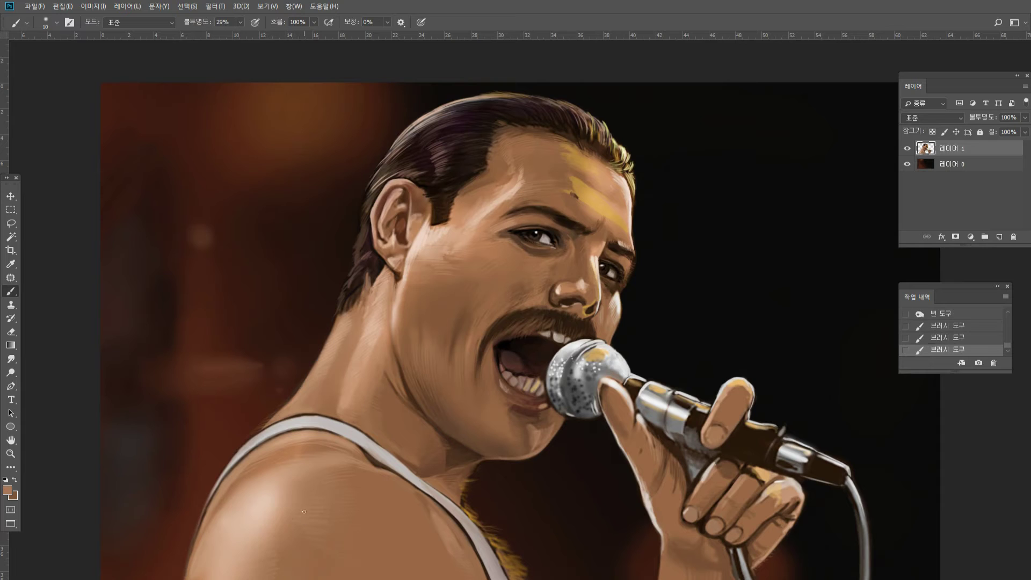
left_click(293, 528)
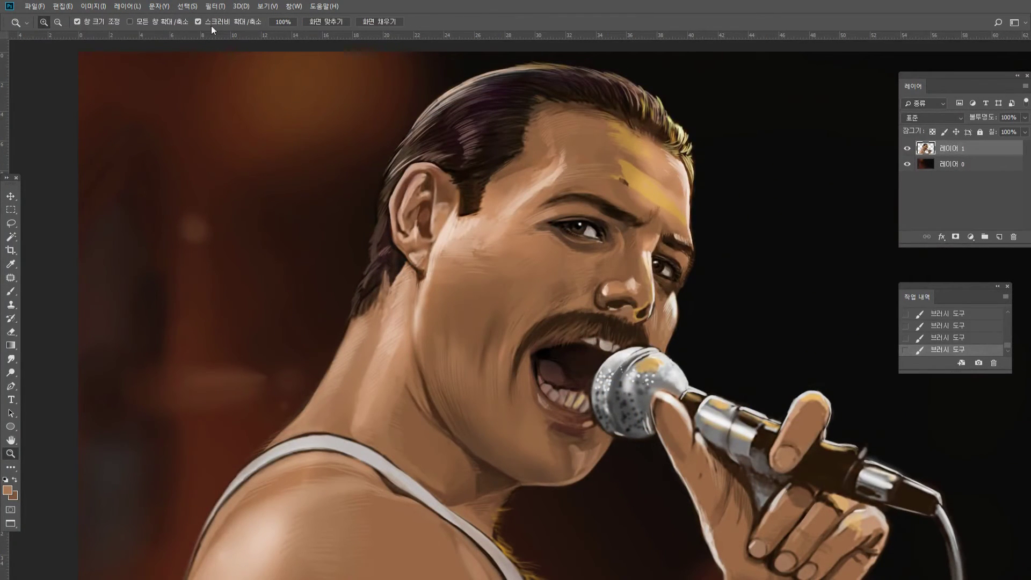
Resize the image to 2800 px wide by 1716 px high, keeping its proportions.
left_click(277, 114, "alt")
left_click(432, 238)
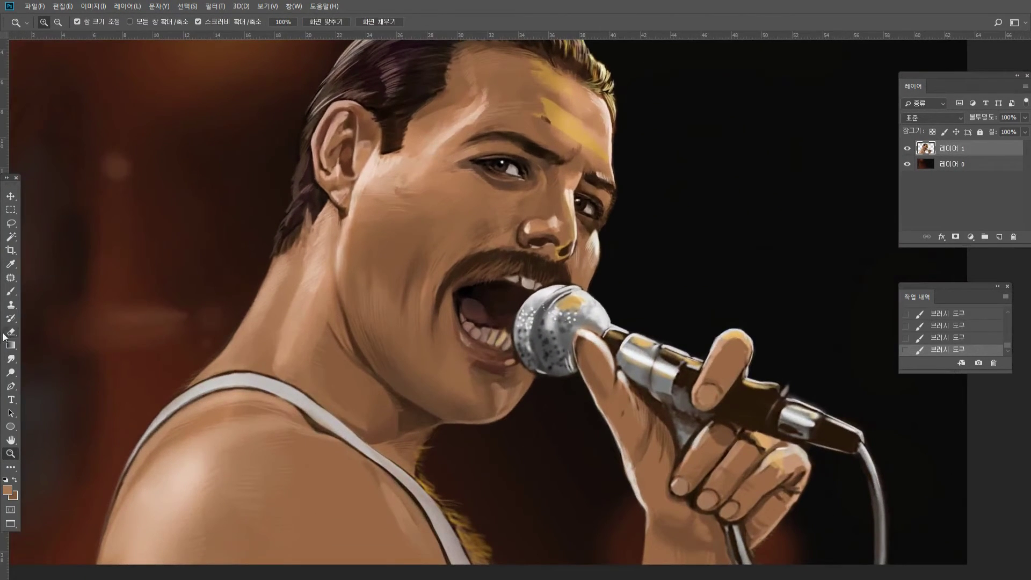
key("h")
left_click_drag(371, 236, 399, 296)
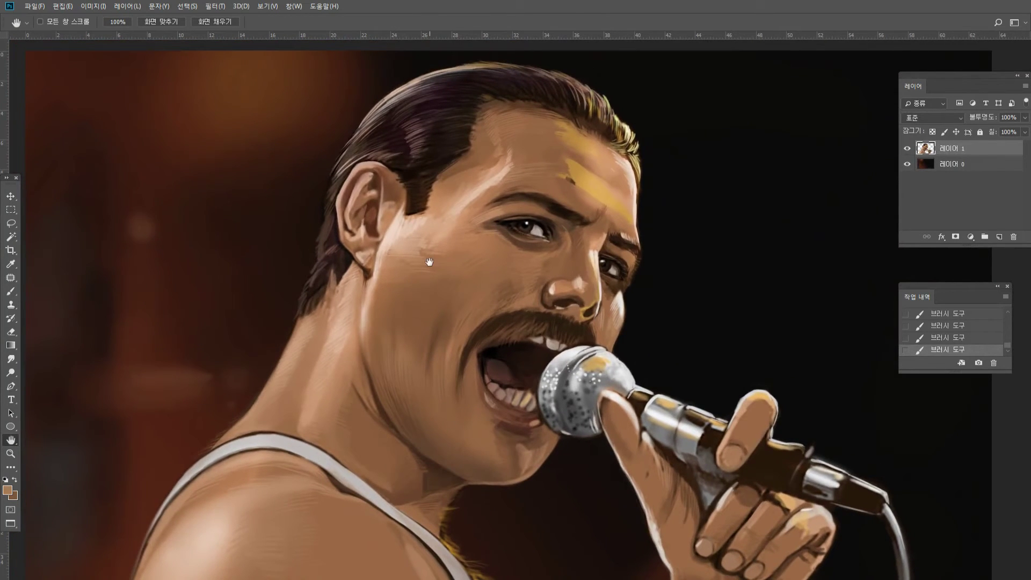
left_click(94, 6)
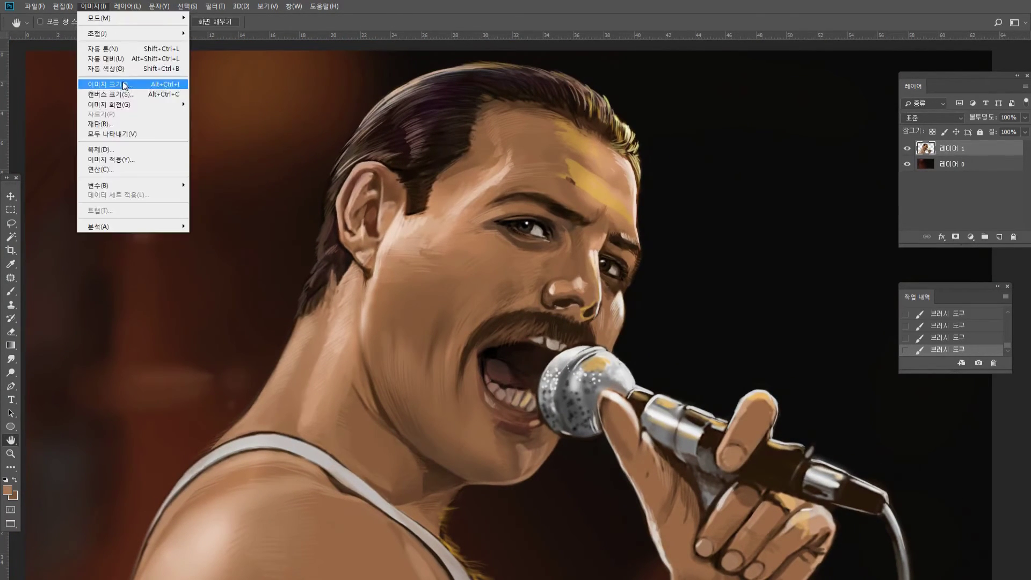
left_click(108, 84)
type("3600")
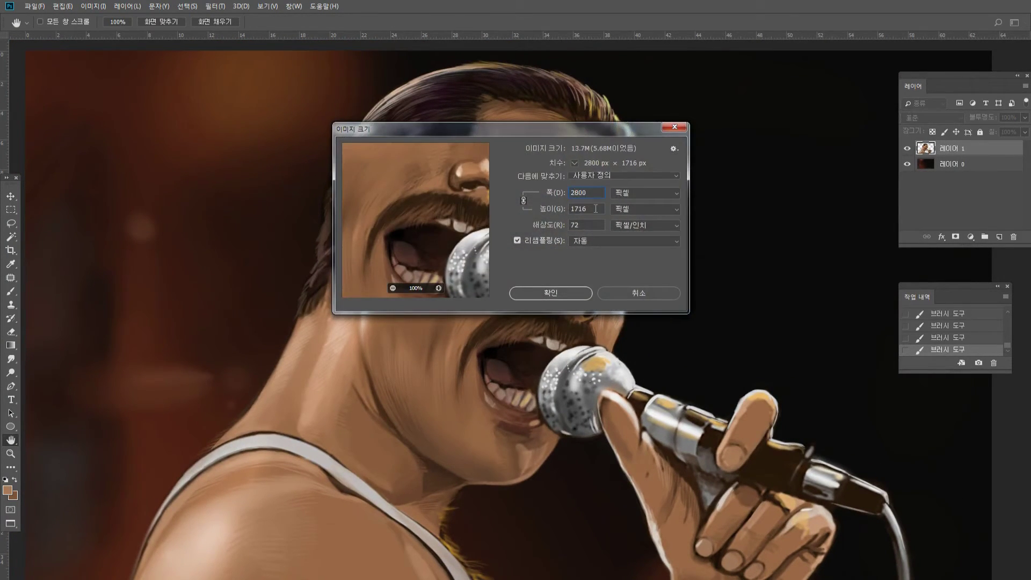
left_click(572, 293)
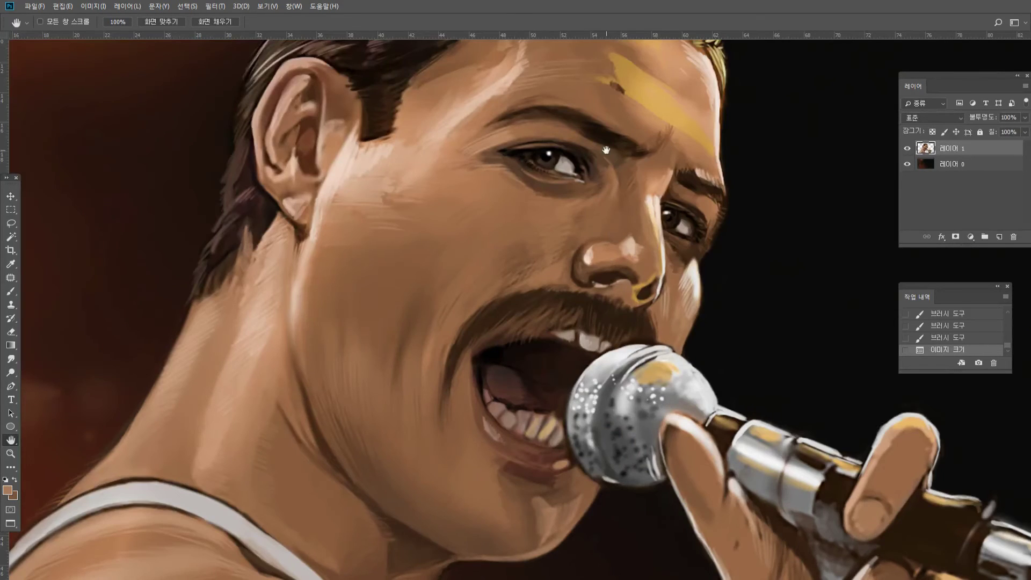
Paint thin black strands between the pinkish highlight strands in the hair above the ear.
left_click_drag(606, 150, 641, 272)
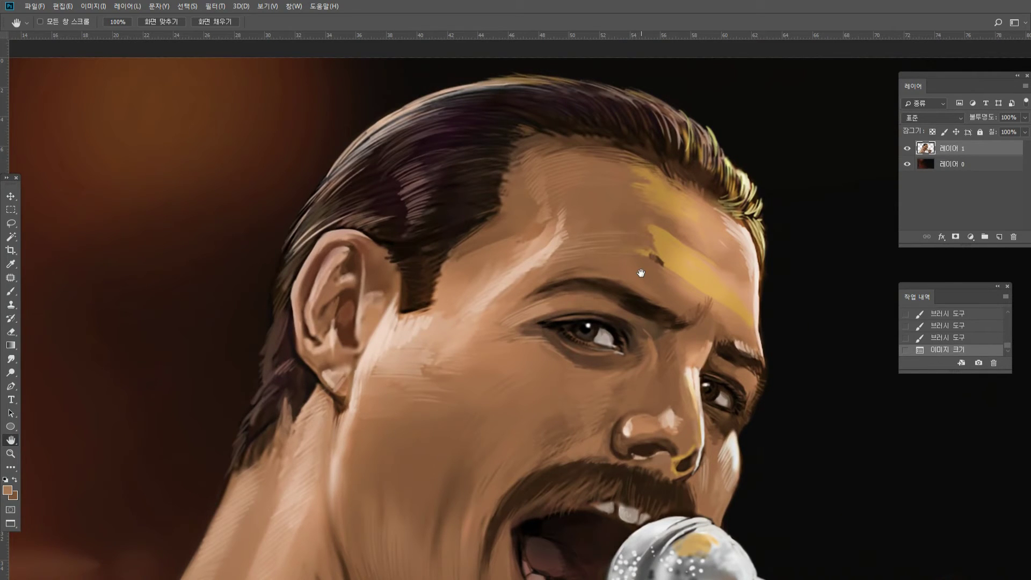
left_click_drag(527, 189, 528, 191)
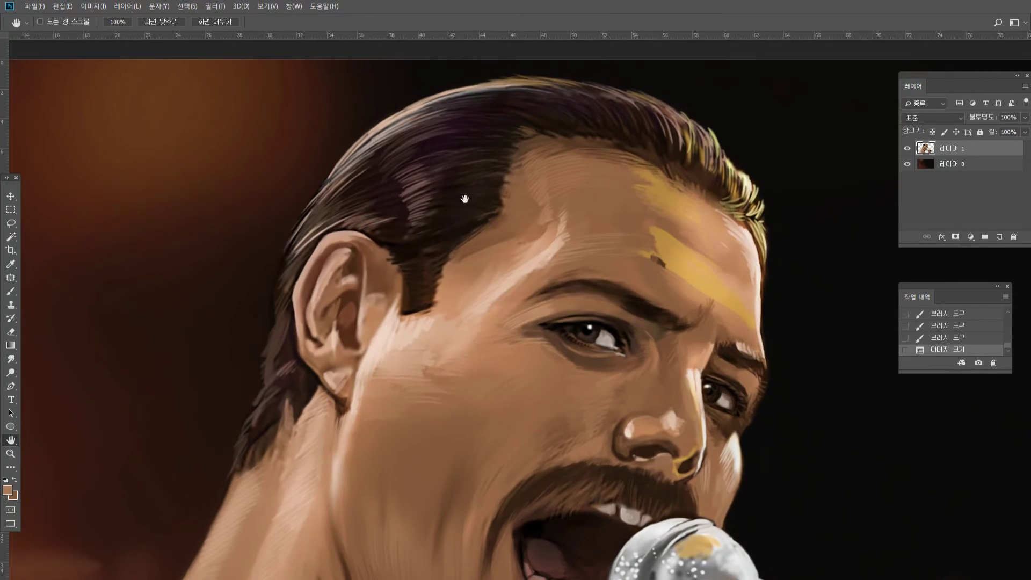
left_click(13, 453)
left_click_drag(442, 178, 501, 121)
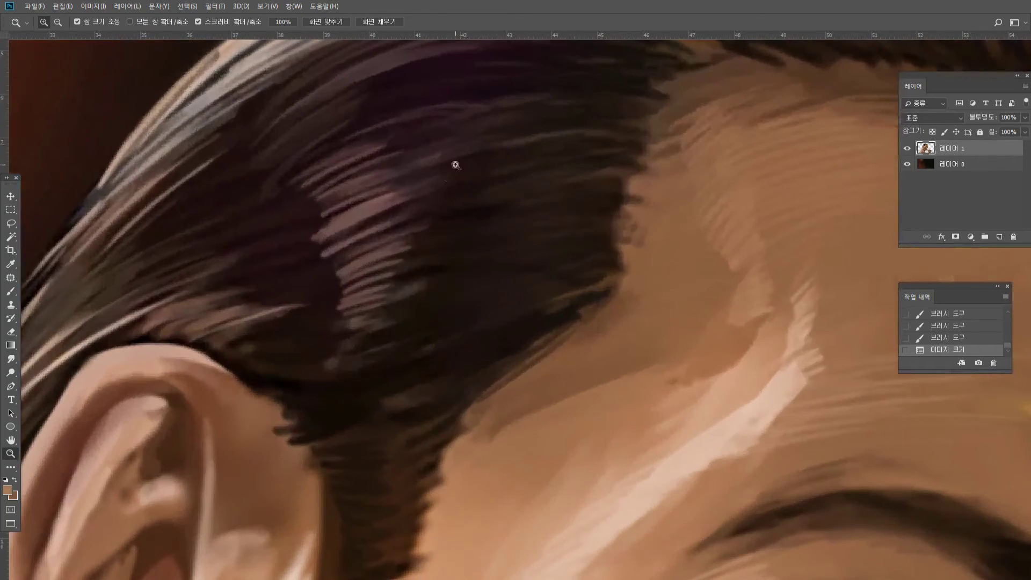
left_click(11, 291)
key("i")
left_click(292, 385)
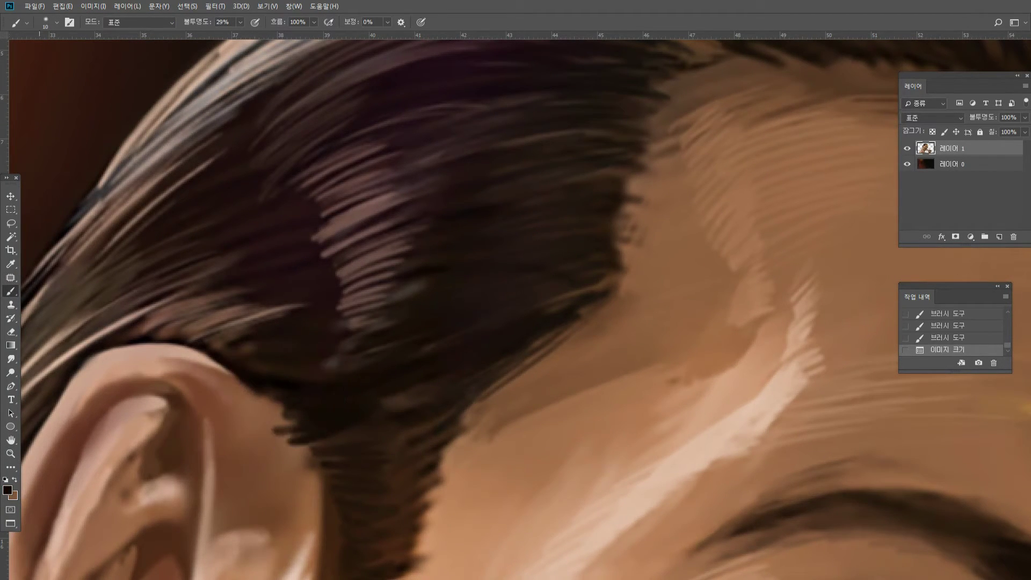
left_click(10, 487)
left_click_drag(199, 351, 129, 415)
left_click(406, 252)
key("b")
left_click_drag(371, 250, 411, 230)
left_click_drag(343, 264, 444, 219)
left_click_drag(340, 256, 380, 236)
left_click_drag(314, 267, 405, 225)
mouse_move(318, 241)
left_mouse_down()
mouse_move(430, 180)
mouse_move(403, 189)
left_mouse_up()
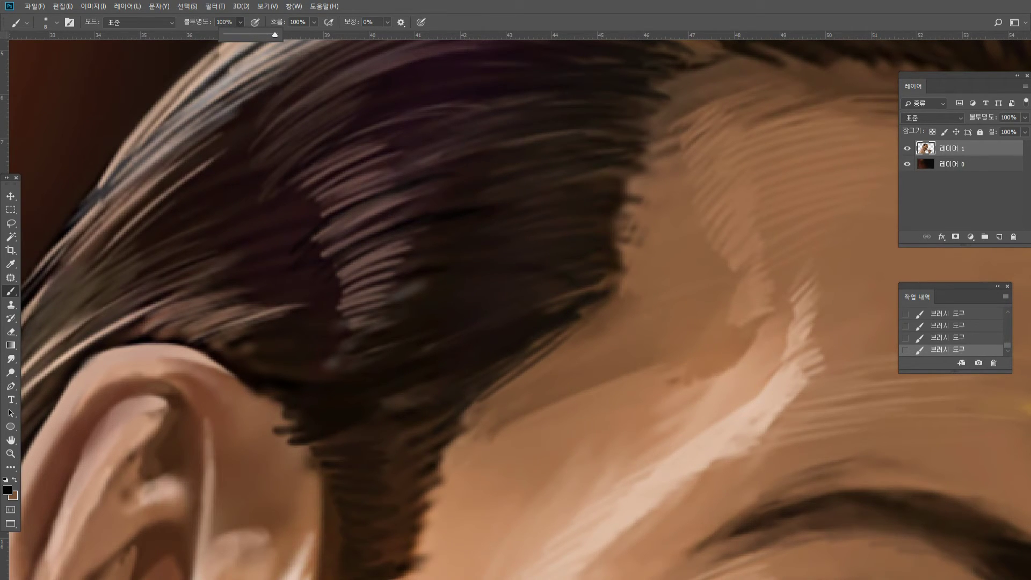
Paint bold black strands at 100% opacity around the pinkish hair highlight and through the swept-back hair behind it.
left_click_drag(292, 166, 402, 105)
mouse_move(266, 208)
left_mouse_down()
mouse_move(371, 121)
mouse_move(429, 103)
left_mouse_up()
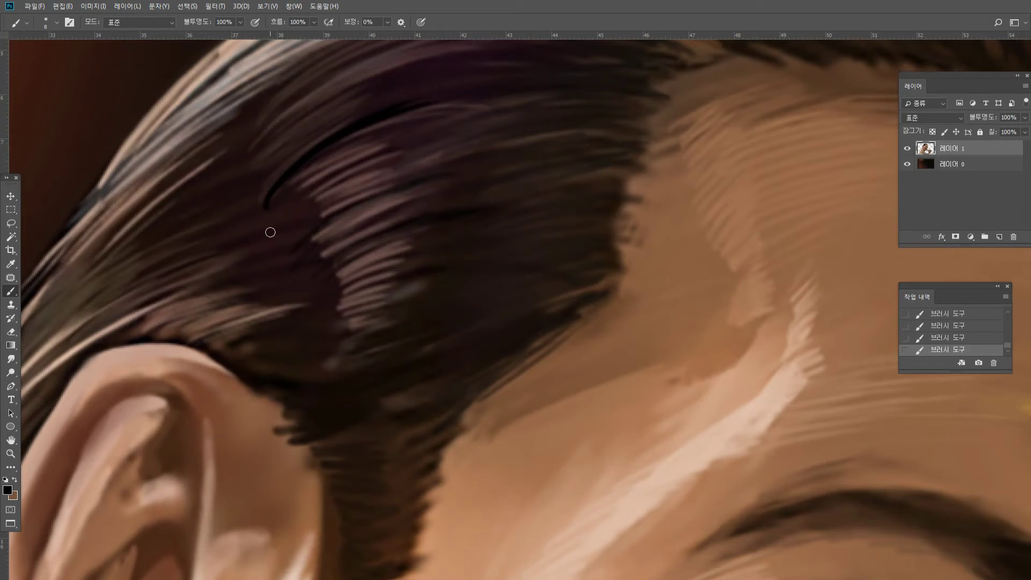
mouse_move(225, 240)
left_mouse_down()
mouse_move(281, 182)
mouse_move(333, 81)
left_mouse_up()
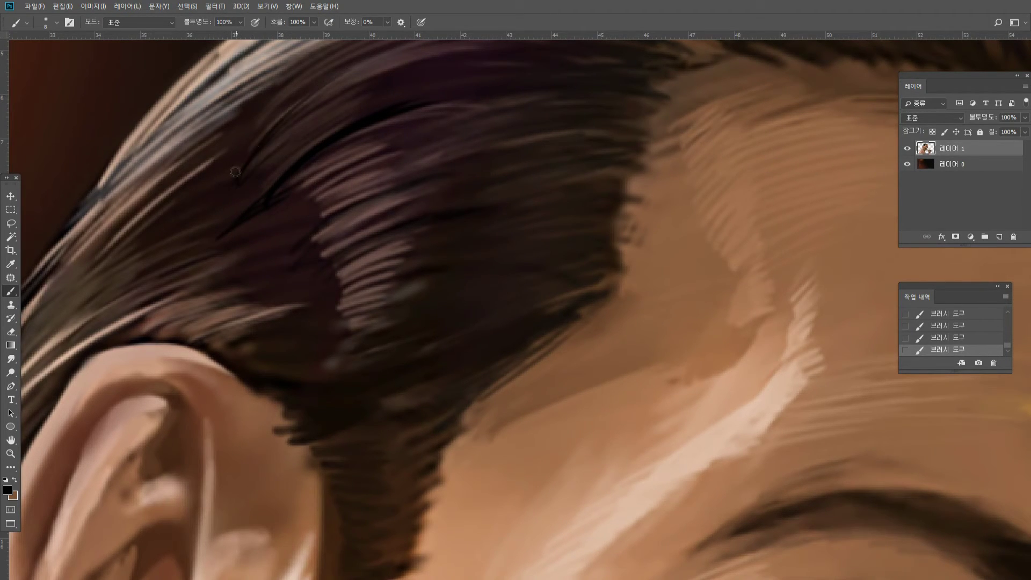
left_click_drag(236, 172, 353, 63)
left_click_drag(245, 152, 328, 75)
left_click_drag(232, 145, 310, 61)
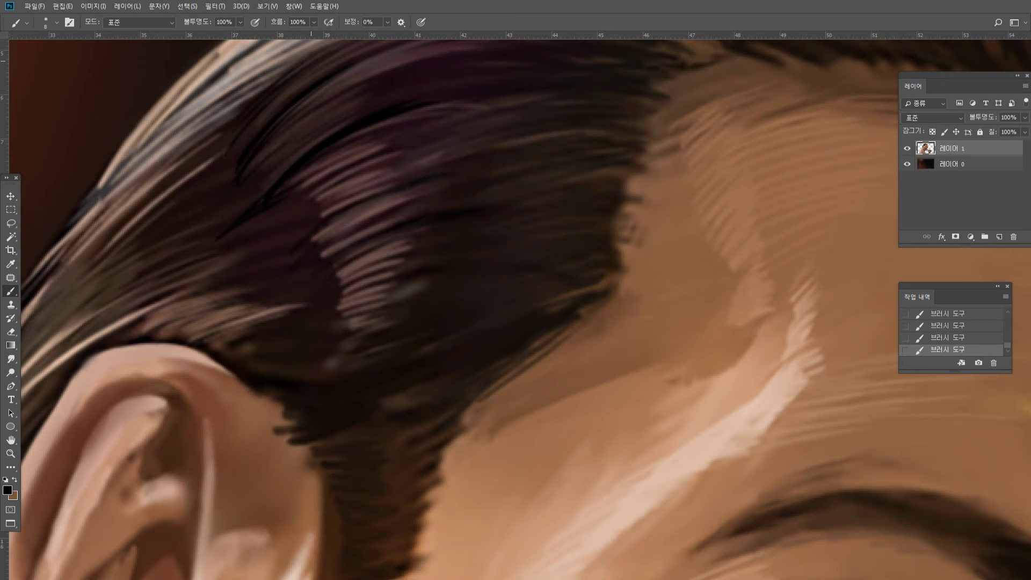
mouse_move(222, 117)
left_mouse_down()
mouse_move(295, 60)
mouse_move(187, 106)
left_mouse_up()
key("ctrl+z")
mouse_move(315, 237)
left_mouse_down()
mouse_move(426, 164)
mouse_move(275, 241)
left_mouse_up()
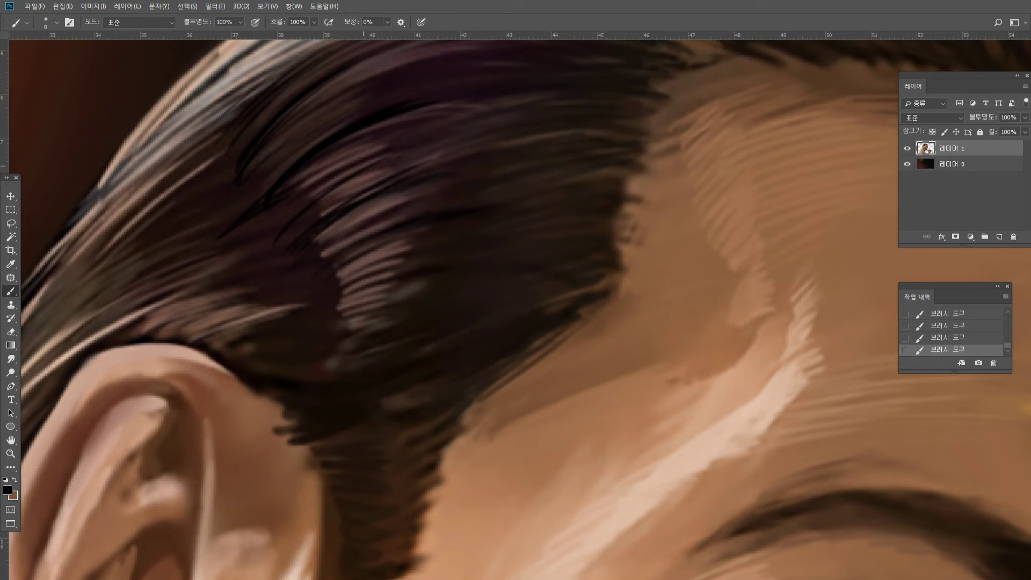
Add muted mauve-brown strands around the hair highlight and above the ear in a colour sampled from the hair.
left_click(345, 192, "alt")
left_click_drag(323, 177, 287, 210)
mouse_move(387, 131)
left_mouse_down()
mouse_move(317, 163)
mouse_move(268, 200)
left_mouse_up()
left_click_drag(409, 109, 342, 140)
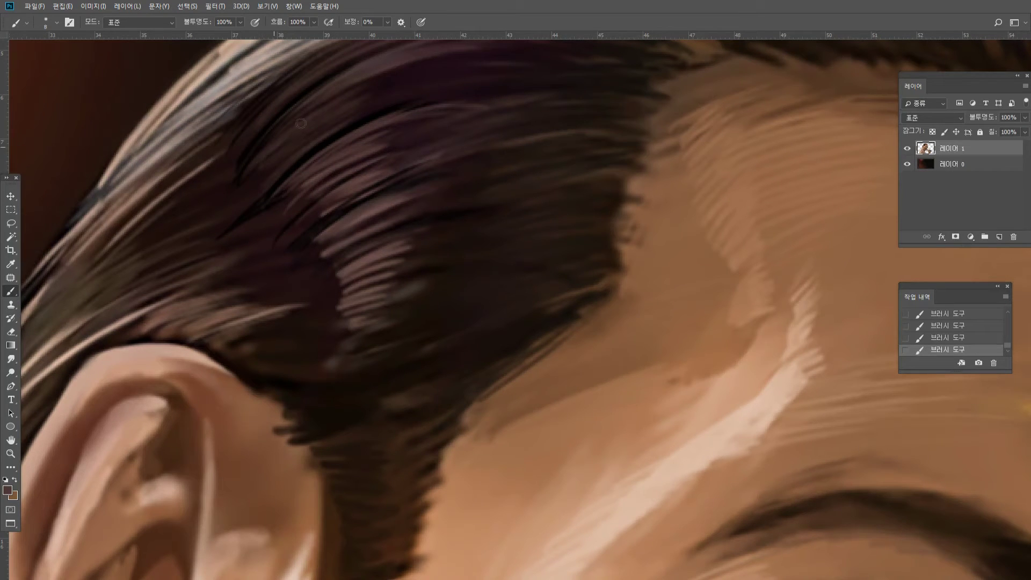
left_click_drag(324, 97, 268, 139)
left_click_drag(130, 319, 223, 278)
left_click_drag(105, 331, 215, 287)
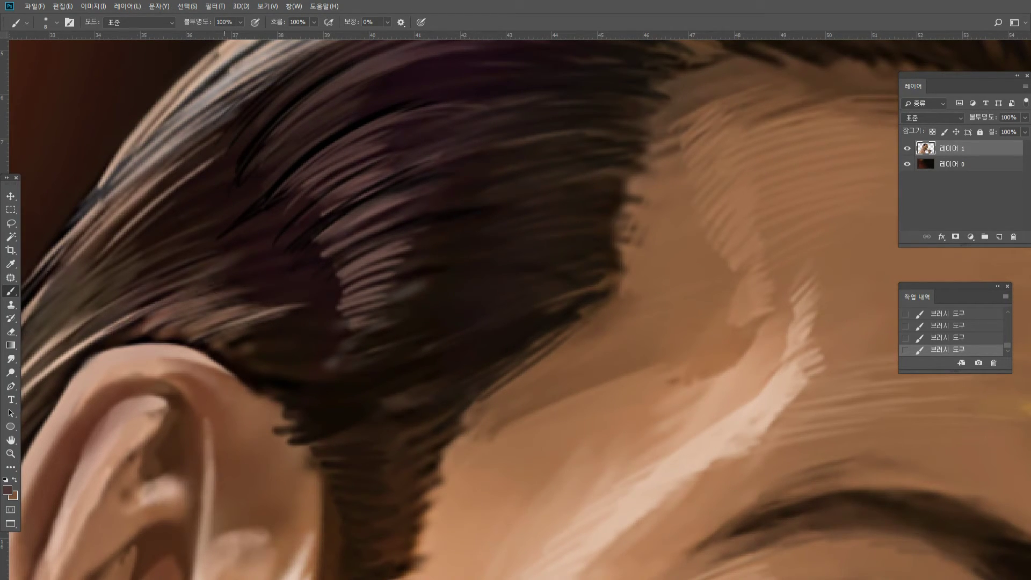
Paint light beige strands through the swept-back hair above and behind the ear in a colour sampled from the hair.
left_click(120, 324, "alt")
left_click_drag(110, 330, 208, 285)
mouse_move(53, 353)
left_mouse_down()
mouse_move(186, 278)
mouse_move(179, 270)
left_mouse_up()
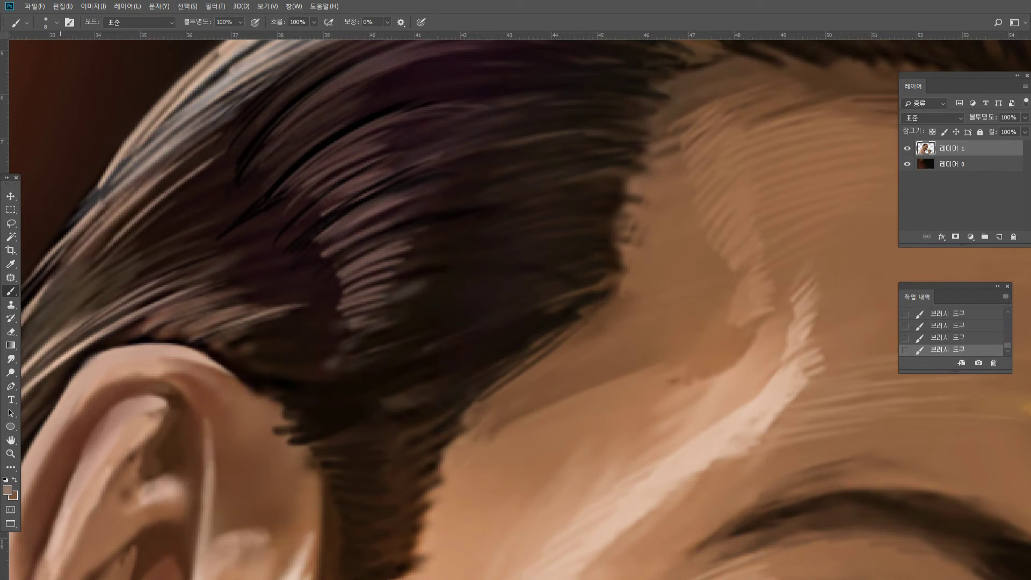
left_click_drag(82, 316, 167, 269)
left_click_drag(58, 333, 169, 247)
left_click_drag(84, 317, 180, 244)
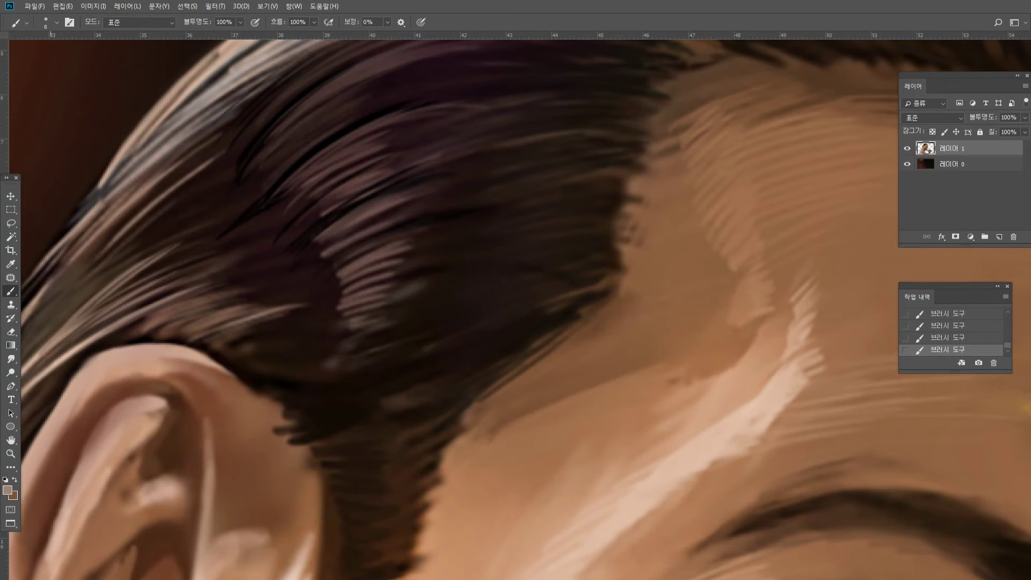
left_click_drag(51, 325, 132, 256)
left_click_drag(59, 299, 142, 222)
left_click_drag(59, 299, 177, 175)
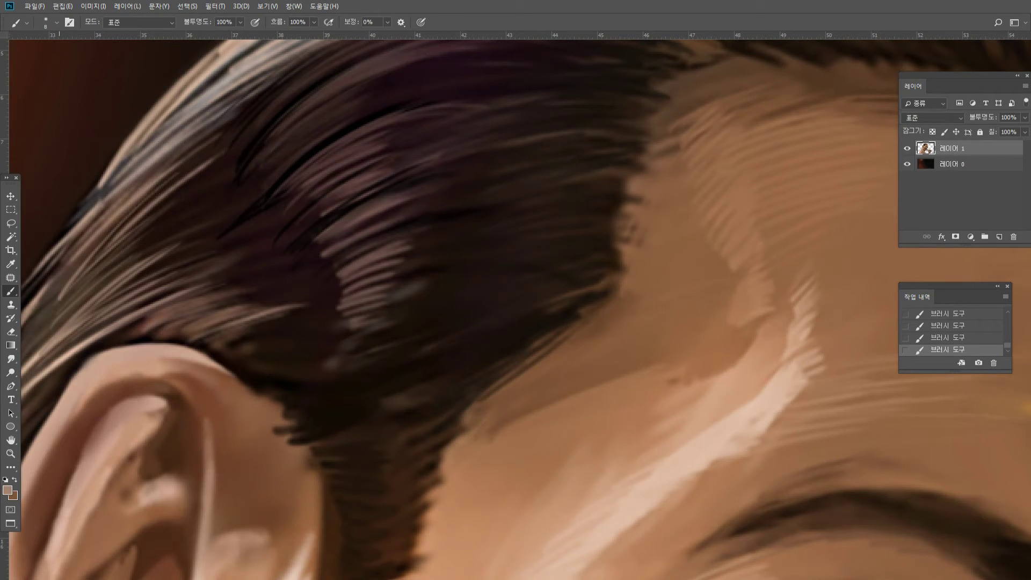
mouse_move(66, 265)
left_mouse_down()
mouse_move(217, 122)
mouse_move(222, 78)
left_mouse_up()
left_click_drag(151, 143, 169, 126)
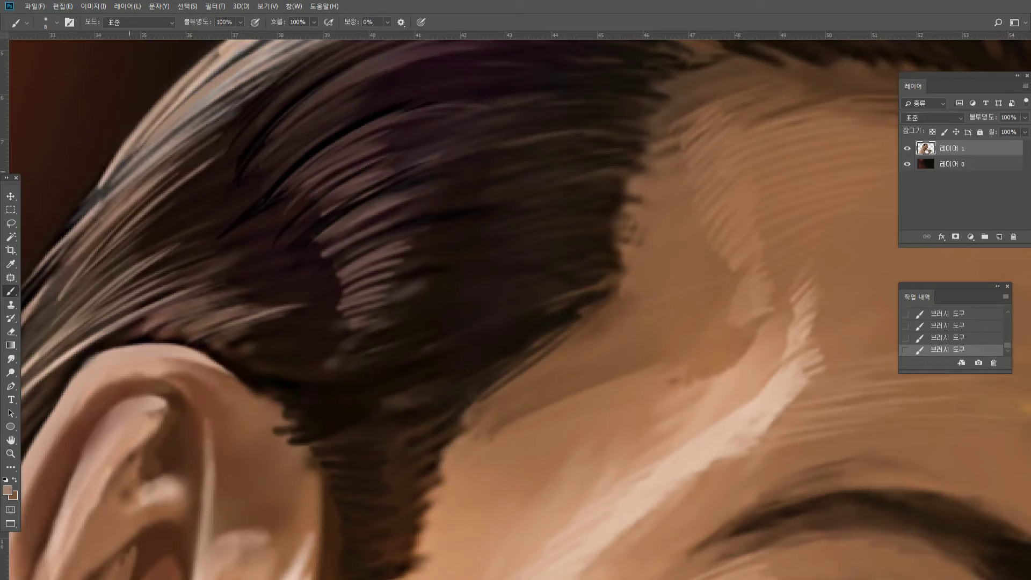
Paint dark mauve strands across the top of the hair above the forehead in a colour sampled from the hair.
double_click(11, 453)
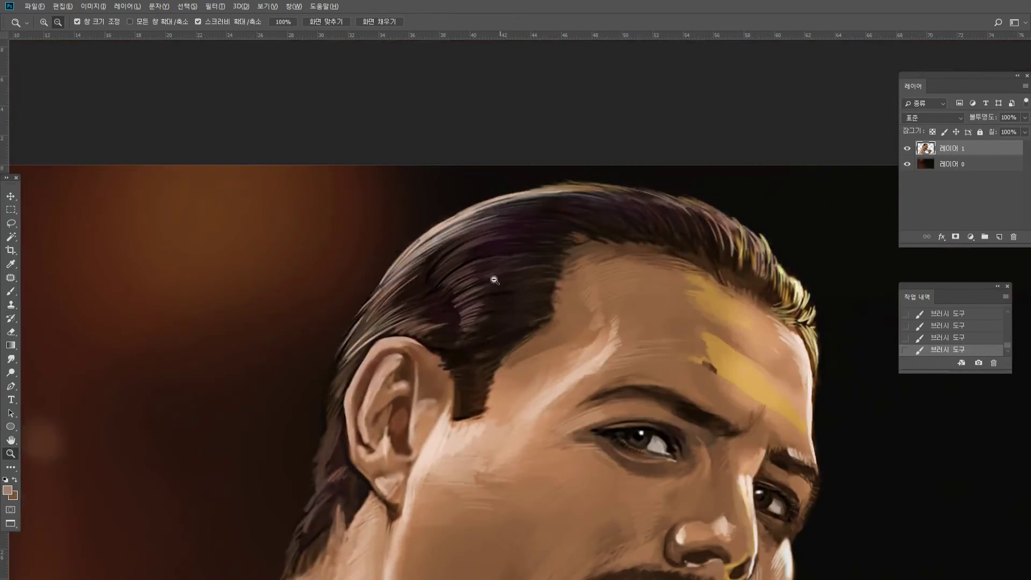
left_click(493, 279, "alt")
left_click(523, 337, "alt")
left_click(562, 394)
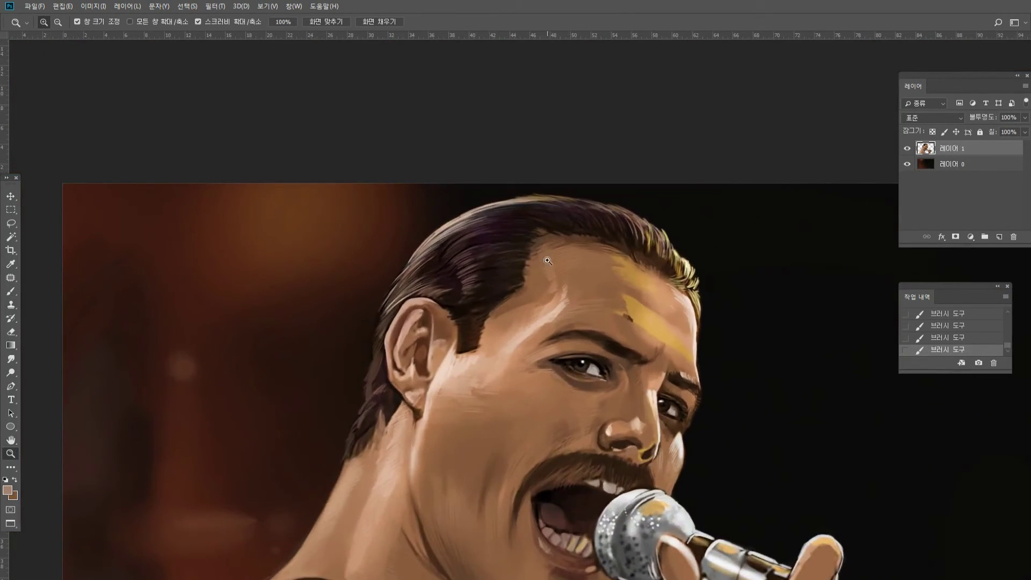
left_click_drag(519, 230, 581, 239)
left_click(582, 239)
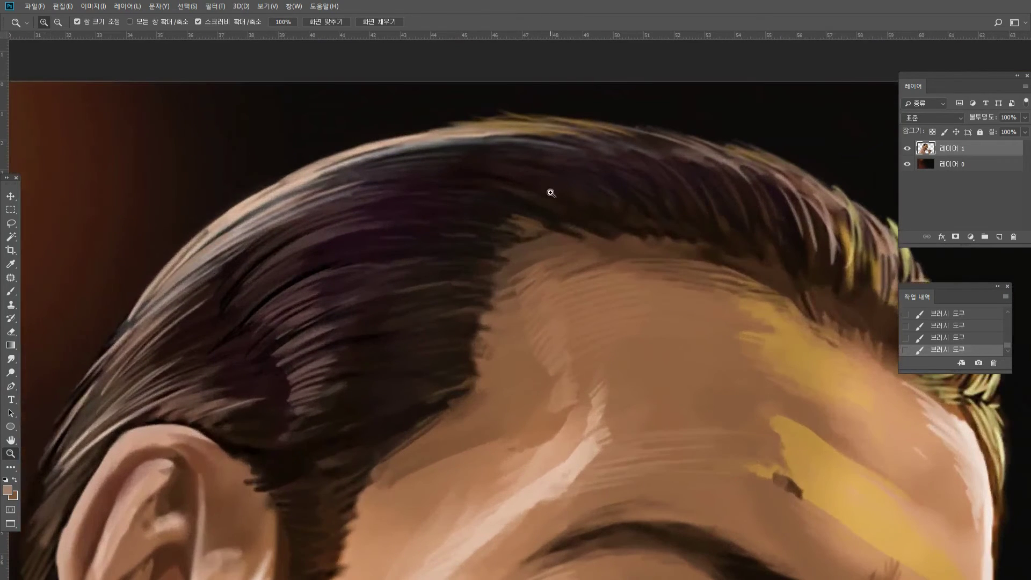
left_click(11, 291)
left_click(341, 220, "alt")
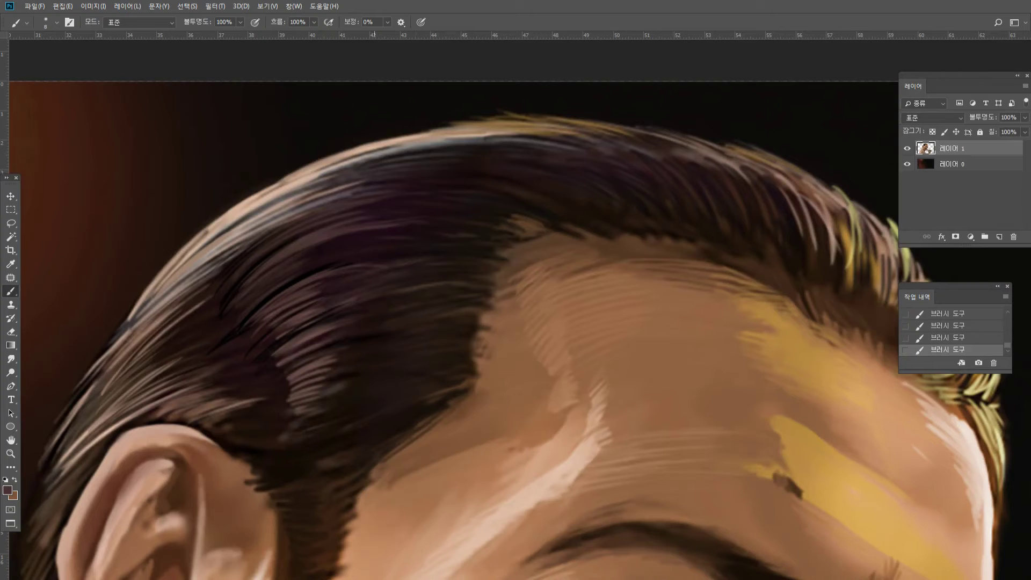
mouse_move(379, 183)
left_mouse_down()
mouse_move(483, 187)
mouse_move(468, 189)
left_mouse_up()
left_click_drag(382, 195, 479, 195)
left_click_drag(428, 161, 543, 159)
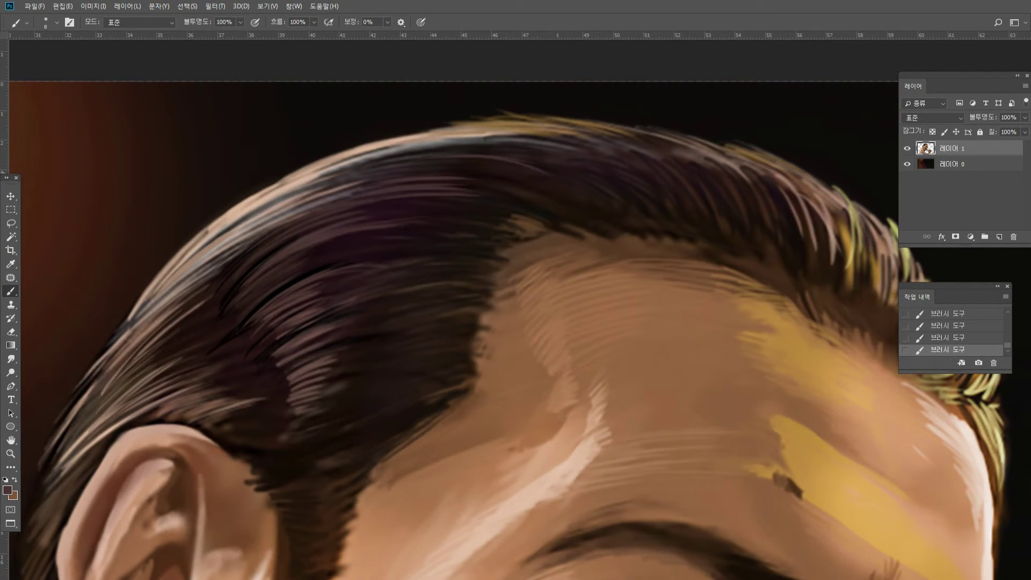
left_click_drag(489, 189, 611, 172)
left_click_drag(457, 150, 580, 179)
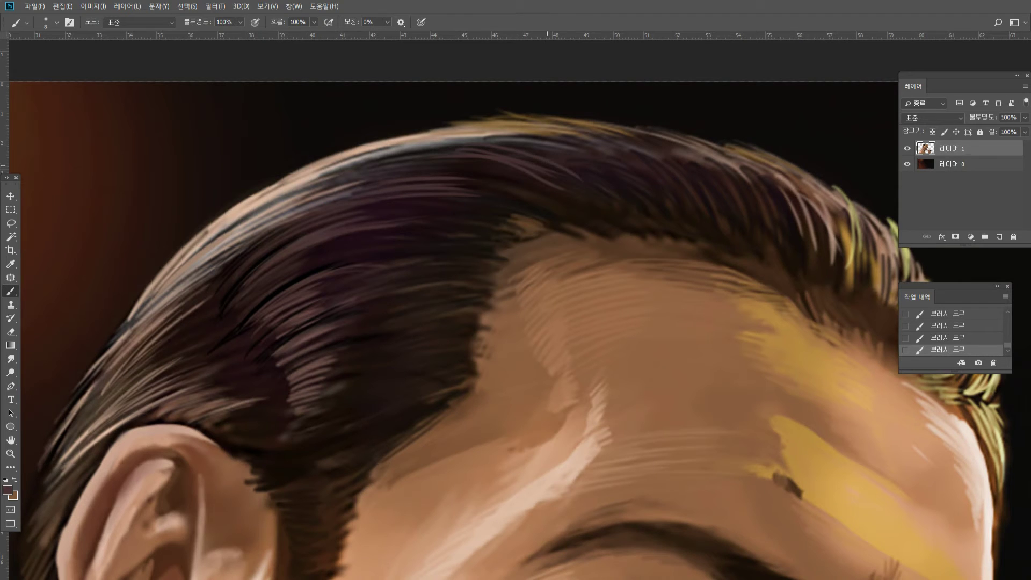
mouse_move(499, 145)
left_mouse_down()
mouse_move(578, 168)
mouse_move(509, 137)
mouse_move(636, 167)
left_mouse_up()
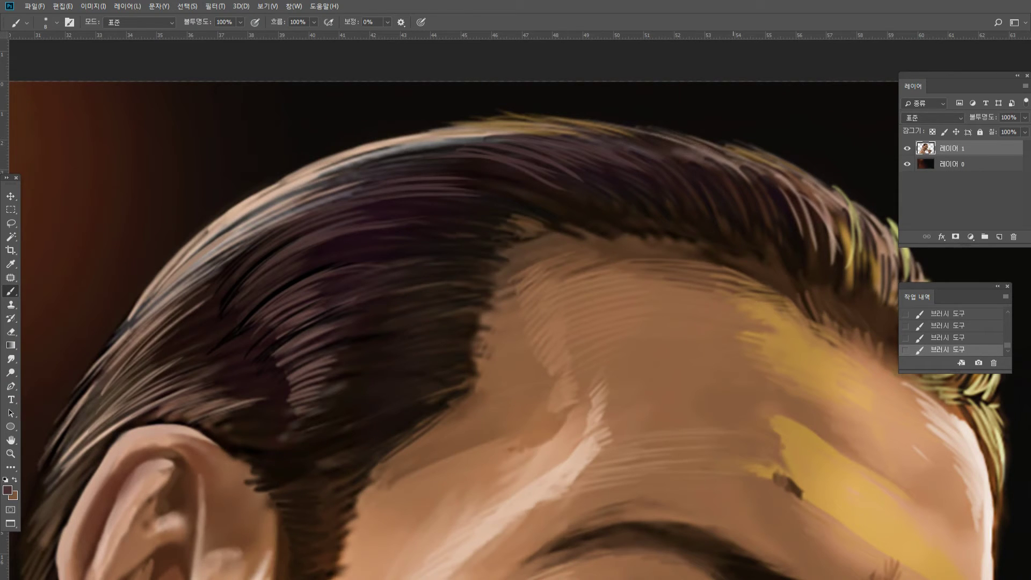
Add dark mauve flyaway strands along the upper outer contour of the hair, from the crown to the front.
mouse_move(672, 132)
left_mouse_down()
mouse_move(776, 151)
mouse_move(811, 173)
left_mouse_up()
left_click_drag(766, 140, 872, 222)
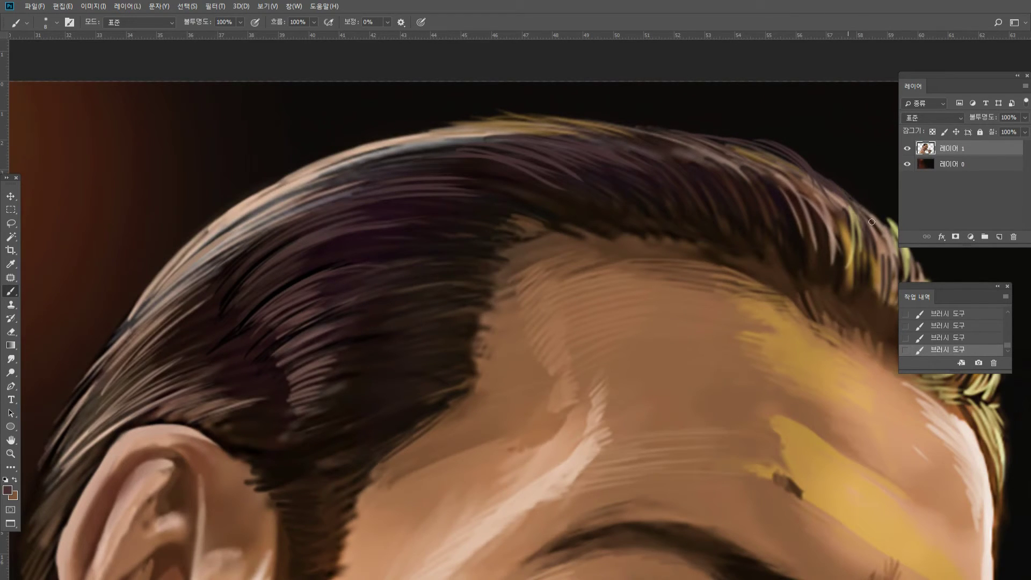
left_click_drag(838, 186, 896, 235)
Add beige strands to the highlight along the upper back of the hair in a colour sampled there.
left_click(295, 180, "alt")
left_click_drag(306, 168, 248, 200)
left_click_drag(351, 149, 265, 183)
Smudge the rough dark tip of the yellow forehead highlight into the surrounding skin.
double_click(11, 454)
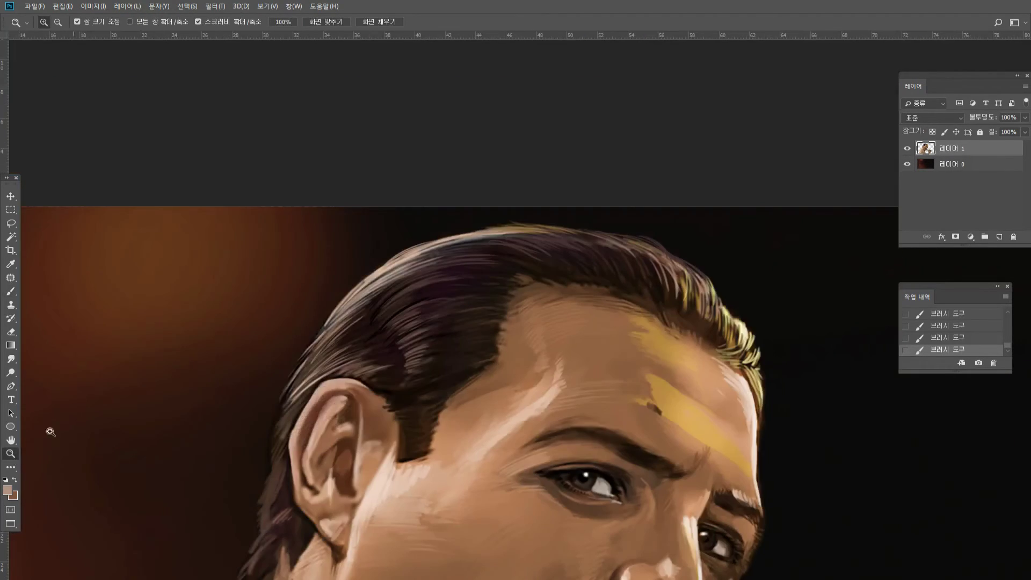
left_click(498, 370, "alt")
double_click(11, 440)
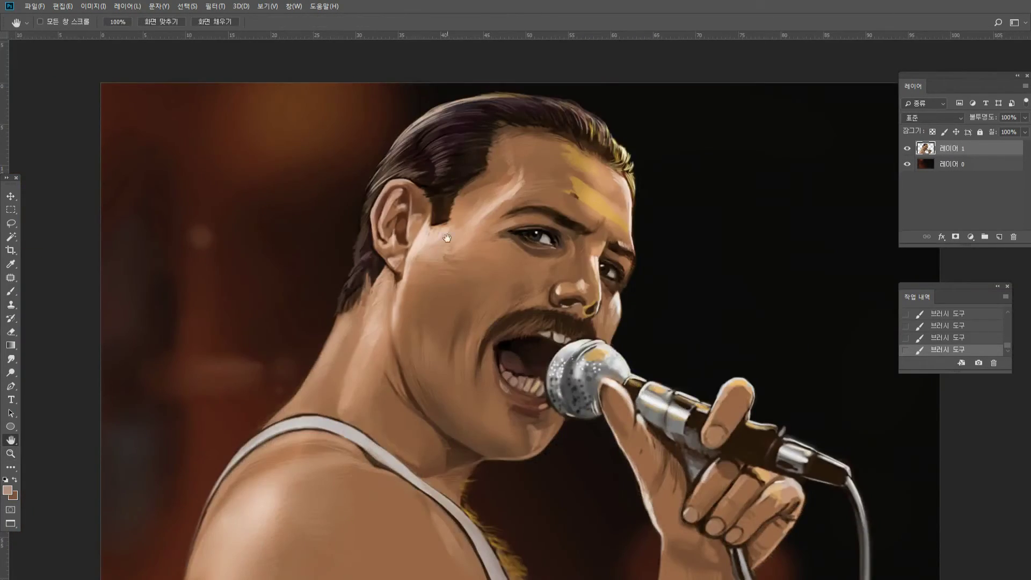
left_click(11, 453)
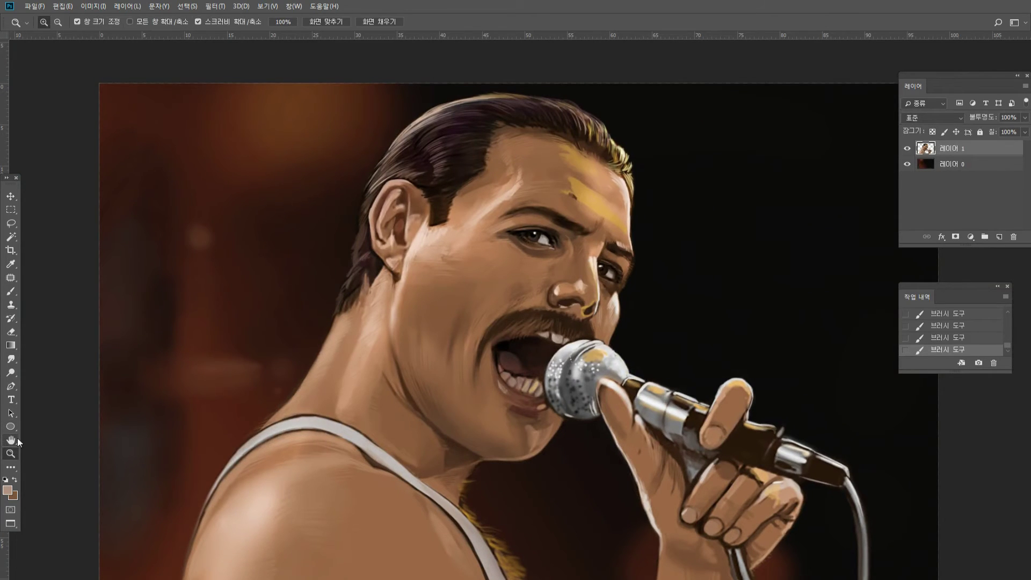
left_click(620, 105)
left_click(625, 150)
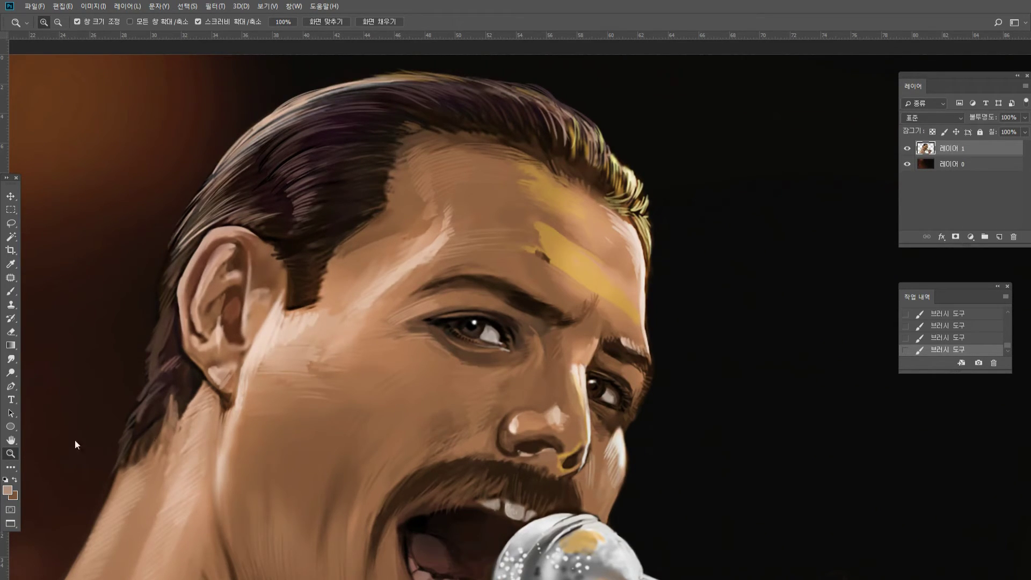
left_click(12, 360)
mouse_move(543, 257)
left_mouse_down()
mouse_move(510, 243)
mouse_move(552, 263)
left_mouse_up()
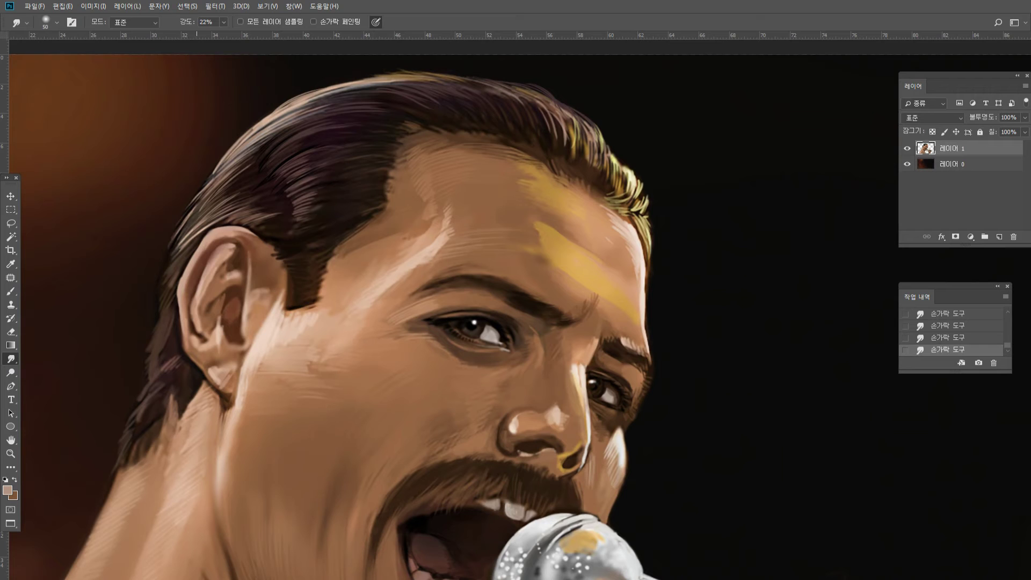
Paint olive-yellow and pale cream curled strands at the front tip of the hair, sampling the colours from the hair.
key("b")
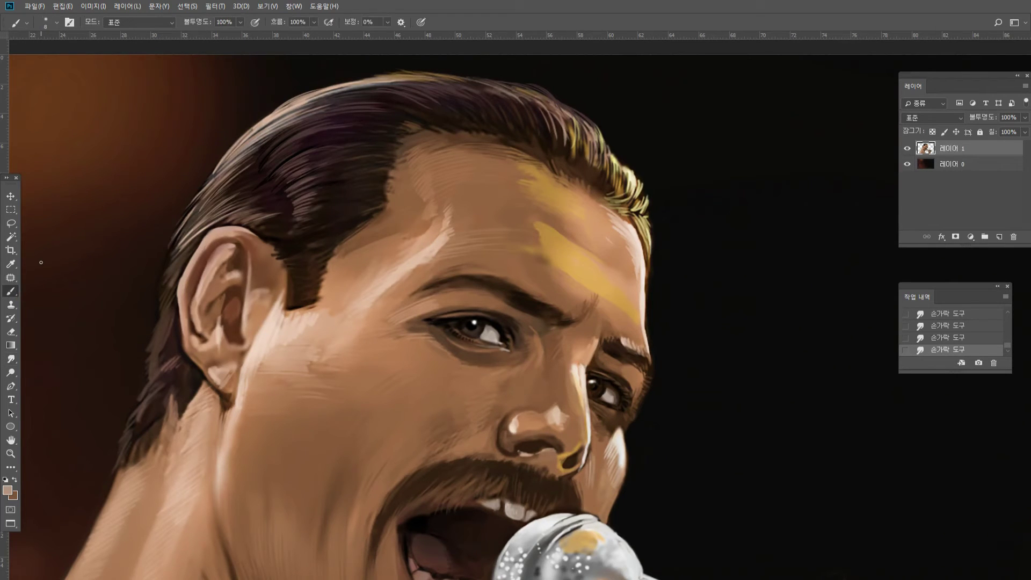
left_click(643, 180, "alt")
left_click_drag(626, 177, 614, 152)
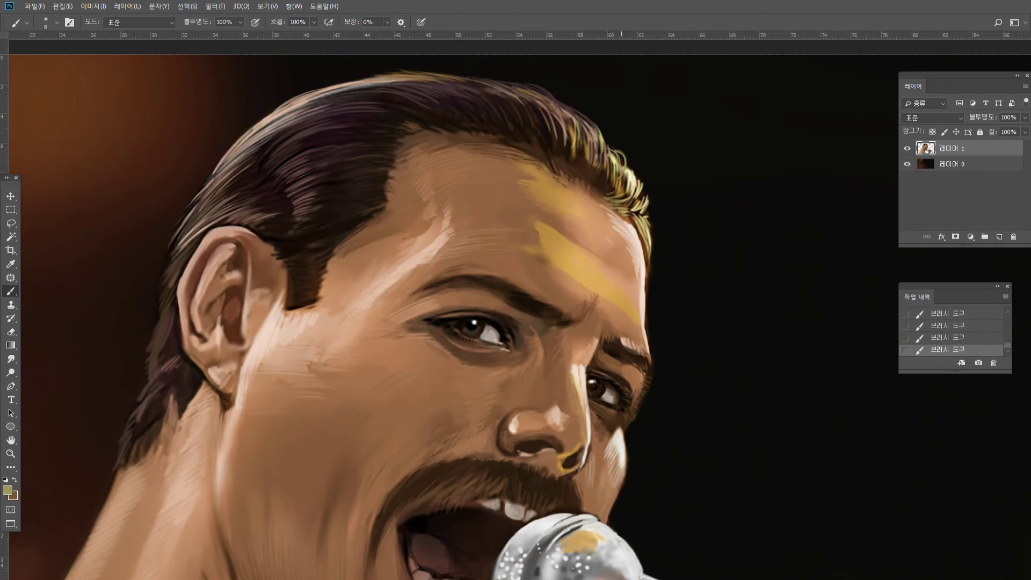
left_click(632, 183, "alt")
left_click_drag(646, 201, 637, 183)
left_click_drag(630, 215, 638, 210)
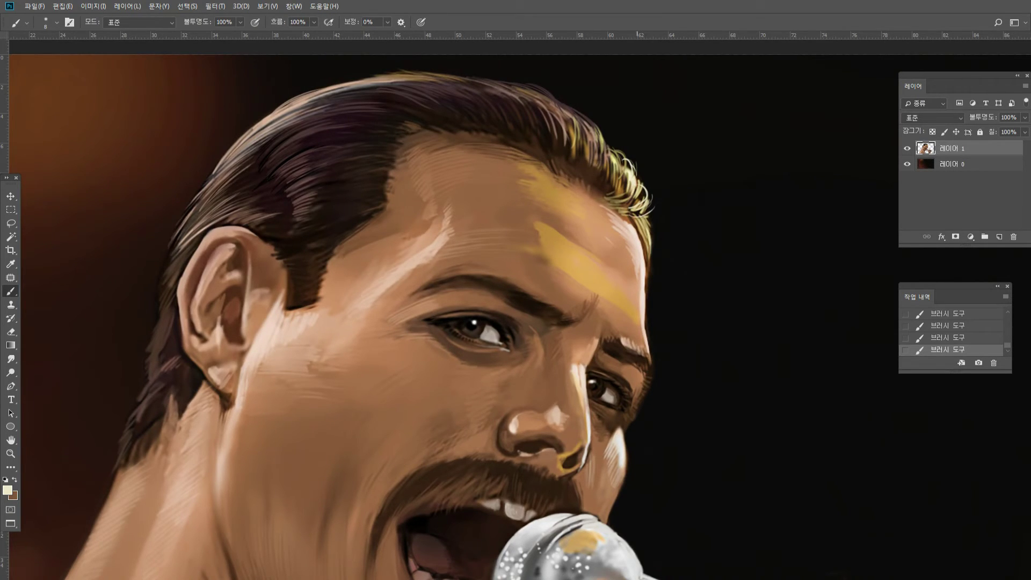
Add fine yellowish strands hanging beside the far edge of the forehead in colours sampled from the hair.
left_click(645, 214, "alt")
left_click_drag(654, 266, 650, 230)
left_click(555, 144, "alt")
left_click(413, 145, "alt")
left_click(401, 119, "alt")
left_click(650, 207, "alt")
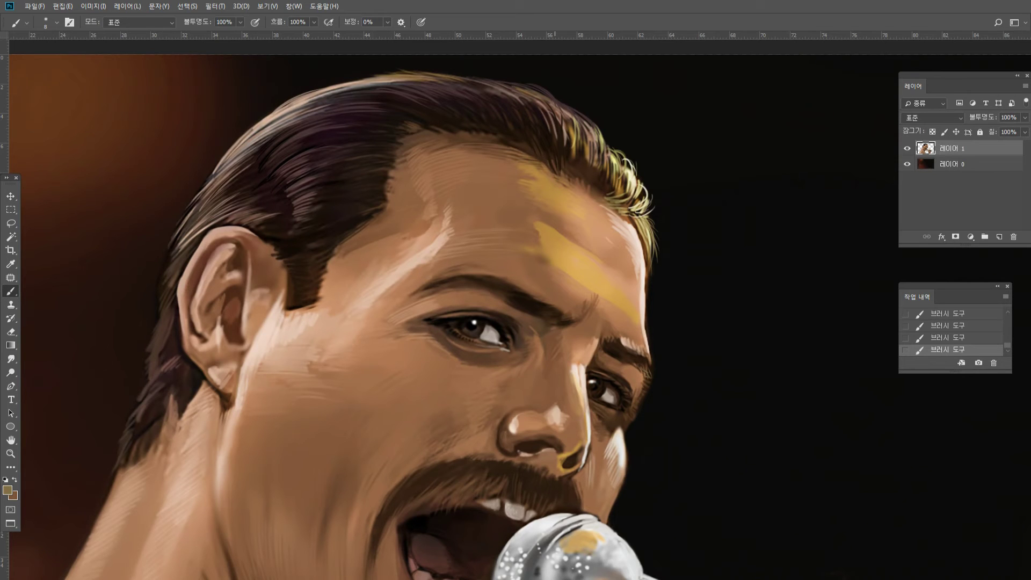
Paint a pale highlight streak along the lower edge of the yellow forehead patch in a colour sampled from the forehead's bright edge.
key("z")
left_click(423, 413, "alt")
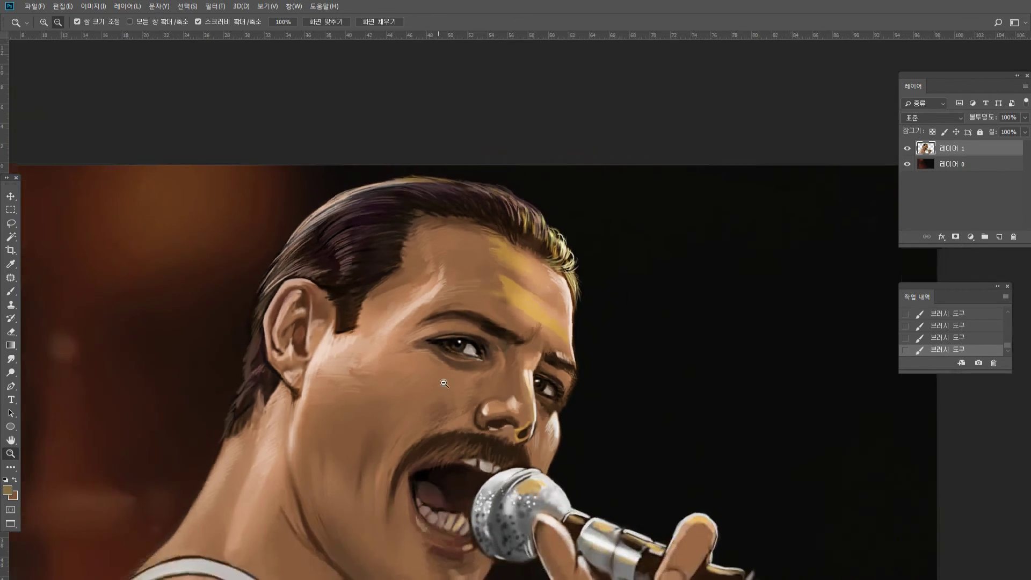
left_click(404, 437)
left_click(465, 347)
left_click(523, 269)
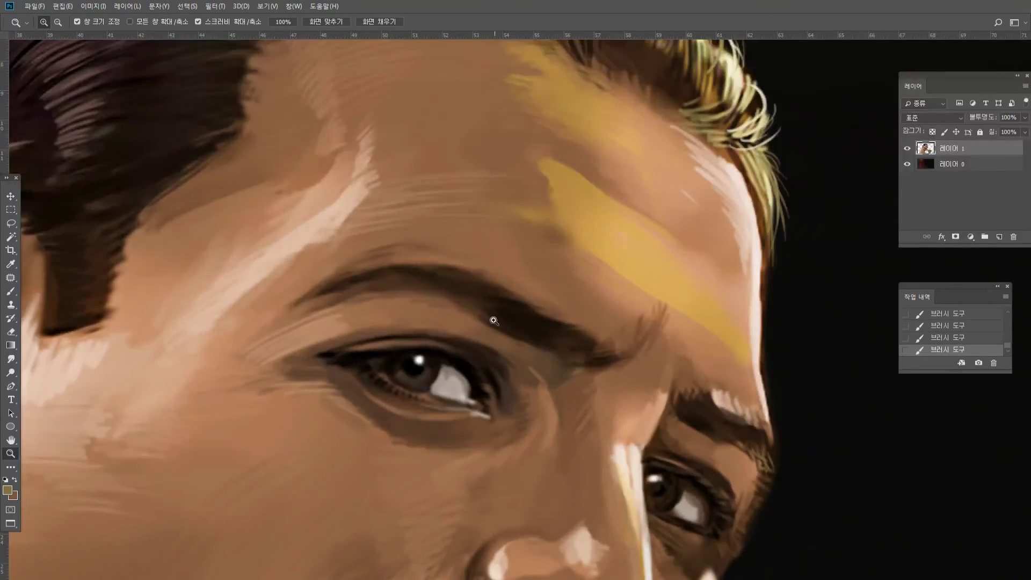
left_click(520, 341)
key("b")
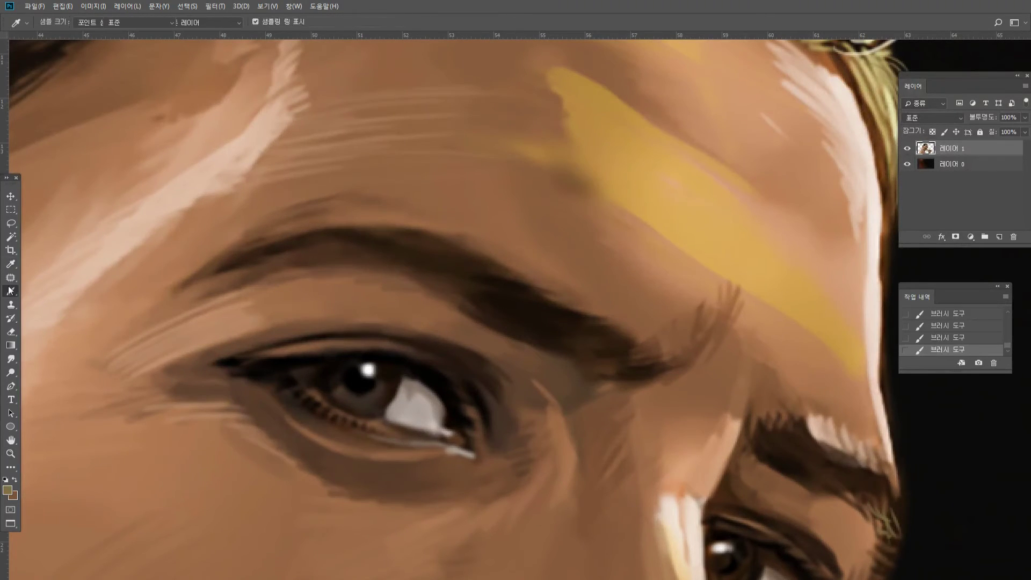
left_click(872, 165, "alt")
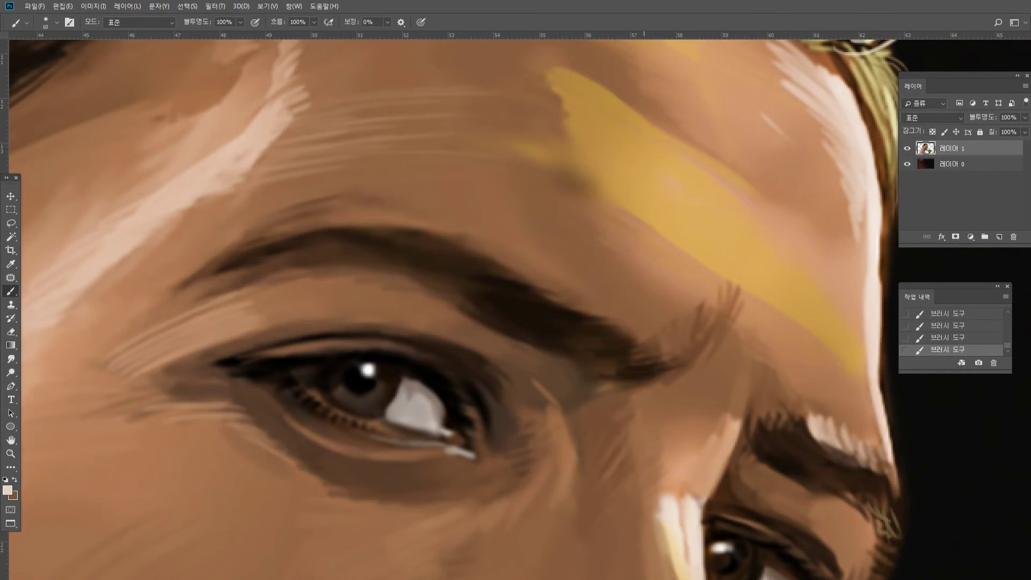
left_click(872, 195, "alt")
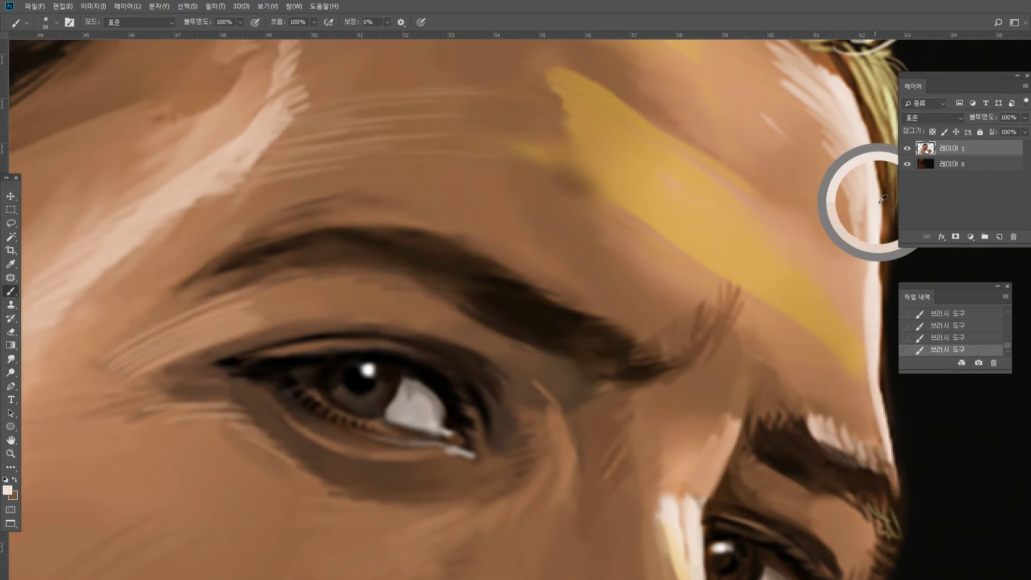
left_click_drag(576, 153, 603, 168)
left_click_drag(580, 164, 781, 307)
Hatch light cream-yellow strokes through the middle of the yellow forehead patch in colours sampled from it.
left_click(594, 169, "alt")
left_click(649, 207, "alt")
left_click_drag(652, 177, 714, 223)
left_click_drag(667, 195, 744, 246)
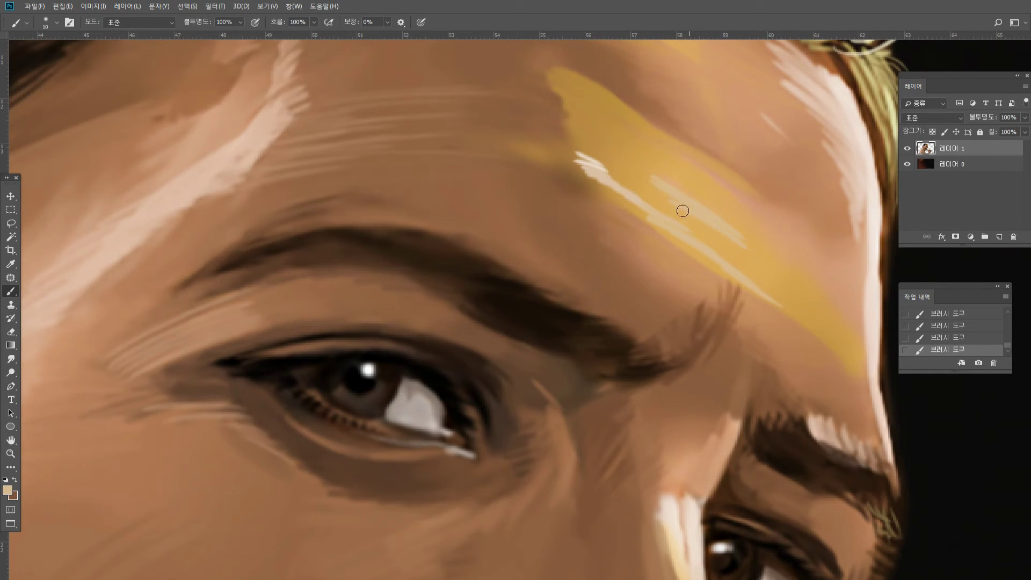
left_click_drag(683, 209, 757, 264)
Hatch golden-tan strokes over the upper end of the yellow forehead patch and trim its edge with a sampled skin brown.
left_click(639, 191, "alt")
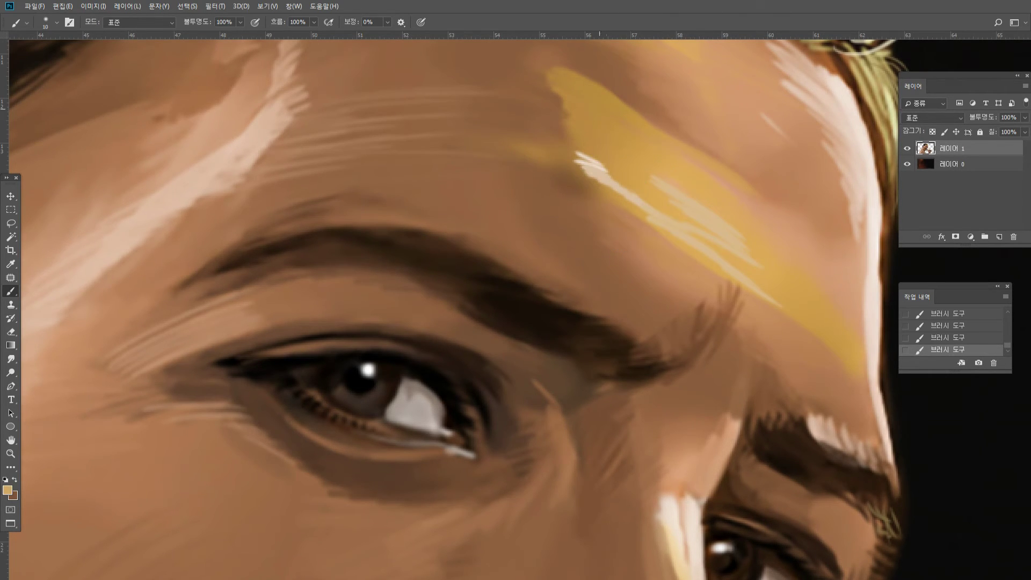
mouse_move(568, 81)
left_mouse_down()
mouse_move(616, 114)
mouse_move(622, 132)
left_mouse_up()
left_click_drag(571, 108, 630, 143)
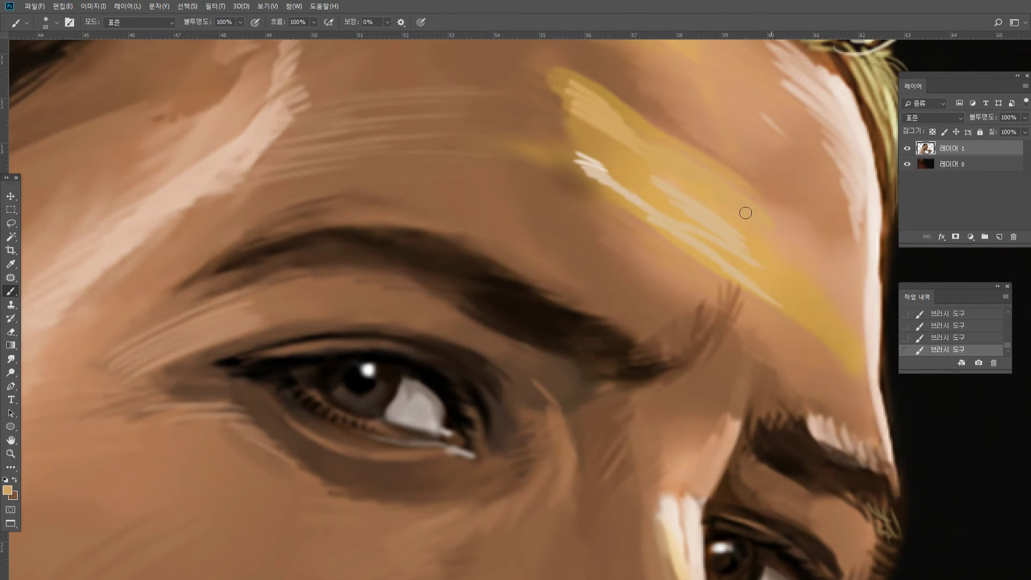
mouse_move(621, 167)
left_mouse_down()
mouse_move(583, 154)
mouse_move(622, 156)
mouse_move(586, 134)
left_mouse_up()
left_click(550, 134, "alt")
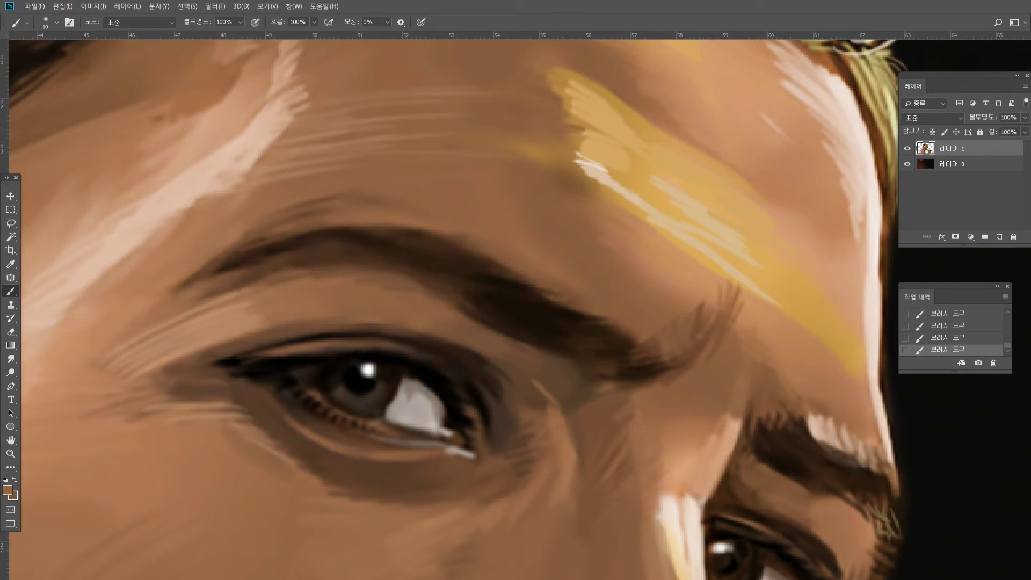
left_click_drag(551, 94, 576, 103)
Paint short vertical tan and brown strokes between the eyebrows below the yellow patch in sampled skin colours.
left_click(746, 308, "alt")
mouse_move(734, 308)
left_mouse_down()
mouse_move(733, 331)
mouse_move(749, 357)
mouse_move(753, 320)
left_mouse_up()
left_click(754, 371, "alt")
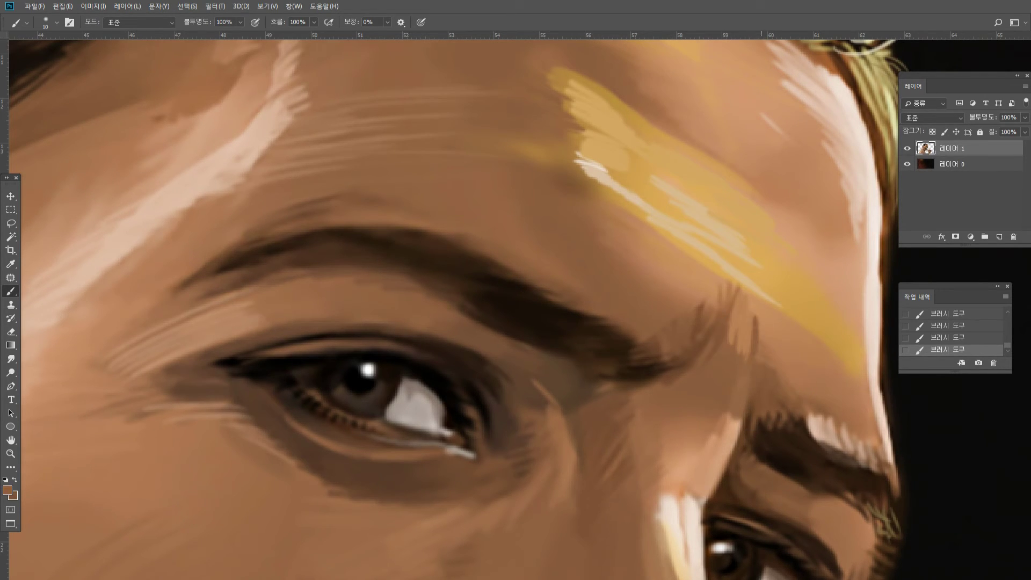
left_click_drag(762, 360, 759, 319)
left_click_drag(762, 361, 760, 322)
left_click_drag(771, 359, 768, 325)
Lower the brush opacity to 67% and blend brown shading strokes into the frown area between the eyebrows.
left_click_drag(239, 26, 241, 34)
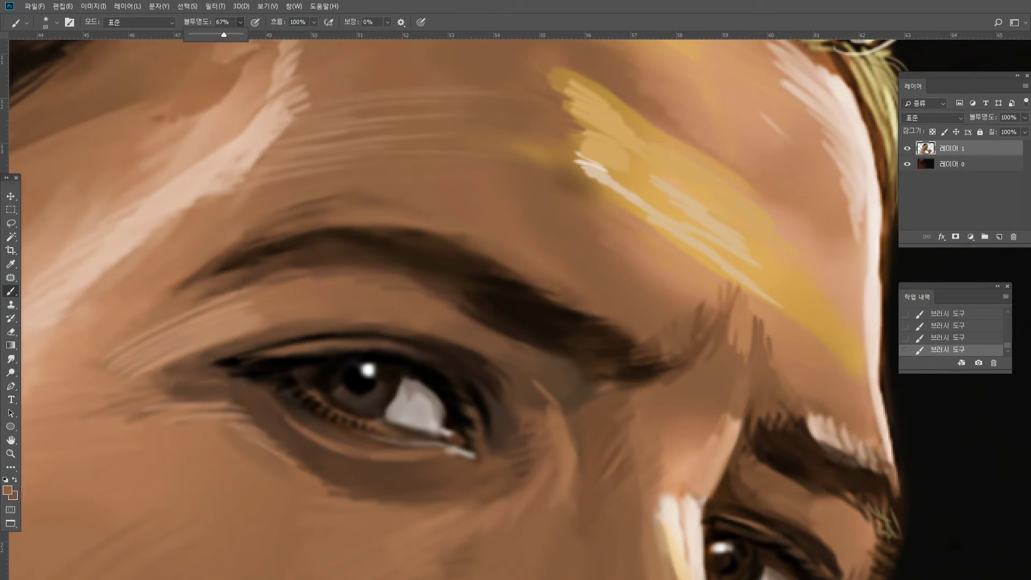
left_click(773, 367)
left_click_drag(766, 347, 769, 317)
mouse_move(777, 355)
left_mouse_down()
mouse_move(776, 319)
mouse_move(787, 403)
left_mouse_up()
left_click(764, 324, "alt")
left_click(763, 312, "alt")
left_click(768, 373, "alt")
left_click(744, 357, "alt")
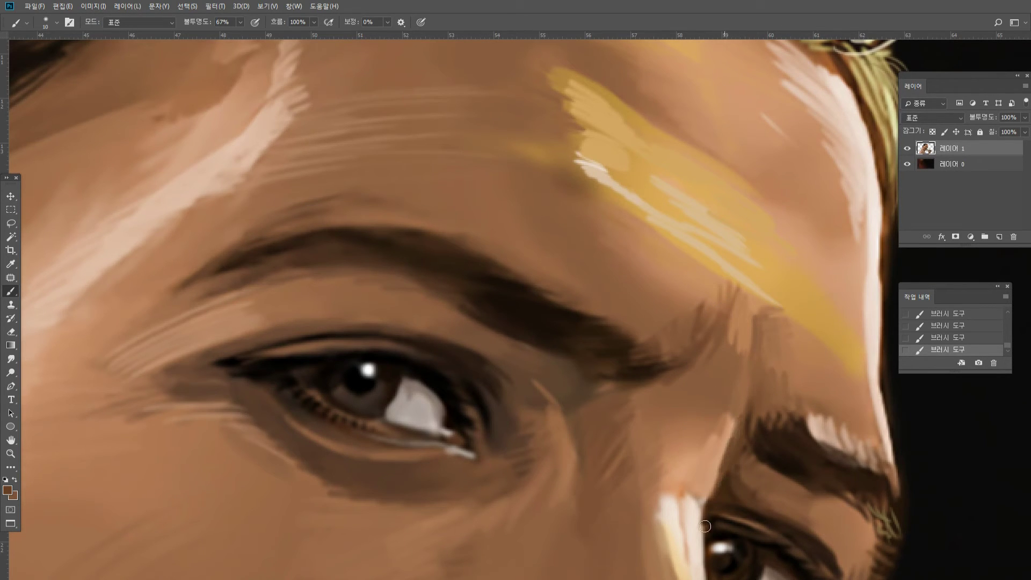
Repaint the bright highlight on the nose bridge and clean its edges beside the far eye using sampled colours.
left_click(692, 507, "alt")
left_click(694, 519, "alt")
mouse_move(700, 505)
left_mouse_down()
mouse_move(704, 579)
mouse_move(709, 537)
mouse_move(704, 578)
mouse_move(685, 537)
mouse_move(696, 491)
mouse_move(697, 522)
mouse_move(704, 509)
mouse_move(661, 524)
mouse_move(659, 556)
left_mouse_up()
left_click(713, 529, "alt")
left_click(702, 522, "alt")
left_click(692, 555, "alt")
left_click(671, 490, "alt")
left_click(675, 527, "alt")
left_click(715, 506, "alt")
left_click(660, 501, "alt")
Hatch brown shading strokes on the side of the nose bridge below the near eyebrow's inner end in sampled colours.
left_click(617, 392, "alt")
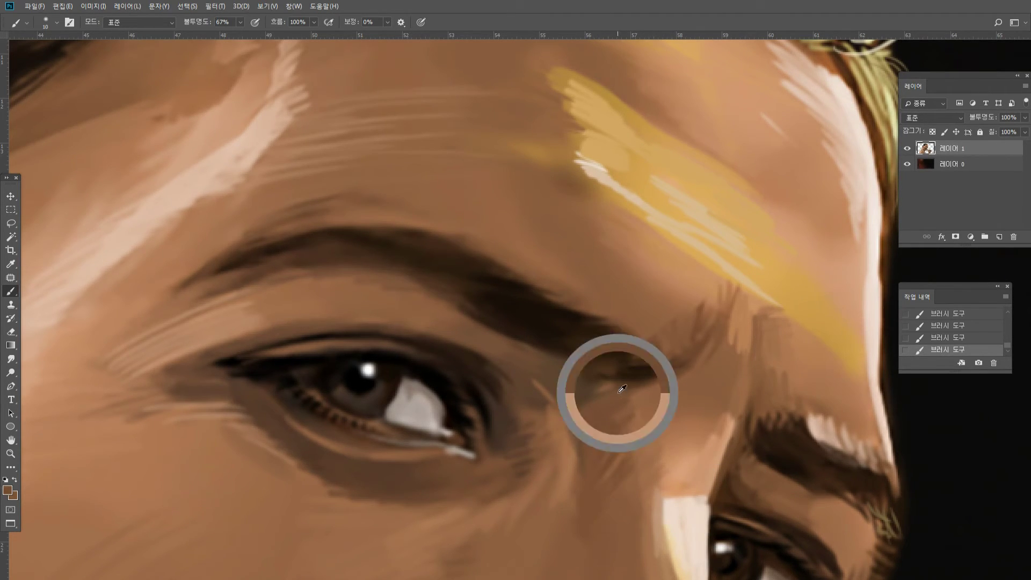
mouse_move(610, 385)
left_mouse_down()
mouse_move(585, 391)
mouse_move(628, 387)
mouse_move(618, 415)
left_mouse_up()
left_click(628, 395, "alt")
mouse_move(641, 412)
left_mouse_down()
mouse_move(623, 422)
mouse_move(626, 431)
left_mouse_up()
left_click_drag(634, 441, 627, 445)
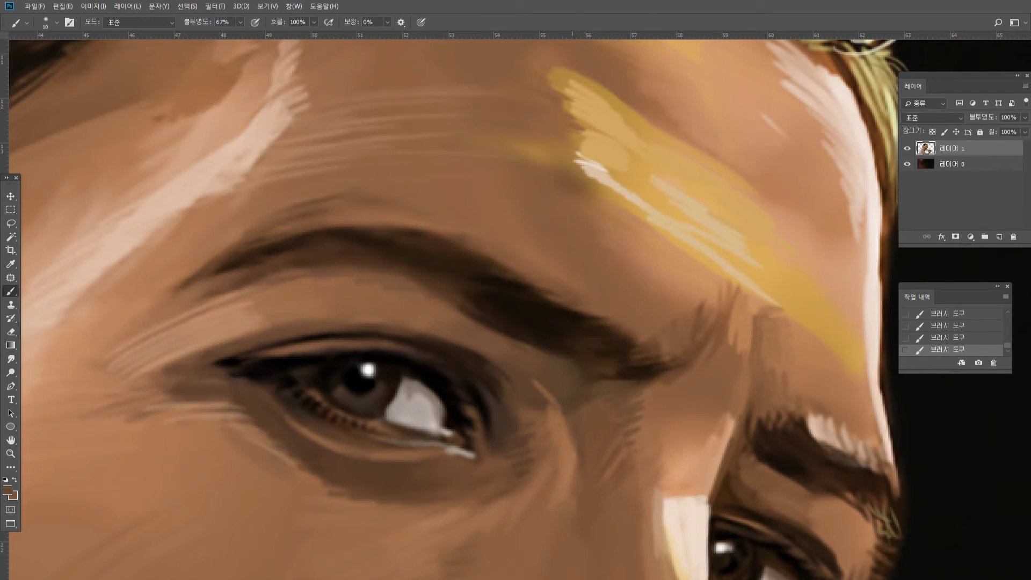
Hatch short brown strokes along the lower edge of the near eyebrow's middle section in sampled colours.
left_click(567, 327, "alt")
left_click(574, 372, "alt")
left_click(486, 345, "alt")
left_click(475, 335, "alt")
left_click_drag(484, 332, 450, 324)
left_click_drag(499, 328, 435, 318)
left_click_drag(489, 320, 434, 311)
mouse_move(481, 311)
left_mouse_down()
mouse_move(425, 309)
mouse_move(447, 302)
left_mouse_up()
left_click_drag(476, 301, 421, 284)
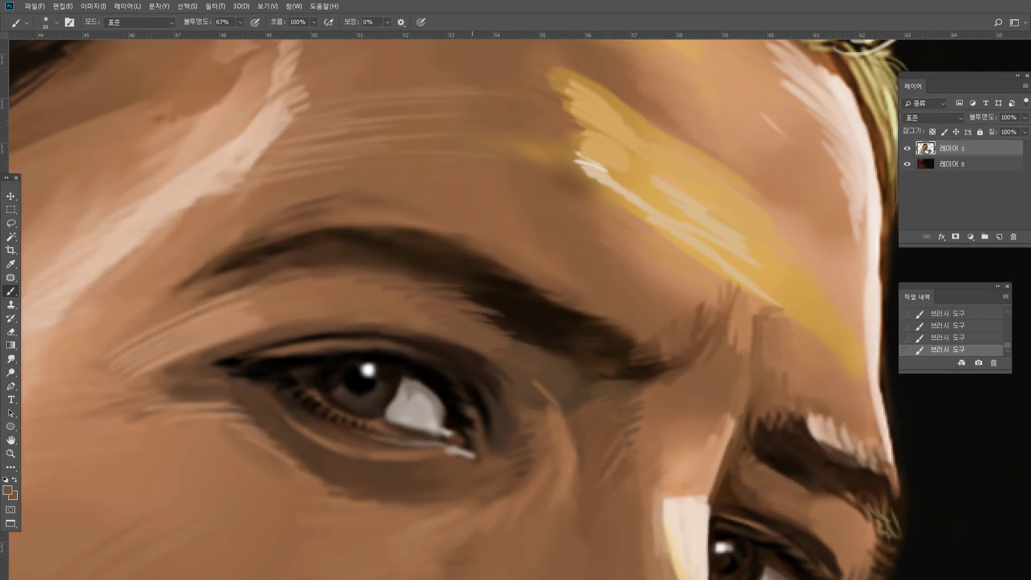
Touch up the near eyebrow's lower edge with sampled colours and add fine light strokes under its outer tail.
left_click(518, 299, "alt")
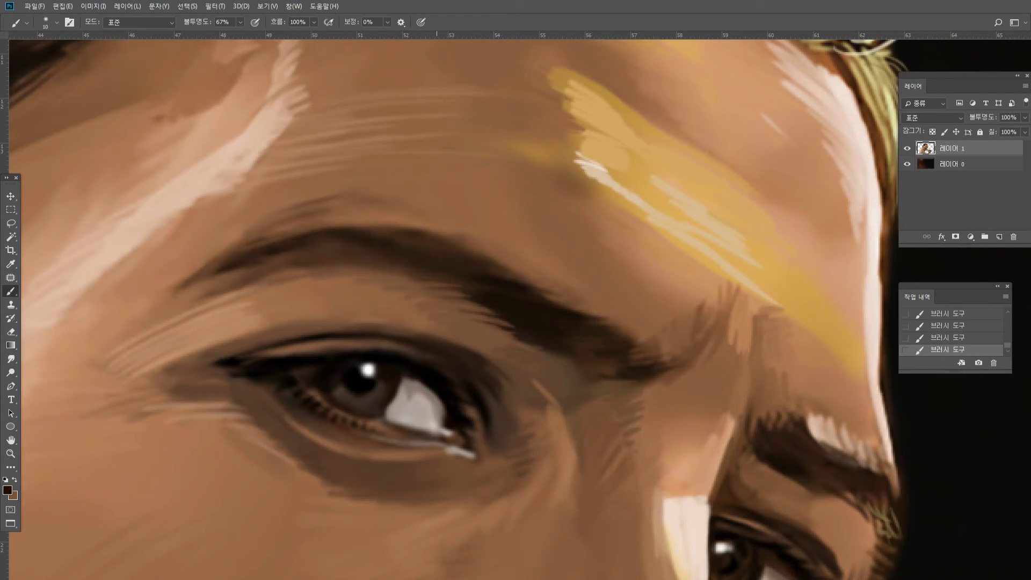
left_click(418, 290, "alt")
left_click_drag(510, 334, 539, 345)
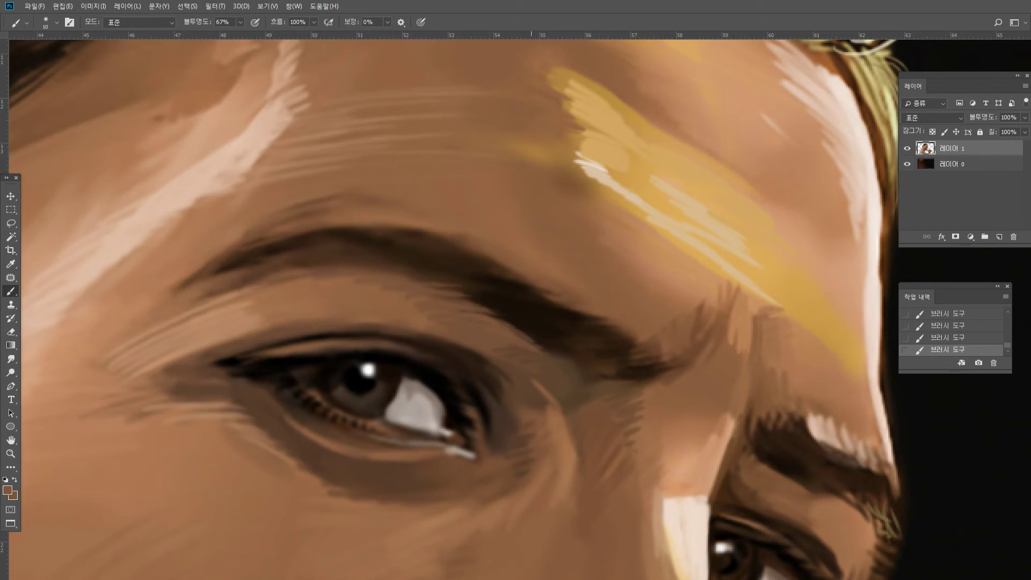
left_click(267, 287, "alt")
left_click_drag(215, 291, 350, 261)
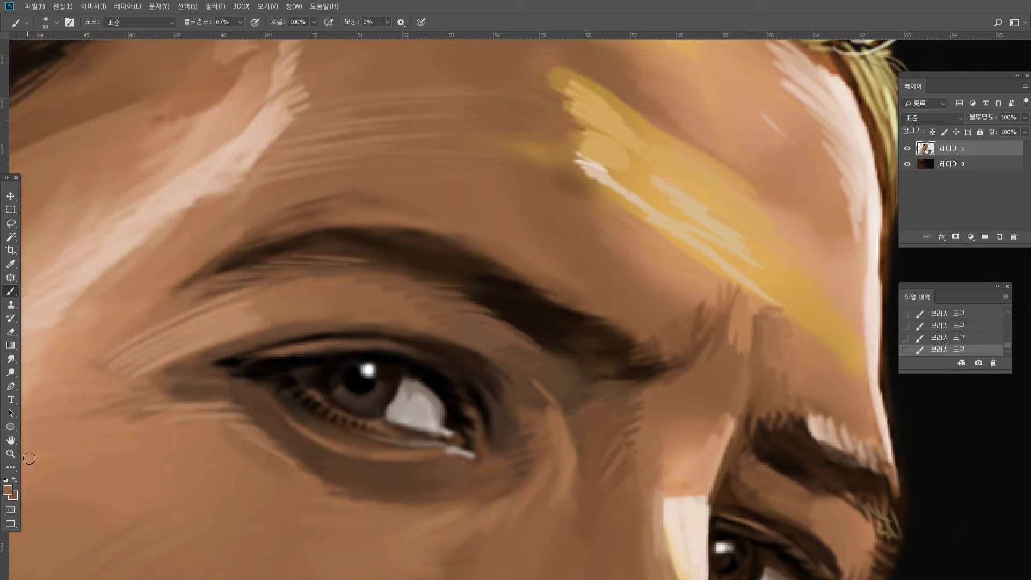
Paint light tan strokes across the brow bone above the outer half of the near eye in a sampled skin colour.
double_click(10, 453)
left_click(369, 361, "alt")
left_click(370, 361, "alt")
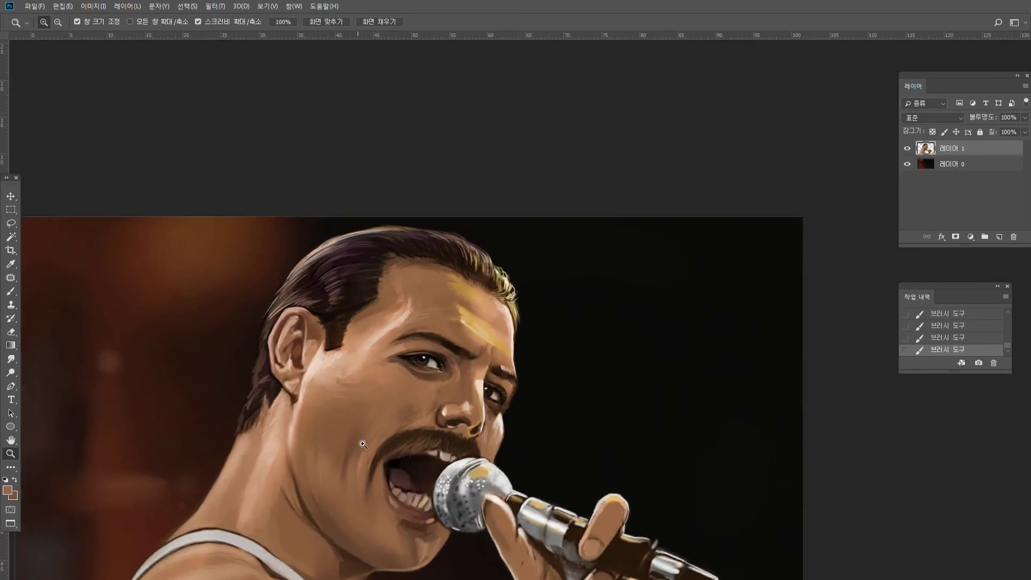
scroll(363, 444, "up", 5)
scroll(544, 266, "up", 5)
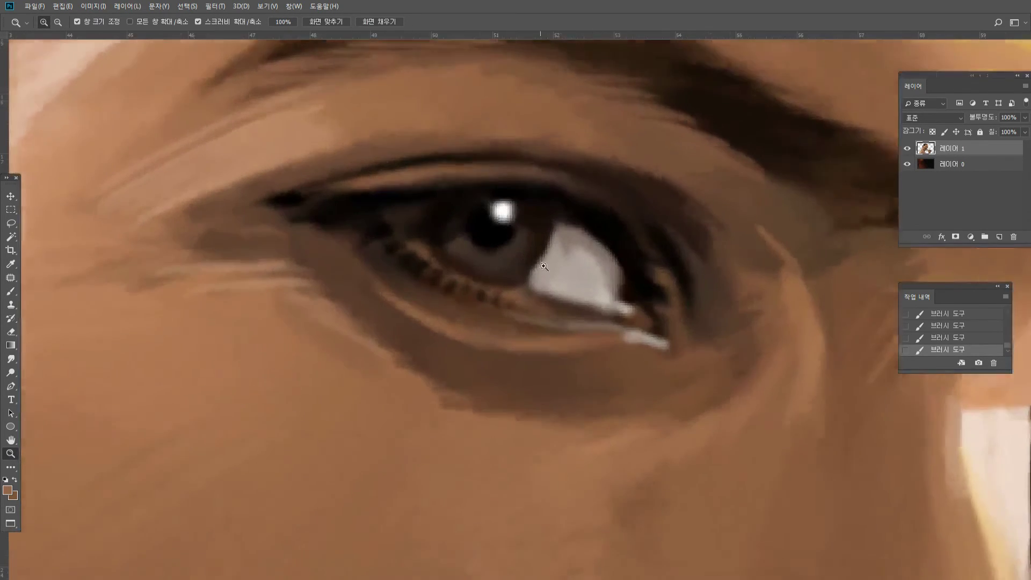
scroll(544, 266, "up", 1)
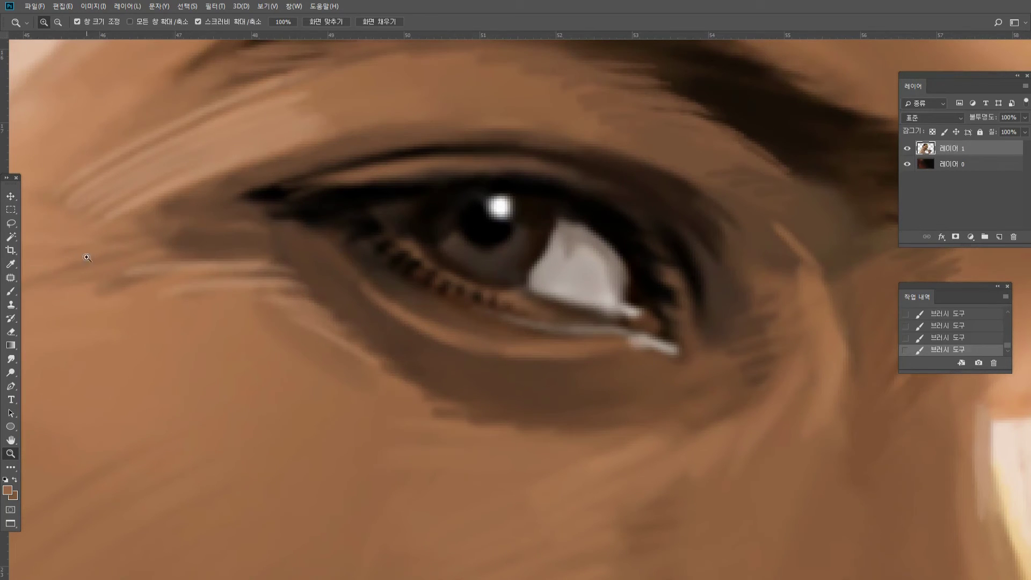
left_click(10, 291)
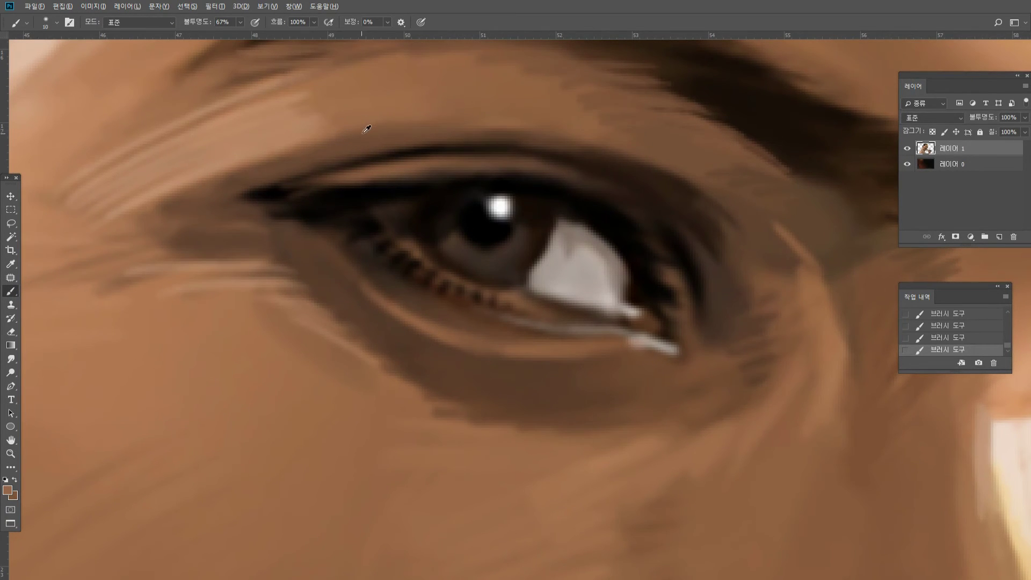
left_click(334, 140, "alt")
left_click(328, 137, "alt")
left_click(295, 146, "alt")
left_click_drag(322, 132, 368, 122)
mouse_move(327, 124)
left_mouse_down()
mouse_move(387, 112)
mouse_move(408, 88)
left_mouse_up()
left_click_drag(316, 103, 400, 80)
mouse_move(317, 93)
left_mouse_down()
mouse_move(397, 74)
mouse_move(384, 62)
left_mouse_up()
mouse_move(269, 94)
left_mouse_down()
mouse_move(362, 57)
mouse_move(403, 54)
left_mouse_up()
left_click_drag(318, 87, 341, 81)
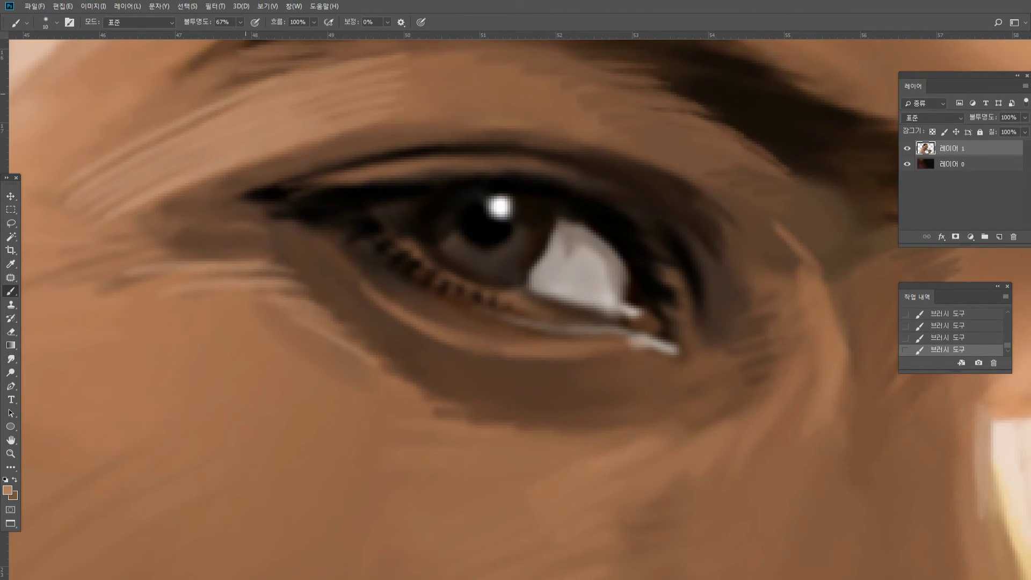
Soften the brow-bone highlight's outer end and extend its tan strokes inward above the near eye using sampled skin colours.
left_click(109, 132, "alt")
left_click(68, 223, "alt")
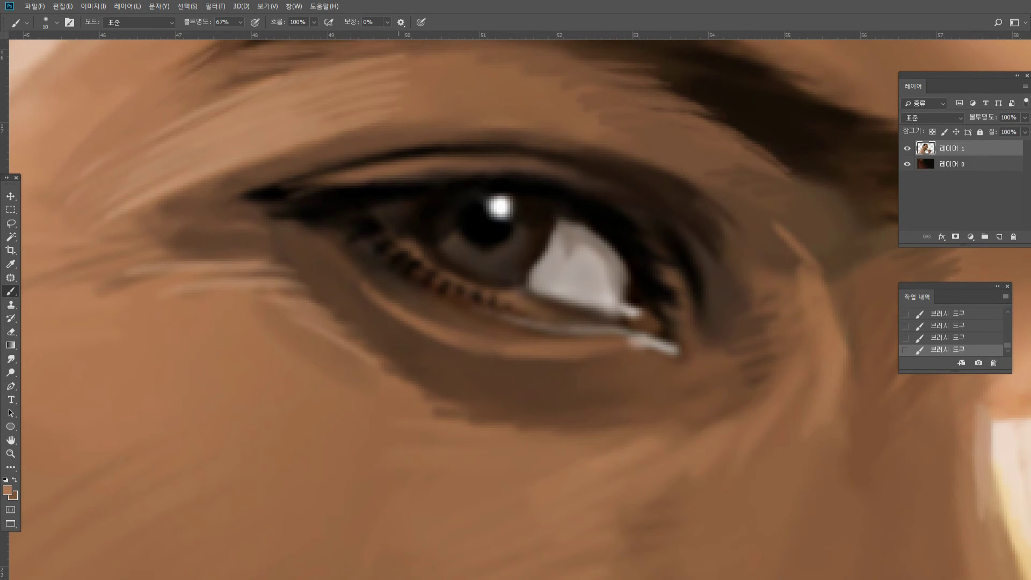
left_click(420, 185, "alt")
left_click(428, 167, "alt")
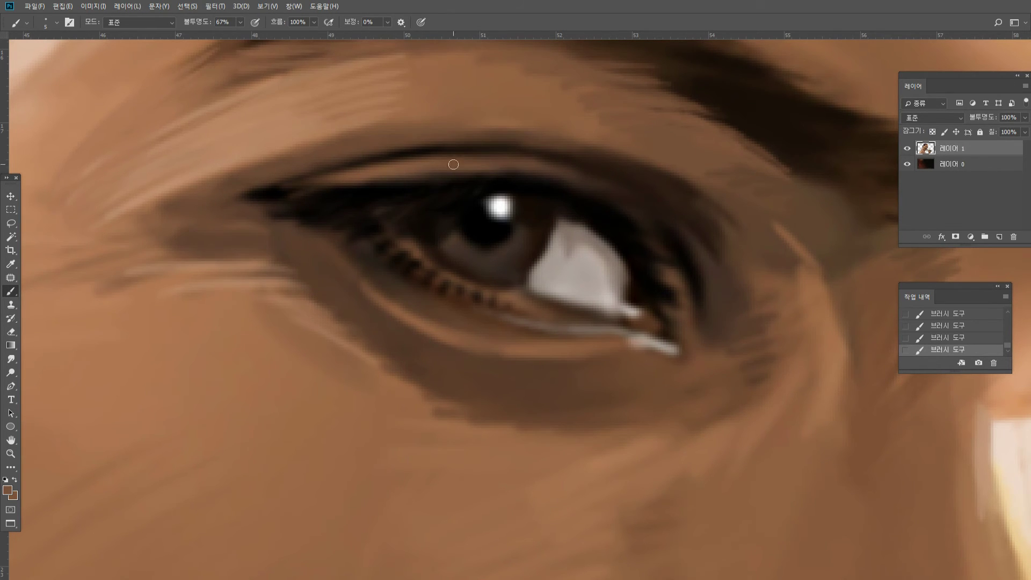
left_click(334, 96, "alt")
left_click_drag(463, 88, 479, 87)
left_click_drag(429, 83, 482, 70)
left_click_drag(419, 63, 483, 58)
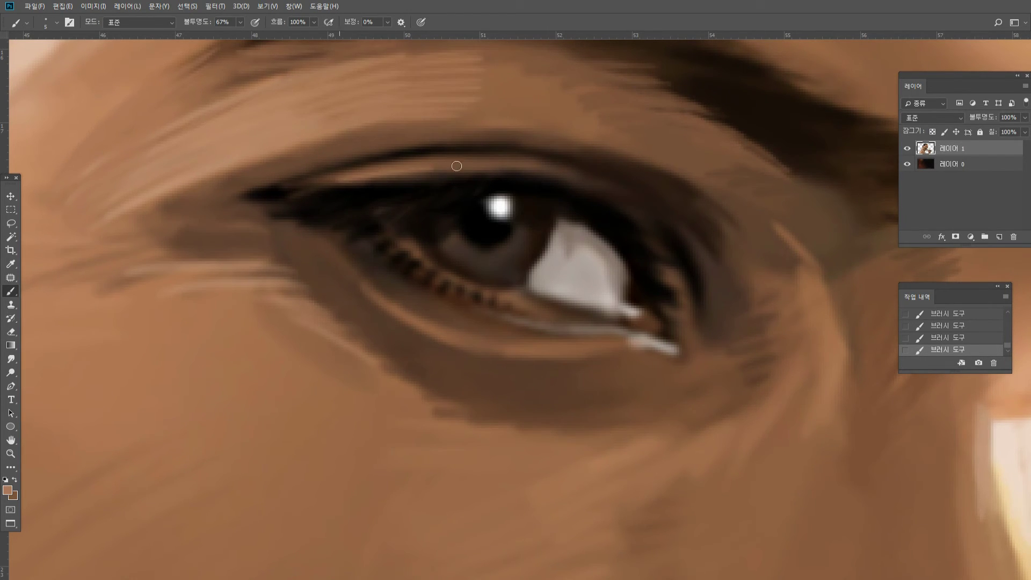
Darken the near eye's upper-lid crease with sampled brown and blend tan strokes into the skin just above it.
left_click(409, 155, "alt")
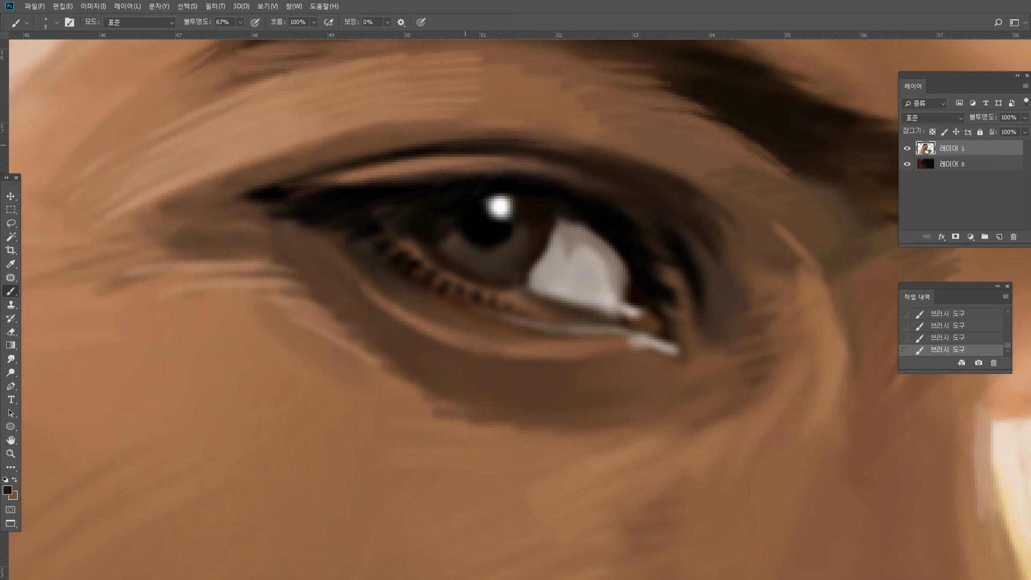
left_click(536, 139, "alt")
left_click(447, 134, "alt")
left_click_drag(449, 130, 606, 144)
left_click_drag(502, 137, 648, 167)
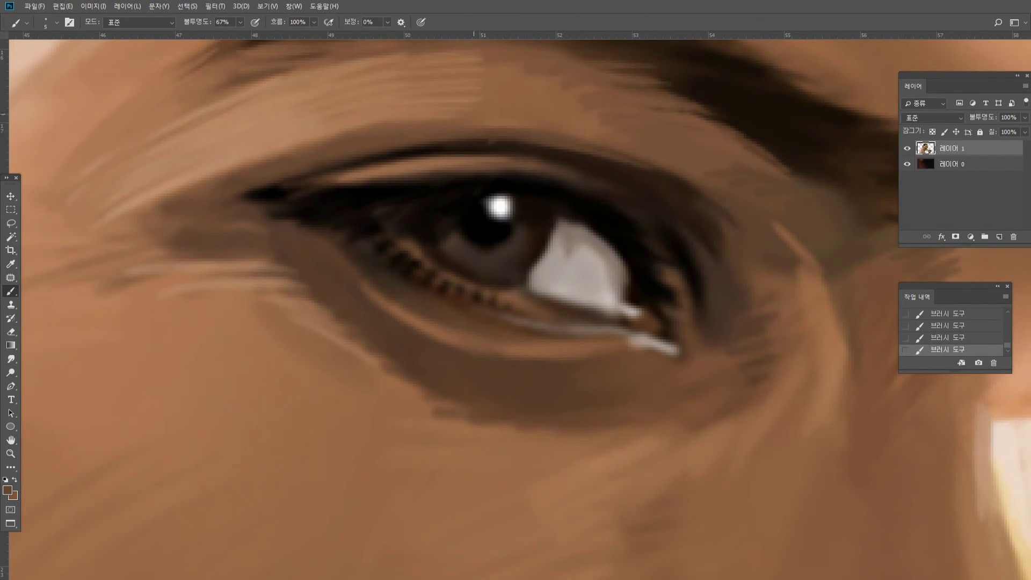
left_click(349, 126, "alt")
left_click_drag(374, 125, 488, 118)
left_click_drag(304, 148, 473, 123)
left_click_drag(372, 129, 527, 109)
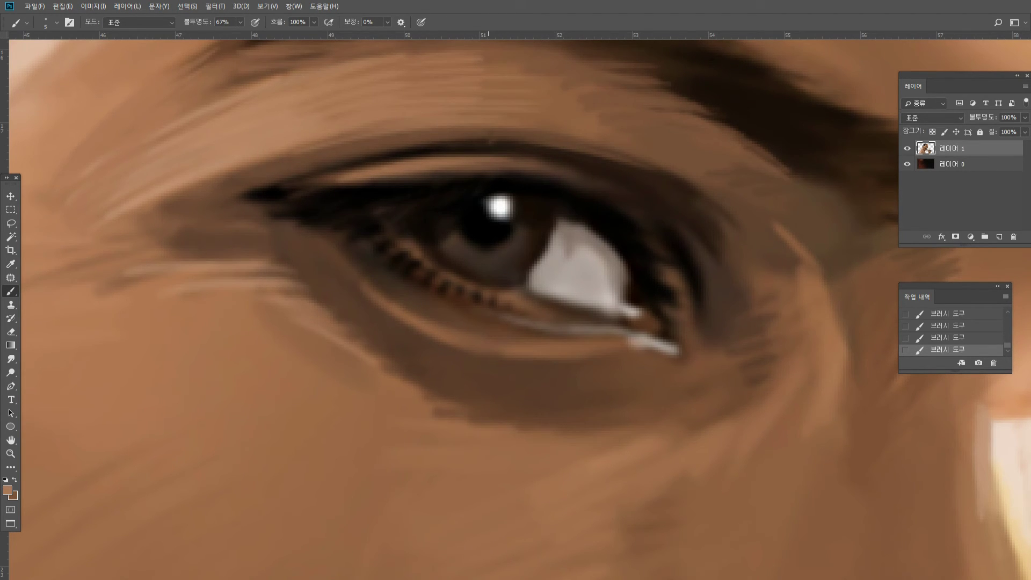
Draw a thin tan rim along the near eye's lower lid and rework the dark edges around the iris and eye white.
left_click_drag(384, 230, 477, 284)
left_click(478, 276, "alt")
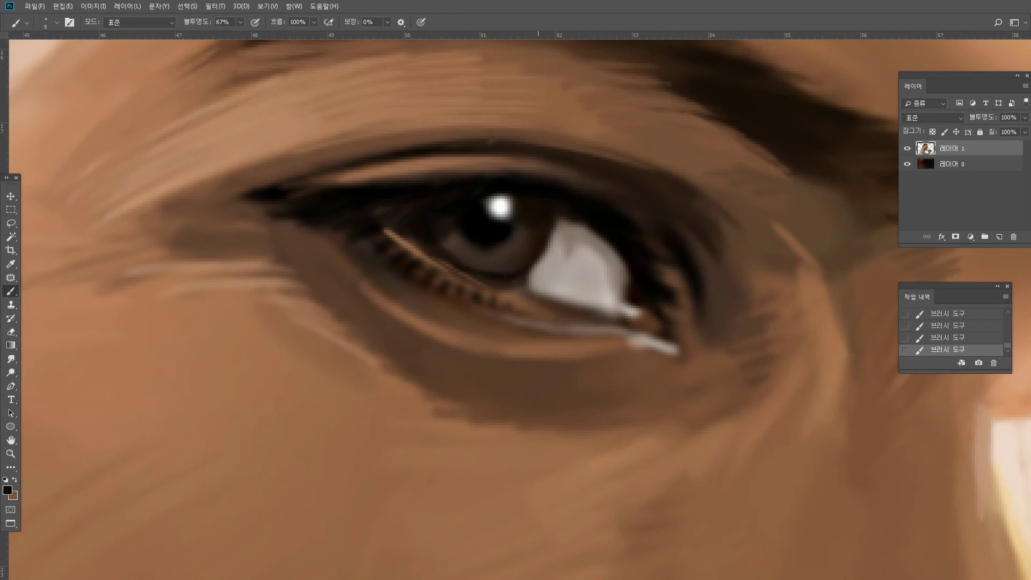
left_click(477, 257, "alt")
left_click(575, 269, "alt")
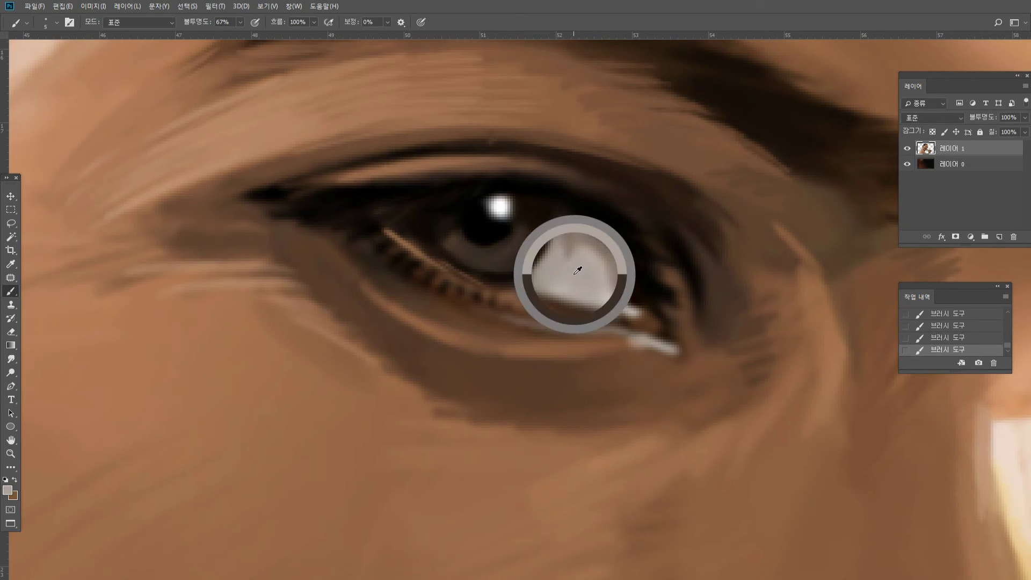
left_click(579, 215, "alt")
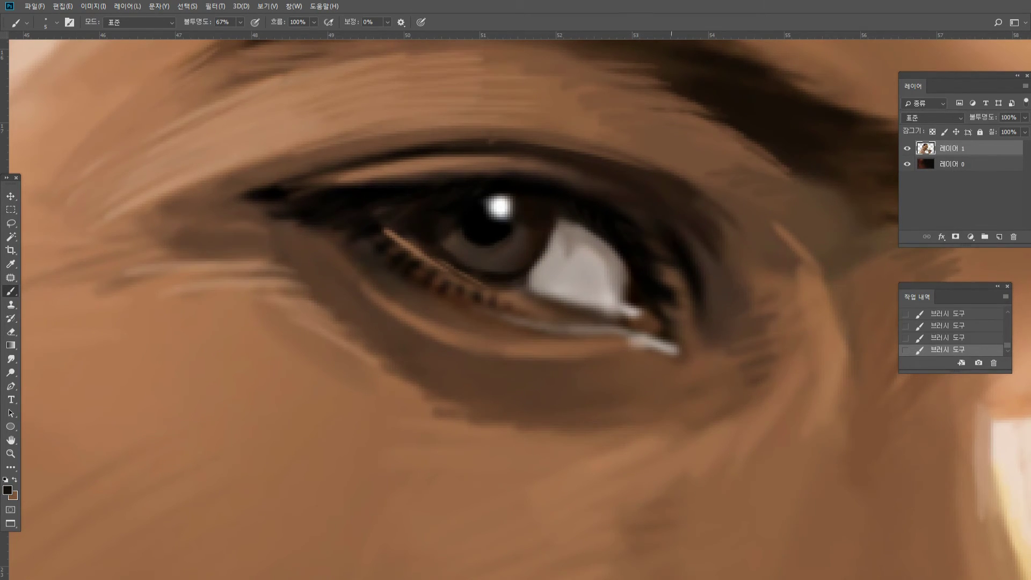
left_click(597, 201, "alt")
Reshape the catchlight in the near eye's pupil and add a small white highlight dot low on the iris.
left_click(498, 209, "alt")
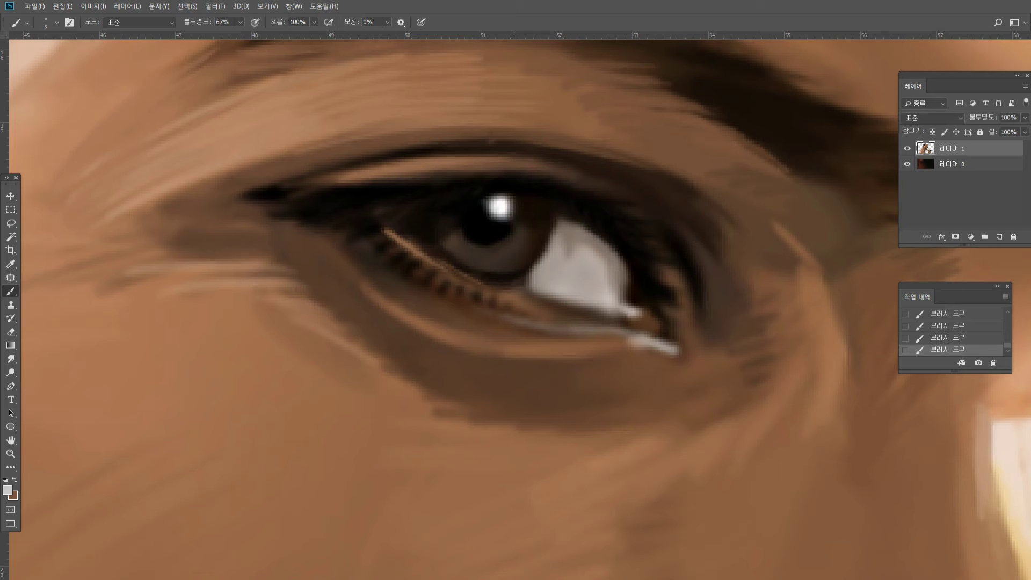
left_click(494, 203, "alt")
left_click(485, 222, "alt")
left_click(500, 206, "alt")
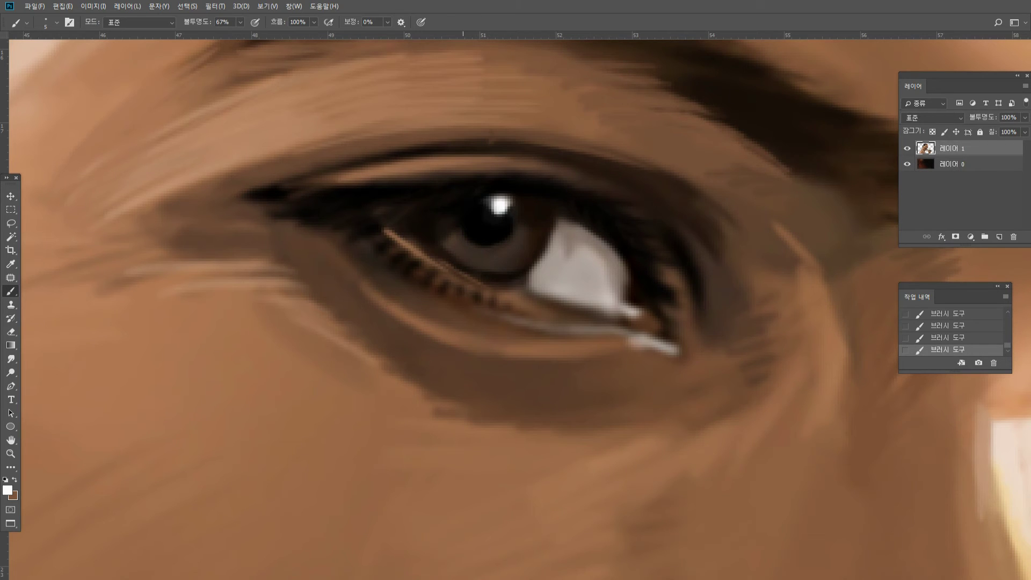
left_click_drag(481, 248, 475, 248)
Paint white and grey moisture highlights at the near eye's inner corner and along the bottom edge of the eye white.
mouse_move(636, 311)
left_mouse_down()
mouse_move(657, 338)
mouse_move(537, 325)
mouse_move(612, 331)
left_mouse_up()
left_click(513, 318, "alt")
left_click(576, 290, "alt")
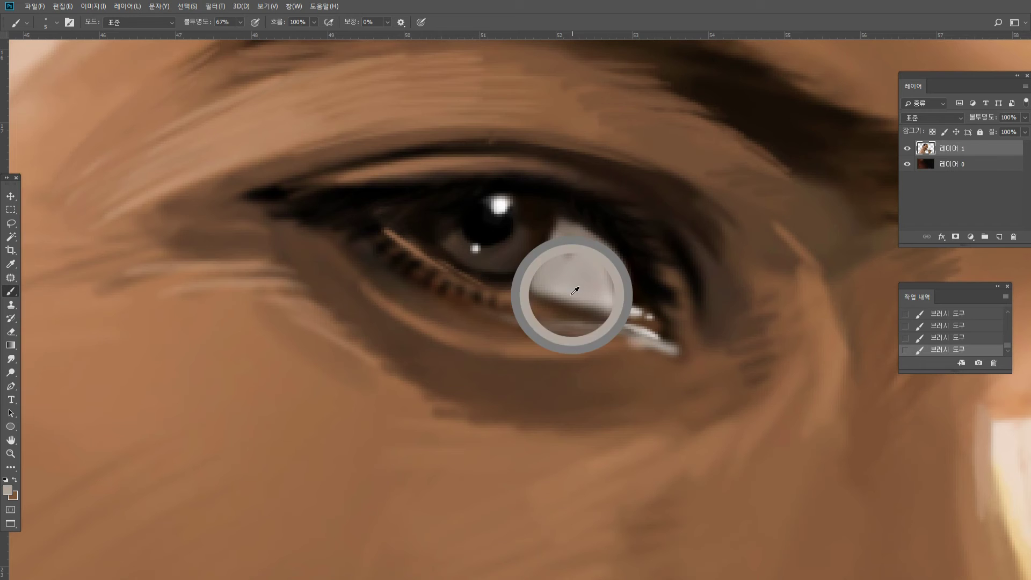
left_click_drag(541, 297, 643, 316)
left_click(575, 312, "alt")
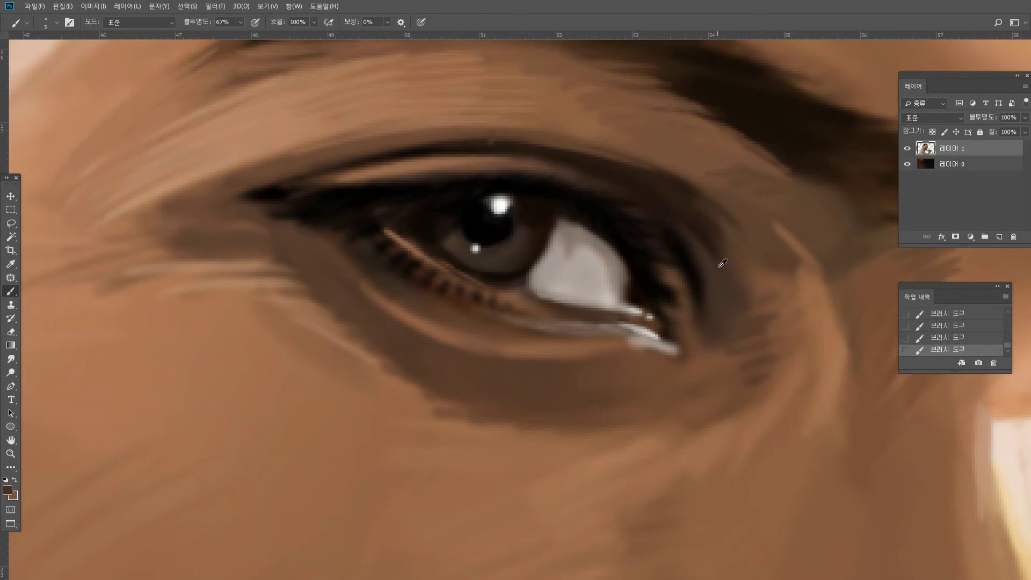
Paint short curved tan strokes on the fold between the near eye's inner corner and the nose in sampled colours.
left_click(805, 281, "alt")
mouse_move(806, 276)
left_mouse_down()
mouse_move(806, 254)
mouse_move(769, 229)
left_mouse_up()
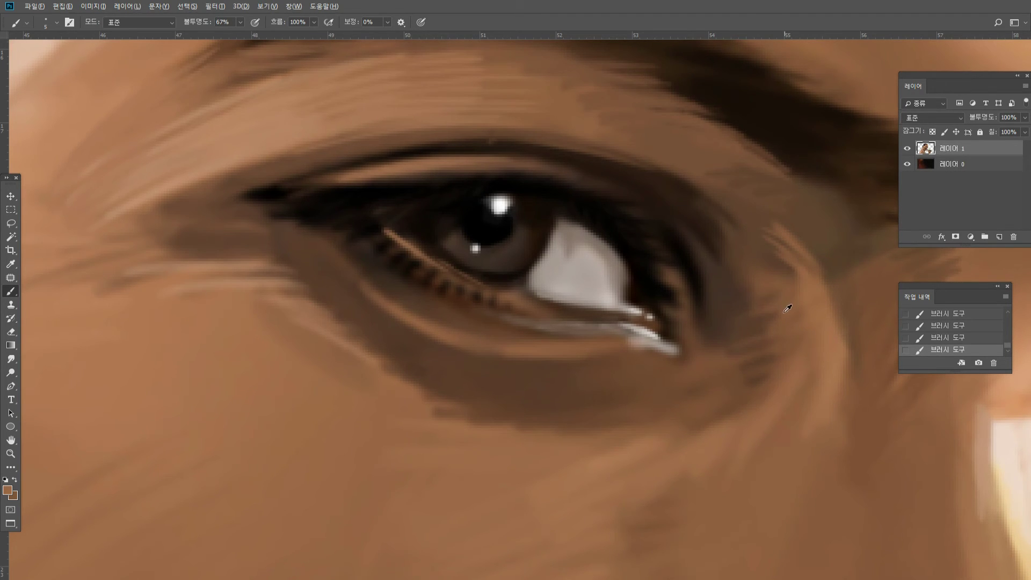
left_click(814, 320, "alt")
left_click_drag(794, 285, 762, 247)
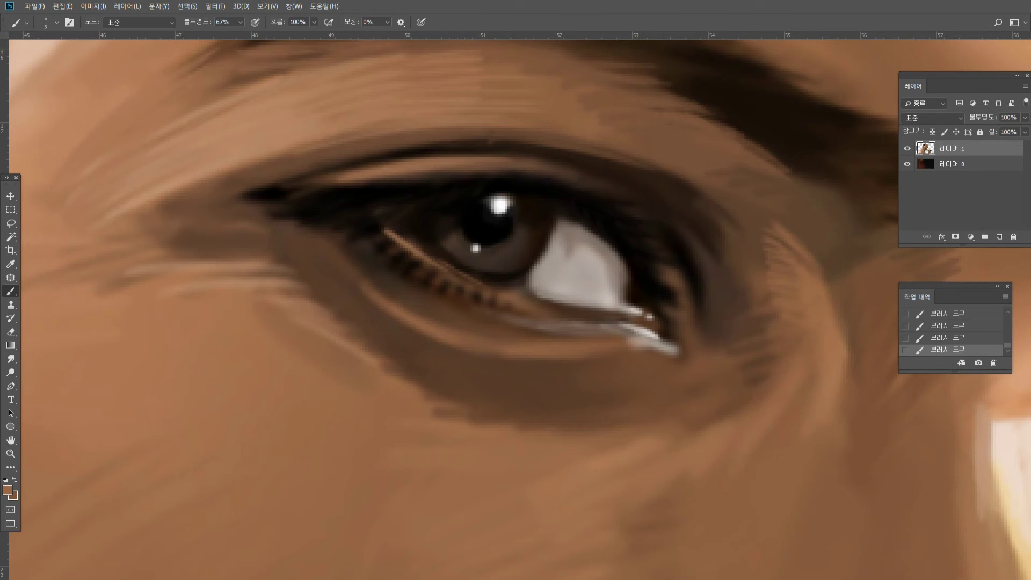
Smudge the strokes beside the near eye's inner corner and the light wrinkle below its outer corner at 22% strength.
left_click(11, 358)
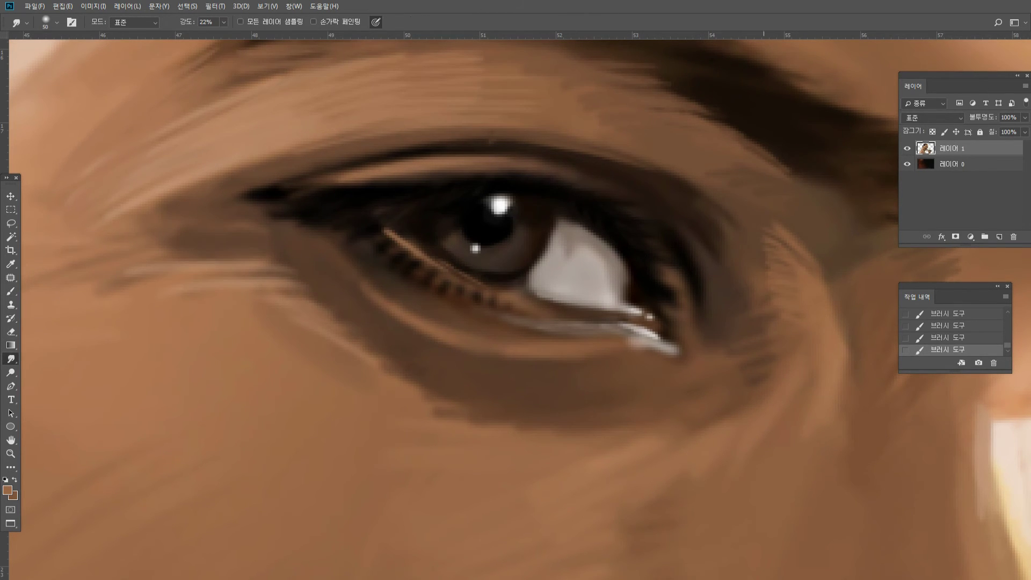
mouse_move(771, 239)
left_mouse_down()
mouse_move(785, 214)
mouse_move(762, 195)
left_mouse_up()
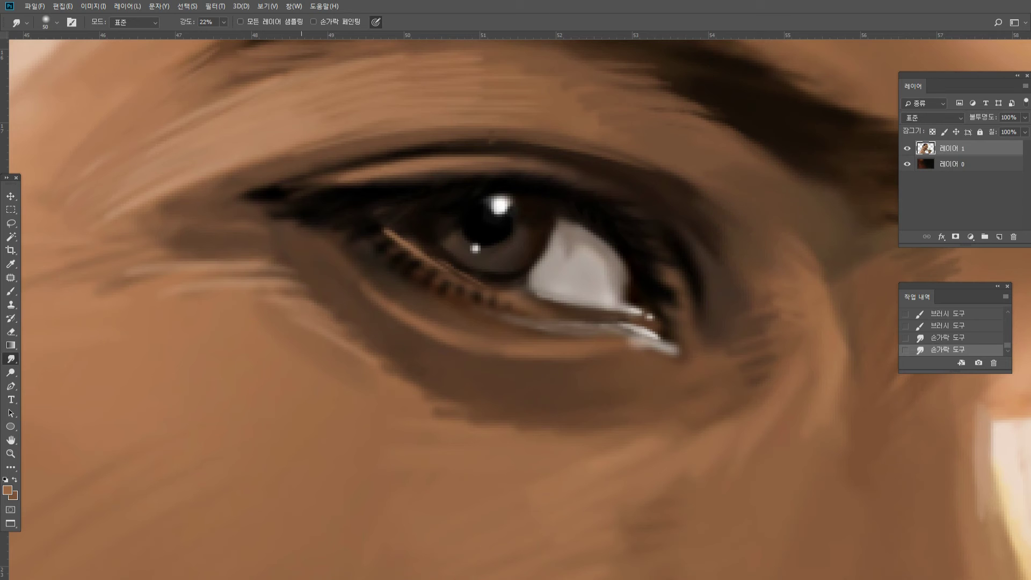
left_click_drag(316, 325, 309, 324)
Paint dark lashes along the near eye's lower lid in a colour sampled from the pupil.
double_click(11, 453)
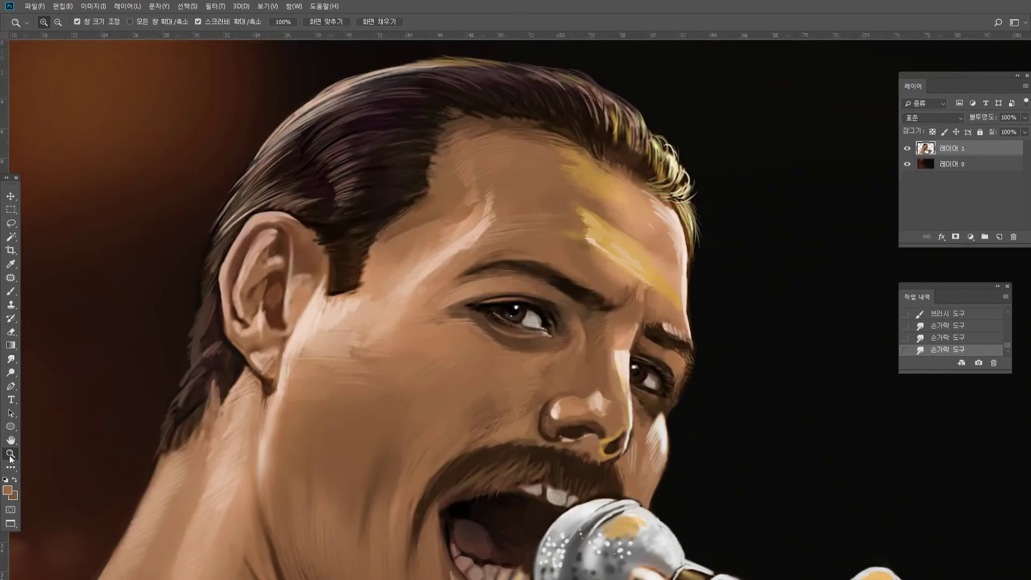
left_click_drag(476, 351, 568, 325)
left_click(569, 325)
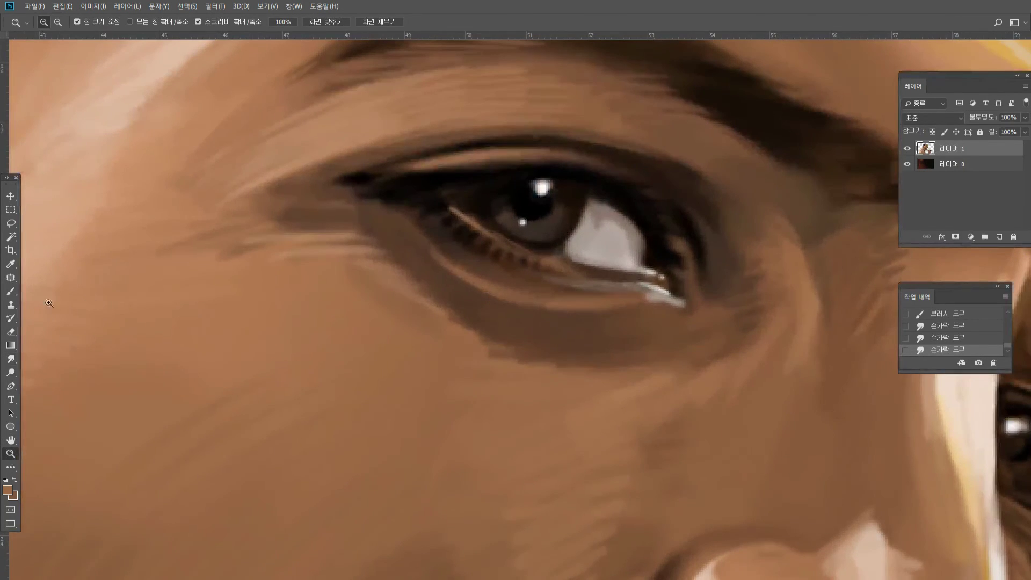
left_click(11, 292)
left_click(543, 204, "alt")
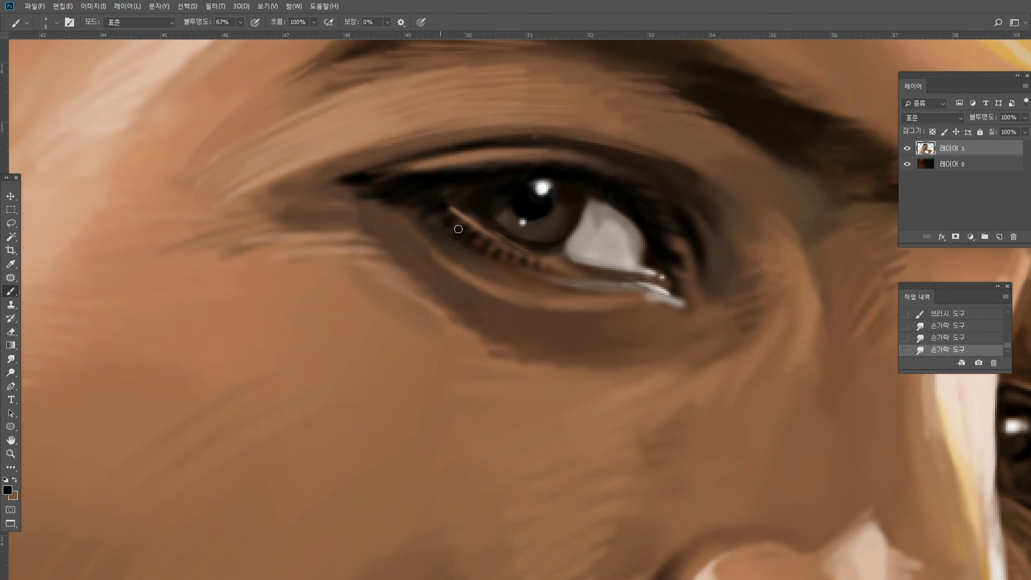
left_click_drag(452, 214, 493, 250)
left_click_drag(501, 255, 543, 271)
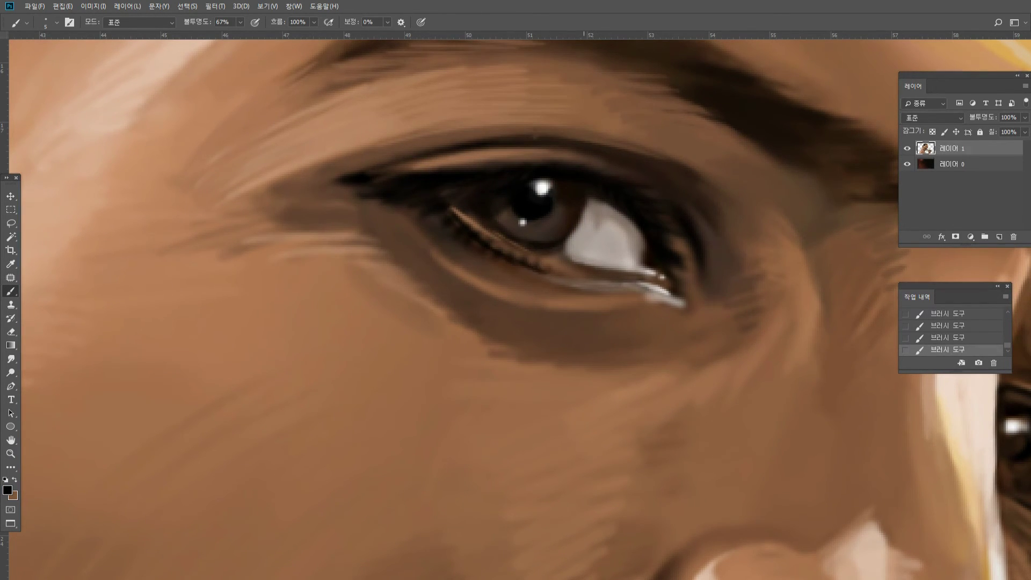
Refine the lower-lid rim and the dark edge beneath the near eye's iris with sampled colours.
left_click(496, 261, "alt")
left_click(474, 259, "alt")
left_click(517, 237, "alt")
left_click_drag(495, 234, 578, 267)
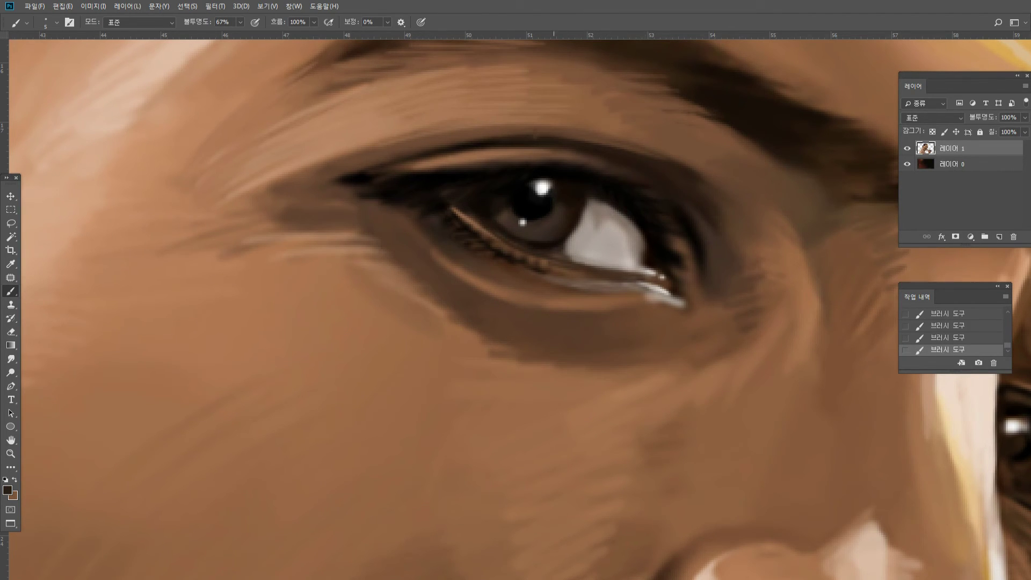
Extend the dark upper-lid fold down past the near eye's inner corner with strokes in sampled dark browns.
left_click(692, 252, "alt")
left_click(693, 238, "alt")
mouse_move(720, 282)
left_mouse_down()
mouse_move(695, 229)
mouse_move(724, 282)
mouse_move(714, 266)
mouse_move(726, 287)
left_mouse_up()
left_click(739, 268, "alt")
left_click(695, 228, "alt")
left_click(716, 292, "alt")
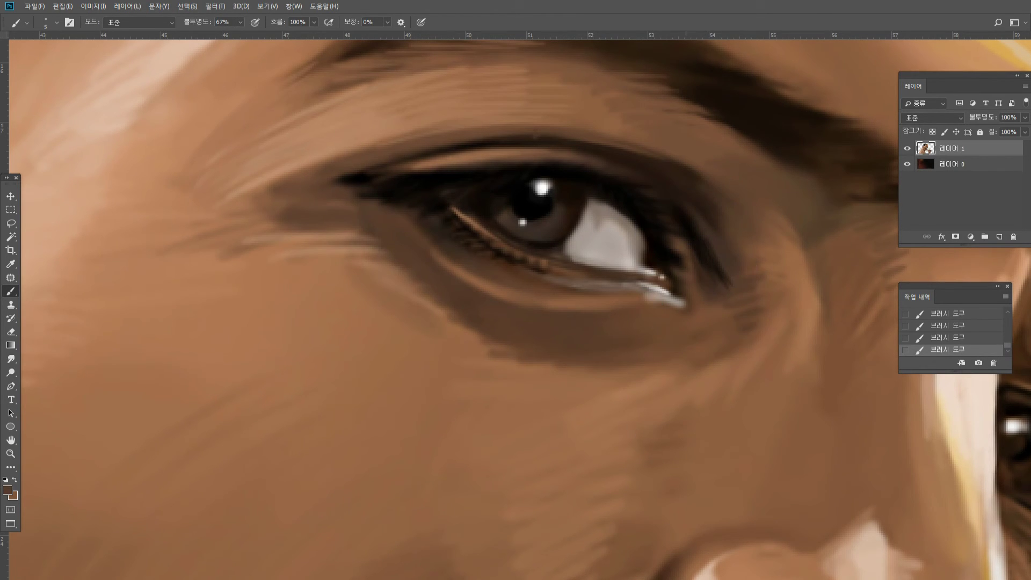
Paint tan strokes running down from the near eye's inner corner in sampled skin colours.
left_click(715, 317, "alt")
left_click(698, 273, "alt")
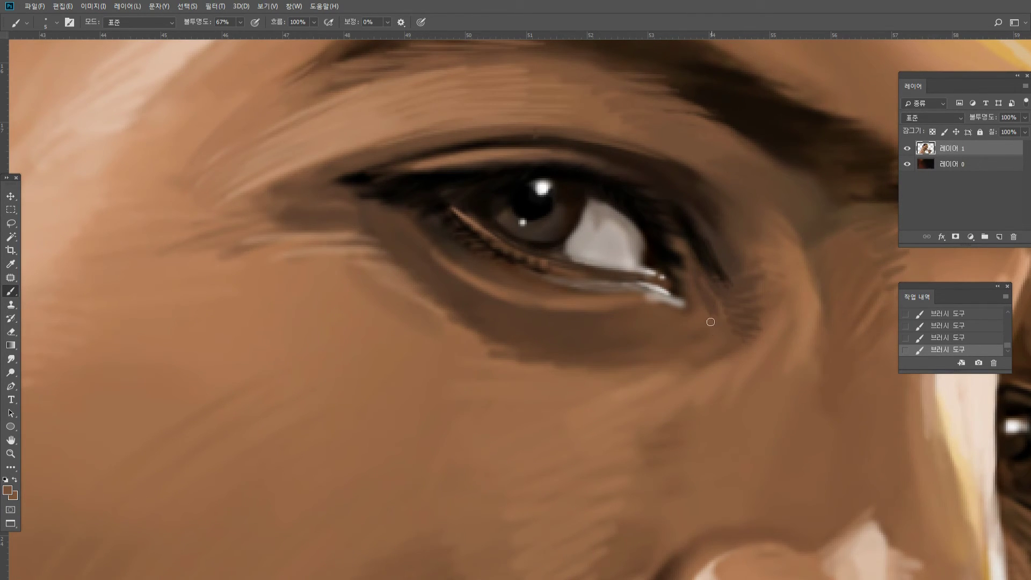
left_click(612, 295, "alt")
left_click_drag(701, 271, 717, 313)
left_click_drag(685, 255, 720, 325)
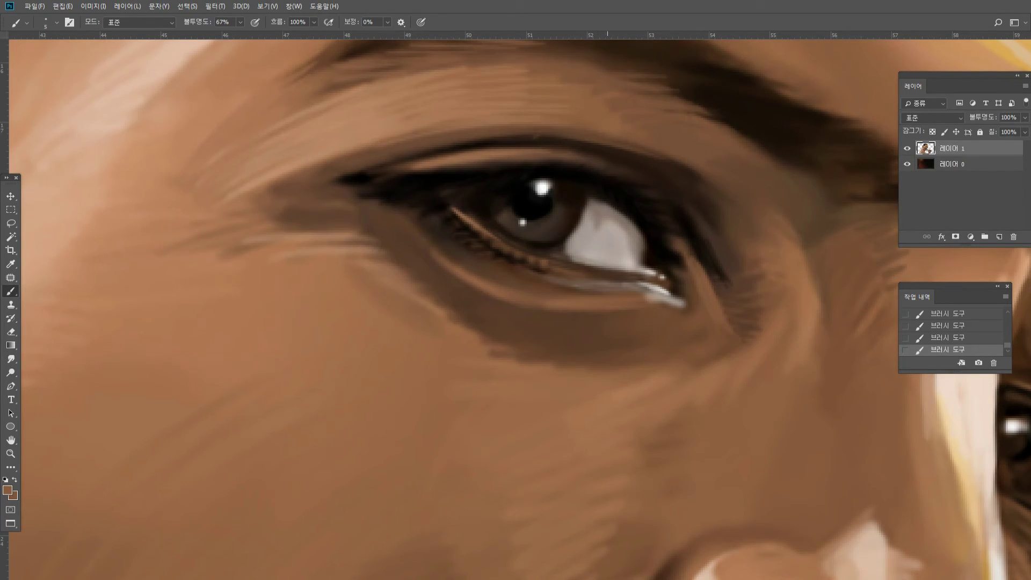
Paint light skin strokes above the near eye's outer corner in colours sampled around the eye.
left_click(662, 240, "alt")
left_click(433, 171, "alt")
left_click(324, 190, "alt")
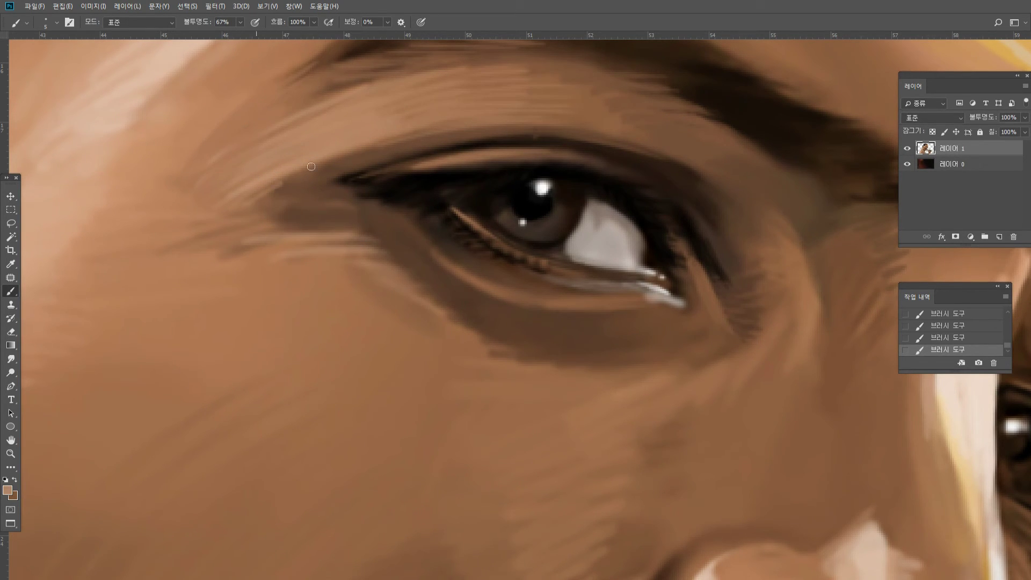
left_click_drag(311, 166, 339, 155)
mouse_move(258, 207)
left_mouse_down()
mouse_move(349, 158)
mouse_move(336, 170)
left_mouse_up()
Darken the far eye's pupil and upper lashes with a near-black sampled from the near eye's pupil.
double_click(11, 454)
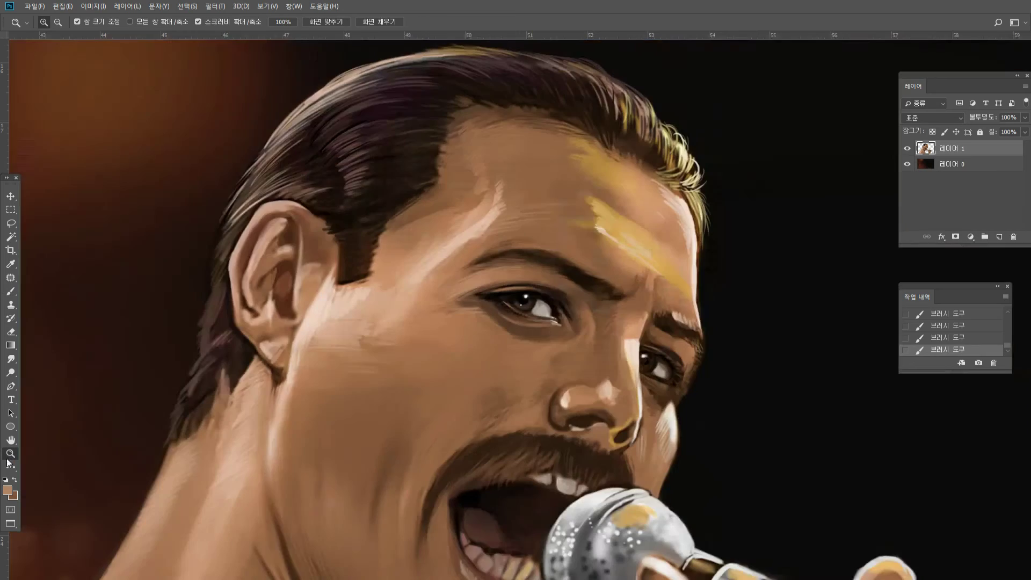
left_click(284, 340, "alt")
left_click(394, 359, "alt")
left_click(376, 432)
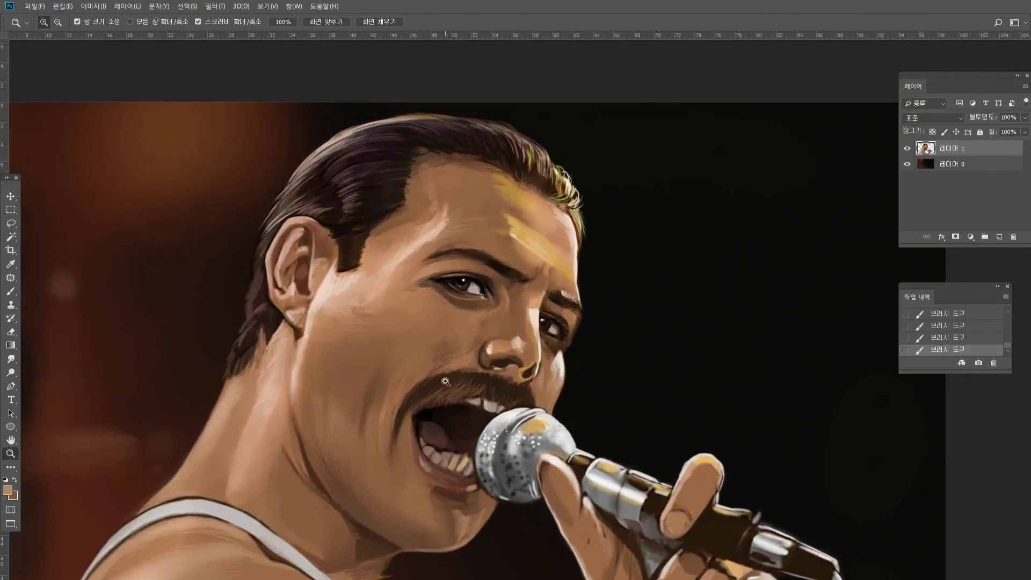
left_click(447, 384)
left_click(556, 326)
left_click(638, 284)
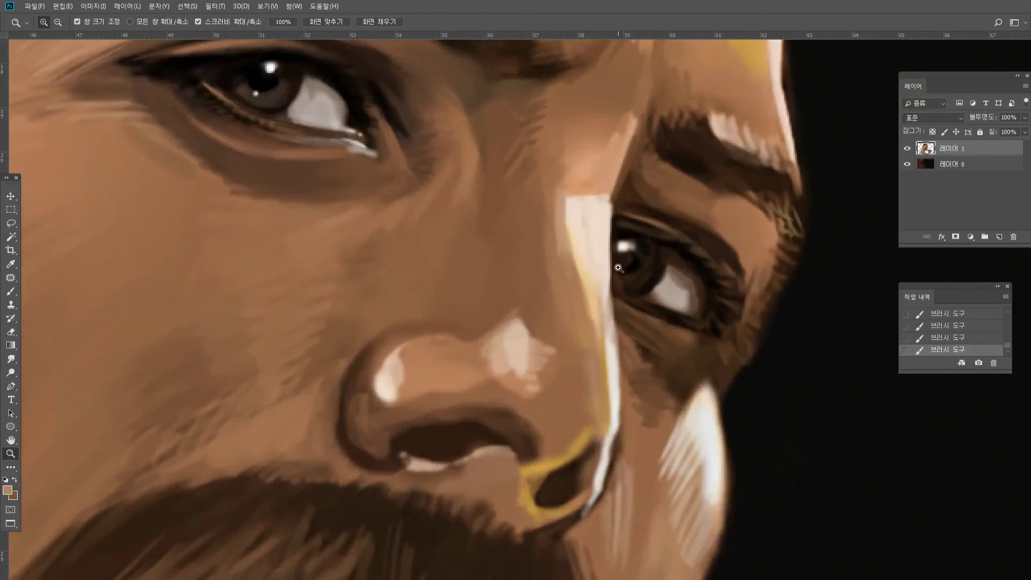
left_click(601, 295)
left_click(503, 226, "alt")
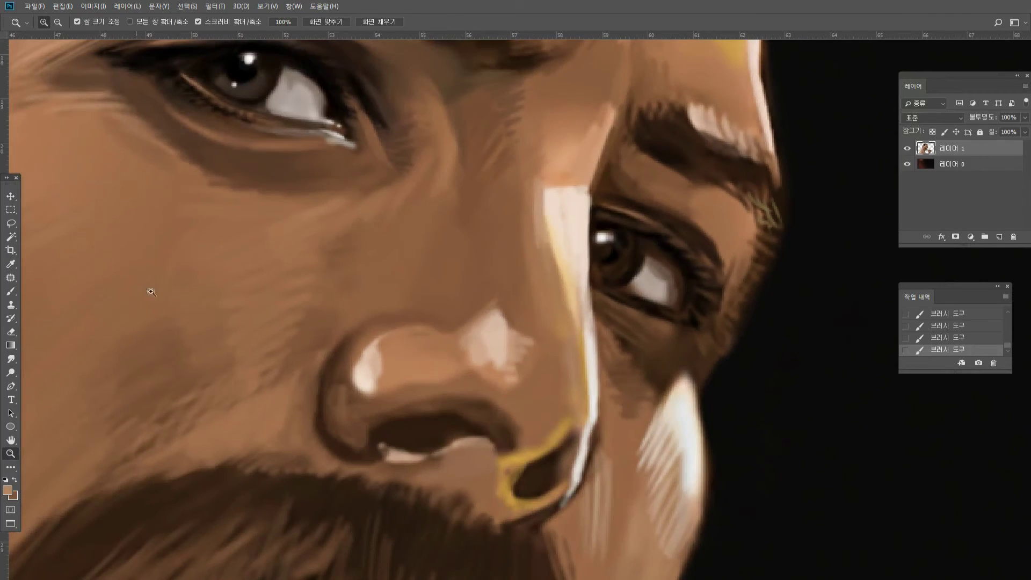
left_click(10, 291)
left_click(260, 71, "alt")
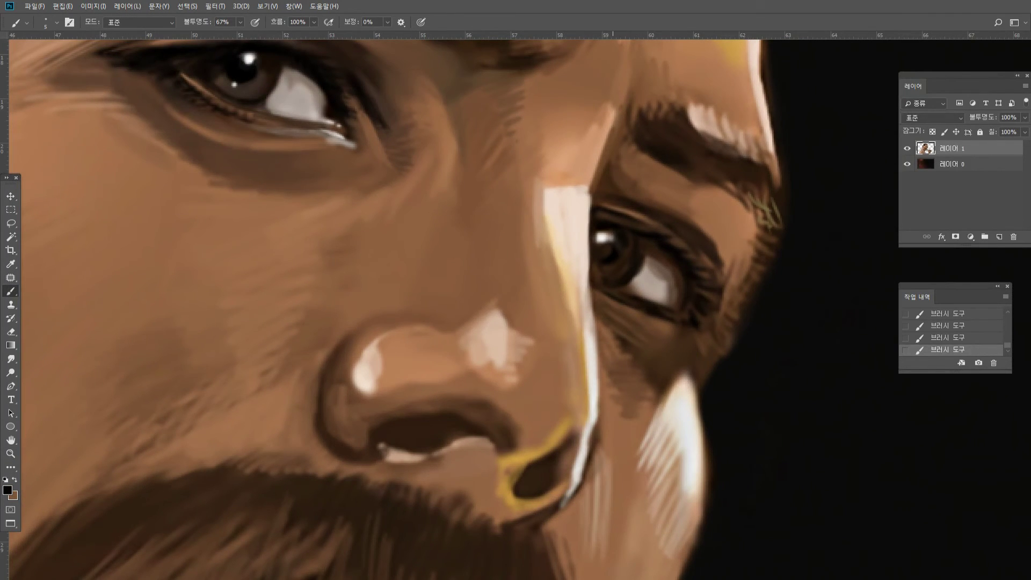
left_click(608, 235, "alt")
left_click(628, 277, "alt")
left_click_drag(675, 243, 688, 246)
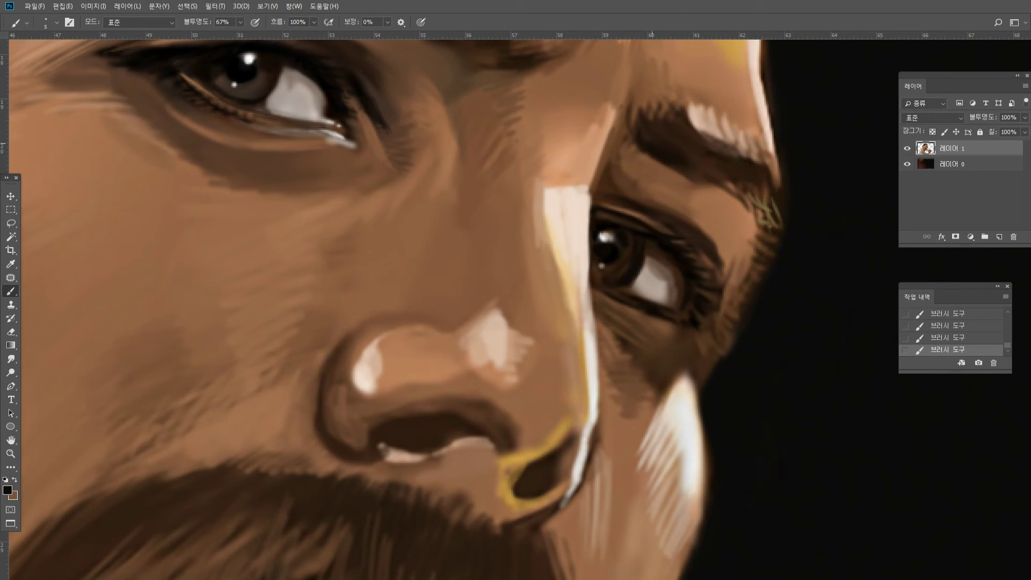
Strengthen the far eyebrow's underside and paint dark lashes along the far eye's lower lid and outer corner.
left_click_drag(634, 134, 681, 173)
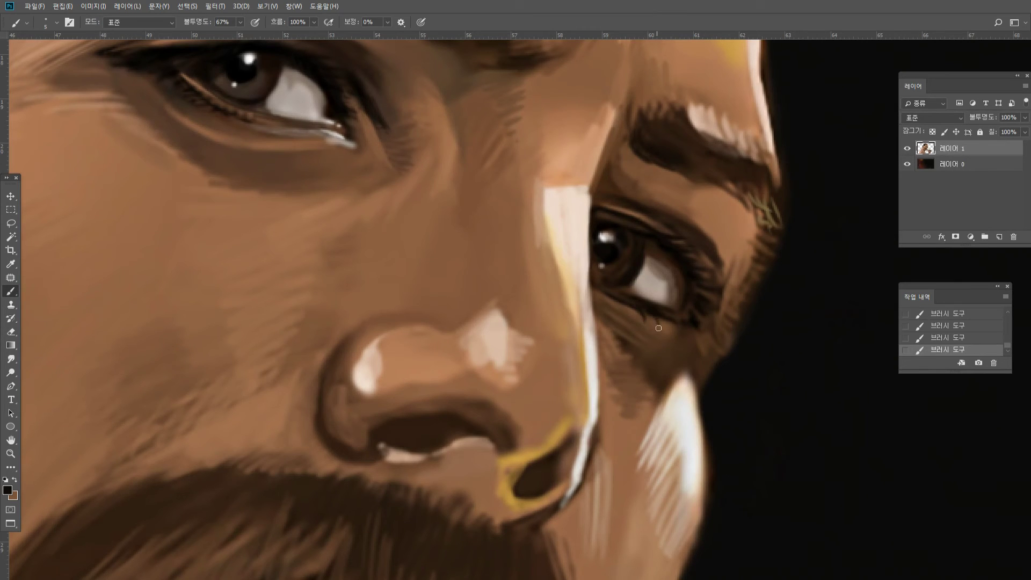
left_click_drag(664, 316, 669, 329)
left_click_drag(703, 317, 723, 320)
left_click_drag(730, 356, 725, 329)
left_click(731, 324, "alt")
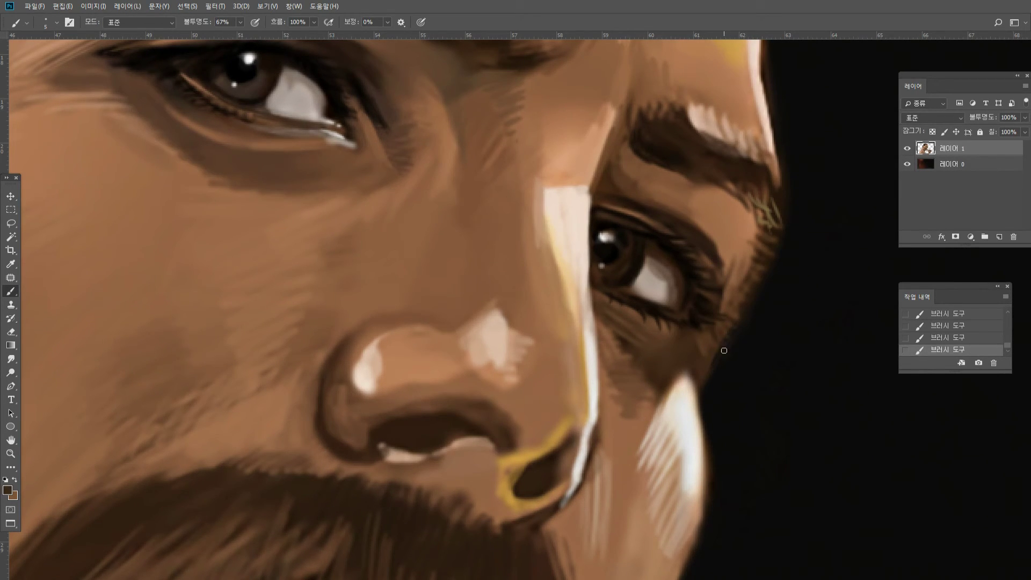
Trim the face's far edge from beside the far eye down the cheek with a small eraser.
key("e")
left_click(776, 386)
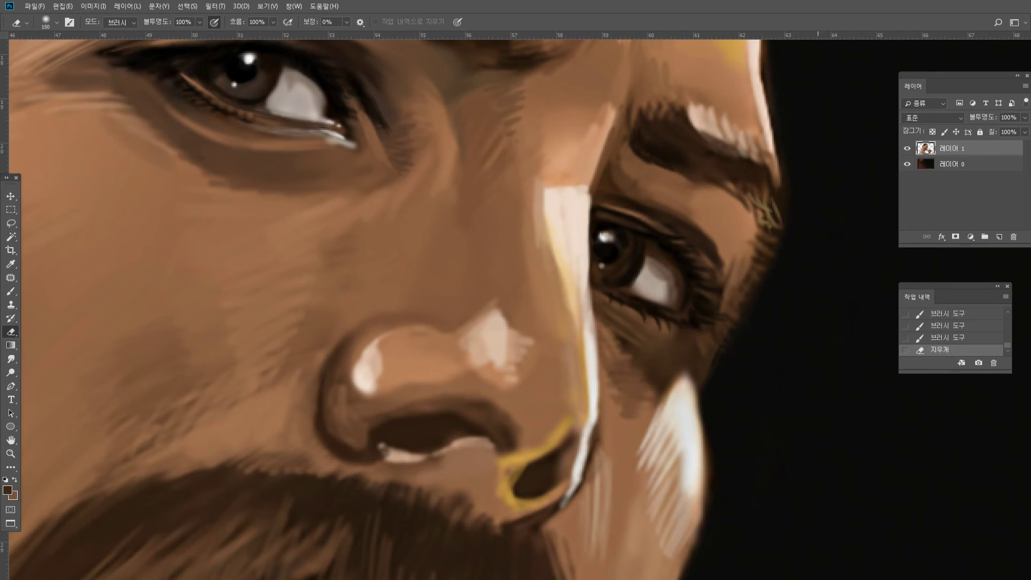
key("bracketleft")
key("bracketleft")
key("bracketleft")
key("bracketleft")
key("bracketleft")
key("bracketleft")
key("bracketleft")
key("bracketleft")
key("bracketleft")
key("bracketleft")
key("bracketleft")
key("bracketleft")
key("bracketleft")
key("bracketleft")
key("bracketleft")
key("bracketleft")
left_click(730, 351)
left_click_drag(718, 359, 705, 376)
left_click_drag(707, 370, 704, 386)
left_click_drag(709, 445, 711, 502)
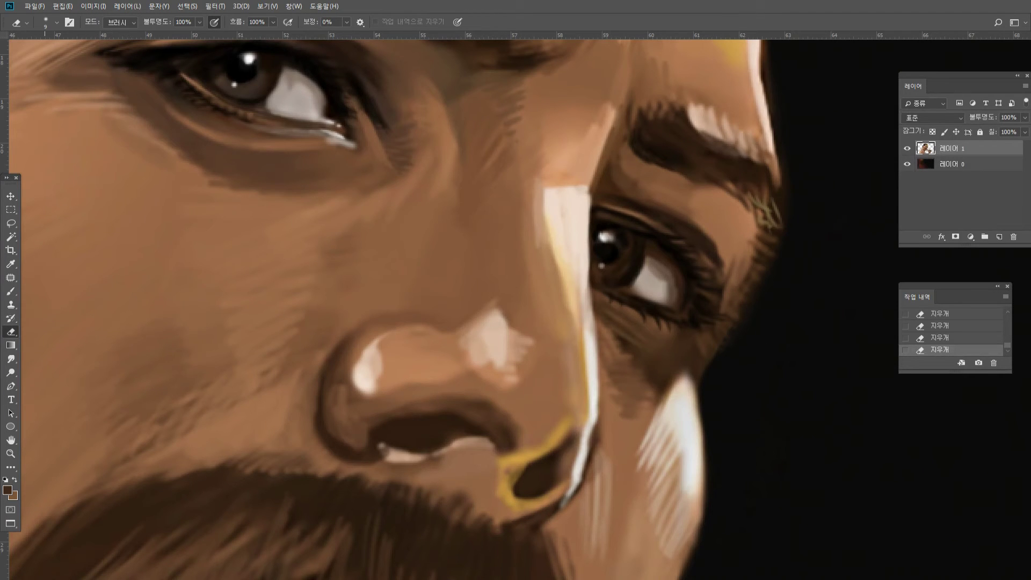
Paint thin light lines along the lower edge of the near eye's bag in a colour sampled from the nose.
left_click(11, 453)
mouse_move(510, 330)
left_mouse_down()
mouse_move(285, 380)
mouse_move(258, 376)
mouse_move(505, 366)
left_mouse_up()
key("b")
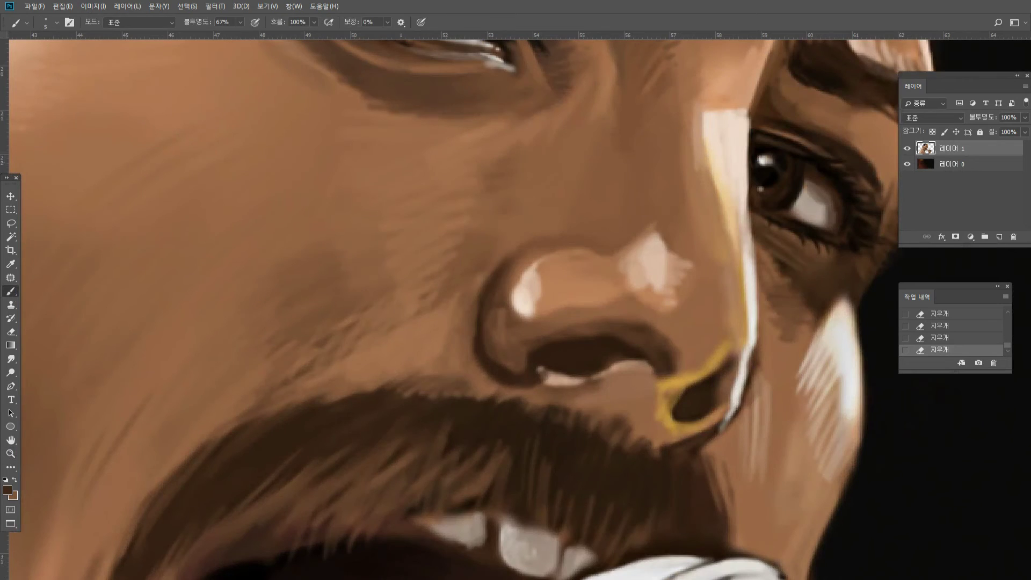
left_click(534, 273, "alt")
left_click_drag(564, 91, 545, 107)
mouse_move(555, 94)
left_mouse_down()
mouse_move(515, 121)
mouse_move(443, 121)
left_mouse_up()
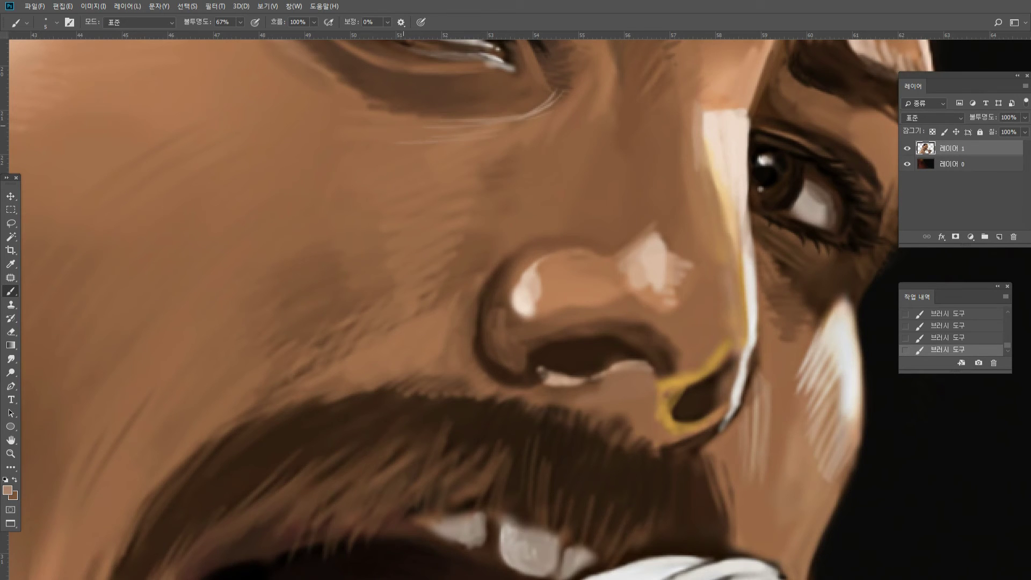
left_click_drag(357, 115, 412, 100)
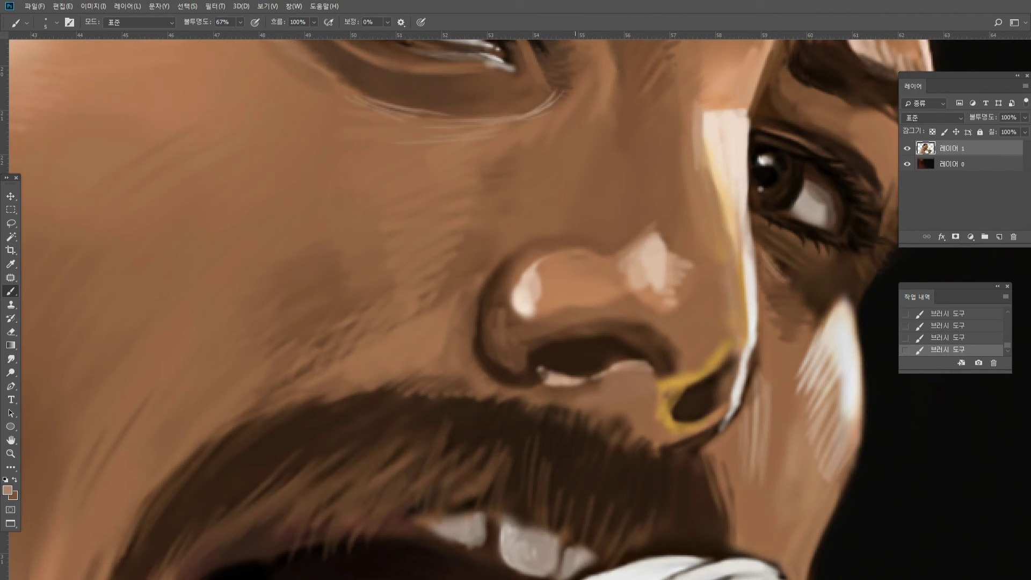
Blend the shading on the near nostril wing and around its highlight with sampled browns.
left_click(529, 325, "alt")
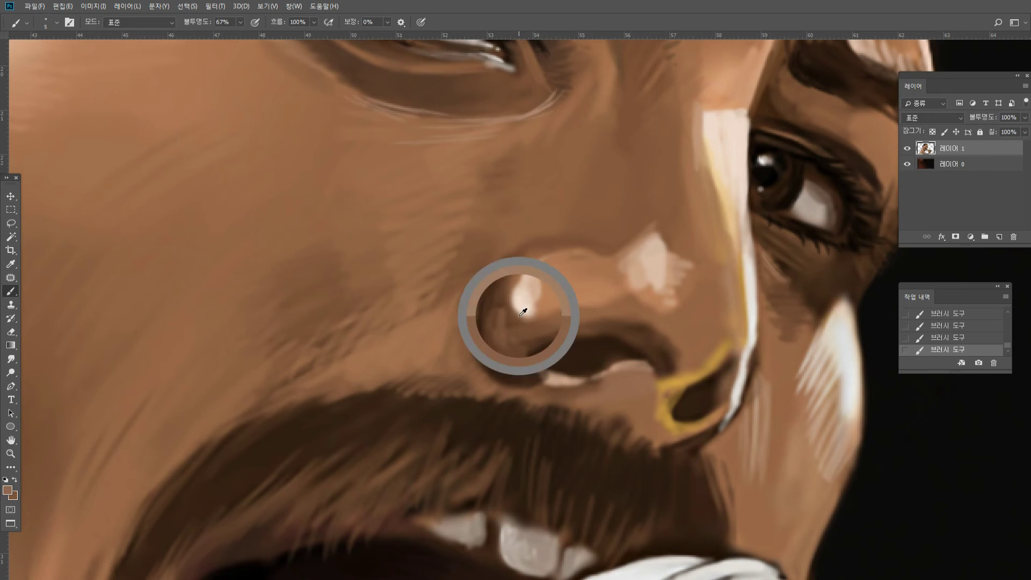
left_click(544, 318, "alt")
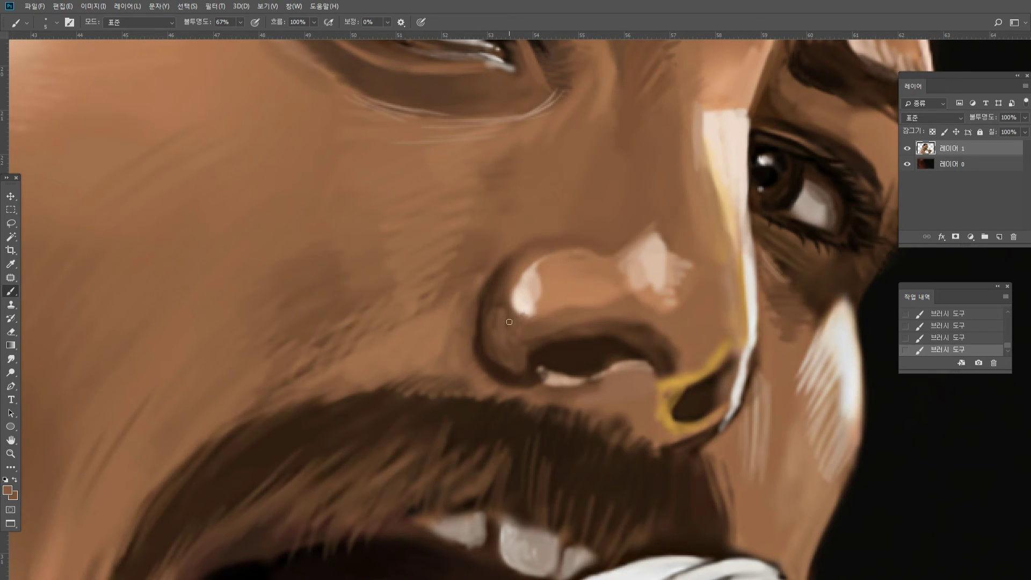
left_click_drag(509, 322, 514, 297)
left_click(509, 264, "alt")
left_click(522, 262, "alt")
mouse_move(495, 305)
left_mouse_down()
mouse_move(508, 270)
mouse_move(484, 324)
left_mouse_up()
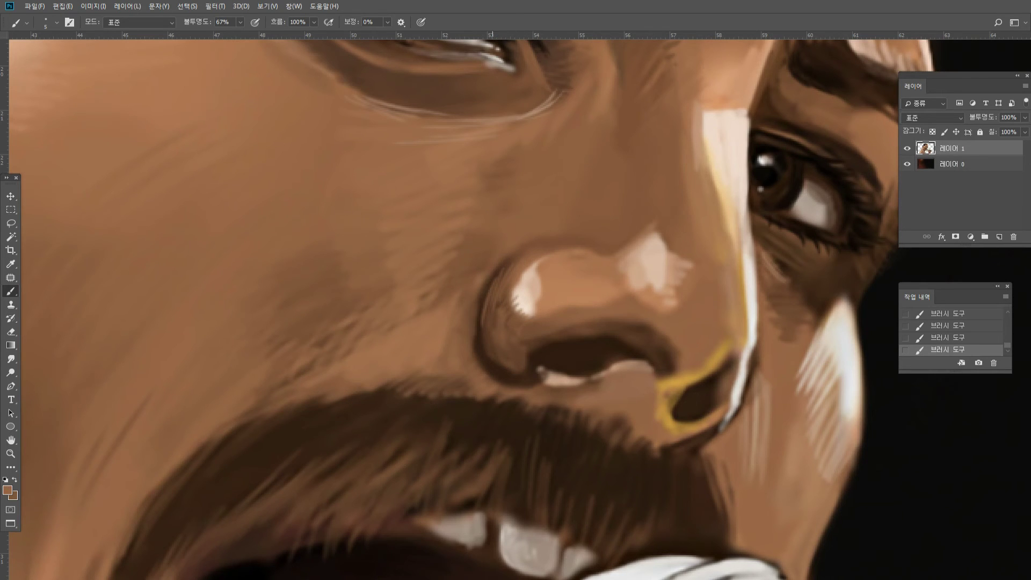
mouse_move(487, 280)
left_mouse_down()
mouse_move(477, 332)
mouse_move(495, 352)
left_mouse_up()
Refine the outer contour of the near nostril wing with sampled dark brown and surrounding skin tones.
left_click(498, 298, "alt")
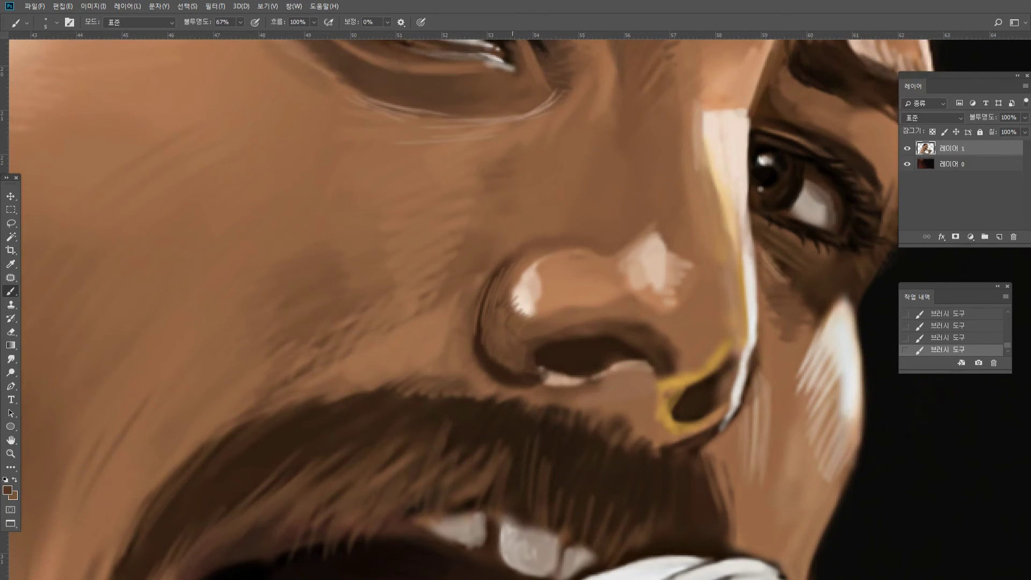
left_click(484, 334, "alt")
left_click(466, 337, "alt")
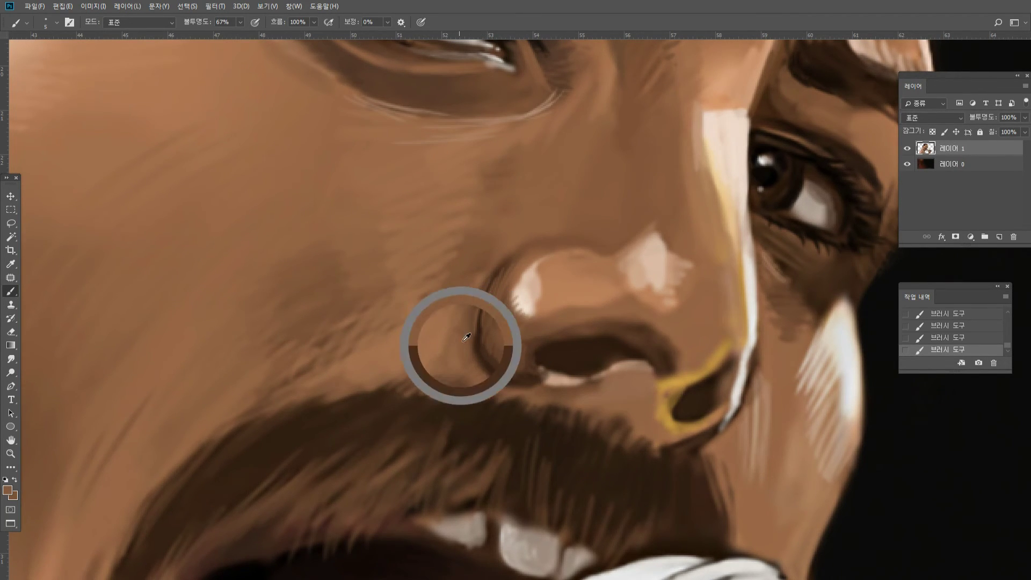
mouse_move(472, 341)
left_mouse_down()
mouse_move(480, 369)
mouse_move(517, 384)
left_mouse_up()
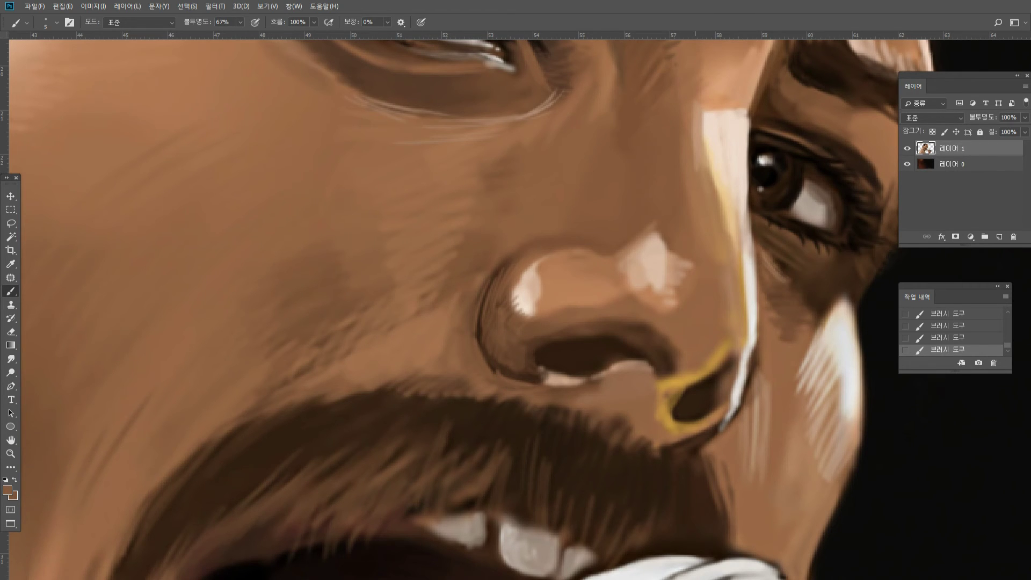
Deepen the near nostril opening and soften its rim with sampled browns.
left_click(526, 352, "alt")
left_click(642, 326, "alt")
left_click(606, 351, "alt")
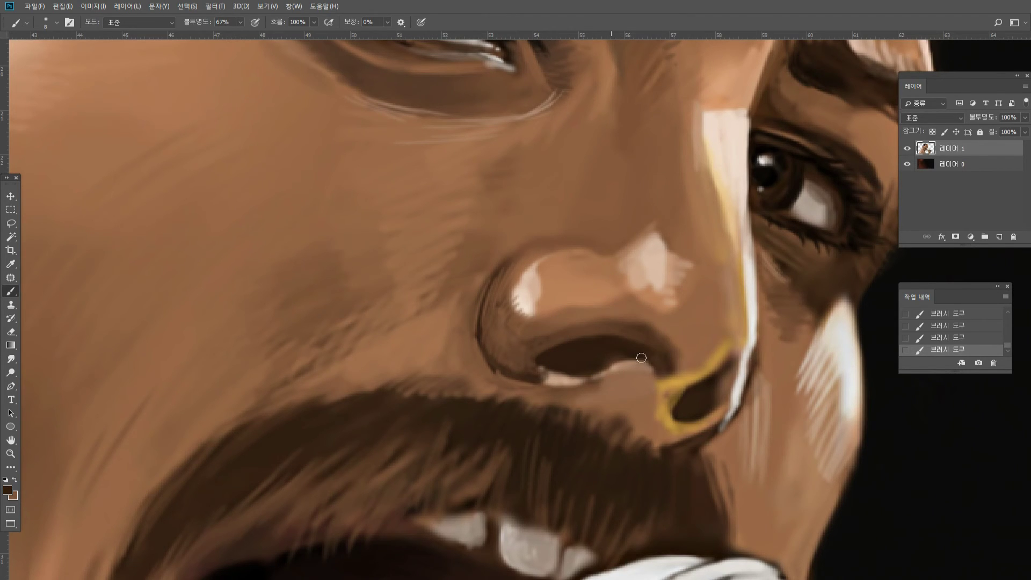
Hatch light tan strokes along the lower edge of the nose-tip highlight.
left_click(634, 272, "alt")
mouse_move(639, 290)
left_mouse_down()
mouse_move(675, 312)
mouse_move(691, 303)
mouse_move(693, 322)
left_mouse_up()
left_click(678, 268, "alt")
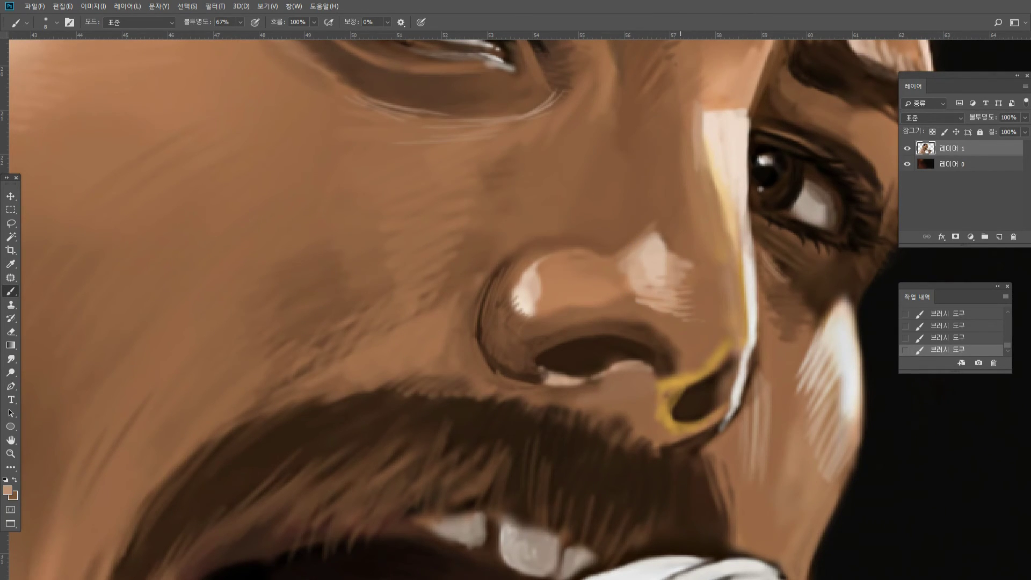
Blend the skin shading above the near nostril with sampled mid-browns.
left_click(665, 329, "alt")
left_click(529, 330, "alt")
left_click(601, 325, "alt")
left_click_drag(618, 326, 644, 328)
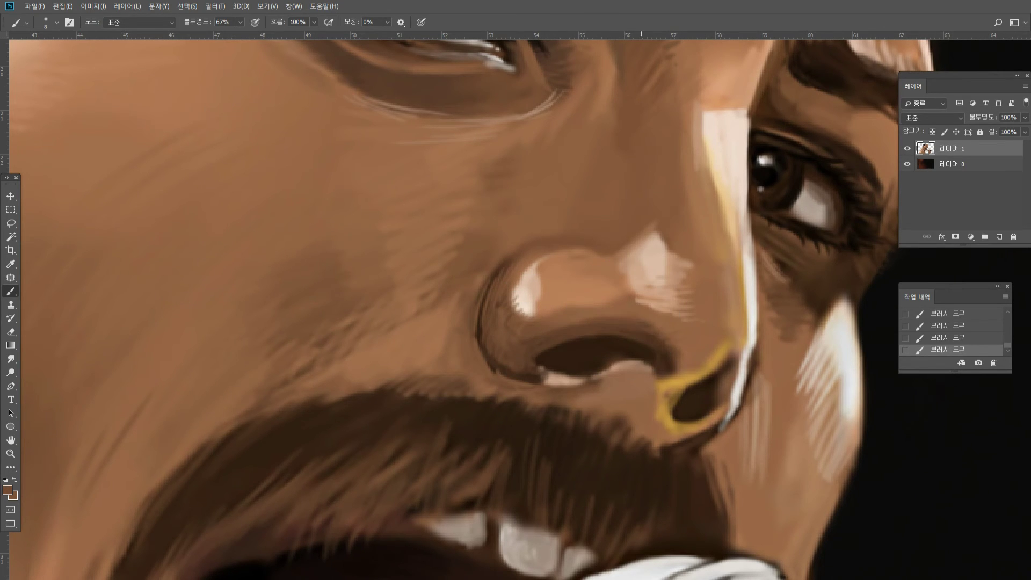
Cover the yellow outline around the far nostril with sampled skin tones and touch up the skin above the moustache.
left_click(644, 371, "alt")
mouse_move(679, 363)
left_mouse_down()
mouse_move(651, 397)
mouse_move(719, 356)
mouse_move(687, 382)
mouse_move(659, 424)
left_mouse_up()
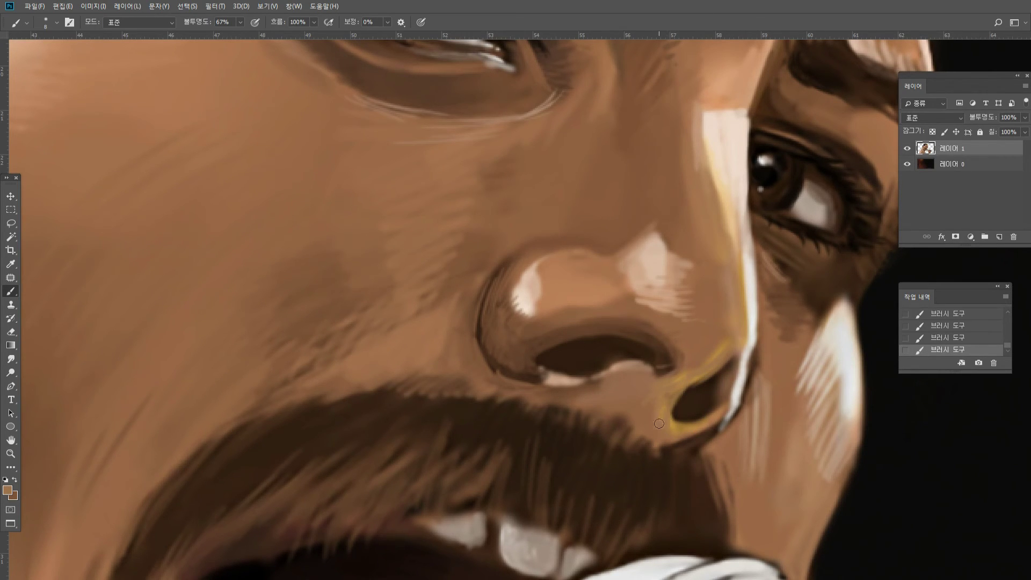
left_click(571, 427, "alt")
left_click(481, 411, "alt")
left_click(470, 357, "alt")
Tint the nose with red e4421f using a large soft brush at 5% opacity.
key("z")
left_click(493, 339, "alt")
left_click(493, 338, "alt")
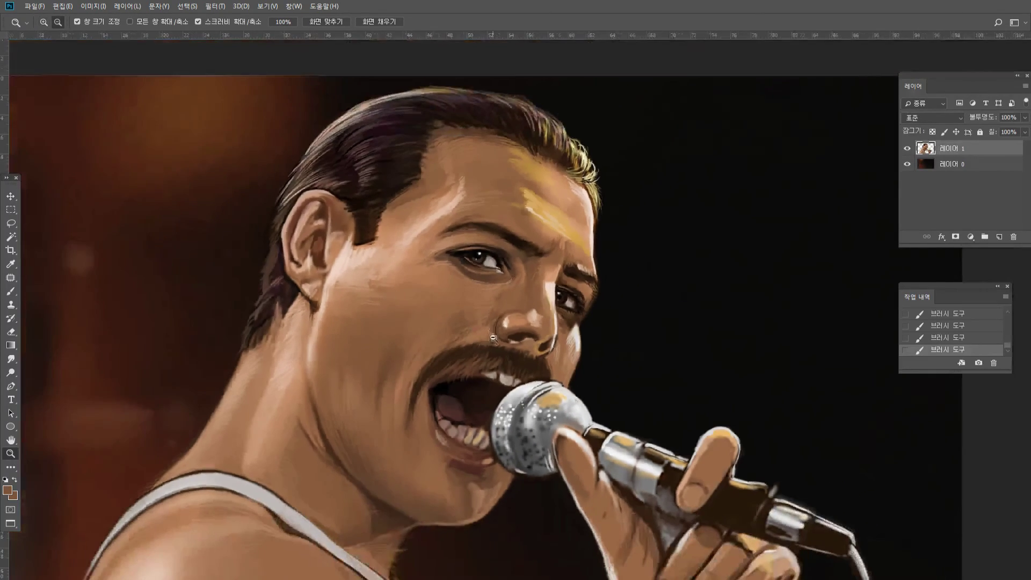
left_click(493, 339, "alt")
left_click(494, 338)
left_click(497, 338)
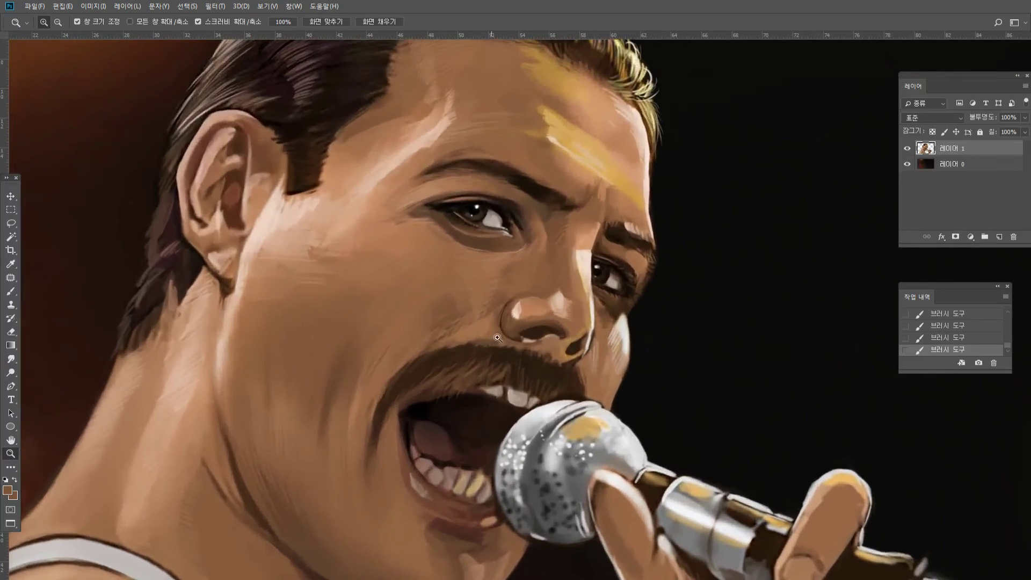
left_click(497, 337)
key("b")
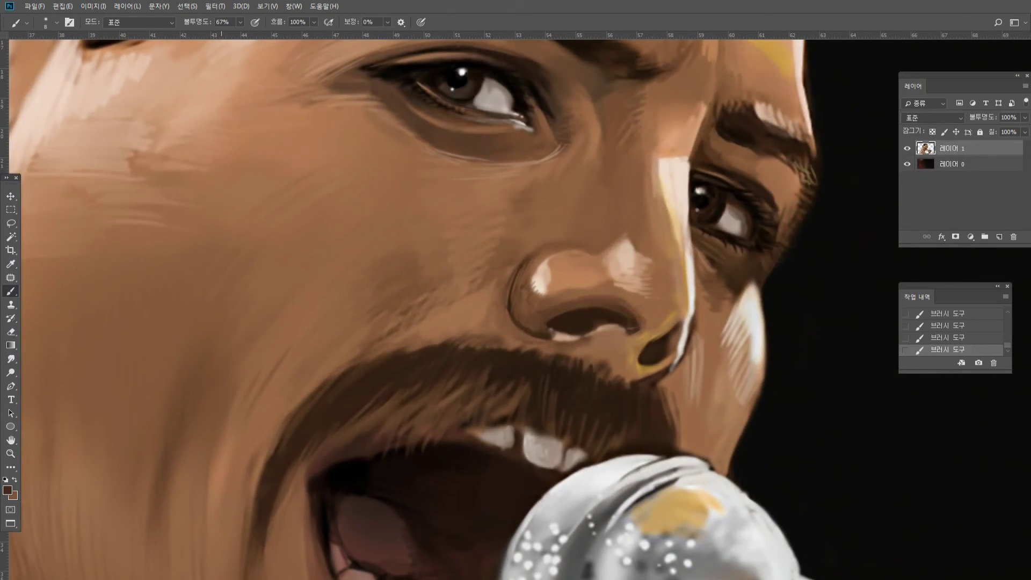
left_click(8, 489)
left_click(285, 284)
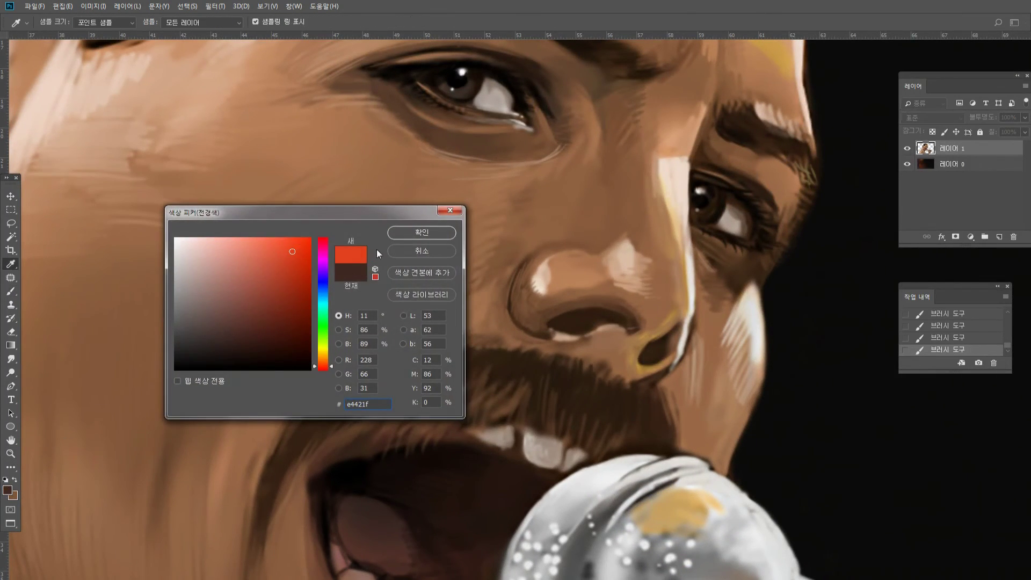
left_click(425, 233)
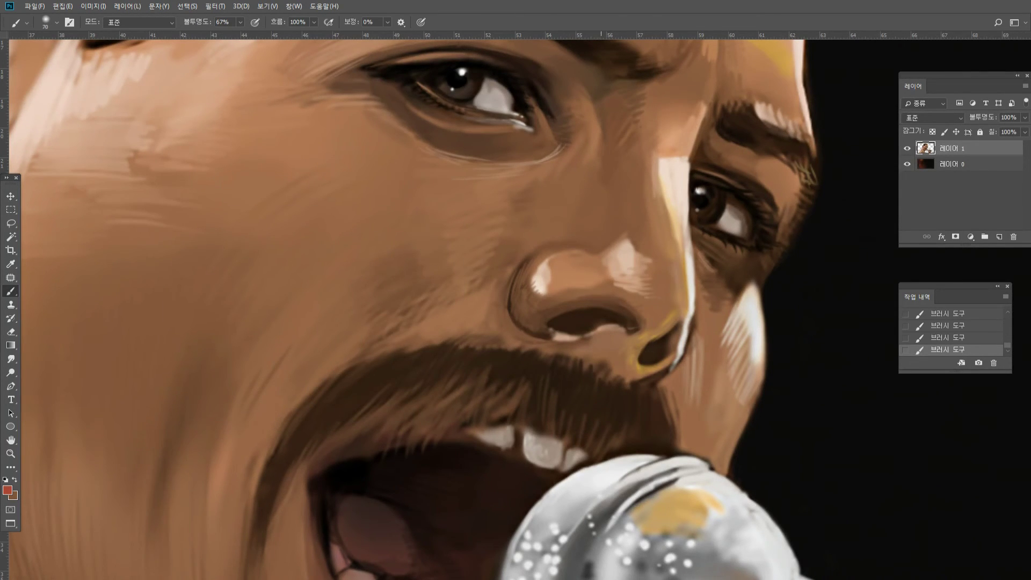
key("bracketright")
key("bracketright")
key("bracketright")
key("bracketright")
key("bracketright")
key("bracketright")
key("bracketright")
key("bracketright")
key("bracketright")
left_click_drag(208, 32, 211, 32)
key("[")
key("[")
key("[")
key("[")
left_click_drag(602, 282, 626, 269)
key("]")
key("]")
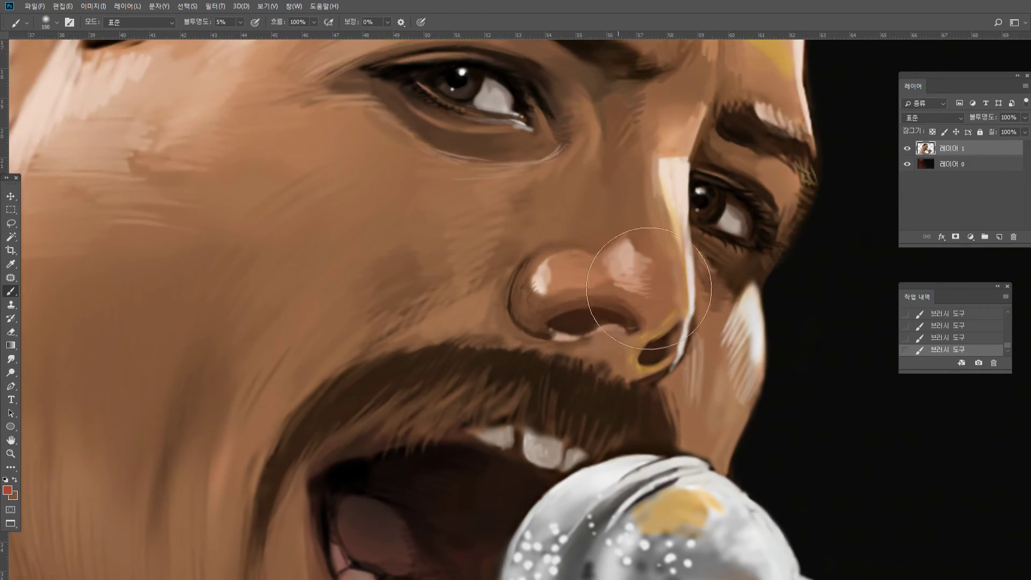
Glaze the cheek softly with sampled skin tones using a brush enlarged to 250.
key("bracketright")
key("bracketright")
key("bracketright")
left_click(405, 238, "alt")
left_click(192, 95, "alt")
Darken the middle of the moustache above the upper teeth with a small 89% opacity brush and near-black sampled inside the mouth.
left_click(10, 454)
left_click(283, 345, "alt")
left_click(375, 344, "alt")
left_click(322, 369, "alt")
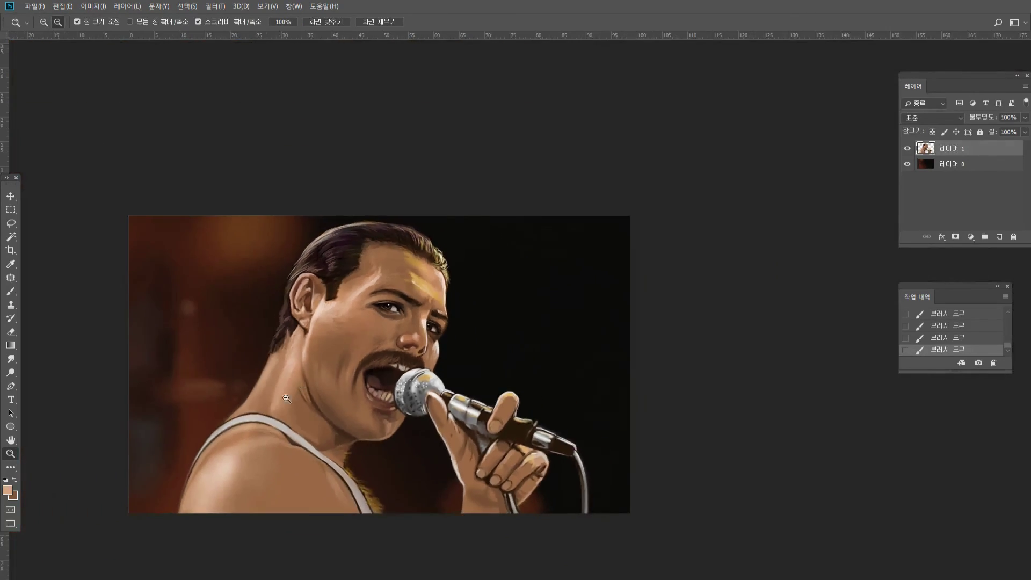
left_click(252, 424)
left_click(388, 406)
left_click(450, 306)
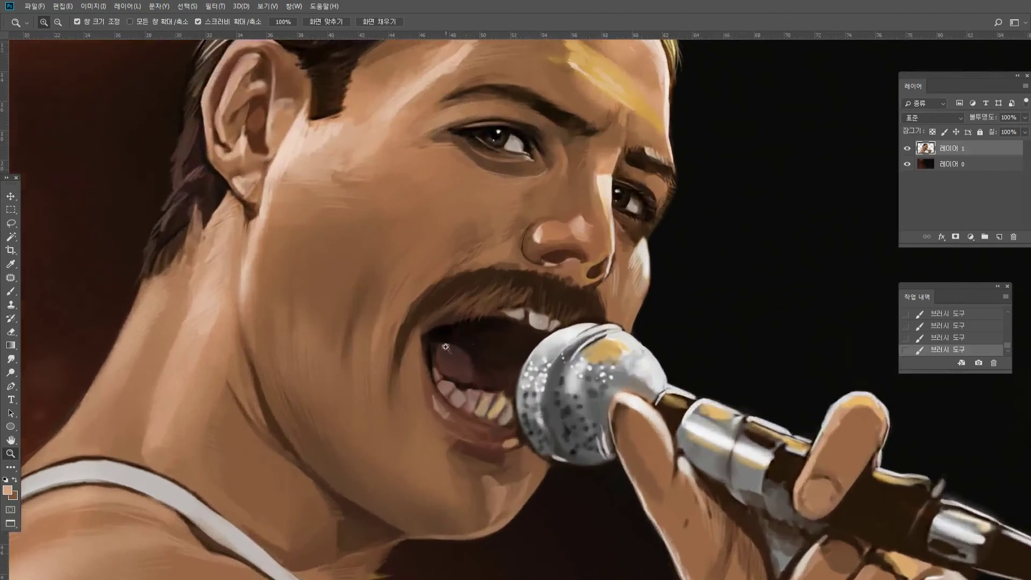
left_click(454, 309)
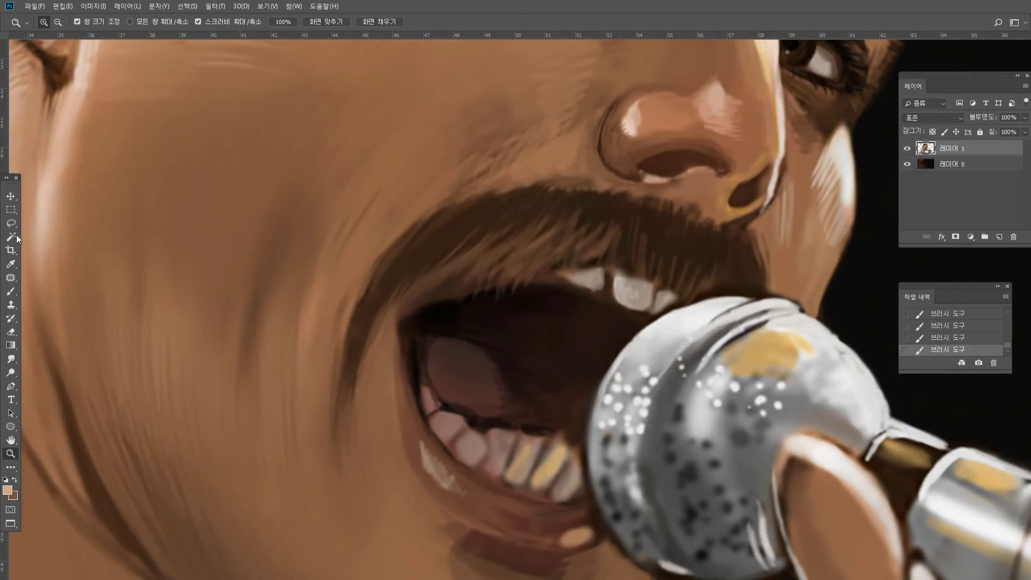
left_click(11, 291)
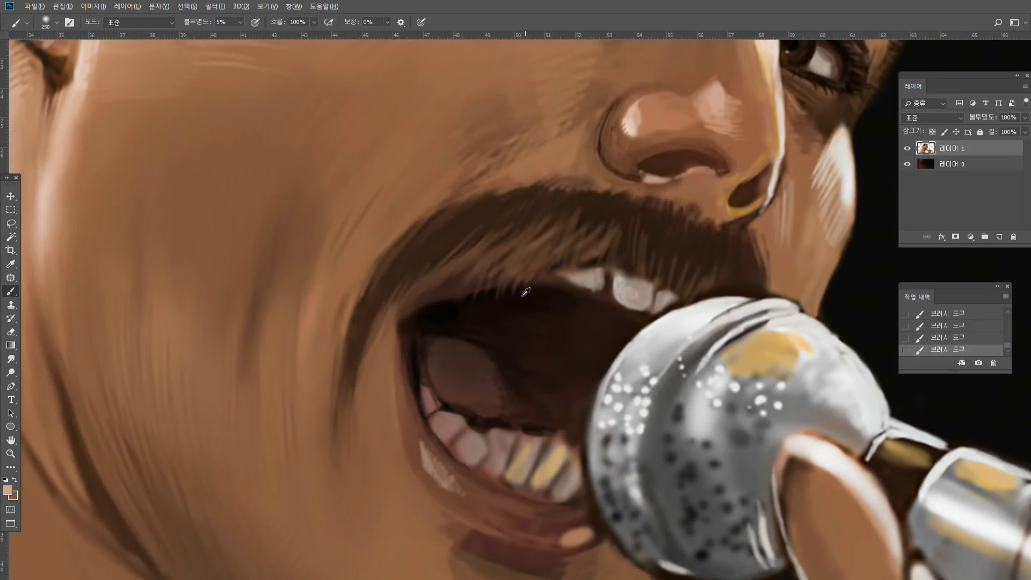
left_click(538, 305, "alt")
key("bracketleft")
key("bracketleft")
key("bracketleft")
key("bracketleft")
key("bracketleft")
key("bracketleft")
key("bracketleft")
key("bracketleft")
left_click(240, 22)
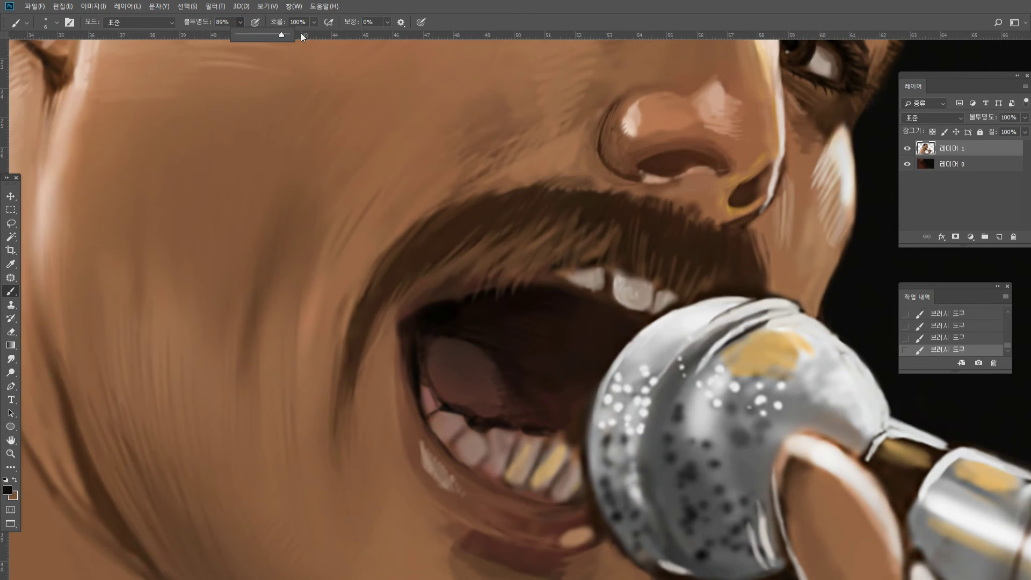
left_click(595, 260)
left_click_drag(595, 252, 574, 266)
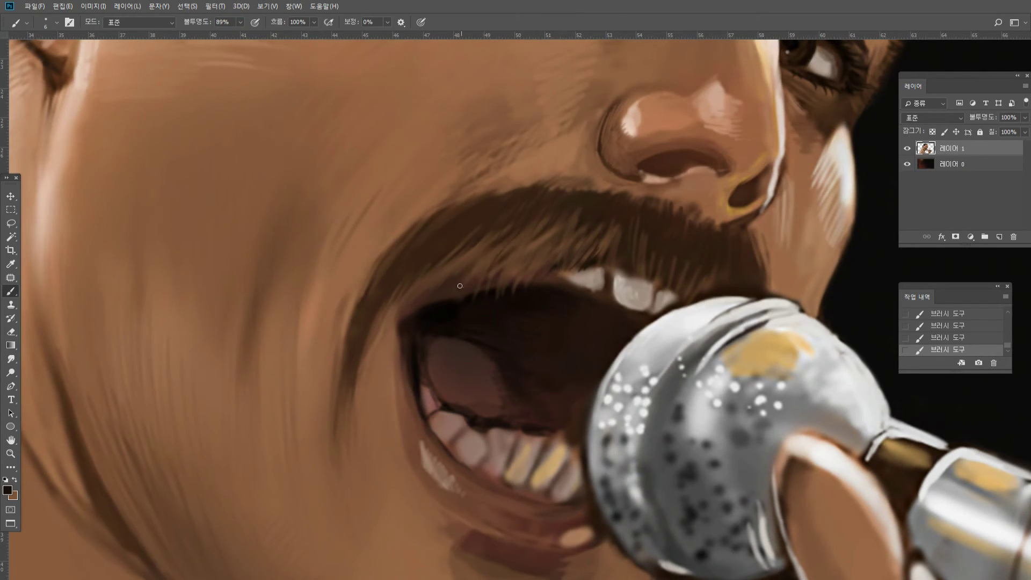
Draw fine near-black hair strokes along the near side and drooping tip of the moustache.
mouse_move(487, 244)
left_mouse_down()
mouse_move(465, 273)
mouse_move(411, 303)
left_mouse_up()
mouse_move(445, 241)
left_mouse_down()
mouse_move(394, 312)
mouse_move(409, 273)
left_mouse_up()
mouse_move(366, 338)
left_mouse_down()
mouse_move(391, 276)
mouse_move(394, 296)
mouse_move(378, 268)
left_mouse_up()
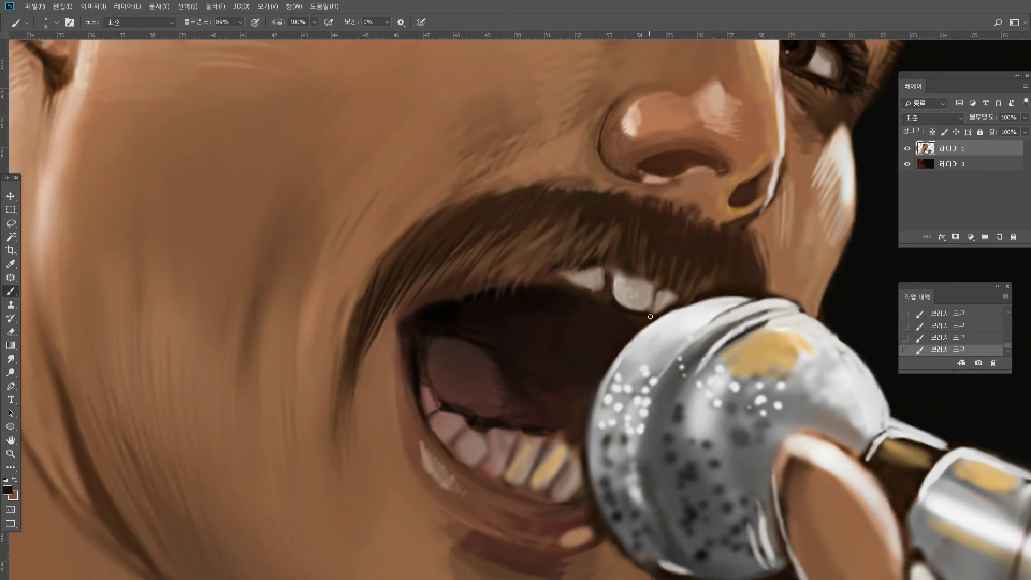
Clean up the microphone head's upper edge and refine the tongue with colours sampled inside the mouth.
left_click(670, 326, "alt")
left_click_drag(681, 311, 750, 297)
left_click(477, 377, "alt")
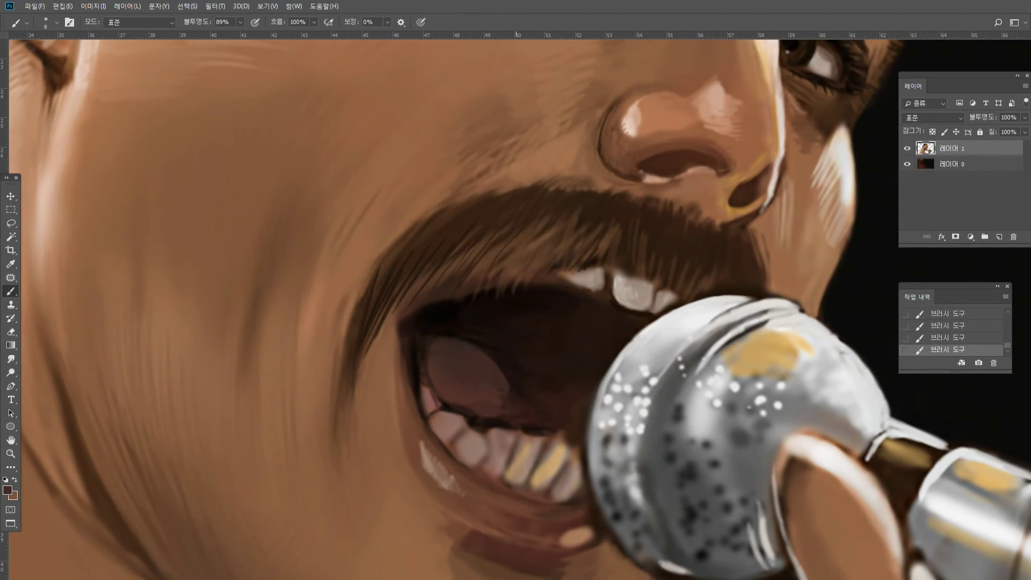
Paint light grey highlights on the near lower teeth with tones sampled from the upper and lower teeth.
left_click(478, 442, "alt")
left_click(624, 290, "alt")
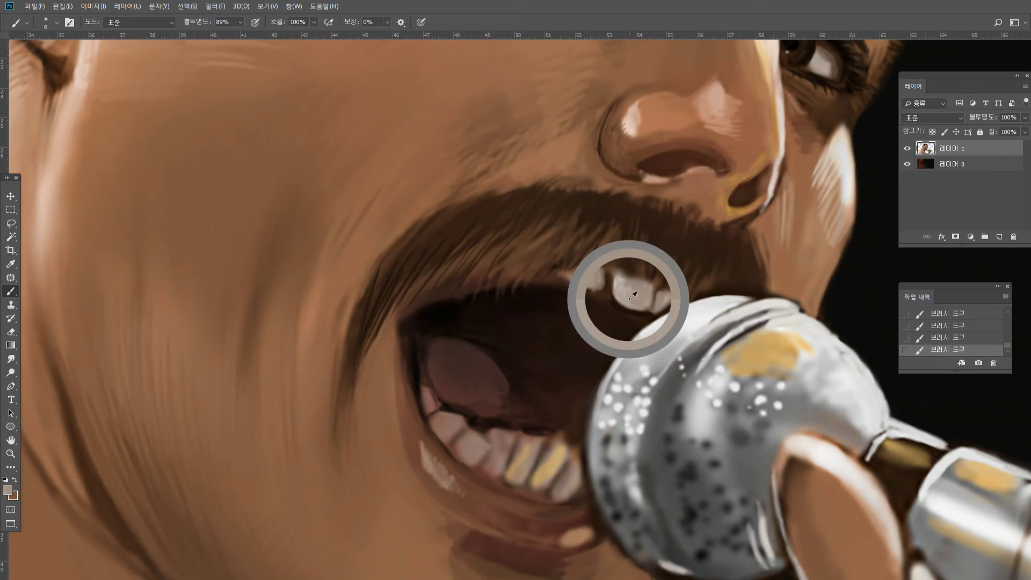
left_click(474, 440)
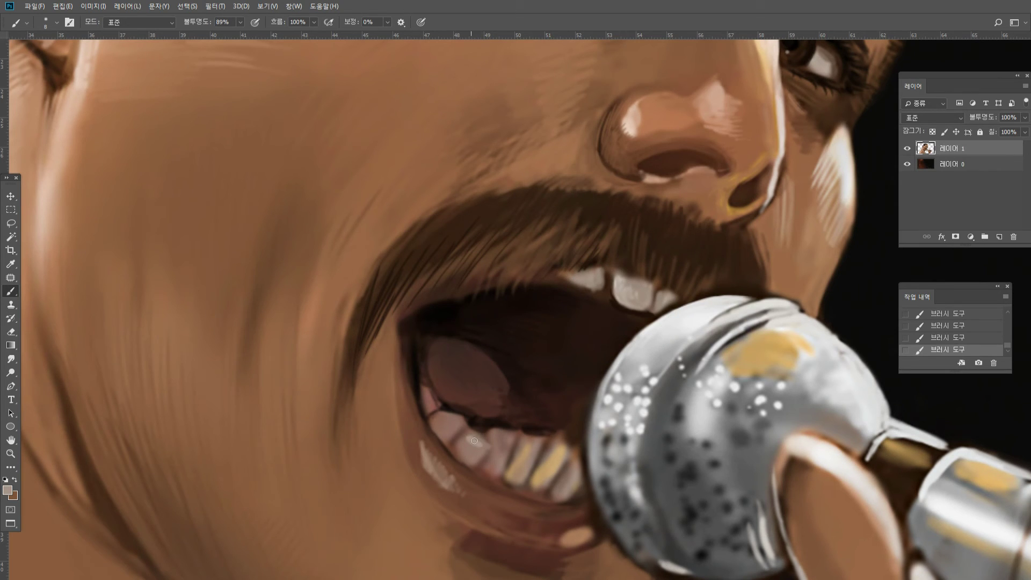
left_click_drag(496, 436, 514, 435)
left_click(487, 439, "alt")
left_click(476, 445, "alt")
left_click_drag(440, 421, 470, 427)
Touch up the yellow-tinted lower teeth and the dark area behind them with sampled tones.
mouse_move(519, 459)
left_mouse_down()
mouse_move(517, 442)
mouse_move(551, 448)
left_mouse_up()
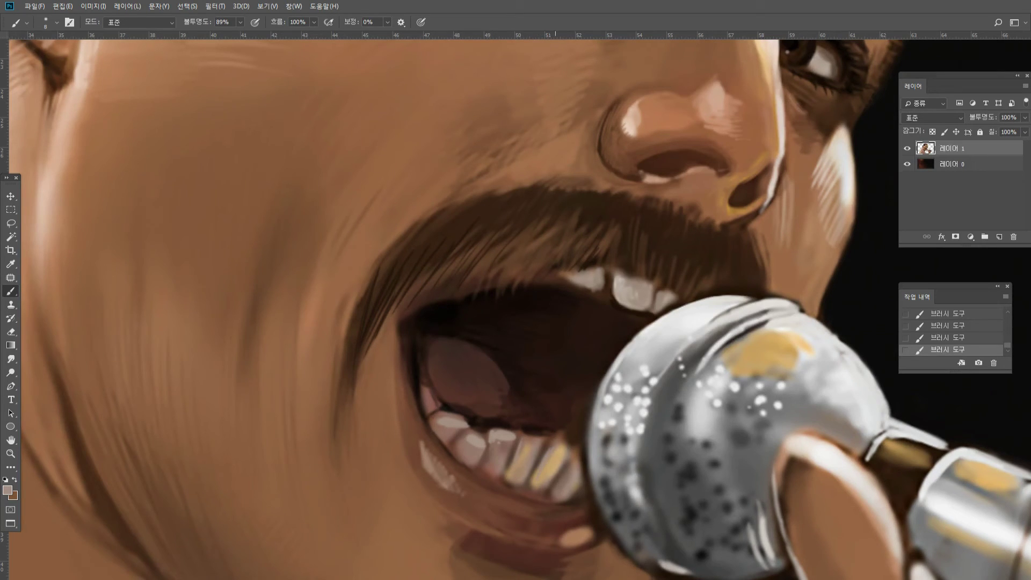
left_click_drag(556, 491, 561, 478)
left_click(577, 445, "alt")
left_click(556, 422, "alt")
left_click(498, 387, "alt")
Brush curved skin strokes from the mouth corner down past the moustache tip toward the chin with sampled browns.
left_click(384, 328, "alt")
left_click_drag(396, 316, 395, 331)
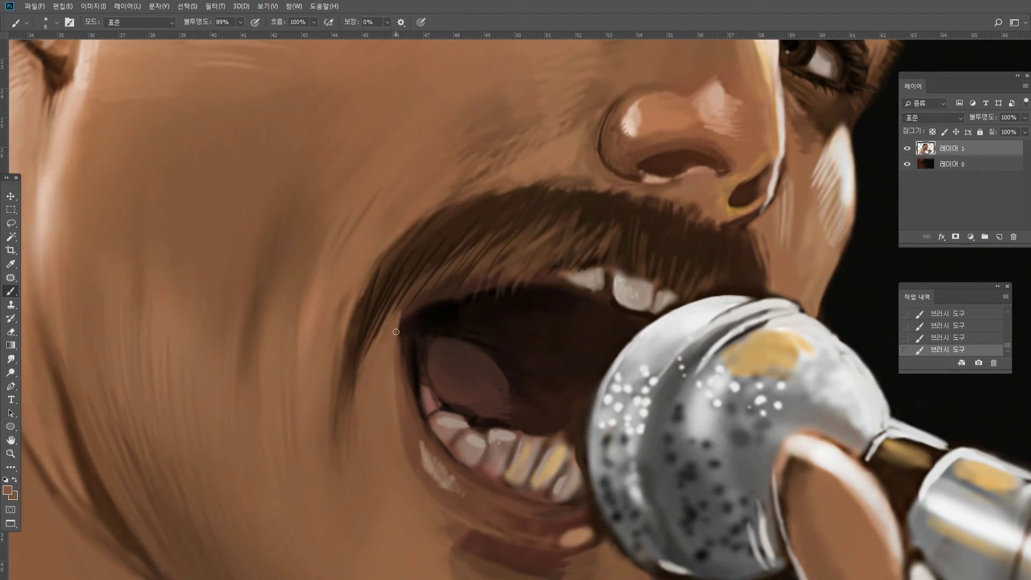
left_click(370, 380, "alt")
left_click_drag(358, 446, 367, 479)
left_click(353, 425, "alt")
left_click_drag(367, 451, 386, 493)
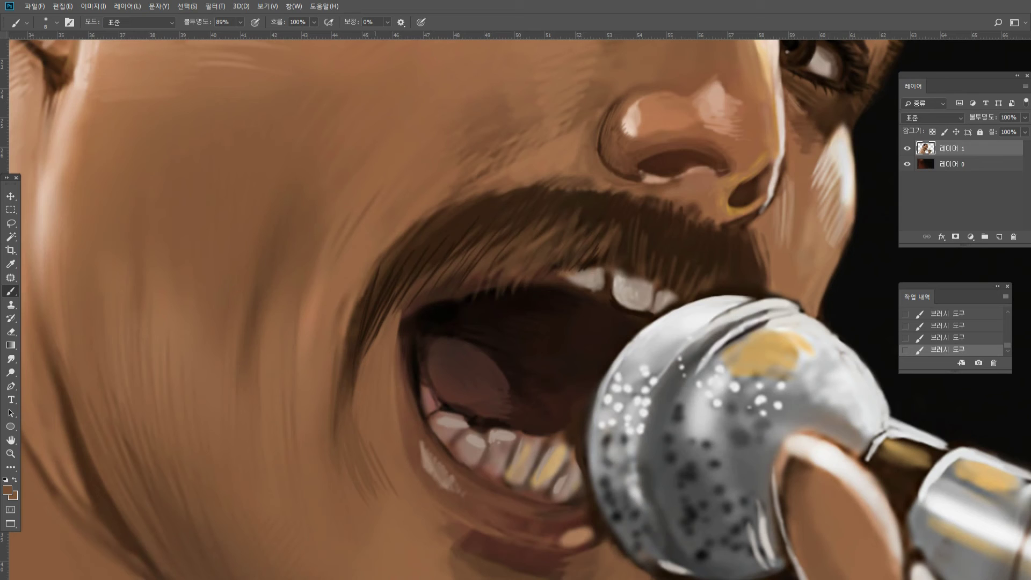
left_click(361, 426, "alt")
left_click(358, 456, "alt")
left_click_drag(389, 533, 433, 496)
Define the separations between the yellow-tinted lower teeth with sampled tooth tones, undoing the stray last stroke.
double_click(11, 453)
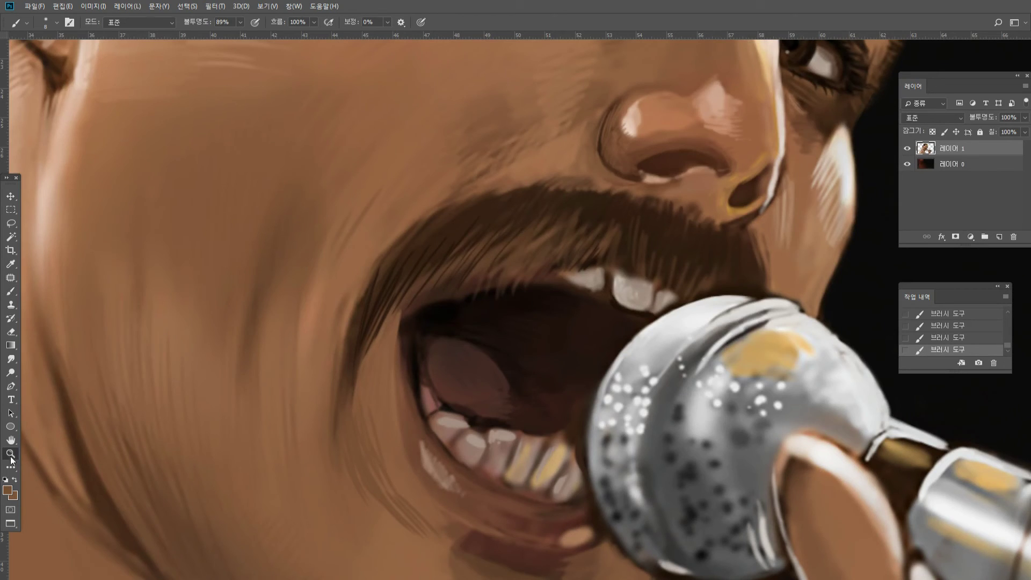
left_click(393, 373, "alt")
left_click(394, 373, "alt")
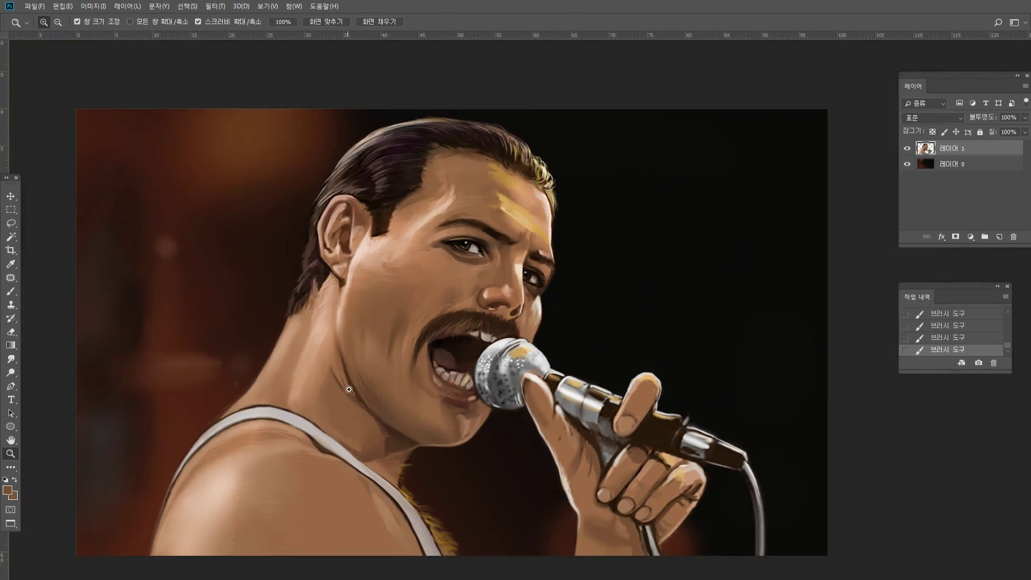
left_click(375, 389)
left_click(454, 366)
left_click(450, 414)
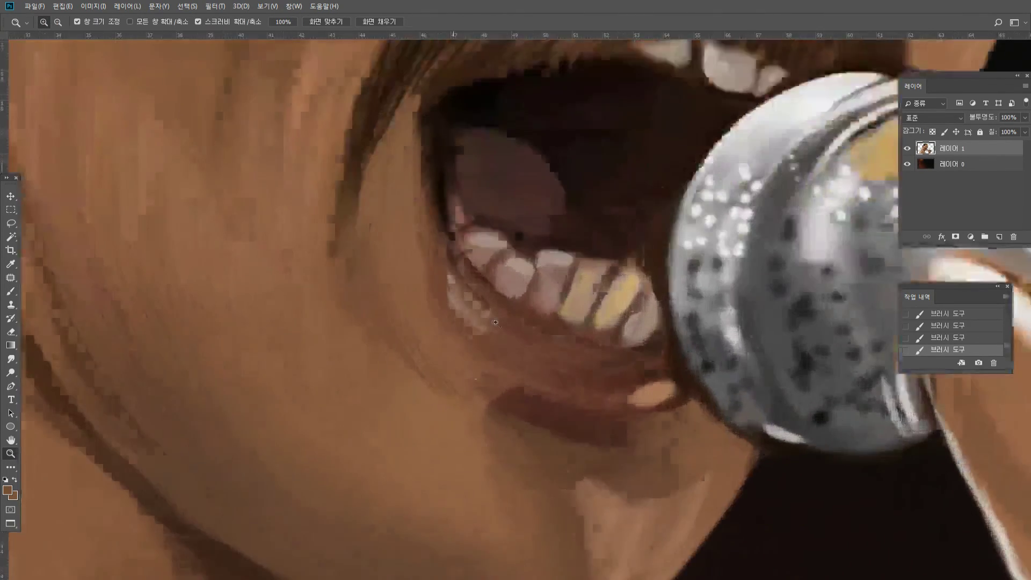
left_click(478, 279)
left_click(10, 293)
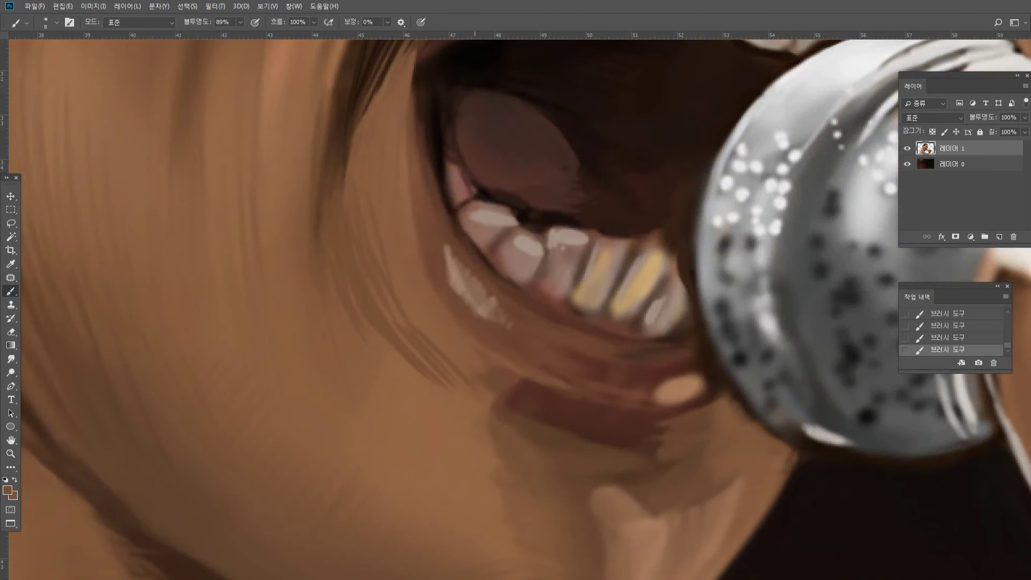
left_click(595, 258, "alt")
left_click(577, 239, "alt")
left_click_drag(578, 291, 591, 252)
mouse_move(613, 304)
left_mouse_down()
mouse_move(621, 282)
mouse_move(610, 305)
left_mouse_up()
key("ctrl+z")
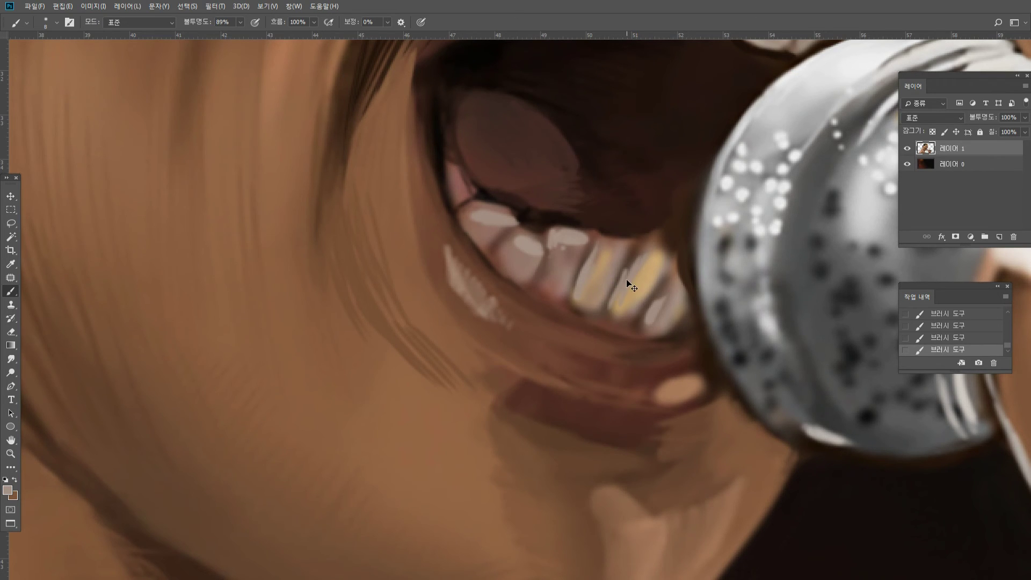
Extend the curved skin strokes beside and below the lower lip with sampled browns.
left_click(559, 305, "alt")
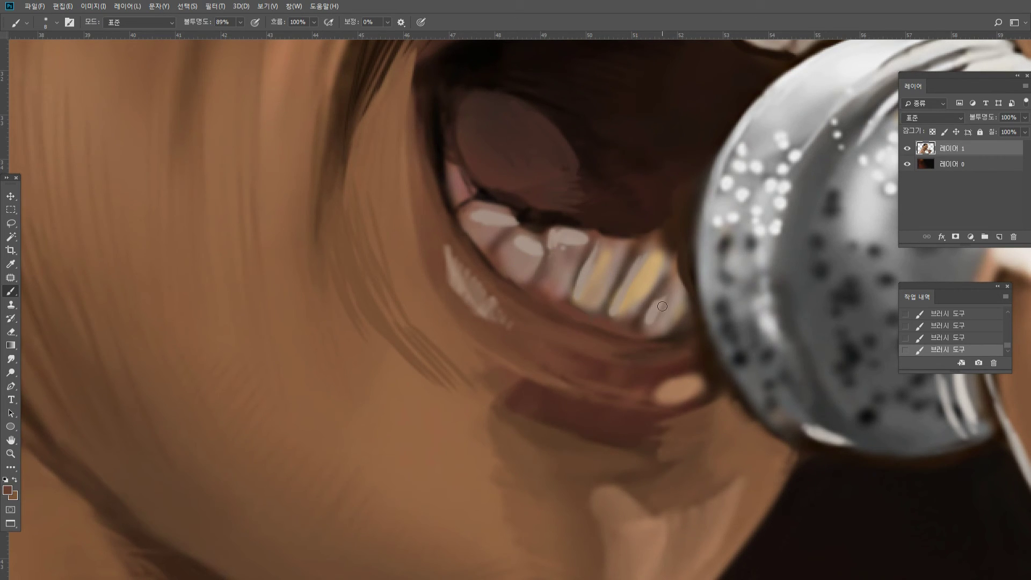
left_click(474, 300, "alt")
left_click(417, 294, "alt")
left_click_drag(422, 318, 436, 342)
mouse_move(448, 385)
left_mouse_down()
mouse_move(522, 420)
mouse_move(454, 403)
left_mouse_up()
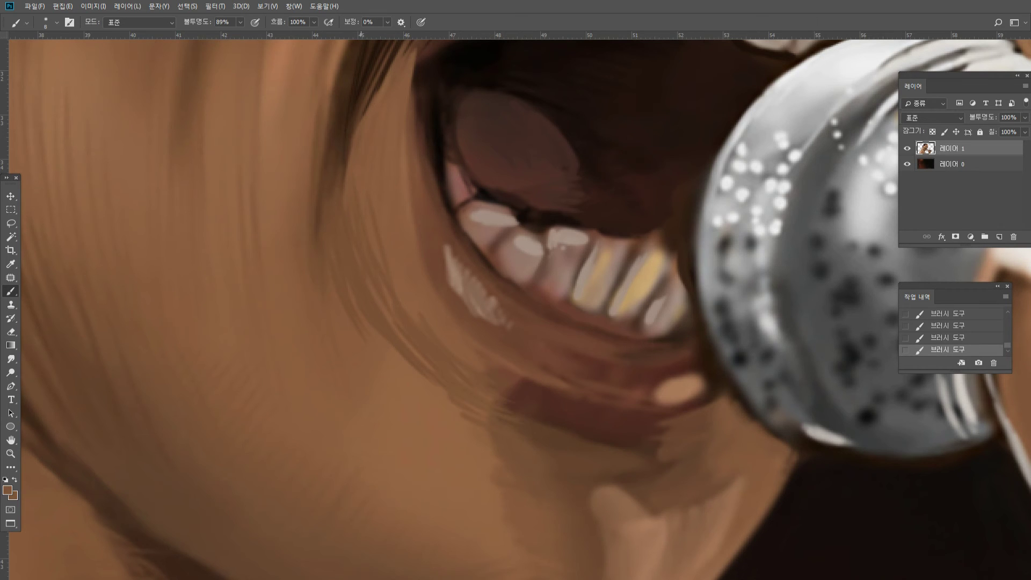
Set the foreground colour to e5e5e5 and paint small bright highlights on the lower teeth, gum line and lower lip.
left_click(11, 490)
left_click(180, 243)
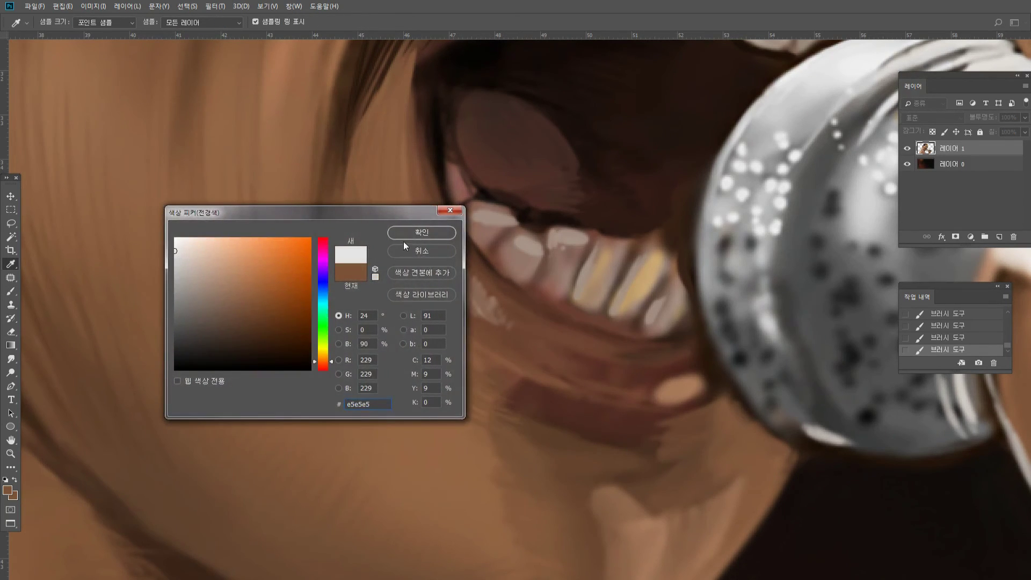
left_click(416, 232)
left_click_drag(539, 292, 547, 296)
left_click(561, 304)
left_click_drag(575, 313, 599, 315)
left_click(598, 245)
left_click_drag(567, 241, 580, 240)
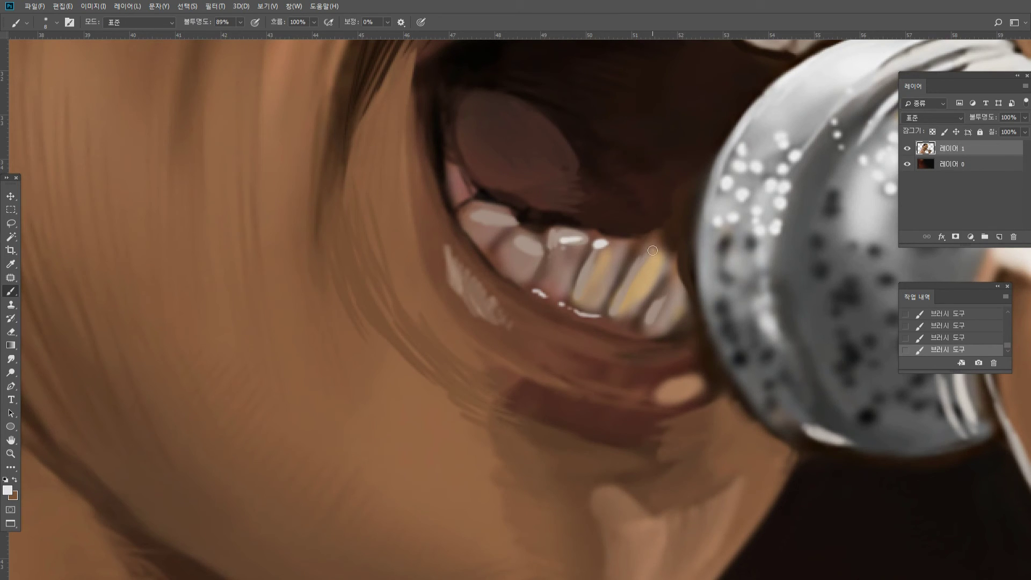
left_click_drag(486, 298, 530, 327)
mouse_move(594, 350)
left_mouse_down()
mouse_move(692, 363)
mouse_move(677, 363)
left_mouse_up()
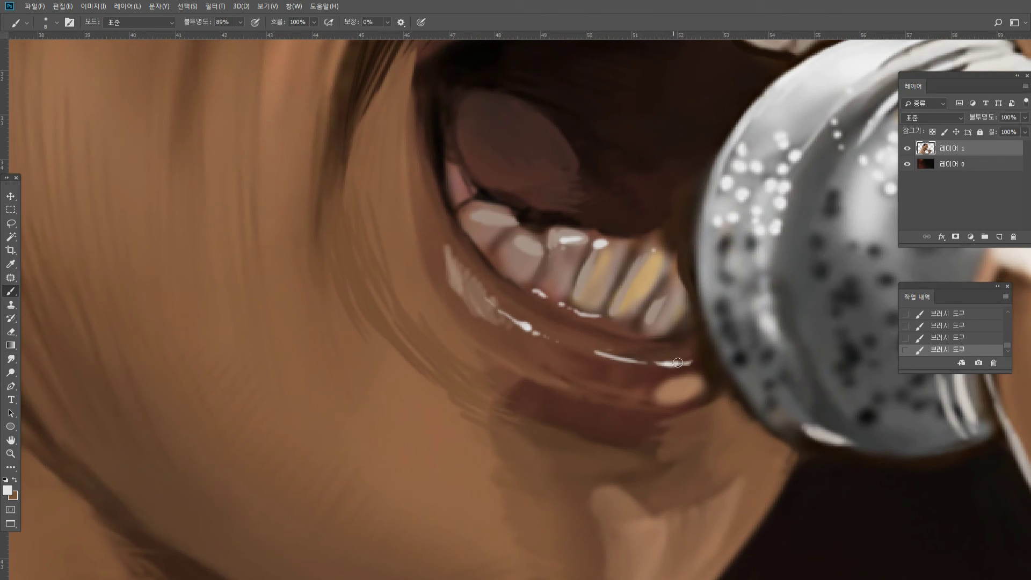
Tone down the bright highlight on the middle lower tooth with colours sampled from the teeth.
left_click(12, 453)
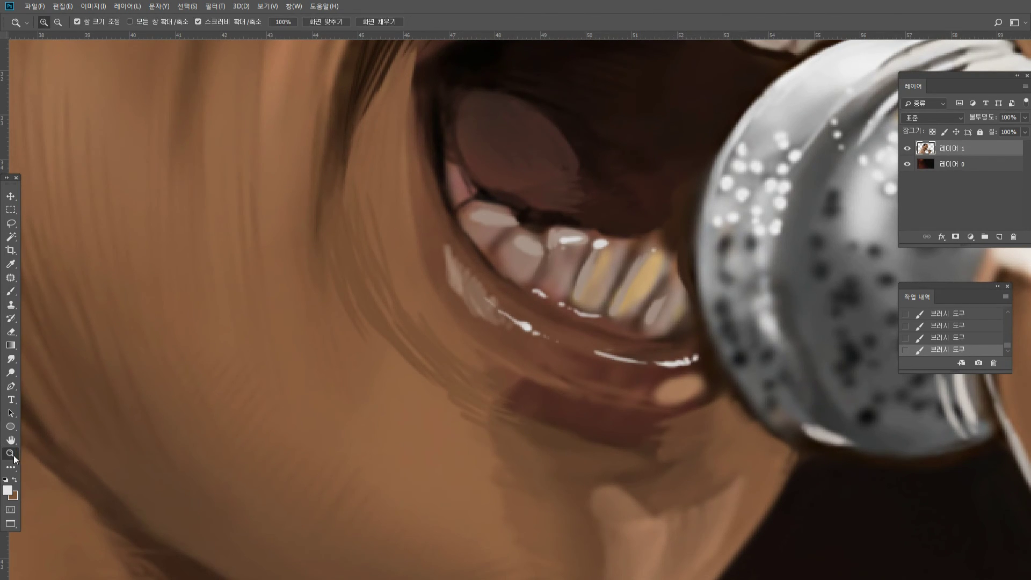
left_click_drag(514, 323, 383, 326)
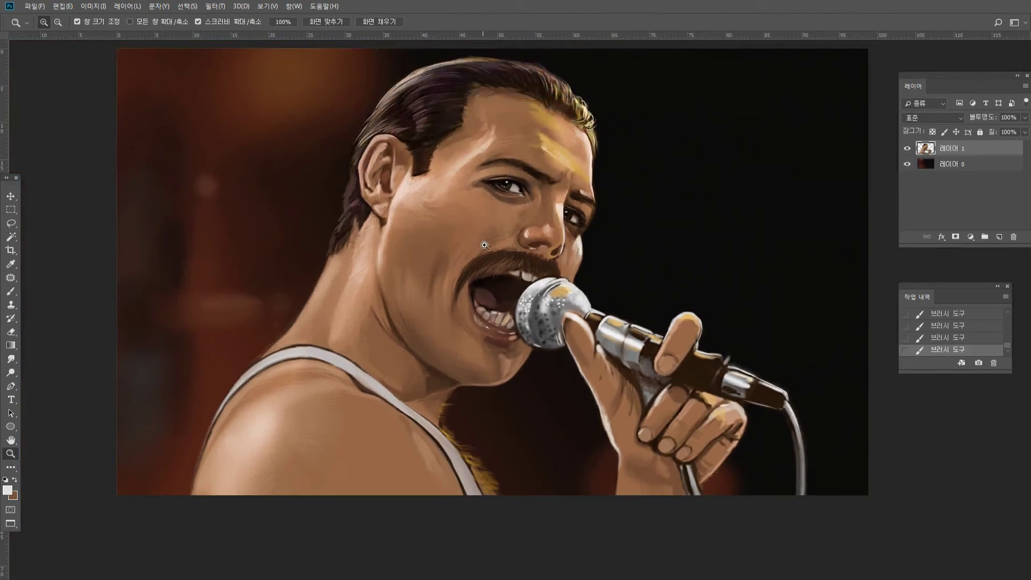
scroll(516, 305, "up", 6)
scroll(515, 305, "up", 1)
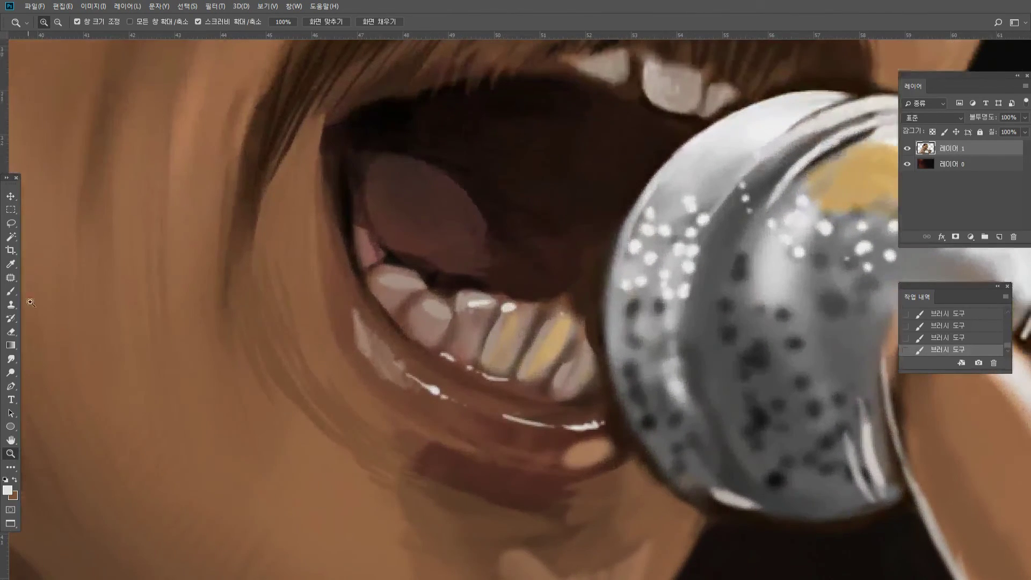
key("b")
left_click(495, 334, "alt")
left_click_drag(468, 306, 477, 304)
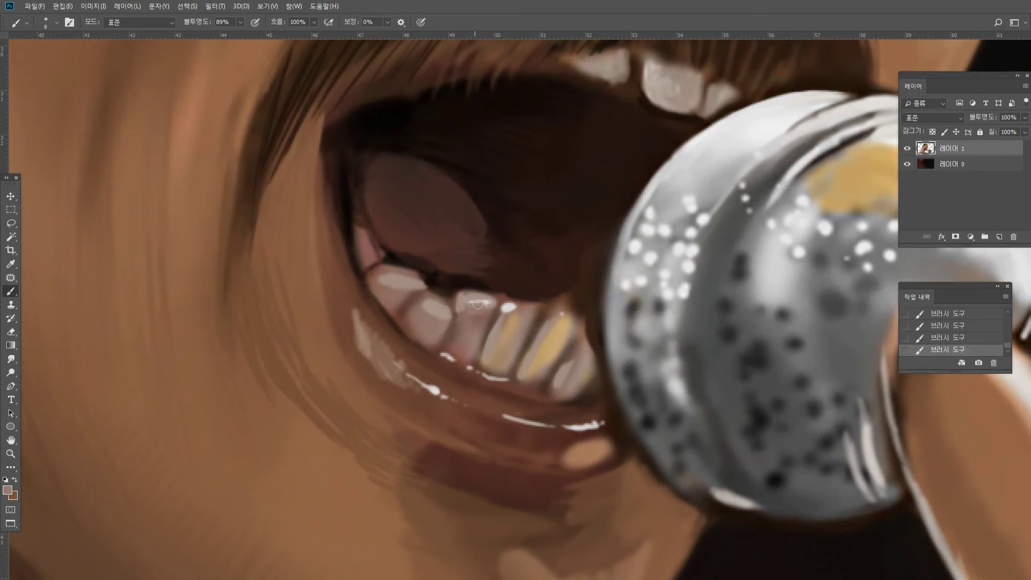
left_click(525, 302, "alt")
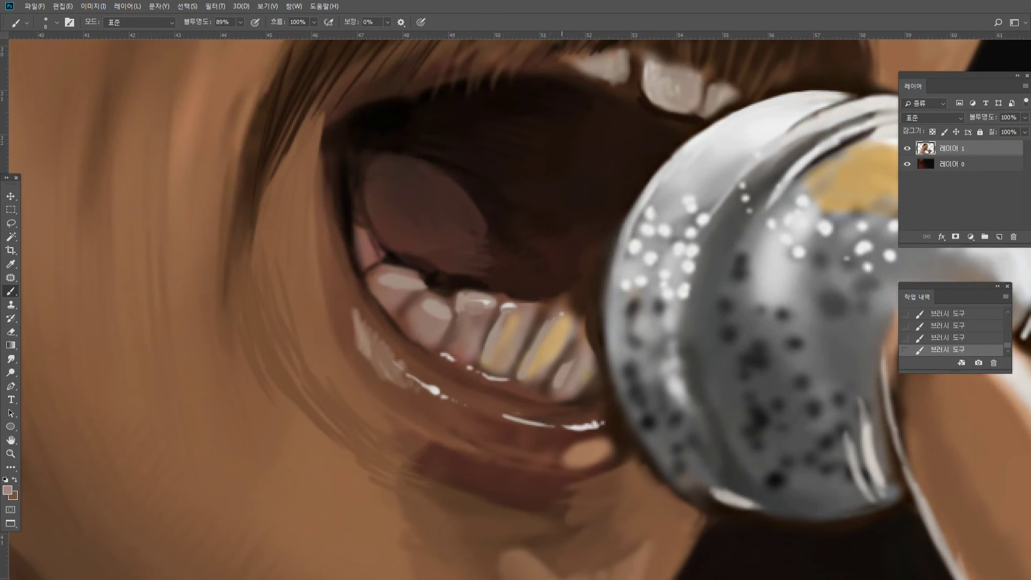
Add dark sampled hair strokes along the moustache's lower edge above the mouth corner and toward its tip.
left_click(470, 229, "alt")
left_click(408, 161, "alt")
left_click(359, 67, "alt")
left_click(343, 66, "alt")
mouse_move(349, 62)
left_mouse_down()
mouse_move(323, 103)
mouse_move(333, 100)
left_mouse_up()
left_click_drag(369, 56, 325, 108)
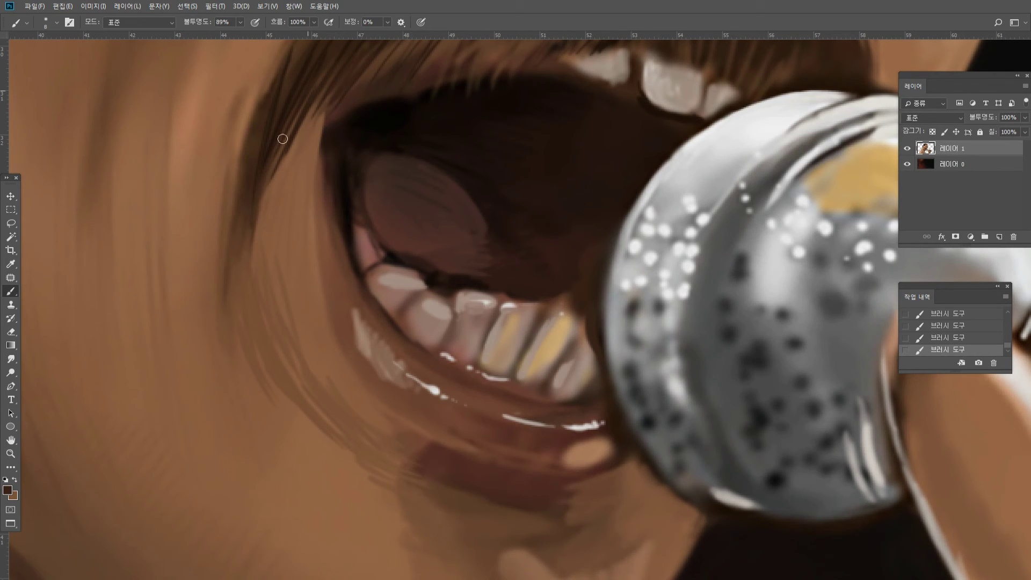
left_click_drag(283, 139, 270, 170)
left_click_drag(320, 97, 280, 168)
left_click_drag(318, 103, 277, 160)
Brush sampled brown strokes along the moustache's outer edge and skin-tone strokes on the cheek beside it.
left_click(272, 89, "alt")
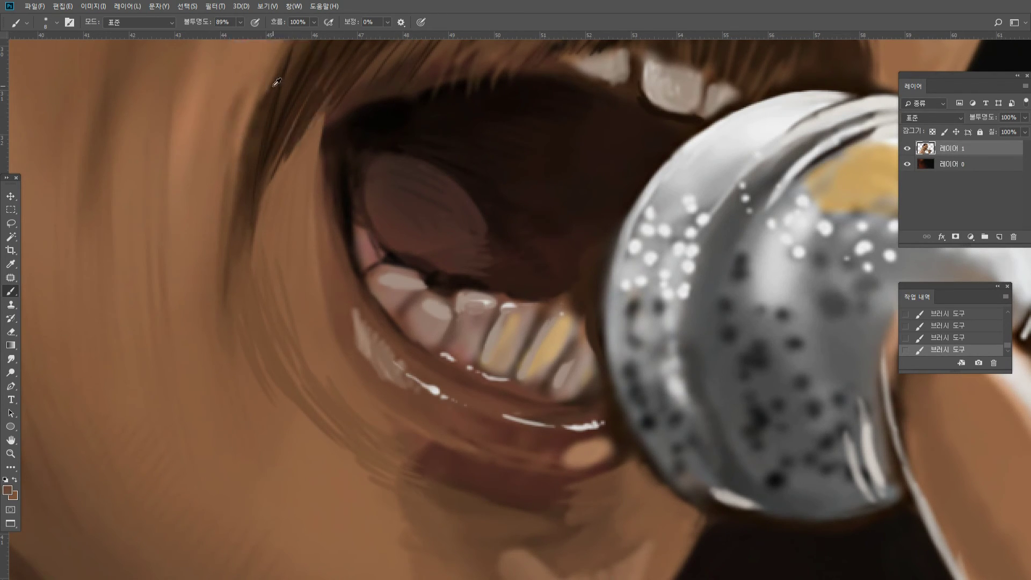
left_click_drag(272, 84, 233, 169)
left_click(253, 75, "alt")
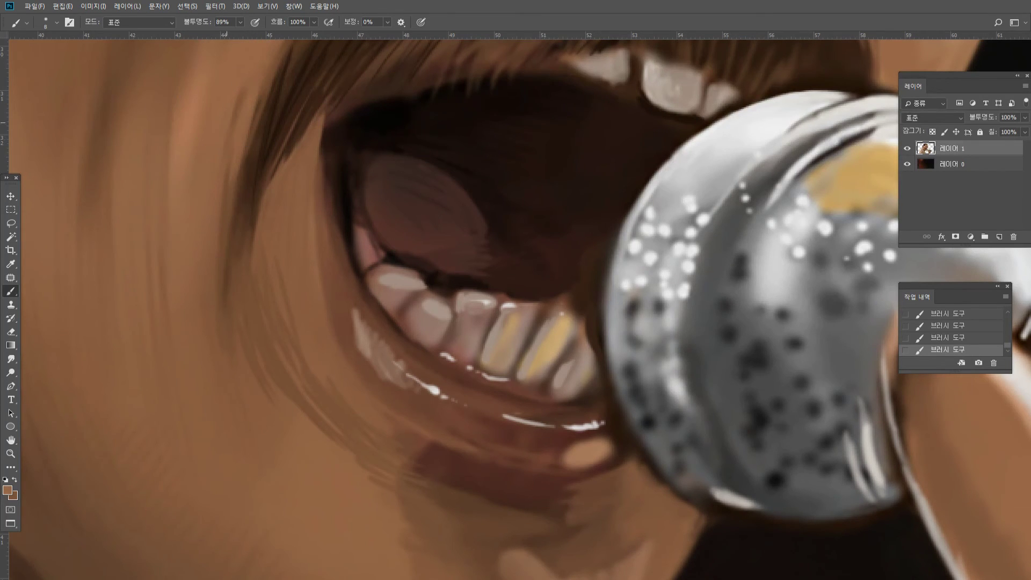
left_click_drag(197, 95, 182, 220)
Brush a sampled light highlight along the upper edge of the index finger and around the edge of its nail.
double_click(11, 453)
left_click(11, 439)
left_click(249, 363, "alt")
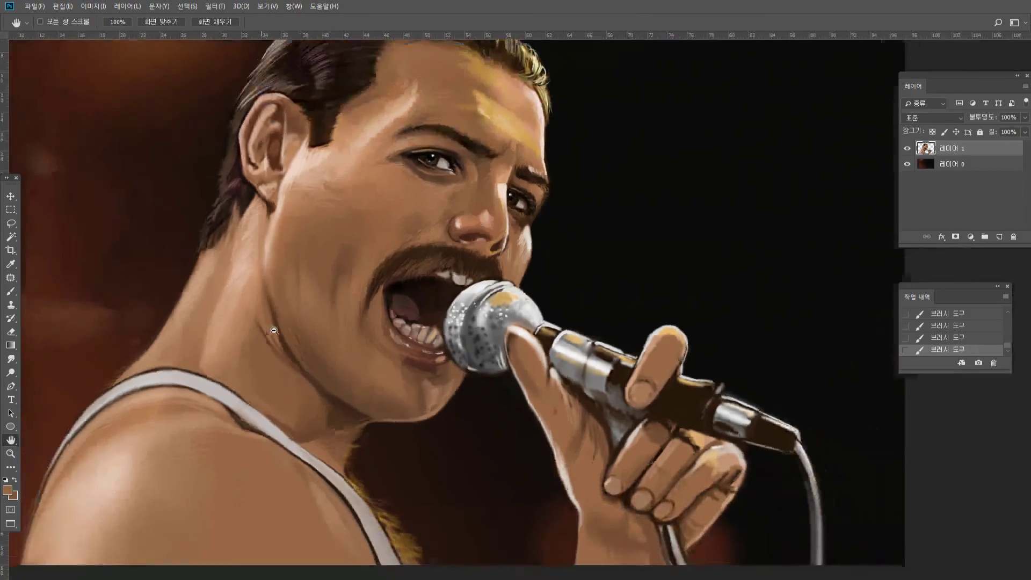
left_click(274, 332, "alt")
left_click_drag(364, 318, 436, 333)
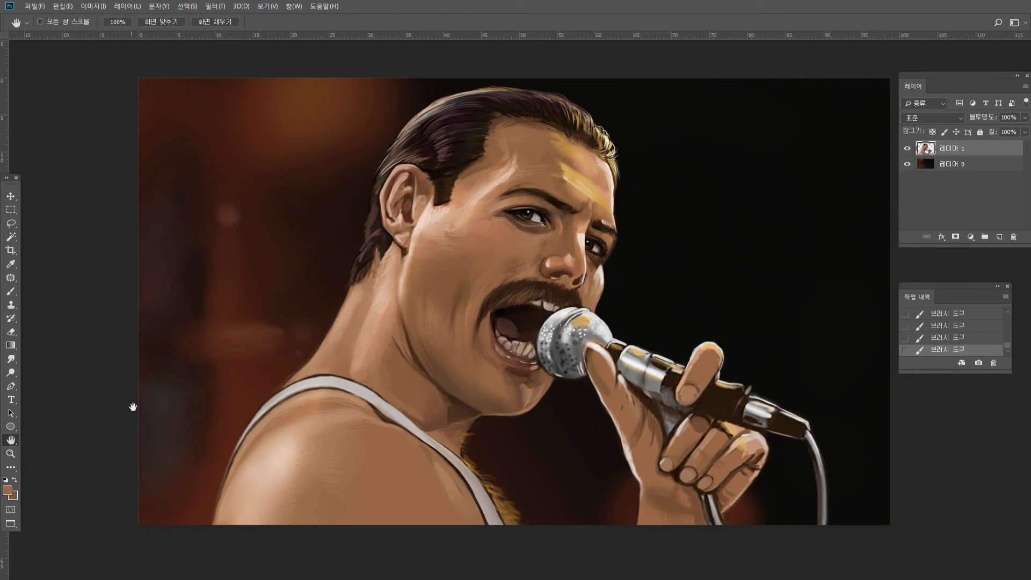
left_click(10, 454)
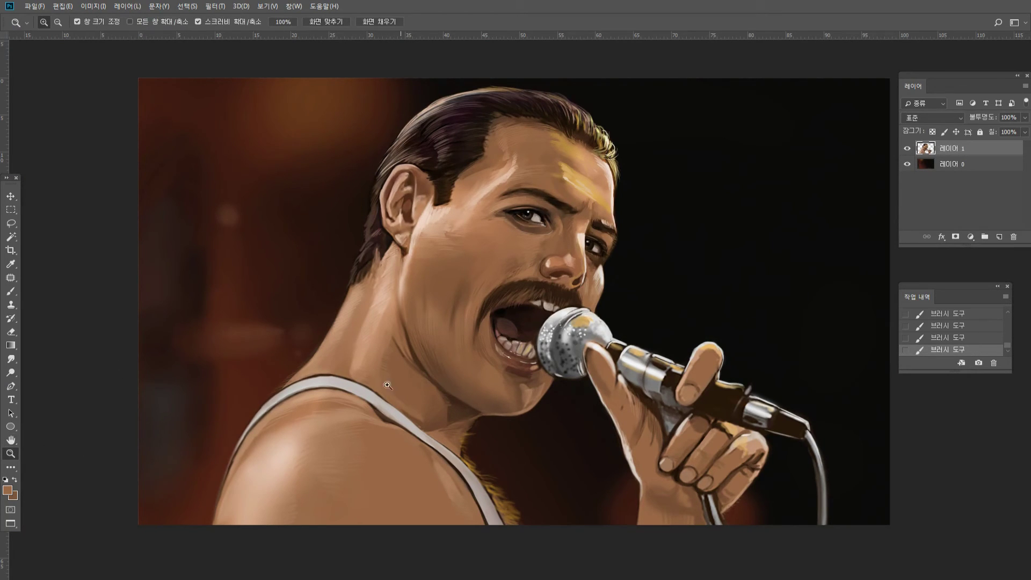
left_click_drag(685, 427, 486, 313)
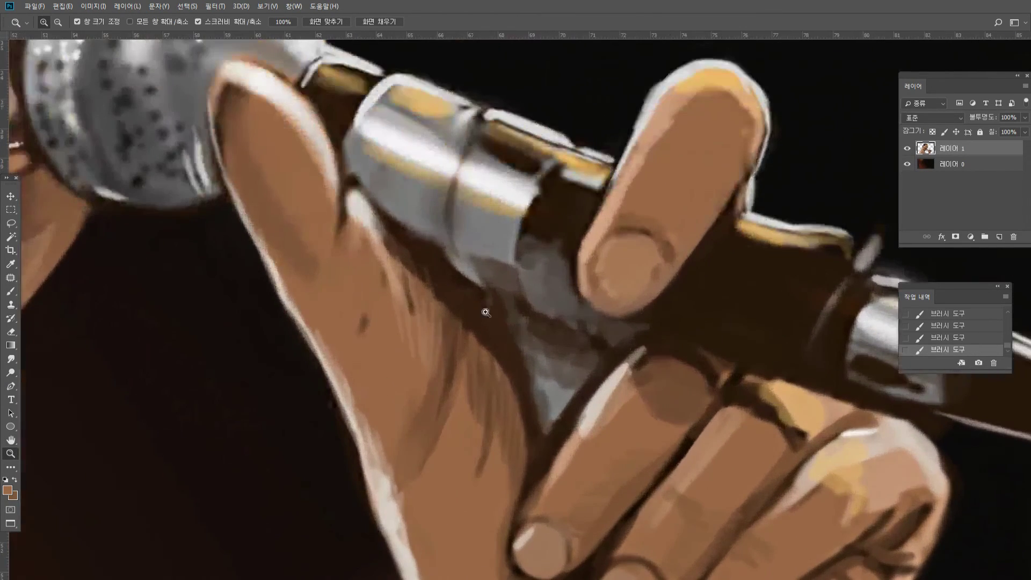
left_click(10, 291)
left_click(664, 96, "alt")
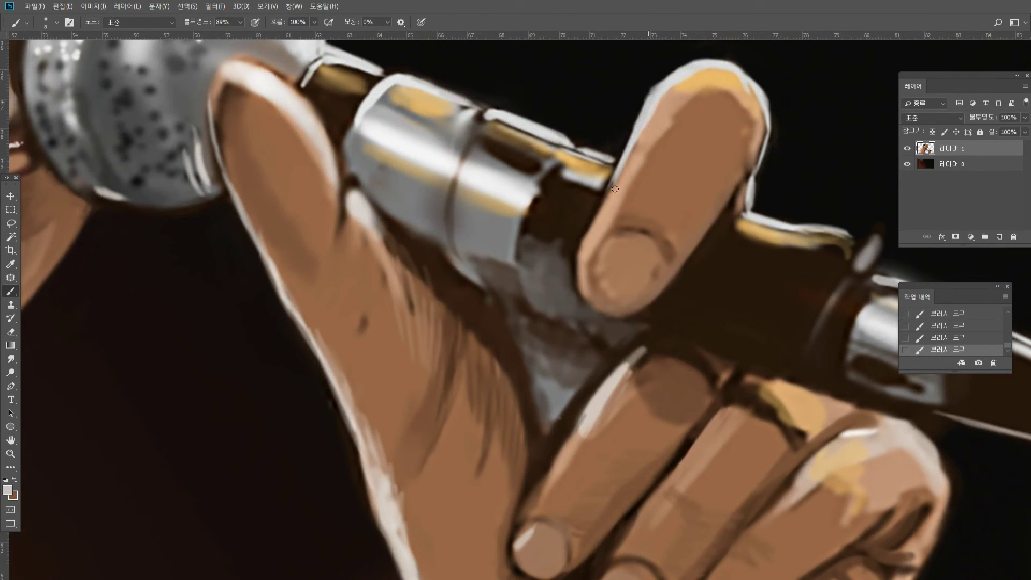
left_click(681, 76, "alt")
mouse_move(691, 66)
left_mouse_down()
mouse_move(658, 84)
mouse_move(634, 151)
left_mouse_up()
mouse_move(614, 234)
left_mouse_down()
mouse_move(600, 285)
mouse_move(609, 244)
left_mouse_up()
left_click(626, 237, "alt")
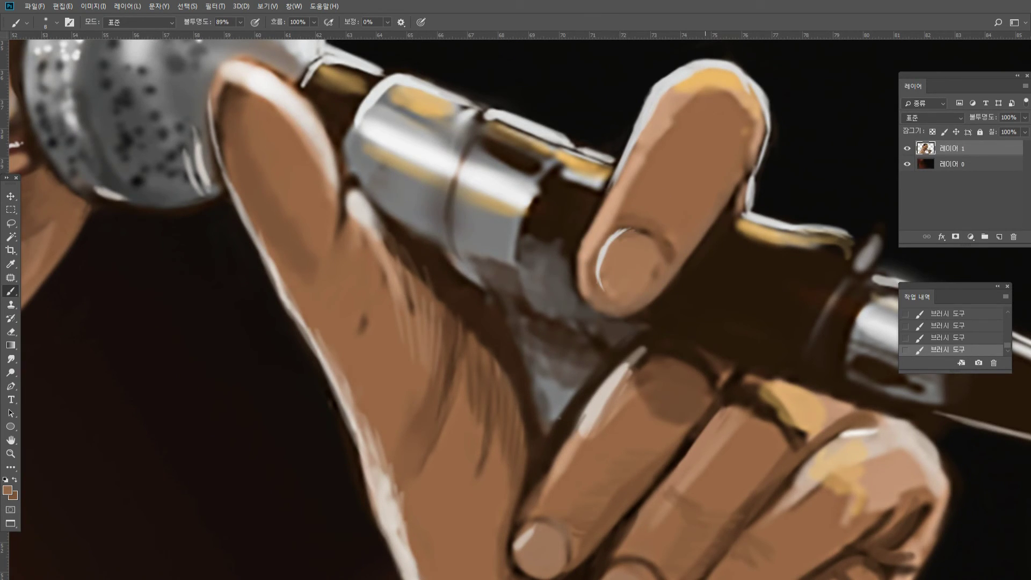
Paint sampled skin tones along the outer edge of the middle finger just above its nail.
left_click(532, 531, "alt")
mouse_move(528, 514)
left_mouse_down()
mouse_move(545, 481)
mouse_move(539, 490)
left_mouse_up()
left_click(542, 493, "alt")
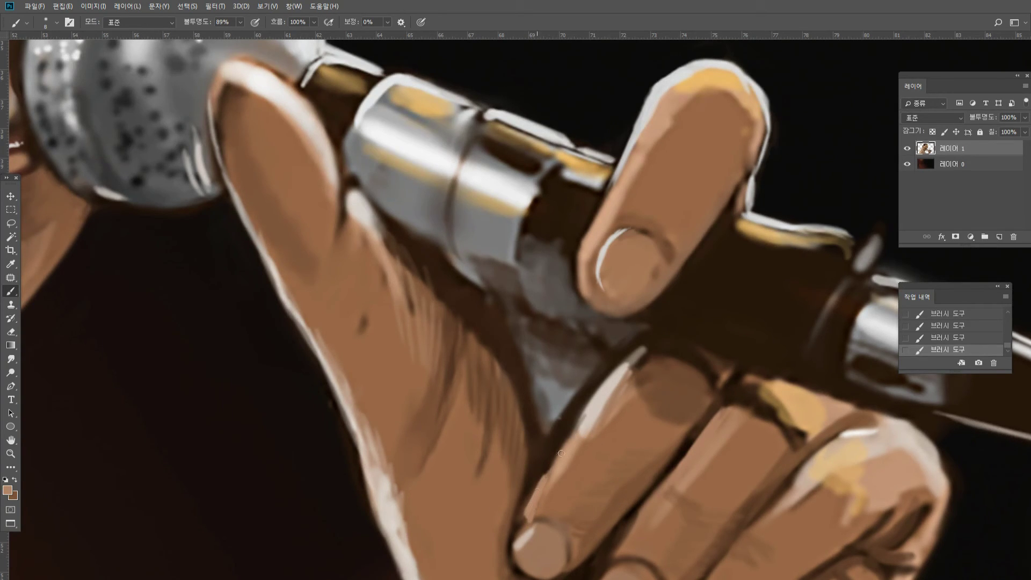
left_click(531, 517, "alt")
left_click(506, 517, "alt")
Cover the dark mark at the thumb's base with sampled skin tone and add fine brown hatching strokes on the thumb and palm.
left_click(455, 428, "alt")
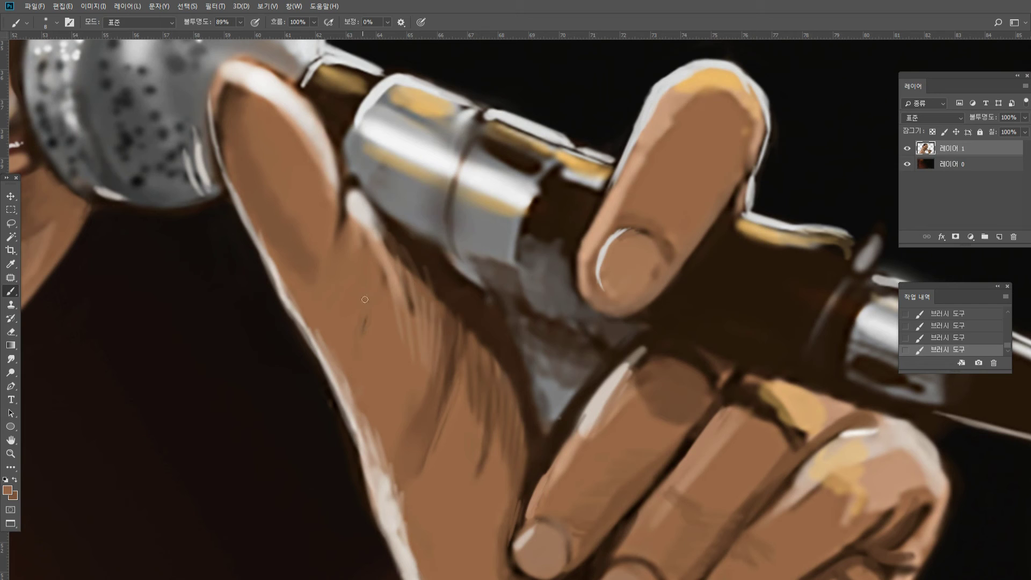
left_click_drag(315, 282, 311, 316)
left_click_drag(326, 291, 322, 312)
left_click_drag(398, 478, 404, 535)
left_click_drag(414, 486, 411, 529)
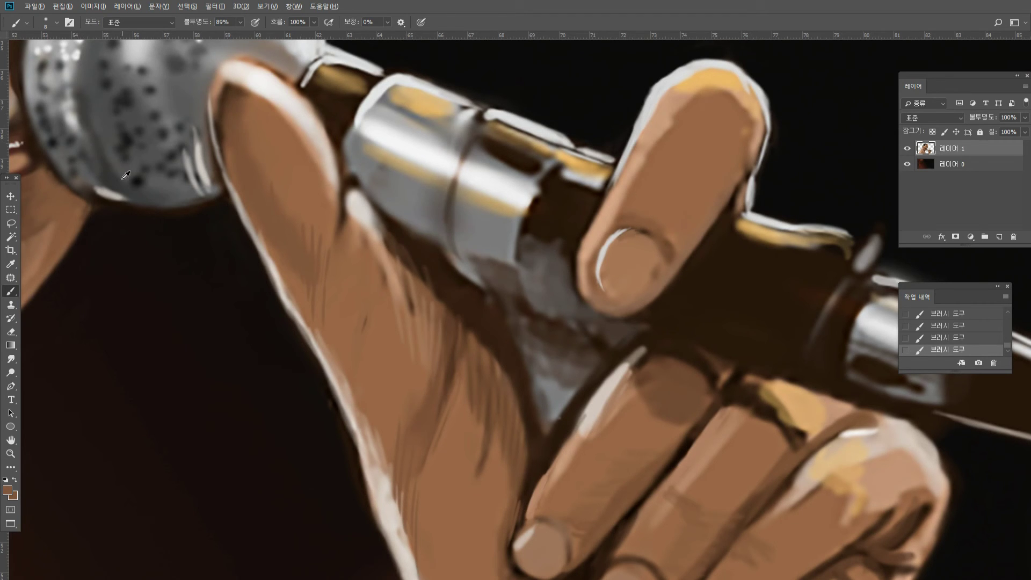
Paint a sampled light grey highlight along the lower rim of the microphone head up to the thumb.
left_click(82, 178, "alt")
left_click(92, 172, "alt")
left_click(106, 191, "alt")
mouse_move(89, 186)
left_mouse_down()
mouse_move(156, 203)
mouse_move(147, 203)
mouse_move(138, 202)
mouse_move(223, 193)
left_mouse_up()
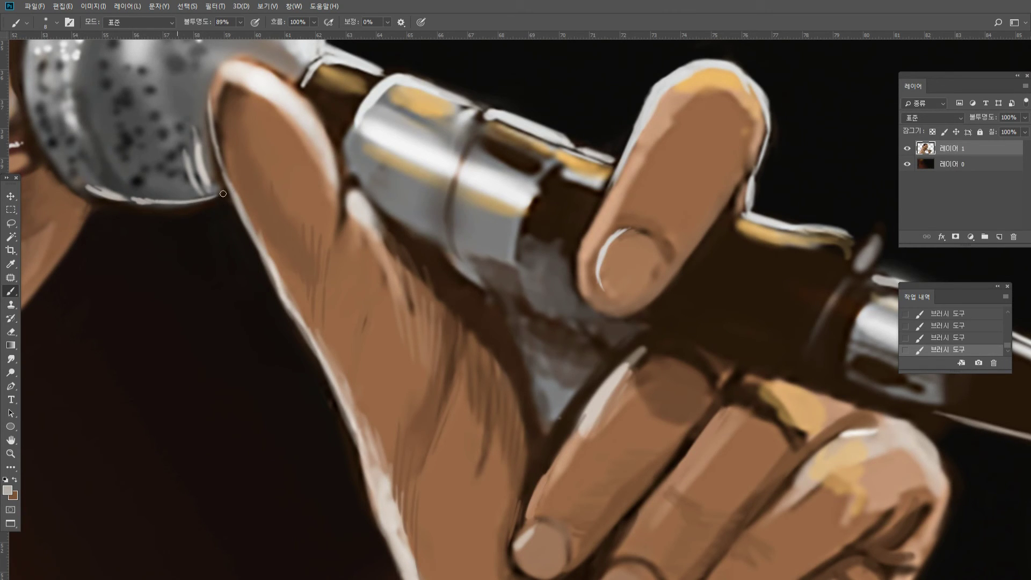
Smudge the lower rim highlight and the dark grille spots of the microphone head to soften them.
double_click(11, 441)
left_click(422, 343, "alt")
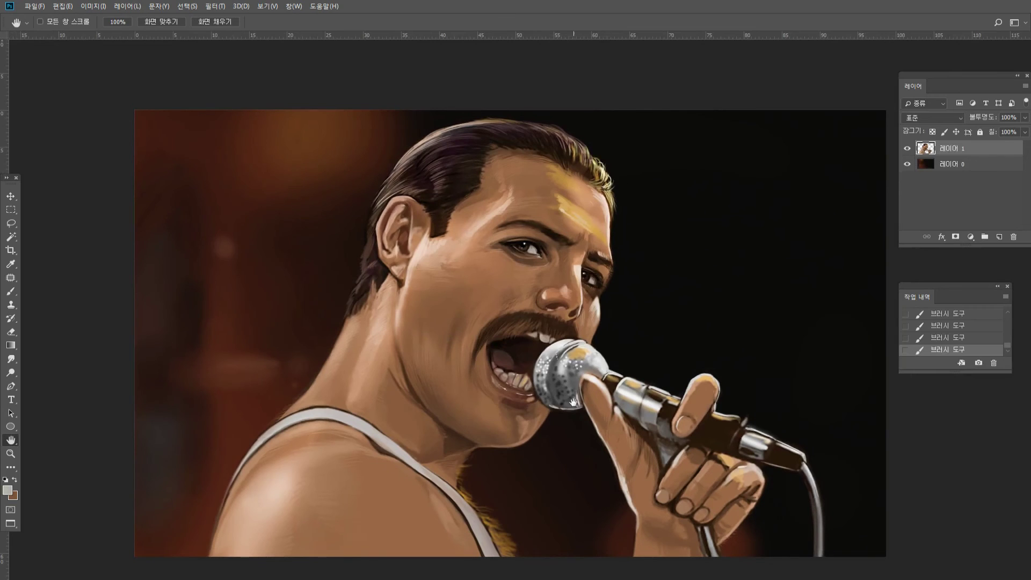
left_click_drag(600, 451, 484, 387)
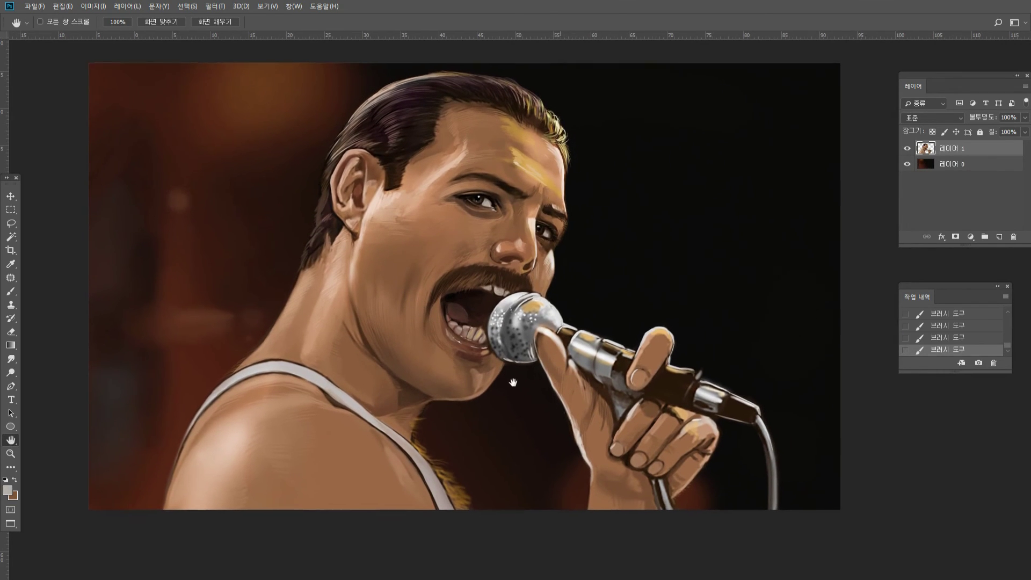
left_click(11, 454)
left_click(524, 380)
left_click(536, 363)
left_click(536, 363)
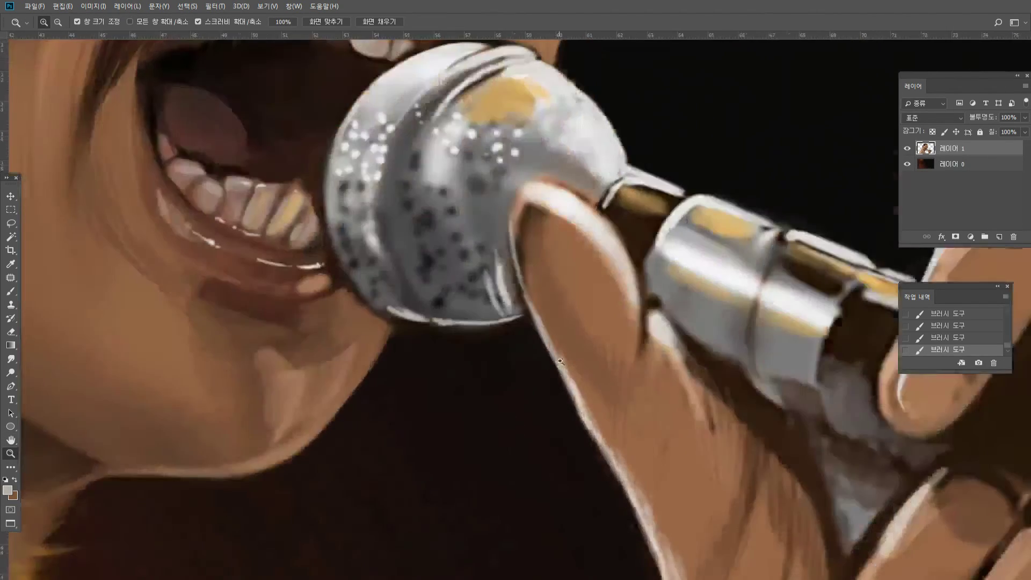
left_click(537, 366)
left_click(537, 366)
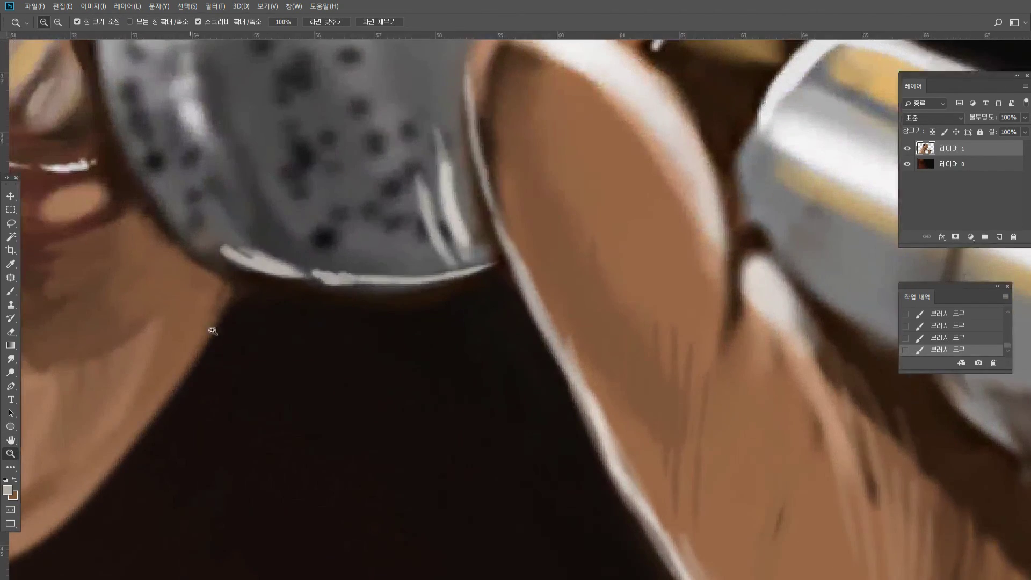
left_click(11, 358)
mouse_move(376, 301)
left_mouse_down()
mouse_move(483, 253)
mouse_move(421, 279)
mouse_move(368, 260)
mouse_move(349, 279)
mouse_move(388, 278)
mouse_move(376, 280)
mouse_move(272, 253)
mouse_move(240, 261)
mouse_move(295, 279)
mouse_move(333, 269)
mouse_move(327, 237)
mouse_move(349, 142)
mouse_move(323, 161)
left_mouse_up()
Dab sampled grey spots over the dark dots in the lower part of the microphone grille.
double_click(14, 444)
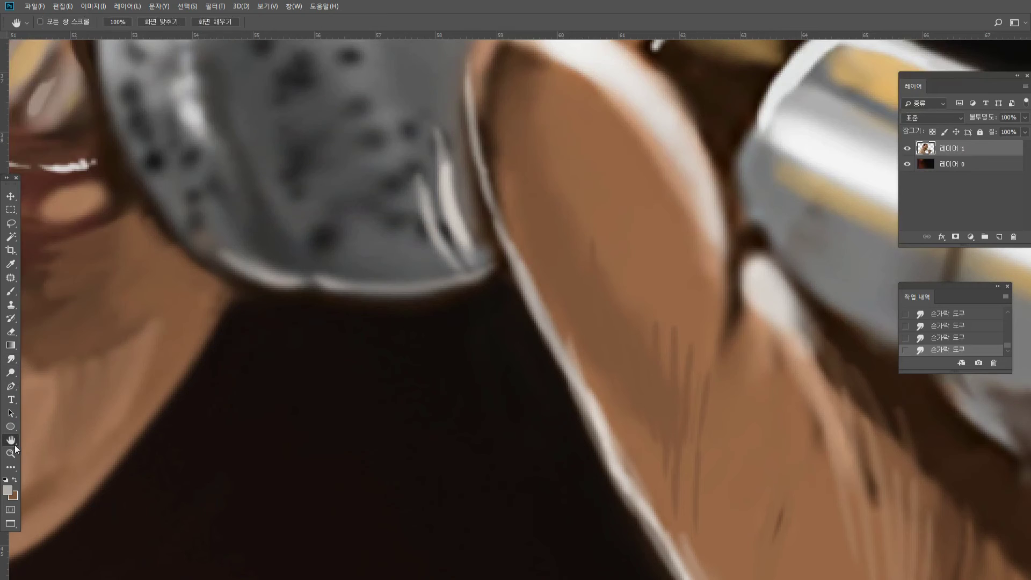
scroll(216, 361, "down", 2)
left_click_drag(477, 364, 396, 308)
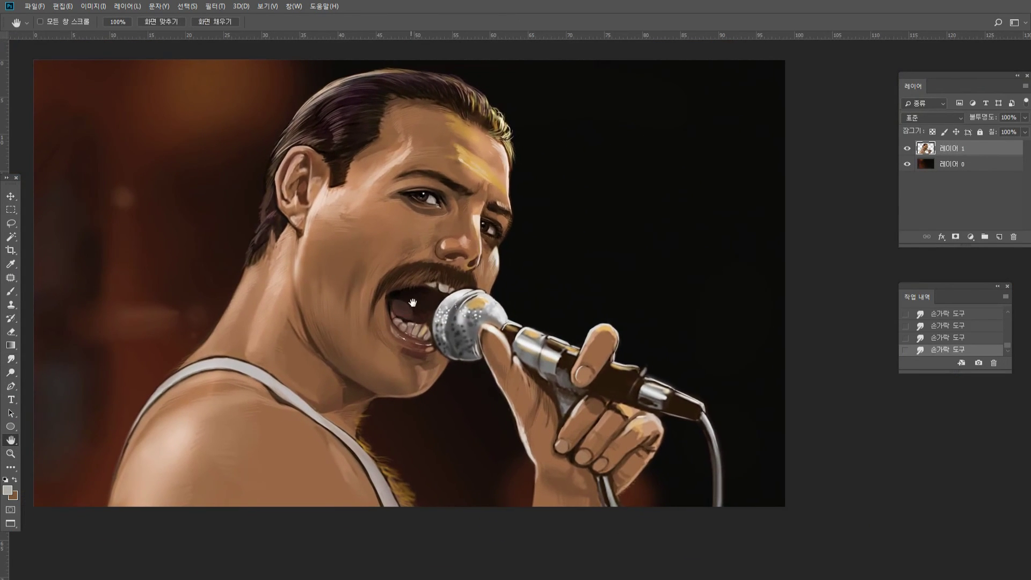
left_click(10, 454)
left_click(487, 362)
left_click_drag(495, 340, 607, 340)
key("b")
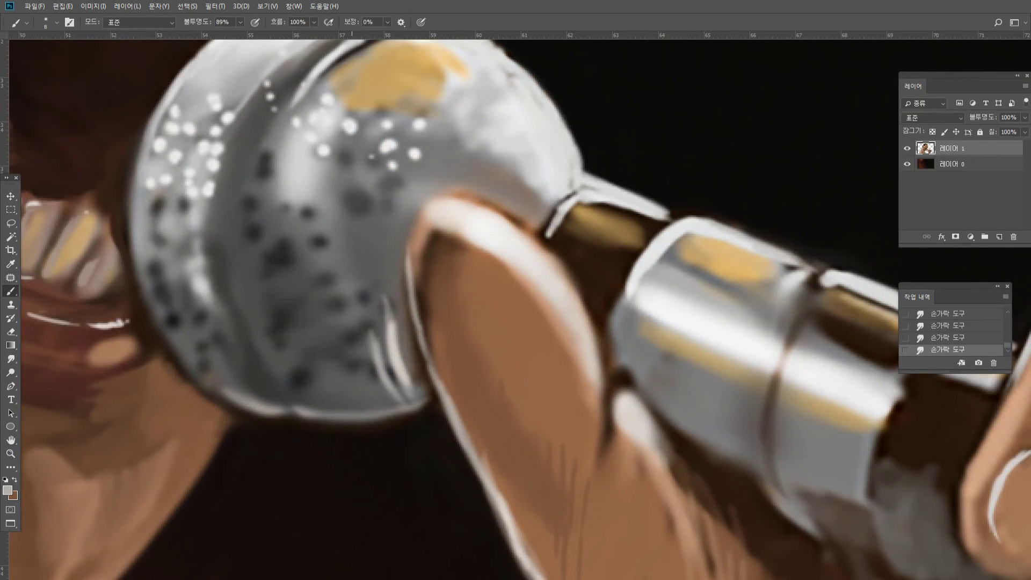
left_click(310, 384, "alt")
left_click(333, 387, "alt")
left_click_drag(311, 382, 298, 379)
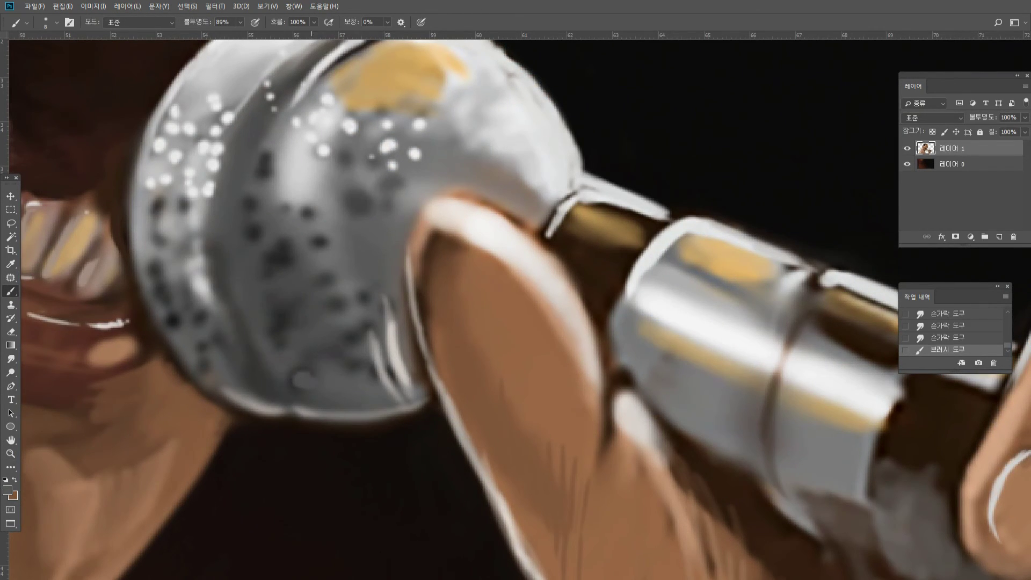
left_click(290, 363)
left_click(314, 357)
left_click(334, 363)
left_click(356, 367)
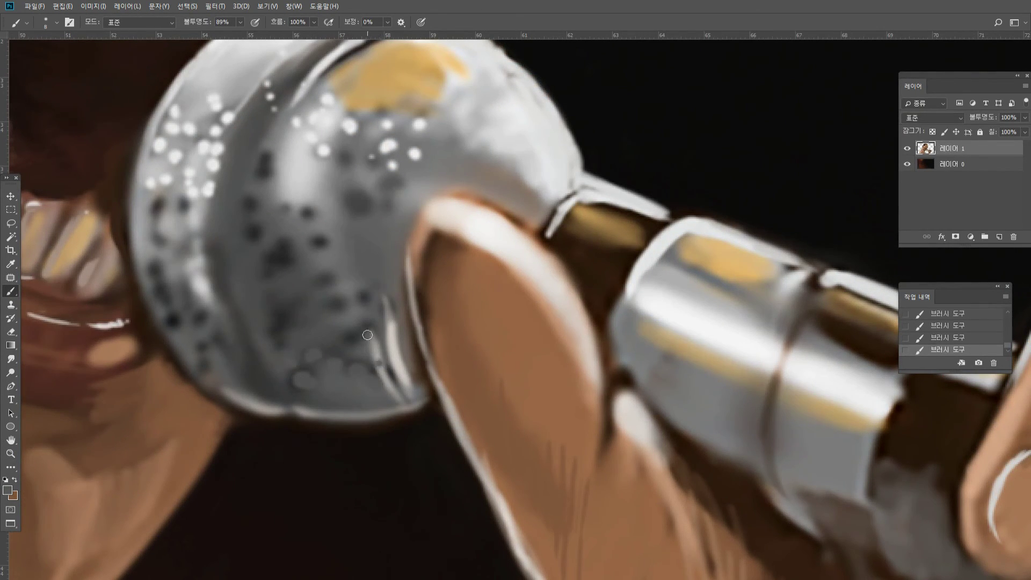
Dab more grey spots on the middle of the grille and extend the lower rim stroke to the thumb's edge.
left_click(289, 319)
left_click(298, 308)
left_click(286, 257)
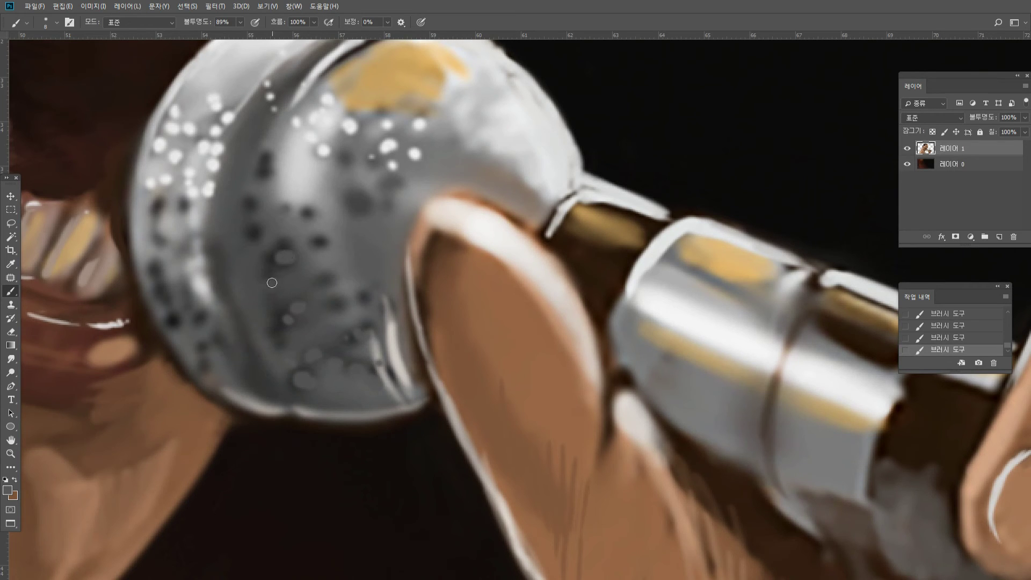
left_click(275, 280)
left_click(330, 253)
left_click(390, 385)
left_click(372, 408, "alt")
mouse_move(363, 414)
left_mouse_down()
mouse_move(436, 406)
mouse_move(427, 404)
left_mouse_up()
Examine the microphone, mouth, face and jaw proportions up close and against the whole portrait.
double_click(13, 454)
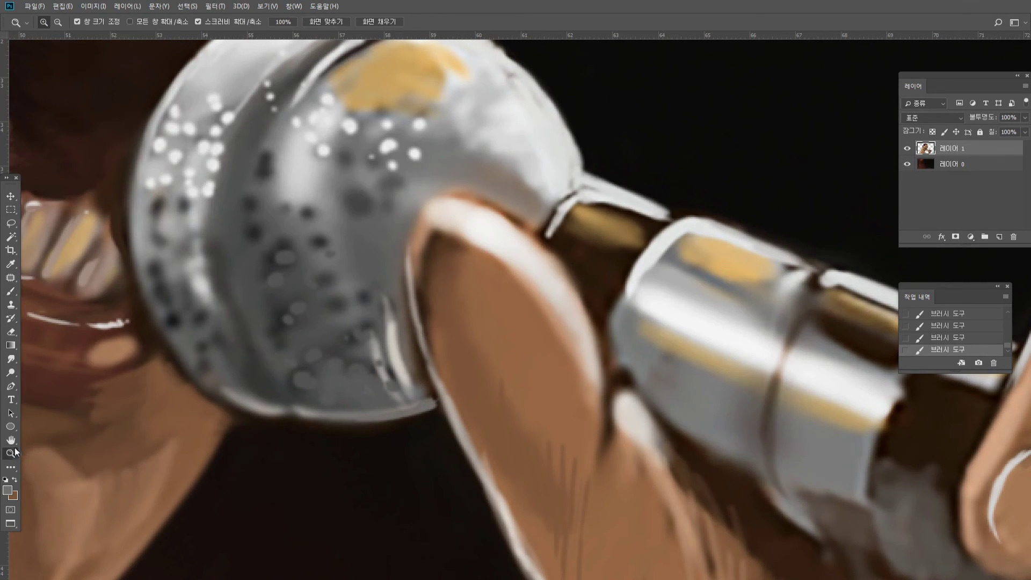
left_click(366, 322, "alt")
left_click_drag(377, 309, 407, 308)
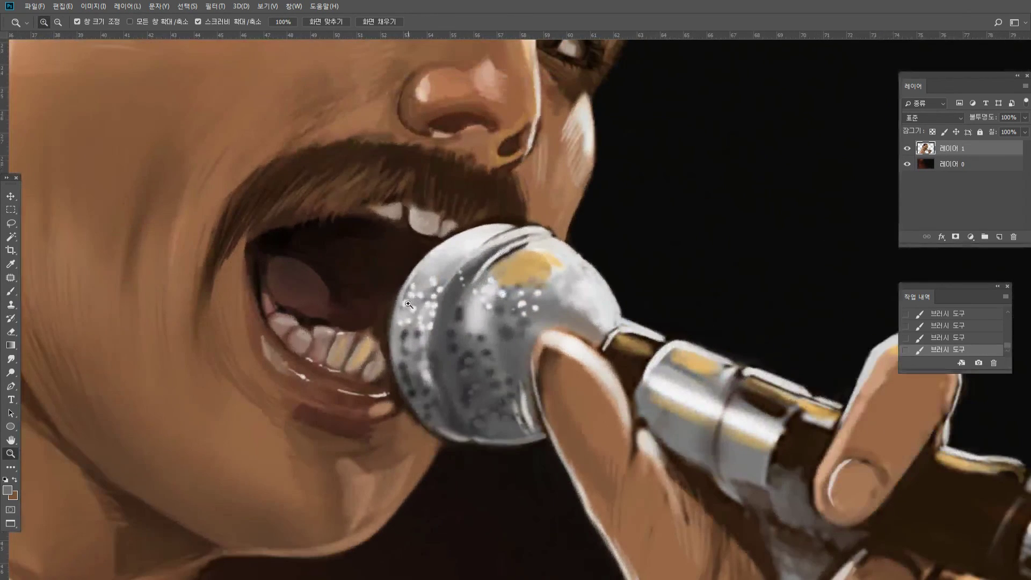
left_click(12, 440)
left_click_drag(225, 374, 414, 453)
left_click_drag(377, 370, 415, 513)
left_click_drag(396, 331, 400, 327)
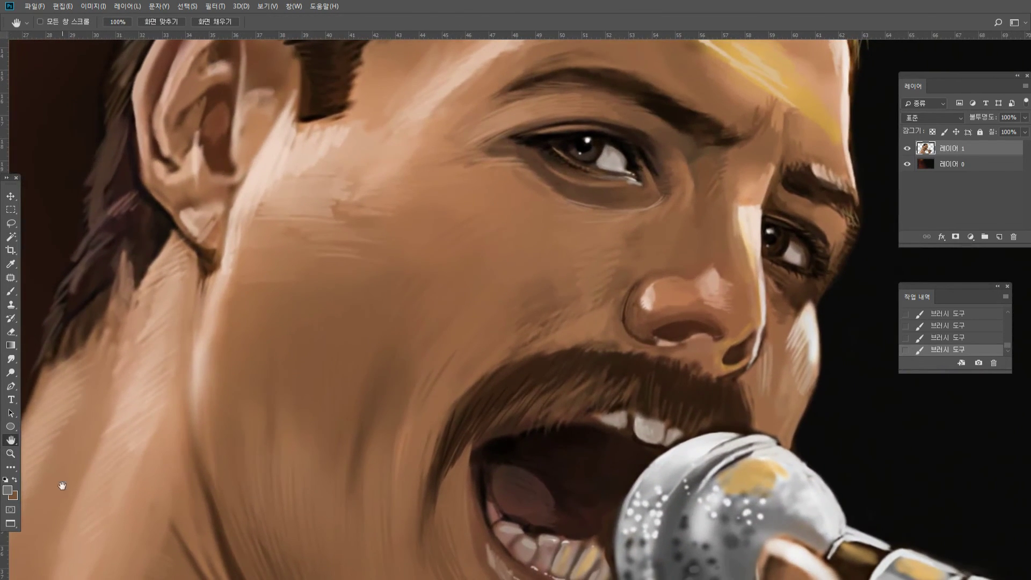
double_click(12, 454)
left_click(387, 356, "alt")
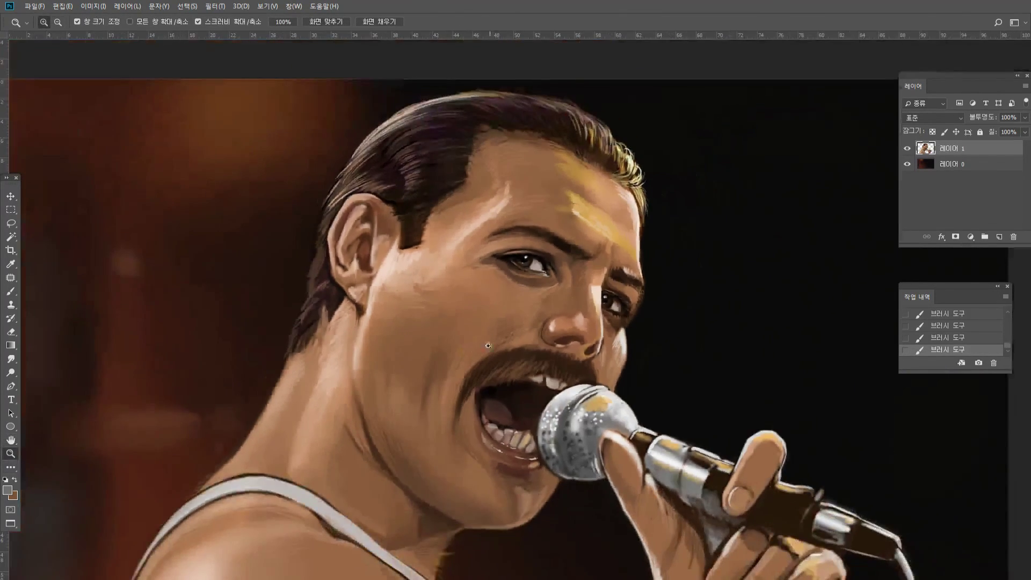
left_click(494, 391, "alt")
left_click(494, 391)
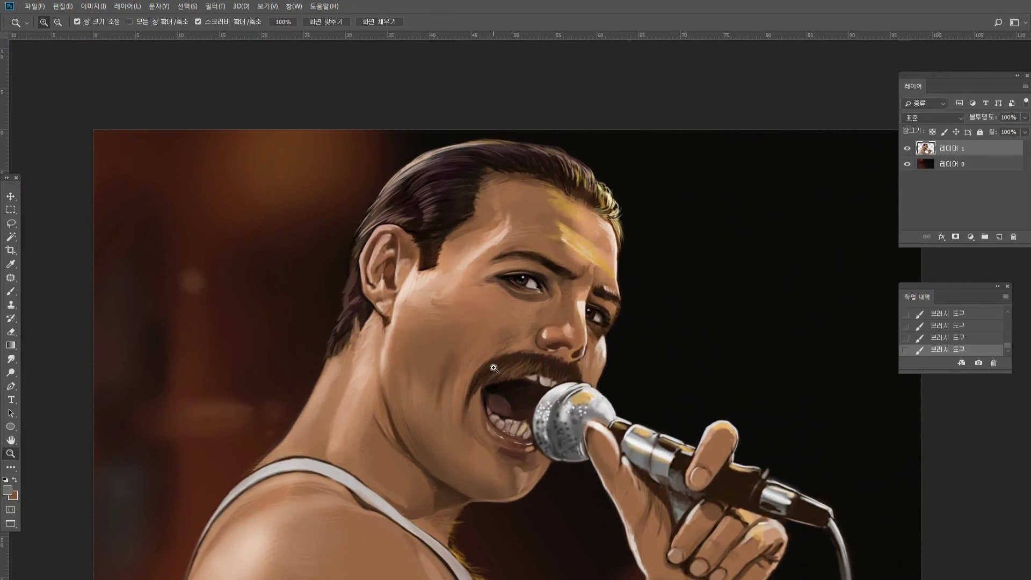
left_click(468, 454)
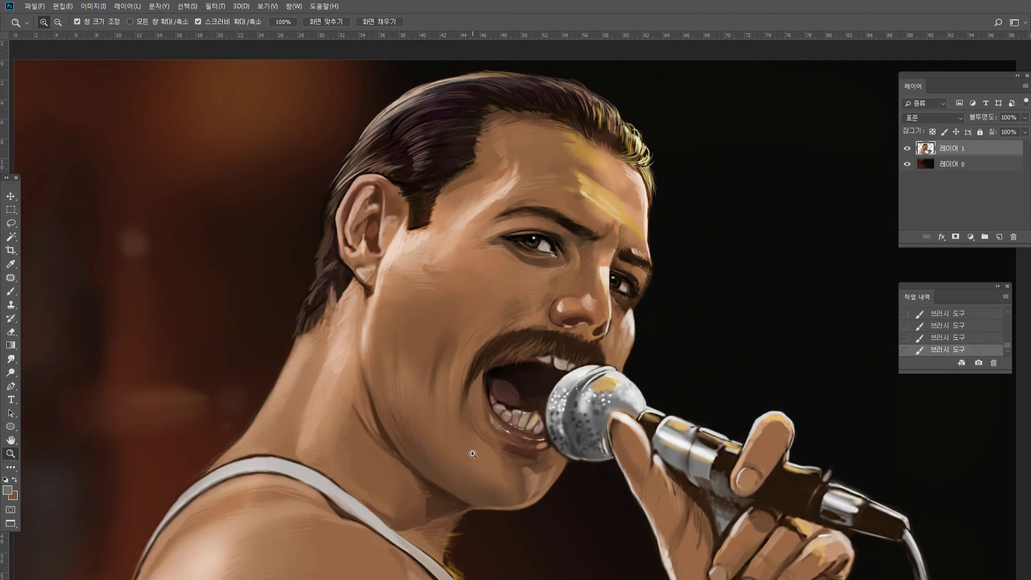
left_click(488, 515)
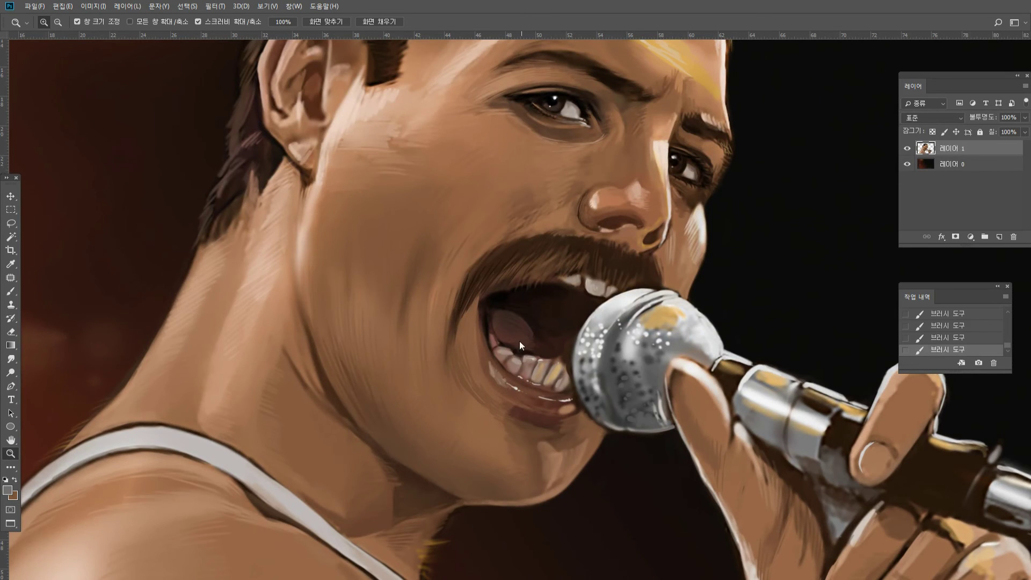
Open the Liquify filter on the portrait layer and push the mouth and jaw area with a warp brush between 300 and 400.
key("ctrl+shift+x")
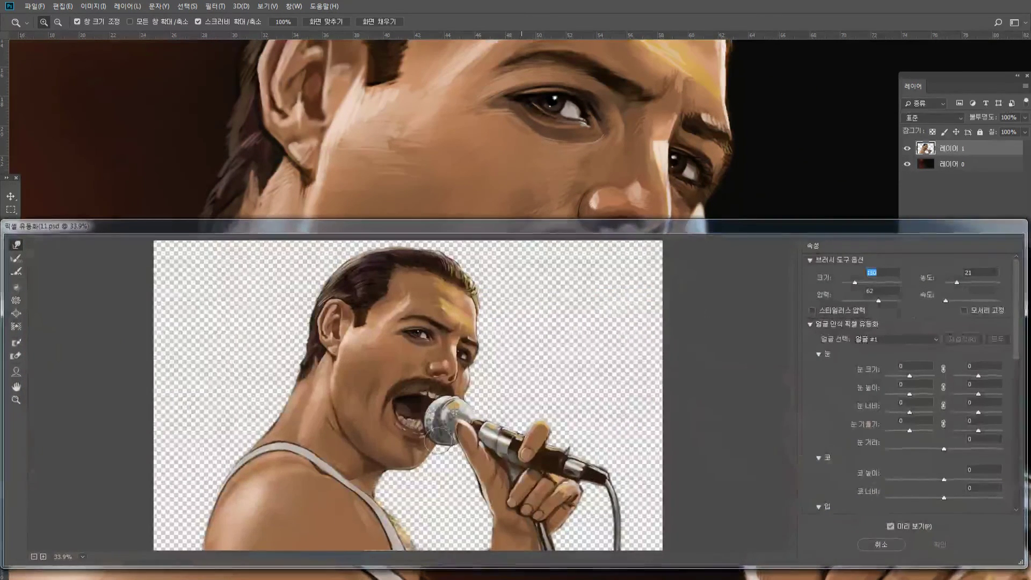
key("bracketright")
key("bracketright")
key("bracketright")
key("bracketright")
key("bracketright")
key("bracketright")
key("bracketright")
key("bracketright")
key("bracketright")
key("bracketright")
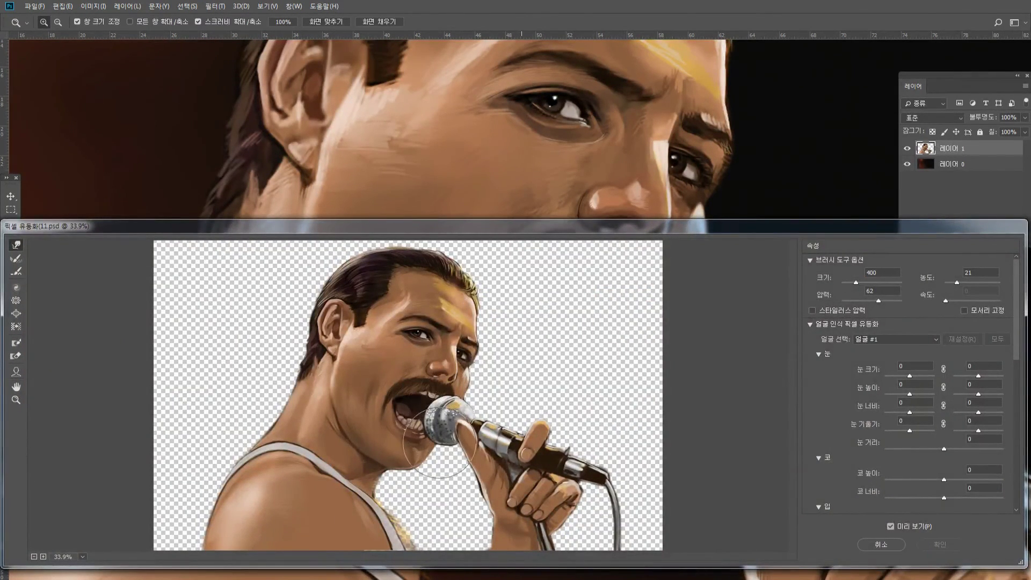
key("bracketleft")
key("bracketleft")
key("bracketleft")
key("bracketleft")
key("bracketright")
key("bracketright")
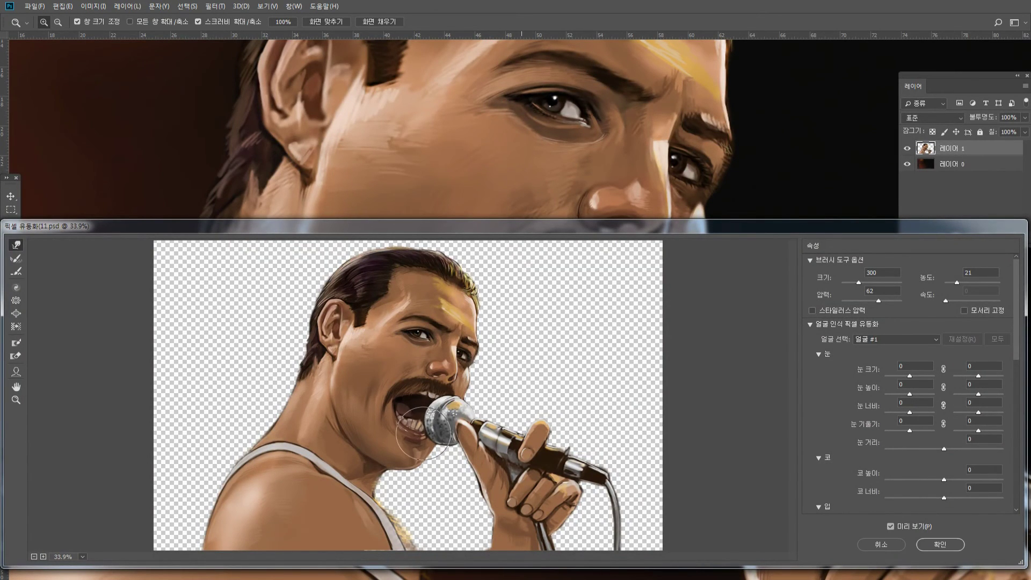
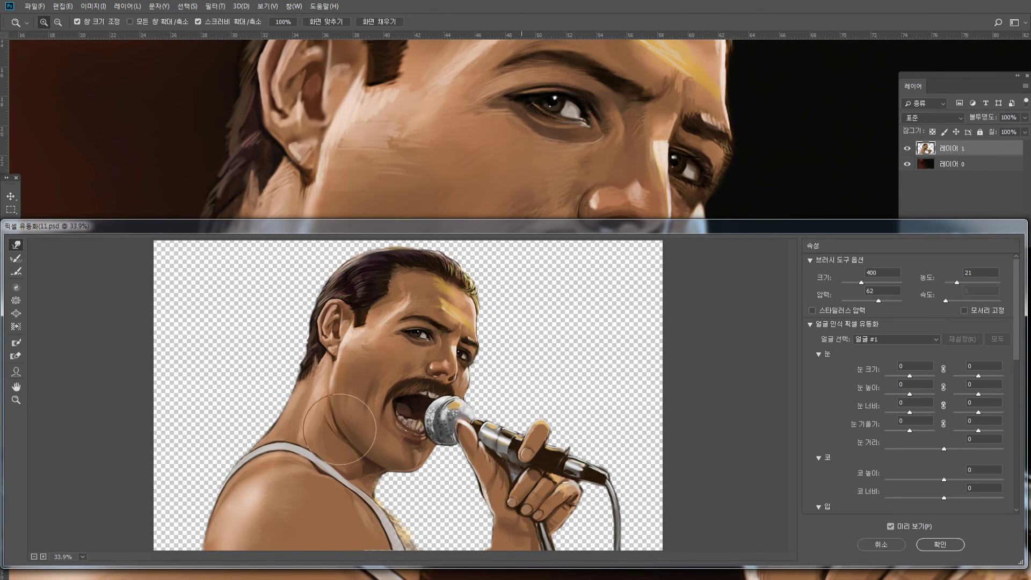
Refine the portrait's shape in Liquify with a smaller warp brush of about 175 and apply the filter.
key("bracketleft")
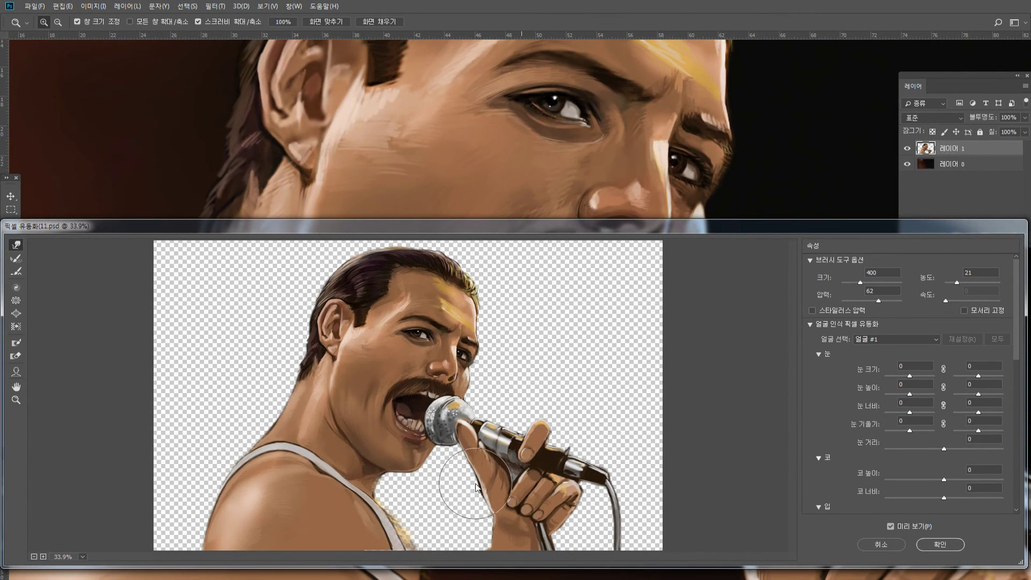
key("bracketleft")
key("bracketleft")
key("bracketleft")
key("bracketleft")
key("bracketleft")
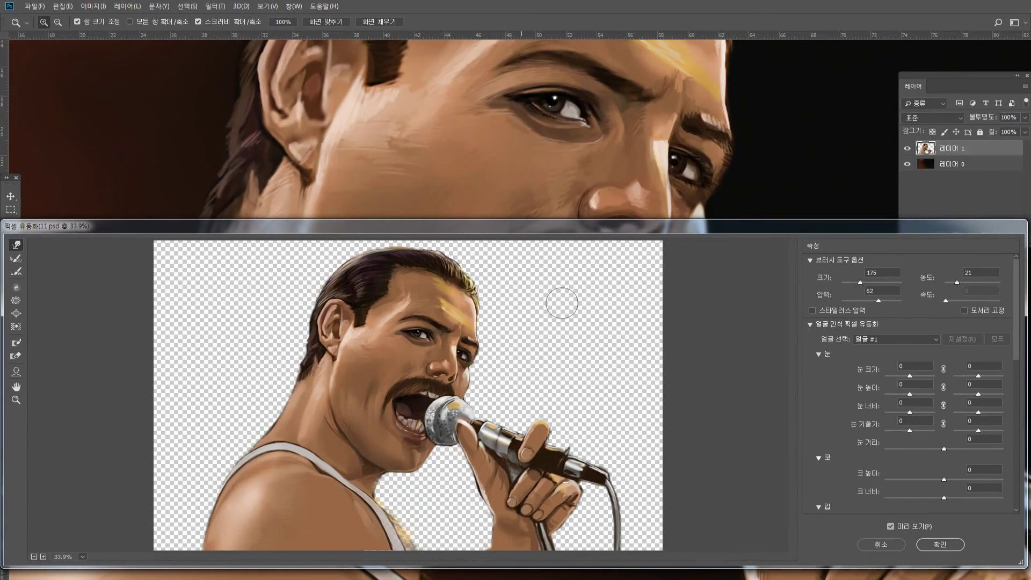
key("bracketright")
key("Return")
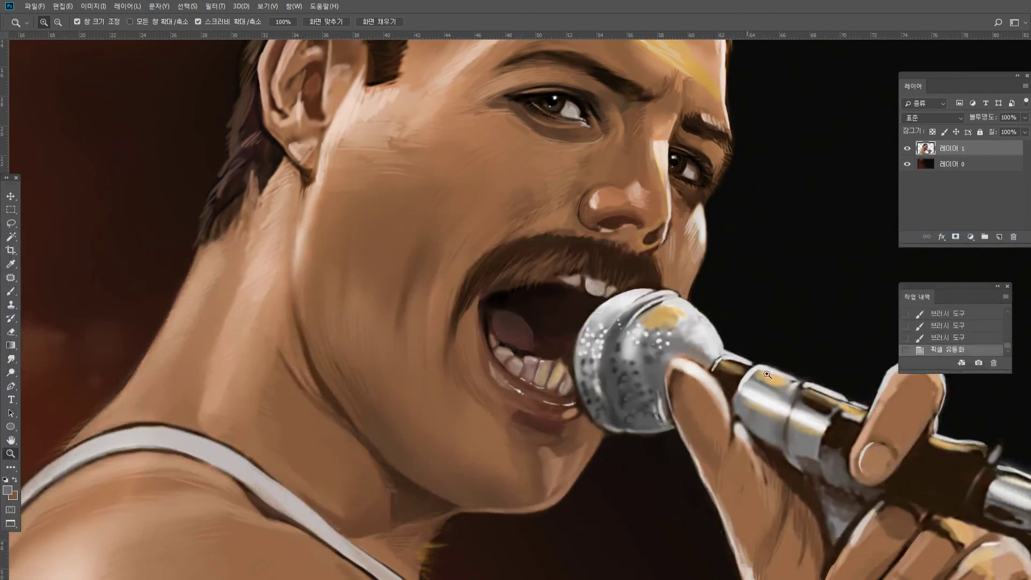
double_click(11, 443)
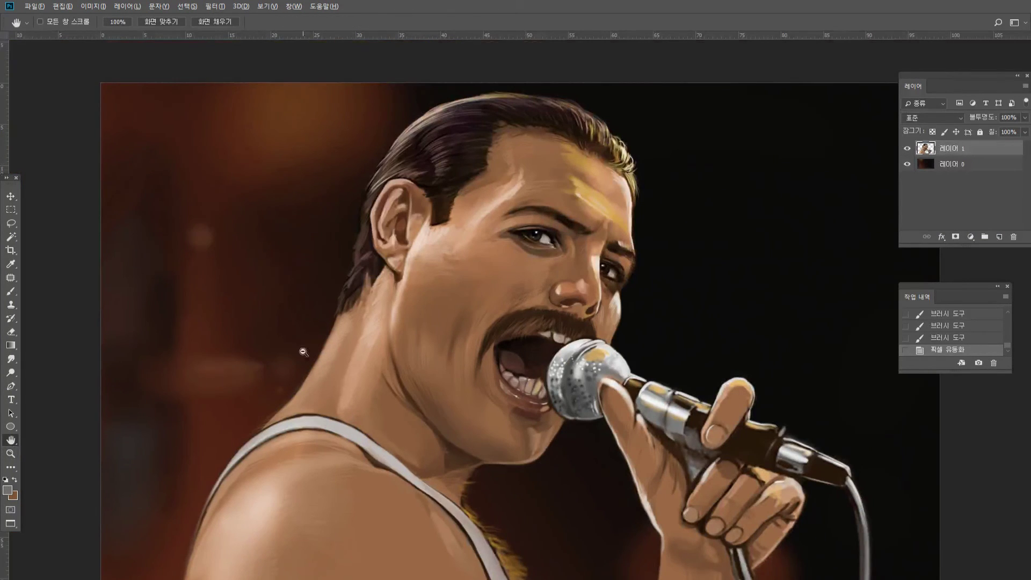
Brush light skin-tone strokes down the lit edge of the uppermost curled finger below the microphone.
scroll(490, 331, "down", 1)
left_click_drag(571, 291, 589, 271)
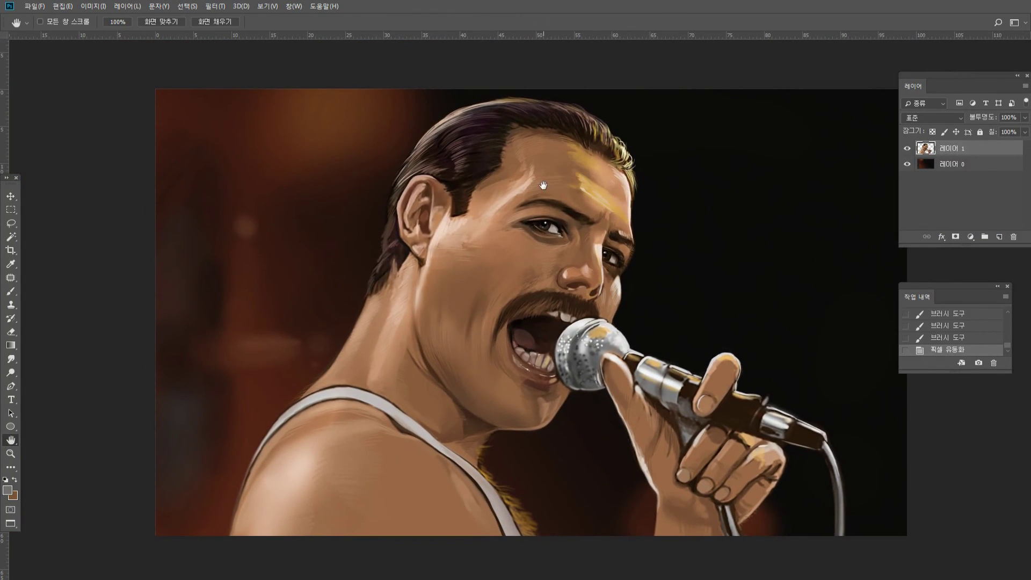
left_click(10, 453)
left_click_drag(702, 466, 706, 414)
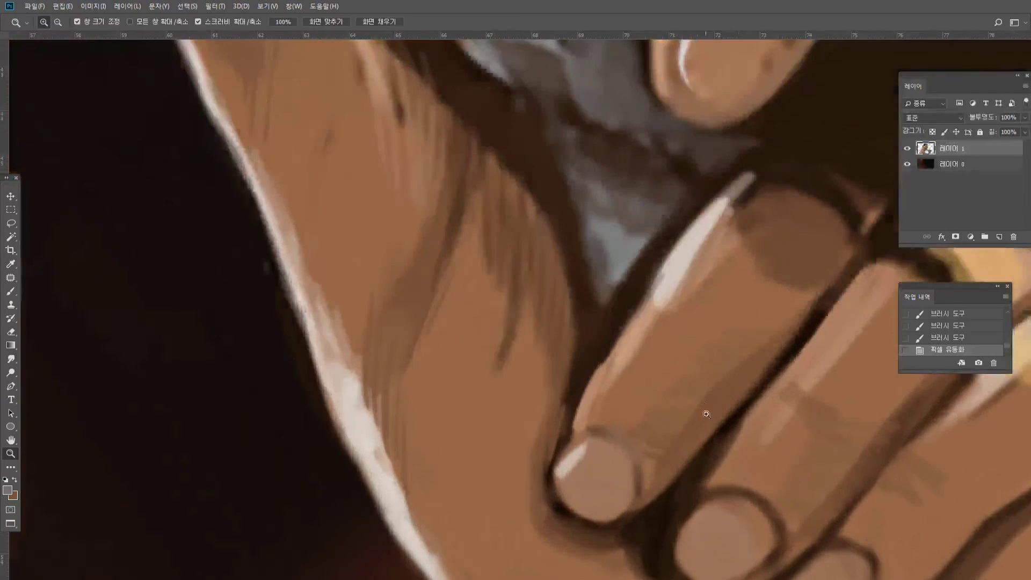
left_click(10, 291)
left_click(646, 324, "alt")
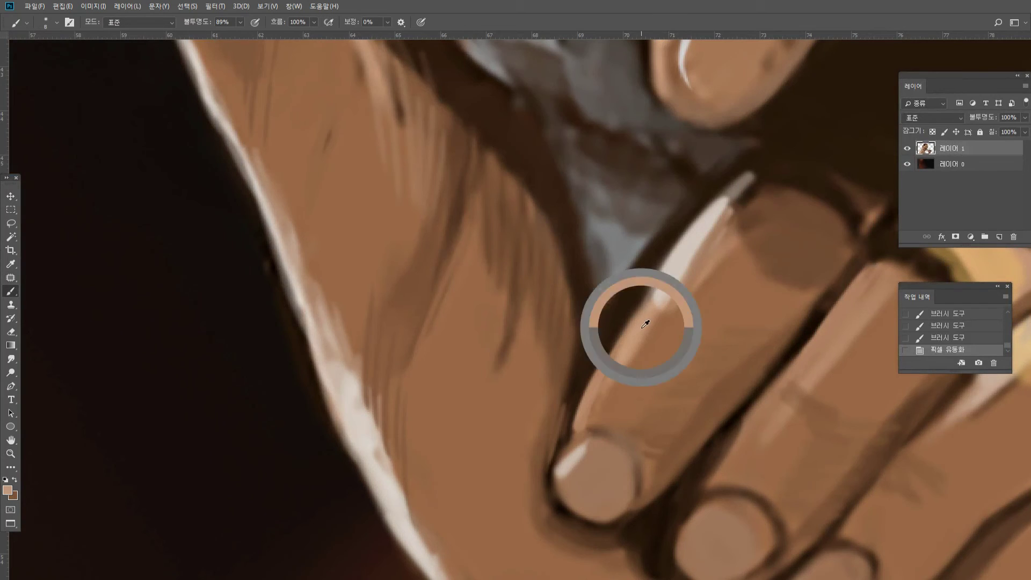
left_click_drag(645, 296, 611, 360)
left_click_drag(646, 290, 598, 376)
left_click_drag(620, 326, 587, 393)
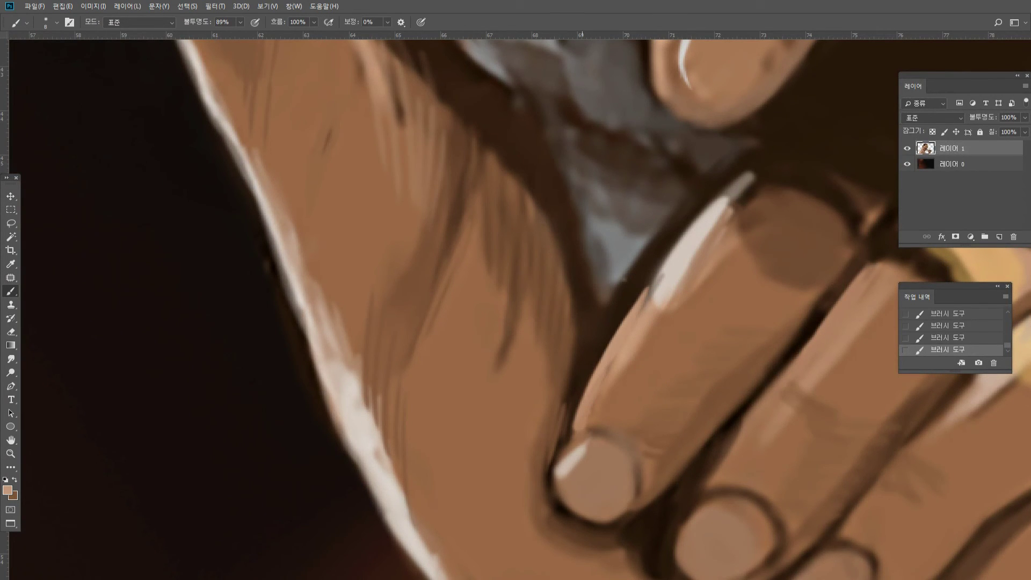
Extend the skin tone down to that finger's nail and redraw the dark shadow line along its outer edge.
left_click(594, 396, "alt")
left_click_drag(573, 429, 561, 464)
left_click_drag(578, 411, 558, 463)
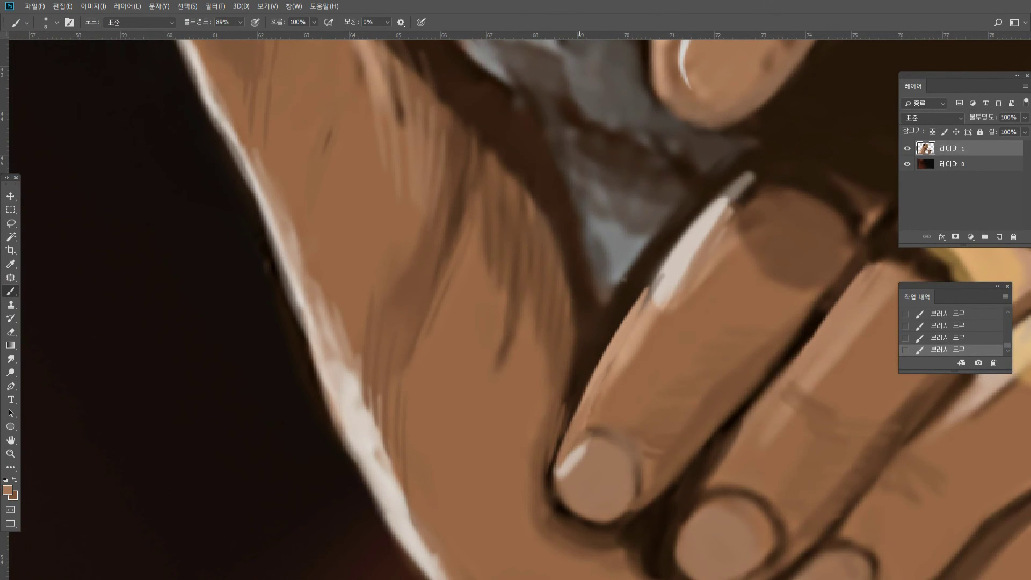
left_click(559, 385, "alt")
left_click_drag(565, 402, 544, 475)
Reinforce the pale rim highlight along the outer edge of the palm, from mid-hand down towards the wrist.
left_click(303, 286, "alt")
left_click_drag(295, 277, 330, 400)
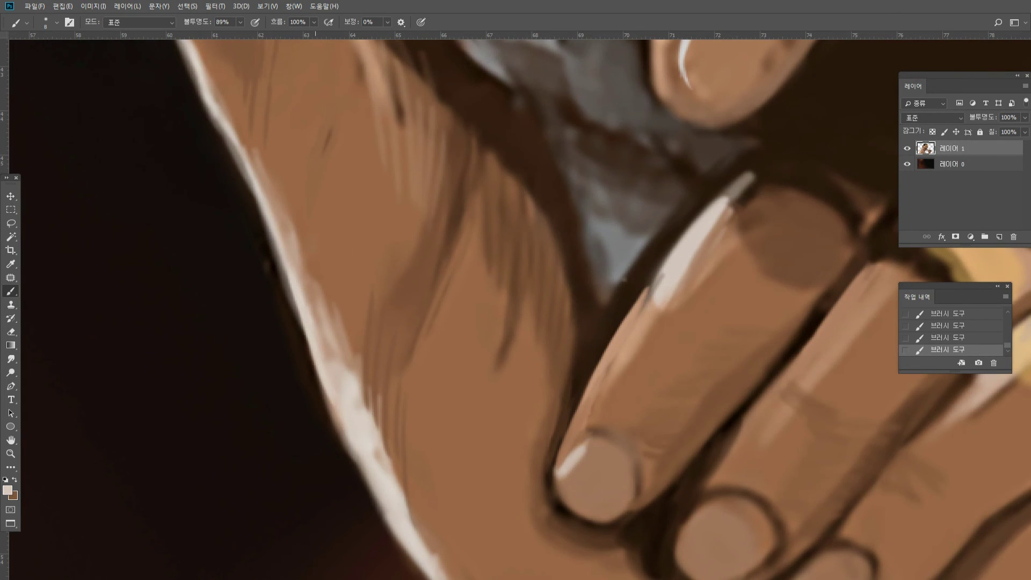
left_click_drag(316, 359, 372, 494)
left_click_drag(353, 449, 393, 523)
left_click_drag(369, 483, 408, 554)
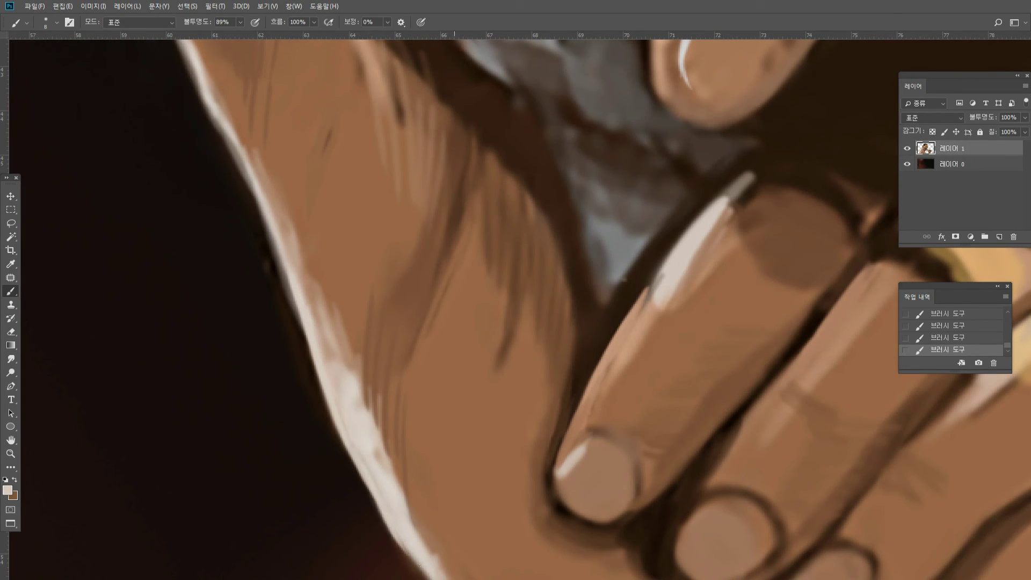
Erase the stray dark paint outside the palm's rim highlight to clean the hand's contour.
left_click(11, 331)
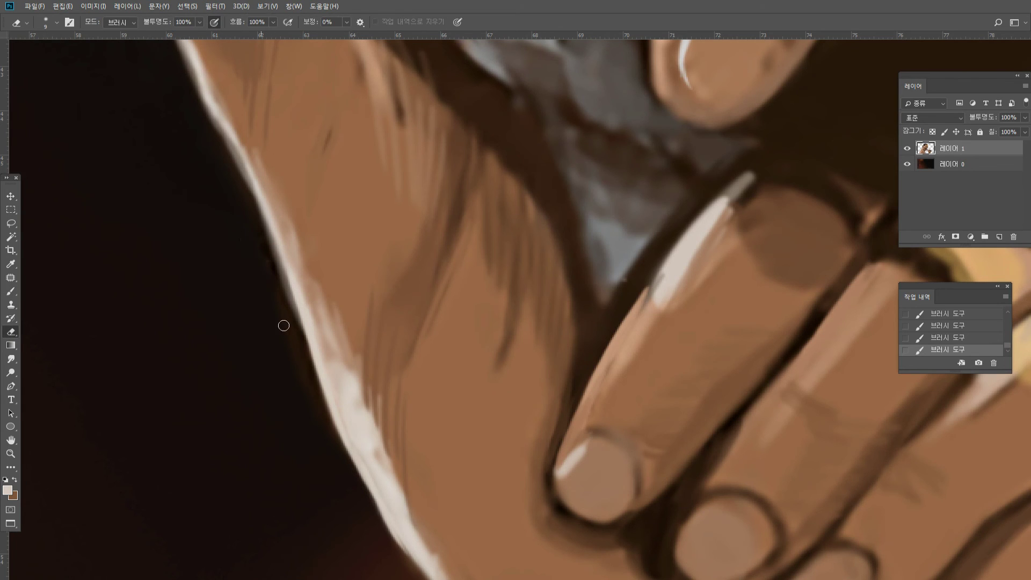
left_click_drag(261, 251, 279, 286)
left_click_drag(280, 280, 289, 303)
left_click_drag(271, 258, 290, 306)
left_click_drag(285, 296, 305, 343)
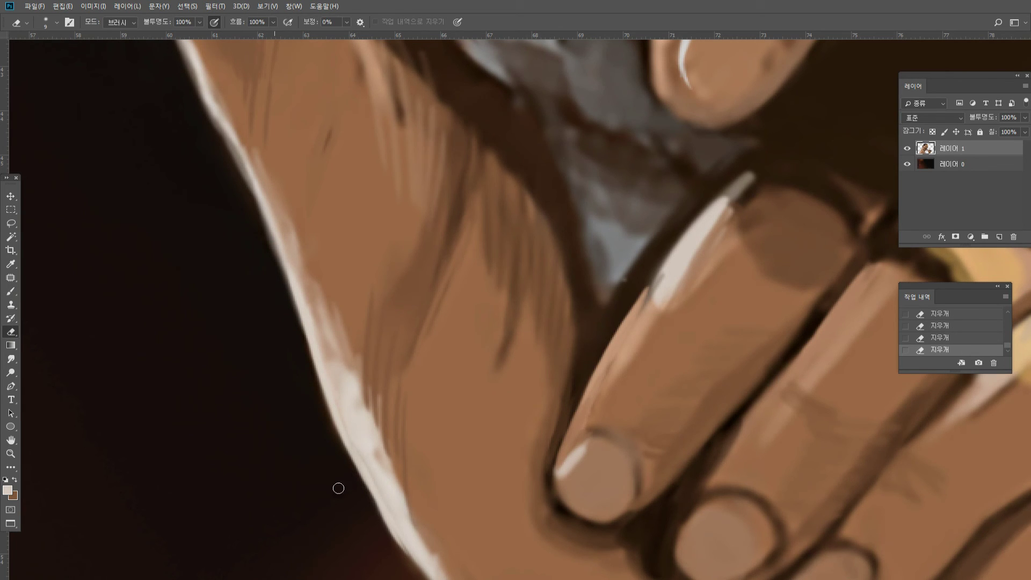
Paint the pale rim highlight along the upper part of the hand's outer edge with a sampled off-white.
left_click(13, 293)
left_click(212, 104, "alt")
left_click_drag(210, 102, 245, 167)
left_click_drag(209, 105, 253, 190)
left_click_drag(219, 126, 269, 228)
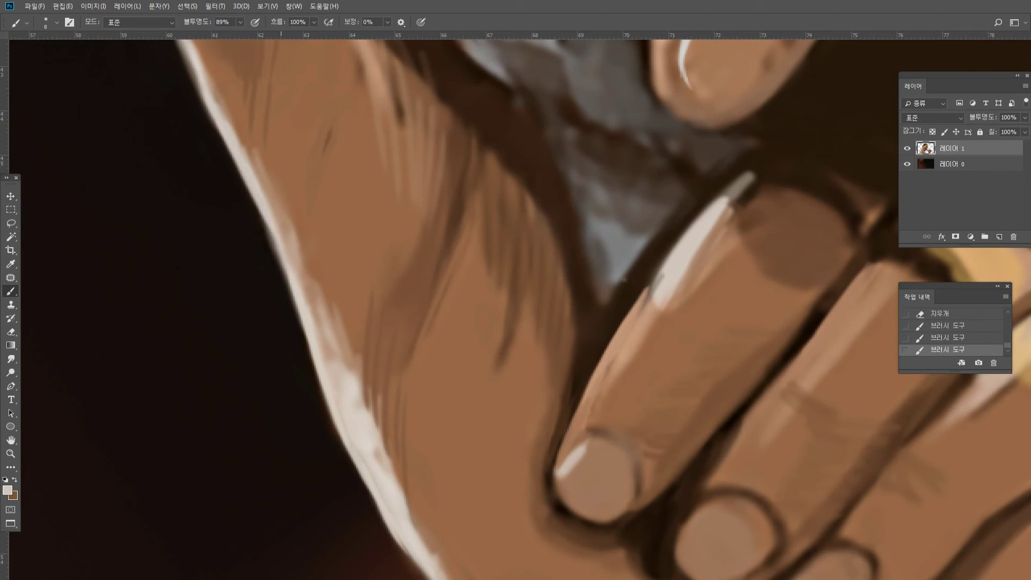
Paint sampled brown over the dark gap between the first two curled fingertips and along the palm's edge to the cable.
double_click(11, 439)
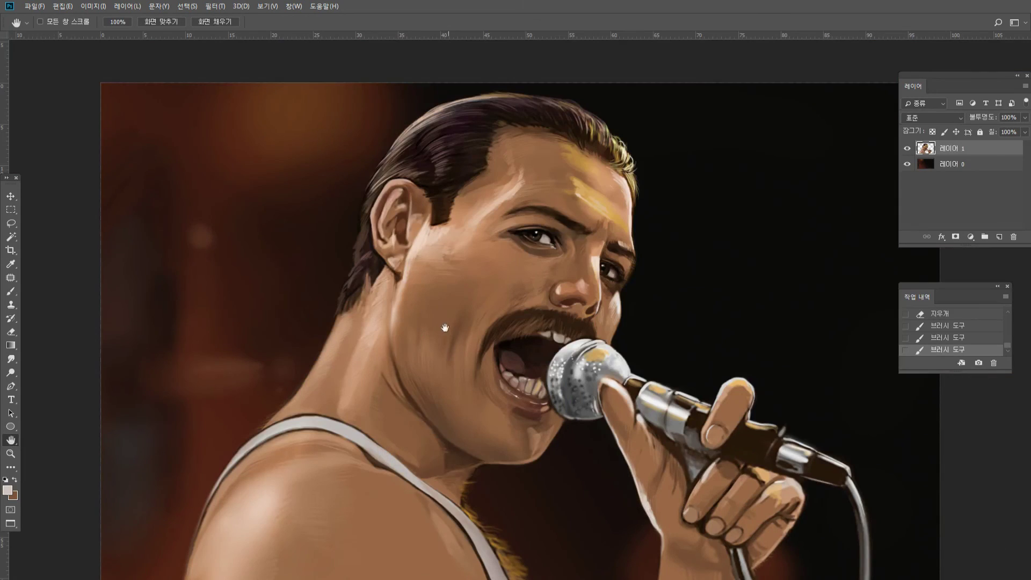
left_click_drag(488, 314, 463, 263)
mouse_move(496, 287)
left_mouse_down()
mouse_move(444, 225)
mouse_move(471, 234)
left_mouse_up()
left_click_drag(432, 287, 456, 324)
left_click(11, 453)
left_click_drag(592, 383, 693, 349)
left_click(19, 293)
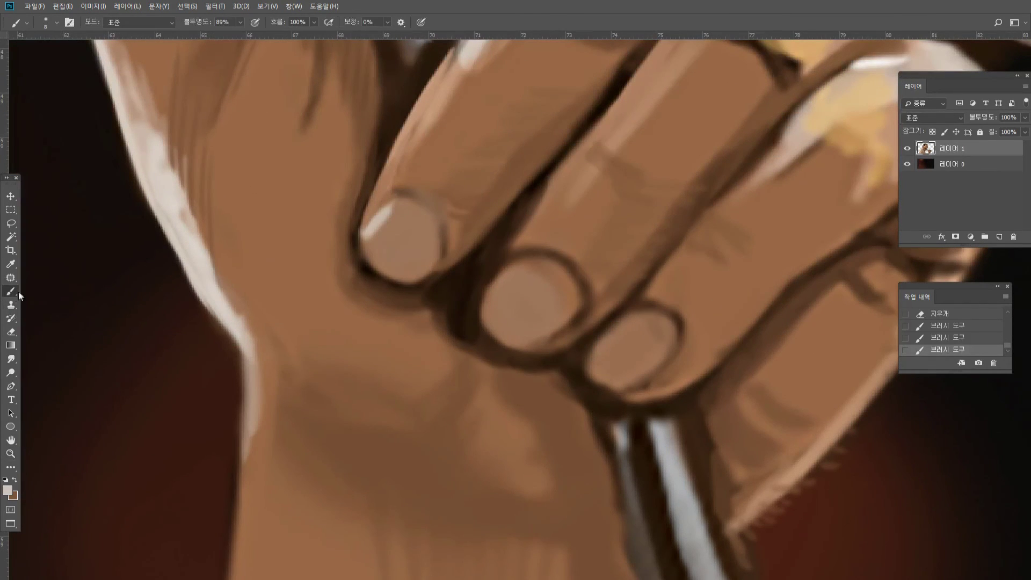
left_click(424, 305, "alt")
left_click_drag(469, 260, 453, 324)
mouse_move(468, 280)
left_mouse_down()
mouse_move(472, 264)
mouse_move(451, 288)
mouse_move(472, 279)
mouse_move(467, 333)
mouse_move(448, 293)
mouse_move(472, 336)
mouse_move(463, 333)
mouse_move(564, 379)
mouse_move(608, 438)
mouse_move(611, 466)
left_mouse_up()
Brush brown shadow over the dark area between the cable and the little finger, beneath the third fingertip.
left_click(472, 334, "alt")
left_click(591, 407, "alt")
left_click(720, 399, "alt")
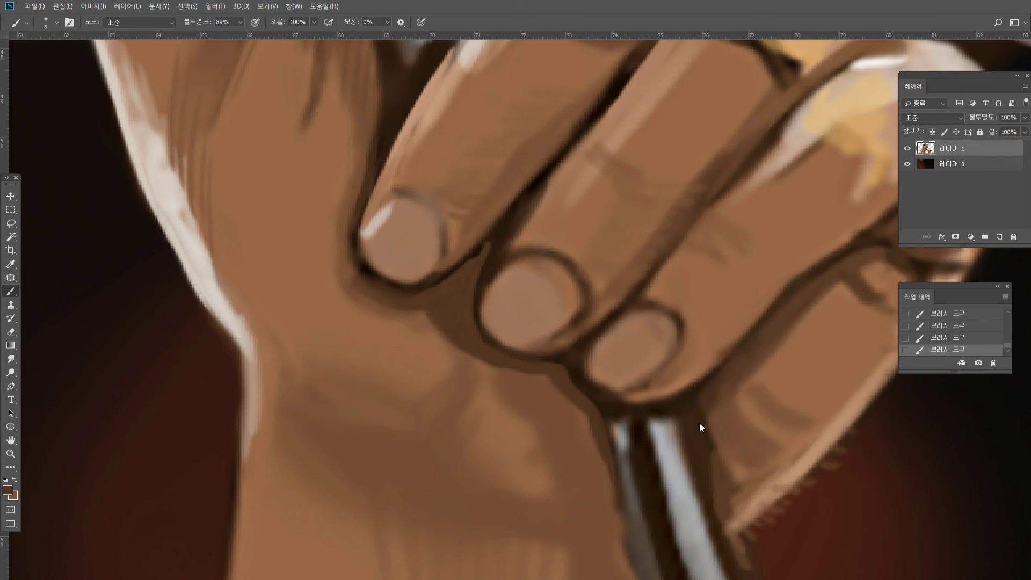
mouse_move(698, 407)
left_mouse_down()
mouse_move(718, 470)
mouse_move(691, 420)
left_mouse_up()
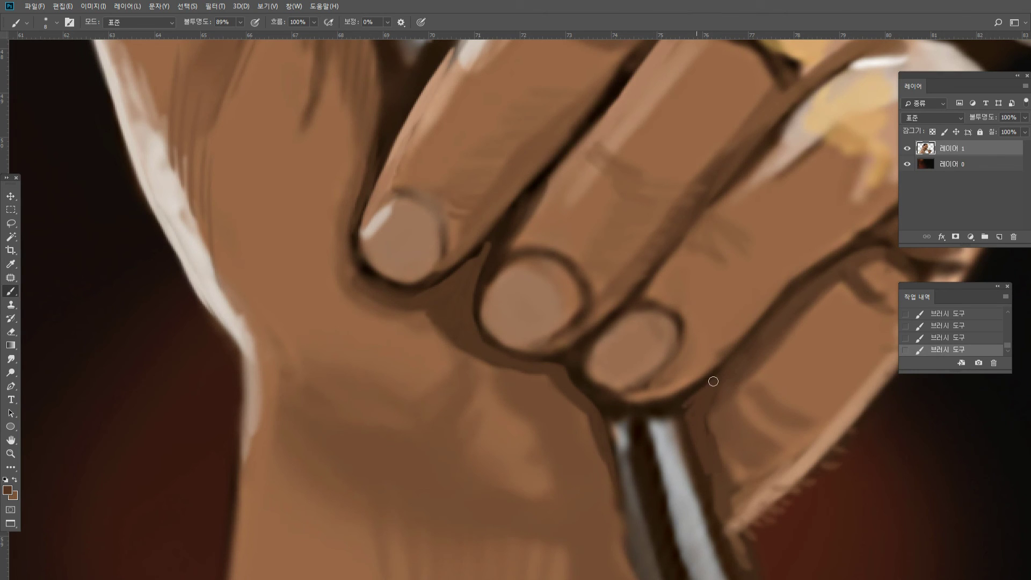
Clean up the third fingernail's lower edge with skin tone and add thin pale highlights to the second and third nails.
left_click(611, 384, "alt")
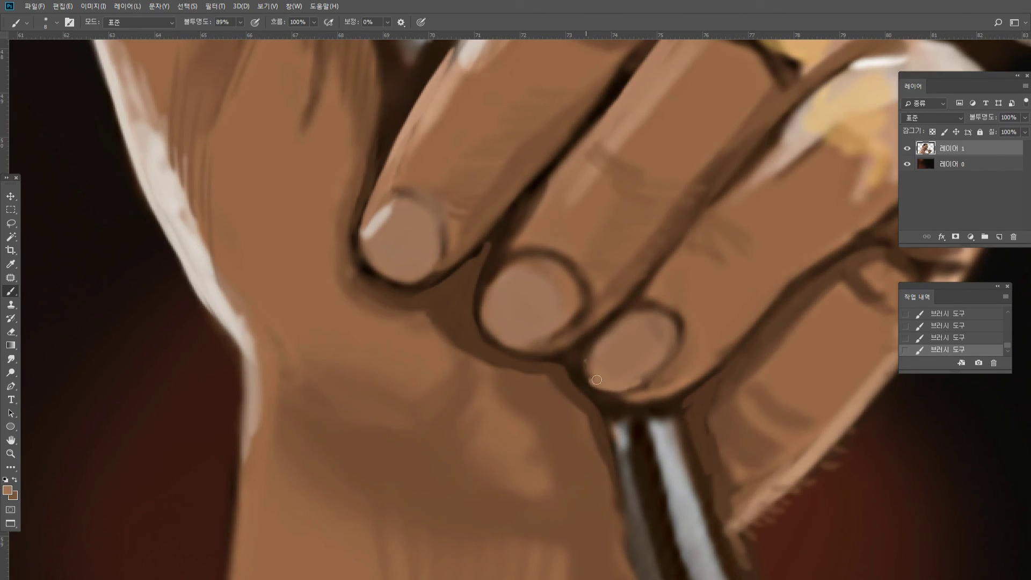
mouse_move(597, 379)
left_mouse_down()
mouse_move(591, 349)
mouse_move(593, 381)
mouse_move(625, 390)
mouse_move(672, 353)
left_mouse_up()
left_click(384, 209, "alt")
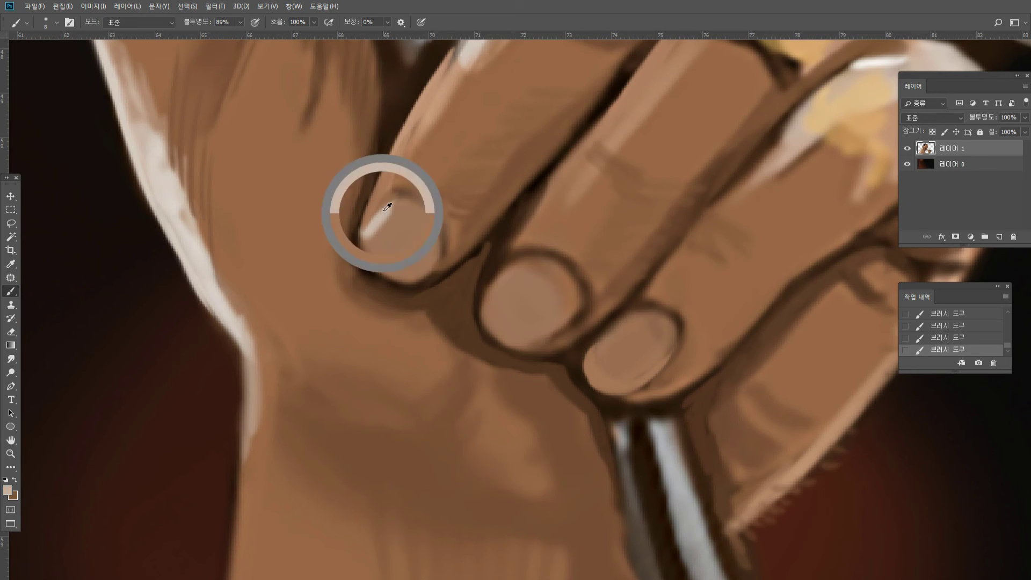
left_click_drag(491, 292, 529, 260)
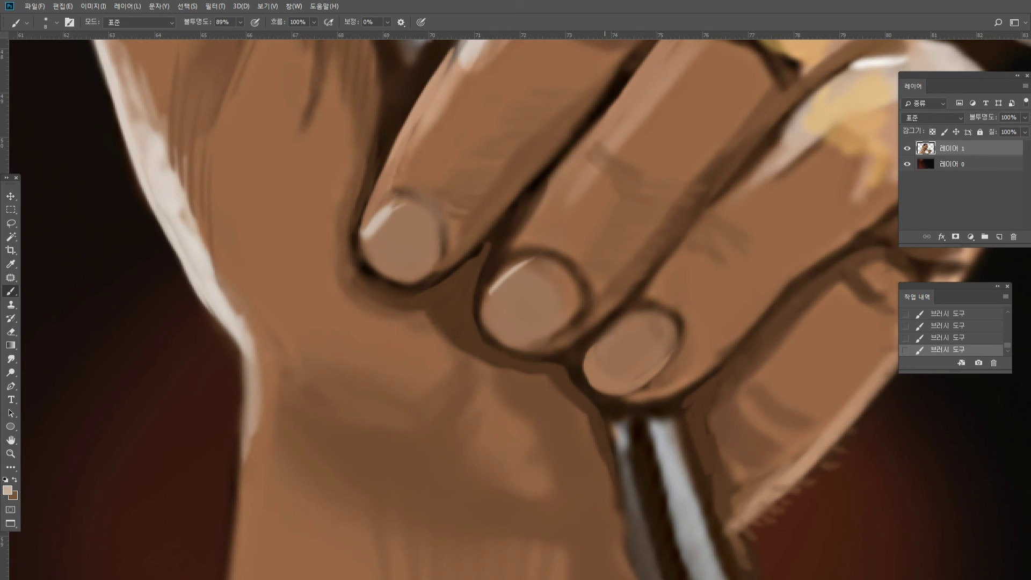
left_click_drag(588, 358, 643, 310)
Paint dark brown hair strands over the light area just above and behind the top of the ear.
double_click(10, 439)
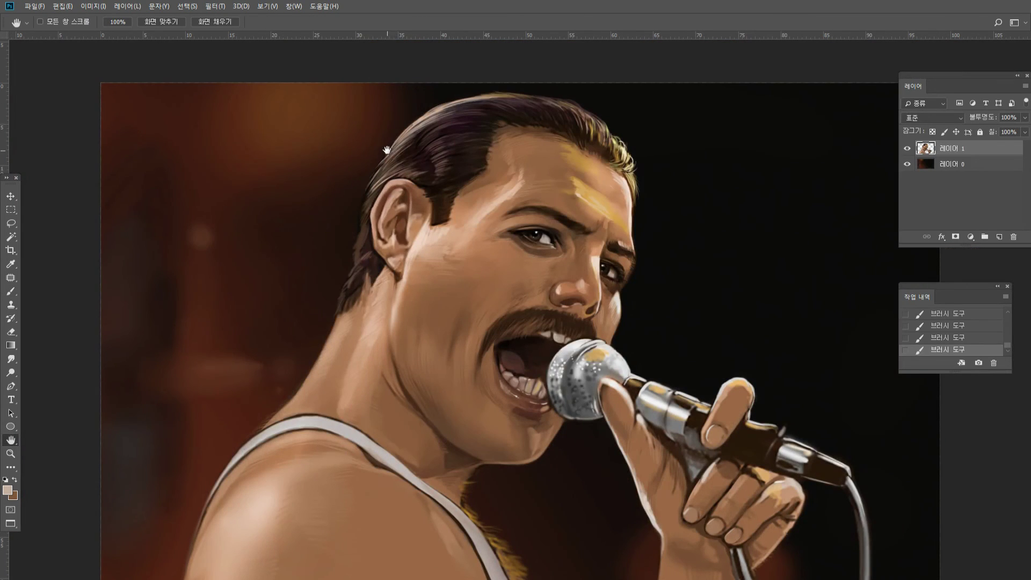
left_click_drag(403, 295, 425, 276)
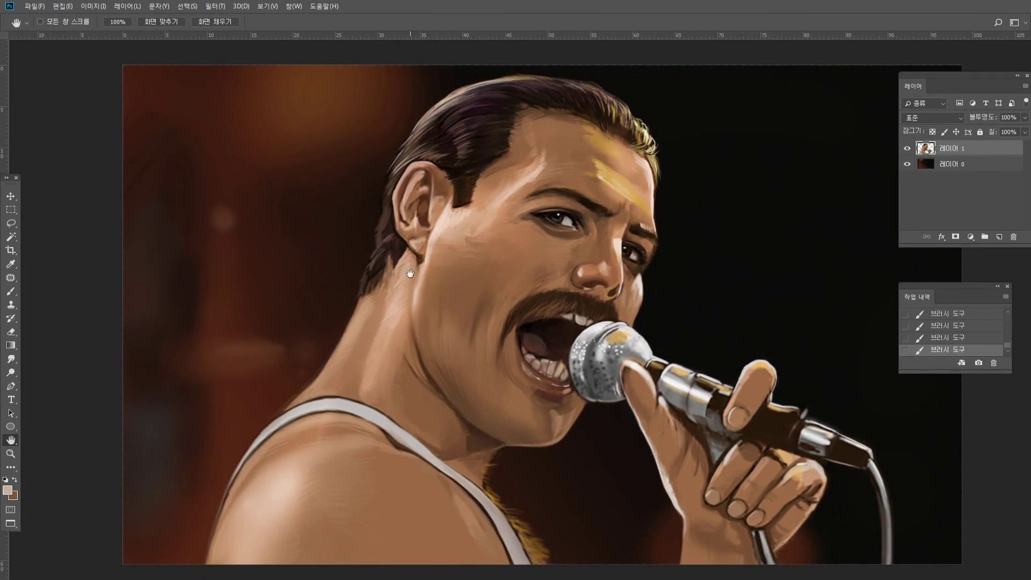
left_click(10, 454)
left_click(471, 140)
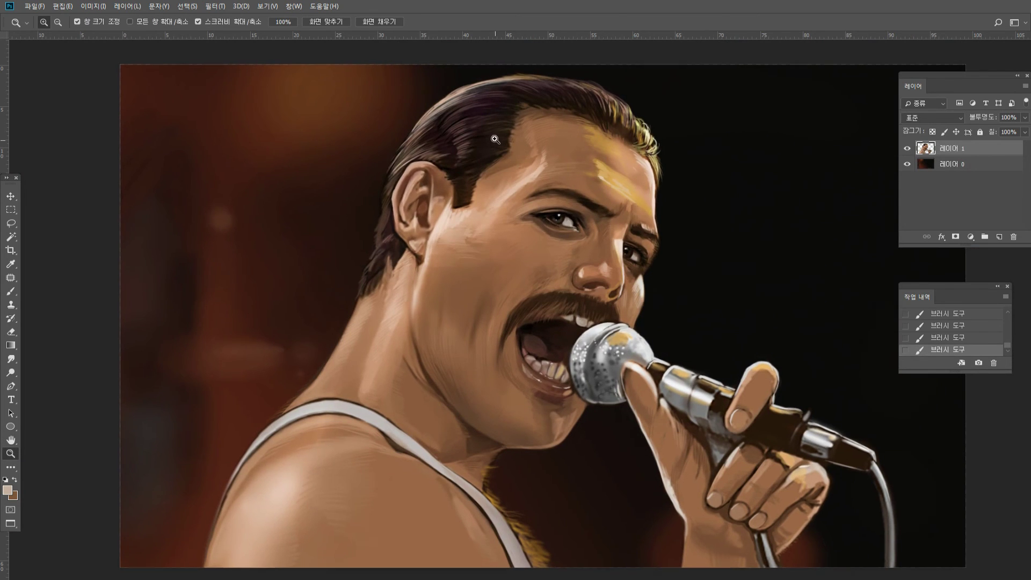
left_click(468, 138)
left_click(427, 98)
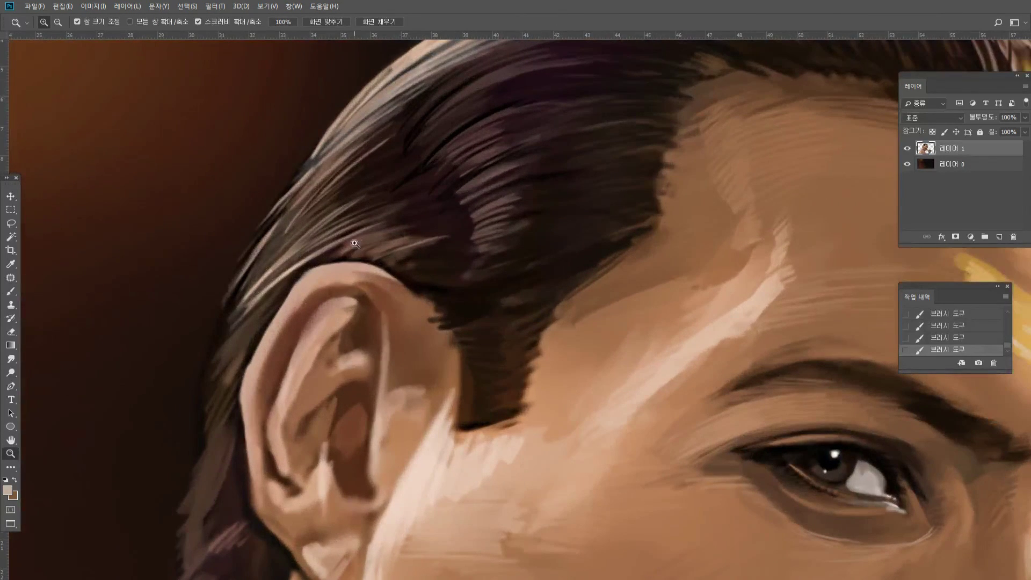
left_click(11, 291)
left_click(262, 320, "alt")
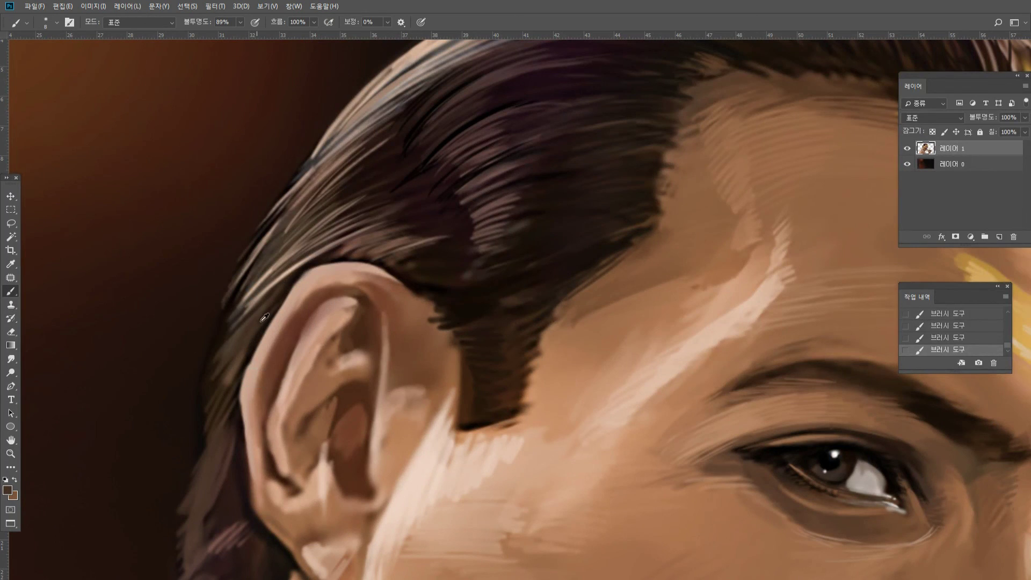
left_click_drag(254, 304, 317, 254)
mouse_move(251, 304)
left_mouse_down()
mouse_move(314, 255)
mouse_move(307, 245)
left_mouse_up()
mouse_move(250, 300)
left_mouse_down()
mouse_move(298, 247)
mouse_move(254, 283)
left_mouse_up()
Add fine brown hair strands behind the ear, from its upper rim down towards the nape.
left_click(270, 267, "alt")
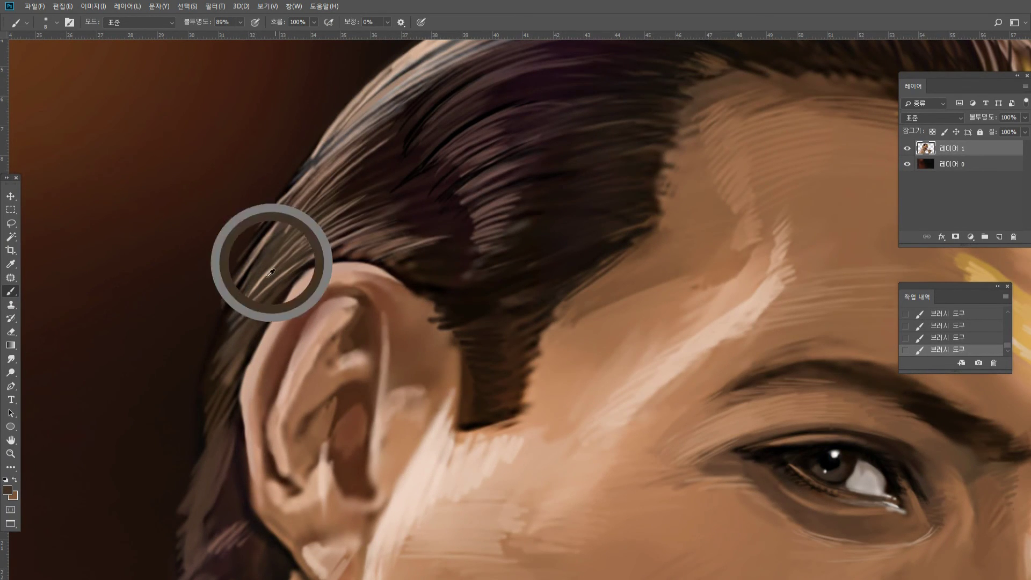
left_click(257, 300, "alt")
left_click_drag(213, 371, 242, 339)
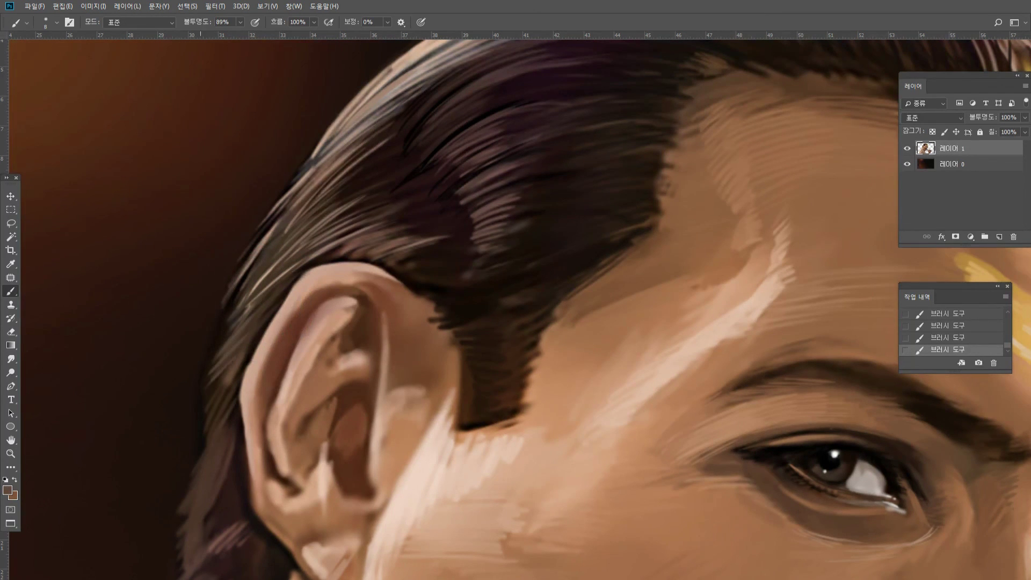
mouse_move(208, 444)
left_mouse_down()
mouse_move(226, 409)
mouse_move(226, 426)
left_mouse_up()
left_click_drag(188, 478, 213, 456)
left_click_drag(184, 496, 219, 459)
left_click_drag(192, 500, 220, 474)
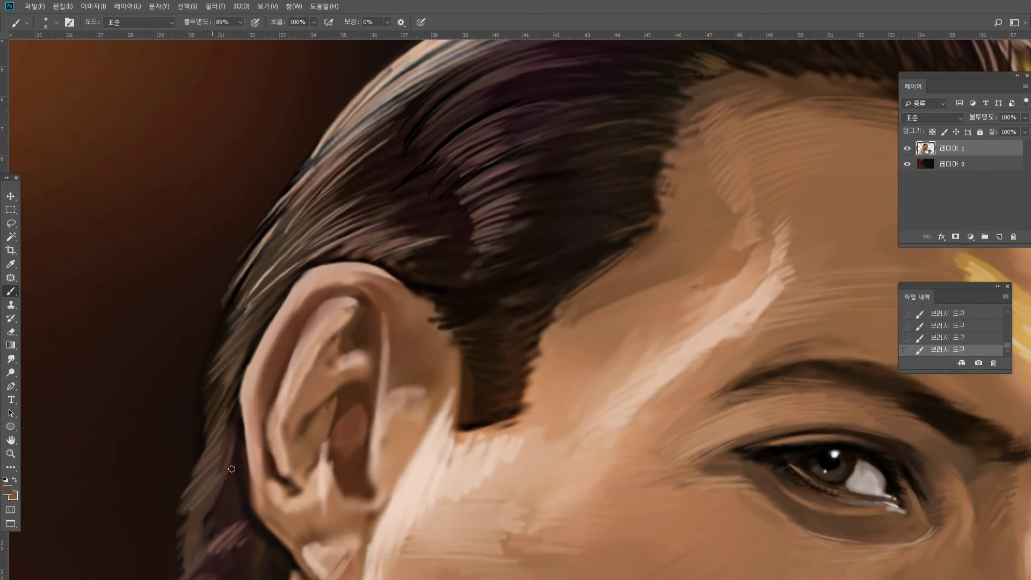
left_click_drag(196, 530, 214, 495)
Separate the strands behind the ear with thin dark strokes.
left_click(231, 501, "alt")
left_click_drag(210, 498, 232, 457)
left_click_drag(199, 487, 230, 439)
left_click_drag(214, 455, 236, 402)
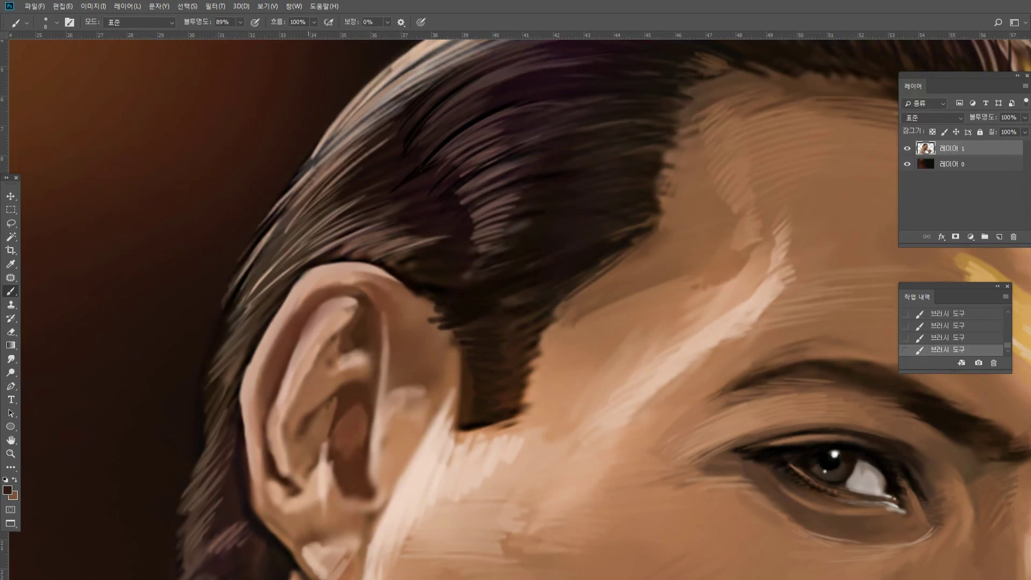
Draw thin dark strands through the swept-back hair above the ear, out to the back of the head.
left_click(407, 270, "alt")
mouse_move(378, 257)
left_mouse_down()
mouse_move(421, 232)
mouse_move(405, 229)
left_mouse_up()
left_click_drag(333, 260, 384, 224)
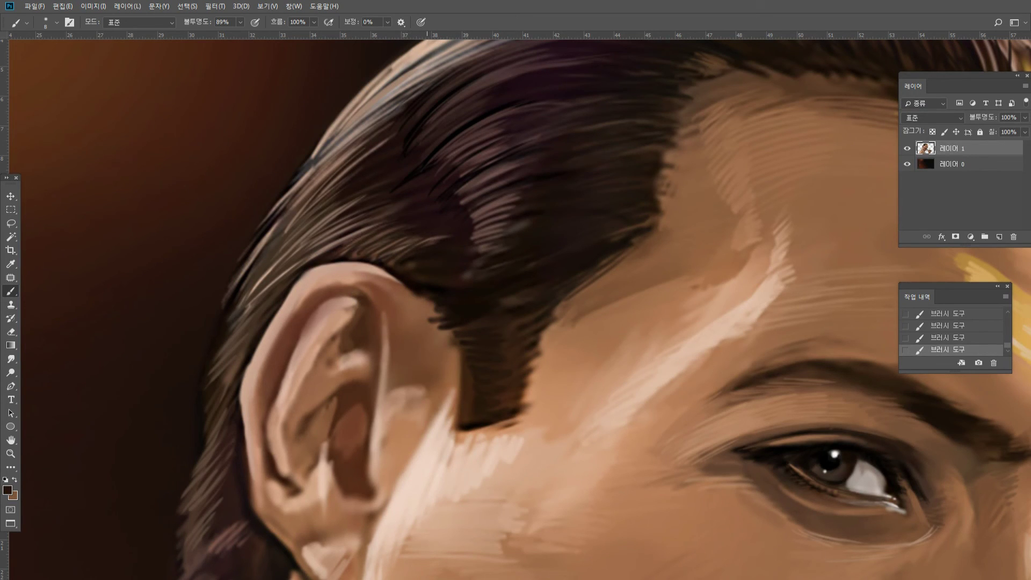
left_click_drag(280, 256, 355, 213)
left_click_drag(284, 262, 349, 206)
mouse_move(290, 245)
left_mouse_down()
mouse_move(340, 205)
mouse_move(334, 197)
left_mouse_up()
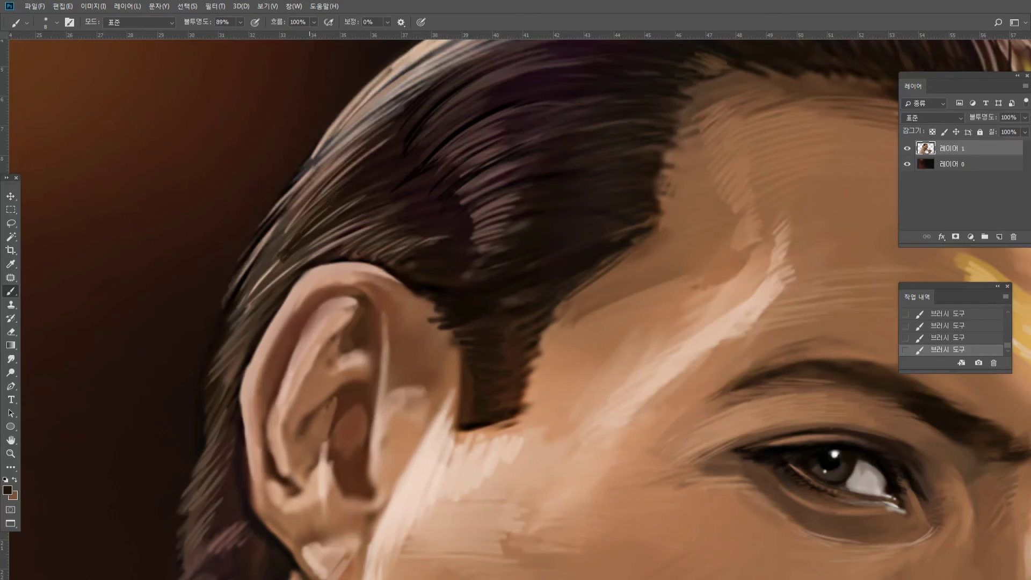
mouse_move(275, 260)
left_mouse_down()
mouse_move(341, 184)
mouse_move(330, 177)
left_mouse_up()
left_click_drag(270, 262, 319, 183)
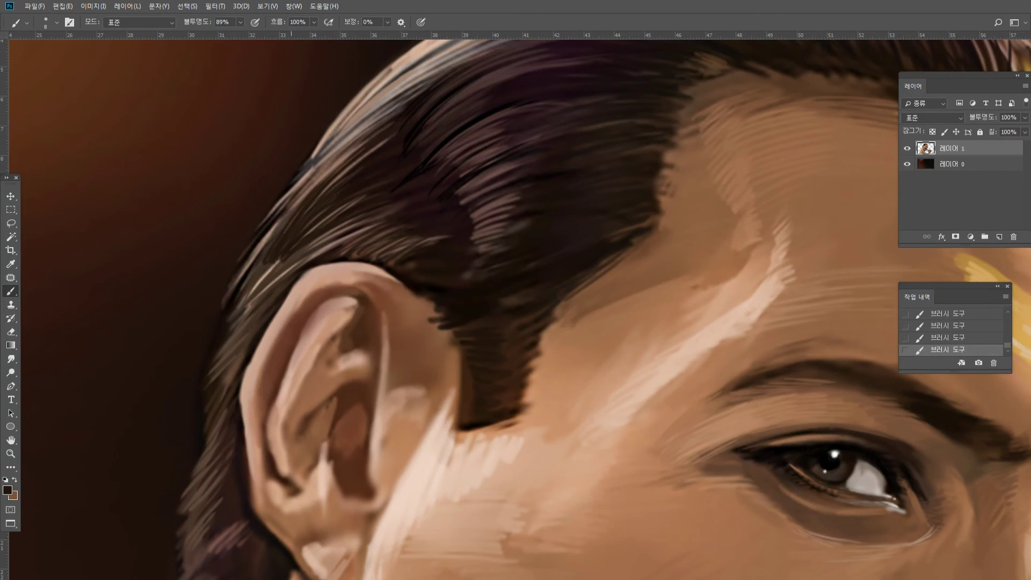
Add fine strands in sampled hair tones to the hair just above the ear's upper rim.
left_click(267, 279, "alt")
left_click_drag(267, 273, 309, 239)
left_click(262, 281, "alt")
left_click_drag(262, 279, 303, 245)
left_click_drag(272, 268, 307, 241)
Darken the hair's back contour behind the ear with long strokes in sampled dark brown.
left_click(300, 223, "alt")
left_click_drag(248, 281, 257, 266)
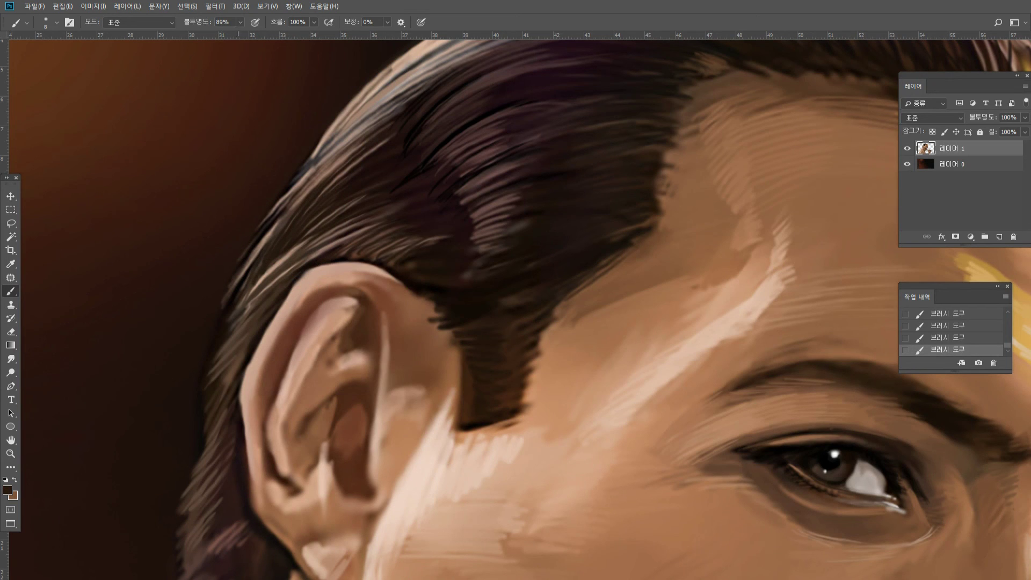
left_click(294, 217, "alt")
left_click_drag(277, 224, 242, 285)
left_click_drag(279, 222, 221, 321)
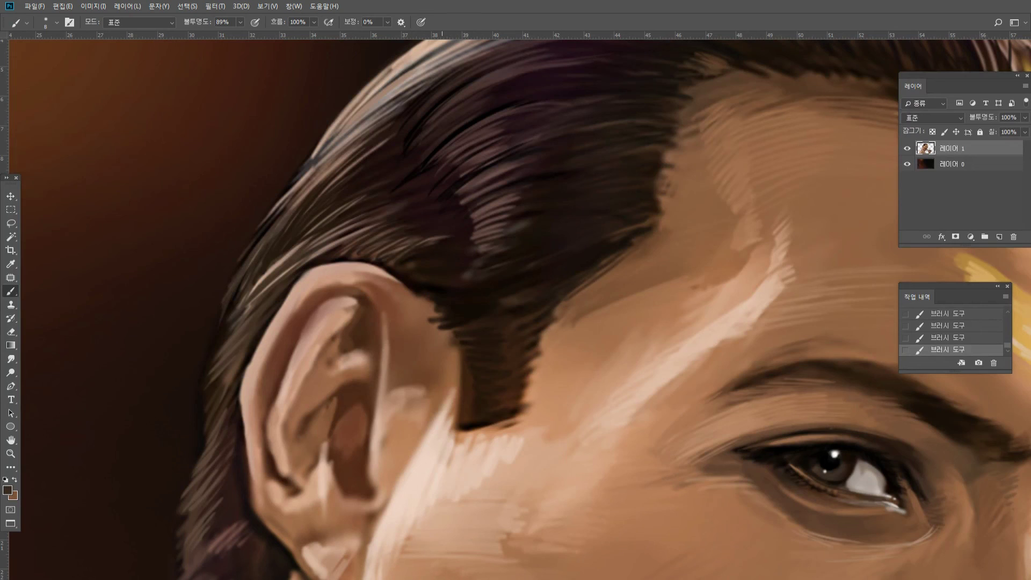
Touch up the sideburn's dark edge beside the ear and add short mauve-brown strands above it.
left_click(477, 300, "alt")
mouse_move(436, 316)
left_mouse_down()
mouse_move(425, 330)
mouse_move(430, 321)
left_mouse_up()
left_click(487, 229, "alt")
left_click_drag(446, 251, 488, 251)
mouse_move(447, 261)
left_mouse_down()
mouse_move(475, 256)
mouse_move(444, 267)
left_mouse_up()
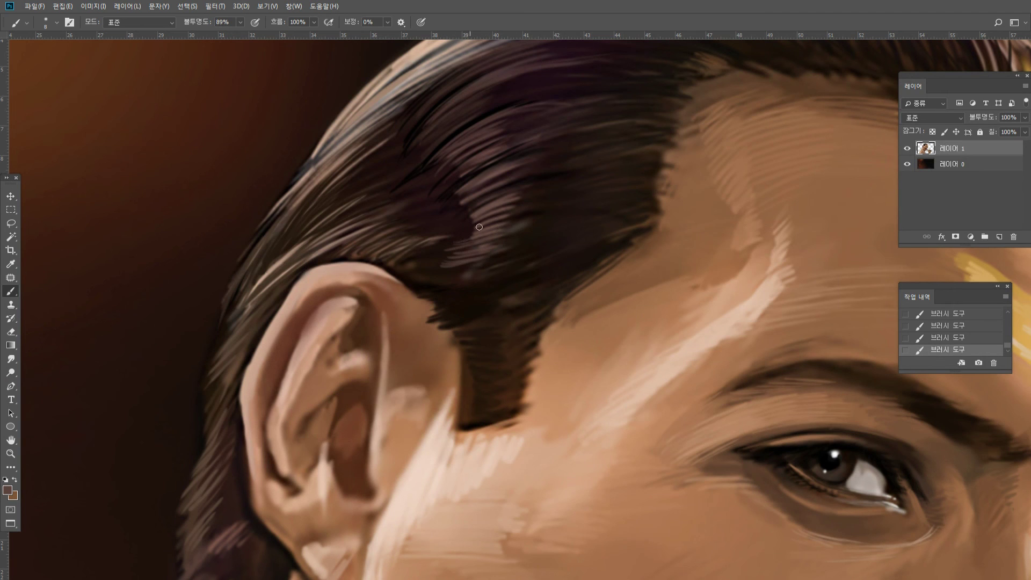
Paint curved mauve-brown highlight strands through the dark hair on the side of the head.
left_click_drag(502, 192, 460, 215)
left_click_drag(429, 178, 470, 134)
left_click_drag(411, 186, 513, 108)
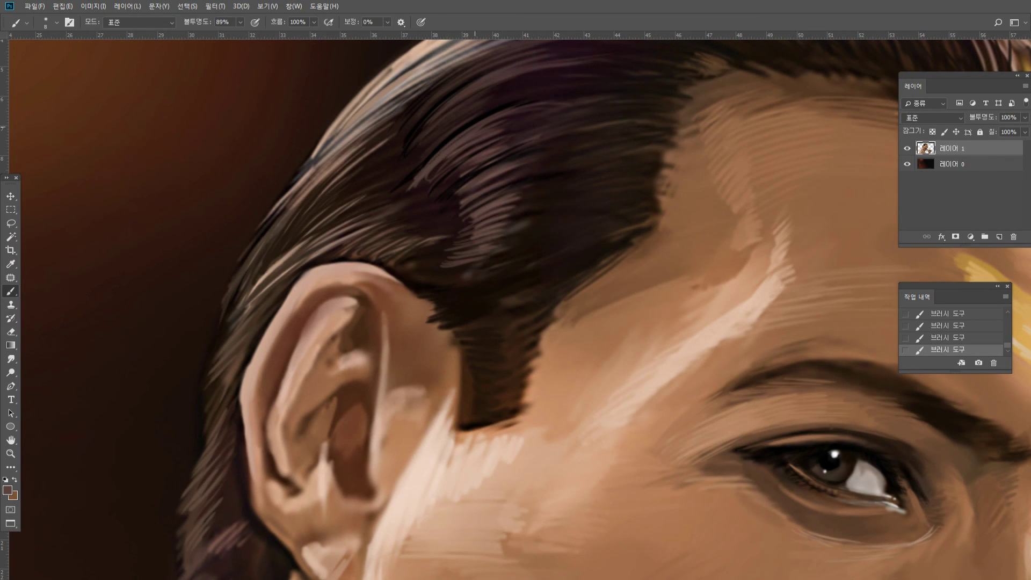
left_click_drag(406, 163, 463, 115)
left_click(431, 191, "alt")
Add thin pale strands to the upper side hair beside the existing light streaks with a sampled light tone.
left_click(423, 52, "alt")
mouse_move(427, 117)
left_mouse_down()
mouse_move(507, 50)
mouse_move(432, 85)
left_mouse_up()
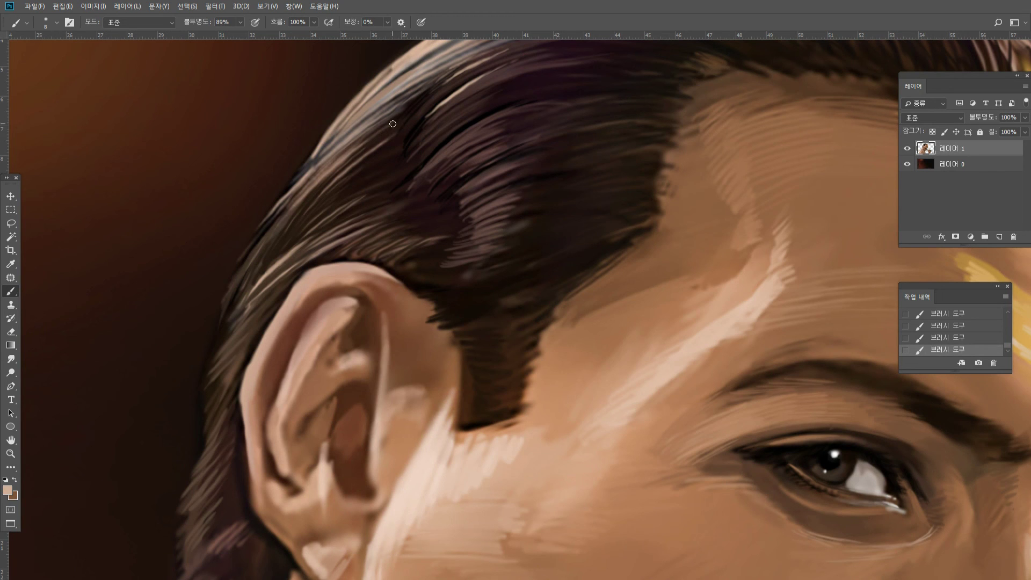
left_click_drag(393, 124, 367, 141)
left_click_drag(407, 104, 365, 131)
Break up the temple hairline with short brown strokes where the hair meets the forehead.
left_click(467, 284, "alt")
left_click(697, 104, "alt")
left_click_drag(660, 134, 677, 129)
mouse_move(660, 140)
left_mouse_down()
mouse_move(690, 132)
mouse_move(678, 144)
left_mouse_up()
left_click(681, 137, "alt")
left_click_drag(655, 158, 674, 156)
left_click_drag(653, 166, 683, 158)
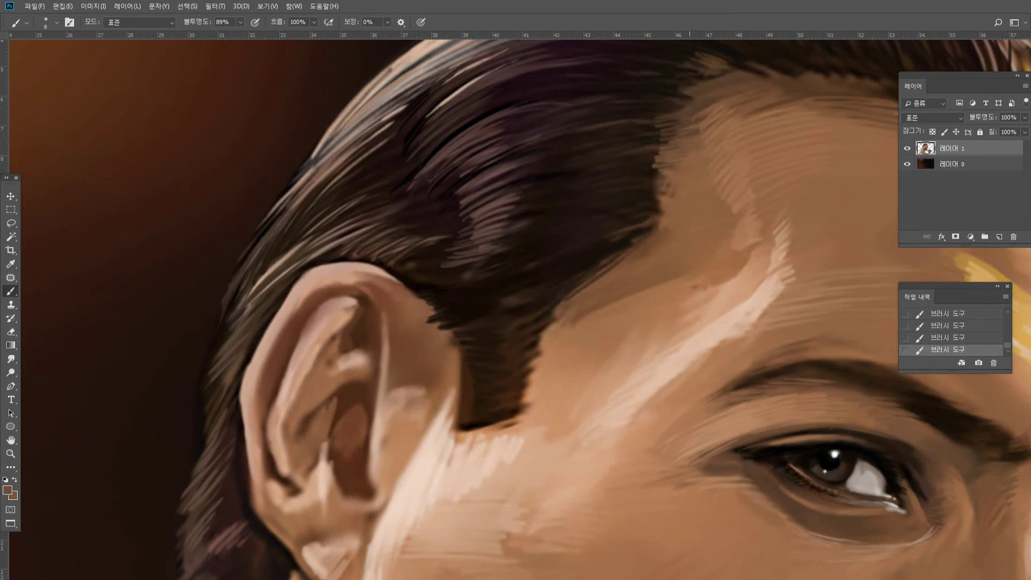
Soften the temple hairline down to the sideburn with short strokes in sampled brown and skin tones.
left_click(665, 167, "alt")
left_click_drag(666, 199, 658, 210)
left_click(651, 246, "alt")
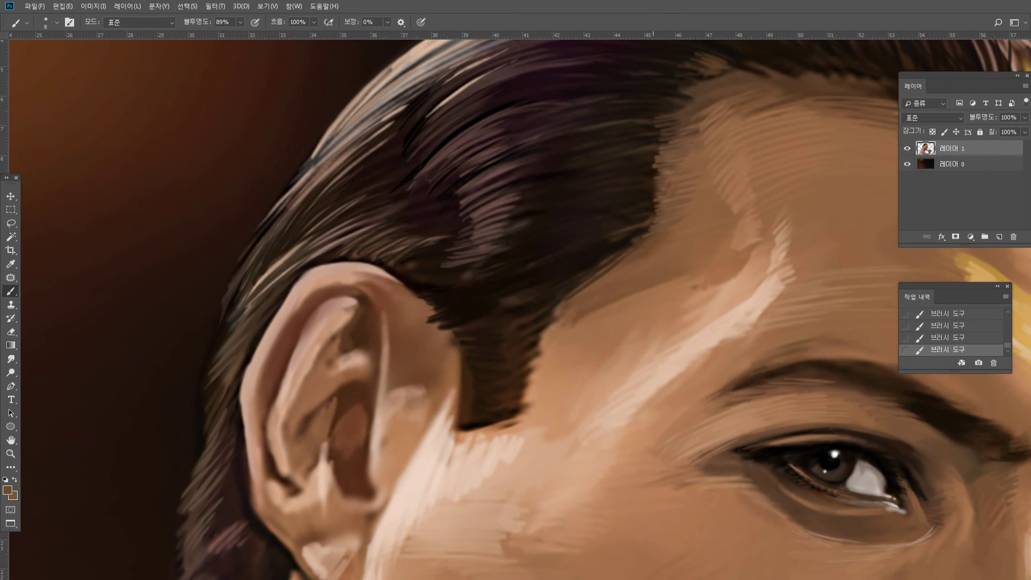
left_click(630, 263, "alt")
left_click(579, 327, "alt")
left_click_drag(592, 316, 616, 302)
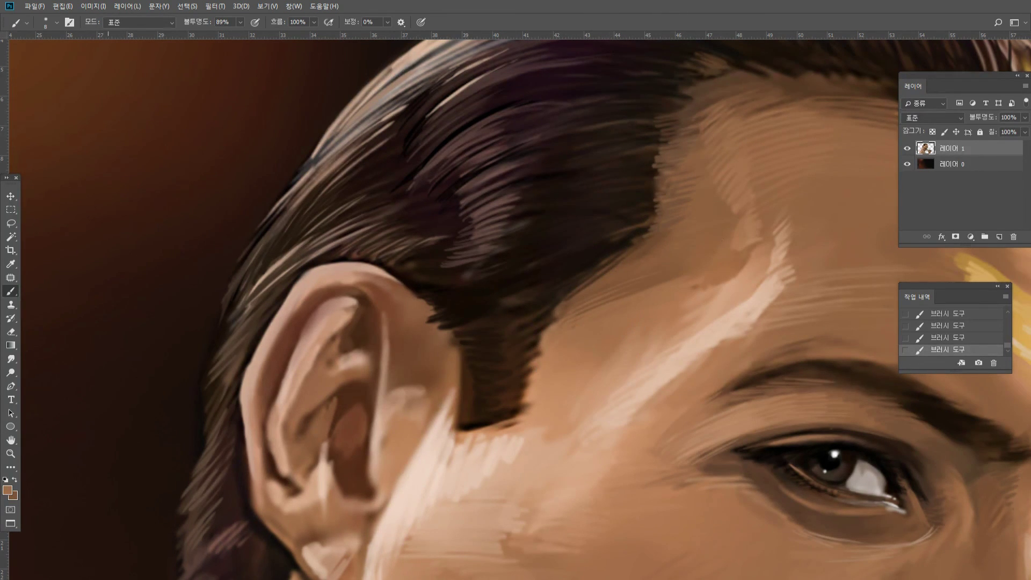
Add fine strands along the upper edge of the crown hair in a sampled brown tone.
key("h")
key("ctrl+0")
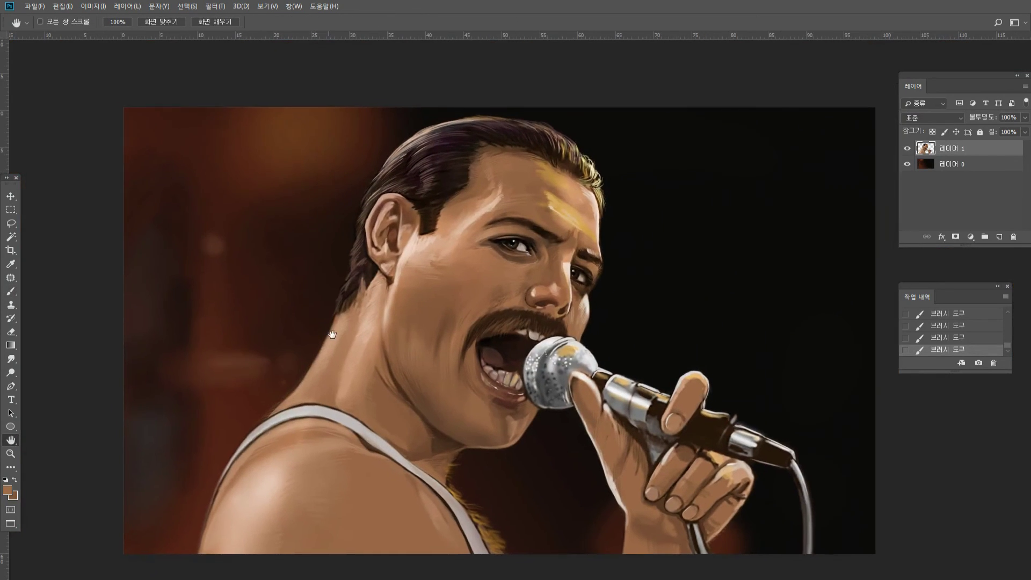
left_click_drag(332, 334, 396, 304)
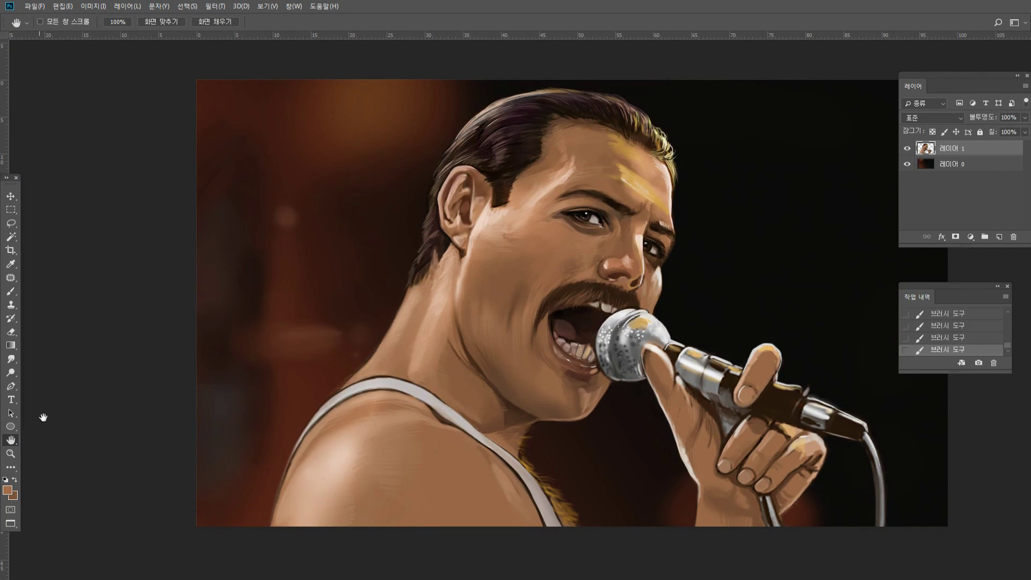
left_click(11, 453)
left_click(621, 100)
left_click(621, 100)
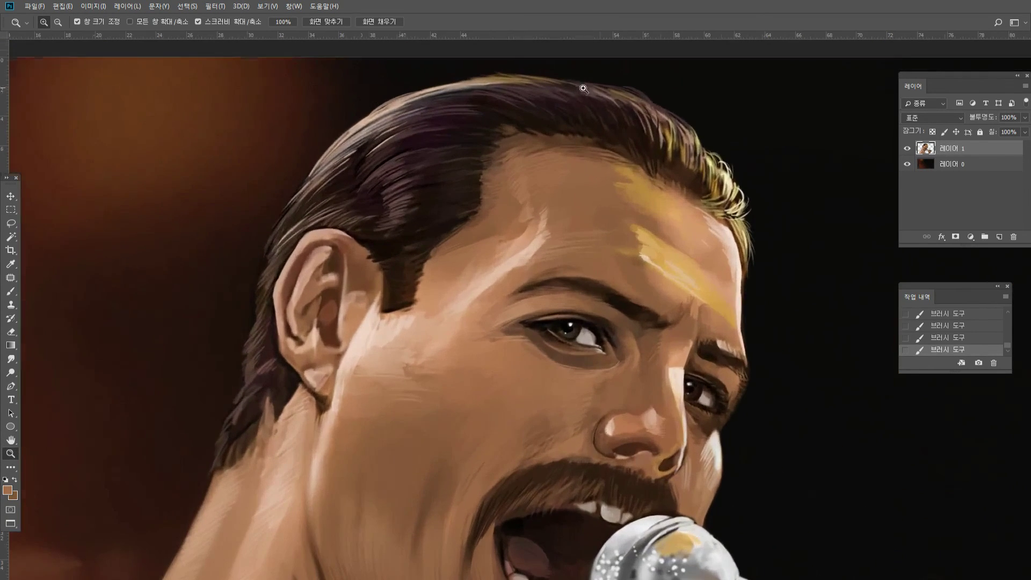
left_click(612, 100)
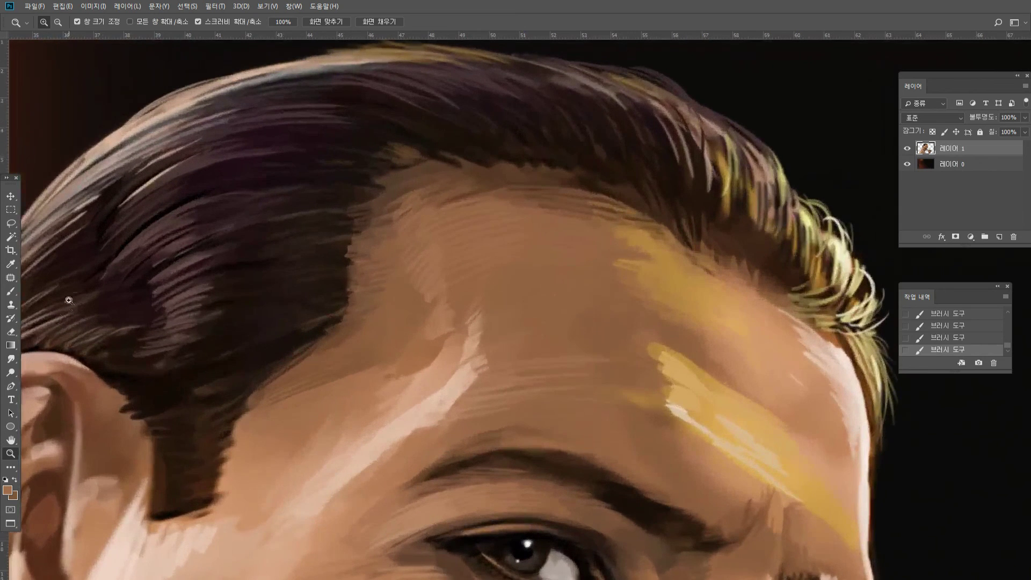
left_click(11, 291)
left_click(698, 113, "alt")
left_click_drag(697, 110, 620, 71)
left_click_drag(672, 96, 588, 66)
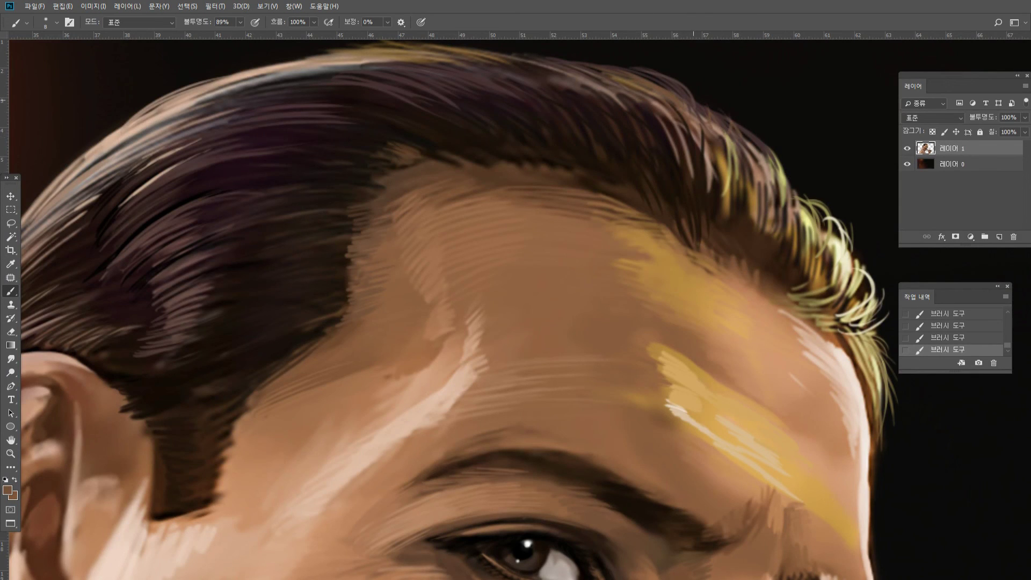
Continue the thin brown strands down the front outline of the hair towards the yellow highlights.
left_click_drag(726, 121, 685, 81)
left_click_drag(765, 146, 716, 107)
left_click_drag(798, 207, 774, 159)
Paint white highlight spots on the nose tip and nostril wing, and a white rim line down the lit edge of the nose.
double_click(11, 453)
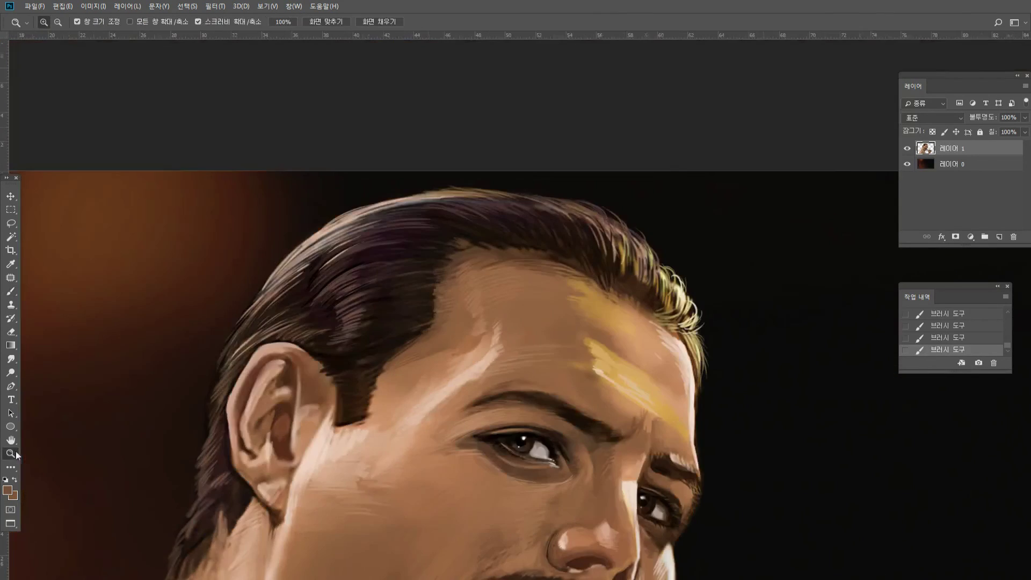
left_click(440, 375, "alt")
left_click(439, 376, "alt")
left_click(503, 483)
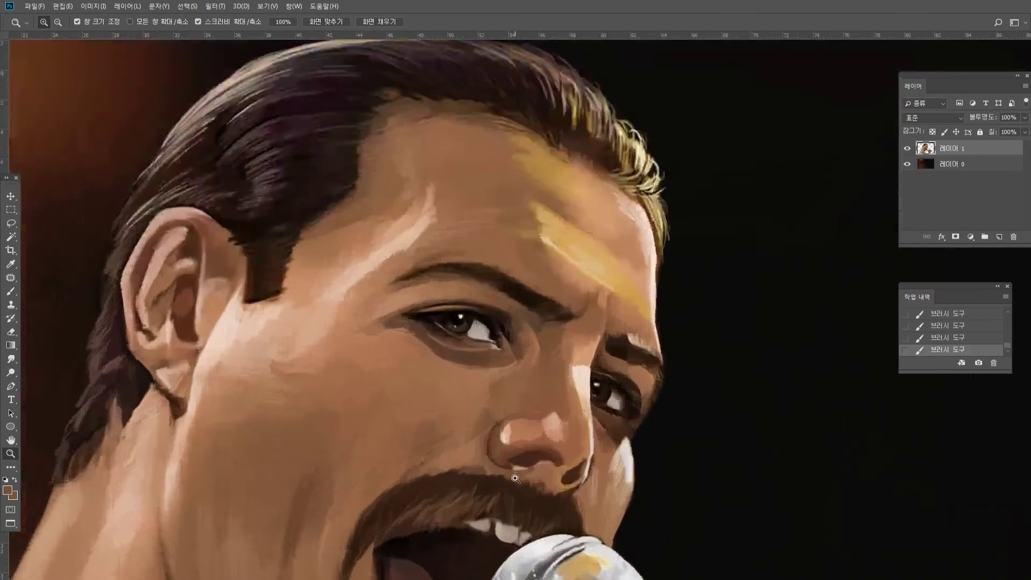
left_click(11, 440)
left_click_drag(274, 308, 355, 317)
left_click(11, 291)
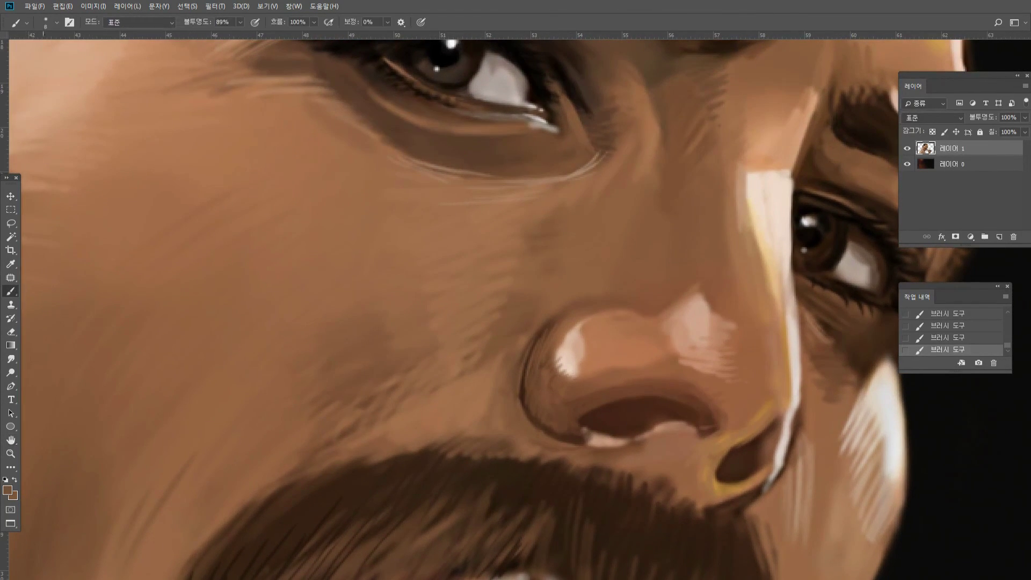
scroll(446, 54, "up", 1)
left_click(450, 51, "alt")
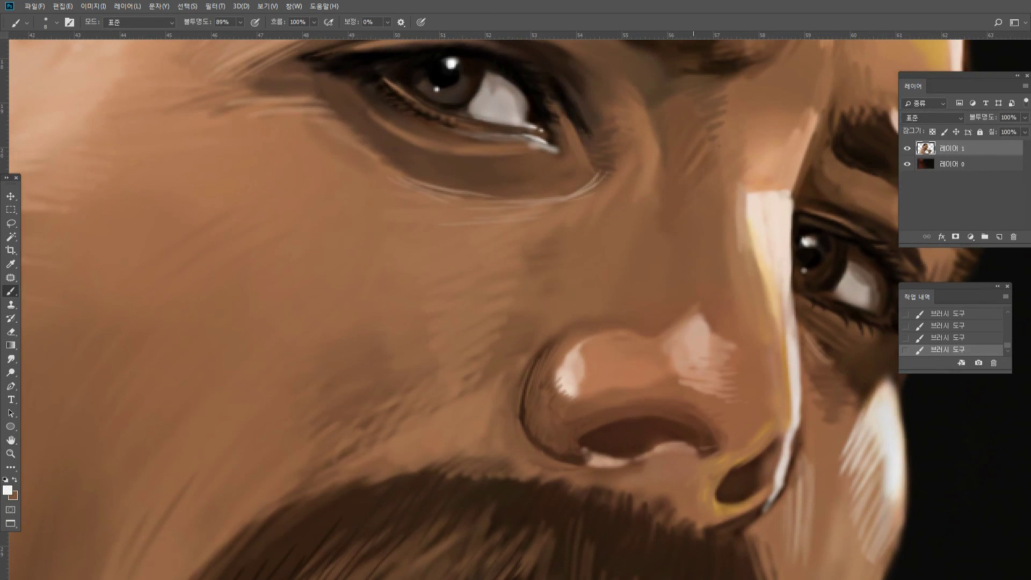
left_click(703, 363)
mouse_move(803, 387)
left_mouse_down()
mouse_move(802, 349)
mouse_move(797, 440)
mouse_move(746, 524)
mouse_move(773, 497)
mouse_move(789, 443)
mouse_move(779, 484)
left_mouse_up()
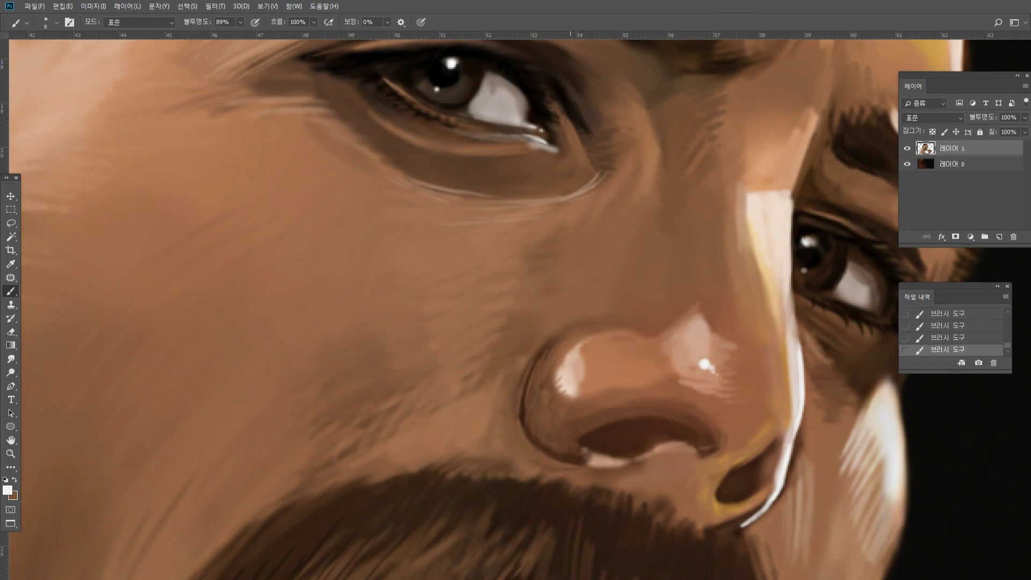
left_click(570, 380, "alt")
left_click(706, 365, "alt")
Add diagonal skin-tone strokes on the cheek beside the nose and below the inner eye corner.
left_click(490, 380, "alt")
left_click_drag(487, 361, 509, 348)
mouse_move(477, 358)
left_mouse_down()
mouse_move(510, 341)
mouse_move(504, 326)
left_mouse_up()
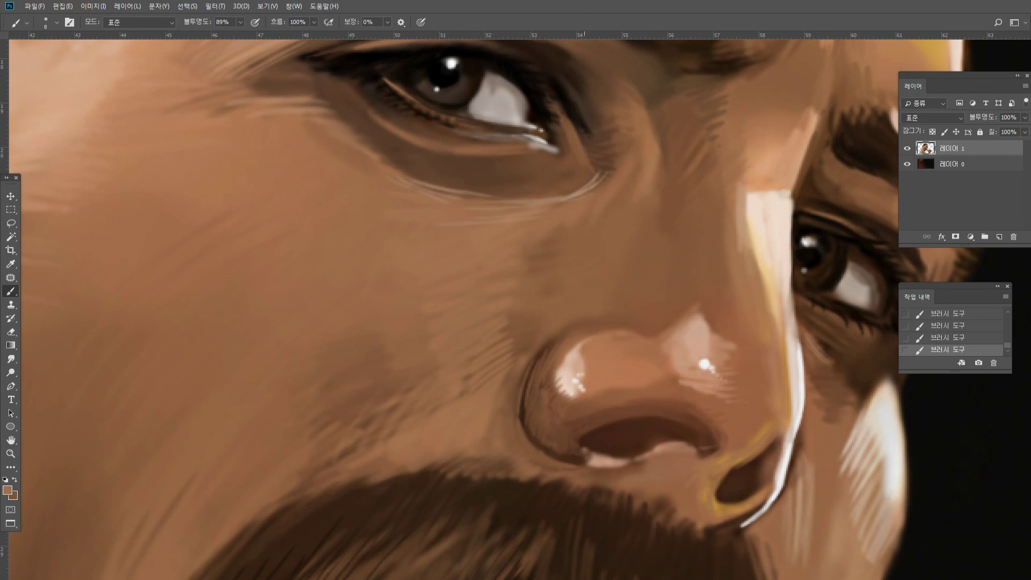
mouse_move(569, 232)
left_mouse_down()
mouse_move(529, 250)
mouse_move(529, 264)
left_mouse_up()
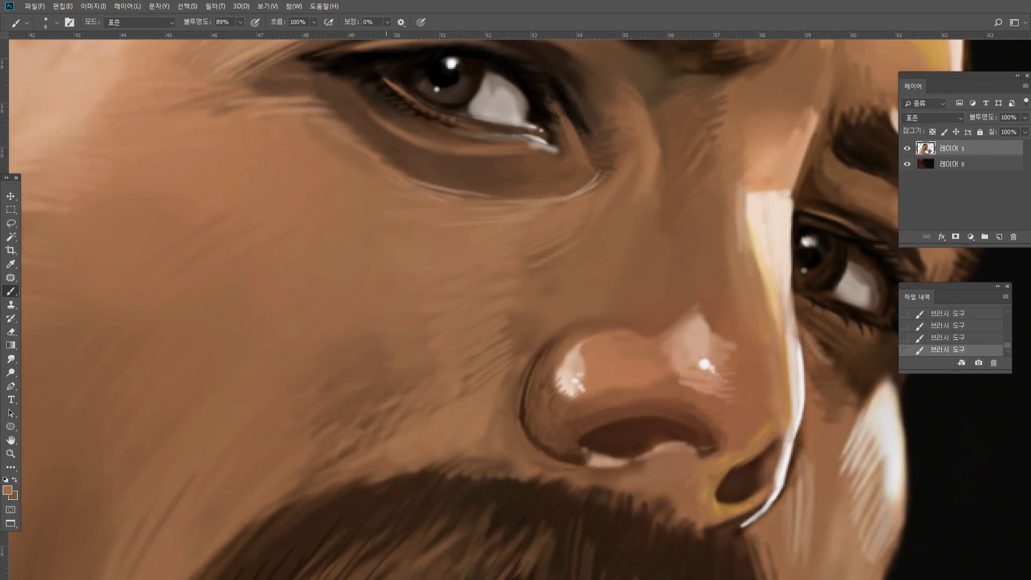
Blend the upper end of the nose-bridge highlight with peach strokes and touch up the skin beside the far eyebrow.
left_click(762, 185, "alt")
left_click_drag(748, 193, 768, 200)
mouse_move(752, 144)
left_mouse_down()
mouse_move(792, 128)
mouse_move(803, 110)
left_mouse_up()
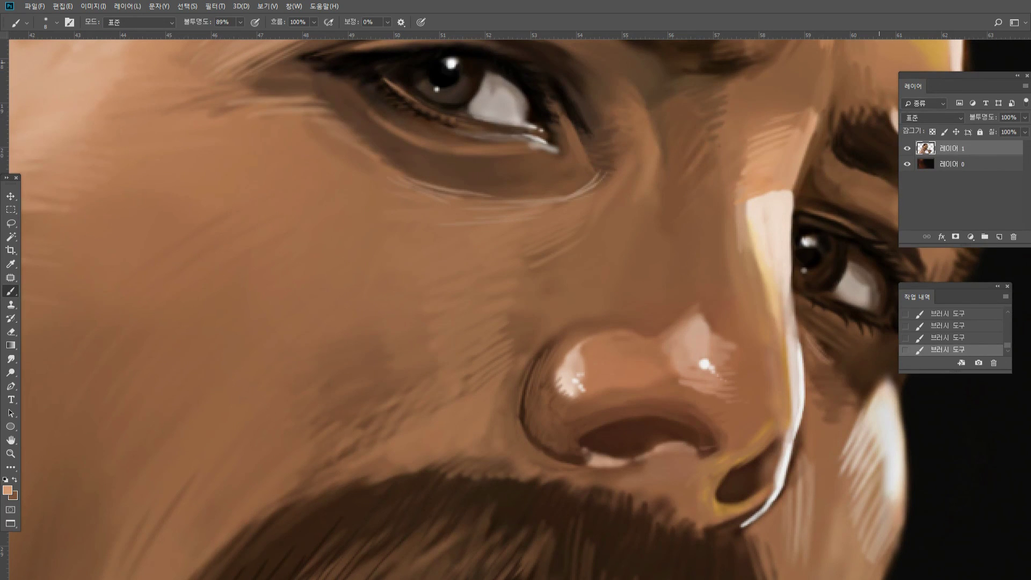
left_click(842, 104, "alt")
left_click_drag(854, 78, 871, 55)
Paint thin light skin-tone strokes between the eyebrows, leading into the top of the nose bridge.
double_click(11, 440)
left_click_drag(272, 322, 286, 290)
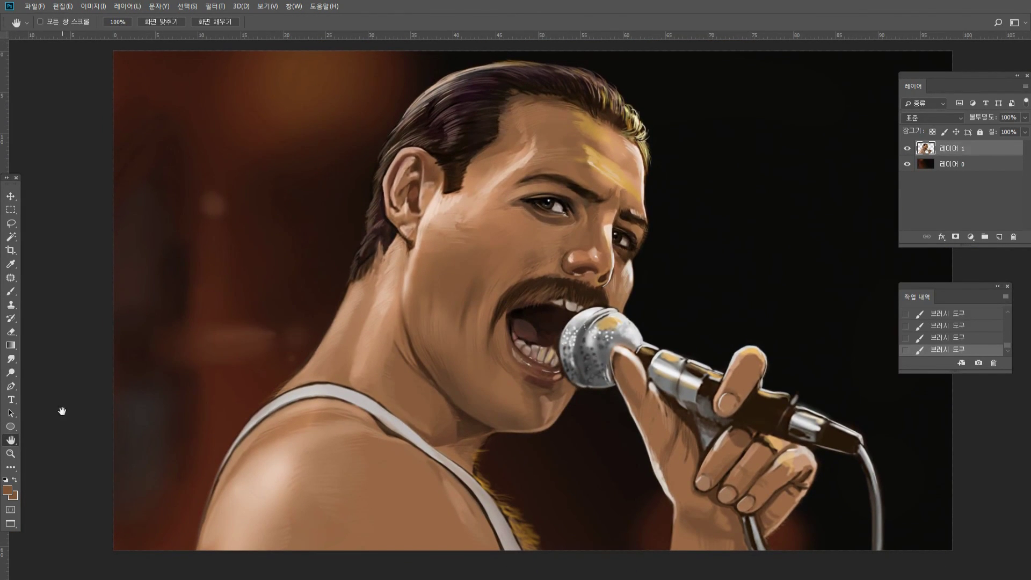
left_click(11, 453)
left_click(609, 216, "alt")
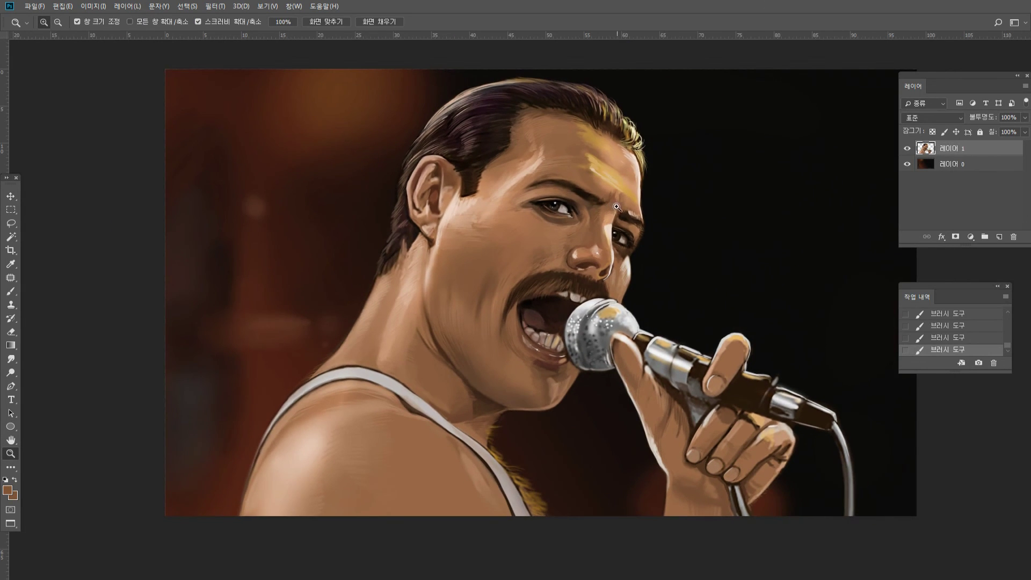
left_click_drag(617, 207, 616, 207)
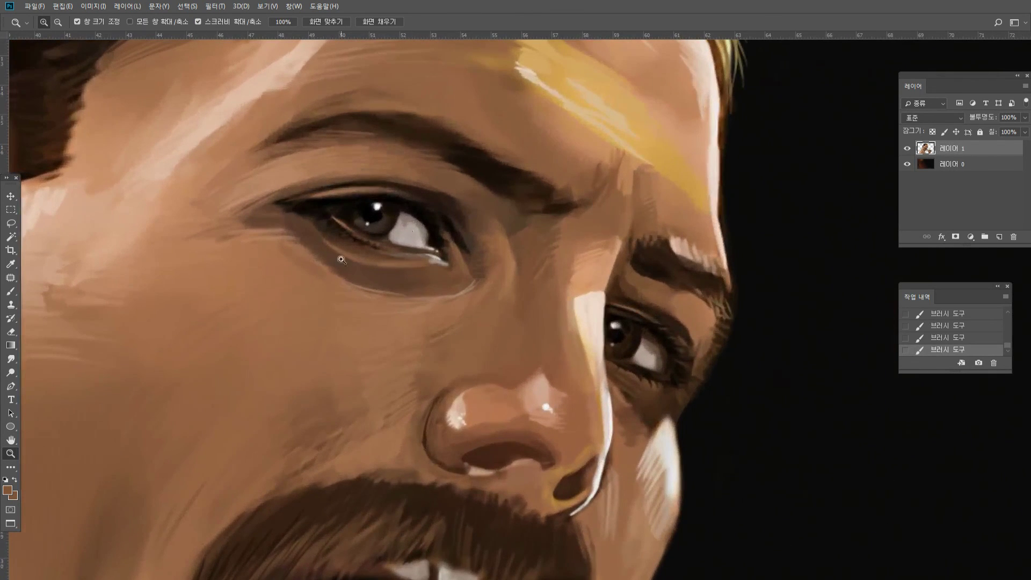
key("b")
left_click(610, 263, "alt")
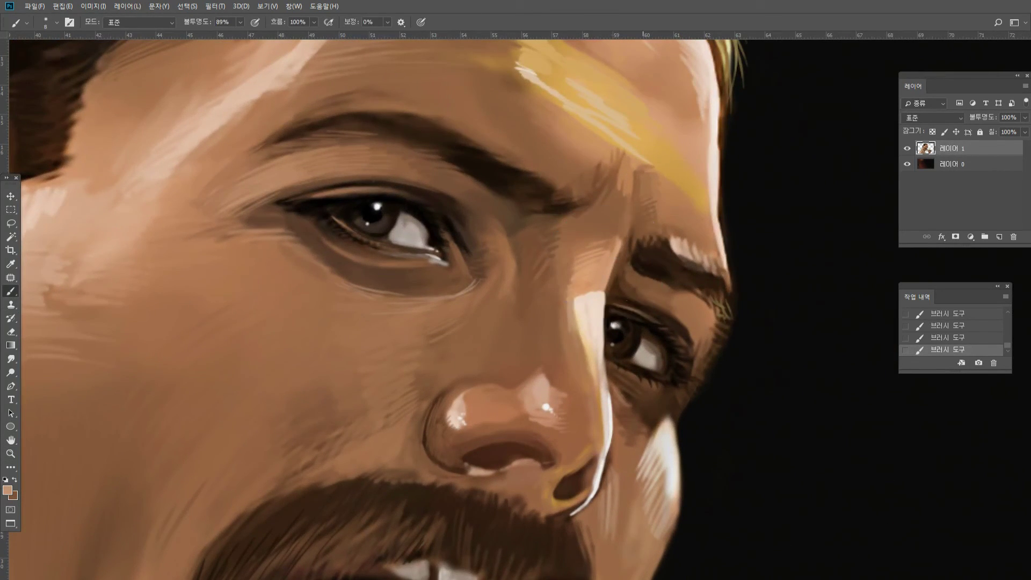
left_click(619, 252, "alt")
left_click_drag(621, 184, 624, 240)
left_click(622, 235, "alt")
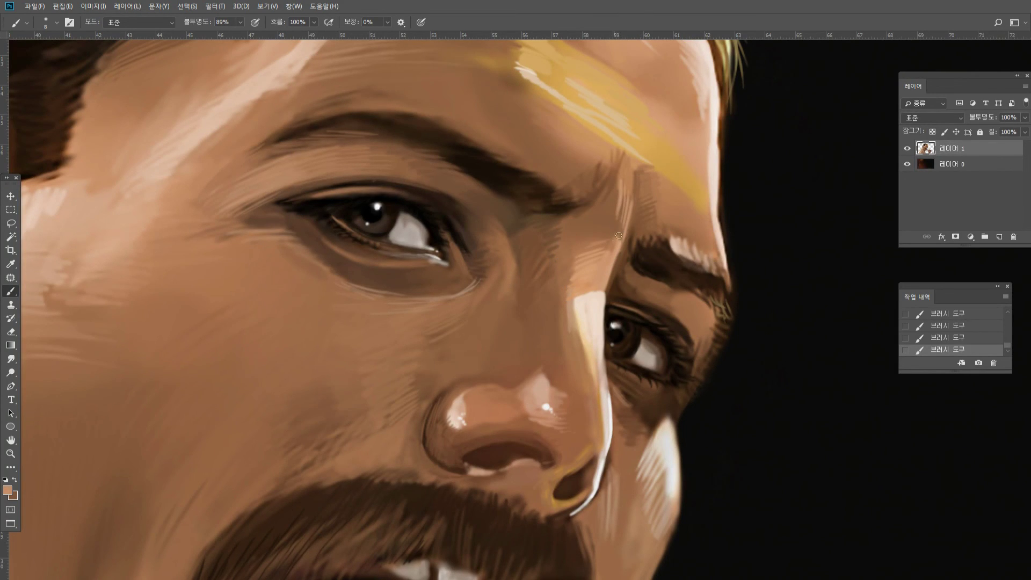
Blend the frown area and the forehead around the yellow highlight with sampled skin tones.
left_click(624, 175, "alt")
left_click(572, 127, "alt")
left_click(573, 162, "alt")
left_click(552, 75, "alt")
left_click(478, 72, "alt")
left_click_drag(476, 73, 540, 56)
Smudge the outer side of the far eye and darken its outer corner with short strokes in a sampled dark tone.
double_click(13, 440)
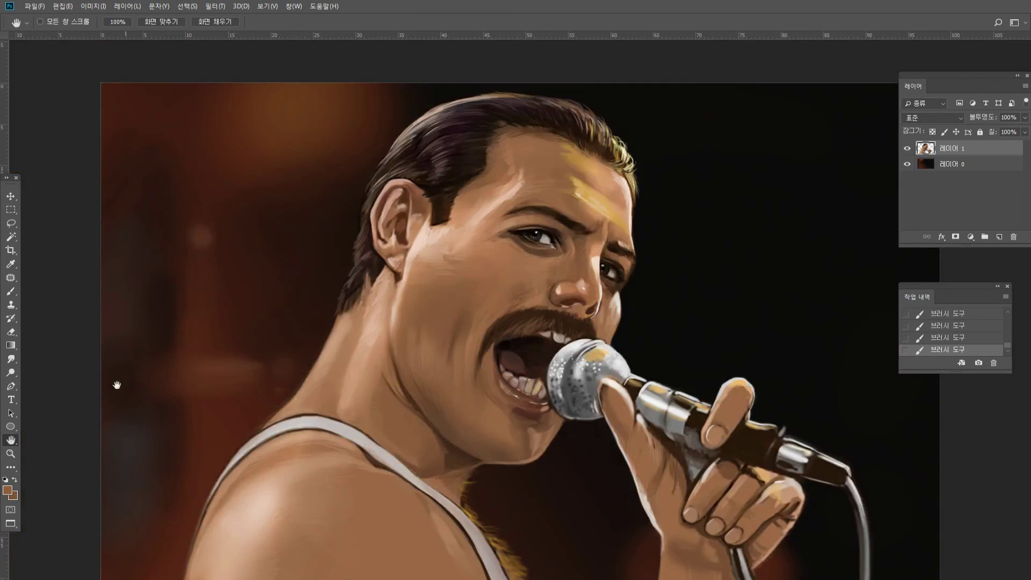
mouse_move(298, 336)
left_mouse_down()
mouse_move(307, 310)
mouse_move(329, 294)
mouse_move(343, 338)
left_mouse_up()
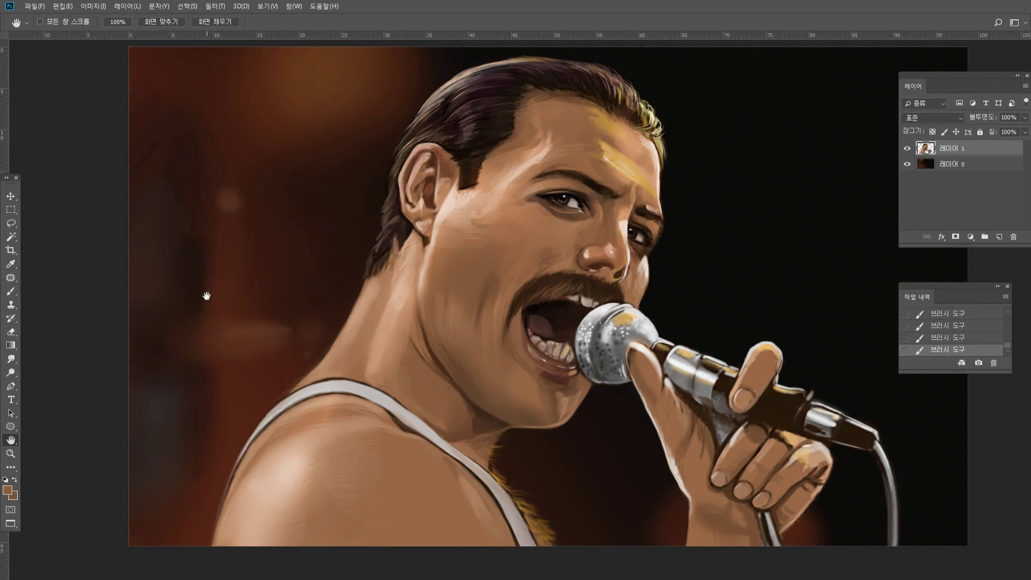
left_click(10, 453)
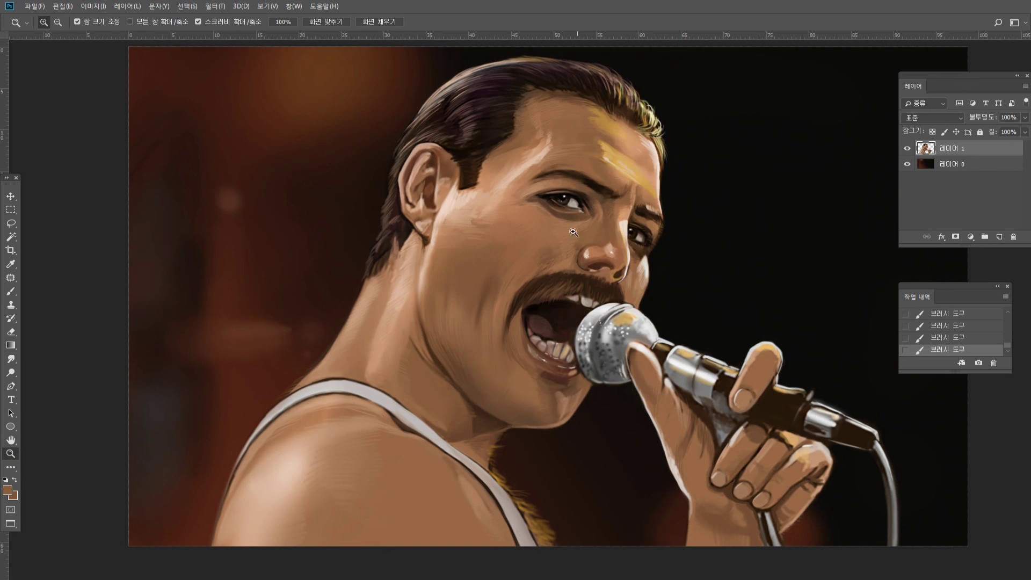
left_click_drag(645, 244, 648, 200)
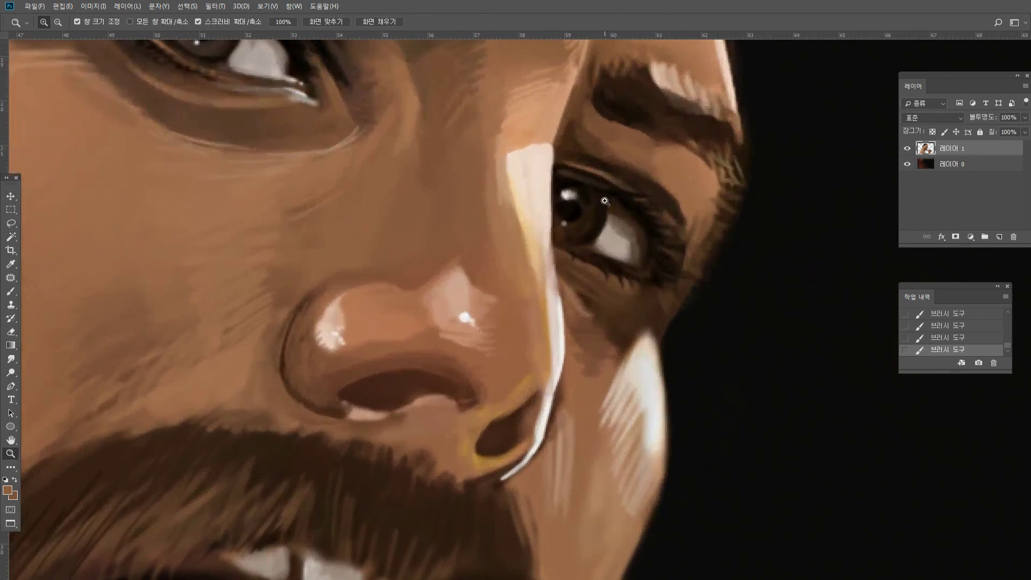
left_click(11, 359)
mouse_move(625, 275)
left_mouse_down()
mouse_move(617, 266)
mouse_move(646, 263)
mouse_move(649, 235)
mouse_move(637, 245)
mouse_move(691, 224)
mouse_move(690, 246)
mouse_move(671, 203)
mouse_move(709, 180)
mouse_move(677, 222)
left_mouse_up()
left_click(12, 289)
left_click(672, 203, "alt")
left_click_drag(675, 220, 681, 241)
left_click_drag(683, 233, 684, 244)
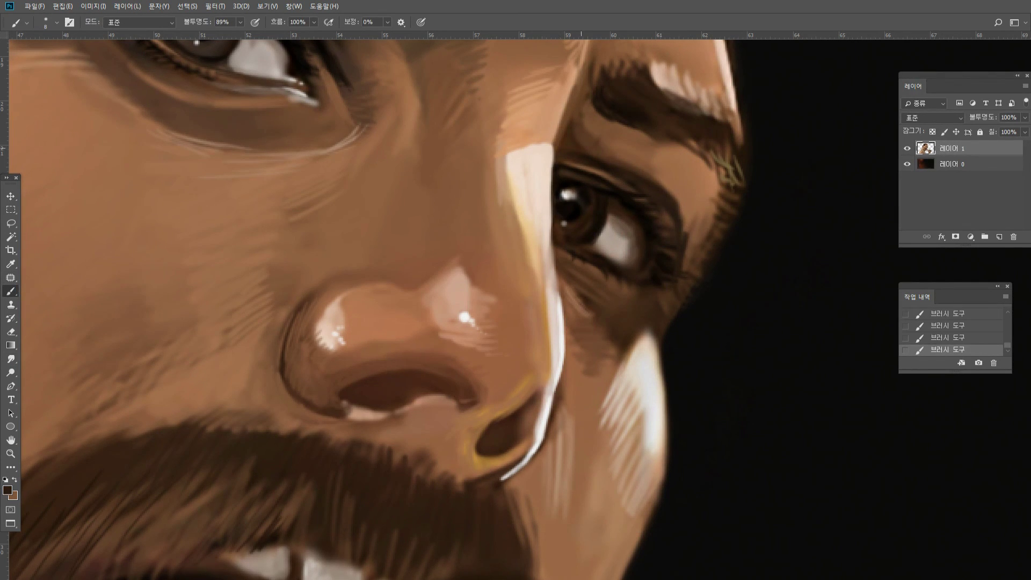
Refine the far eye's upper lid and the inner end of its eyebrow with sampled brown and tan tones.
left_click(605, 166, "alt")
left_click(581, 140, "alt")
left_click(583, 118, "alt")
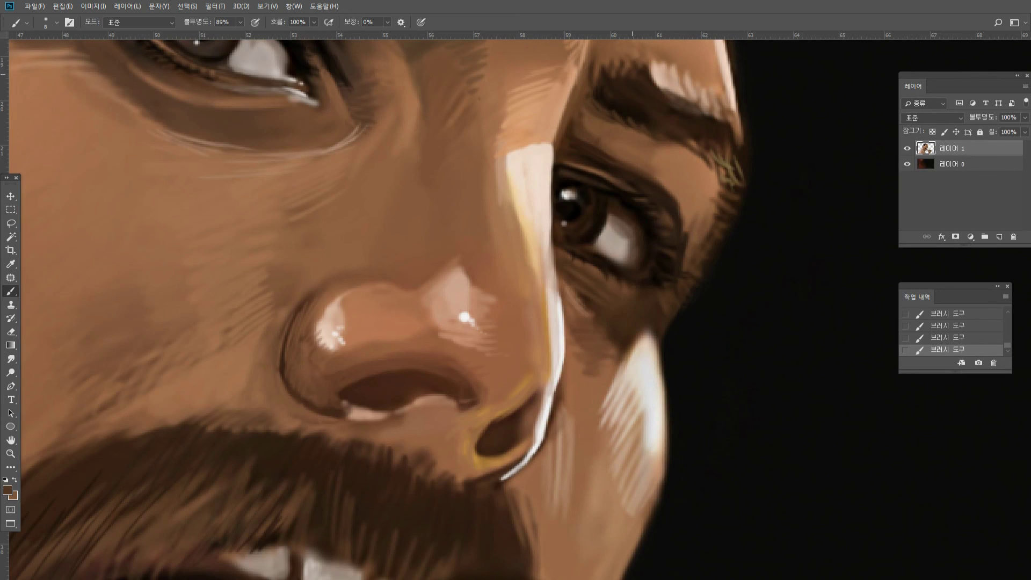
left_click(627, 74, "alt")
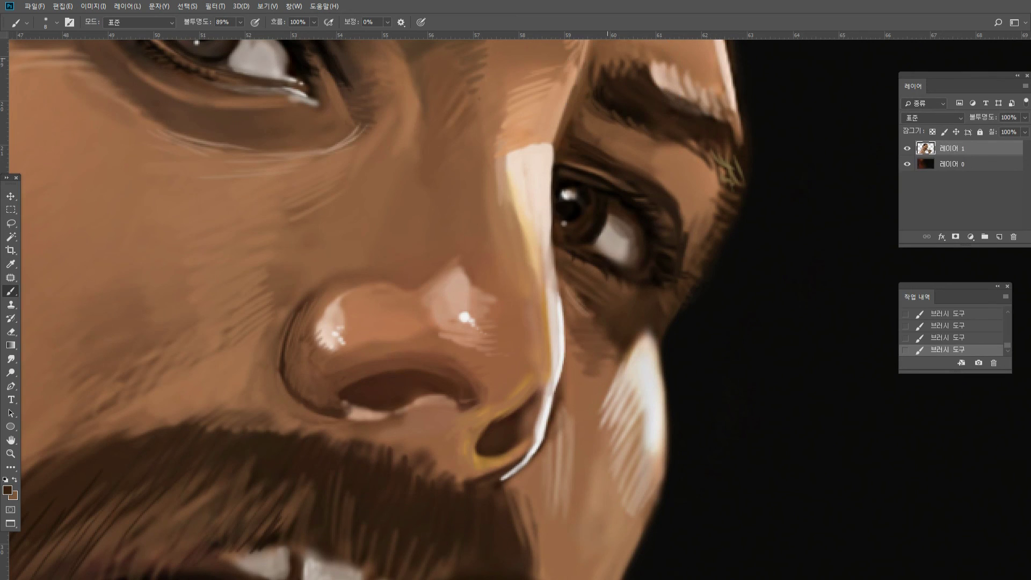
left_click(640, 58, "alt")
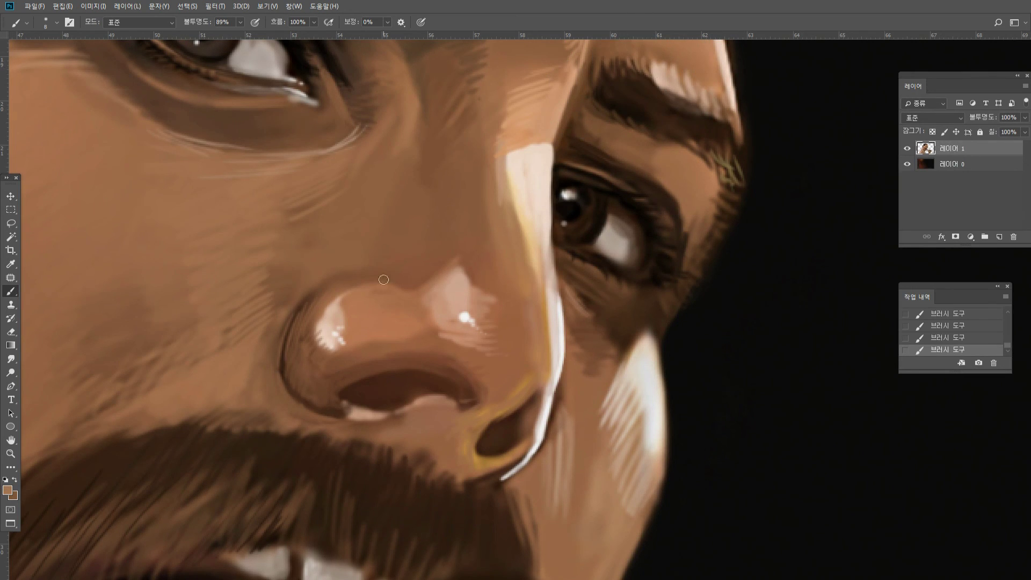
Soften the white rim along the nose bridge with a sampled pale skin tone and pick up a brown beneath the far eye.
left_click(544, 238, "alt")
left_click(562, 236, "alt")
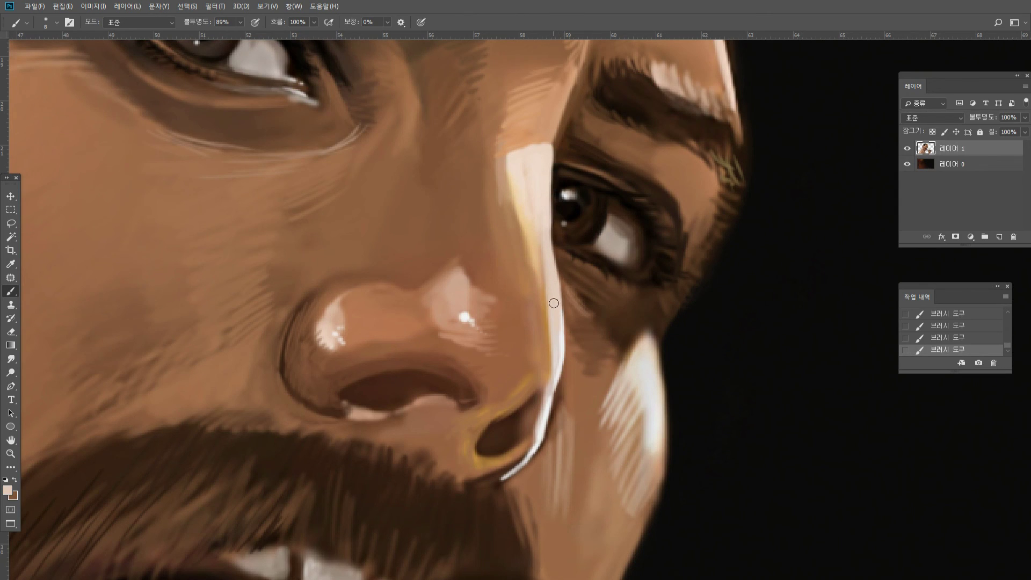
left_click_drag(558, 315, 561, 359)
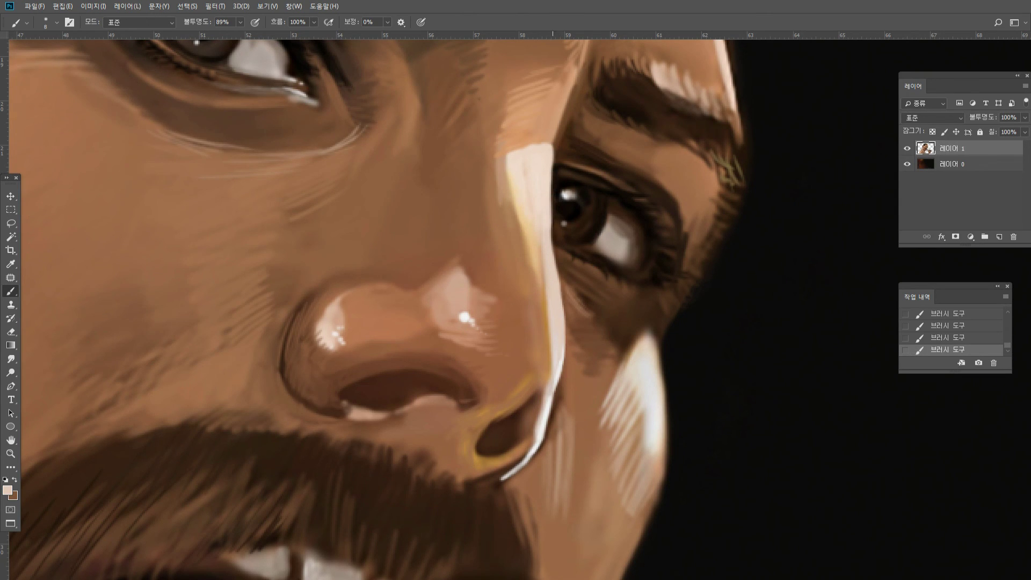
left_click(602, 281, "alt")
Soften the moustache's upper edge on the cheek side with fine hair-like strokes in sampled brown skin tones.
double_click(11, 440)
left_click_drag(496, 260, 508, 229)
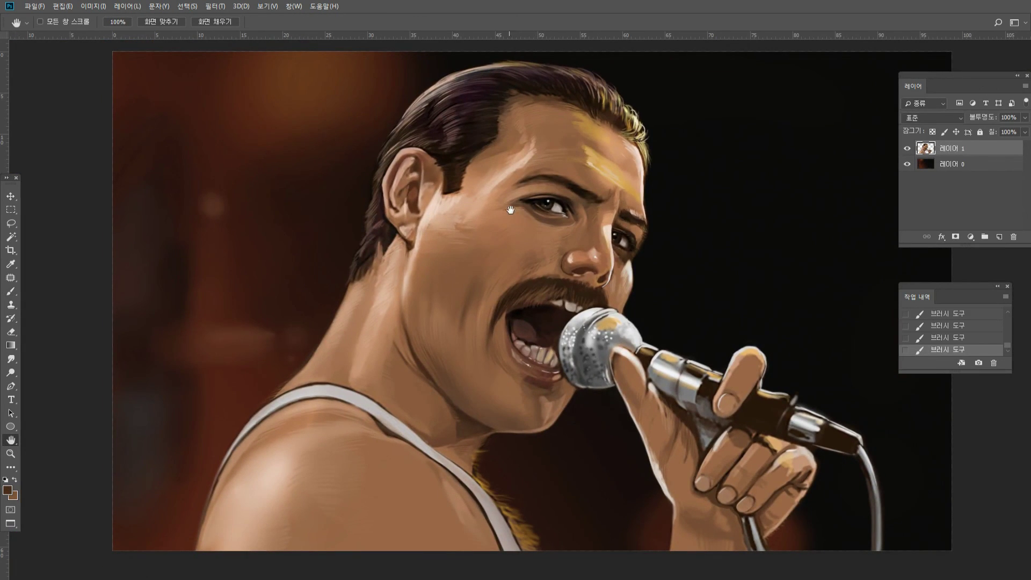
left_click_drag(561, 276, 555, 265)
key("z")
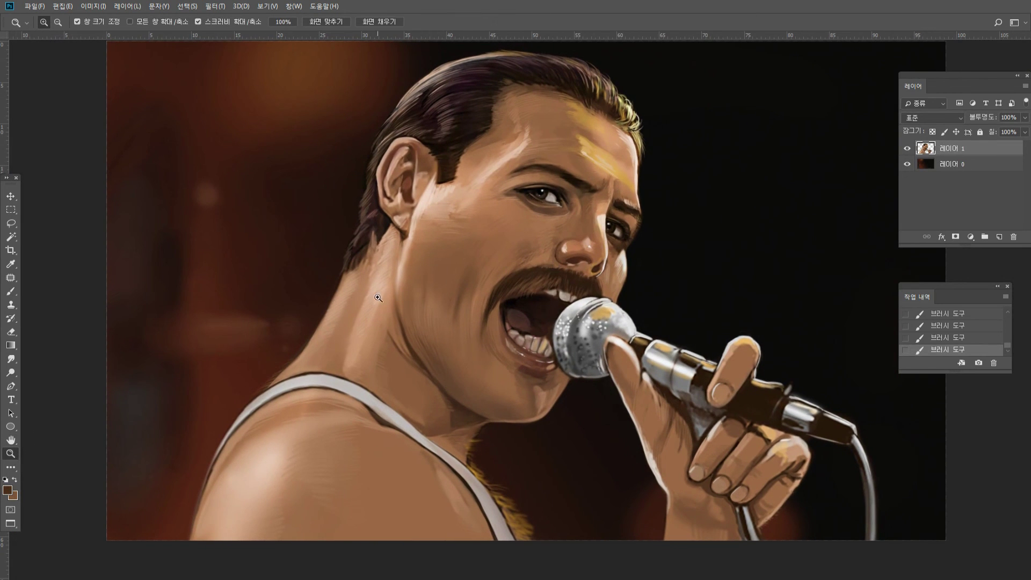
left_click(542, 260)
left_click(547, 253)
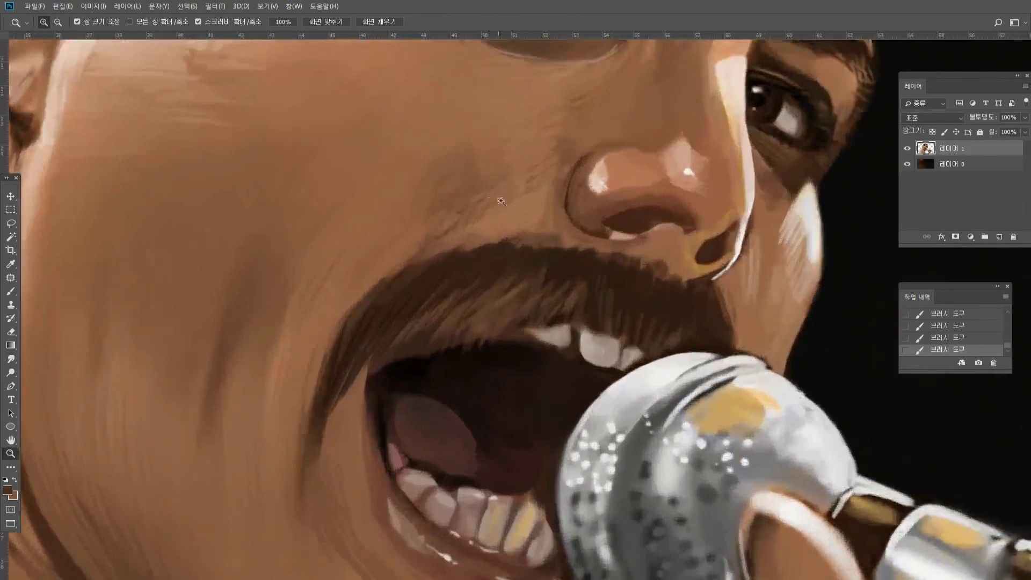
key("b")
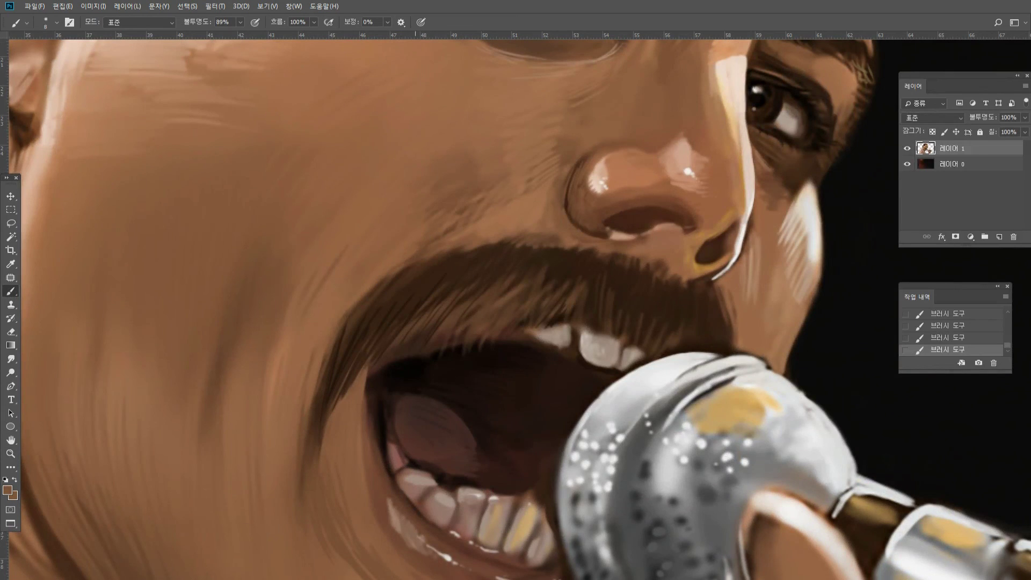
mouse_move(342, 332)
left_mouse_down()
mouse_move(364, 299)
mouse_move(433, 256)
left_mouse_up()
left_click(518, 209, "alt")
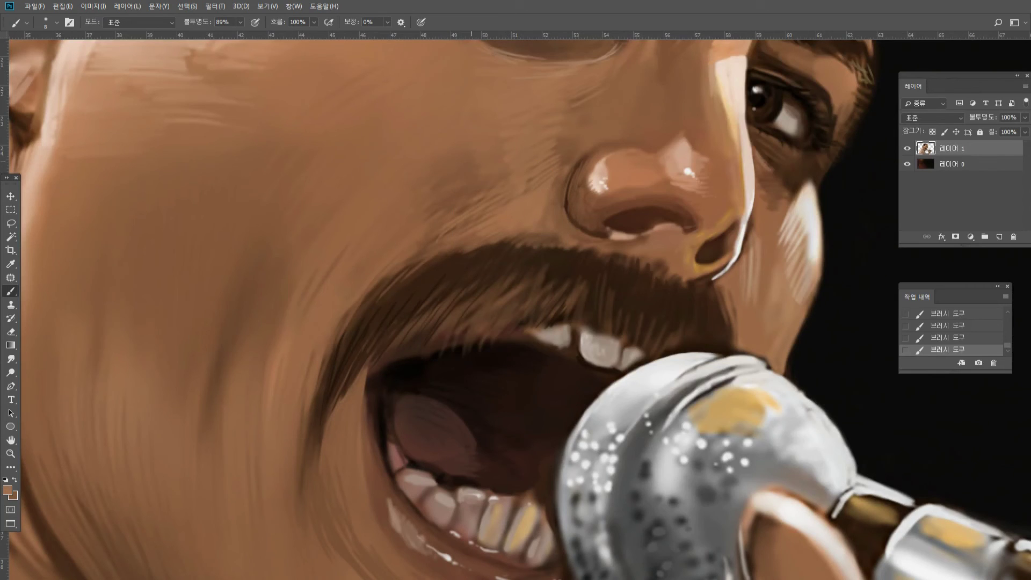
Add short, light strokes along the upper cheek in sampled tan skin tones to blend the highlight.
left_click(406, 246, "alt")
left_click(154, 129, "alt")
left_click(172, 58, "alt")
left_click_drag(187, 62, 217, 58)
left_click_drag(191, 72, 222, 67)
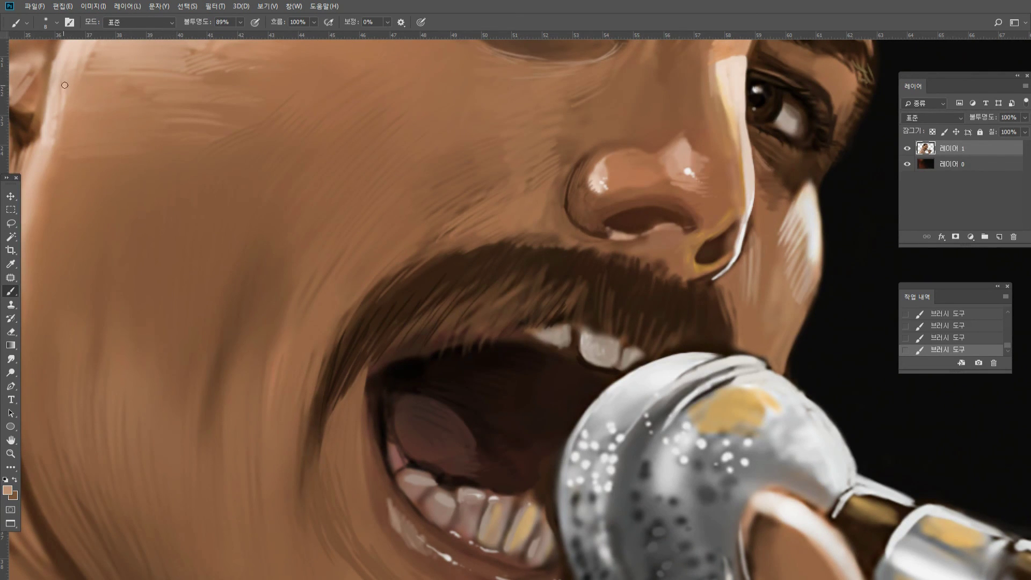
Hatch the cheek edge beside the ear with short strokes in sampled pale and tan skin tones.
left_click(80, 62, "alt")
left_click_drag(82, 63, 102, 60)
mouse_move(77, 78)
left_mouse_down()
mouse_move(102, 66)
mouse_move(99, 74)
left_mouse_up()
left_click_drag(75, 85, 122, 75)
left_click_drag(91, 93, 121, 79)
left_click(57, 104, "alt")
left_click_drag(58, 116, 75, 105)
mouse_move(62, 119)
left_mouse_down()
mouse_move(81, 107)
mouse_move(77, 115)
left_mouse_up()
left_click(95, 95, "alt")
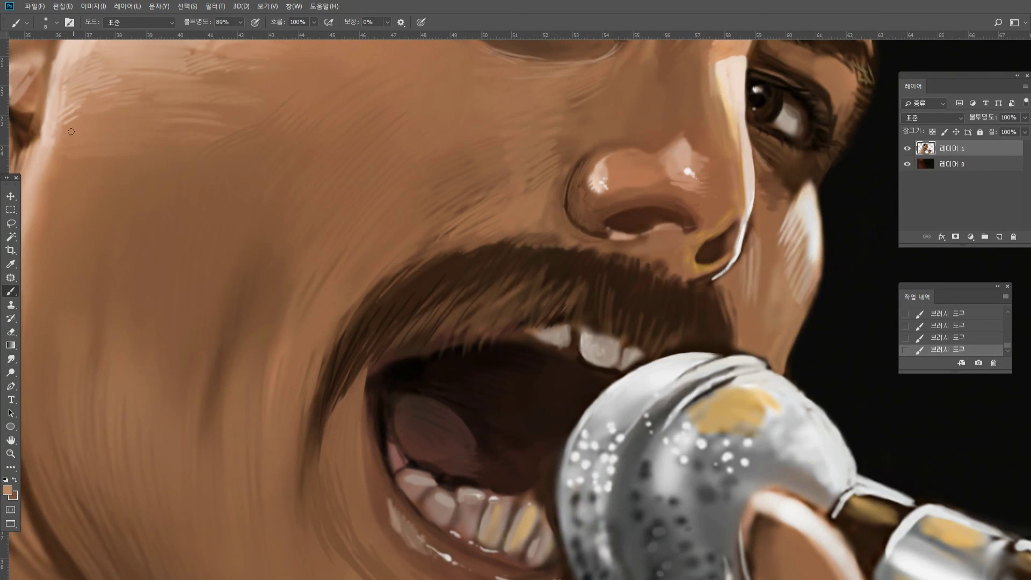
Refine the upper stretch of the dark jawline crease below the ear with long strokes in sampled brown skin tones.
double_click(17, 436)
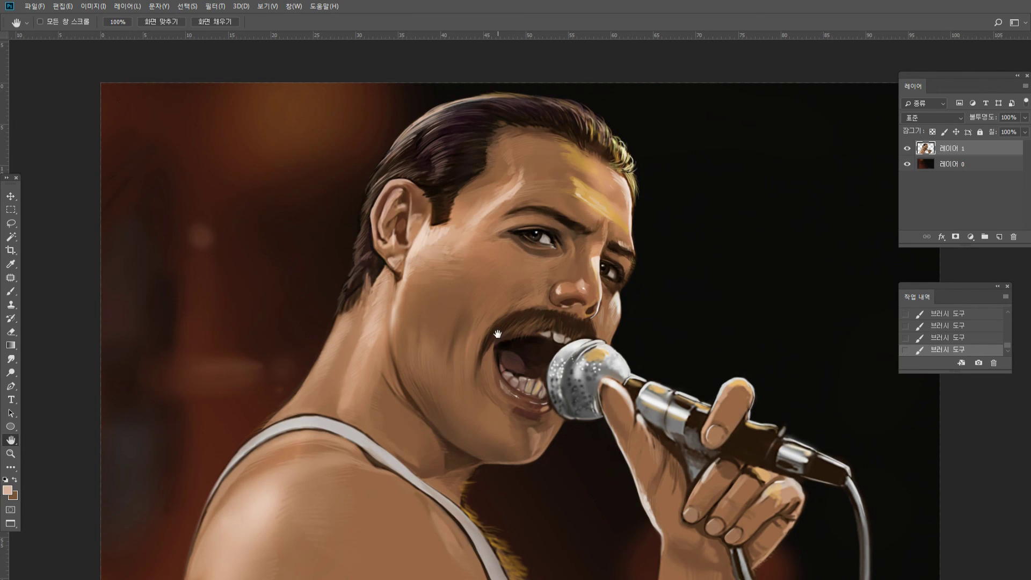
left_click_drag(498, 333, 478, 282)
left_click(10, 453)
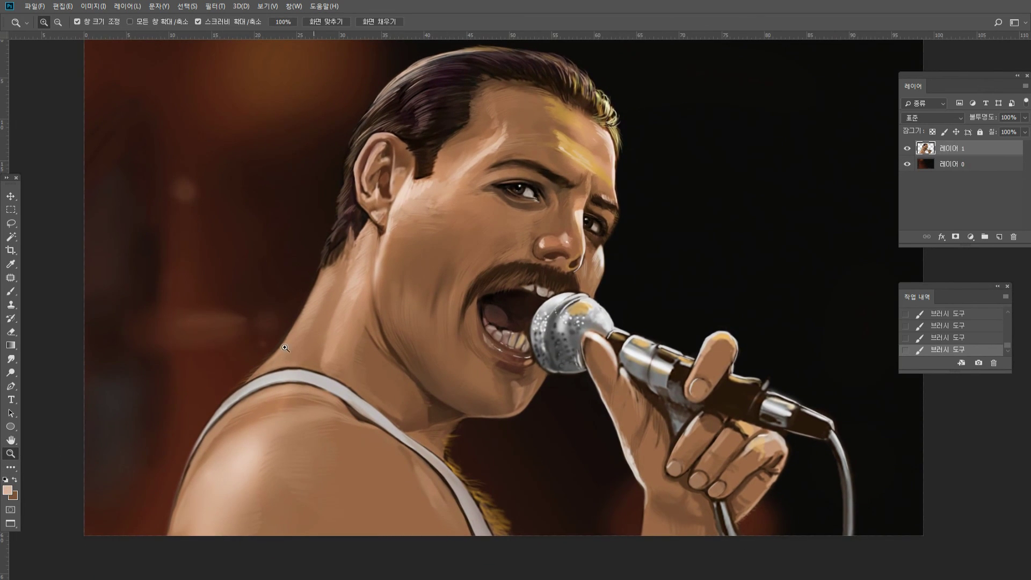
left_click_drag(401, 310, 440, 330)
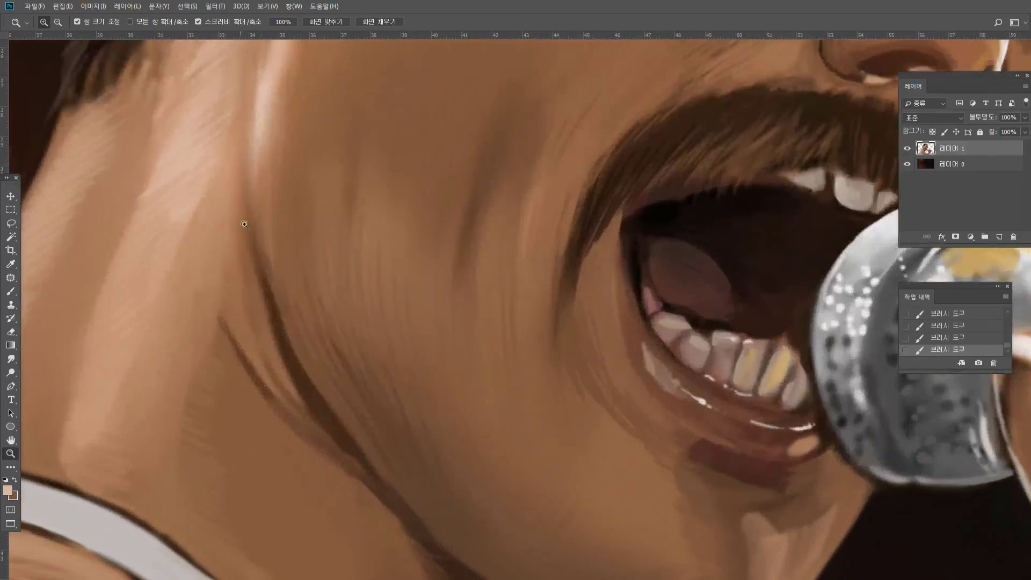
key("b")
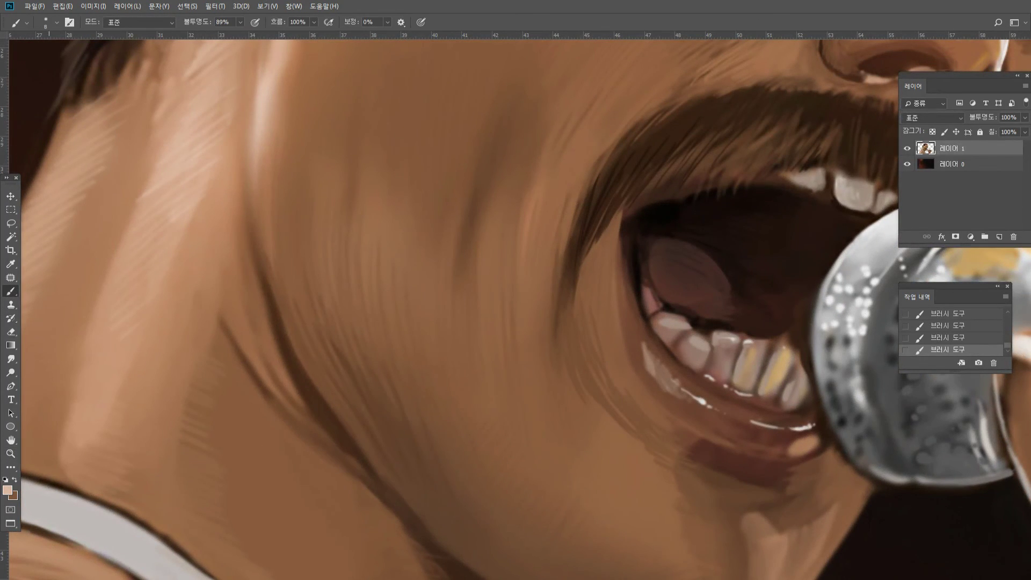
left_click(276, 219, "alt")
left_click_drag(258, 236, 295, 347)
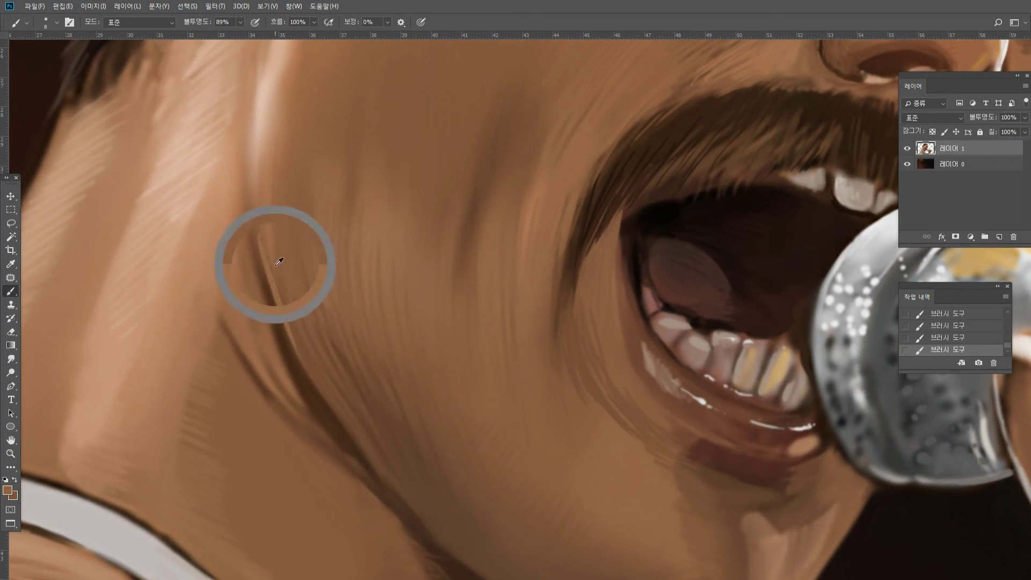
left_click_drag(263, 270, 346, 428)
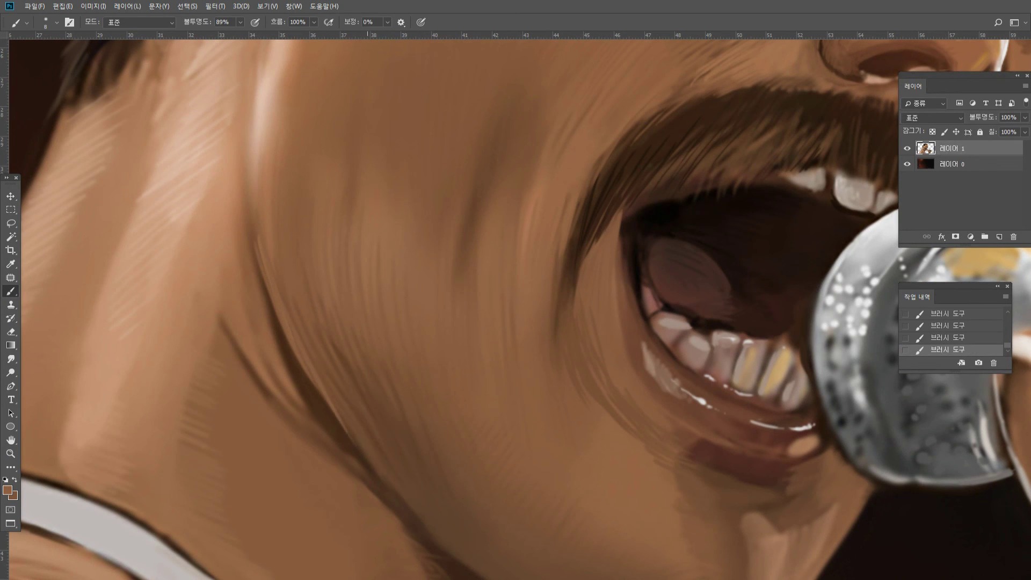
mouse_move(319, 391)
left_mouse_down()
mouse_move(370, 466)
mouse_move(344, 435)
left_mouse_up()
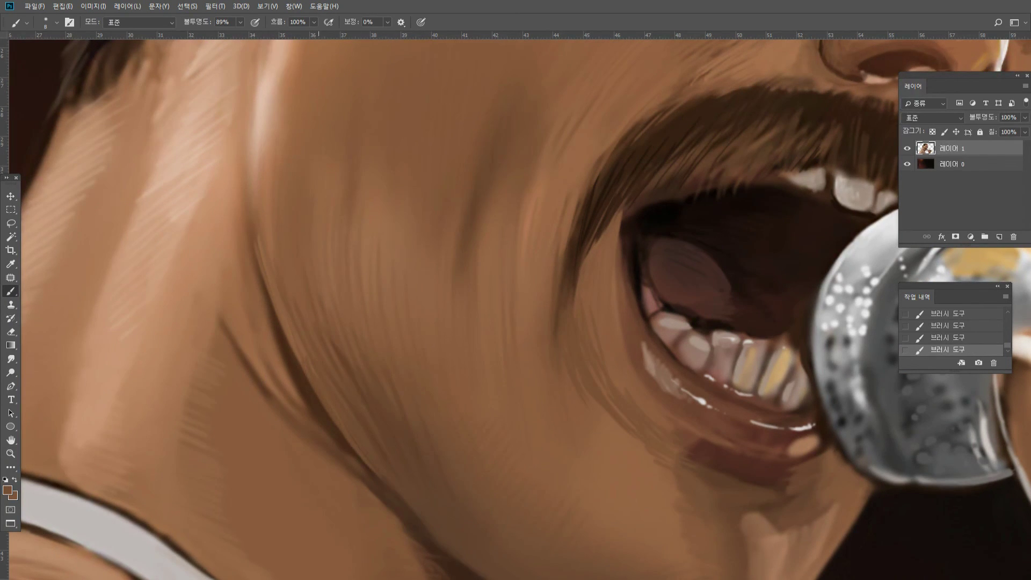
Narrow and smooth the lower jawline shadow toward the chin with curved brown strokes, sampling skin tones beside it.
left_click_drag(300, 362, 342, 443)
left_click_drag(325, 406, 371, 472)
left_click_drag(334, 426, 415, 519)
left_click(319, 410, "alt")
left_click(359, 448, "alt")
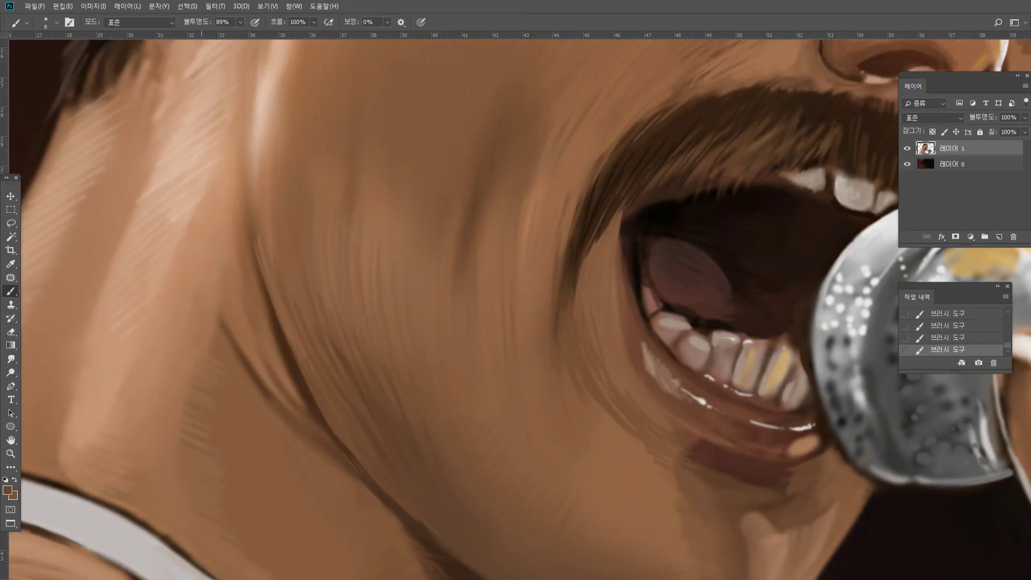
Soften the top of the jawline crease with a sampled tan tone and add strokes over the neck highlight.
left_click(265, 177, "alt")
mouse_move(255, 212)
left_mouse_down()
mouse_move(262, 265)
mouse_move(277, 278)
mouse_move(269, 271)
left_mouse_up()
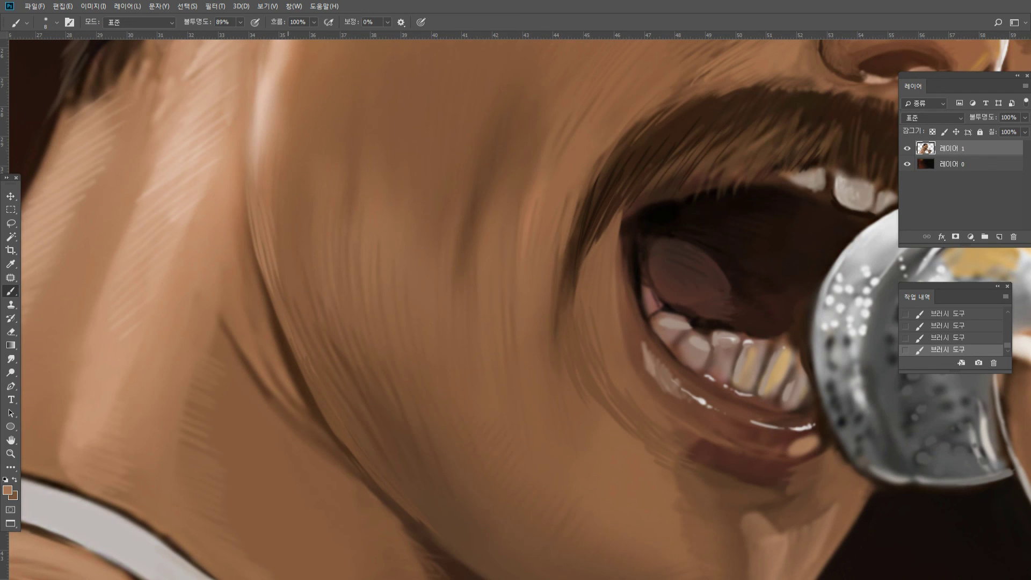
left_click_drag(145, 188, 129, 247)
mouse_move(154, 124)
left_mouse_down()
mouse_move(122, 133)
mouse_move(126, 124)
left_mouse_up()
left_click(150, 97, "alt")
Select the face below the forehead, the microphone head and the upper hand with a freehand lasso feathered 45 px.
double_click(11, 440)
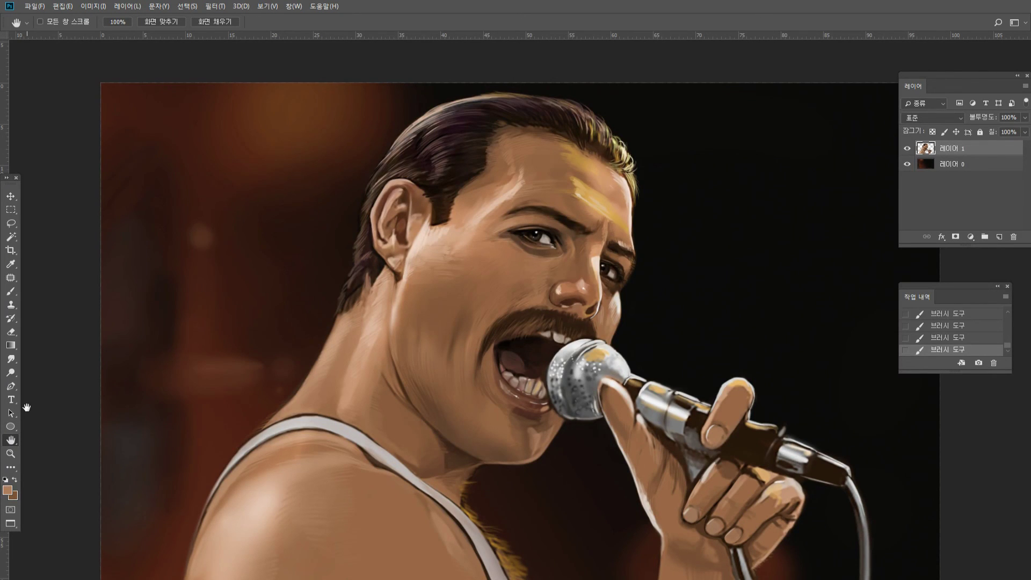
left_click_drag(552, 322, 524, 307)
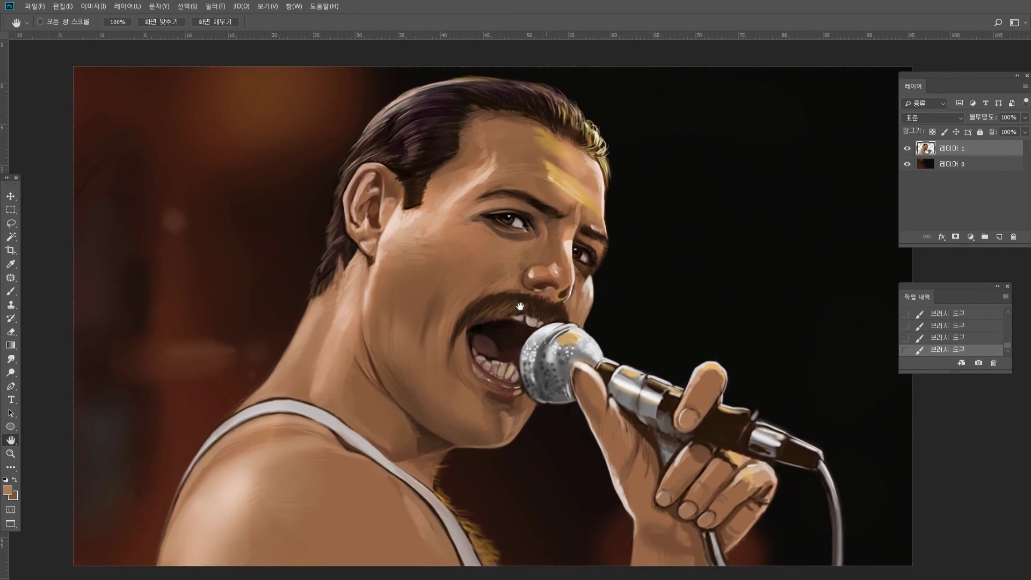
left_click(11, 223)
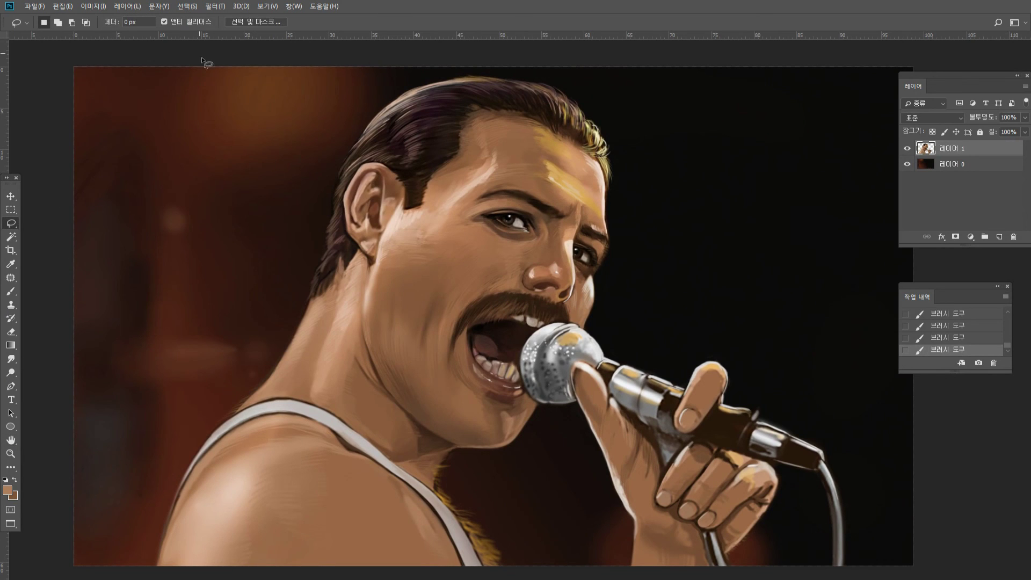
left_click_drag(143, 22, 79, 25)
type("45")
mouse_move(510, 181)
left_mouse_down()
mouse_move(658, 497)
mouse_move(612, 150)
left_mouse_up()
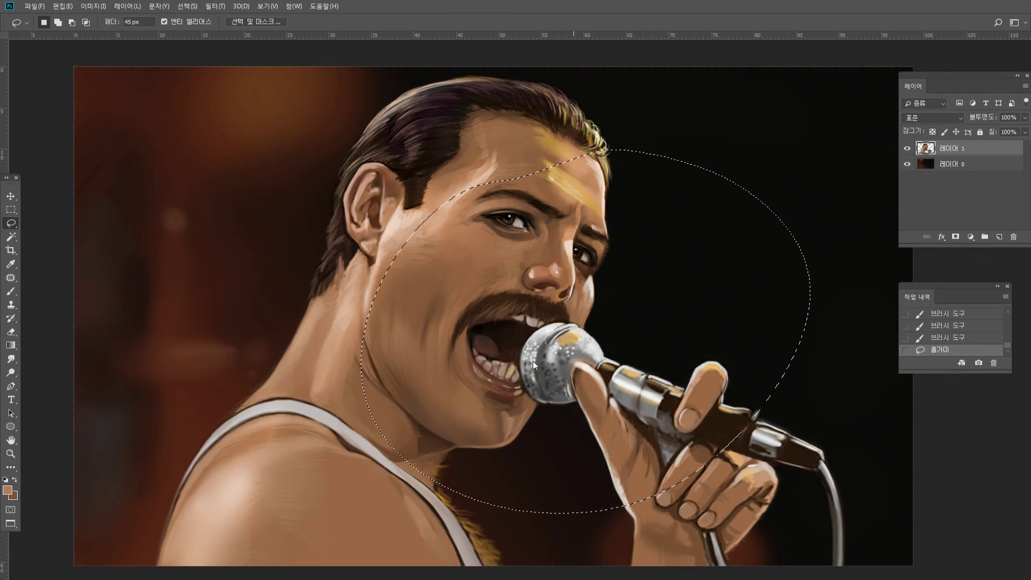
Subtly reshape the selected face and microphone area with Liquify using a size 200 brush, and clear the selection.
key("ctrl+shift+x")
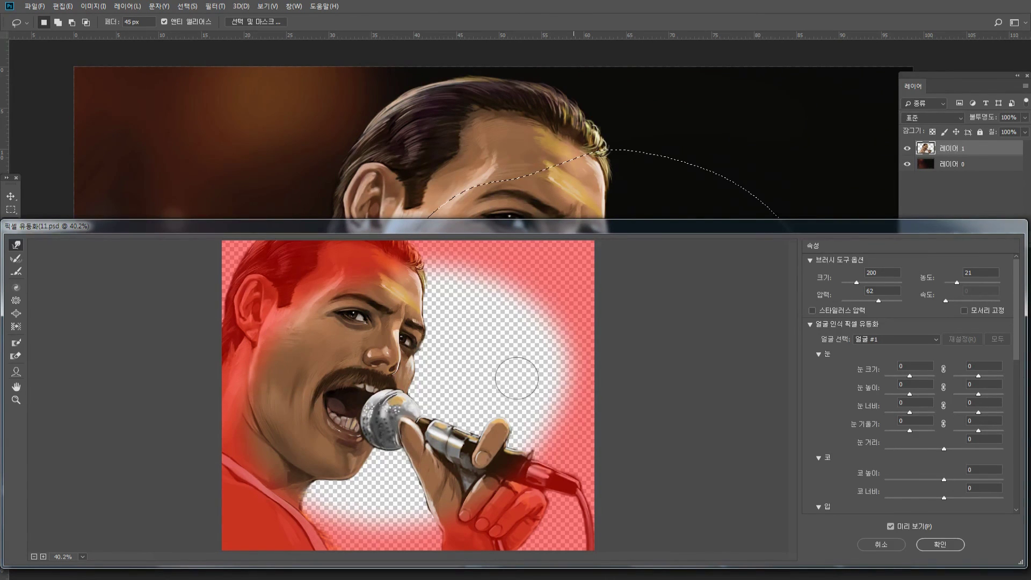
key("Return")
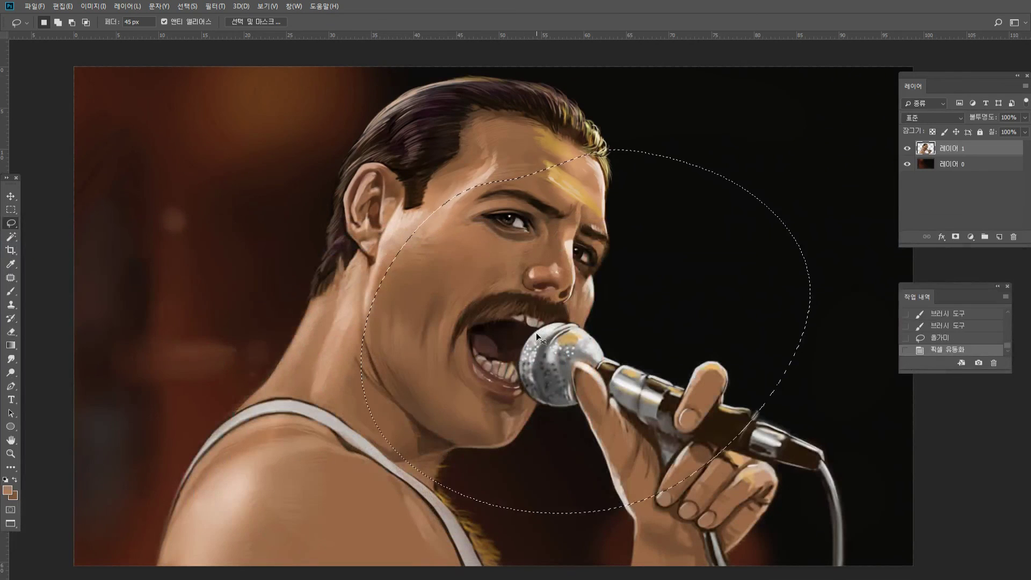
key("ctrl+d")
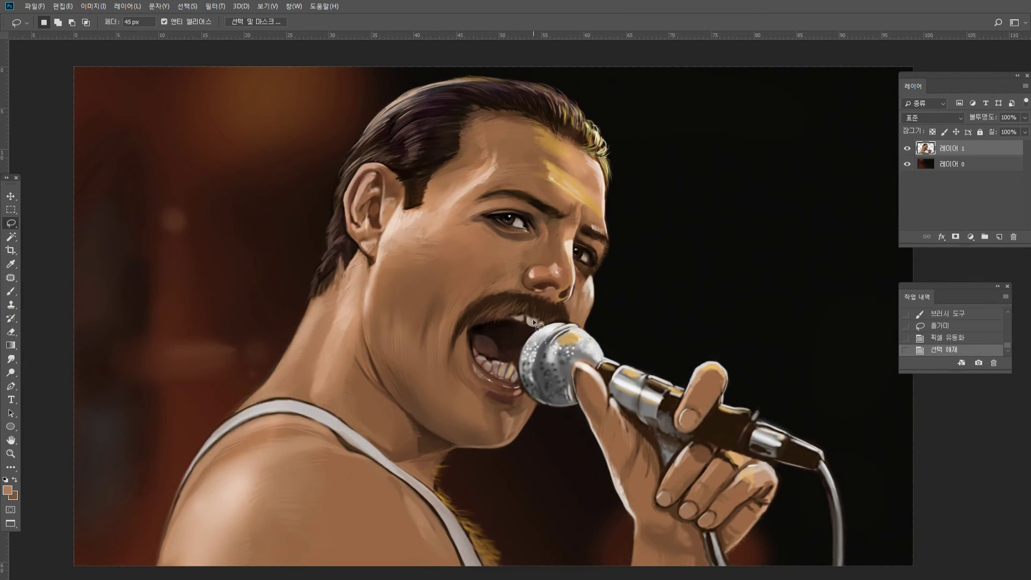